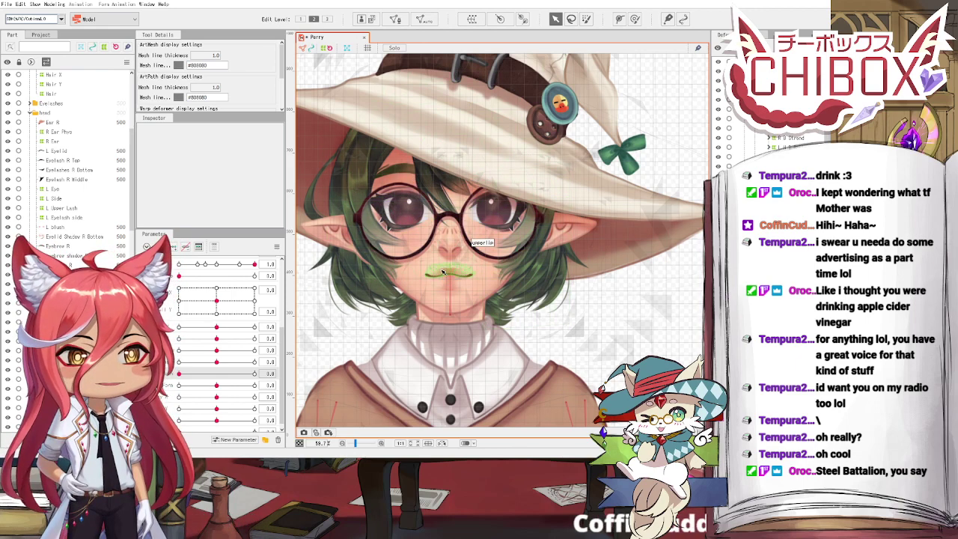
Step: Examine the closed mouth up close and against the character's whole face and upper body
{"action": "scroll", "coordinate": [445, 274], "scroll_direction": "up", "scroll_amount": 5}
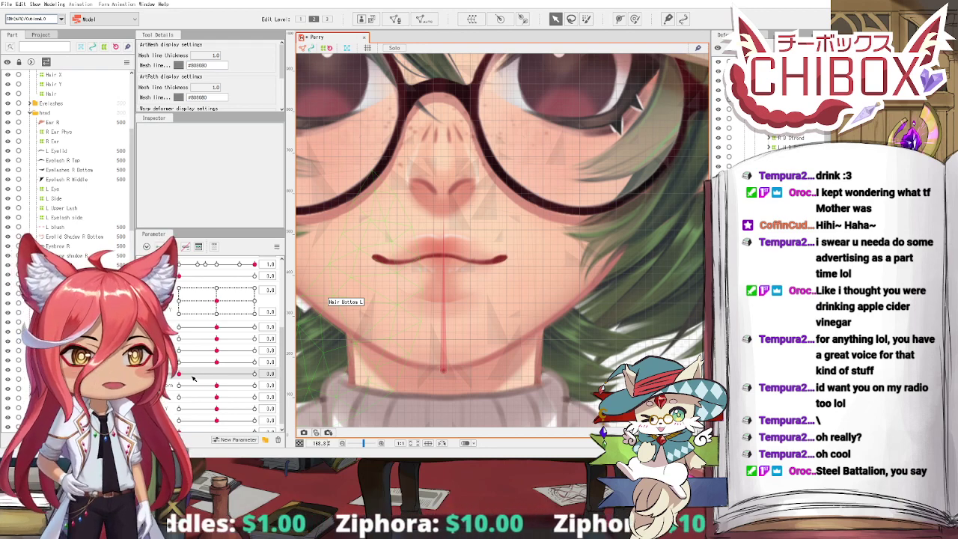
{"action": "scroll", "coordinate": [364, 266], "scroll_direction": "down", "scroll_amount": 2}
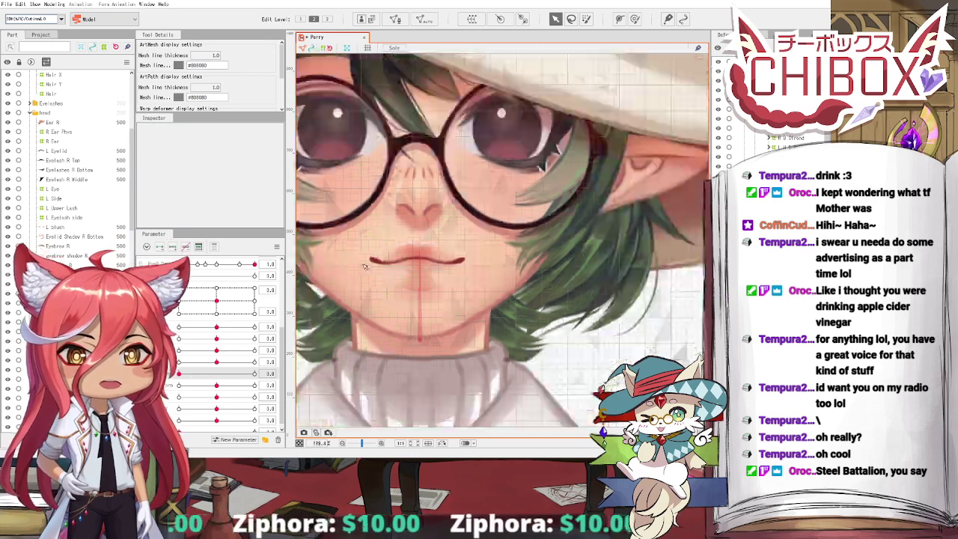
{"action": "scroll", "coordinate": [359, 285], "scroll_direction": "down", "scroll_amount": 3}
{"action": "scroll", "coordinate": [348, 314], "scroll_direction": "up", "scroll_amount": 1}
{"action": "scroll", "coordinate": [340, 329], "scroll_direction": "down", "scroll_amount": 1}
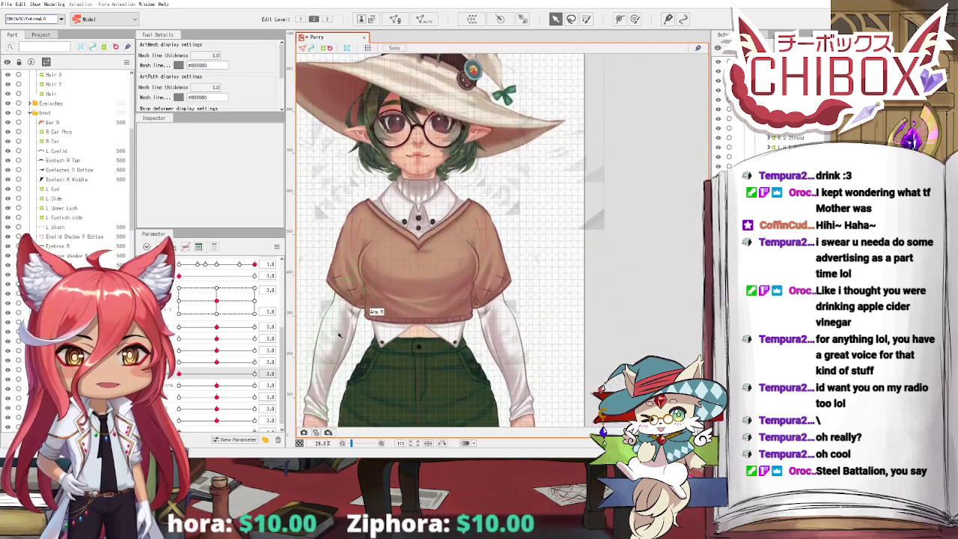
{"action": "scroll", "coordinate": [449, 356], "scroll_direction": "up", "scroll_amount": 3}
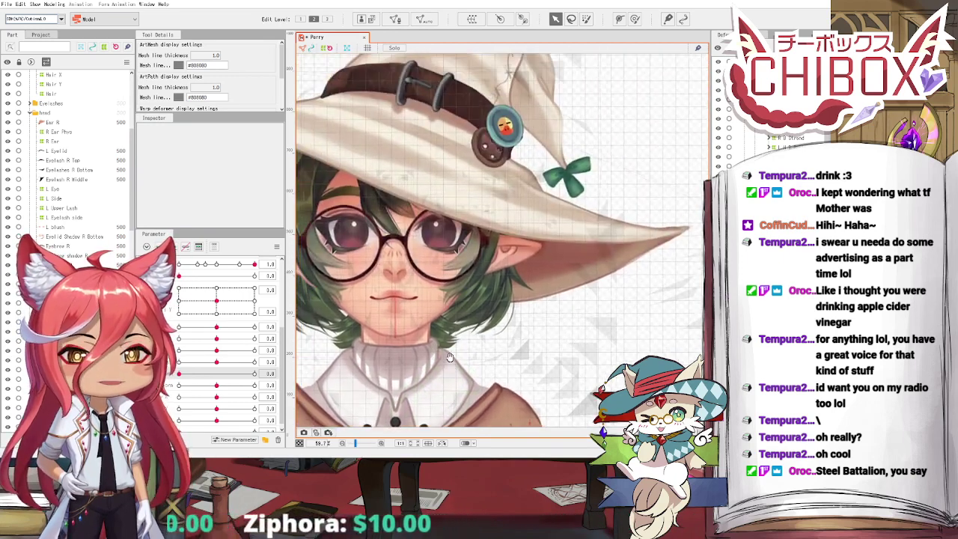
{"action": "left_click_drag", "start_coordinate": [447, 336], "coordinate": [545, 324]}
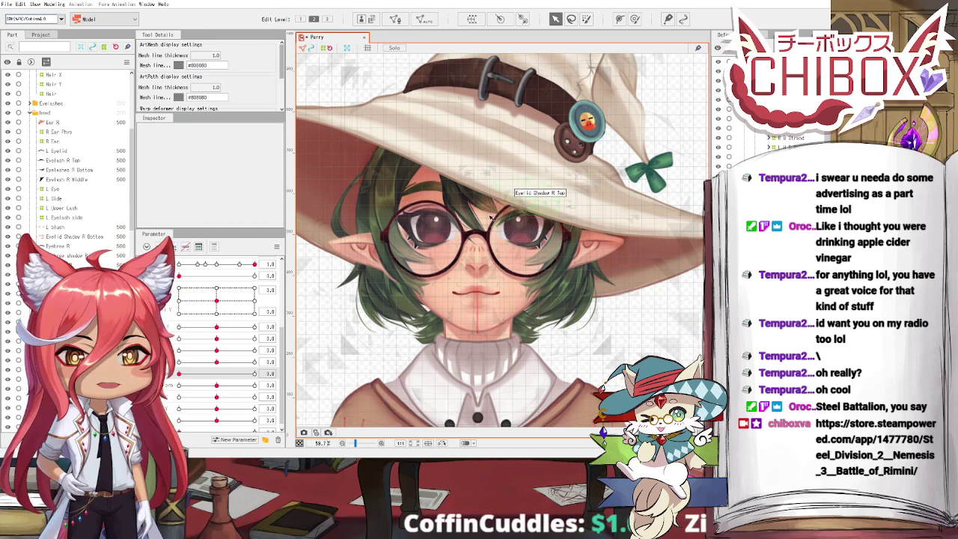
{"action": "scroll", "coordinate": [619, 331], "scroll_direction": "down", "scroll_amount": 2}
{"action": "left_click_drag", "start_coordinate": [619, 329], "coordinate": [518, 215]}
{"action": "scroll", "coordinate": [531, 231], "scroll_direction": "down", "scroll_amount": 2}
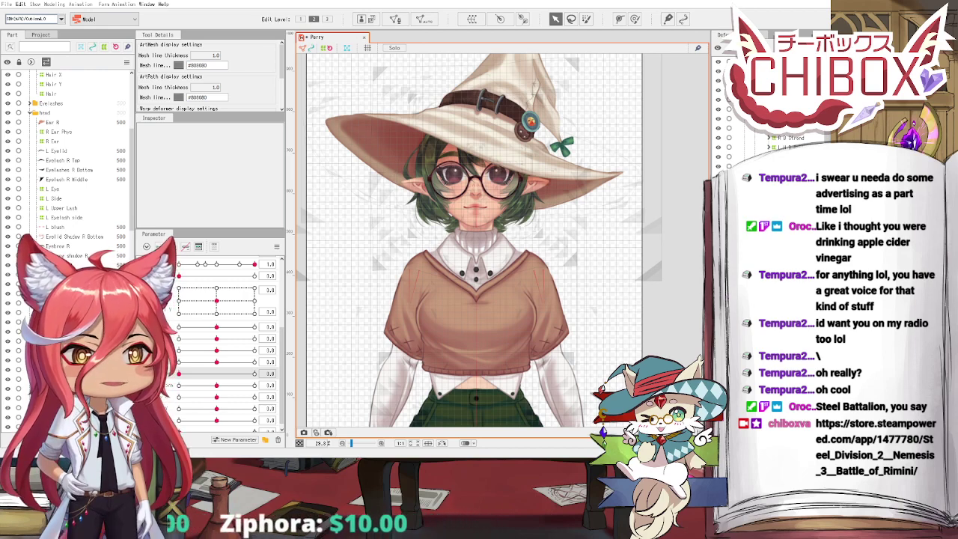
{"action": "key", "text": "alt+Tab"}
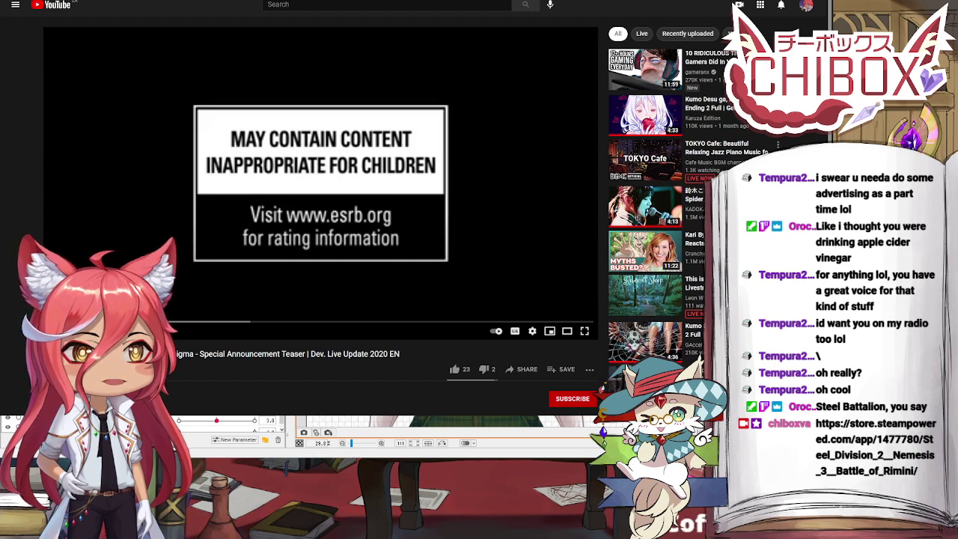
{"action": "key", "text": "ctrl+t"}
{"action": "key", "text": "alt+Tab"}
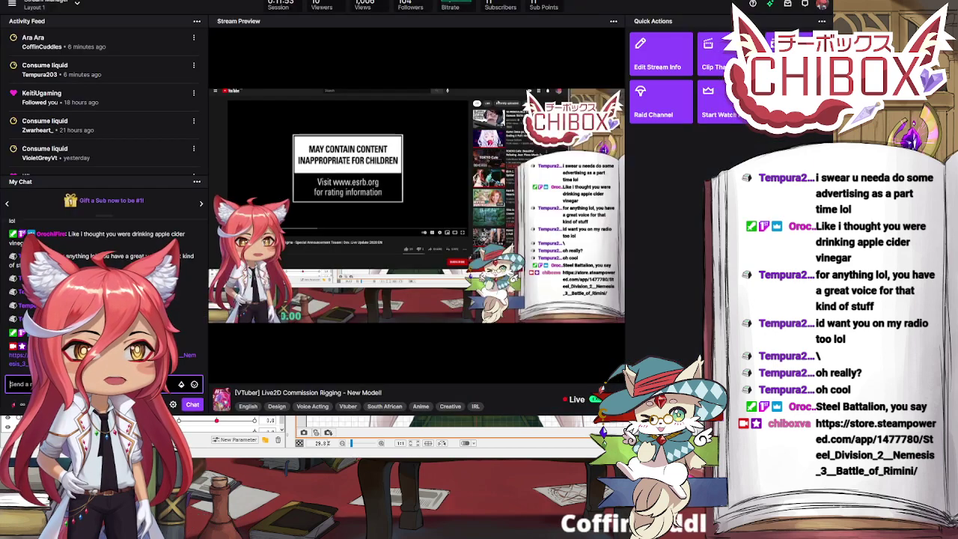
{"action": "key", "text": "alt+Tab"}
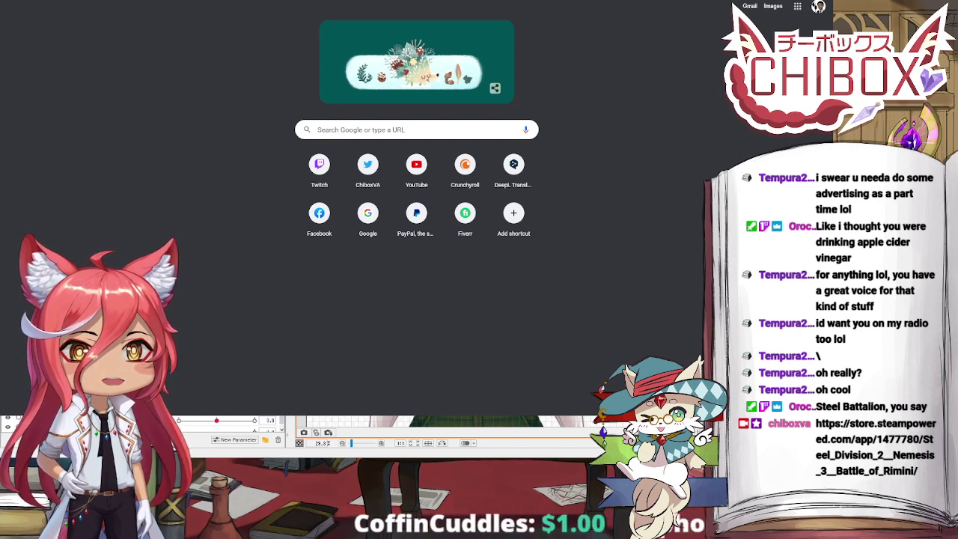
{"action": "key", "text": "ctrl+w"}
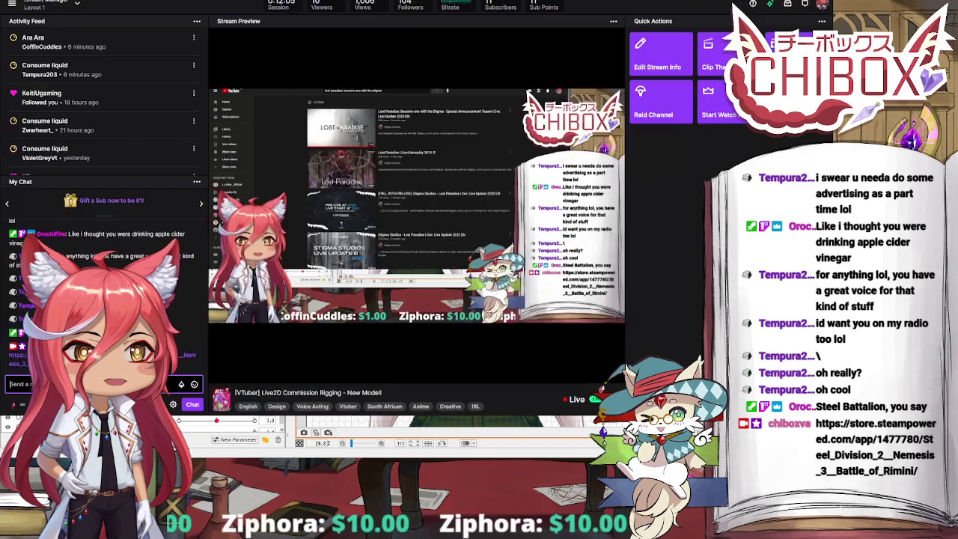
{"action": "key", "text": "ctrl+w"}
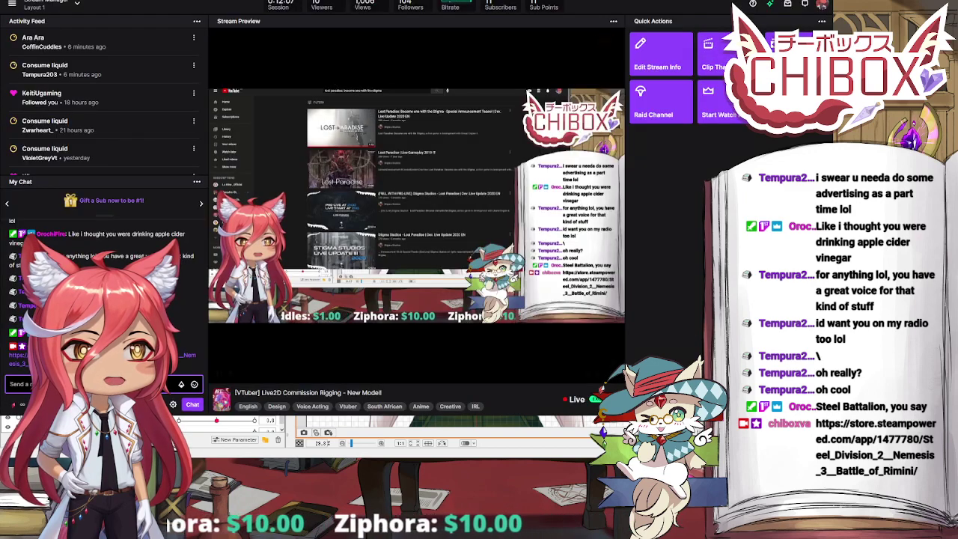
{"action": "key", "text": "ctrl+w"}
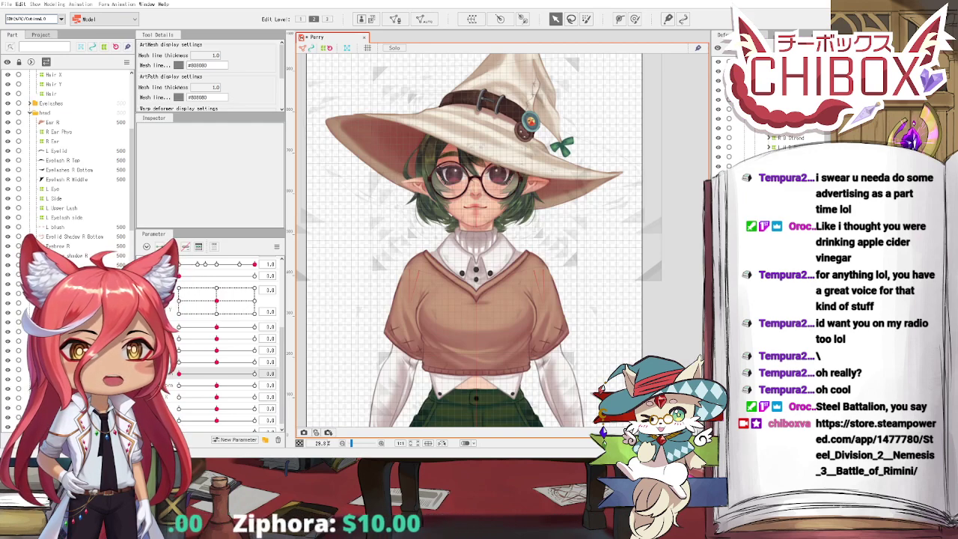
Step: Switch to the browser, watch the Lost Paradise teaser on YouTube, and close its tab
{"action": "key", "text": "ctrl+n"}
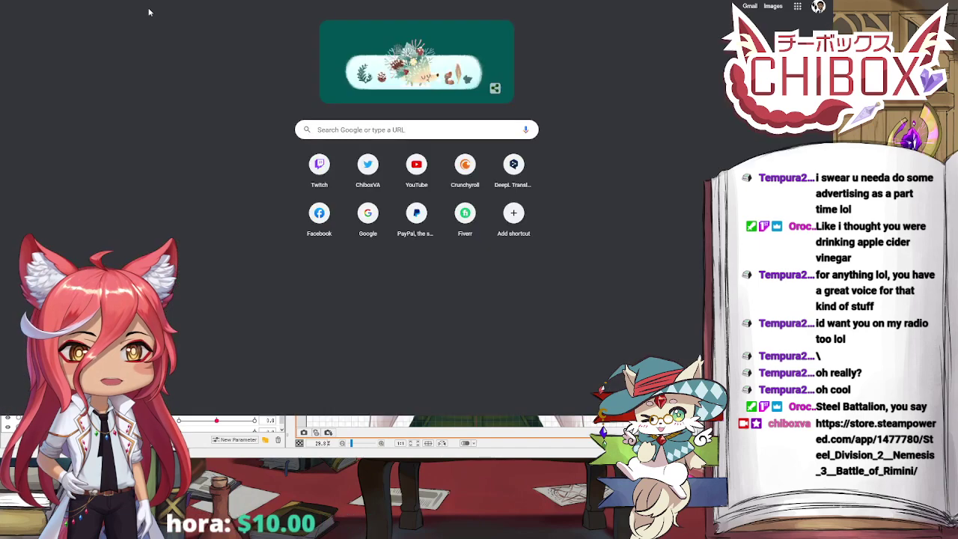
{"action": "key", "text": "alt+Tab"}
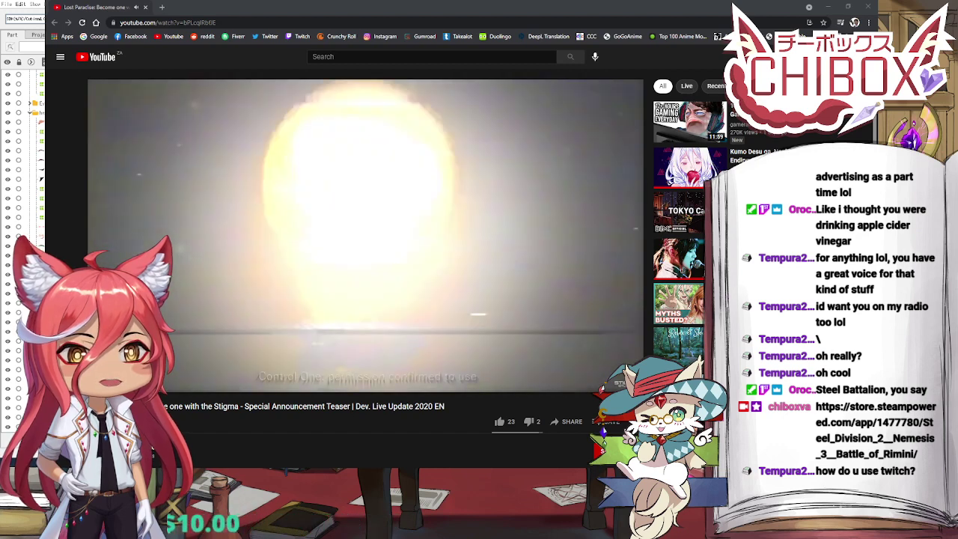
{"action": "left_click_drag", "start_coordinate": [449, 7], "coordinate": [500, 7]}
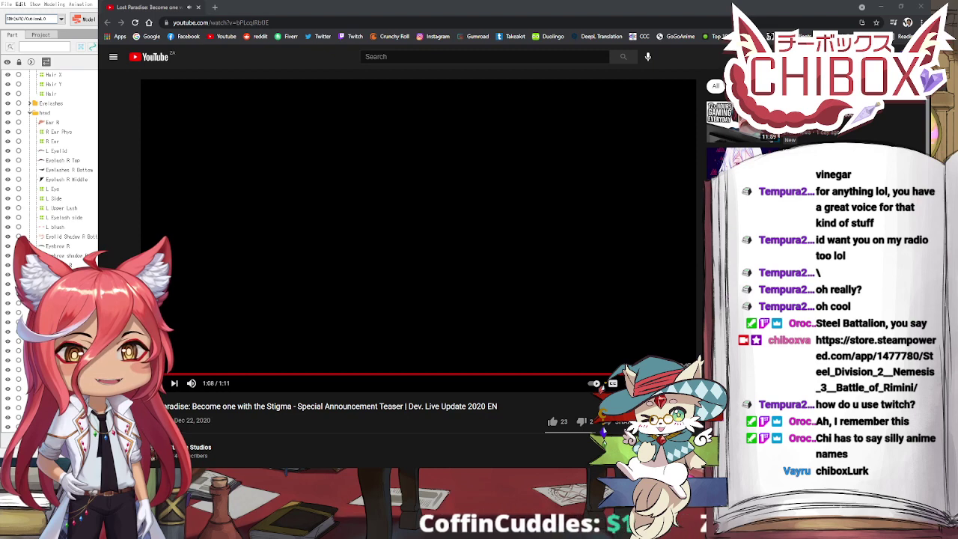
{"action": "left_click", "coordinate": [352, 217]}
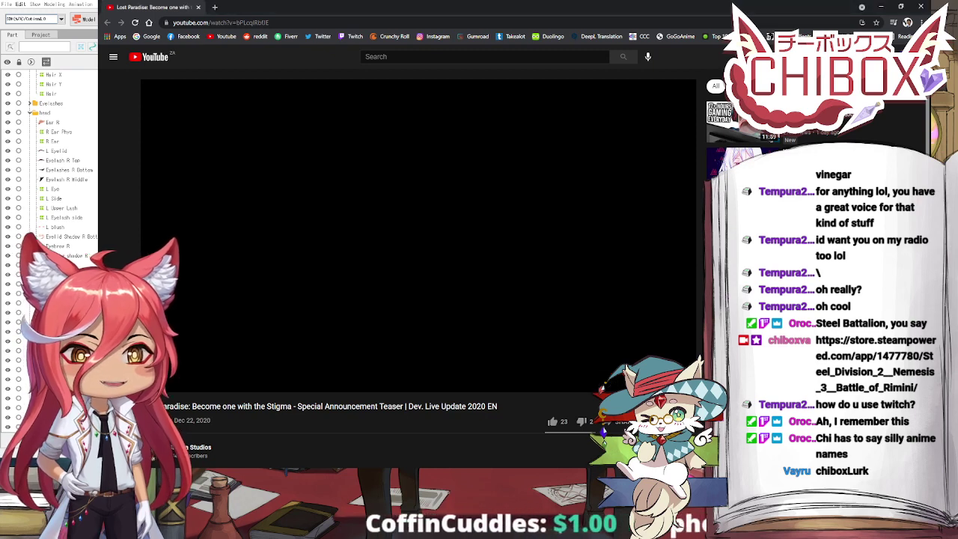
{"action": "left_click", "coordinate": [196, 6]}
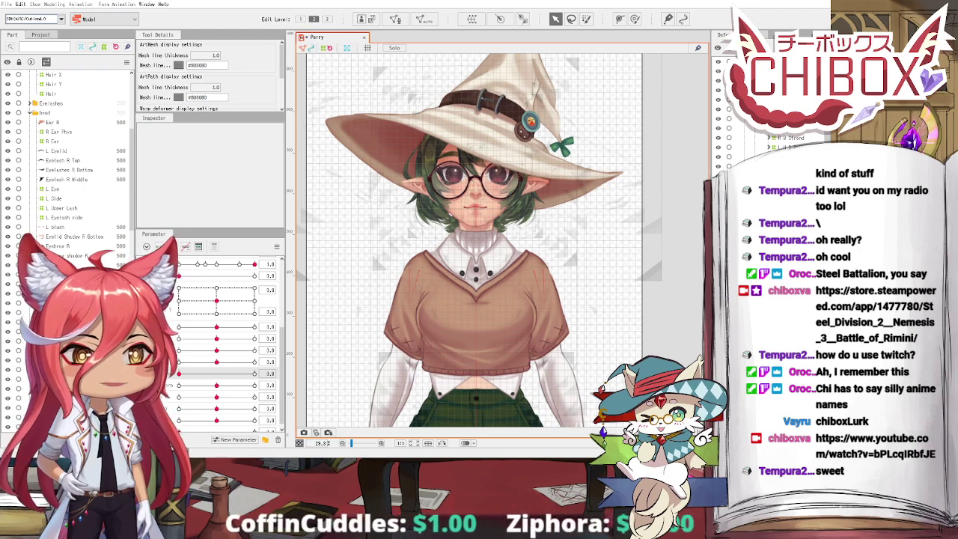
Step: Select the upper lip mesh and set the mouth-open parameter to its maximum keyform
{"action": "scroll", "coordinate": [413, 204], "scroll_direction": "up", "scroll_amount": 5}
{"action": "scroll", "coordinate": [412, 203], "scroll_direction": "up", "scroll_amount": 5}
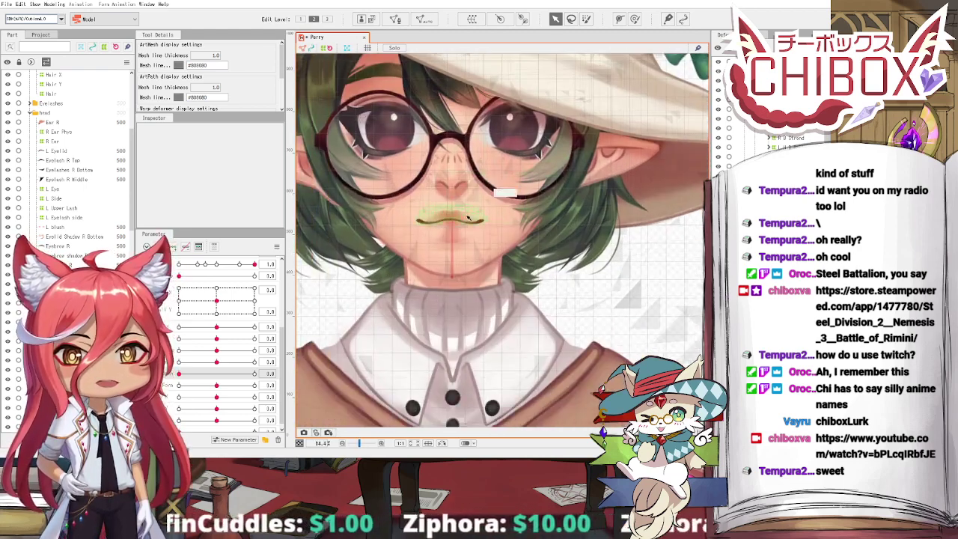
{"action": "left_click", "coordinate": [456, 217]}
{"action": "scroll", "coordinate": [459, 215], "scroll_direction": "up", "scroll_amount": 3}
{"action": "left_click_drag", "start_coordinate": [459, 214], "coordinate": [466, 225]}
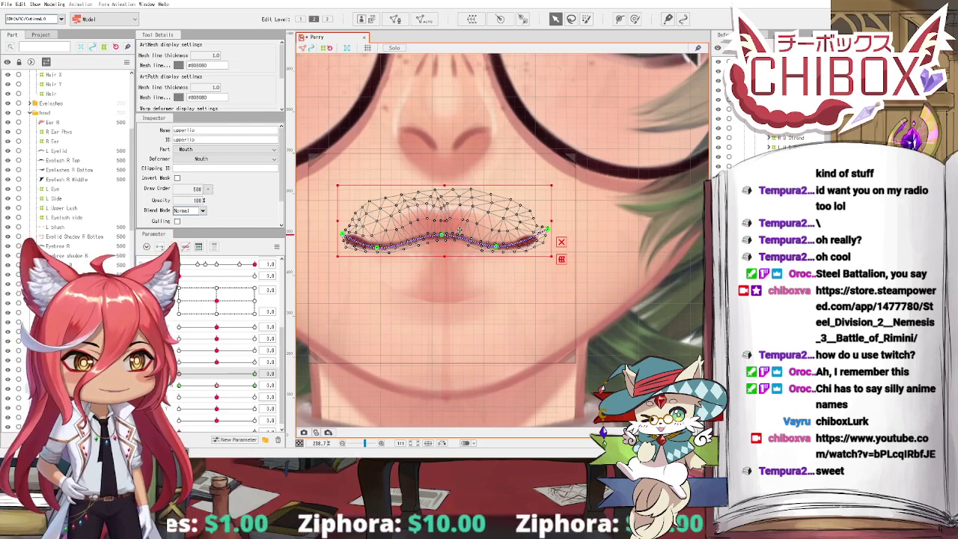
{"action": "scroll", "coordinate": [457, 223], "scroll_direction": "up", "scroll_amount": 2}
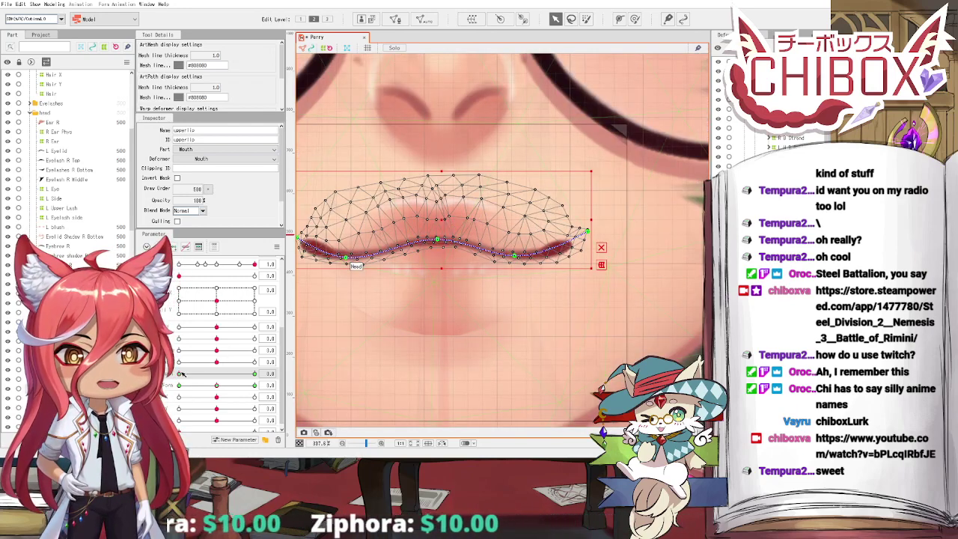
{"action": "left_click_drag", "start_coordinate": [181, 374], "coordinate": [288, 392]}
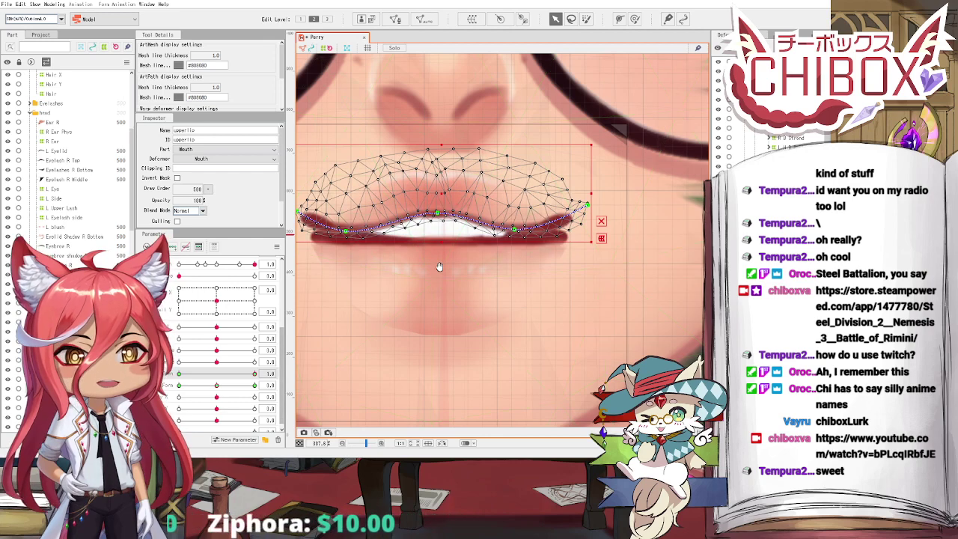
{"action": "left_click_drag", "start_coordinate": [439, 267], "coordinate": [442, 280]}
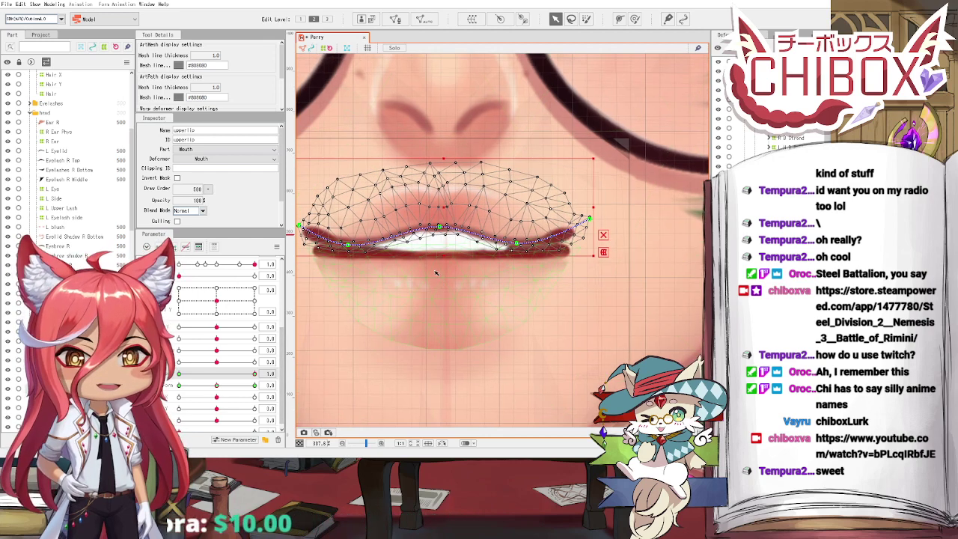
Step: Select the Bottom Lip mesh and move it down toward the chin to open the mouth
{"action": "left_click", "coordinate": [436, 273]}
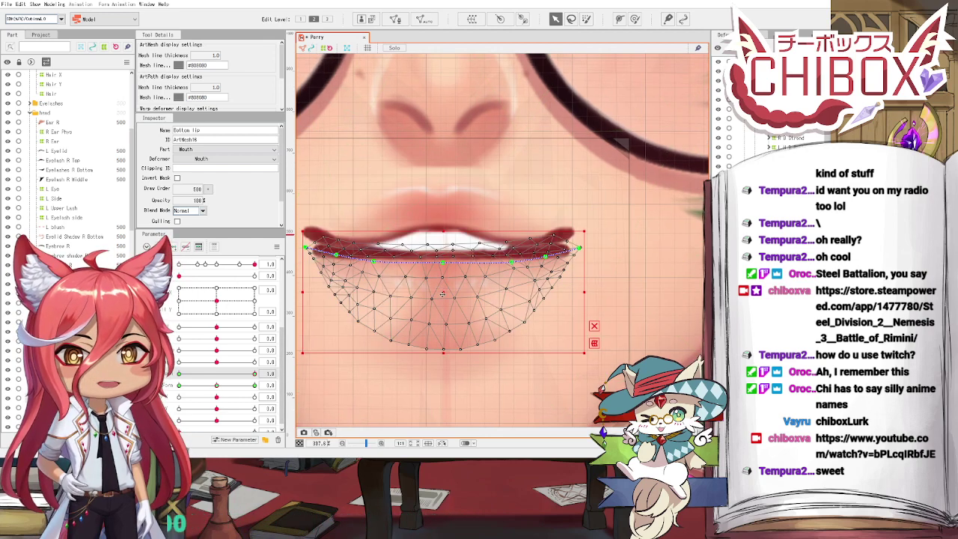
{"action": "left_click_drag", "start_coordinate": [443, 295], "coordinate": [446, 368]}
{"action": "scroll", "coordinate": [449, 329], "scroll_direction": "down", "scroll_amount": 3}
{"action": "left_click_drag", "start_coordinate": [449, 291], "coordinate": [443, 199]}
{"action": "scroll", "coordinate": [443, 200], "scroll_direction": "up", "scroll_amount": 5}
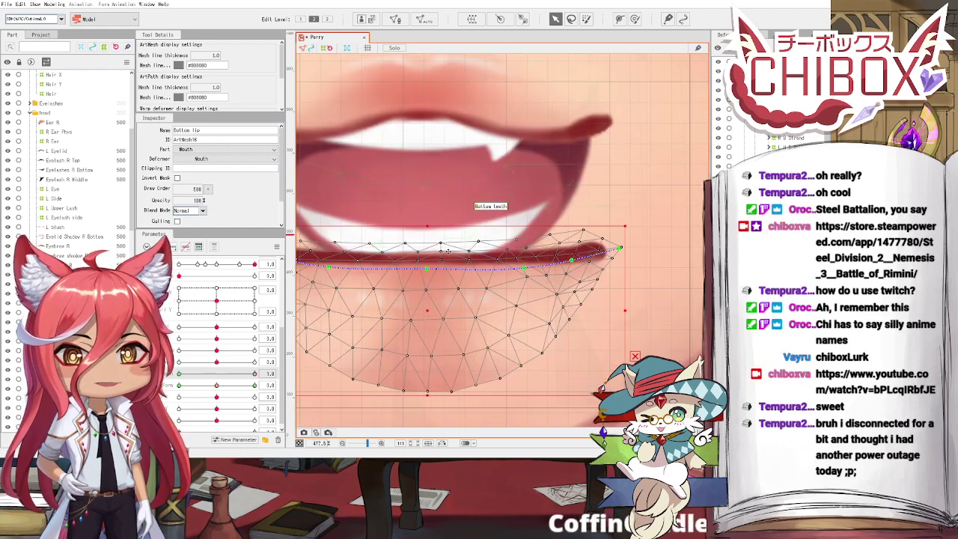
{"action": "left_click_drag", "start_coordinate": [447, 255], "coordinate": [440, 163]}
{"action": "scroll", "coordinate": [414, 229], "scroll_direction": "down", "scroll_amount": 2}
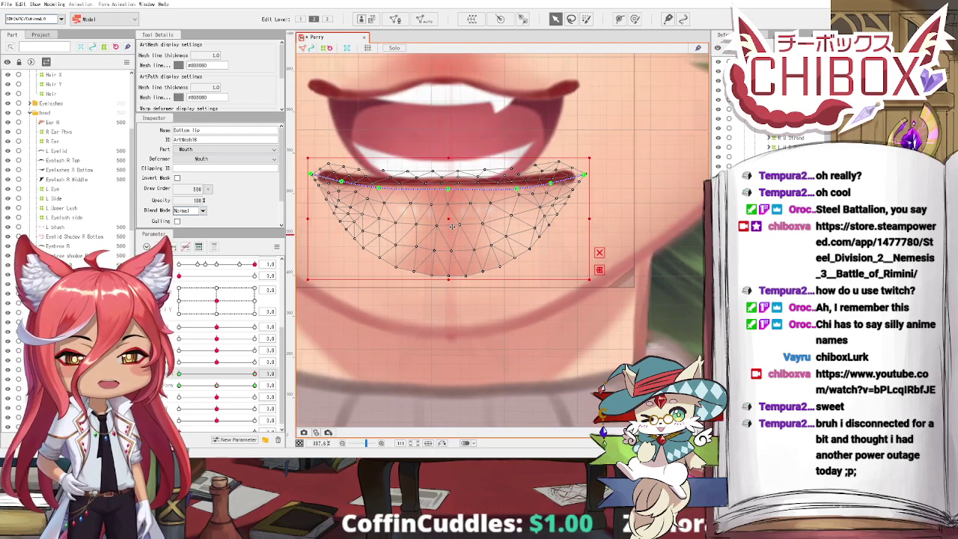
{"action": "scroll", "coordinate": [453, 268], "scroll_direction": "up", "scroll_amount": 2}
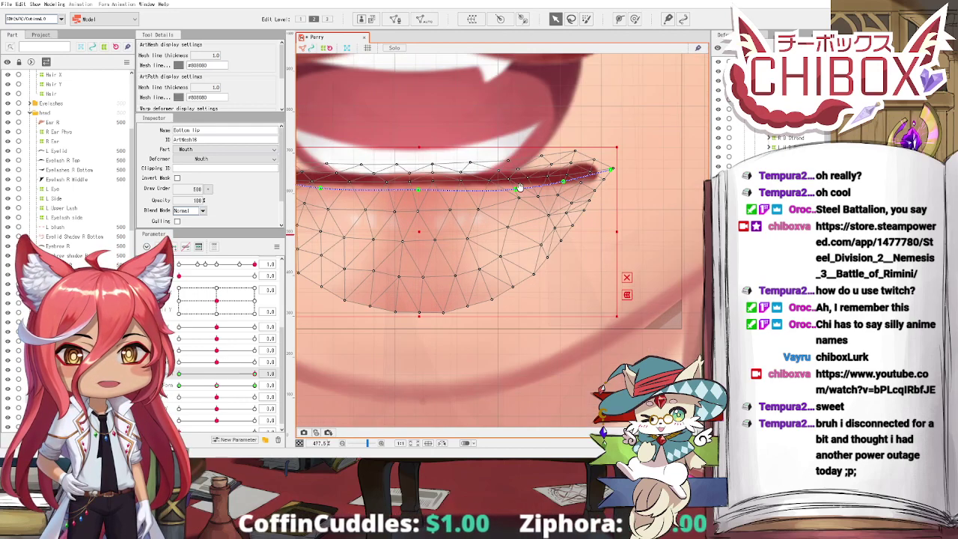
Step: Raise both ends of the Bottom Lip's deform path toward the mouth corners so the lip curves around the lower teeth
{"action": "left_click_drag", "start_coordinate": [588, 243], "coordinate": [571, 111]}
{"action": "left_click_drag", "start_coordinate": [399, 249], "coordinate": [493, 300]}
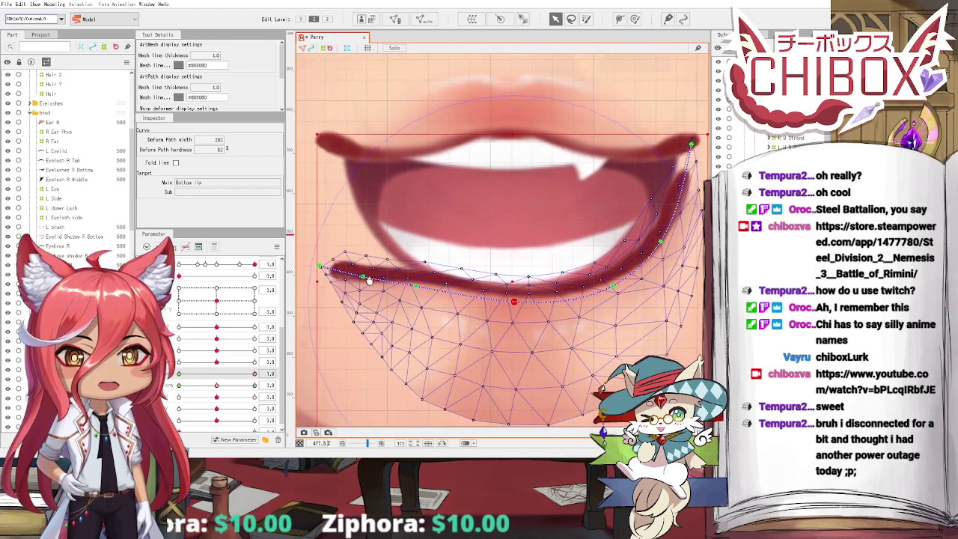
{"action": "left_click_drag", "start_coordinate": [320, 267], "coordinate": [330, 190]}
{"action": "left_click_drag", "start_coordinate": [363, 277], "coordinate": [366, 246]}
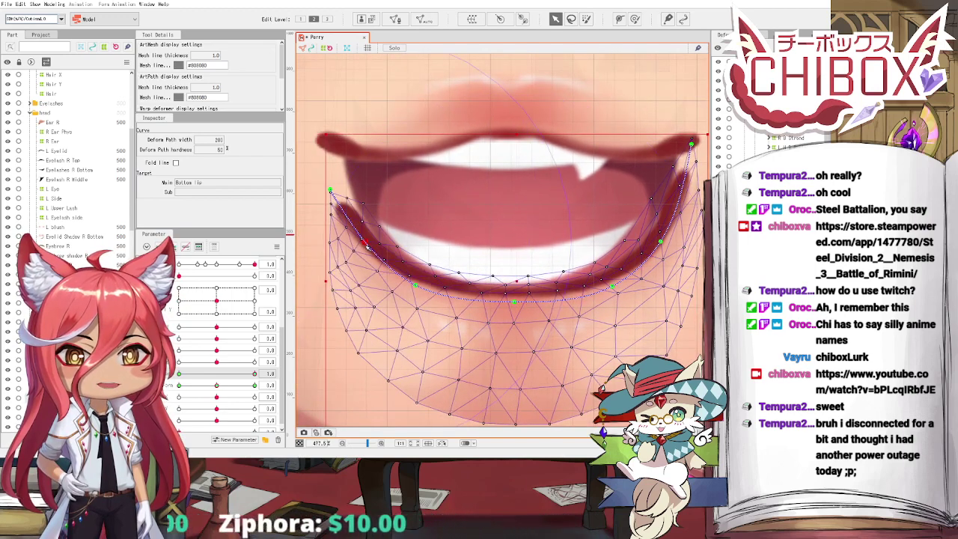
{"action": "left_click_drag", "start_coordinate": [330, 191], "coordinate": [334, 164]}
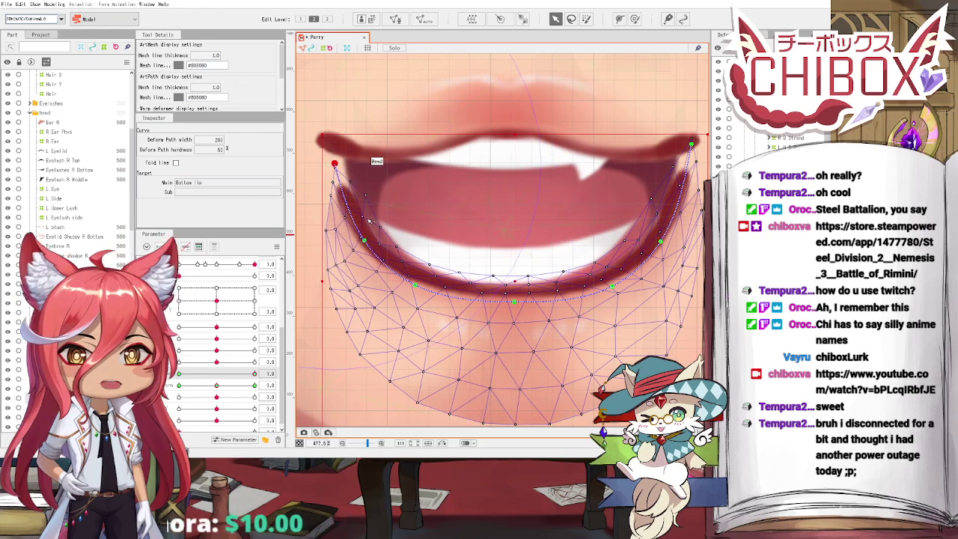
{"action": "left_click_drag", "start_coordinate": [365, 243], "coordinate": [364, 233]}
{"action": "left_click", "coordinate": [347, 166]}
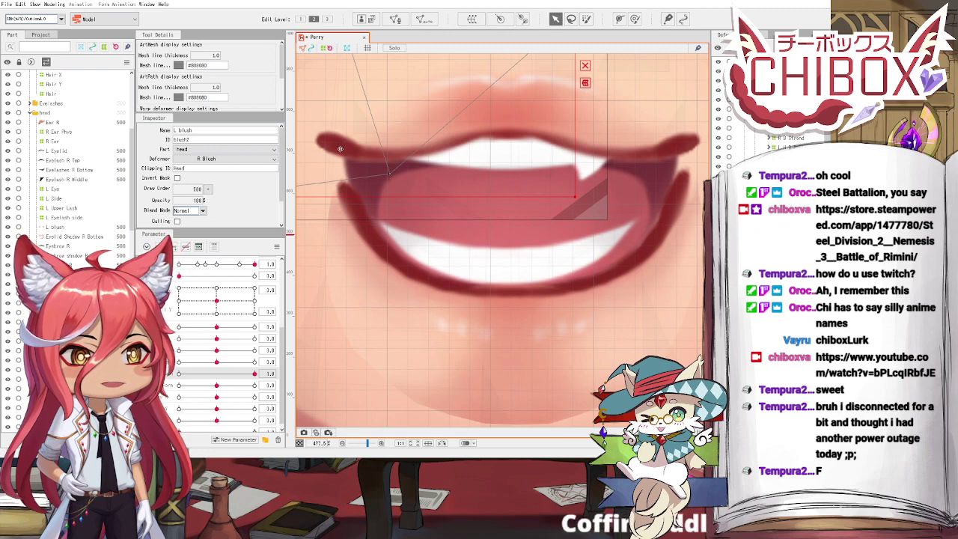
Step: Select the upper lip mesh and lower the corner points of its deform path to meet the bottom lip
{"action": "left_click", "coordinate": [450, 148]}
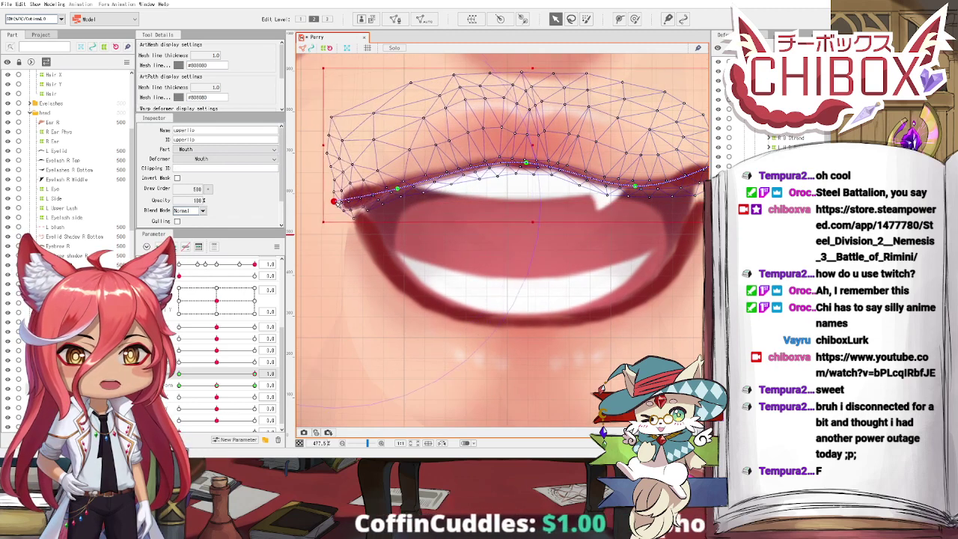
{"action": "left_click_drag", "start_coordinate": [336, 203], "coordinate": [341, 222]}
{"action": "left_click_drag", "start_coordinate": [554, 187], "coordinate": [365, 191]}
{"action": "left_click_drag", "start_coordinate": [550, 156], "coordinate": [546, 206]}
{"action": "left_click_drag", "start_coordinate": [445, 192], "coordinate": [448, 188]}
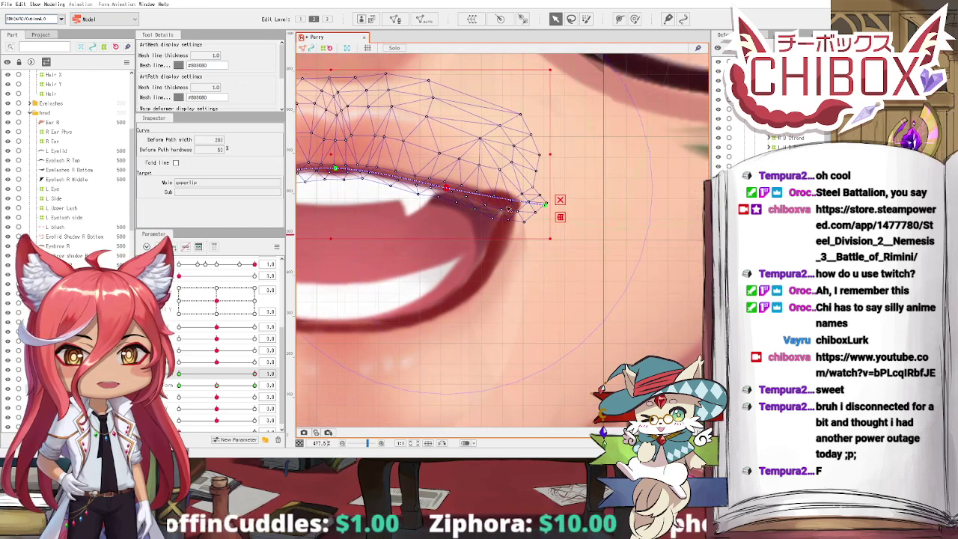
{"action": "left_click_drag", "start_coordinate": [545, 204], "coordinate": [545, 213]}
Step: Reselect the Bottom Lip mesh and check the open mouth shape against the whole face
{"action": "left_click_drag", "start_coordinate": [508, 238], "coordinate": [485, 244]}
{"action": "left_click", "coordinate": [526, 228]}
{"action": "scroll", "coordinate": [464, 217], "scroll_direction": "down", "scroll_amount": 2}
{"action": "scroll", "coordinate": [590, 188], "scroll_direction": "down", "scroll_amount": 5}
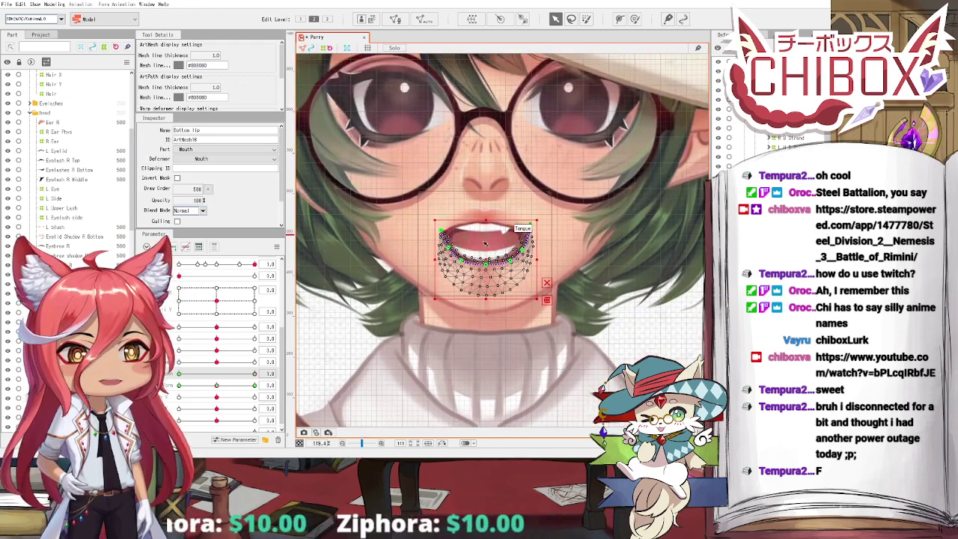
{"action": "scroll", "coordinate": [452, 245], "scroll_direction": "down", "scroll_amount": 2}
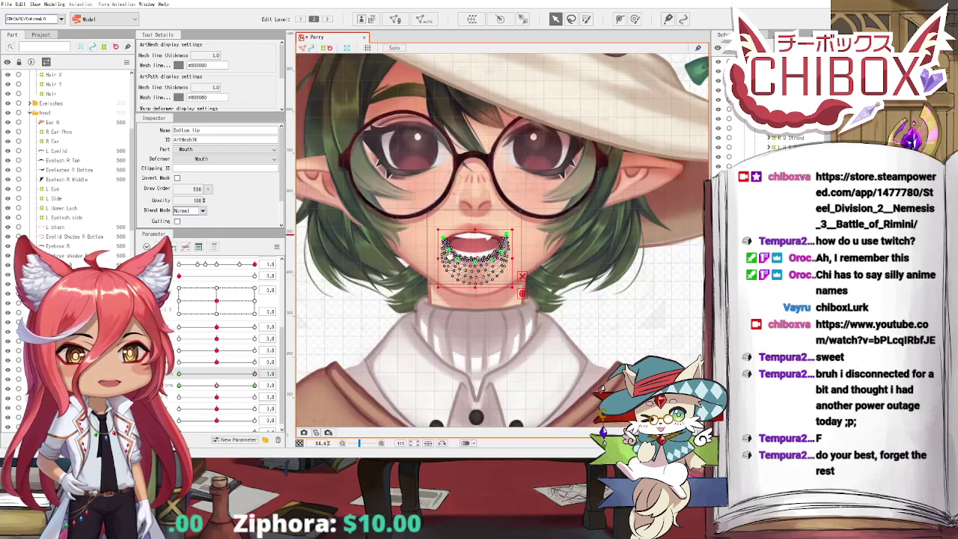
{"action": "scroll", "coordinate": [464, 254], "scroll_direction": "up", "scroll_amount": 4}
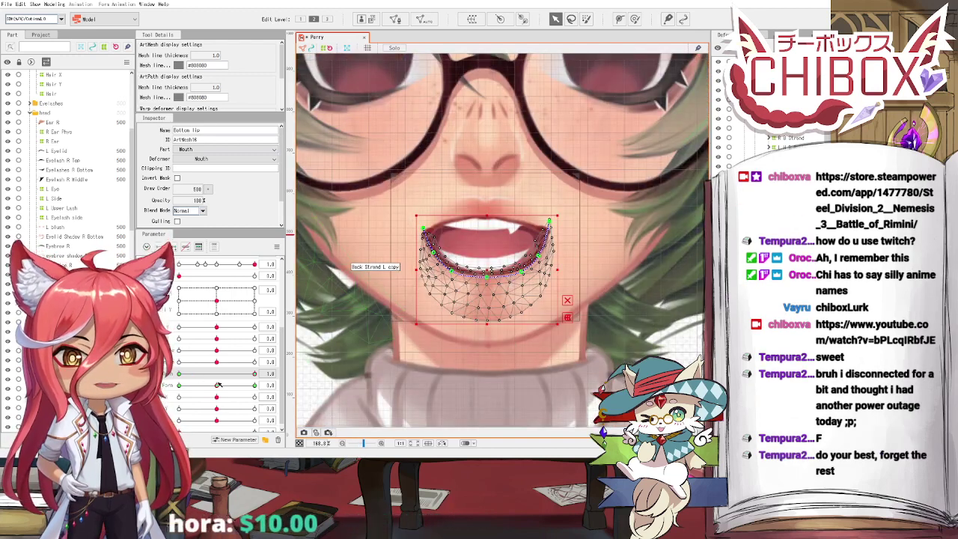
Step: Go to the keyform with mouth form at -1.0 and mouth open at 1.0, and move the Bottom Lip mesh down below the lower teeth
{"action": "left_click_drag", "start_coordinate": [218, 385], "coordinate": [179, 386]}
{"action": "left_click", "coordinate": [141, 385]}
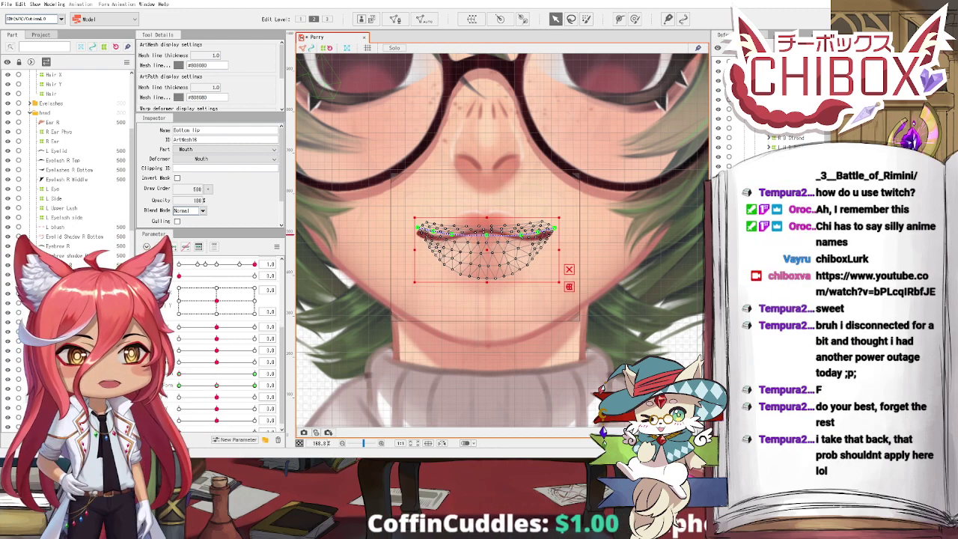
{"action": "left_click", "coordinate": [180, 385]}
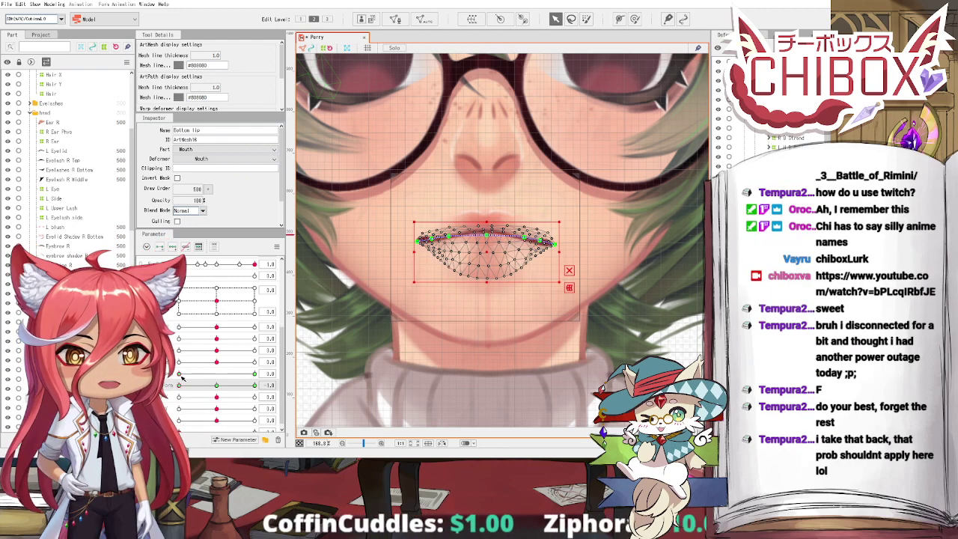
{"action": "left_click_drag", "start_coordinate": [179, 375], "coordinate": [282, 376]}
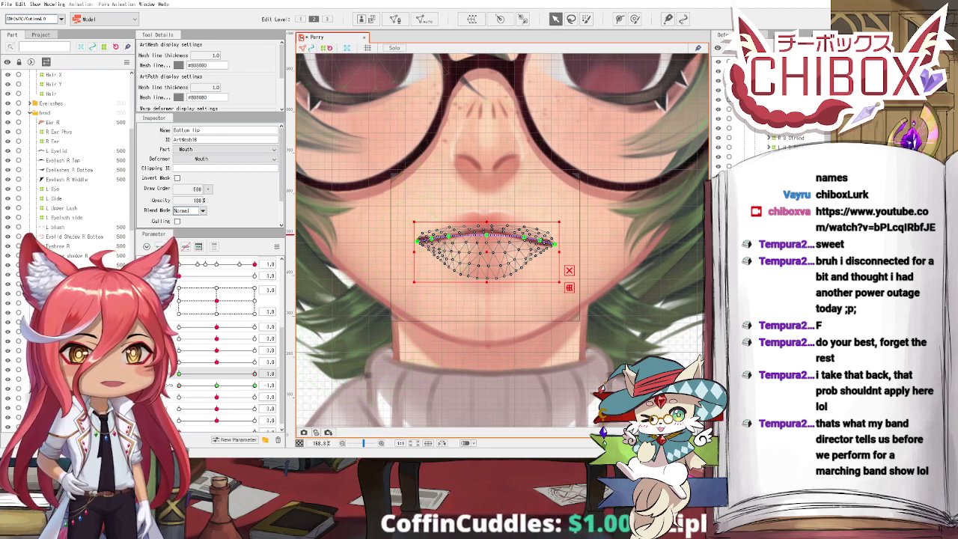
{"action": "scroll", "coordinate": [405, 156], "scroll_direction": "up", "scroll_amount": 5}
{"action": "scroll", "coordinate": [377, 197], "scroll_direction": "down", "scroll_amount": 3}
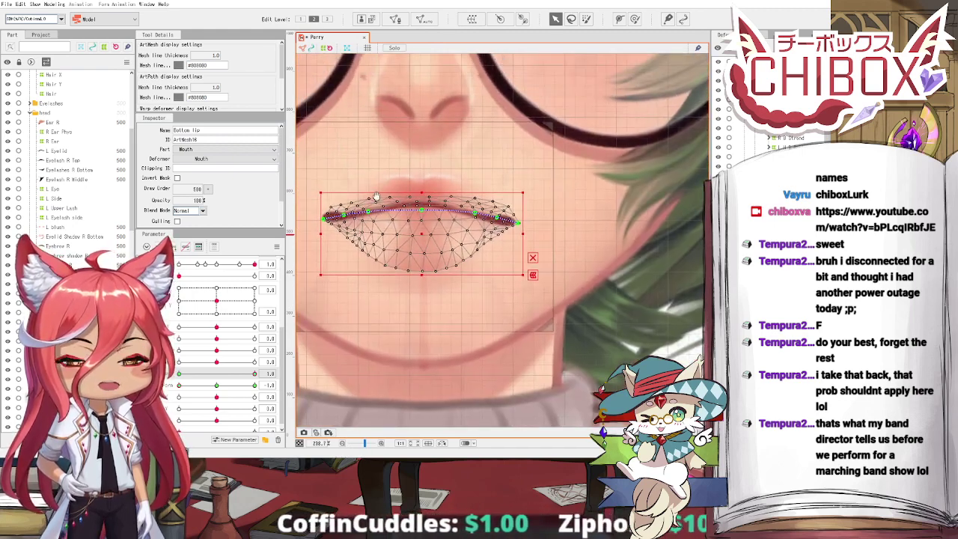
{"action": "left_click_drag", "start_coordinate": [426, 235], "coordinate": [432, 295]}
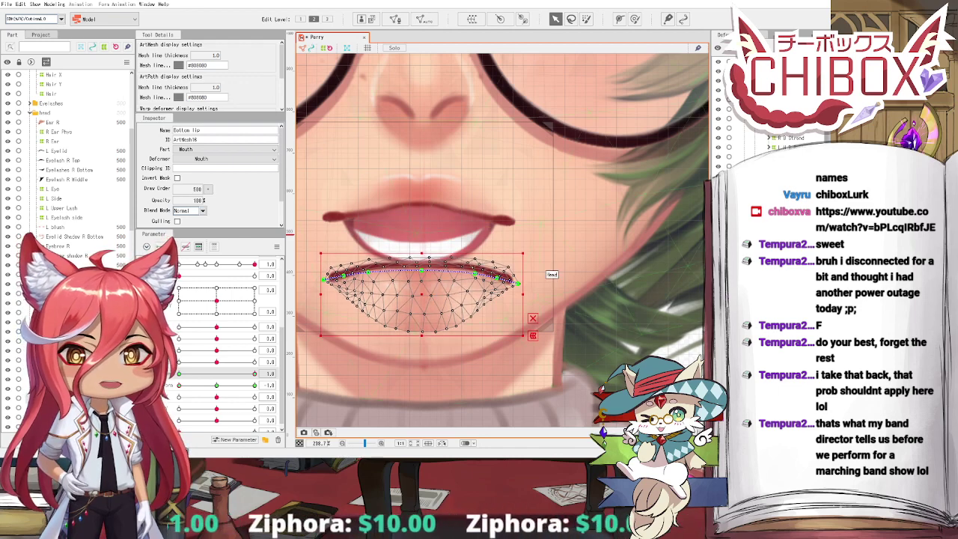
Step: Raise the upper lip mesh slightly and pull both ends of its deform path down toward the mouth corners
{"action": "left_click", "coordinate": [496, 217]}
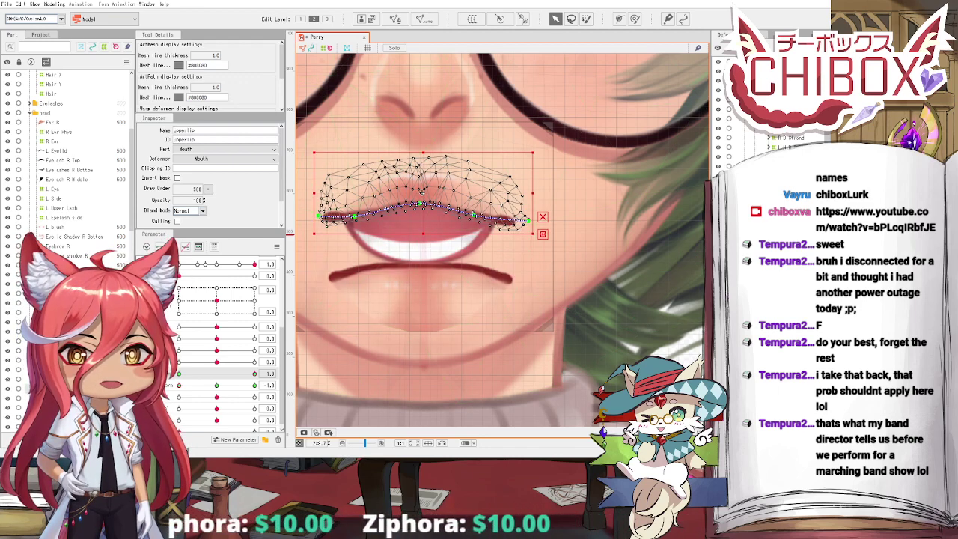
{"action": "left_click_drag", "start_coordinate": [422, 192], "coordinate": [422, 180]}
{"action": "scroll", "coordinate": [422, 180], "scroll_direction": "up", "scroll_amount": 3}
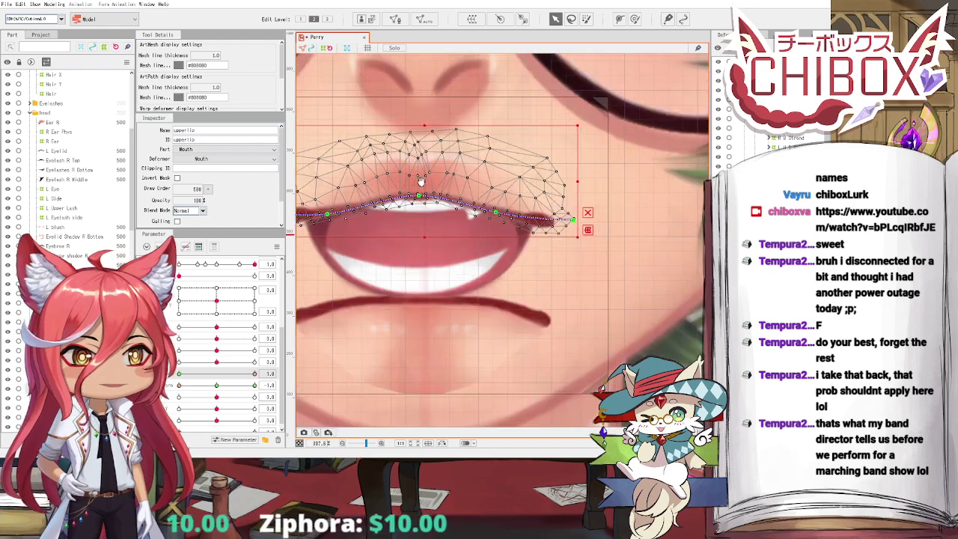
{"action": "left_click_drag", "start_coordinate": [343, 219], "coordinate": [354, 244]}
{"action": "left_click_drag", "start_coordinate": [639, 225], "coordinate": [631, 254]}
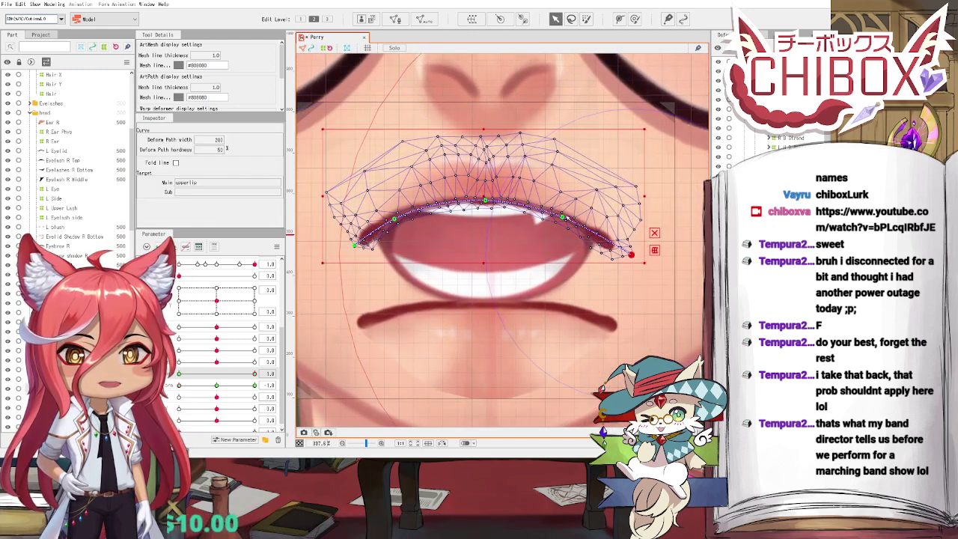
Step: Curve the Bottom Lip's deform path around the lower teeth, raising both ends up to the underside of the upper lip corners
{"action": "left_click_drag", "start_coordinate": [541, 257], "coordinate": [536, 230]}
{"action": "left_click", "coordinate": [466, 277]}
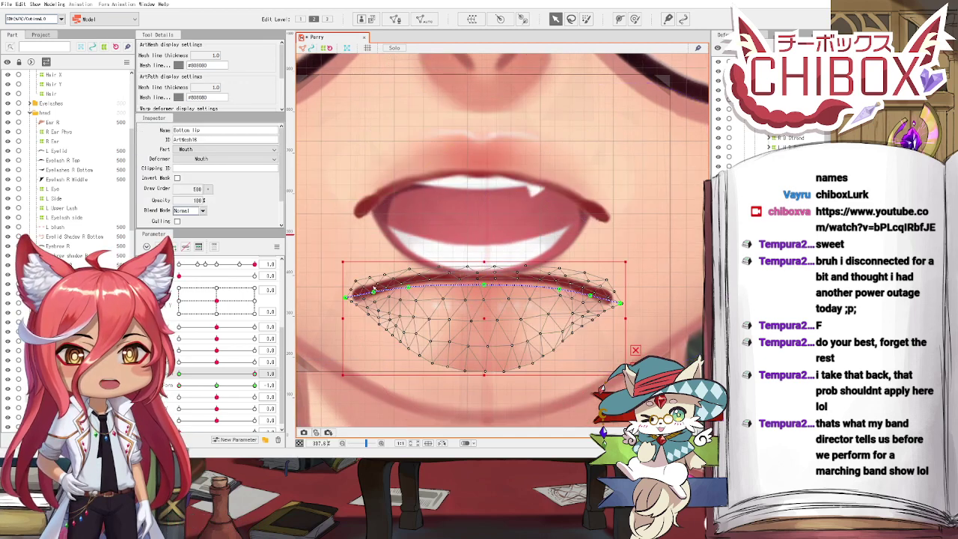
{"action": "left_click_drag", "start_coordinate": [346, 298], "coordinate": [409, 278]}
{"action": "left_click_drag", "start_coordinate": [351, 277], "coordinate": [414, 274]}
{"action": "mouse_move", "coordinate": [565, 286]}
{"action": "left_mouse_down"}
{"action": "mouse_move", "coordinate": [545, 333]}
{"action": "mouse_move", "coordinate": [563, 315]}
{"action": "mouse_move", "coordinate": [560, 302]}
{"action": "left_mouse_up"}
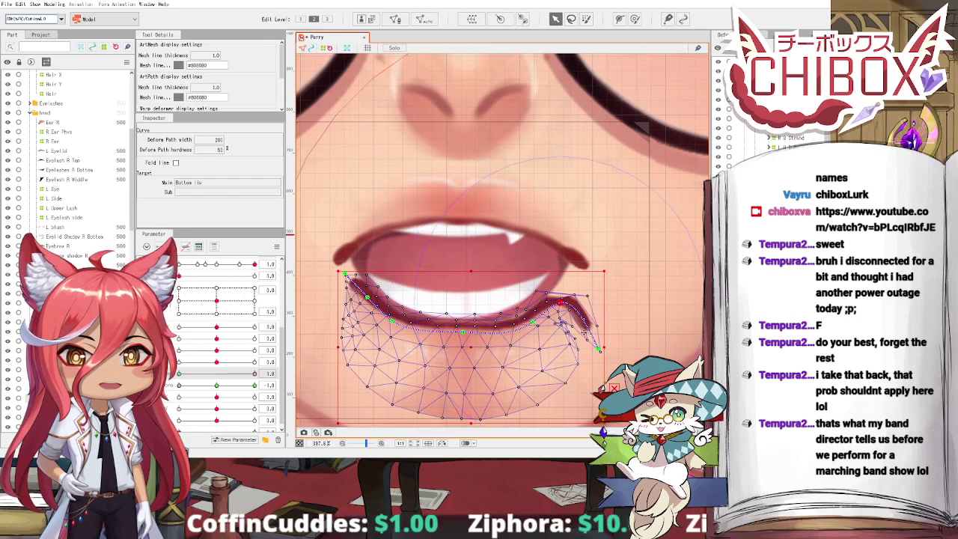
{"action": "left_click_drag", "start_coordinate": [597, 344], "coordinate": [563, 260]}
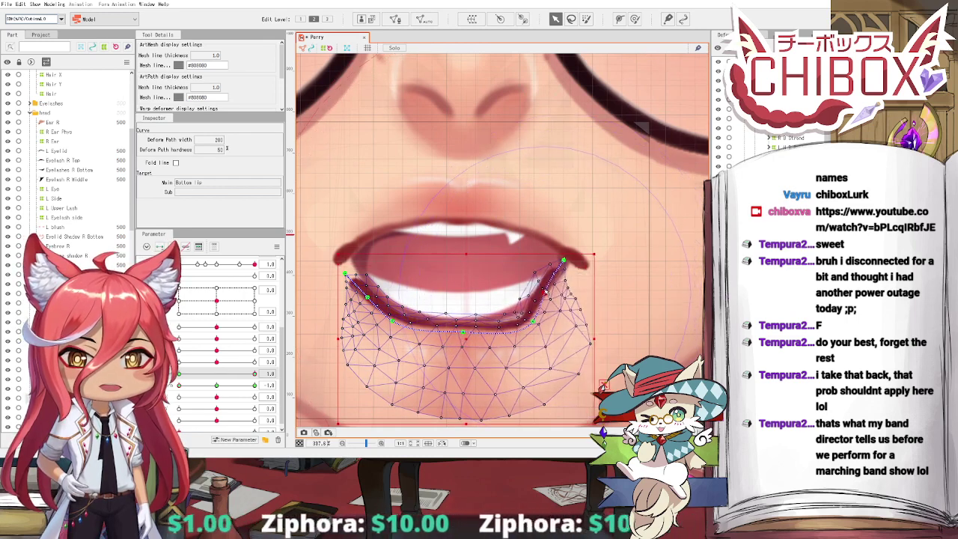
{"action": "left_click_drag", "start_coordinate": [552, 298], "coordinate": [544, 291]}
{"action": "mouse_move", "coordinate": [535, 324]}
{"action": "left_mouse_down"}
{"action": "mouse_move", "coordinate": [523, 313]}
{"action": "mouse_move", "coordinate": [546, 332]}
{"action": "left_mouse_up"}
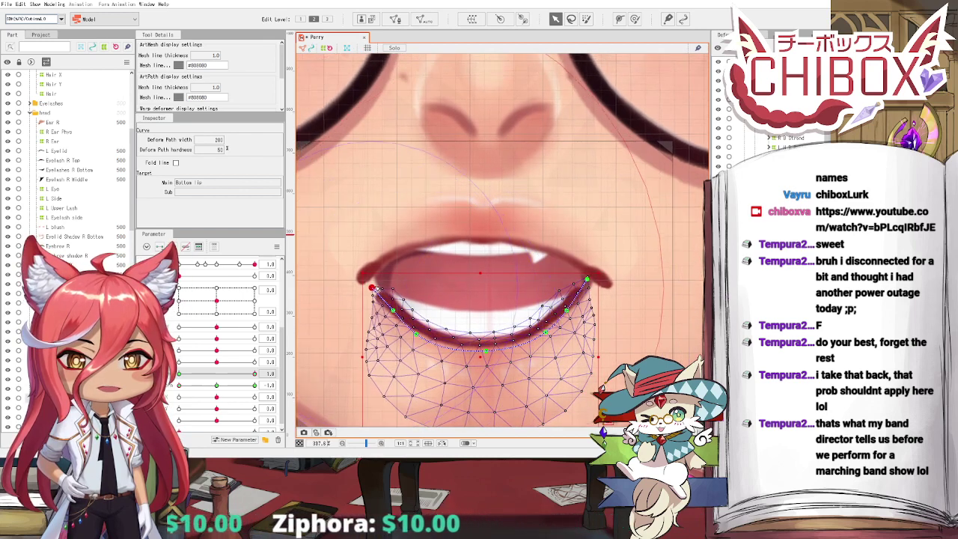
{"action": "left_click_drag", "start_coordinate": [394, 307], "coordinate": [418, 329]}
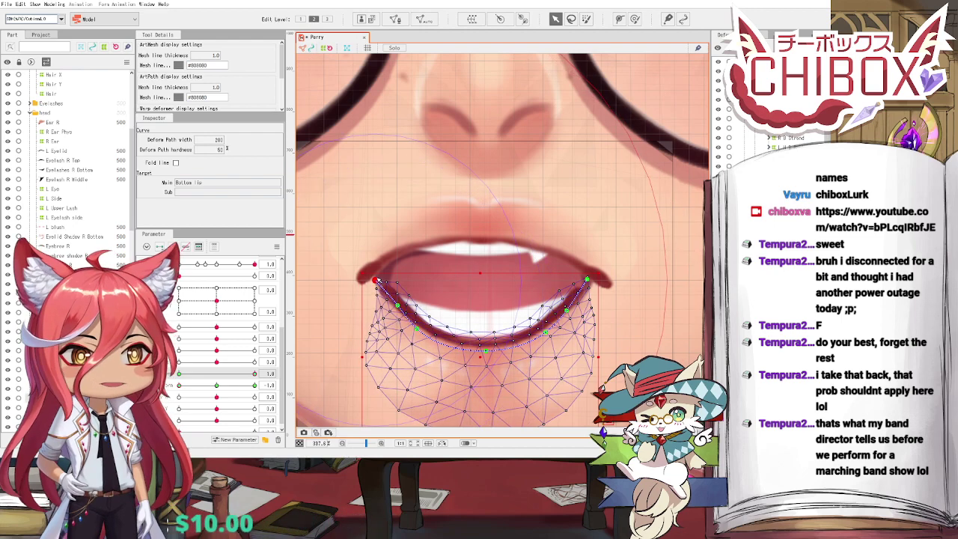
{"action": "mouse_move", "coordinate": [377, 281]}
{"action": "left_mouse_down"}
{"action": "mouse_move", "coordinate": [387, 273]}
{"action": "mouse_move", "coordinate": [387, 296]}
{"action": "left_mouse_up"}
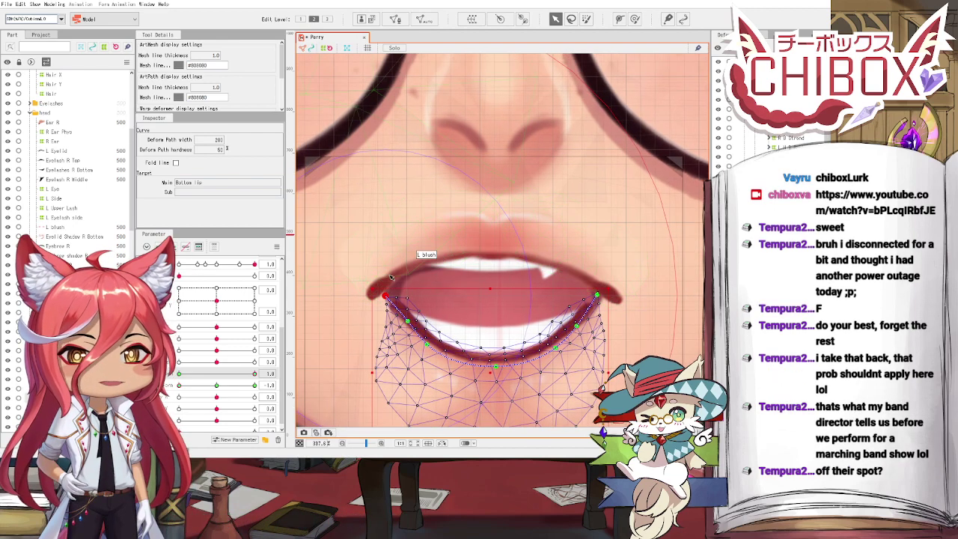
Step: Pull both corners of the upper lip's deform path inward and down to meet the ends of the bottom lip
{"action": "left_click", "coordinate": [393, 274]}
{"action": "left_click_drag", "start_coordinate": [448, 298], "coordinate": [455, 307]}
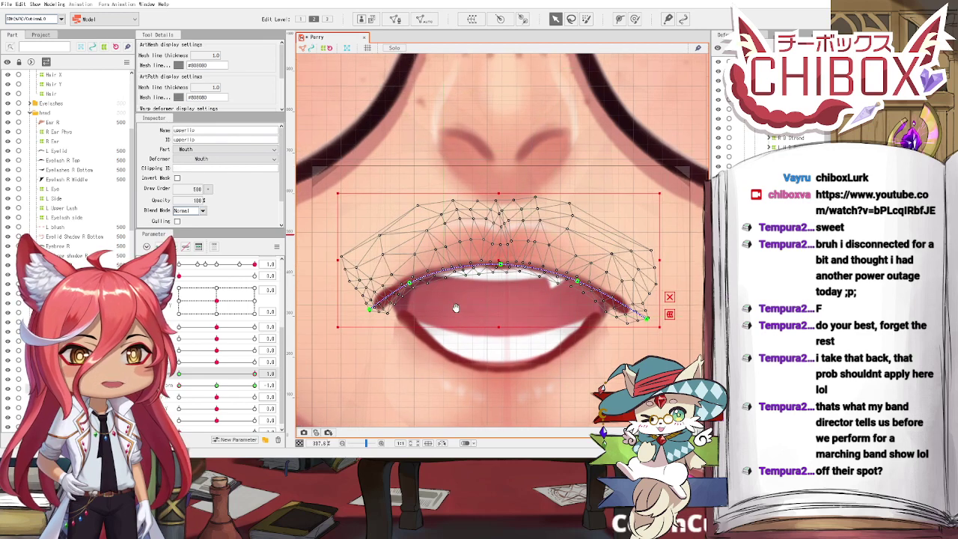
{"action": "left_click_drag", "start_coordinate": [385, 313], "coordinate": [385, 318]}
{"action": "left_click_drag", "start_coordinate": [410, 283], "coordinate": [420, 286]}
{"action": "left_click_drag", "start_coordinate": [381, 317], "coordinate": [398, 322]}
{"action": "left_click_drag", "start_coordinate": [420, 286], "coordinate": [424, 287]}
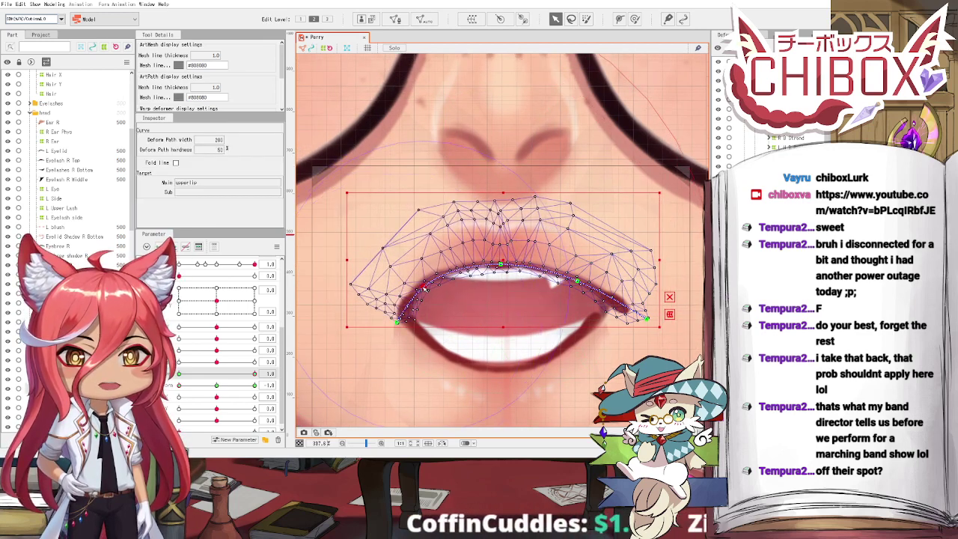
{"action": "left_click_drag", "start_coordinate": [645, 320], "coordinate": [611, 330]}
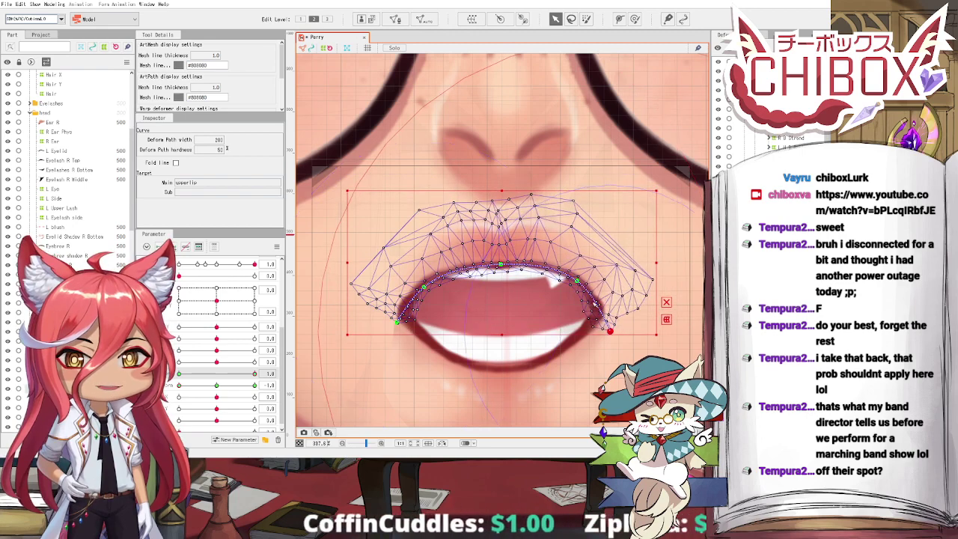
Step: Nudge the center point of the upper lip's deform path slightly upward, undoing the first attempt and adjusting it again
{"action": "left_click_drag", "start_coordinate": [500, 262], "coordinate": [500, 260]}
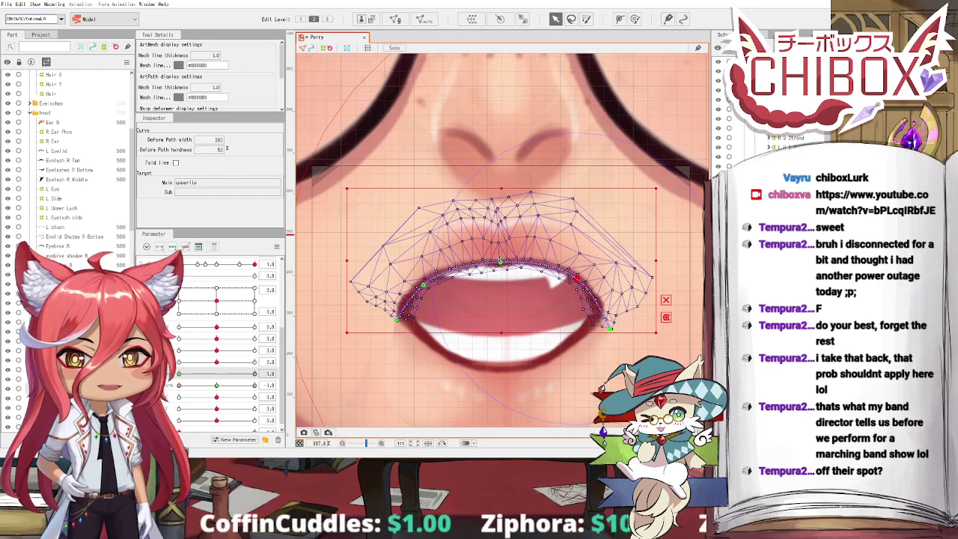
{"action": "key", "text": "ctrl+z"}
{"action": "left_click", "coordinate": [663, 306]}
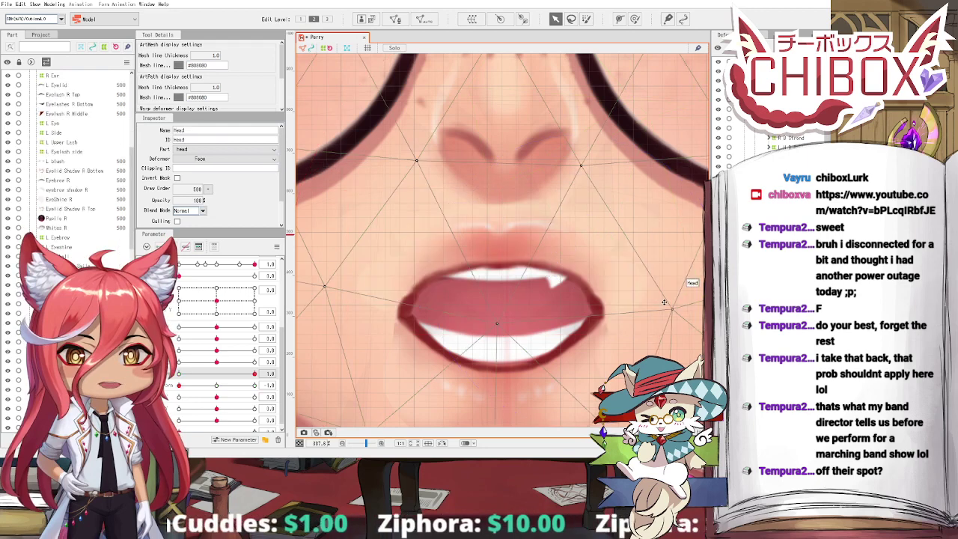
{"action": "key", "text": "ctrl+z"}
{"action": "left_click", "coordinate": [664, 303]}
{"action": "left_click_drag", "start_coordinate": [500, 264], "coordinate": [495, 261]}
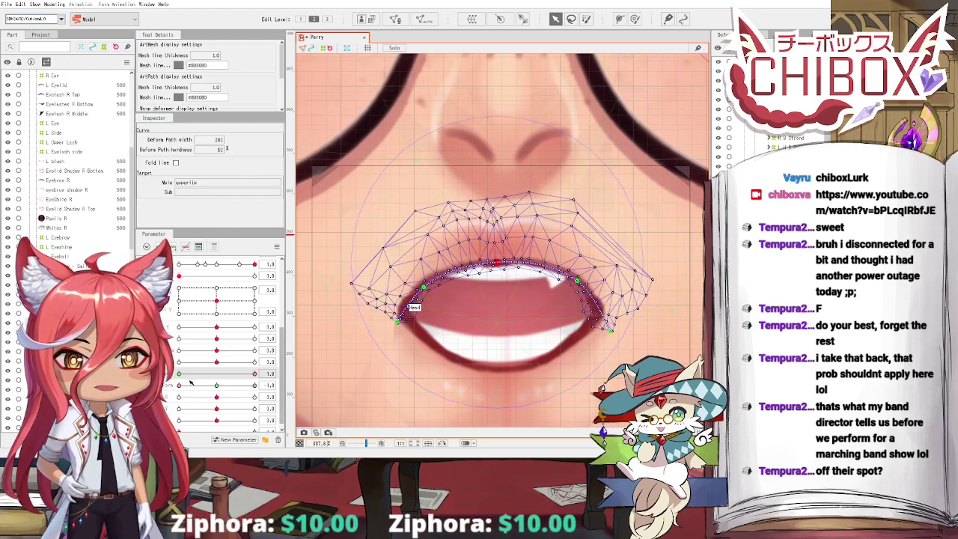
Step: Compare the open mouth shape across the mouth form keyforms from -1.0 to 1.0 and back at 0
{"action": "left_click_drag", "start_coordinate": [179, 385], "coordinate": [257, 397]}
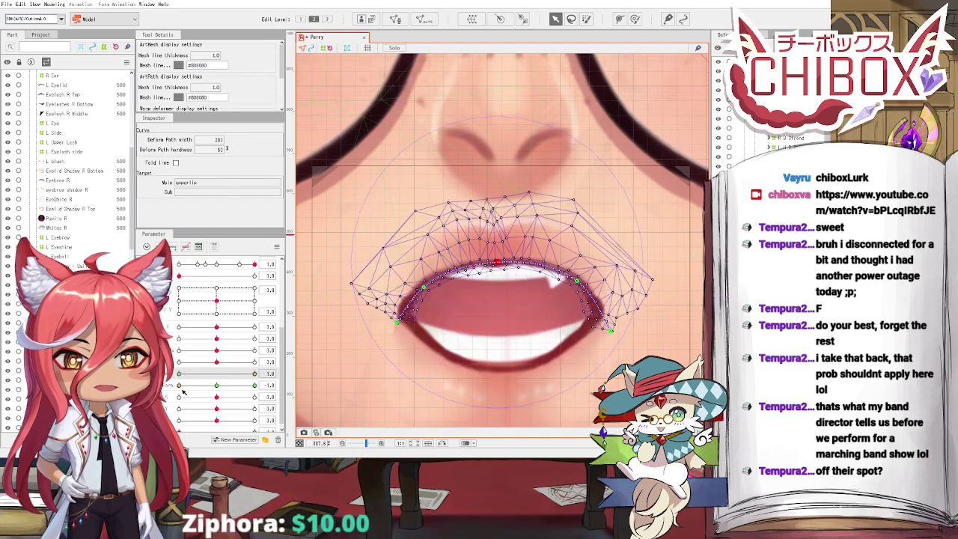
{"action": "left_click_drag", "start_coordinate": [184, 391], "coordinate": [256, 408]}
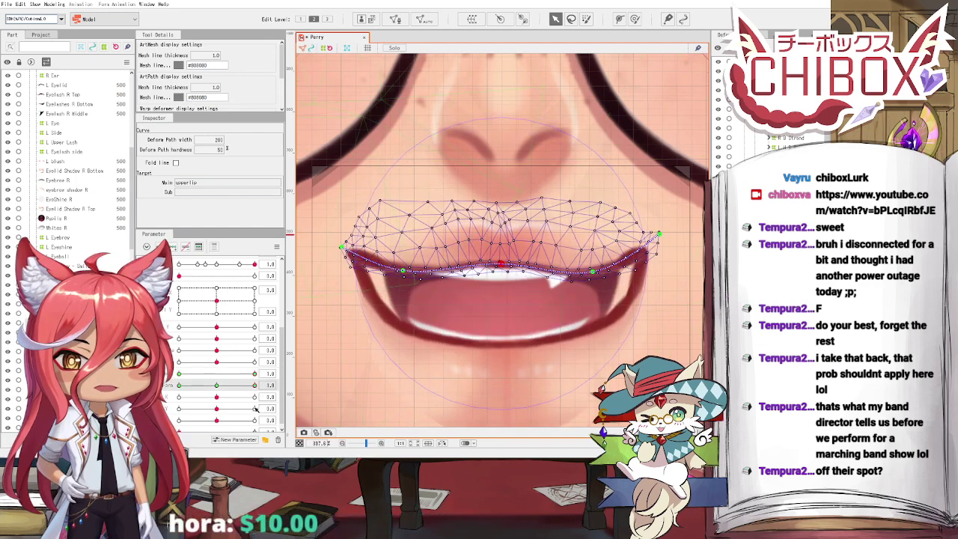
{"action": "left_click", "coordinate": [217, 385]}
{"action": "mouse_move", "coordinate": [590, 341]}
{"action": "left_mouse_down"}
{"action": "mouse_move", "coordinate": [456, 300]}
{"action": "mouse_move", "coordinate": [596, 335]}
{"action": "left_mouse_up"}
Step: At mouth form 1.0, pull the middle and upper side control points of the Inner Mouth warp deformer outward to fill the smile's corners
{"action": "left_click", "coordinate": [599, 337]}
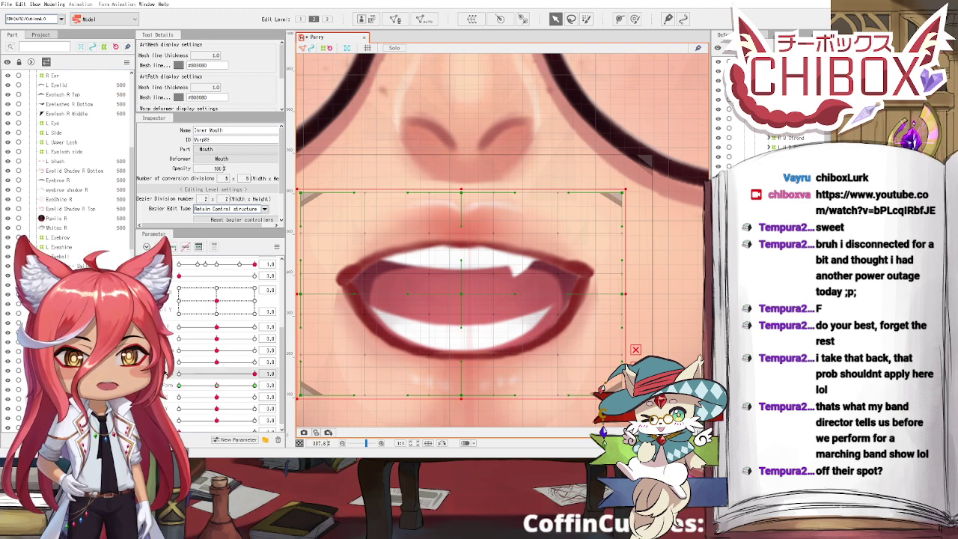
{"action": "left_click_drag", "start_coordinate": [431, 293], "coordinate": [437, 301]}
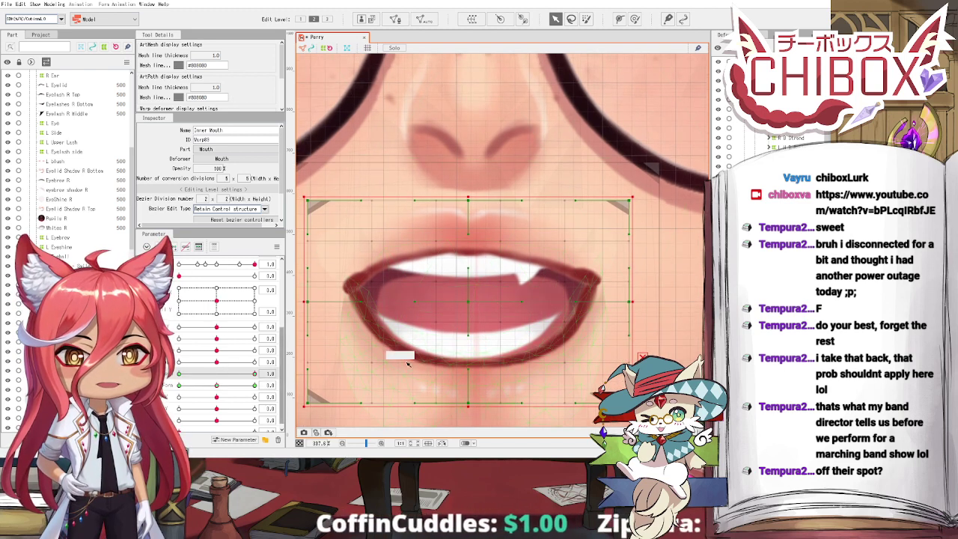
{"action": "left_click_drag", "start_coordinate": [219, 385], "coordinate": [256, 389]}
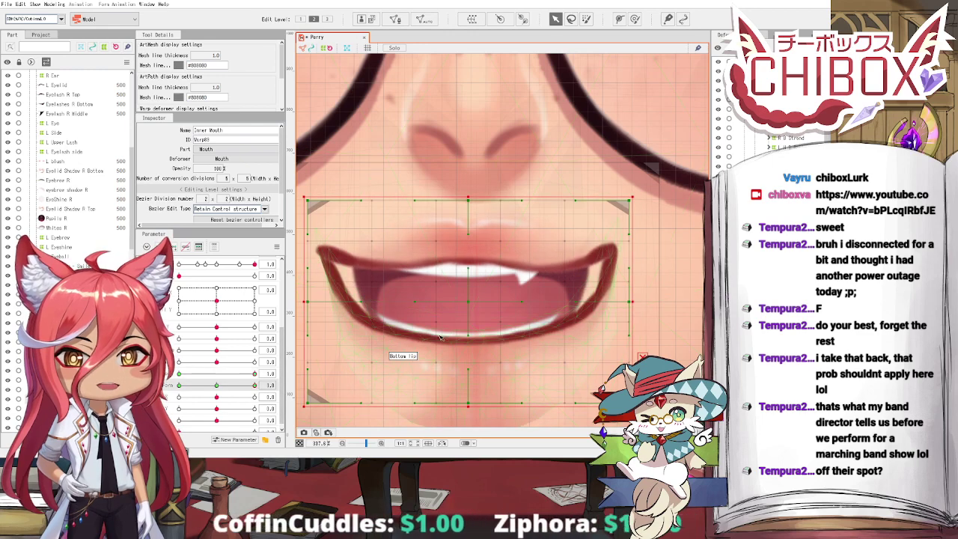
{"action": "left_click_drag", "start_coordinate": [630, 301], "coordinate": [647, 302]}
{"action": "left_click_drag", "start_coordinate": [630, 200], "coordinate": [659, 202]}
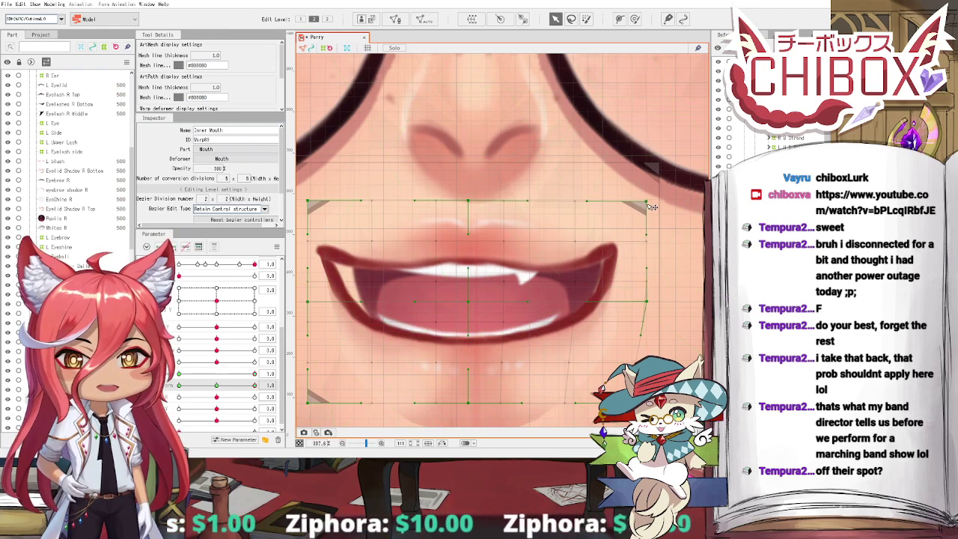
{"action": "left_click_drag", "start_coordinate": [442, 256], "coordinate": [476, 260]}
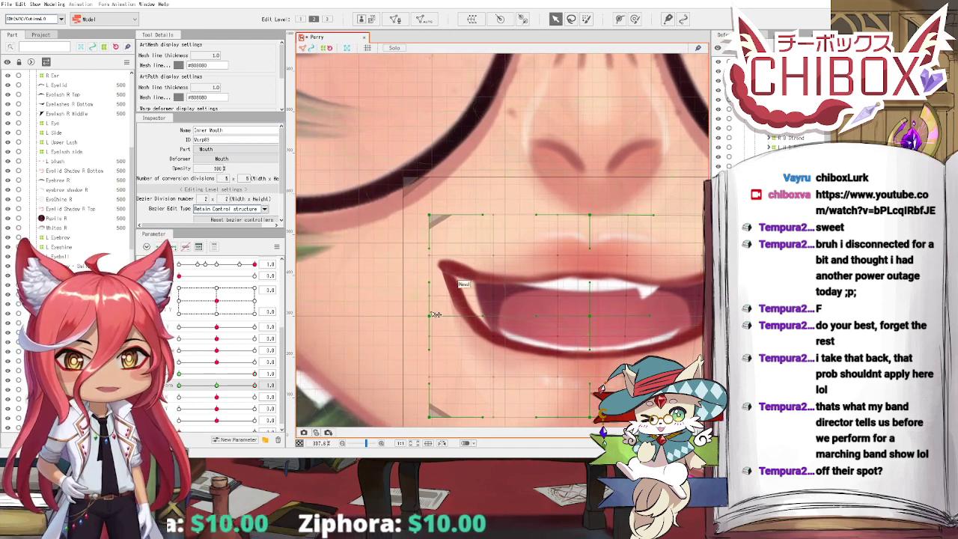
{"action": "left_click_drag", "start_coordinate": [434, 315], "coordinate": [426, 317]}
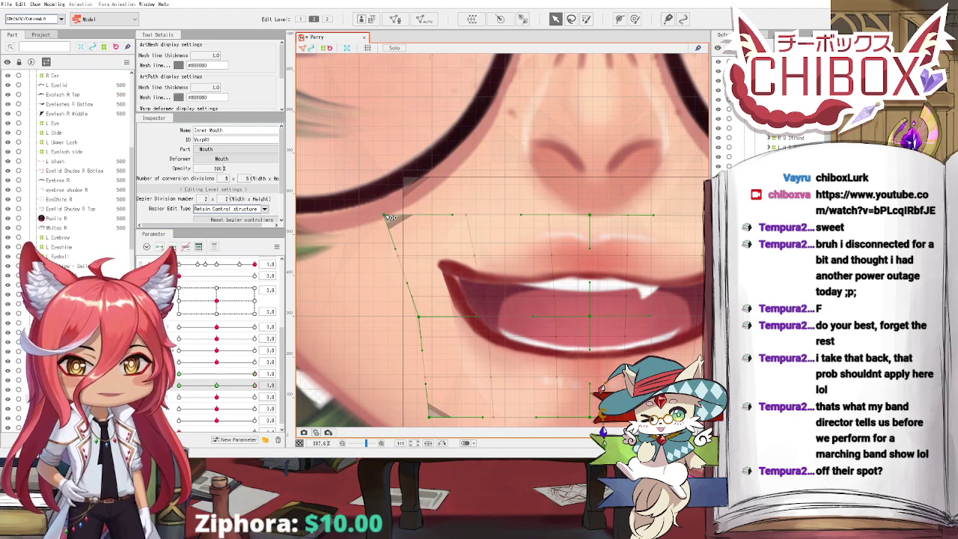
{"action": "left_click_drag", "start_coordinate": [420, 318], "coordinate": [409, 318]}
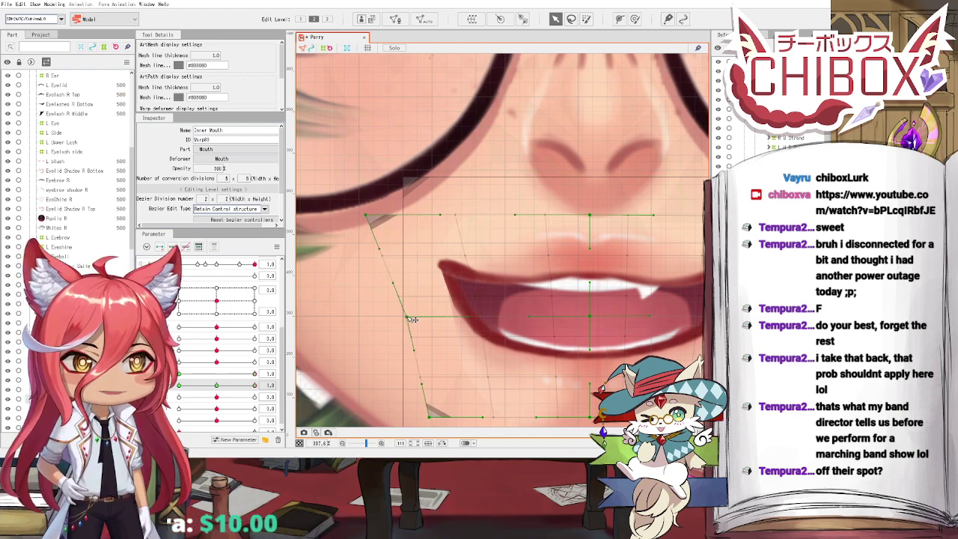
{"action": "left_click_drag", "start_coordinate": [444, 278], "coordinate": [462, 283]}
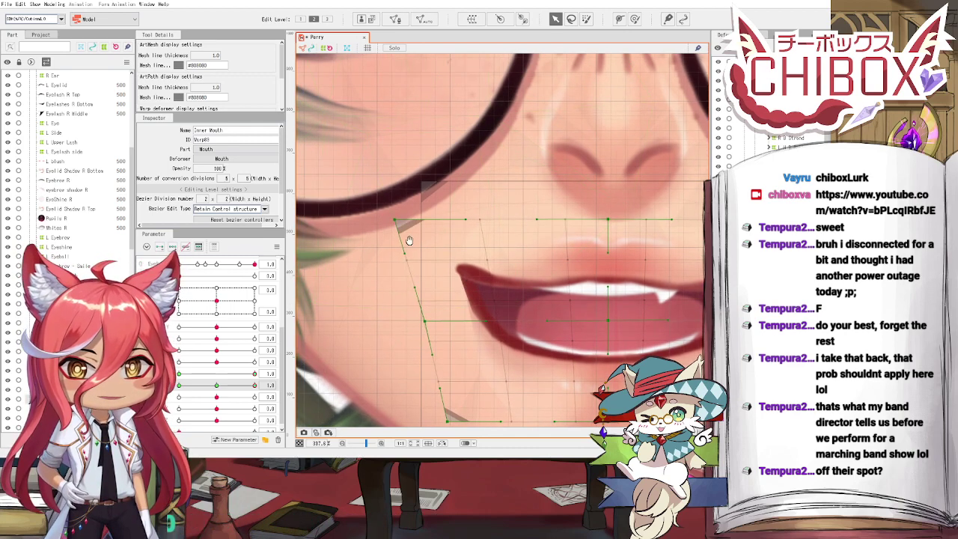
{"action": "left_click_drag", "start_coordinate": [409, 240], "coordinate": [340, 268]}
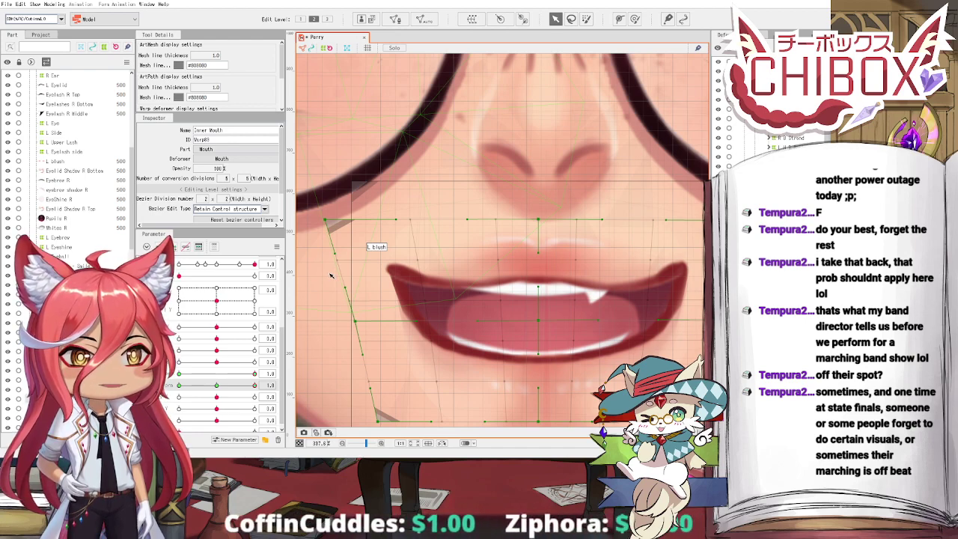
Step: At mouth form 0, pull the middle control points on both sides of the Inner Mouth warp deformer slightly outward
{"action": "scroll", "coordinate": [330, 275], "scroll_direction": "down", "scroll_amount": 3}
{"action": "mouse_move", "coordinate": [217, 385]}
{"action": "left_mouse_down"}
{"action": "mouse_move", "coordinate": [257, 391]}
{"action": "mouse_move", "coordinate": [217, 390]}
{"action": "left_mouse_up"}
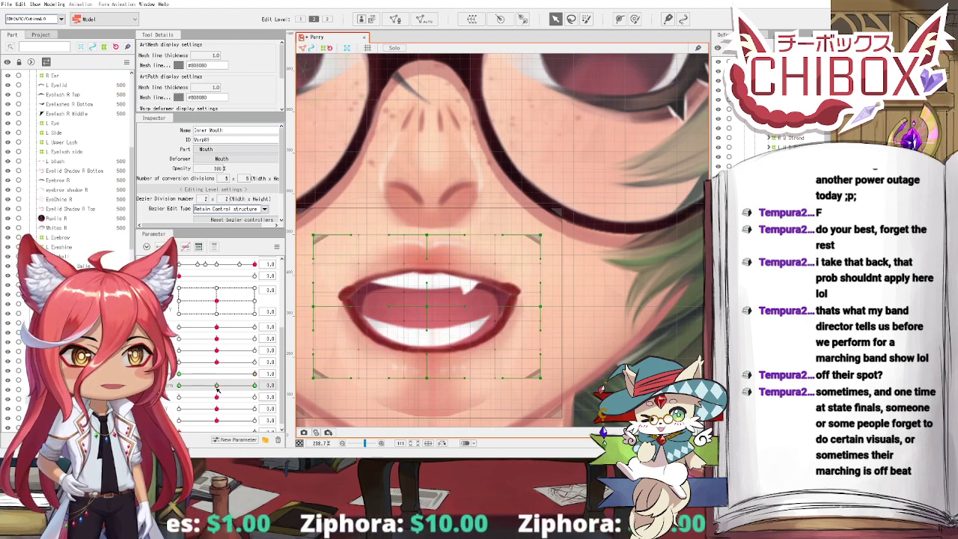
{"action": "scroll", "coordinate": [358, 308], "scroll_direction": "up", "scroll_amount": 2}
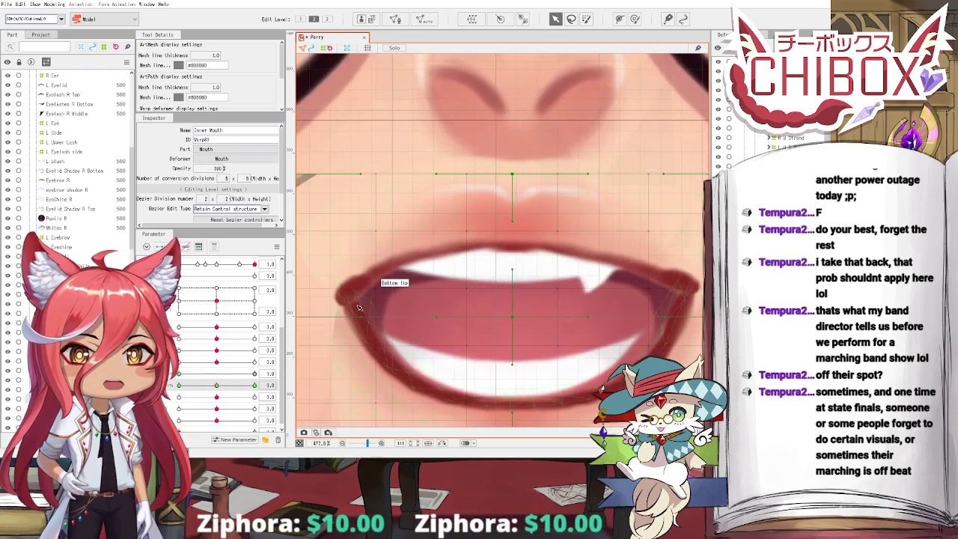
{"action": "left_click_drag", "start_coordinate": [359, 308], "coordinate": [413, 310]}
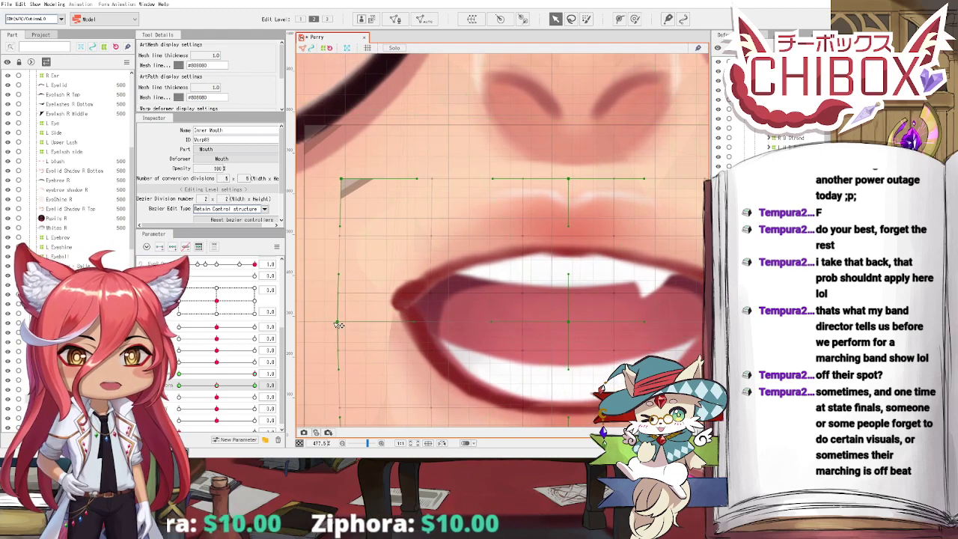
{"action": "scroll", "coordinate": [339, 325], "scroll_direction": "right", "scroll_amount": 5}
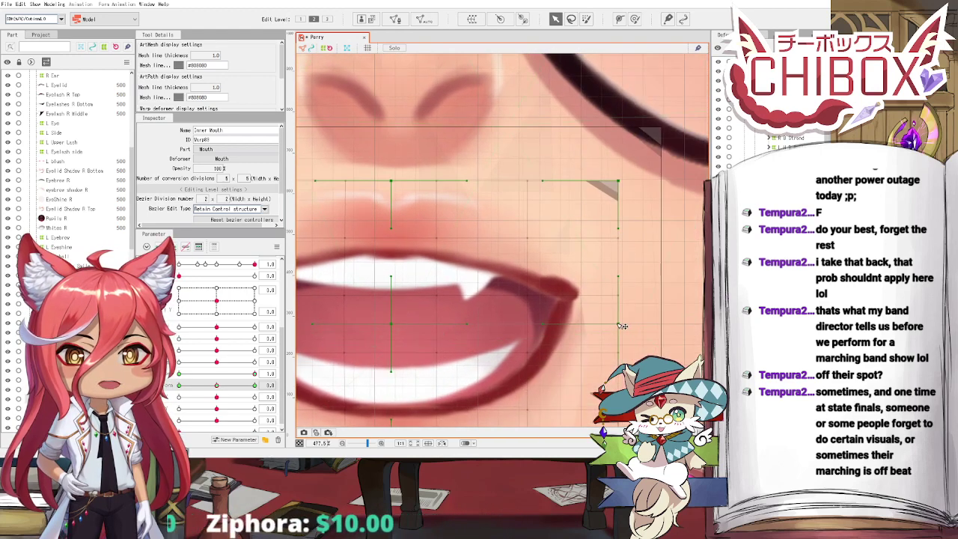
{"action": "left_click_drag", "start_coordinate": [623, 325], "coordinate": [633, 322]}
{"action": "left_click_drag", "start_coordinate": [559, 322], "coordinate": [569, 340]}
{"action": "scroll", "coordinate": [562, 342], "scroll_direction": "down", "scroll_amount": 3}
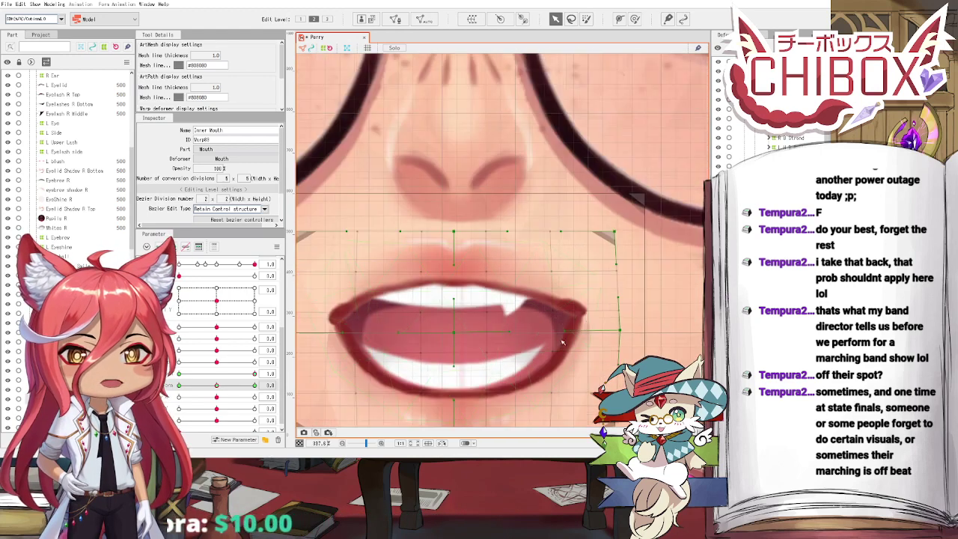
{"action": "scroll", "coordinate": [537, 342], "scroll_direction": "down", "scroll_amount": 2}
{"action": "scroll", "coordinate": [453, 340], "scroll_direction": "down", "scroll_amount": 2}
Step: At mouth form -1.0, pull the corner end of the bottom lip's deform path slightly outward
{"action": "left_click_drag", "start_coordinate": [255, 384], "coordinate": [180, 385]}
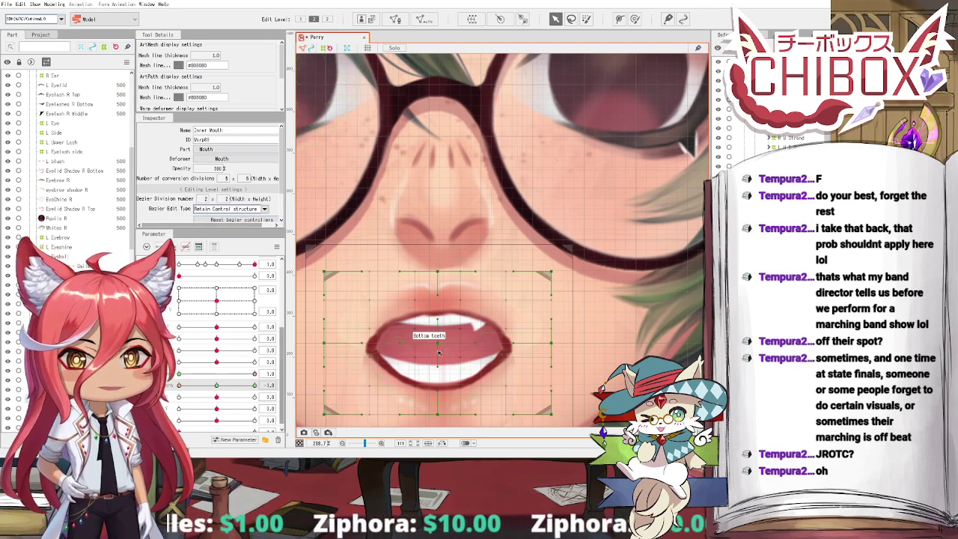
{"action": "scroll", "coordinate": [487, 343], "scroll_direction": "up", "scroll_amount": 2}
{"action": "scroll", "coordinate": [487, 343], "scroll_direction": "down", "scroll_amount": 3}
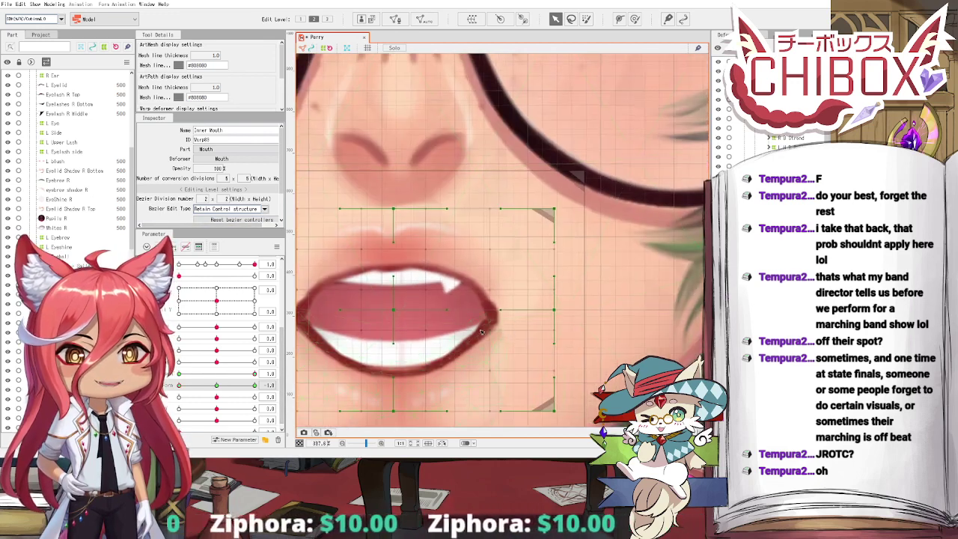
{"action": "left_click", "coordinate": [482, 332]}
{"action": "left_click_drag", "start_coordinate": [500, 309], "coordinate": [506, 310]}
{"action": "scroll", "coordinate": [413, 315], "scroll_direction": "up", "scroll_amount": 4}
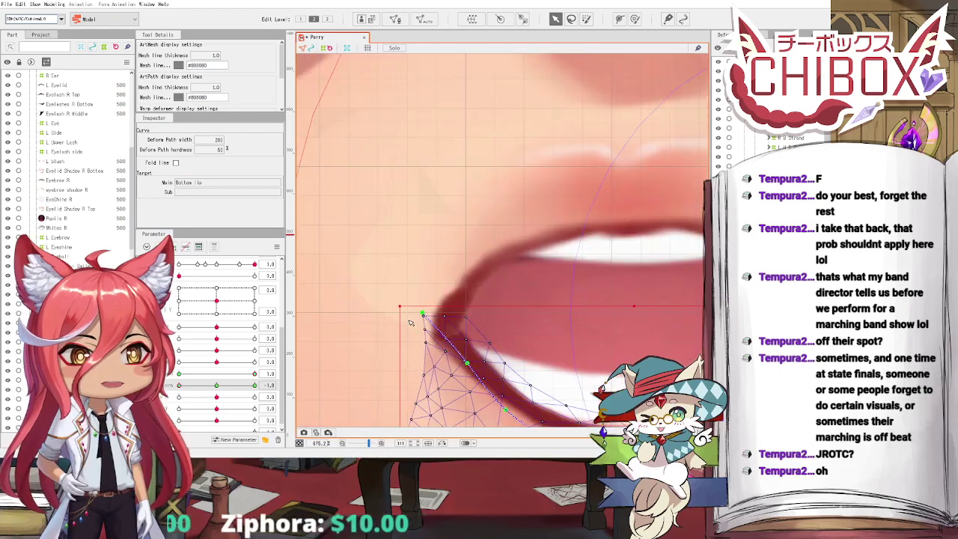
{"action": "left_click_drag", "start_coordinate": [412, 309], "coordinate": [381, 286]}
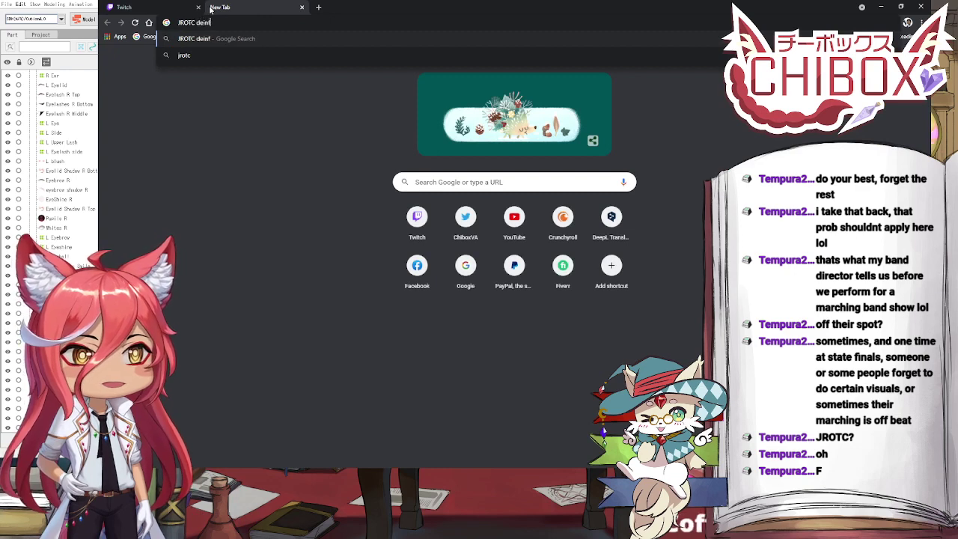
Step: Search Google in the browser for "JROTC deifine" and return to Live2D Cubism Editor
{"action": "type", "text": "e"}
{"action": "key", "text": "Return"}
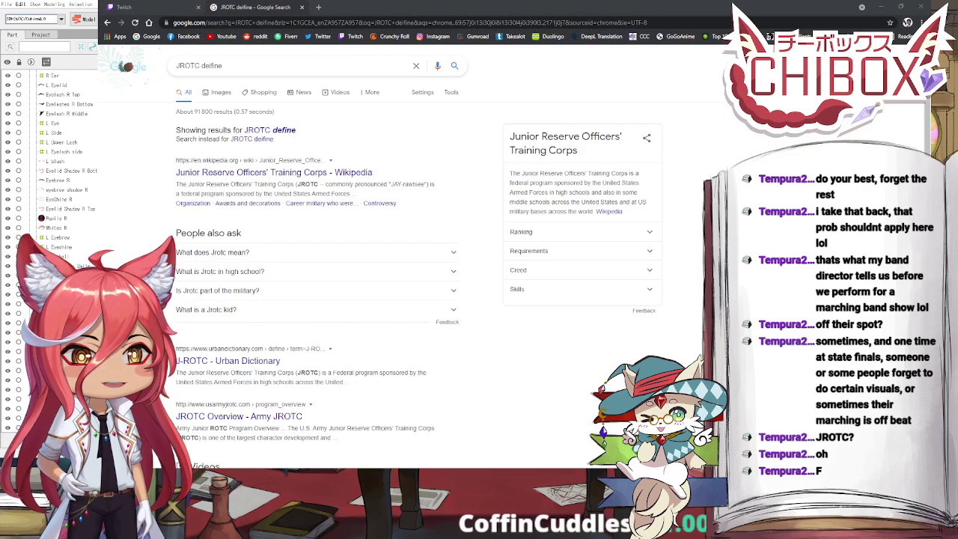
{"action": "key", "text": "alt+Tab"}
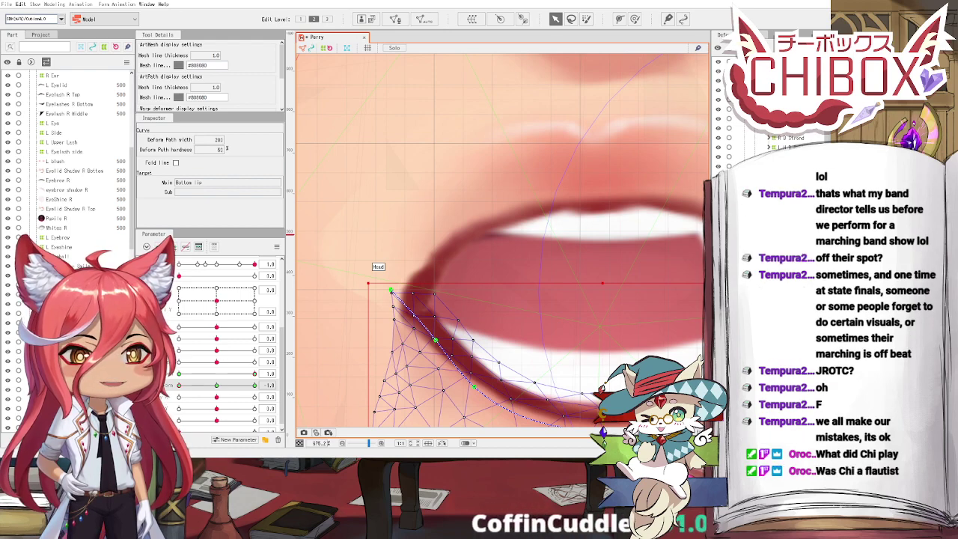
Step: At mouth form -1.0, adjust the bottom lip's deform path points beside both corners to smooth the curve into the upper lip
{"action": "scroll", "coordinate": [373, 283], "scroll_direction": "down", "scroll_amount": 4}
{"action": "scroll", "coordinate": [373, 283], "scroll_direction": "up", "scroll_amount": 4}
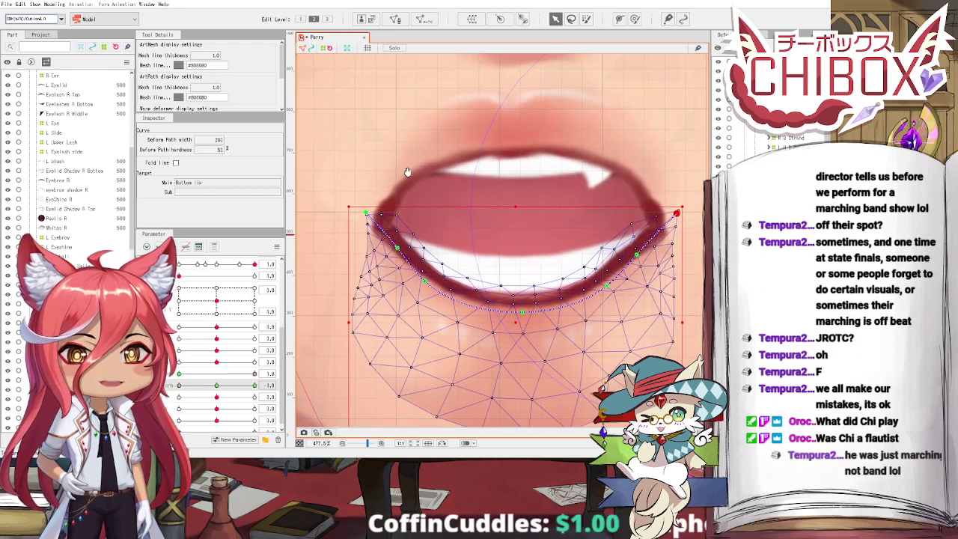
{"action": "left_click_drag", "start_coordinate": [383, 298], "coordinate": [372, 301]}
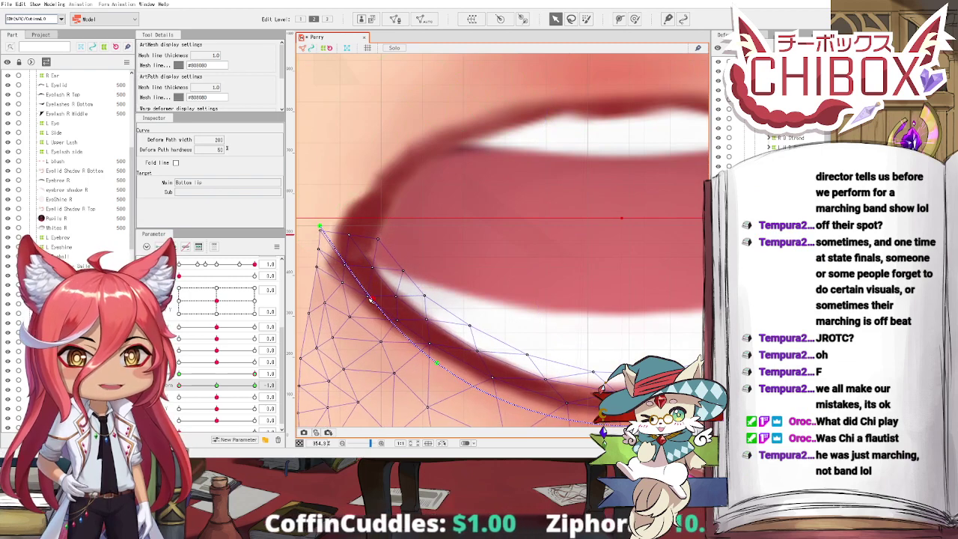
{"action": "scroll", "coordinate": [396, 276], "scroll_direction": "down", "scroll_amount": 2}
{"action": "left_click_drag", "start_coordinate": [690, 178], "coordinate": [389, 114]}
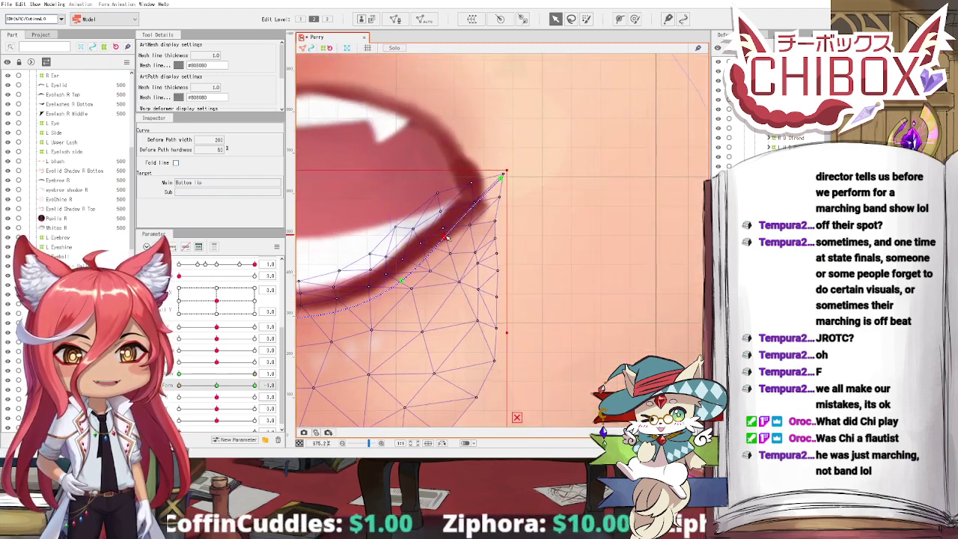
{"action": "scroll", "coordinate": [431, 155], "scroll_direction": "down", "scroll_amount": 5}
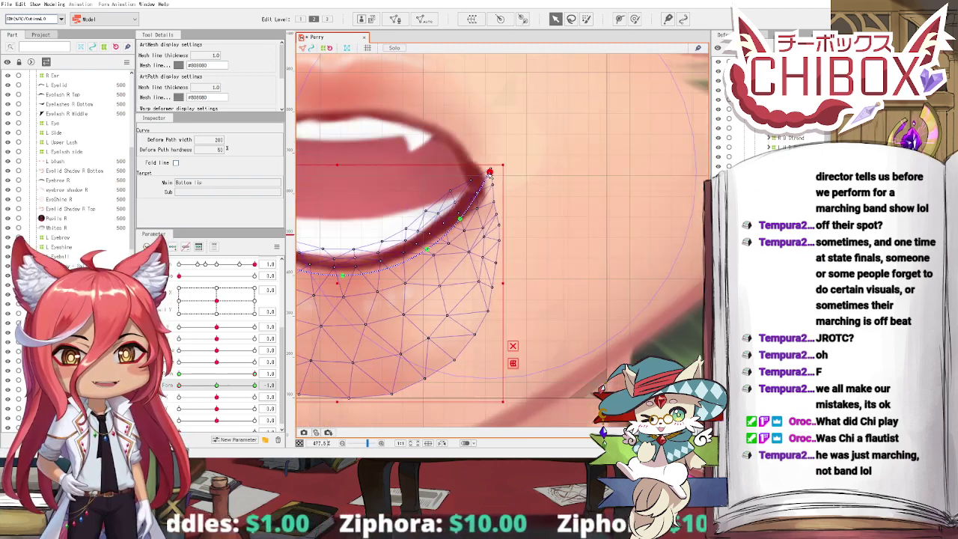
Step: Nudge the center and one side point of the upper lip's deform path slightly upward at mouth form -1.0
{"action": "left_click", "coordinate": [430, 155]}
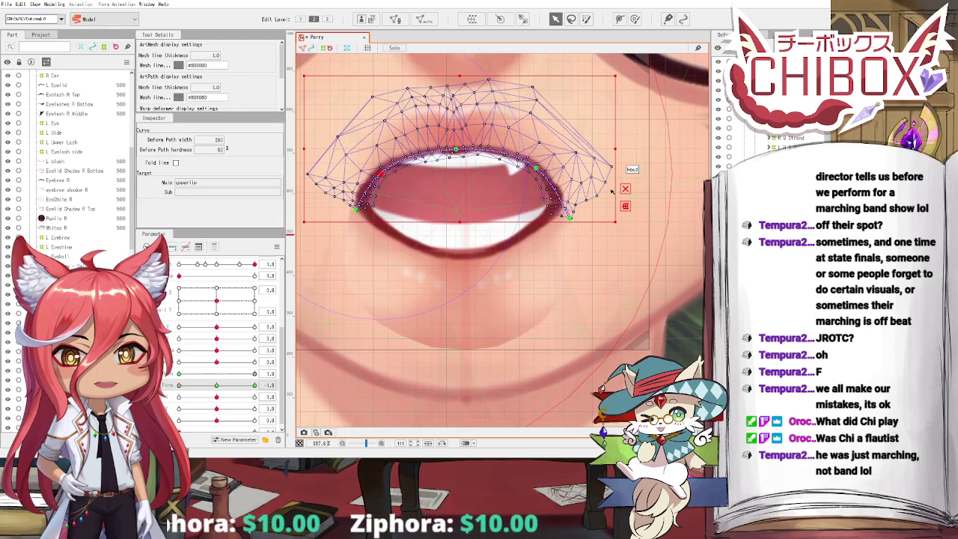
{"action": "left_click", "coordinate": [624, 190]}
{"action": "left_click_drag", "start_coordinate": [457, 150], "coordinate": [454, 149]}
{"action": "left_click_drag", "start_coordinate": [381, 175], "coordinate": [378, 171]}
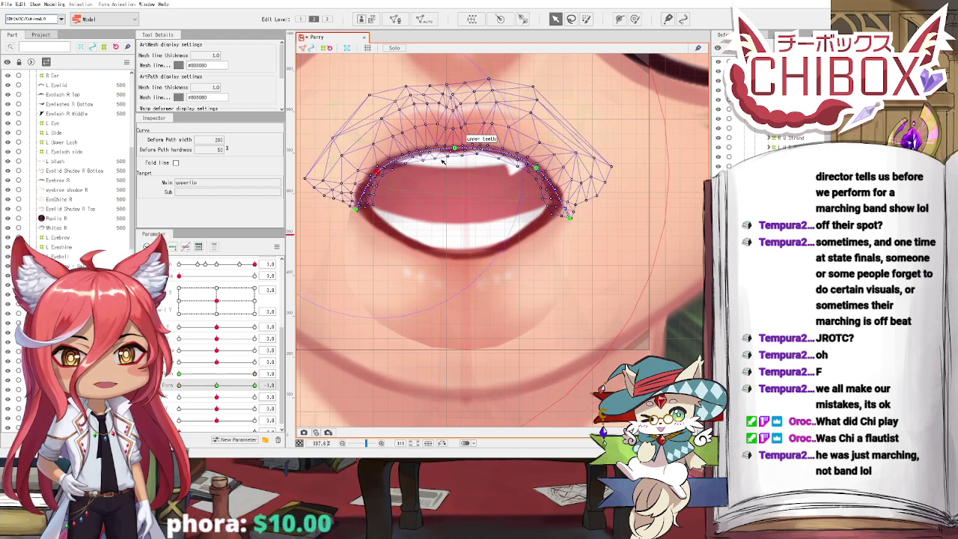
{"action": "left_click_drag", "start_coordinate": [454, 148], "coordinate": [454, 147]}
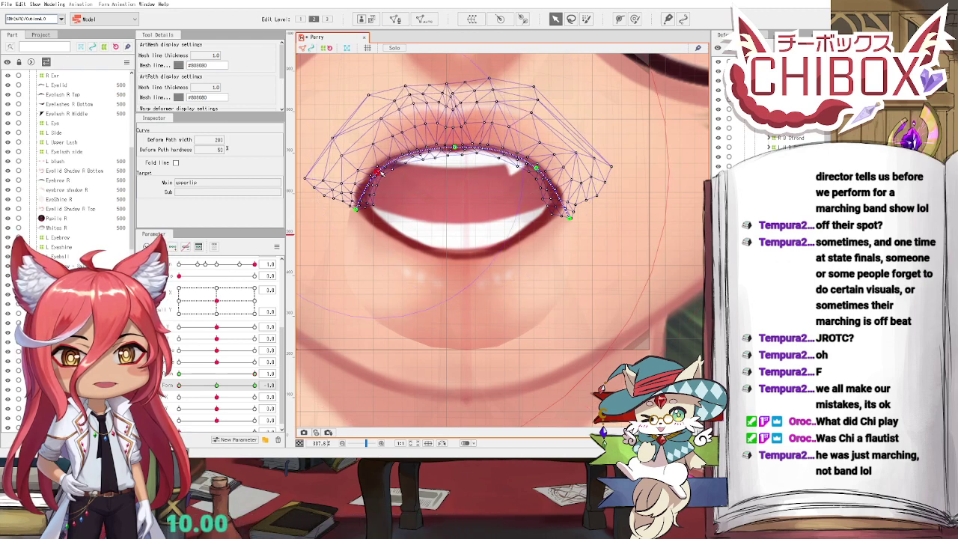
{"action": "left_click_drag", "start_coordinate": [381, 175], "coordinate": [380, 173]}
{"action": "scroll", "coordinate": [426, 183], "scroll_direction": "down", "scroll_amount": 3}
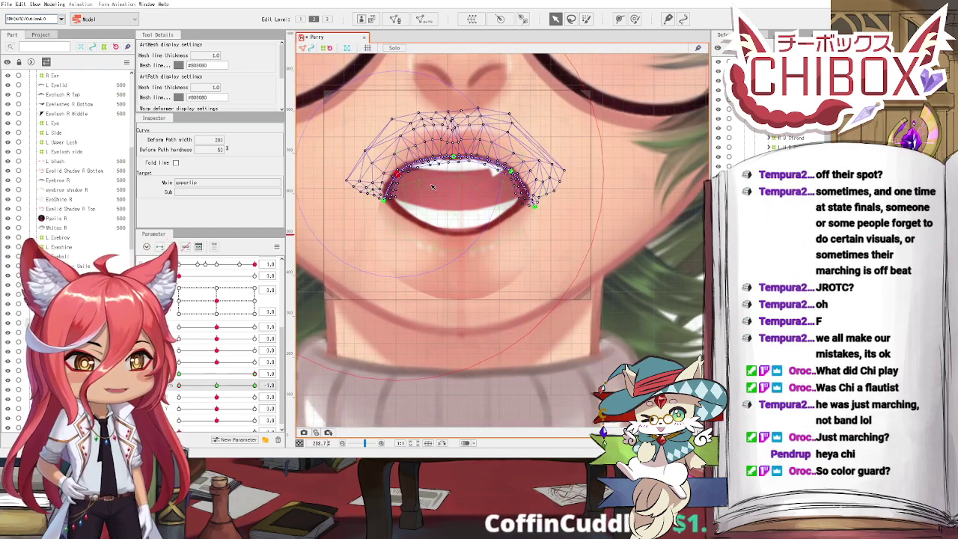
Step: Examine the open mouth on the whole face and compare its shape at mouth form -1.0 and 1.0
{"action": "left_click", "coordinate": [421, 226]}
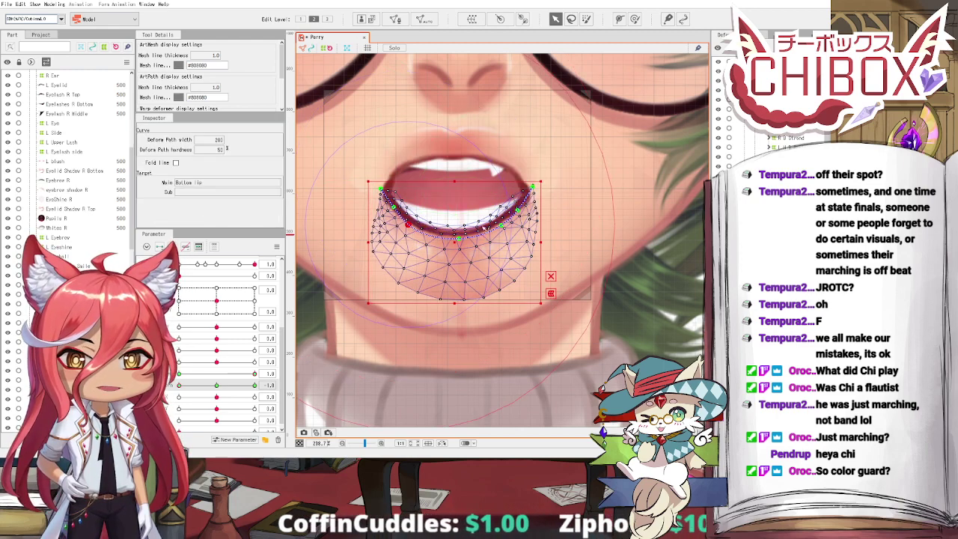
{"action": "scroll", "coordinate": [650, 347], "scroll_direction": "down", "scroll_amount": 3}
{"action": "scroll", "coordinate": [415, 179], "scroll_direction": "up", "scroll_amount": 2}
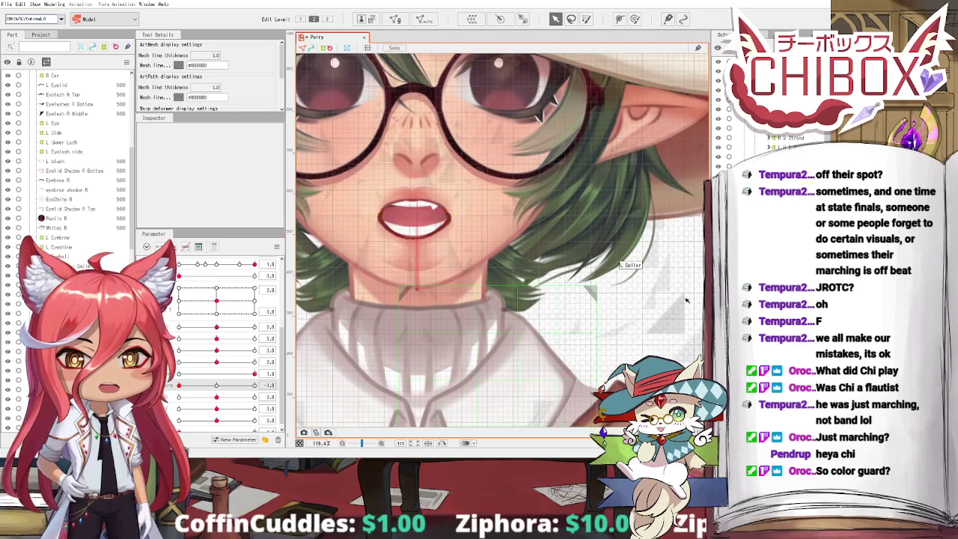
{"action": "left_click", "coordinate": [416, 240]}
{"action": "scroll", "coordinate": [341, 171], "scroll_direction": "up", "scroll_amount": 2}
{"action": "left_click", "coordinate": [206, 385]}
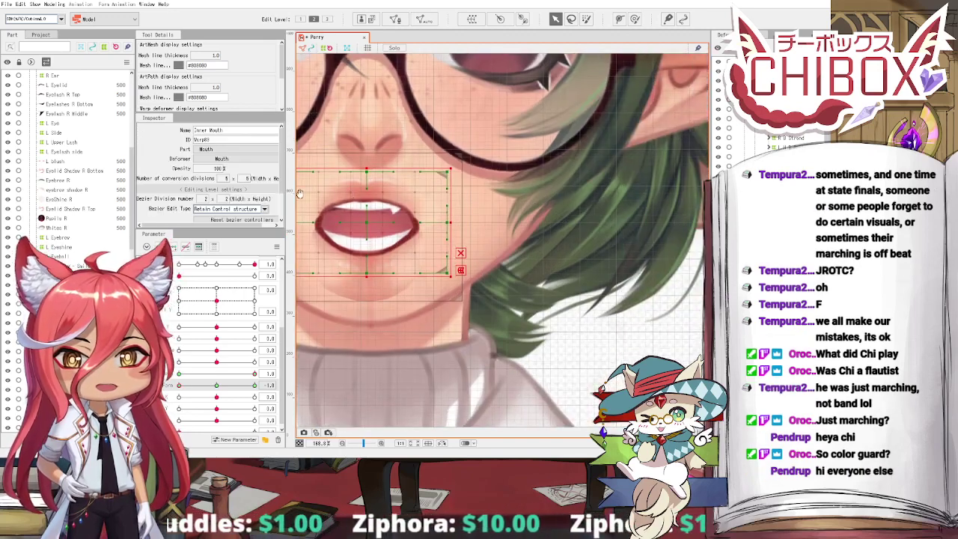
{"action": "left_click_drag", "start_coordinate": [208, 394], "coordinate": [177, 389]}
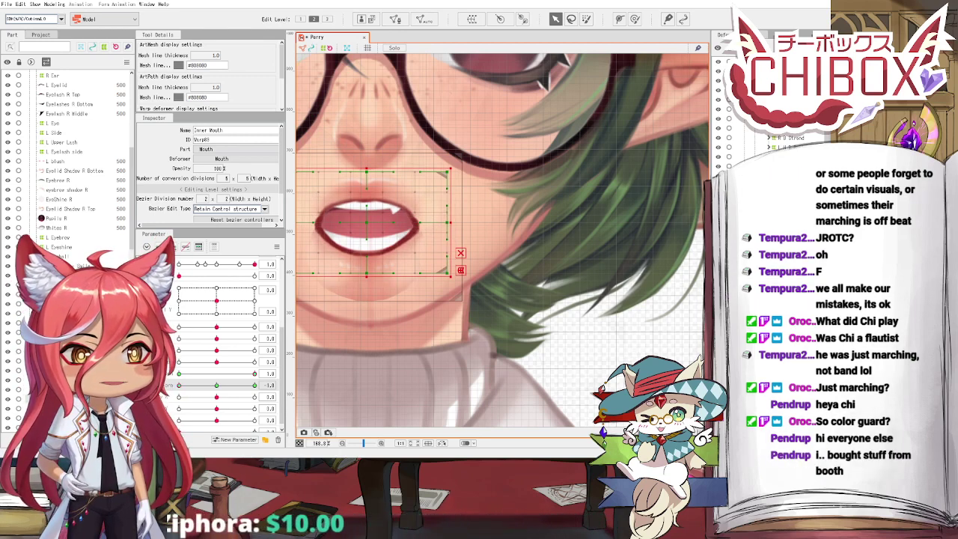
{"action": "left_click", "coordinate": [254, 386]}
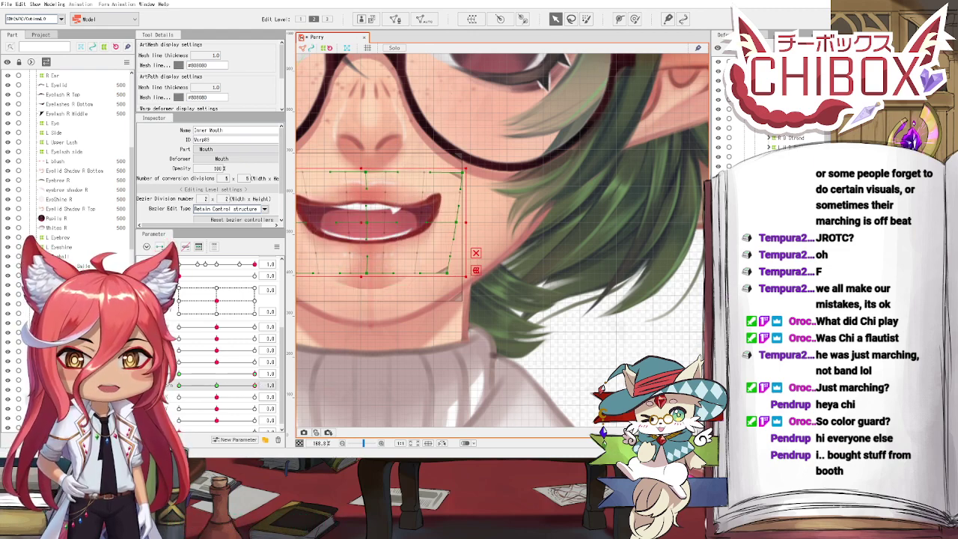
Step: Create a three-point deform path along the Bottom teeth mesh, from one corner of the mouth to the other
{"action": "left_click", "coordinate": [413, 230]}
{"action": "scroll", "coordinate": [425, 234], "scroll_direction": "up", "scroll_amount": 4}
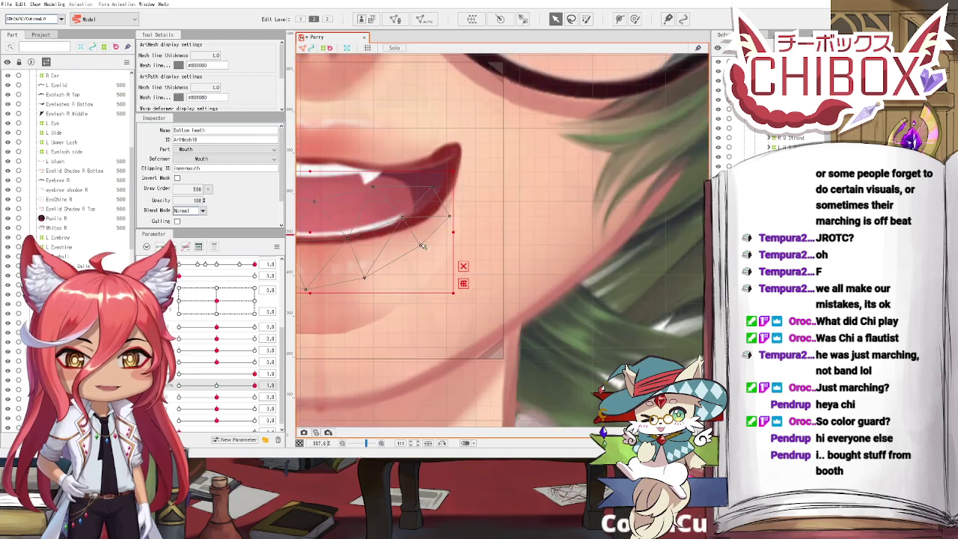
{"action": "left_click_drag", "start_coordinate": [468, 166], "coordinate": [629, 205]}
{"action": "left_click", "coordinate": [620, 19]}
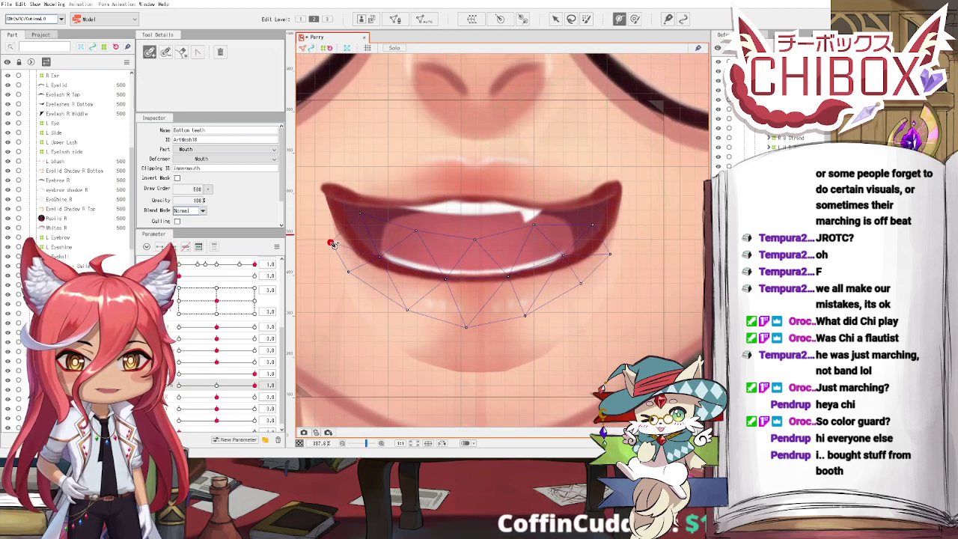
{"action": "left_click", "coordinate": [331, 242]}
{"action": "left_click", "coordinate": [600, 242]}
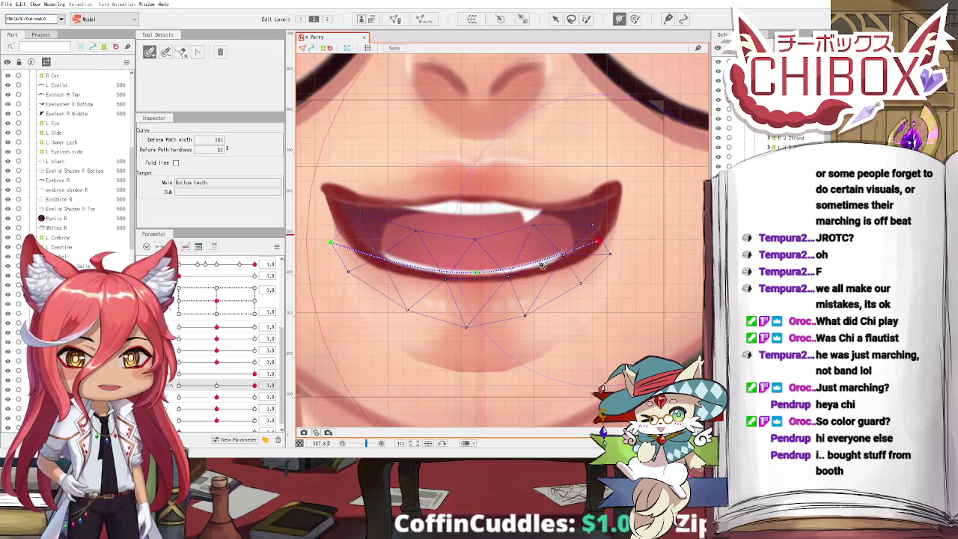
{"action": "key", "text": "v"}
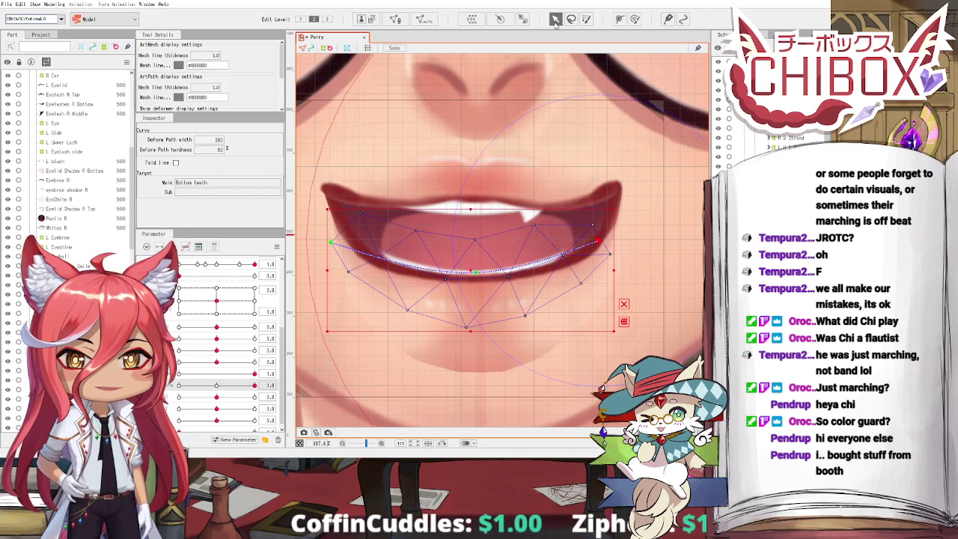
Step: With the mouth closed, raise the bottom teeth to the lip line at mouth form 1.0 and 0
{"action": "left_click", "coordinate": [189, 374]}
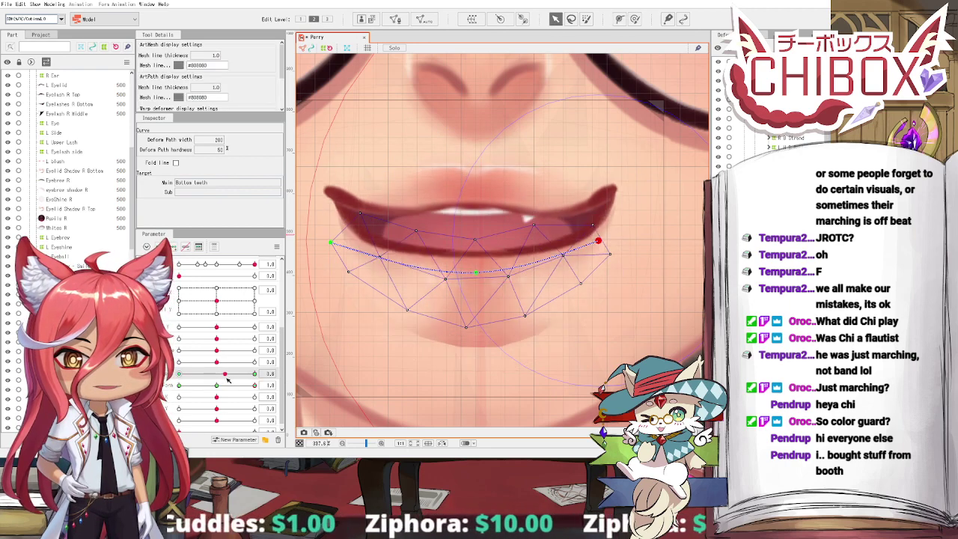
{"action": "left_click", "coordinate": [178, 373]}
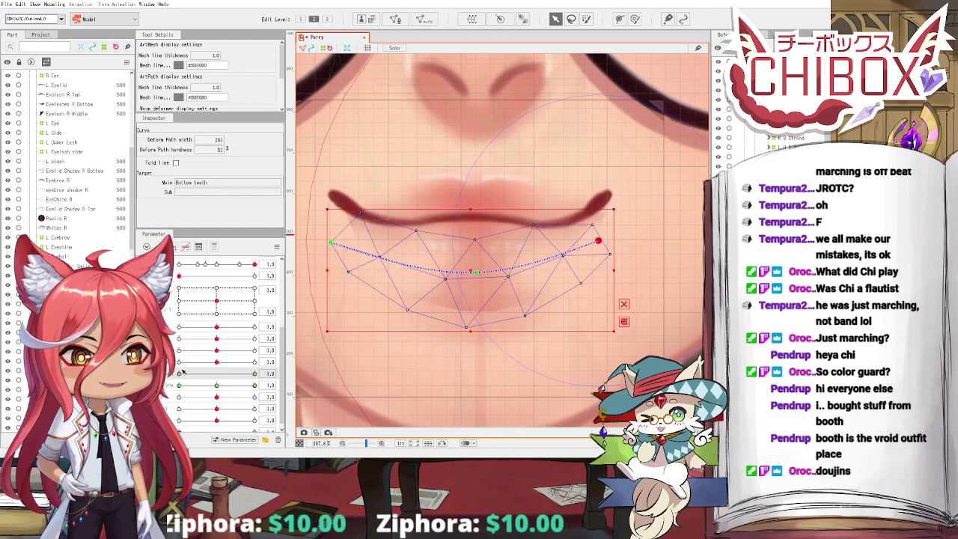
{"action": "left_click_drag", "start_coordinate": [488, 278], "coordinate": [489, 250]}
{"action": "mouse_move", "coordinate": [179, 375]}
{"action": "left_mouse_down"}
{"action": "mouse_move", "coordinate": [230, 376]}
{"action": "mouse_move", "coordinate": [178, 374]}
{"action": "left_mouse_up"}
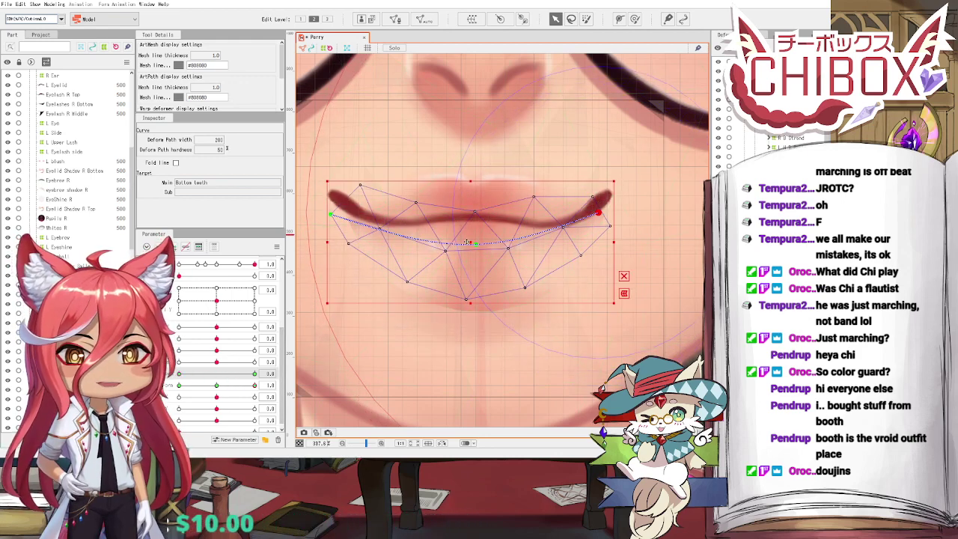
{"action": "left_click_drag", "start_coordinate": [467, 242], "coordinate": [467, 239]}
{"action": "left_click", "coordinate": [218, 386]}
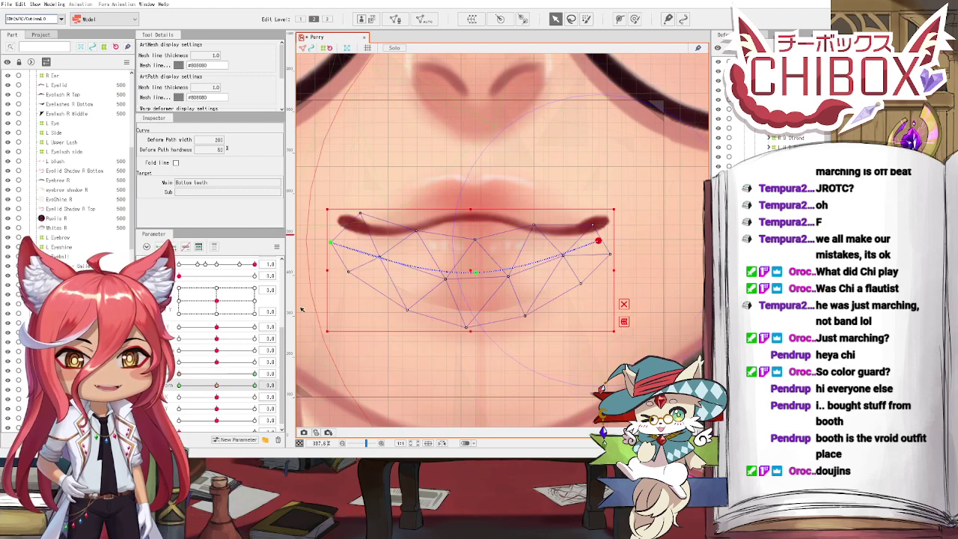
{"action": "left_click_drag", "start_coordinate": [474, 271], "coordinate": [474, 241]}
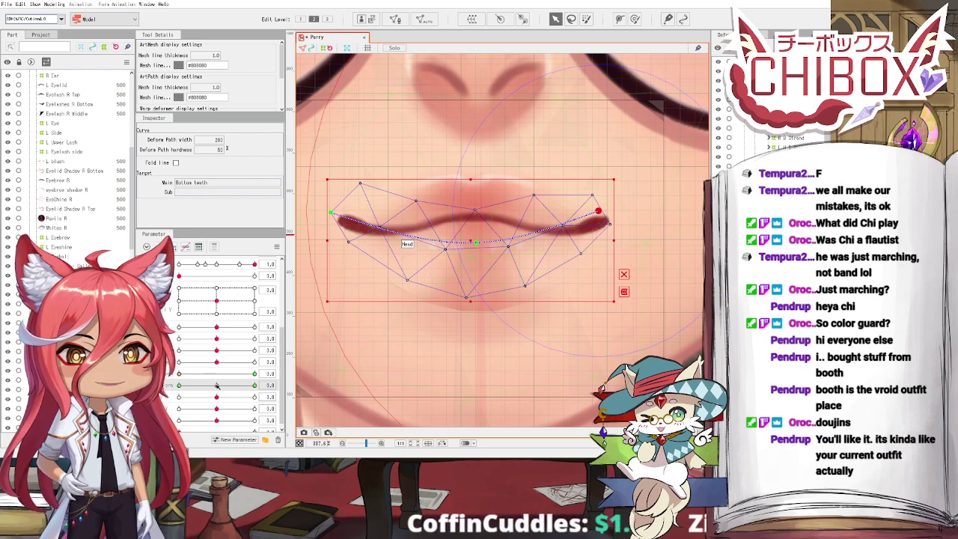
Step: At mouth form -1.0 with the mouth closed, raise the bottom teeth and lower both ends of their deform path to follow the frown
{"action": "left_click", "coordinate": [175, 385]}
{"action": "left_click_drag", "start_coordinate": [470, 271], "coordinate": [470, 238]}
{"action": "left_click_drag", "start_coordinate": [331, 218], "coordinate": [331, 224]}
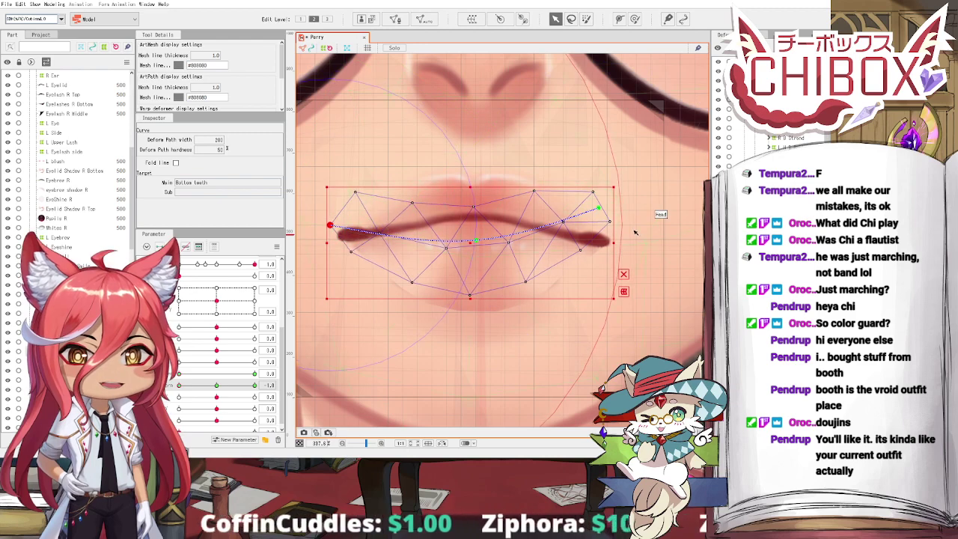
{"action": "left_click_drag", "start_coordinate": [599, 208], "coordinate": [605, 228]}
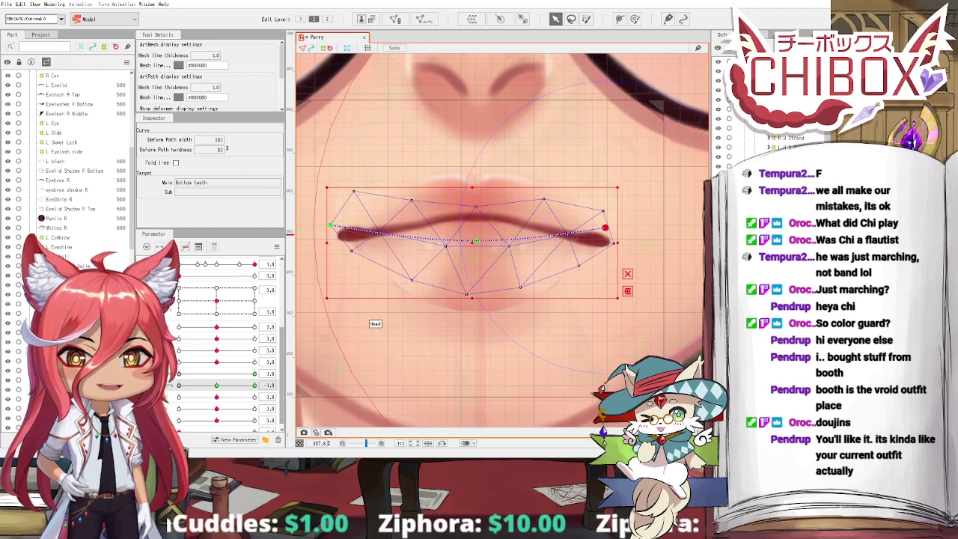
Step: Create a three-point deform path along the upper teeth mesh, from one end to the other
{"action": "left_click", "coordinate": [449, 197]}
{"action": "left_click", "coordinate": [619, 18]}
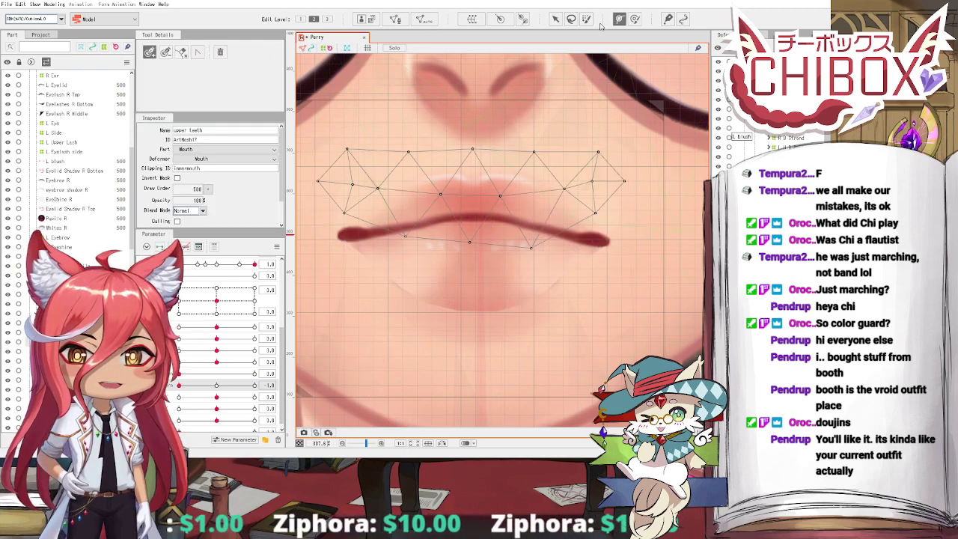
{"action": "left_click", "coordinate": [321, 180]}
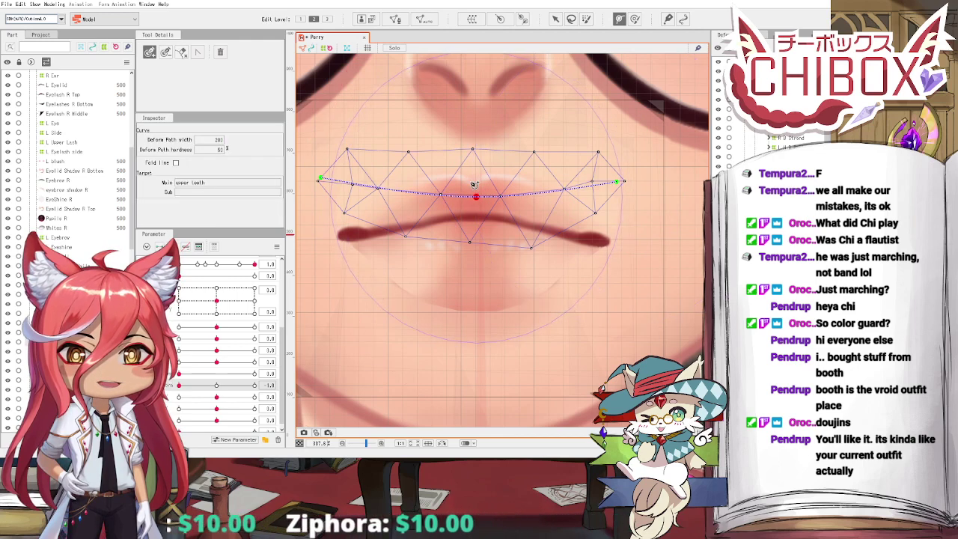
{"action": "left_click", "coordinate": [557, 19]}
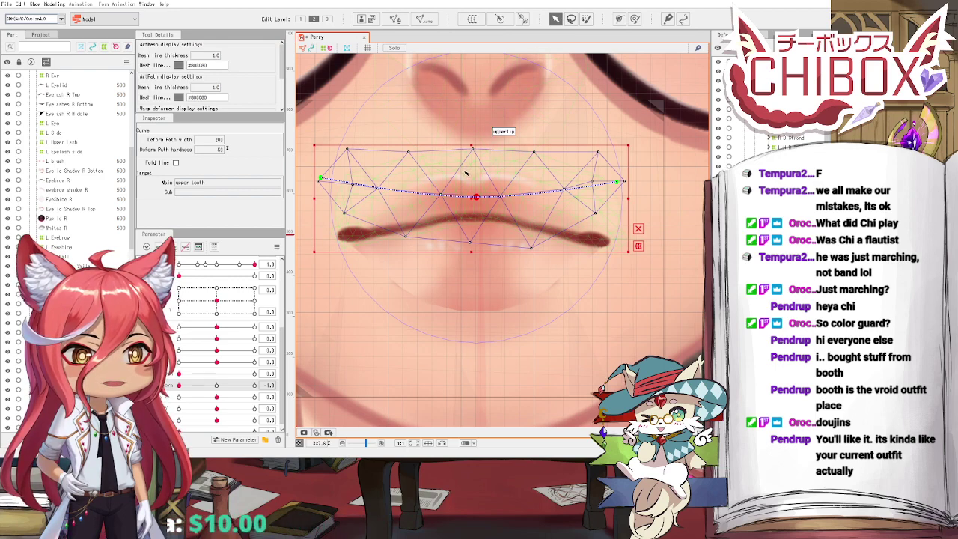
Step: With the mouth closed at mouth form -1.0, move the upper teeth mesh down towards the lip line
{"action": "scroll", "coordinate": [467, 203], "scroll_direction": "up", "scroll_amount": 1}
{"action": "left_click_drag", "start_coordinate": [468, 204], "coordinate": [466, 223]}
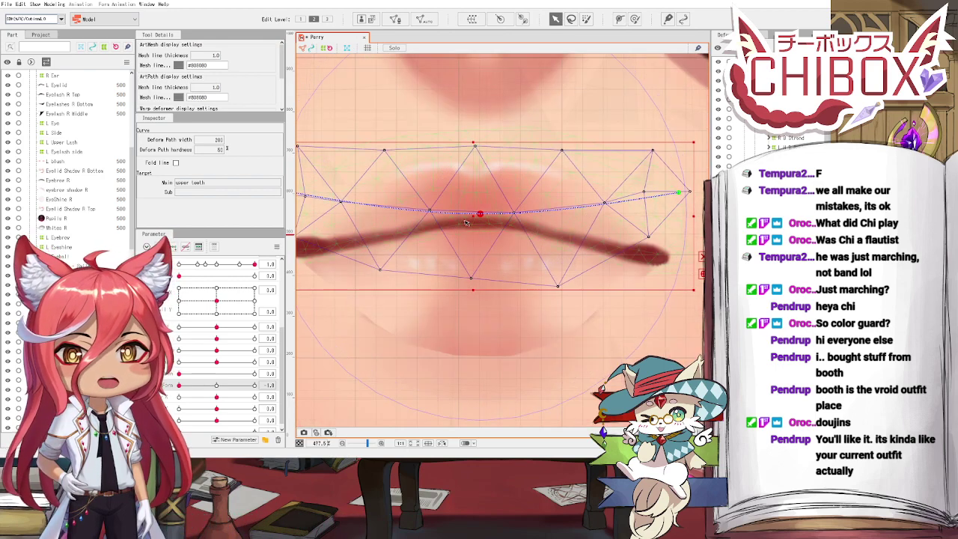
{"action": "scroll", "coordinate": [462, 224], "scroll_direction": "down", "scroll_amount": 1}
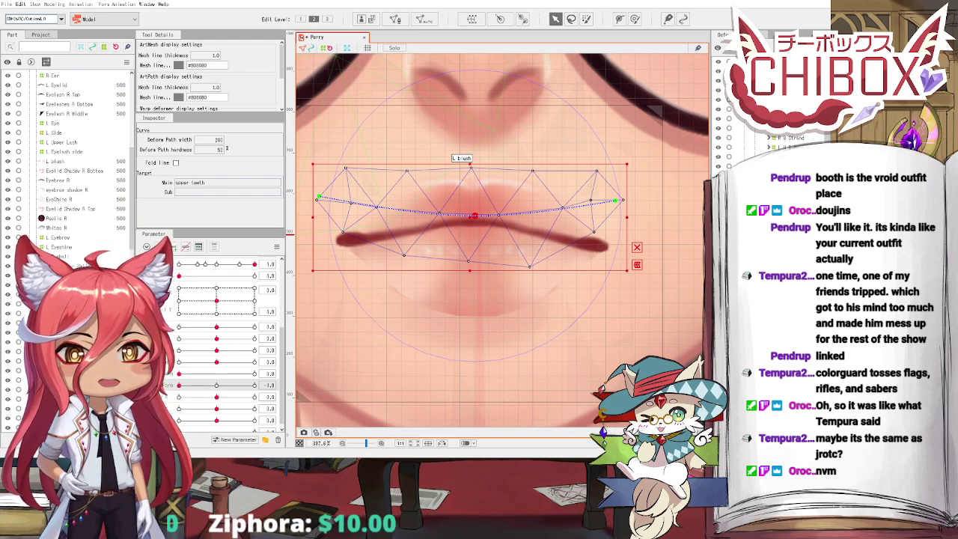
Step: With the mouth open at mouth form -1.0, lower both ends of the upper teeth's deform path and raise its middle point slightly
{"action": "scroll", "coordinate": [382, 231], "scroll_direction": "down", "scroll_amount": 3}
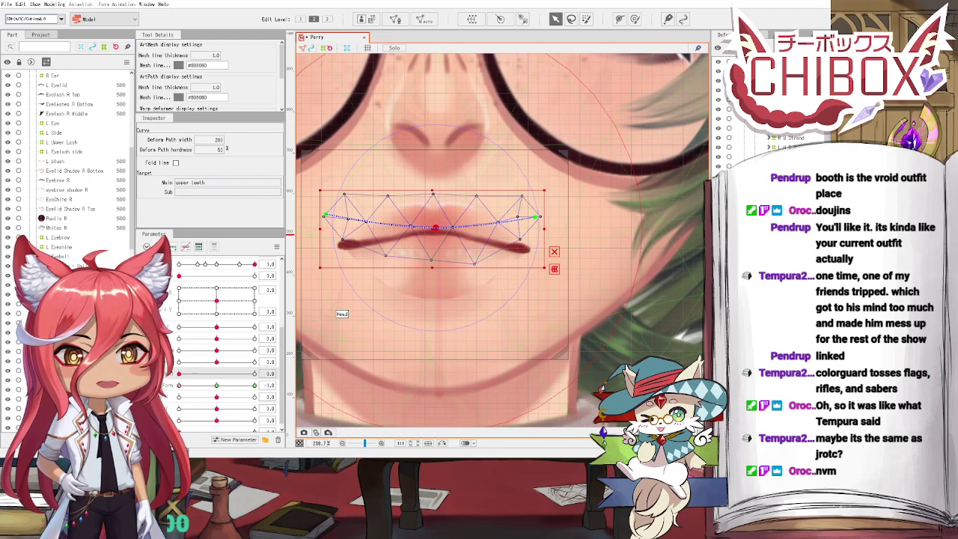
{"action": "left_click_drag", "start_coordinate": [181, 374], "coordinate": [256, 374]}
{"action": "scroll", "coordinate": [381, 220], "scroll_direction": "up", "scroll_amount": 2}
{"action": "left_click_drag", "start_coordinate": [386, 225], "coordinate": [400, 206]}
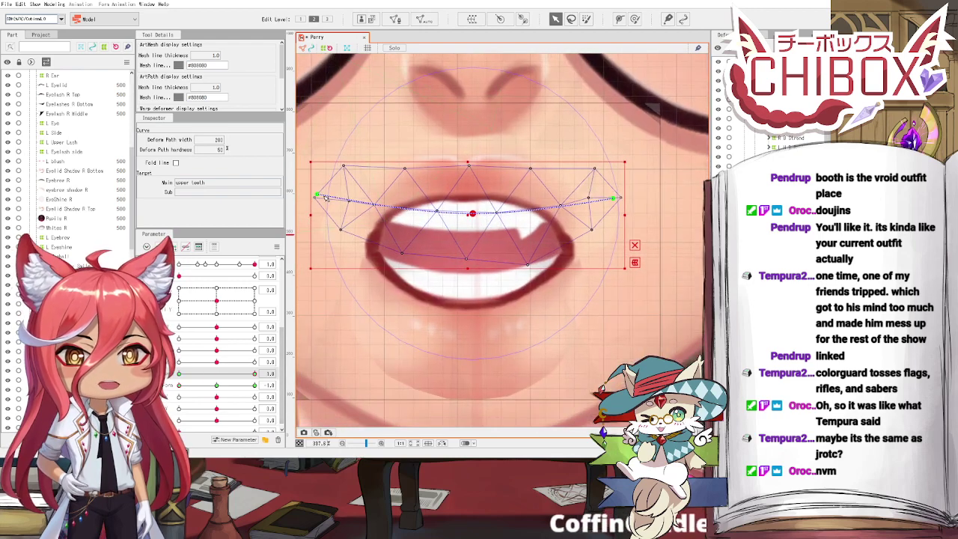
{"action": "left_click_drag", "start_coordinate": [326, 197], "coordinate": [323, 213]}
{"action": "left_click_drag", "start_coordinate": [614, 197], "coordinate": [614, 210]}
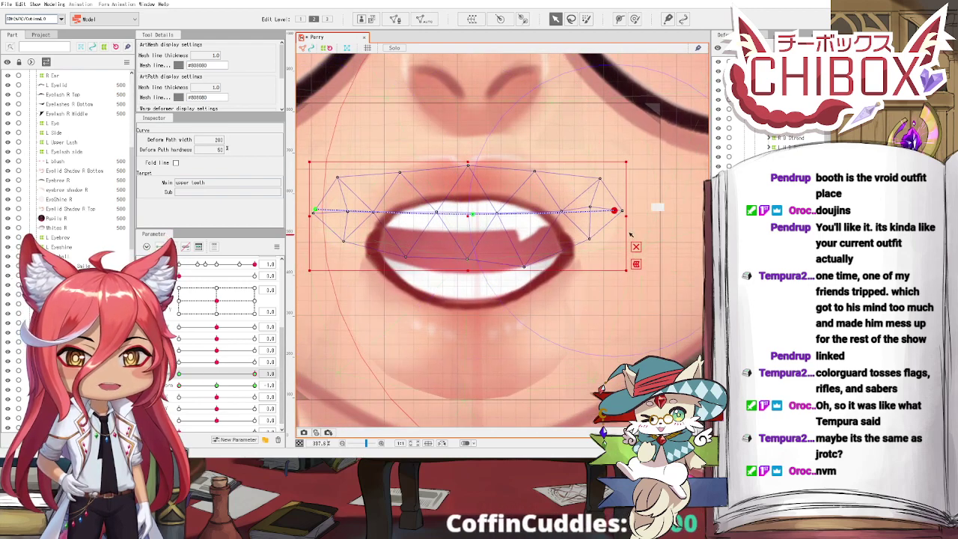
{"action": "left_click_drag", "start_coordinate": [473, 214], "coordinate": [473, 208]}
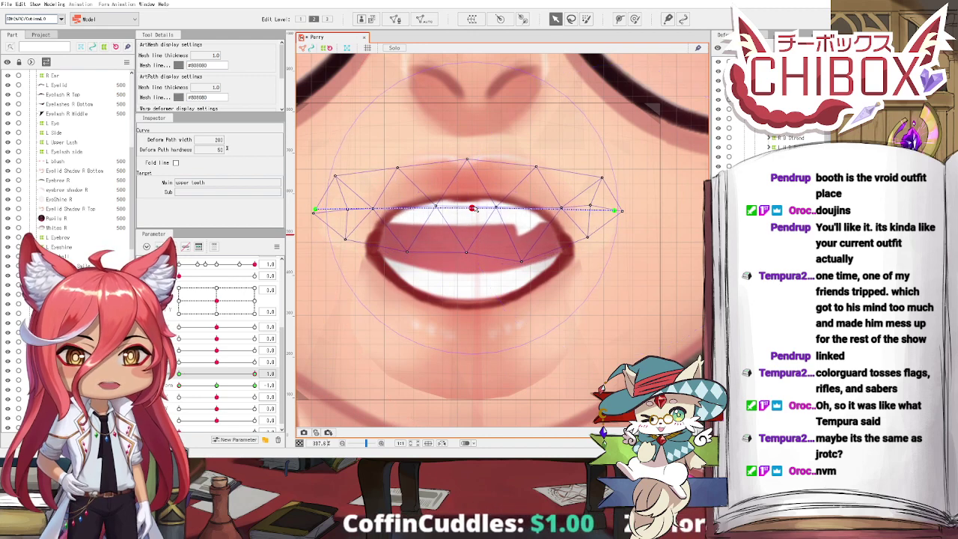
Step: With the mouth open at mouth form 1.0, raise the middle of the upper teeth towards the upper lip
{"action": "scroll", "coordinate": [474, 209], "scroll_direction": "down", "scroll_amount": 3}
{"action": "left_click_drag", "start_coordinate": [180, 386], "coordinate": [256, 385]}
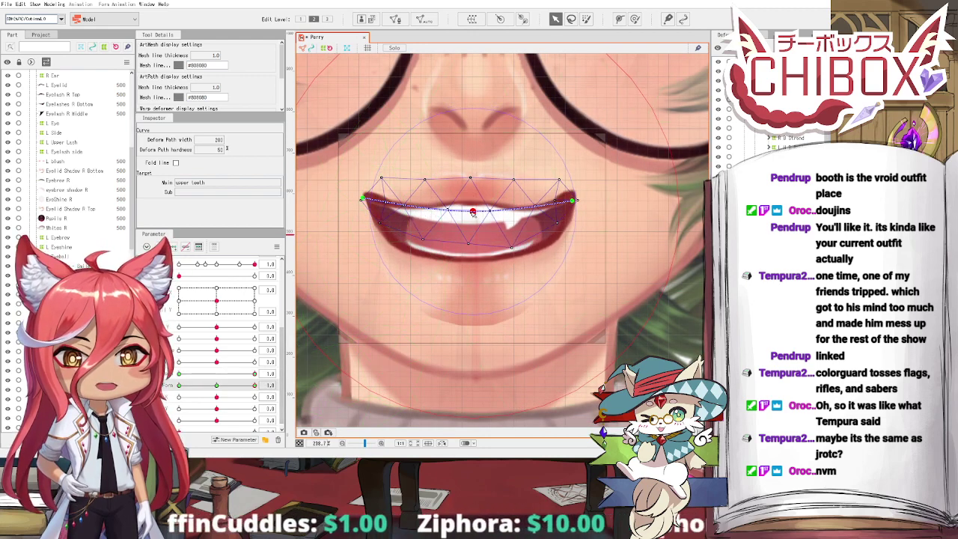
{"action": "left_click", "coordinate": [449, 232]}
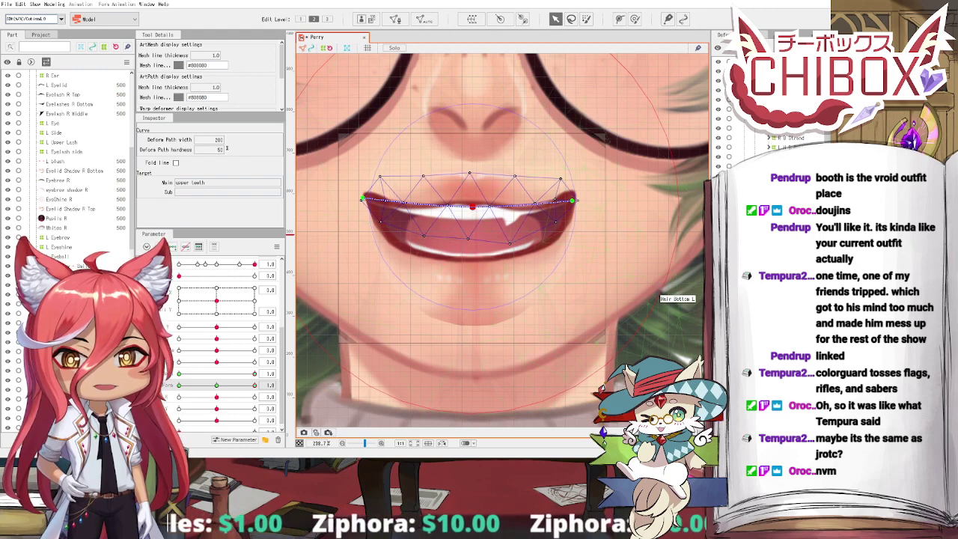
Step: With the mouth open at mouth form 0, raise the middle of the upper teeth and lower their ends slightly to flatten the path
{"action": "left_click", "coordinate": [217, 386]}
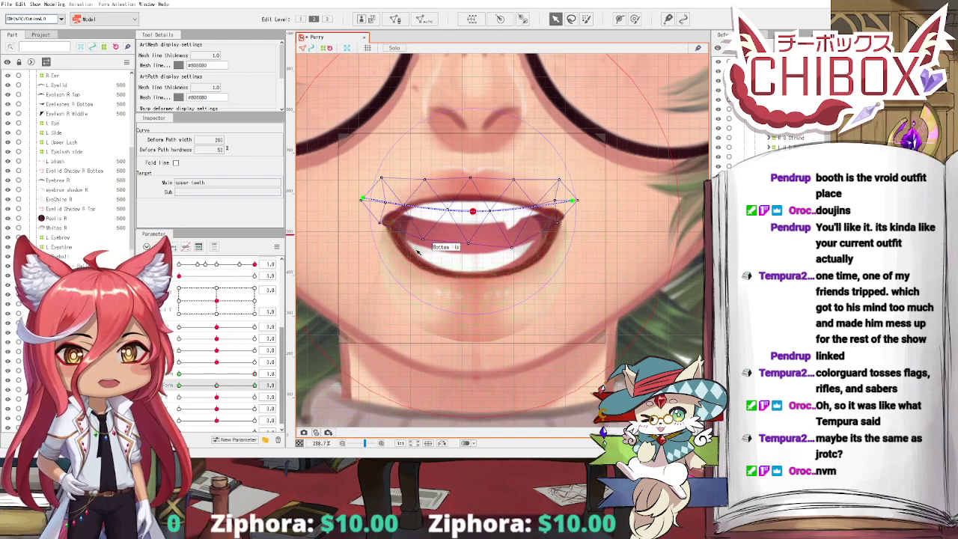
{"action": "left_click_drag", "start_coordinate": [474, 215], "coordinate": [474, 206]}
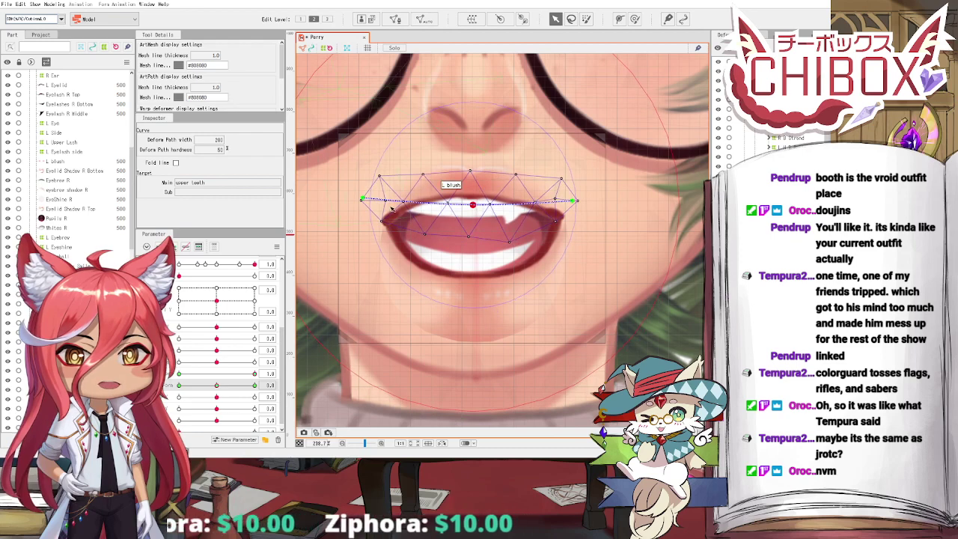
{"action": "left_click_drag", "start_coordinate": [363, 199], "coordinate": [363, 201]}
{"action": "left_click", "coordinate": [573, 201]}
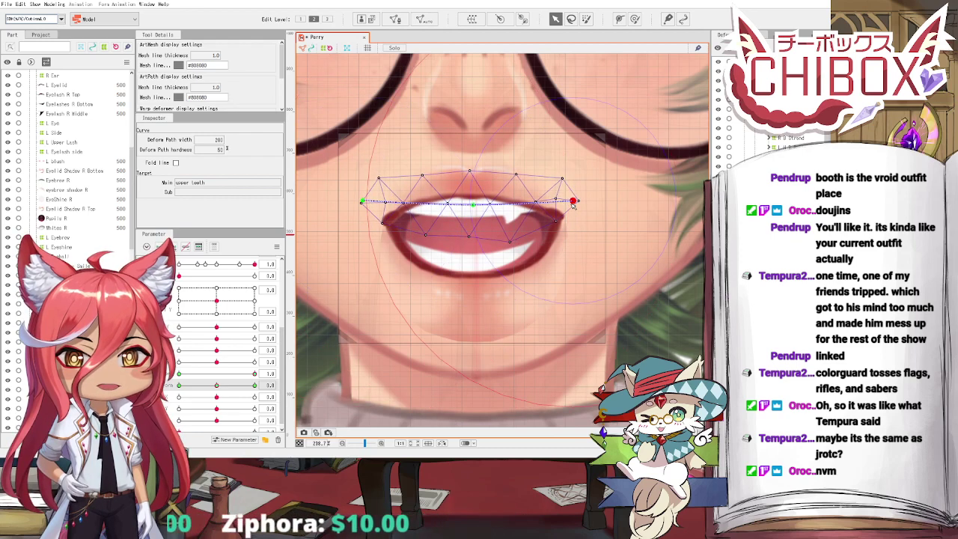
{"action": "left_click", "coordinate": [473, 204]}
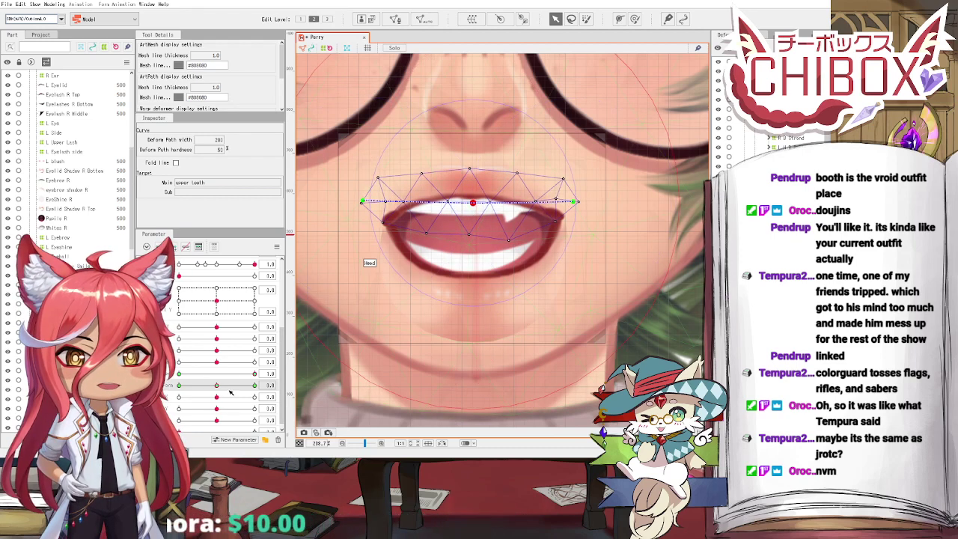
Step: With the mouth closed at mouth form -1.0, lower both ends of the upper teeth's deform path and nudge its middle down
{"action": "left_click_drag", "start_coordinate": [218, 385], "coordinate": [179, 386]}
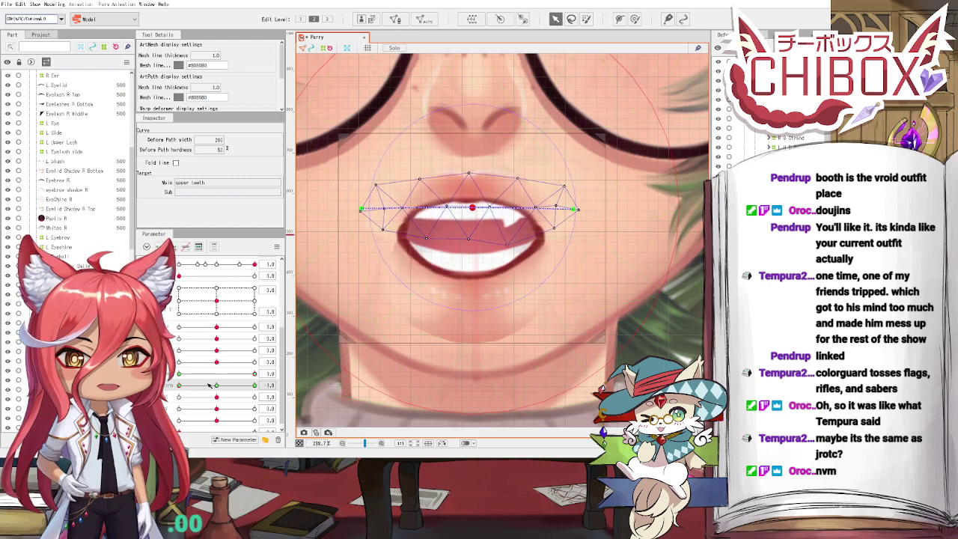
{"action": "left_click", "coordinate": [188, 375]}
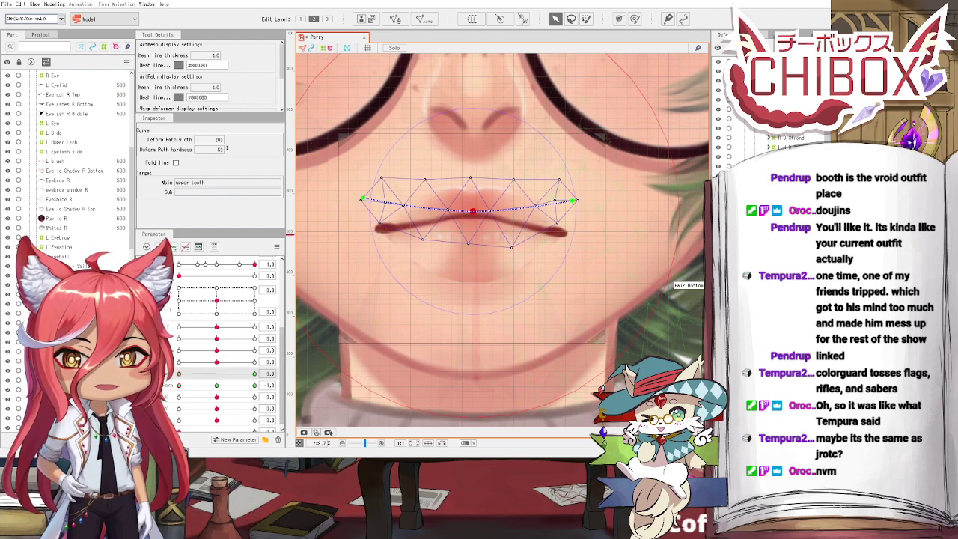
{"action": "left_click", "coordinate": [667, 277]}
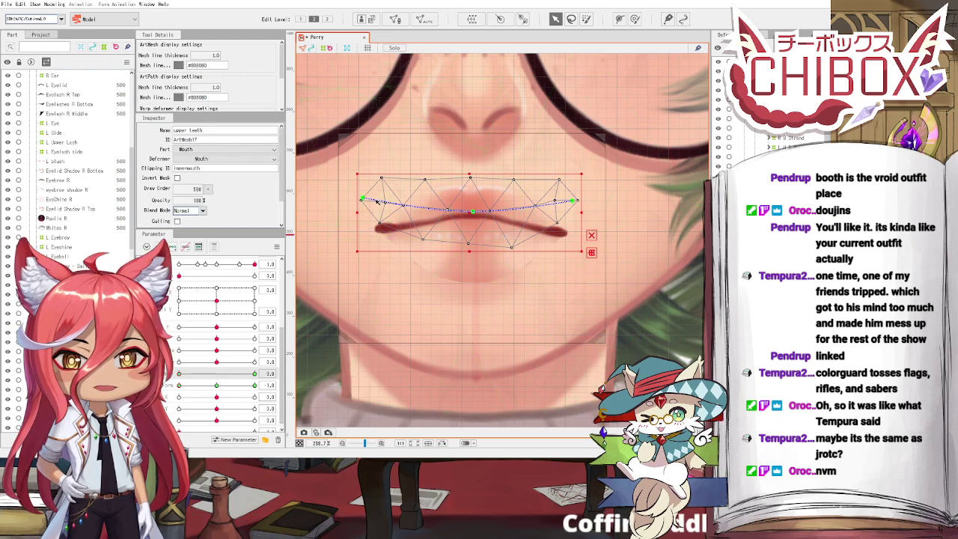
{"action": "left_click_drag", "start_coordinate": [362, 200], "coordinate": [359, 217]}
{"action": "left_click_drag", "start_coordinate": [574, 202], "coordinate": [574, 218]}
{"action": "left_click_drag", "start_coordinate": [467, 214], "coordinate": [469, 217]}
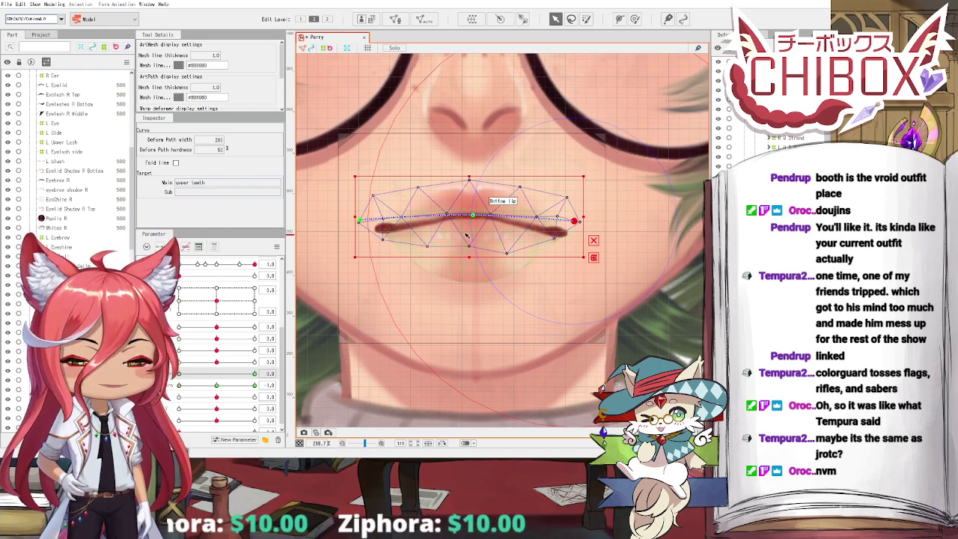
Step: With the mouth closed at mouth form 0, lower both ends of the upper teeth's deform path to match the lip line
{"action": "mouse_move", "coordinate": [184, 374]}
{"action": "left_mouse_down"}
{"action": "mouse_move", "coordinate": [224, 375]}
{"action": "mouse_move", "coordinate": [179, 375]}
{"action": "left_mouse_up"}
{"action": "left_click", "coordinate": [219, 386]}
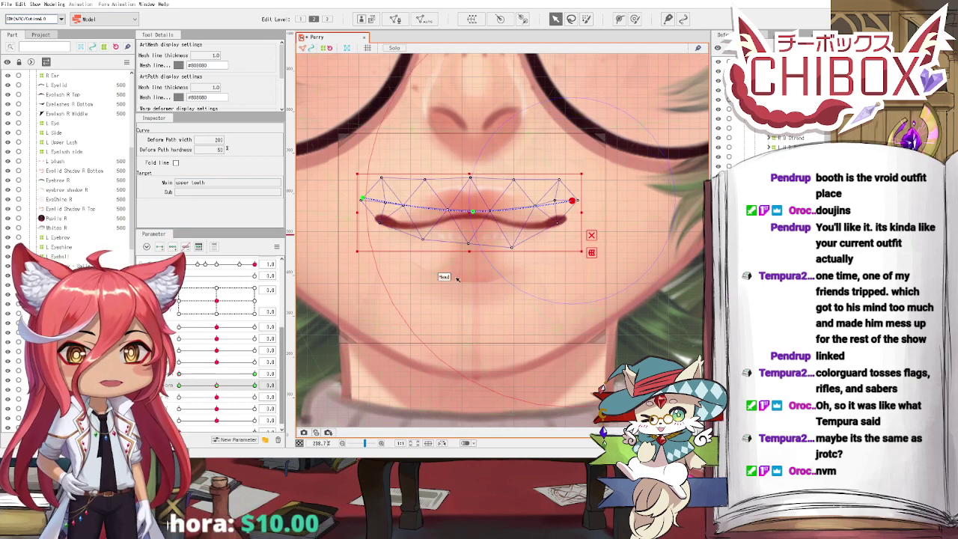
{"action": "left_click_drag", "start_coordinate": [366, 200], "coordinate": [365, 214]}
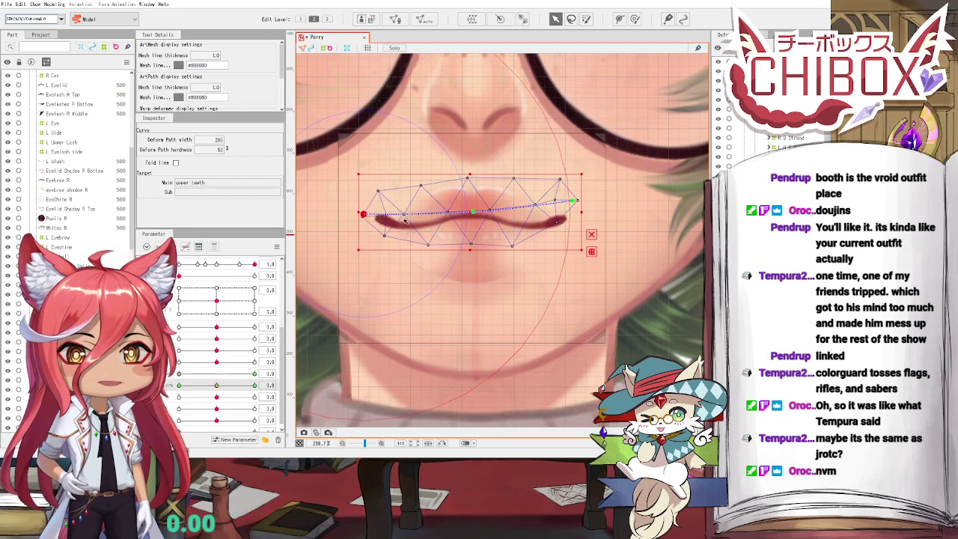
{"action": "left_click_drag", "start_coordinate": [579, 204], "coordinate": [580, 218]}
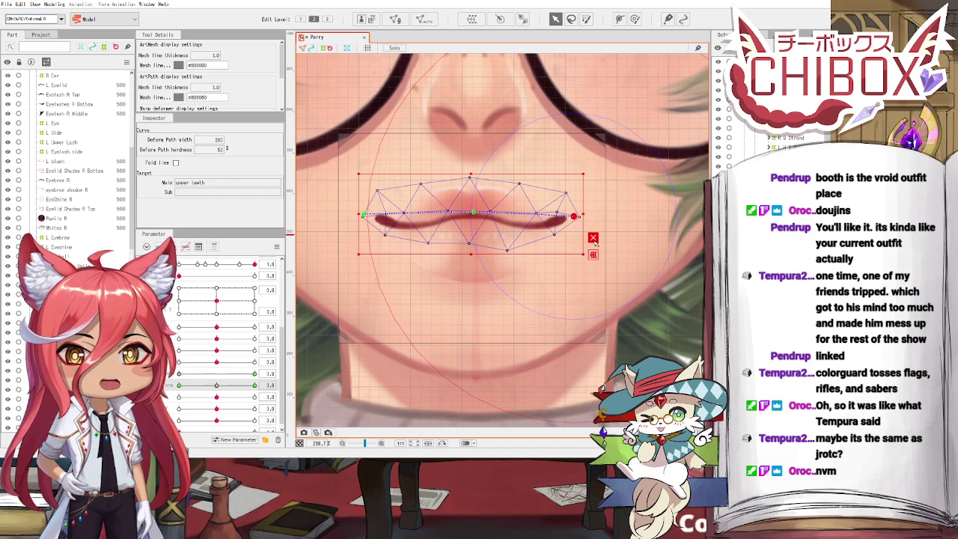
Step: With the mouth closed at mouth form 1.0, lower both ends of the upper teeth's deform path slightly
{"action": "left_click", "coordinate": [216, 385]}
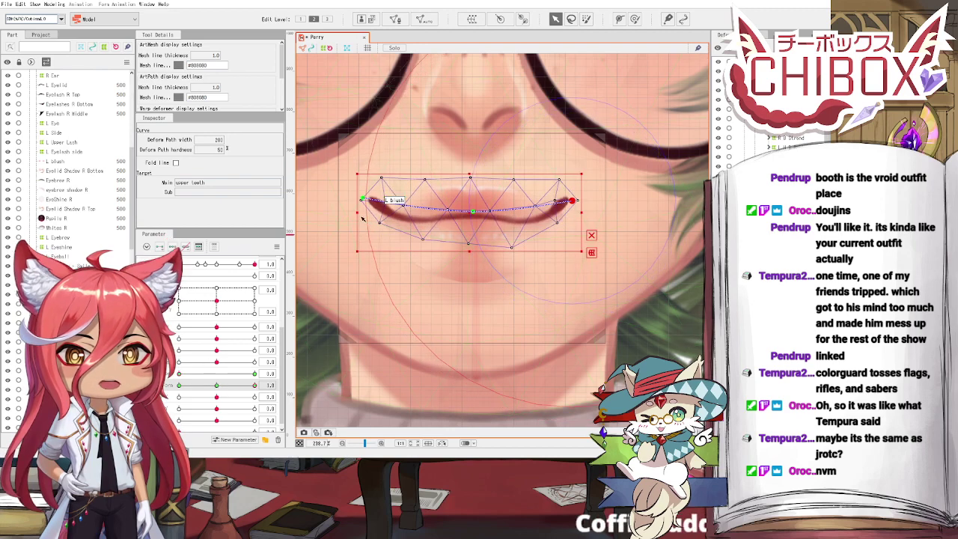
{"action": "left_click_drag", "start_coordinate": [363, 199], "coordinate": [370, 209]}
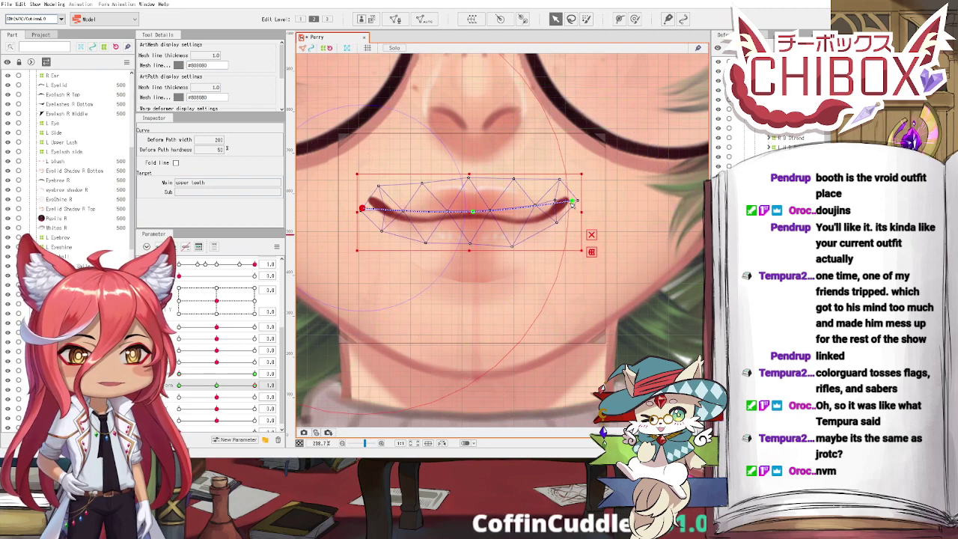
{"action": "left_click_drag", "start_coordinate": [573, 203], "coordinate": [572, 213]}
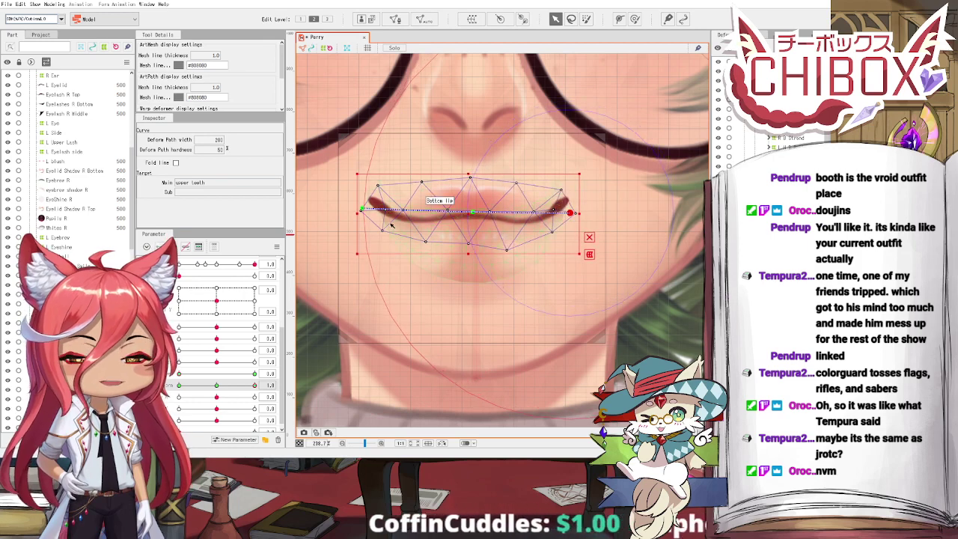
Step: With the mouth open at mouth form 0, lower the Bottom teeth mesh towards the edge of the lower lip
{"action": "mouse_move", "coordinate": [254, 386]}
{"action": "left_mouse_down"}
{"action": "mouse_move", "coordinate": [179, 385]}
{"action": "mouse_move", "coordinate": [181, 377]}
{"action": "mouse_move", "coordinate": [256, 391]}
{"action": "left_mouse_up"}
{"action": "left_click", "coordinate": [254, 385]}
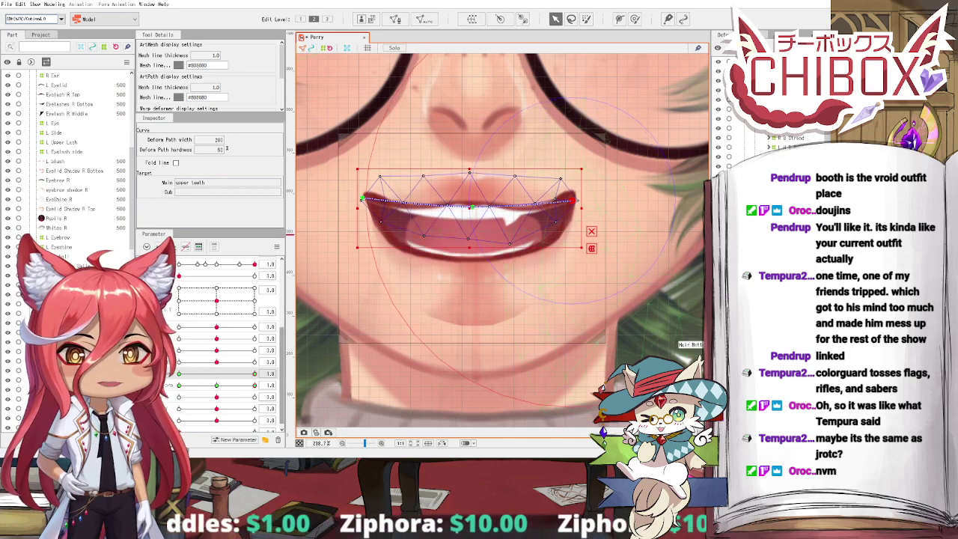
{"action": "left_click", "coordinate": [502, 252]}
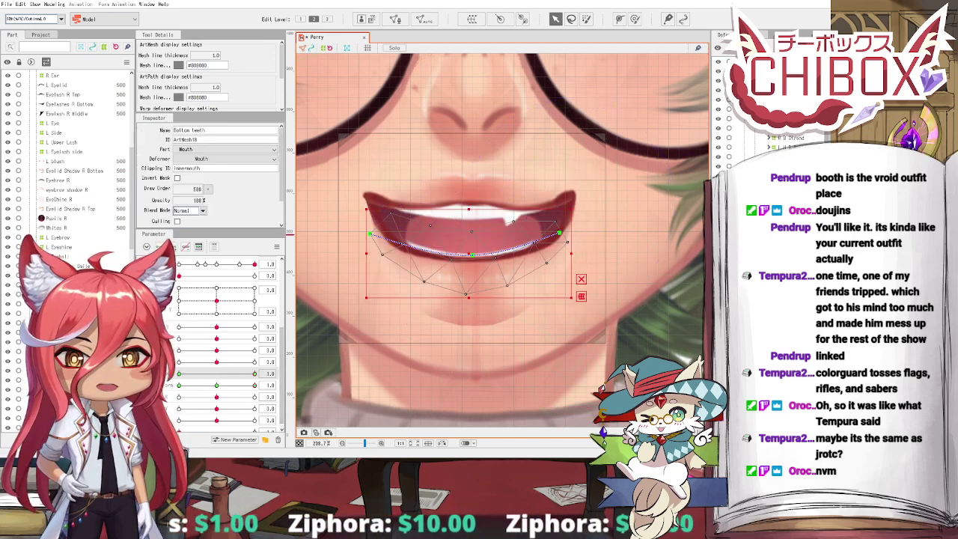
{"action": "left_click", "coordinate": [217, 385]}
{"action": "left_click_drag", "start_coordinate": [472, 254], "coordinate": [473, 268]}
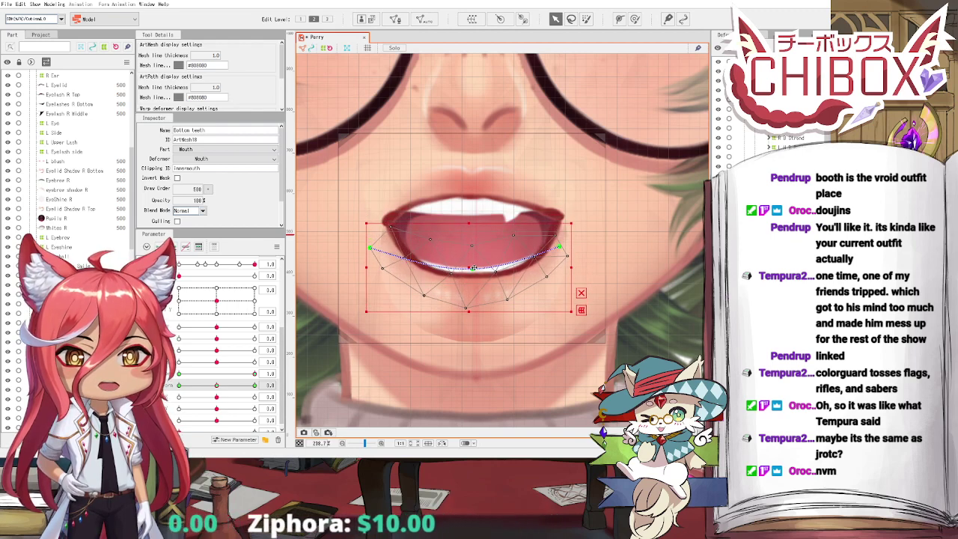
{"action": "mouse_move", "coordinate": [222, 385]}
{"action": "left_mouse_down"}
{"action": "mouse_move", "coordinate": [247, 386]}
{"action": "mouse_move", "coordinate": [220, 390]}
{"action": "left_mouse_up"}
{"action": "left_click", "coordinate": [499, 258]}
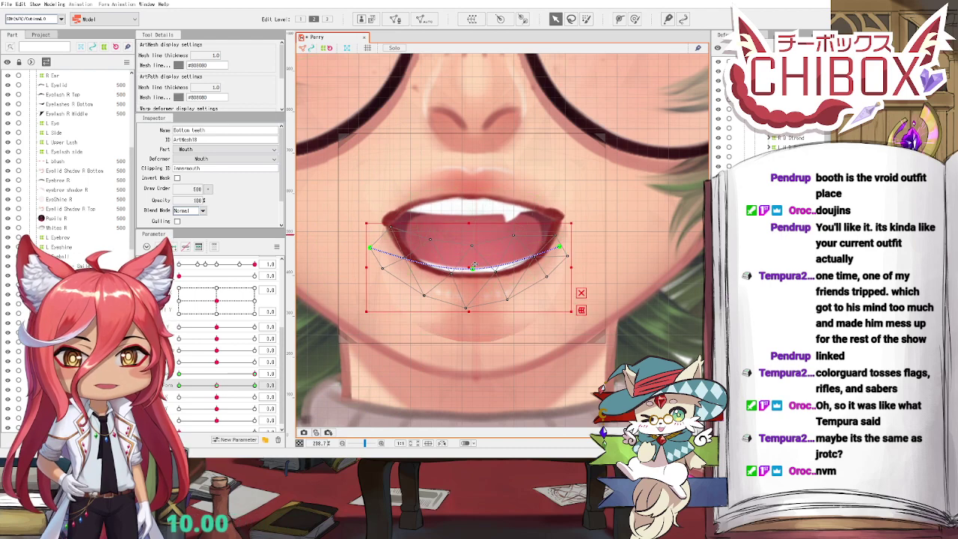
{"action": "left_click_drag", "start_coordinate": [475, 264], "coordinate": [476, 268]}
Step: With the mouth open at mouth form 1.0, lower both ends of the bottom teeth's deform path slightly
{"action": "left_click_drag", "start_coordinate": [223, 389], "coordinate": [256, 388]}
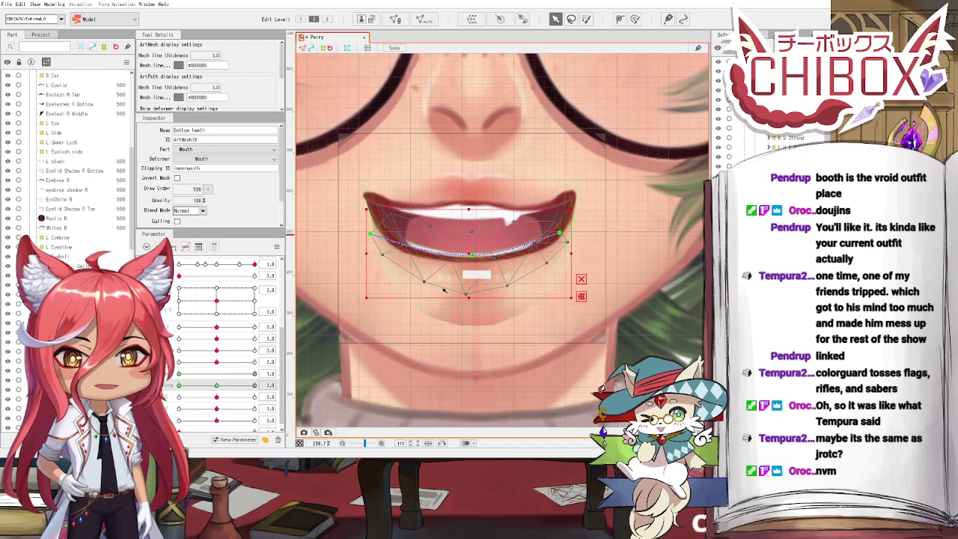
{"action": "left_click", "coordinate": [560, 235]}
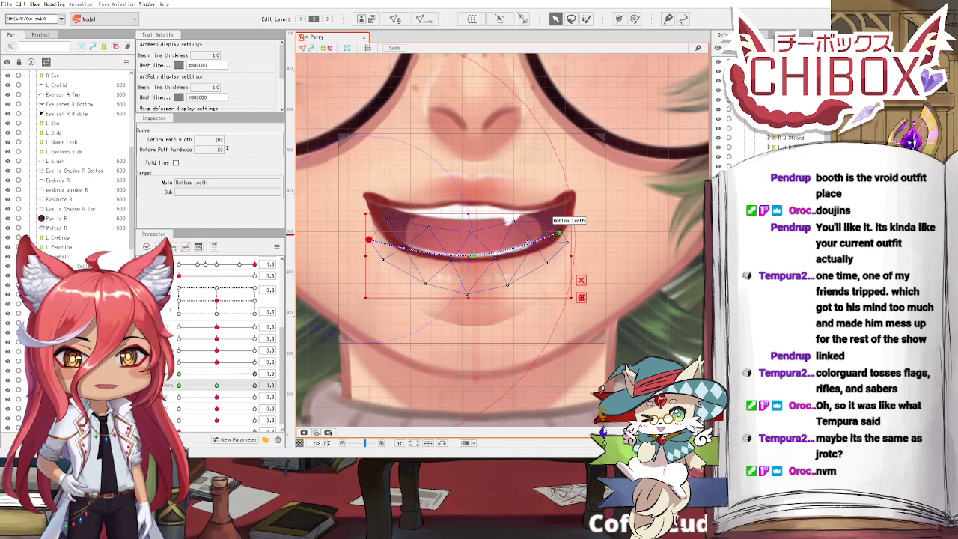
{"action": "left_click_drag", "start_coordinate": [563, 238], "coordinate": [563, 240]}
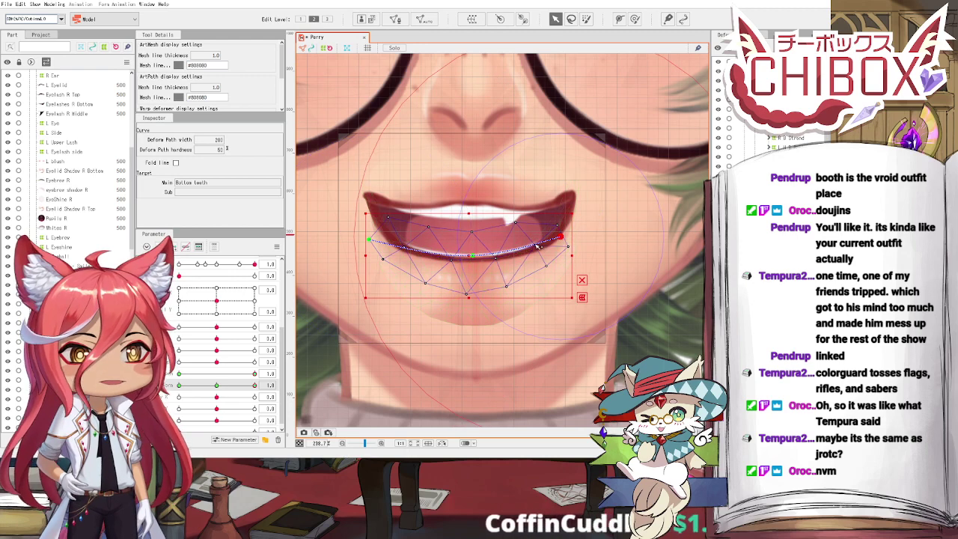
Step: With the mouth open at mouth form -1.0, lower the bottom teeth to the lower lip, then return to mouth form 1.0
{"action": "left_click_drag", "start_coordinate": [235, 385], "coordinate": [178, 386]}
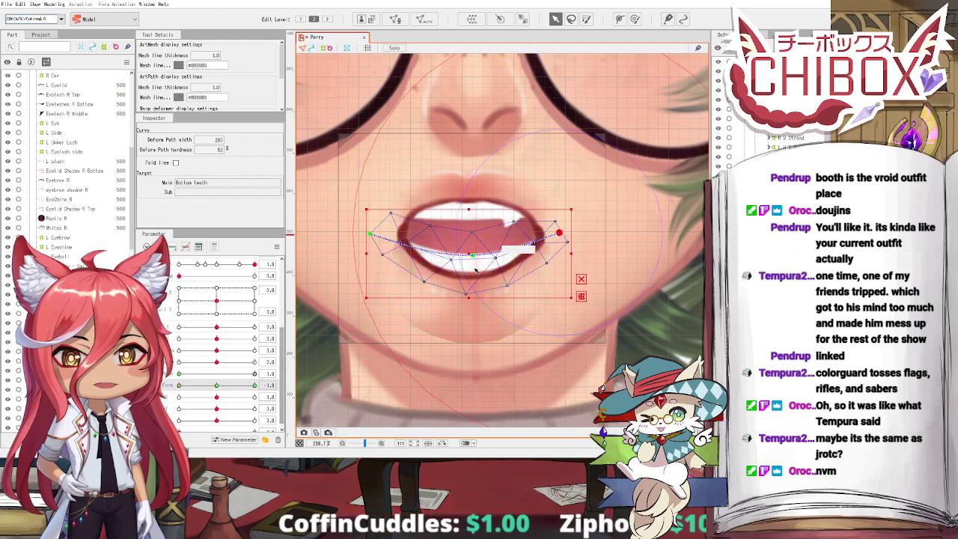
{"action": "left_click_drag", "start_coordinate": [472, 255], "coordinate": [470, 271]}
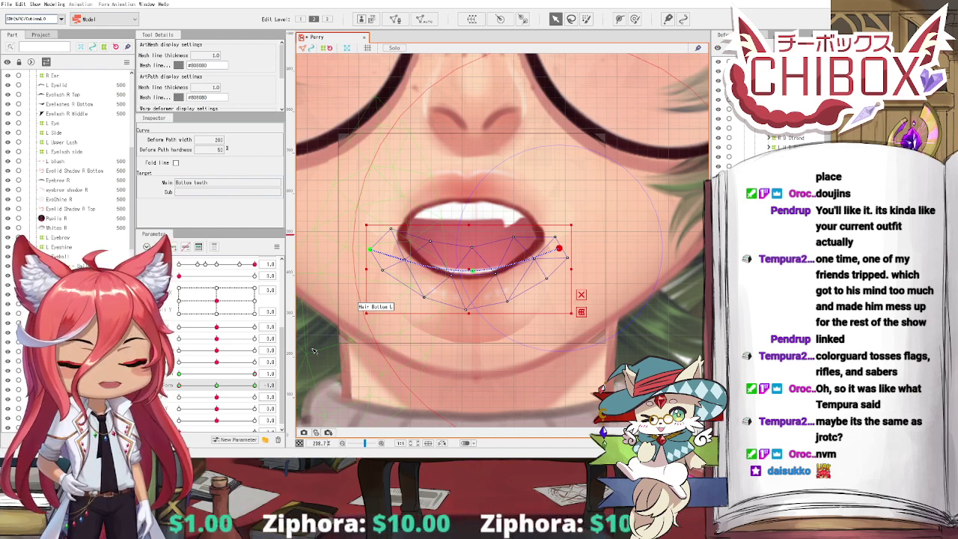
{"action": "left_click_drag", "start_coordinate": [180, 386], "coordinate": [339, 370]}
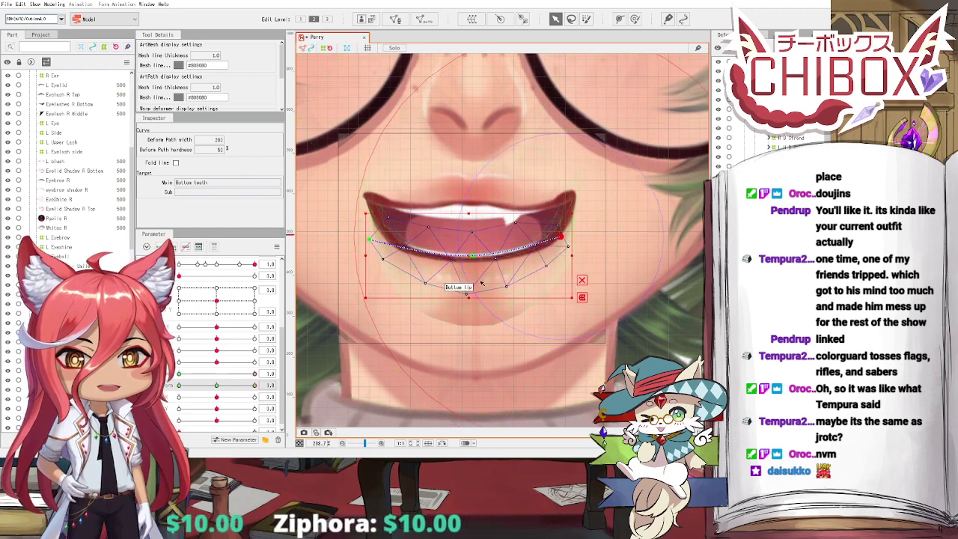
Step: With the mouth open at mouth form 1.0, fine-tune the height of the middle point on the bottom teeth's deform path
{"action": "left_click_drag", "start_coordinate": [474, 257], "coordinate": [474, 260]}
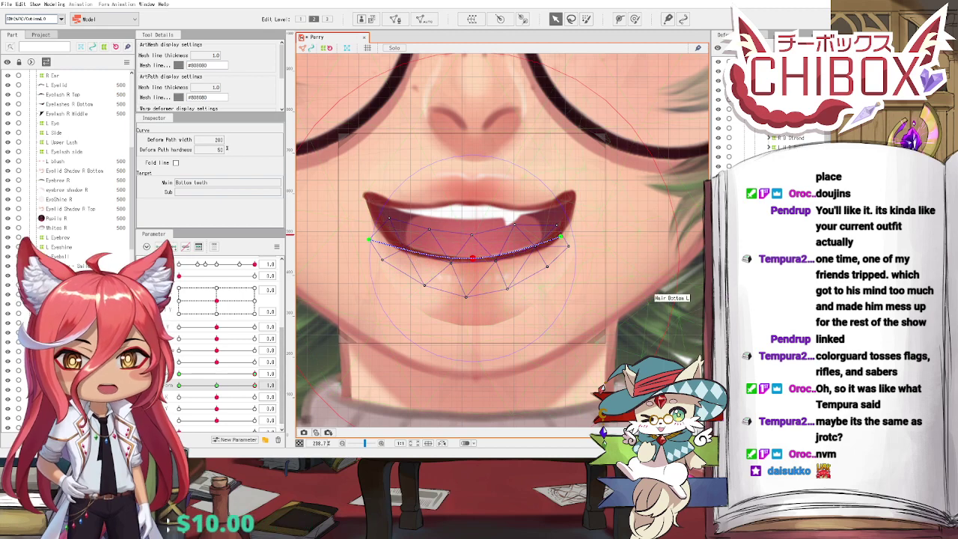
{"action": "left_click", "coordinate": [504, 231]}
{"action": "left_click_drag", "start_coordinate": [472, 257], "coordinate": [472, 255]}
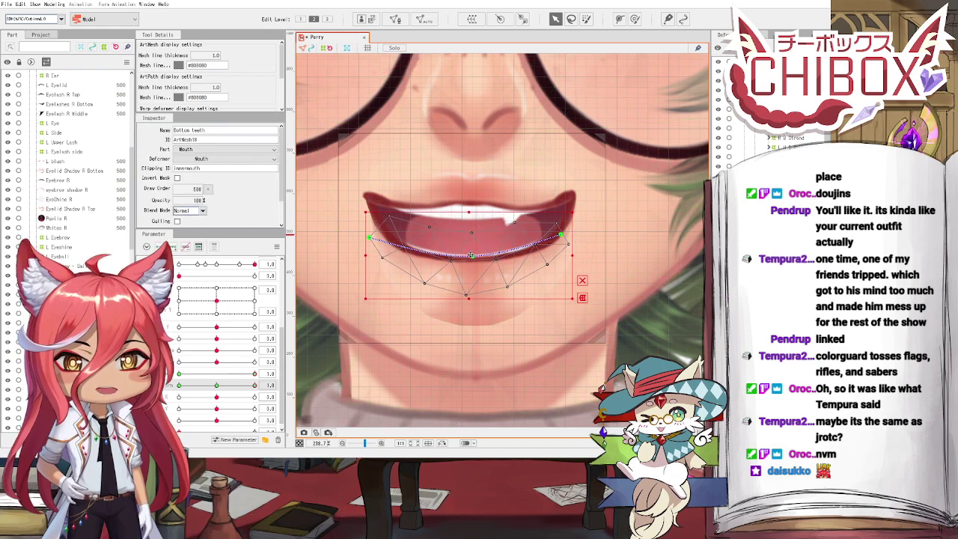
Step: With the mouth open at mouth form -1.0, lower both ends of the bottom teeth's deform path slightly
{"action": "mouse_move", "coordinate": [211, 385]}
{"action": "left_mouse_down"}
{"action": "mouse_move", "coordinate": [239, 385]}
{"action": "mouse_move", "coordinate": [219, 385]}
{"action": "left_mouse_up"}
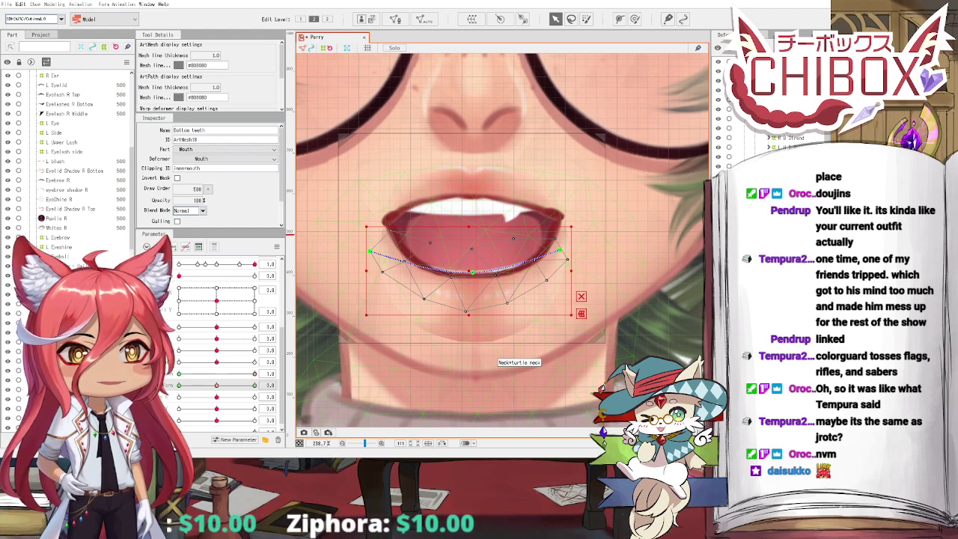
{"action": "scroll", "coordinate": [447, 140], "scroll_direction": "up", "scroll_amount": 2}
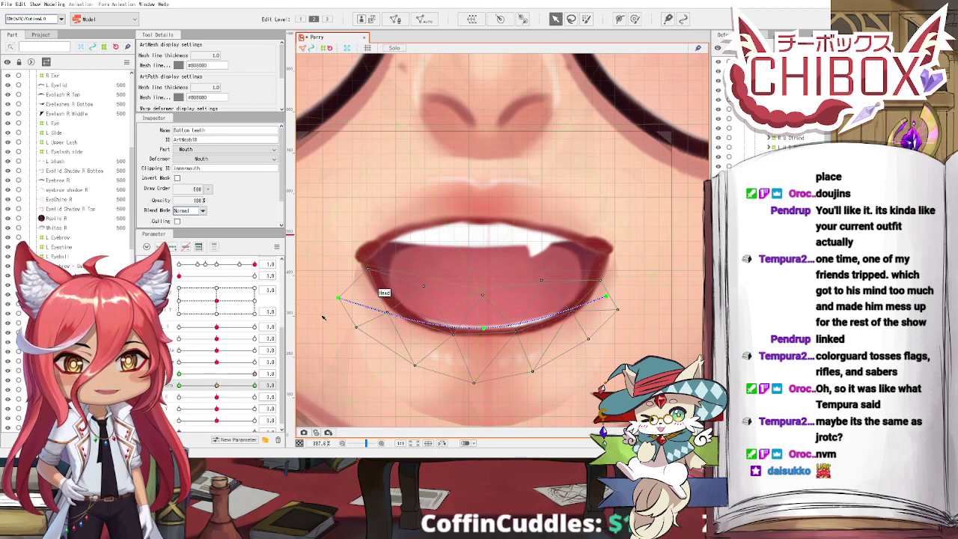
{"action": "left_click_drag", "start_coordinate": [217, 385], "coordinate": [178, 385]}
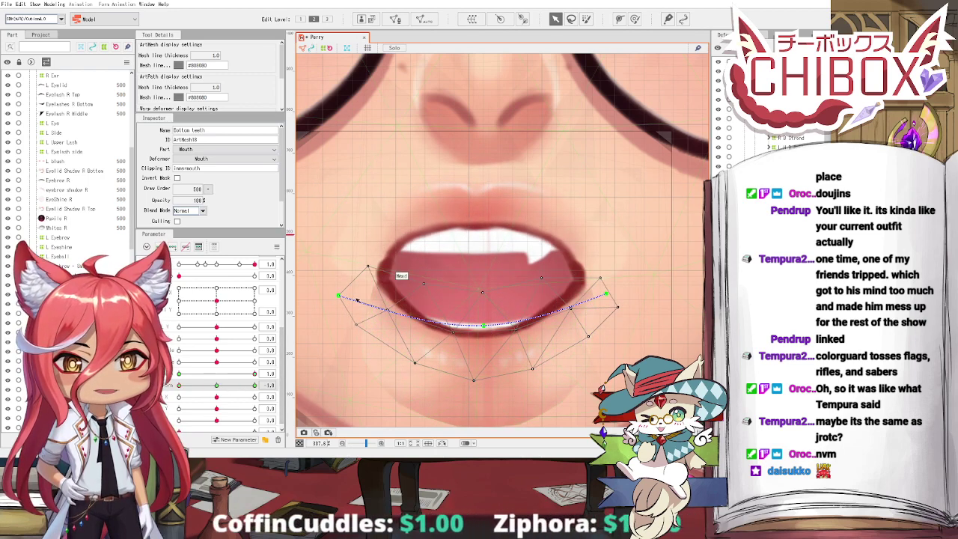
{"action": "left_click_drag", "start_coordinate": [338, 295], "coordinate": [338, 303]}
{"action": "left_click_drag", "start_coordinate": [606, 294], "coordinate": [607, 298]}
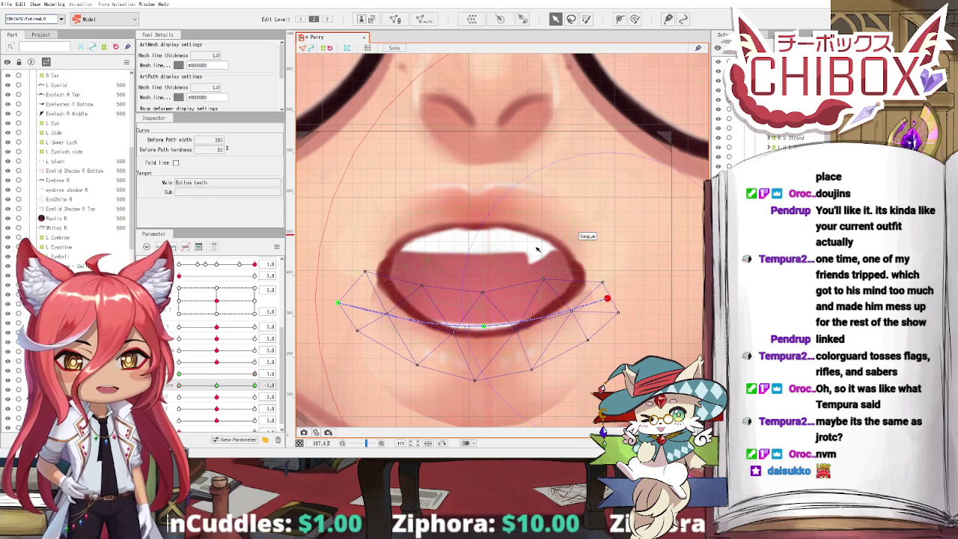
Step: Examine the upper teeth with the mouth closed across mouth form -1.0, 0 and 1.0
{"action": "left_click", "coordinate": [537, 247]}
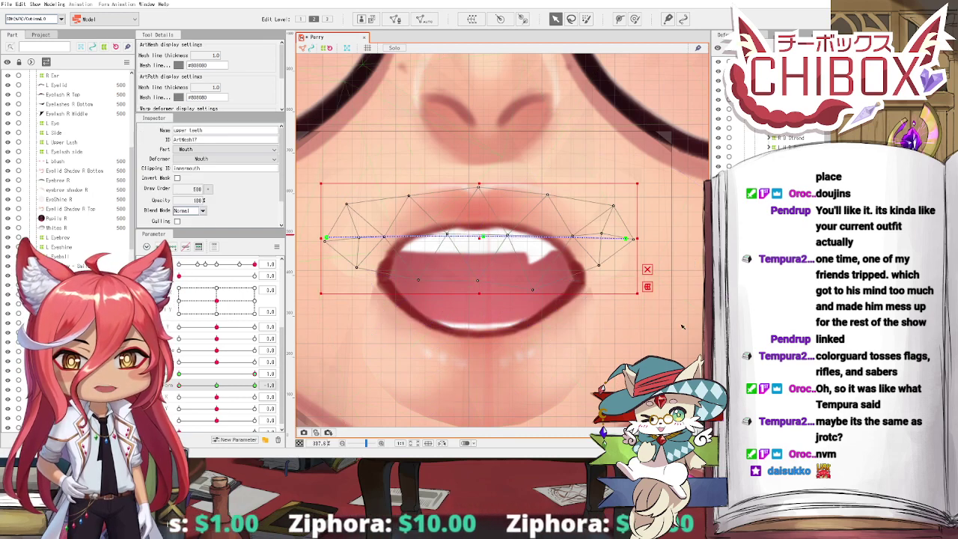
{"action": "mouse_move", "coordinate": [179, 385]}
{"action": "left_mouse_down"}
{"action": "mouse_move", "coordinate": [224, 389]}
{"action": "mouse_move", "coordinate": [242, 408]}
{"action": "mouse_move", "coordinate": [177, 390]}
{"action": "left_mouse_up"}
{"action": "left_click", "coordinate": [179, 373]}
{"action": "right_click", "coordinate": [170, 365]}
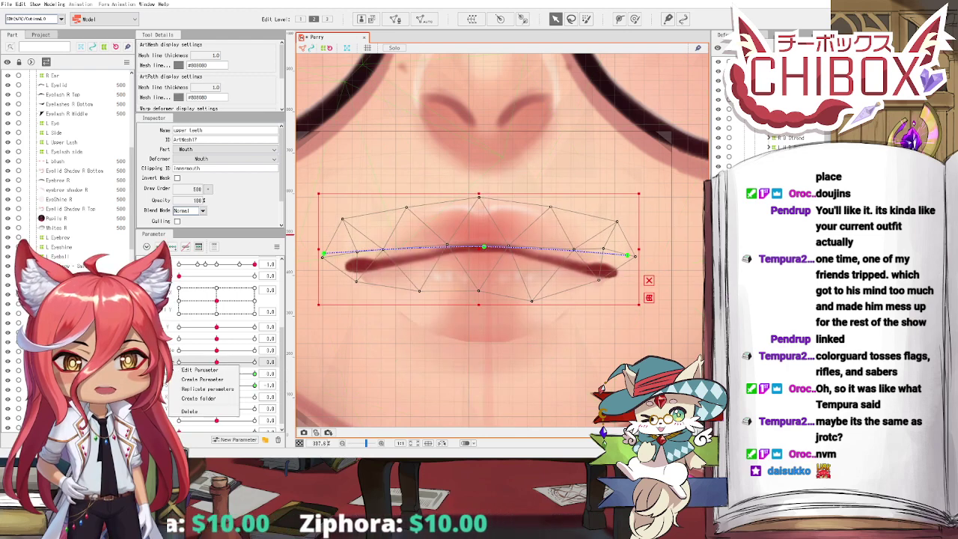
{"action": "left_click", "coordinate": [185, 376]}
{"action": "left_click", "coordinate": [218, 386]}
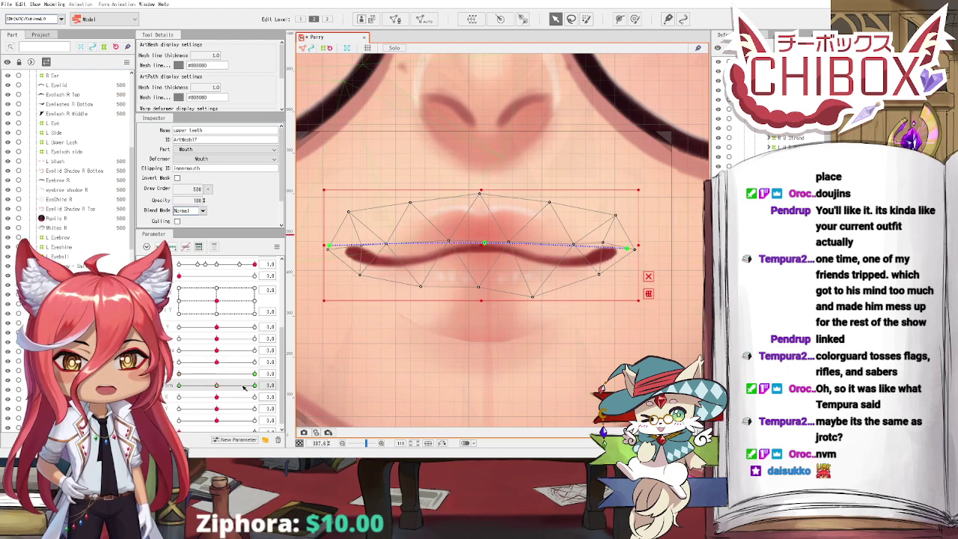
{"action": "left_click", "coordinate": [255, 385]}
{"action": "left_click", "coordinate": [218, 386]}
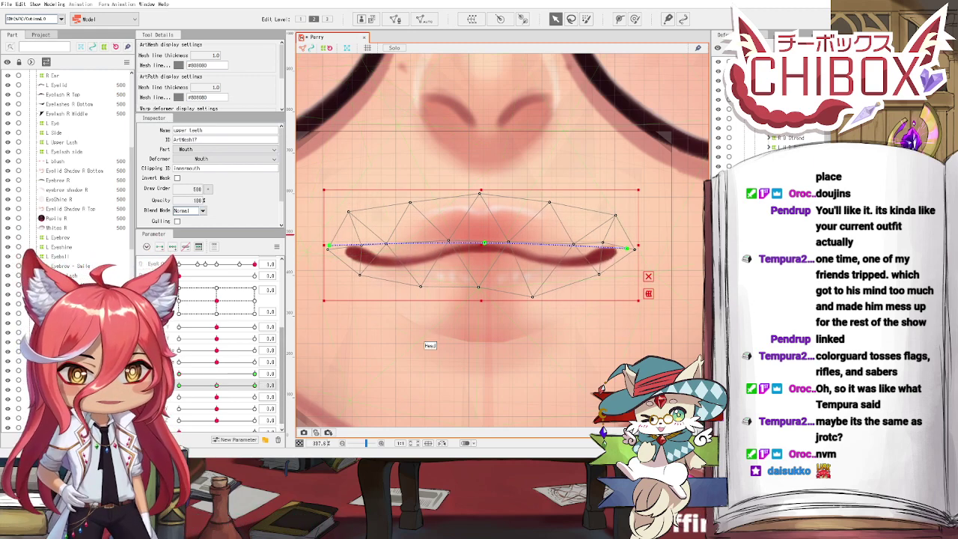
Step: Key the Bottom teeth at mouth open 0.5, raise them to the lower lip and lower both ends of their deform path
{"action": "left_click", "coordinate": [216, 375]}
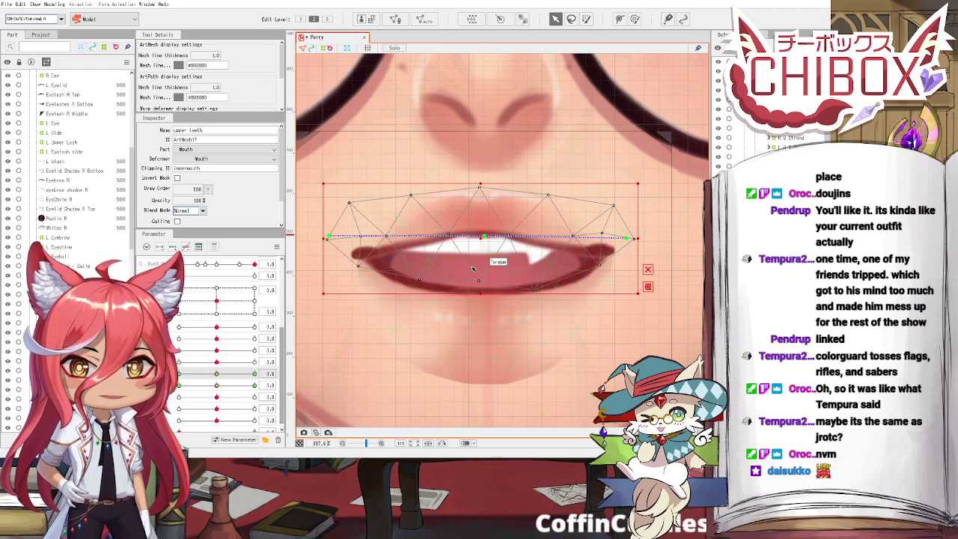
{"action": "left_click", "coordinate": [763, 346]}
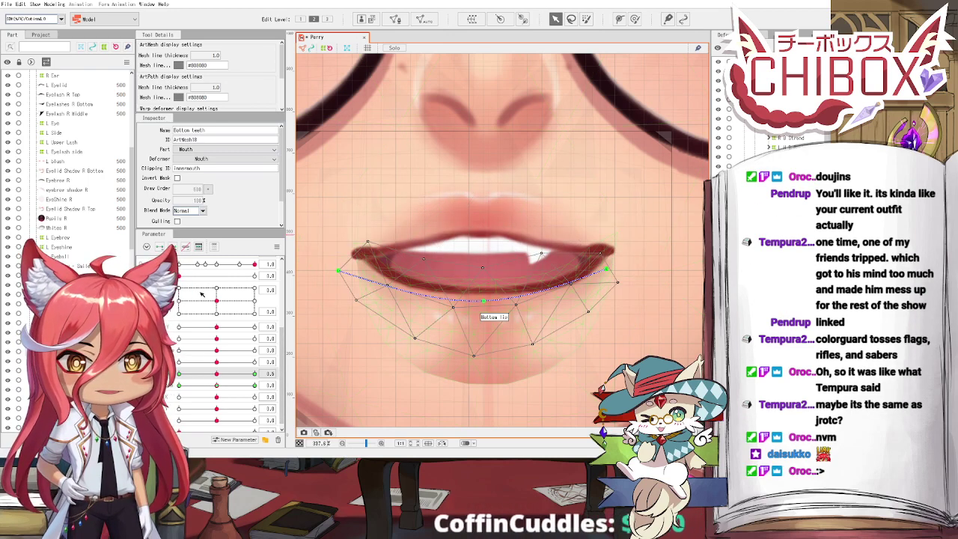
{"action": "left_click", "coordinate": [216, 374]}
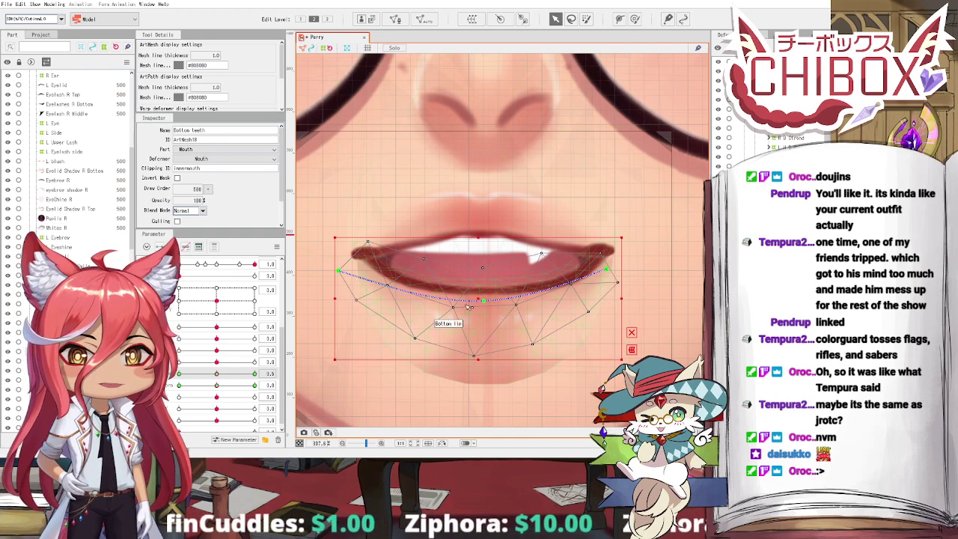
{"action": "left_click_drag", "start_coordinate": [479, 298], "coordinate": [479, 282]}
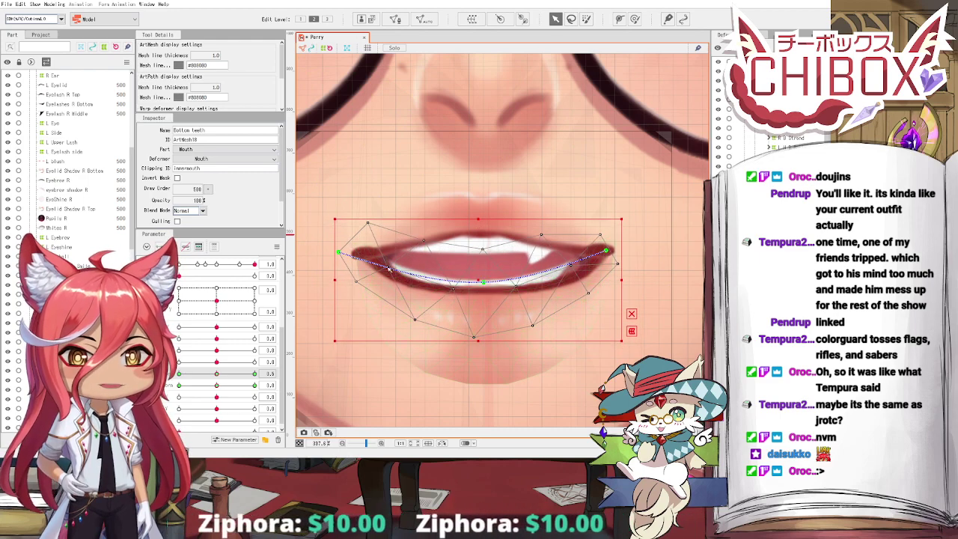
{"action": "left_click_drag", "start_coordinate": [341, 253], "coordinate": [338, 262]}
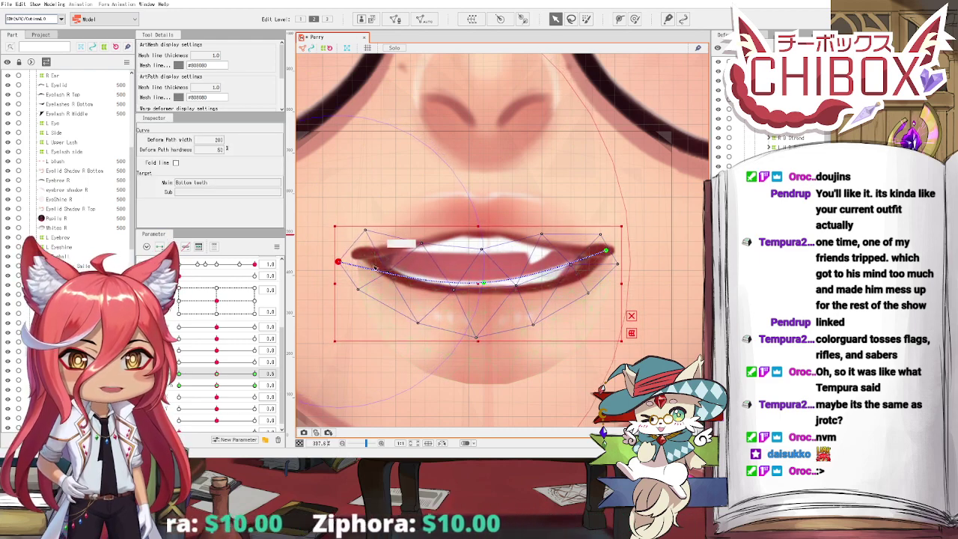
{"action": "left_click_drag", "start_coordinate": [604, 252], "coordinate": [610, 265]}
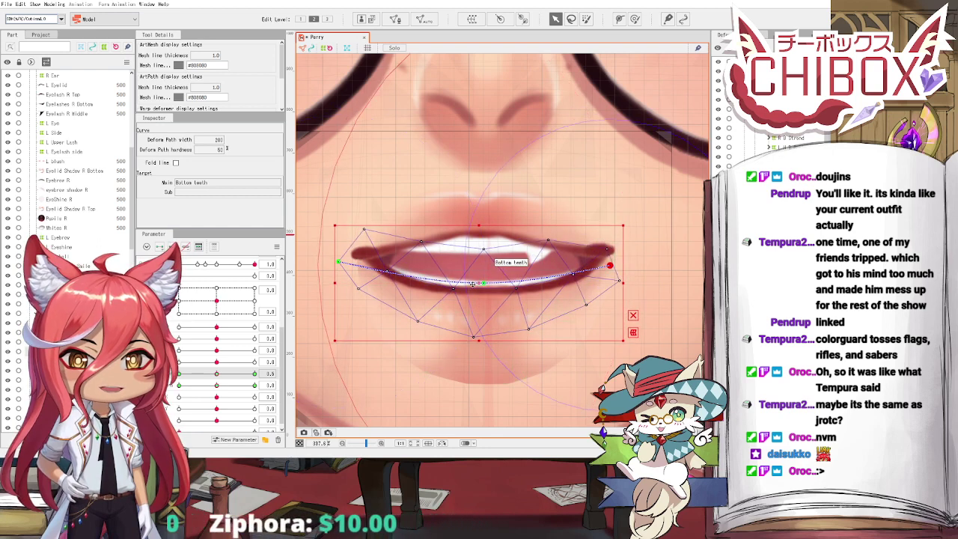
Step: At mouth open 0.5, raise the bottom teeth path's centre slightly and lower its ends further, comparing against the fully open mouth
{"action": "left_click_drag", "start_coordinate": [473, 284], "coordinate": [475, 278]}
{"action": "left_click_drag", "start_coordinate": [618, 268], "coordinate": [619, 274]}
{"action": "left_click_drag", "start_coordinate": [338, 256], "coordinate": [335, 267]}
{"action": "left_click_drag", "start_coordinate": [217, 373], "coordinate": [255, 374]}
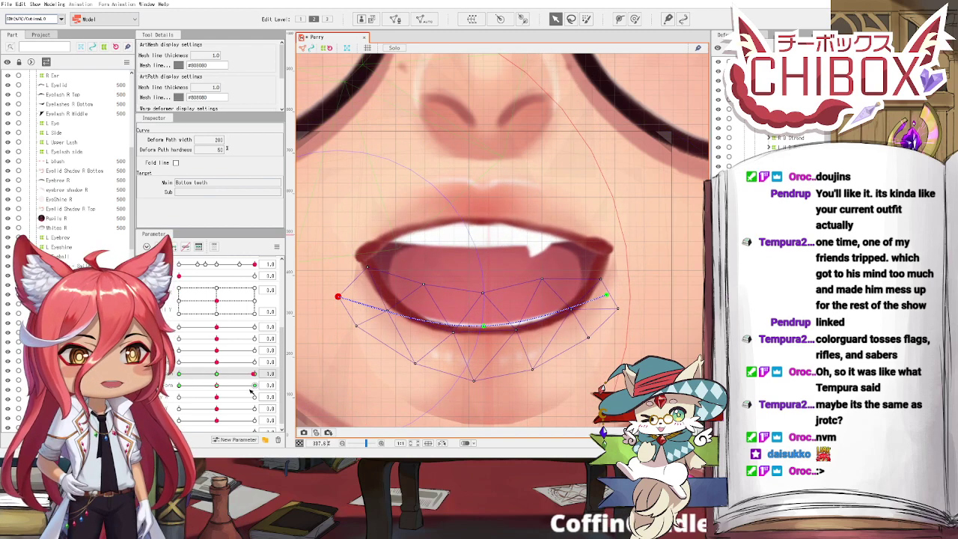
{"action": "left_click", "coordinate": [217, 373]}
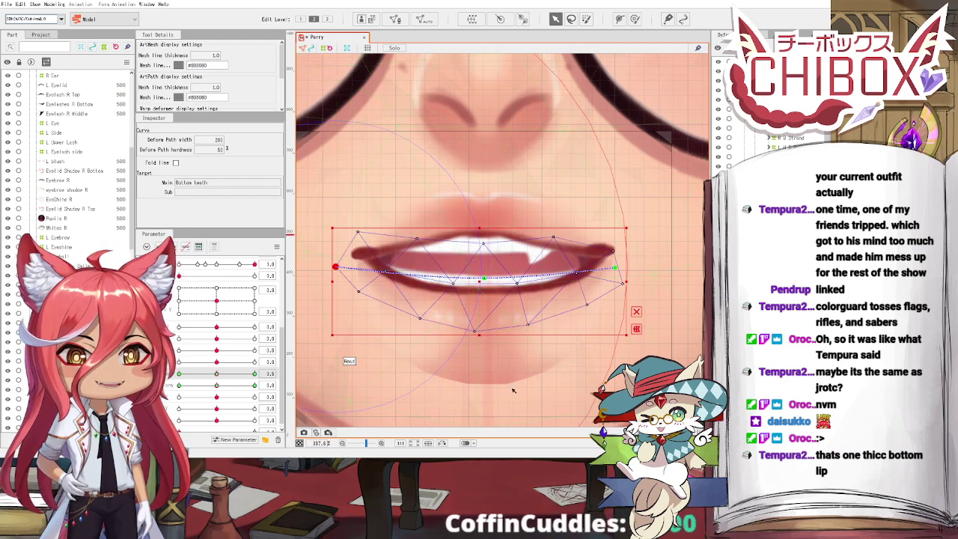
Step: Examine the half-open mouth against the whole face, reducing mouth open from 0.5 to 0.4
{"action": "scroll", "coordinate": [515, 388], "scroll_direction": "down", "scroll_amount": 3}
{"action": "left_click_drag", "start_coordinate": [533, 370], "coordinate": [499, 315]}
{"action": "left_click", "coordinate": [531, 313]}
{"action": "scroll", "coordinate": [492, 301], "scroll_direction": "up", "scroll_amount": 2}
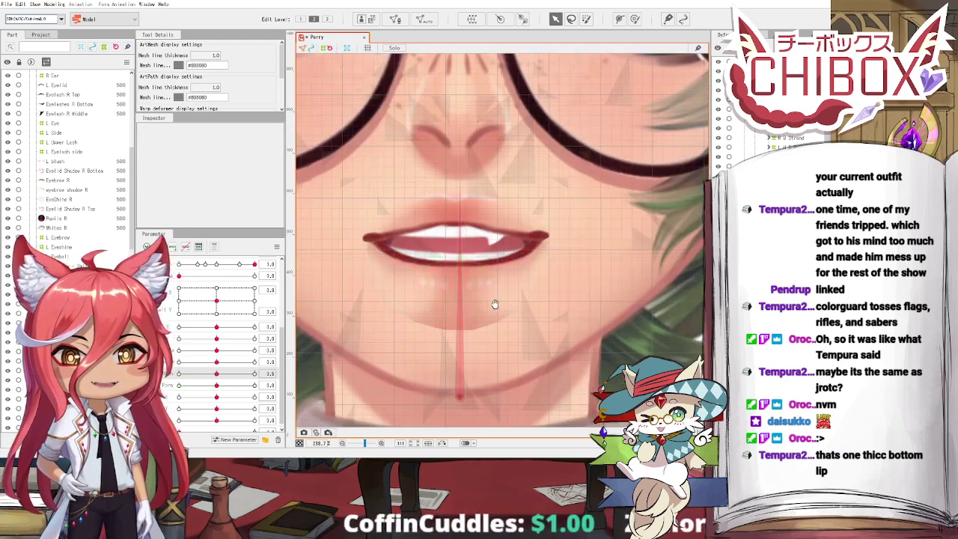
{"action": "left_click", "coordinate": [487, 353]}
{"action": "scroll", "coordinate": [487, 352], "scroll_direction": "down", "scroll_amount": 2}
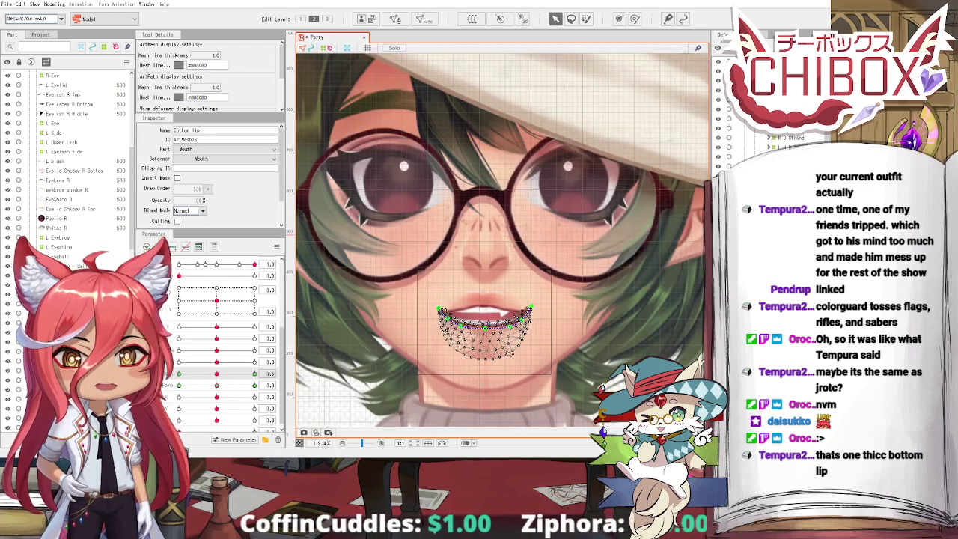
{"action": "left_click_drag", "start_coordinate": [554, 374], "coordinate": [439, 214]}
{"action": "left_click", "coordinate": [624, 310]}
{"action": "scroll", "coordinate": [567, 295], "scroll_direction": "down", "scroll_amount": 2}
{"action": "left_click_drag", "start_coordinate": [548, 280], "coordinate": [542, 316]}
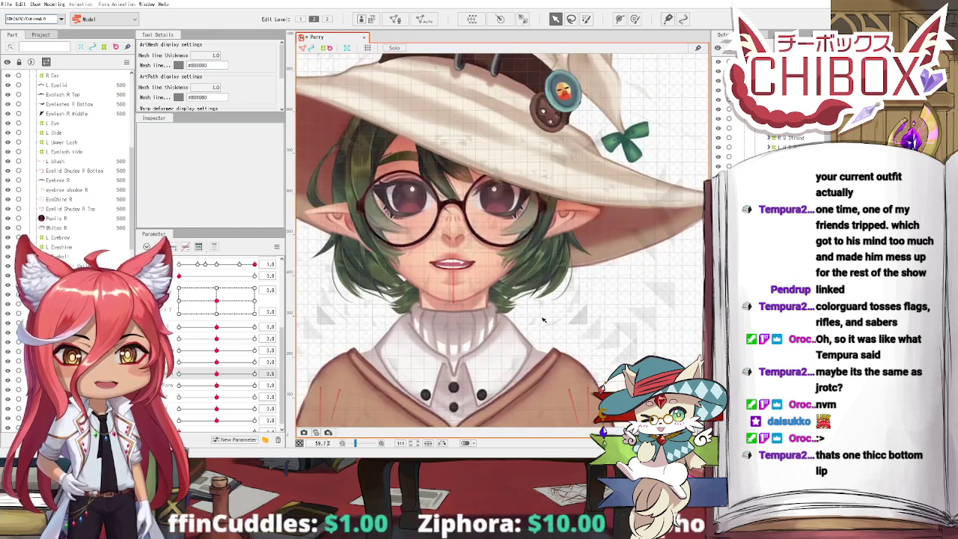
{"action": "mouse_move", "coordinate": [217, 374]}
{"action": "left_mouse_down"}
{"action": "mouse_move", "coordinate": [261, 386]}
{"action": "mouse_move", "coordinate": [208, 384]}
{"action": "left_mouse_up"}
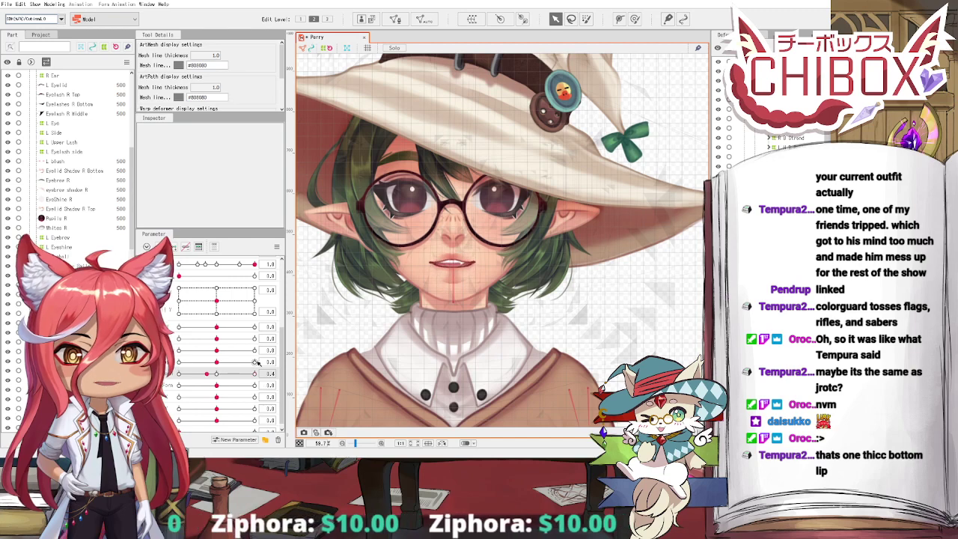
Step: Add a deform path along the lower outer edge of the Bottom lip mesh, joining it at the lip corner
{"action": "scroll", "coordinate": [457, 289], "scroll_direction": "up", "scroll_amount": 4}
{"action": "left_click_drag", "start_coordinate": [456, 288], "coordinate": [467, 346]}
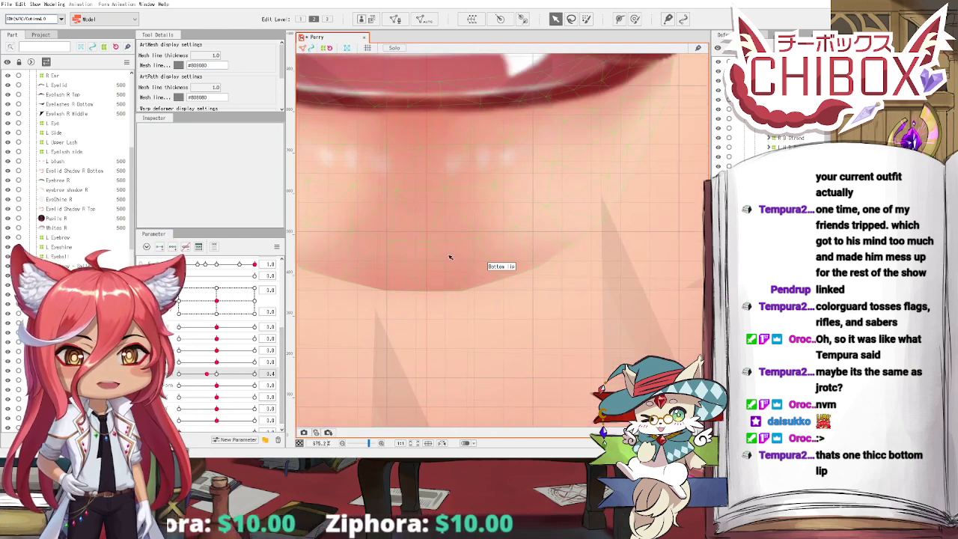
{"action": "scroll", "coordinate": [449, 257], "scroll_direction": "down", "scroll_amount": 3}
{"action": "left_click", "coordinate": [449, 267]}
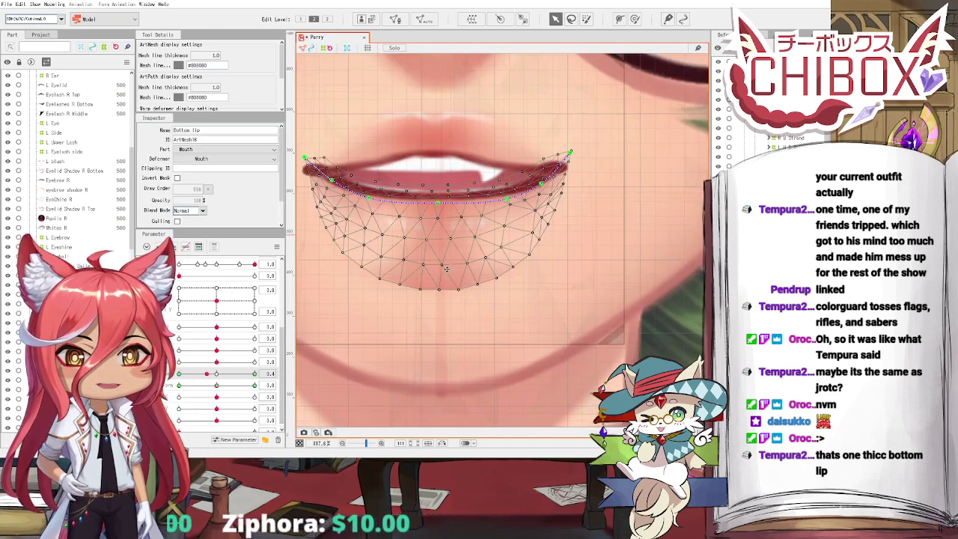
{"action": "left_click", "coordinate": [619, 19]}
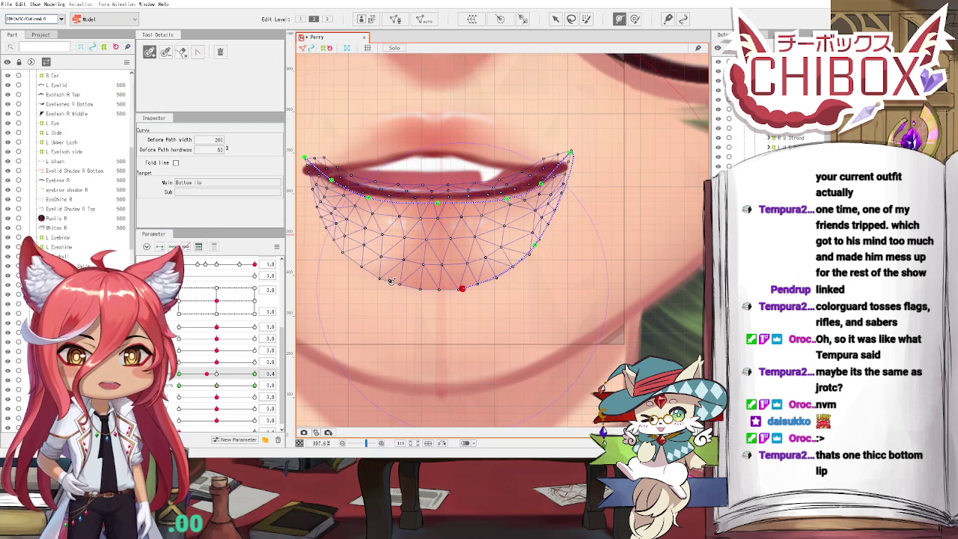
{"action": "left_click", "coordinate": [304, 158]}
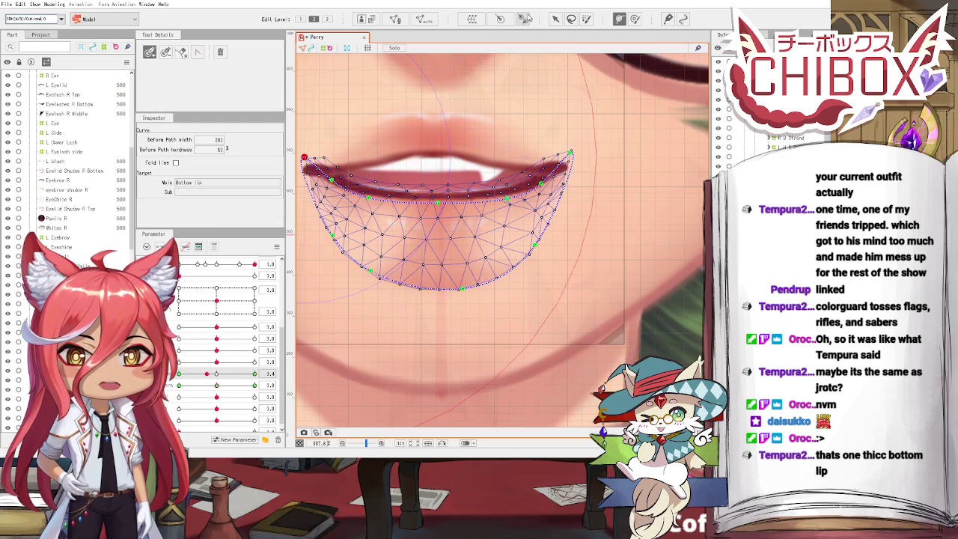
{"action": "left_click", "coordinate": [555, 19]}
Step: Try to raise the lower edge of the Bottom lip with its new deform path at mouth open 1.0
{"action": "left_click", "coordinate": [380, 262]}
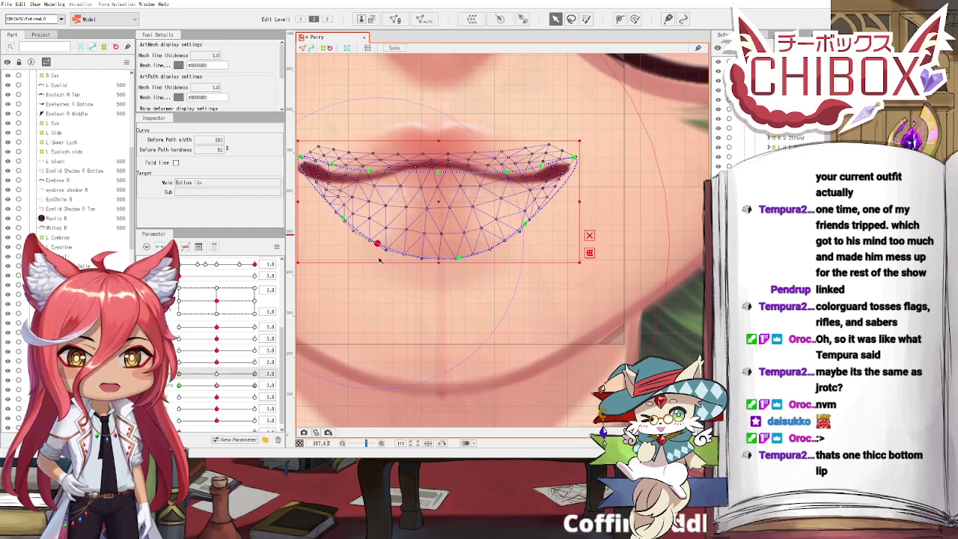
{"action": "left_click", "coordinate": [253, 374]}
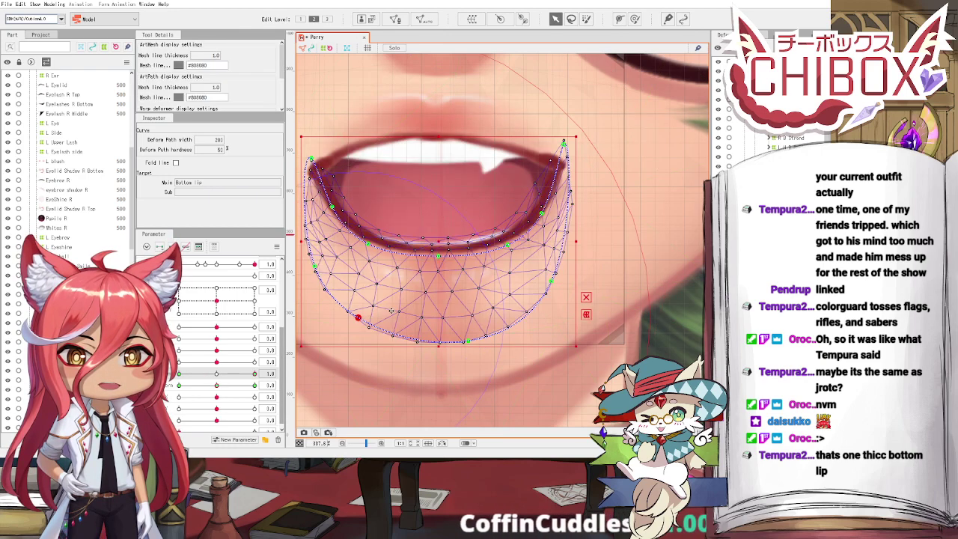
{"action": "left_click_drag", "start_coordinate": [358, 318], "coordinate": [363, 303]}
{"action": "left_click_drag", "start_coordinate": [470, 341], "coordinate": [465, 309]}
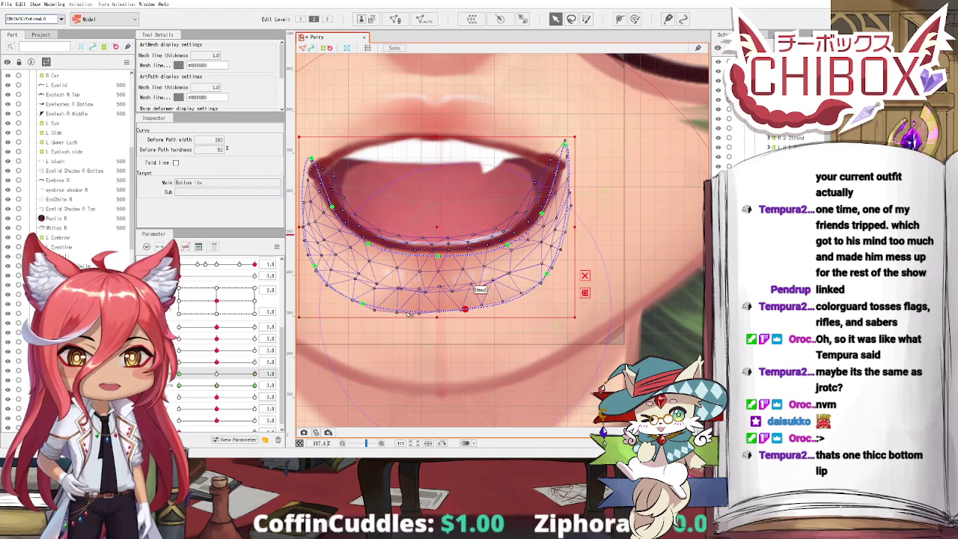
{"action": "left_click_drag", "start_coordinate": [364, 303], "coordinate": [362, 297]}
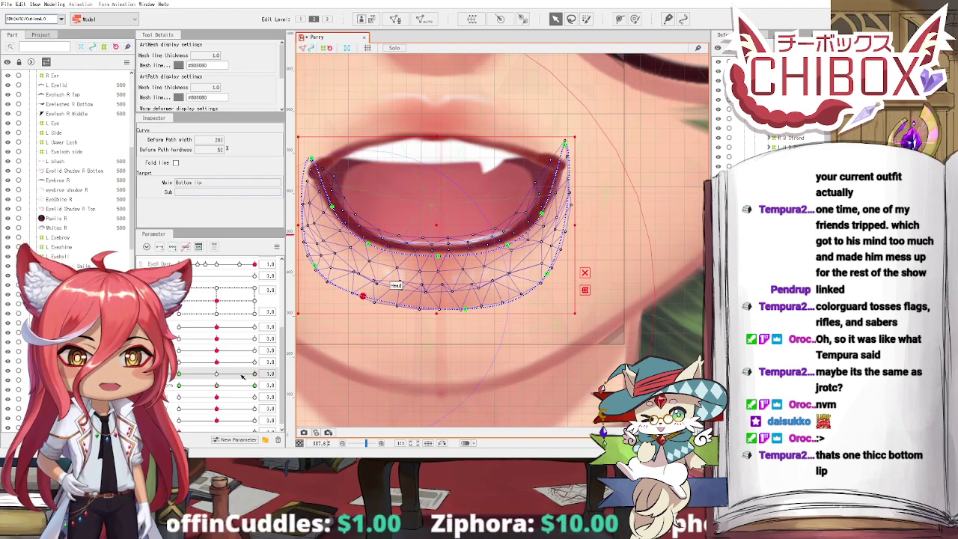
{"action": "scroll", "coordinate": [494, 349], "scroll_direction": "down", "scroll_amount": 10}
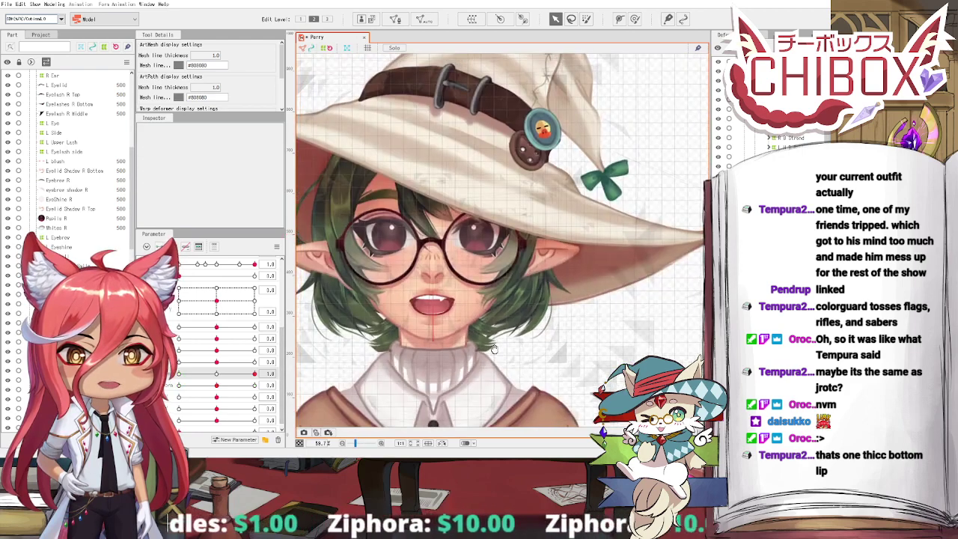
{"action": "scroll", "coordinate": [434, 307], "scroll_direction": "up", "scroll_amount": 10}
{"action": "left_click", "coordinate": [440, 298]}
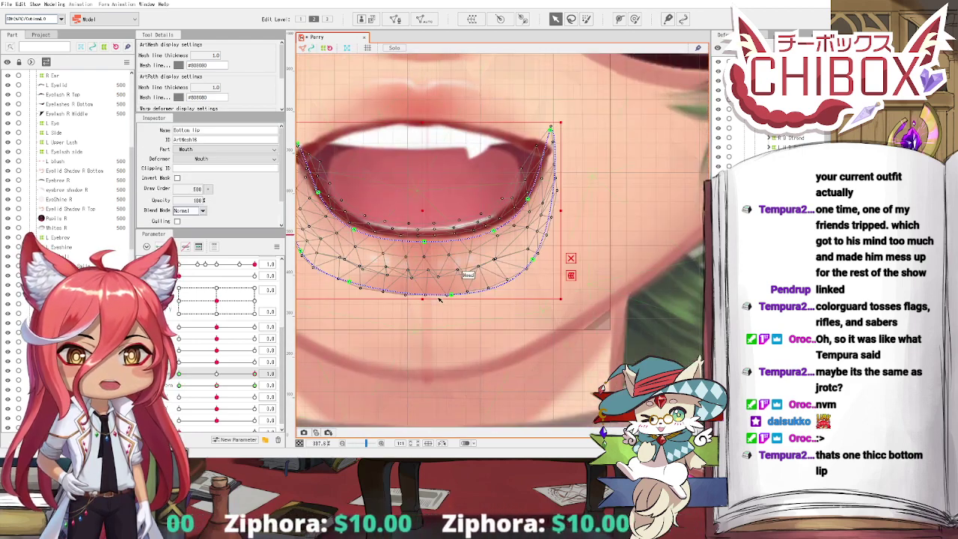
Step: Undo the reshaping of the Bottom lip's lower edge at the fully open mouth
{"action": "key", "text": "ctrl+z"}
{"action": "key", "text": "ctrl+z"}
{"action": "key", "text": "ctrl+z"}
{"action": "key", "text": "ctrl+z"}
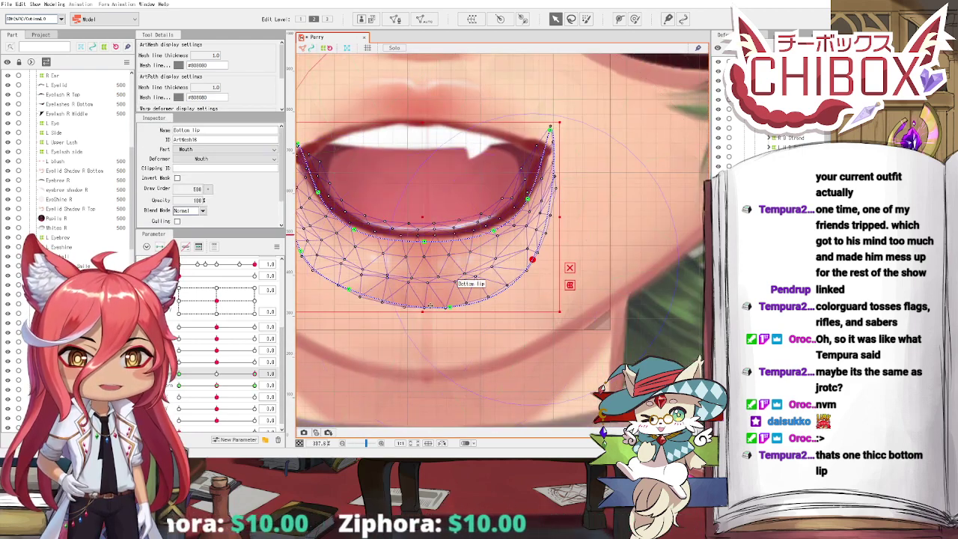
{"action": "key", "text": "ctrl+z"}
{"action": "key", "text": "ctrl+z"}
{"action": "key", "text": "ctrl+z"}
{"action": "key", "text": "ctrl+z"}
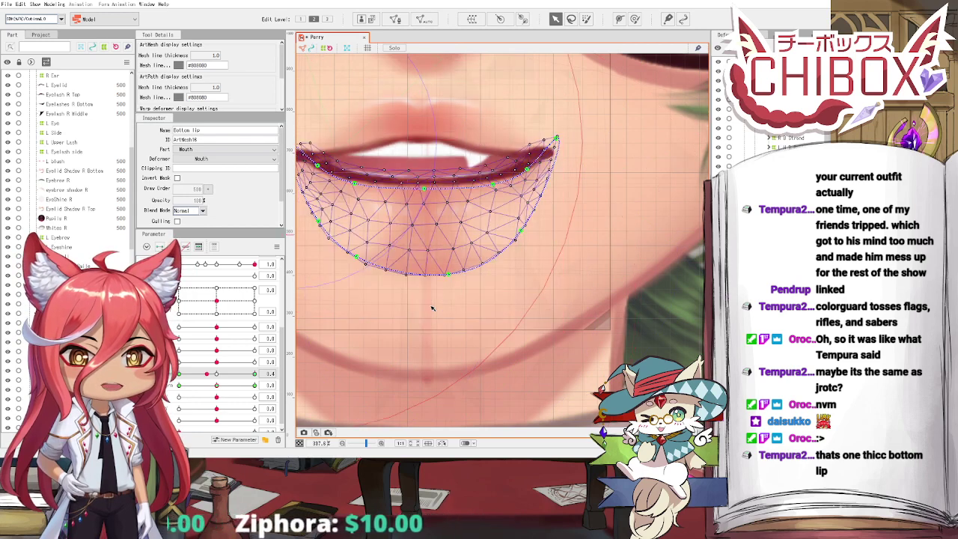
{"action": "scroll", "coordinate": [431, 308], "scroll_direction": "down", "scroll_amount": 4}
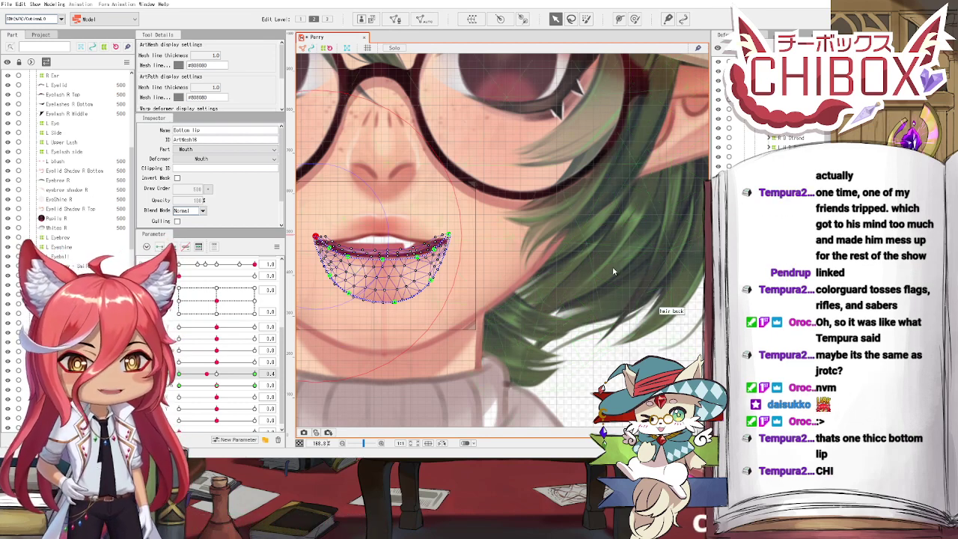
Step: Undo the deform path added along the lower outer edge of the Bottom lip
{"action": "key", "text": "ctrl+z"}
{"action": "key", "text": "ctrl+z"}
{"action": "key", "text": "ctrl+z"}
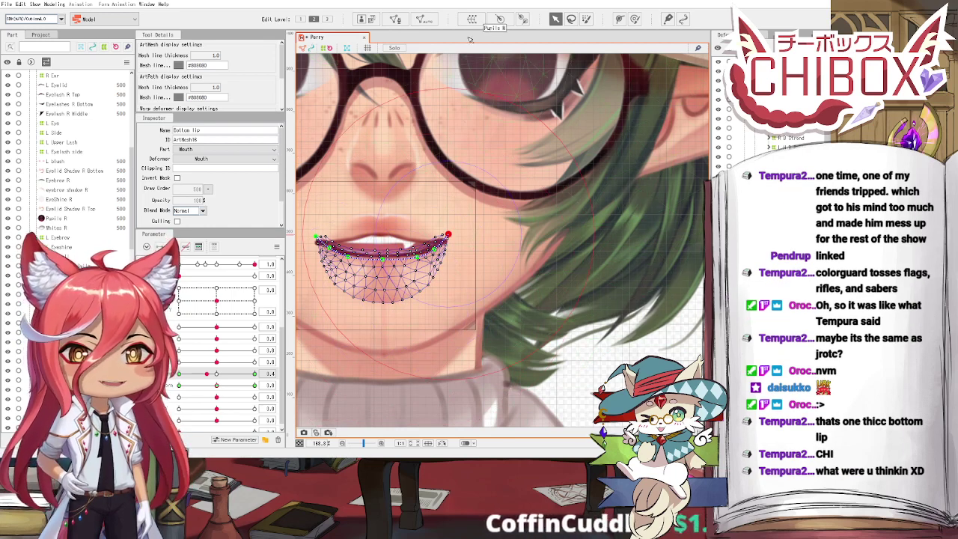
{"action": "key", "text": "ctrl+z"}
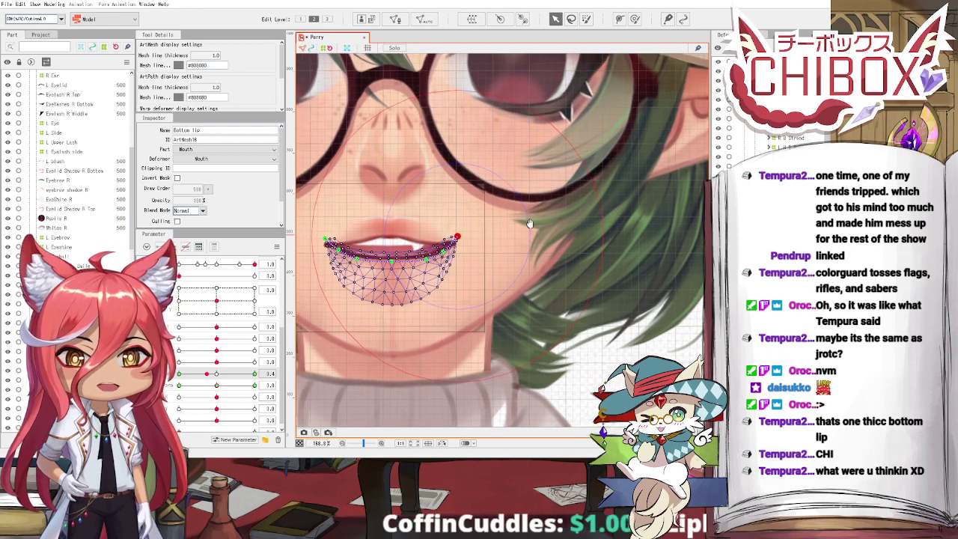
Step: Examine the lips and teeth at mouth form 1.0, trying mouth open at 0.8 and settling on 0.5
{"action": "left_click_drag", "start_coordinate": [217, 385], "coordinate": [227, 383]}
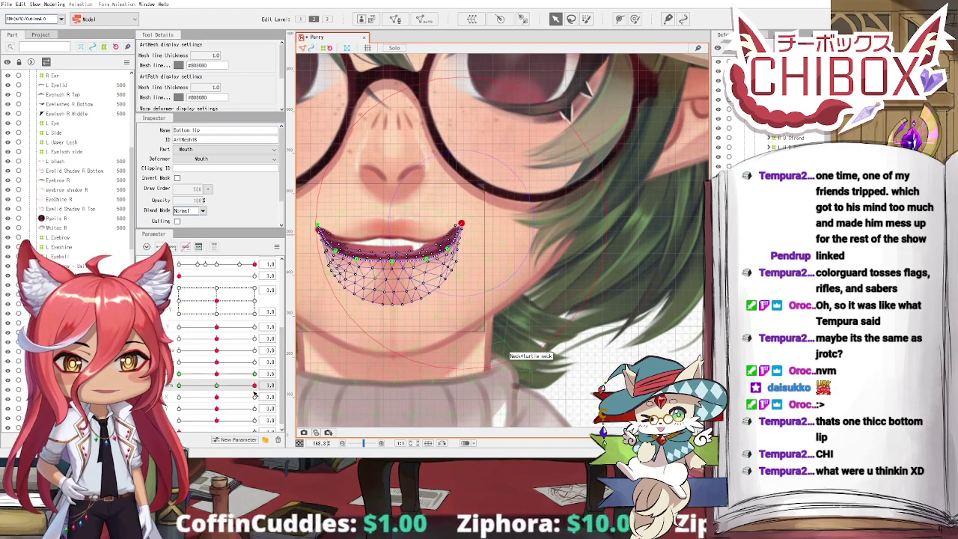
{"action": "left_click", "coordinate": [238, 373]}
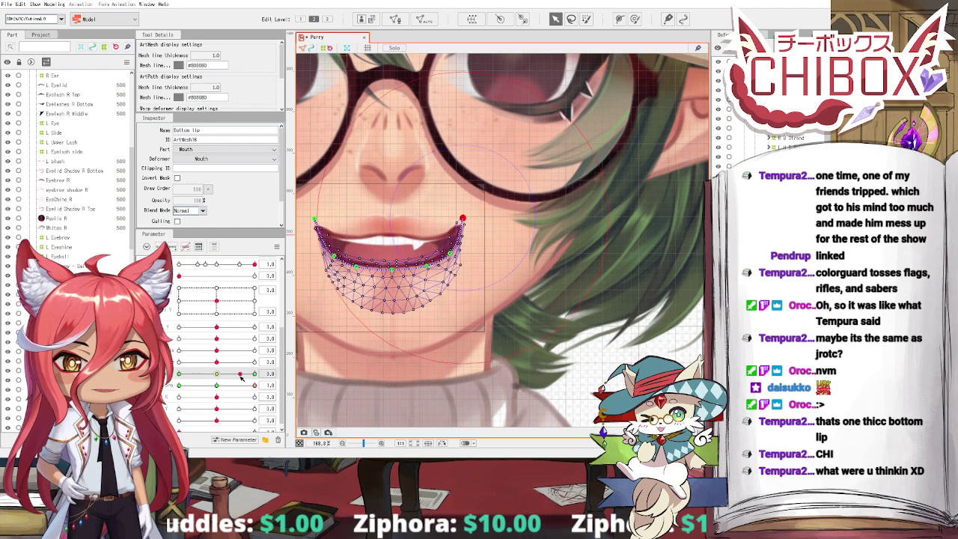
{"action": "left_click", "coordinate": [231, 371]}
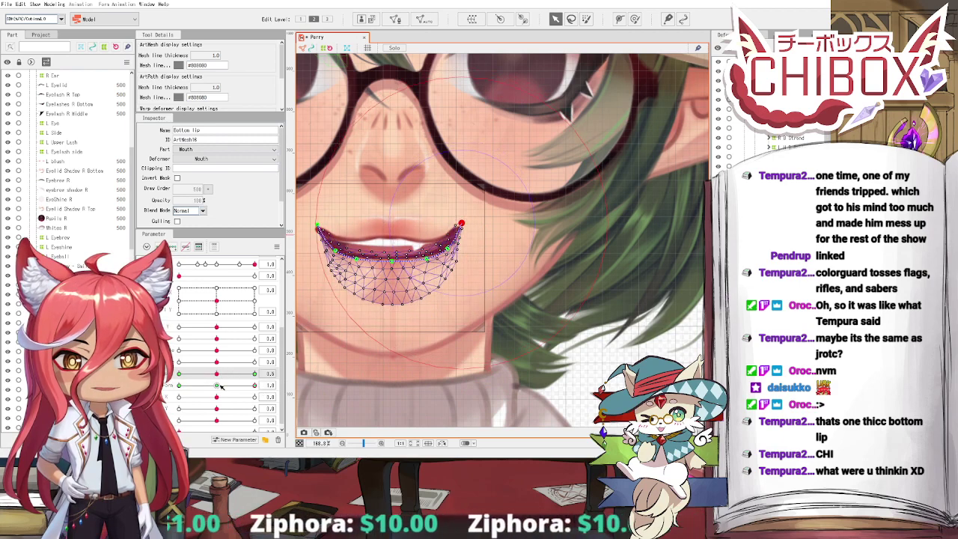
{"action": "mouse_move", "coordinate": [216, 385]}
{"action": "left_mouse_down"}
{"action": "mouse_move", "coordinate": [226, 386]}
{"action": "mouse_move", "coordinate": [216, 385]}
{"action": "left_mouse_up"}
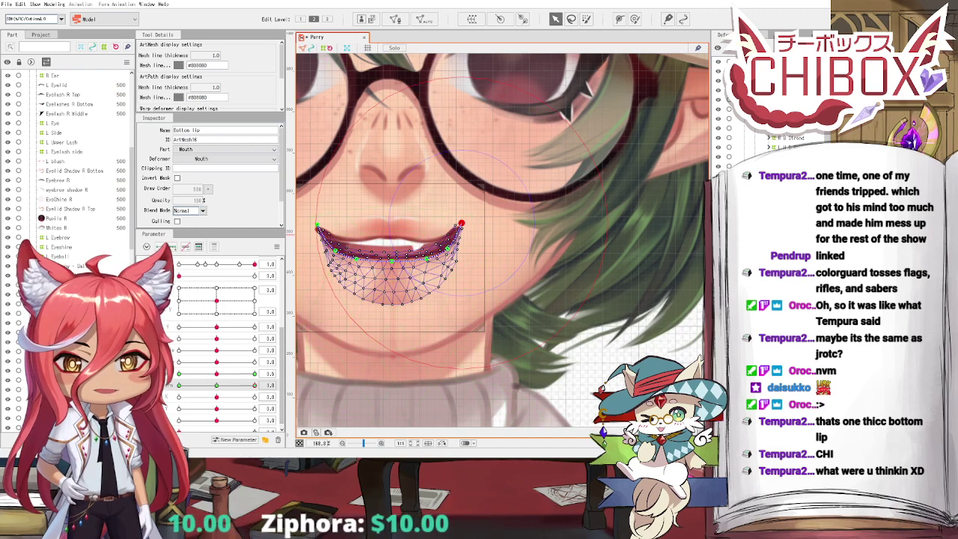
{"action": "left_click", "coordinate": [429, 253], "text": "shift"}
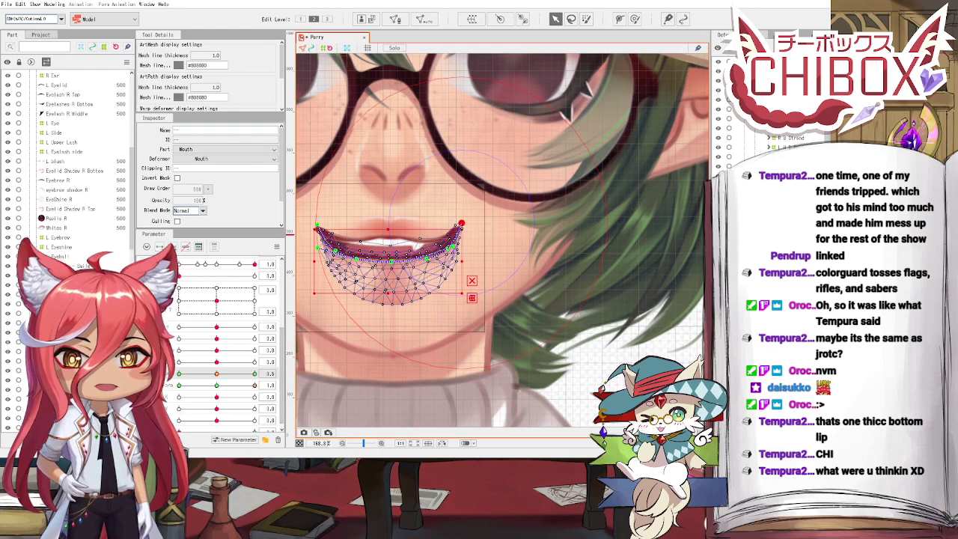
{"action": "left_click", "coordinate": [390, 241]}
{"action": "left_click", "coordinate": [404, 255], "text": "shift"}
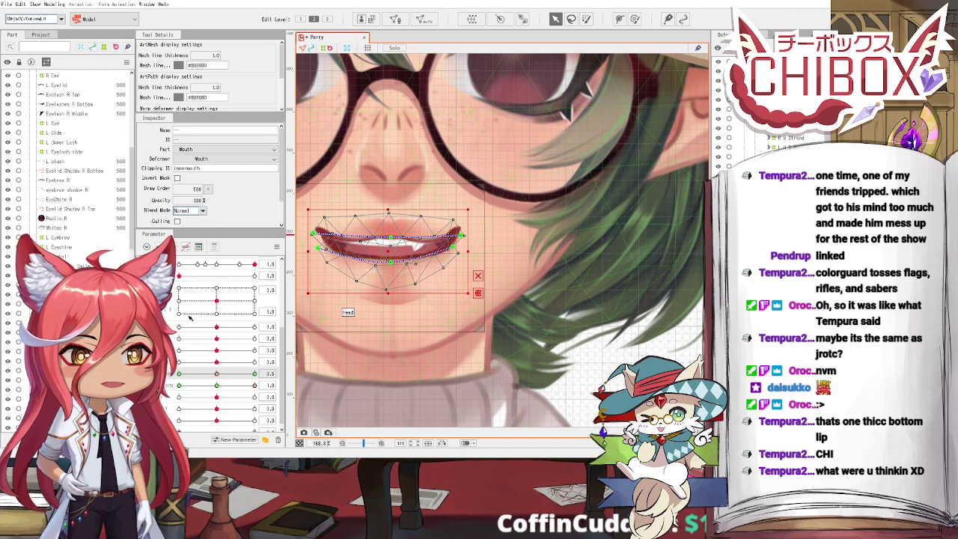
{"action": "left_click", "coordinate": [619, 360]}
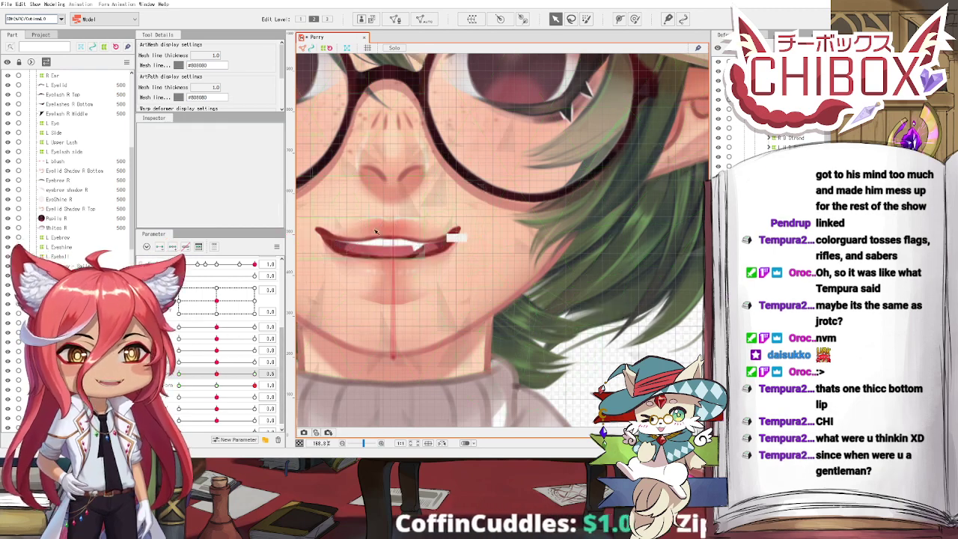
Step: Flatten the Bottom teeth with its deform path at mouth open 0.5 and form 1.0, lowering both ends and adjusting the middle
{"action": "scroll", "coordinate": [367, 236], "scroll_direction": "up", "scroll_amount": 4}
{"action": "left_click_drag", "start_coordinate": [374, 239], "coordinate": [398, 217]}
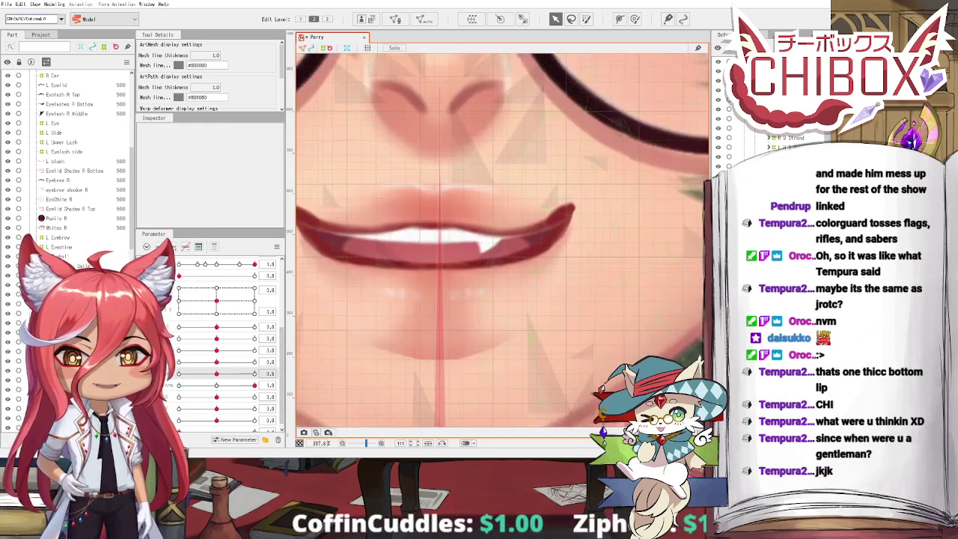
{"action": "left_click", "coordinate": [429, 271]}
{"action": "left_click_drag", "start_coordinate": [429, 271], "coordinate": [429, 255]}
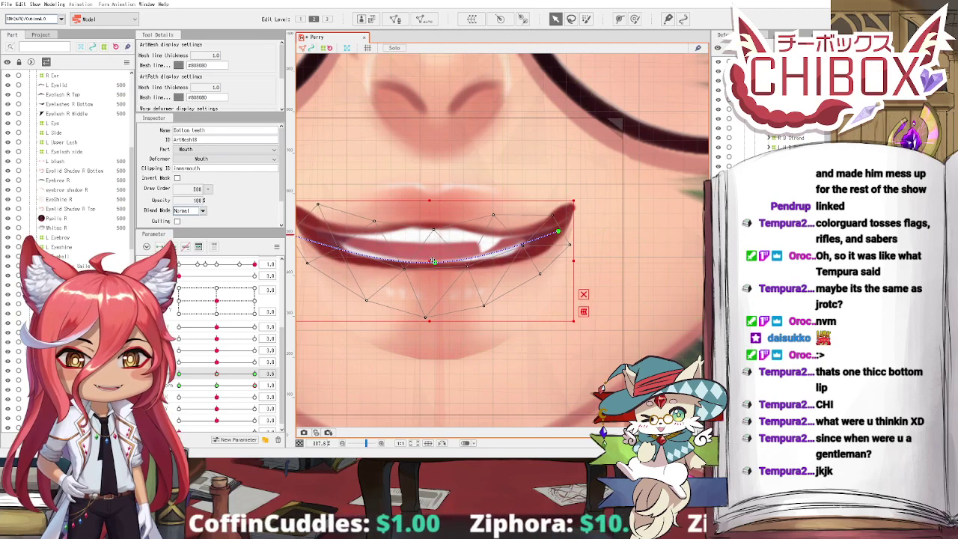
{"action": "left_click_drag", "start_coordinate": [557, 227], "coordinate": [567, 240]}
{"action": "left_click_drag", "start_coordinate": [374, 239], "coordinate": [393, 244]}
{"action": "left_click_drag", "start_coordinate": [310, 238], "coordinate": [305, 253]}
{"action": "scroll", "coordinate": [426, 292], "scroll_direction": "down", "scroll_amount": 2}
{"action": "left_click_drag", "start_coordinate": [426, 292], "coordinate": [415, 306]}
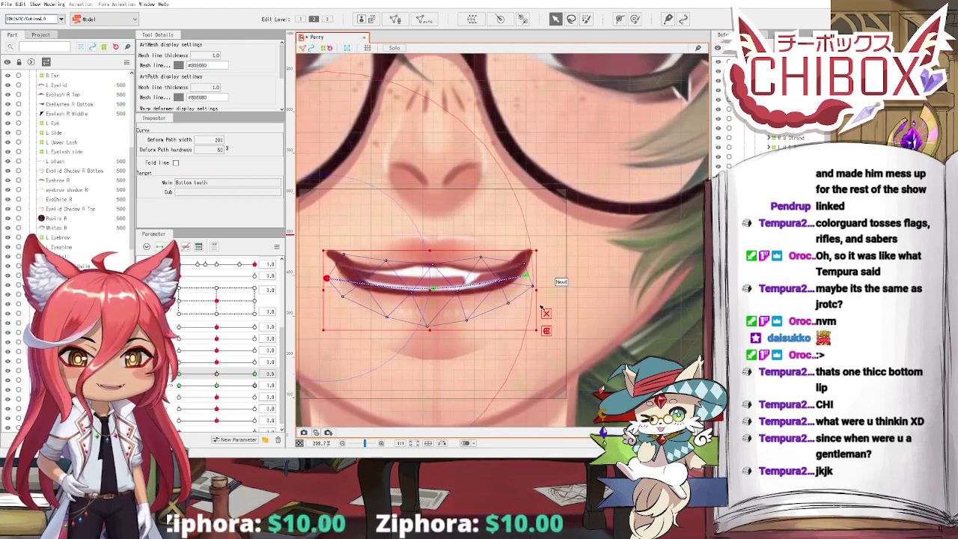
{"action": "left_click", "coordinate": [433, 286]}
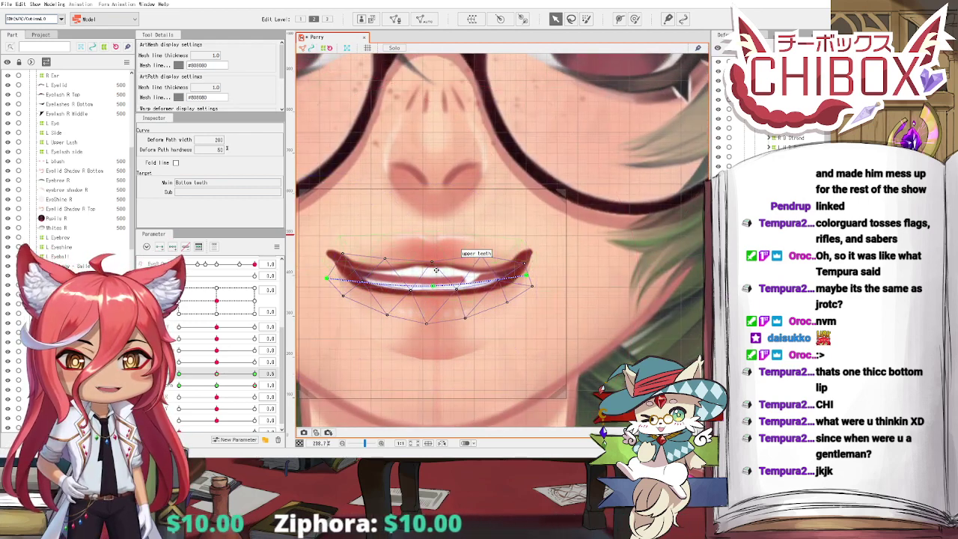
Step: Check the upper teeth across the mouth opening and adjust the ends of the Bottom teeth's deform path at mouth open 1.0, form 1.0
{"action": "left_click", "coordinate": [437, 270]}
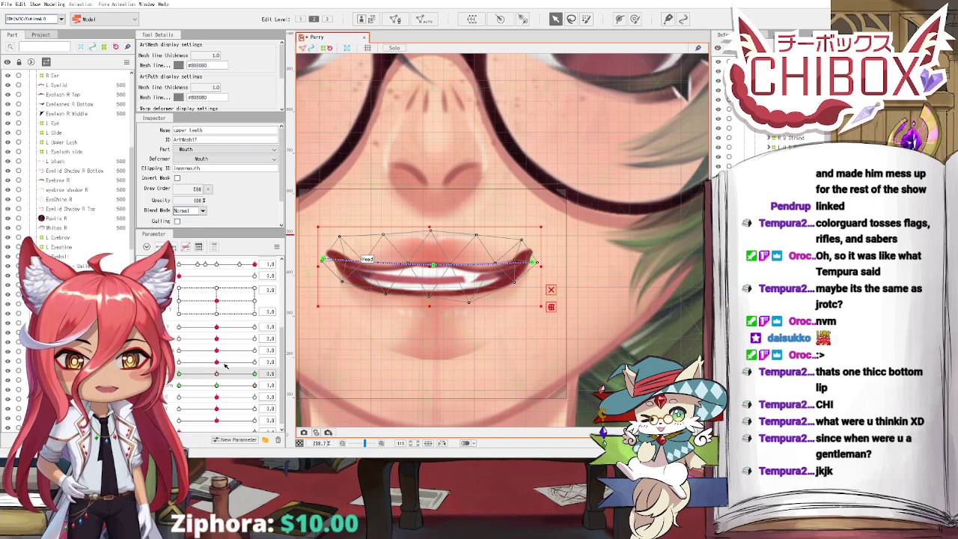
{"action": "left_click_drag", "start_coordinate": [187, 377], "coordinate": [249, 387]}
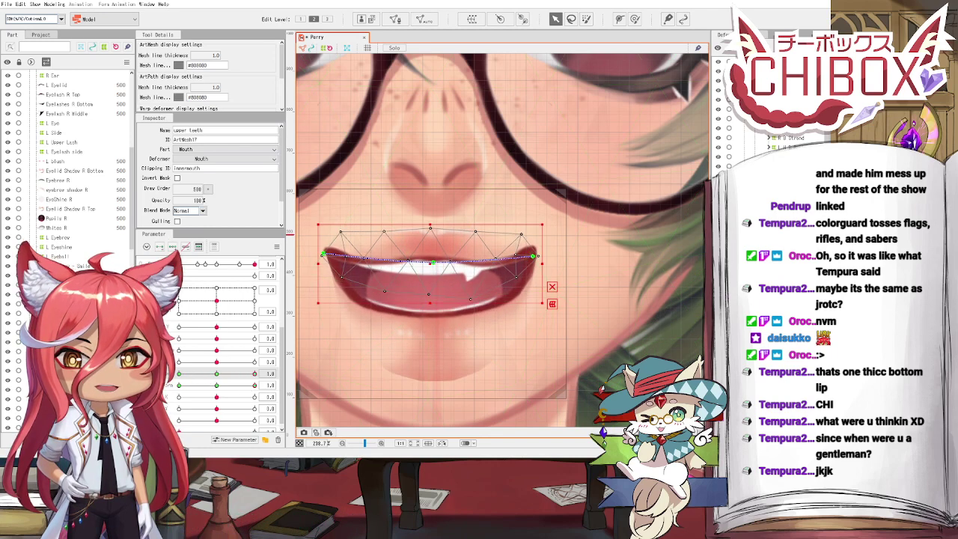
{"action": "left_click", "coordinate": [436, 308]}
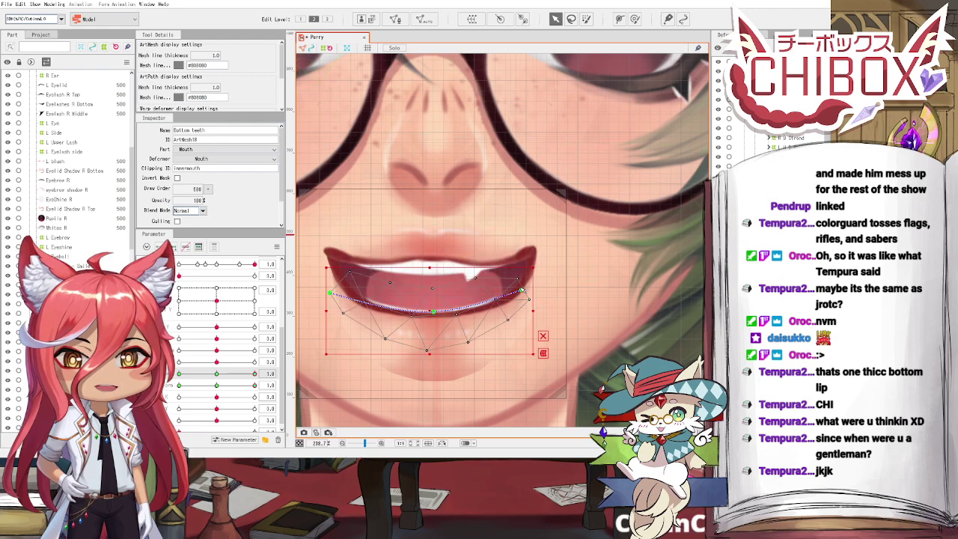
{"action": "left_click", "coordinate": [330, 291]}
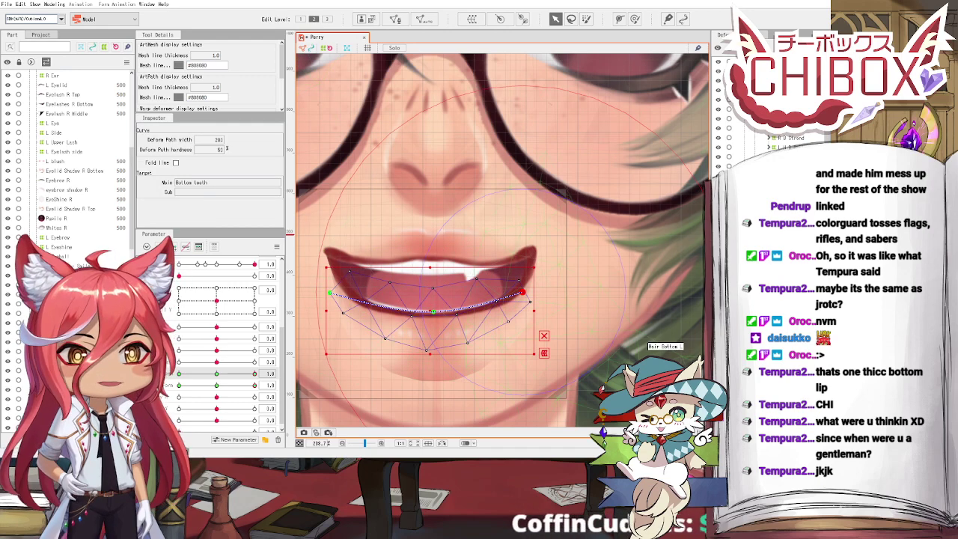
Step: Examine the Bottom teeth at neutral form with the mouth fully open, and at form -1.0 with mouth open 0.5
{"action": "mouse_move", "coordinate": [242, 378]}
{"action": "left_mouse_down"}
{"action": "mouse_move", "coordinate": [216, 386]}
{"action": "mouse_move", "coordinate": [255, 373]}
{"action": "mouse_move", "coordinate": [217, 373]}
{"action": "mouse_move", "coordinate": [255, 373]}
{"action": "left_mouse_up"}
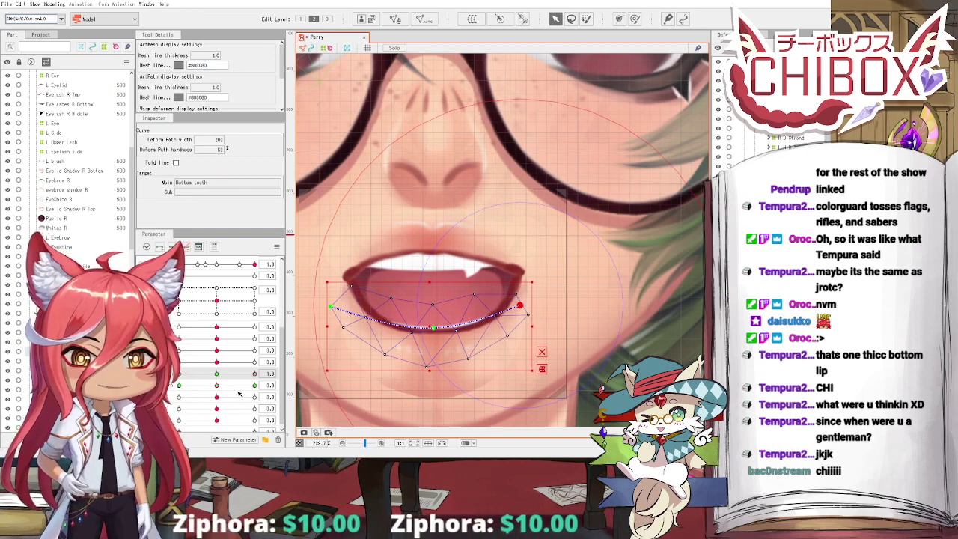
{"action": "left_click_drag", "start_coordinate": [189, 385], "coordinate": [242, 373]}
{"action": "left_click_drag", "start_coordinate": [222, 390], "coordinate": [209, 388]}
{"action": "left_click", "coordinate": [217, 373]}
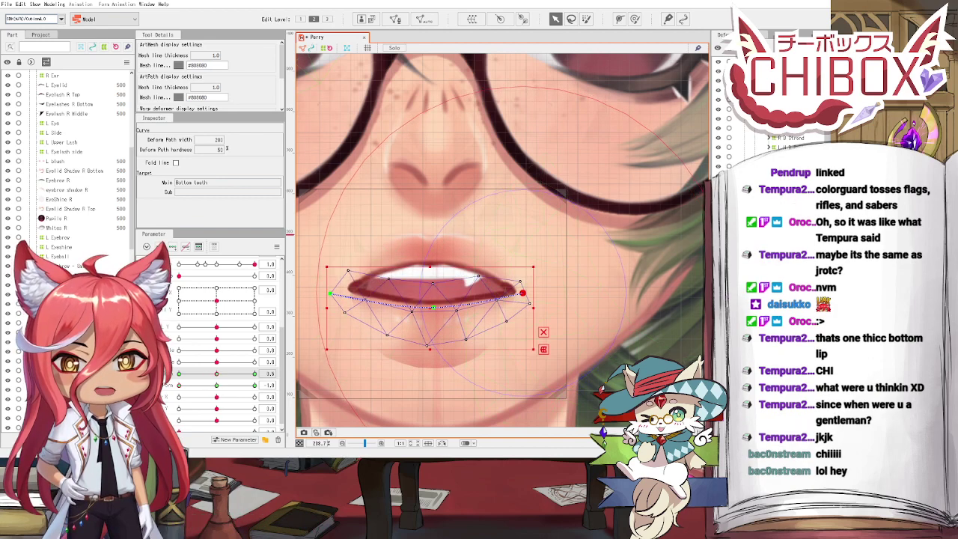
Step: Lower the Tongue mesh toward the bottom lip at mouth open 1.0 and neutral mouth form
{"action": "left_click", "coordinate": [385, 352]}
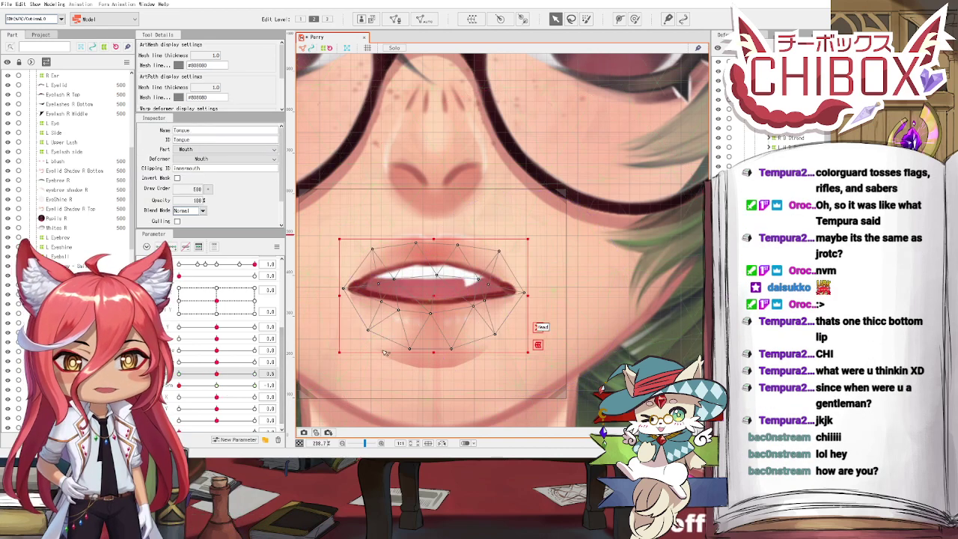
{"action": "left_click", "coordinate": [217, 385]}
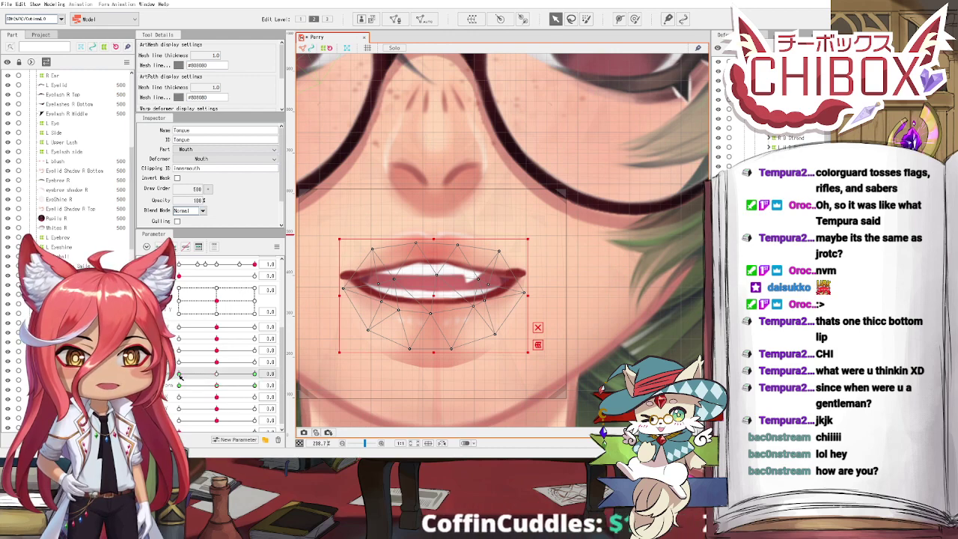
{"action": "left_click_drag", "start_coordinate": [179, 375], "coordinate": [279, 388]}
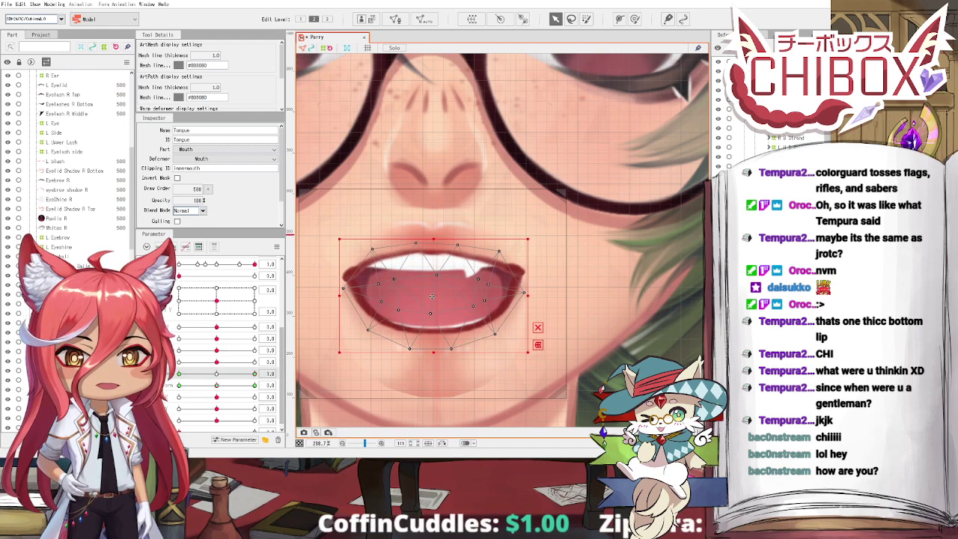
{"action": "left_click_drag", "start_coordinate": [432, 296], "coordinate": [433, 326]}
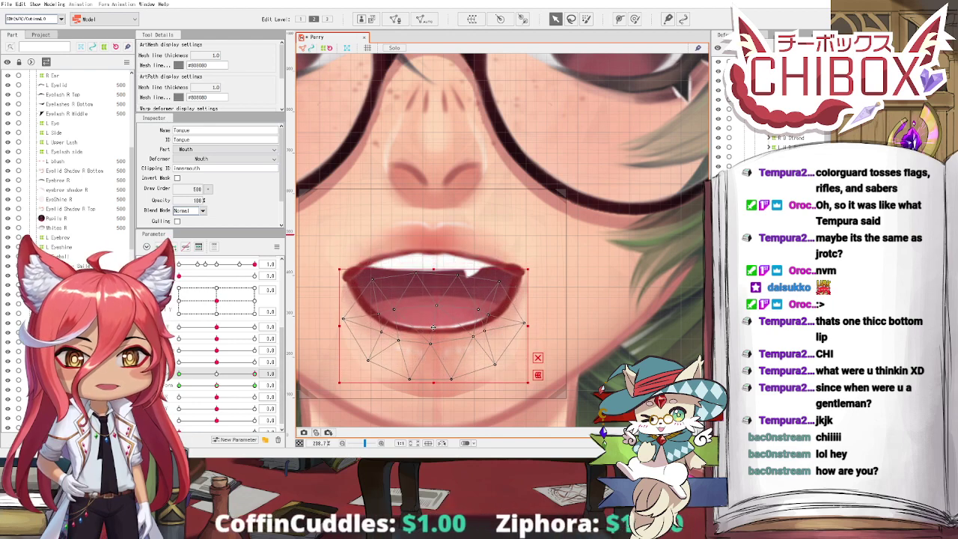
Step: Lower the Tongue at mouth forms -1.0 and 1.0 with the mouth fully open, refining its height against the other forms
{"action": "left_click_drag", "start_coordinate": [216, 385], "coordinate": [177, 385]}
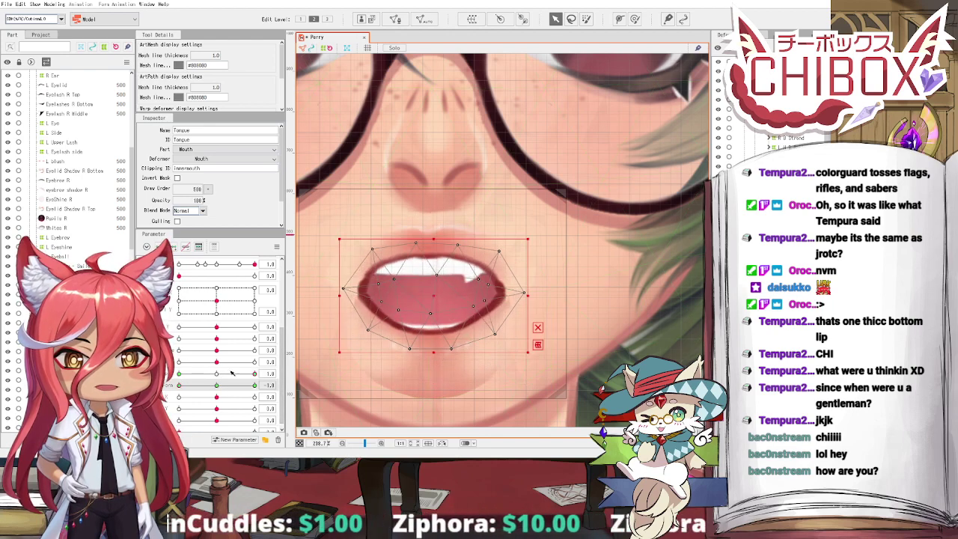
{"action": "left_click_drag", "start_coordinate": [430, 291], "coordinate": [431, 334]}
{"action": "left_click_drag", "start_coordinate": [180, 385], "coordinate": [256, 392]}
{"action": "left_click_drag", "start_coordinate": [429, 297], "coordinate": [429, 313]}
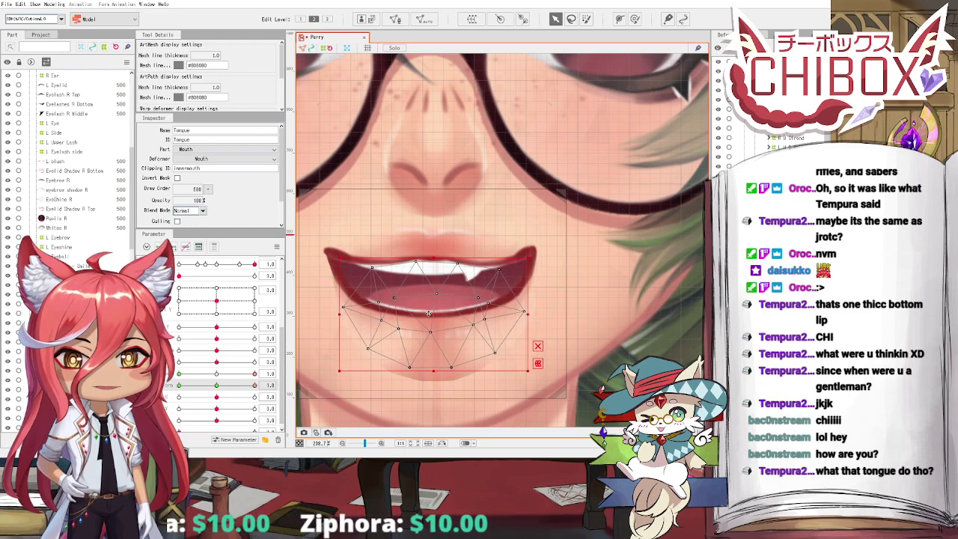
{"action": "left_click_drag", "start_coordinate": [247, 393], "coordinate": [169, 385]}
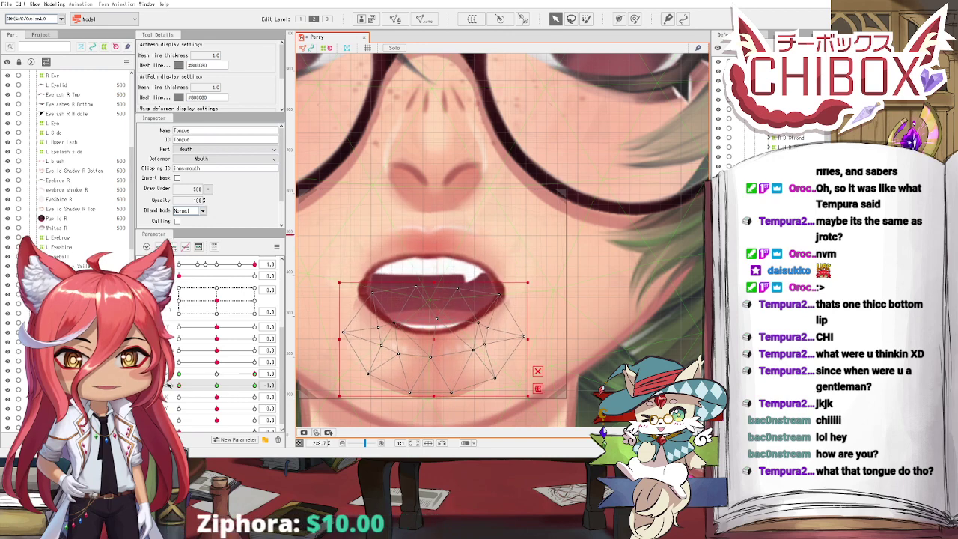
{"action": "left_click_drag", "start_coordinate": [431, 338], "coordinate": [431, 328]}
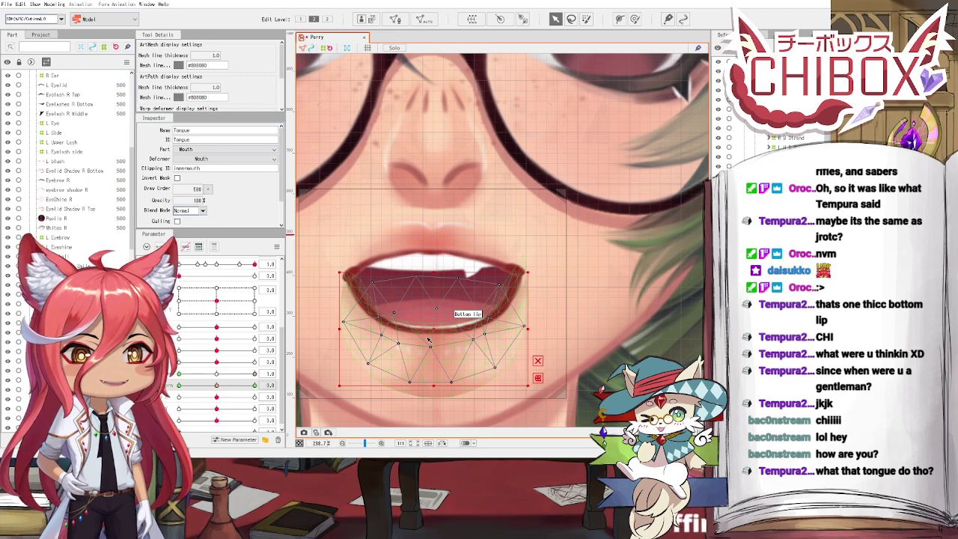
Step: Deselect the Tongue and save the model
{"action": "scroll", "coordinate": [429, 340], "scroll_direction": "down", "scroll_amount": 6}
{"action": "left_click_drag", "start_coordinate": [583, 370], "coordinate": [471, 303]}
{"action": "left_click", "coordinate": [508, 314]}
{"action": "key", "text": "ctrl+s"}
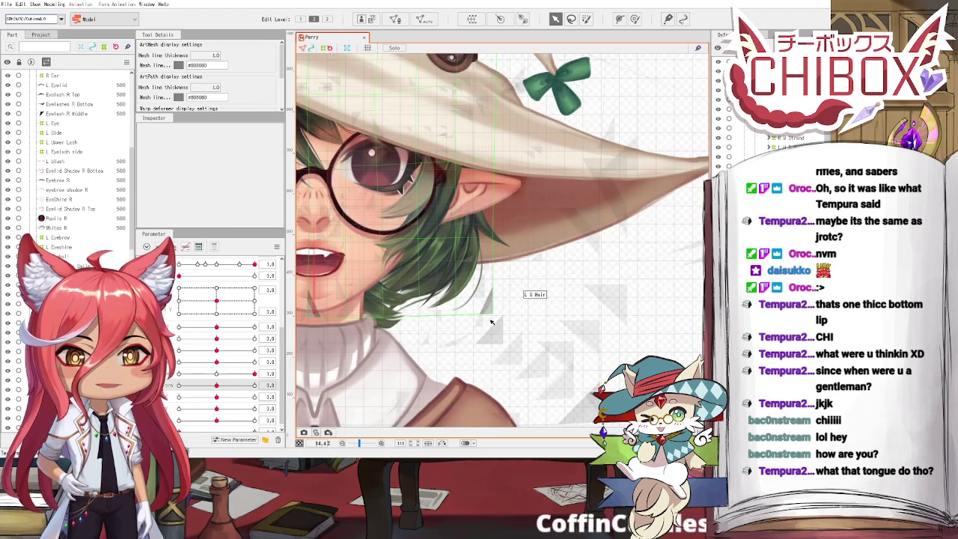
Step: Combine the mouth open and form parameters temporarily to preview the mouth shapes on the whole face, ending at mouth open 0.5
{"action": "scroll", "coordinate": [491, 322], "scroll_direction": "down", "scroll_amount": 3}
{"action": "left_click", "coordinate": [54, 4]}
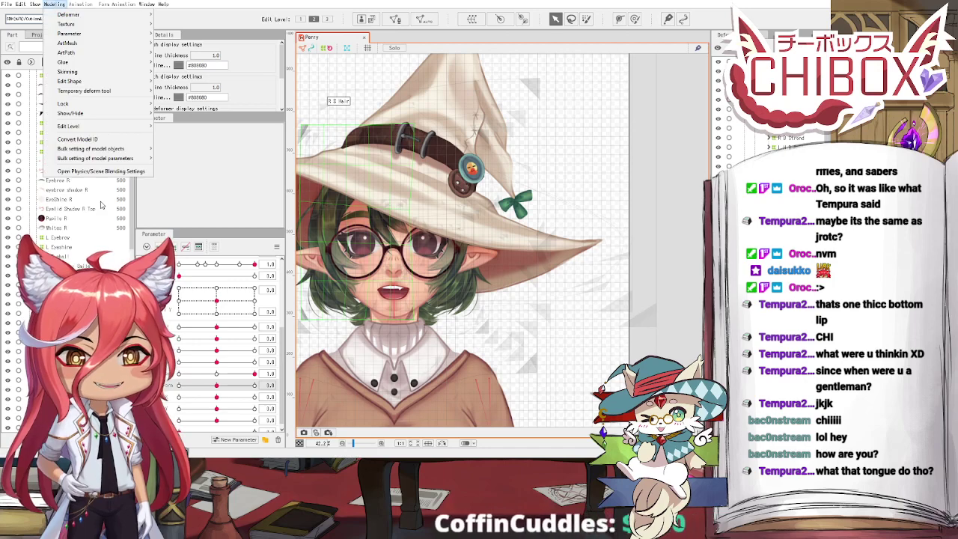
{"action": "left_click", "coordinate": [142, 380]}
{"action": "left_click", "coordinate": [143, 380]}
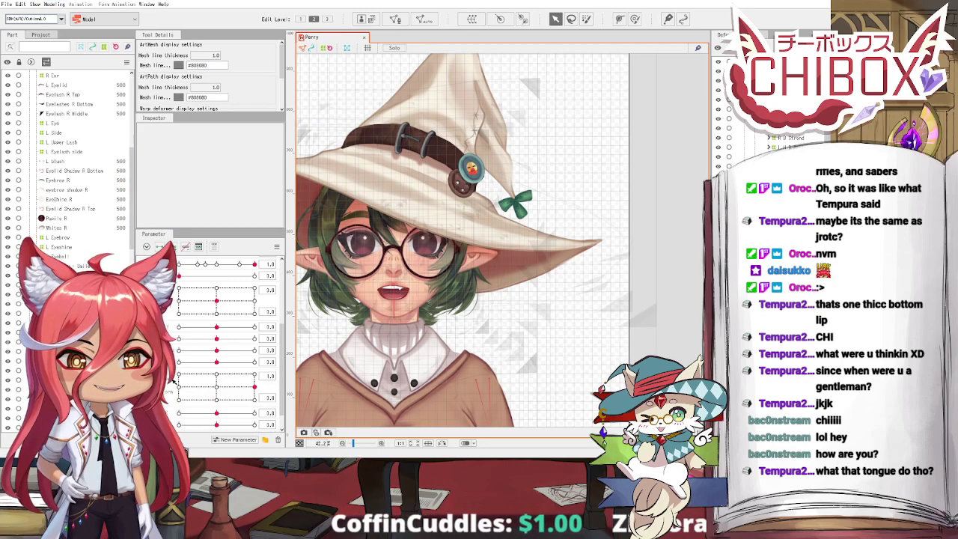
{"action": "mouse_move", "coordinate": [255, 387]}
{"action": "left_mouse_down"}
{"action": "mouse_move", "coordinate": [185, 386]}
{"action": "mouse_move", "coordinate": [228, 367]}
{"action": "mouse_move", "coordinate": [191, 376]}
{"action": "mouse_move", "coordinate": [206, 383]}
{"action": "mouse_move", "coordinate": [225, 374]}
{"action": "mouse_move", "coordinate": [196, 392]}
{"action": "mouse_move", "coordinate": [254, 374]}
{"action": "mouse_move", "coordinate": [275, 405]}
{"action": "mouse_move", "coordinate": [244, 408]}
{"action": "mouse_move", "coordinate": [220, 367]}
{"action": "mouse_move", "coordinate": [254, 397]}
{"action": "left_mouse_up"}
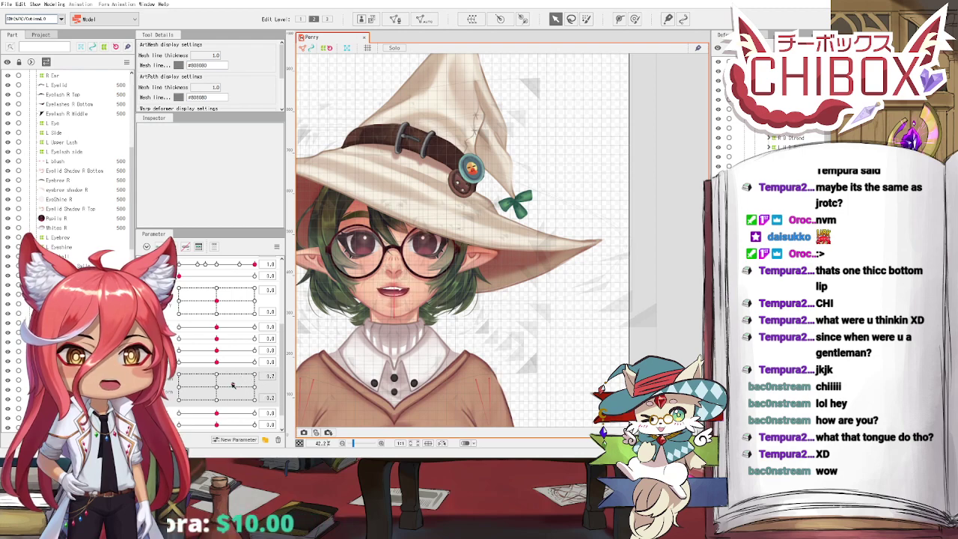
{"action": "left_click_drag", "start_coordinate": [220, 376], "coordinate": [217, 380]}
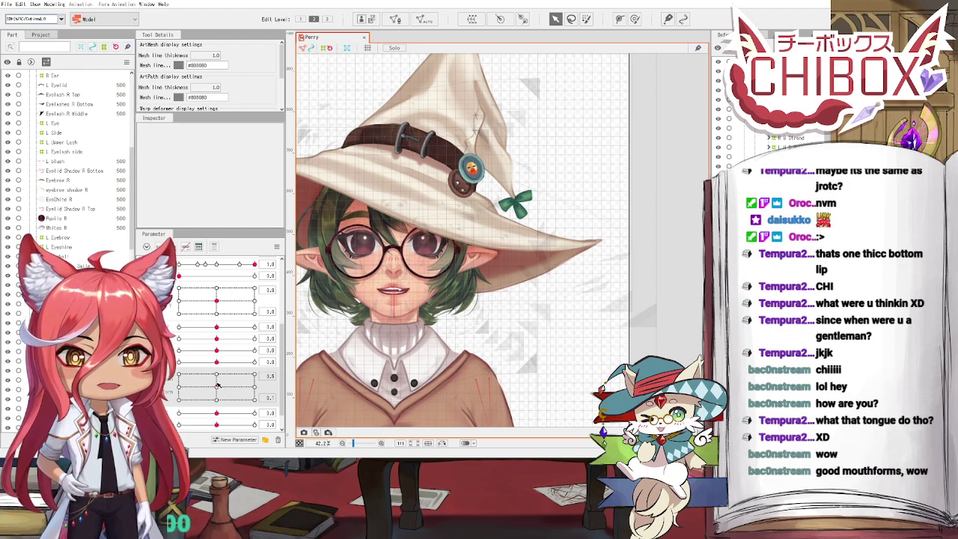
{"action": "left_click", "coordinate": [142, 384]}
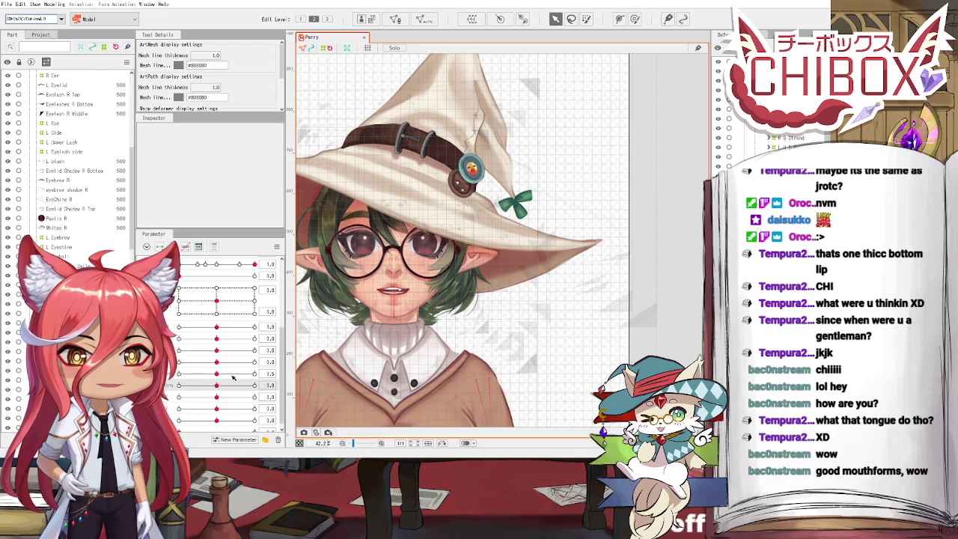
{"action": "scroll", "coordinate": [312, 257], "scroll_direction": "up", "scroll_amount": 6}
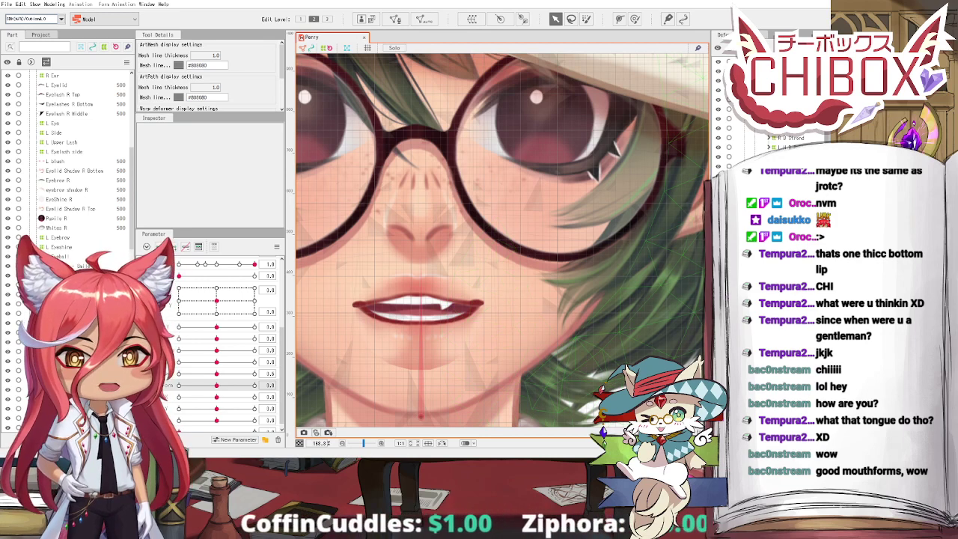
{"action": "scroll", "coordinate": [462, 239], "scroll_direction": "down", "scroll_amount": 5}
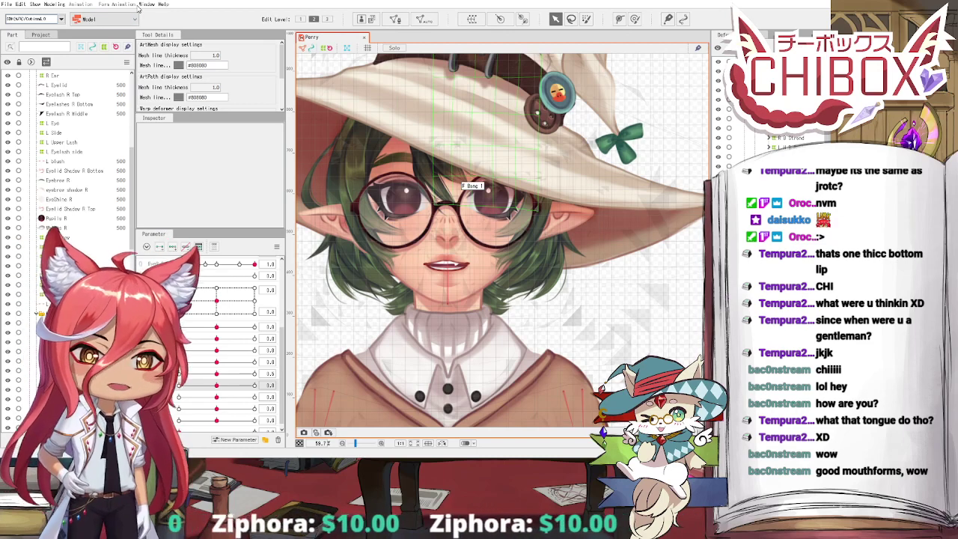
Step: Combine the mouth open and form parameters again and set the mouth to closed at neutral form
{"action": "scroll", "coordinate": [464, 182], "scroll_direction": "down", "scroll_amount": 3}
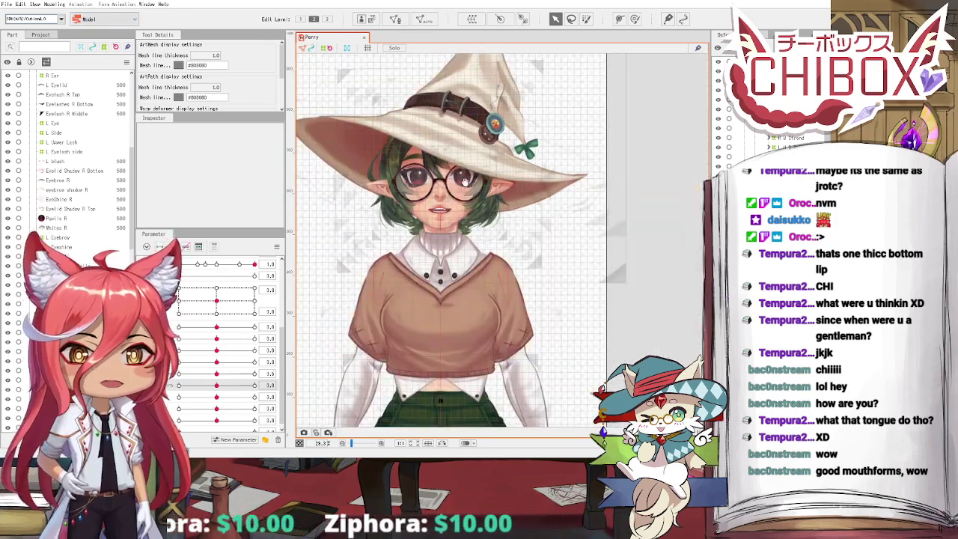
{"action": "scroll", "coordinate": [464, 181], "scroll_direction": "up", "scroll_amount": 3}
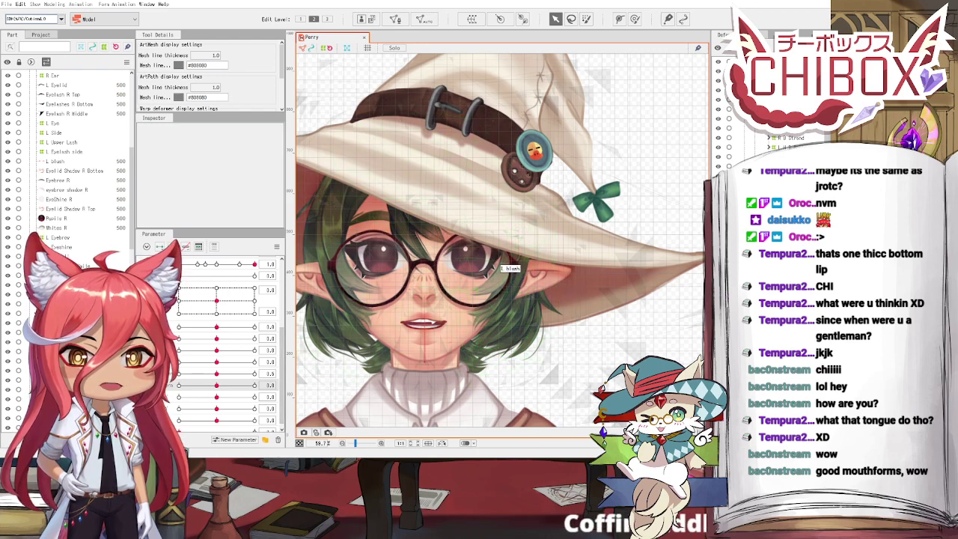
{"action": "left_click", "coordinate": [142, 381]}
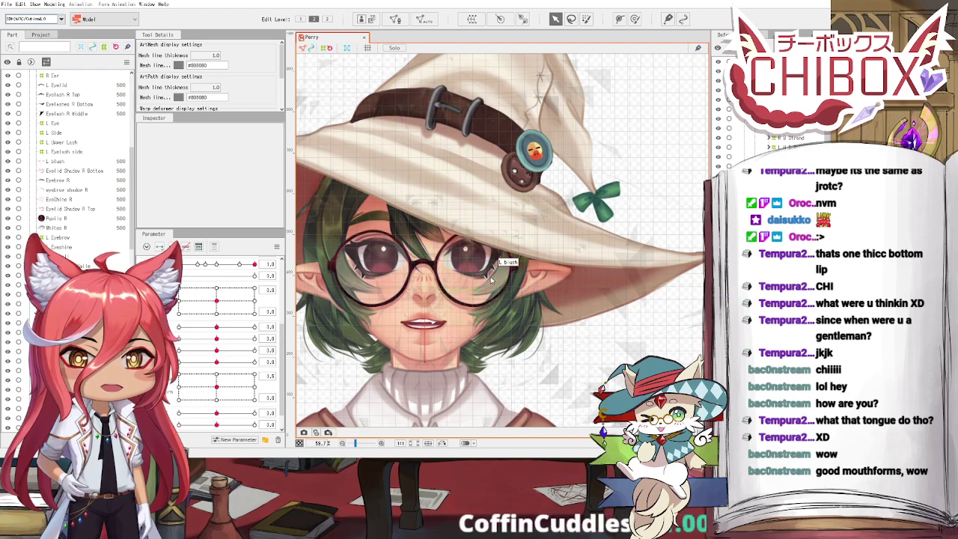
{"action": "left_click_drag", "start_coordinate": [216, 387], "coordinate": [179, 387]}
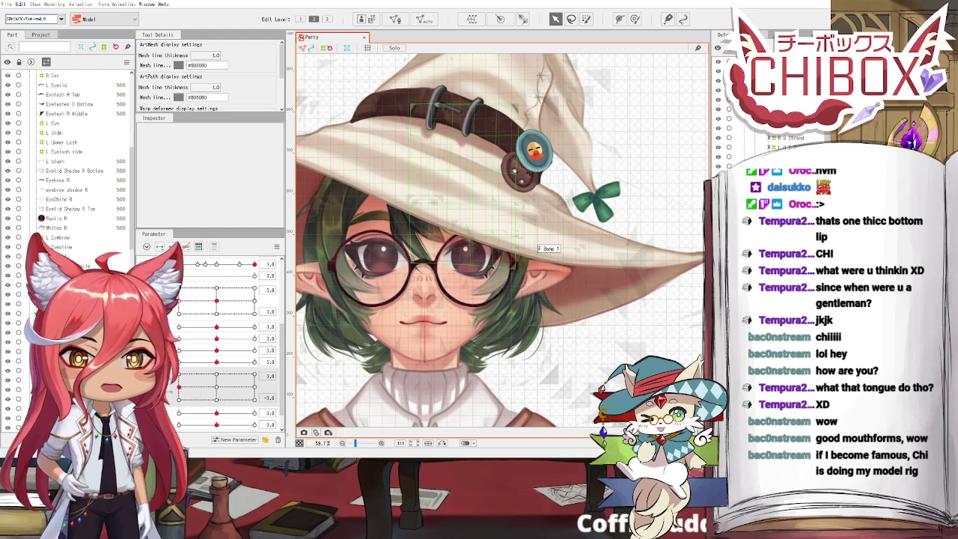
Step: Close the Perry witch model and open the UkeSugar Bust up L2D model
{"action": "left_click", "coordinate": [632, 173]}
{"action": "left_click", "coordinate": [361, 39]}
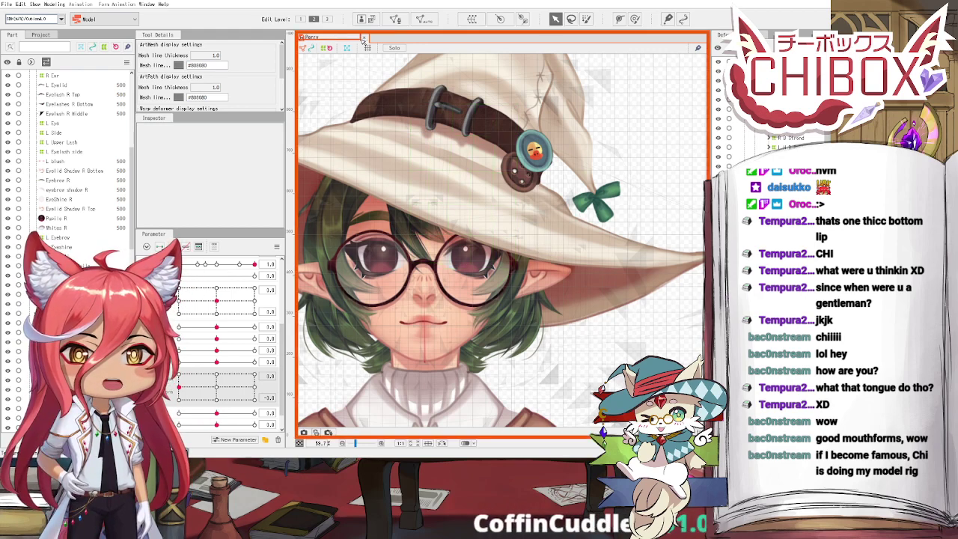
{"action": "left_click", "coordinate": [6, 6]}
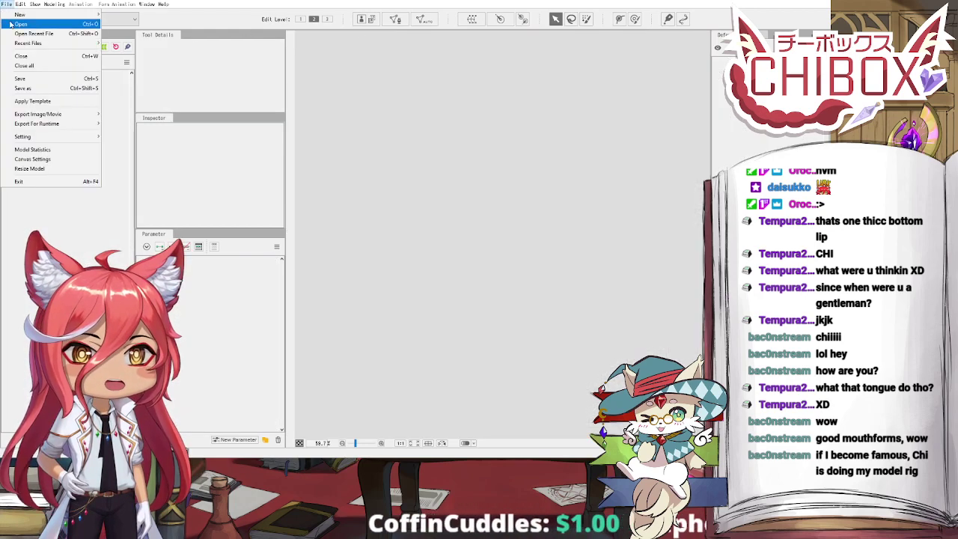
{"action": "left_click", "coordinate": [12, 26]}
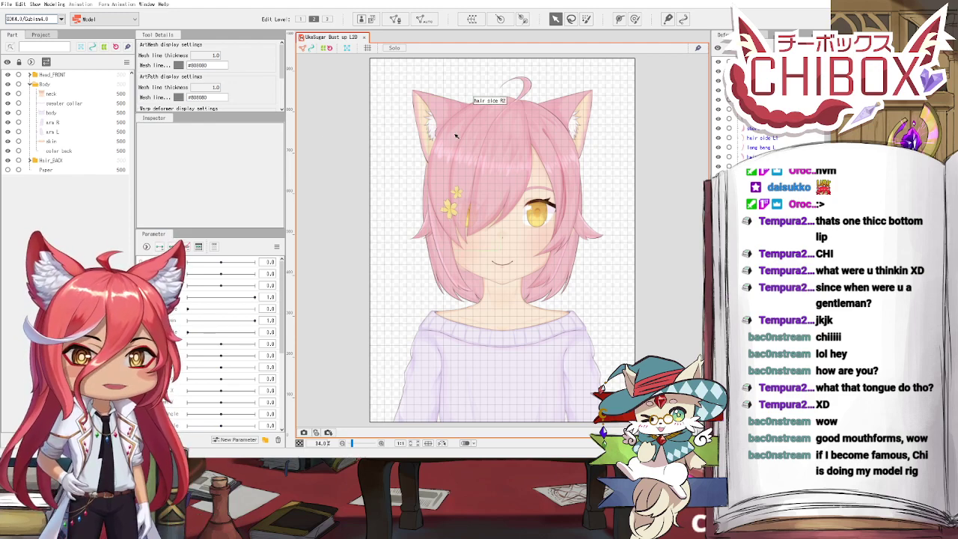
Step: Examine the artwork of the newly opened model, including the covered eye behind the bangs and the whole bust
{"action": "scroll", "coordinate": [456, 136], "scroll_direction": "up", "scroll_amount": 3}
{"action": "scroll", "coordinate": [490, 153], "scroll_direction": "down", "scroll_amount": 3}
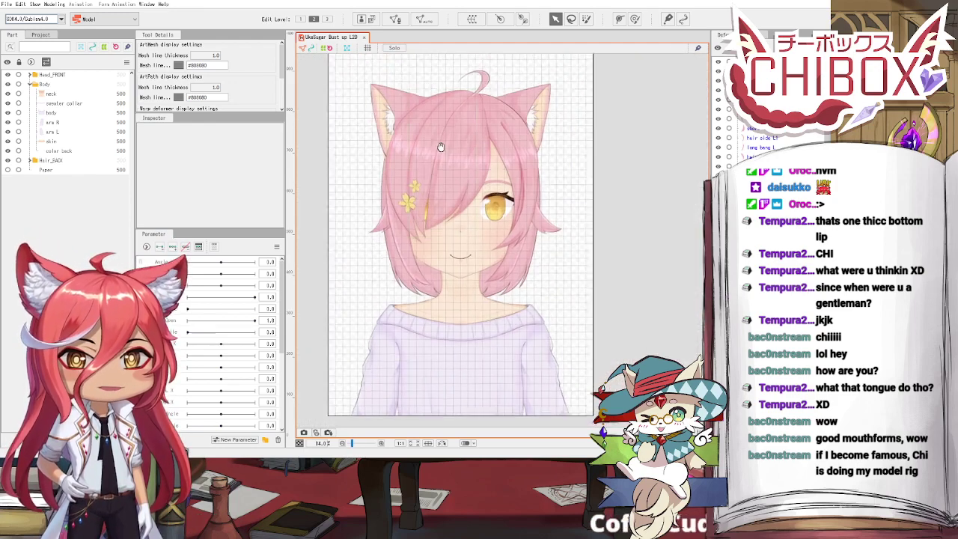
{"action": "scroll", "coordinate": [421, 236], "scroll_direction": "up", "scroll_amount": 8}
{"action": "left_click_drag", "start_coordinate": [422, 235], "coordinate": [515, 204]}
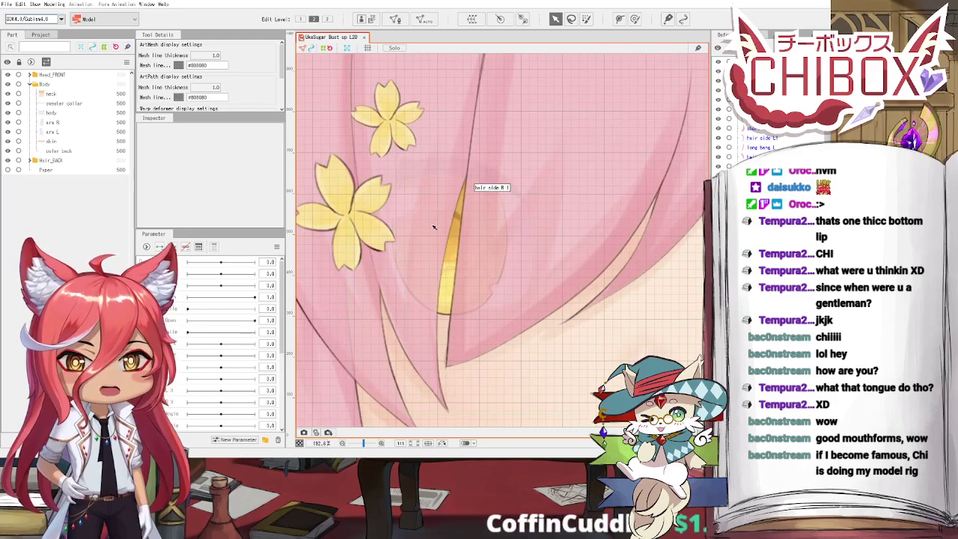
{"action": "scroll", "coordinate": [433, 227], "scroll_direction": "down", "scroll_amount": 8}
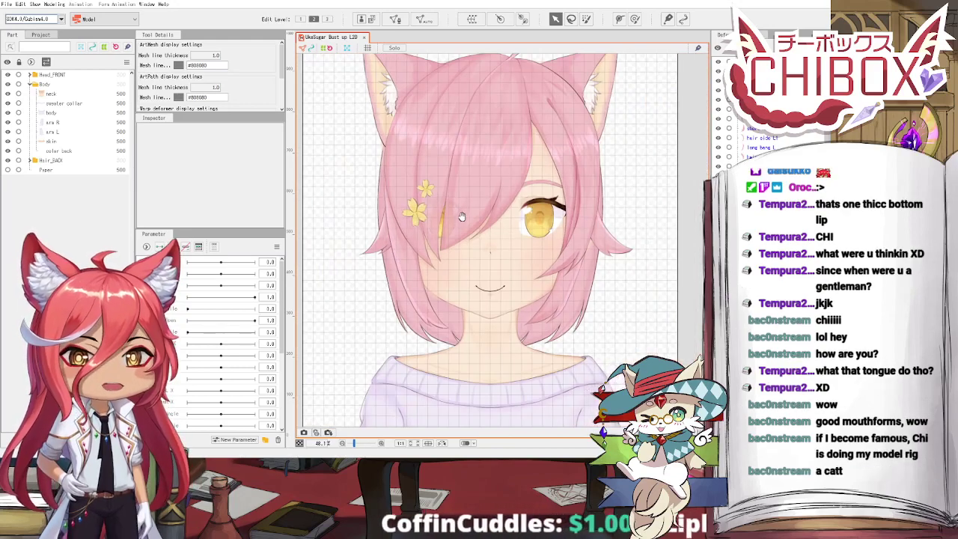
{"action": "scroll", "coordinate": [462, 216], "scroll_direction": "down", "scroll_amount": 4}
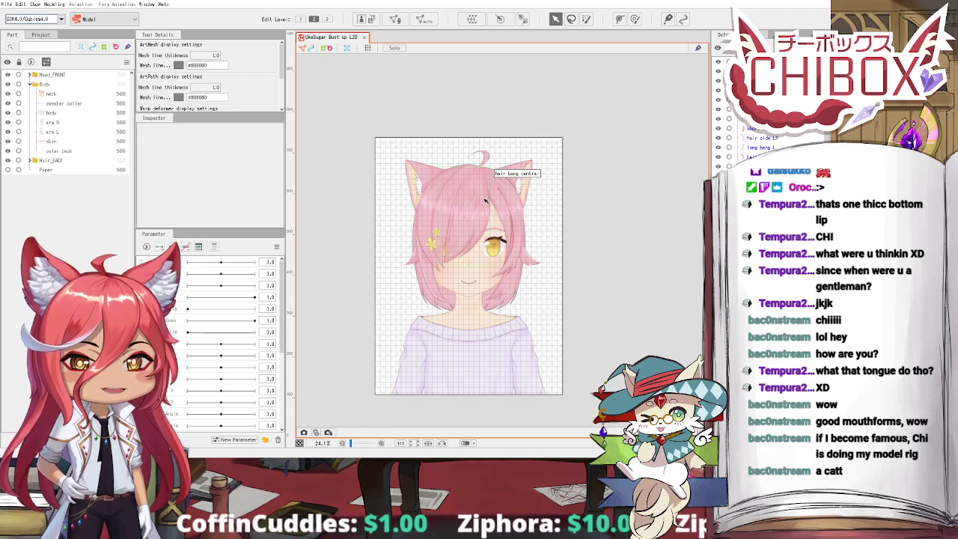
{"action": "scroll", "coordinate": [485, 200], "scroll_direction": "up", "scroll_amount": 3}
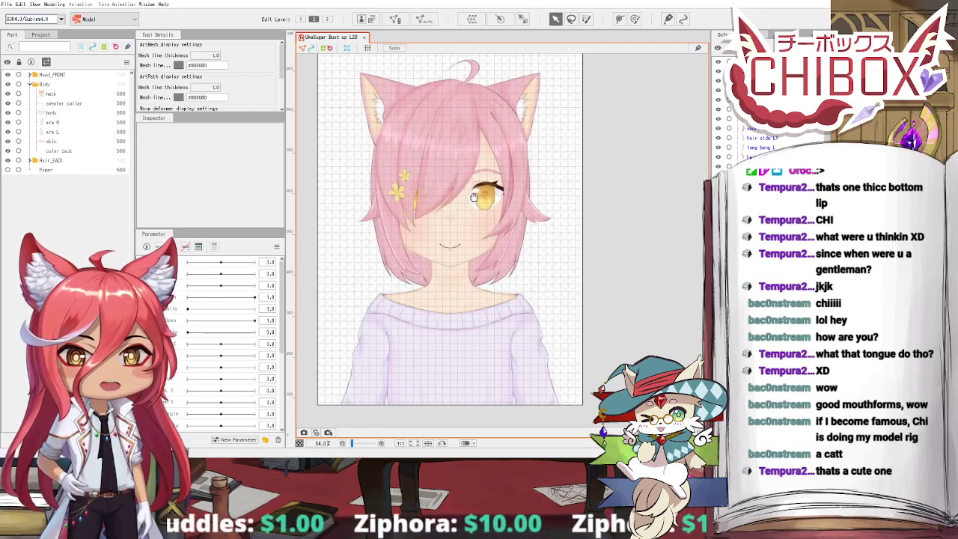
{"action": "scroll", "coordinate": [473, 197], "scroll_direction": "down", "scroll_amount": 2}
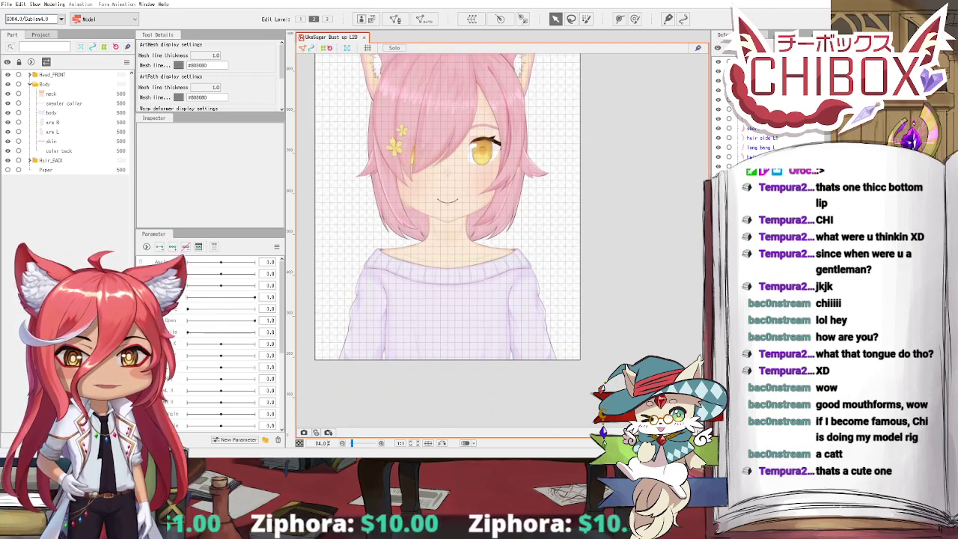
Step: Select every ArtMesh of the model, generate their meshes automatically, and deselect everything
{"action": "key", "text": "ctrl+a"}
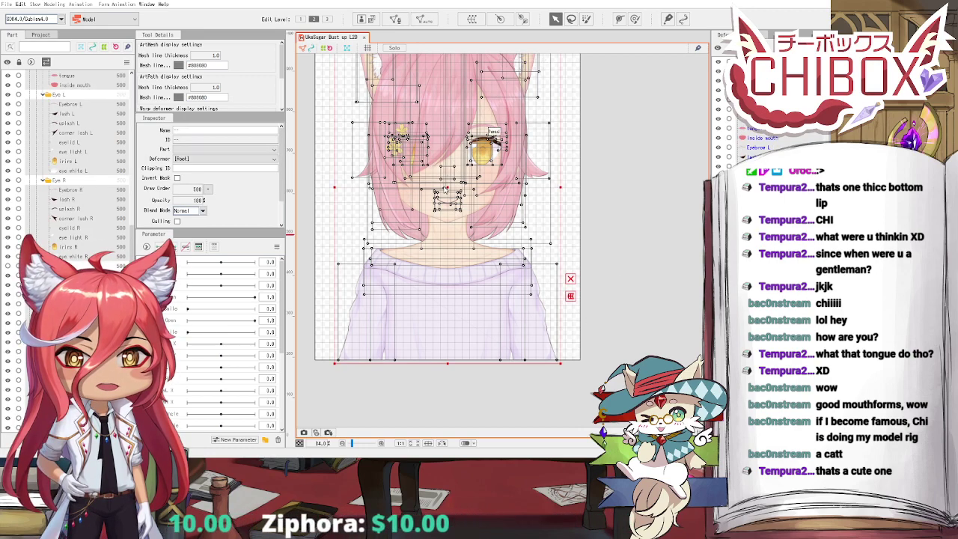
{"action": "key", "text": "ctrl+a"}
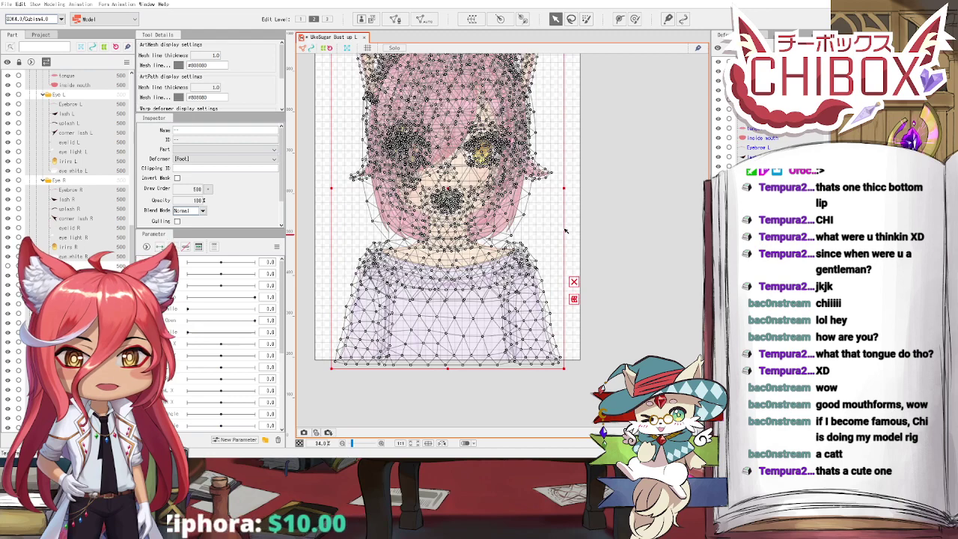
{"action": "left_click", "coordinate": [565, 230]}
{"action": "scroll", "coordinate": [500, 192], "scroll_direction": "down", "scroll_amount": 2}
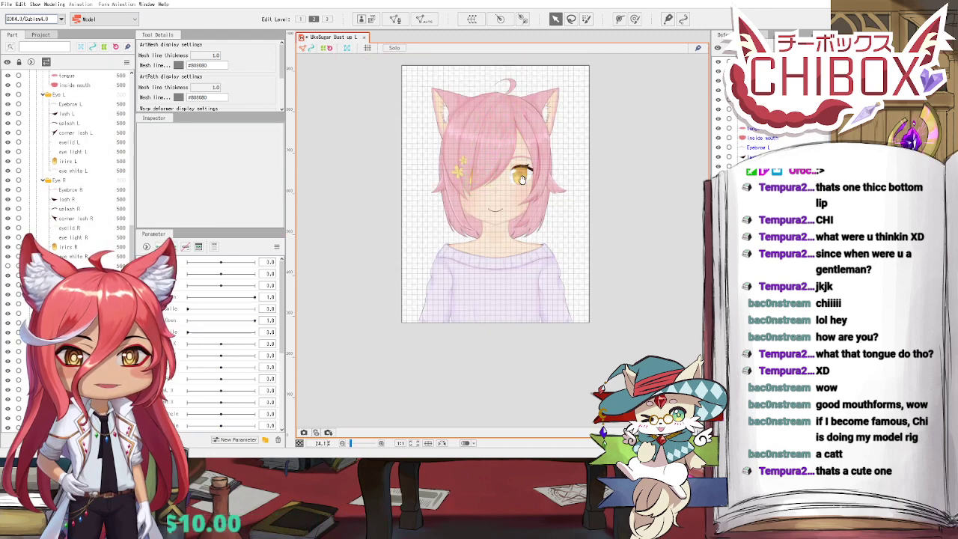
Step: Add a deform path along Eyebrow L with a point at each end and one at the middle of the arch
{"action": "left_click_drag", "start_coordinate": [482, 111], "coordinate": [473, 178]}
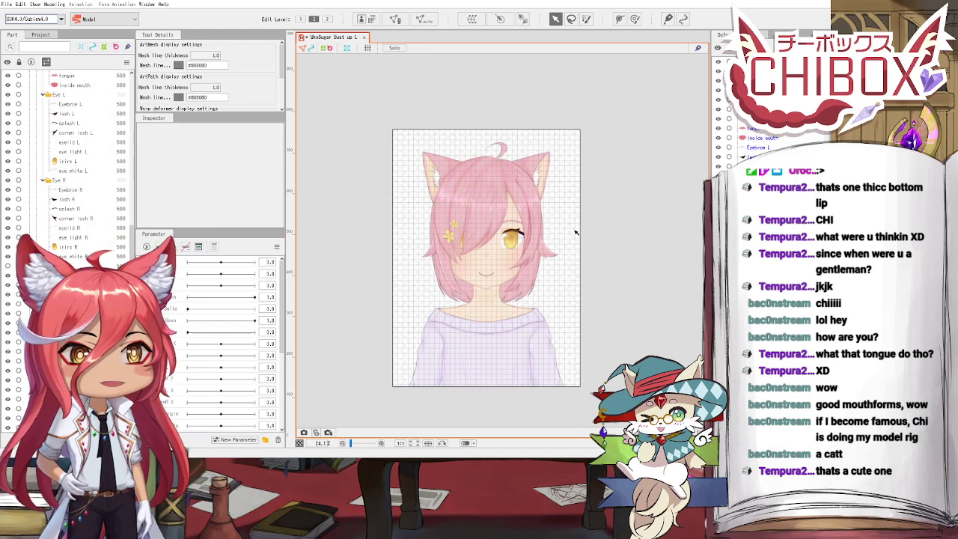
{"action": "scroll", "coordinate": [576, 233], "scroll_direction": "up", "scroll_amount": 8}
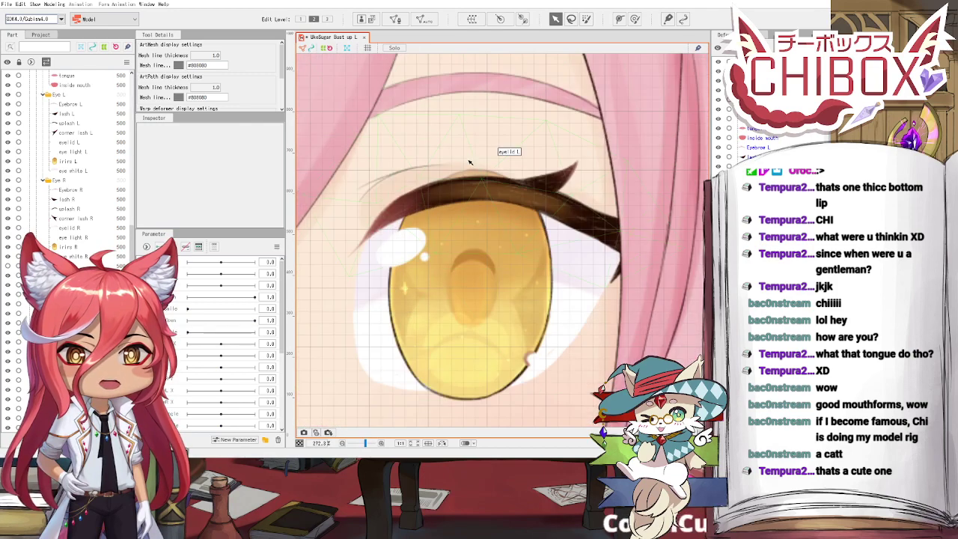
{"action": "left_click_drag", "start_coordinate": [448, 115], "coordinate": [447, 124]}
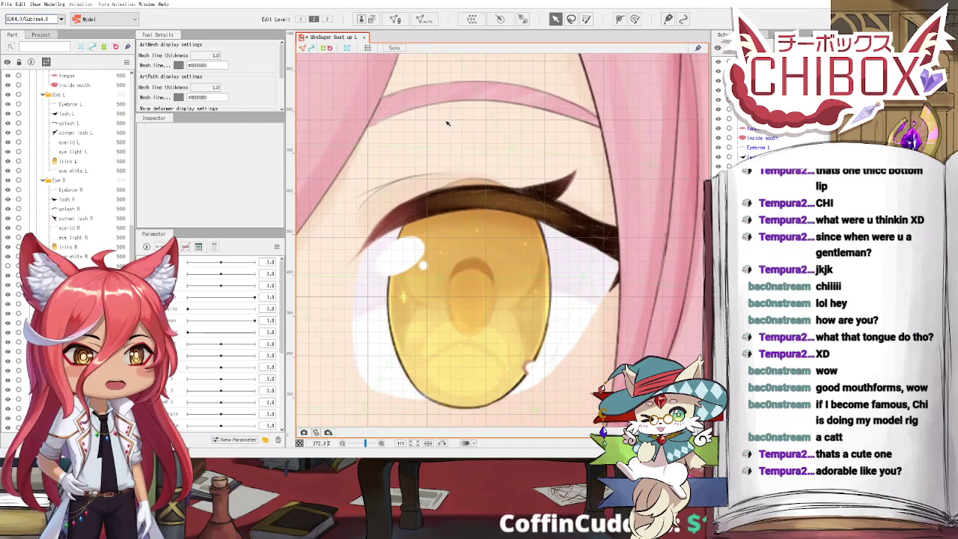
{"action": "left_click", "coordinate": [450, 96]}
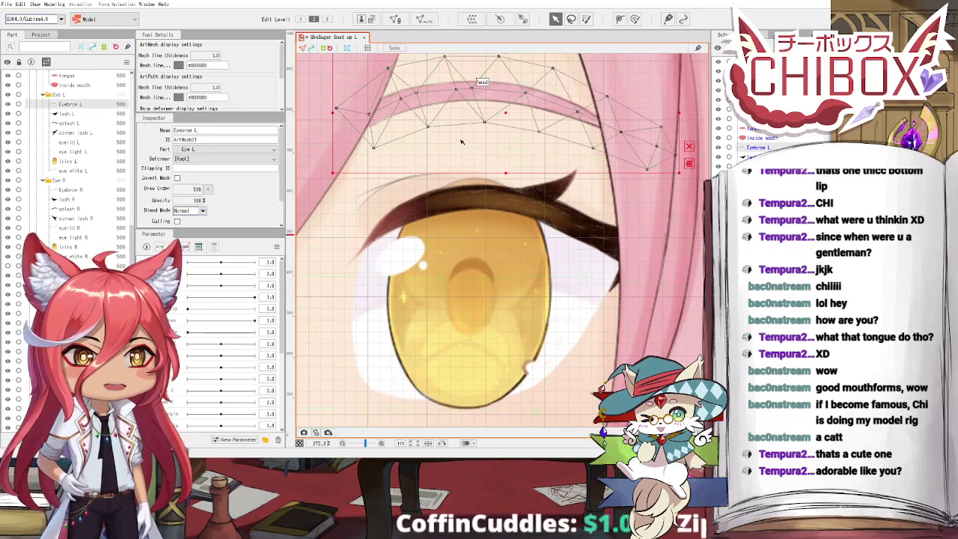
{"action": "scroll", "coordinate": [462, 142], "scroll_direction": "down", "scroll_amount": 2}
{"action": "left_click", "coordinate": [620, 18]}
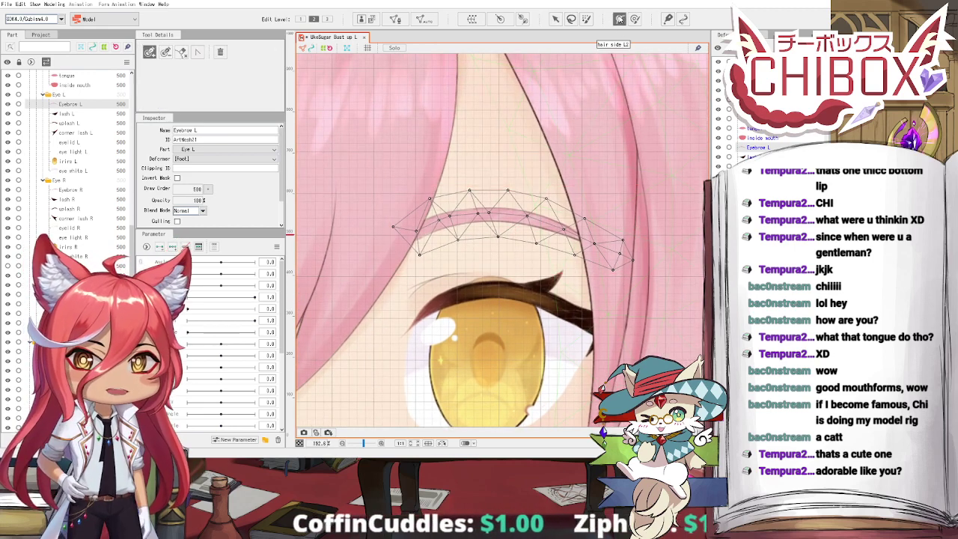
{"action": "scroll", "coordinate": [598, 124], "scroll_direction": "down", "scroll_amount": 2}
{"action": "left_click_drag", "start_coordinate": [599, 124], "coordinate": [514, 122]}
{"action": "left_click", "coordinate": [375, 200]}
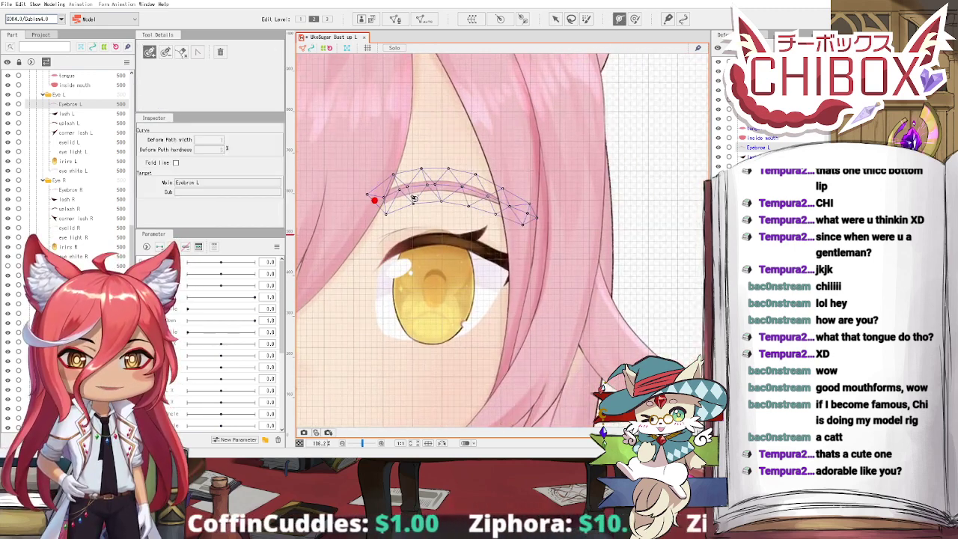
{"action": "left_click", "coordinate": [535, 217]}
{"action": "left_click", "coordinate": [436, 184]}
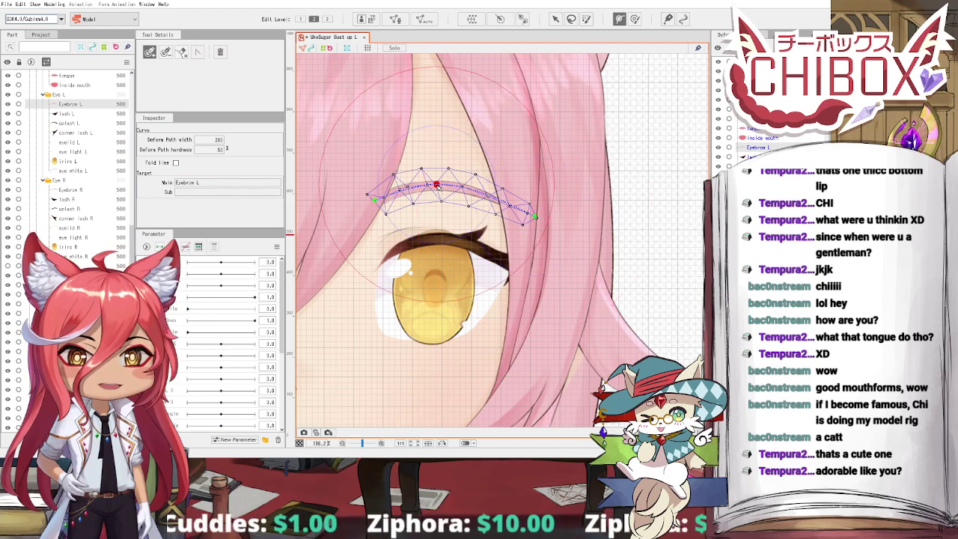
{"action": "key", "text": "v"}
{"action": "scroll", "coordinate": [167, 403], "scroll_direction": "down", "scroll_amount": 3}
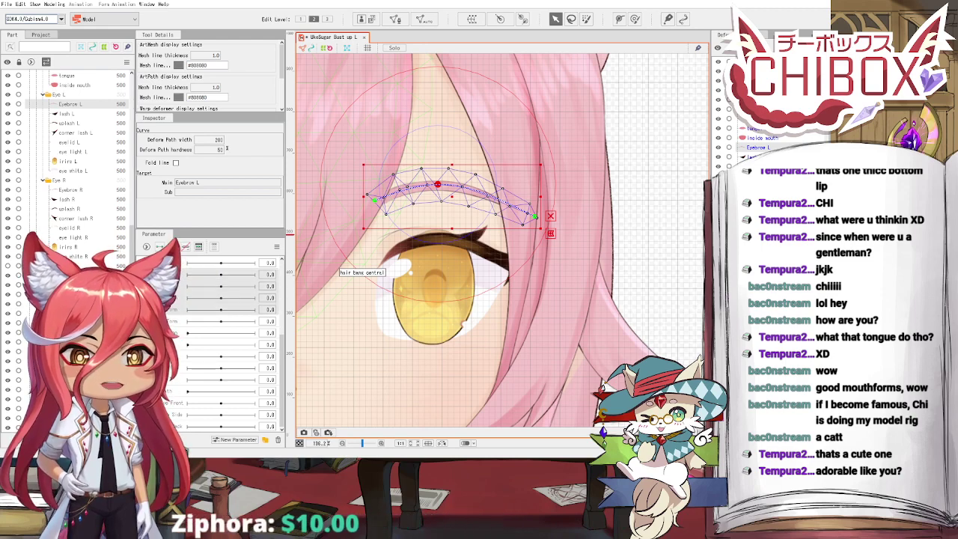
{"action": "scroll", "coordinate": [177, 299], "scroll_direction": "up", "scroll_amount": 3}
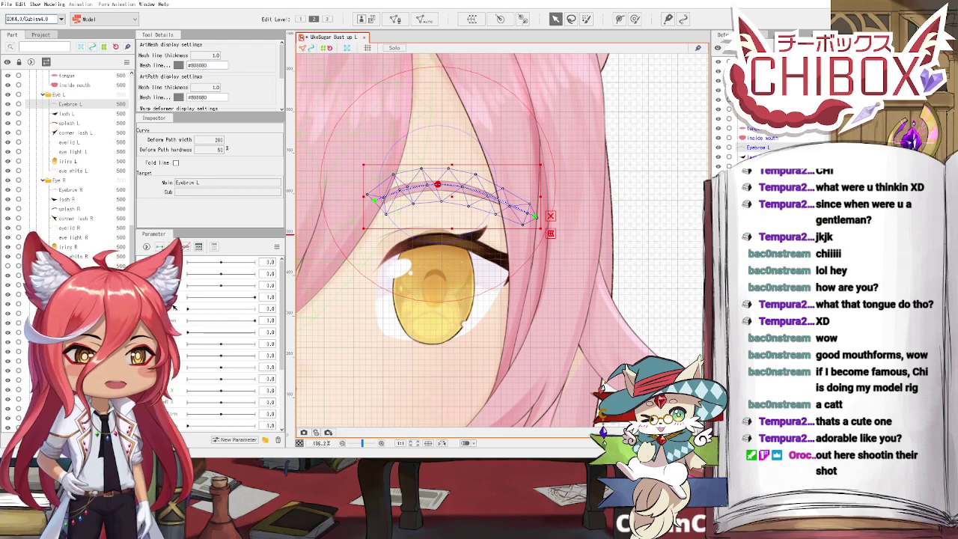
{"action": "scroll", "coordinate": [188, 334], "scroll_direction": "down", "scroll_amount": 3}
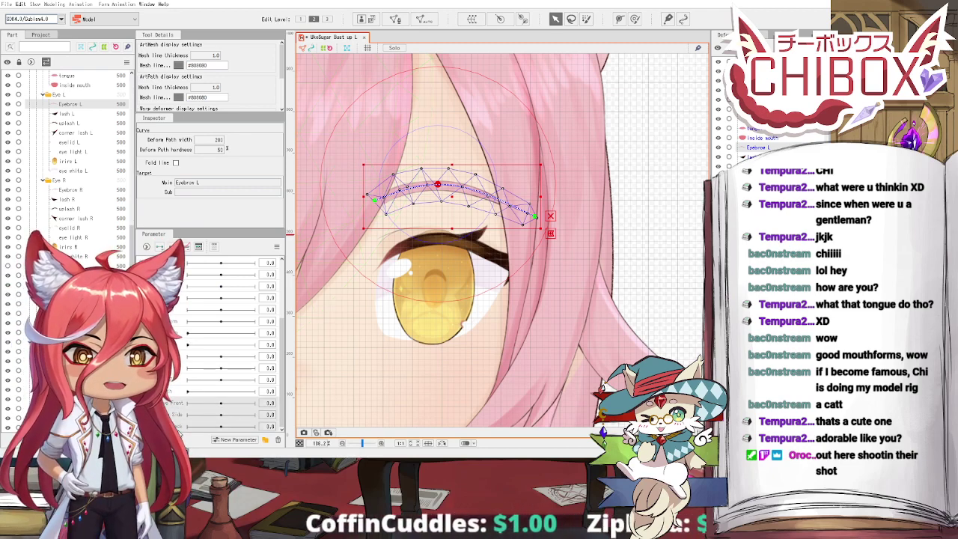
{"action": "scroll", "coordinate": [180, 432], "scroll_direction": "up", "scroll_amount": 3}
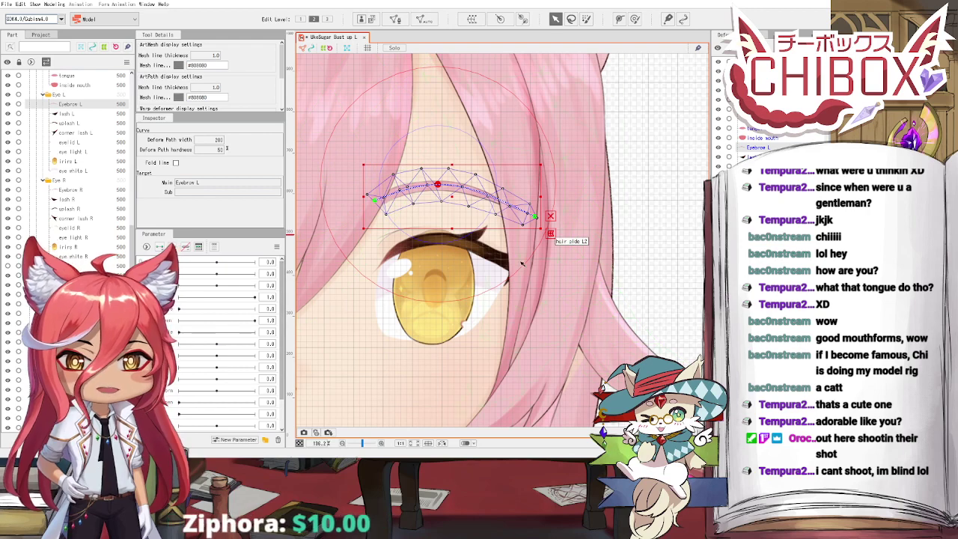
Step: Start a deform path on uplash L with points at the inner corner, the upper arch and the outer corner of the lash
{"action": "left_click", "coordinate": [488, 245]}
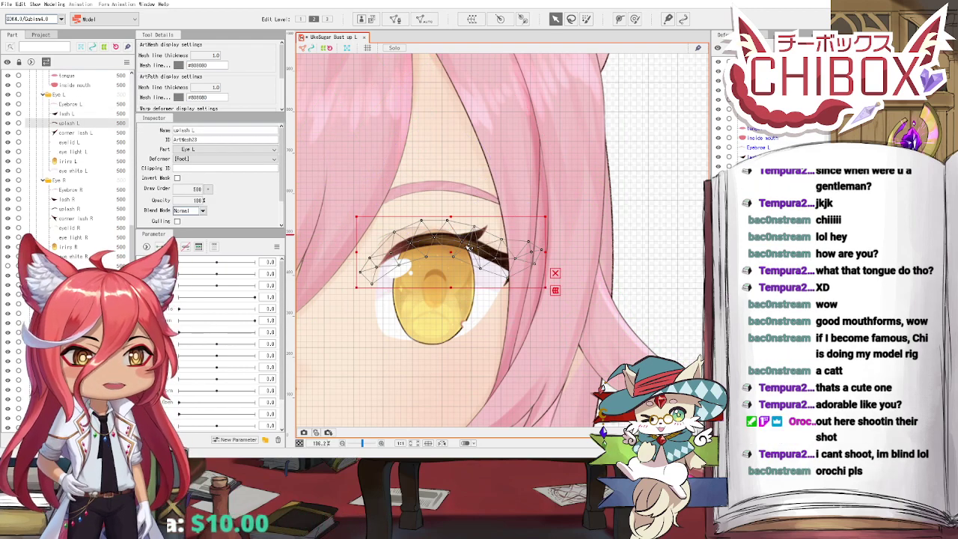
{"action": "left_click", "coordinate": [533, 264]}
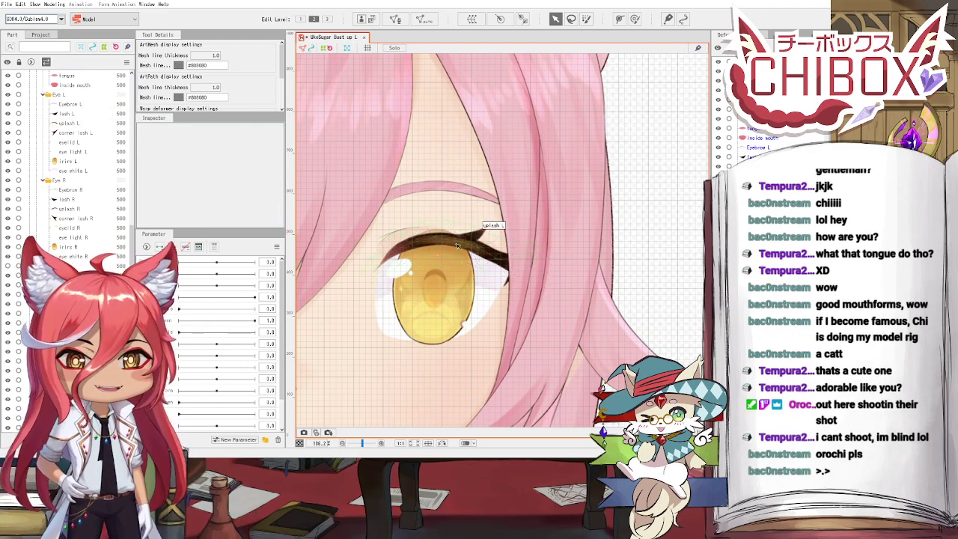
{"action": "left_click", "coordinate": [458, 245]}
{"action": "left_click", "coordinate": [620, 20]}
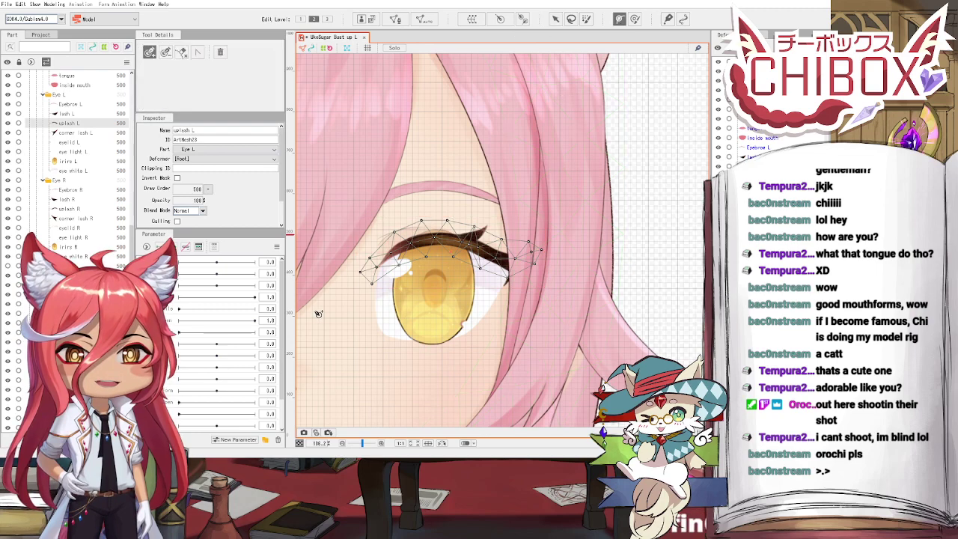
{"action": "left_click", "coordinate": [369, 278]}
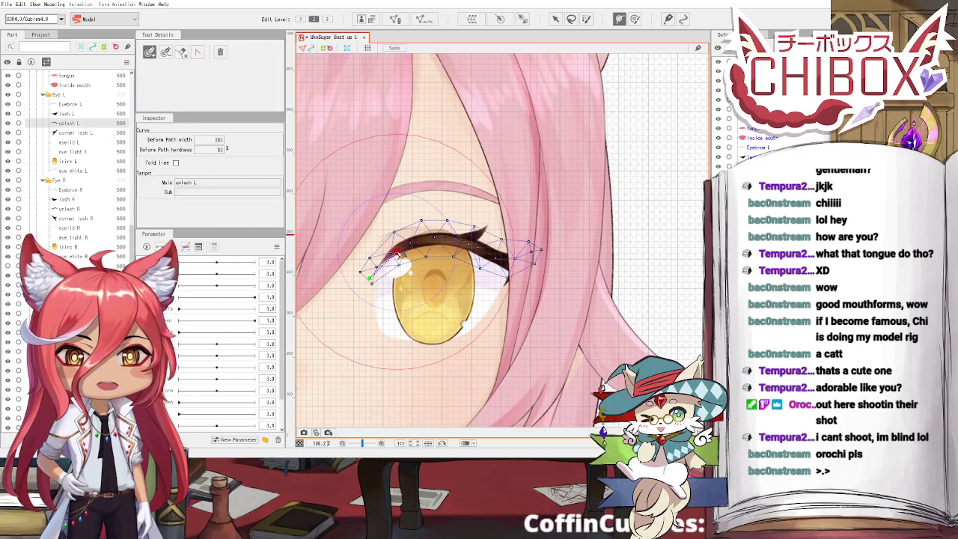
{"action": "left_click_drag", "start_coordinate": [397, 251], "coordinate": [409, 243]}
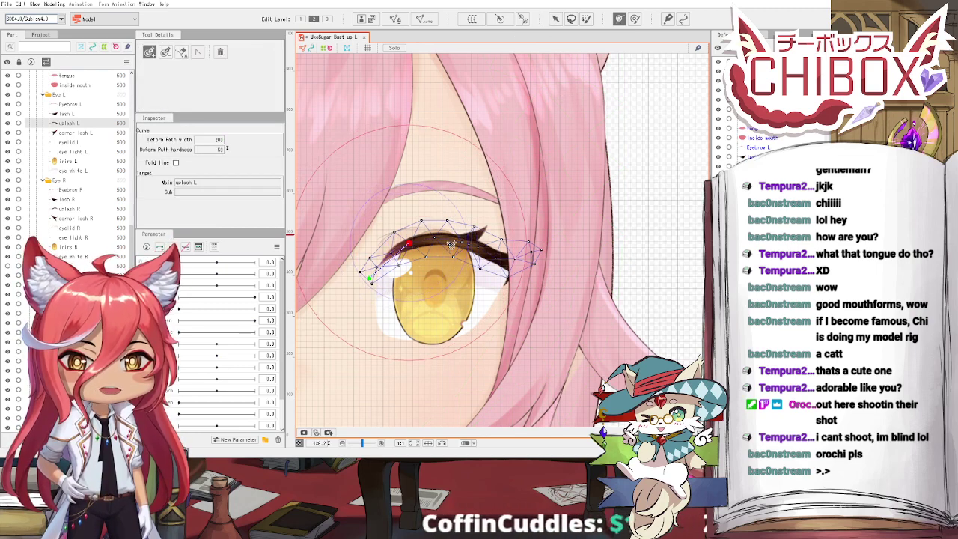
{"action": "left_click", "coordinate": [506, 259]}
{"action": "left_click_drag", "start_coordinate": [505, 259], "coordinate": [497, 256]}
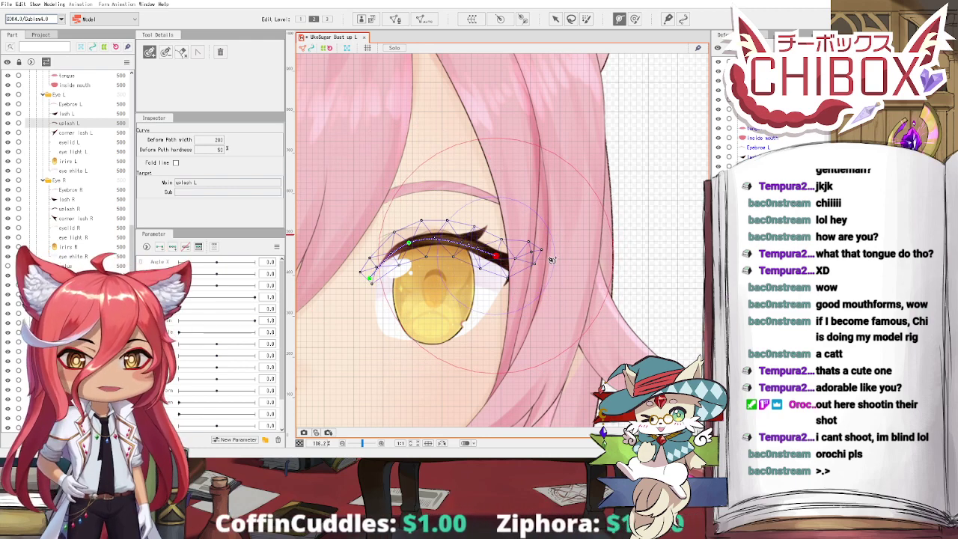
Step: Extend the uplash L deform path to the mesh's outer tip and realign its inner, arch and outer-corner points along the lash
{"action": "left_click", "coordinate": [540, 253]}
{"action": "left_click_drag", "start_coordinate": [409, 242], "coordinate": [431, 238]}
{"action": "left_click", "coordinate": [366, 278]}
{"action": "left_click_drag", "start_coordinate": [497, 256], "coordinate": [503, 258]}
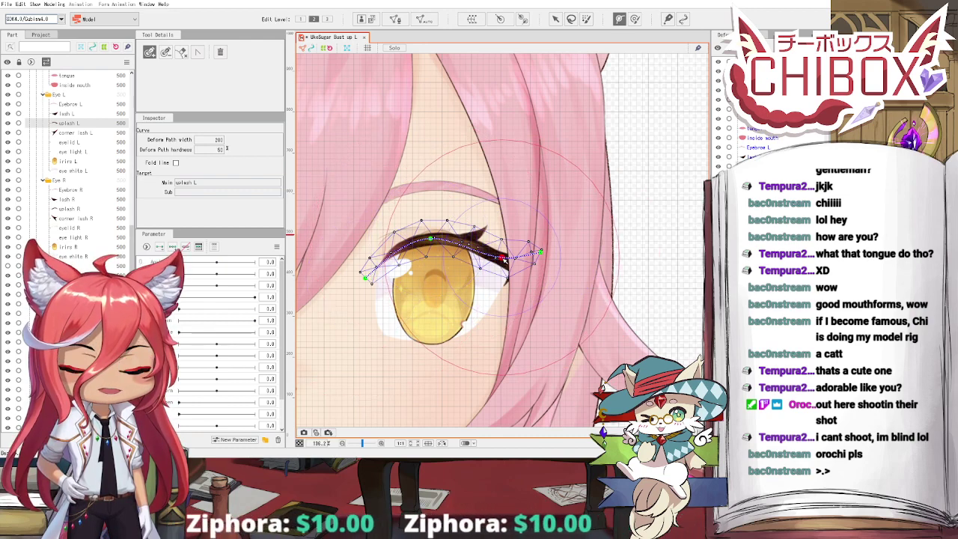
{"action": "left_click", "coordinate": [555, 18]}
{"action": "scroll", "coordinate": [468, 193], "scroll_direction": "down", "scroll_amount": 5}
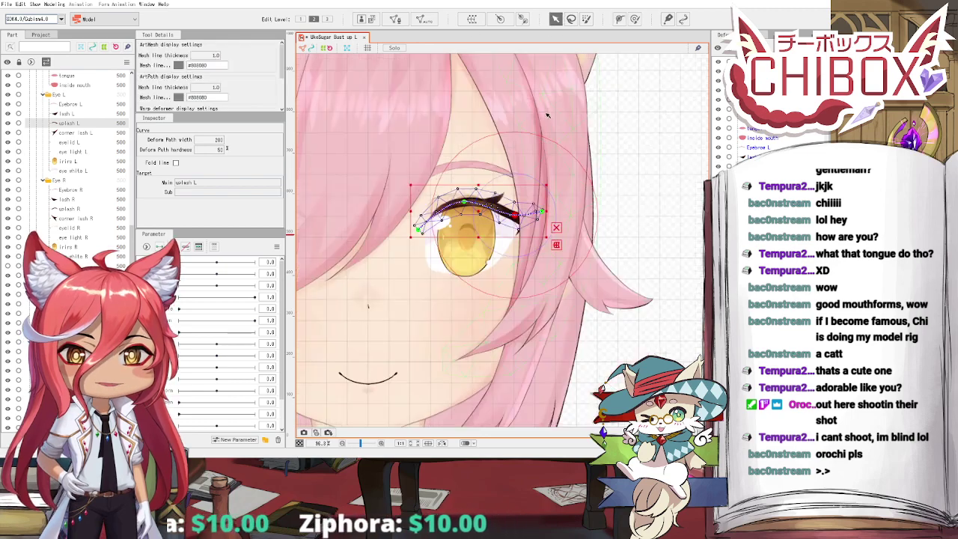
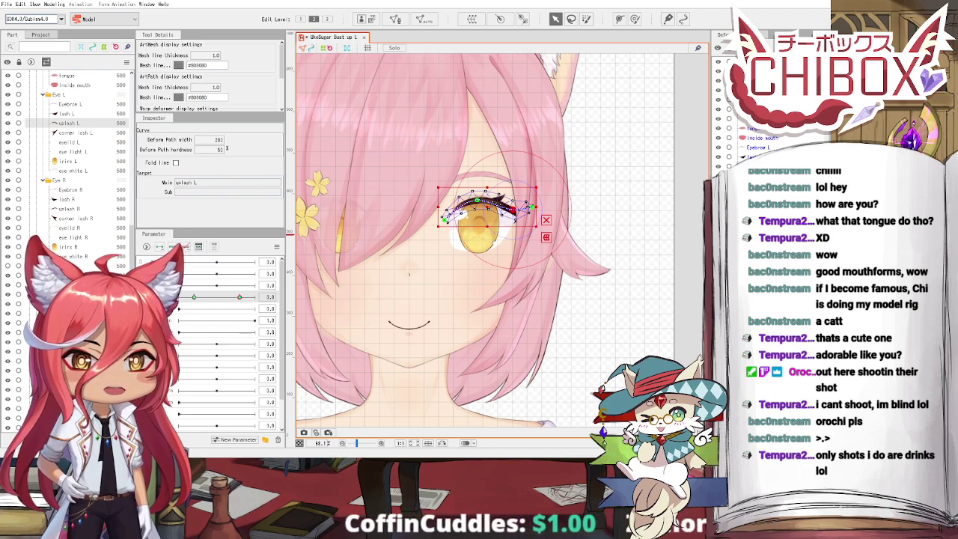
Step: Set the keyed eye parameter to 0.2 and move uplash L straight down to the eye's lower edge
{"action": "left_click", "coordinate": [239, 297]}
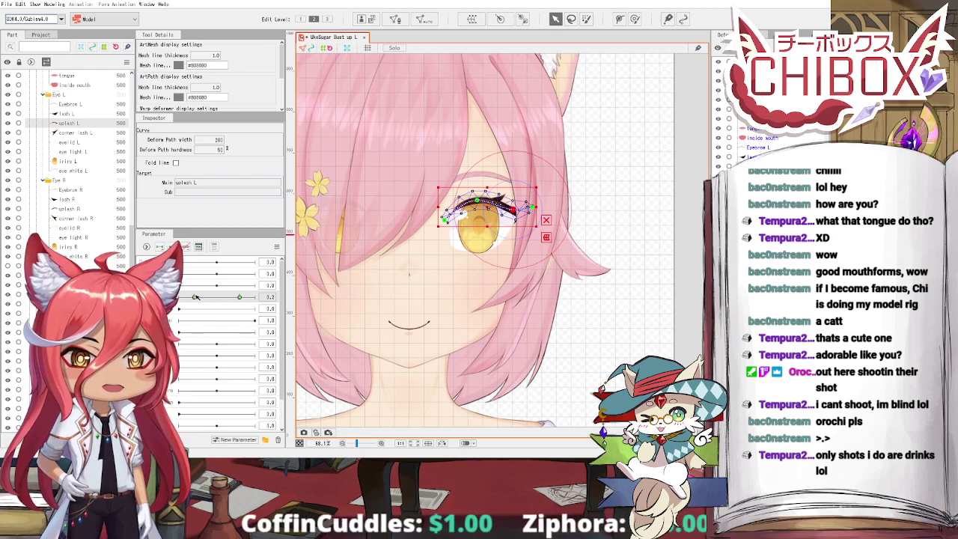
{"action": "scroll", "coordinate": [444, 213], "scroll_direction": "up", "scroll_amount": 4}
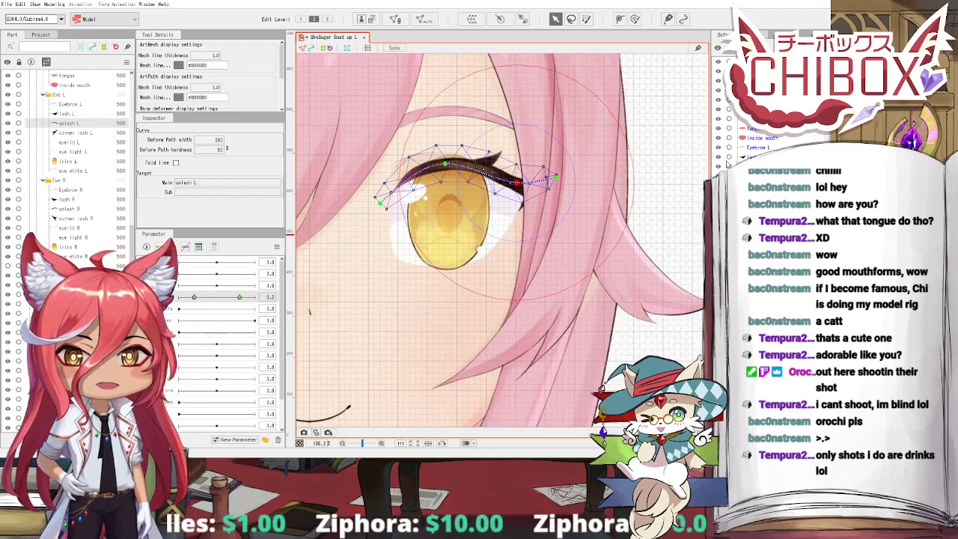
{"action": "left_click", "coordinate": [446, 206]}
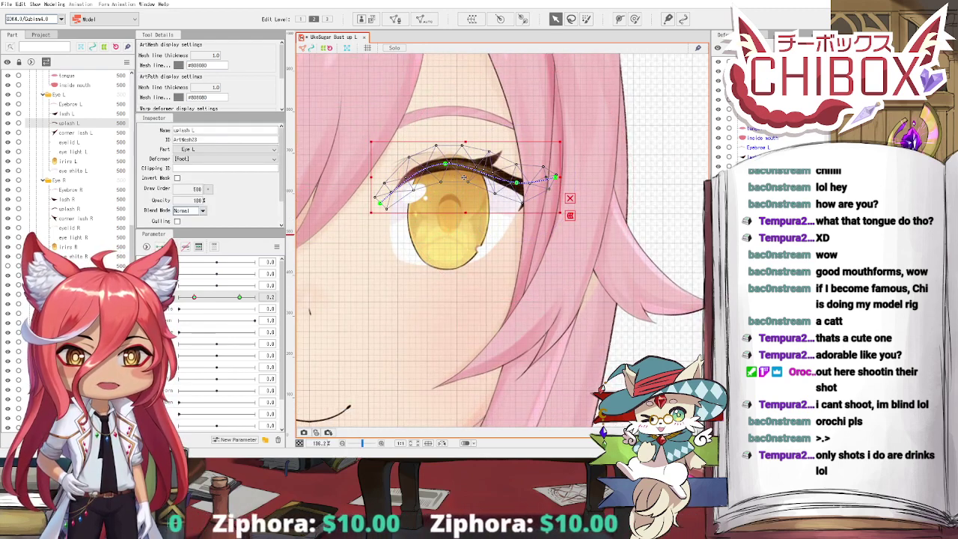
{"action": "left_click_drag", "start_coordinate": [460, 179], "coordinate": [461, 277]}
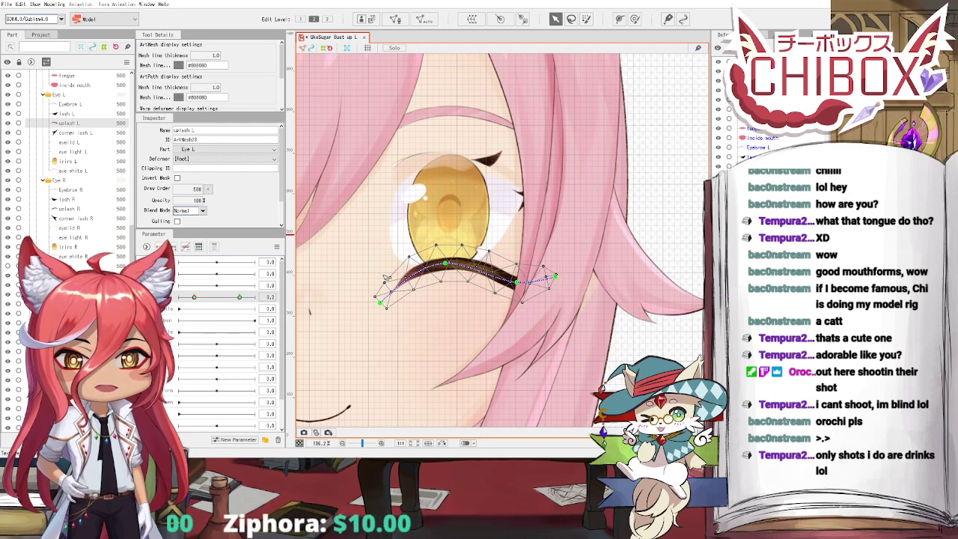
Step: Subdivide the uplash L mesh with Division and apply the mesh edit
{"action": "left_click", "coordinate": [393, 19]}
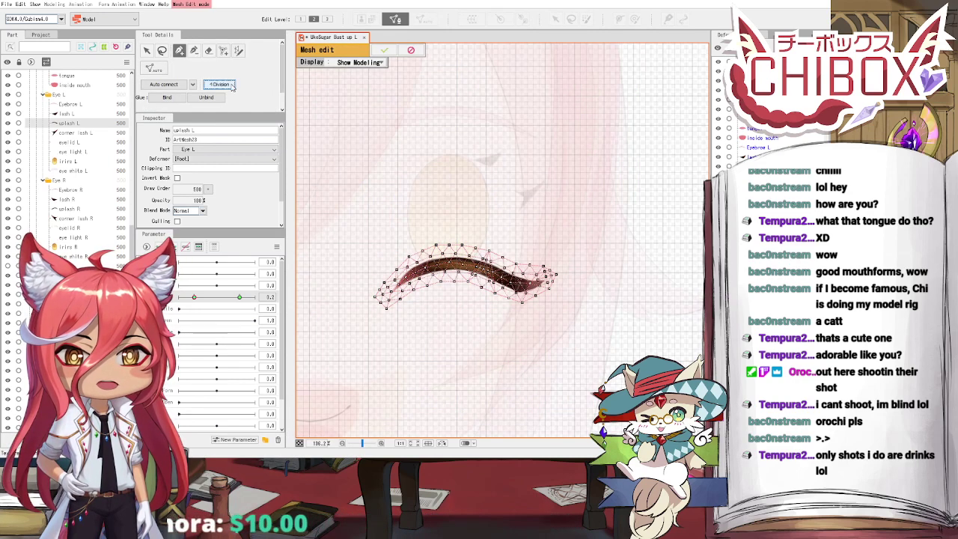
{"action": "left_click", "coordinate": [388, 50]}
Step: Bend the uplash L deform path at 0.2 into a downward curve under the iris, raising both ends, and undo the last nudge
{"action": "left_click_drag", "start_coordinate": [380, 303], "coordinate": [373, 254]}
{"action": "left_click_drag", "start_coordinate": [549, 291], "coordinate": [525, 222]}
{"action": "left_click_drag", "start_coordinate": [495, 250], "coordinate": [492, 238]}
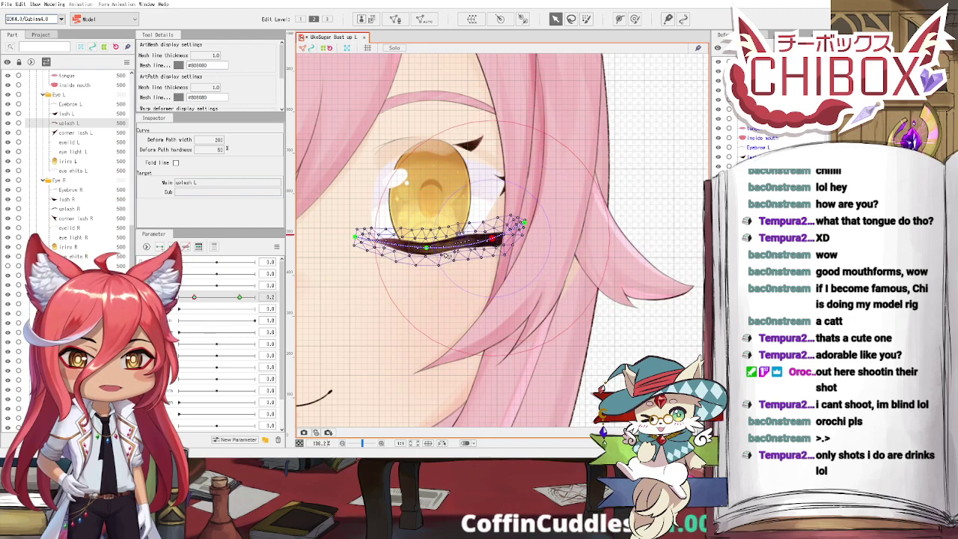
{"action": "left_click_drag", "start_coordinate": [427, 247], "coordinate": [427, 251]}
{"action": "left_click_drag", "start_coordinate": [492, 238], "coordinate": [523, 206]}
{"action": "left_click", "coordinate": [493, 240]}
{"action": "left_click_drag", "start_coordinate": [494, 240], "coordinate": [344, 239]}
{"action": "left_click", "coordinate": [327, 229]}
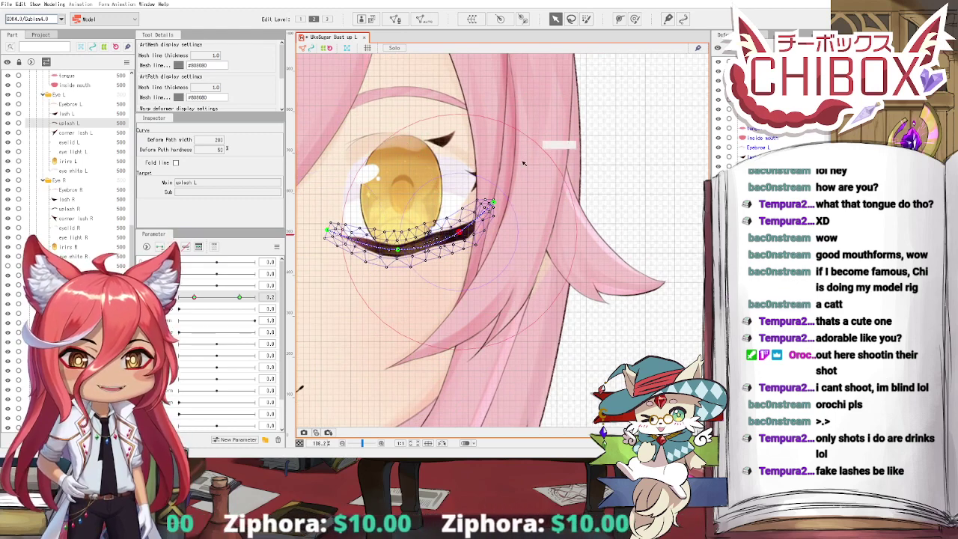
{"action": "left_click", "coordinate": [561, 113]}
{"action": "key", "text": "ctrl+z"}
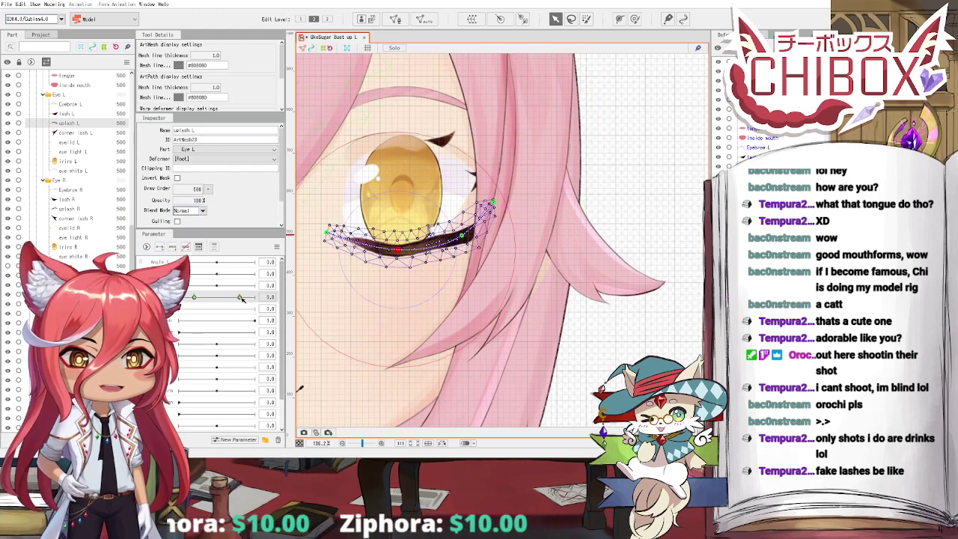
Step: Return the eye to its open key and add a uplash L deform path point between the arch and outer corner
{"action": "left_click", "coordinate": [240, 297]}
{"action": "left_click", "coordinate": [621, 19]}
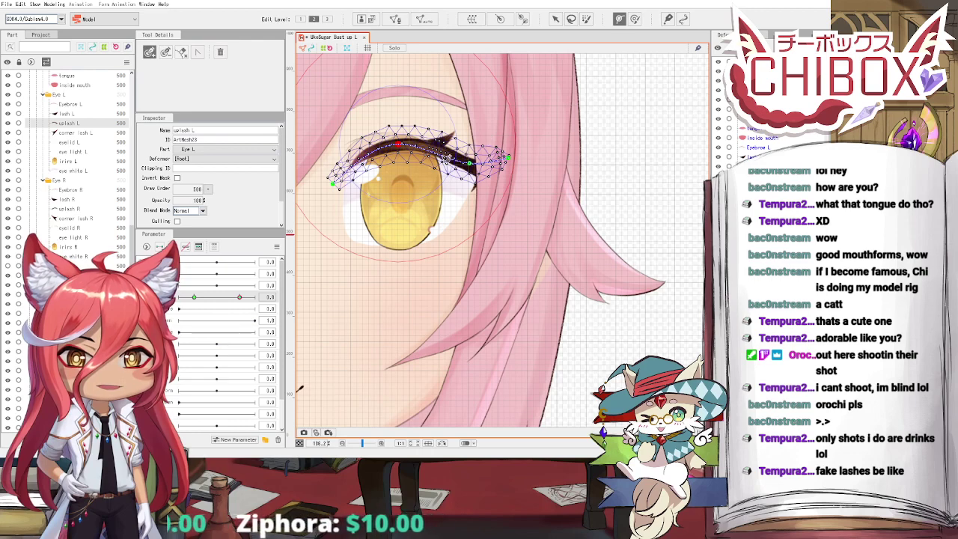
{"action": "left_click", "coordinate": [443, 156]}
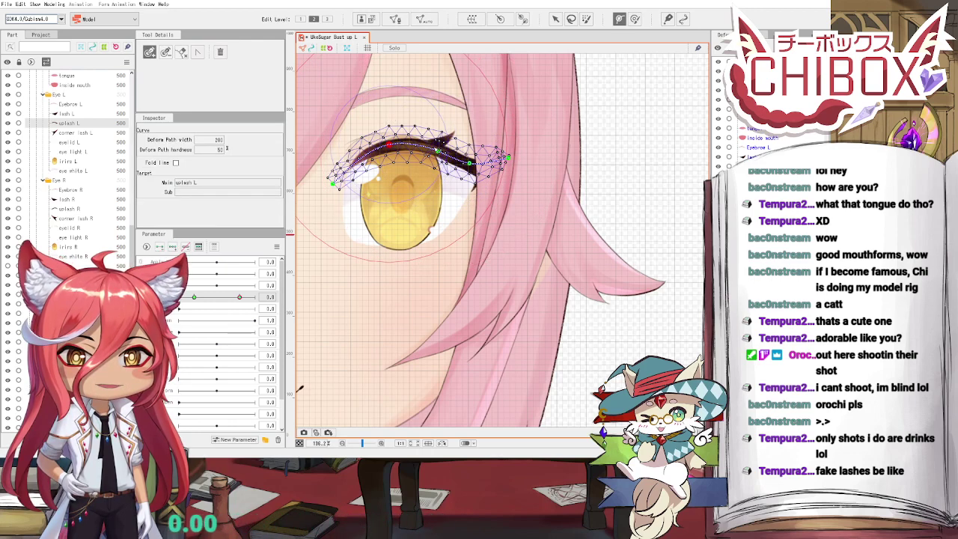
Step: Adjust the uplash L path points near the outer corner at 0.2 to smooth the closed curve
{"action": "left_click", "coordinate": [196, 297]}
{"action": "left_click", "coordinate": [557, 21]}
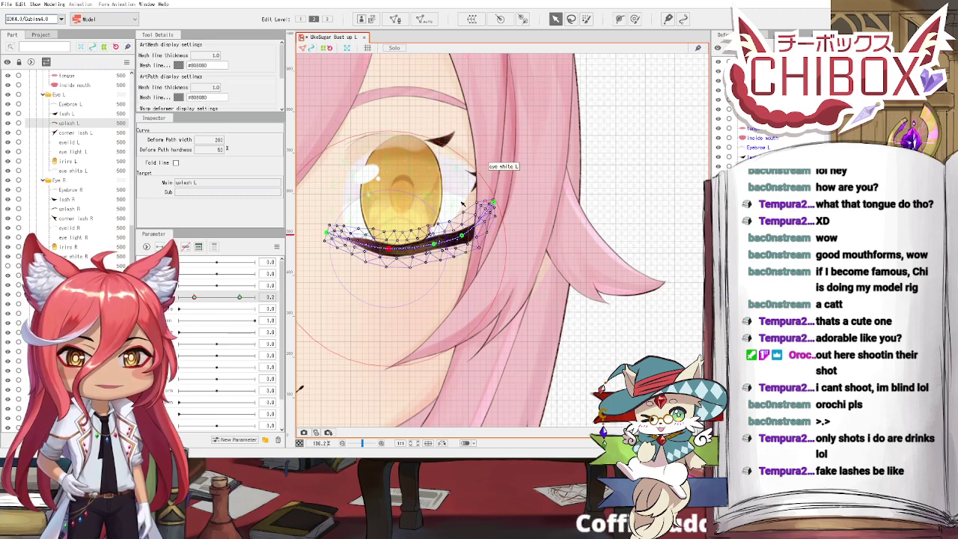
{"action": "left_click_drag", "start_coordinate": [465, 274], "coordinate": [454, 239]}
{"action": "scroll", "coordinate": [455, 240], "scroll_direction": "up", "scroll_amount": 2}
{"action": "left_click_drag", "start_coordinate": [451, 185], "coordinate": [449, 178]}
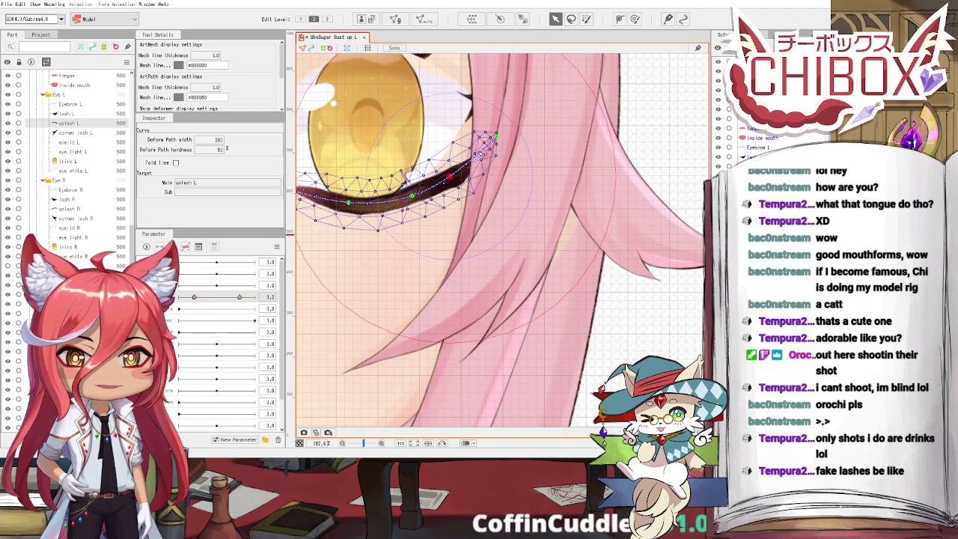
Step: Add keys at both ends of the eye parameter and flatten the uplash L deform path into a nearly straight line at 0.2
{"action": "scroll", "coordinate": [483, 153], "scroll_direction": "down", "scroll_amount": 4}
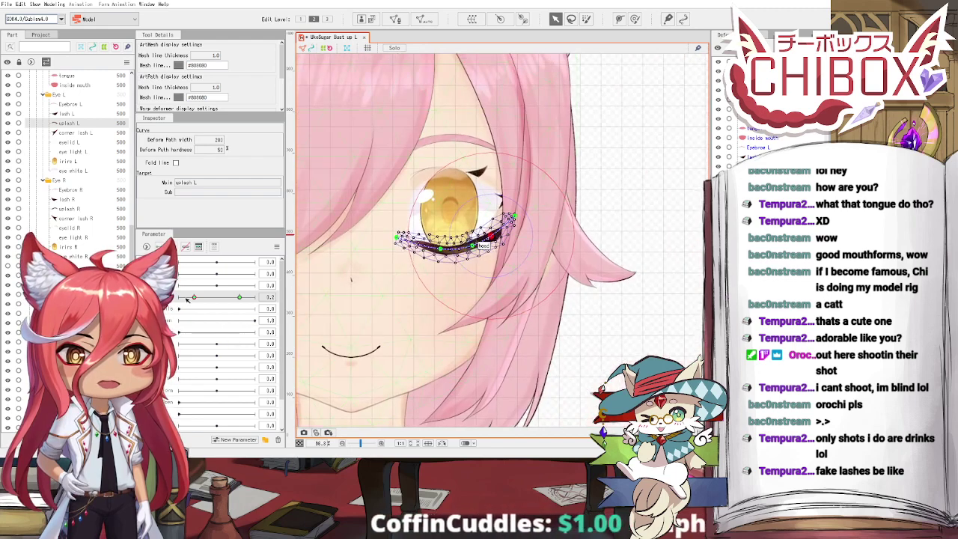
{"action": "mouse_move", "coordinate": [189, 298]}
{"action": "left_mouse_down"}
{"action": "mouse_move", "coordinate": [258, 307]}
{"action": "mouse_move", "coordinate": [194, 297]}
{"action": "left_mouse_up"}
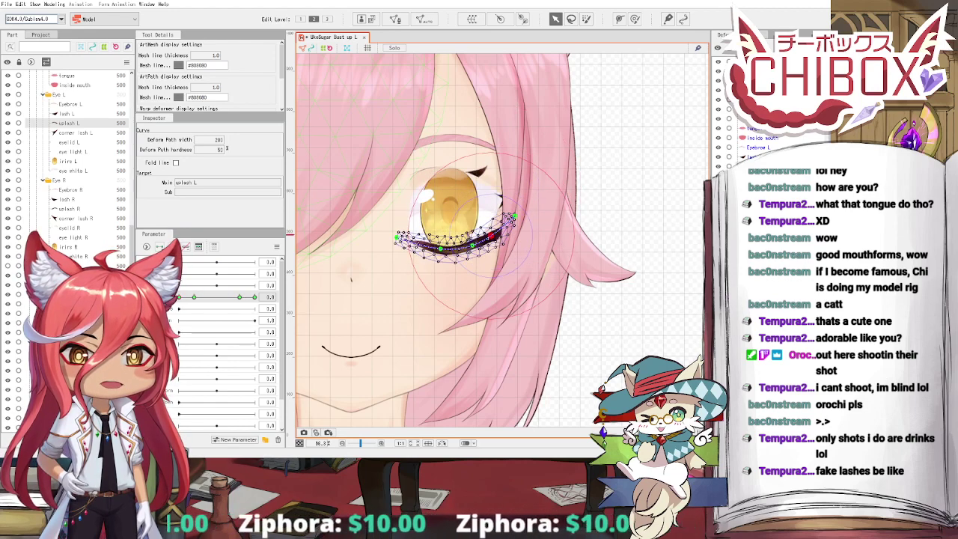
{"action": "scroll", "coordinate": [442, 207], "scroll_direction": "up", "scroll_amount": 4}
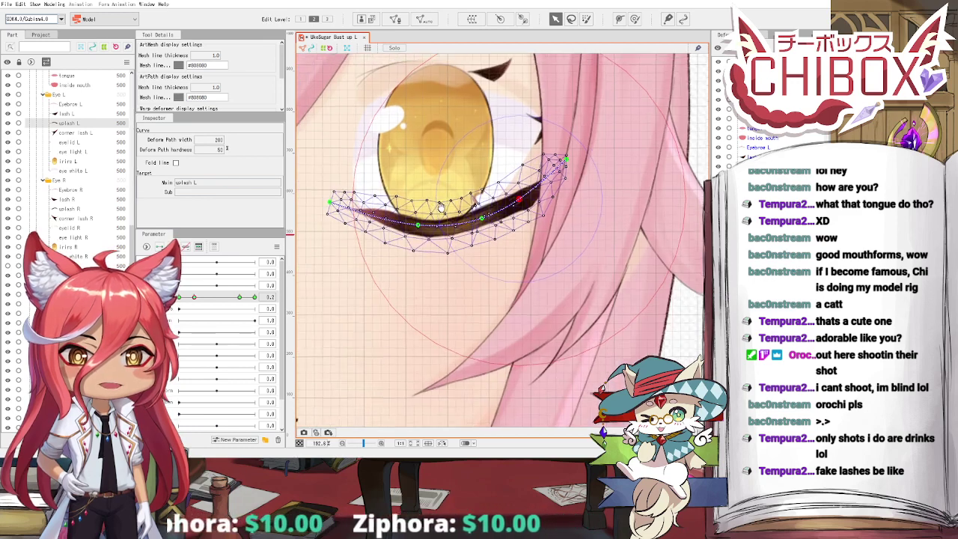
{"action": "left_click_drag", "start_coordinate": [441, 207], "coordinate": [496, 237]}
{"action": "left_click_drag", "start_coordinate": [346, 224], "coordinate": [343, 235]}
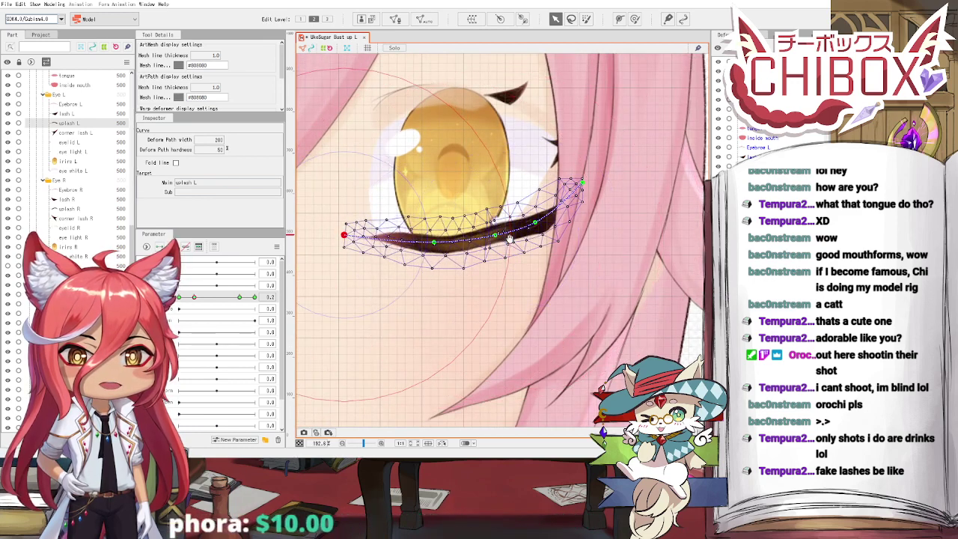
{"action": "scroll", "coordinate": [567, 193], "scroll_direction": "down", "scroll_amount": 1}
{"action": "left_click_drag", "start_coordinate": [582, 169], "coordinate": [587, 180]}
{"action": "left_click", "coordinate": [497, 223]}
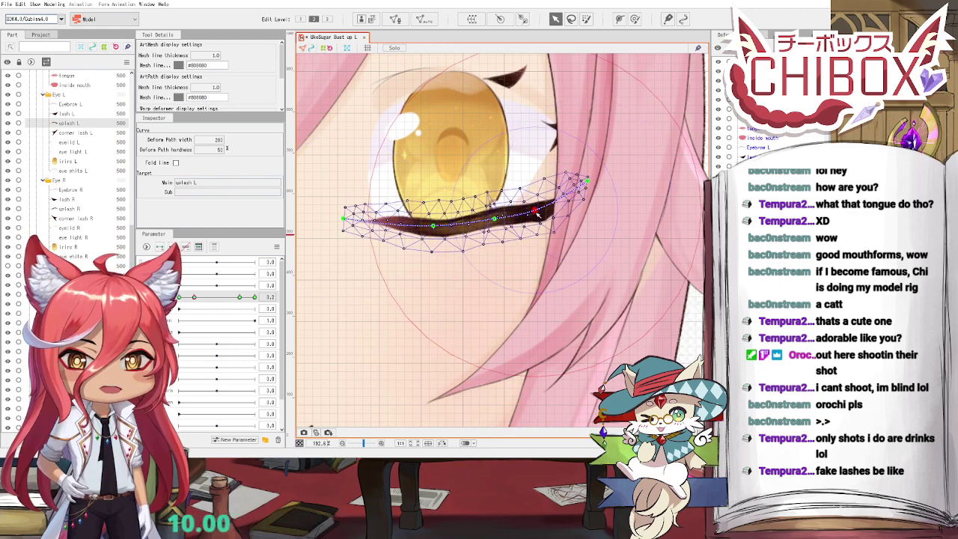
{"action": "left_click_drag", "start_coordinate": [440, 232], "coordinate": [441, 226]}
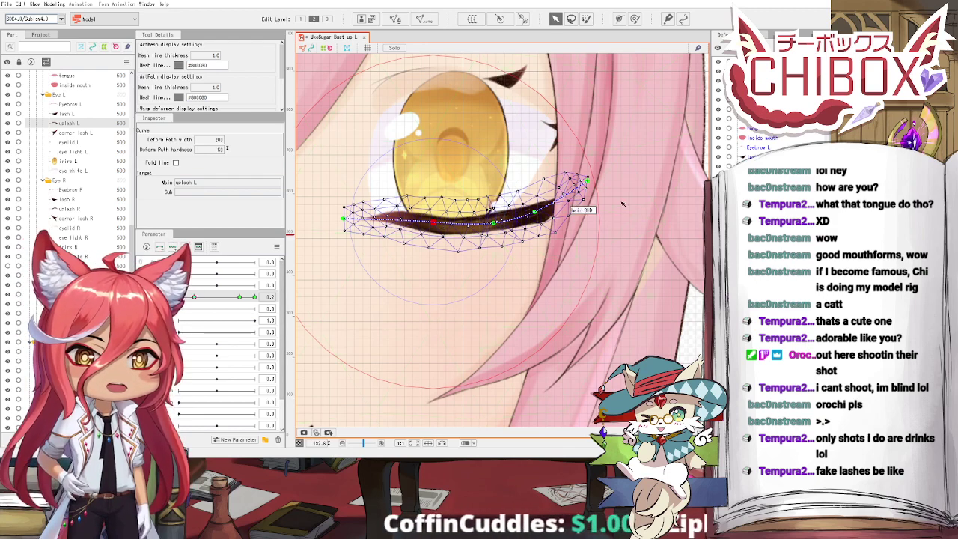
{"action": "left_click_drag", "start_coordinate": [494, 223], "coordinate": [495, 225]}
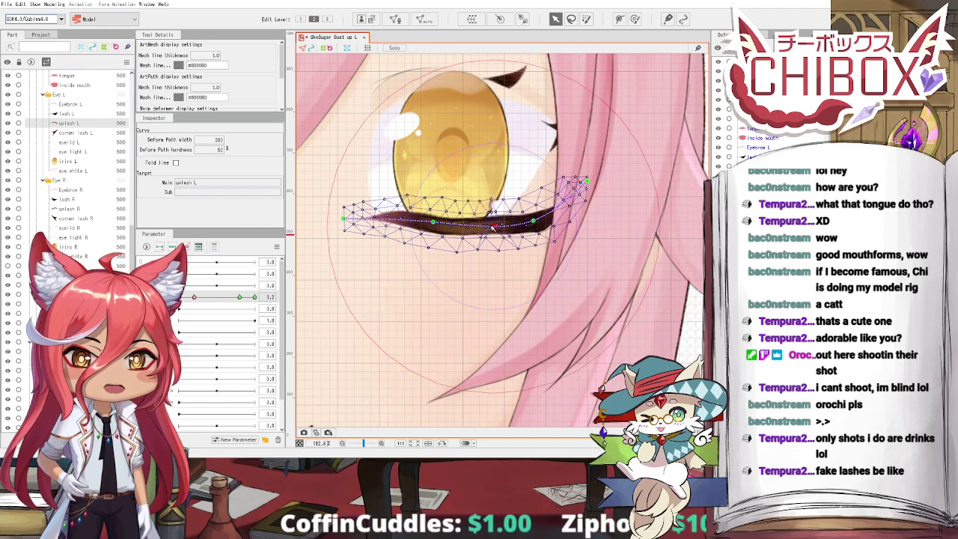
{"action": "left_click_drag", "start_coordinate": [434, 222], "coordinate": [434, 227]}
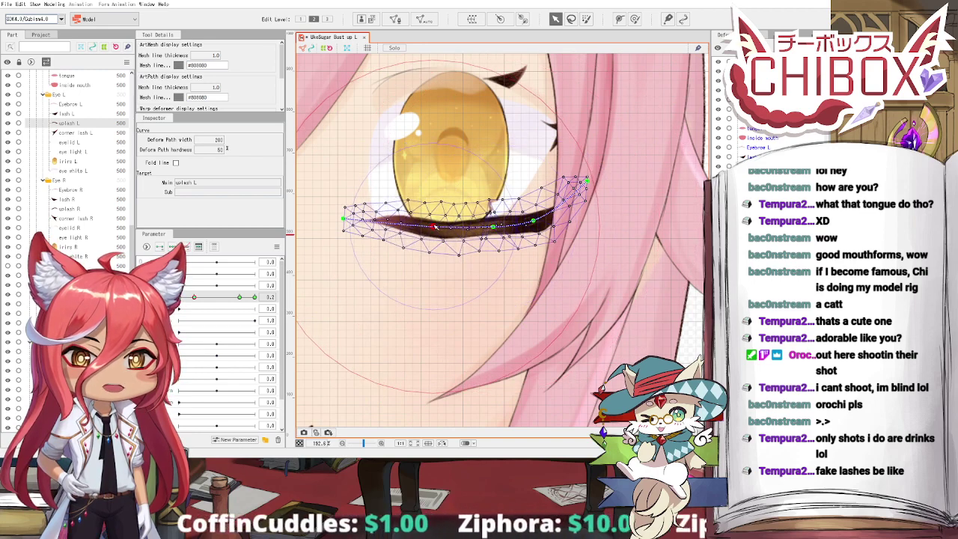
{"action": "left_click", "coordinate": [501, 196]}
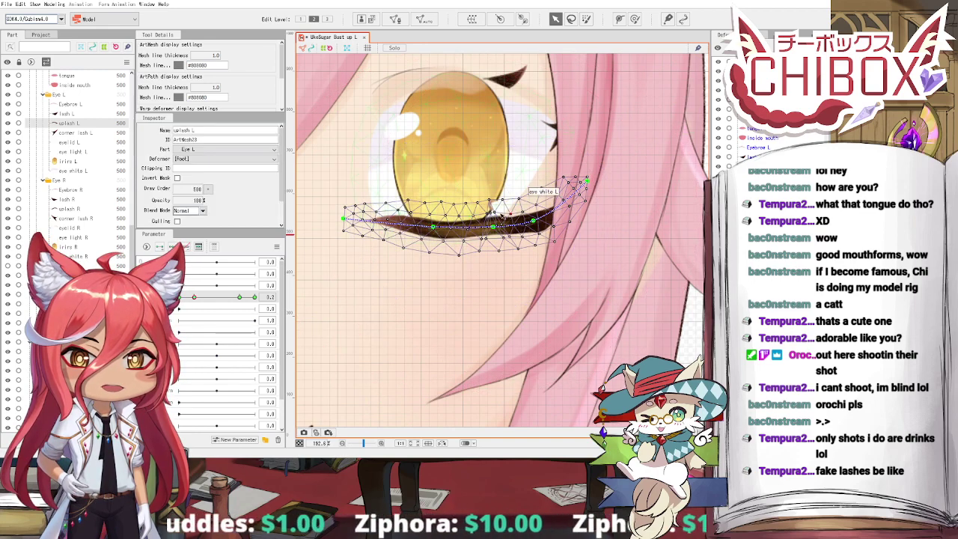
Step: Inspect the flattened uplash L mesh up close and preview the lash motion along the eye parameter
{"action": "scroll", "coordinate": [490, 174], "scroll_direction": "up", "scroll_amount": 10}
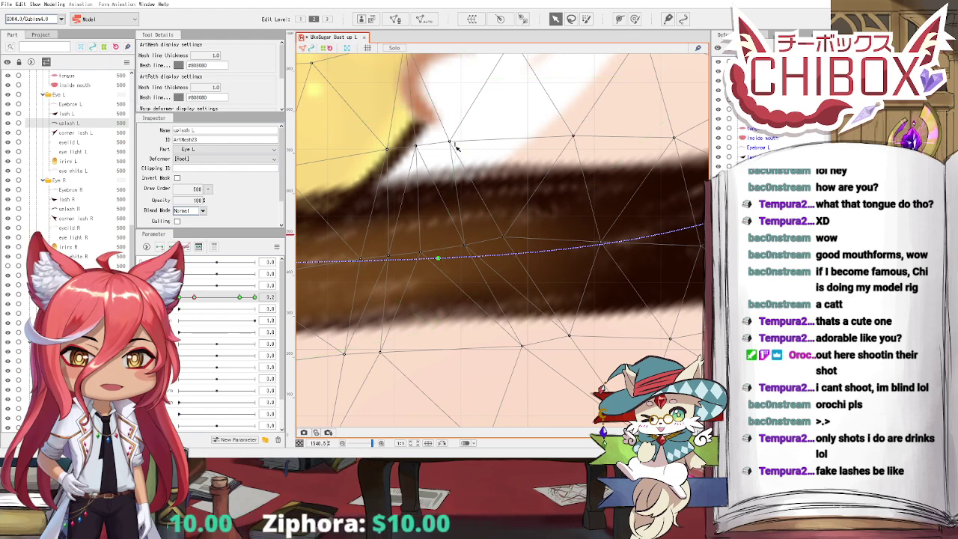
{"action": "scroll", "coordinate": [452, 143], "scroll_direction": "down", "scroll_amount": 6}
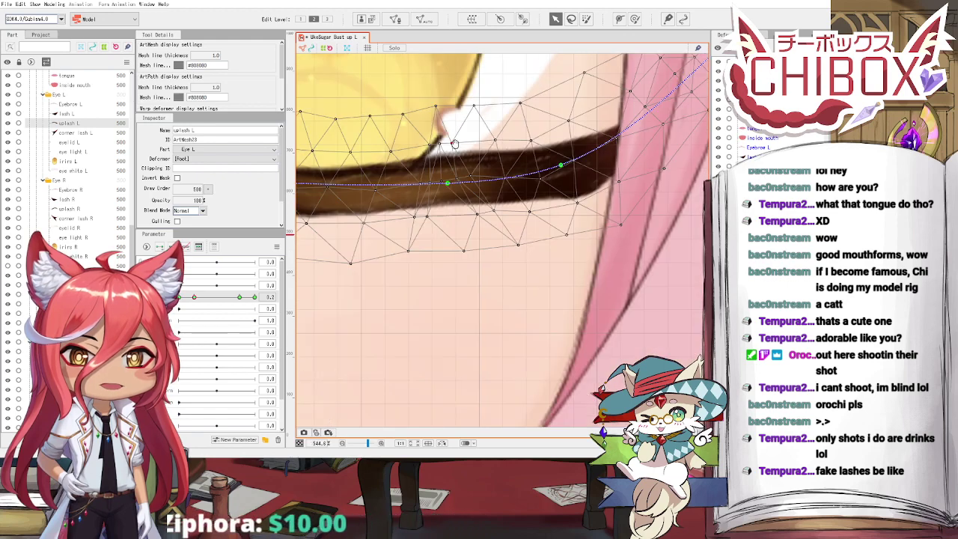
{"action": "scroll", "coordinate": [453, 176], "scroll_direction": "down", "scroll_amount": 2}
{"action": "scroll", "coordinate": [435, 290], "scroll_direction": "up", "scroll_amount": 4}
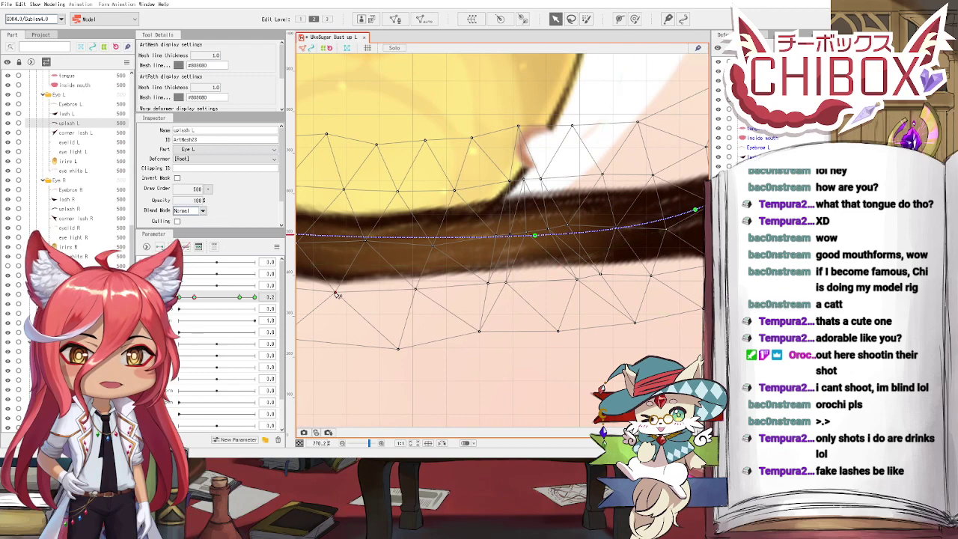
{"action": "scroll", "coordinate": [522, 277], "scroll_direction": "down", "scroll_amount": 6}
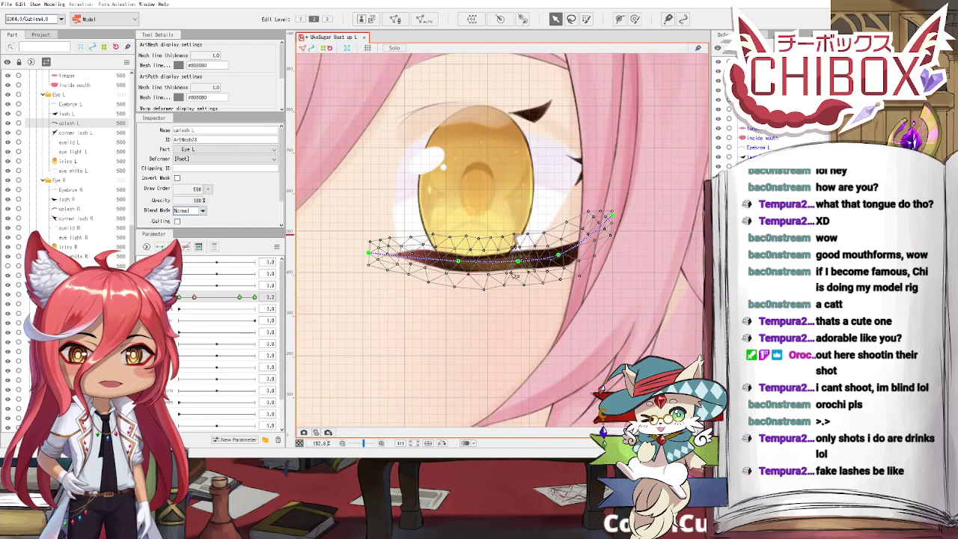
{"action": "scroll", "coordinate": [511, 277], "scroll_direction": "down", "scroll_amount": 1}
{"action": "left_click_drag", "start_coordinate": [511, 277], "coordinate": [435, 309]}
{"action": "left_click_drag", "start_coordinate": [194, 298], "coordinate": [251, 346]}
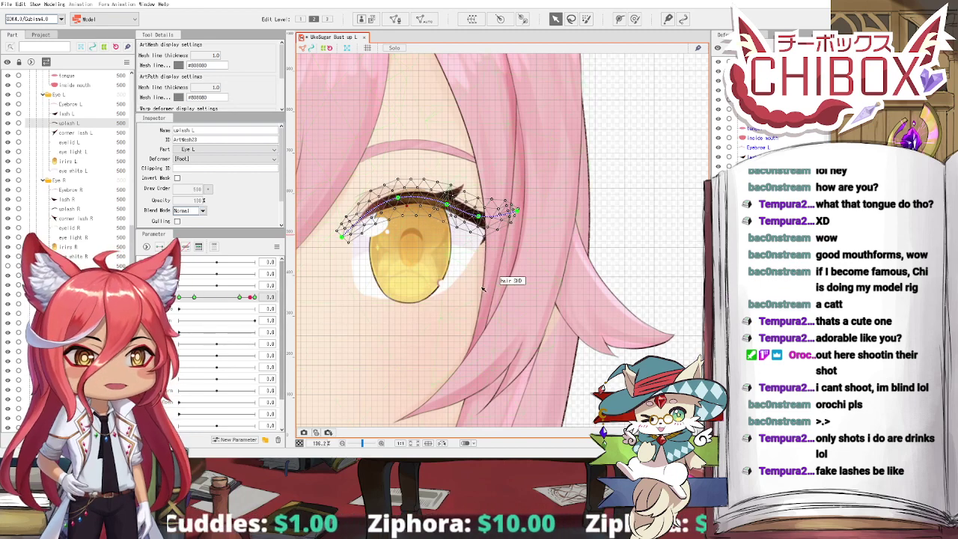
Step: Select lash L, key it on the eye parameter, and flip it vertically beneath the closed upper lash at 0.2
{"action": "scroll", "coordinate": [449, 247], "scroll_direction": "up", "scroll_amount": 5}
{"action": "left_click", "coordinate": [457, 232]}
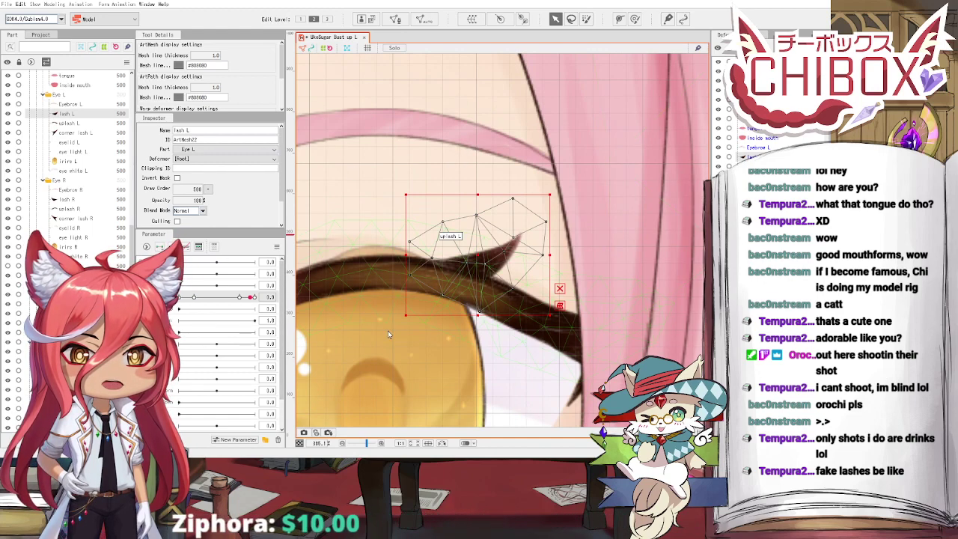
{"action": "left_click_drag", "start_coordinate": [240, 299], "coordinate": [179, 298]}
{"action": "scroll", "coordinate": [392, 265], "scroll_direction": "down", "scroll_amount": 3}
{"action": "left_click", "coordinate": [429, 199]}
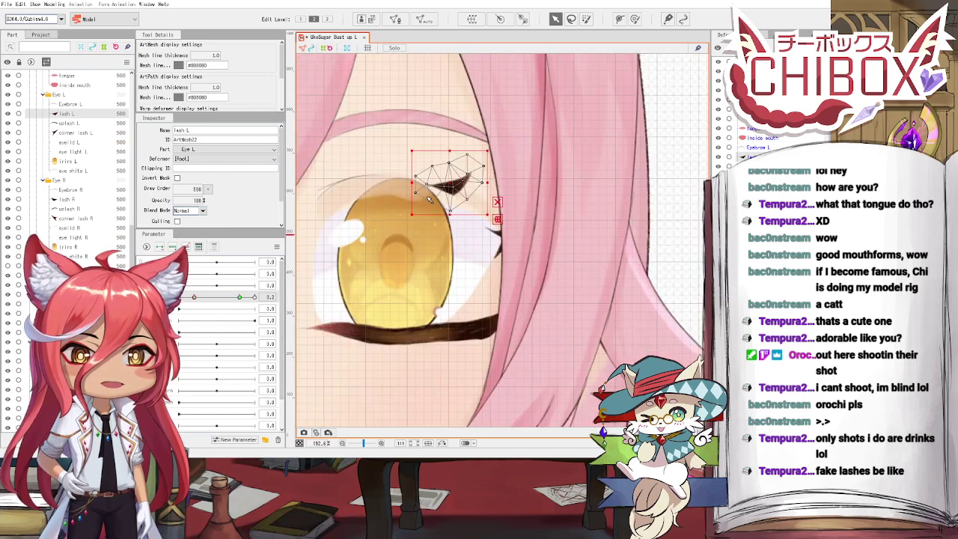
{"action": "left_click_drag", "start_coordinate": [450, 151], "coordinate": [444, 347]}
{"action": "left_click_drag", "start_coordinate": [254, 297], "coordinate": [194, 298]}
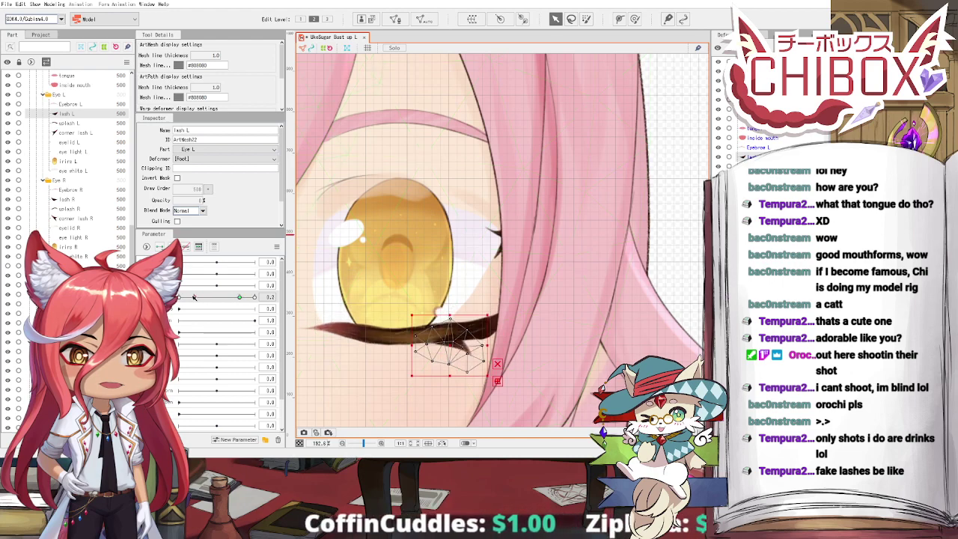
Step: Shift and tilt lash L at the eye parameter's 0.0 key to follow the curved outer part of uplash L
{"action": "left_click", "coordinate": [196, 298]}
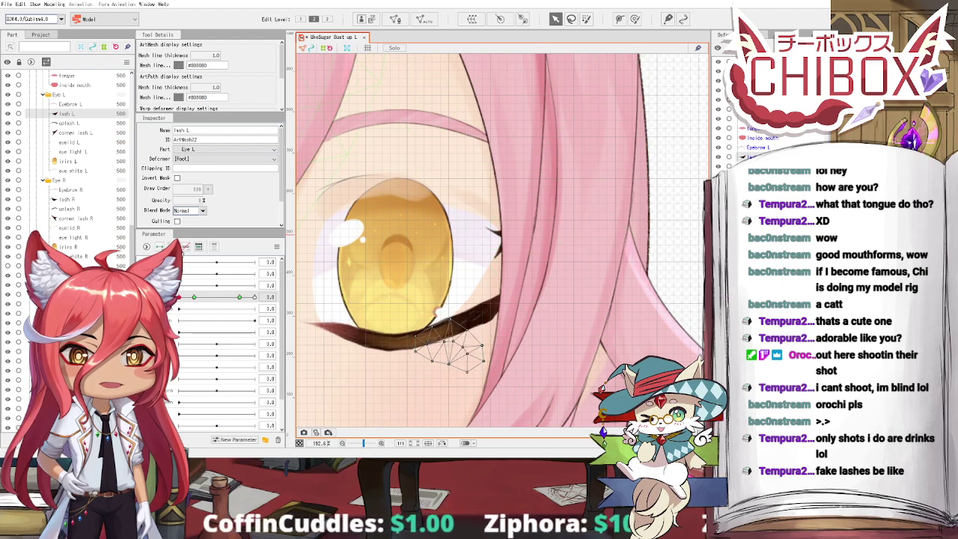
{"action": "left_click", "coordinate": [180, 297]}
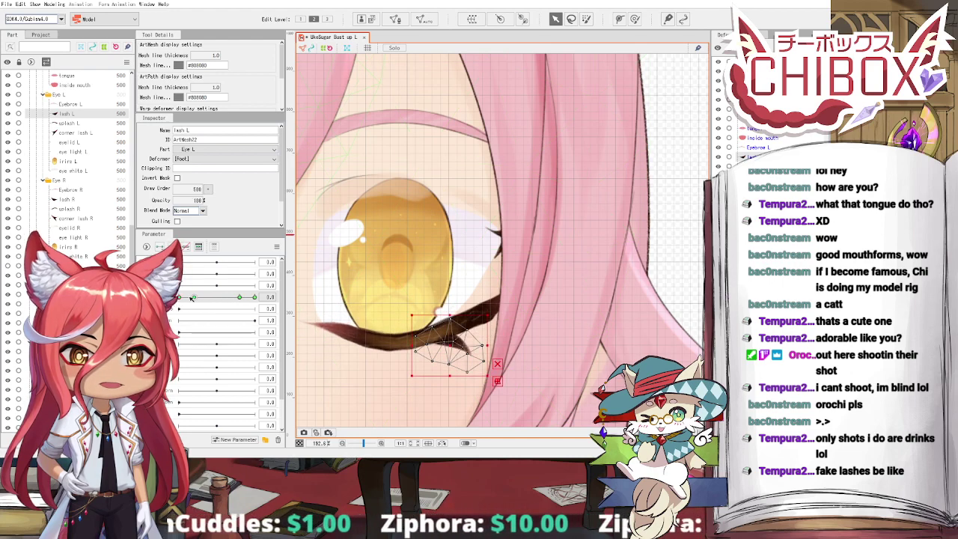
{"action": "left_click_drag", "start_coordinate": [464, 313], "coordinate": [454, 346]}
{"action": "left_click_drag", "start_coordinate": [502, 313], "coordinate": [498, 308]}
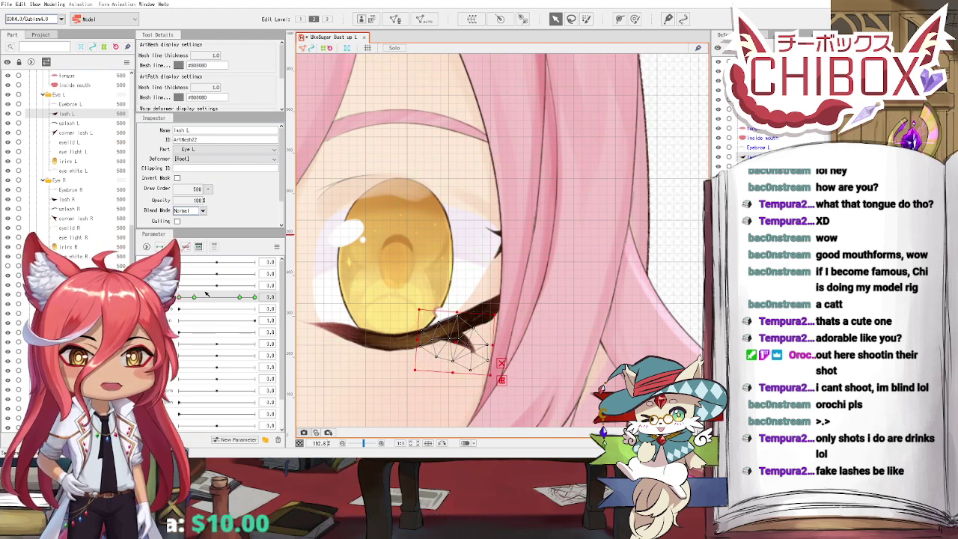
{"action": "left_click", "coordinate": [182, 298]}
{"action": "left_click", "coordinate": [185, 299]}
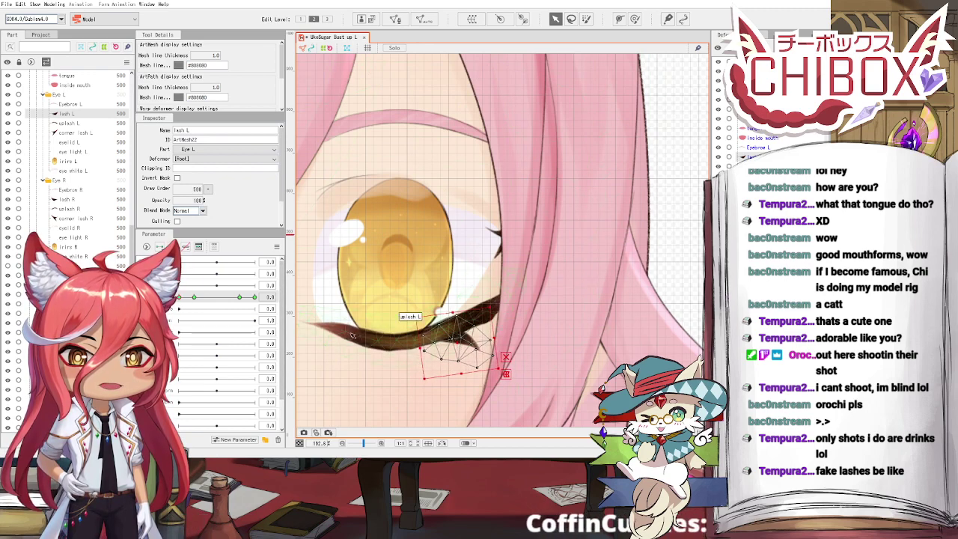
{"action": "mouse_move", "coordinate": [199, 298]}
{"action": "left_mouse_down"}
{"action": "mouse_move", "coordinate": [218, 315]}
{"action": "mouse_move", "coordinate": [170, 315]}
{"action": "left_mouse_up"}
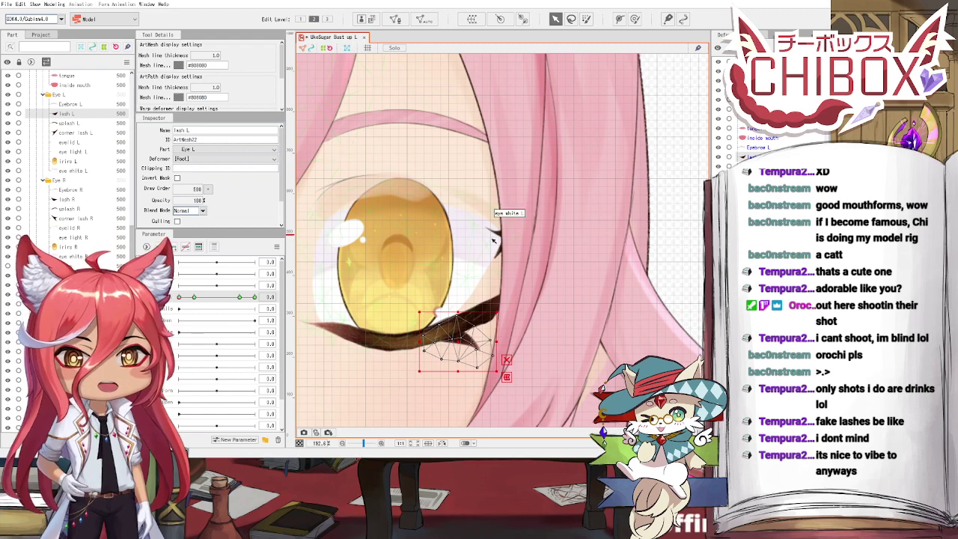
Step: Hide hair side L2, key corner lash L on the eye parameter, and lower it onto the outer end of uplash L at 0.2
{"action": "left_click", "coordinate": [518, 233]}
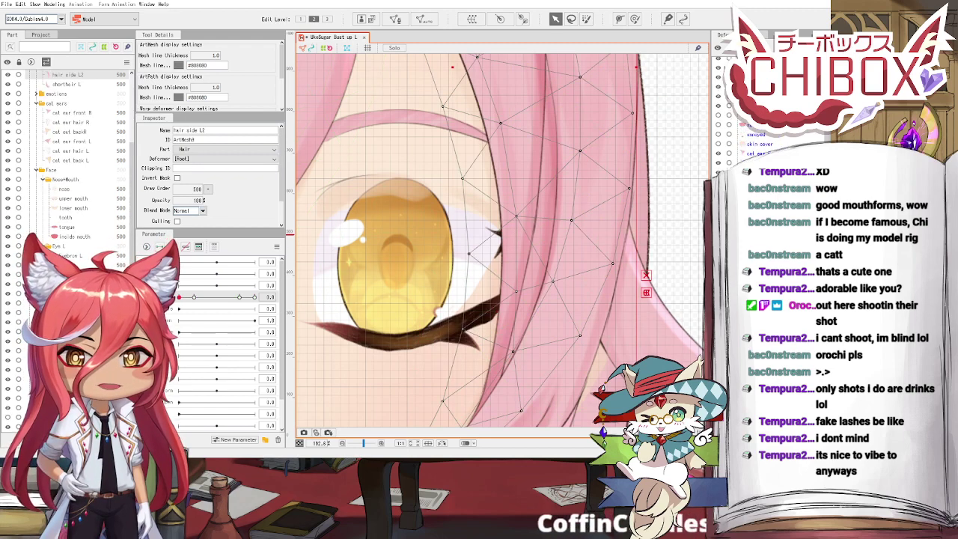
{"action": "left_click", "coordinate": [721, 100]}
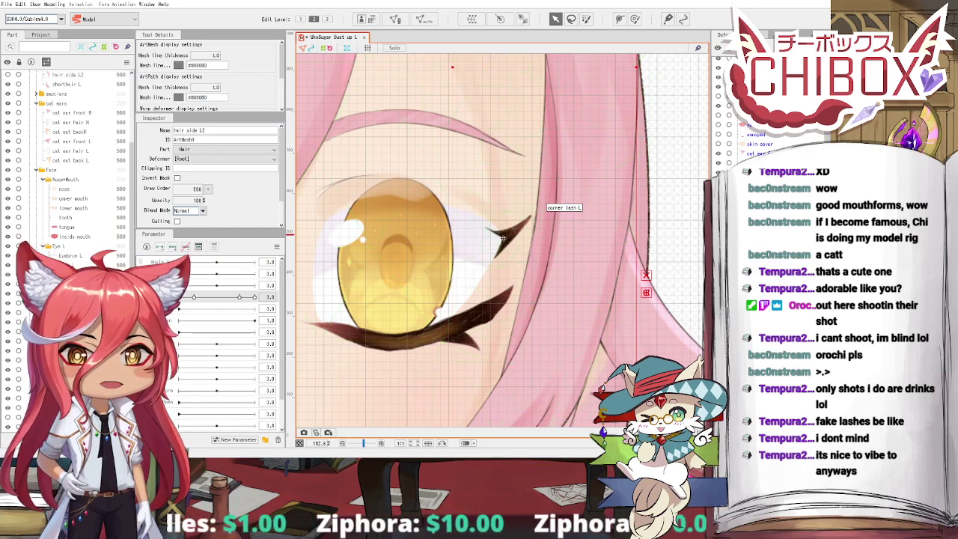
{"action": "left_click", "coordinate": [531, 229]}
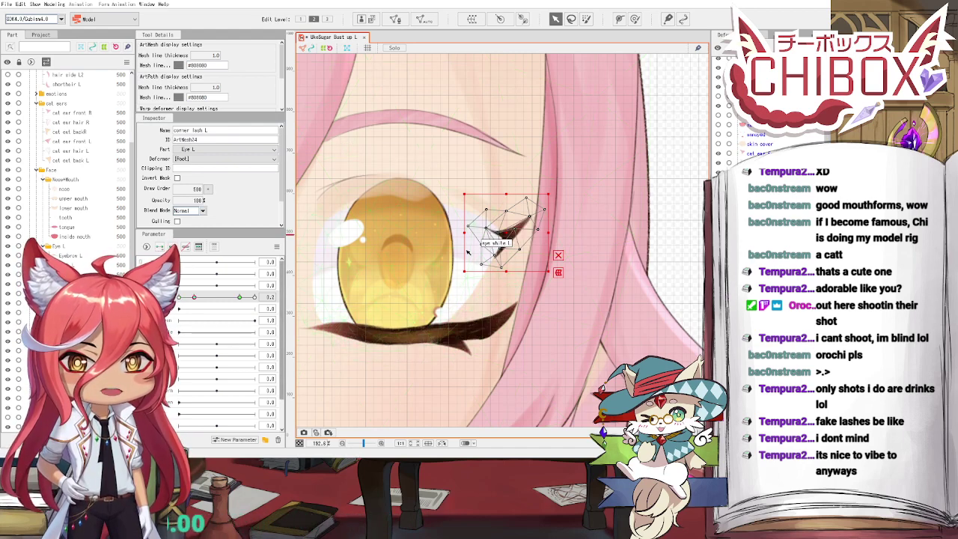
{"action": "left_click_drag", "start_coordinate": [512, 235], "coordinate": [508, 312]}
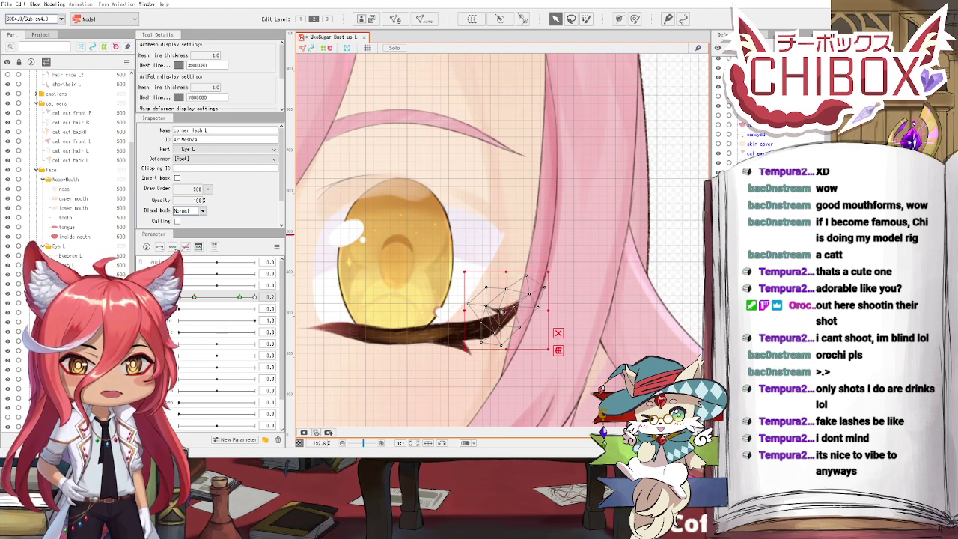
{"action": "left_click_drag", "start_coordinate": [555, 271], "coordinate": [557, 274]}
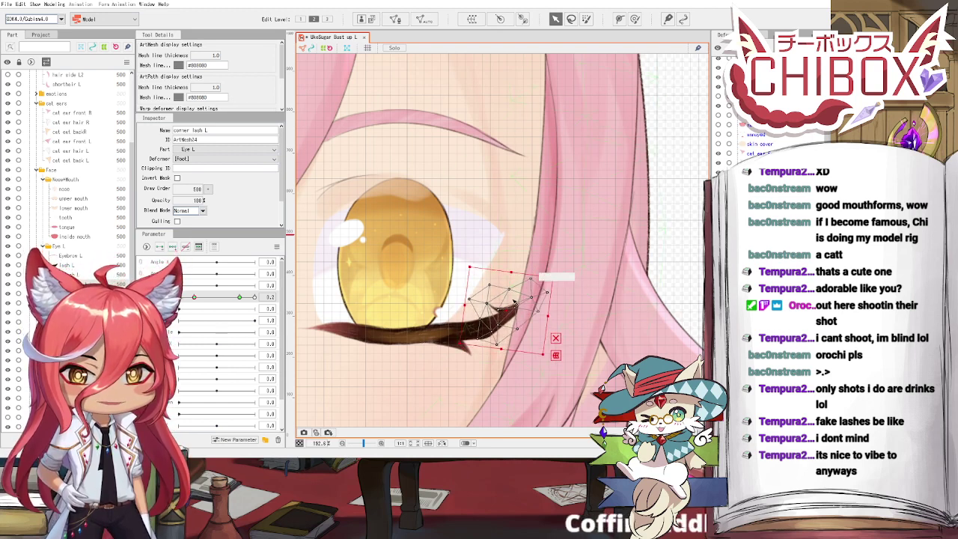
{"action": "left_click_drag", "start_coordinate": [506, 307], "coordinate": [506, 308]}
{"action": "left_click_drag", "start_coordinate": [556, 273], "coordinate": [550, 267]}
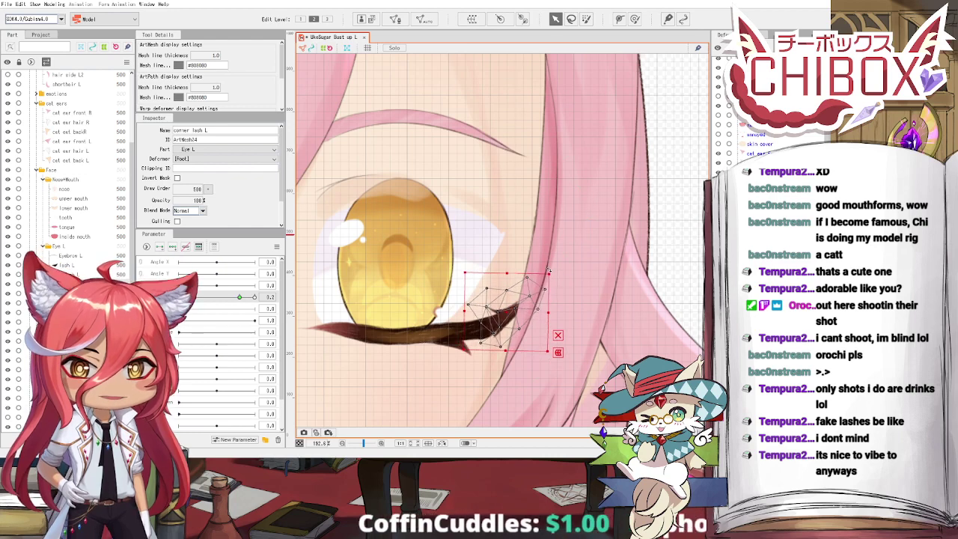
{"action": "left_click_drag", "start_coordinate": [509, 312], "coordinate": [507, 311]}
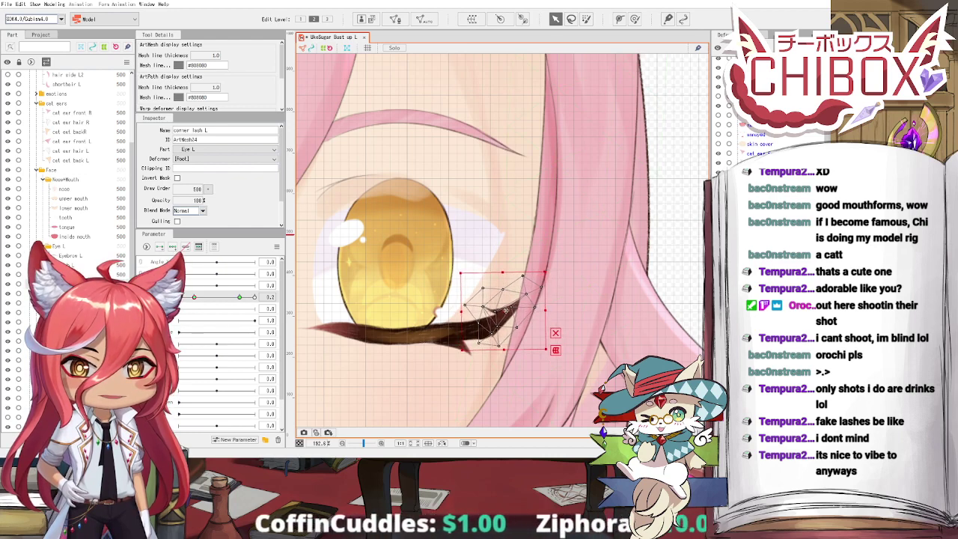
{"action": "scroll", "coordinate": [507, 311], "scroll_direction": "up", "scroll_amount": 3}
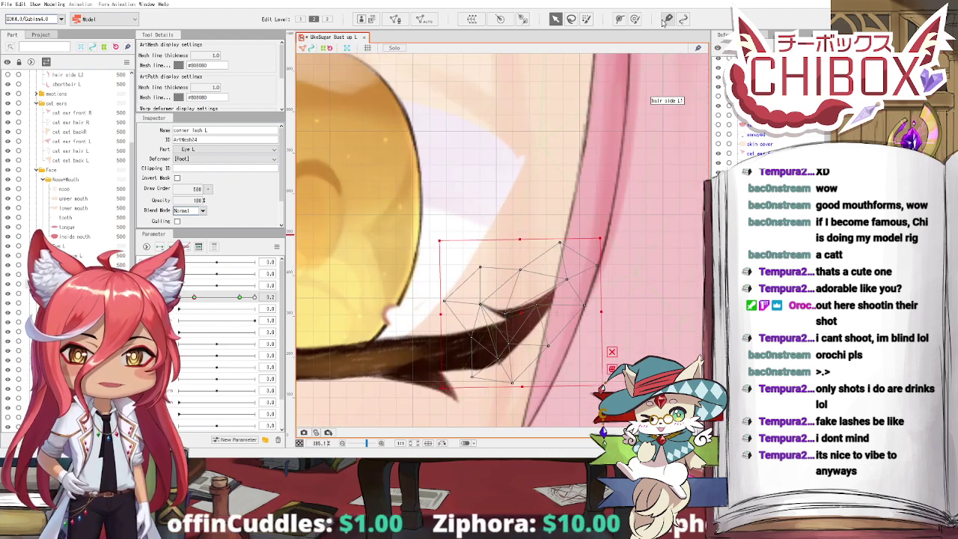
Step: Create a three-point deform path along corner lash L and blend its inner end into the closed uplash L at 0.2
{"action": "left_click", "coordinate": [620, 19]}
{"action": "left_click", "coordinate": [595, 268]}
{"action": "left_click", "coordinate": [473, 338]}
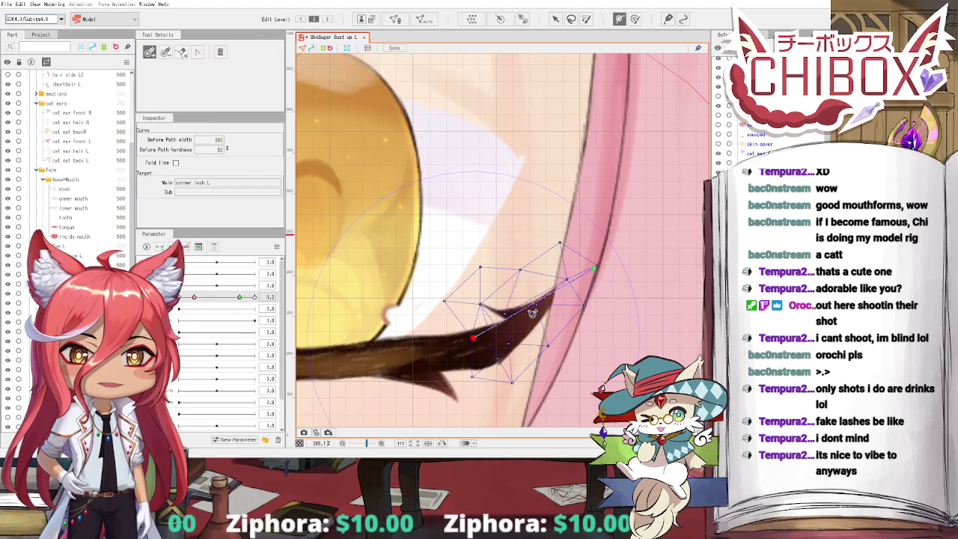
{"action": "left_click", "coordinate": [532, 308]}
{"action": "left_click", "coordinate": [555, 19]}
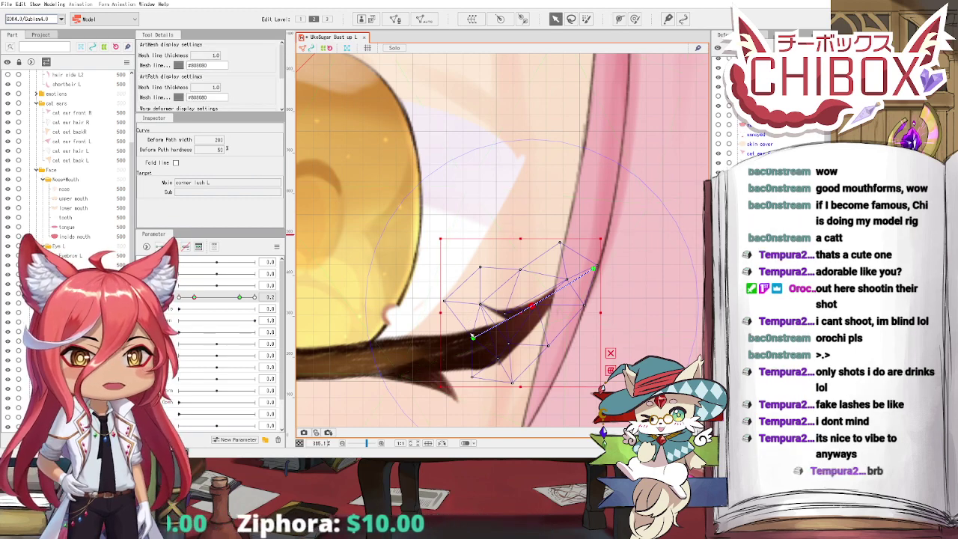
{"action": "left_click_drag", "start_coordinate": [474, 338], "coordinate": [460, 354]}
{"action": "key", "text": "ctrl+z"}
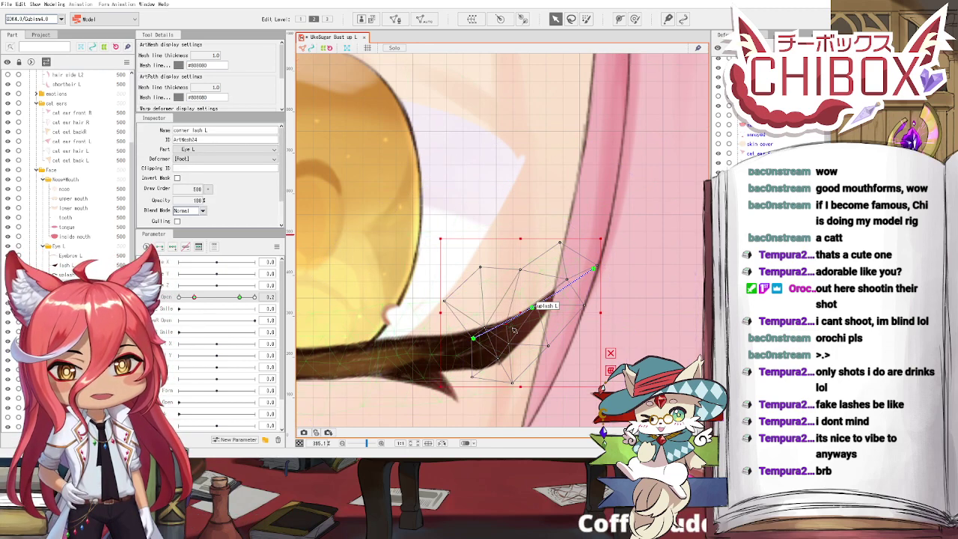
Step: Align corner lash L with the curved end of uplash L at the 0.0 key, bending its tip upward with the deform path
{"action": "scroll", "coordinate": [531, 304], "scroll_direction": "down", "scroll_amount": 5}
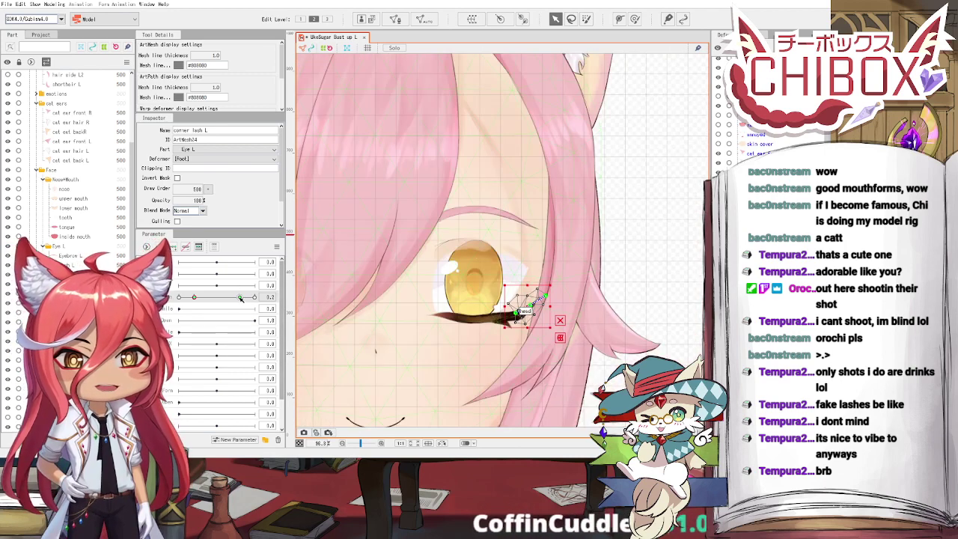
{"action": "left_click_drag", "start_coordinate": [241, 298], "coordinate": [192, 303]}
{"action": "scroll", "coordinate": [502, 318], "scroll_direction": "up", "scroll_amount": 6}
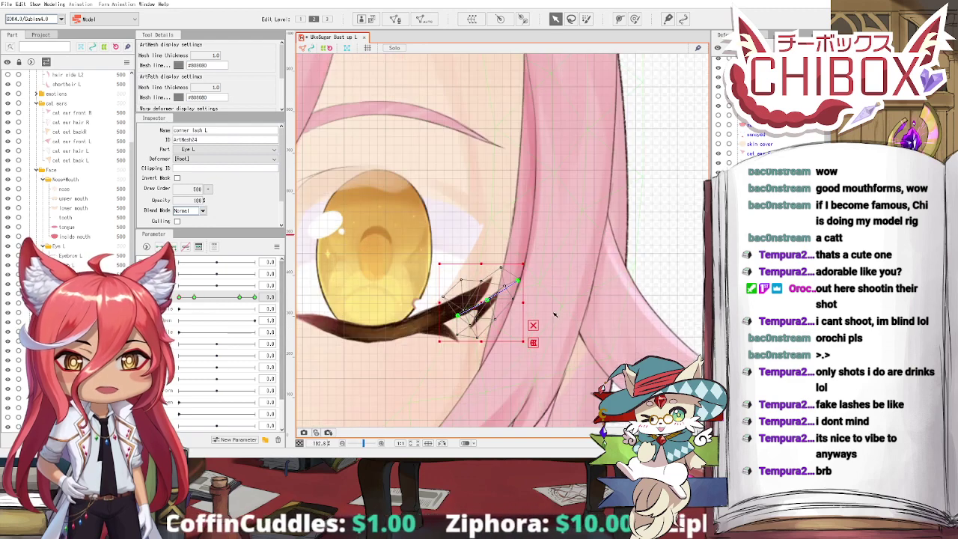
{"action": "left_click_drag", "start_coordinate": [501, 318], "coordinate": [480, 276]}
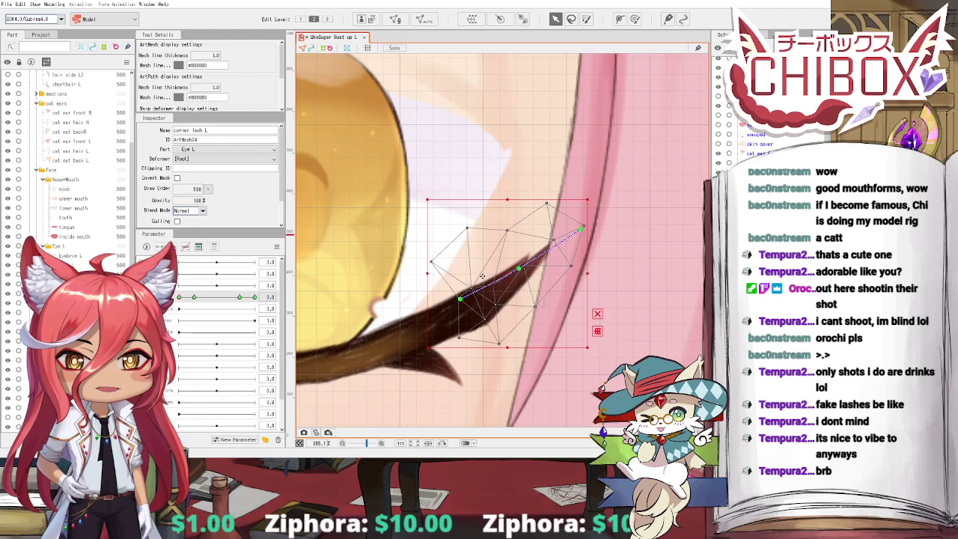
{"action": "left_click", "coordinate": [576, 225]}
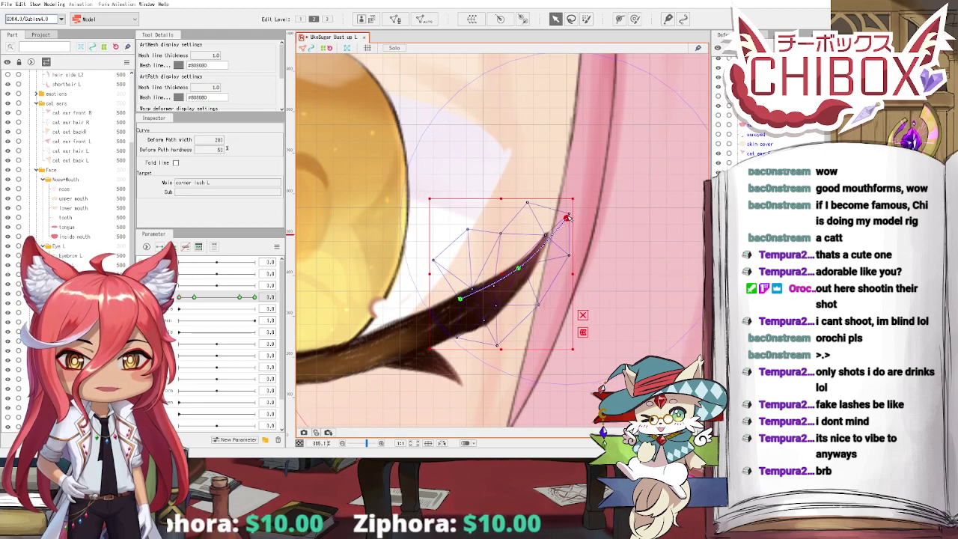
{"action": "scroll", "coordinate": [569, 218], "scroll_direction": "down", "scroll_amount": 2}
Step: Scrub the eye parameter to check the corner lash motion and add a key for corner lash L at 0.5
{"action": "left_click_drag", "start_coordinate": [178, 300], "coordinate": [256, 320]}
{"action": "scroll", "coordinate": [477, 289], "scroll_direction": "down", "scroll_amount": 5}
{"action": "scroll", "coordinate": [477, 290], "scroll_direction": "up", "scroll_amount": 3}
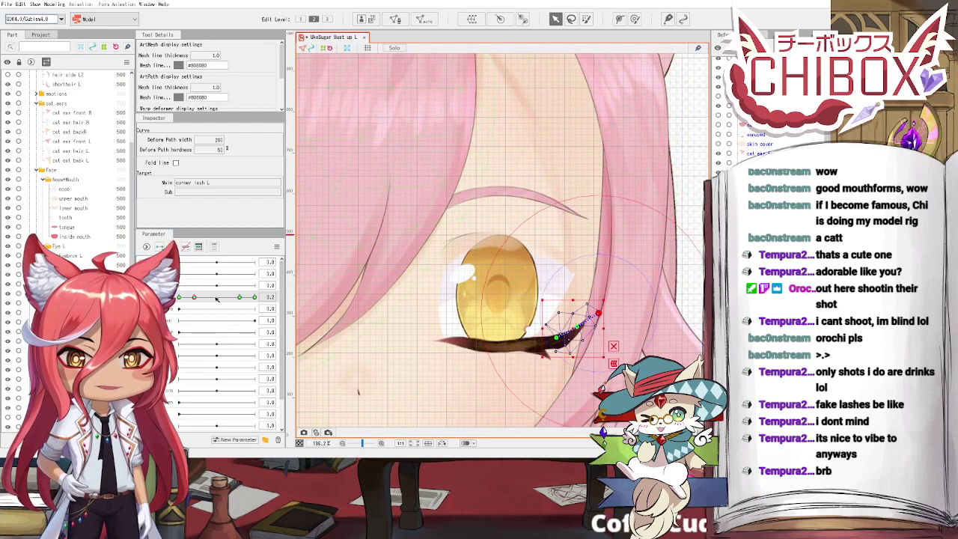
{"action": "left_click_drag", "start_coordinate": [197, 297], "coordinate": [208, 301]}
{"action": "scroll", "coordinate": [605, 322], "scroll_direction": "up", "scroll_amount": 7}
{"action": "left_click_drag", "start_coordinate": [603, 322], "coordinate": [593, 353]}
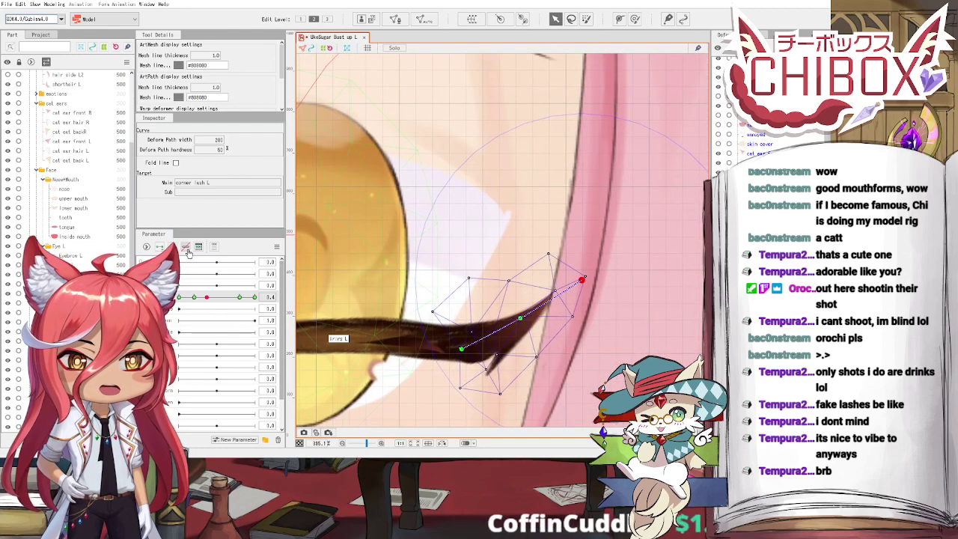
{"action": "left_click_drag", "start_coordinate": [222, 298], "coordinate": [217, 297]}
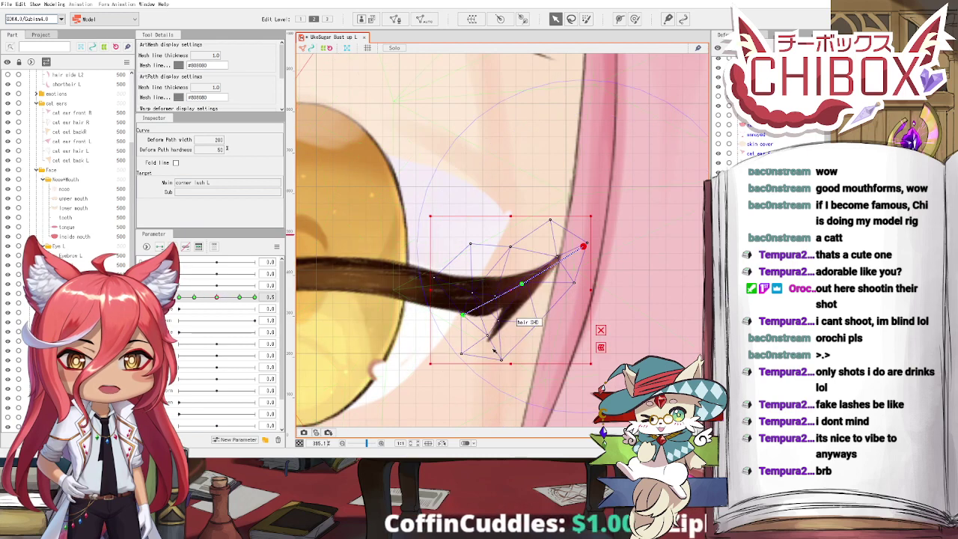
Step: Raise the inner end of corner lash L's deform path at 0.5 and tuck its lower mesh point into the upper lash
{"action": "left_click_drag", "start_coordinate": [464, 314], "coordinate": [455, 292]}
{"action": "left_click", "coordinate": [474, 342]}
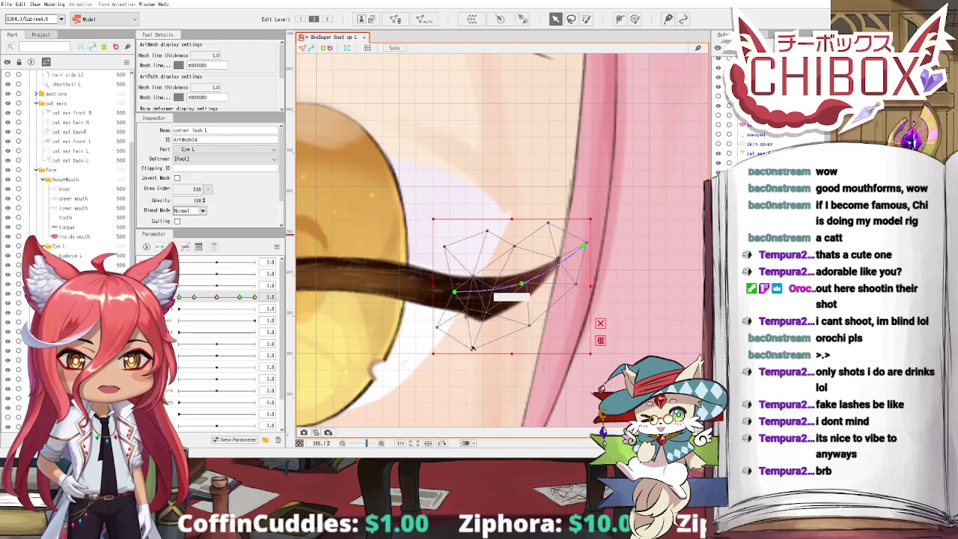
{"action": "left_click_drag", "start_coordinate": [472, 339], "coordinate": [470, 331]}
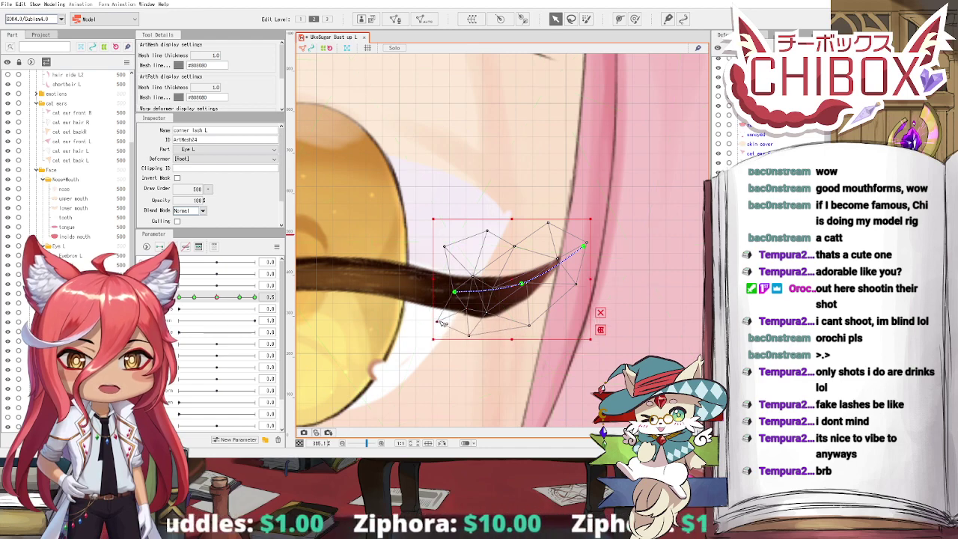
{"action": "left_click", "coordinate": [249, 298]}
{"action": "left_click_drag", "start_coordinate": [249, 297], "coordinate": [218, 298]}
{"action": "left_click_drag", "start_coordinate": [513, 269], "coordinate": [570, 245]}
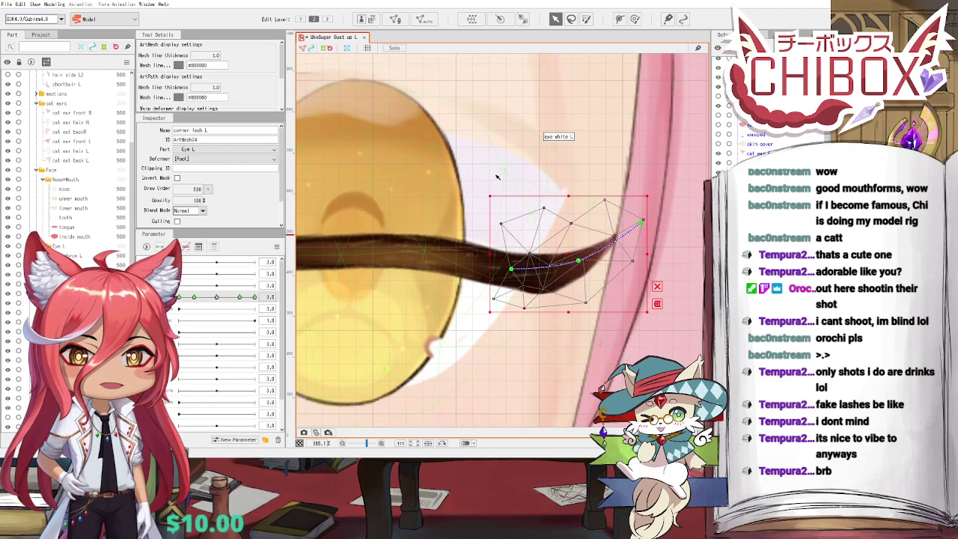
Step: Select iris L, key it on the eye parameter, then shrink it and move it down behind the closed upper lash at 0.2
{"action": "scroll", "coordinate": [497, 177], "scroll_direction": "down", "scroll_amount": 1}
{"action": "left_click", "coordinate": [462, 246]}
{"action": "scroll", "coordinate": [462, 245], "scroll_direction": "down", "scroll_amount": 1}
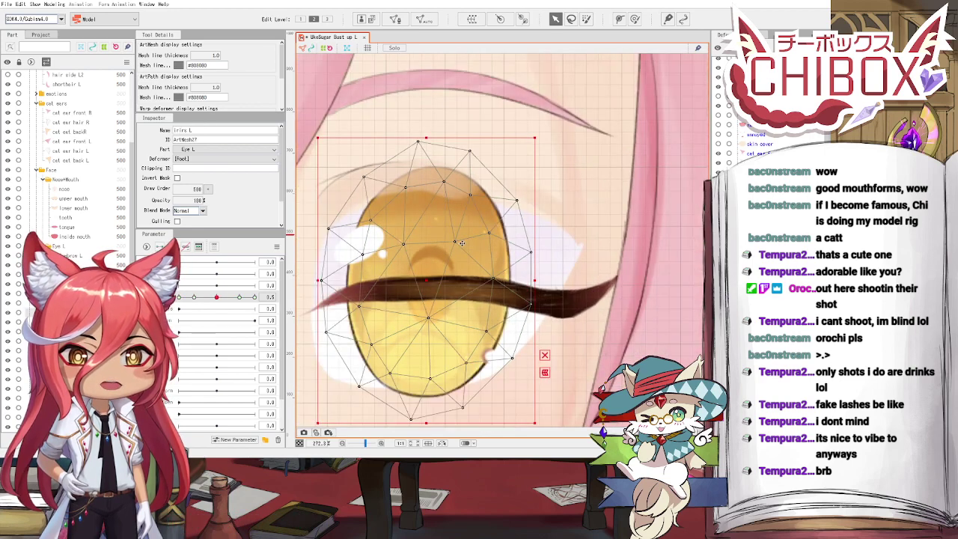
{"action": "scroll", "coordinate": [462, 244], "scroll_direction": "down", "scroll_amount": 1}
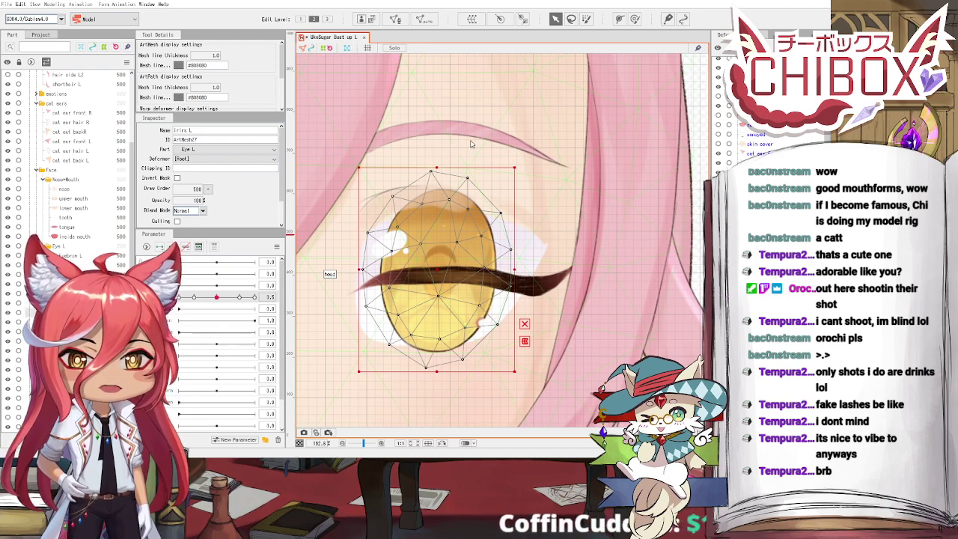
{"action": "left_click", "coordinate": [193, 297]}
{"action": "left_click_drag", "start_coordinate": [385, 290], "coordinate": [518, 145]}
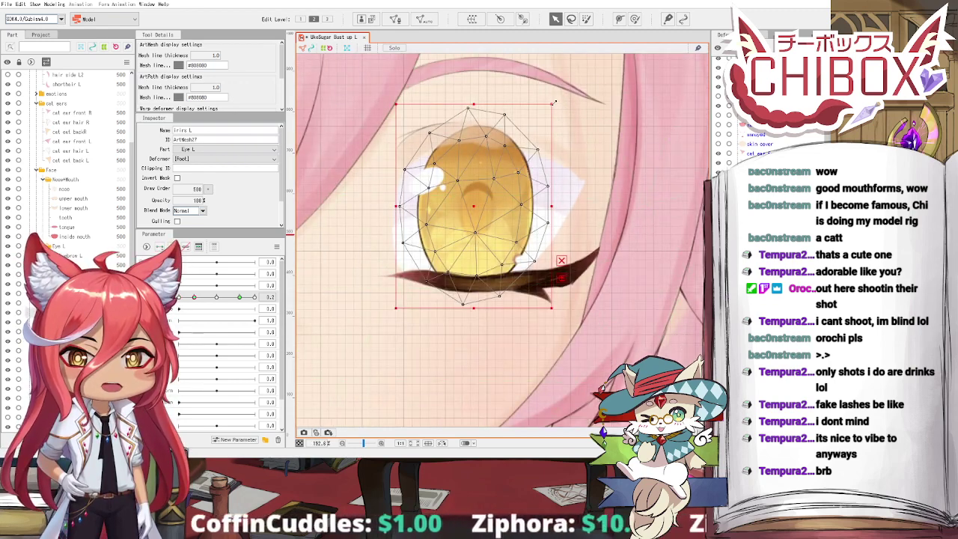
{"action": "left_click_drag", "start_coordinate": [553, 104], "coordinate": [525, 140]}
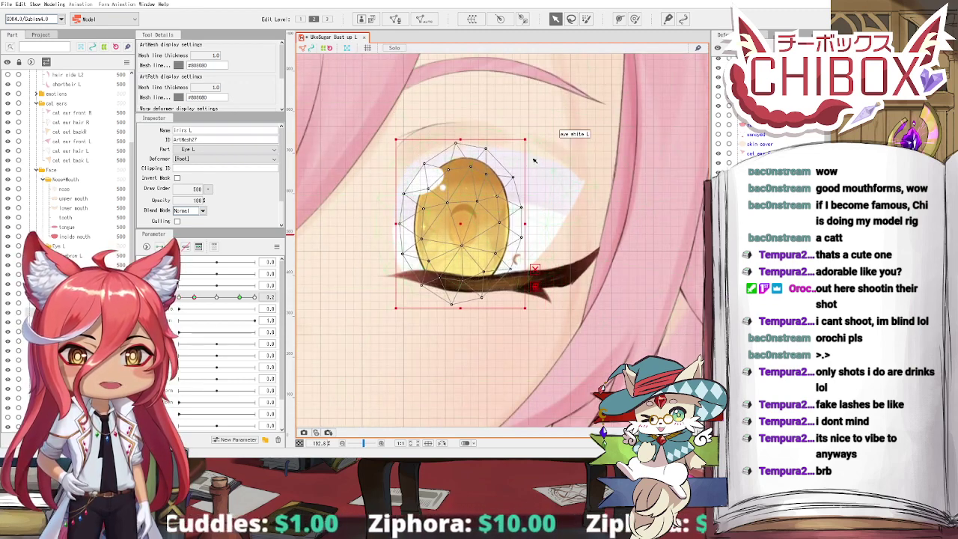
{"action": "left_click_drag", "start_coordinate": [461, 226], "coordinate": [462, 258]}
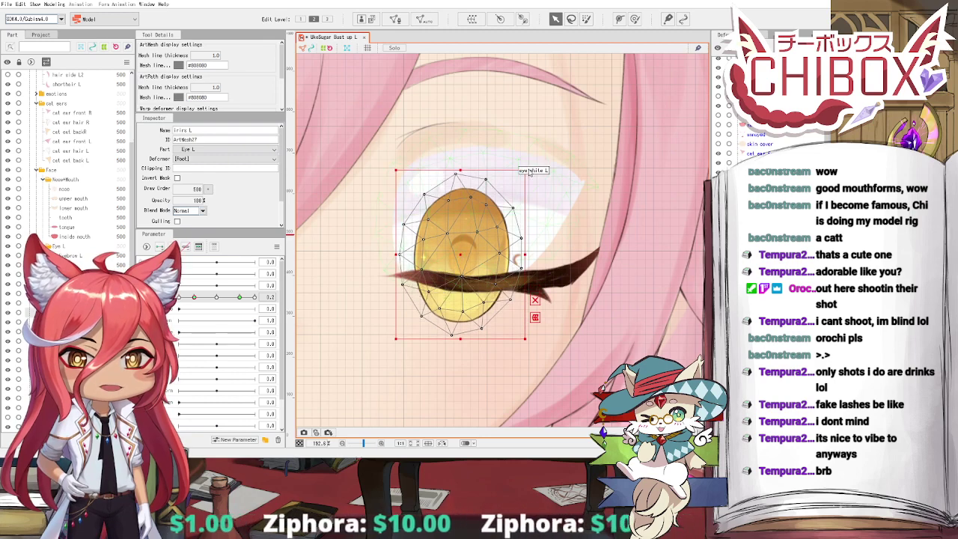
Step: Scale iris L down further and recentre it within the eye at 0.2, checking the motion along the eye parameter
{"action": "left_click_drag", "start_coordinate": [526, 170], "coordinate": [518, 181]}
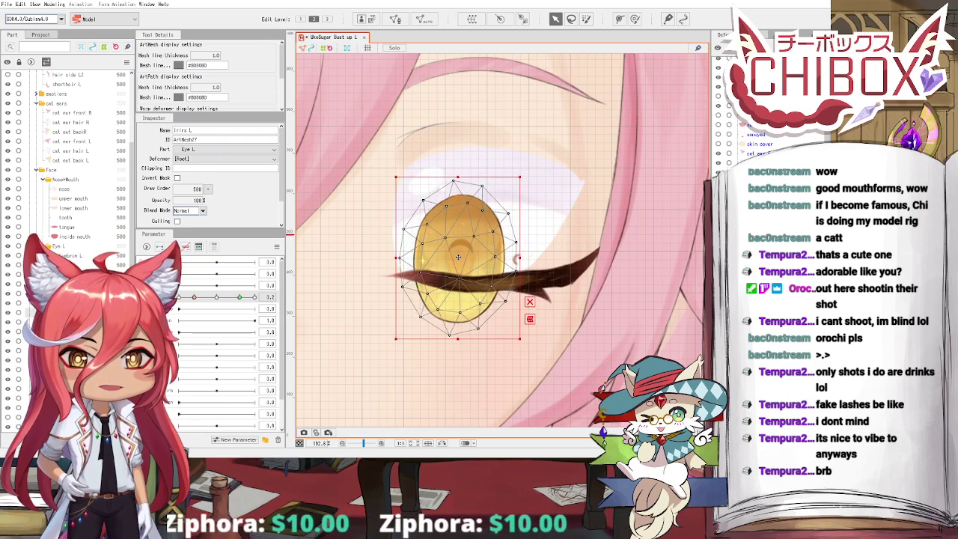
{"action": "left_click_drag", "start_coordinate": [458, 257], "coordinate": [467, 259]}
{"action": "left_click_drag", "start_coordinate": [532, 178], "coordinate": [528, 182]}
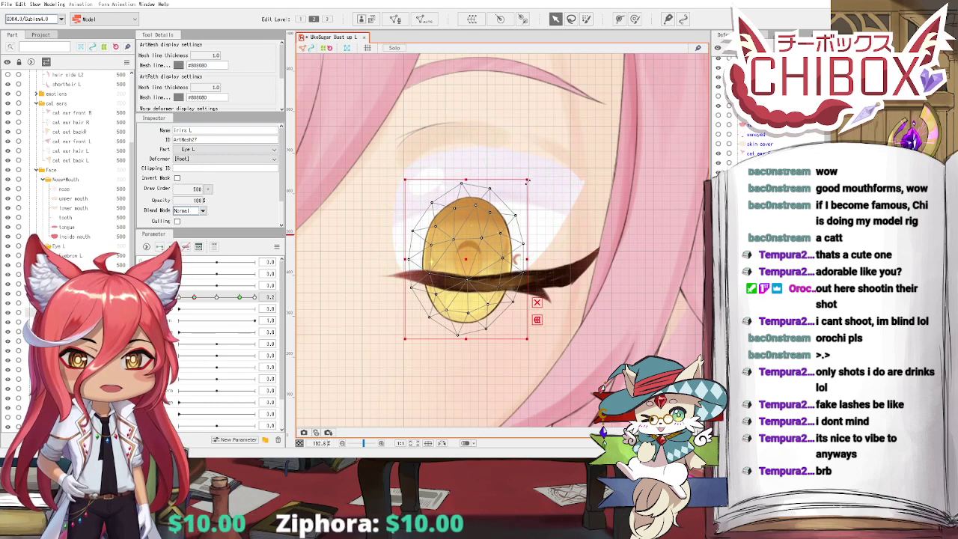
{"action": "left_click_drag", "start_coordinate": [239, 300], "coordinate": [194, 298]}
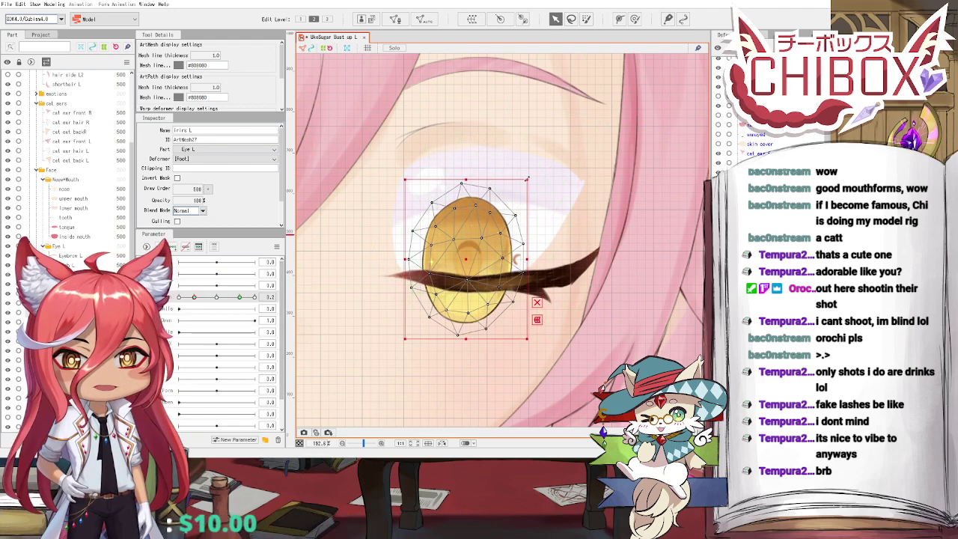
{"action": "left_click_drag", "start_coordinate": [527, 179], "coordinate": [519, 191]}
{"action": "left_click_drag", "start_coordinate": [462, 270], "coordinate": [467, 269]}
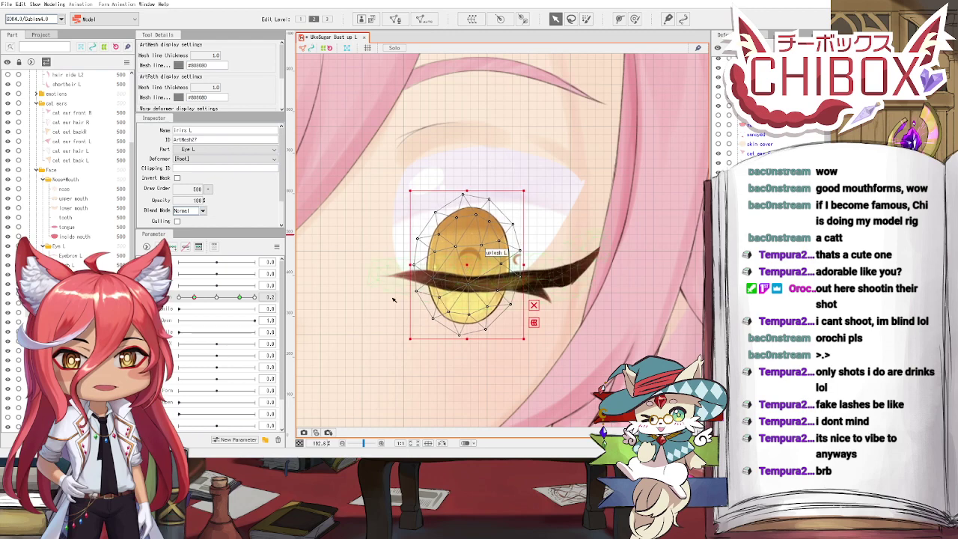
{"action": "left_click_drag", "start_coordinate": [239, 299], "coordinate": [194, 298]}
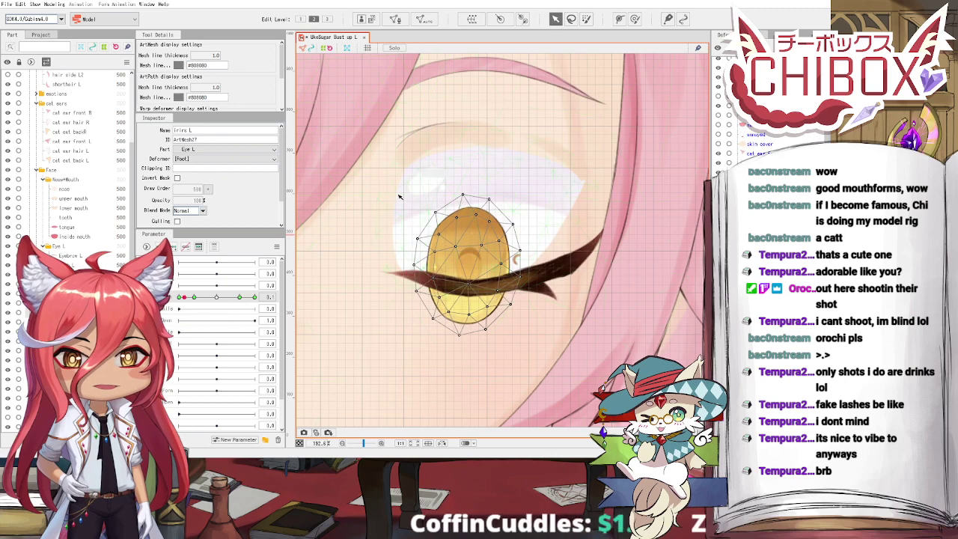
Step: Select eye light L, key it at 0.2 and 0.8 on the eye parameter, and return to the 0.2 key
{"action": "left_click", "coordinate": [420, 181]}
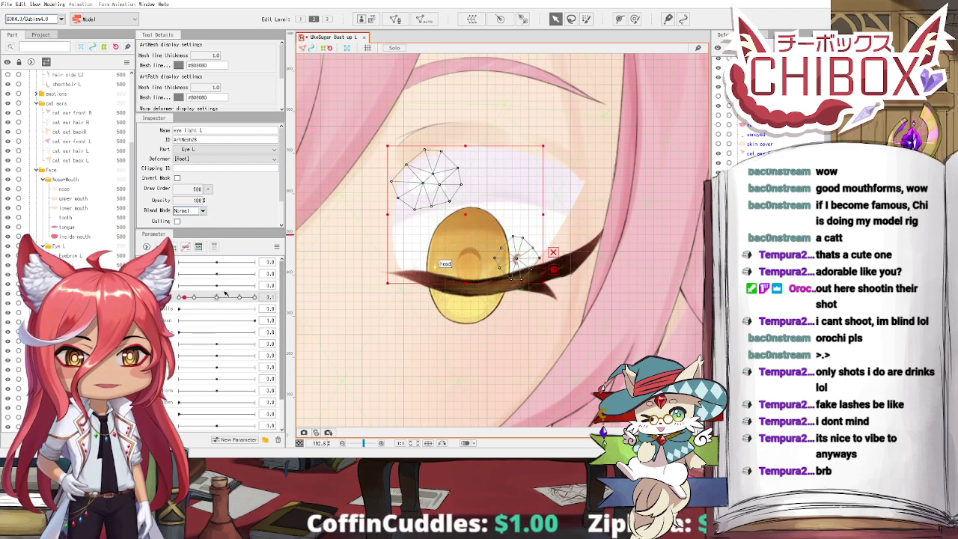
{"action": "left_click", "coordinate": [195, 298]}
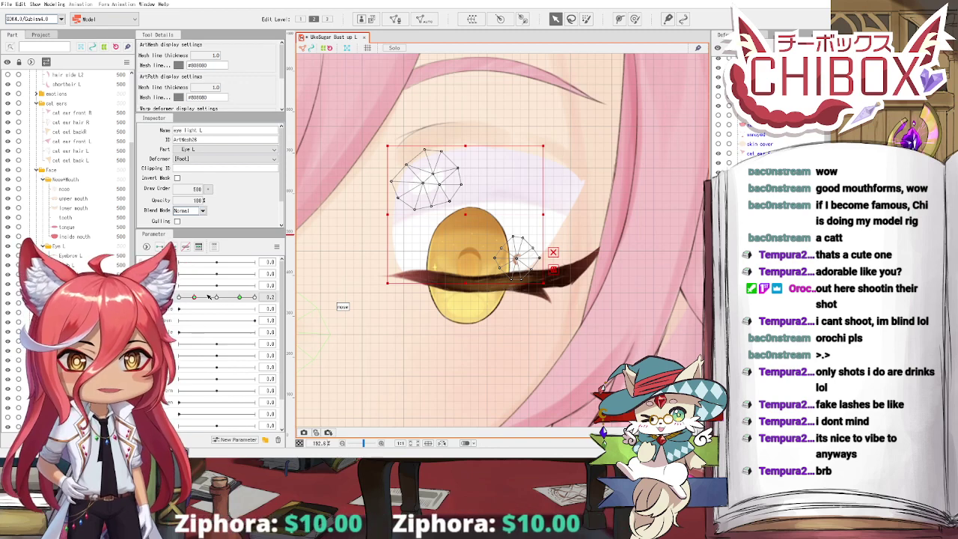
{"action": "left_click", "coordinate": [236, 300]}
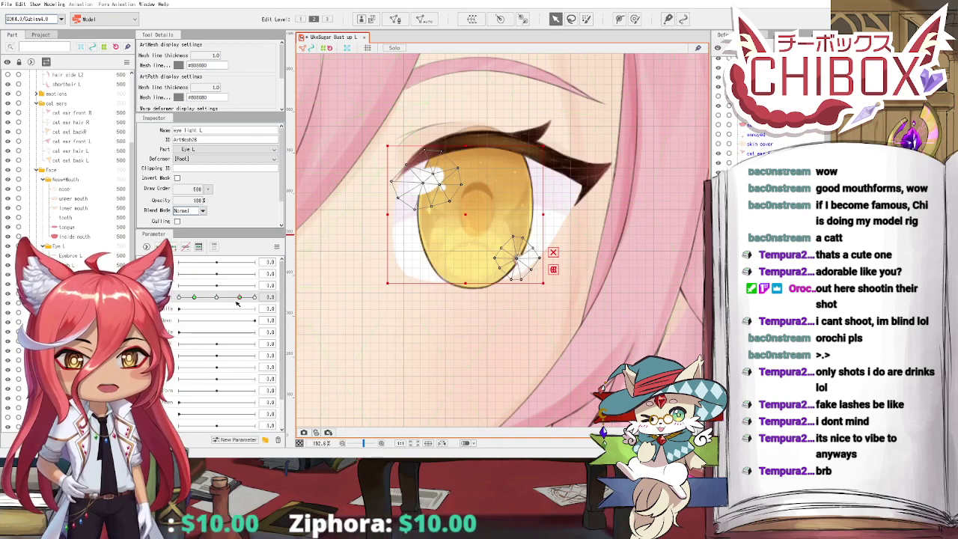
{"action": "left_click", "coordinate": [239, 298]}
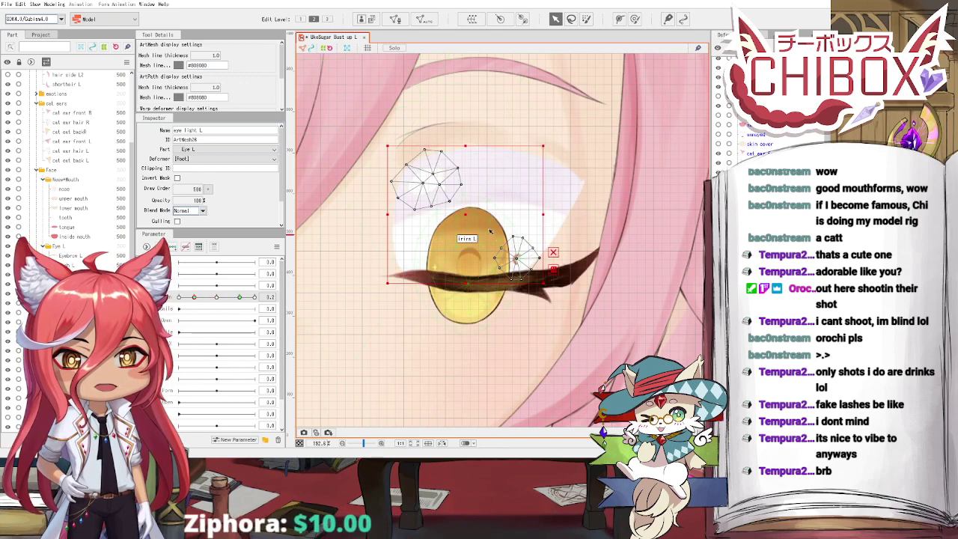
Step: Shrink eye light L and move it down over the iris at 0.2, checking its motion along the eye parameter
{"action": "left_click_drag", "start_coordinate": [388, 146], "coordinate": [413, 172]}
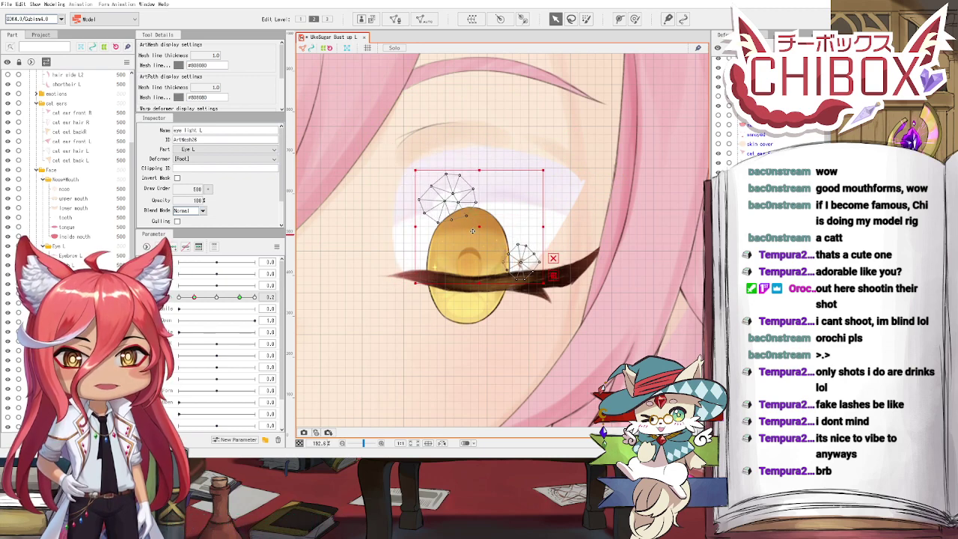
{"action": "left_click_drag", "start_coordinate": [476, 228], "coordinate": [464, 269]}
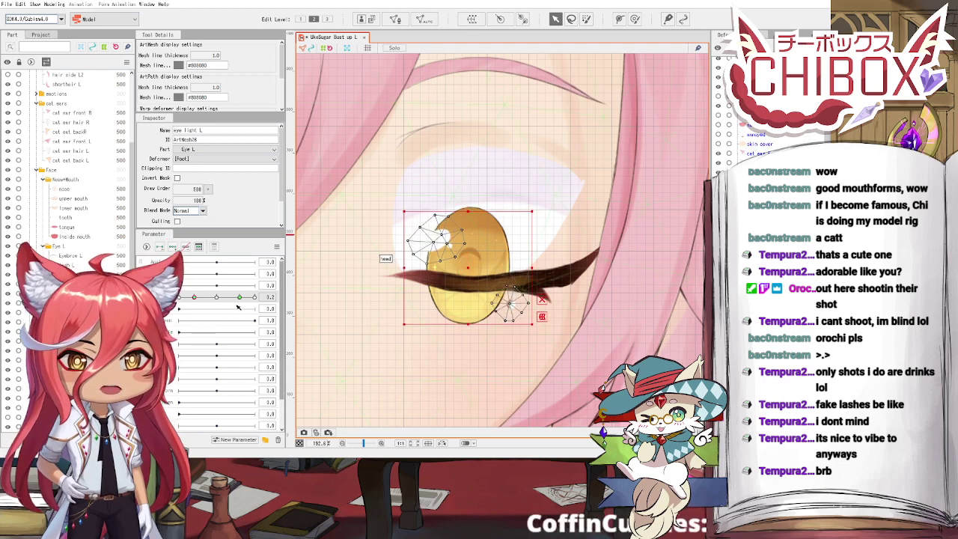
{"action": "left_click_drag", "start_coordinate": [240, 298], "coordinate": [194, 298]}
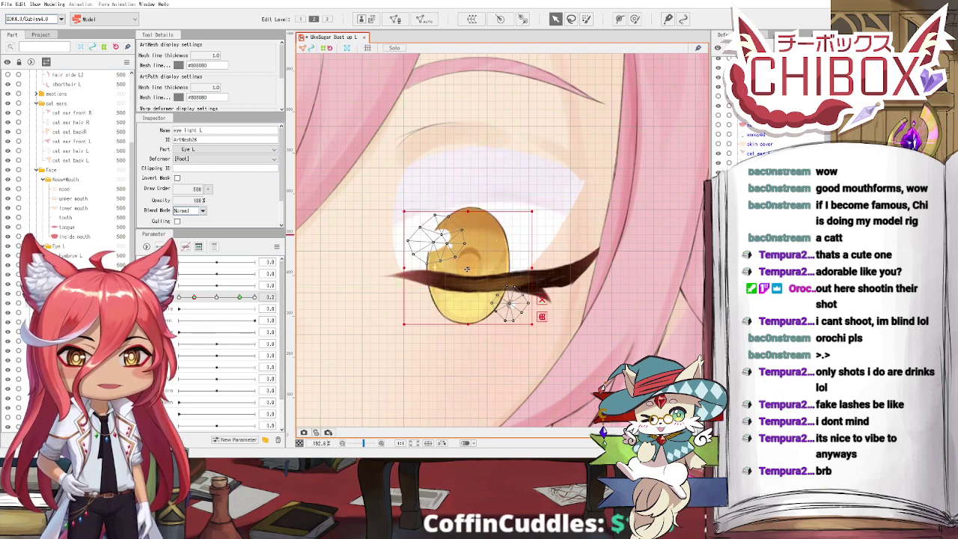
{"action": "left_click_drag", "start_coordinate": [467, 268], "coordinate": [462, 265]}
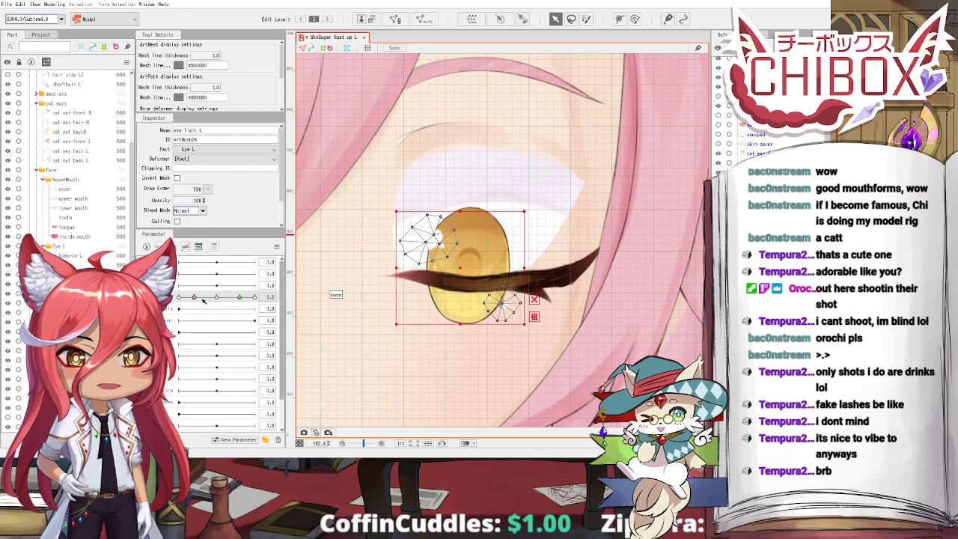
{"action": "mouse_move", "coordinate": [203, 299]}
{"action": "left_mouse_down"}
{"action": "mouse_move", "coordinate": [214, 304]}
{"action": "mouse_move", "coordinate": [196, 300]}
{"action": "left_mouse_up"}
Step: Clip iris L and eye light L to the eye white L mesh using its ID ArtMesh28
{"action": "scroll", "coordinate": [397, 281], "scroll_direction": "up", "scroll_amount": 3}
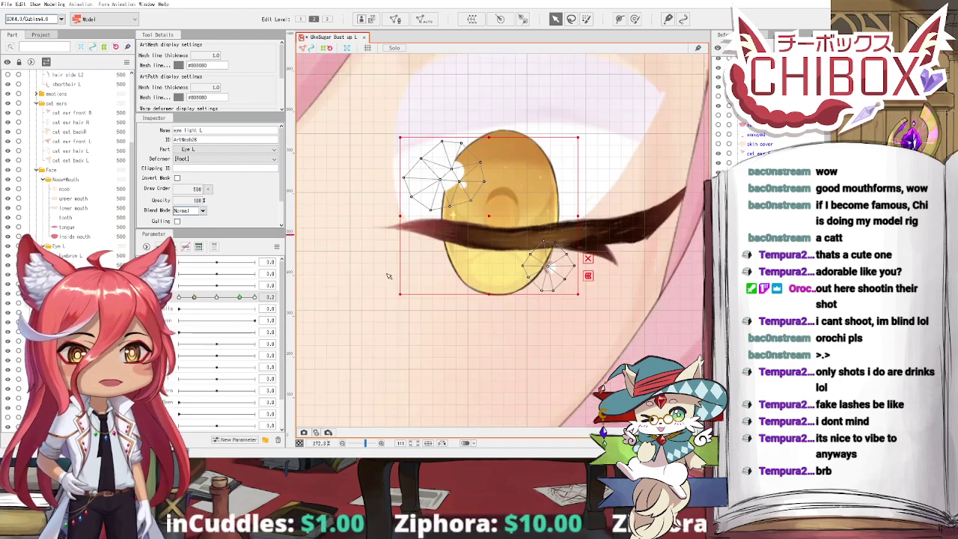
{"action": "left_click_drag", "start_coordinate": [389, 276], "coordinate": [376, 348]}
{"action": "left_click_drag", "start_coordinate": [486, 291], "coordinate": [440, 284]}
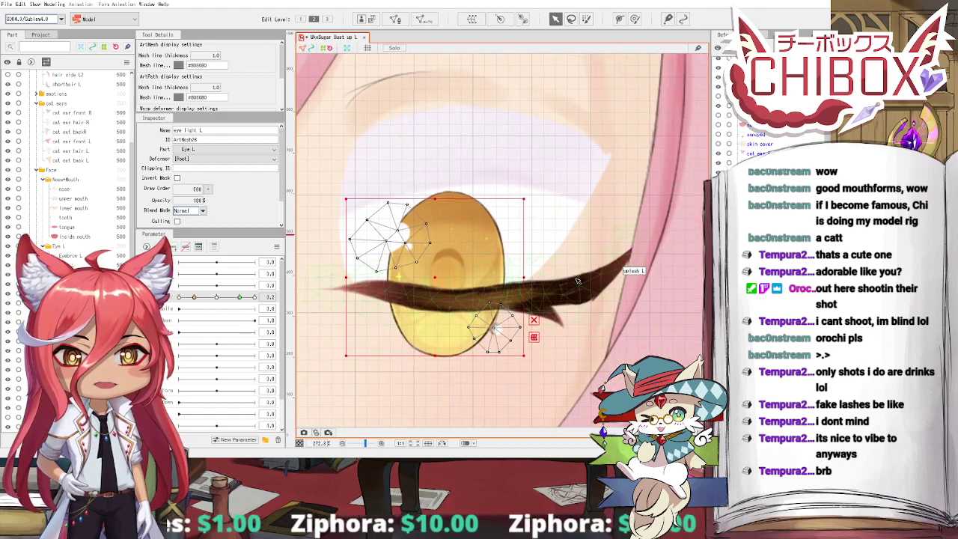
{"action": "left_click", "coordinate": [575, 211]}
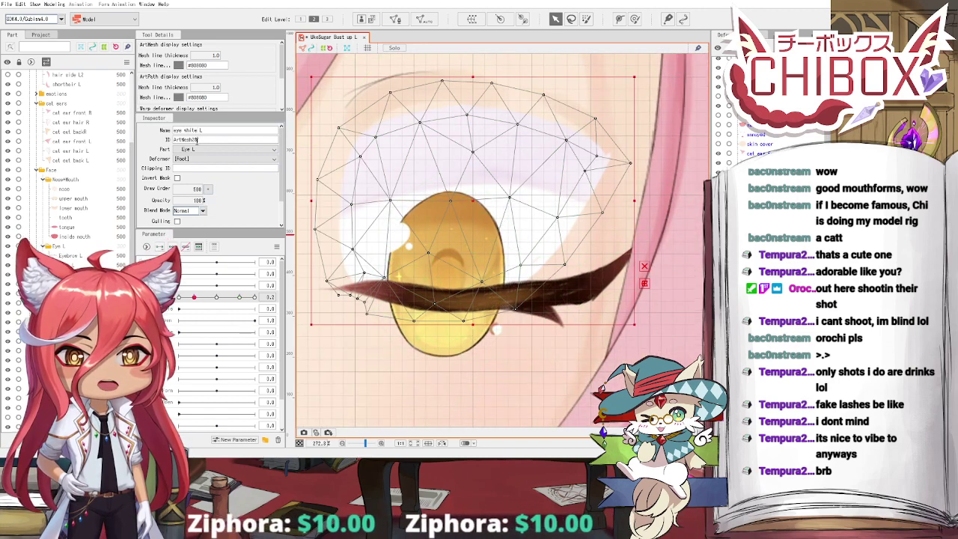
{"action": "left_click", "coordinate": [447, 336]}
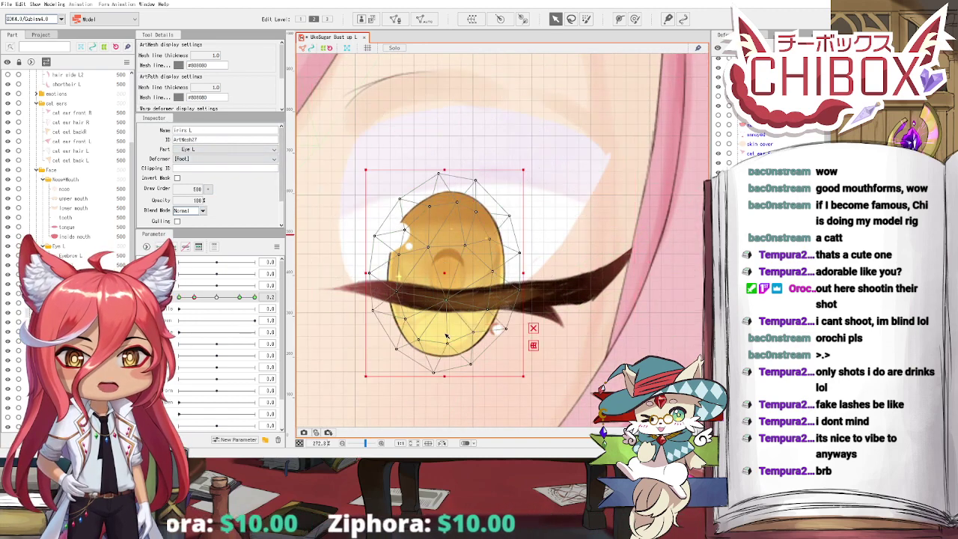
{"action": "left_click", "coordinate": [231, 169]}
{"action": "type", "text": "ArtMesh28"}
{"action": "key", "text": "Return"}
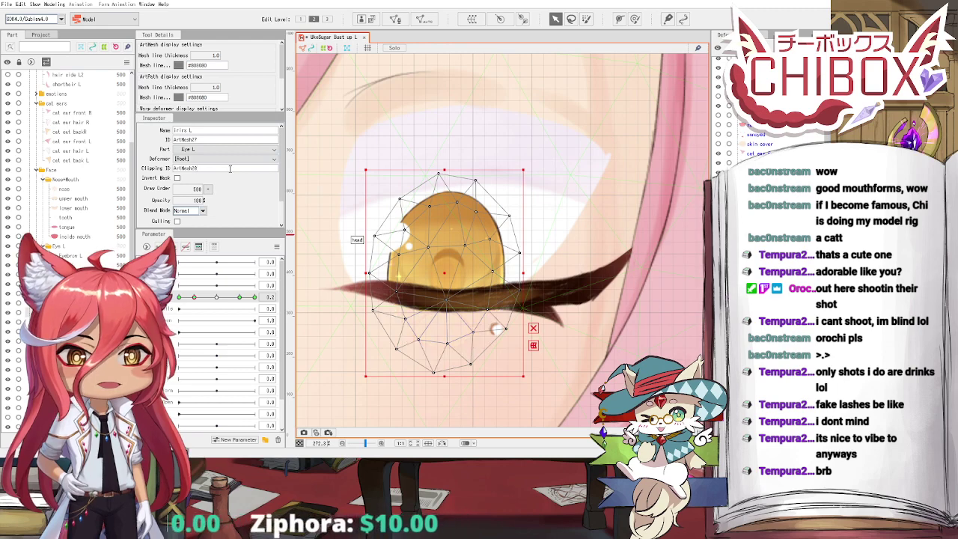
{"action": "left_click", "coordinate": [497, 328]}
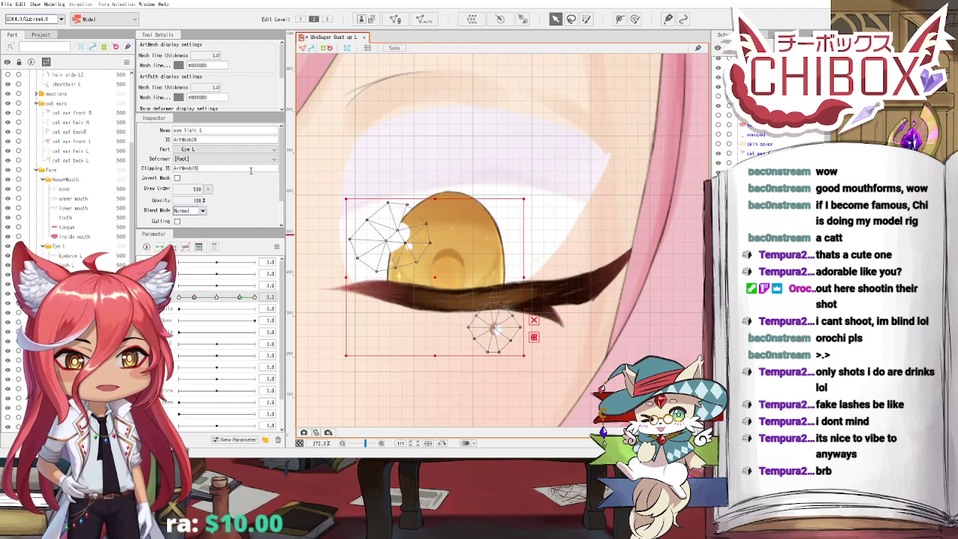
Step: Select eyelid L and draw a three-point deform path along the eyelid crease
{"action": "scroll", "coordinate": [400, 246], "scroll_direction": "down", "scroll_amount": 3}
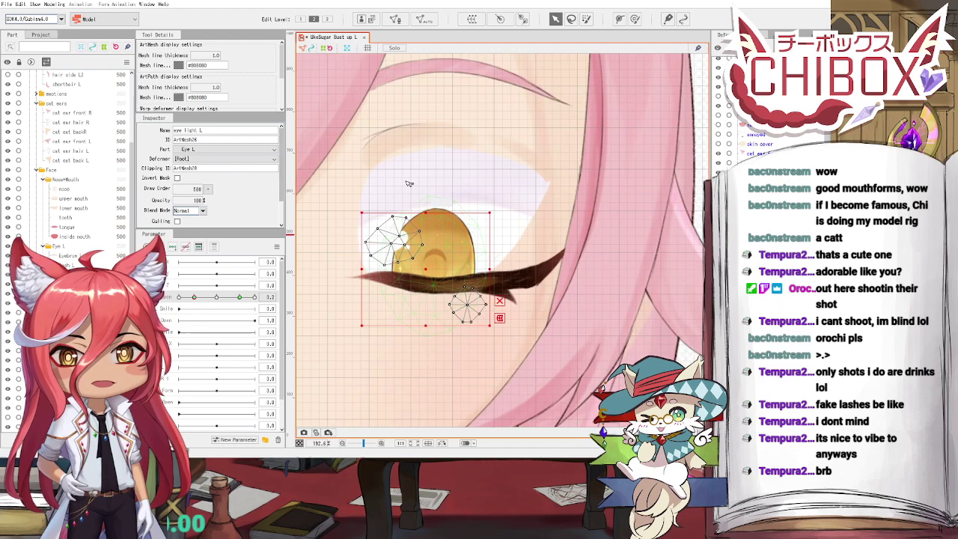
{"action": "left_click", "coordinate": [381, 133]}
{"action": "left_click_drag", "start_coordinate": [455, 149], "coordinate": [458, 178]}
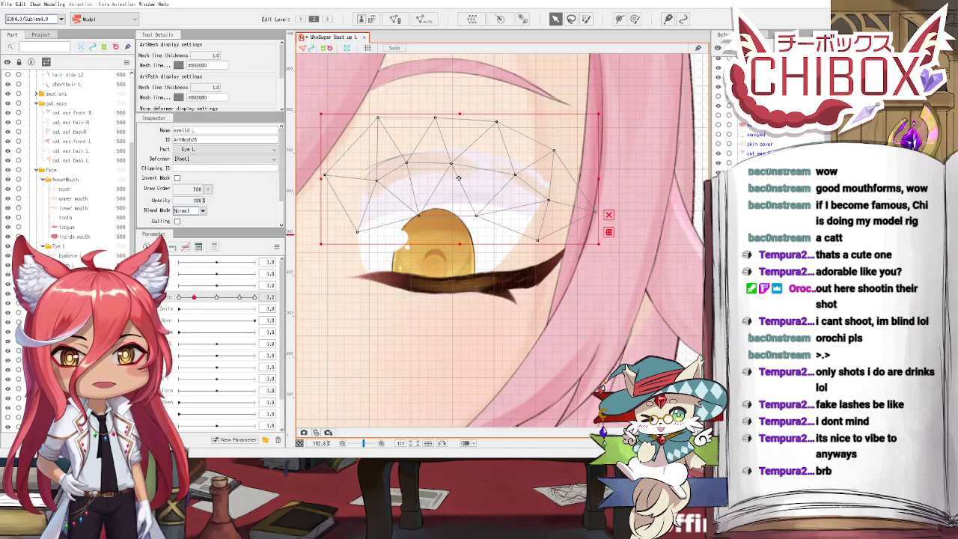
{"action": "key", "text": "ctrl+z"}
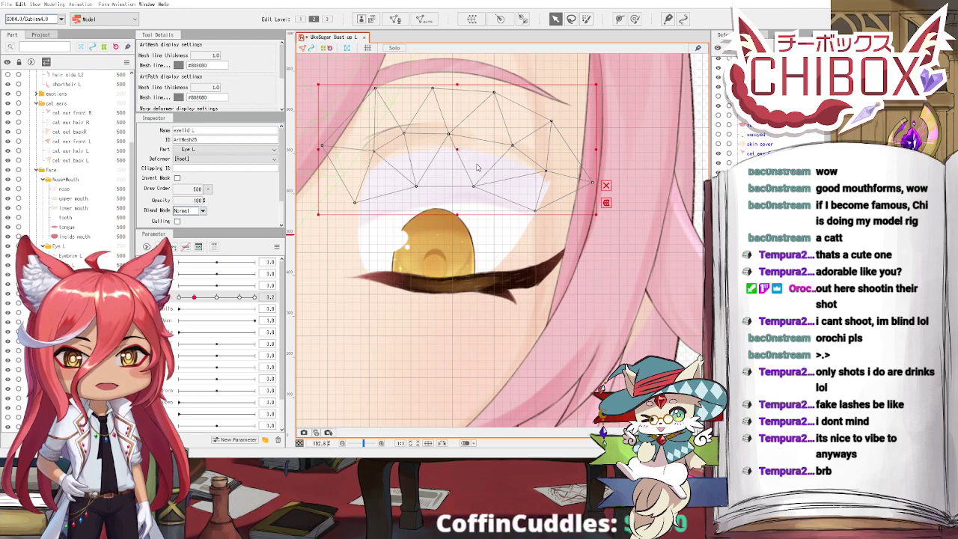
{"action": "left_click", "coordinate": [620, 16]}
{"action": "left_click", "coordinate": [330, 159]}
{"action": "left_click", "coordinate": [434, 136]}
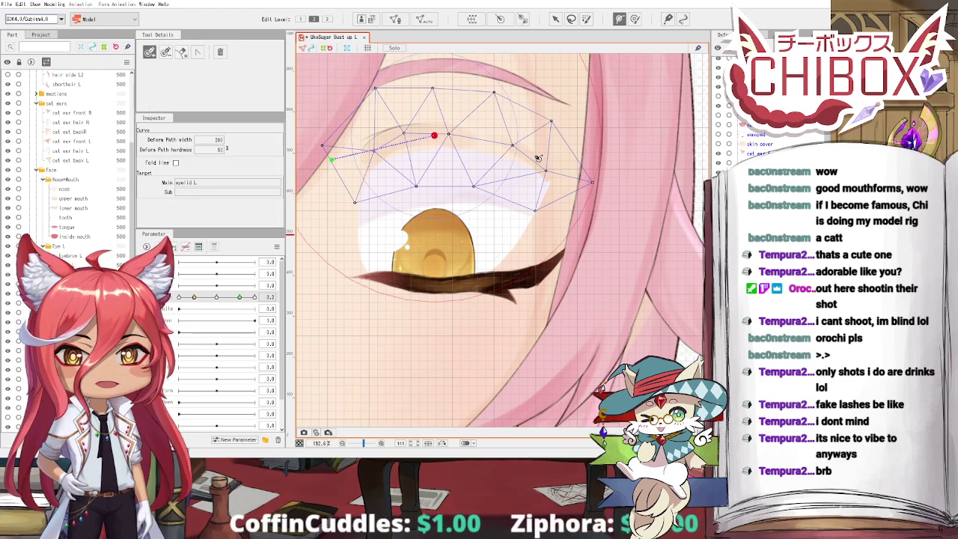
{"action": "left_click", "coordinate": [577, 183]}
{"action": "left_click_drag", "start_coordinate": [434, 136], "coordinate": [433, 125]}
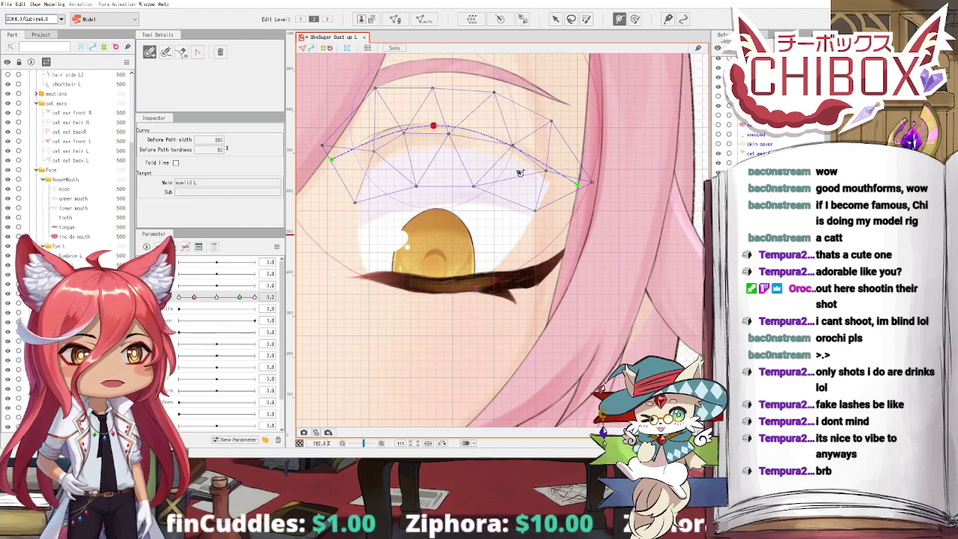
{"action": "left_click_drag", "start_coordinate": [578, 184], "coordinate": [588, 184]}
{"action": "left_click", "coordinate": [554, 21]}
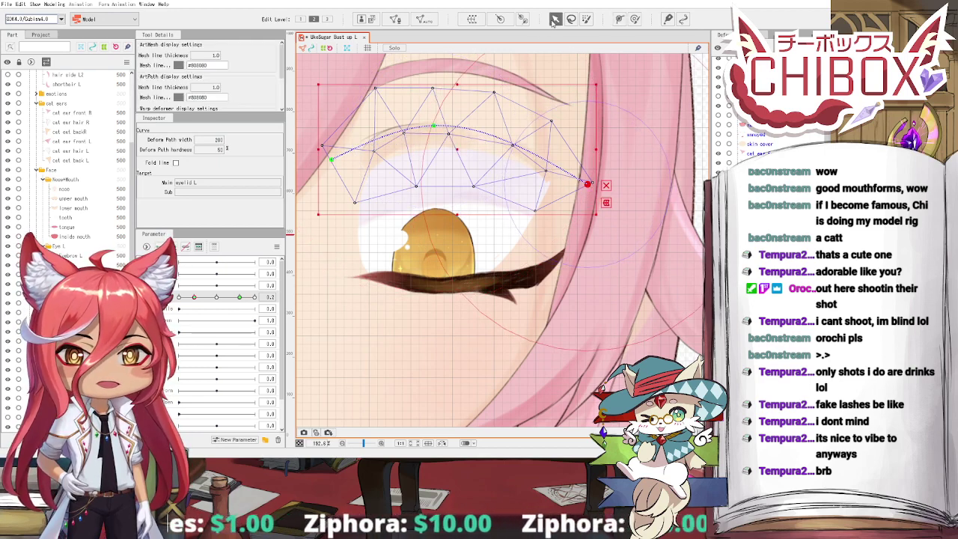
Step: Move eyelid L down at 0.2, then lower the inner end of its deform path and raise the outer end
{"action": "left_click_drag", "start_coordinate": [455, 148], "coordinate": [456, 172]}
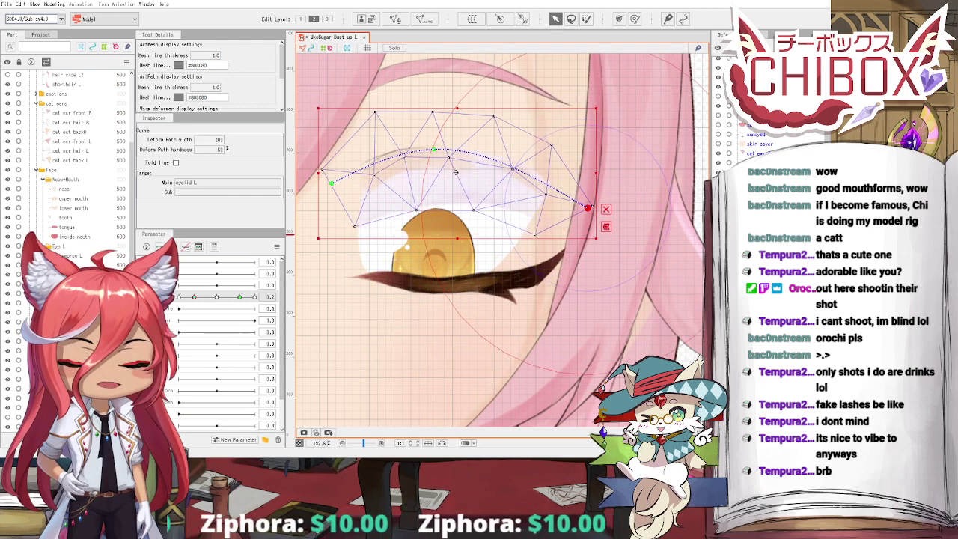
{"action": "left_click_drag", "start_coordinate": [332, 184], "coordinate": [331, 201]}
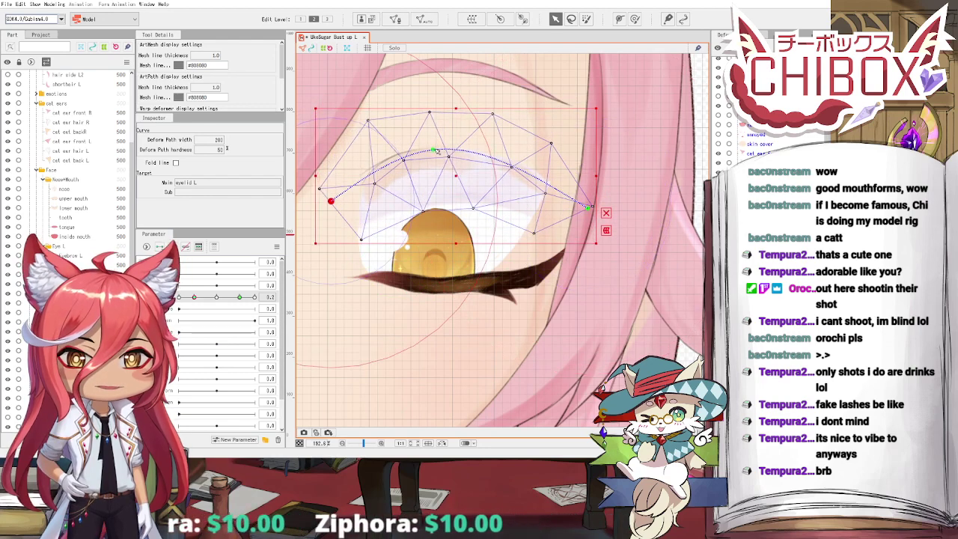
{"action": "left_click_drag", "start_coordinate": [438, 151], "coordinate": [438, 153]}
{"action": "left_click_drag", "start_coordinate": [587, 209], "coordinate": [590, 187]}
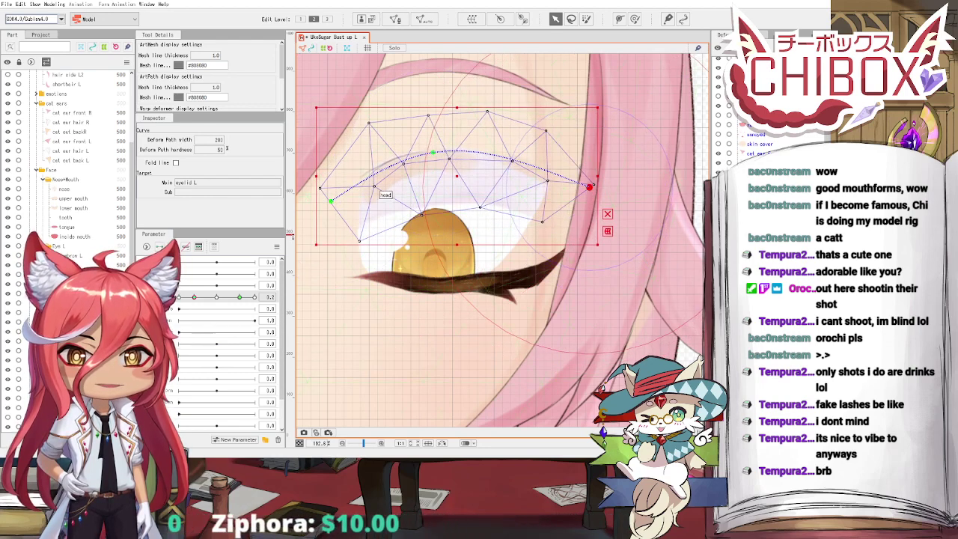
{"action": "left_click_drag", "start_coordinate": [332, 200], "coordinate": [340, 209]}
{"action": "mouse_move", "coordinate": [194, 297]}
{"action": "left_mouse_down"}
{"action": "mouse_move", "coordinate": [247, 297]}
{"action": "mouse_move", "coordinate": [200, 301]}
{"action": "left_mouse_up"}
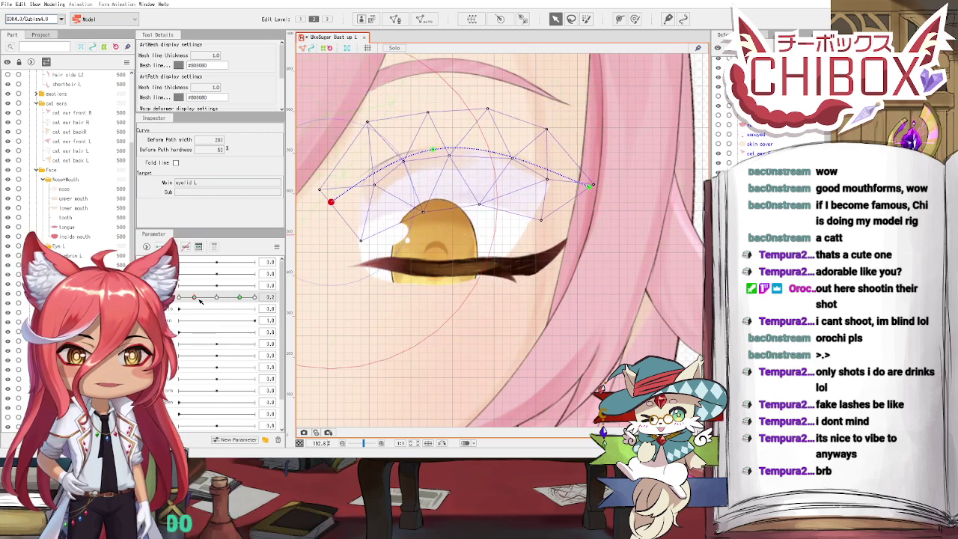
Step: Select Eyebrow L and lower the inner end and middle of its deform path at 0.2
{"action": "left_click", "coordinate": [369, 113]}
{"action": "left_click", "coordinate": [408, 73]}
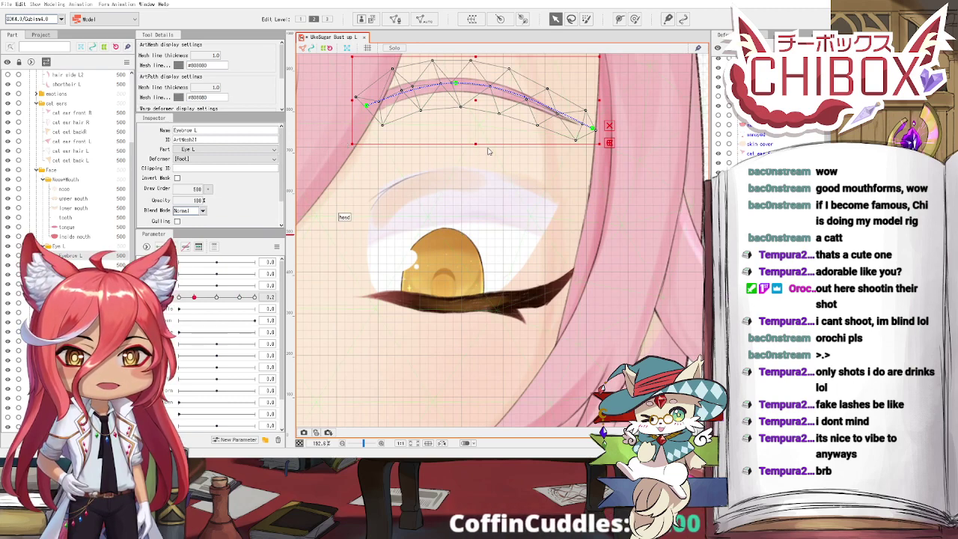
{"action": "left_click_drag", "start_coordinate": [484, 137], "coordinate": [502, 169]}
{"action": "scroll", "coordinate": [432, 179], "scroll_direction": "down", "scroll_amount": 4}
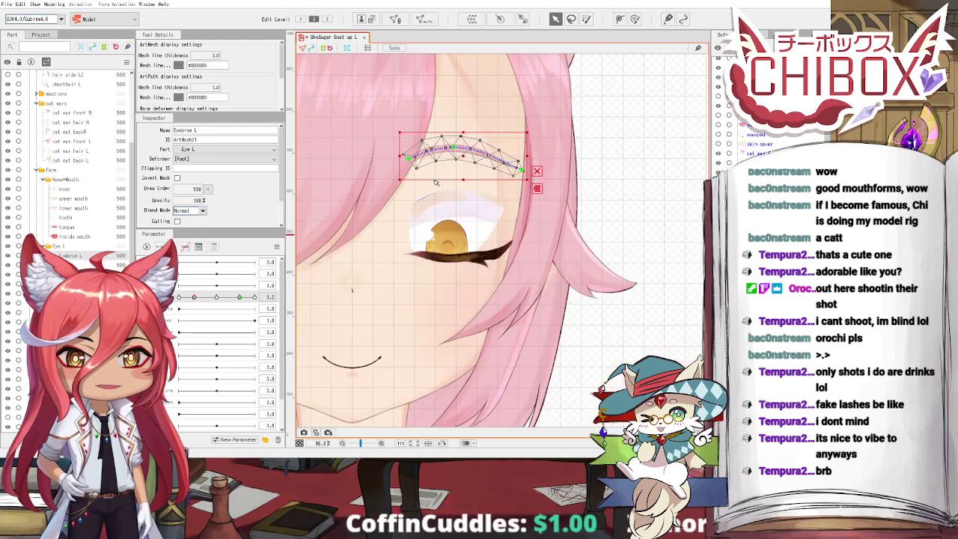
{"action": "left_click_drag", "start_coordinate": [344, 202], "coordinate": [372, 193]}
{"action": "right_click", "coordinate": [376, 187]}
{"action": "left_click", "coordinate": [494, 39]}
{"action": "left_click_drag", "start_coordinate": [460, 173], "coordinate": [486, 170]}
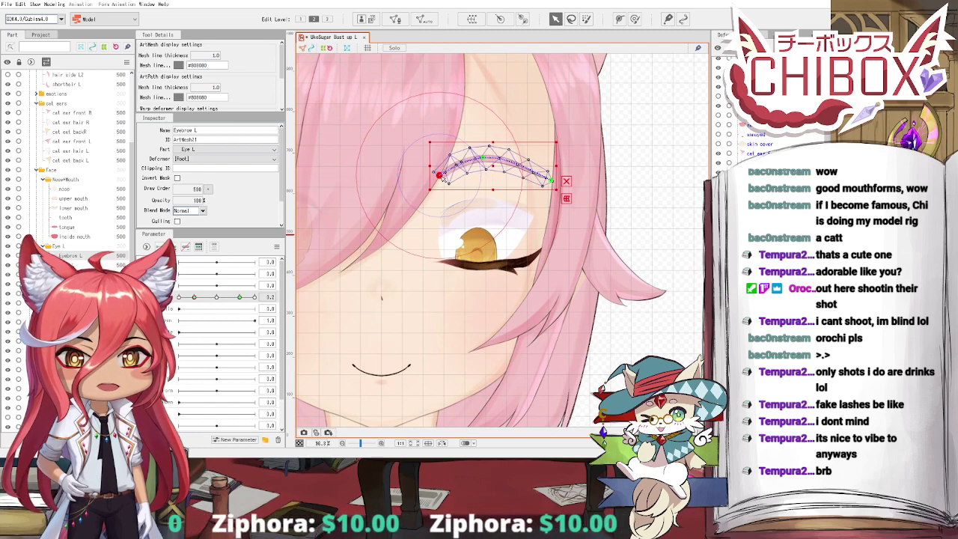
{"action": "left_click", "coordinate": [483, 160]}
{"action": "left_click", "coordinate": [440, 177]}
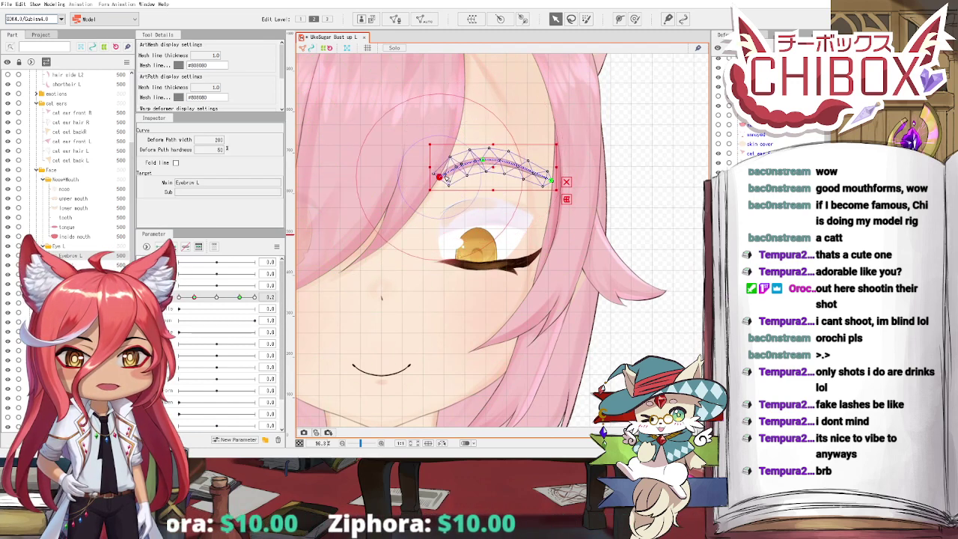
Step: Move Eyebrow L further down at 0.2, flatten its middle and raise its outer end, then check the motion up to the open eye
{"action": "left_click", "coordinate": [446, 179]}
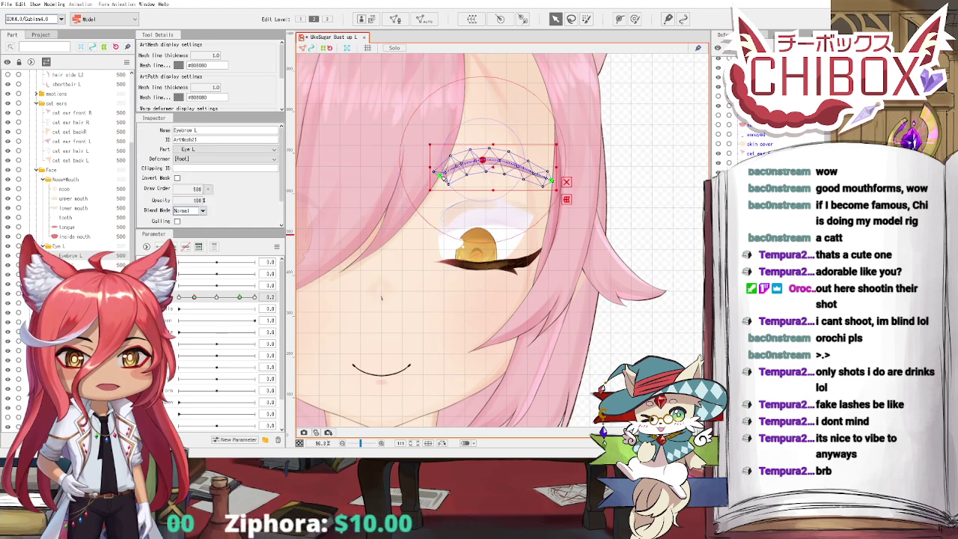
{"action": "left_click", "coordinate": [483, 160]}
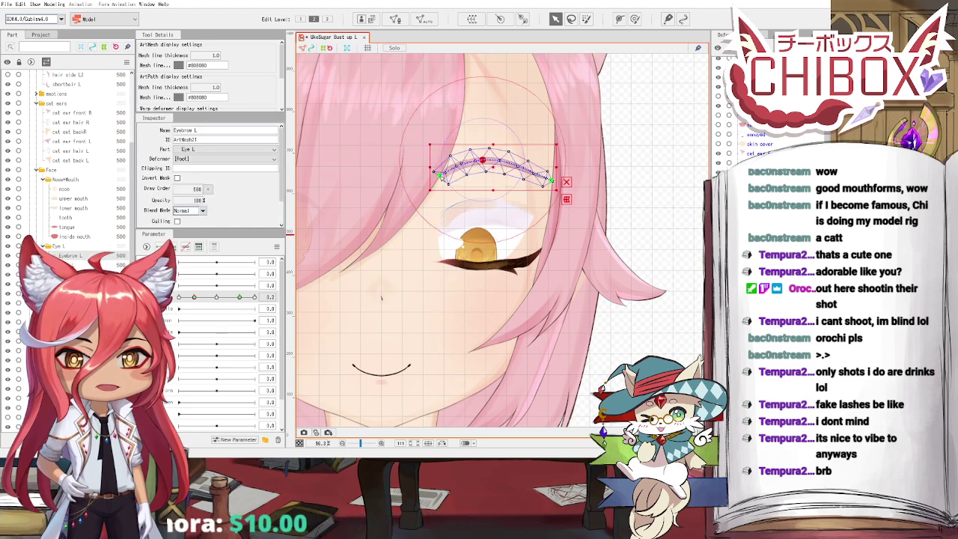
{"action": "left_click_drag", "start_coordinate": [441, 182], "coordinate": [491, 174]}
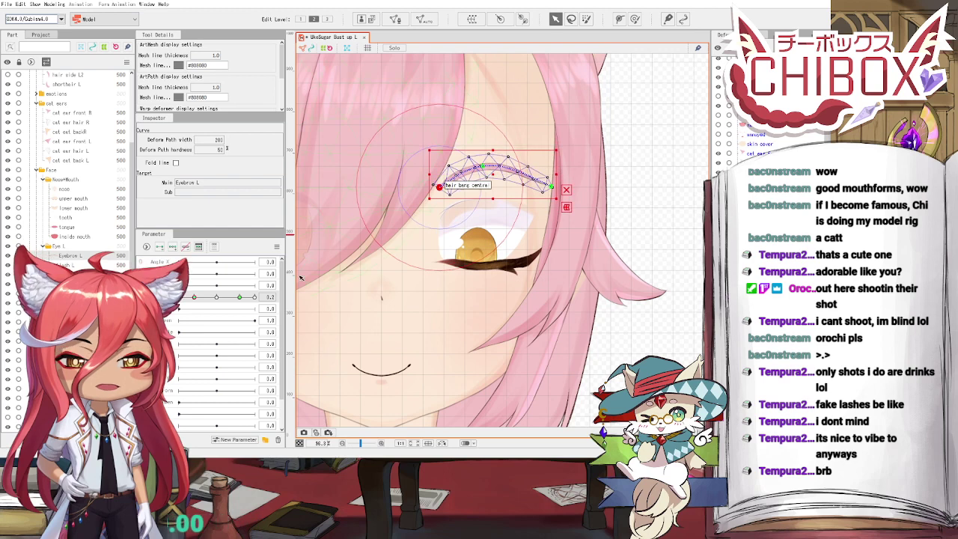
{"action": "mouse_move", "coordinate": [192, 300]}
{"action": "left_mouse_down"}
{"action": "mouse_move", "coordinate": [227, 306]}
{"action": "mouse_move", "coordinate": [194, 303]}
{"action": "left_mouse_up"}
{"action": "left_click", "coordinate": [483, 168]}
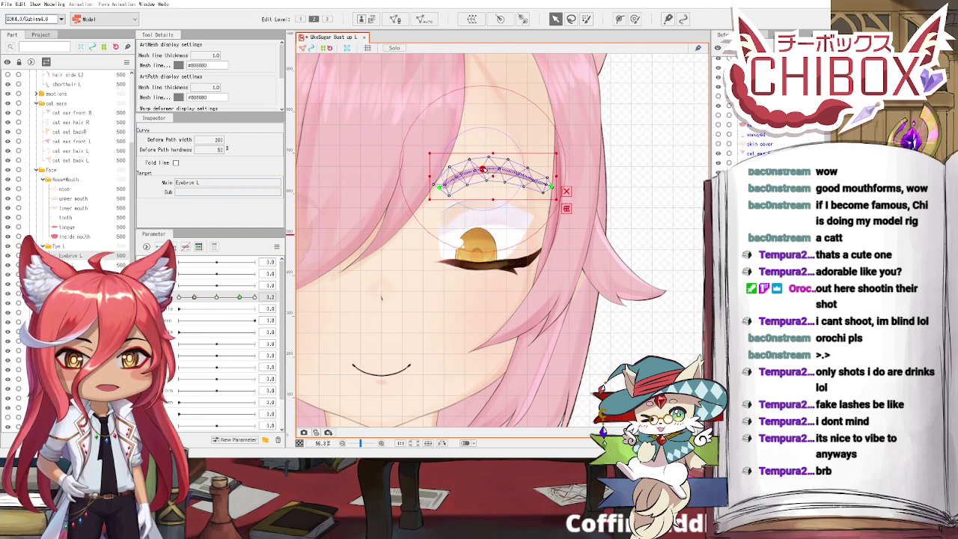
{"action": "left_click", "coordinate": [551, 185]}
{"action": "left_click_drag", "start_coordinate": [551, 185], "coordinate": [551, 181]}
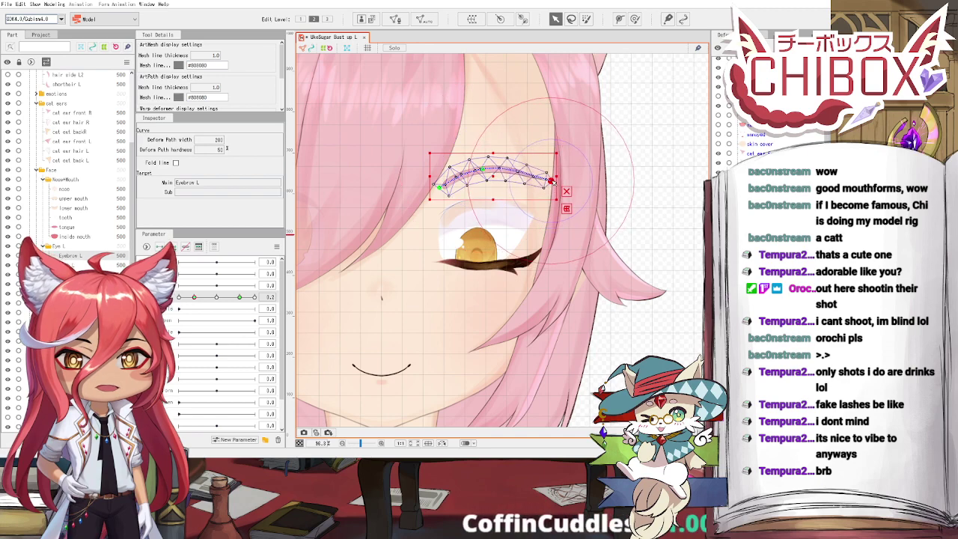
{"action": "mouse_move", "coordinate": [220, 297]}
{"action": "left_mouse_down"}
{"action": "mouse_move", "coordinate": [234, 297]}
{"action": "mouse_move", "coordinate": [200, 297]}
{"action": "mouse_move", "coordinate": [232, 298]}
{"action": "mouse_move", "coordinate": [217, 297]}
{"action": "left_mouse_up"}
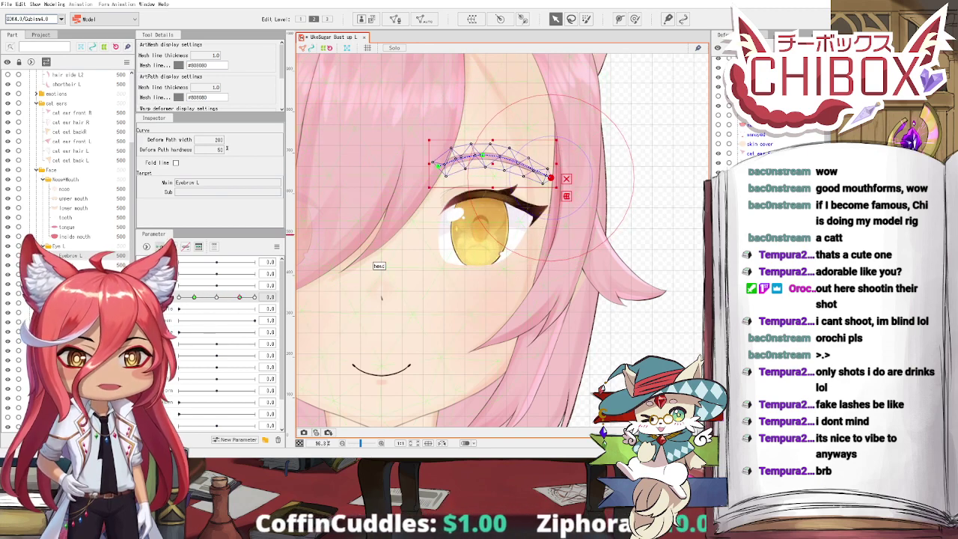
Step: Select eye white L and draw a five-point deform path across it from the inner to the outer corner
{"action": "scroll", "coordinate": [528, 232], "scroll_direction": "up", "scroll_amount": 3}
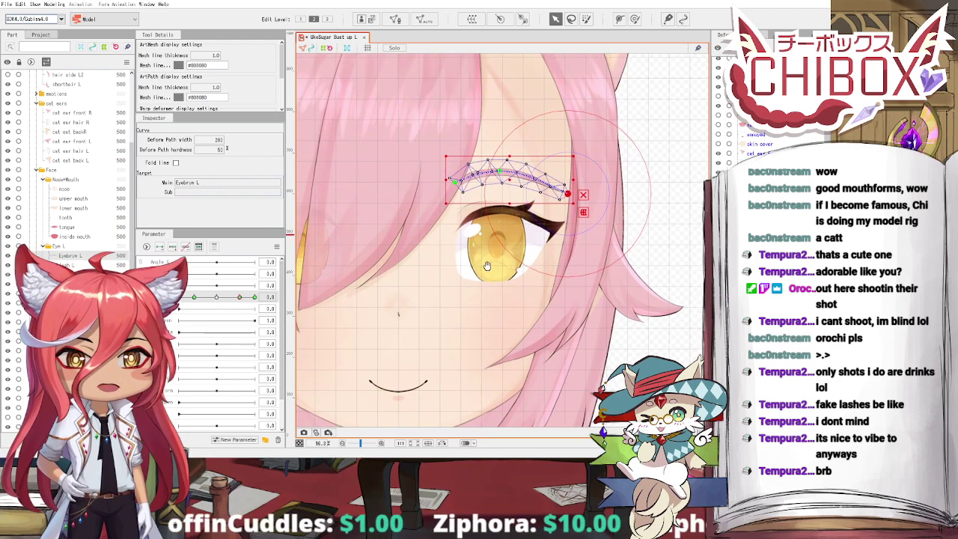
{"action": "left_click", "coordinate": [533, 232]}
{"action": "scroll", "coordinate": [533, 232], "scroll_direction": "up", "scroll_amount": 3}
{"action": "left_click_drag", "start_coordinate": [533, 232], "coordinate": [565, 54]}
{"action": "left_click", "coordinate": [619, 19]}
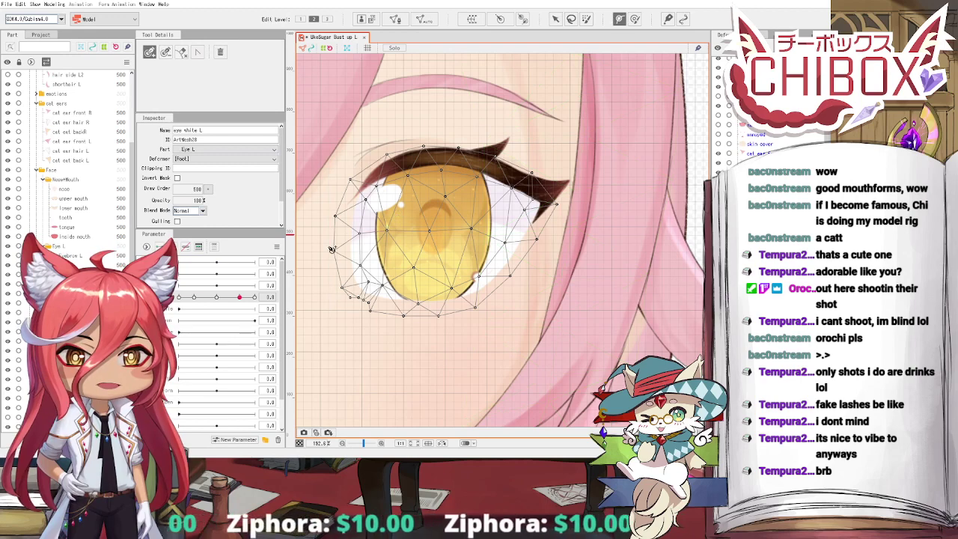
{"action": "left_click", "coordinate": [329, 239]}
{"action": "left_click", "coordinate": [436, 227]}
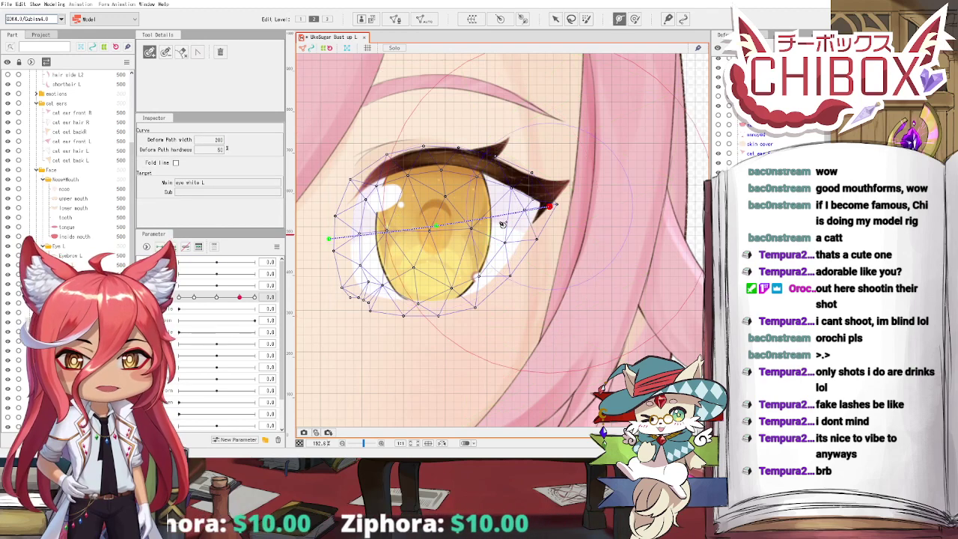
{"action": "left_click", "coordinate": [551, 207]}
{"action": "left_click", "coordinate": [503, 223]}
{"action": "left_click_drag", "start_coordinate": [551, 207], "coordinate": [555, 211]}
{"action": "left_click", "coordinate": [504, 222]}
{"action": "left_click", "coordinate": [437, 226]}
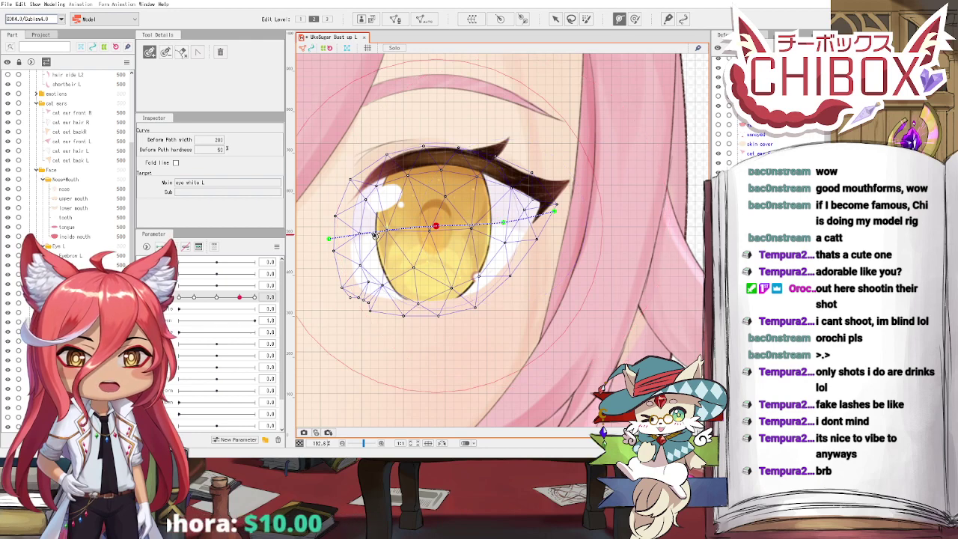
{"action": "left_click", "coordinate": [374, 234]}
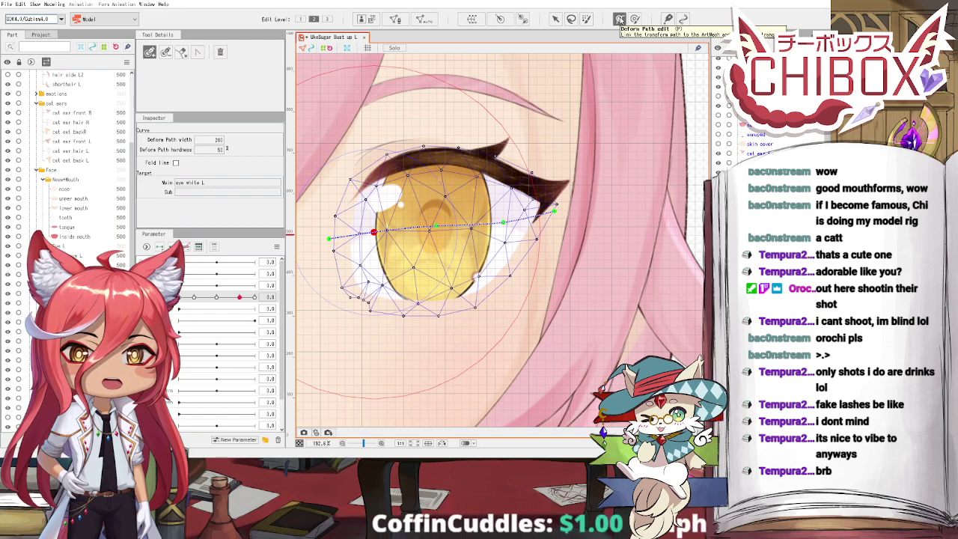
Step: Flatten eye white L vertically onto the closed lash line at 0.2
{"action": "left_click", "coordinate": [556, 20]}
{"action": "left_click_drag", "start_coordinate": [477, 220], "coordinate": [474, 247]}
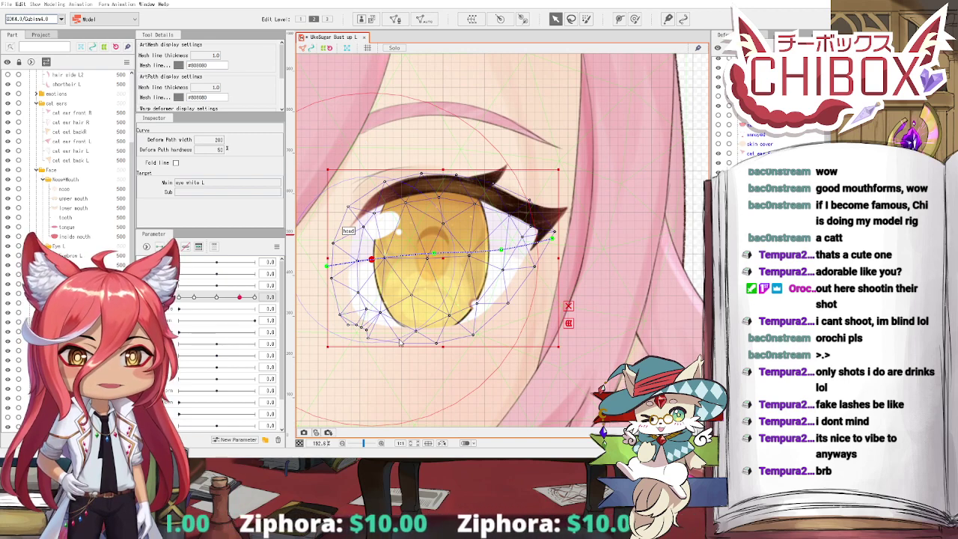
{"action": "left_click", "coordinate": [217, 297]}
{"action": "left_click_drag", "start_coordinate": [219, 298], "coordinate": [196, 297]}
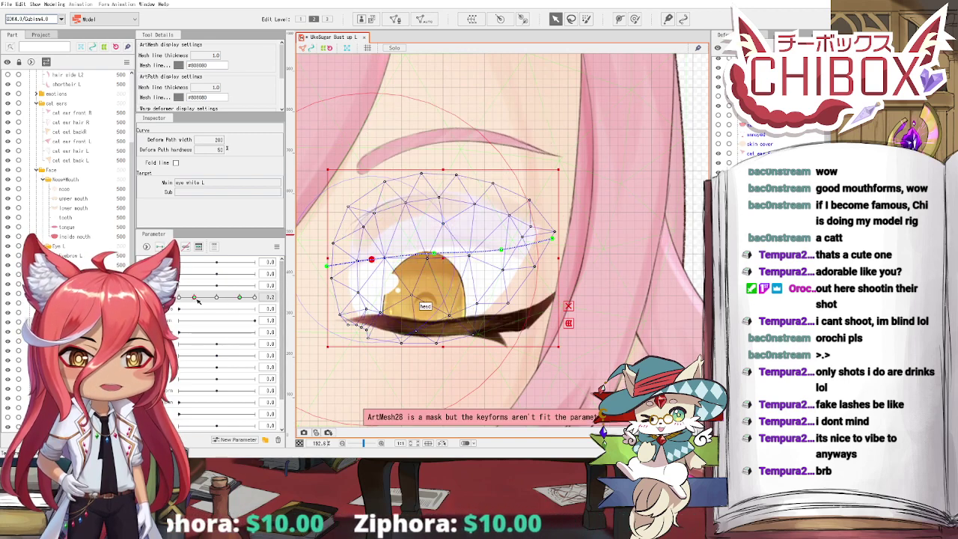
{"action": "left_click_drag", "start_coordinate": [448, 171], "coordinate": [449, 330]}
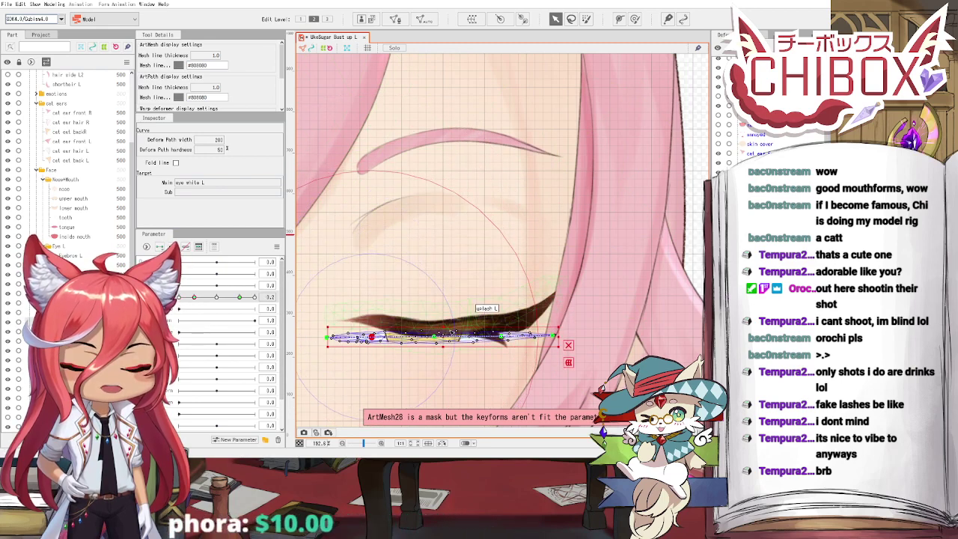
Step: Bend eye white L's deform path along the lash at 0.2, raising the outer end and pulling the inner end inward and up
{"action": "scroll", "coordinate": [449, 330], "scroll_direction": "up", "scroll_amount": 3}
{"action": "left_click_drag", "start_coordinate": [391, 317], "coordinate": [435, 311]}
{"action": "left_click_drag", "start_coordinate": [521, 298], "coordinate": [512, 276]}
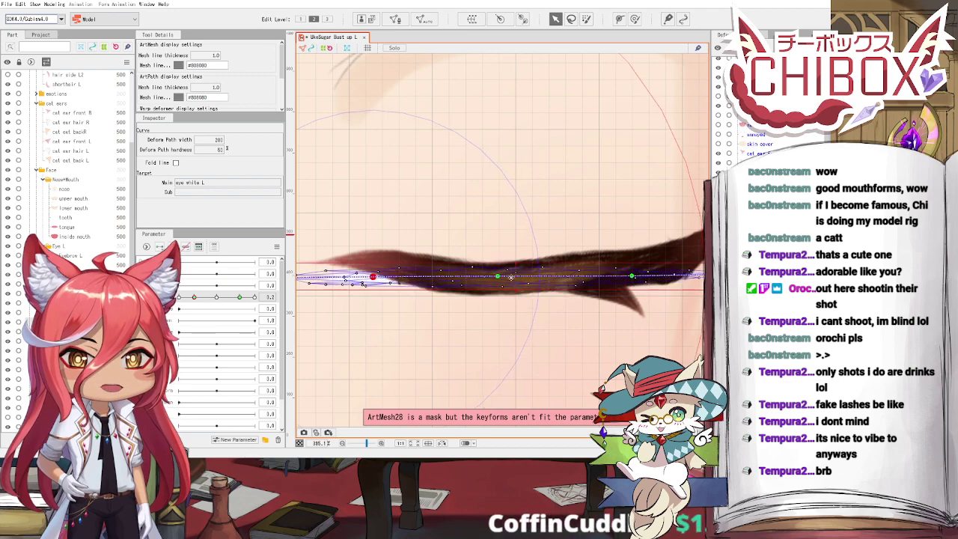
{"action": "left_click_drag", "start_coordinate": [574, 310], "coordinate": [424, 321]}
{"action": "left_click_drag", "start_coordinate": [586, 286], "coordinate": [574, 252]}
{"action": "left_click_drag", "start_coordinate": [414, 314], "coordinate": [616, 315]}
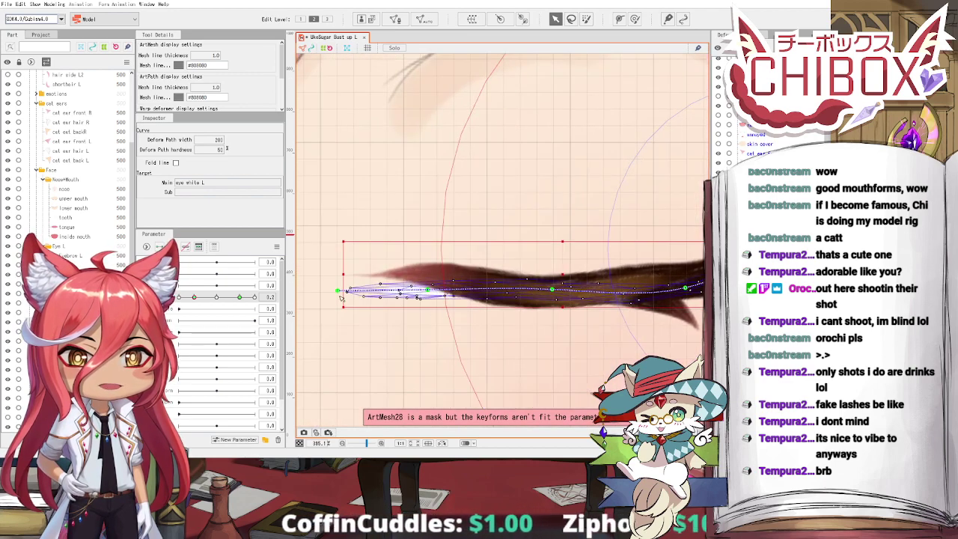
{"action": "left_click_drag", "start_coordinate": [338, 290], "coordinate": [382, 271]}
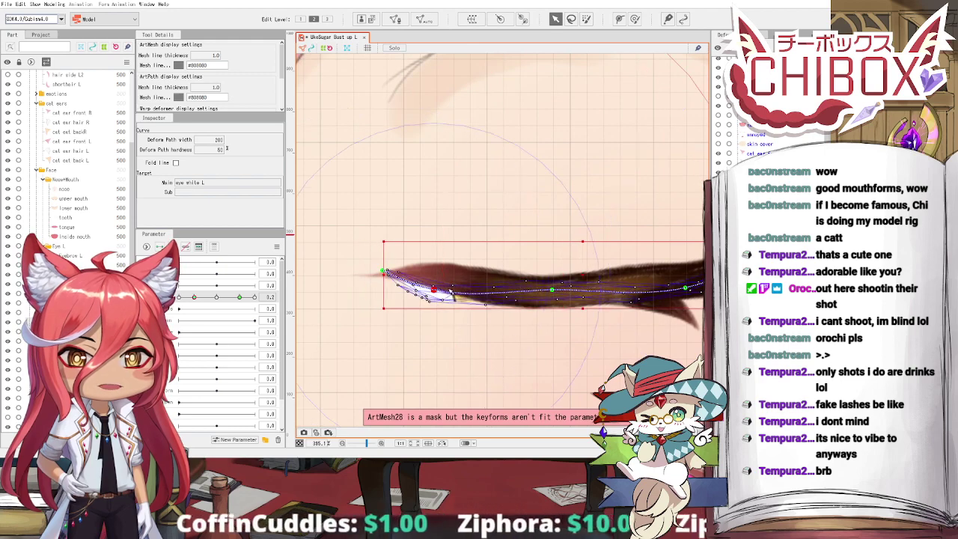
{"action": "left_click_drag", "start_coordinate": [450, 291], "coordinate": [446, 282]}
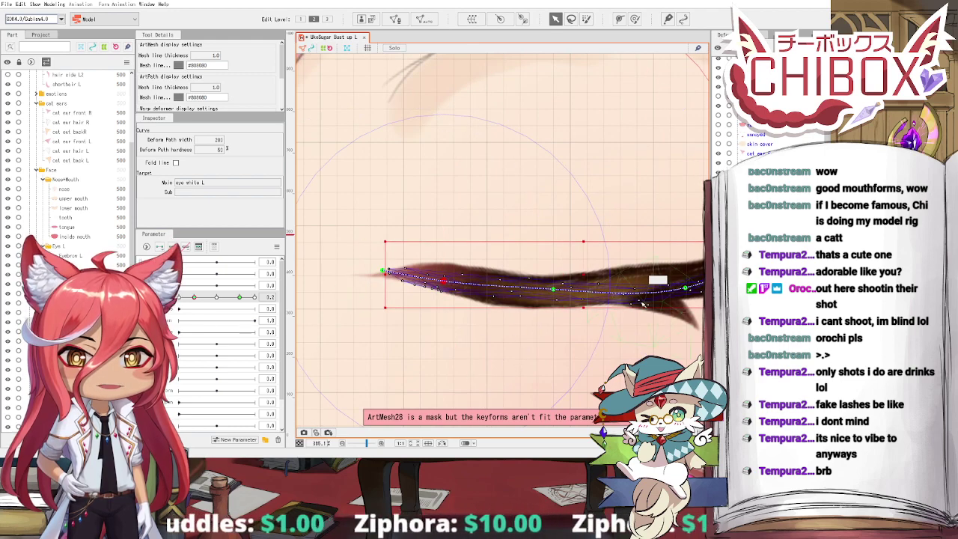
{"action": "scroll", "coordinate": [576, 334], "scroll_direction": "down", "scroll_amount": 8}
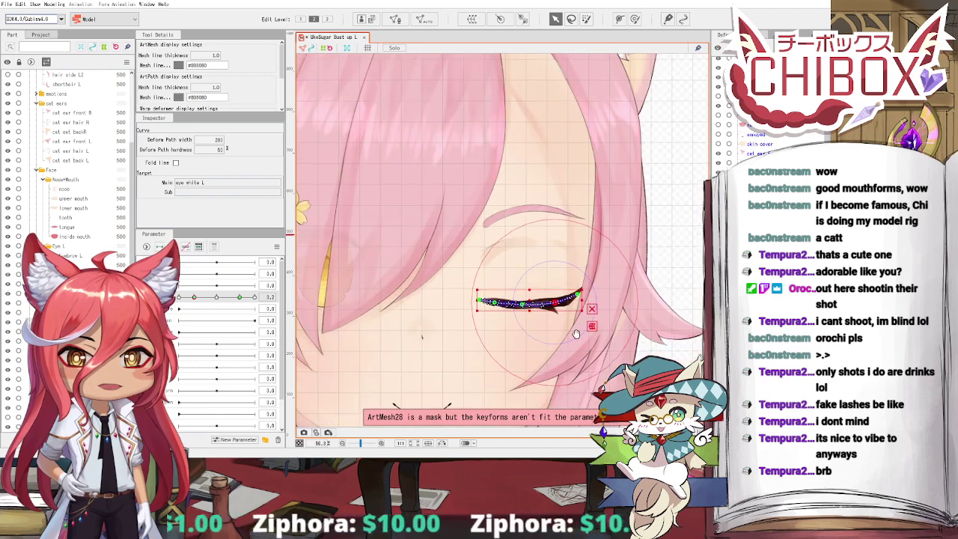
Step: Select eye white L at 0 and lower the middle of its deform path behind the closed lash
{"action": "left_click_drag", "start_coordinate": [577, 333], "coordinate": [474, 330]}
{"action": "left_click", "coordinate": [407, 318]}
{"action": "mouse_move", "coordinate": [194, 297]}
{"action": "left_mouse_down"}
{"action": "mouse_move", "coordinate": [233, 300]}
{"action": "mouse_move", "coordinate": [179, 298]}
{"action": "left_mouse_up"}
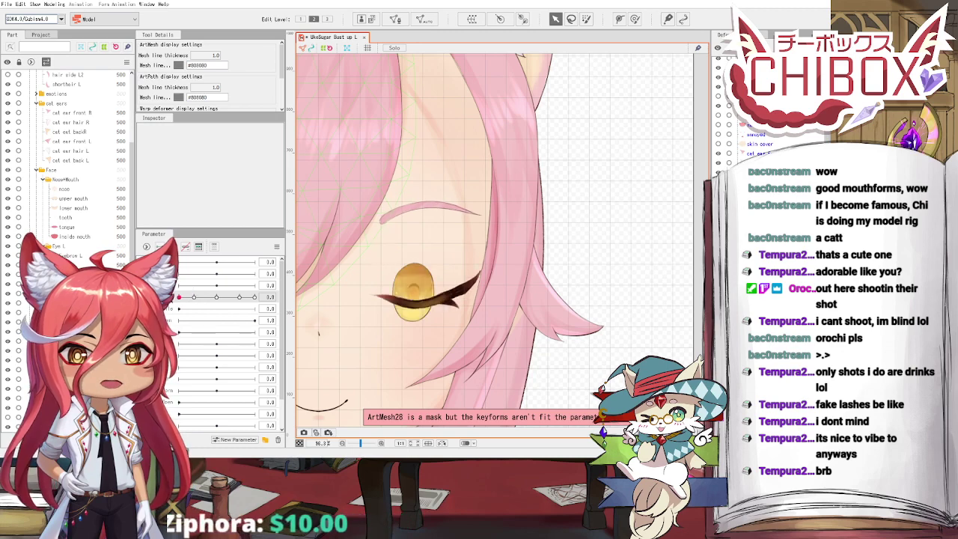
{"action": "left_click", "coordinate": [427, 278]}
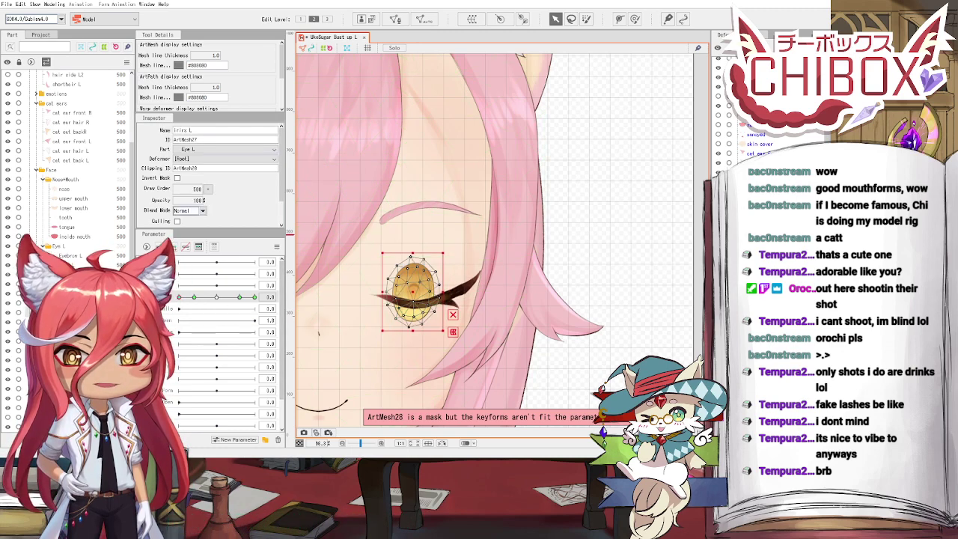
{"action": "scroll", "coordinate": [369, 289], "scroll_direction": "up", "scroll_amount": 4}
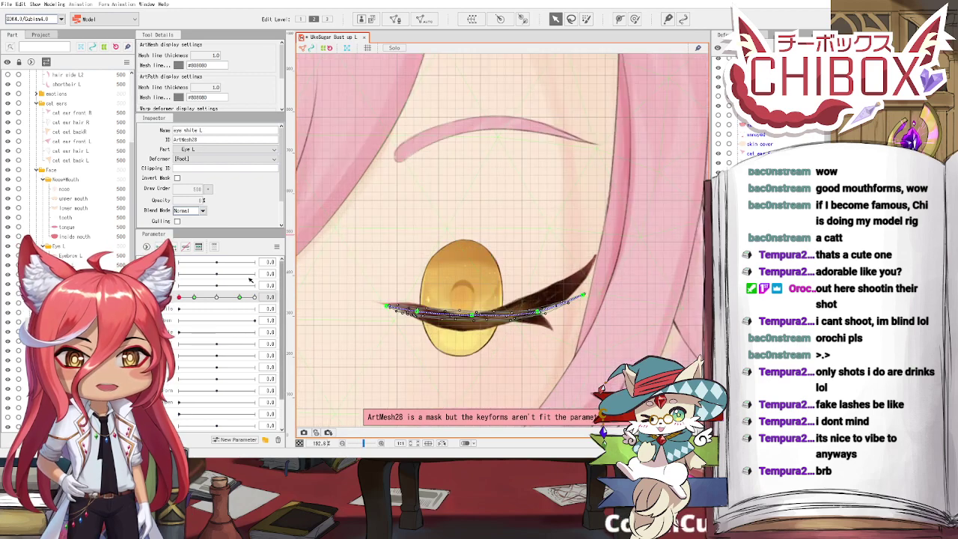
{"action": "left_click", "coordinate": [179, 297]}
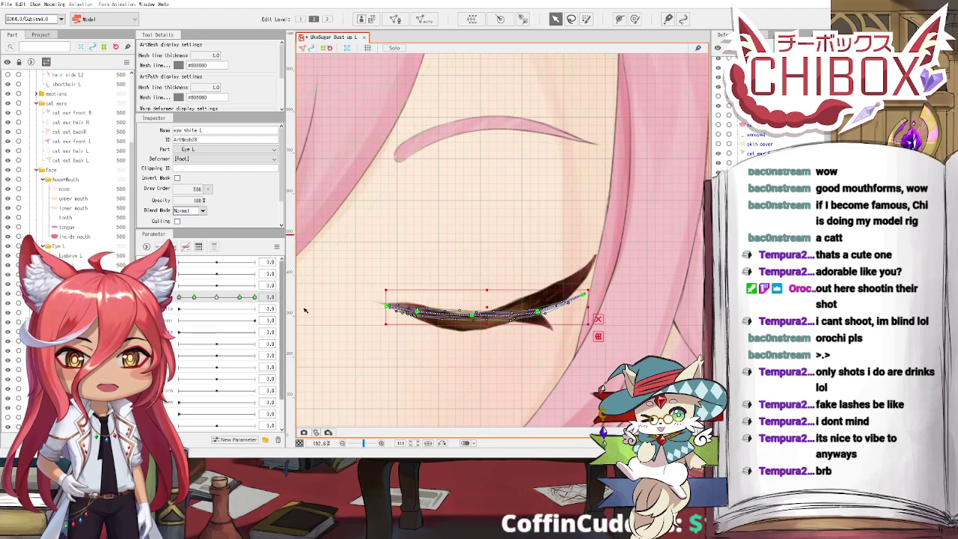
{"action": "scroll", "coordinate": [479, 315], "scroll_direction": "up", "scroll_amount": 3}
{"action": "left_click_drag", "start_coordinate": [462, 272], "coordinate": [462, 205]}
{"action": "left_click_drag", "start_coordinate": [482, 254], "coordinate": [482, 270]}
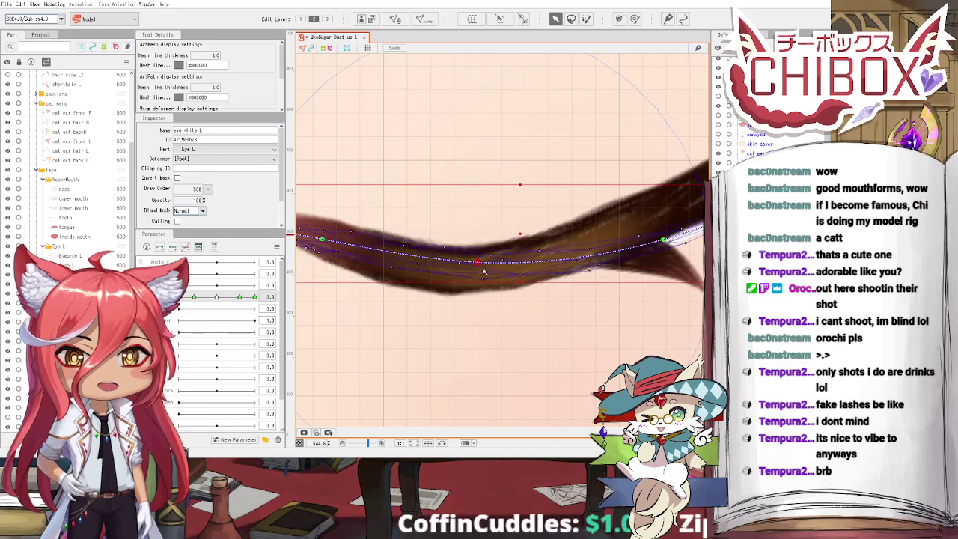
Step: Raise the outer end of eye white L's deform path at 0 and fit the inner end behind the lash
{"action": "left_click_drag", "start_coordinate": [662, 256], "coordinate": [470, 226]}
{"action": "left_click_drag", "start_coordinate": [602, 182], "coordinate": [581, 150]}
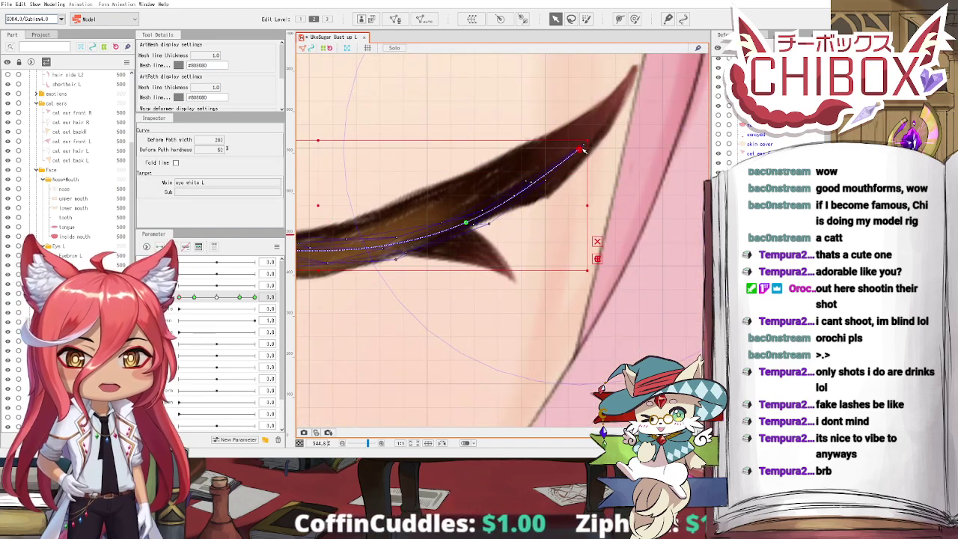
{"action": "left_click_drag", "start_coordinate": [468, 224], "coordinate": [610, 236]}
{"action": "scroll", "coordinate": [610, 236], "scroll_direction": "down", "scroll_amount": 3}
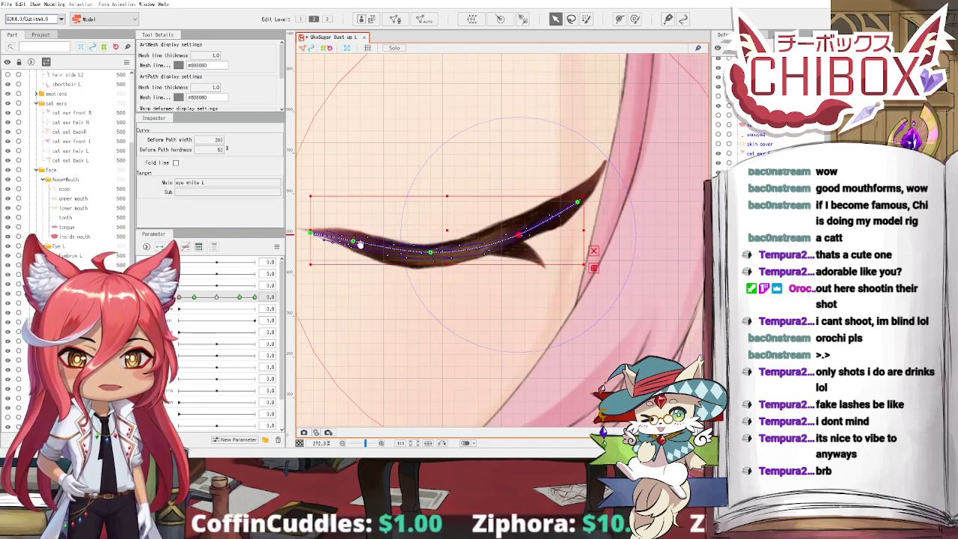
{"action": "scroll", "coordinate": [405, 212], "scroll_direction": "up", "scroll_amount": 6}
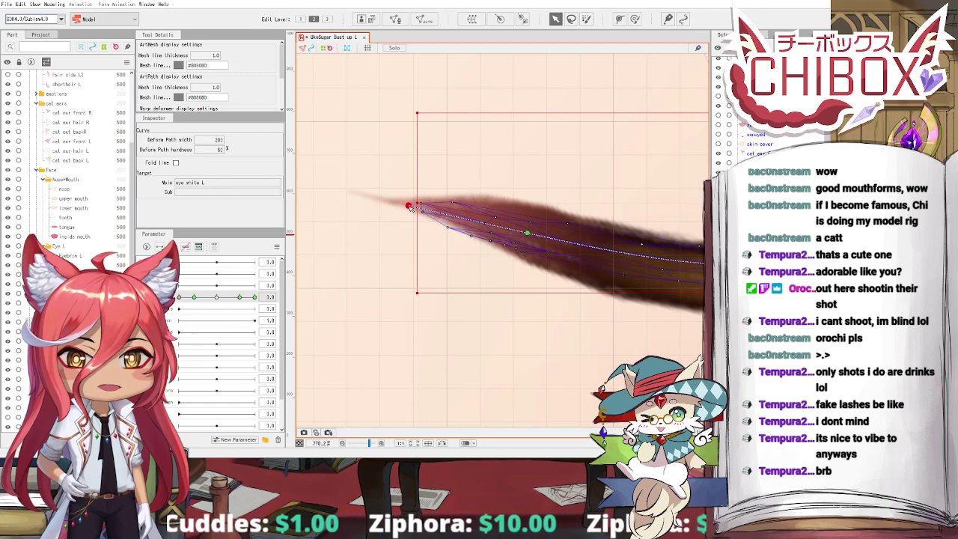
{"action": "scroll", "coordinate": [375, 265], "scroll_direction": "down", "scroll_amount": 8}
{"action": "scroll", "coordinate": [375, 265], "scroll_direction": "down", "scroll_amount": 3}
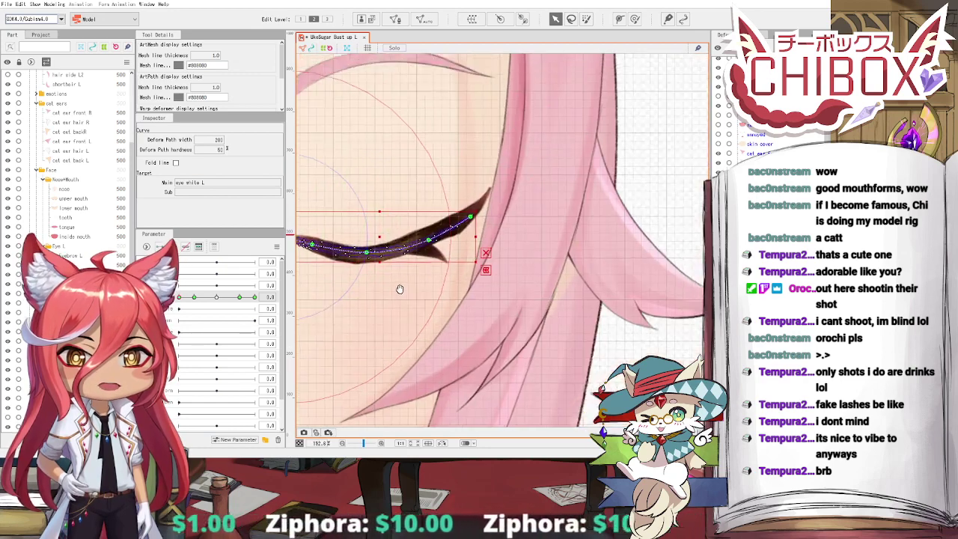
{"action": "scroll", "coordinate": [399, 285], "scroll_direction": "up", "scroll_amount": 3}
{"action": "scroll", "coordinate": [422, 271], "scroll_direction": "down", "scroll_amount": 5}
{"action": "left_click", "coordinate": [356, 237]}
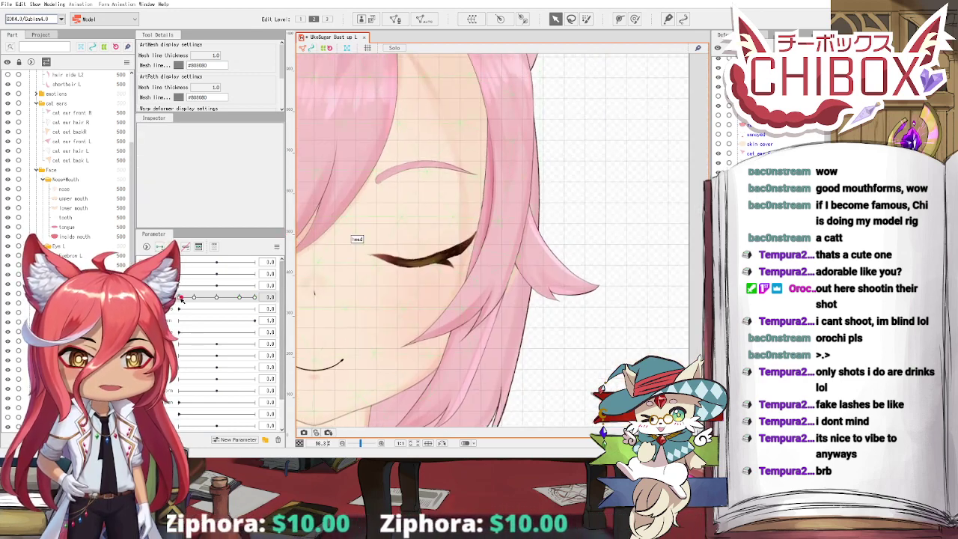
Step: Select eyelid L at 0, then lower the middle of its deform path and raise the inner end
{"action": "left_click_drag", "start_coordinate": [223, 298], "coordinate": [195, 303]}
{"action": "left_click", "coordinate": [389, 208]}
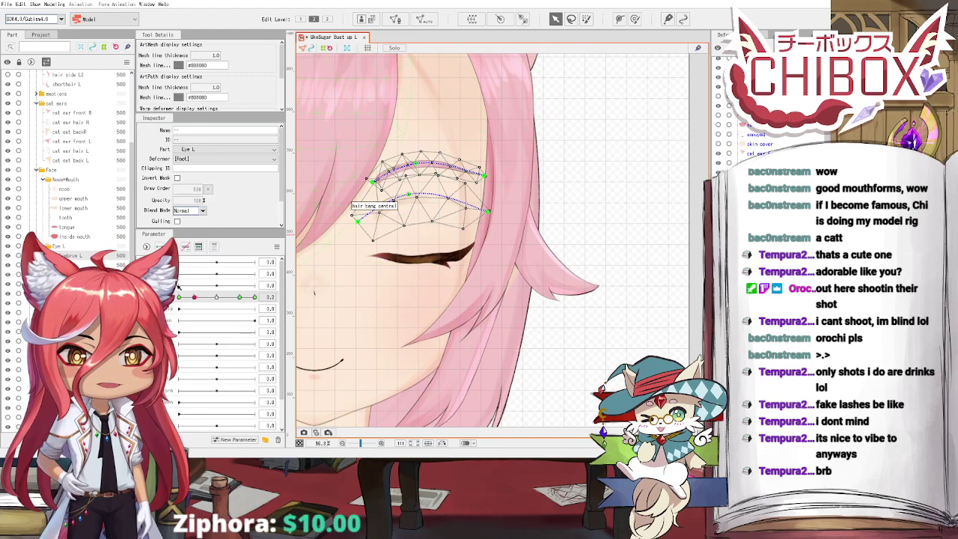
{"action": "left_click", "coordinate": [679, 257]}
{"action": "mouse_move", "coordinate": [194, 298]}
{"action": "left_mouse_down"}
{"action": "mouse_move", "coordinate": [225, 298]}
{"action": "mouse_move", "coordinate": [187, 298]}
{"action": "left_mouse_up"}
{"action": "left_click", "coordinate": [388, 210]}
{"action": "scroll", "coordinate": [419, 214], "scroll_direction": "up", "scroll_amount": 6}
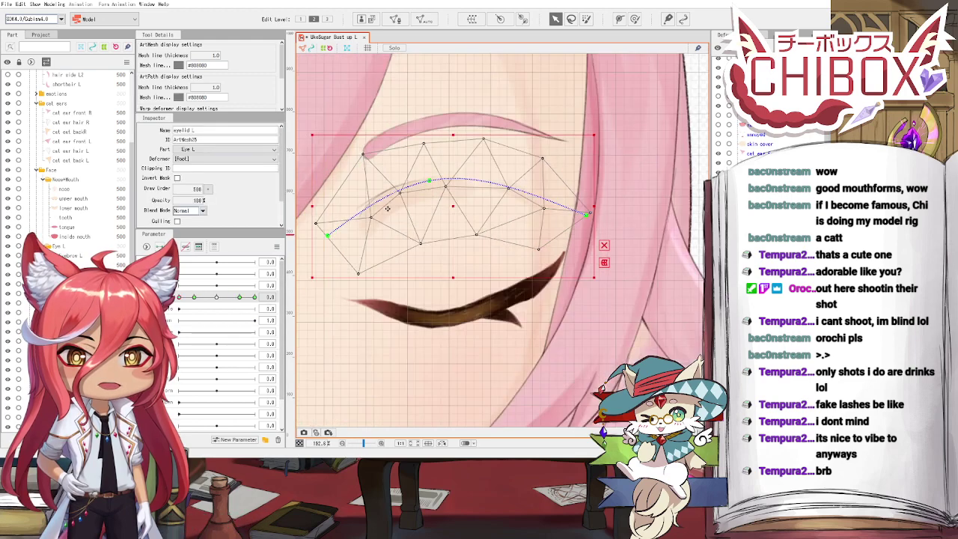
{"action": "left_click_drag", "start_coordinate": [449, 196], "coordinate": [450, 206]}
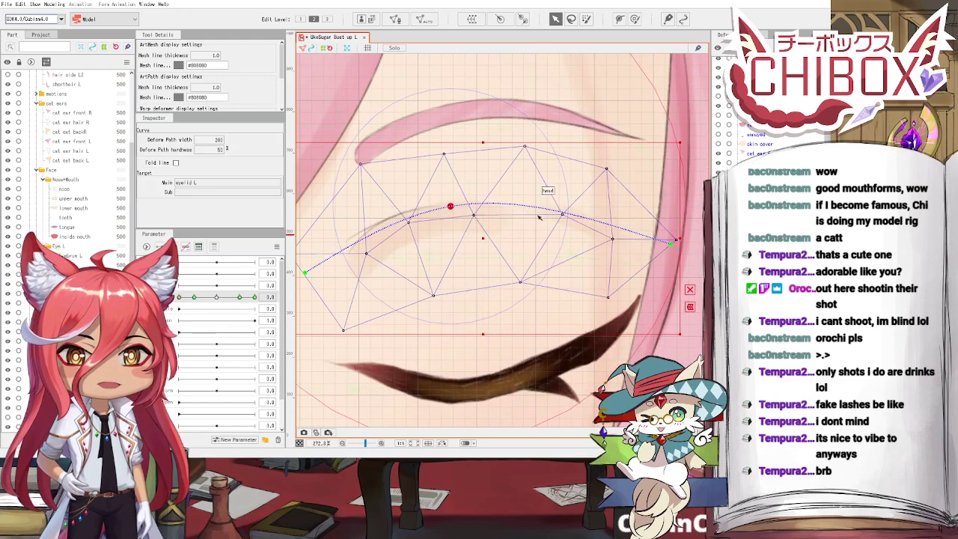
{"action": "left_click_drag", "start_coordinate": [305, 274], "coordinate": [305, 256]}
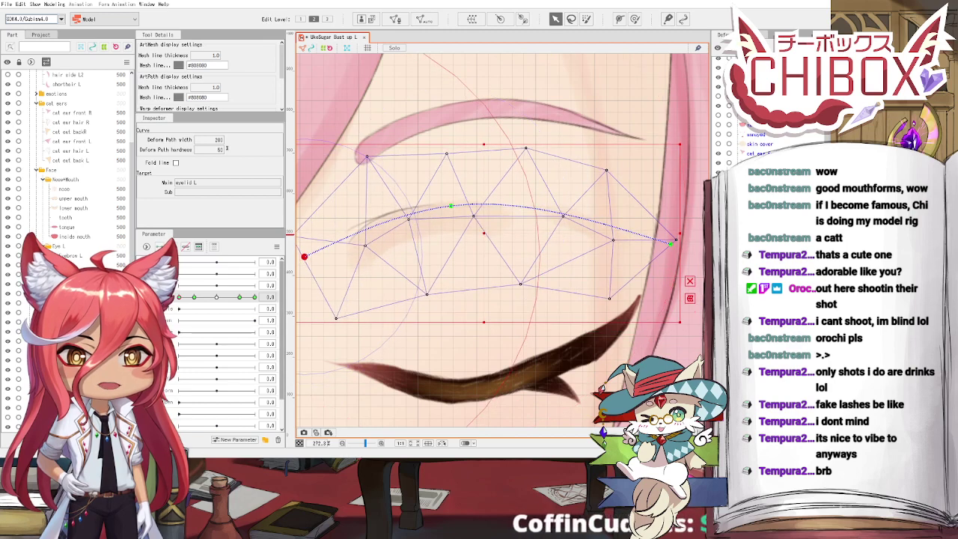
Step: Examine the left eye's blink between closed and open, checking how the lashes, iris, light and eye white move together
{"action": "mouse_move", "coordinate": [180, 298]}
{"action": "left_mouse_down"}
{"action": "mouse_move", "coordinate": [254, 298]}
{"action": "mouse_move", "coordinate": [179, 298]}
{"action": "left_mouse_up"}
{"action": "scroll", "coordinate": [526, 303], "scroll_direction": "down", "scroll_amount": 10}
{"action": "left_click_drag", "start_coordinate": [527, 303], "coordinate": [503, 332]}
{"action": "left_click", "coordinate": [573, 315]}
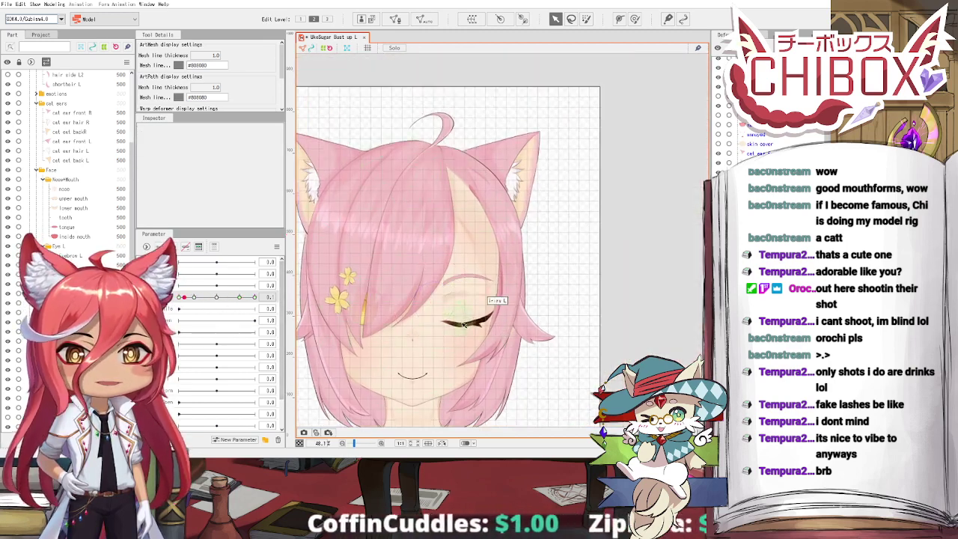
{"action": "left_click_drag", "start_coordinate": [249, 298], "coordinate": [232, 319]}
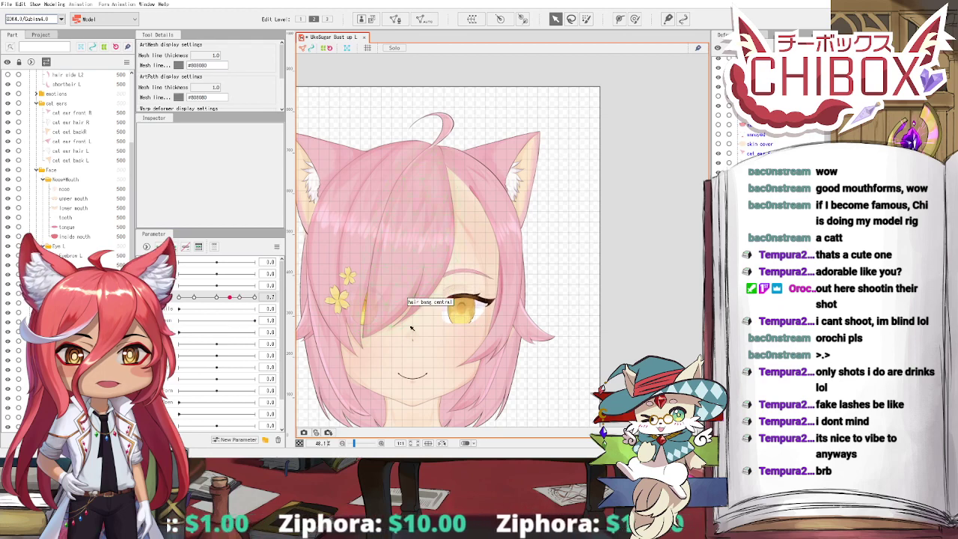
{"action": "scroll", "coordinate": [453, 301], "scroll_direction": "up", "scroll_amount": 5}
{"action": "left_click", "coordinate": [461, 261]}
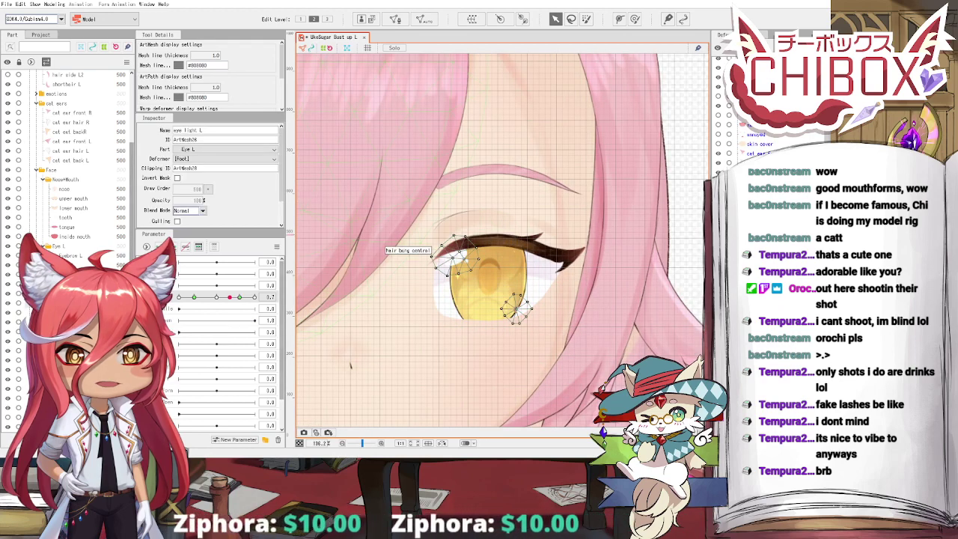
{"action": "scroll", "coordinate": [528, 327], "scroll_direction": "down", "scroll_amount": 4}
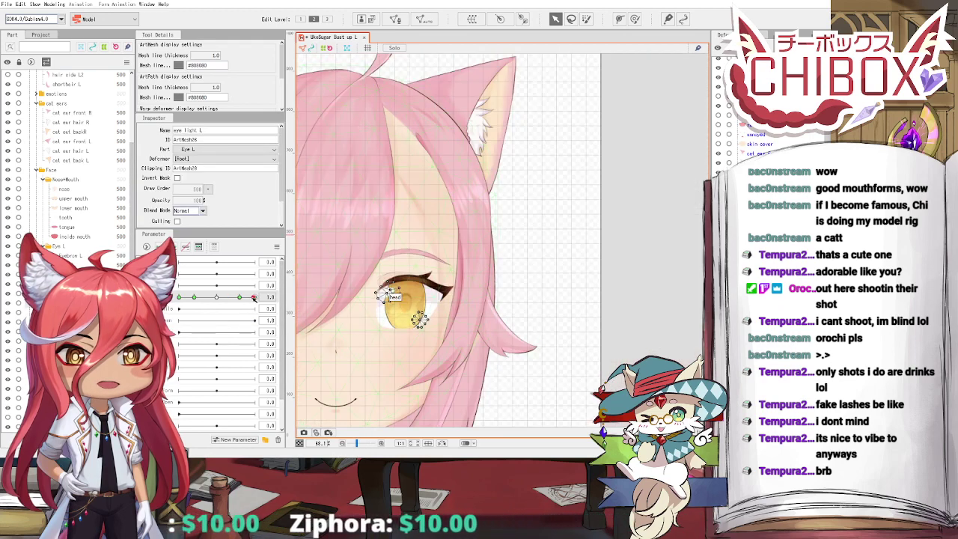
{"action": "left_click_drag", "start_coordinate": [229, 297], "coordinate": [248, 320]}
{"action": "key", "text": "Escape"}
{"action": "left_click", "coordinate": [192, 297]}
{"action": "scroll", "coordinate": [365, 299], "scroll_direction": "up", "scroll_amount": 4}
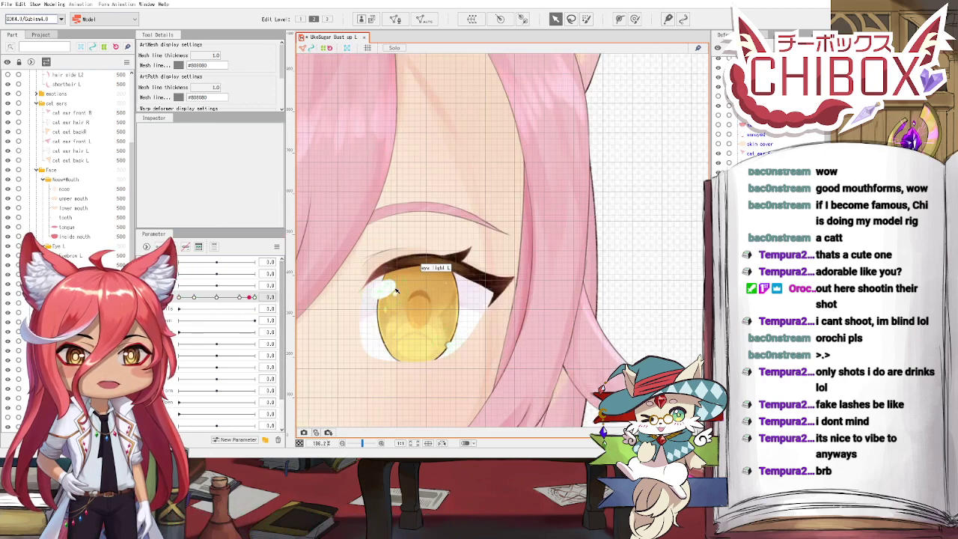
{"action": "left_click", "coordinate": [390, 289]}
{"action": "scroll", "coordinate": [388, 294], "scroll_direction": "up", "scroll_amount": 3}
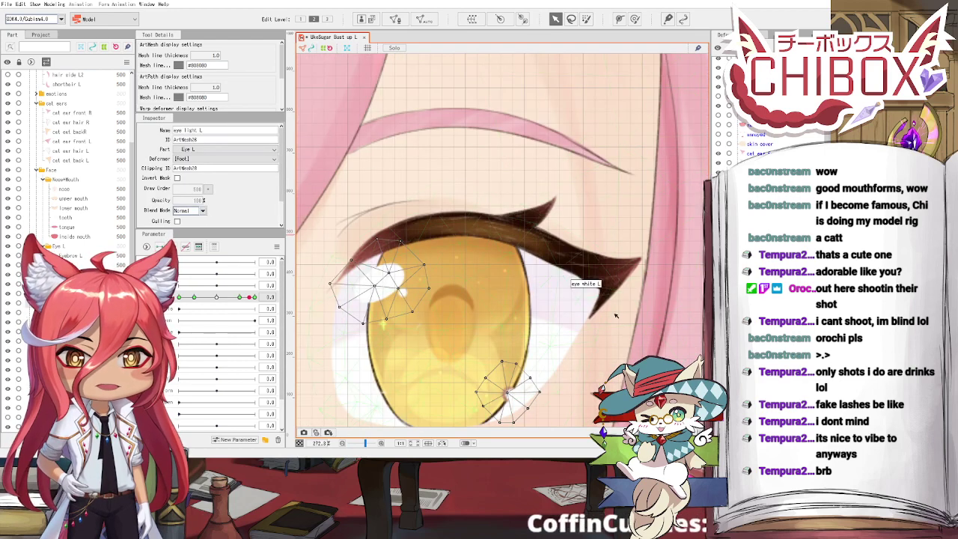
{"action": "left_click", "coordinate": [488, 320], "text": "shift"}
{"action": "left_click", "coordinate": [353, 336], "text": "shift"}
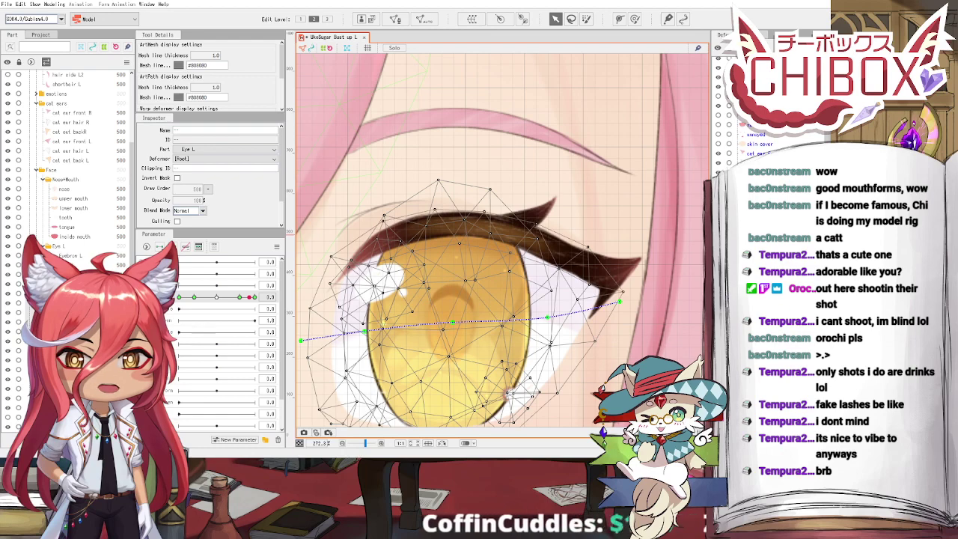
{"action": "left_click", "coordinate": [462, 329]}
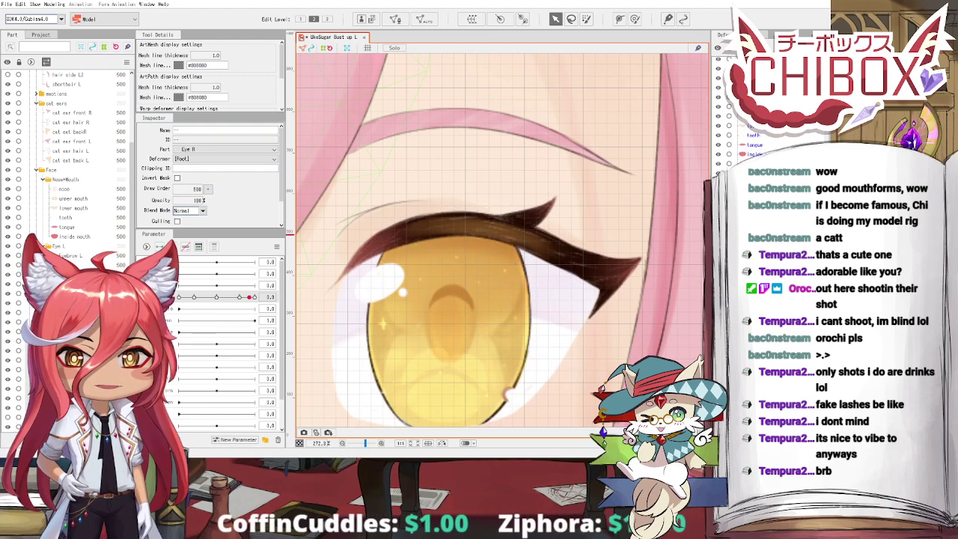
Step: Enclose all Eye L parts in a warp deformer named L Side, then give Eyebrow L its own L Eyebrow deformer inside it
{"action": "scroll", "coordinate": [376, 247], "scroll_direction": "down", "scroll_amount": 8}
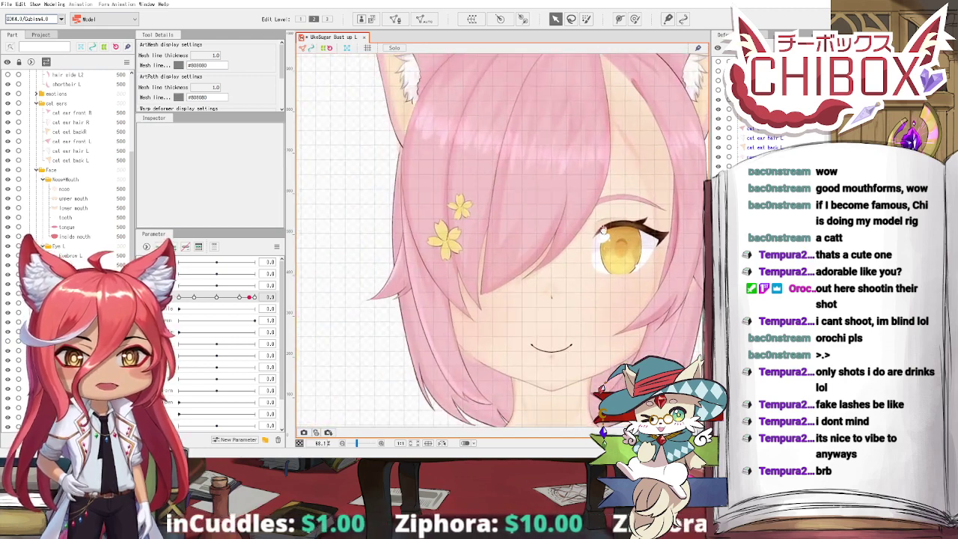
{"action": "left_click", "coordinate": [517, 270]}
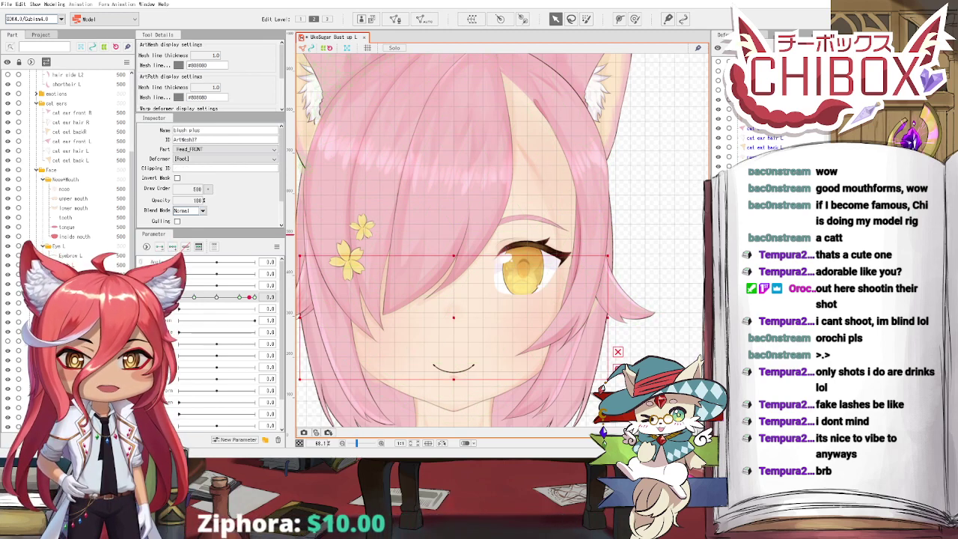
{"action": "left_click", "coordinate": [496, 293]}
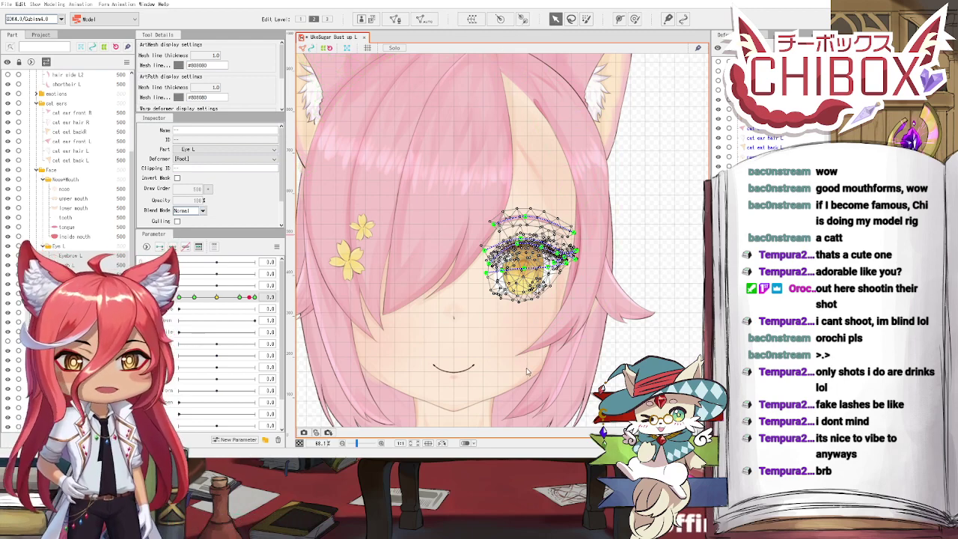
{"action": "left_click", "coordinate": [534, 218]}
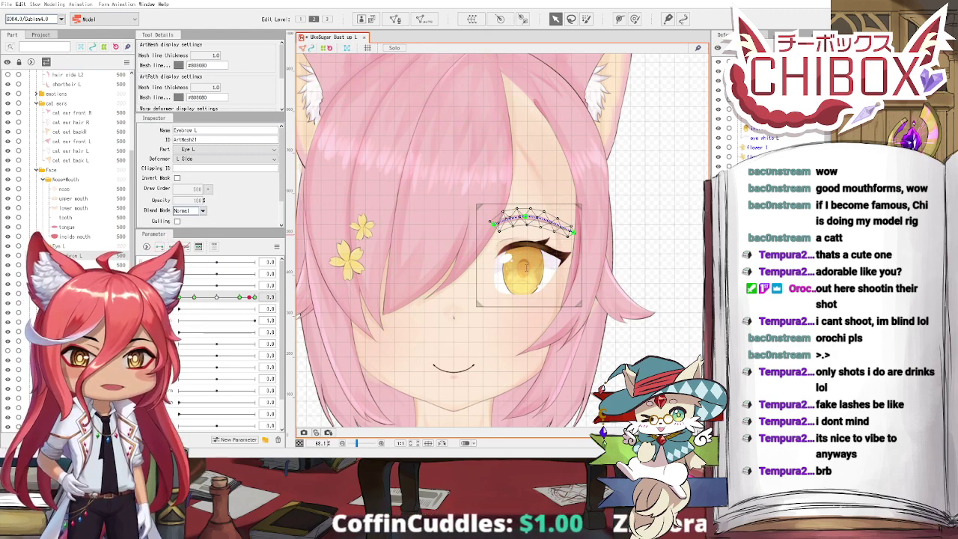
{"action": "left_click", "coordinate": [75, 322]}
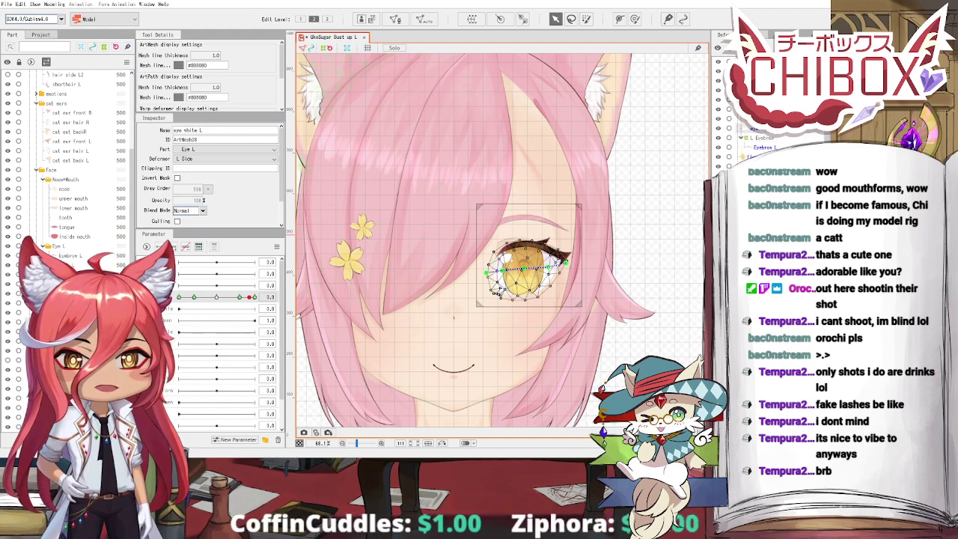
Step: Select the Eye L parts without the eyebrow and enclose them in a warp deformer named L Eye inside L Side
{"action": "left_click", "coordinate": [75, 265], "text": "shift"}
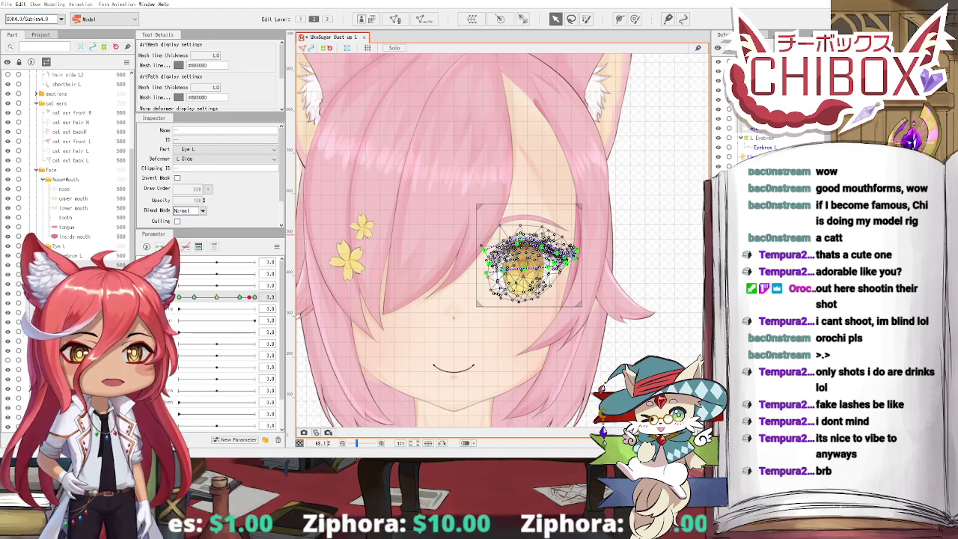
{"action": "left_click", "coordinate": [581, 285]}
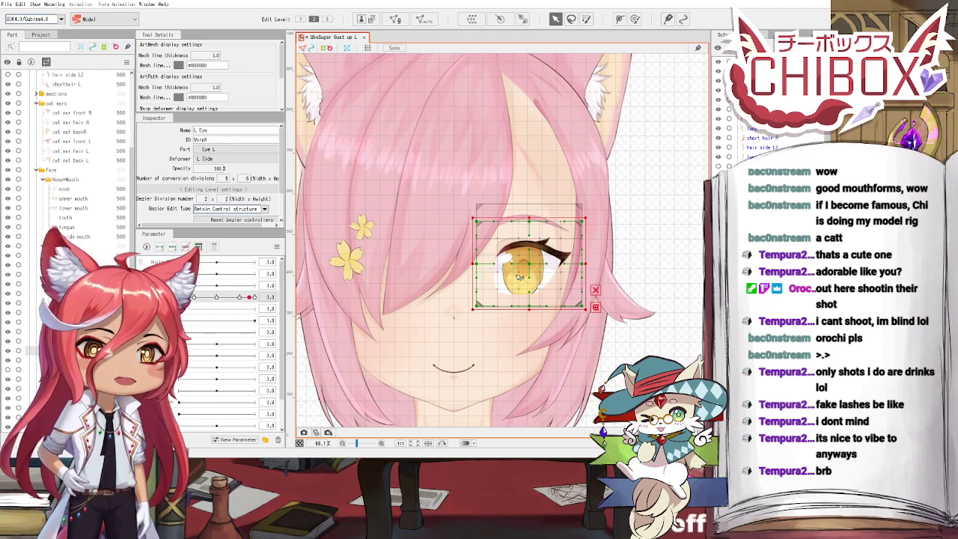
{"action": "mouse_move", "coordinate": [525, 263]}
{"action": "left_mouse_down"}
{"action": "mouse_move", "coordinate": [502, 262]}
{"action": "mouse_move", "coordinate": [552, 267]}
{"action": "mouse_move", "coordinate": [508, 238]}
{"action": "mouse_move", "coordinate": [458, 224]}
{"action": "mouse_move", "coordinate": [522, 258]}
{"action": "left_mouse_up"}
{"action": "key", "text": "ctrl+z"}
Step: Select eye light L and enclose it in its own warp deformer named L Eyeshine inside L Eye
{"action": "left_click", "coordinate": [528, 258]}
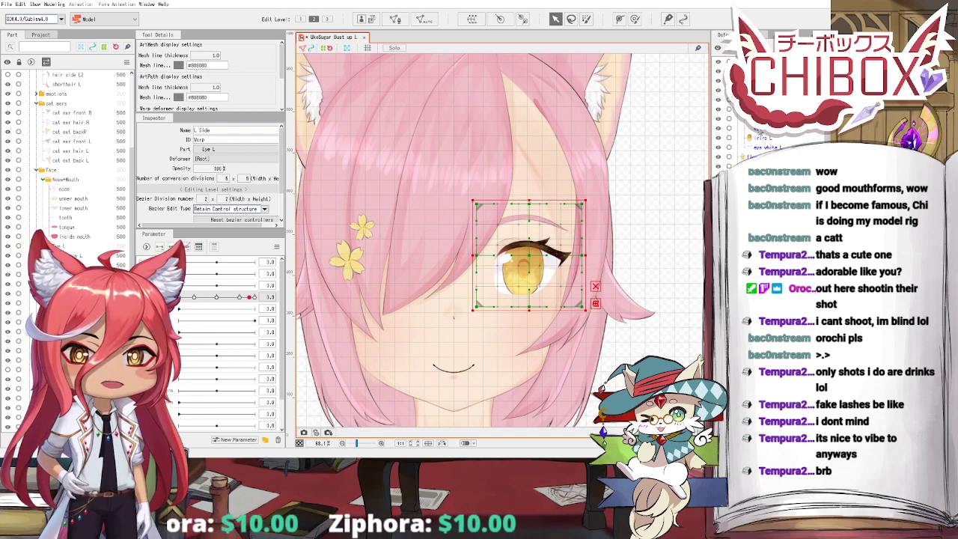
{"action": "left_click", "coordinate": [762, 137]}
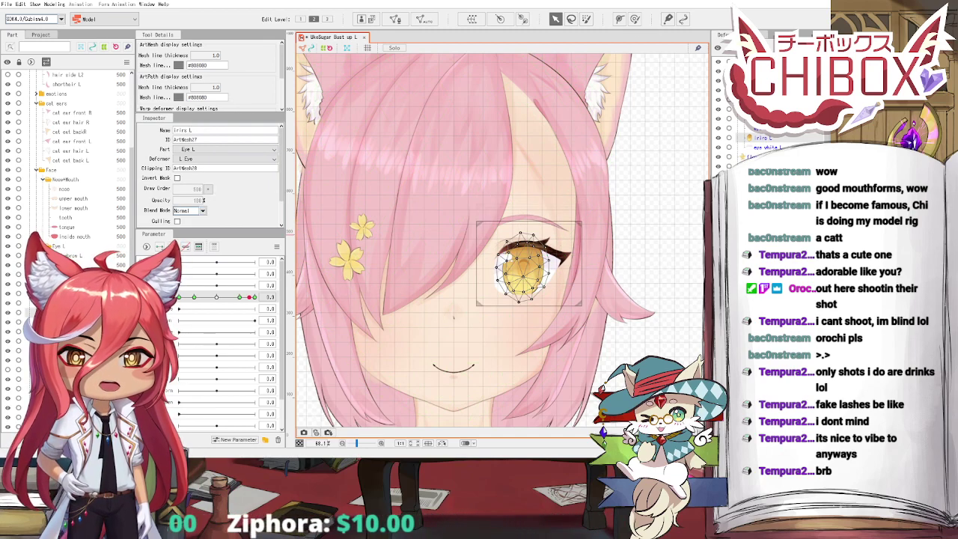
{"action": "left_click", "coordinate": [761, 128]}
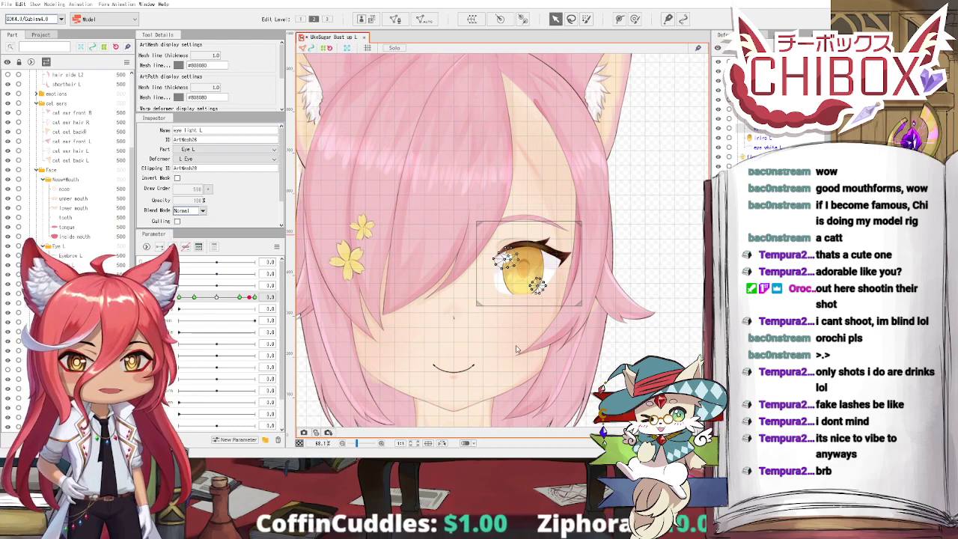
{"action": "left_click", "coordinate": [505, 379]}
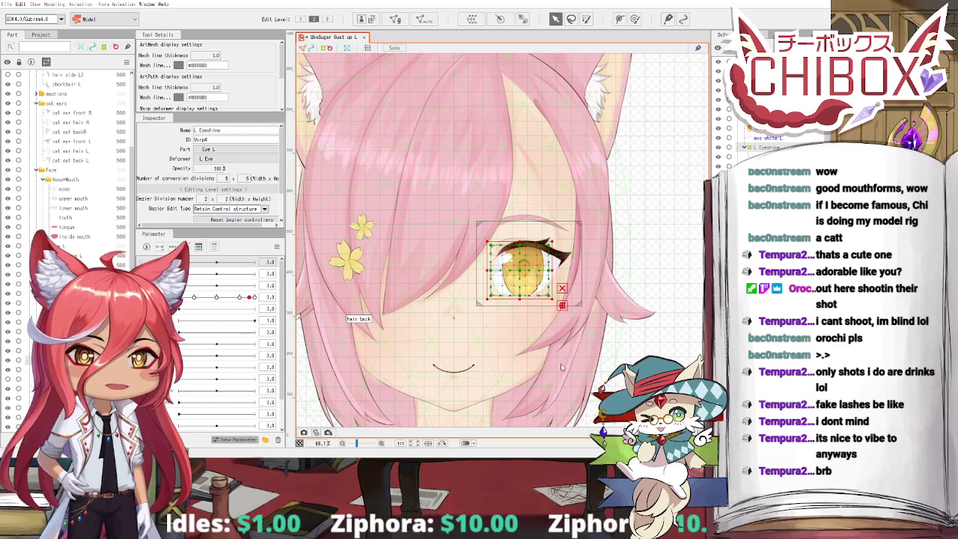
Step: Create a new parameter group and add a pair of X and Y parameters to it
{"action": "left_click", "coordinate": [265, 441]}
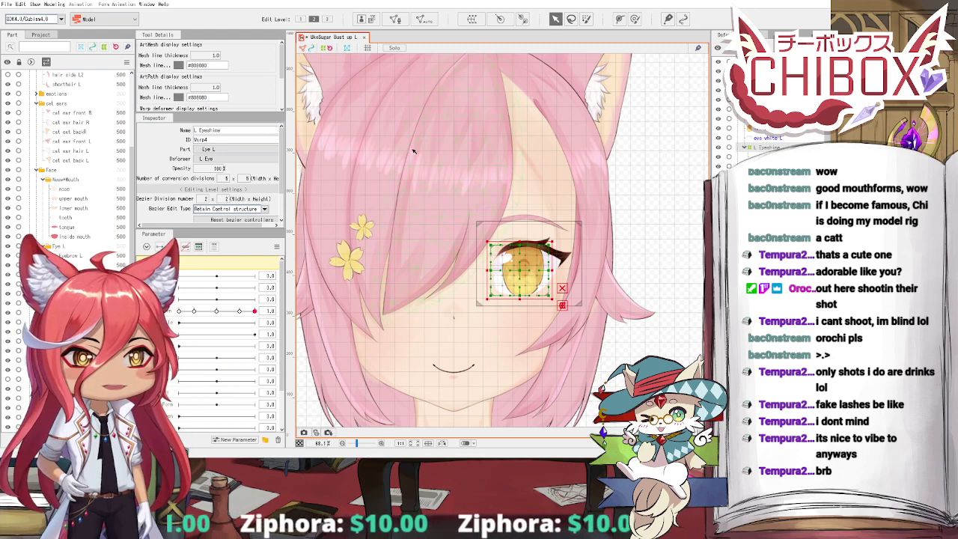
{"action": "scroll", "coordinate": [518, 176], "scroll_direction": "up", "scroll_amount": 4}
{"action": "left_click_drag", "start_coordinate": [521, 179], "coordinate": [431, 6]}
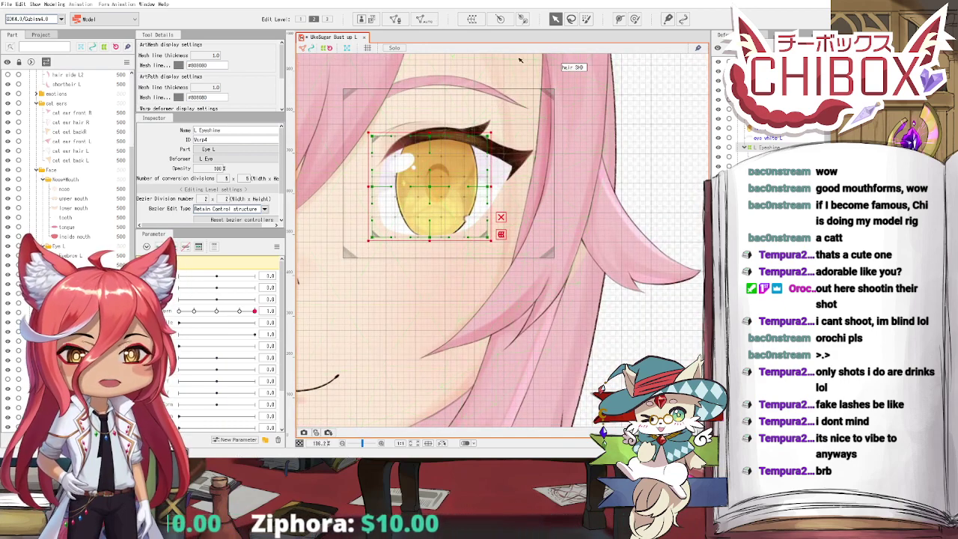
{"action": "left_click_drag", "start_coordinate": [488, 154], "coordinate": [500, 198]}
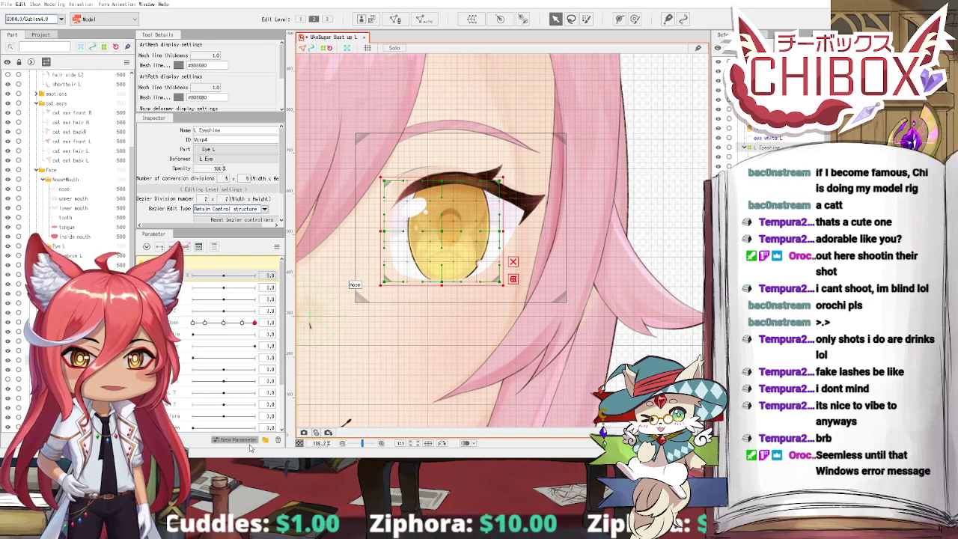
{"action": "left_click", "coordinate": [485, 306]}
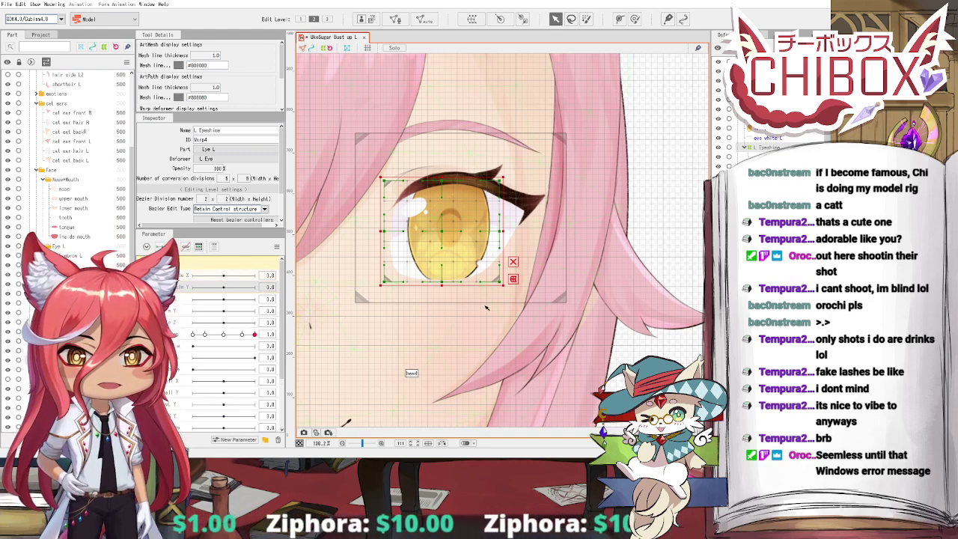
{"action": "left_click", "coordinate": [513, 262]}
{"action": "left_click_drag", "start_coordinate": [335, 283], "coordinate": [327, 310]}
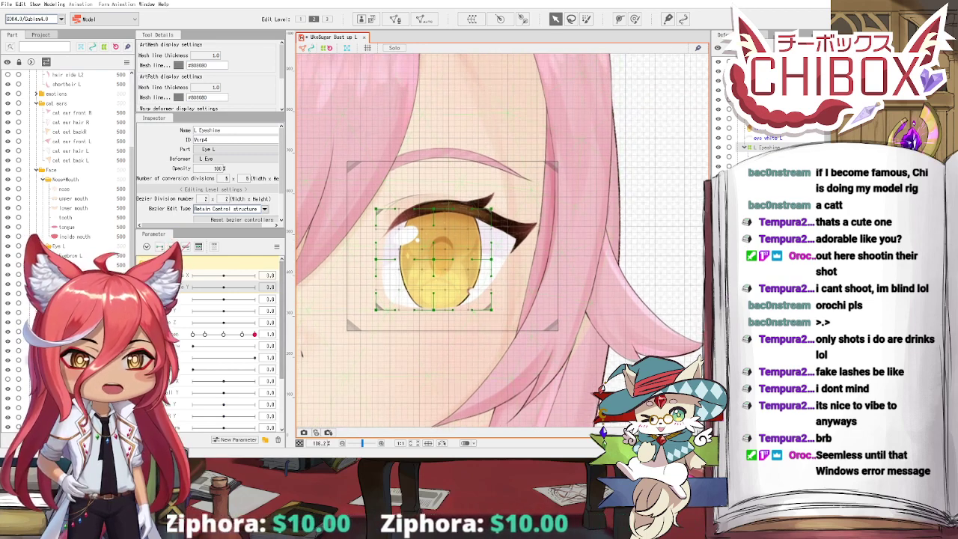
Step: Add three keys for the L Eyeshine deformer on Jiggle Y and bend its centre upward at the maximum
{"action": "left_click", "coordinate": [226, 288]}
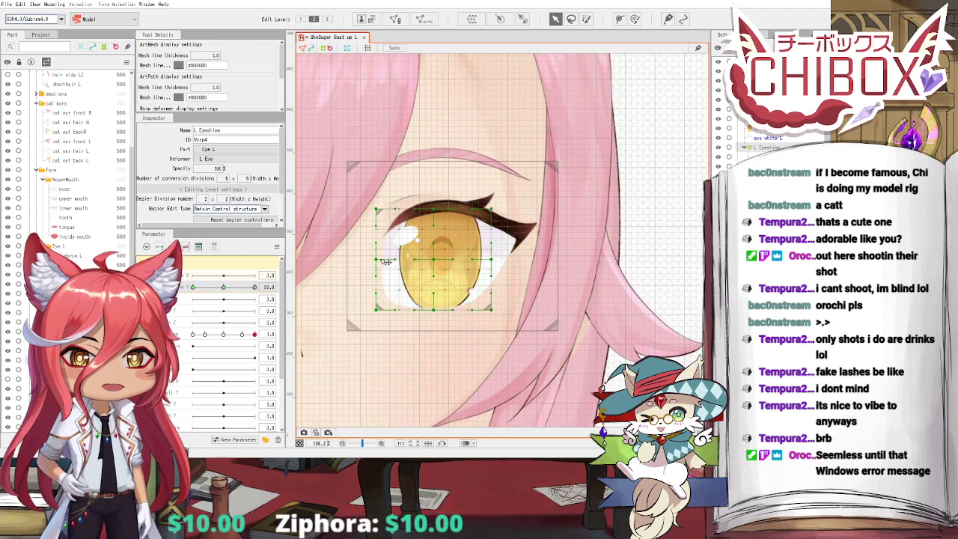
{"action": "left_click_drag", "start_coordinate": [432, 265], "coordinate": [441, 252]}
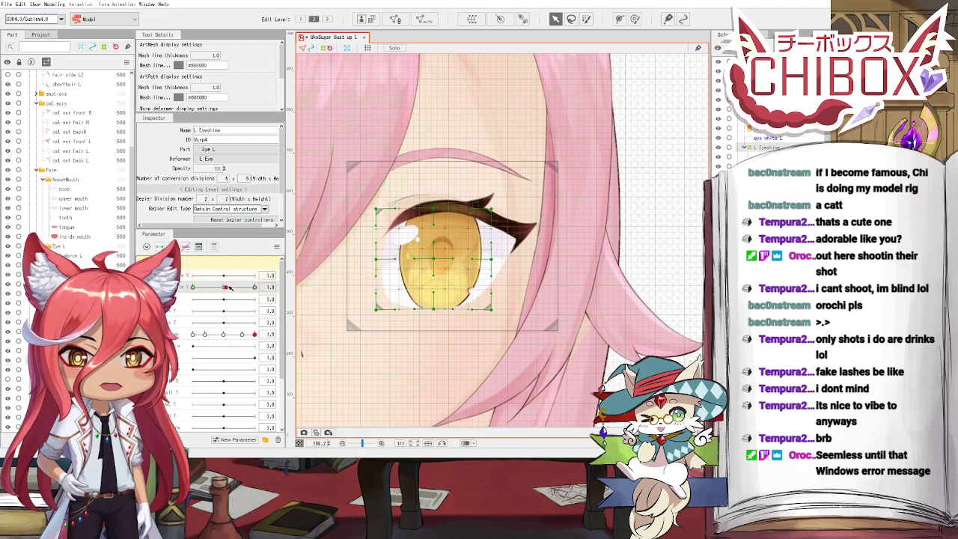
{"action": "left_click", "coordinate": [255, 288]}
Step: Reflect the L Eyeshine deformer's Jiggle Y motion onto the opposite key
{"action": "left_click", "coordinate": [277, 247]}
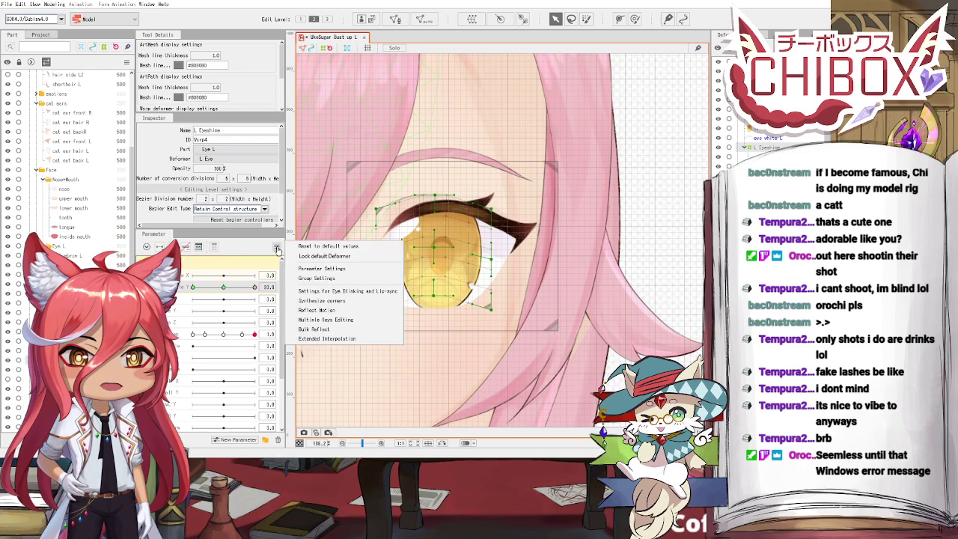
{"action": "left_click", "coordinate": [301, 305]}
{"action": "left_click", "coordinate": [277, 246]}
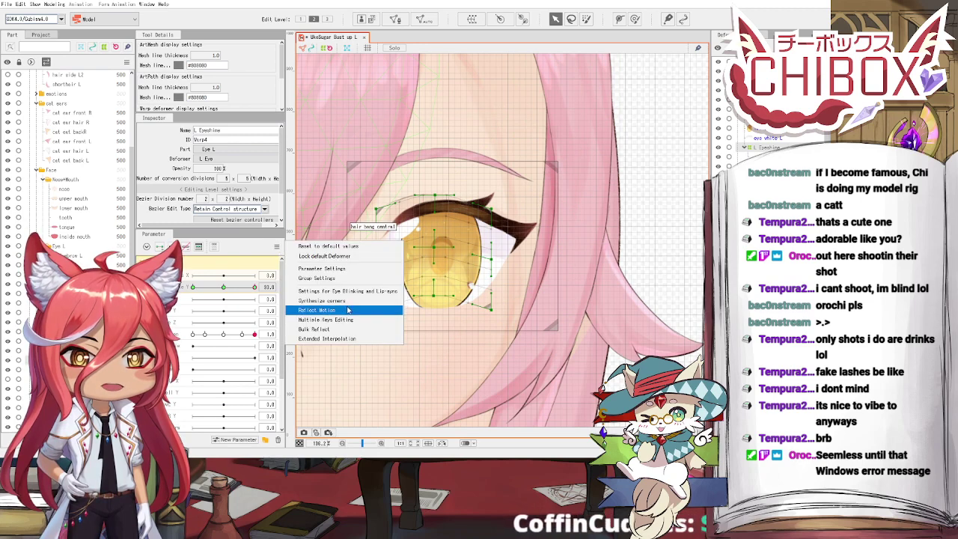
{"action": "left_click", "coordinate": [356, 305]}
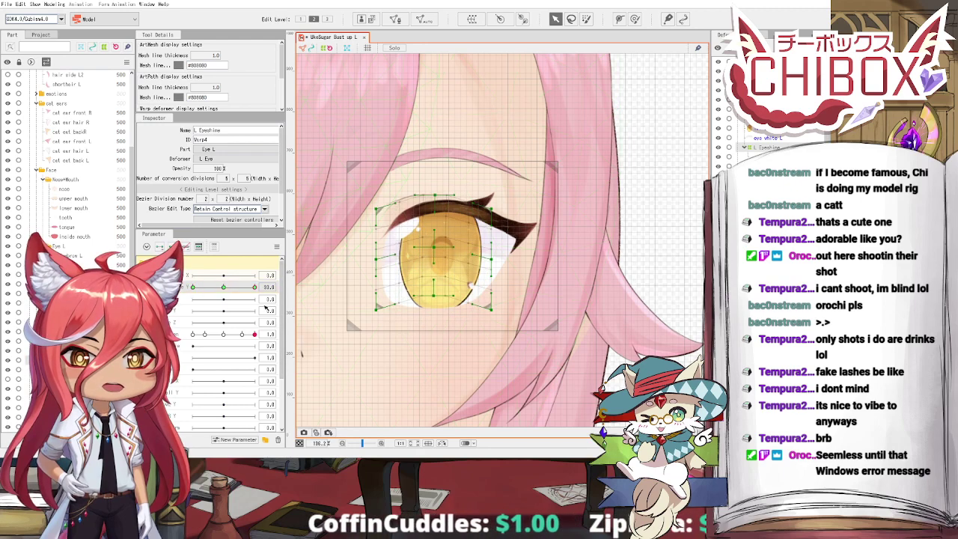
Step: Preview the eye shine's movement across the full Jiggle Y range and return the parameter to its default
{"action": "left_click", "coordinate": [223, 287]}
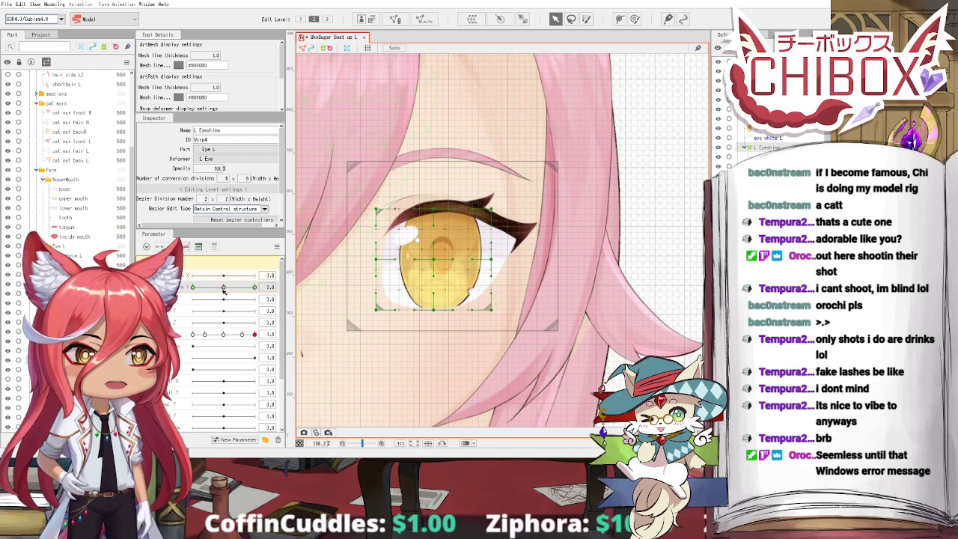
{"action": "left_click_drag", "start_coordinate": [223, 291], "coordinate": [254, 287]}
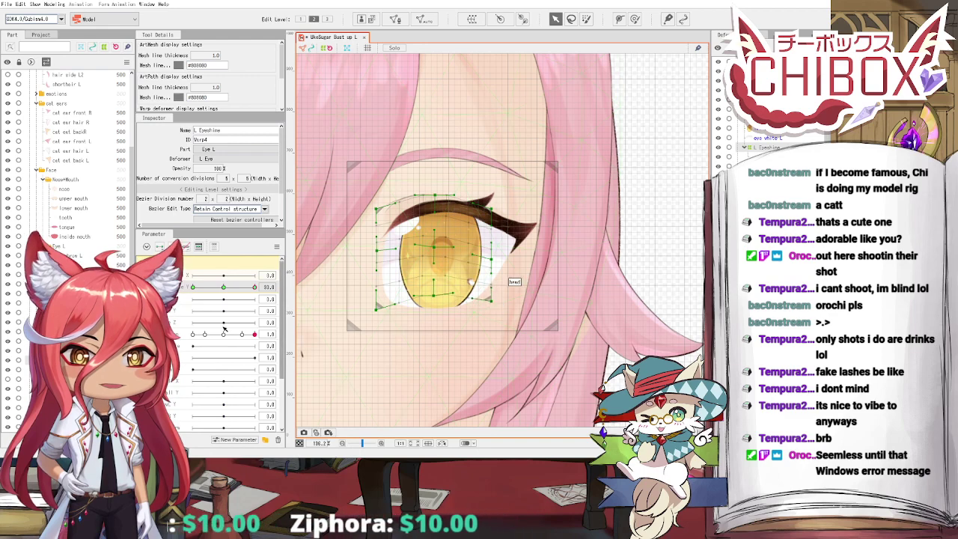
{"action": "left_click_drag", "start_coordinate": [230, 290], "coordinate": [180, 285]}
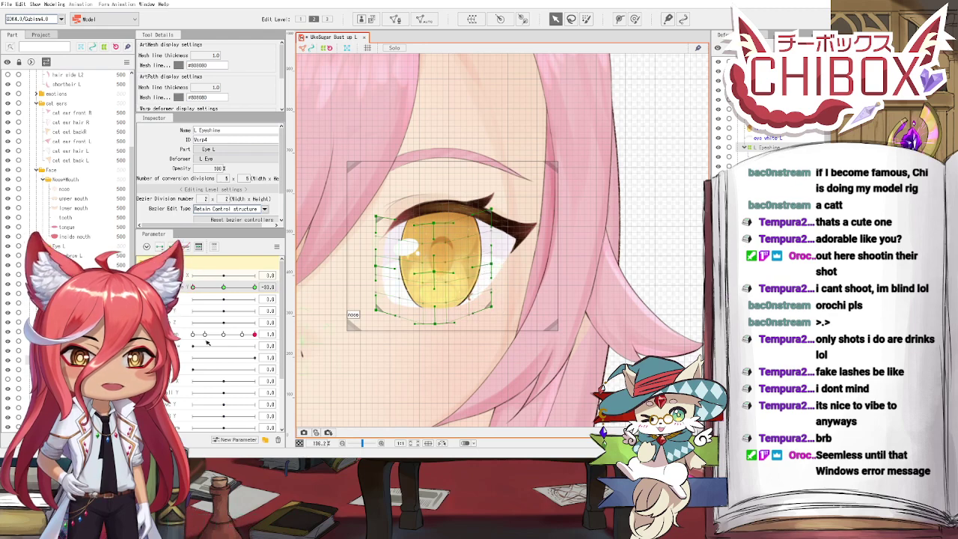
{"action": "left_click_drag", "start_coordinate": [195, 290], "coordinate": [223, 289]}
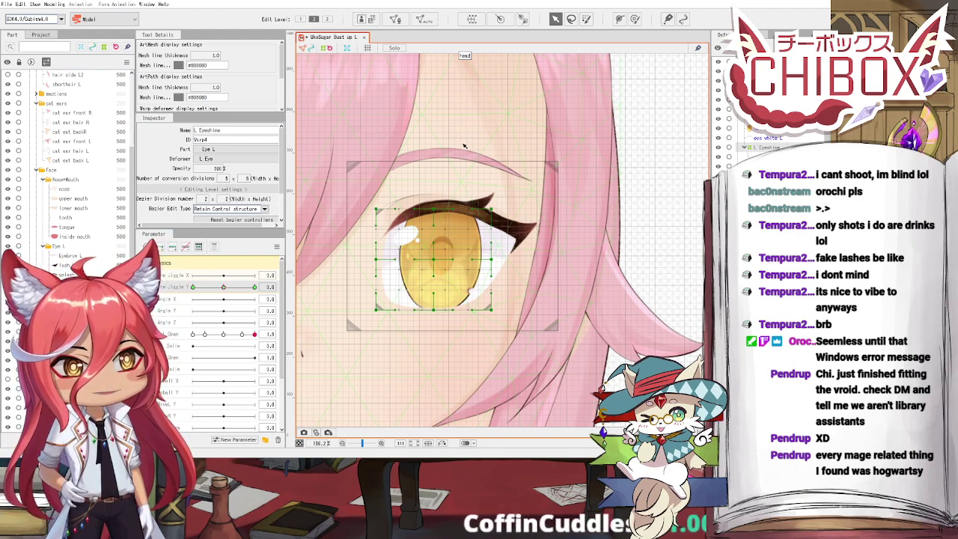
Step: Add three Jiggle X keys to the L Eyeshine deformer and shift its centre, inner-side and lower middle points outward at the maximum
{"action": "scroll", "coordinate": [483, 193], "scroll_direction": "up", "scroll_amount": 3}
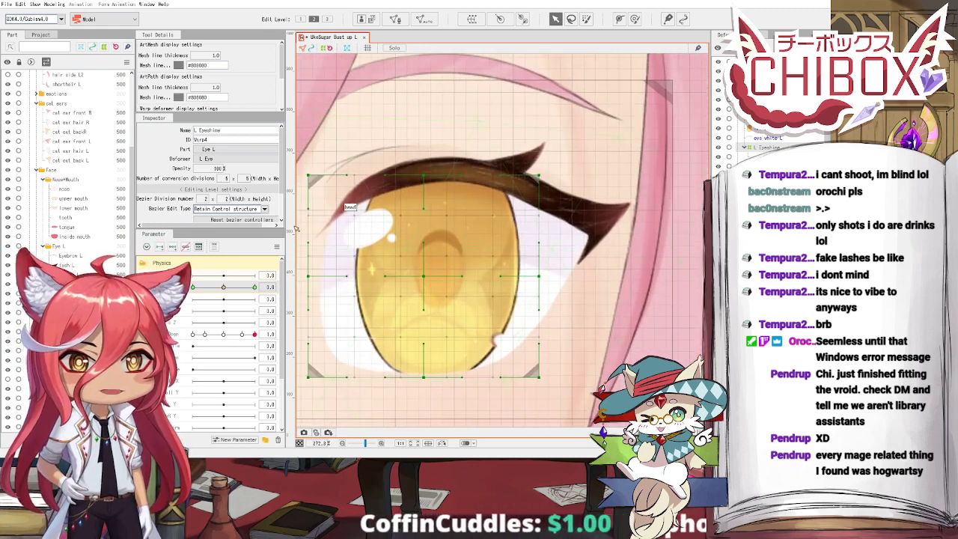
{"action": "left_click_drag", "start_coordinate": [222, 288], "coordinate": [258, 280]}
{"action": "left_click", "coordinate": [177, 275]}
{"action": "left_click", "coordinate": [172, 246]}
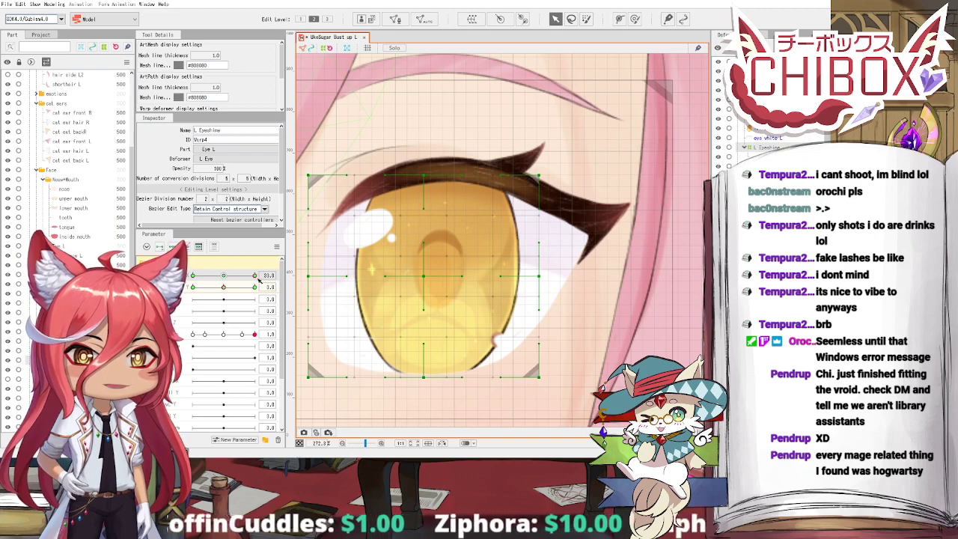
{"action": "left_click_drag", "start_coordinate": [428, 277], "coordinate": [444, 277]}
{"action": "left_click_drag", "start_coordinate": [308, 277], "coordinate": [322, 277]}
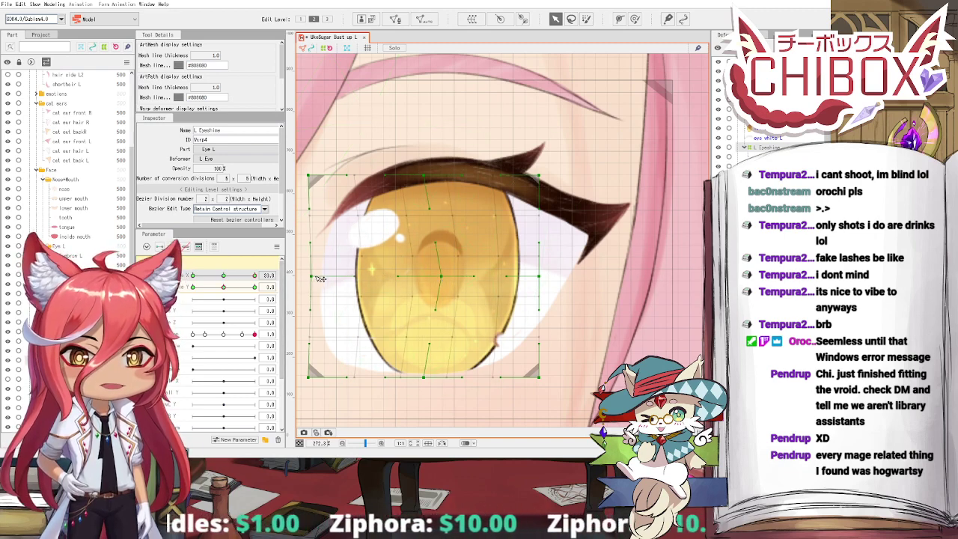
{"action": "left_click_drag", "start_coordinate": [309, 176], "coordinate": [324, 176]}
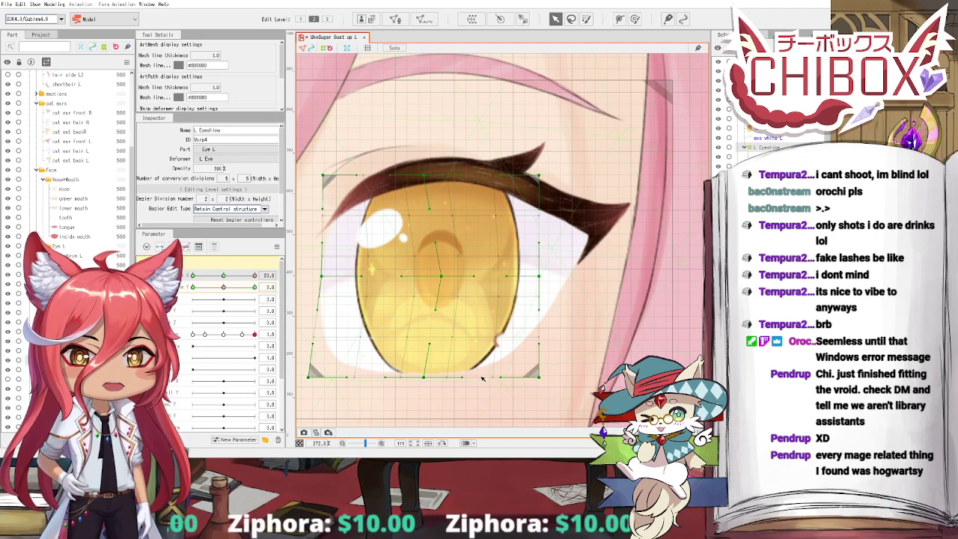
{"action": "left_click_drag", "start_coordinate": [425, 379], "coordinate": [431, 379]}
Step: Reflect the L Eyeshine deformer's Jiggle X motion onto the opposite key
{"action": "mouse_move", "coordinate": [255, 277]}
{"action": "left_mouse_down"}
{"action": "mouse_move", "coordinate": [223, 283]}
{"action": "mouse_move", "coordinate": [257, 287]}
{"action": "left_mouse_up"}
{"action": "left_click", "coordinate": [276, 247]}
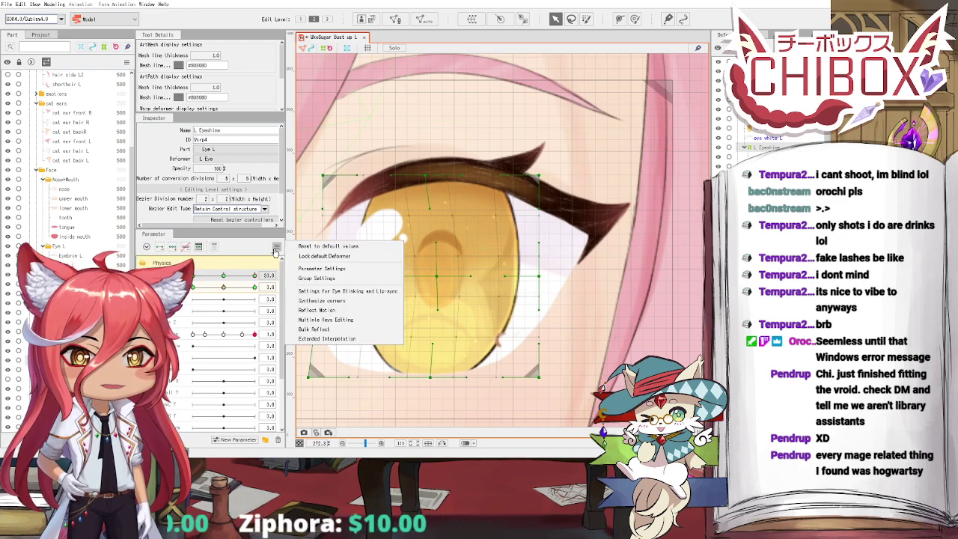
{"action": "left_click", "coordinate": [317, 311]}
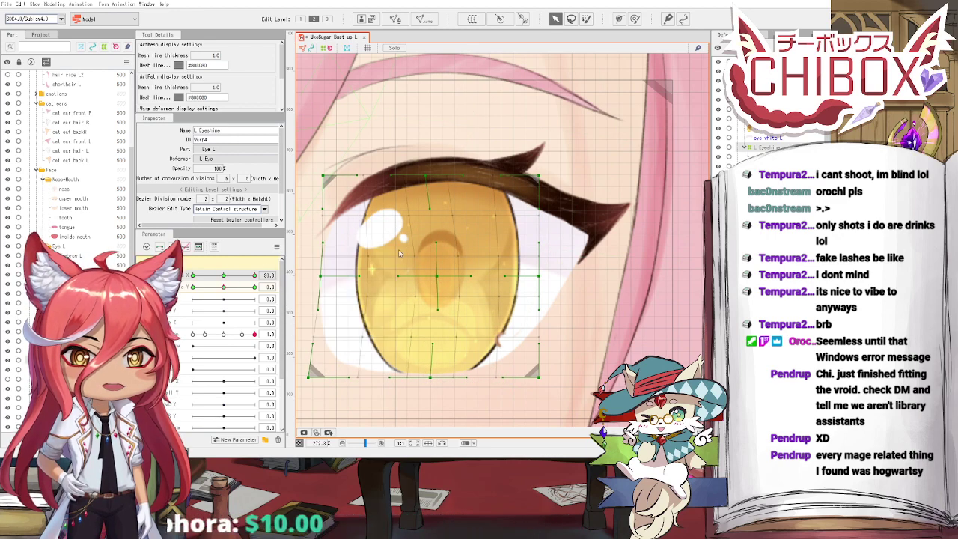
Step: Pull the deformer's lower outer corner and upper middle point inward at minimum Jiggle X, then return the parameter to default and deselect
{"action": "left_click", "coordinate": [192, 276]}
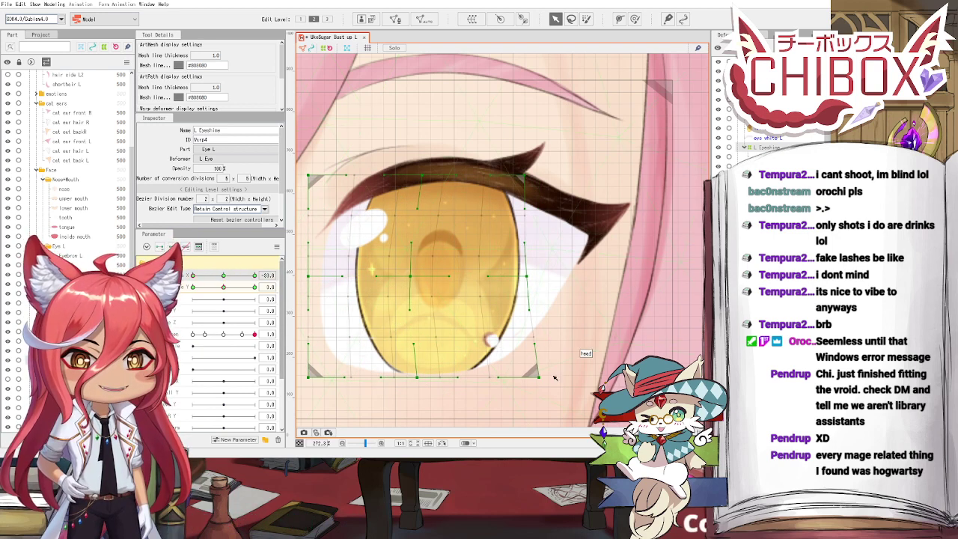
{"action": "left_click_drag", "start_coordinate": [548, 381], "coordinate": [531, 380]}
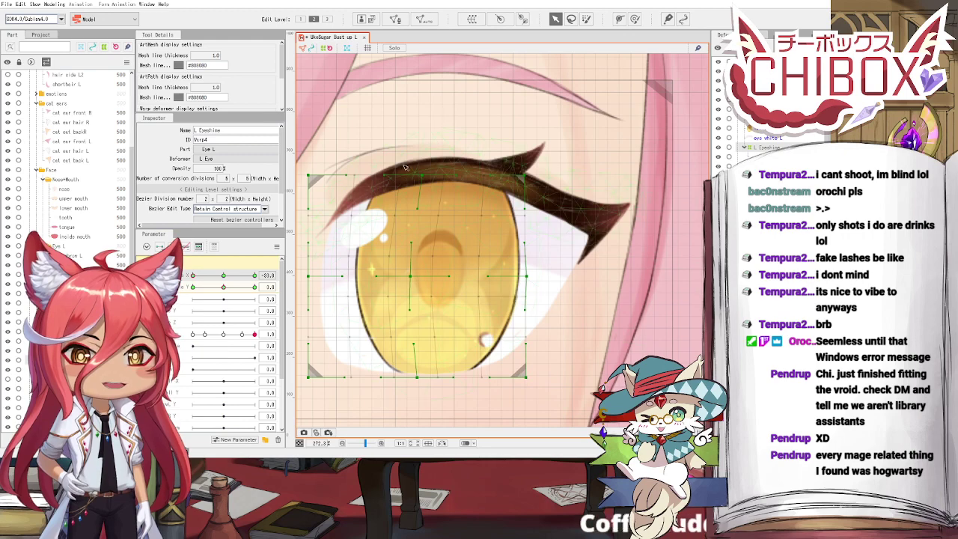
{"action": "left_click_drag", "start_coordinate": [421, 172], "coordinate": [417, 175]}
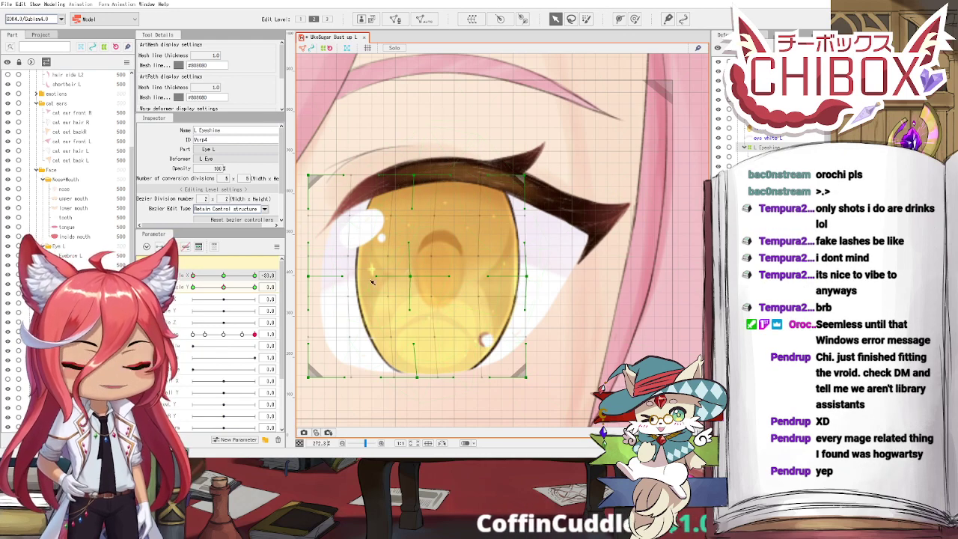
{"action": "left_click_drag", "start_coordinate": [192, 276], "coordinate": [223, 277]}
{"action": "scroll", "coordinate": [463, 240], "scroll_direction": "down", "scroll_amount": 2}
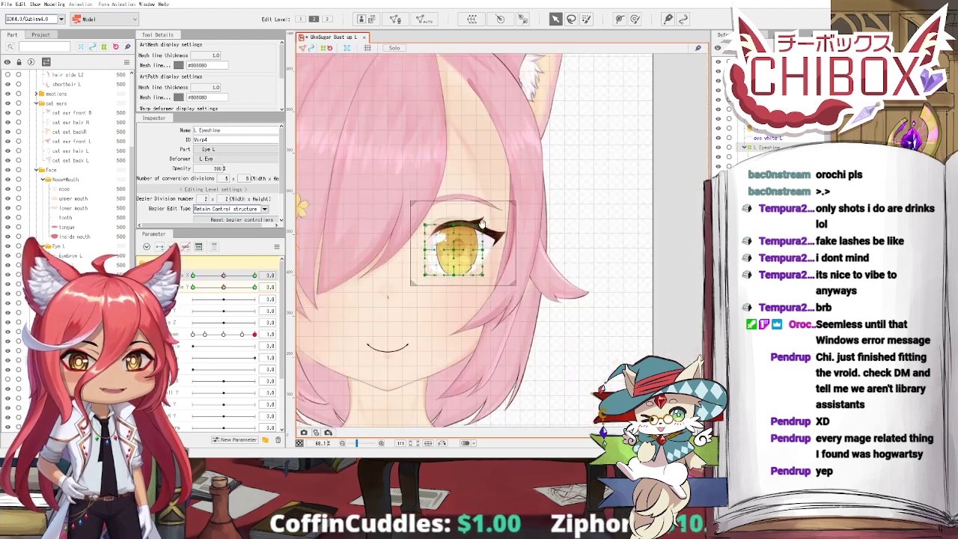
{"action": "left_click_drag", "start_coordinate": [483, 224], "coordinate": [458, 219]}
{"action": "left_click", "coordinate": [562, 181]}
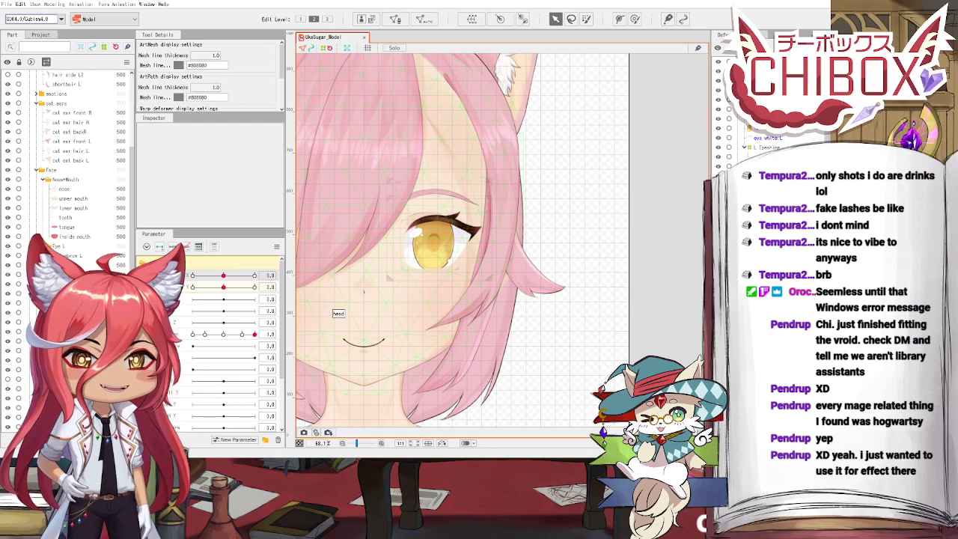
Step: Open the Physics/Scene Blending Settings for the full character model
{"action": "scroll", "coordinate": [596, 142], "scroll_direction": "down", "scroll_amount": 3}
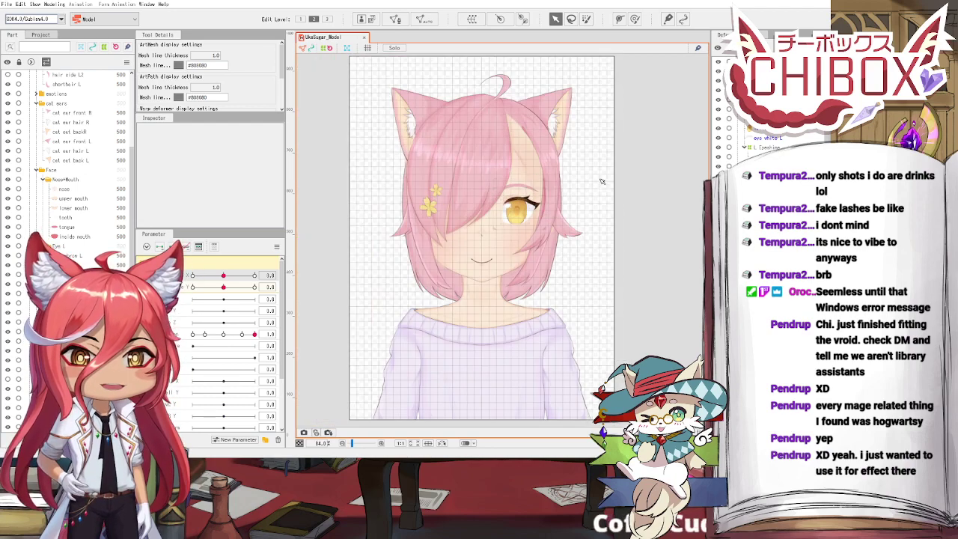
{"action": "left_click", "coordinate": [48, 4]}
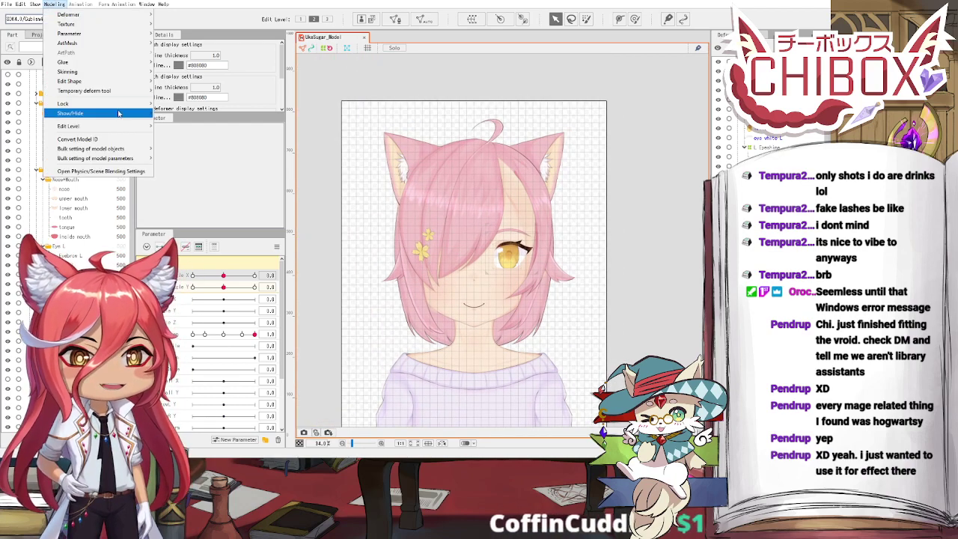
{"action": "left_click", "coordinate": [101, 172]}
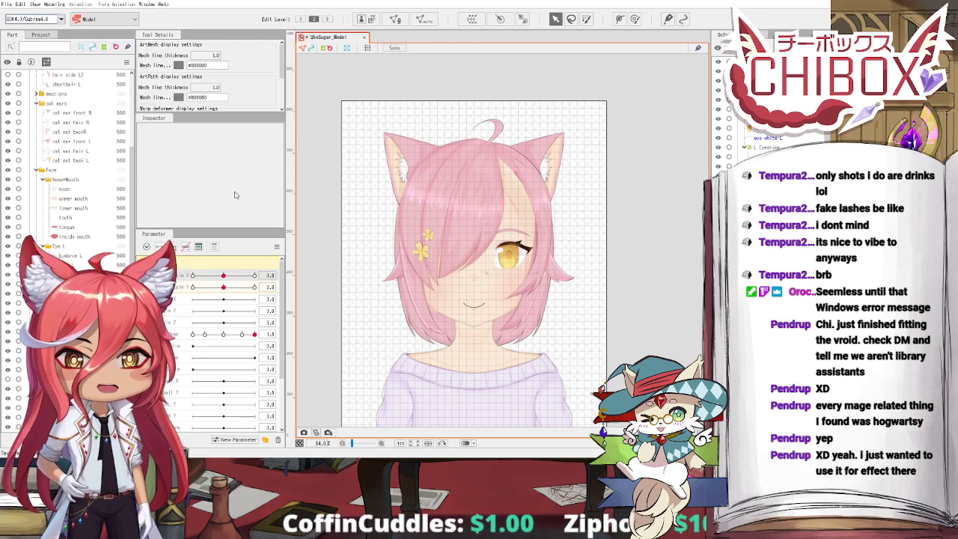
{"action": "left_click", "coordinate": [529, 211]}
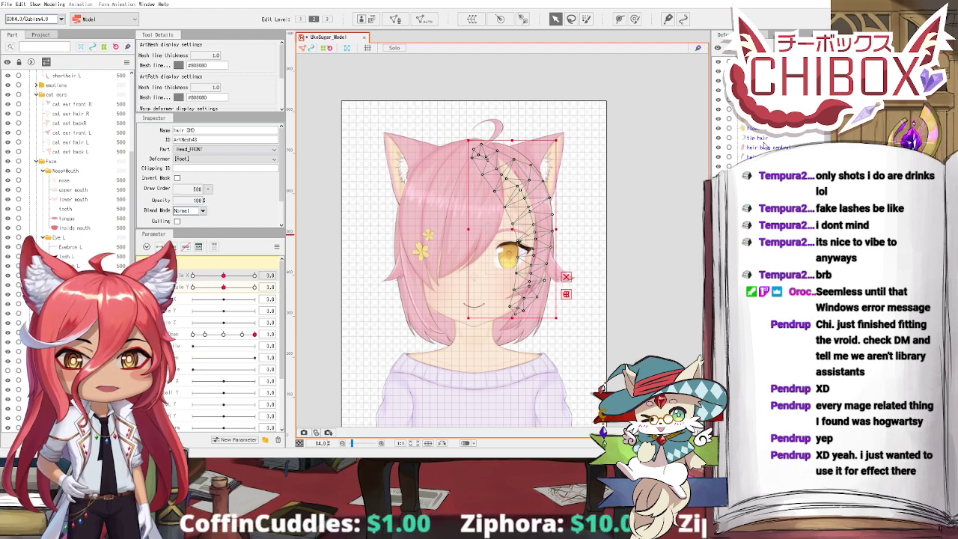
{"action": "left_click", "coordinate": [592, 241]}
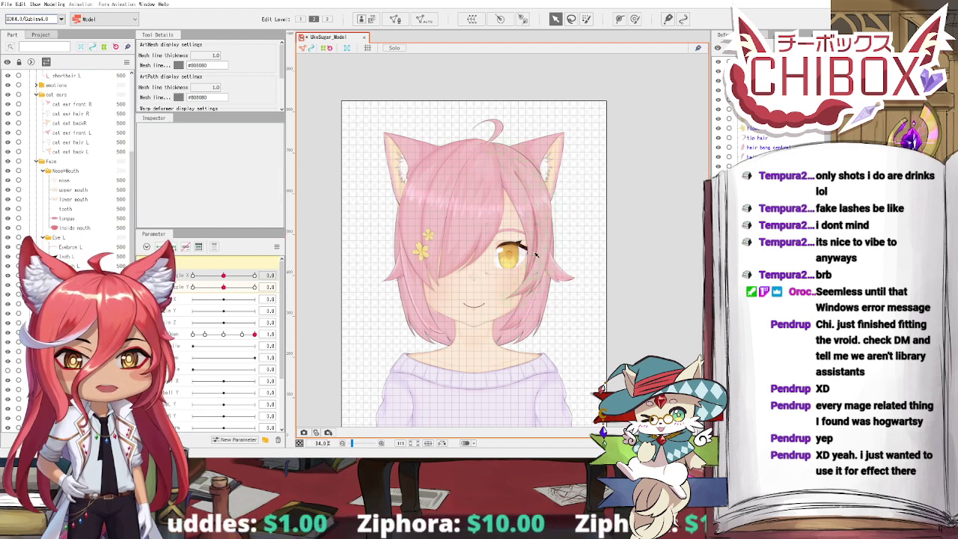
{"action": "left_click", "coordinate": [276, 246]}
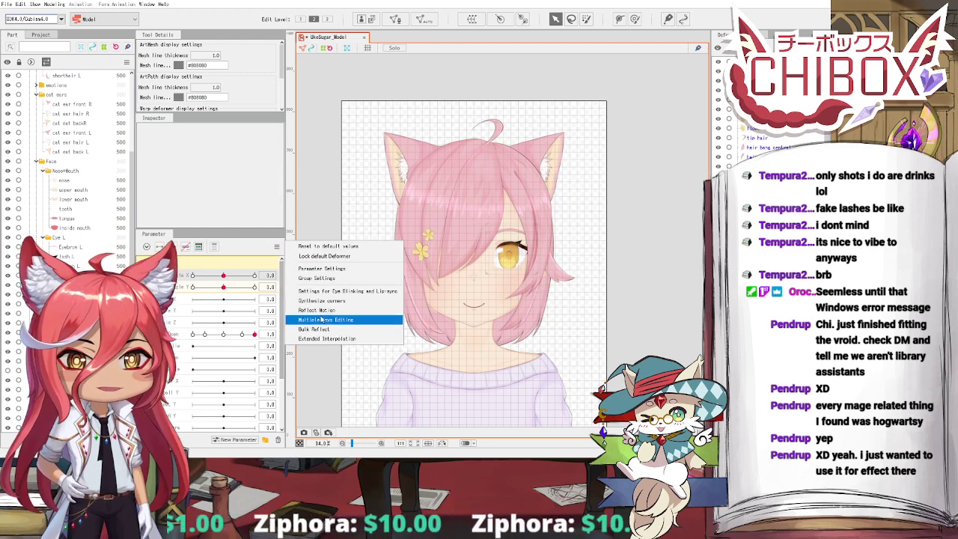
{"action": "left_click", "coordinate": [330, 314]}
{"action": "left_click", "coordinate": [276, 246]}
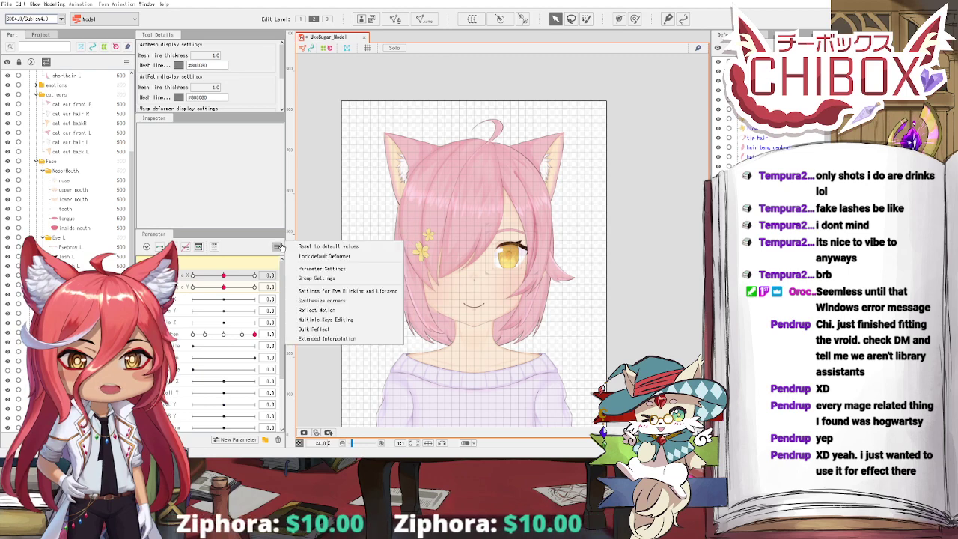
{"action": "left_click", "coordinate": [330, 299]}
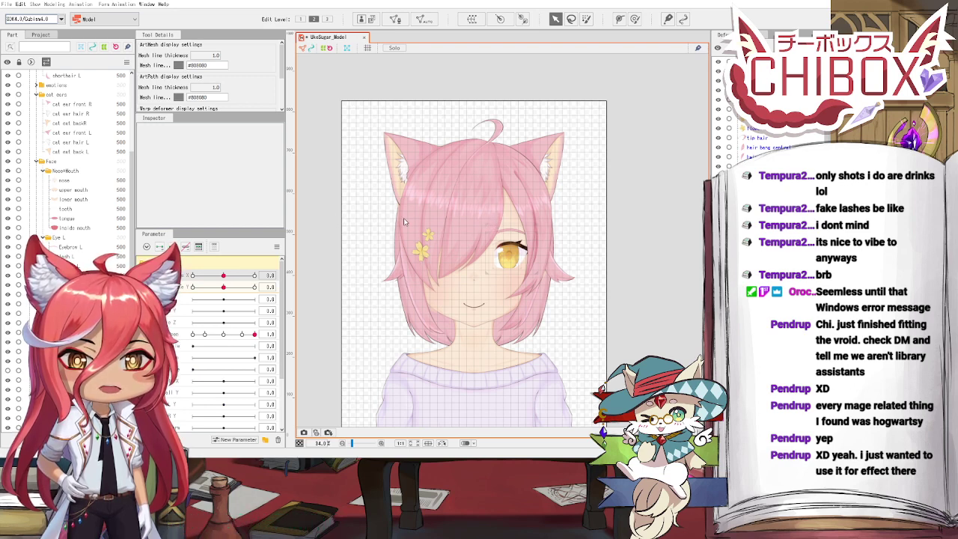
Step: Reopen the model's Physics/Scene Blending Settings
{"action": "left_click", "coordinate": [54, 5]}
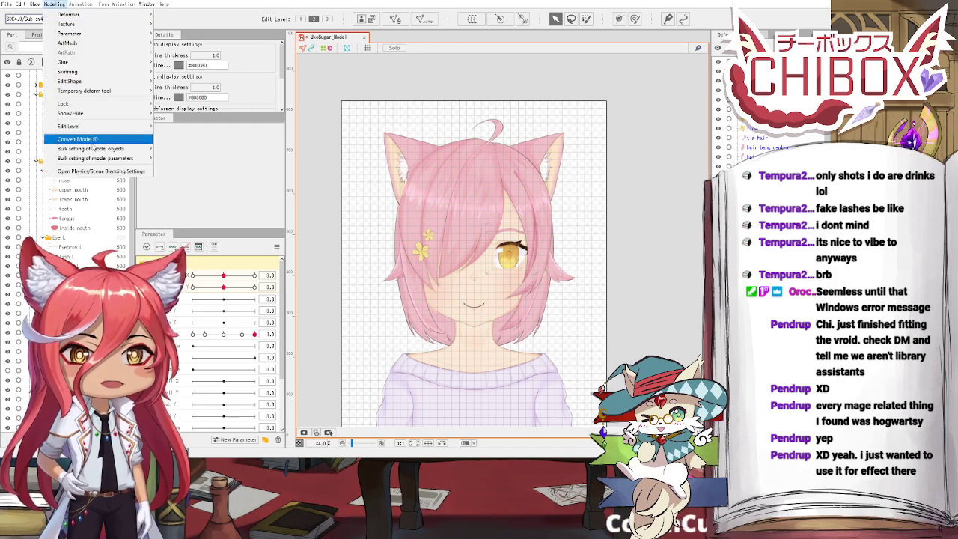
{"action": "left_click", "coordinate": [98, 175]}
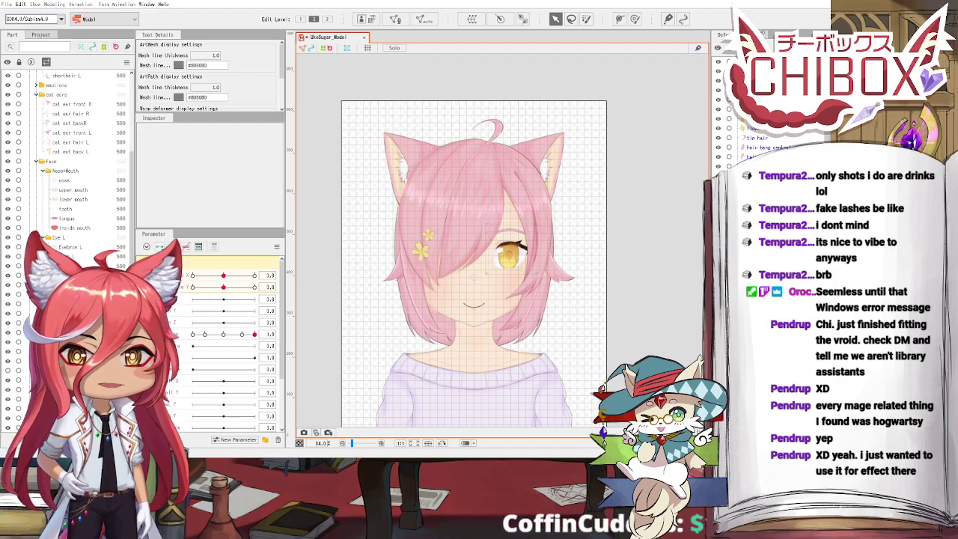
Step: Select the L Eyebrow warp deformer and add three keys for it on the left brow's Y parameter
{"action": "scroll", "coordinate": [532, 352], "scroll_direction": "up", "scroll_amount": 3}
{"action": "scroll", "coordinate": [531, 352], "scroll_direction": "down", "scroll_amount": 1}
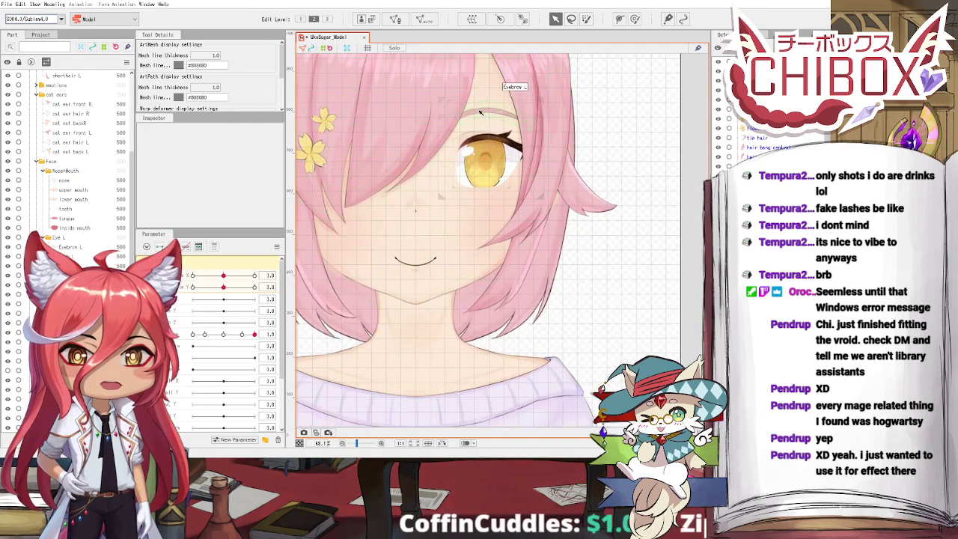
{"action": "left_click", "coordinate": [526, 125]}
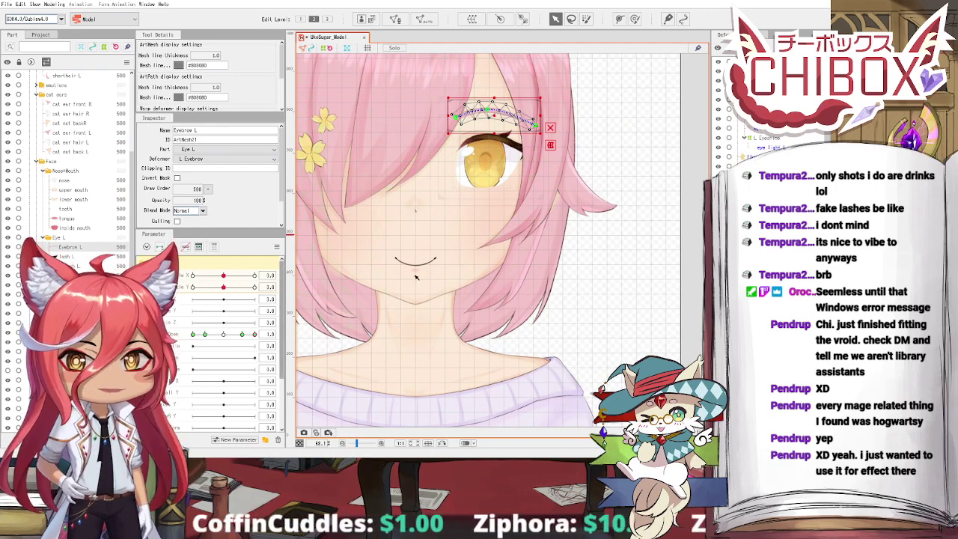
{"action": "left_click", "coordinate": [760, 105]}
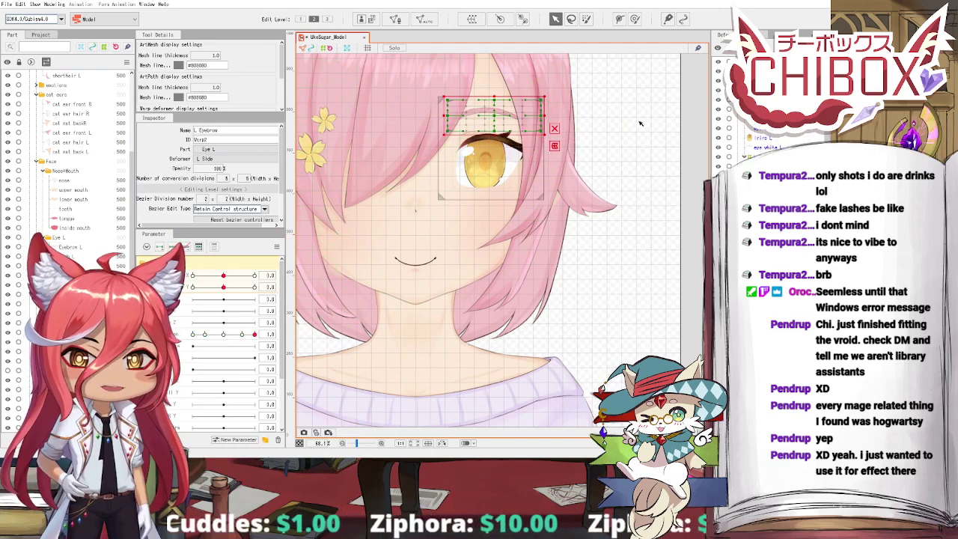
{"action": "scroll", "coordinate": [229, 328], "scroll_direction": "down", "scroll_amount": 3}
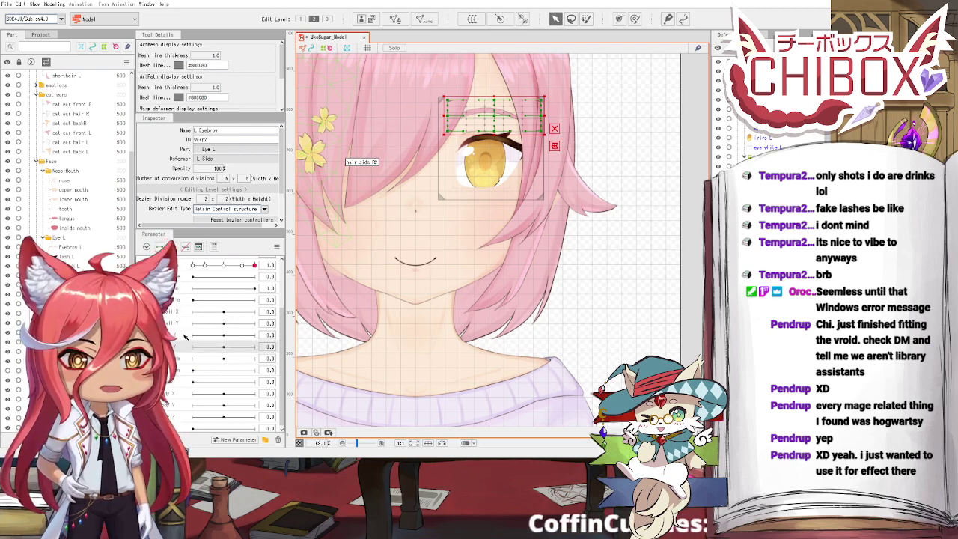
{"action": "left_click", "coordinate": [186, 335]}
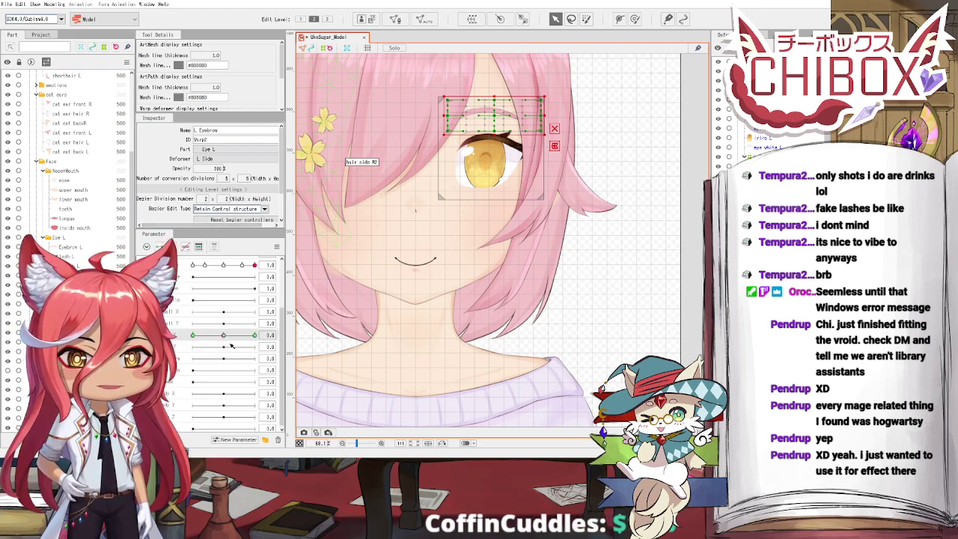
Step: Raise the L Eyebrow deformer at the brow Y maximum, lower it at the minimum, and return the parameter to default
{"action": "left_click_drag", "start_coordinate": [493, 116], "coordinate": [493, 108]}
{"action": "left_click_drag", "start_coordinate": [254, 336], "coordinate": [193, 335]}
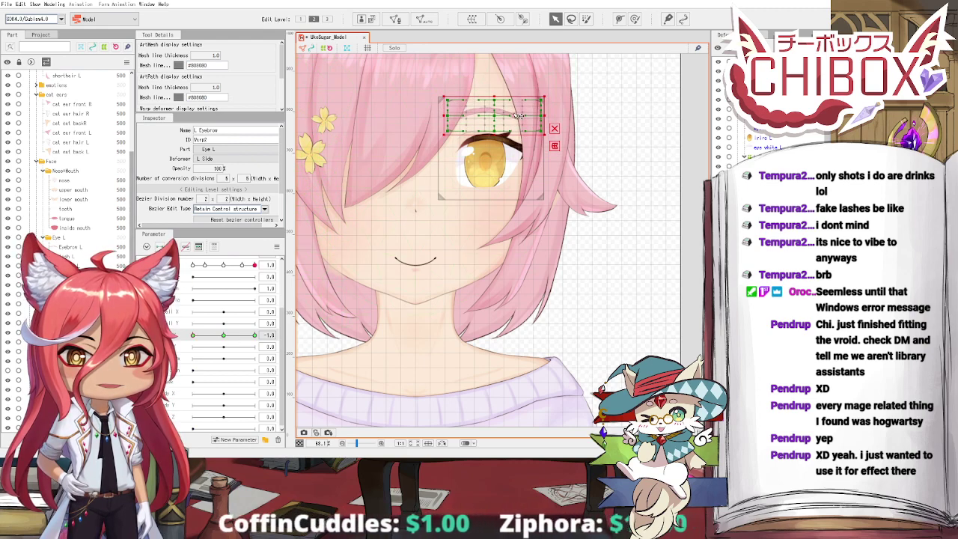
{"action": "left_click_drag", "start_coordinate": [519, 116], "coordinate": [519, 124]}
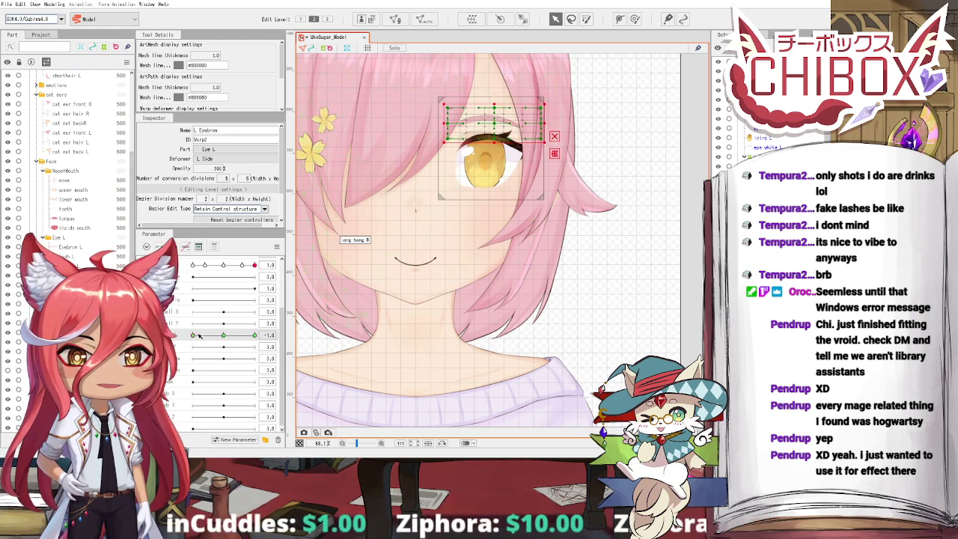
{"action": "left_click_drag", "start_coordinate": [199, 335], "coordinate": [223, 336]}
{"action": "left_click_drag", "start_coordinate": [507, 253], "coordinate": [513, 306]}
{"action": "left_click", "coordinate": [618, 230]}
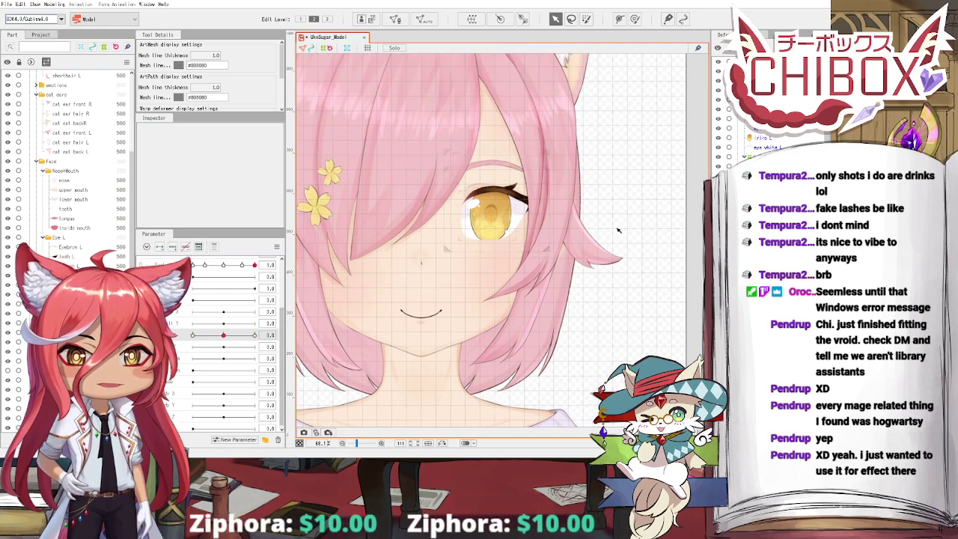
Step: Select the left upper lash mesh and examine it up close
{"action": "left_click", "coordinate": [509, 189]}
{"action": "scroll", "coordinate": [503, 186], "scroll_direction": "up", "scroll_amount": 5}
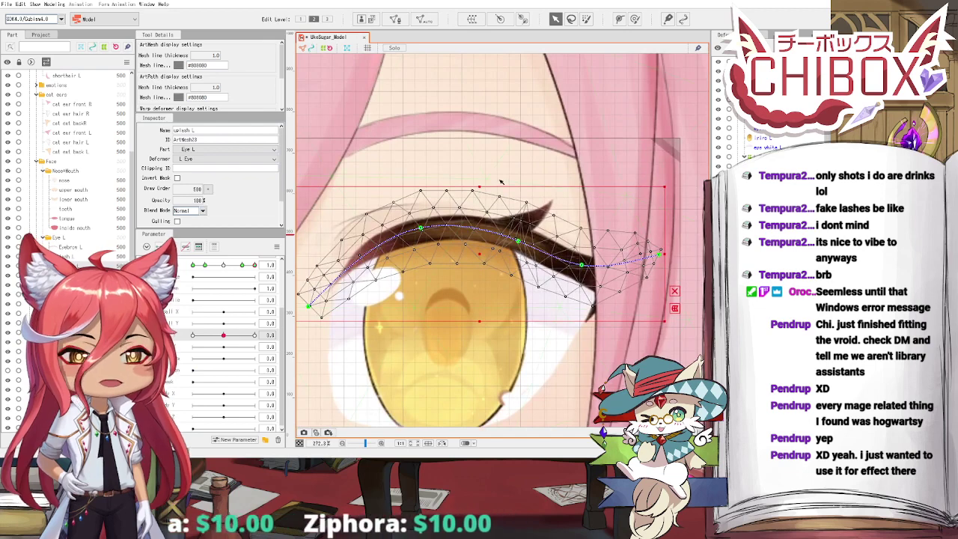
{"action": "scroll", "coordinate": [503, 176], "scroll_direction": "down", "scroll_amount": 2}
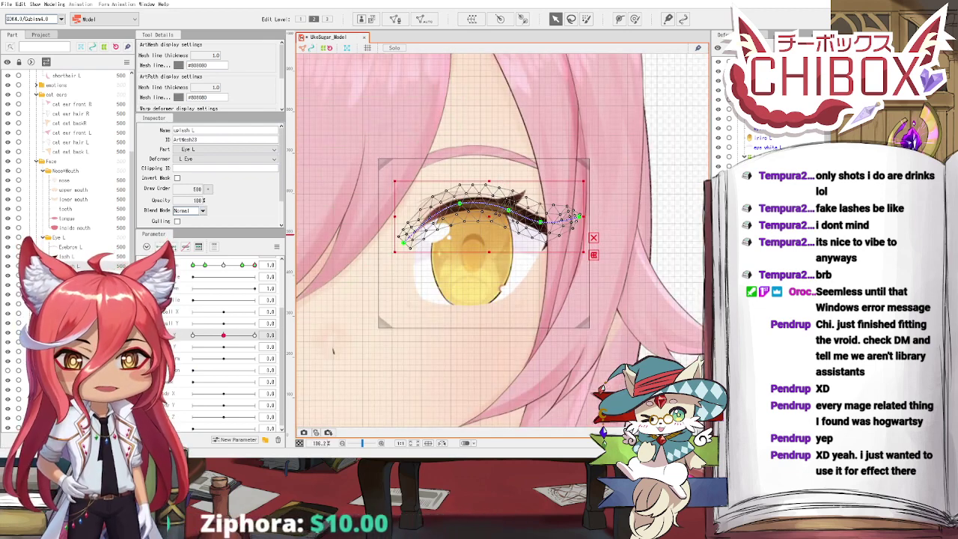
Step: Hide the sad expression and the emotions part folder, leaving nothing selected
{"action": "left_click", "coordinate": [334, 350]}
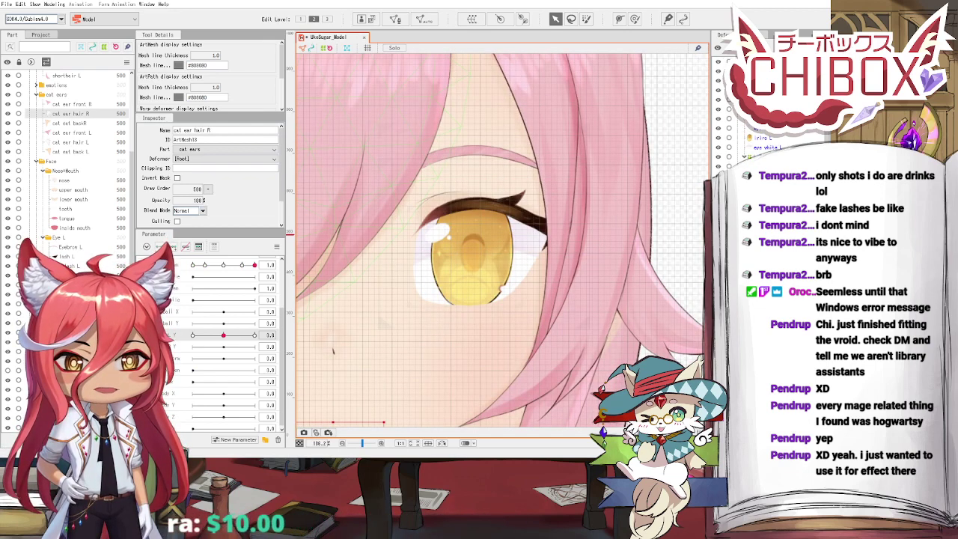
{"action": "left_click", "coordinate": [333, 349]}
{"action": "scroll", "coordinate": [333, 349], "scroll_direction": "down", "scroll_amount": 4}
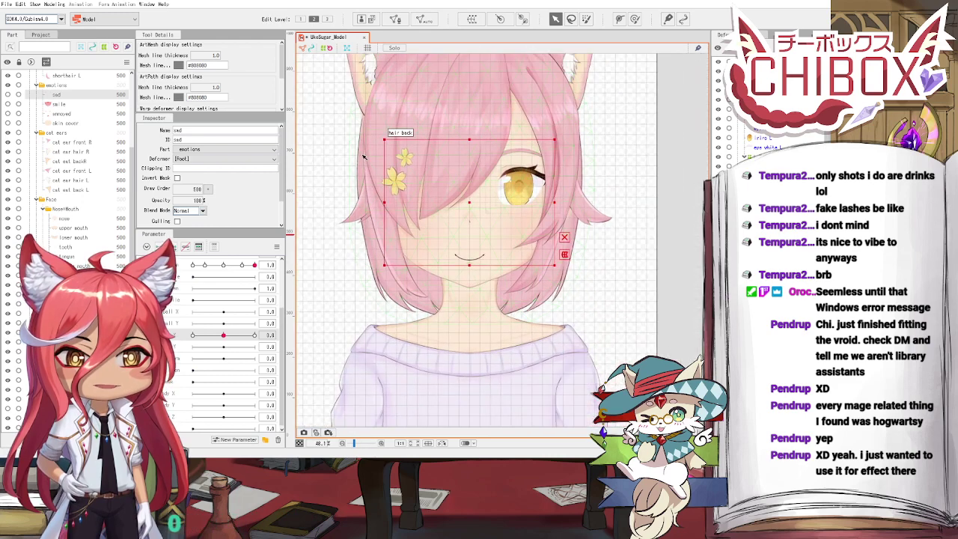
{"action": "left_click", "coordinate": [72, 114]}
{"action": "scroll", "coordinate": [72, 119], "scroll_direction": "up", "scroll_amount": 3}
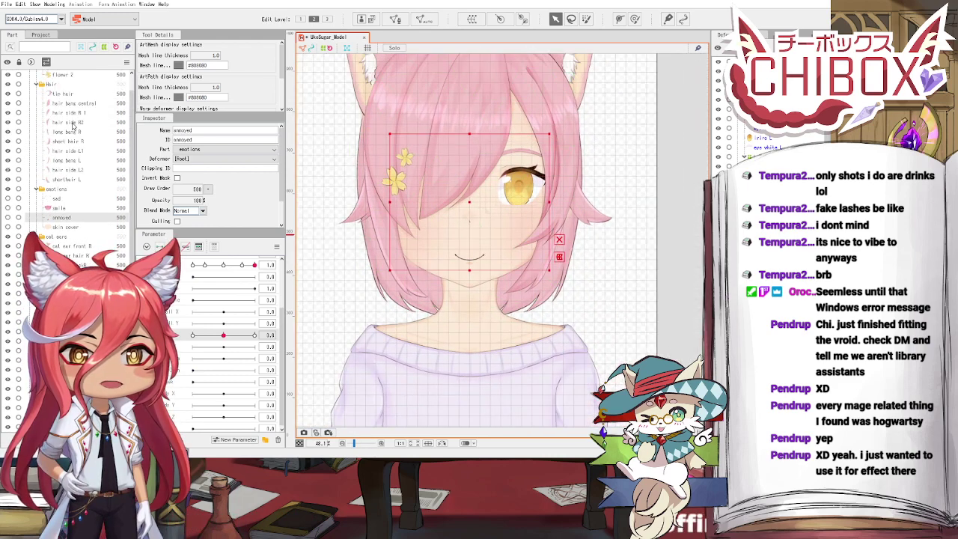
{"action": "left_click", "coordinate": [59, 199]}
{"action": "mouse_move", "coordinate": [8, 200]}
{"action": "left_mouse_down"}
{"action": "mouse_move", "coordinate": [7, 229]}
{"action": "mouse_move", "coordinate": [8, 193]}
{"action": "left_mouse_up"}
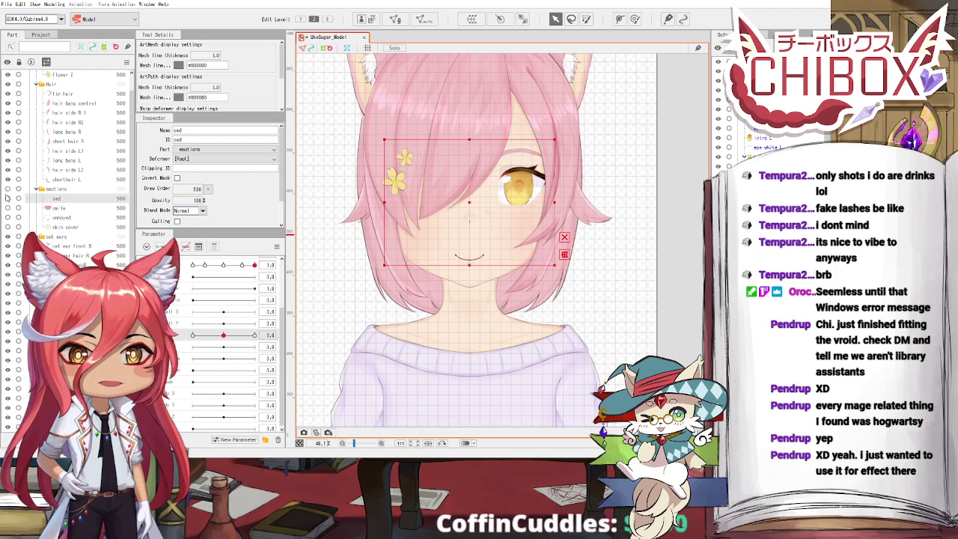
{"action": "scroll", "coordinate": [15, 214], "scroll_direction": "down", "scroll_amount": 6}
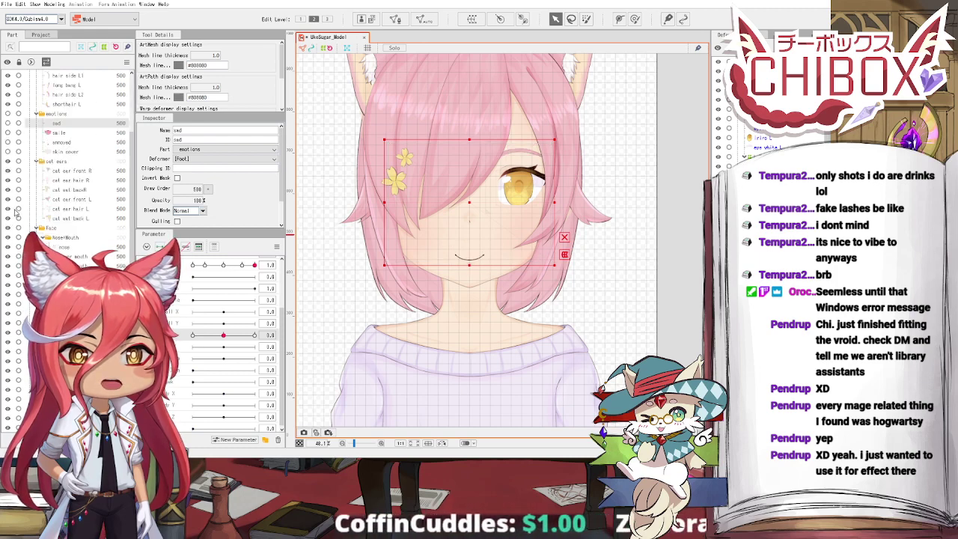
{"action": "scroll", "coordinate": [15, 213], "scroll_direction": "down", "scroll_amount": 2}
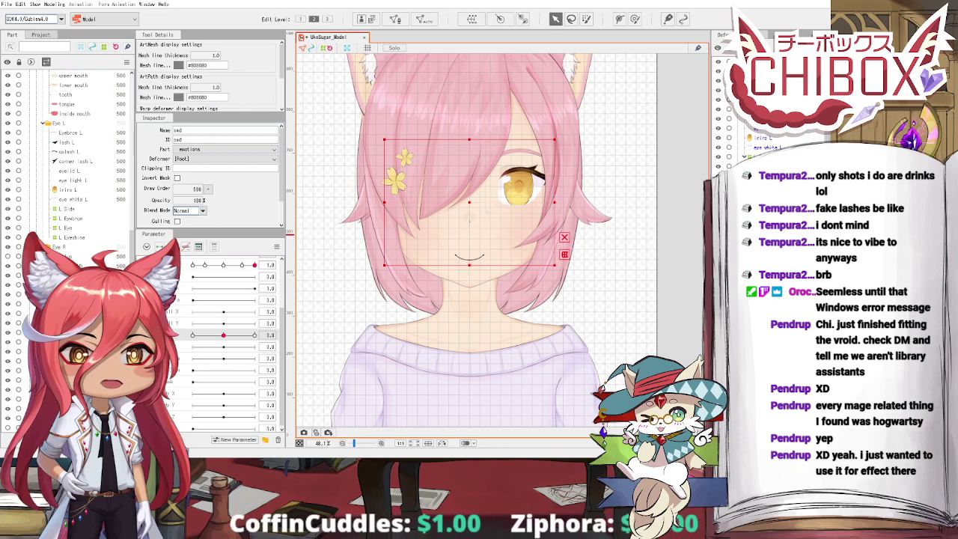
{"action": "left_click", "coordinate": [628, 299]}
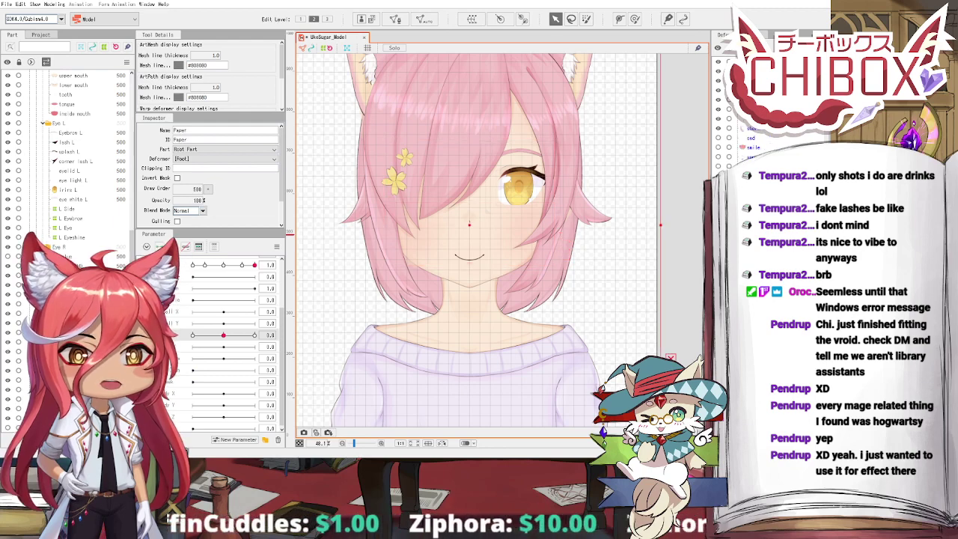
{"action": "left_click", "coordinate": [683, 299]}
Step: Inspect the left eye, brow and surrounding face at different magnifications
{"action": "scroll", "coordinate": [423, 227], "scroll_direction": "down", "scroll_amount": 2}
{"action": "left_click_drag", "start_coordinate": [437, 225], "coordinate": [433, 241]}
{"action": "scroll", "coordinate": [490, 235], "scroll_direction": "up", "scroll_amount": 5}
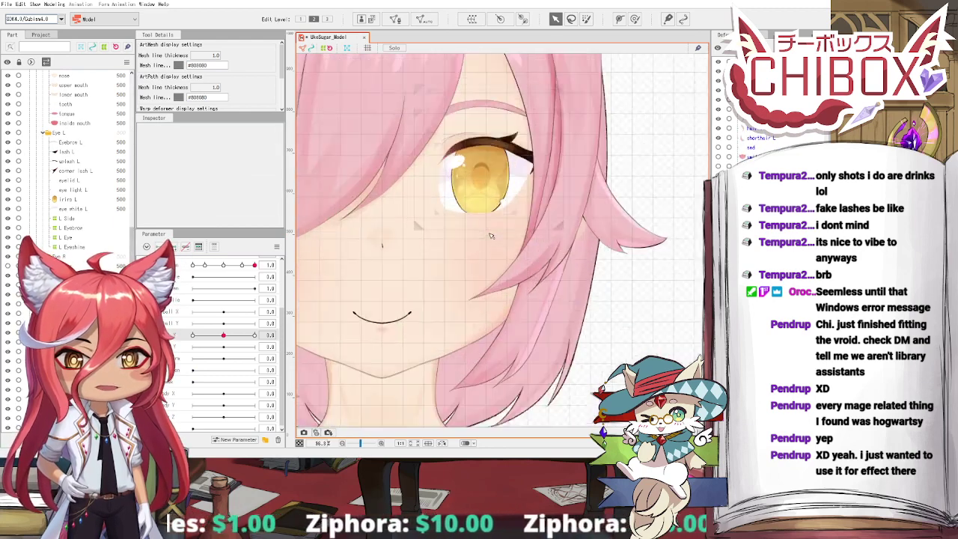
{"action": "scroll", "coordinate": [491, 236], "scroll_direction": "up", "scroll_amount": 2}
{"action": "scroll", "coordinate": [482, 249], "scroll_direction": "down", "scroll_amount": 3}
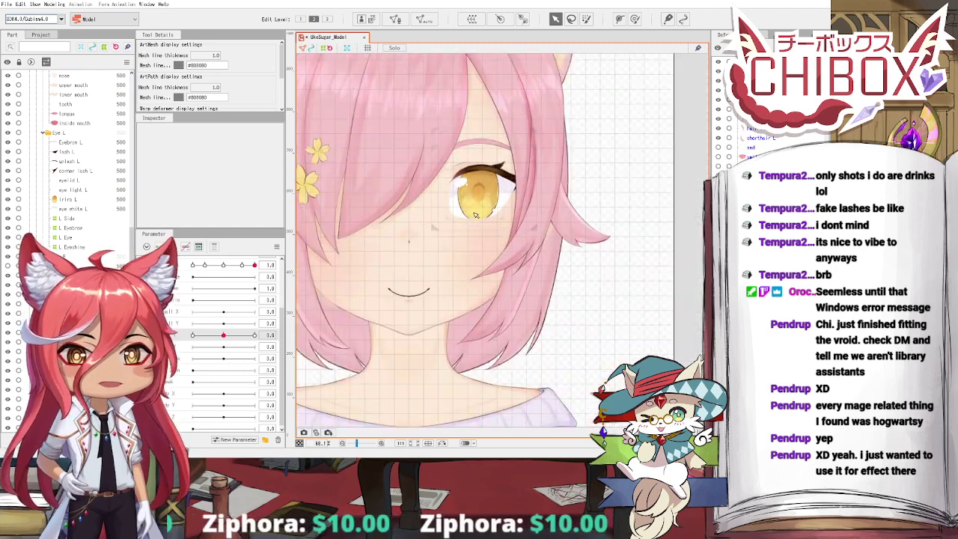
{"action": "left_click_drag", "start_coordinate": [479, 248], "coordinate": [530, 249]}
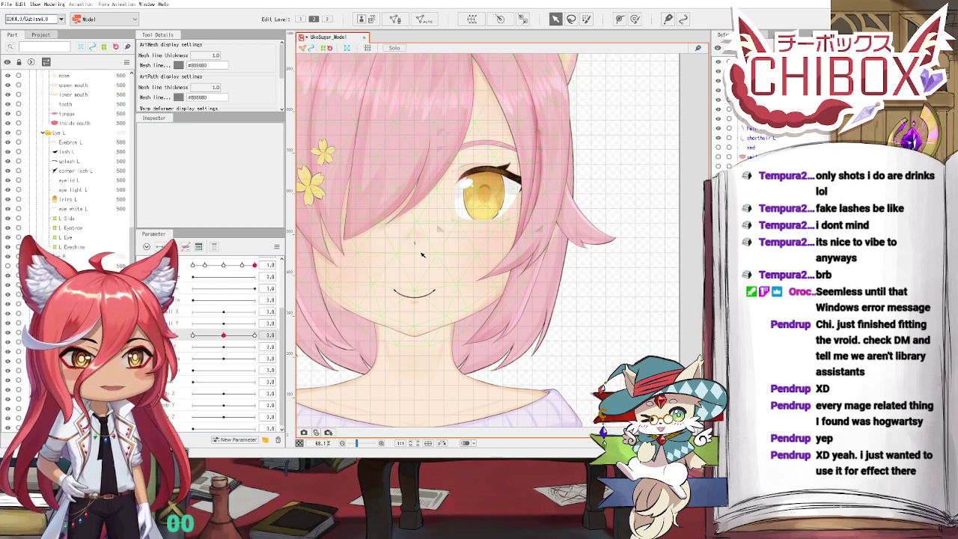
{"action": "left_click_drag", "start_coordinate": [431, 244], "coordinate": [581, 316]}
{"action": "scroll", "coordinate": [443, 266], "scroll_direction": "down", "scroll_amount": 3}
{"action": "scroll", "coordinate": [433, 230], "scroll_direction": "up", "scroll_amount": 5}
{"action": "left_click_drag", "start_coordinate": [579, 248], "coordinate": [437, 251]}
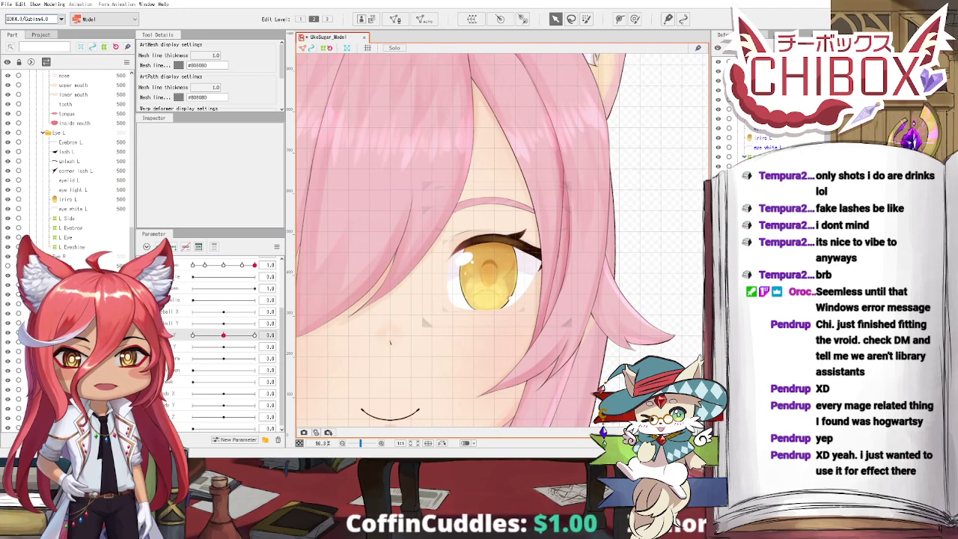
{"action": "scroll", "coordinate": [743, 159], "scroll_direction": "down", "scroll_amount": 5}
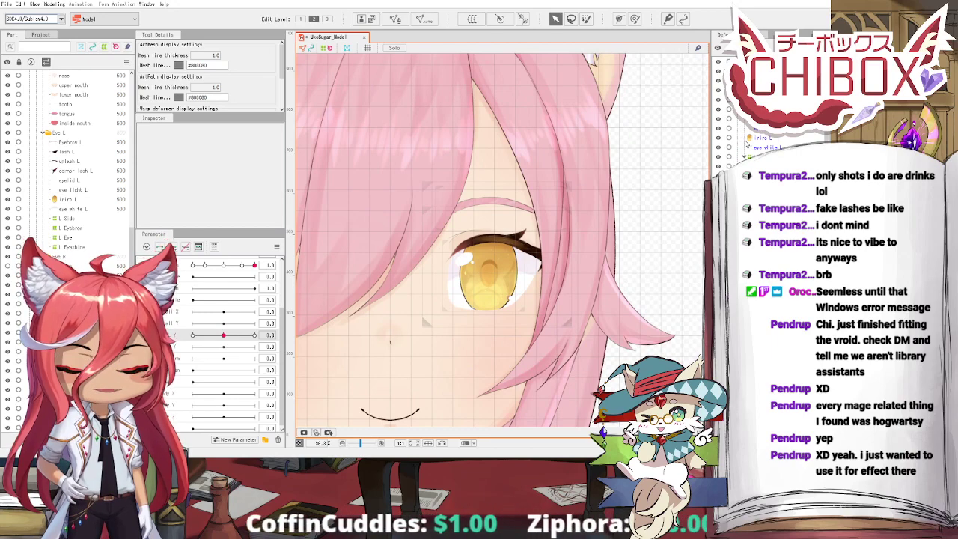
Step: Duplicate all meshes and deformers in the Eye L part and rename the copied side deformer R Side
{"action": "left_click", "coordinate": [465, 256]}
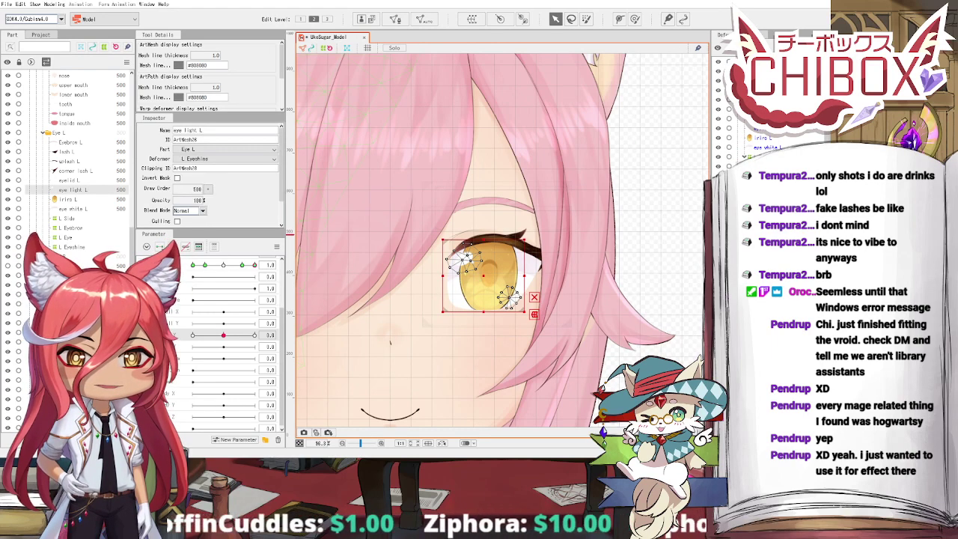
{"action": "double_click", "coordinate": [59, 133]}
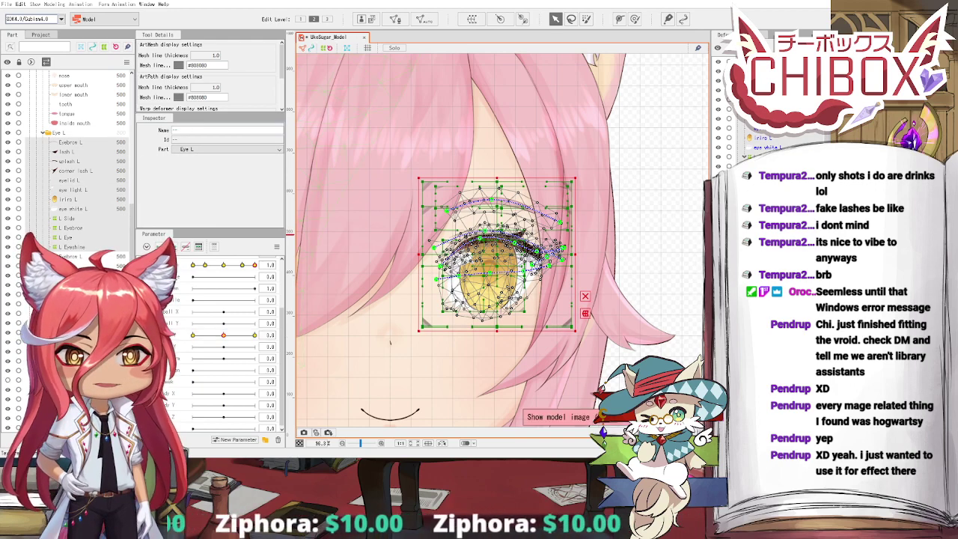
{"action": "left_click", "coordinate": [68, 219]}
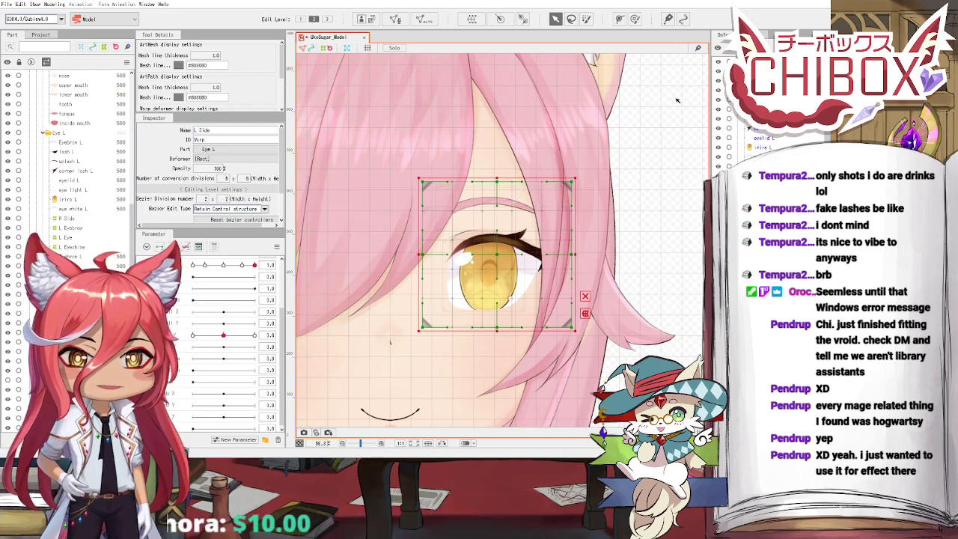
Step: Rename the copied eyebrow, eye and eyeshine deformers R Eyebrow, R Eye and R Eyeshine
{"action": "left_click", "coordinate": [73, 227]}
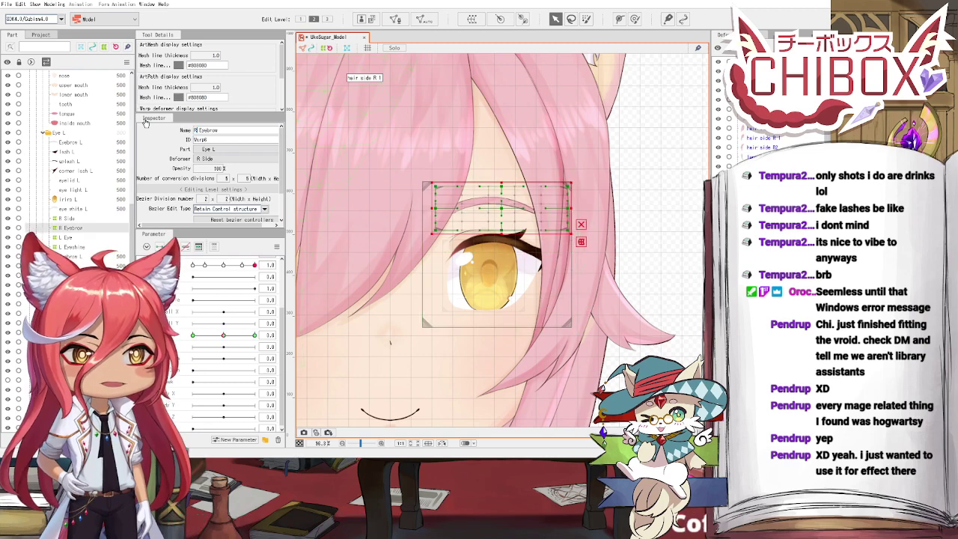
{"action": "left_click", "coordinate": [760, 90]}
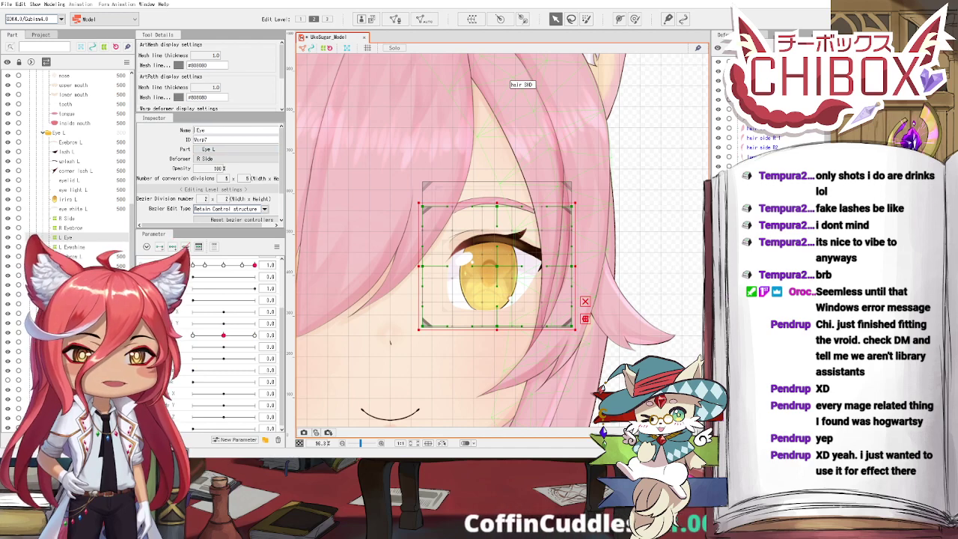
{"action": "left_click", "coordinate": [738, 90]}
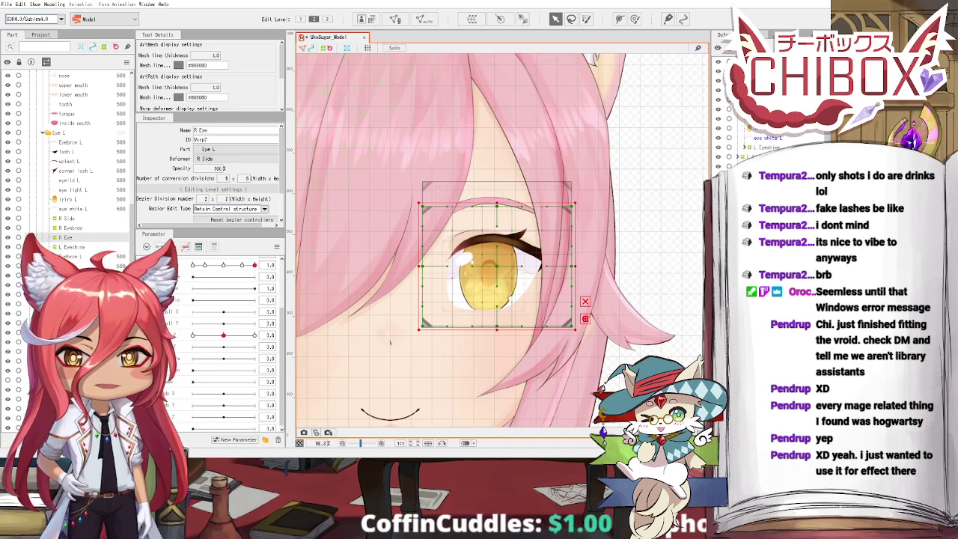
{"action": "left_click", "coordinate": [762, 147]}
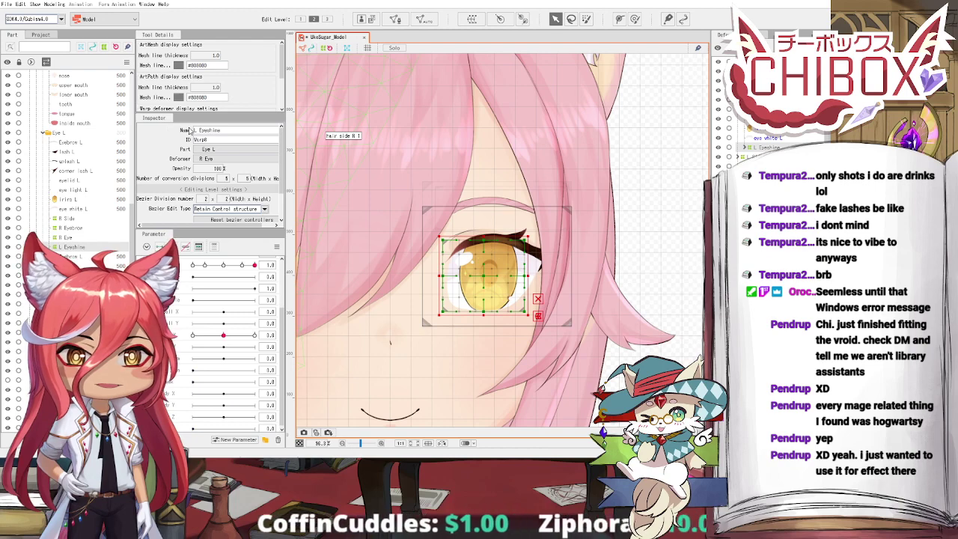
{"action": "left_click_drag", "start_coordinate": [199, 130], "coordinate": [193, 131]}
{"action": "type", "text": "R"}
{"action": "key", "text": "Return"}
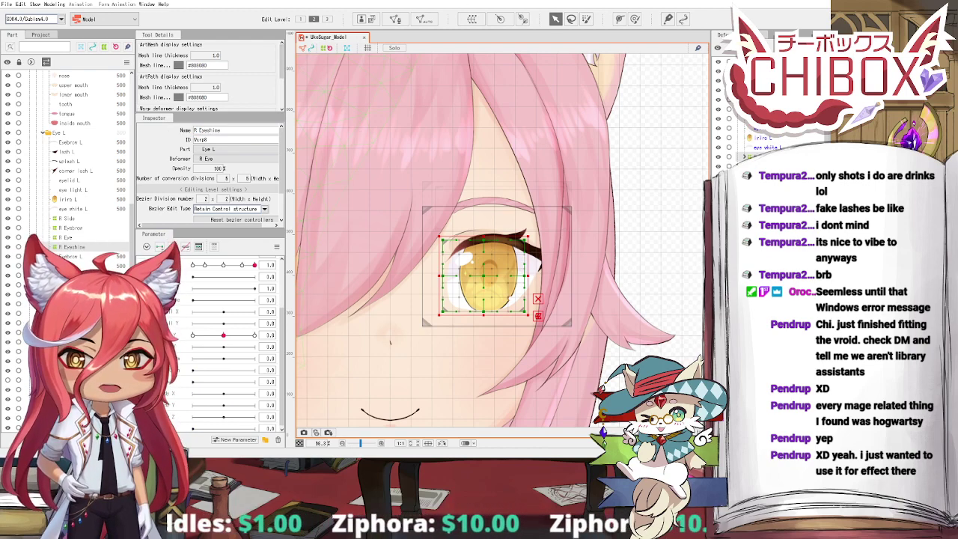
Step: Add a rotation deformer as parent of the R Side warp deformer and reflect it to mirror the copied eye
{"action": "scroll", "coordinate": [765, 134], "scroll_direction": "down", "scroll_amount": 3}
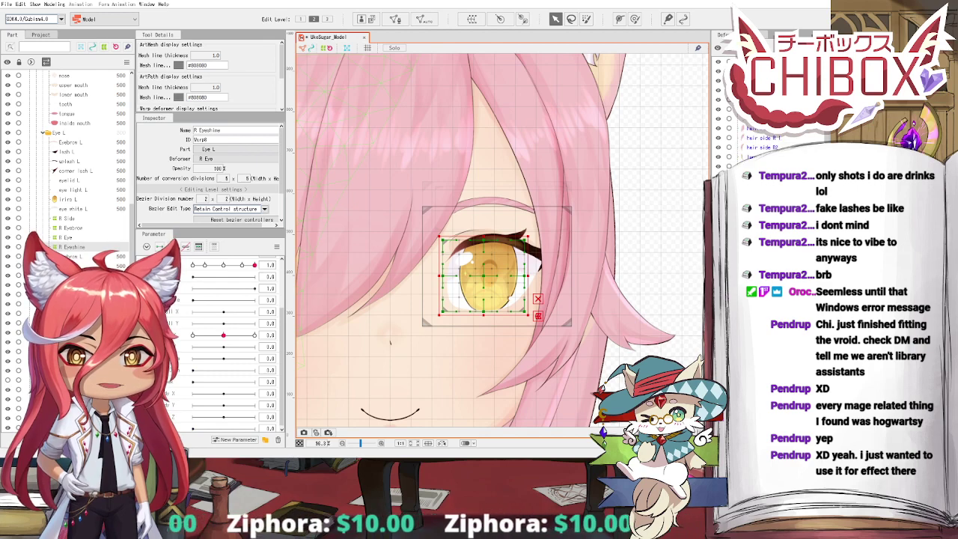
{"action": "left_click", "coordinate": [764, 196]}
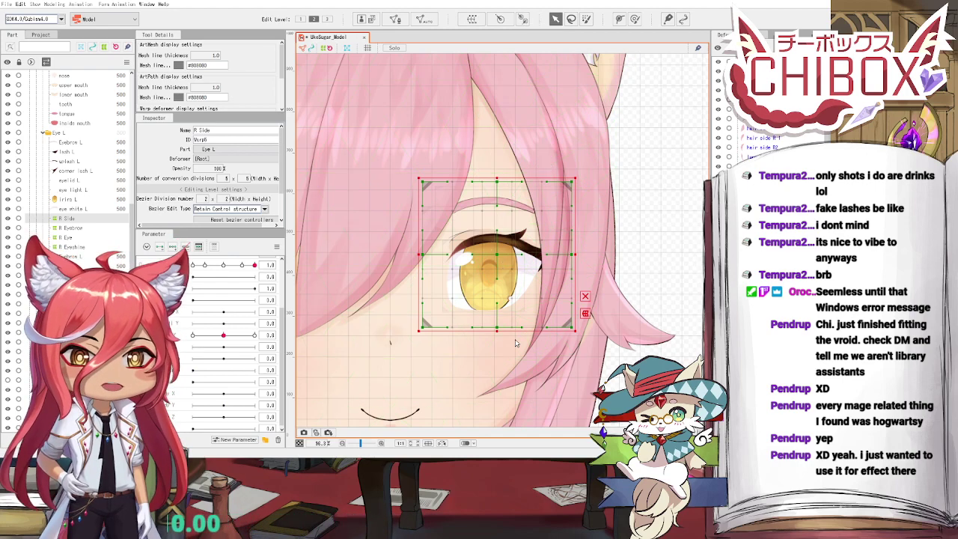
{"action": "left_click", "coordinate": [488, 279]}
{"action": "right_click", "coordinate": [500, 258]}
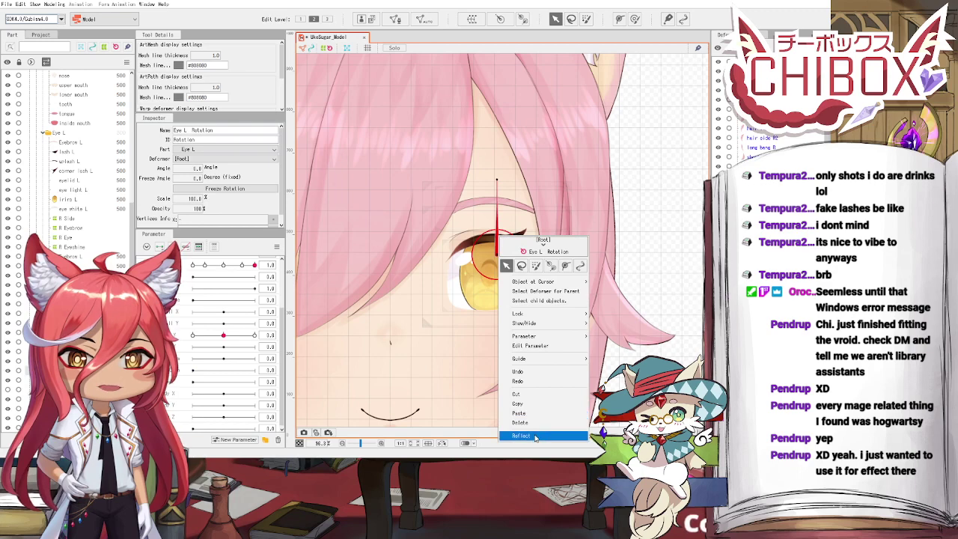
{"action": "left_click", "coordinate": [535, 437]}
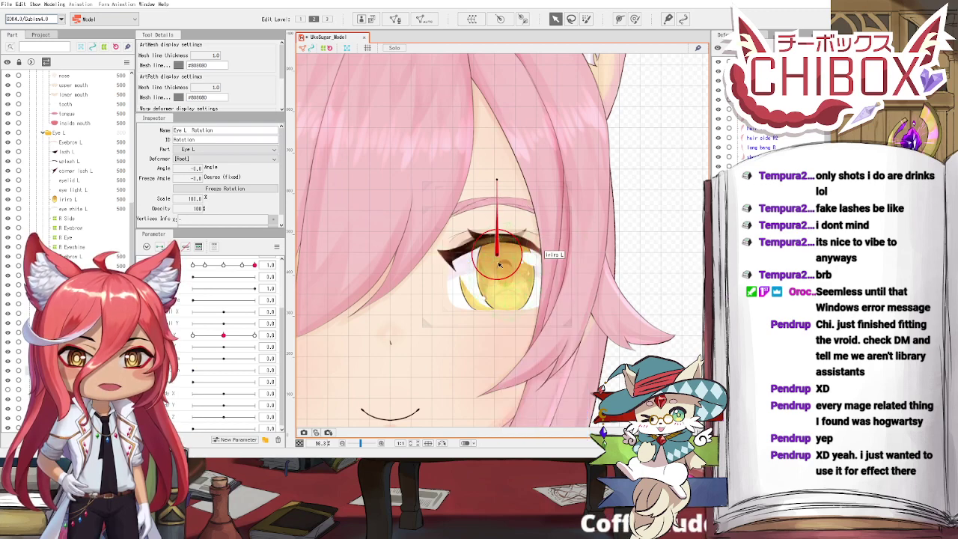
Step: Move the mirrored eye by its rotation deformer to the opposite side of the face under the bangs, and test the five-key eye parameter
{"action": "left_click_drag", "start_coordinate": [498, 255], "coordinate": [323, 254]}
{"action": "left_click_drag", "start_coordinate": [410, 300], "coordinate": [610, 295]}
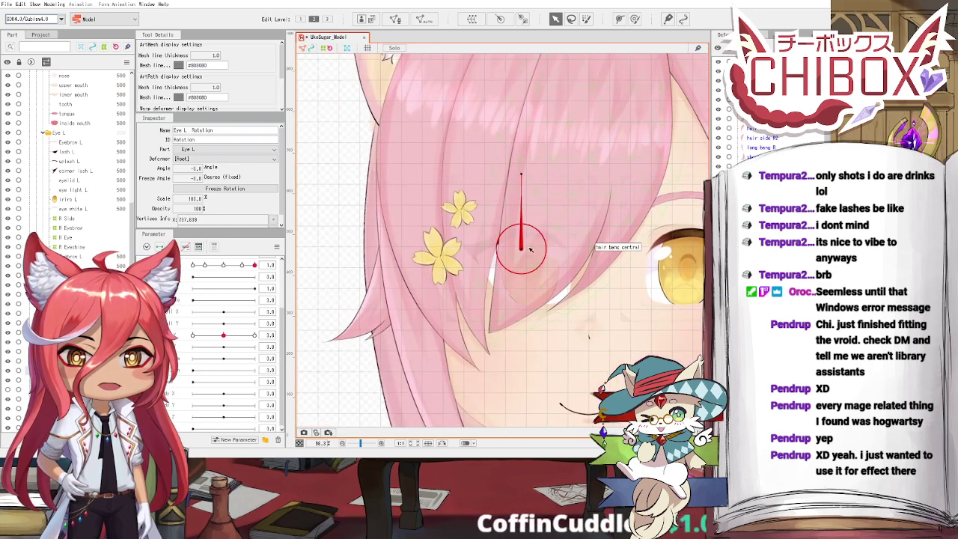
{"action": "left_click_drag", "start_coordinate": [524, 250], "coordinate": [496, 248]}
{"action": "scroll", "coordinate": [496, 249], "scroll_direction": "down", "scroll_amount": 5}
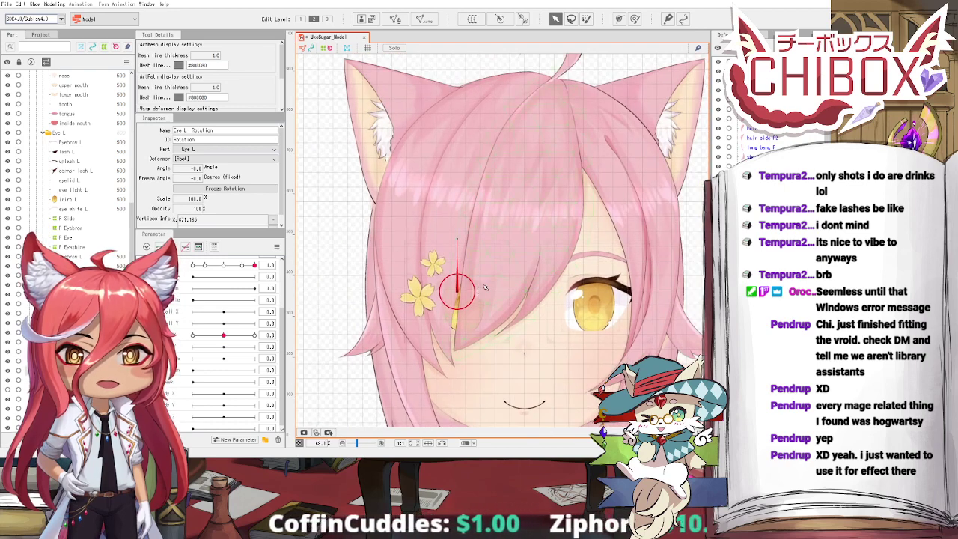
{"action": "scroll", "coordinate": [442, 300], "scroll_direction": "up", "scroll_amount": 5}
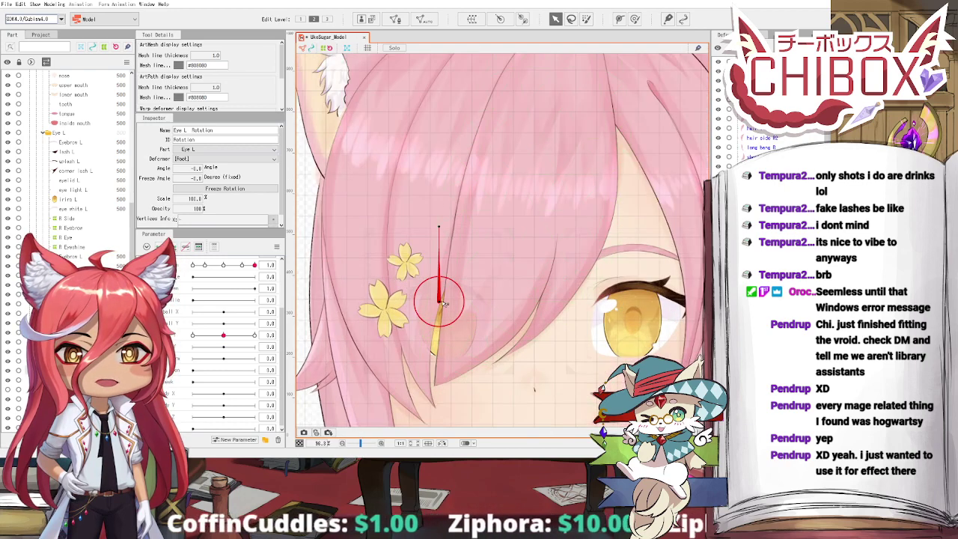
{"action": "left_click_drag", "start_coordinate": [443, 304], "coordinate": [450, 304]}
{"action": "scroll", "coordinate": [450, 304], "scroll_direction": "down", "scroll_amount": 4}
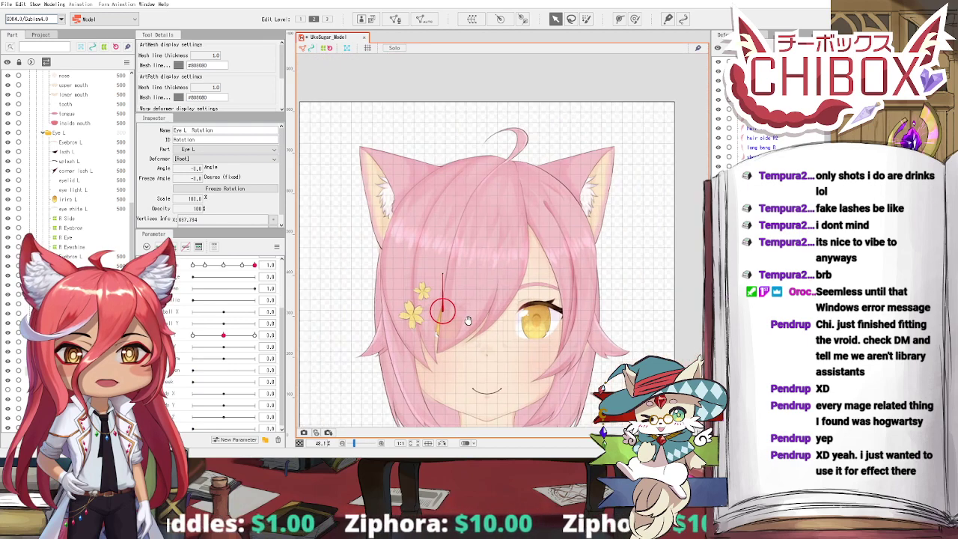
{"action": "left_click", "coordinate": [225, 265]}
{"action": "left_click_drag", "start_coordinate": [227, 265], "coordinate": [299, 299]}
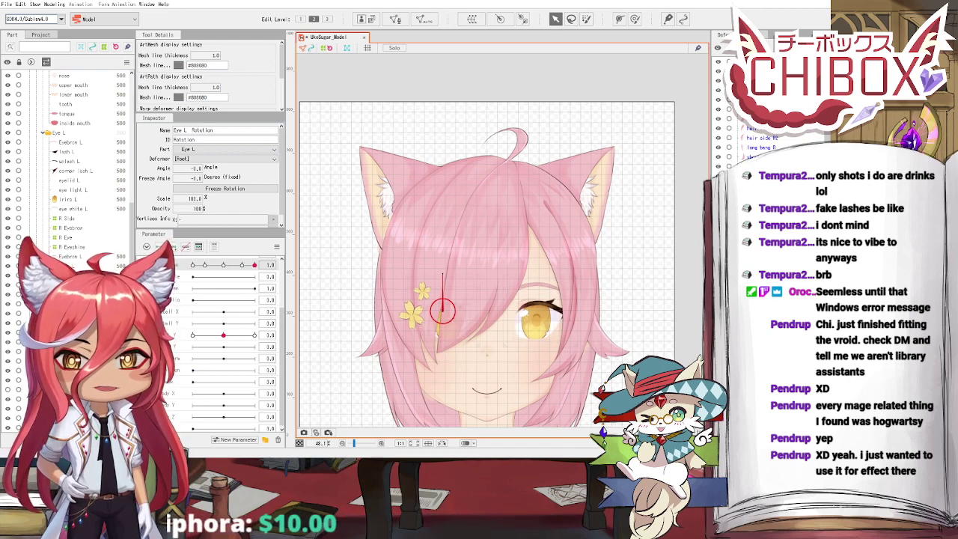
Step: Remove the rotation deformer from the mirrored eye and select the R Side warp deformer
{"action": "left_click", "coordinate": [340, 299]}
{"action": "left_click", "coordinate": [539, 313]}
{"action": "left_click", "coordinate": [443, 312]}
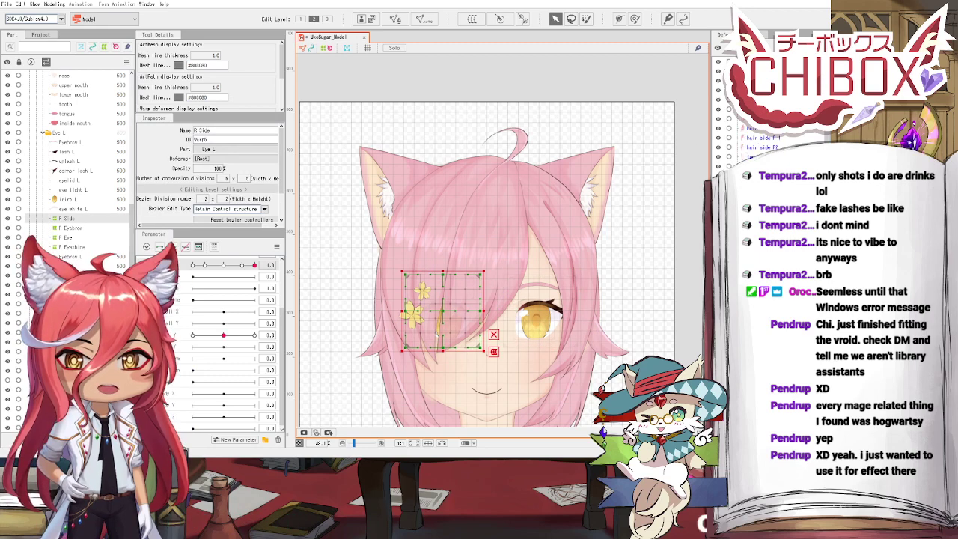
Step: Transfer the R Eyebrow deformer's keys from BrowL Y to BrowR Y and test the right eyebrow's movement
{"action": "left_click", "coordinate": [760, 81]}
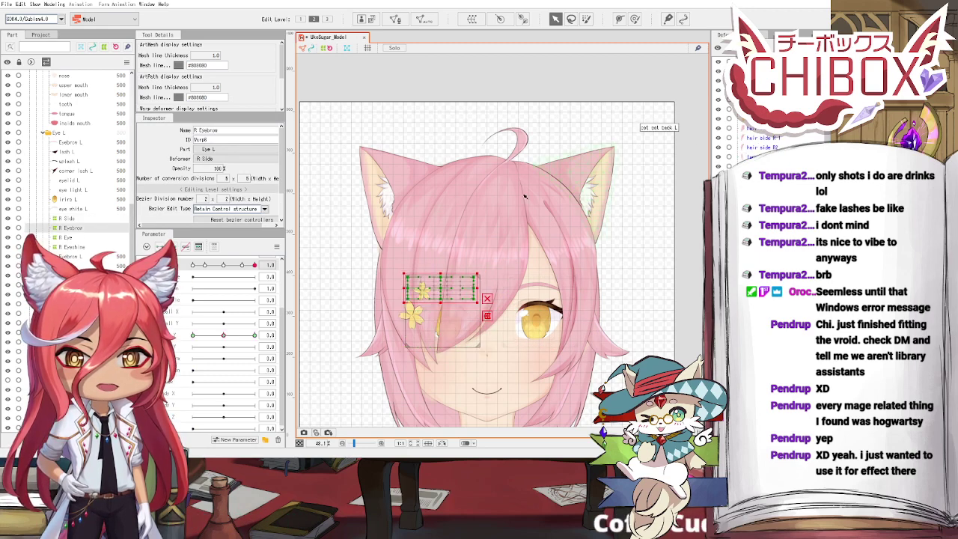
{"action": "mouse_move", "coordinate": [225, 335]}
{"action": "left_mouse_down"}
{"action": "mouse_move", "coordinate": [257, 335]}
{"action": "mouse_move", "coordinate": [208, 335]}
{"action": "mouse_move", "coordinate": [225, 335]}
{"action": "left_mouse_up"}
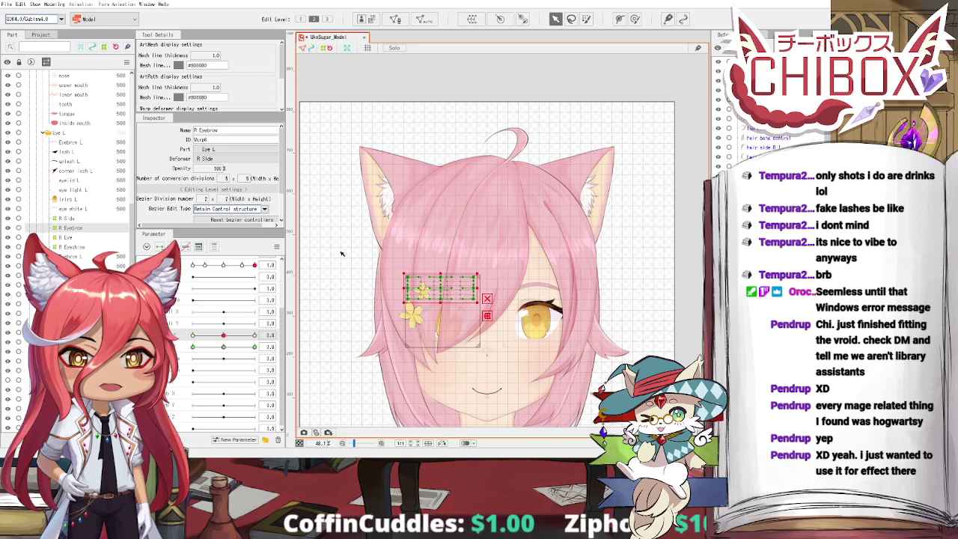
{"action": "left_click", "coordinate": [242, 347]}
{"action": "left_click_drag", "start_coordinate": [243, 349], "coordinate": [193, 334]}
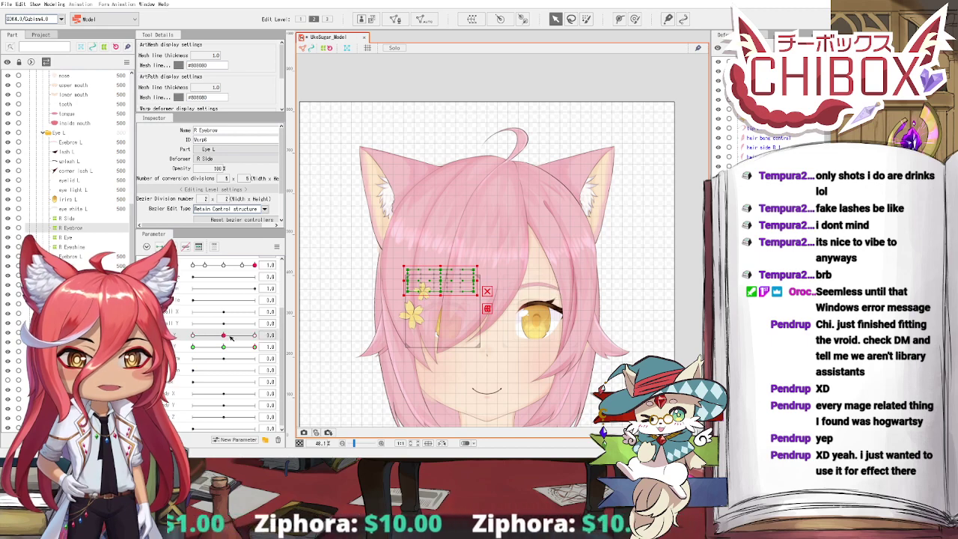
{"action": "left_click", "coordinate": [224, 335]}
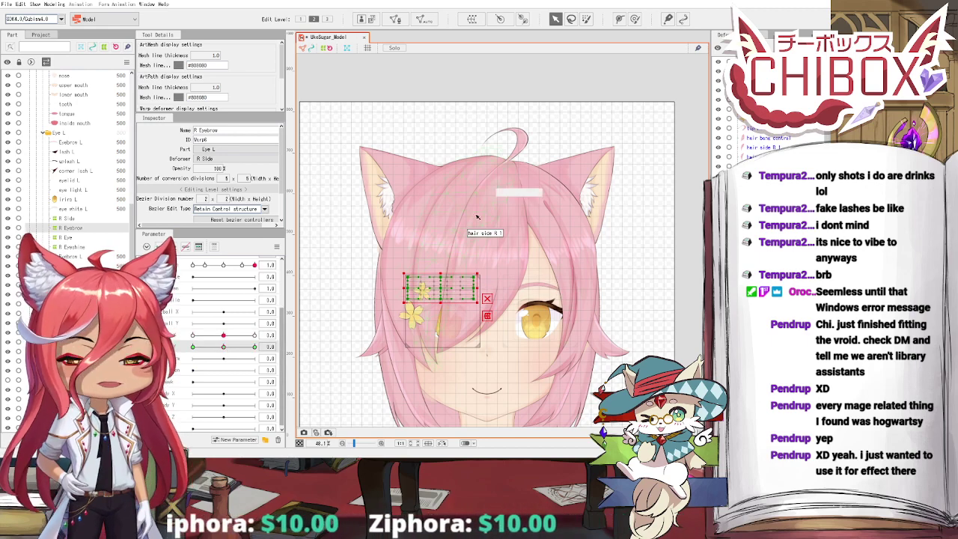
Step: Check the R Eye deformer and its lash, and test the R Eyeshine deformer with the Eyeshine Jiggle X and Y parameters
{"action": "left_click", "coordinate": [66, 237]}
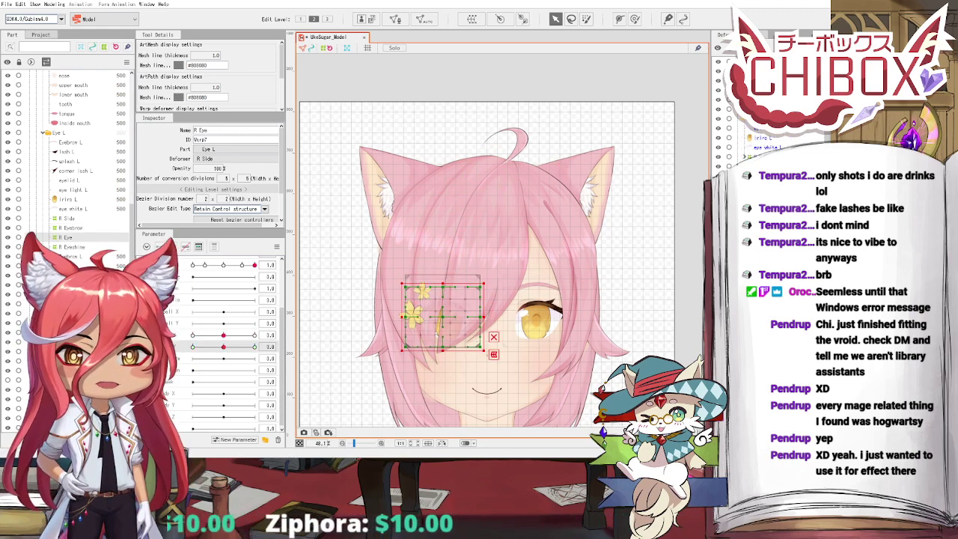
{"action": "left_click", "coordinate": [759, 91]}
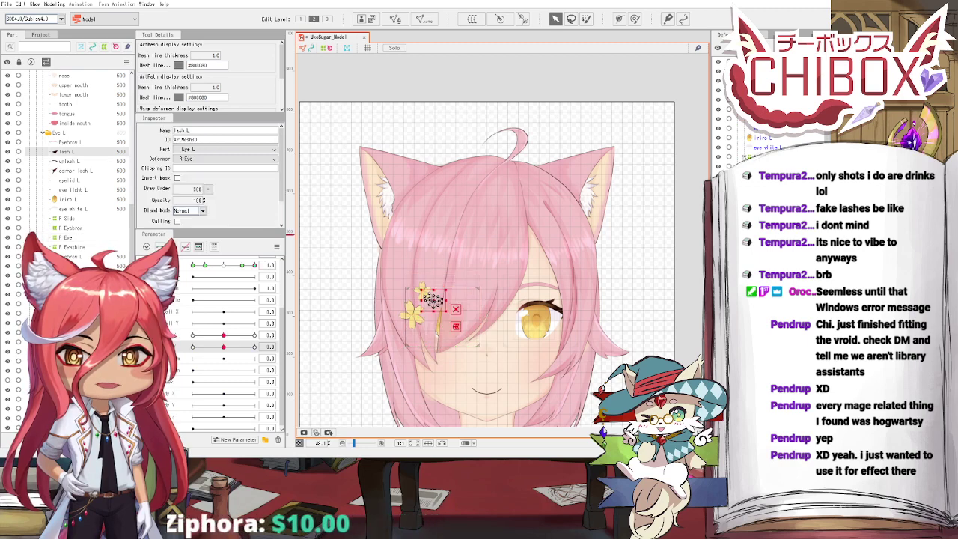
{"action": "left_click", "coordinate": [433, 300]}
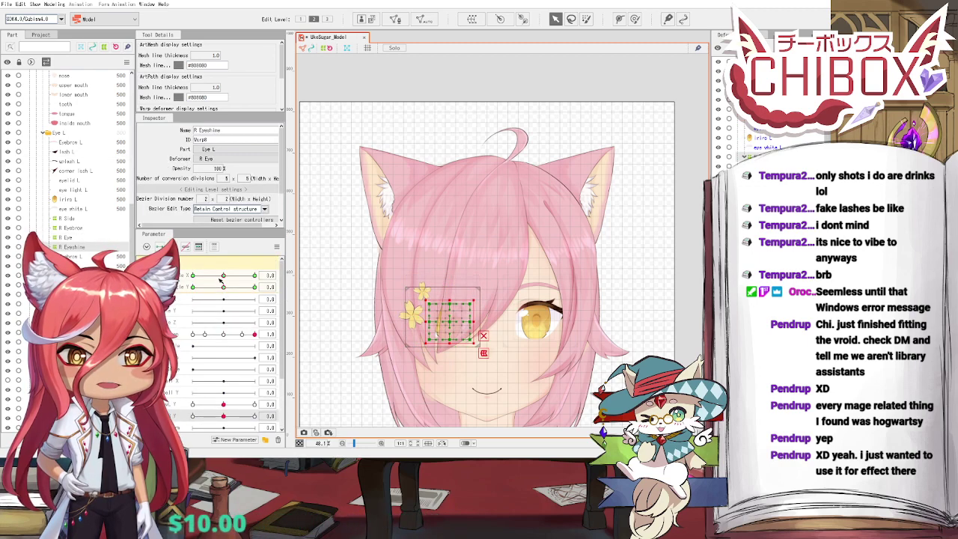
{"action": "left_click_drag", "start_coordinate": [225, 277], "coordinate": [239, 282]}
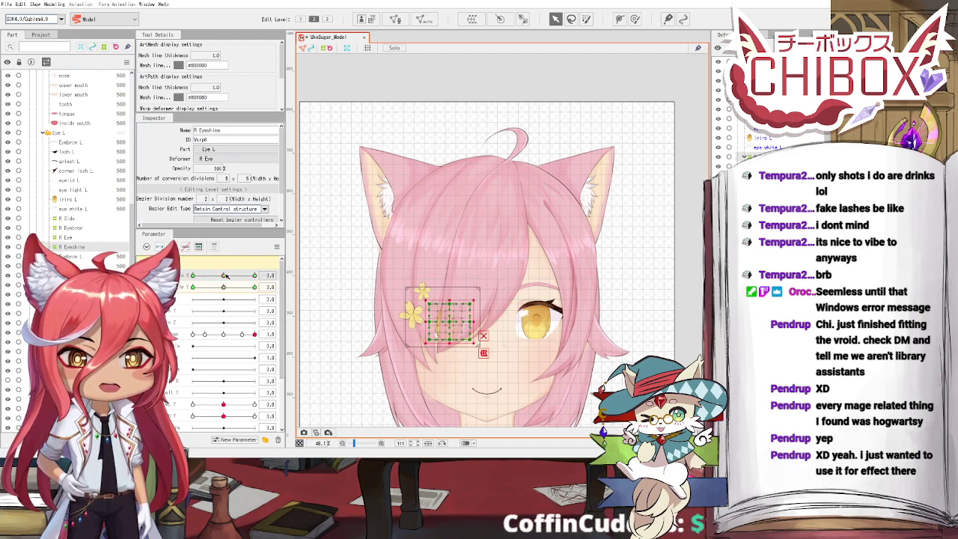
{"action": "left_click_drag", "start_coordinate": [241, 275], "coordinate": [222, 292]}
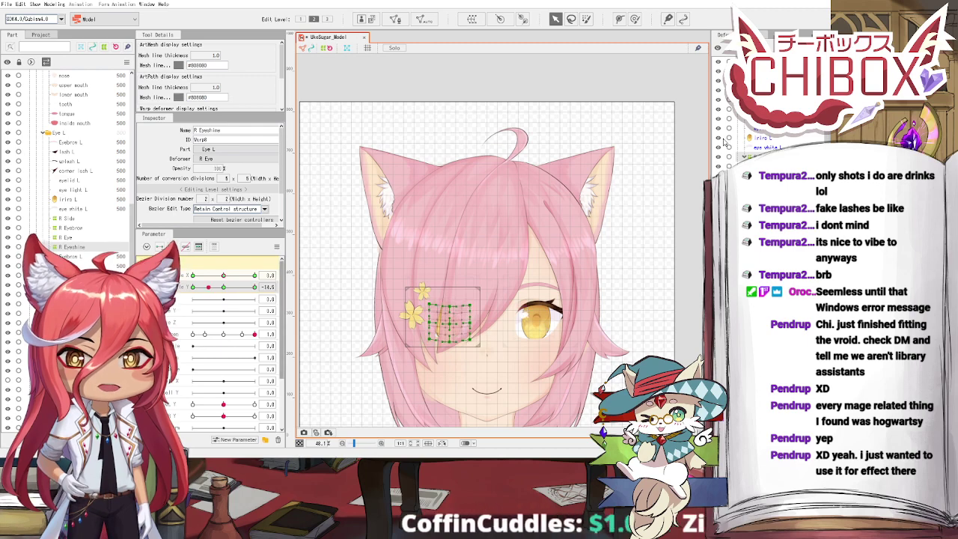
Step: Transfer the keys of all the copied right-eye meshes from EyeL Open to EyeR Open and test both eye parameters
{"action": "left_click", "coordinate": [768, 167]}
{"action": "left_click", "coordinate": [765, 100], "text": "shift"}
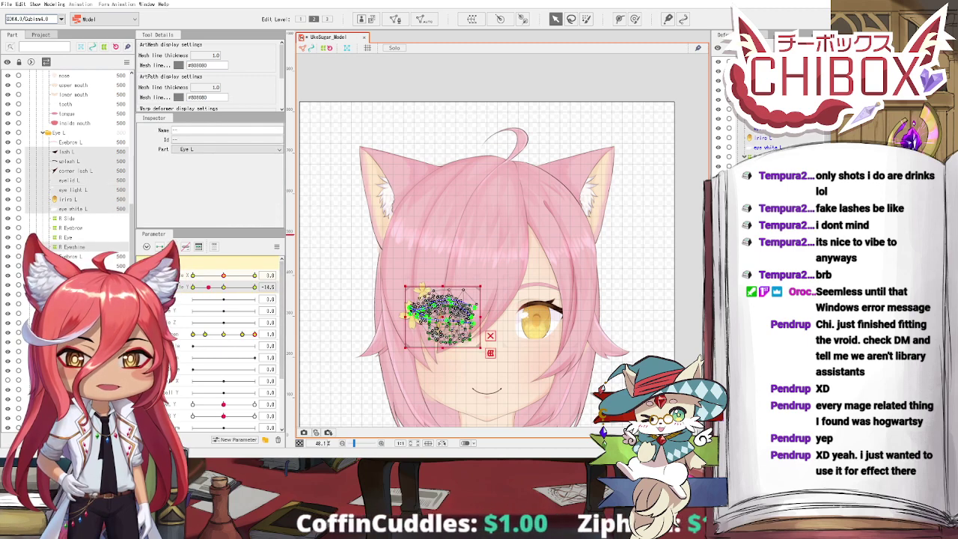
{"action": "left_click", "coordinate": [223, 335]}
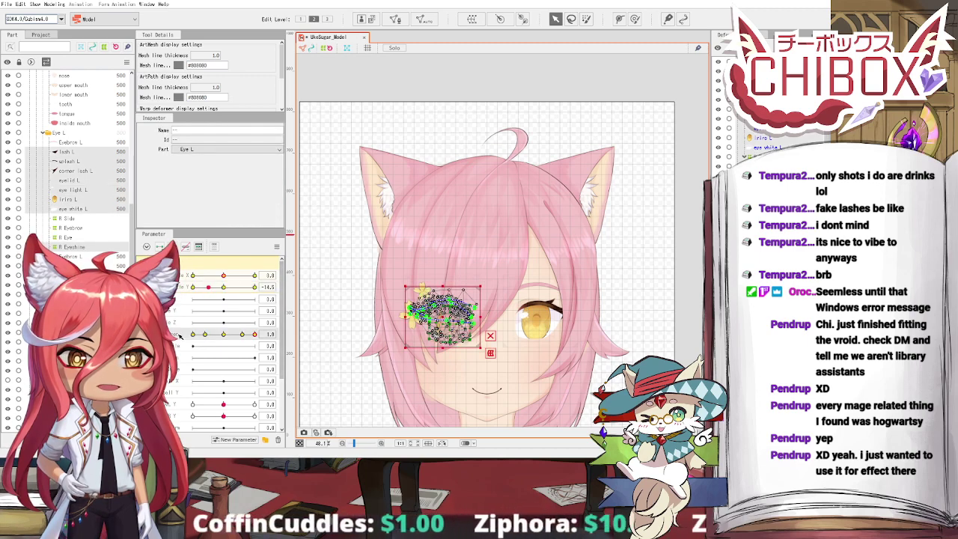
{"action": "left_click_drag", "start_coordinate": [224, 335], "coordinate": [240, 335]}
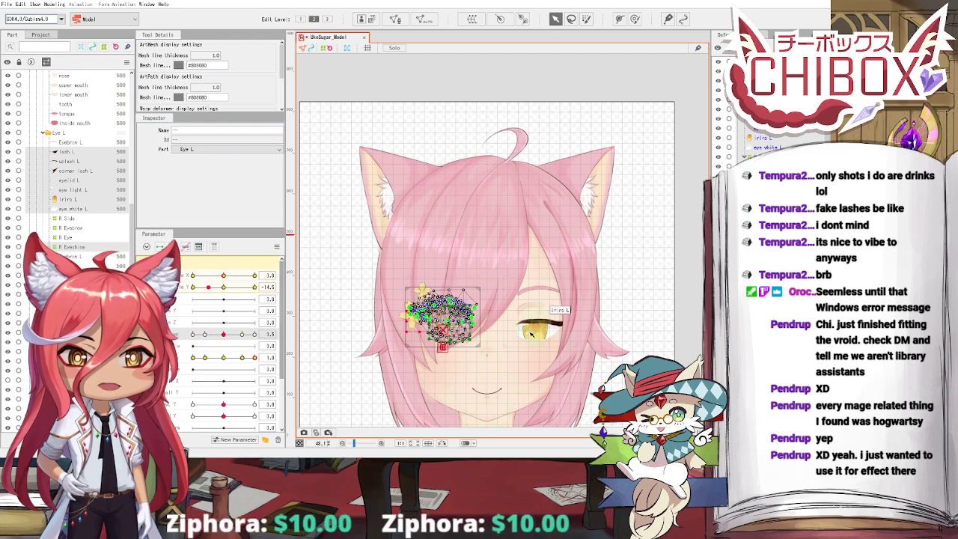
{"action": "left_click", "coordinate": [648, 292]}
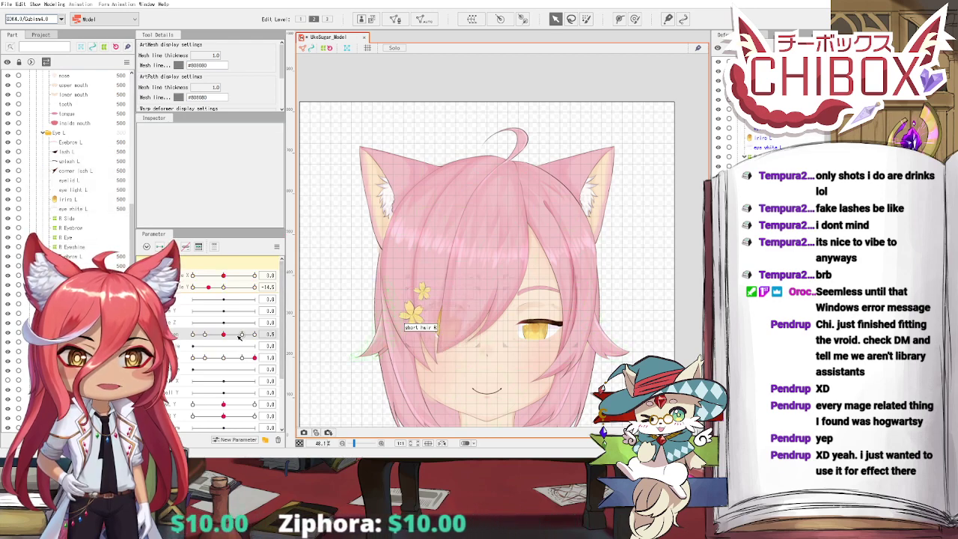
{"action": "left_click_drag", "start_coordinate": [226, 334], "coordinate": [200, 352]}
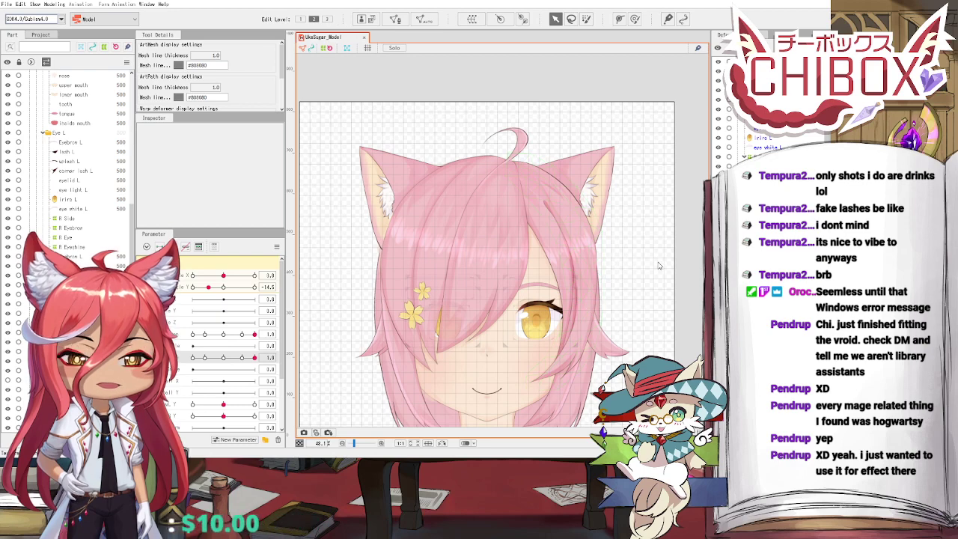
Step: Open the Physics/Scene Blending Settings and inspect the face in the model preview
{"action": "scroll", "coordinate": [614, 271], "scroll_direction": "down", "scroll_amount": 3}
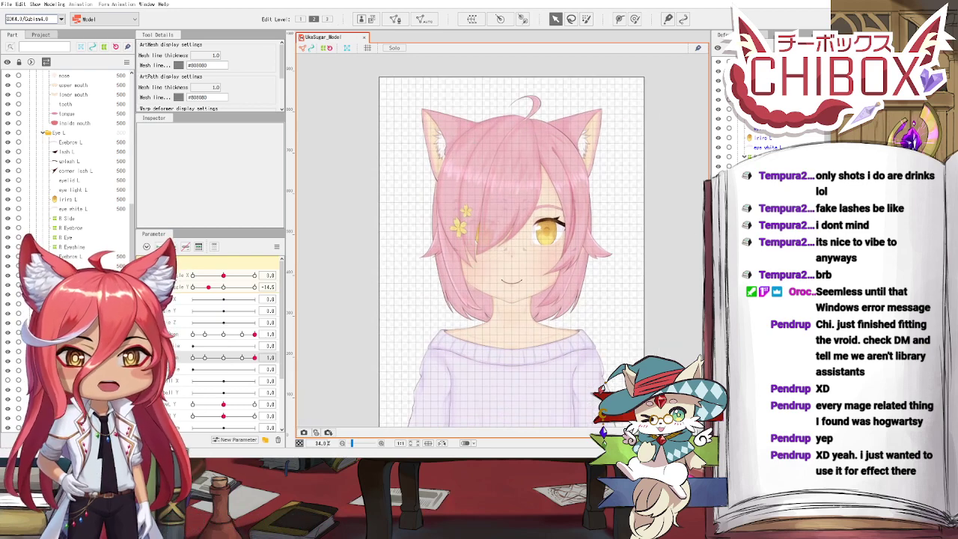
{"action": "left_click", "coordinate": [55, 4]}
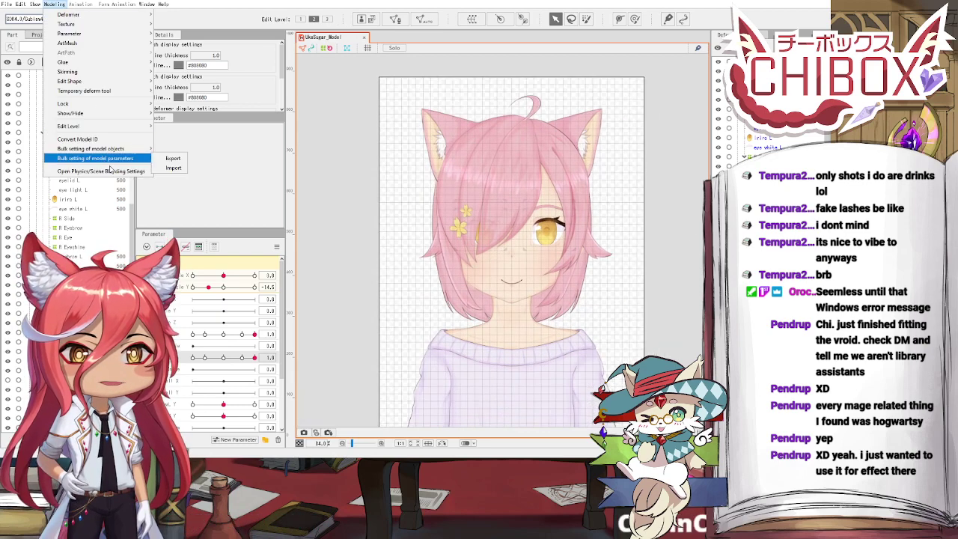
{"action": "left_click", "coordinate": [283, 180]}
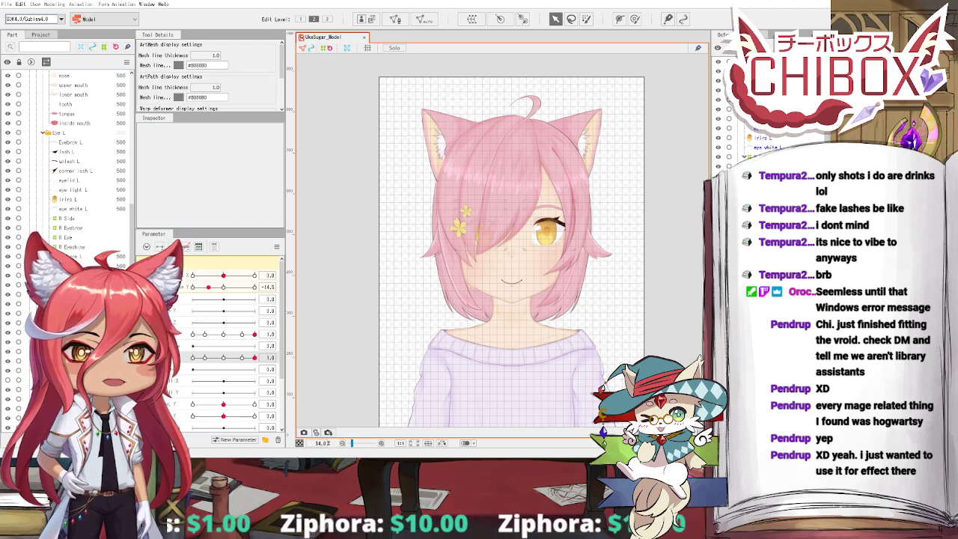
{"action": "left_click", "coordinate": [55, 5]}
{"action": "left_click", "coordinate": [105, 173]}
{"action": "left_click", "coordinate": [54, 4]}
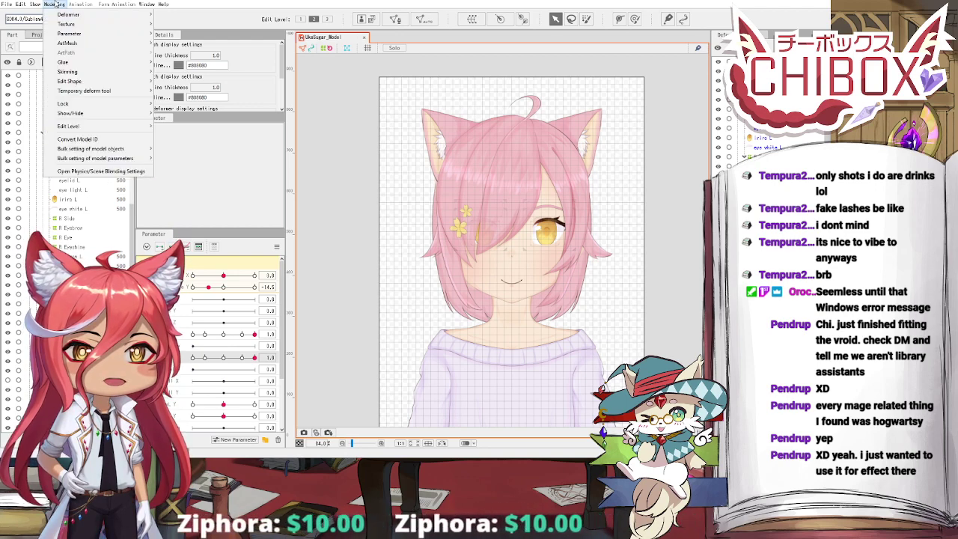
{"action": "left_click", "coordinate": [106, 173]}
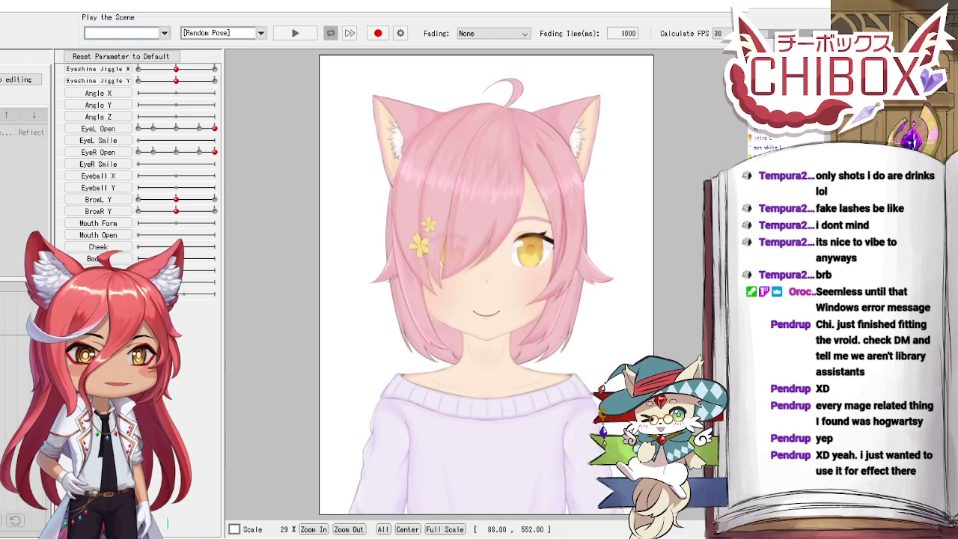
{"action": "scroll", "coordinate": [521, 262], "scroll_direction": "up", "scroll_amount": 3}
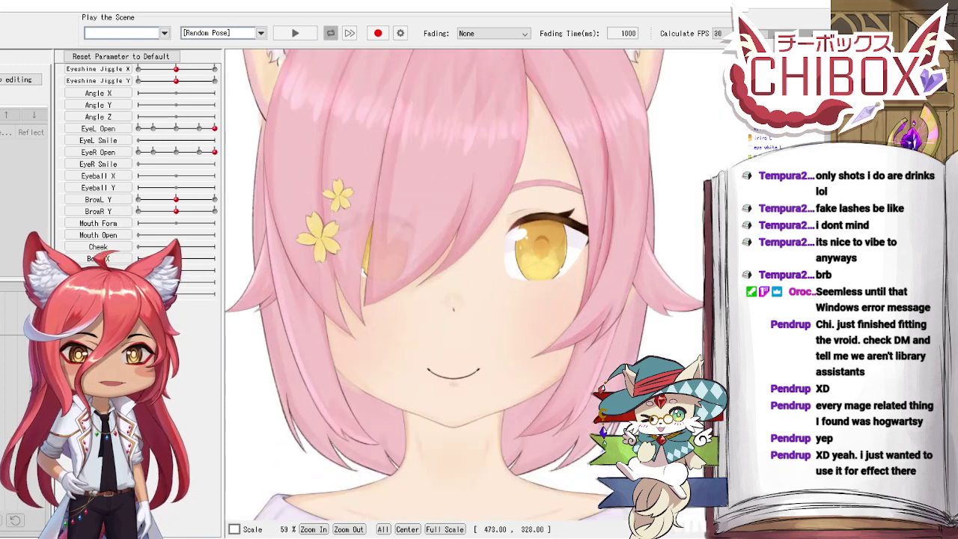
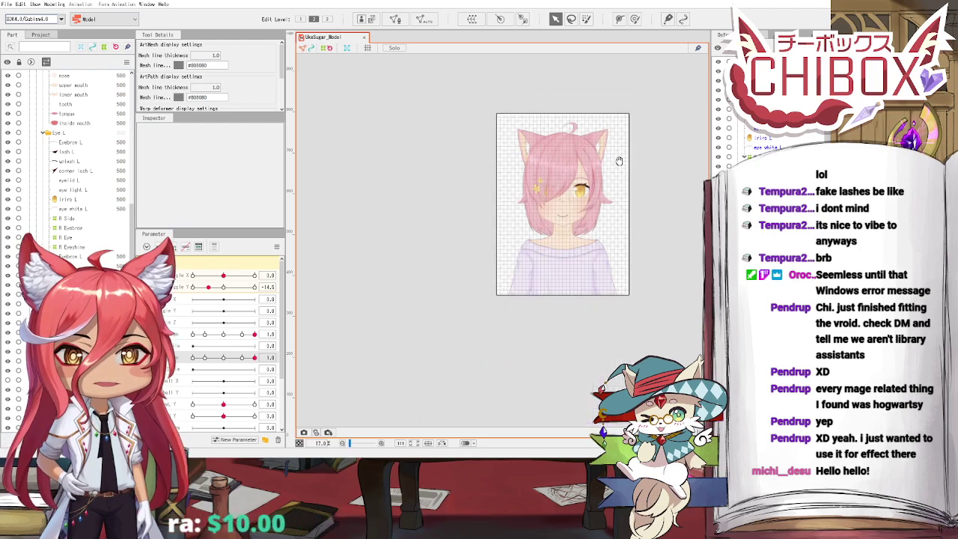
Step: Create a warp deformer named L Eyeball around the left iris and its eyeshine deformer, inside the L Eye deformer
{"action": "scroll", "coordinate": [483, 132], "scroll_direction": "up", "scroll_amount": 3}
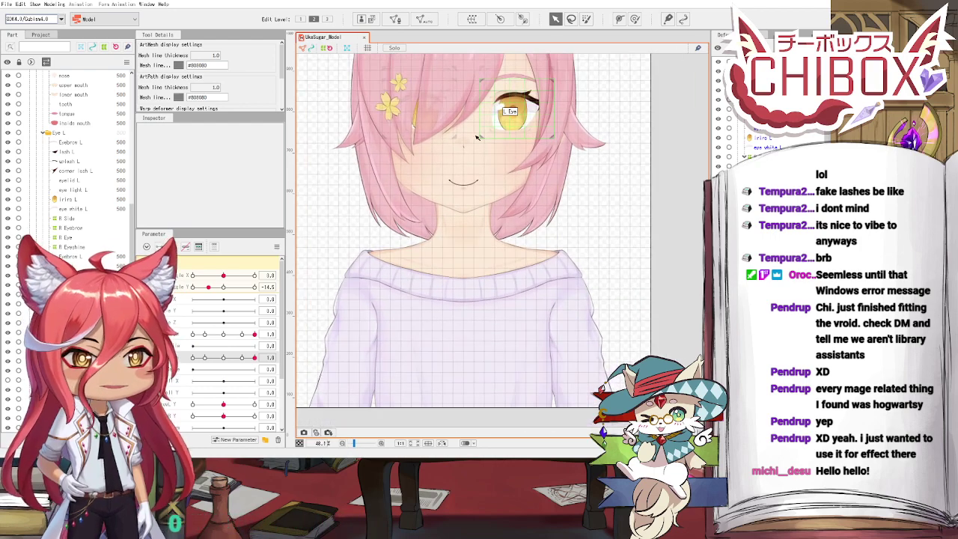
{"action": "scroll", "coordinate": [478, 137], "scroll_direction": "up", "scroll_amount": 5}
{"action": "left_click_drag", "start_coordinate": [480, 175], "coordinate": [458, 169]}
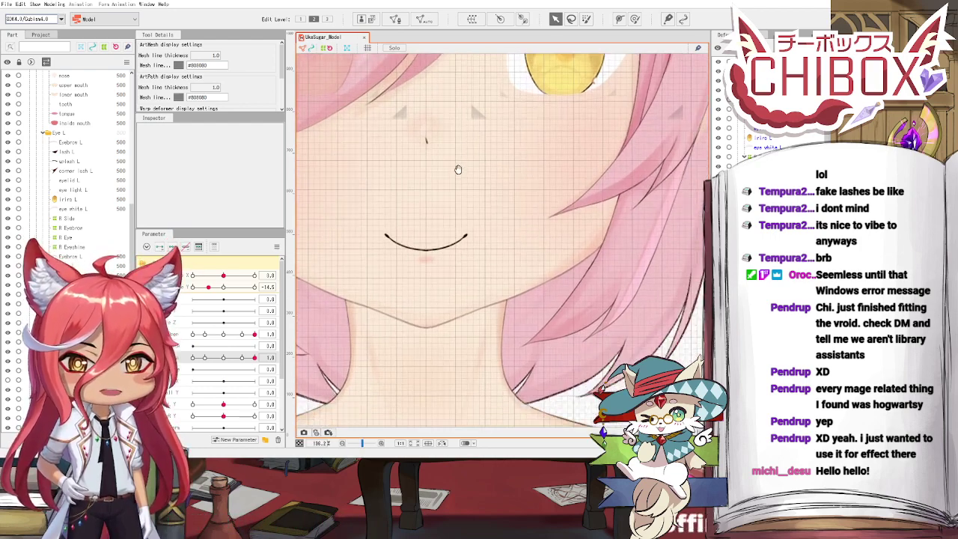
{"action": "scroll", "coordinate": [459, 169], "scroll_direction": "down", "scroll_amount": 5}
{"action": "left_click_drag", "start_coordinate": [453, 228], "coordinate": [449, 271]}
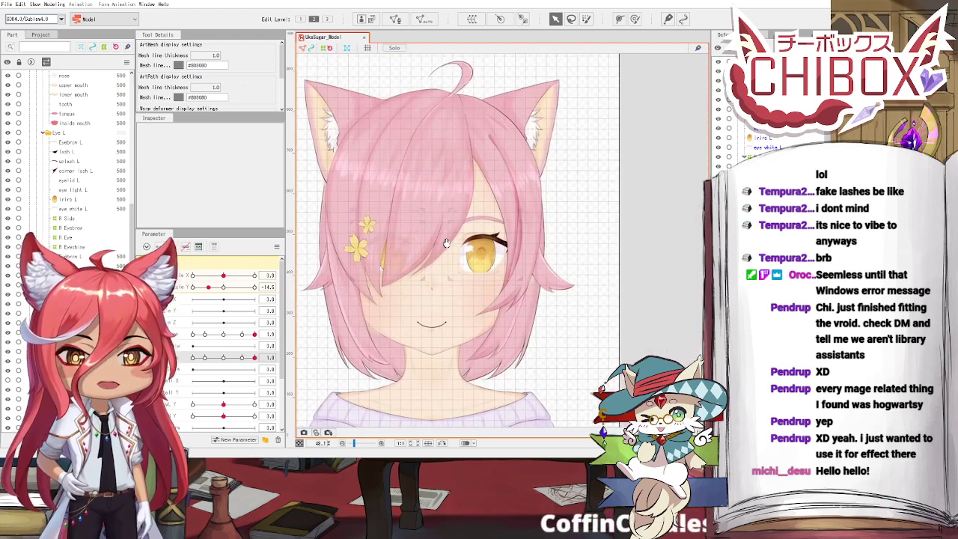
{"action": "left_click", "coordinate": [478, 259]}
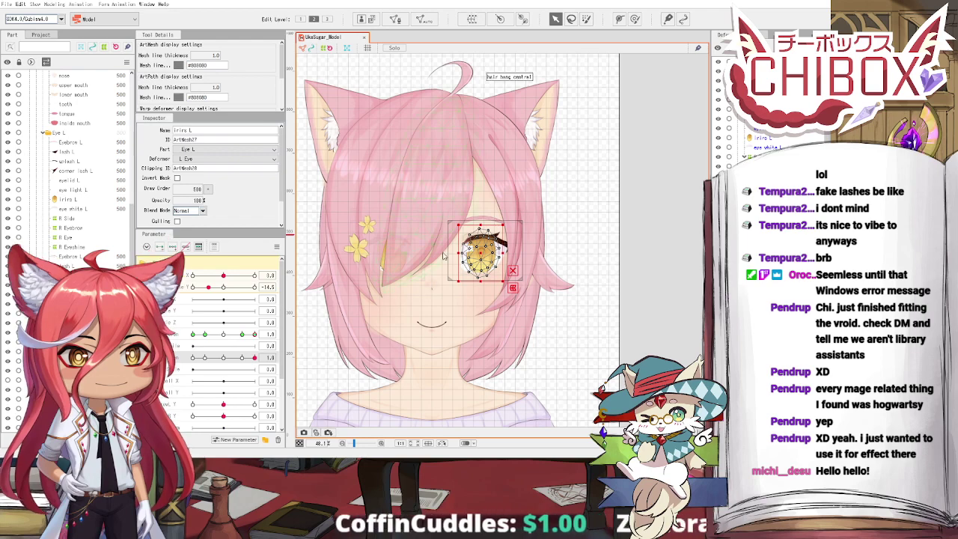
{"action": "left_click", "coordinate": [502, 255], "text": "shift"}
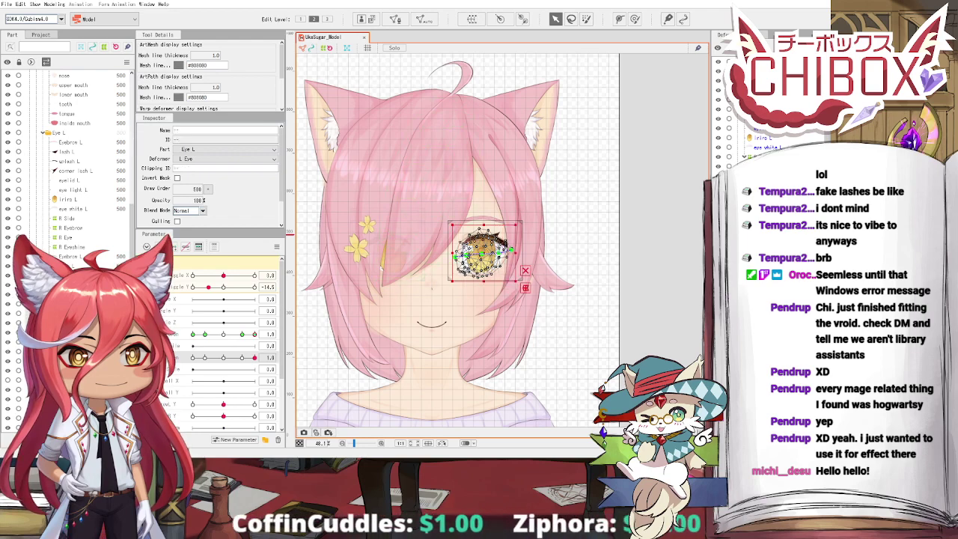
{"action": "left_click", "coordinate": [501, 255]}
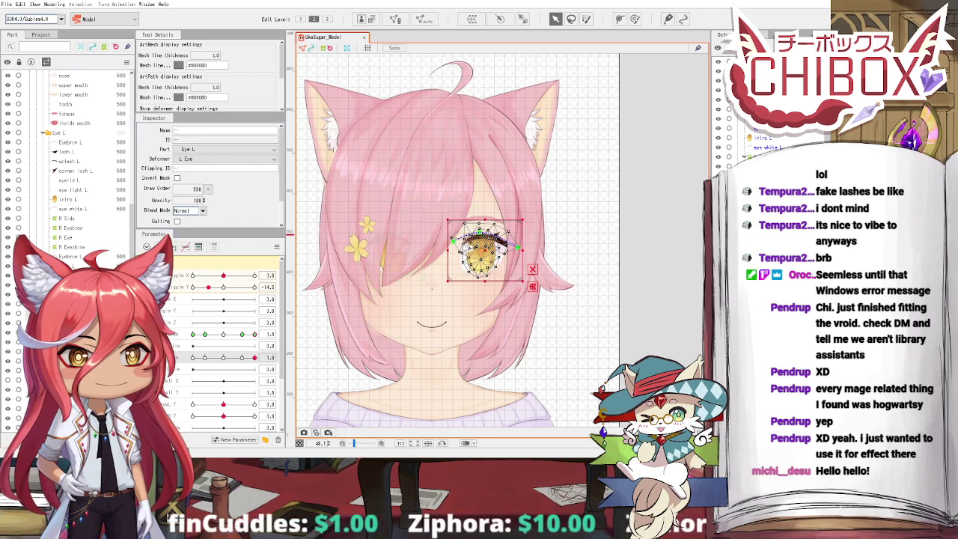
{"action": "left_click", "coordinate": [502, 254]}
{"action": "left_click", "coordinate": [482, 258]}
{"action": "left_click", "coordinate": [483, 258], "text": "shift"}
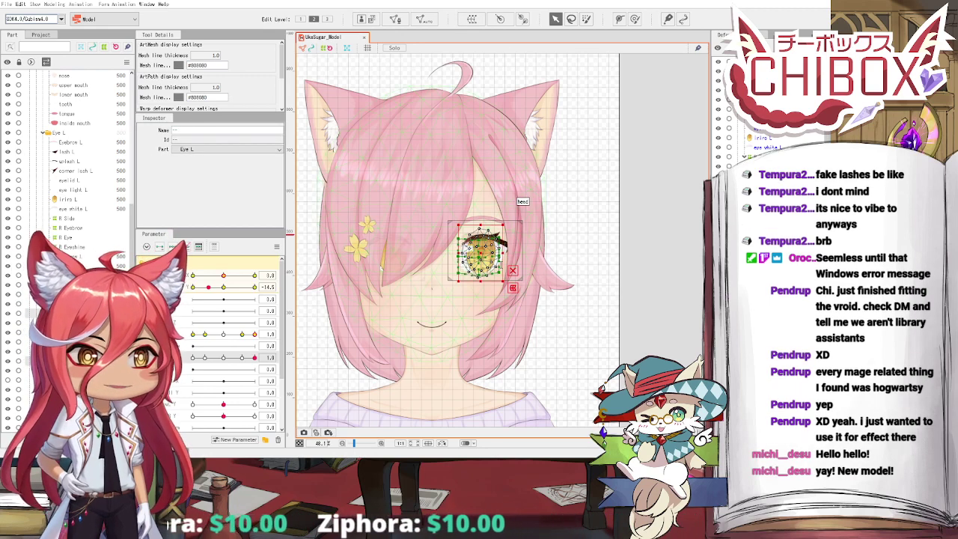
{"action": "left_click", "coordinate": [527, 368]}
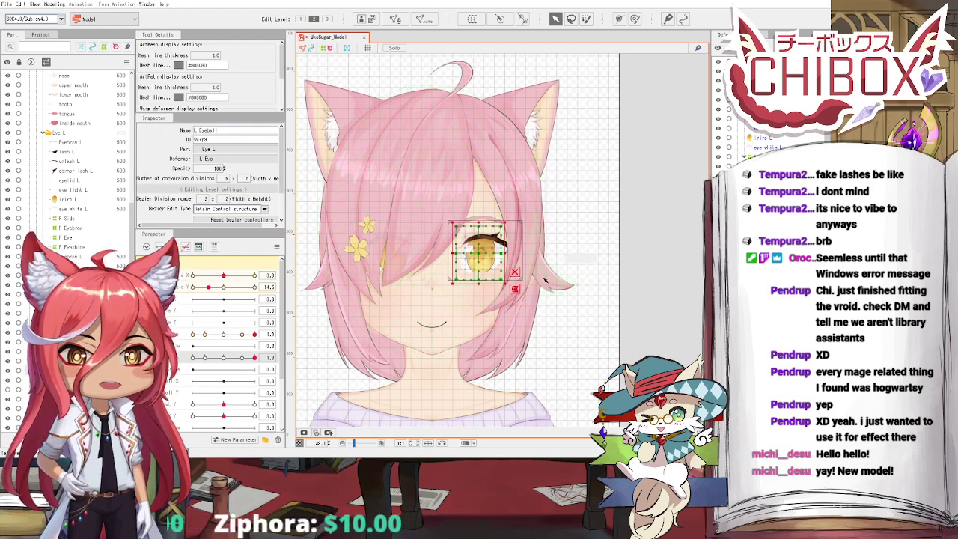
Step: Create a warp deformer named R Eyeball around the copied right iris and the R Eyeshine deformer
{"action": "scroll", "coordinate": [527, 368], "scroll_direction": "down", "scroll_amount": 3}
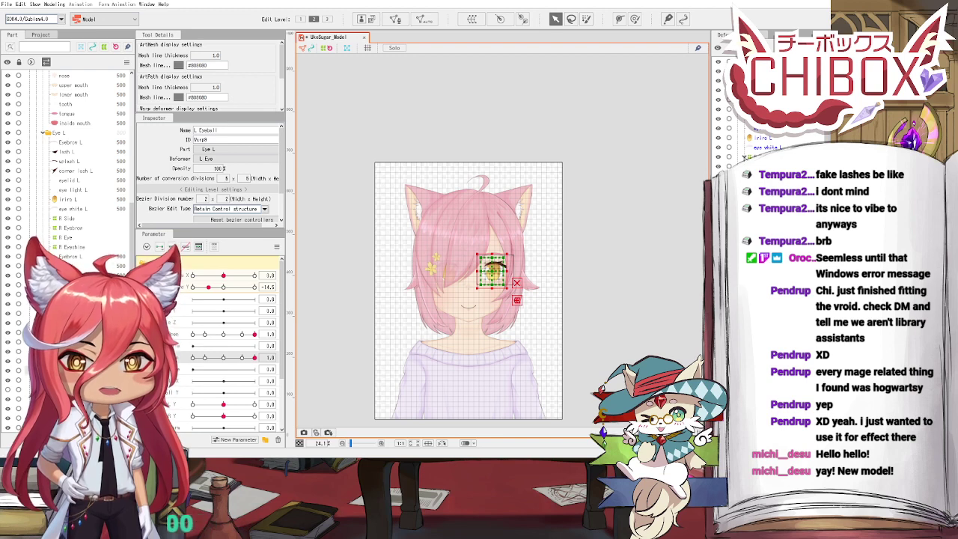
{"action": "left_click", "coordinate": [72, 247]}
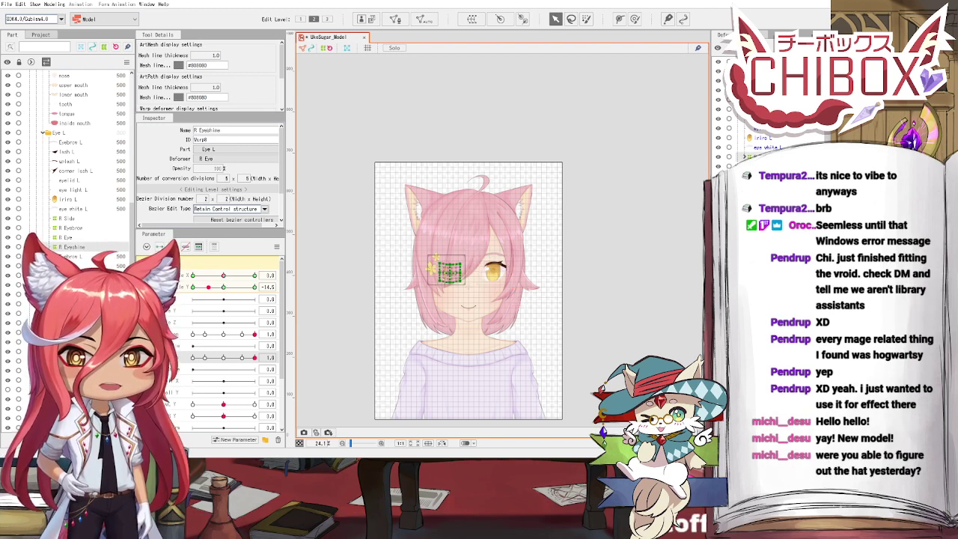
{"action": "left_click", "coordinate": [770, 138], "text": "ctrl"}
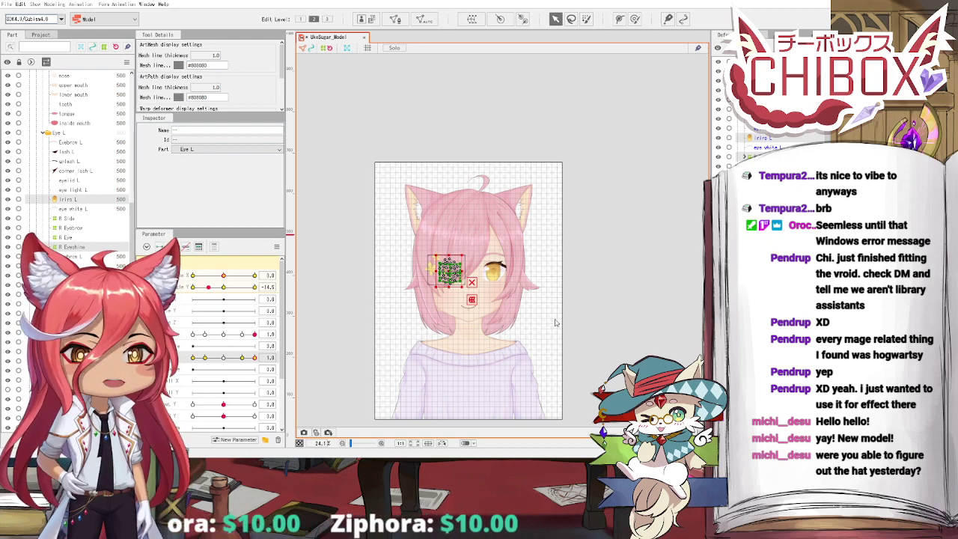
{"action": "left_click", "coordinate": [528, 375]}
{"action": "left_click", "coordinate": [580, 274]}
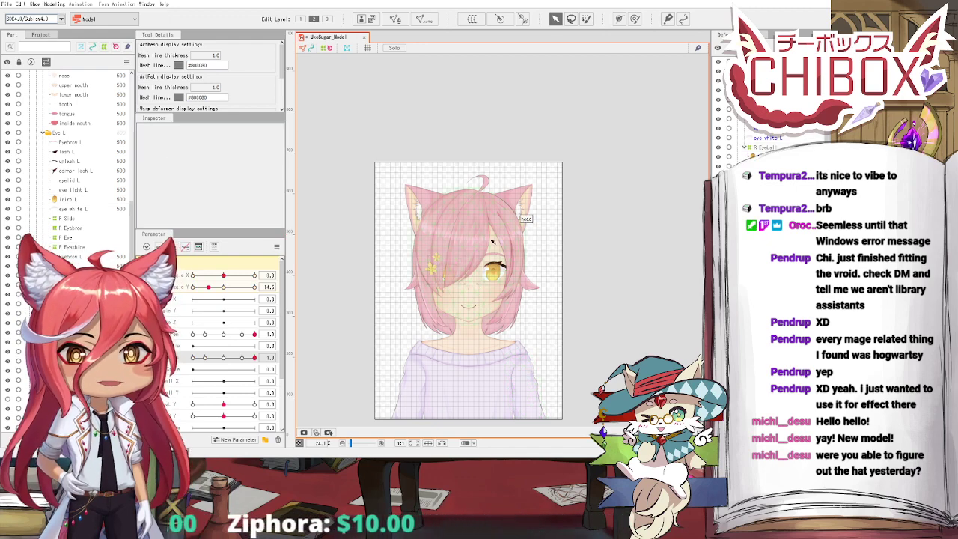
{"action": "scroll", "coordinate": [554, 266], "scroll_direction": "up", "scroll_amount": 5}
{"action": "scroll", "coordinate": [546, 260], "scroll_direction": "down", "scroll_amount": 4}
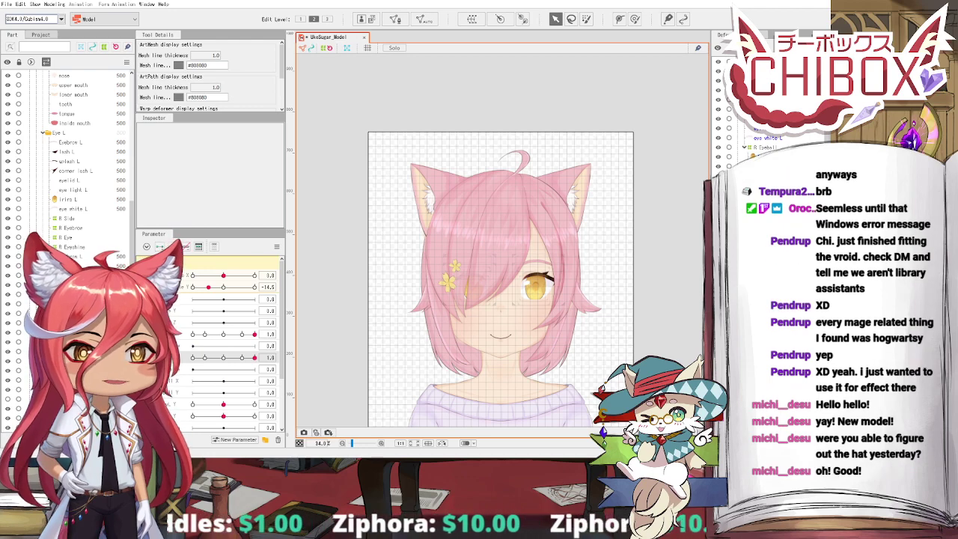
{"action": "scroll", "coordinate": [598, 301], "scroll_direction": "up", "scroll_amount": 2}
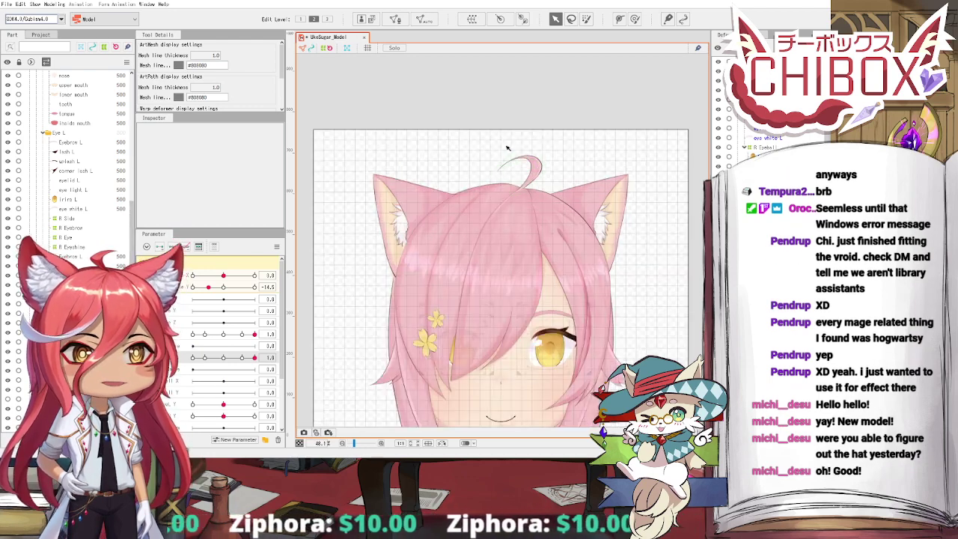
Step: Reset the Jiggle Y parameter and add three keys on Eyeball X and Eyeball Y for the L Eyeball and R Eyeball deformers
{"action": "left_click", "coordinate": [222, 287]}
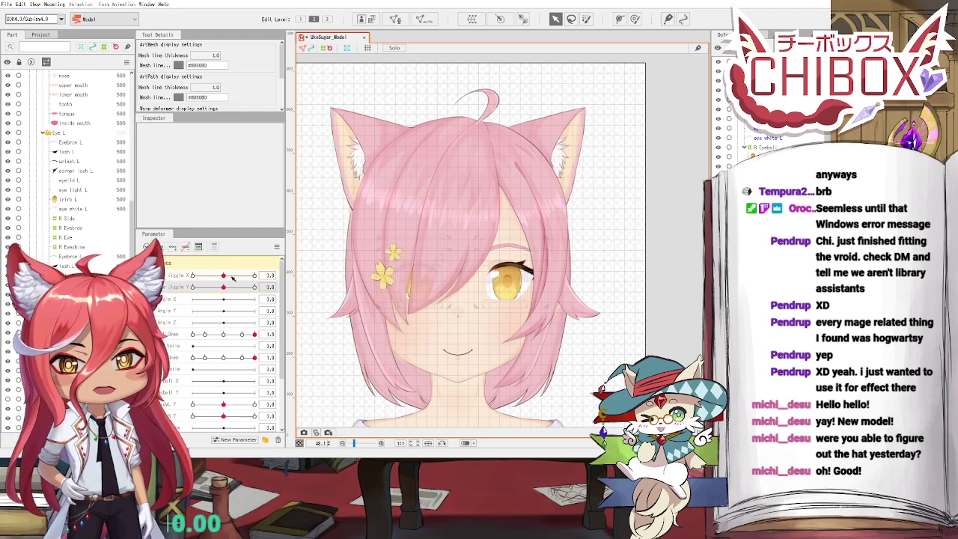
{"action": "left_click", "coordinate": [755, 110]}
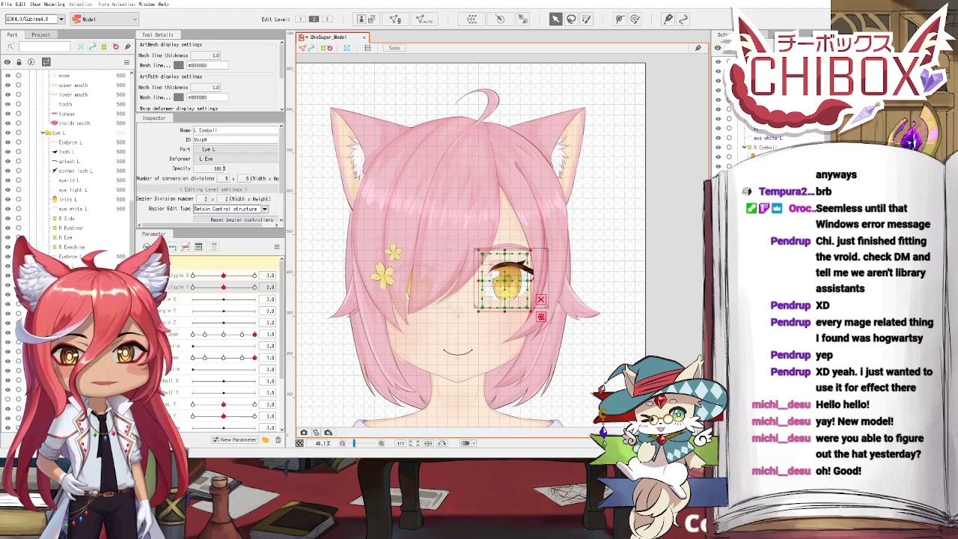
{"action": "left_click", "coordinate": [752, 150], "text": "ctrl"}
{"action": "scroll", "coordinate": [199, 359], "scroll_direction": "down", "scroll_amount": 2}
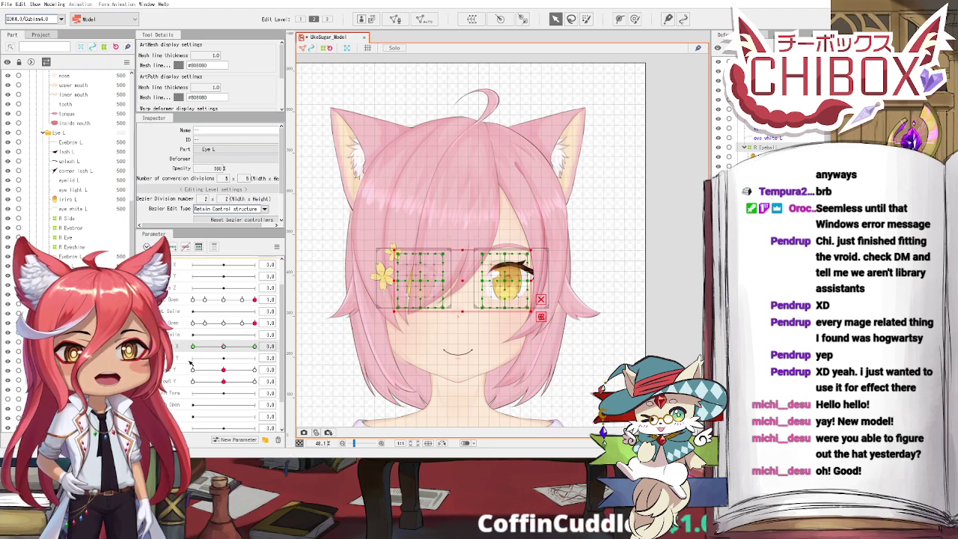
{"action": "left_click", "coordinate": [191, 360]}
{"action": "left_click", "coordinate": [180, 346]}
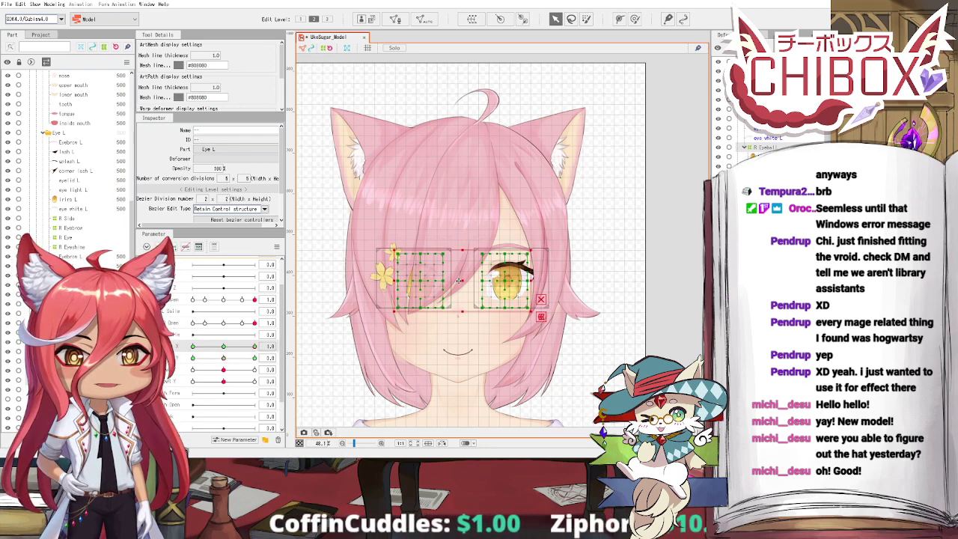
Step: Shift both eyeball deformers sideways towards the character's left at Eyeball X 1.0 and reflect the motion to the opposite key
{"action": "left_click_drag", "start_coordinate": [438, 287], "coordinate": [450, 287]}
{"action": "right_click", "coordinate": [278, 259]}
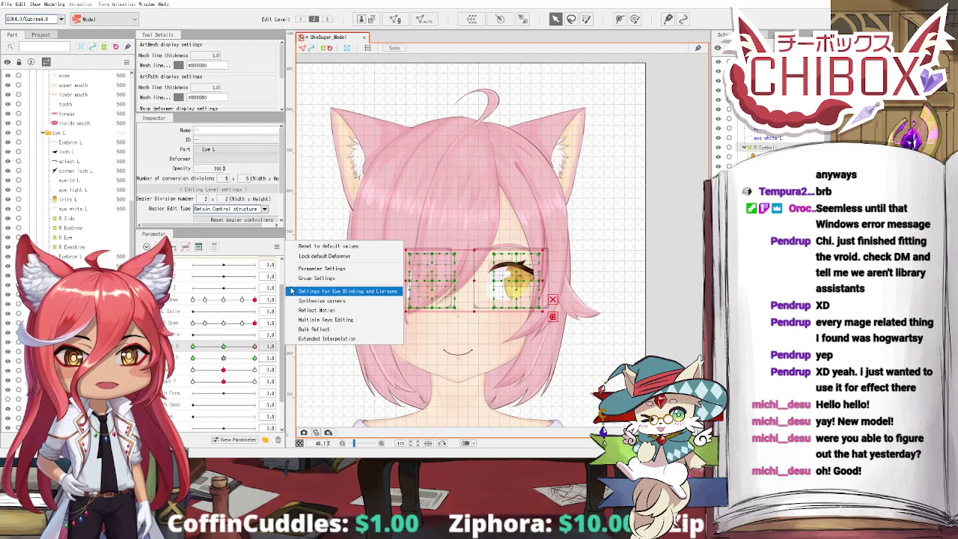
{"action": "left_click", "coordinate": [388, 309]}
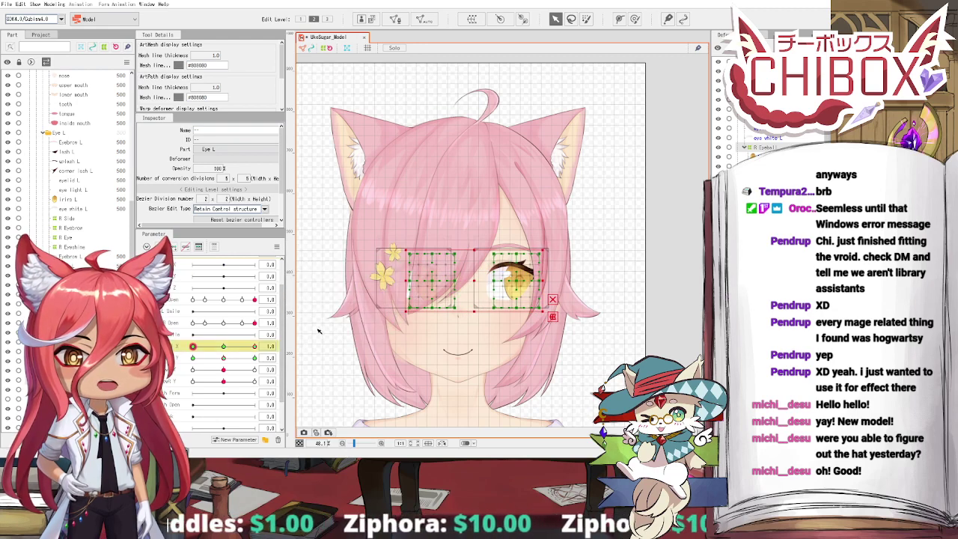
{"action": "left_click_drag", "start_coordinate": [255, 347], "coordinate": [221, 348]}
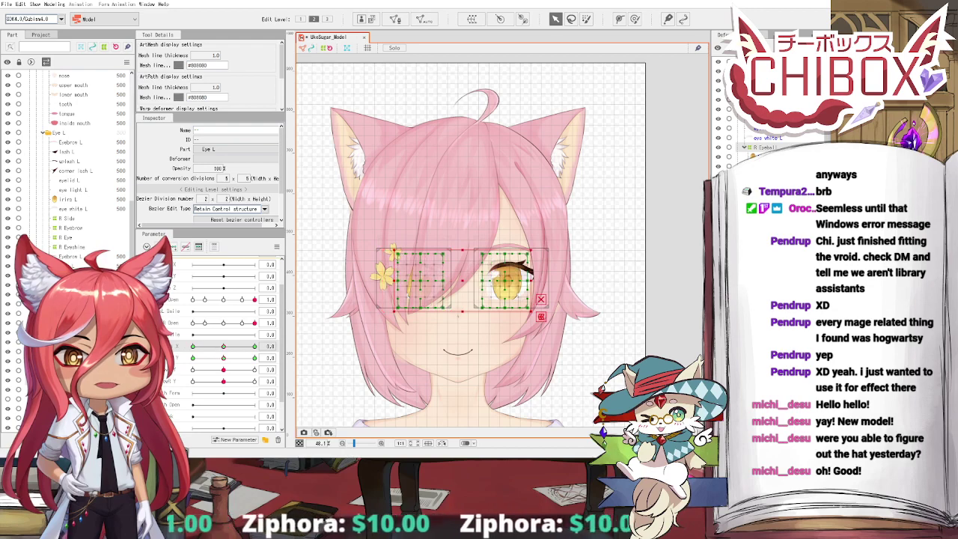
Step: Shift both eyeball deformers upward at Eyeball Y 1.0 and reflect the motion to the opposite key
{"action": "left_click", "coordinate": [228, 358]}
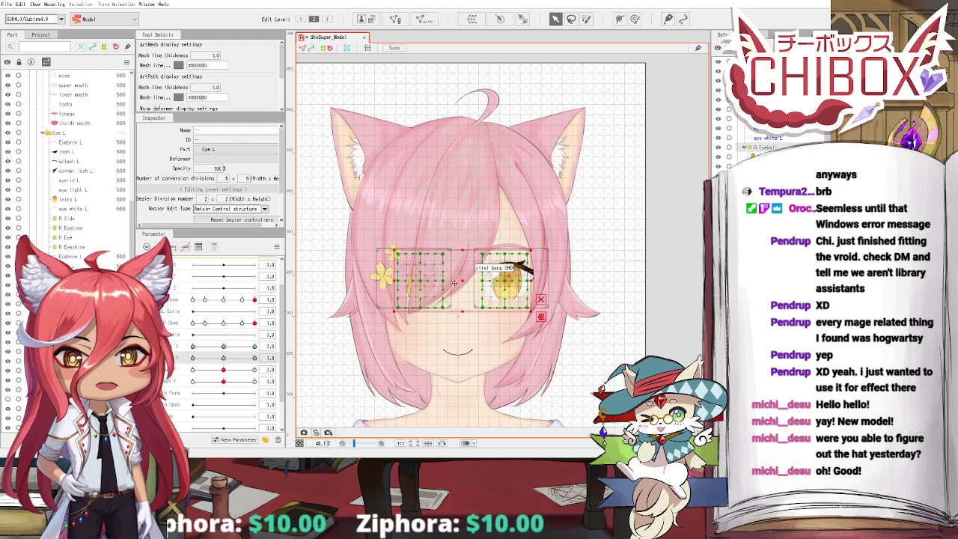
{"action": "left_click_drag", "start_coordinate": [479, 280], "coordinate": [479, 269]}
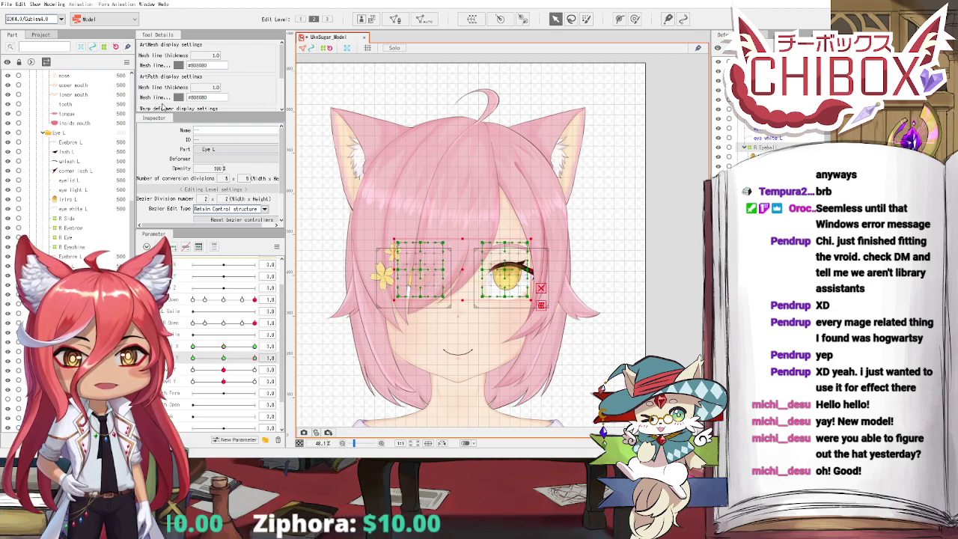
{"action": "left_click", "coordinate": [276, 246]}
{"action": "left_click", "coordinate": [313, 307]}
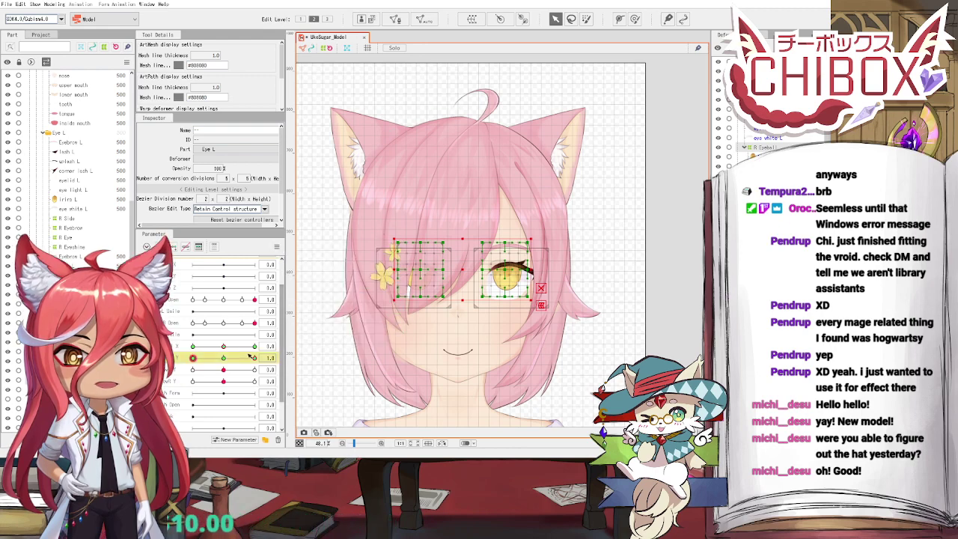
{"action": "left_click", "coordinate": [277, 246]}
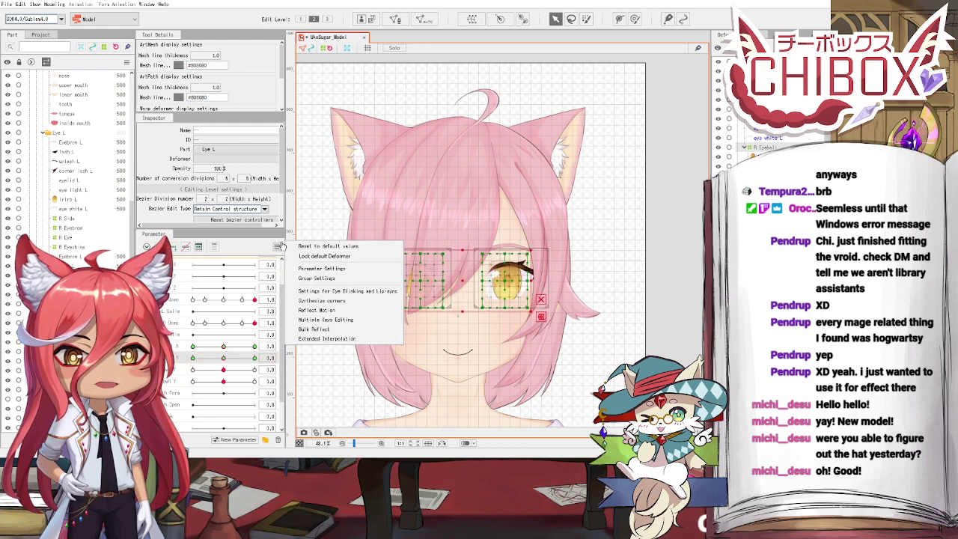
{"action": "left_click", "coordinate": [314, 309]}
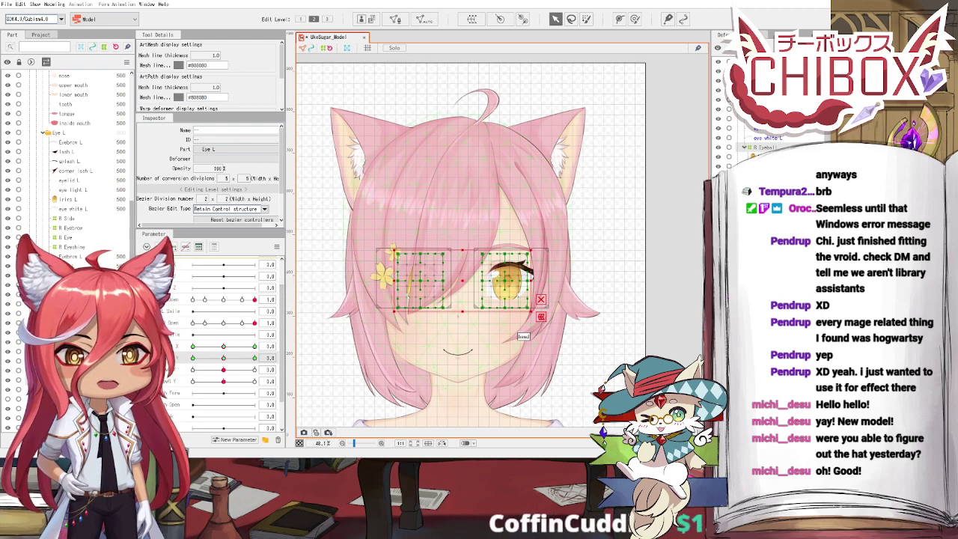
Step: Combine Eyeball X and Eyeball Y into one two-axis parameter, test it at the centre and save the model
{"action": "left_click", "coordinate": [554, 336]}
{"action": "left_click", "coordinate": [608, 286]}
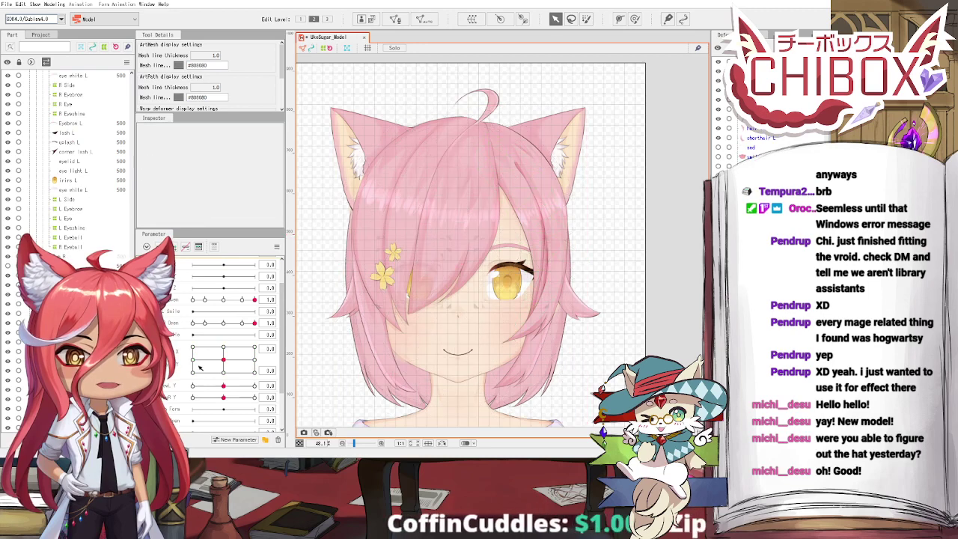
{"action": "mouse_move", "coordinate": [223, 360]}
{"action": "left_mouse_down"}
{"action": "mouse_move", "coordinate": [208, 372]}
{"action": "mouse_move", "coordinate": [251, 382]}
{"action": "mouse_move", "coordinate": [223, 361]}
{"action": "left_mouse_up"}
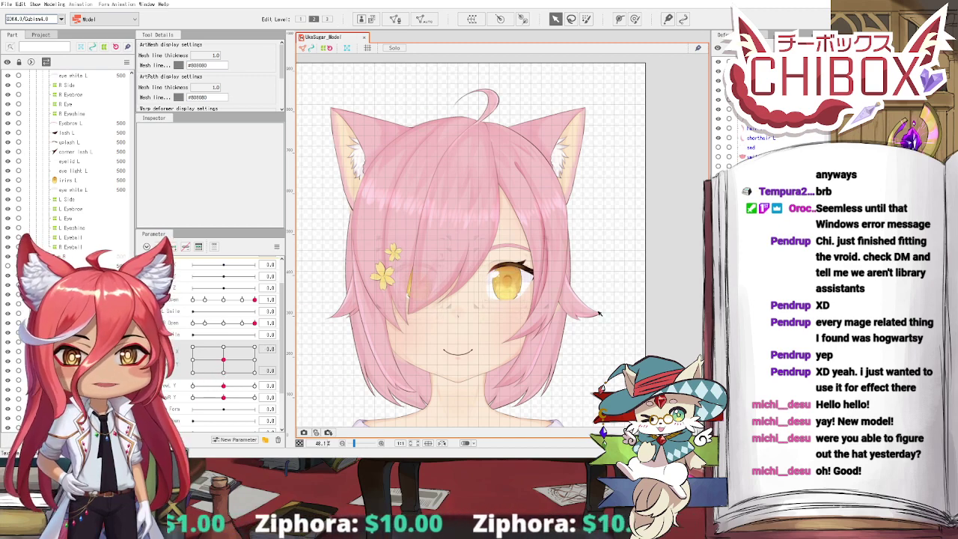
Step: Hide the flower 1 and flower 2 accessories on the hair
{"action": "scroll", "coordinate": [617, 390], "scroll_direction": "down", "scroll_amount": 2}
{"action": "scroll", "coordinate": [757, 142], "scroll_direction": "down", "scroll_amount": 5}
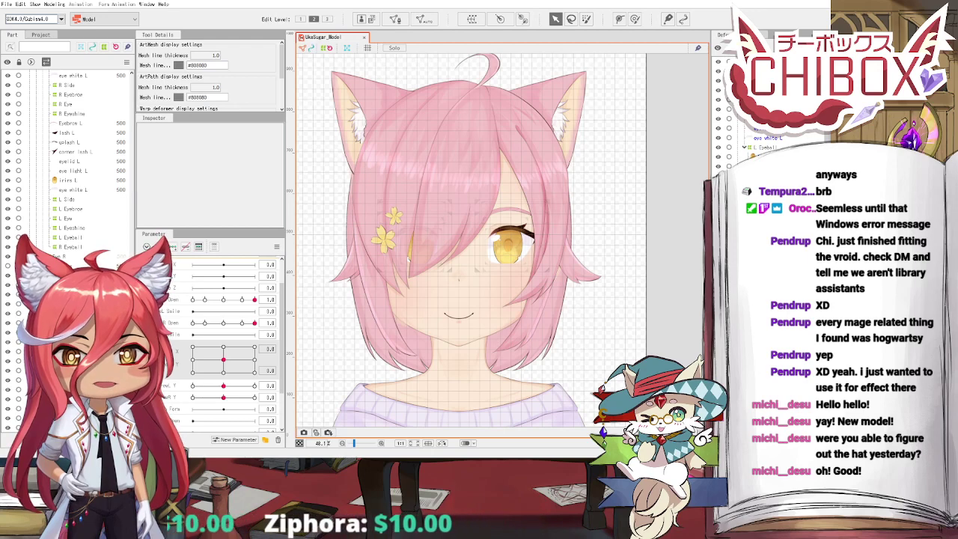
{"action": "left_click", "coordinate": [393, 215]}
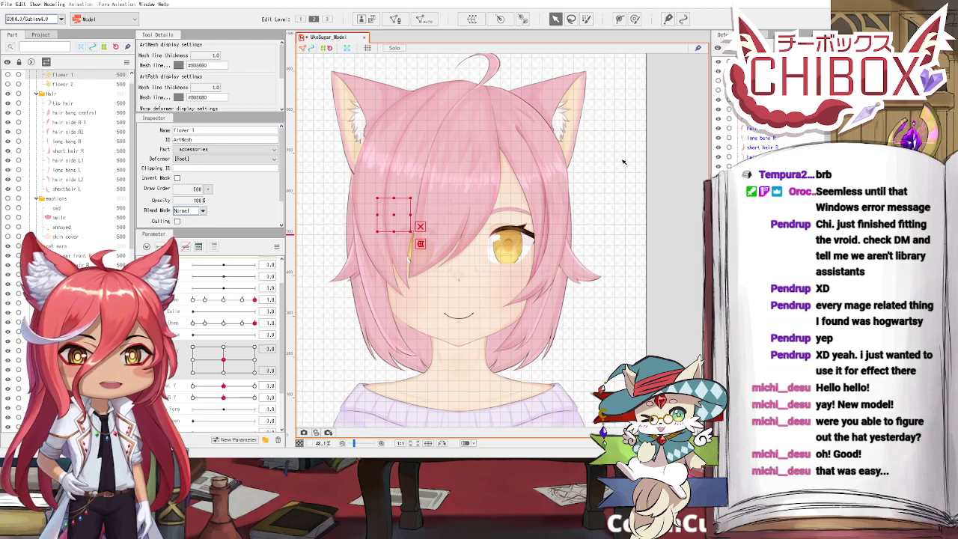
{"action": "left_click_drag", "start_coordinate": [607, 184], "coordinate": [628, 138]}
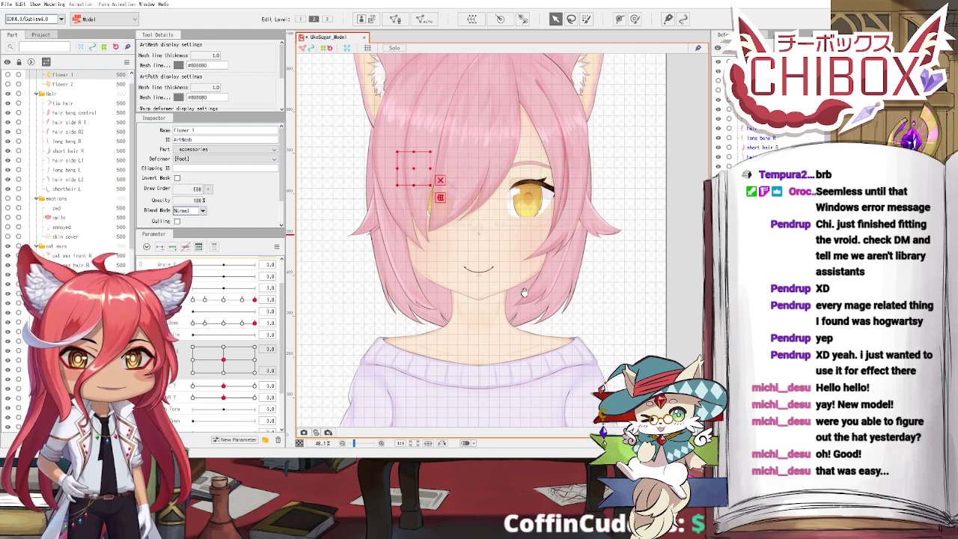
{"action": "left_click_drag", "start_coordinate": [524, 292], "coordinate": [517, 332]}
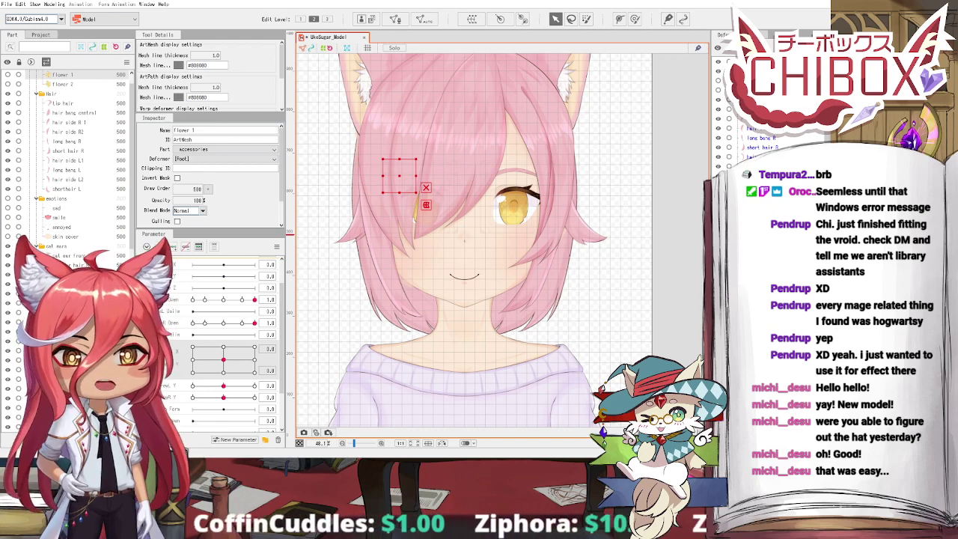
Step: Generate an automatic mesh for the blush plus artmesh and assign it to the R Side deformer
{"action": "left_click", "coordinate": [464, 276]}
{"action": "left_click", "coordinate": [464, 247]}
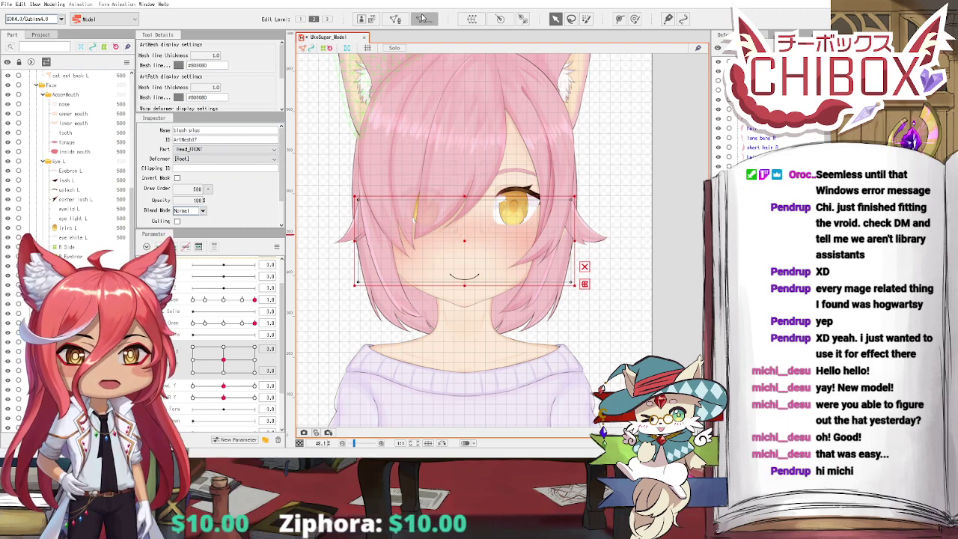
{"action": "left_click", "coordinate": [394, 195]}
{"action": "scroll", "coordinate": [473, 171], "scroll_direction": "up", "scroll_amount": 4}
{"action": "left_click_drag", "start_coordinate": [476, 172], "coordinate": [464, 129]}
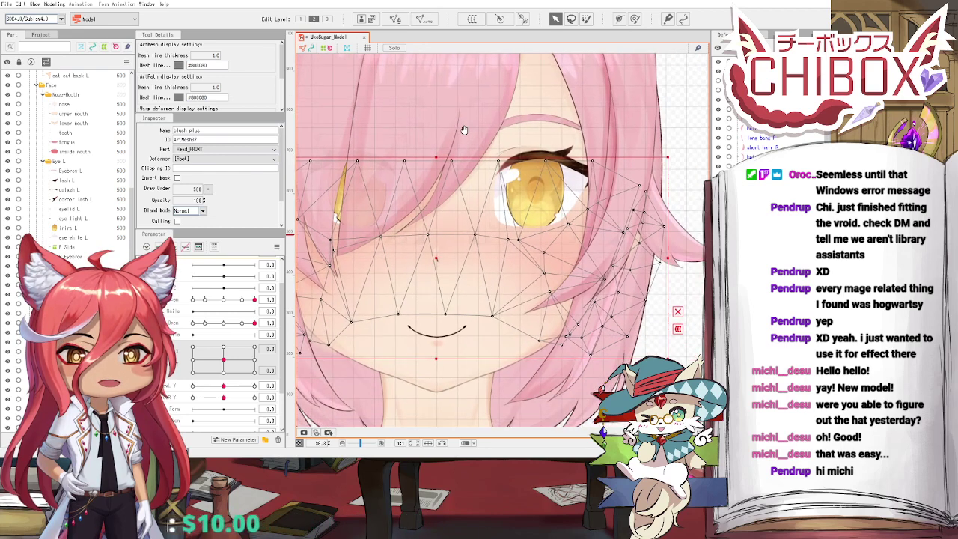
{"action": "scroll", "coordinate": [465, 132], "scroll_direction": "down", "scroll_amount": 2}
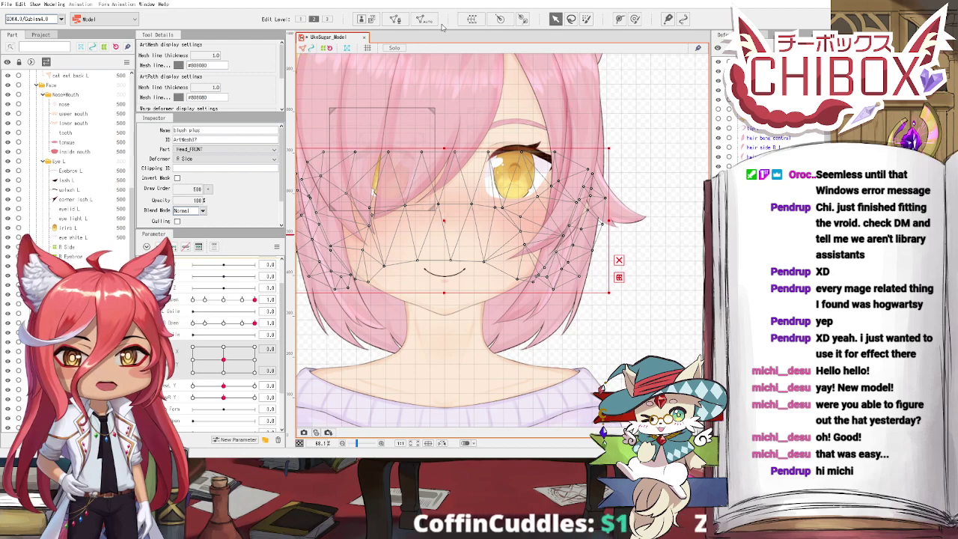
Step: Duplicate the meshed blush plus artmesh and assign the copy to the L Side deformer
{"action": "left_click", "coordinate": [395, 18]}
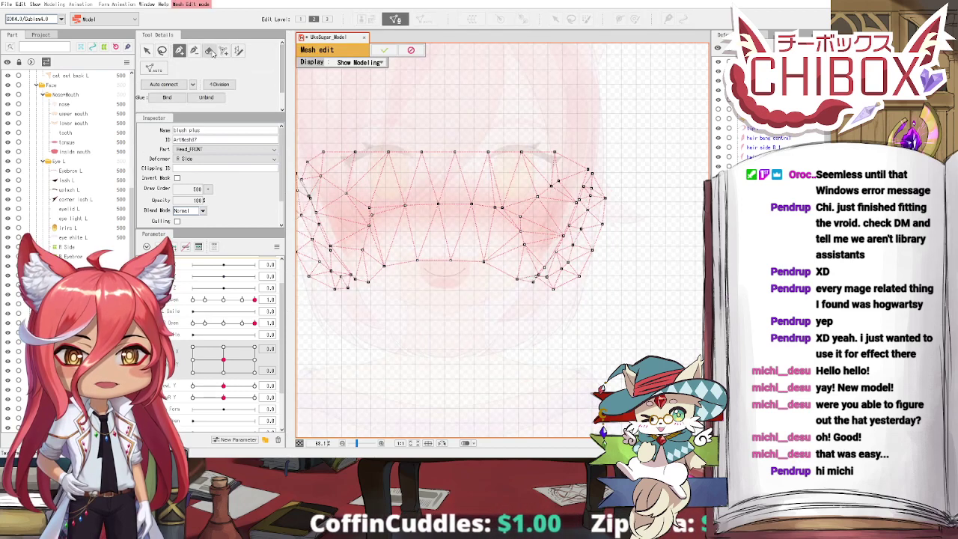
{"action": "left_click", "coordinate": [385, 50]}
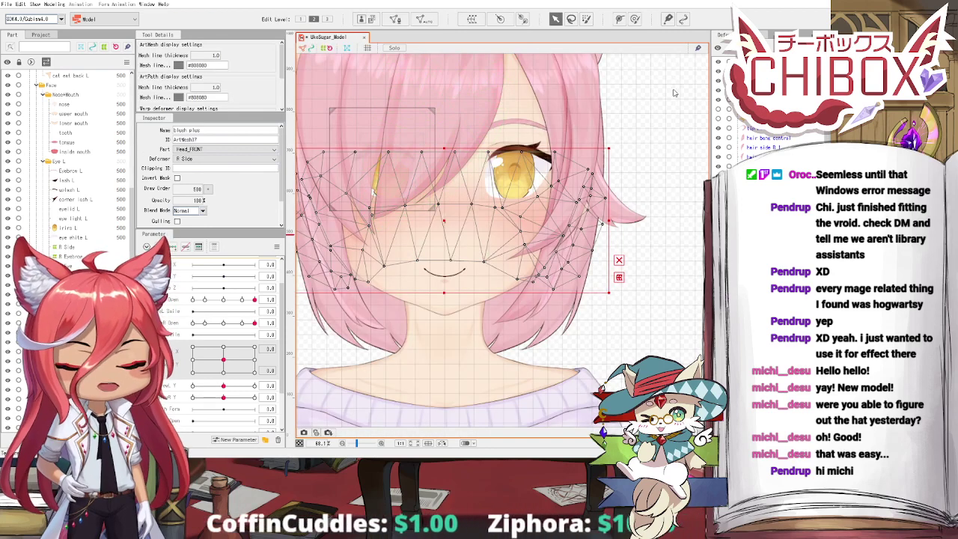
{"action": "key", "text": "ctrl+v"}
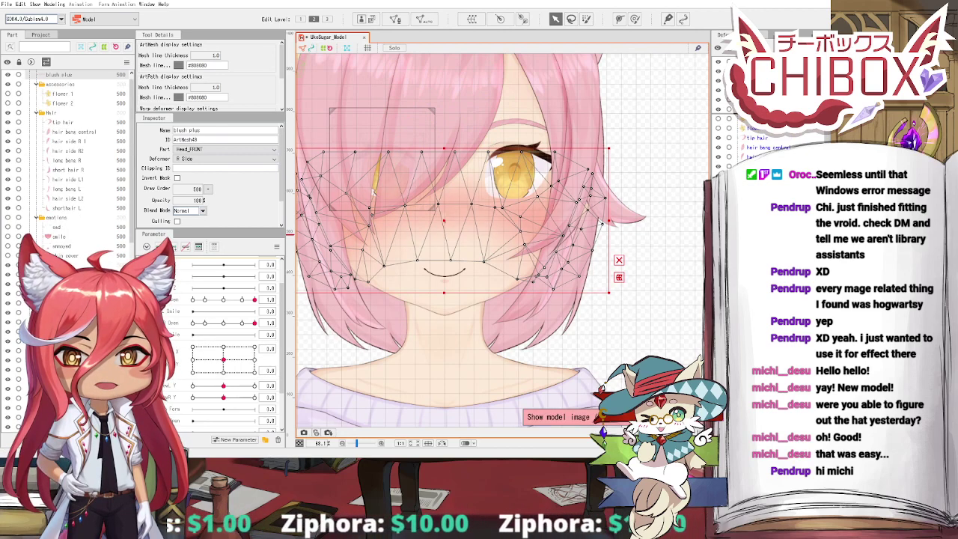
{"action": "left_click", "coordinate": [217, 217]}
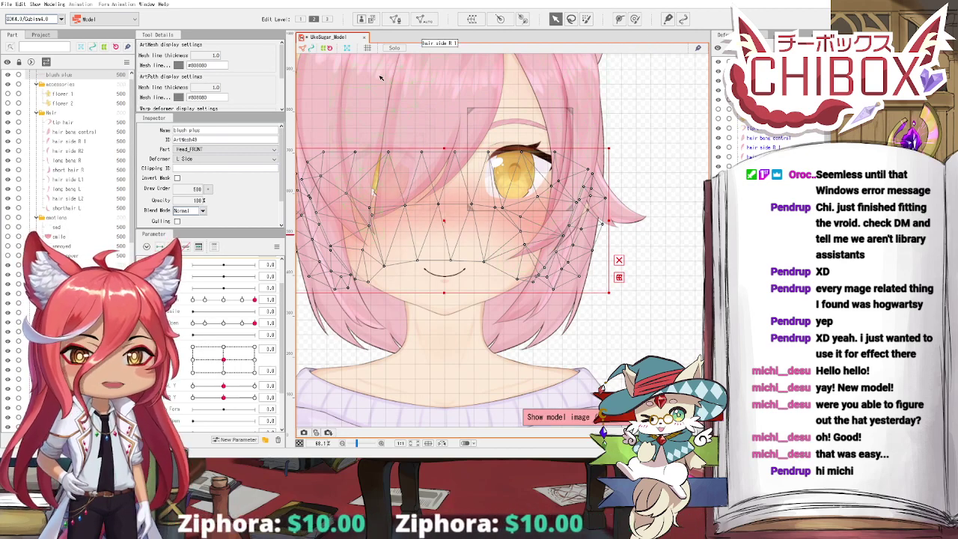
Step: Erase the character's right half of the copied blush mesh and align its upper inner vertex with the face's centre line
{"action": "left_click", "coordinate": [395, 20]}
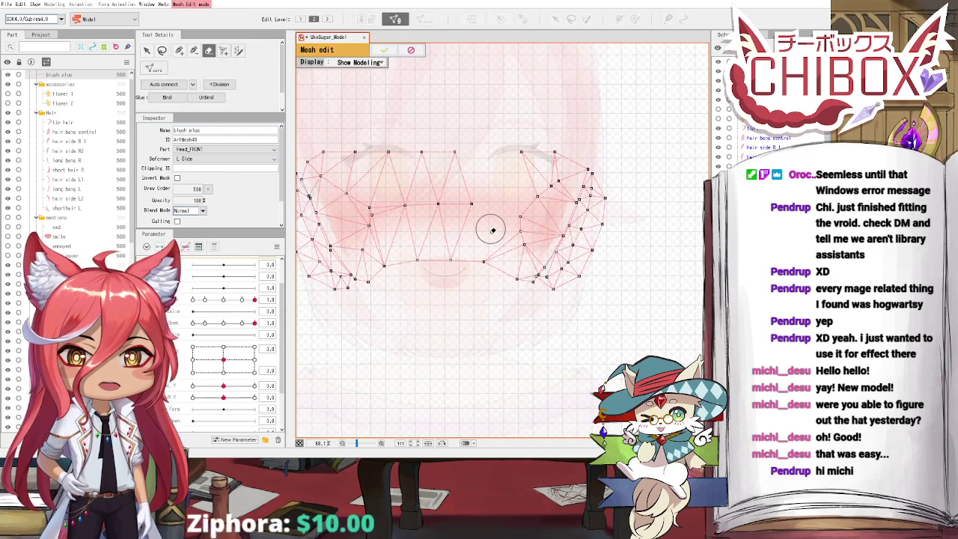
{"action": "left_click_drag", "start_coordinate": [492, 230], "coordinate": [554, 142]}
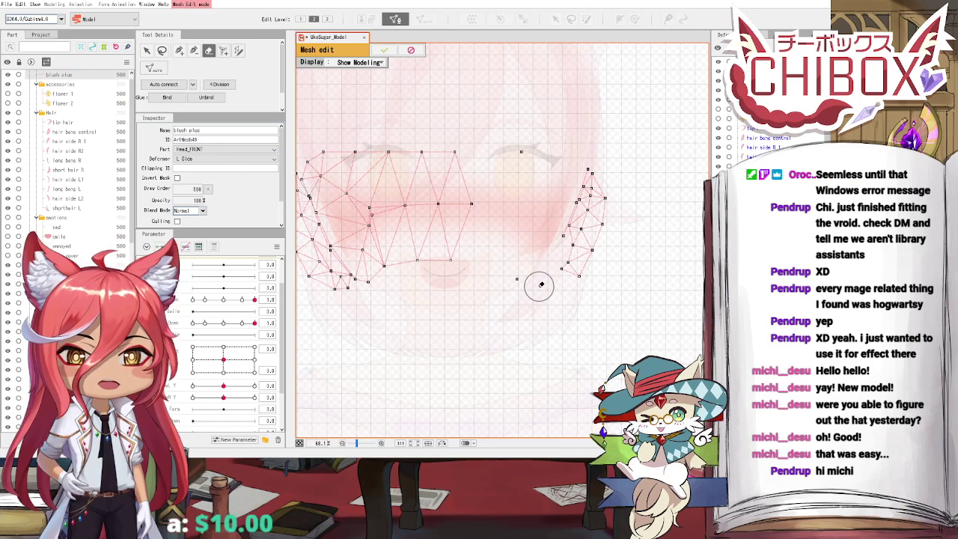
{"action": "key", "text": "ctrl+z"}
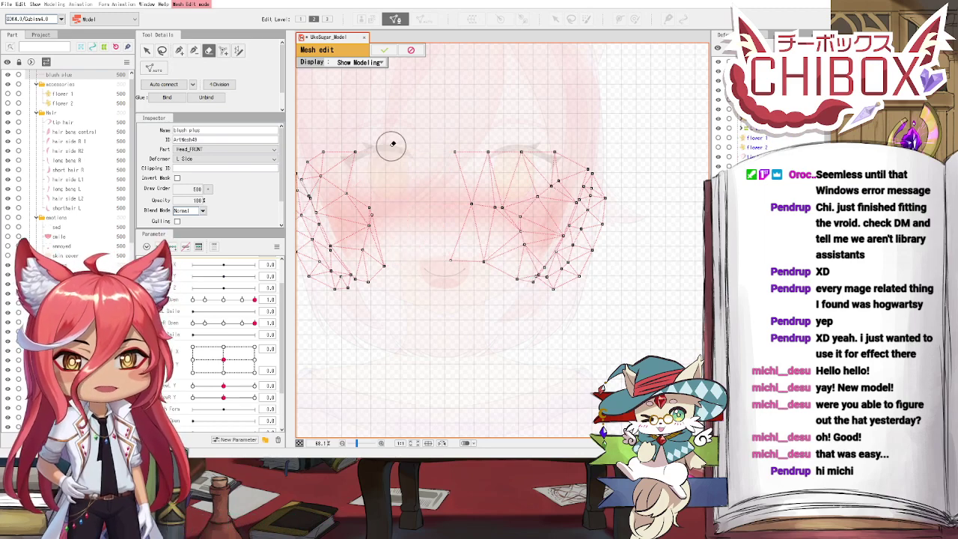
{"action": "mouse_move", "coordinate": [353, 154]}
{"action": "left_mouse_down"}
{"action": "mouse_move", "coordinate": [312, 229]}
{"action": "mouse_move", "coordinate": [311, 275]}
{"action": "left_mouse_up"}
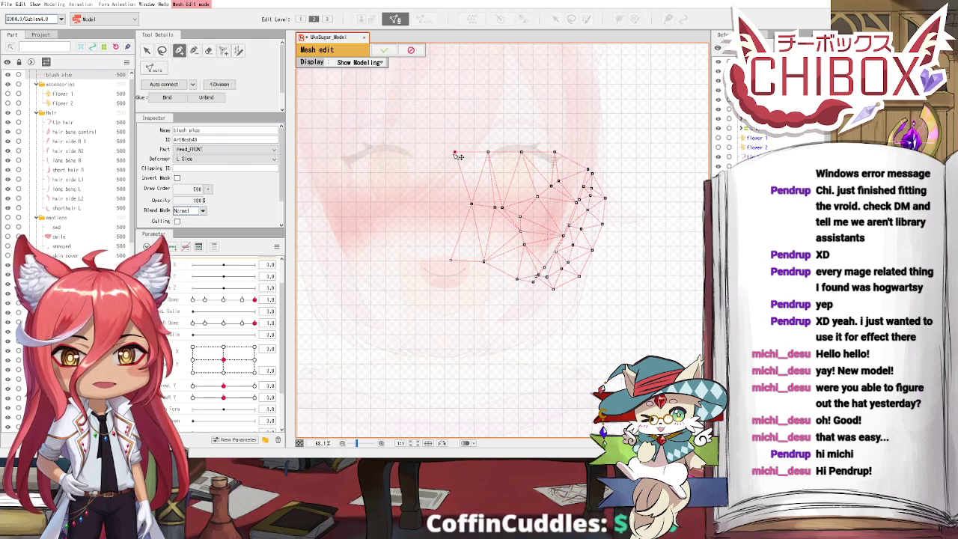
{"action": "left_click_drag", "start_coordinate": [454, 153], "coordinate": [450, 152]}
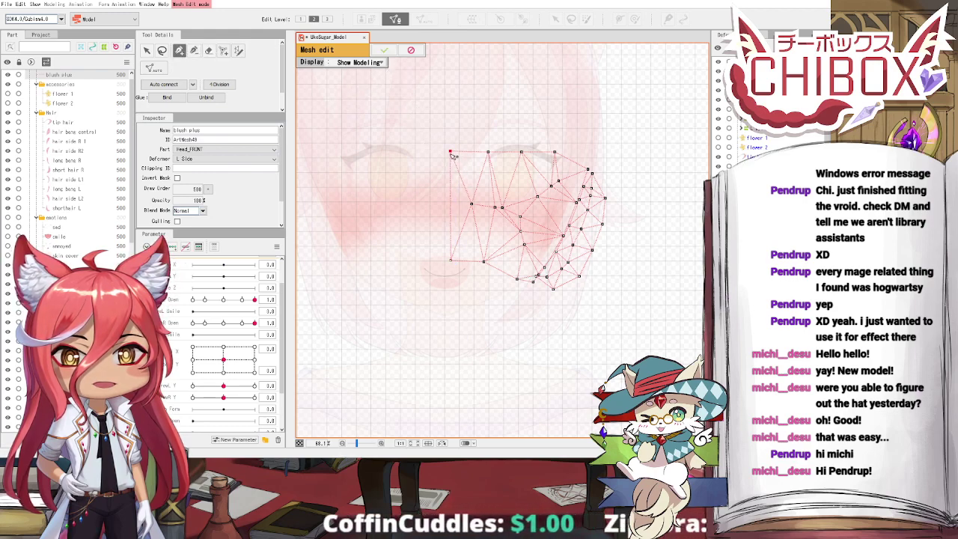
{"action": "left_click", "coordinate": [384, 49]}
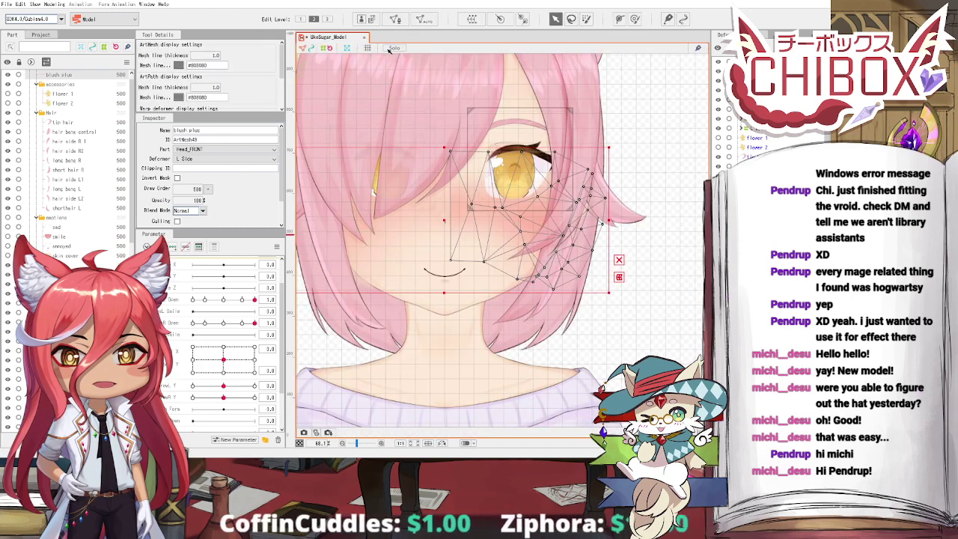
Step: Erase the character's left half of the original blush plus mesh that belongs to the R Side deformer
{"action": "scroll", "coordinate": [428, 99], "scroll_direction": "up", "scroll_amount": 4}
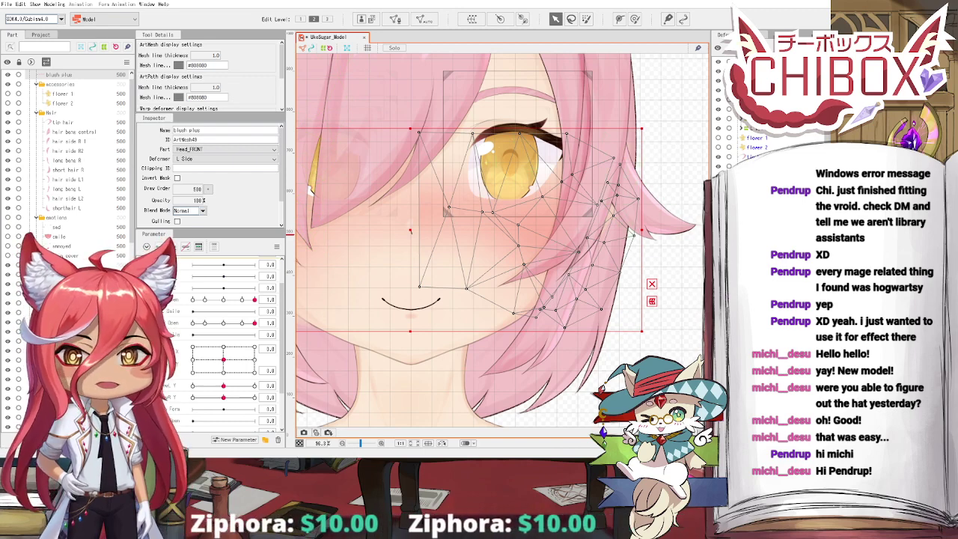
{"action": "left_click", "coordinate": [756, 119]}
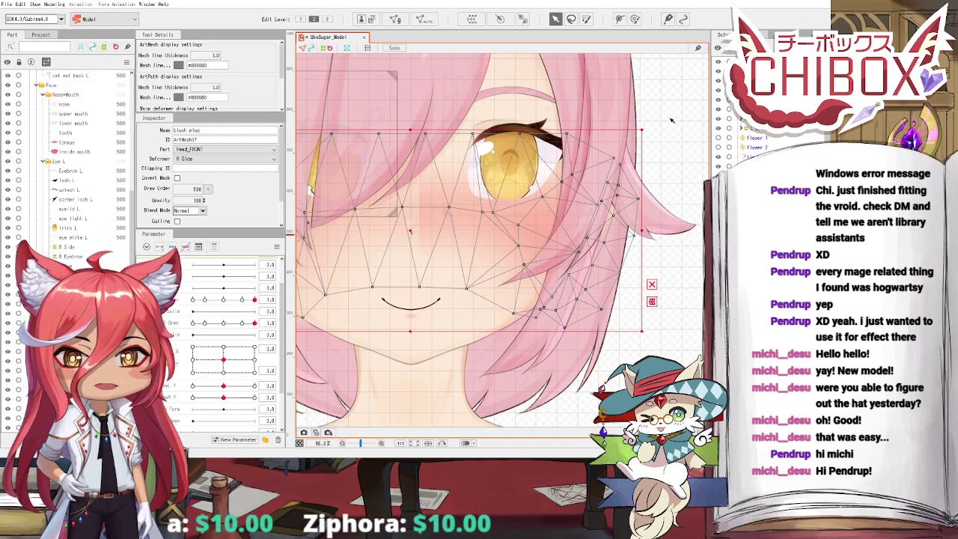
{"action": "left_click", "coordinate": [394, 18]}
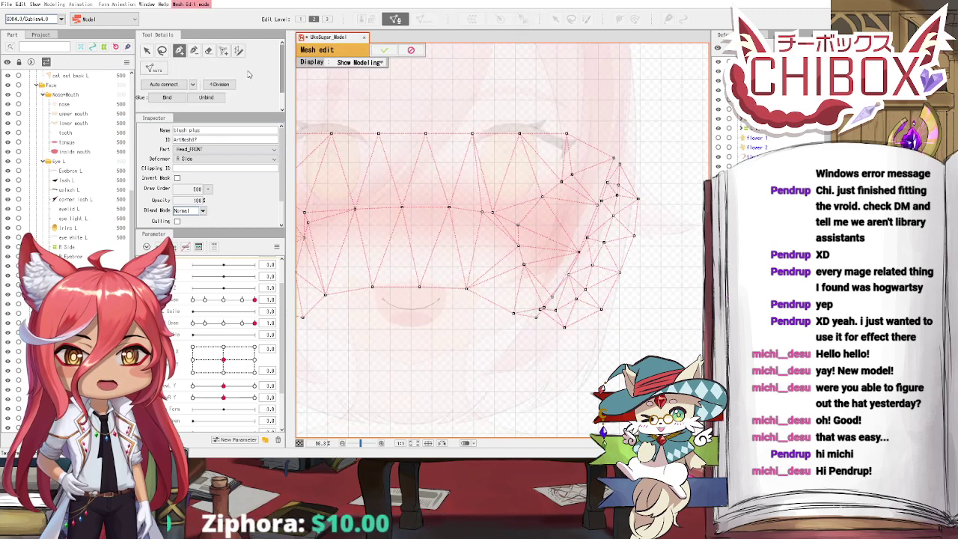
{"action": "mouse_move", "coordinate": [424, 77]}
{"action": "left_mouse_down"}
{"action": "mouse_move", "coordinate": [494, 94]}
{"action": "mouse_move", "coordinate": [509, 359]}
{"action": "mouse_move", "coordinate": [561, 75]}
{"action": "mouse_move", "coordinate": [566, 342]}
{"action": "left_mouse_up"}
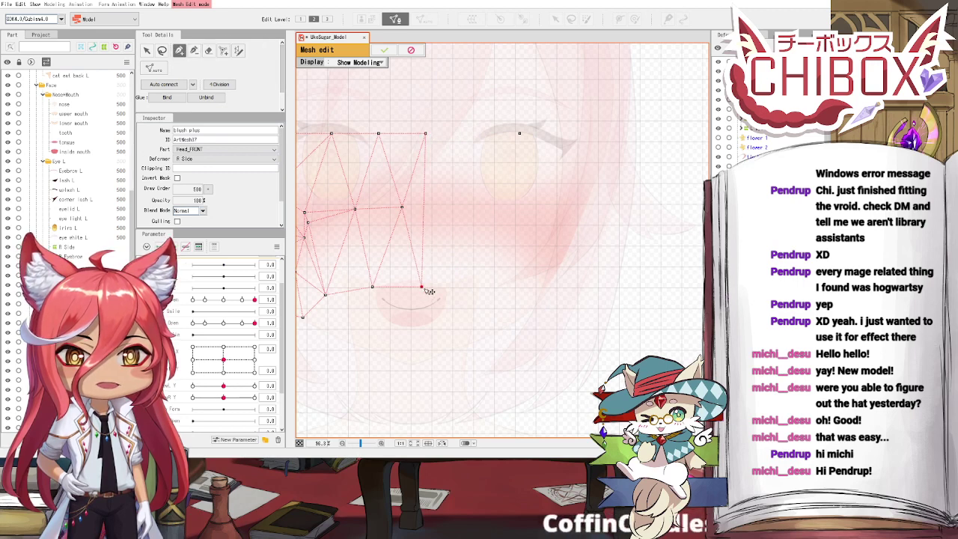
{"action": "left_click", "coordinate": [386, 48]}
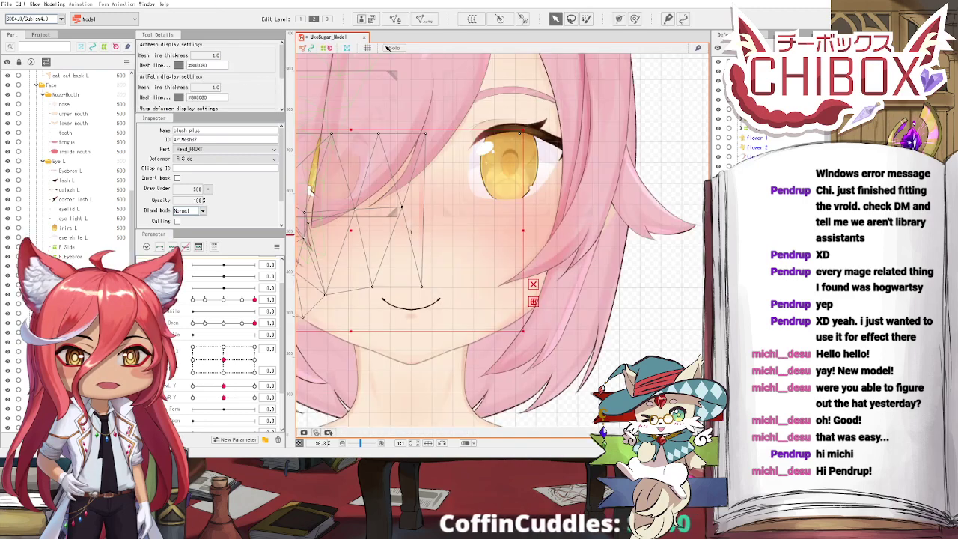
Step: Align the upper and lower inner vertices of the R Side blush mesh with the face's centre line
{"action": "scroll", "coordinate": [390, 73], "scroll_direction": "up", "scroll_amount": 5}
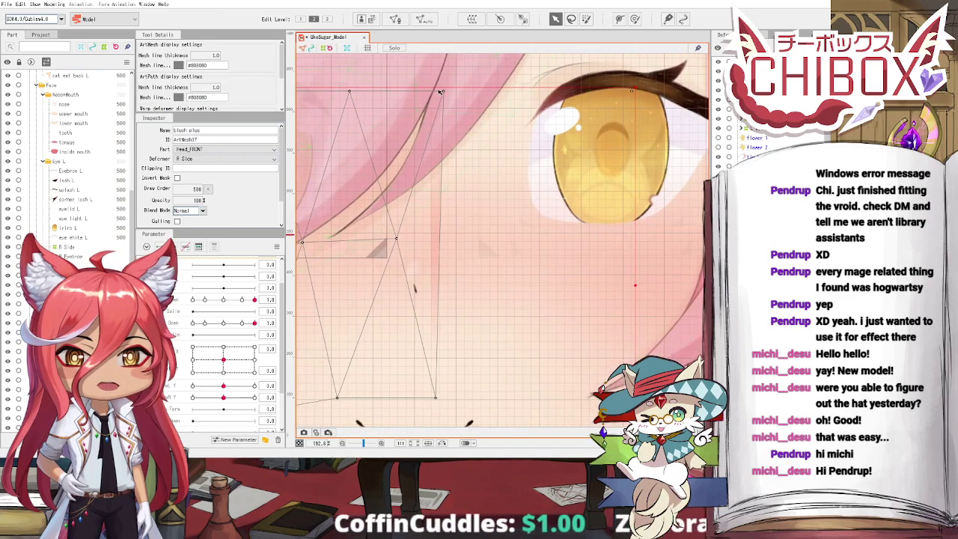
{"action": "left_click_drag", "start_coordinate": [447, 91], "coordinate": [438, 92]}
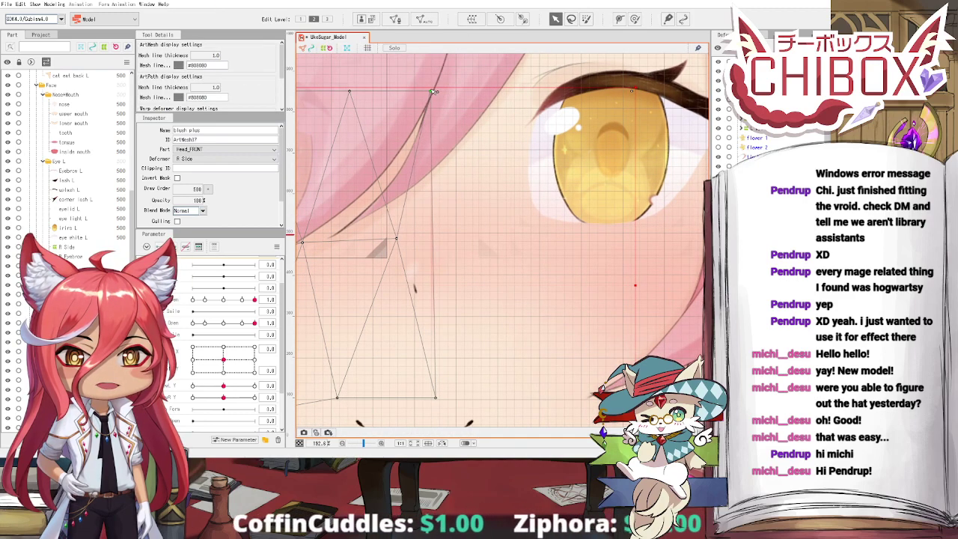
{"action": "left_click", "coordinate": [436, 396]}
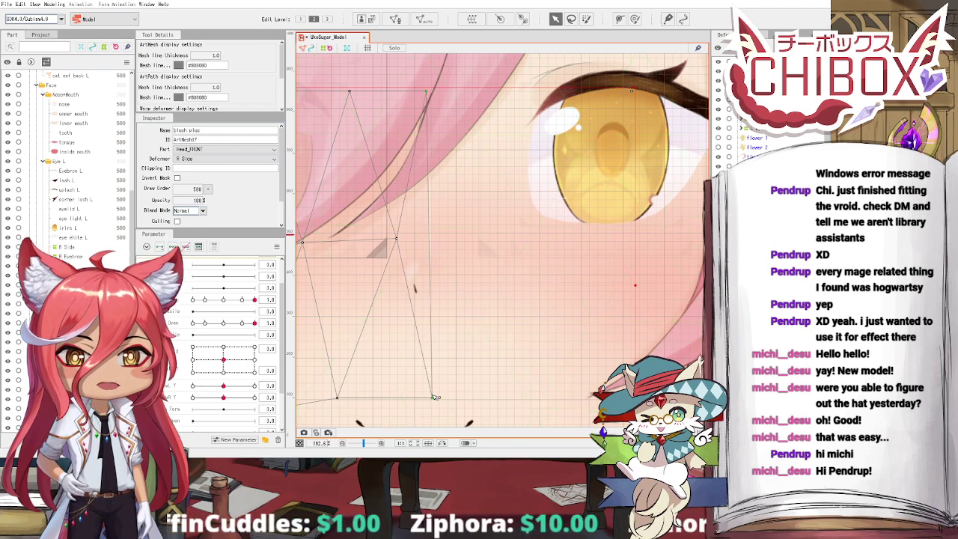
{"action": "left_click", "coordinate": [434, 397], "text": "shift"}
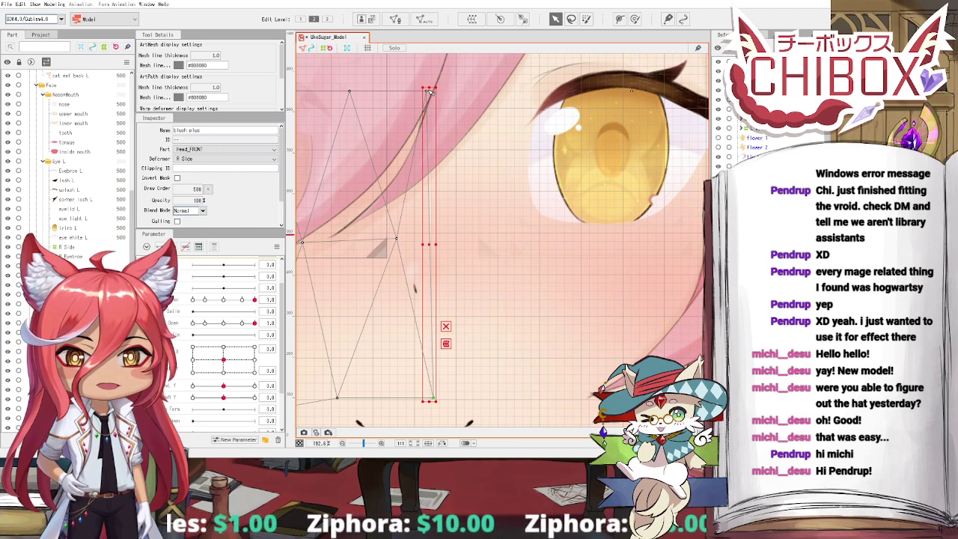
{"action": "left_click", "coordinate": [432, 91]}
{"action": "left_click_drag", "start_coordinate": [430, 91], "coordinate": [435, 93]}
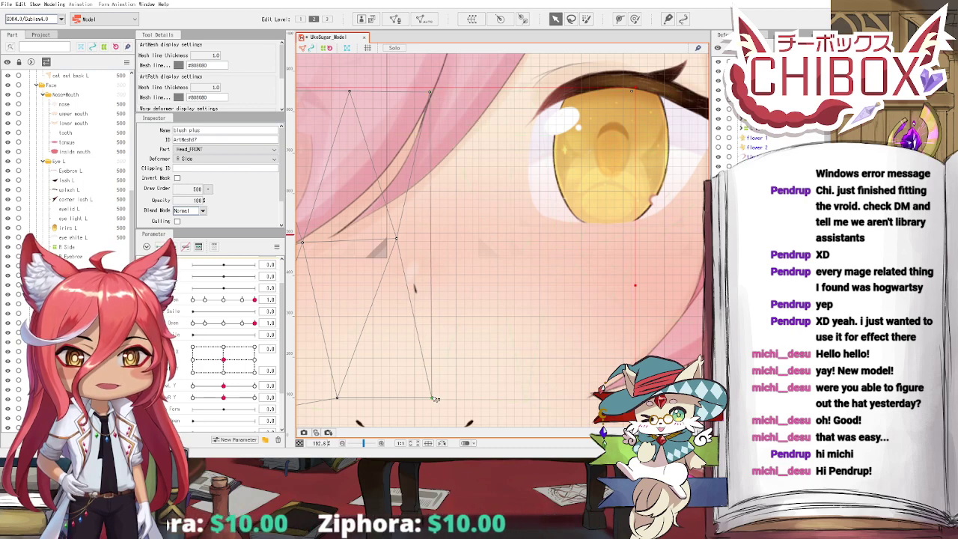
{"action": "scroll", "coordinate": [435, 374], "scroll_direction": "down", "scroll_amount": 5}
{"action": "left_click", "coordinate": [568, 351]}
{"action": "left_click_drag", "start_coordinate": [571, 345], "coordinate": [560, 260]}
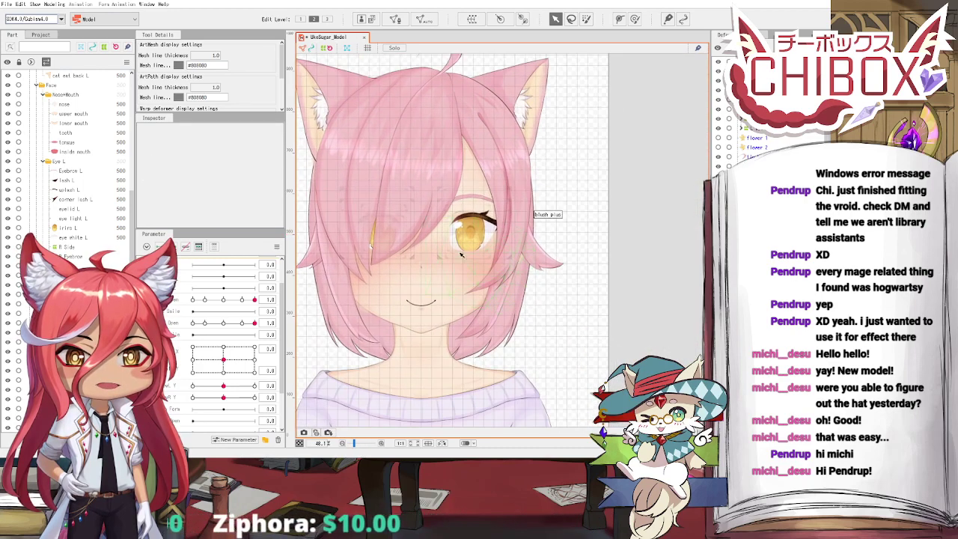
Step: Erase the surplus outer vertices beyond the cheek from the L Side blush mesh and apply the mesh edit
{"action": "scroll", "coordinate": [457, 249], "scroll_direction": "up", "scroll_amount": 5}
{"action": "left_click_drag", "start_coordinate": [457, 250], "coordinate": [566, 240]}
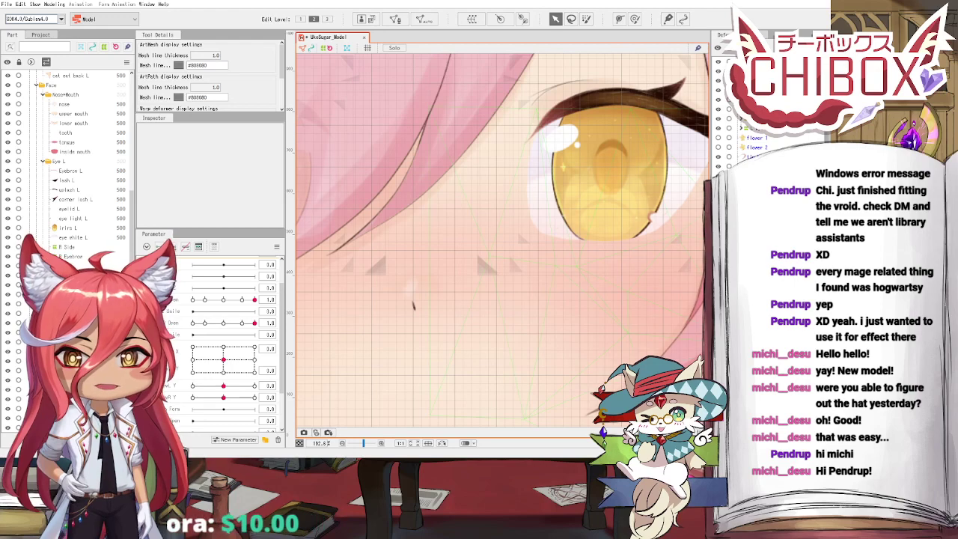
{"action": "left_click", "coordinate": [539, 235]}
{"action": "left_click", "coordinate": [539, 235]}
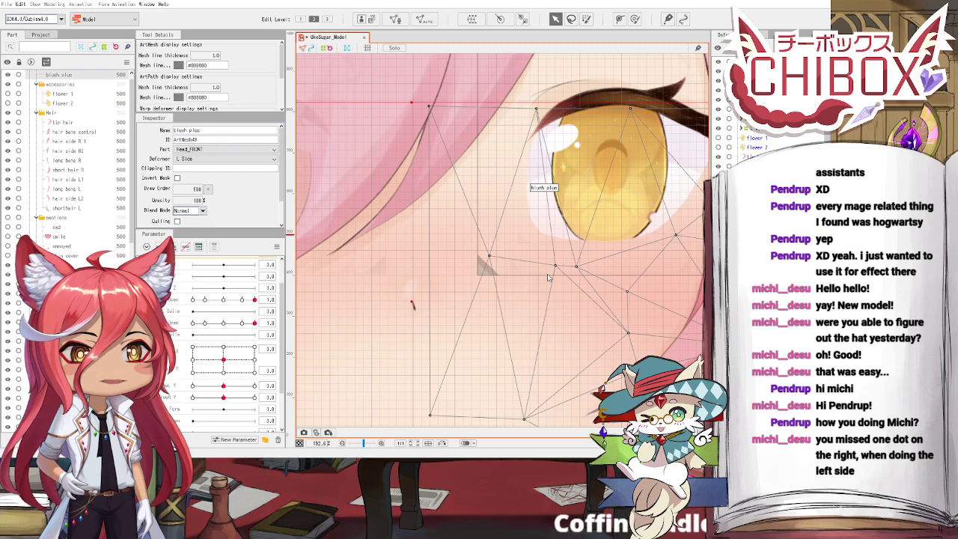
{"action": "scroll", "coordinate": [591, 231], "scroll_direction": "down", "scroll_amount": 3}
{"action": "left_click_drag", "start_coordinate": [591, 231], "coordinate": [562, 231]}
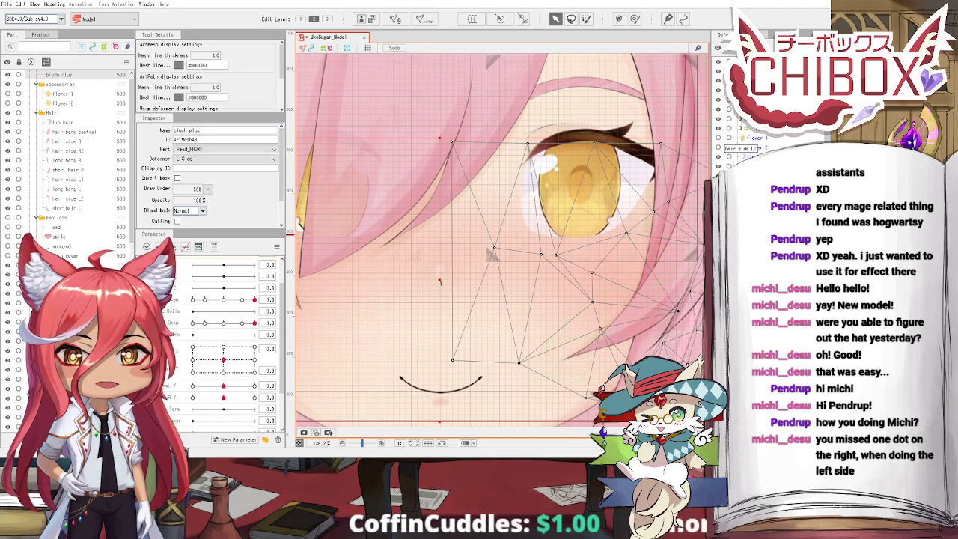
{"action": "left_click", "coordinate": [395, 19]}
{"action": "scroll", "coordinate": [554, 172], "scroll_direction": "down", "scroll_amount": 2}
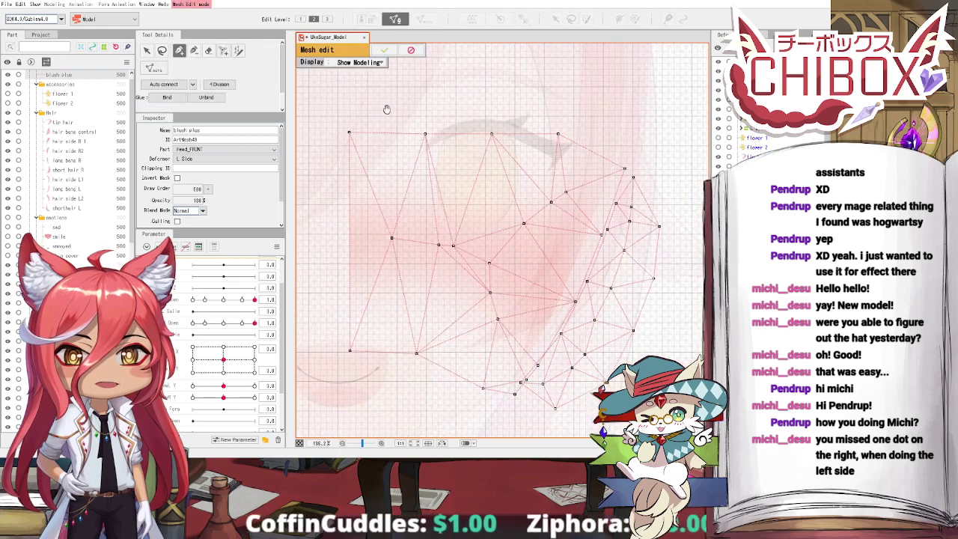
{"action": "scroll", "coordinate": [571, 174], "scroll_direction": "up", "scroll_amount": 4}
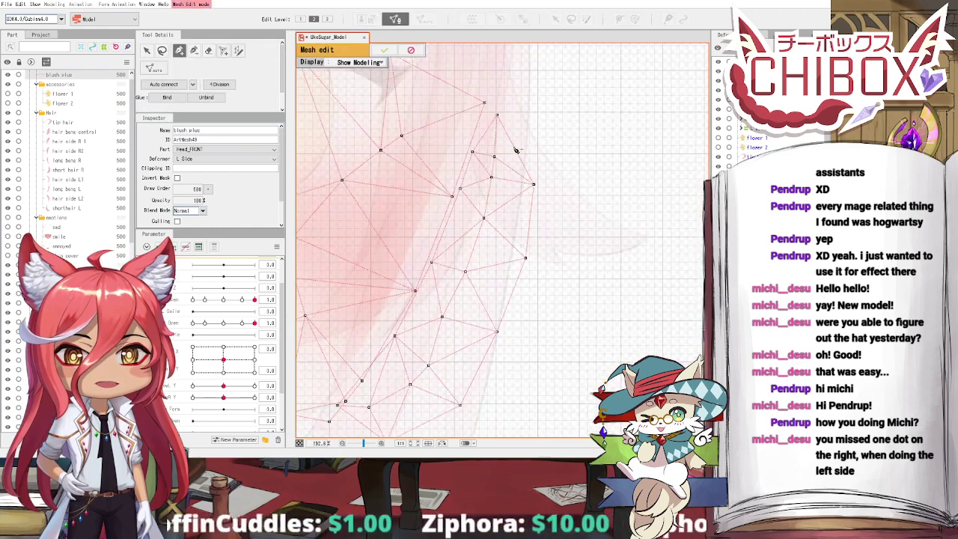
{"action": "left_click", "coordinate": [209, 50]}
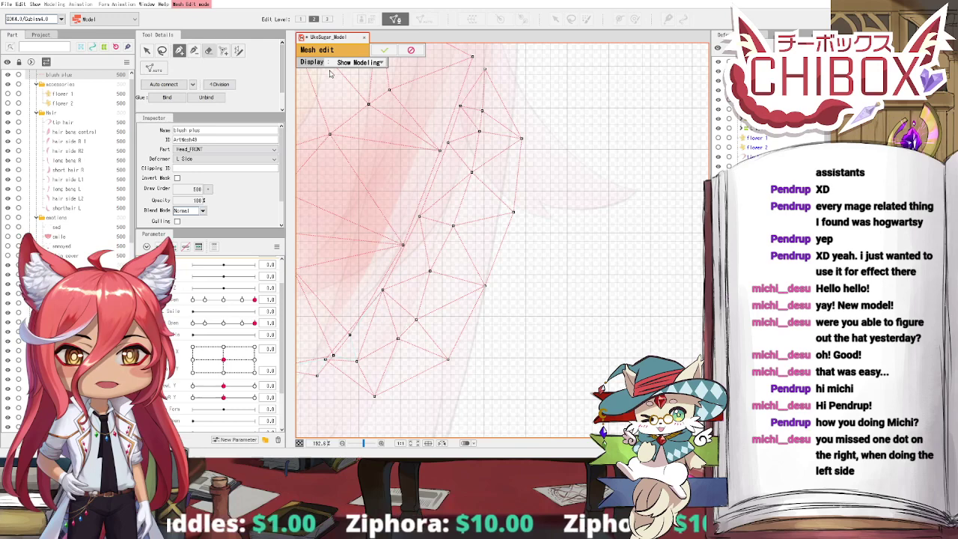
{"action": "left_click", "coordinate": [505, 101]}
{"action": "mouse_move", "coordinate": [506, 121]}
{"action": "left_mouse_down"}
{"action": "mouse_move", "coordinate": [481, 242]}
{"action": "mouse_move", "coordinate": [419, 350]}
{"action": "mouse_move", "coordinate": [377, 375]}
{"action": "mouse_move", "coordinate": [395, 357]}
{"action": "left_mouse_up"}
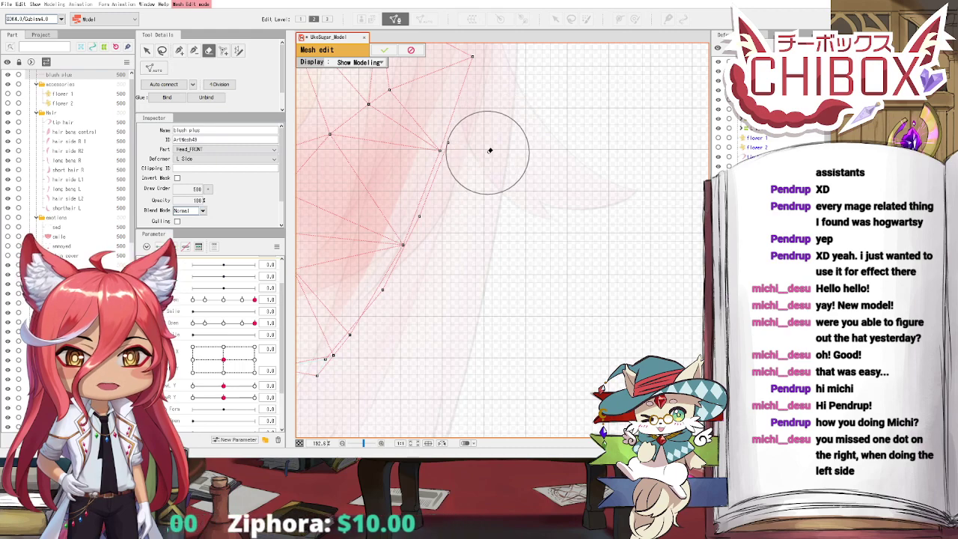
{"action": "mouse_move", "coordinate": [461, 221]}
{"action": "left_mouse_down"}
{"action": "mouse_move", "coordinate": [427, 296]}
{"action": "mouse_move", "coordinate": [534, 206]}
{"action": "left_mouse_up"}
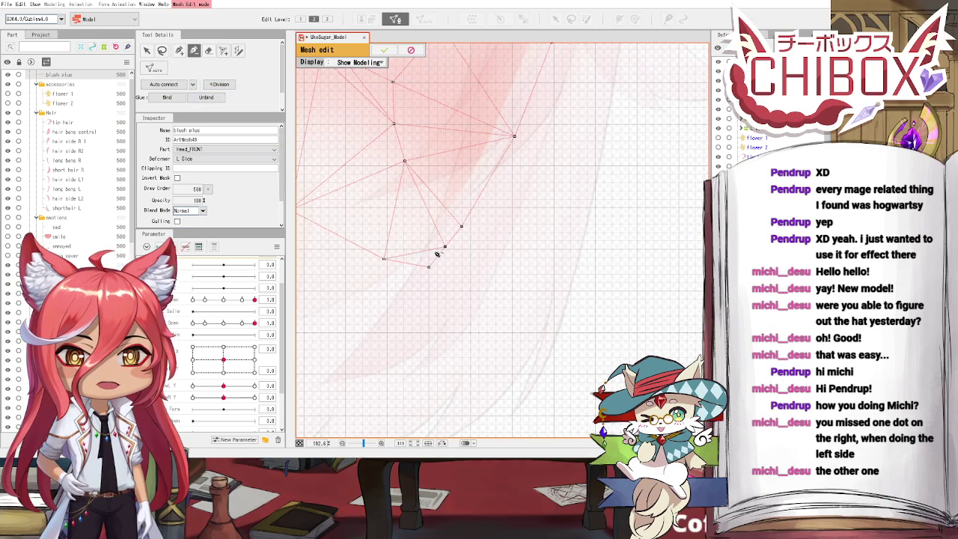
{"action": "left_click", "coordinate": [384, 50]}
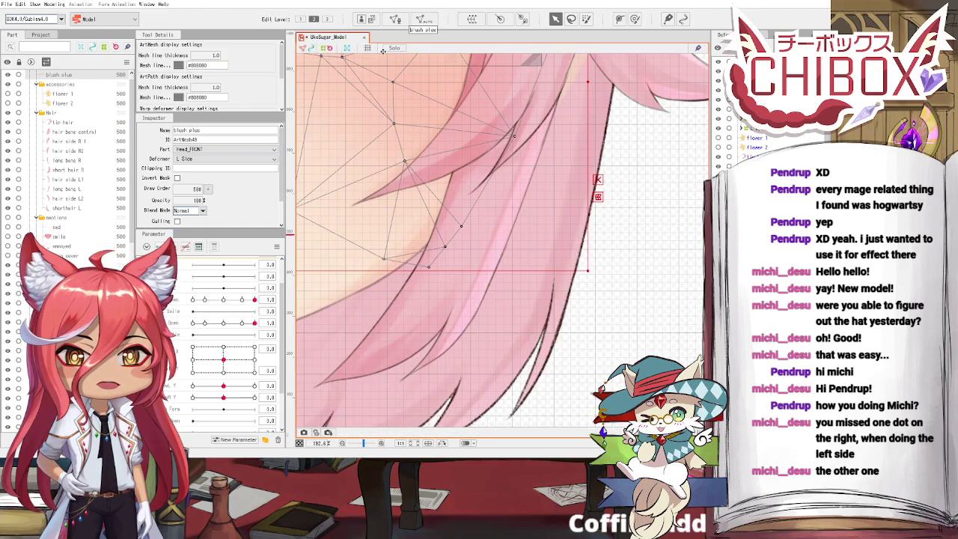
Step: Edit the R Side blush mesh and erase the stray vertex left over the character's left eye
{"action": "scroll", "coordinate": [453, 161], "scroll_direction": "down", "scroll_amount": 3}
{"action": "left_click_drag", "start_coordinate": [453, 162], "coordinate": [465, 191]}
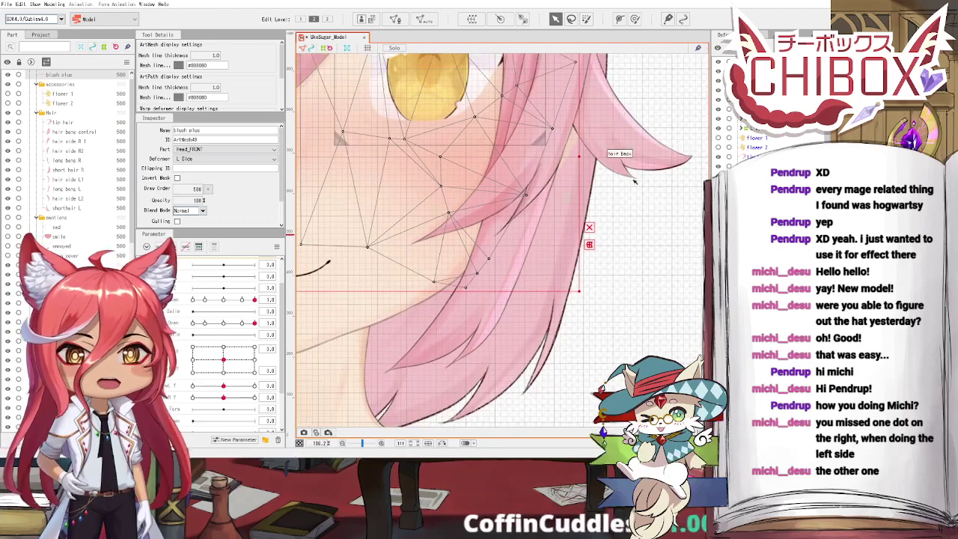
{"action": "left_click", "coordinate": [306, 161]}
{"action": "left_click_drag", "start_coordinate": [530, 136], "coordinate": [689, 181]}
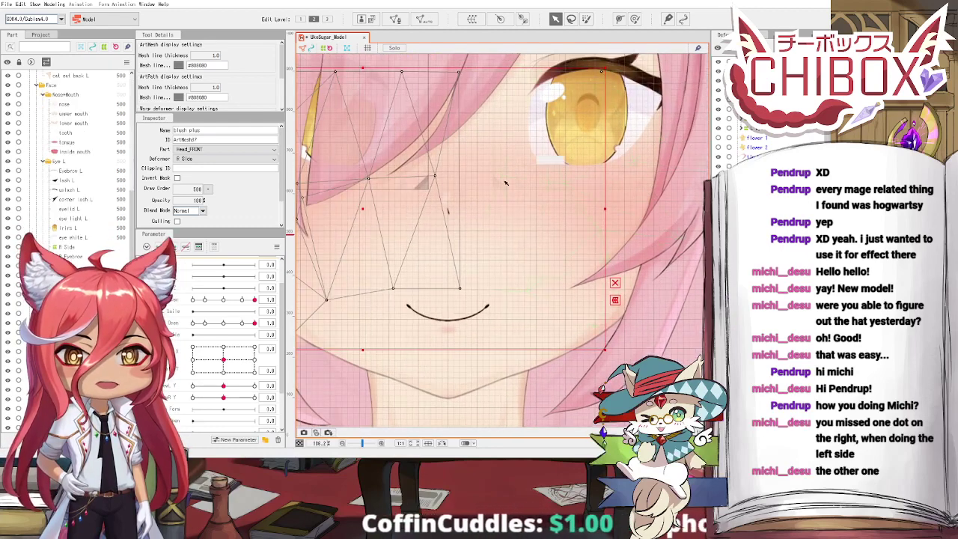
{"action": "scroll", "coordinate": [490, 180], "scroll_direction": "down", "scroll_amount": 4}
{"action": "left_click_drag", "start_coordinate": [479, 180], "coordinate": [584, 177]}
{"action": "left_click", "coordinate": [396, 20]}
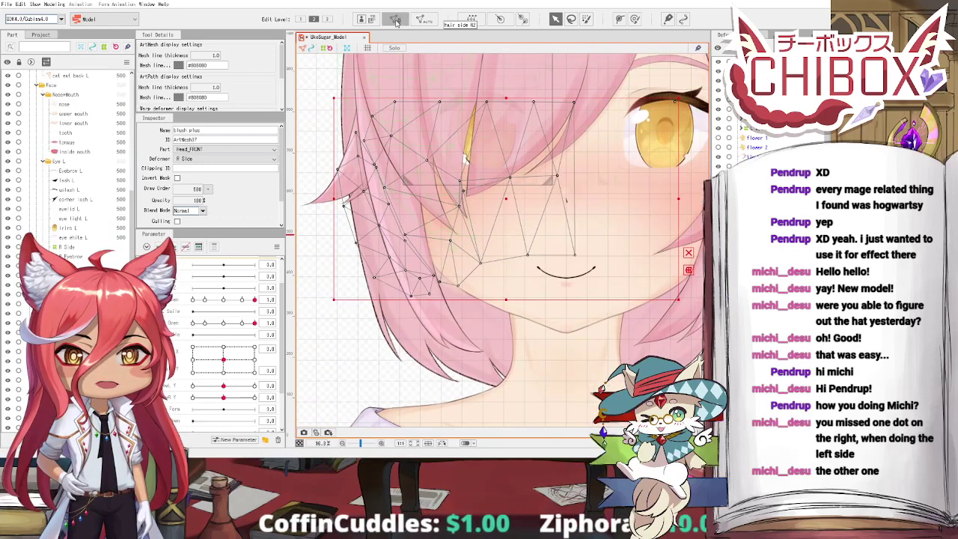
{"action": "left_click", "coordinate": [209, 50]}
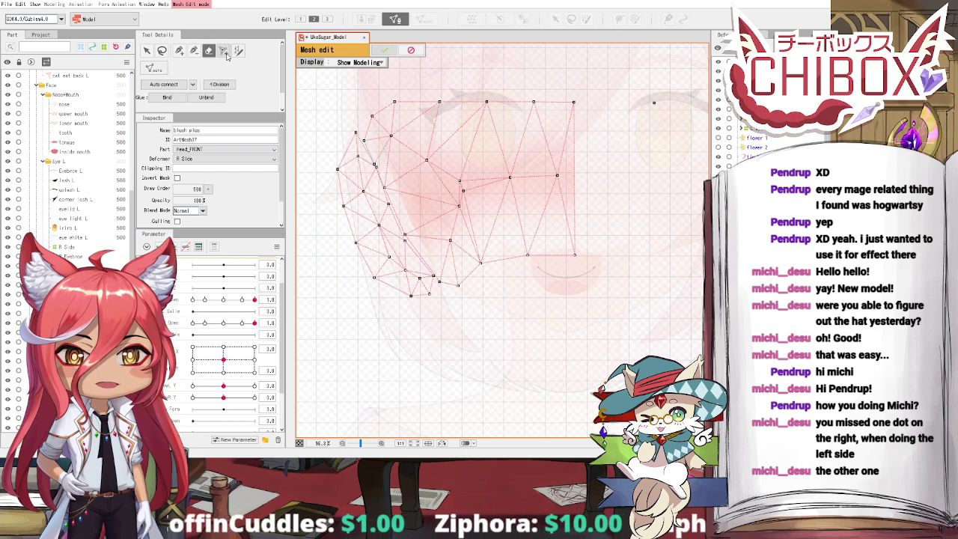
{"action": "left_click", "coordinate": [651, 99]}
Step: Erase the surplus outer vertices beyond the cheek from the R Side blush mesh and apply the mesh edit
{"action": "left_click_drag", "start_coordinate": [424, 217], "coordinate": [468, 175]}
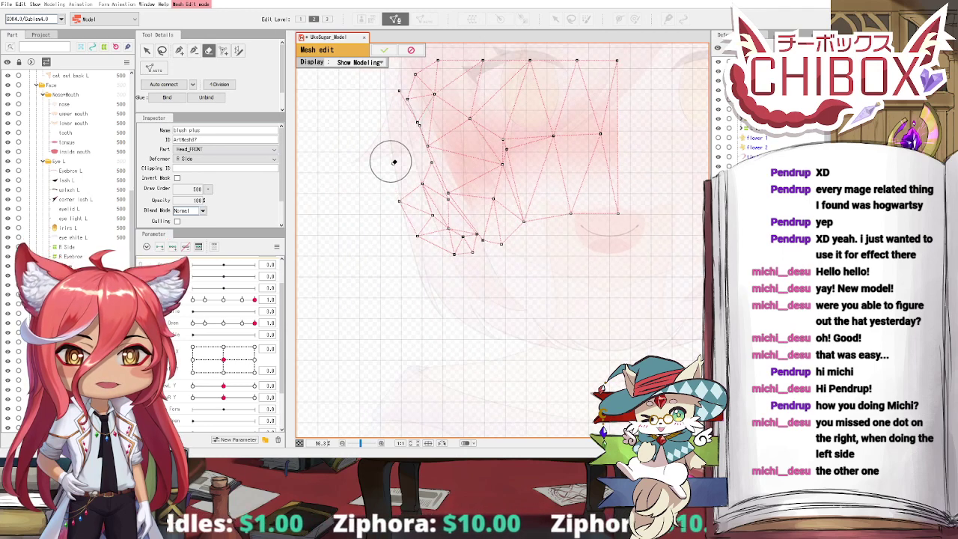
{"action": "scroll", "coordinate": [446, 257], "scroll_direction": "up", "scroll_amount": 3}
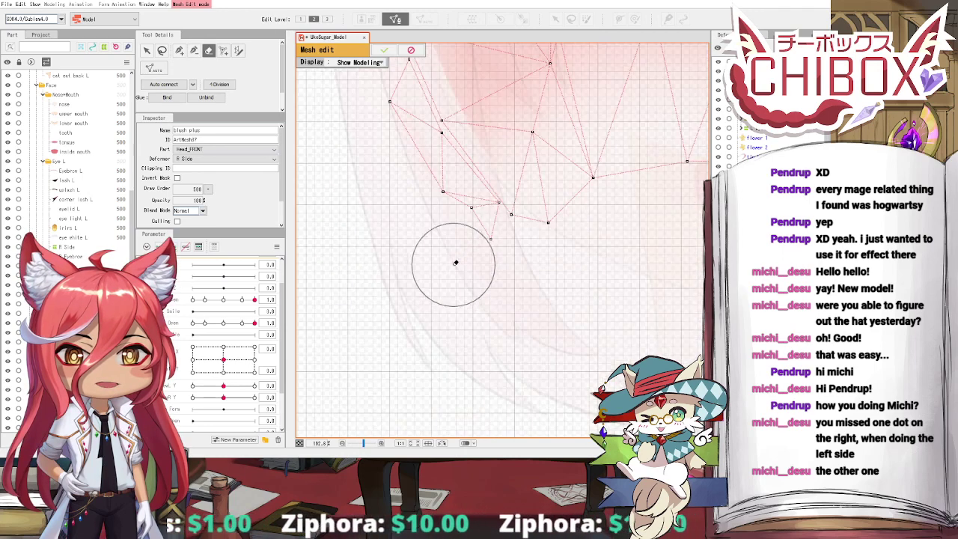
{"action": "left_click", "coordinate": [463, 223]}
{"action": "left_click_drag", "start_coordinate": [412, 173], "coordinate": [448, 275]}
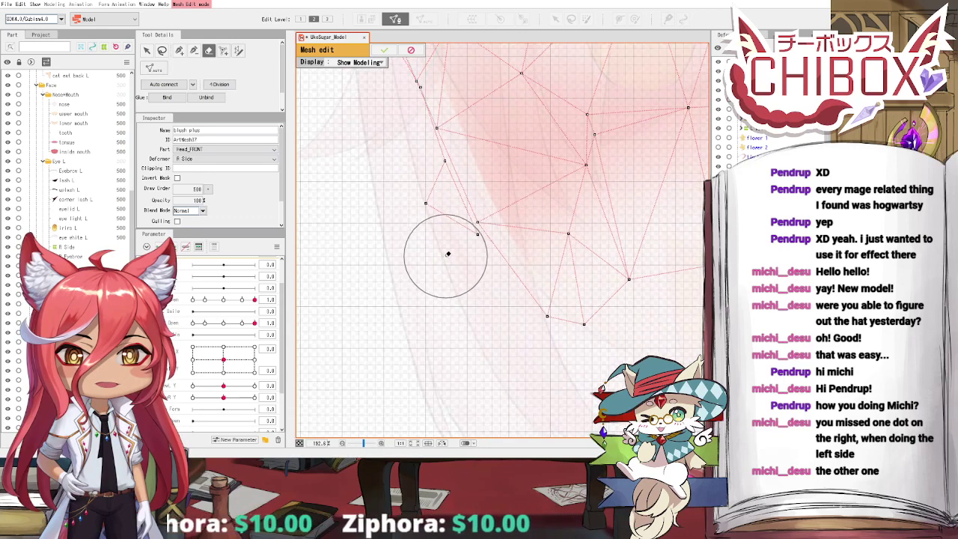
{"action": "left_click", "coordinate": [447, 255]}
{"action": "left_click_drag", "start_coordinate": [424, 238], "coordinate": [440, 280]}
{"action": "left_click", "coordinate": [434, 232]}
{"action": "left_click_drag", "start_coordinate": [396, 198], "coordinate": [404, 232]}
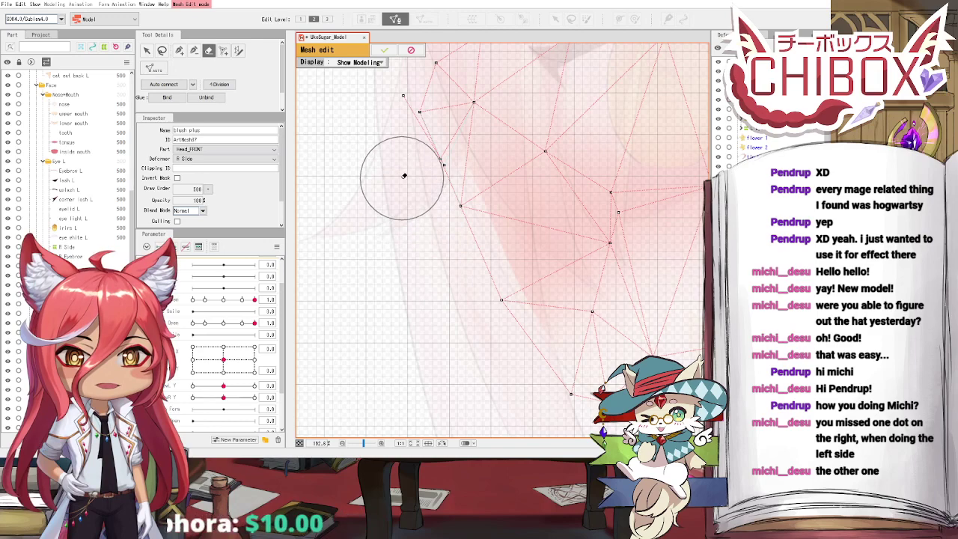
{"action": "scroll", "coordinate": [391, 143], "scroll_direction": "up", "scroll_amount": 5}
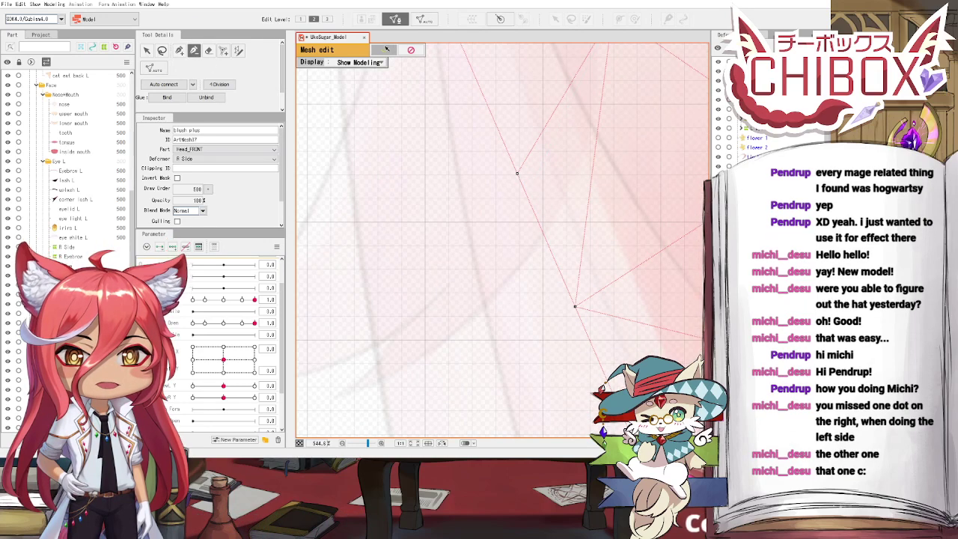
{"action": "left_click", "coordinate": [387, 49]}
Step: Create a warp deformer named L Blush around the L Side blush plus mesh, under the L Side deformer
{"action": "scroll", "coordinate": [424, 245], "scroll_direction": "down", "scroll_amount": 8}
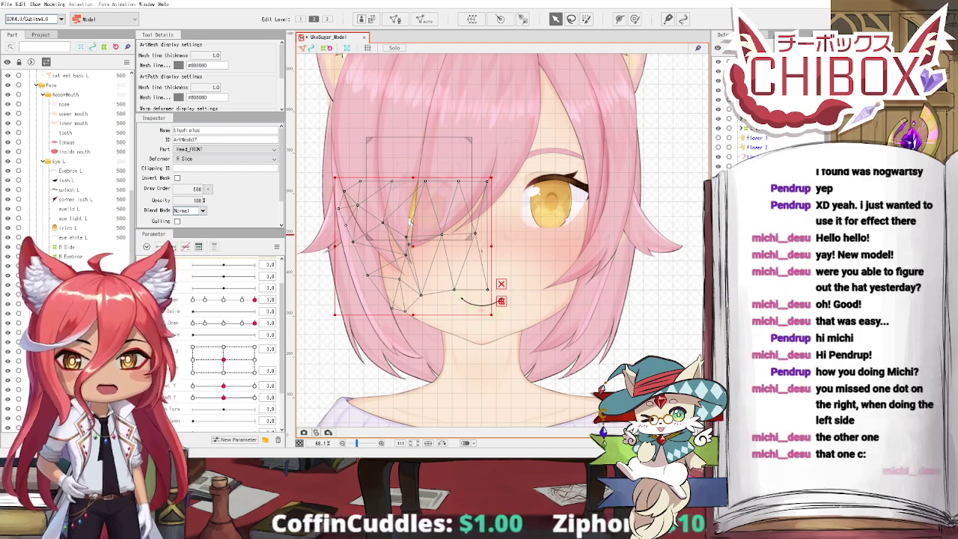
{"action": "scroll", "coordinate": [525, 227], "scroll_direction": "up", "scroll_amount": 3}
{"action": "left_click_drag", "start_coordinate": [524, 227], "coordinate": [532, 259]}
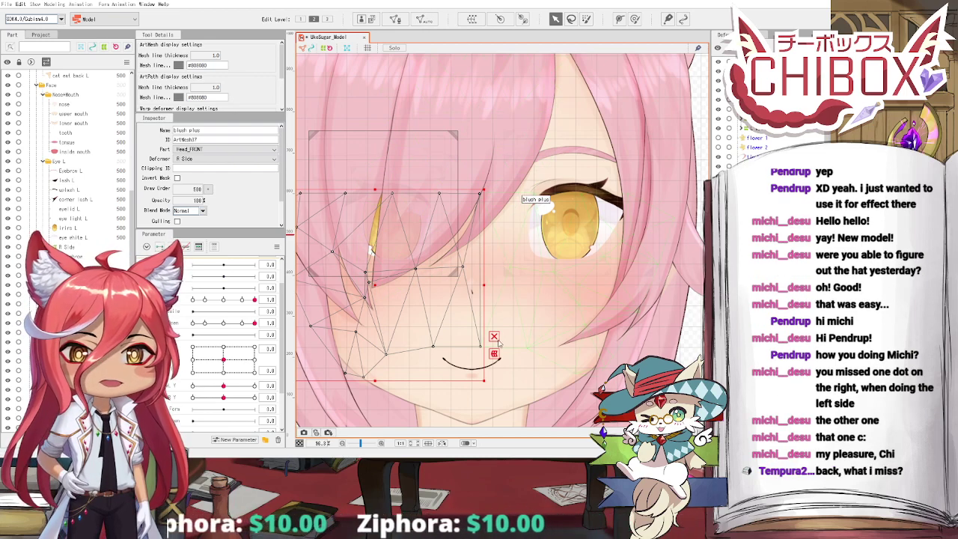
{"action": "left_click", "coordinate": [525, 380]}
{"action": "left_click", "coordinate": [524, 257]}
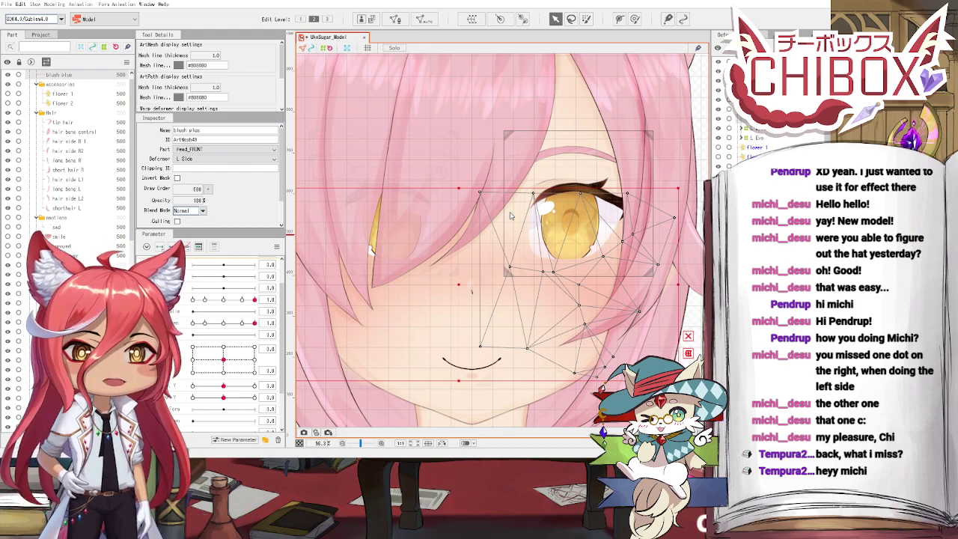
{"action": "left_click", "coordinate": [515, 375]}
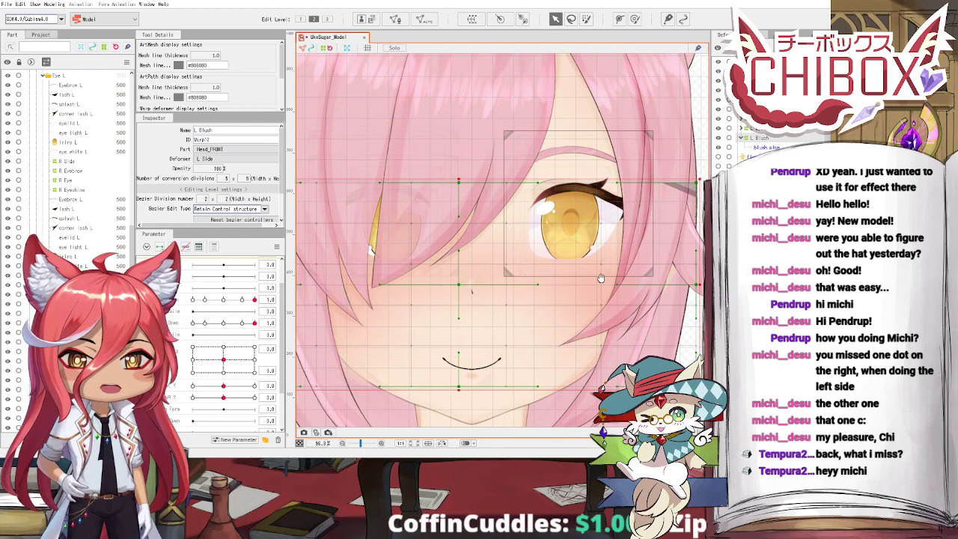
Step: Add two keys for the L Blush deformer on the left eye's smile parameter
{"action": "left_click_drag", "start_coordinate": [601, 278], "coordinate": [591, 252]}
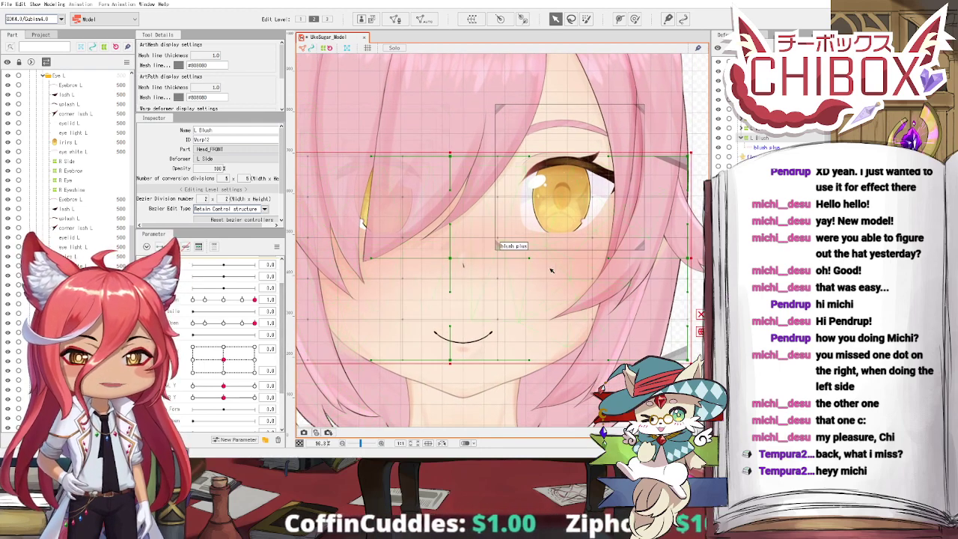
{"action": "left_click", "coordinate": [186, 316]}
{"action": "left_click", "coordinate": [159, 247]}
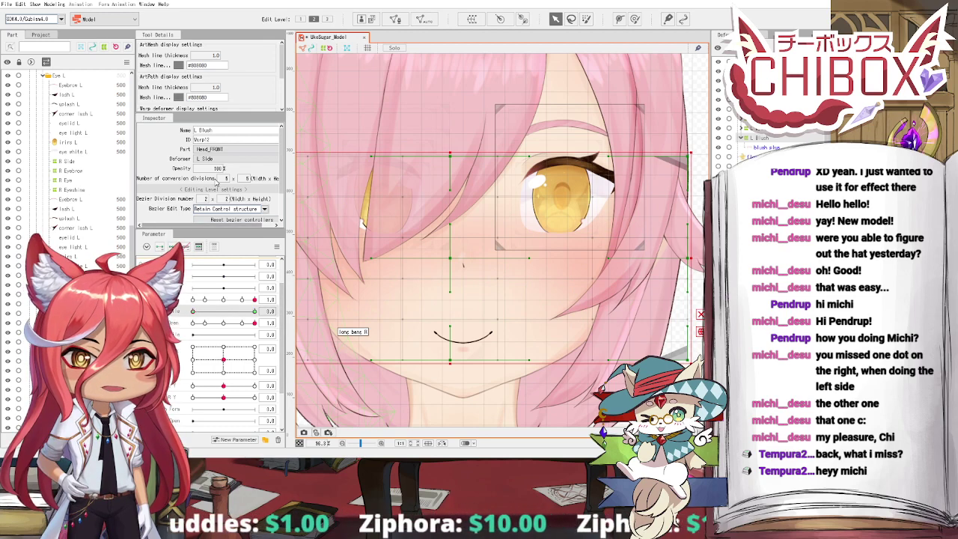
Step: Set the L Blush and R Blush deformers' opacity to 0% at the non-smiling key of their eye smile parameters and test the fade
{"action": "left_click", "coordinate": [193, 311]}
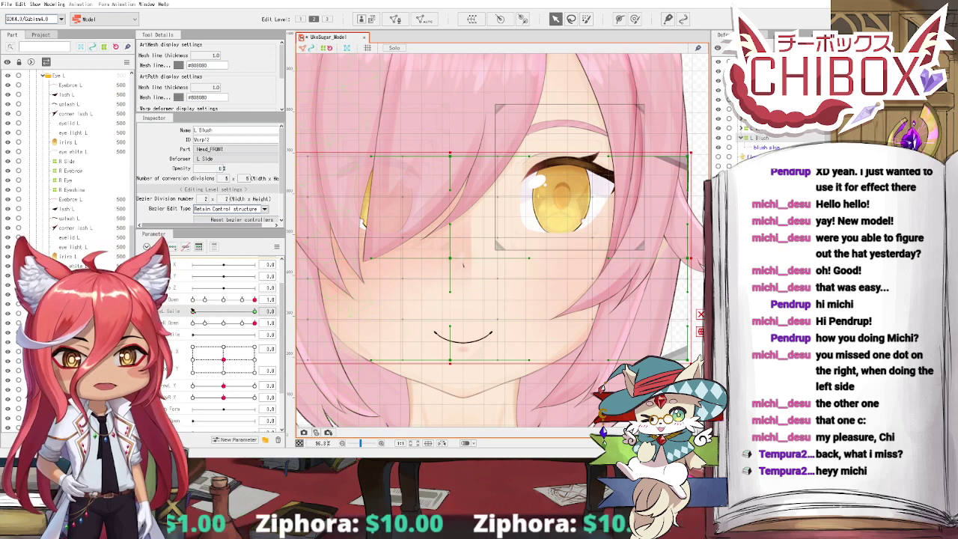
{"action": "left_click", "coordinate": [759, 128]}
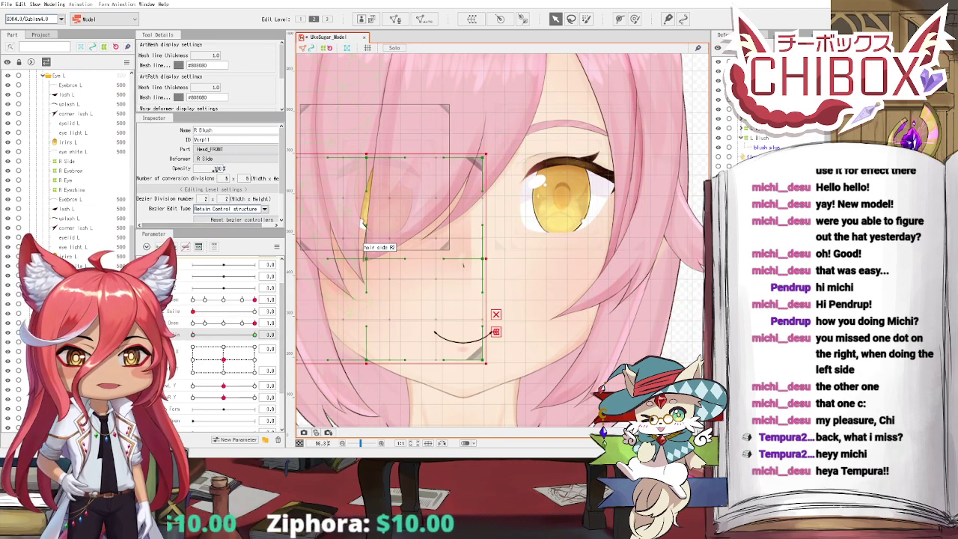
{"action": "key", "text": "Return"}
{"action": "left_click_drag", "start_coordinate": [193, 335], "coordinate": [253, 337]}
{"action": "left_click_drag", "start_coordinate": [195, 314], "coordinate": [214, 319]}
{"action": "left_click", "coordinate": [185, 334]}
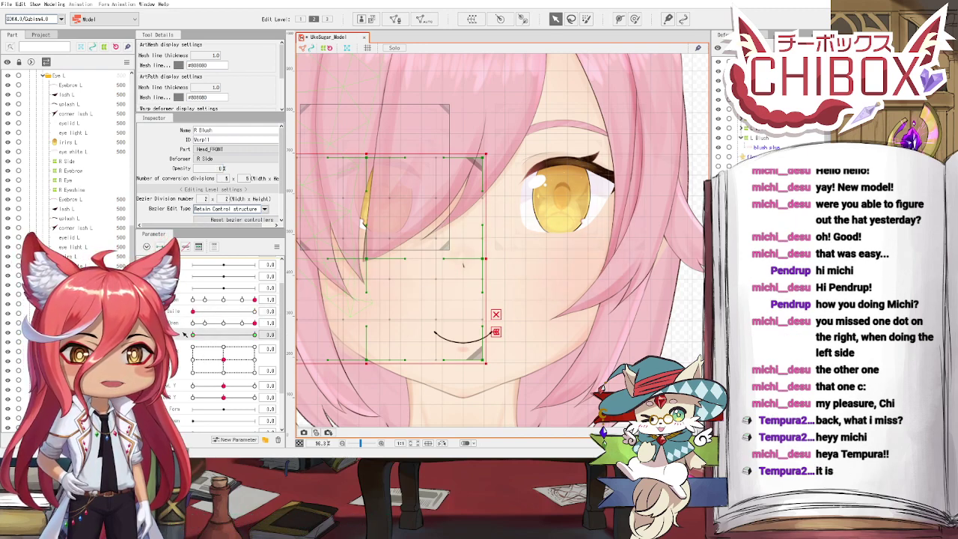
Step: Delete the mirrored right-side set, covering the R Side, R Eyebrow, R Eye and R Blush deformers together with their meshes
{"action": "scroll", "coordinate": [242, 334], "scroll_direction": "down", "scroll_amount": 3}
{"action": "scroll", "coordinate": [493, 381], "scroll_direction": "down", "scroll_amount": 4}
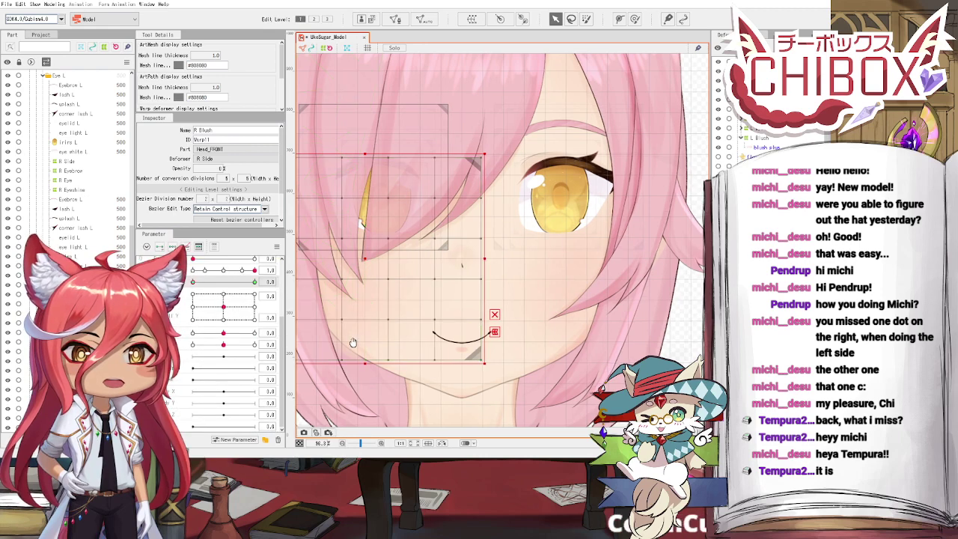
{"action": "left_click_drag", "start_coordinate": [493, 381], "coordinate": [462, 324]}
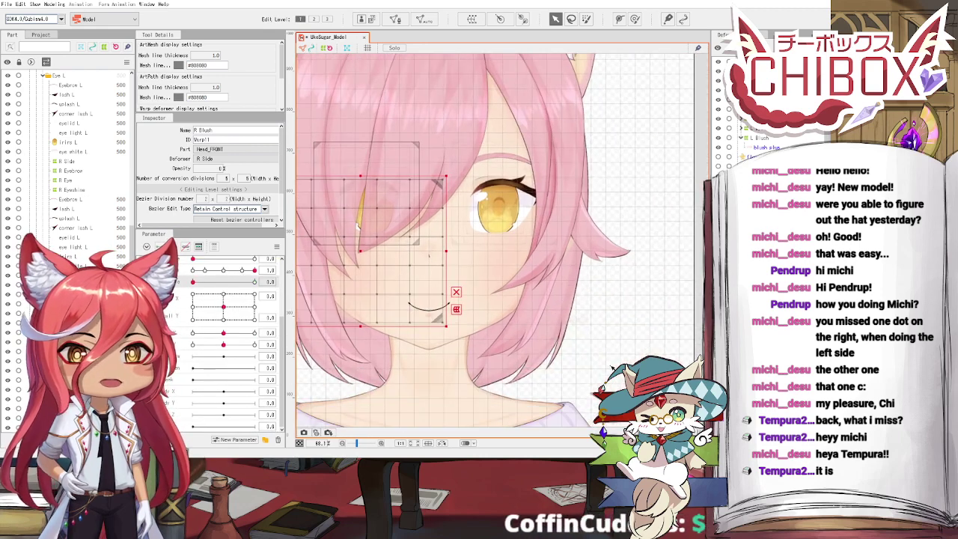
{"action": "left_click", "coordinate": [613, 368]}
{"action": "left_click_drag", "start_coordinate": [479, 254], "coordinate": [470, 288]}
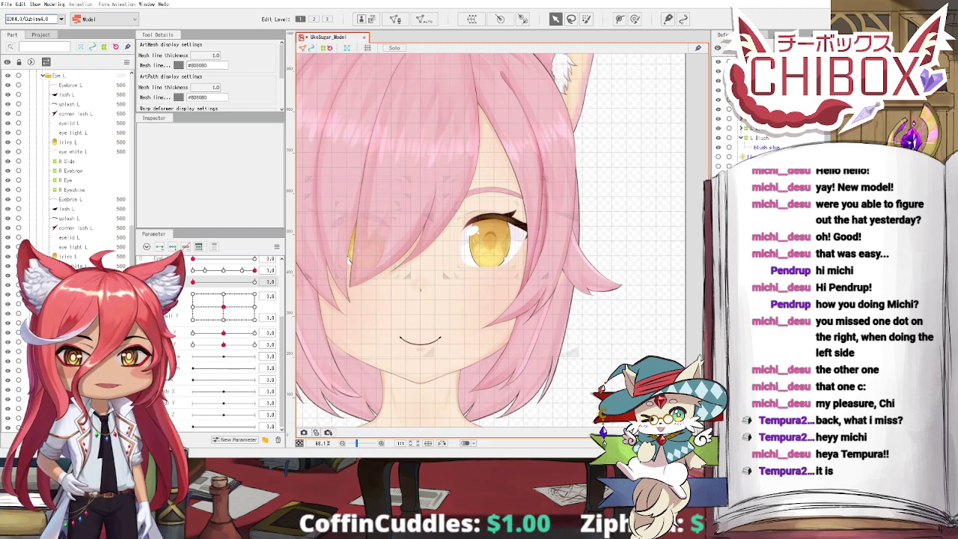
{"action": "left_click", "coordinate": [67, 162]}
{"action": "left_click", "coordinate": [68, 181], "text": "shift"}
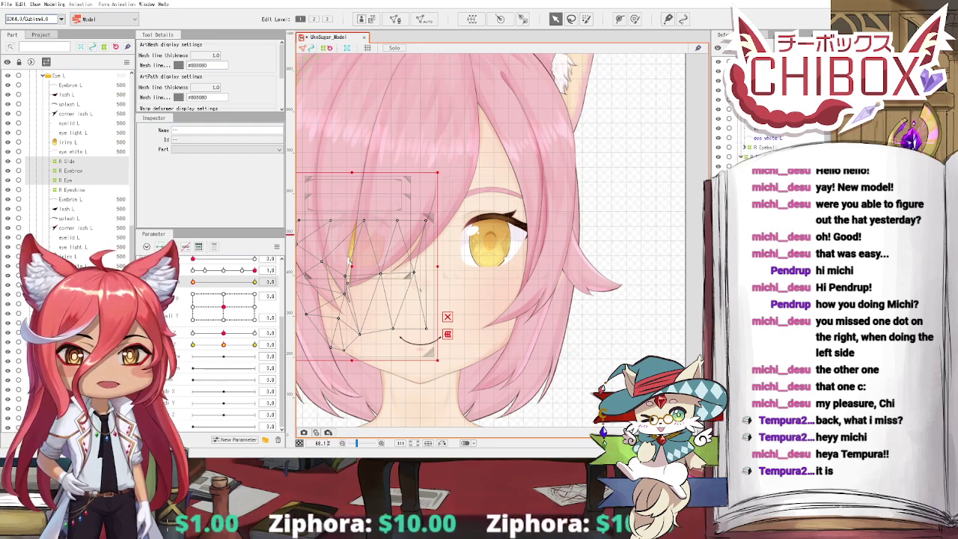
{"action": "scroll", "coordinate": [753, 151], "scroll_direction": "up", "scroll_amount": 5}
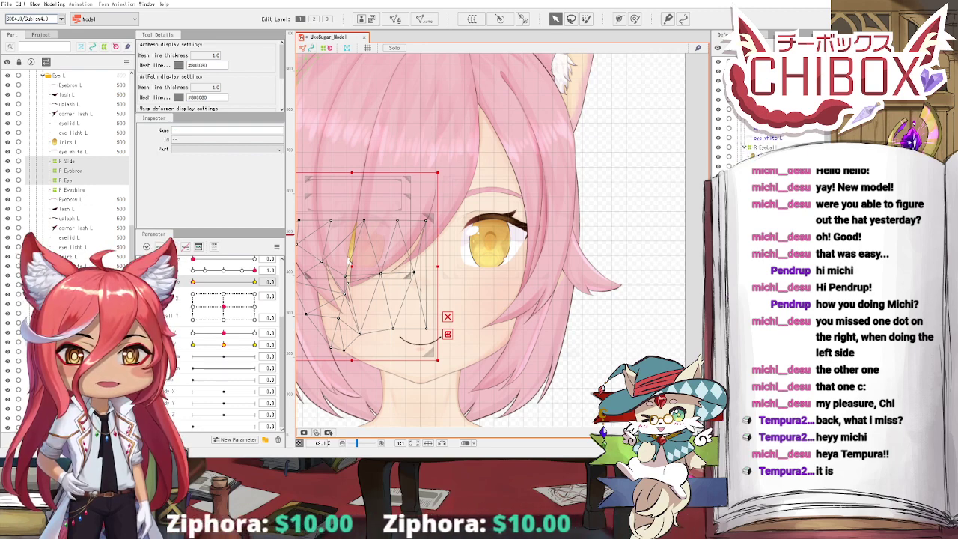
{"action": "left_click", "coordinate": [349, 260]}
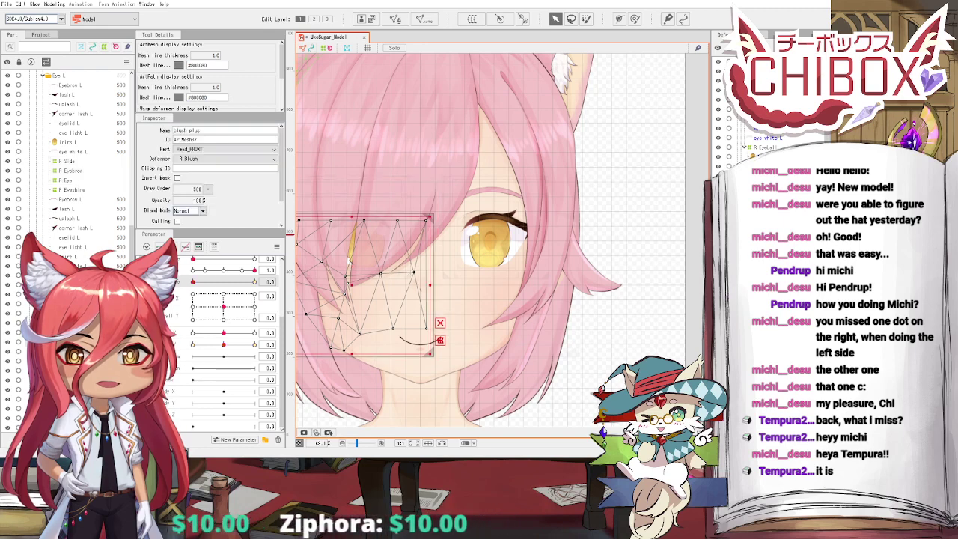
{"action": "key", "text": "ctrl+z"}
{"action": "key", "text": "ctrl+z"}
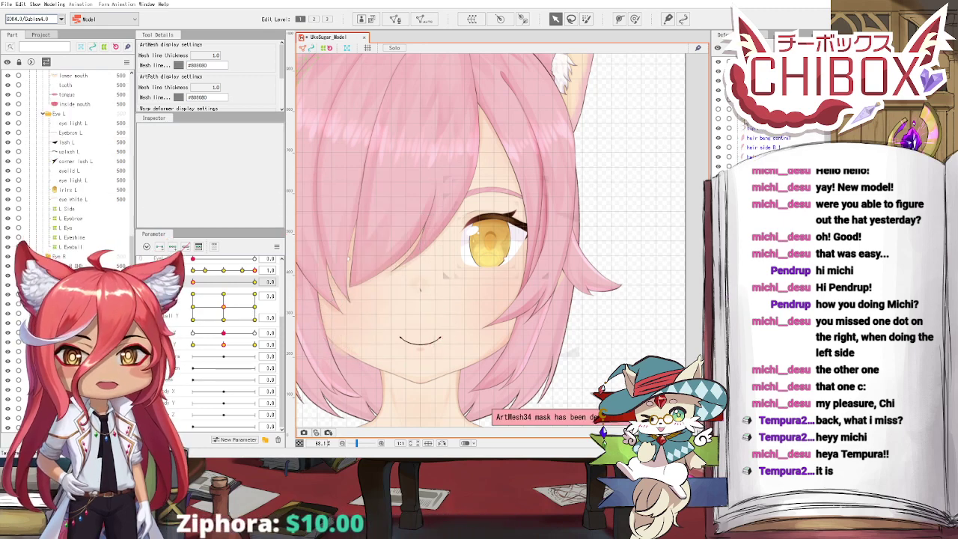
Step: Create a warp deformer named L Eyebrow - Smile around the left eyebrow mesh, under the L Eyebrow deformer
{"action": "left_click", "coordinate": [575, 353]}
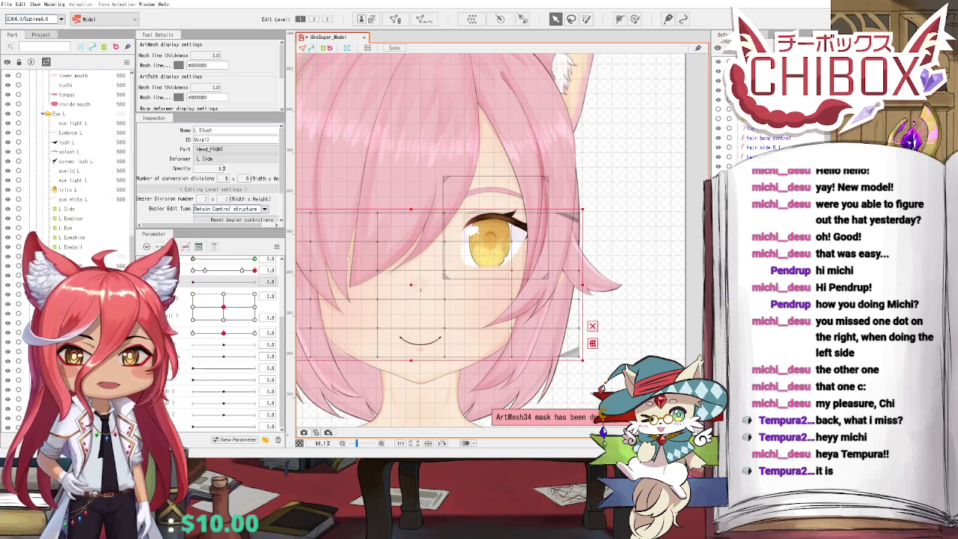
{"action": "scroll", "coordinate": [555, 168], "scroll_direction": "up", "scroll_amount": 5}
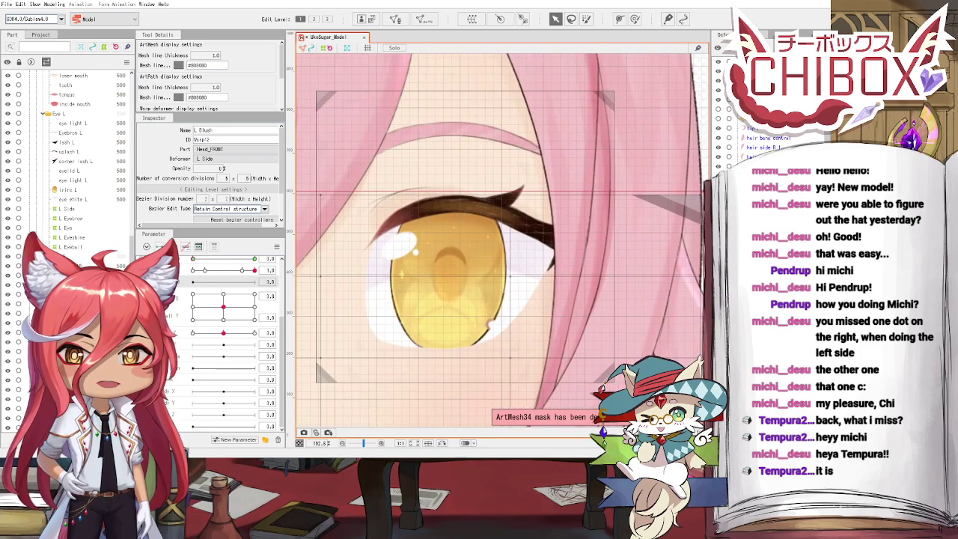
{"action": "left_click", "coordinate": [518, 201]}
{"action": "left_click", "coordinate": [540, 232]}
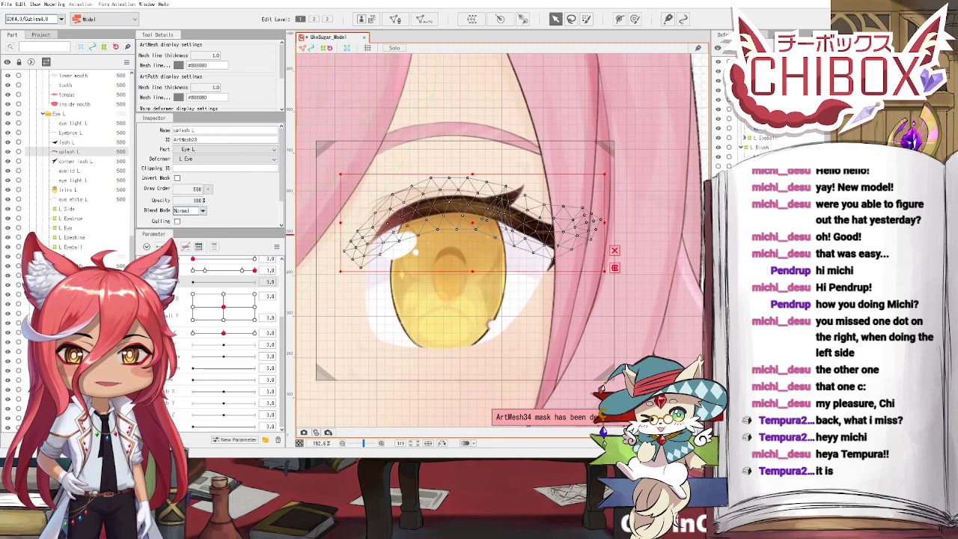
{"action": "left_click", "coordinate": [530, 168]}
{"action": "left_click", "coordinate": [531, 167]}
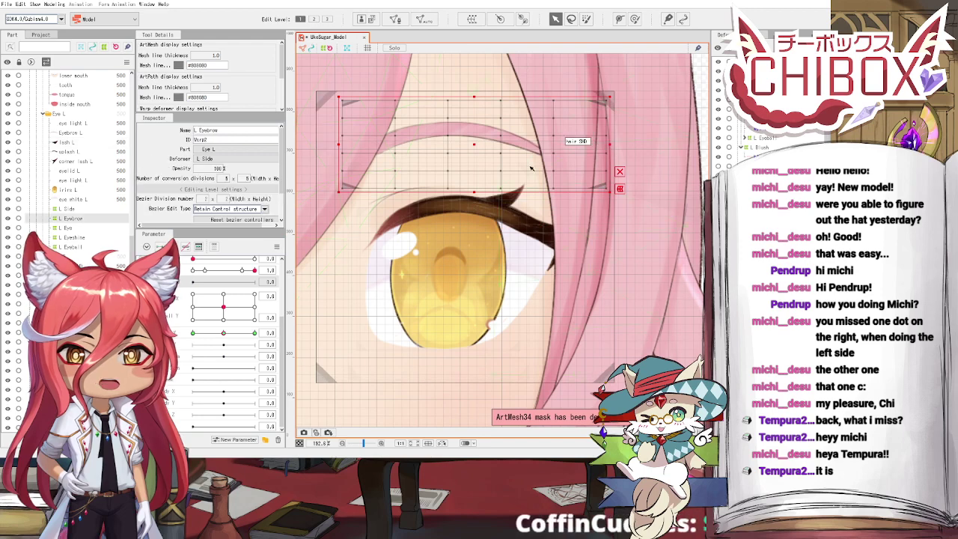
{"action": "left_click_drag", "start_coordinate": [433, 197], "coordinate": [430, 228]}
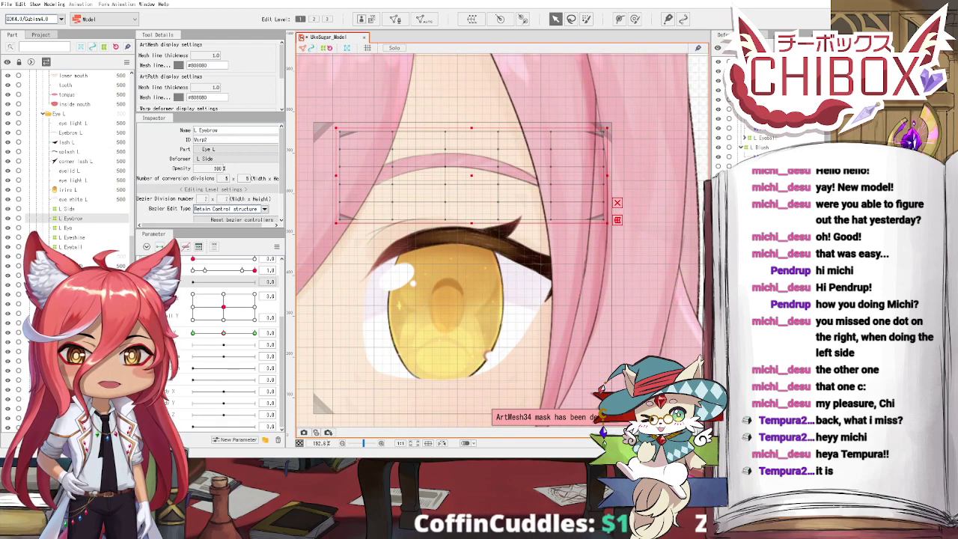
{"action": "left_click", "coordinate": [460, 161]}
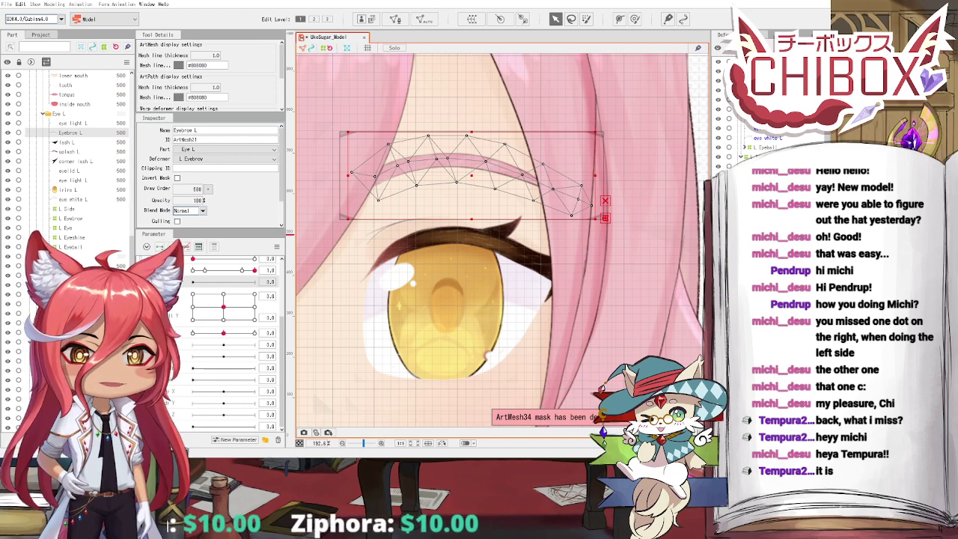
{"action": "left_click", "coordinate": [516, 374]}
{"action": "scroll", "coordinate": [511, 287], "scroll_direction": "up", "scroll_amount": 2}
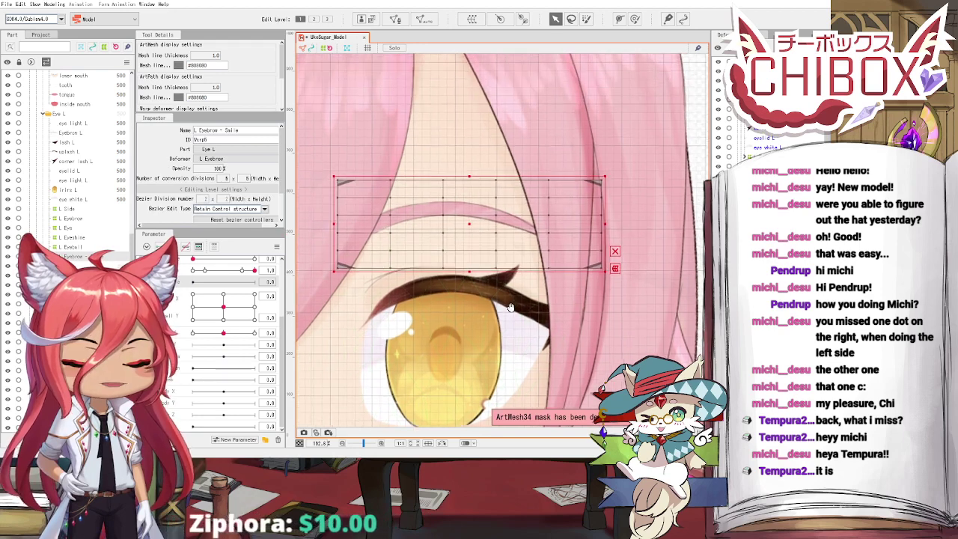
Step: Try to arch the eyebrow by raising the middle and lowering the inner control points of the L Eyebrow - Smile deformer
{"action": "left_click", "coordinate": [325, 48]}
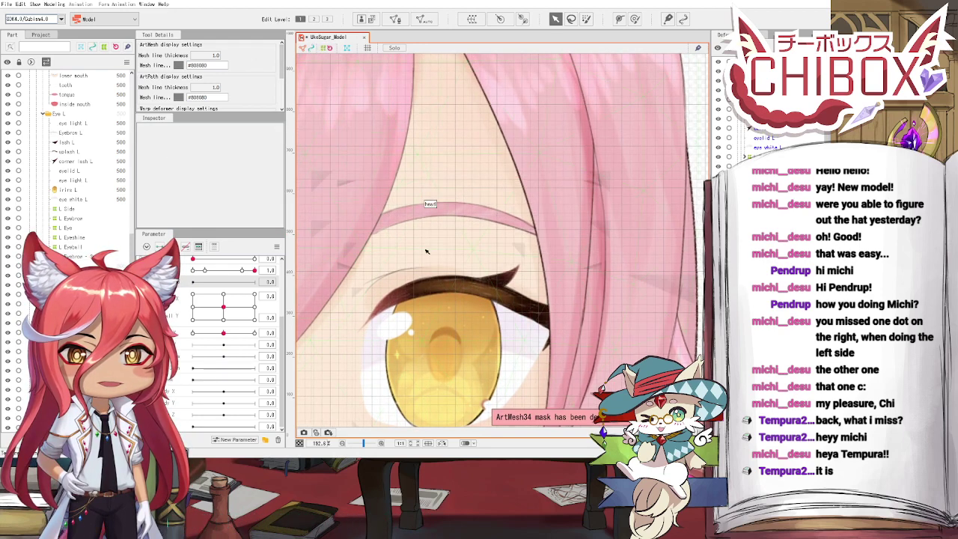
{"action": "left_click", "coordinate": [414, 223]}
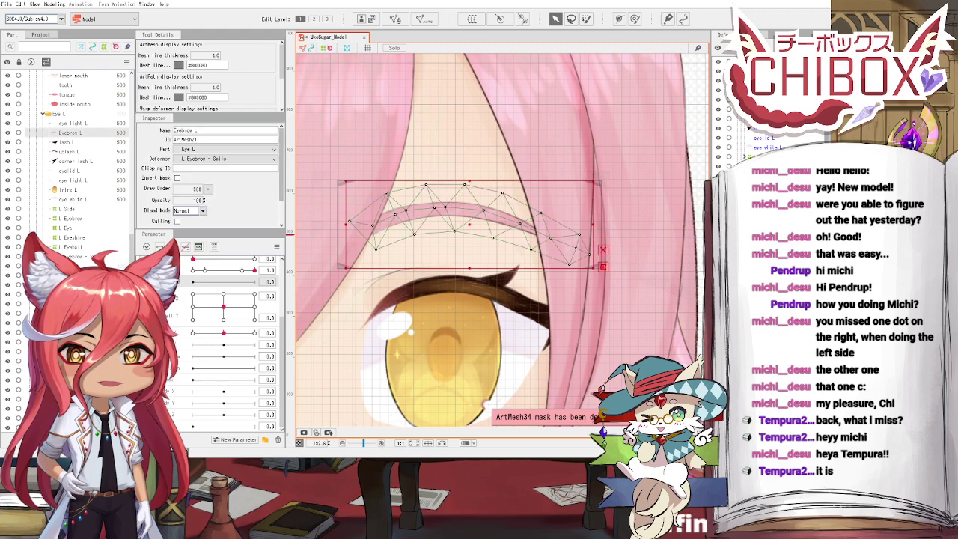
{"action": "left_click", "coordinate": [338, 234]}
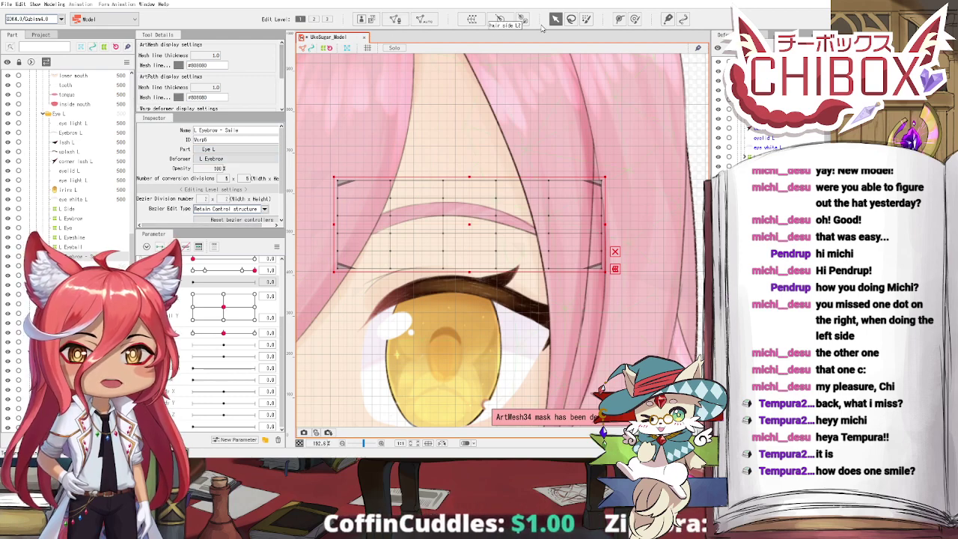
{"action": "key", "text": "2"}
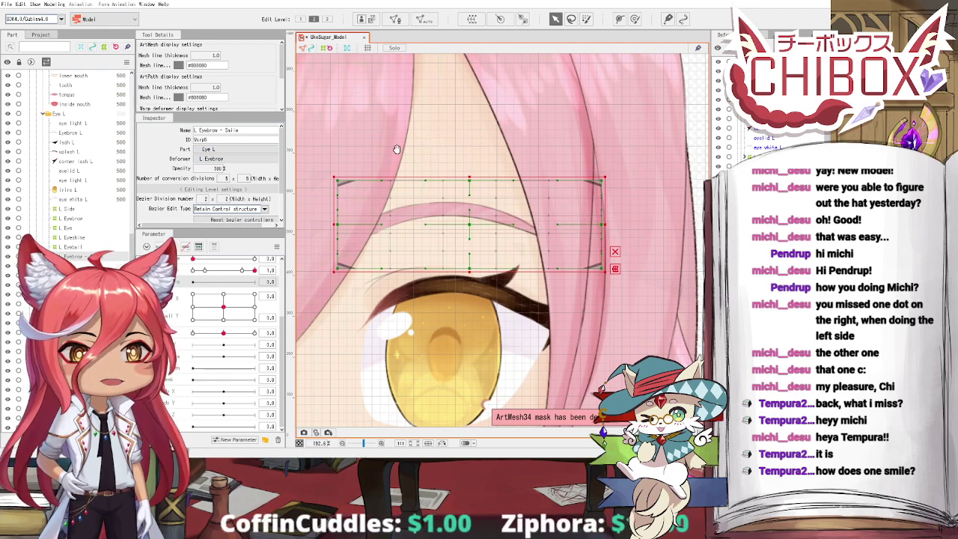
{"action": "scroll", "coordinate": [385, 145], "scroll_direction": "down", "scroll_amount": 2}
{"action": "left_click_drag", "start_coordinate": [386, 145], "coordinate": [370, 187]}
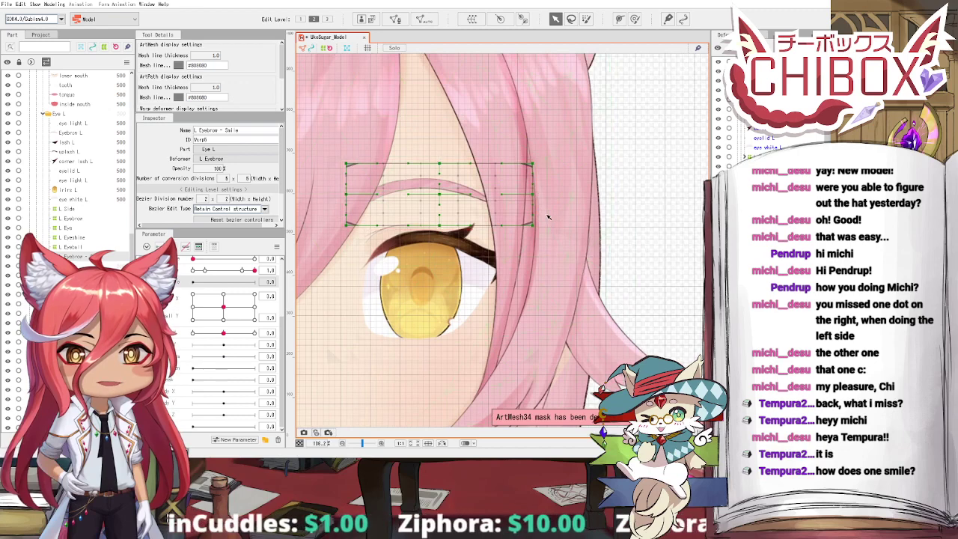
{"action": "scroll", "coordinate": [398, 160], "scroll_direction": "up", "scroll_amount": 4}
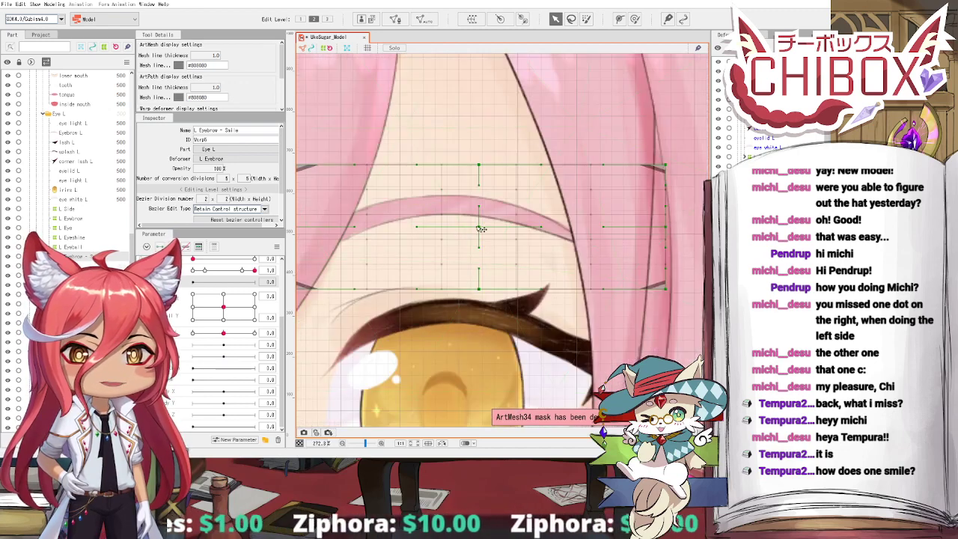
{"action": "left_click_drag", "start_coordinate": [422, 232], "coordinate": [439, 225]}
{"action": "left_click_drag", "start_coordinate": [497, 157], "coordinate": [504, 197]}
{"action": "left_click_drag", "start_coordinate": [330, 196], "coordinate": [328, 193]}
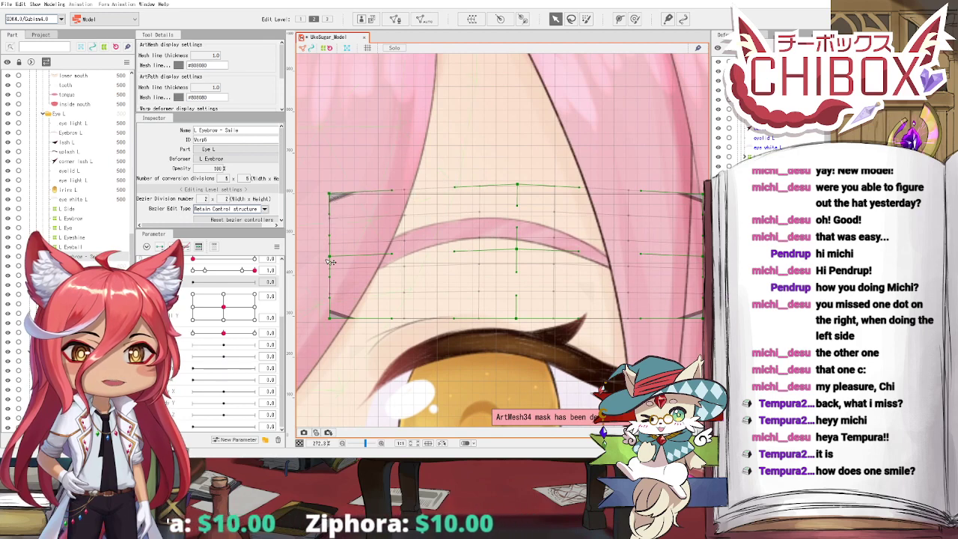
{"action": "left_click_drag", "start_coordinate": [330, 261], "coordinate": [332, 263]}
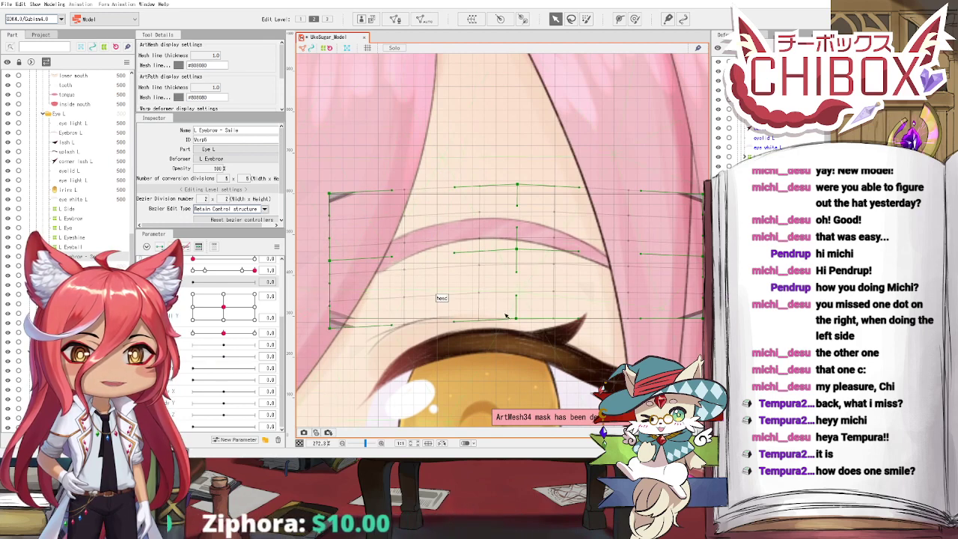
{"action": "left_click_drag", "start_coordinate": [516, 318], "coordinate": [520, 312]}
{"action": "left_click_drag", "start_coordinate": [522, 250], "coordinate": [523, 244]}
{"action": "key", "text": "ctrl+z"}
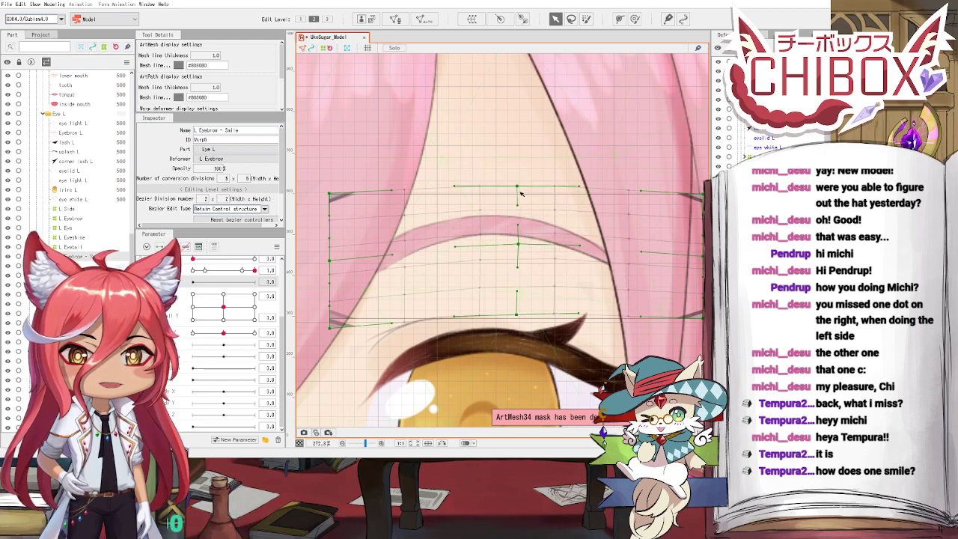
{"action": "left_click_drag", "start_coordinate": [518, 186], "coordinate": [522, 178]}
{"action": "scroll", "coordinate": [525, 178], "scroll_direction": "down", "scroll_amount": 6}
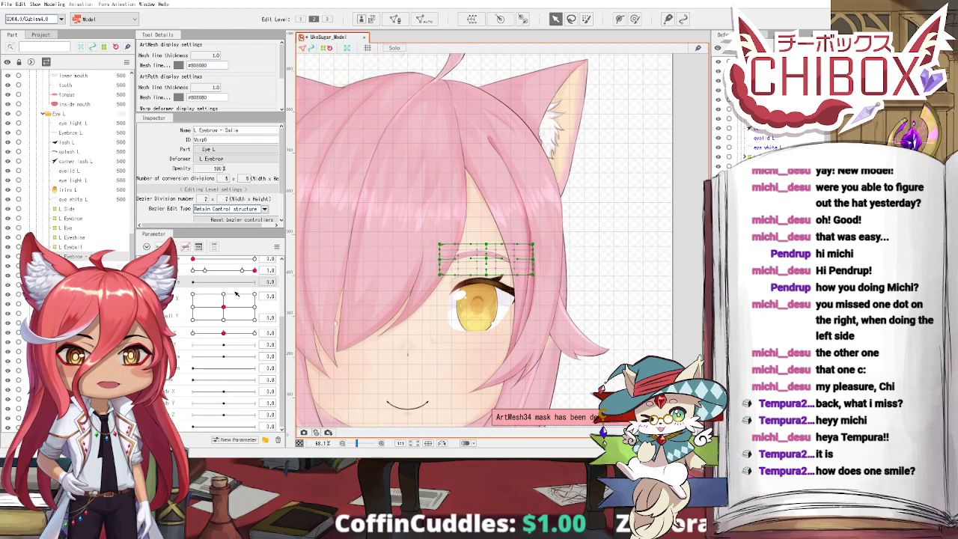
{"action": "key", "text": "1"}
{"action": "key", "text": "ctrl+y"}
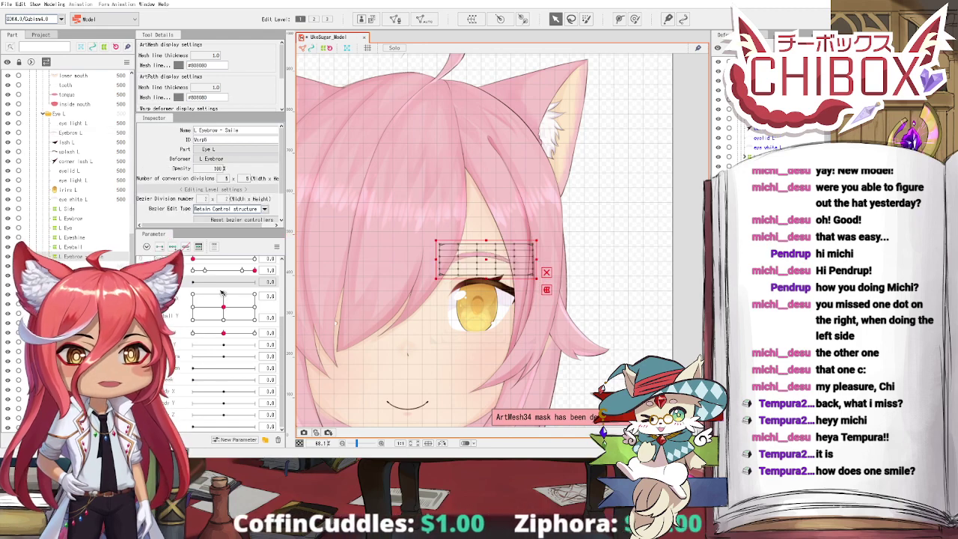
Step: Add two keys for the L Eyebrow - Smile deformer on the left eye's smile parameter and set the parameter to 1.0
{"action": "scroll", "coordinate": [236, 293], "scroll_direction": "up", "scroll_amount": 3}
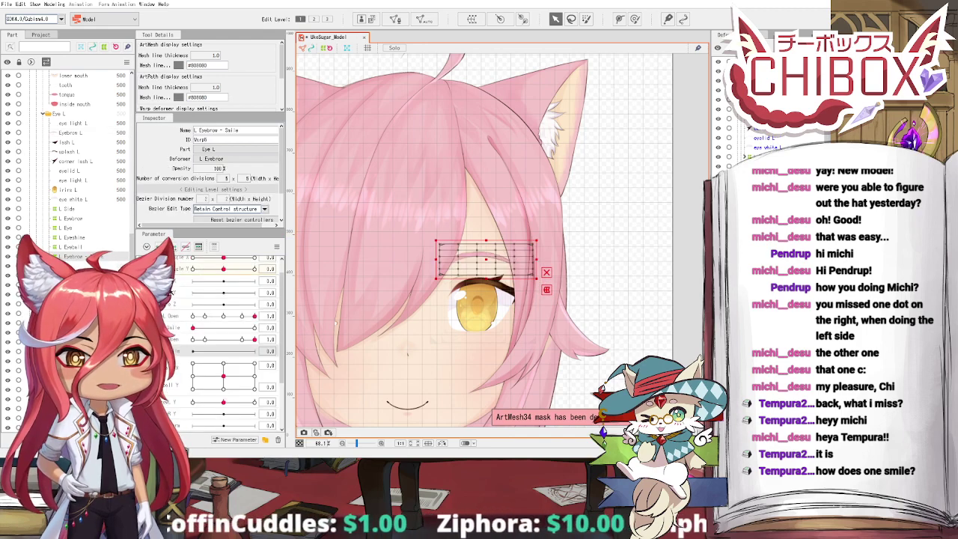
{"action": "left_click", "coordinate": [193, 327]}
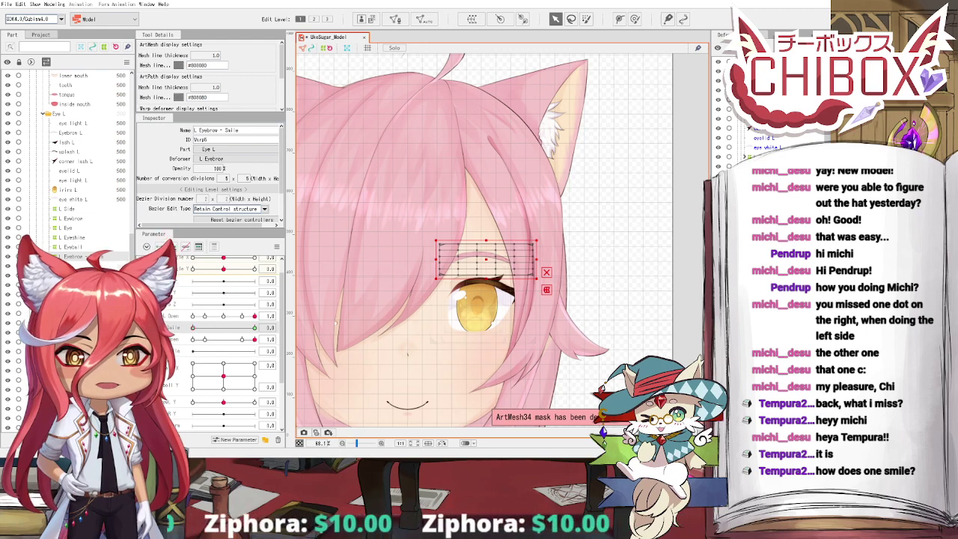
{"action": "left_click_drag", "start_coordinate": [193, 330], "coordinate": [255, 329]}
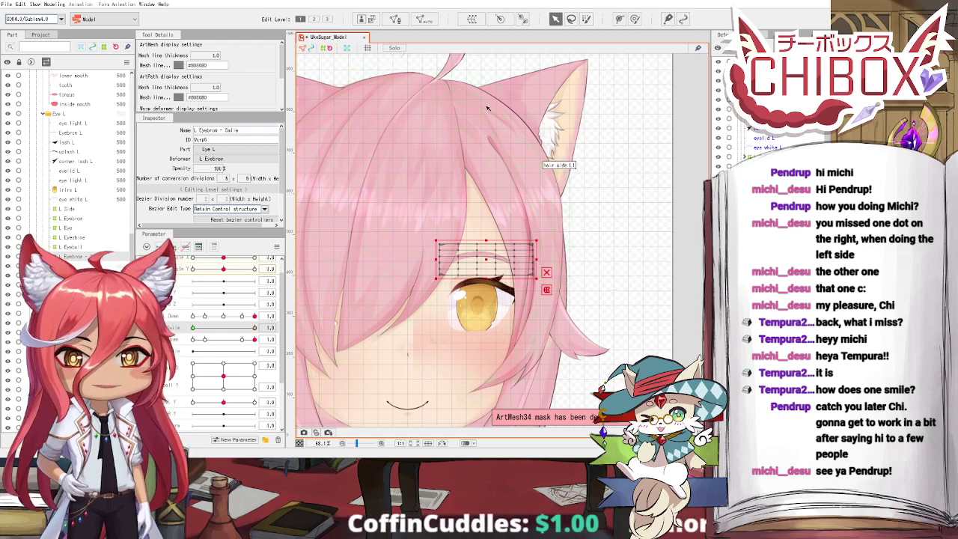
Step: At edit level 2, raise the middle column of the L Eyebrow - Smile deformer and lower its inner edge to arch the smiling eyebrow
{"action": "scroll", "coordinate": [483, 219], "scroll_direction": "up", "scroll_amount": 3}
{"action": "left_click_drag", "start_coordinate": [490, 221], "coordinate": [468, 140]}
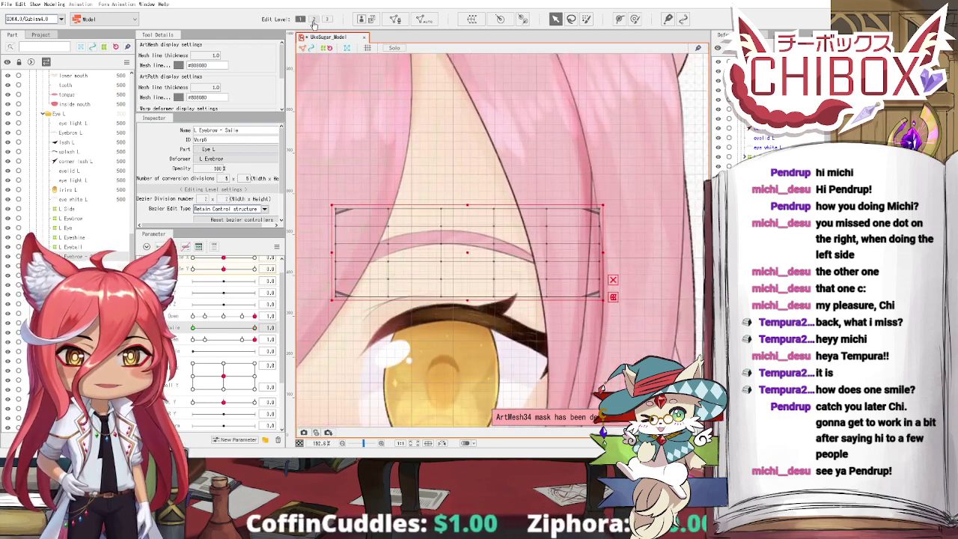
{"action": "left_click", "coordinate": [314, 20]}
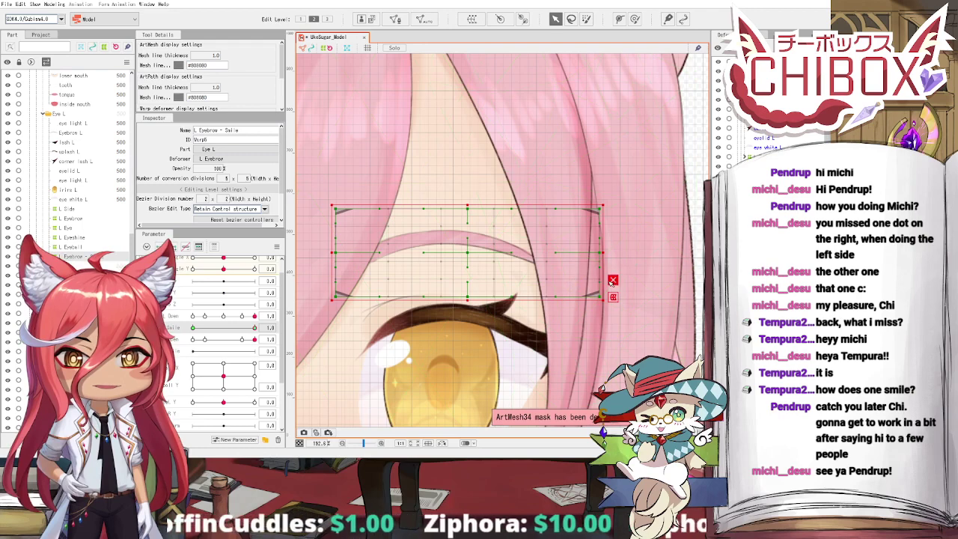
{"action": "left_click", "coordinate": [473, 252]}
{"action": "left_click_drag", "start_coordinate": [470, 255], "coordinate": [472, 220]}
{"action": "left_click_drag", "start_coordinate": [471, 299], "coordinate": [471, 290]}
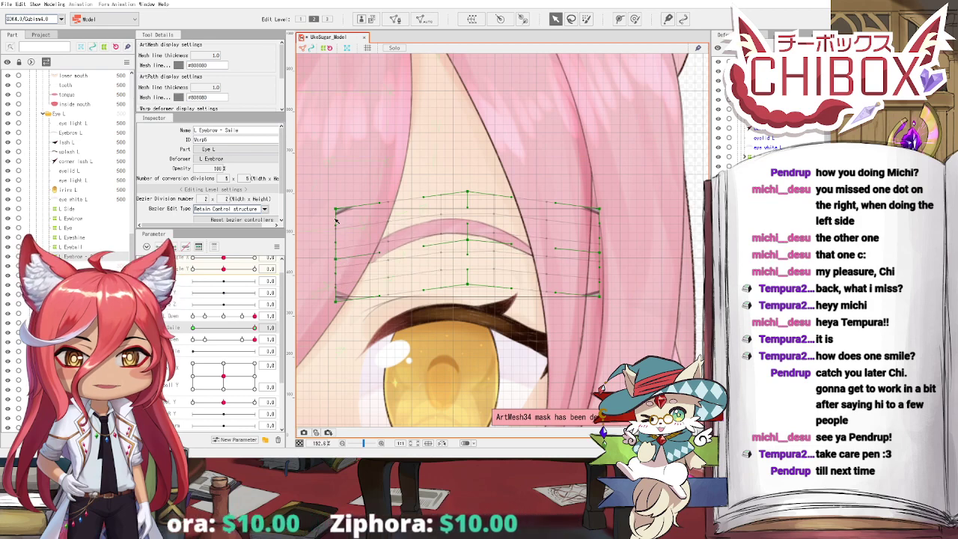
{"action": "scroll", "coordinate": [409, 265], "scroll_direction": "down", "scroll_amount": 3}
{"action": "scroll", "coordinate": [409, 265], "scroll_direction": "down", "scroll_amount": 2}
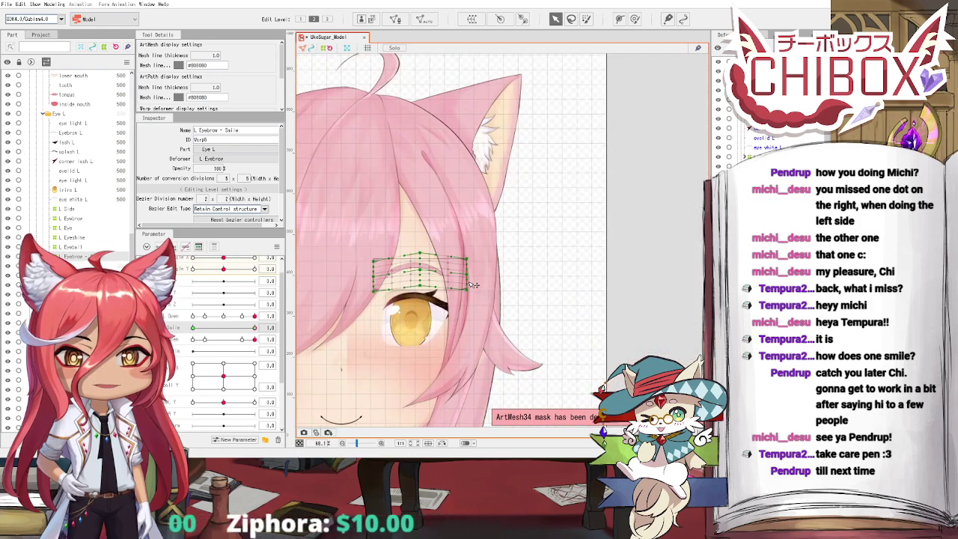
Step: Check the eyebrow arch by sweeping the left eye's smile parameter between its end values with the deformer deselected
{"action": "scroll", "coordinate": [407, 262], "scroll_direction": "up", "scroll_amount": 3}
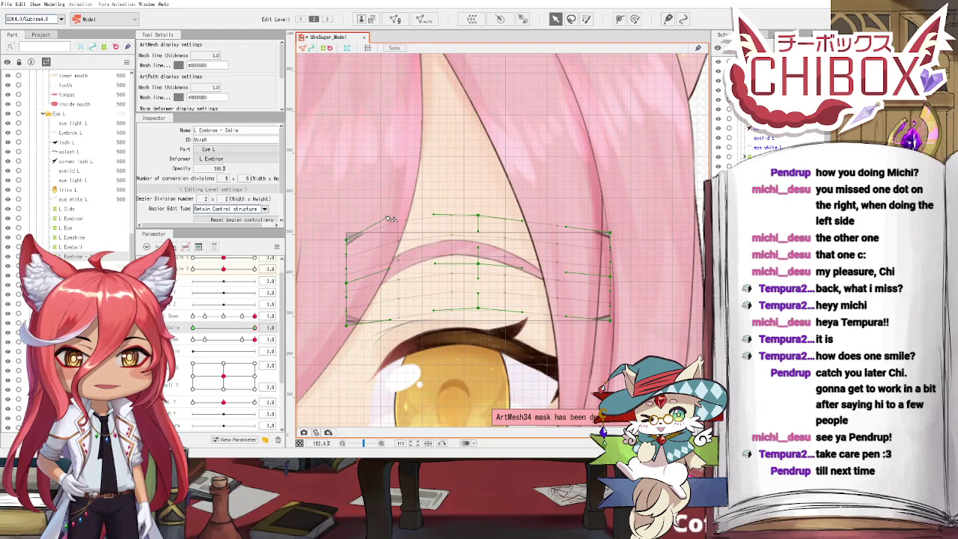
{"action": "scroll", "coordinate": [390, 219], "scroll_direction": "down", "scroll_amount": 3}
{"action": "mouse_move", "coordinate": [255, 327]}
{"action": "left_mouse_down"}
{"action": "mouse_move", "coordinate": [233, 330]}
{"action": "mouse_move", "coordinate": [256, 328]}
{"action": "left_mouse_up"}
{"action": "left_click_drag", "start_coordinate": [544, 402], "coordinate": [531, 318]}
{"action": "left_click", "coordinate": [595, 216]}
{"action": "scroll", "coordinate": [595, 216], "scroll_direction": "down", "scroll_amount": 1}
{"action": "left_click_drag", "start_coordinate": [574, 234], "coordinate": [563, 285]}
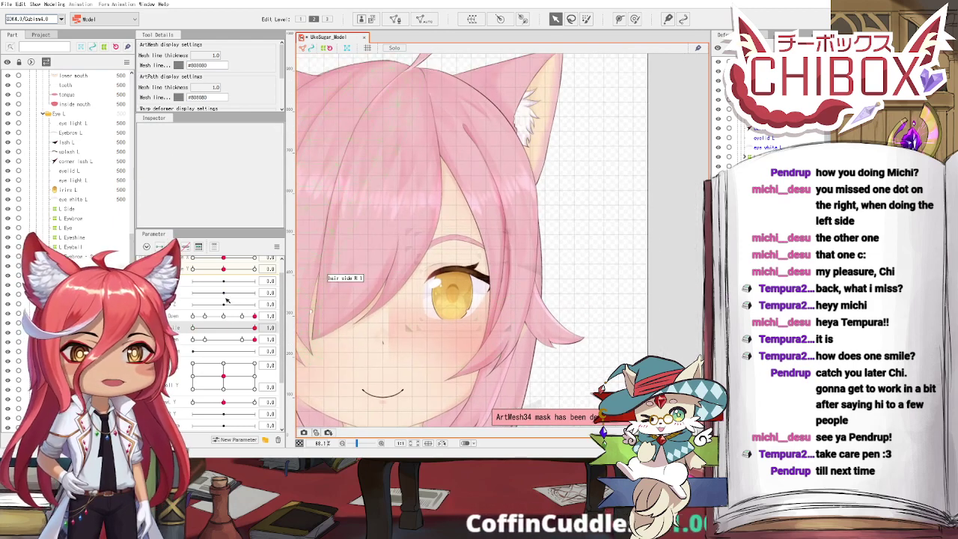
{"action": "mouse_move", "coordinate": [196, 329]}
{"action": "left_mouse_down"}
{"action": "mouse_move", "coordinate": [253, 329]}
{"action": "mouse_move", "coordinate": [194, 330]}
{"action": "left_mouse_up"}
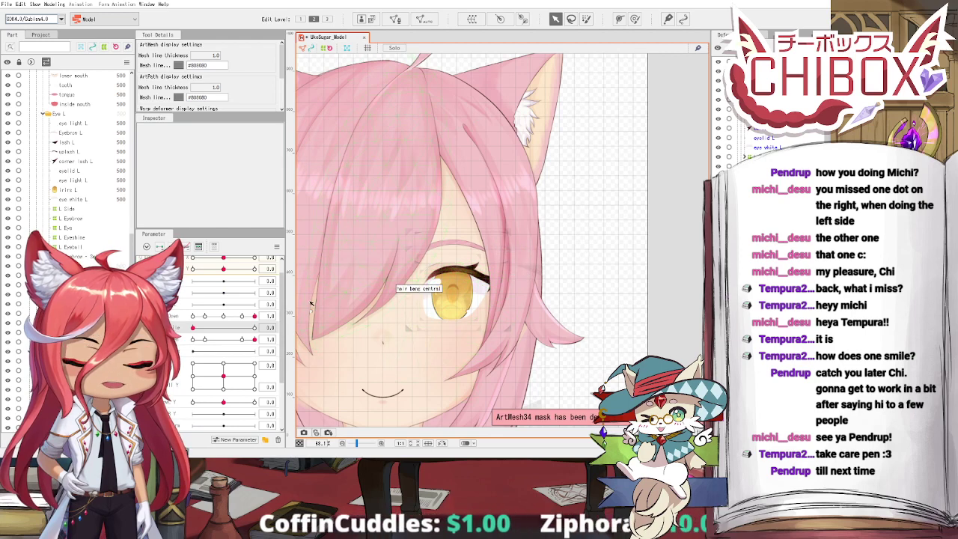
{"action": "left_click_drag", "start_coordinate": [195, 329], "coordinate": [250, 335]}
Step: Adjust the inner edge of the L Eyebrow - Smile deformer at smile 1.0 to refine the eyebrow arch
{"action": "scroll", "coordinate": [537, 206], "scroll_direction": "up", "scroll_amount": 3}
{"action": "left_click_drag", "start_coordinate": [353, 273], "coordinate": [678, 209]}
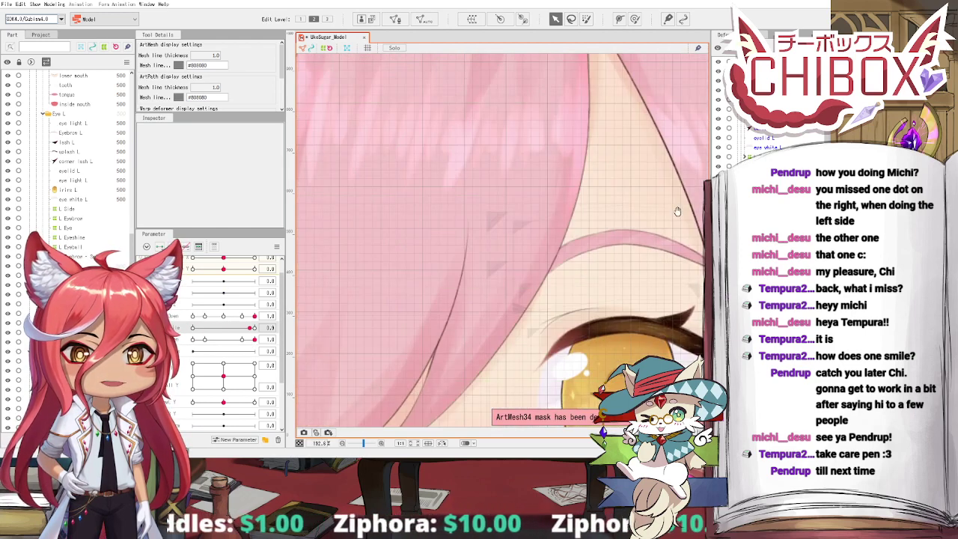
{"action": "left_click", "coordinate": [649, 238]}
{"action": "left_click_drag", "start_coordinate": [649, 238], "coordinate": [506, 238]}
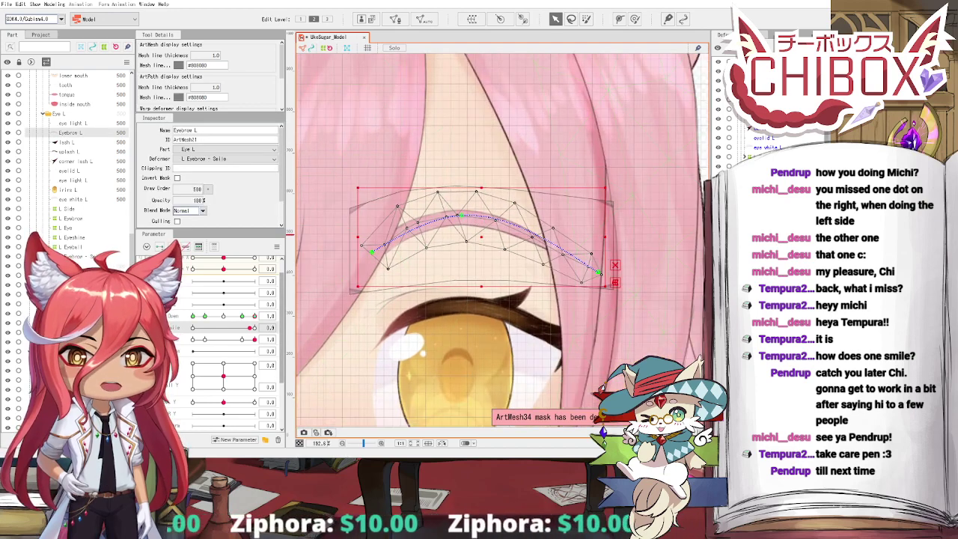
{"action": "left_click", "coordinate": [353, 250]}
{"action": "left_click_drag", "start_coordinate": [353, 250], "coordinate": [370, 249]}
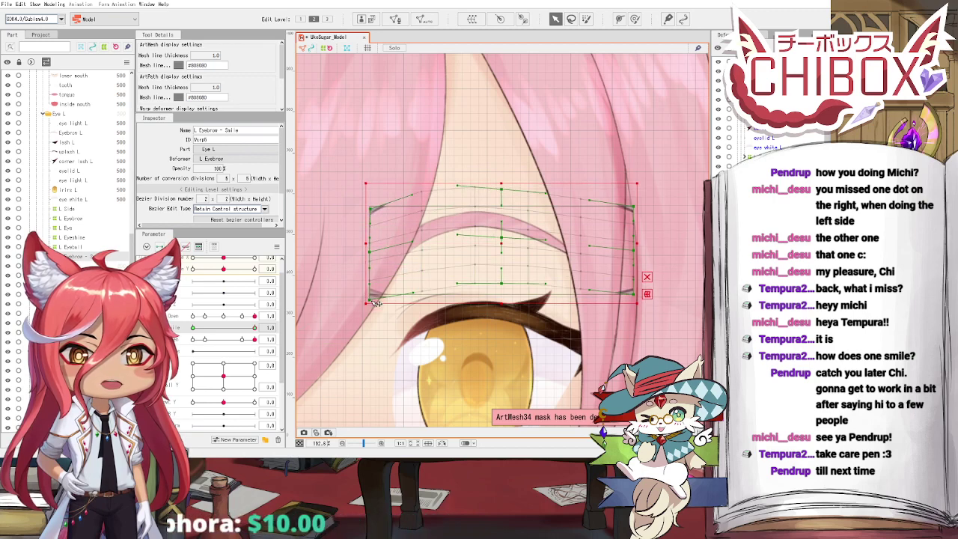
{"action": "left_click_drag", "start_coordinate": [369, 298], "coordinate": [371, 265]}
{"action": "scroll", "coordinate": [370, 292], "scroll_direction": "down", "scroll_amount": 6}
{"action": "left_click", "coordinate": [682, 279]}
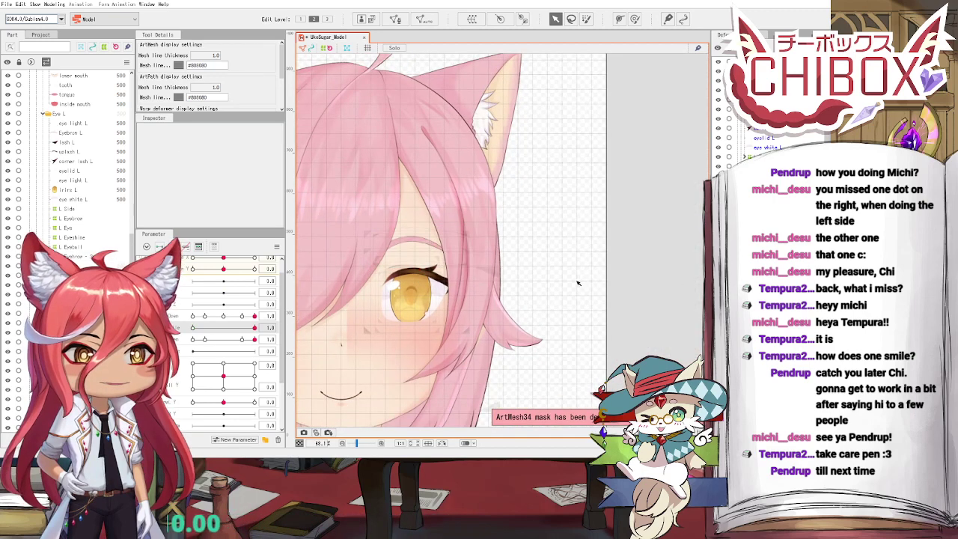
Step: Create a warp deformer named L Eyelash around the left eye's three lash meshes, under the L Eye deformer
{"action": "scroll", "coordinate": [574, 285], "scroll_direction": "up", "scroll_amount": 2}
{"action": "left_click_drag", "start_coordinate": [569, 287], "coordinate": [571, 266]}
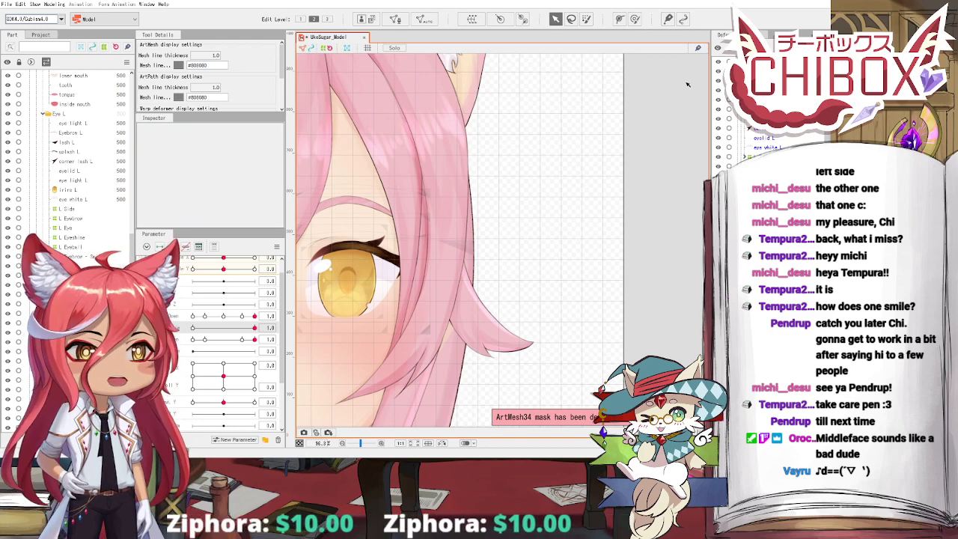
{"action": "left_click_drag", "start_coordinate": [429, 278], "coordinate": [482, 281]}
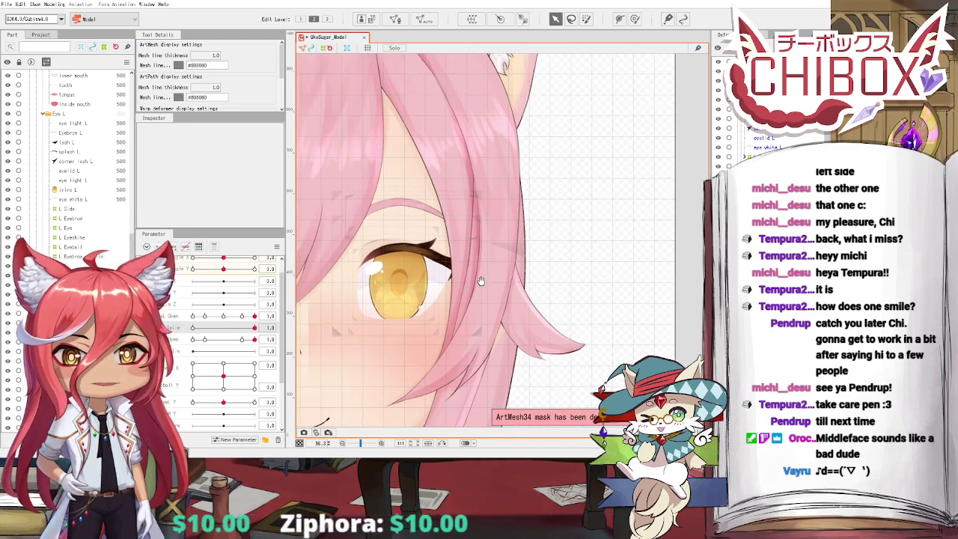
{"action": "left_click", "coordinate": [445, 268]}
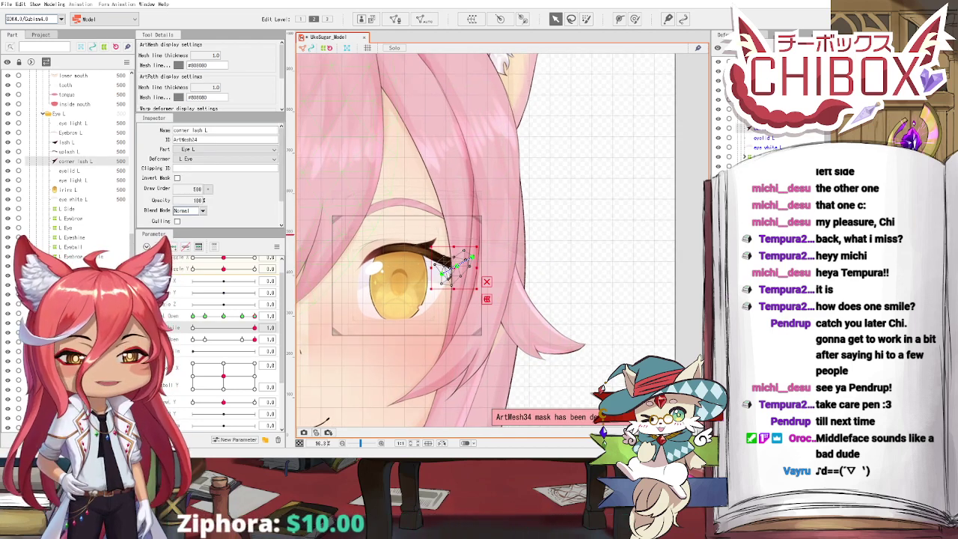
{"action": "left_click", "coordinate": [428, 250], "text": "shift"}
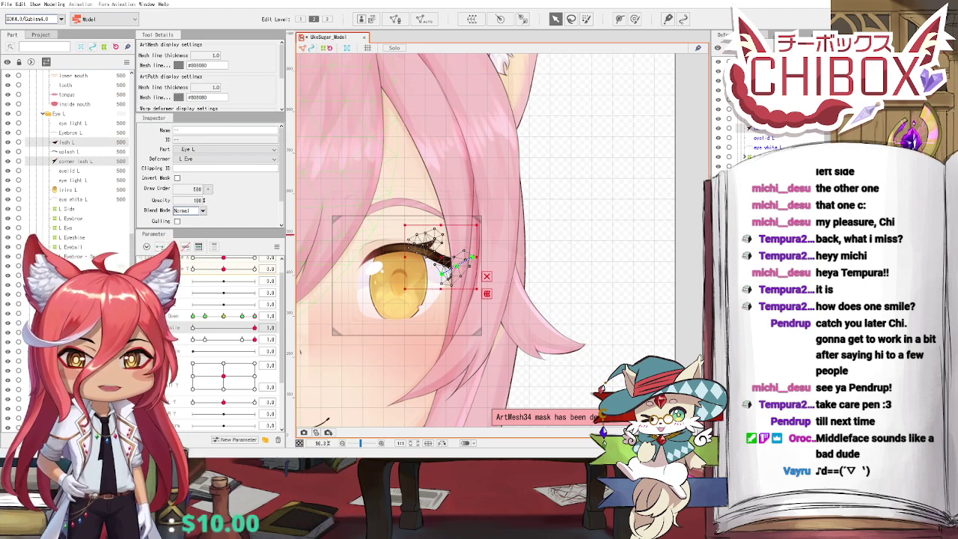
{"action": "left_click", "coordinate": [446, 267], "text": "shift"}
{"action": "left_click_drag", "start_coordinate": [316, 255], "coordinate": [336, 258]}
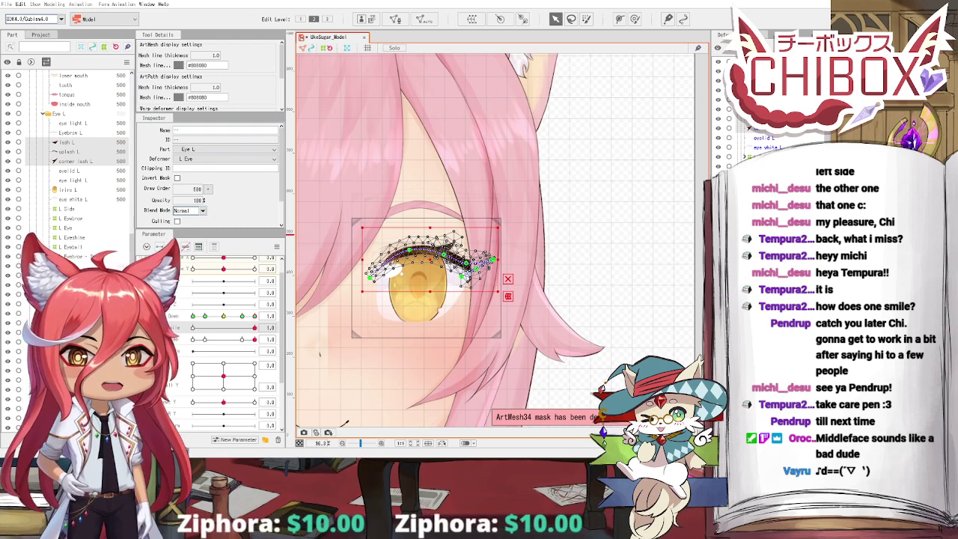
{"action": "left_click", "coordinate": [414, 260]}
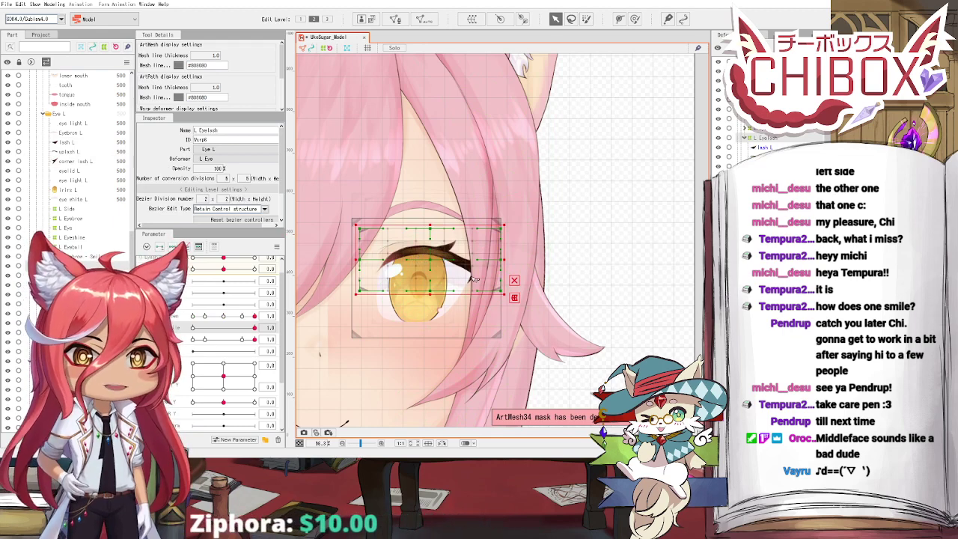
{"action": "left_click", "coordinate": [509, 281]}
{"action": "left_click", "coordinate": [514, 285]}
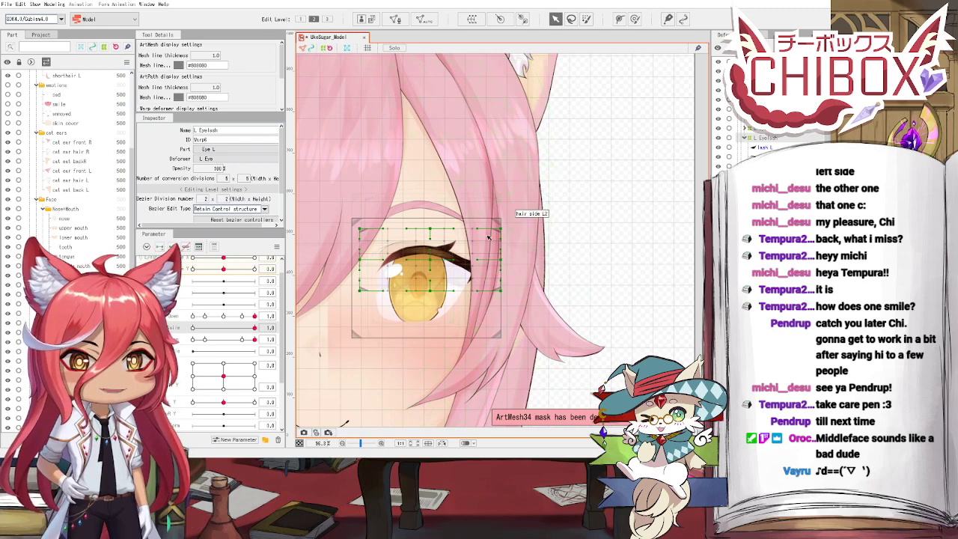
Step: Key the L Eyelash deformer on the left eye's smile parameter and, at 1.0, raise its upper middle and adjust its inner edge
{"action": "scroll", "coordinate": [489, 238], "scroll_direction": "up", "scroll_amount": 2}
{"action": "scroll", "coordinate": [458, 193], "scroll_direction": "up", "scroll_amount": 2}
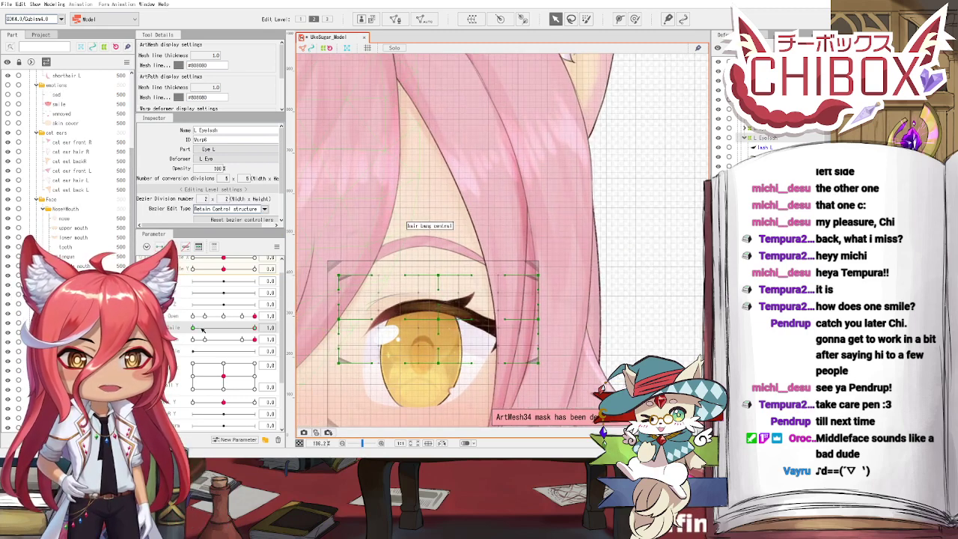
{"action": "left_click_drag", "start_coordinate": [442, 326], "coordinate": [439, 270]}
{"action": "scroll", "coordinate": [441, 271], "scroll_direction": "down", "scroll_amount": 2}
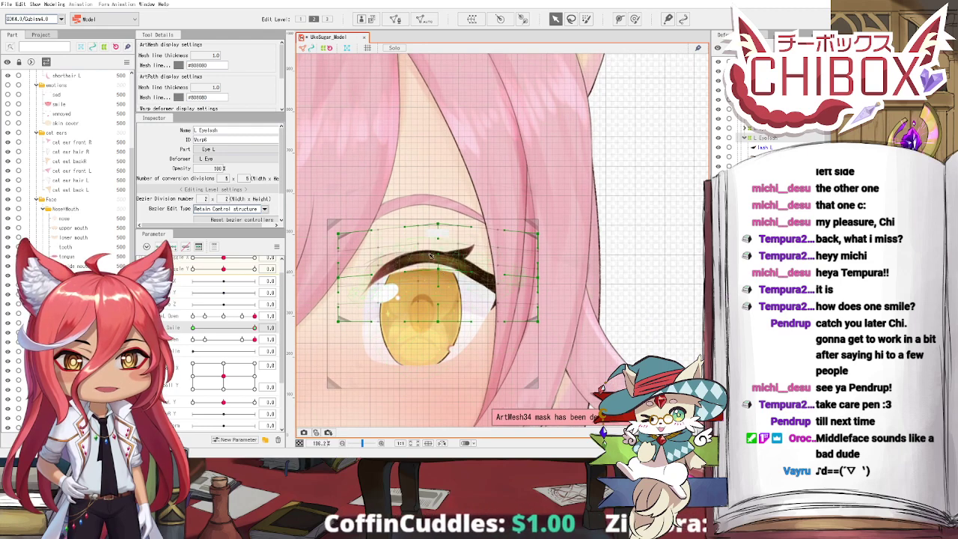
{"action": "left_click_drag", "start_coordinate": [439, 224], "coordinate": [439, 220]}
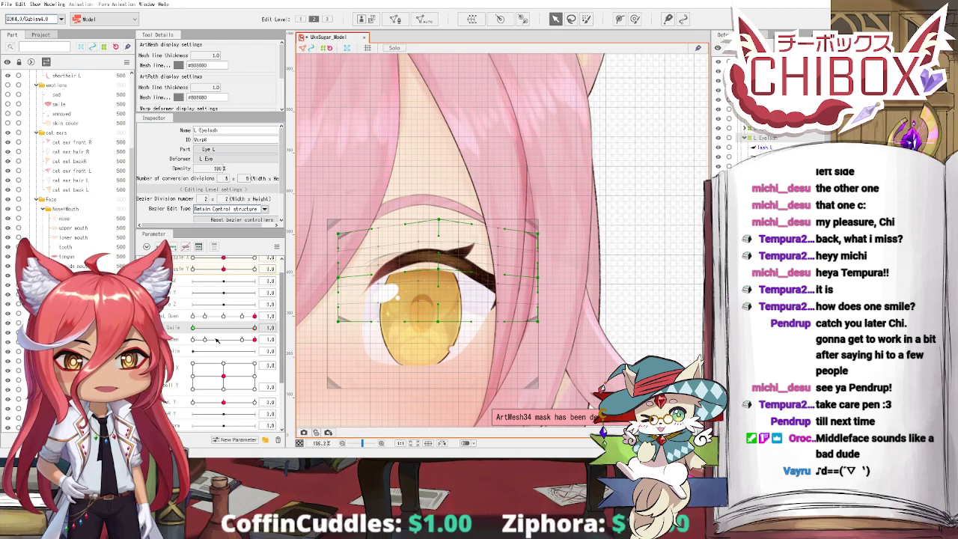
{"action": "mouse_move", "coordinate": [254, 328]}
{"action": "left_mouse_down"}
{"action": "mouse_move", "coordinate": [196, 329]}
{"action": "mouse_move", "coordinate": [256, 328]}
{"action": "left_mouse_up"}
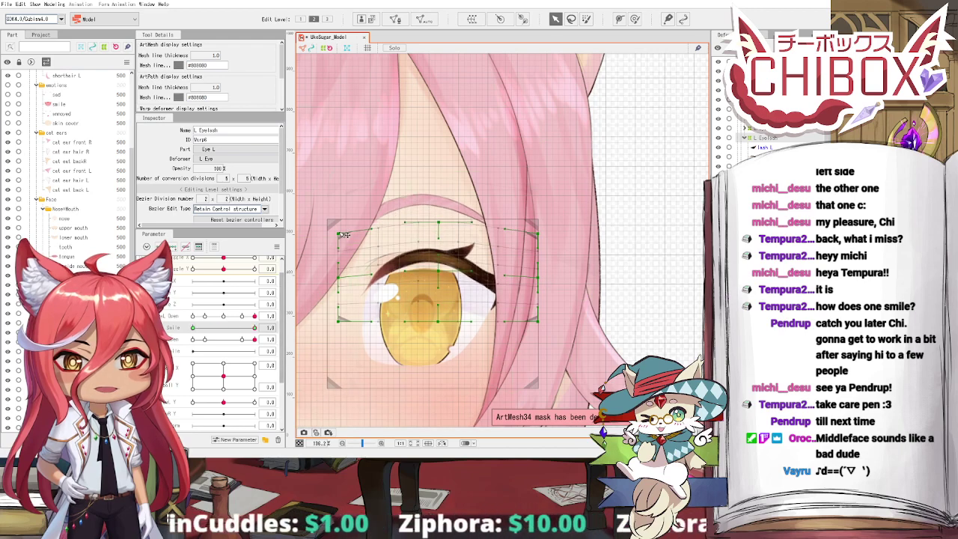
{"action": "left_click_drag", "start_coordinate": [341, 282], "coordinate": [341, 288]}
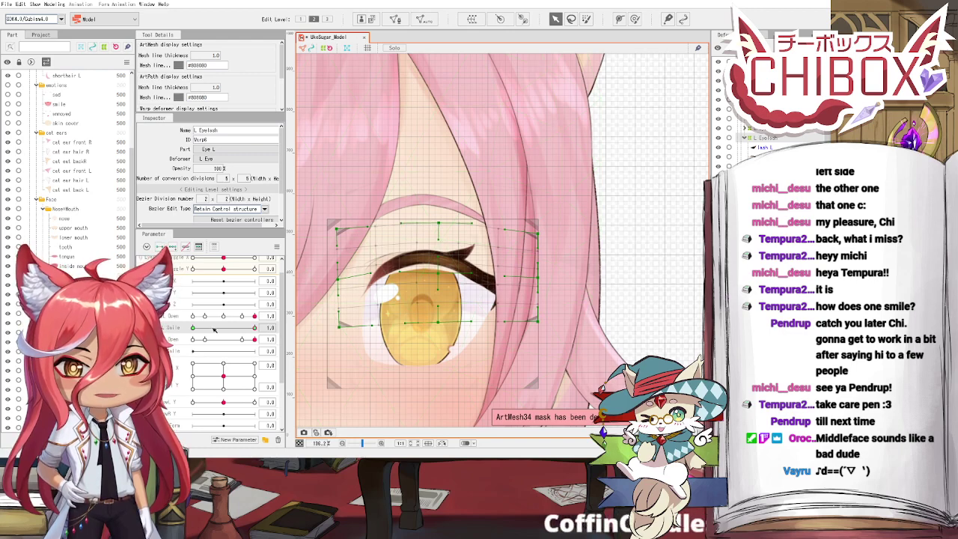
Step: Check the lash arch by sweeping the left eye's smile parameter and viewing the whole face
{"action": "left_click_drag", "start_coordinate": [194, 328], "coordinate": [249, 344]}
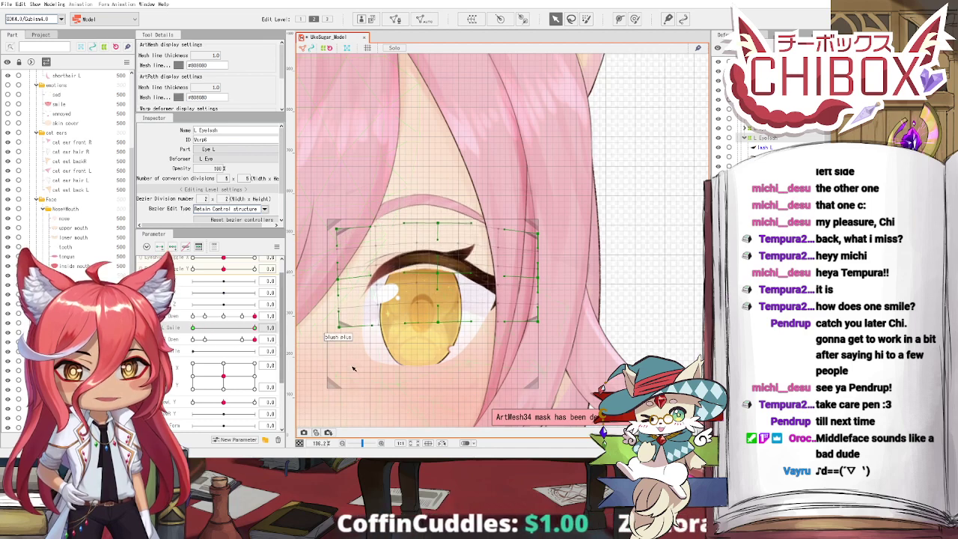
{"action": "scroll", "coordinate": [408, 360], "scroll_direction": "down", "scroll_amount": 3}
{"action": "left_click_drag", "start_coordinate": [408, 360], "coordinate": [476, 308]}
{"action": "scroll", "coordinate": [476, 308], "scroll_direction": "down", "scroll_amount": 1}
{"action": "left_click_drag", "start_coordinate": [549, 285], "coordinate": [530, 297]}
{"action": "left_click", "coordinate": [530, 297]}
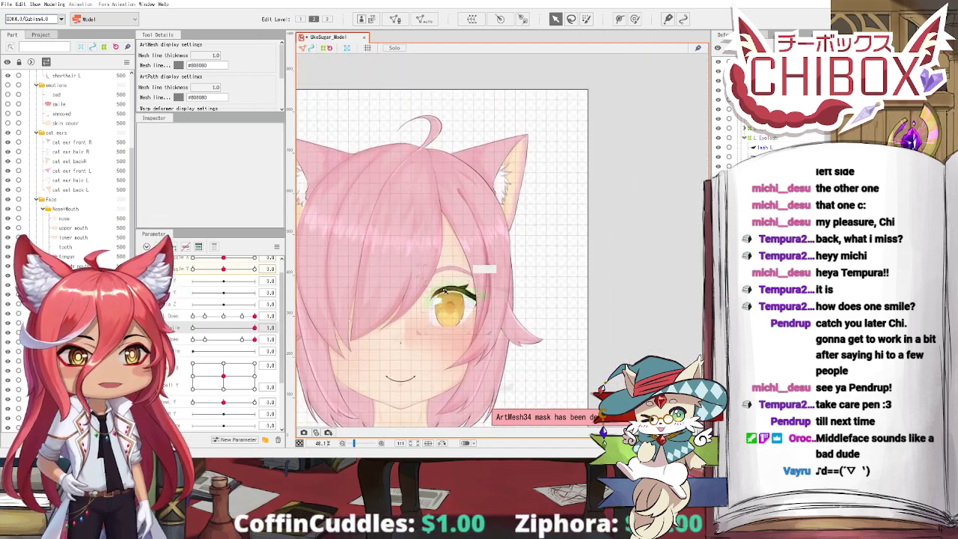
{"action": "left_click_drag", "start_coordinate": [438, 287], "coordinate": [400, 282]}
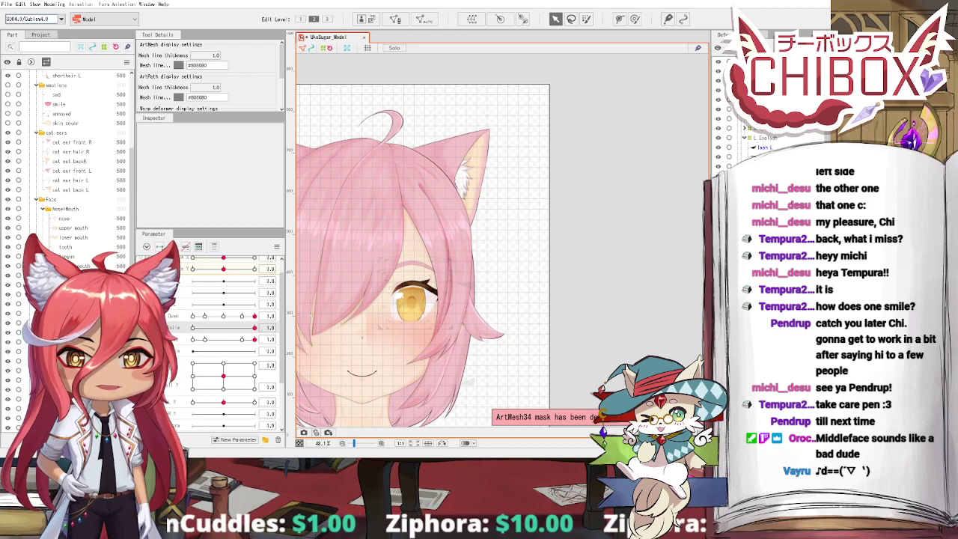
Step: Create a warp deformer named L Eye White around the left eye white mesh, under the L Eye deformer, keyed on the smile parameter
{"action": "left_click", "coordinate": [434, 296]}
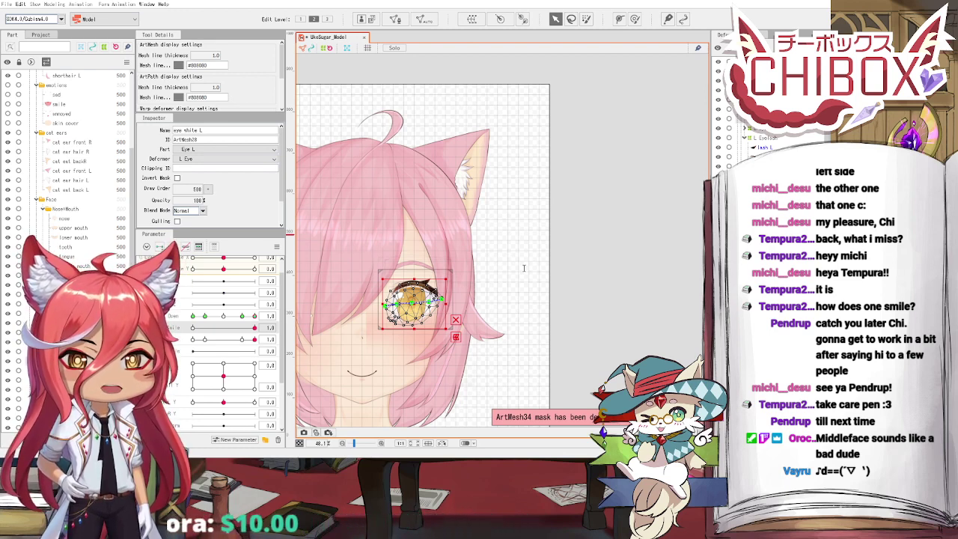
{"action": "left_click", "coordinate": [521, 375]}
{"action": "scroll", "coordinate": [412, 307], "scroll_direction": "up", "scroll_amount": 6}
{"action": "left_click_drag", "start_coordinate": [412, 307], "coordinate": [417, 313]}
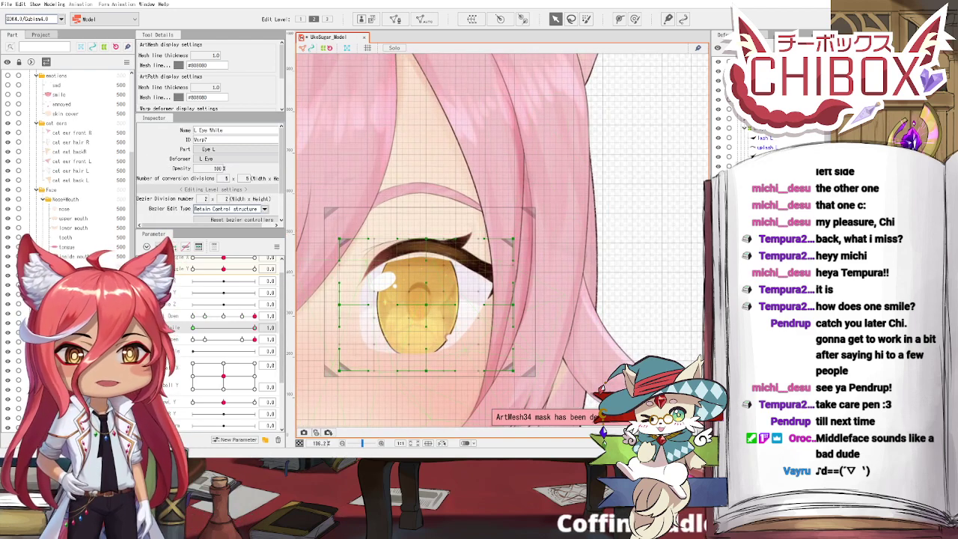
Step: Raise the upper middle point of the L Eye White deformer at smile 1.0 to follow the arched lashes
{"action": "scroll", "coordinate": [381, 303], "scroll_direction": "up", "scroll_amount": 2}
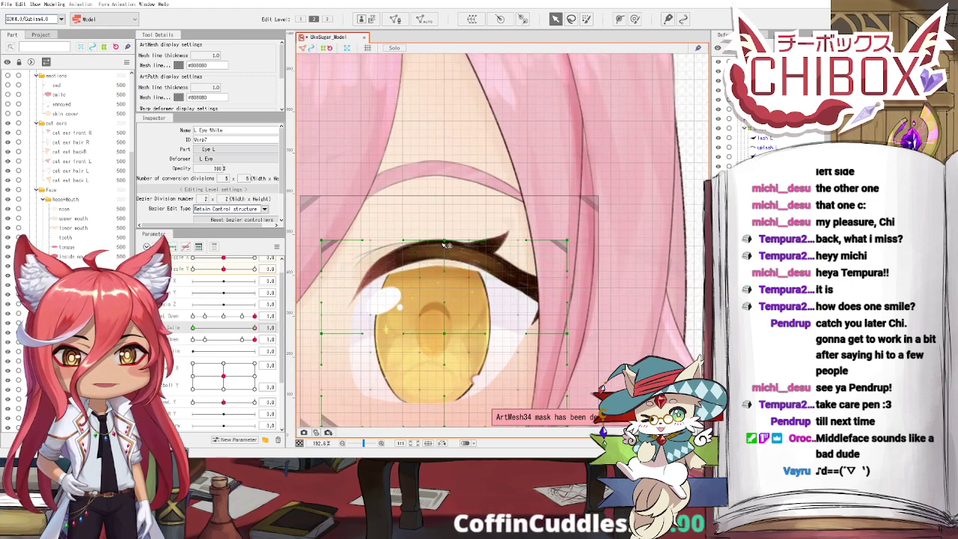
{"action": "left_click_drag", "start_coordinate": [443, 230], "coordinate": [444, 224]}
{"action": "left_click_drag", "start_coordinate": [442, 297], "coordinate": [444, 252]}
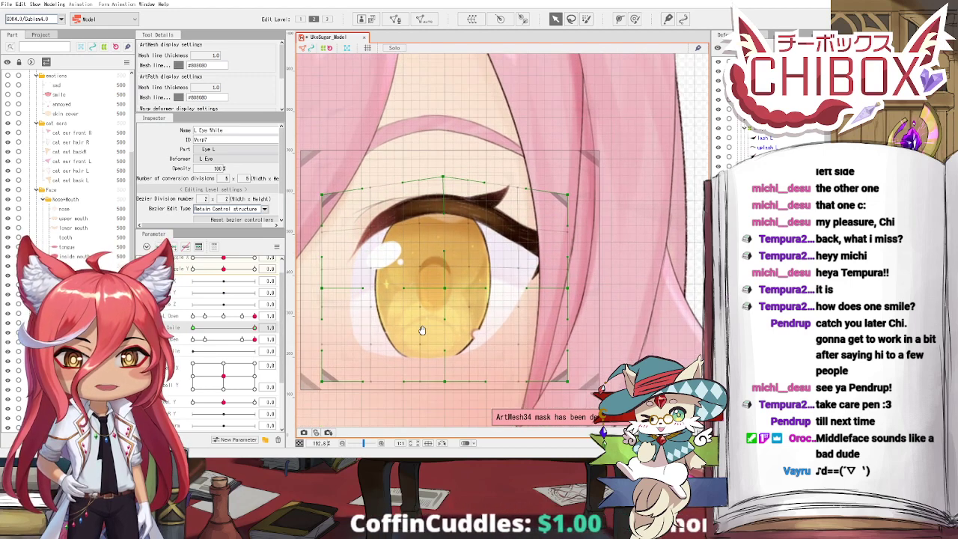
{"action": "left_click_drag", "start_coordinate": [422, 331], "coordinate": [417, 250]}
{"action": "left_click_drag", "start_coordinate": [234, 333], "coordinate": [256, 330]}
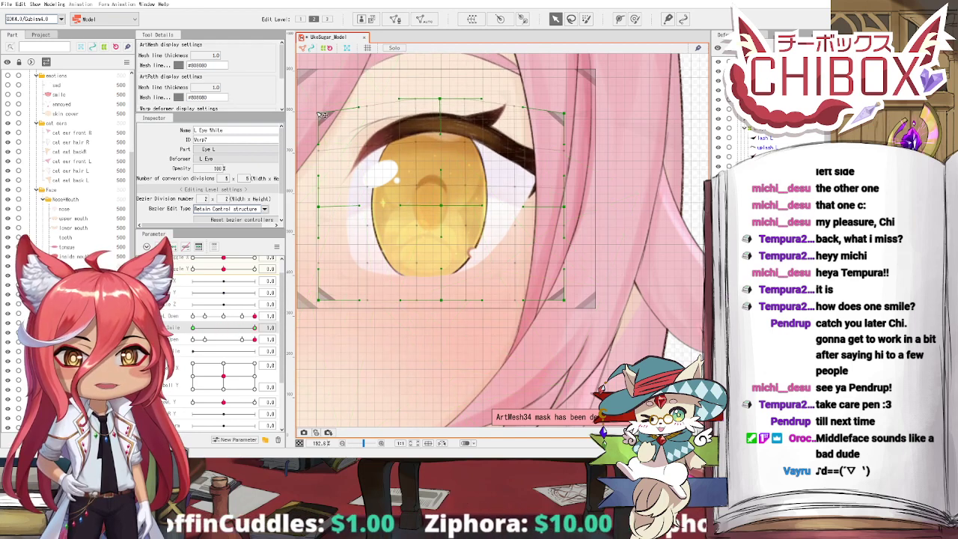
Step: Raise the lower middle point of the L Eye White deformer and lower its outer bottom corner to curve the lower eye edge
{"action": "left_click_drag", "start_coordinate": [360, 188], "coordinate": [357, 137]}
{"action": "left_click_drag", "start_coordinate": [382, 201], "coordinate": [364, 211]}
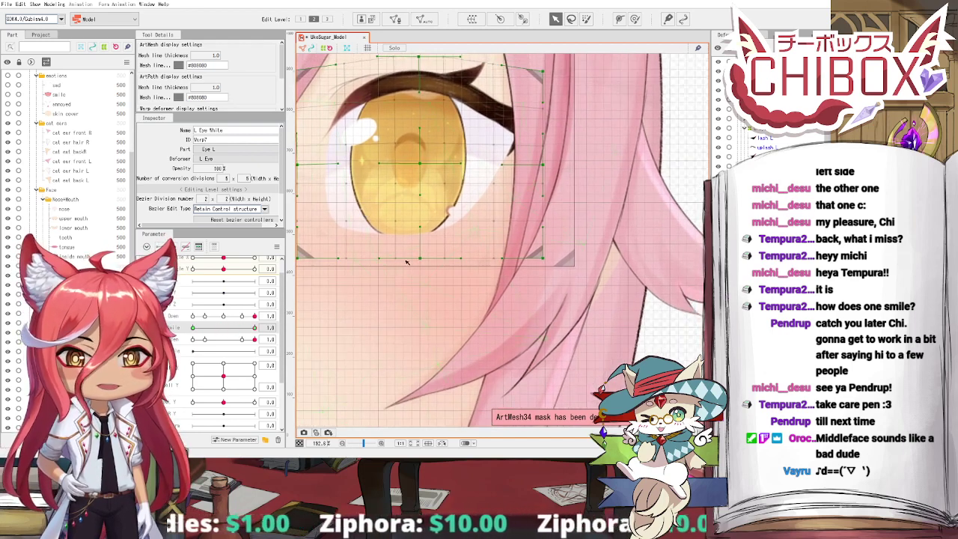
{"action": "left_click_drag", "start_coordinate": [420, 258], "coordinate": [424, 245]}
{"action": "left_click_drag", "start_coordinate": [491, 241], "coordinate": [496, 221]}
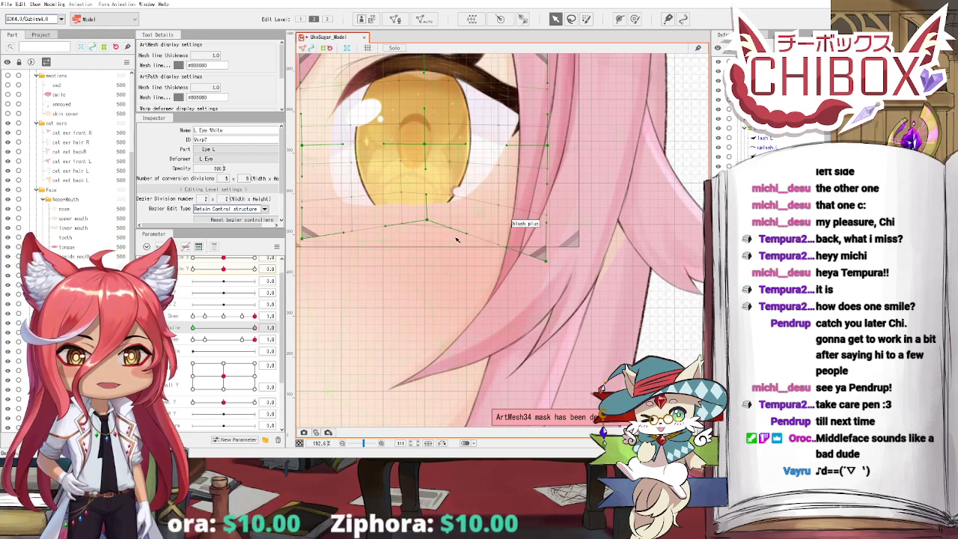
{"action": "left_click_drag", "start_coordinate": [417, 233], "coordinate": [438, 238]}
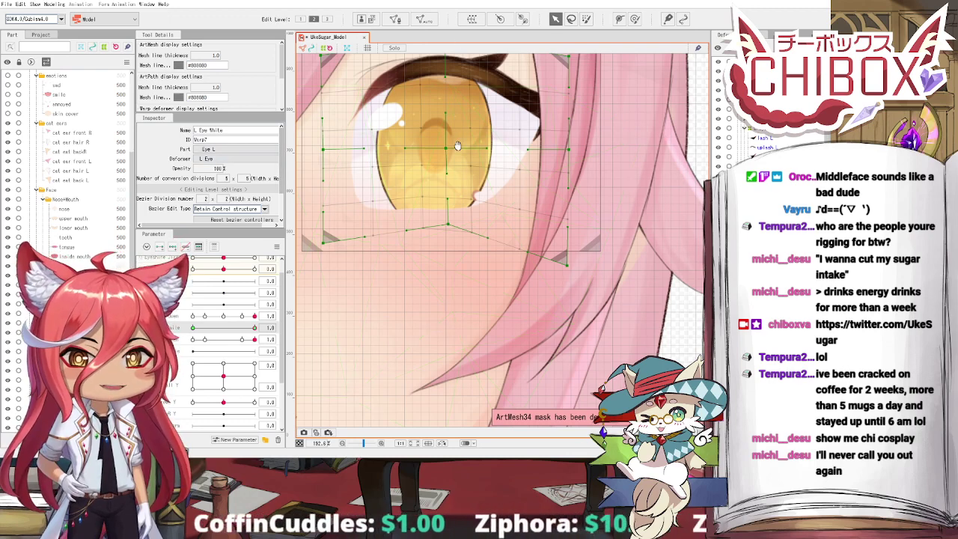
{"action": "left_click_drag", "start_coordinate": [454, 151], "coordinate": [450, 180]}
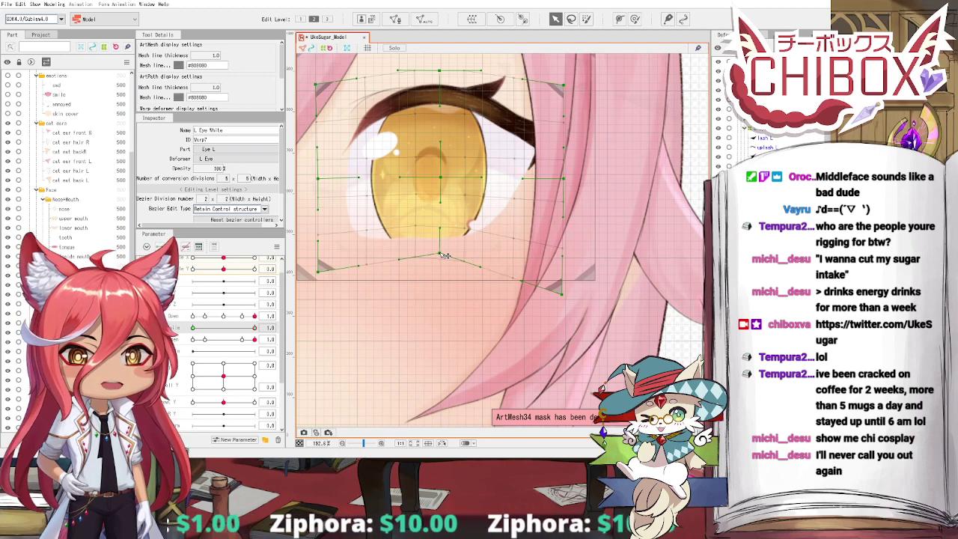
Step: Tilt the inner middle handle of the L Eye White deformer, smooth its lower middle handles and raise its centre point
{"action": "left_click_drag", "start_coordinate": [358, 177], "coordinate": [350, 173]}
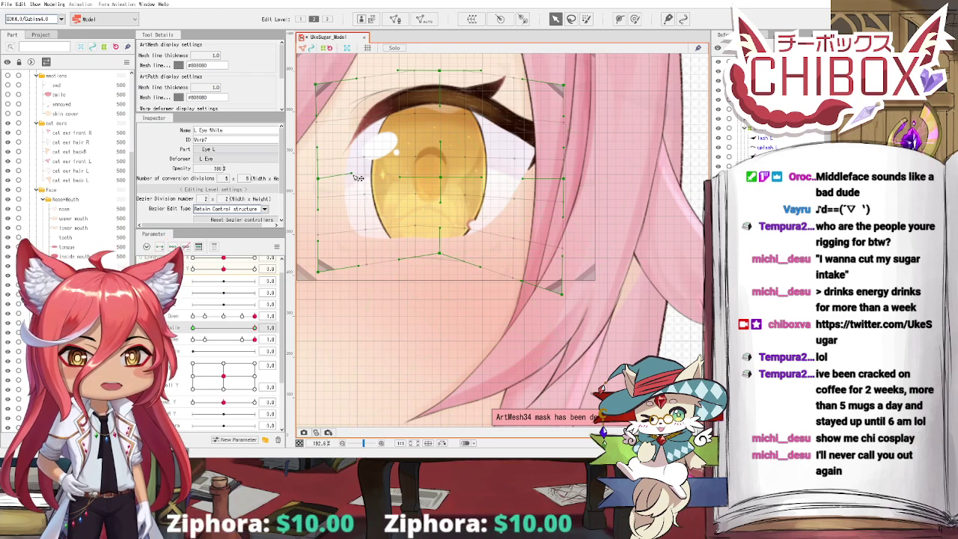
{"action": "scroll", "coordinate": [357, 182], "scroll_direction": "down", "scroll_amount": 5}
{"action": "left_click_drag", "start_coordinate": [254, 327], "coordinate": [270, 342]}
{"action": "scroll", "coordinate": [361, 249], "scroll_direction": "up", "scroll_amount": 6}
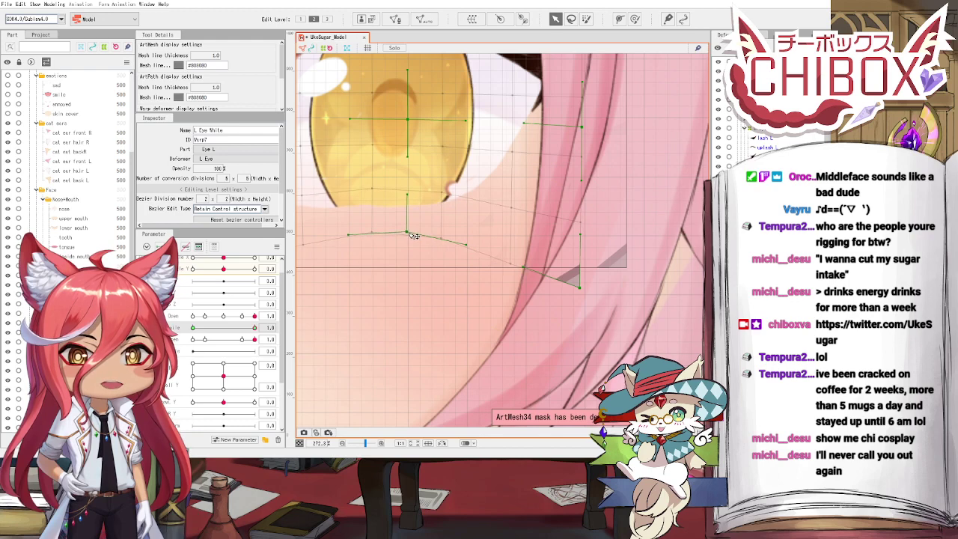
{"action": "scroll", "coordinate": [414, 236], "scroll_direction": "down", "scroll_amount": 2}
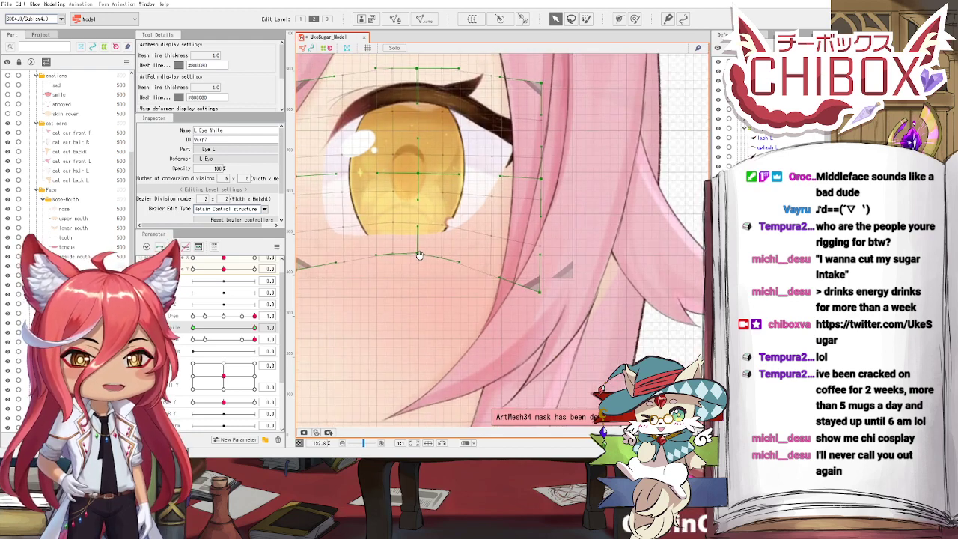
{"action": "left_click_drag", "start_coordinate": [424, 178], "coordinate": [424, 172]}
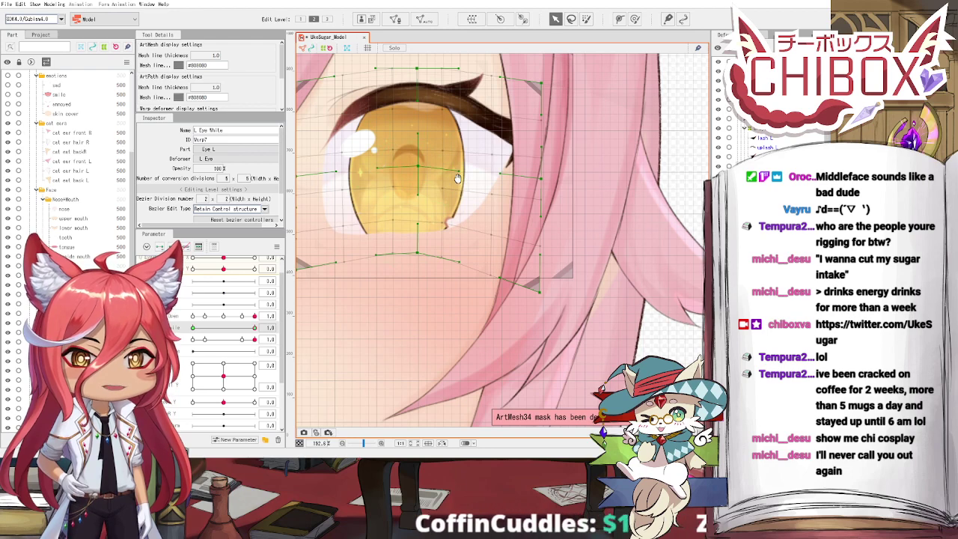
Step: Lower the outer bottom corner of the L Eye White deformer slightly at smile 1.0
{"action": "left_click_drag", "start_coordinate": [454, 190], "coordinate": [472, 168]}
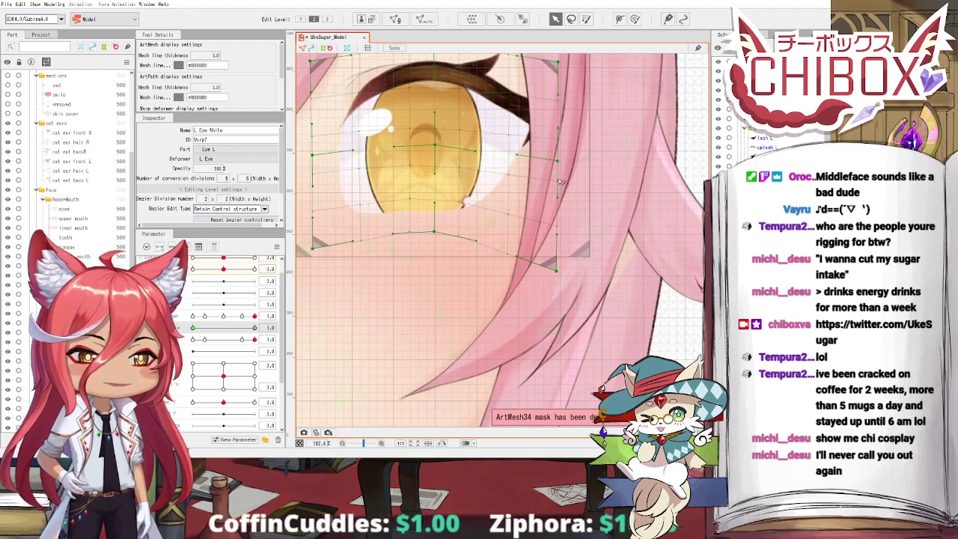
{"action": "scroll", "coordinate": [559, 181], "scroll_direction": "down", "scroll_amount": 1}
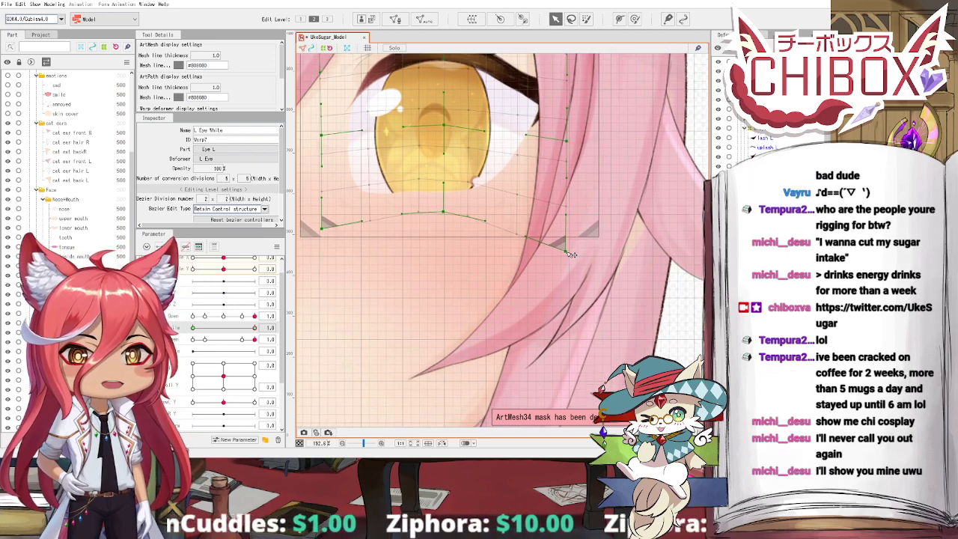
{"action": "left_click_drag", "start_coordinate": [566, 253], "coordinate": [564, 261]}
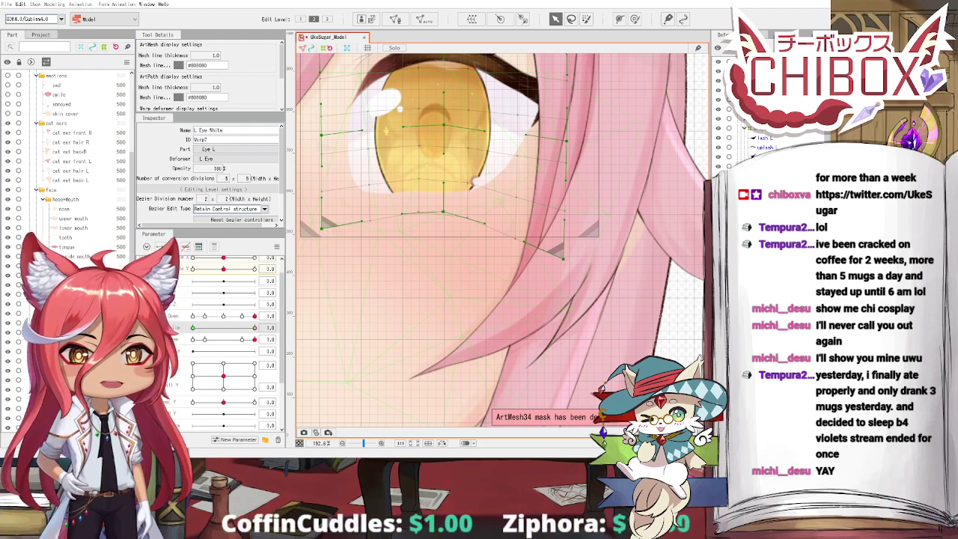
{"action": "left_click_drag", "start_coordinate": [408, 135], "coordinate": [406, 167]}
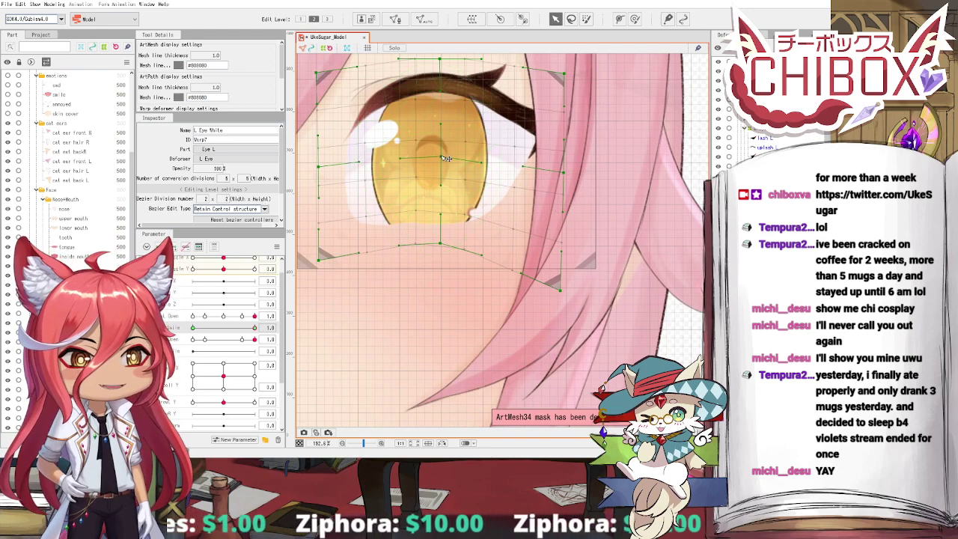
Step: Preview the left eye's smile shape, then close the eye and inspect how the eye white and iris fit under the lashes
{"action": "scroll", "coordinate": [452, 200], "scroll_direction": "down", "scroll_amount": 2}
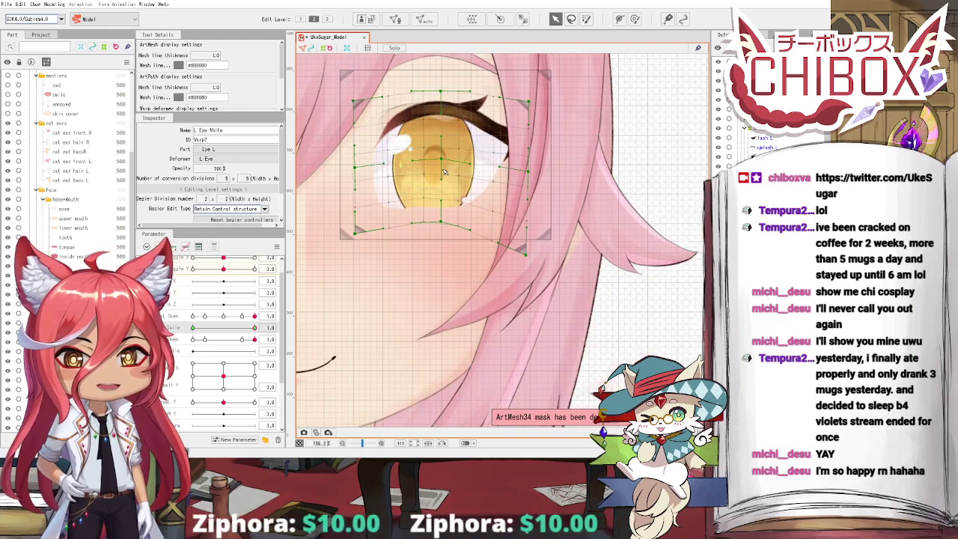
{"action": "scroll", "coordinate": [452, 201], "scroll_direction": "down", "scroll_amount": 6}
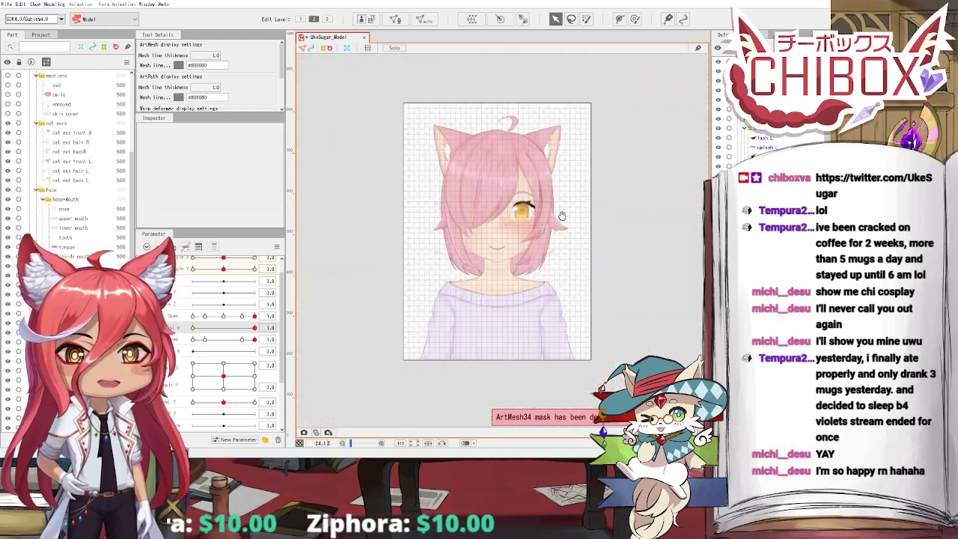
{"action": "scroll", "coordinate": [522, 210], "scroll_direction": "up", "scroll_amount": 2}
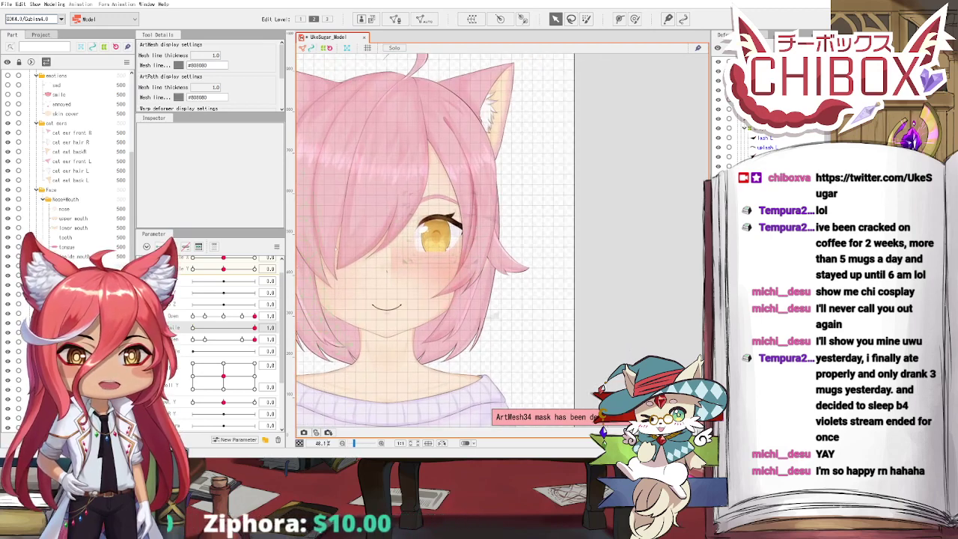
{"action": "left_click_drag", "start_coordinate": [194, 328], "coordinate": [227, 329]}
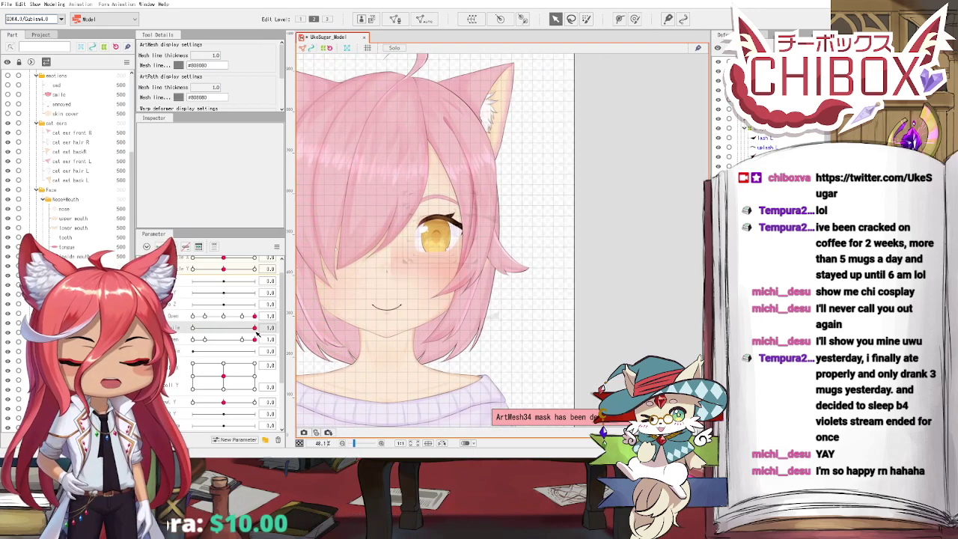
{"action": "left_click_drag", "start_coordinate": [254, 316], "coordinate": [192, 317]}
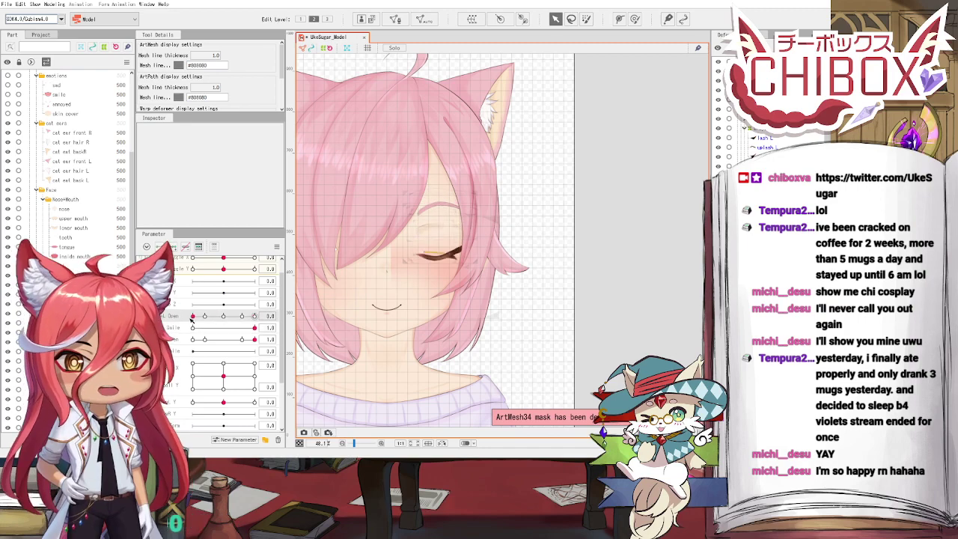
{"action": "scroll", "coordinate": [396, 258], "scroll_direction": "up", "scroll_amount": 4}
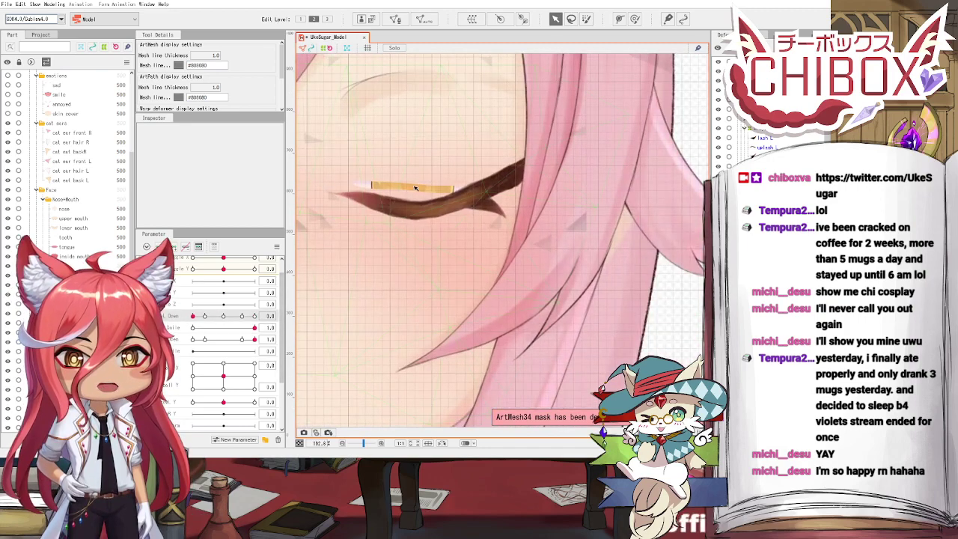
{"action": "scroll", "coordinate": [414, 190], "scroll_direction": "down", "scroll_amount": 2}
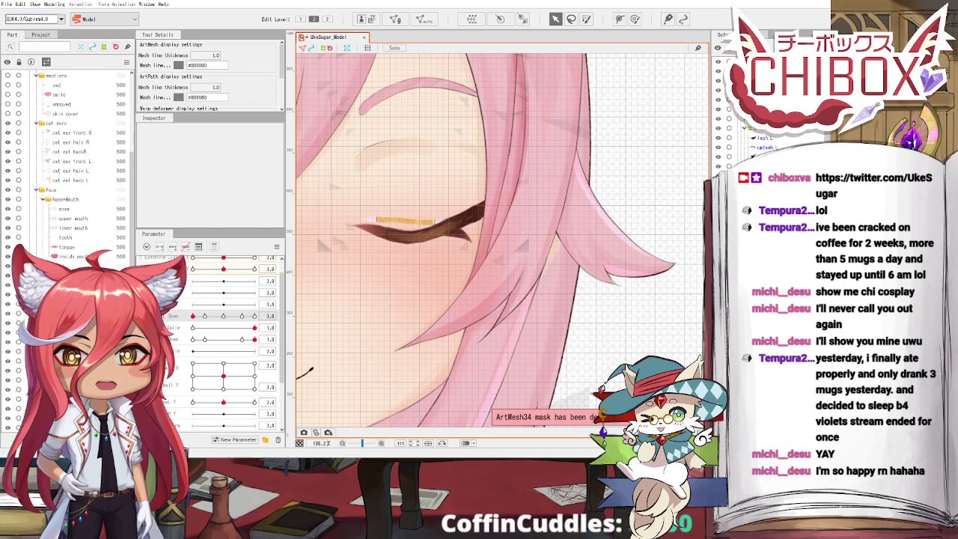
Step: Key the L Eye White deformer on the left eye open parameter at 0.0 and 1.0
{"action": "left_click", "coordinate": [354, 185]}
{"action": "left_click_drag", "start_coordinate": [421, 150], "coordinate": [438, 103]}
{"action": "left_click_drag", "start_coordinate": [362, 156], "coordinate": [359, 183]}
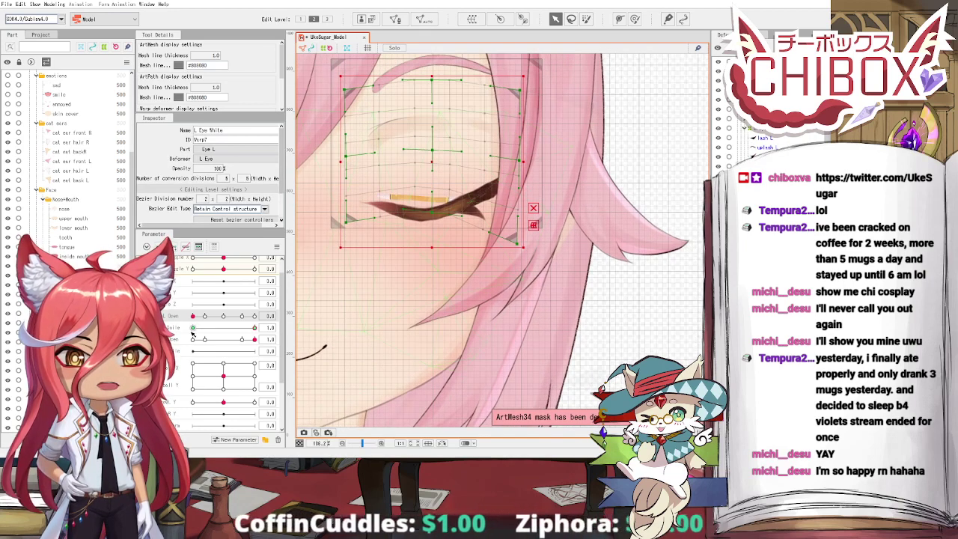
{"action": "left_click", "coordinate": [159, 247]}
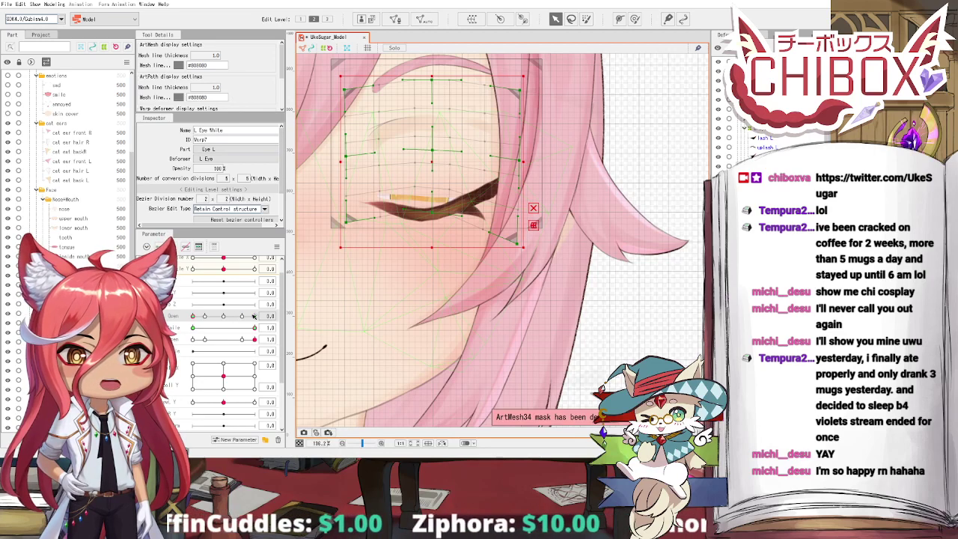
{"action": "mouse_move", "coordinate": [193, 316]}
{"action": "left_mouse_down"}
{"action": "mouse_move", "coordinate": [222, 316]}
{"action": "mouse_move", "coordinate": [192, 316]}
{"action": "left_mouse_up"}
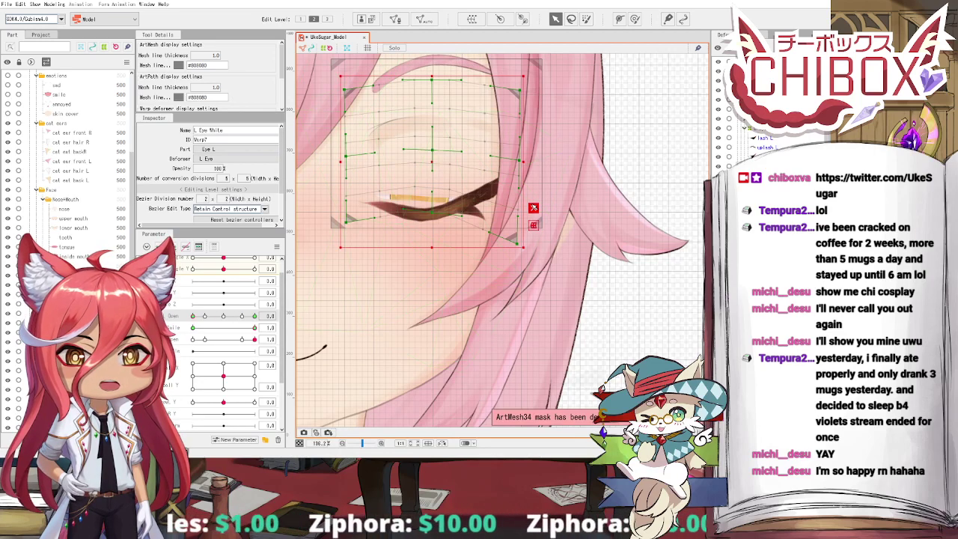
Step: With the eye closed, lower the L Eye White deformer's centre and lower middle points and raise its outer bottom corner and outer middle point
{"action": "left_click", "coordinate": [434, 164]}
{"action": "left_click_drag", "start_coordinate": [432, 163], "coordinate": [432, 172]}
{"action": "left_click_drag", "start_coordinate": [432, 212], "coordinate": [432, 230]}
{"action": "left_click_drag", "start_coordinate": [518, 244], "coordinate": [515, 228]}
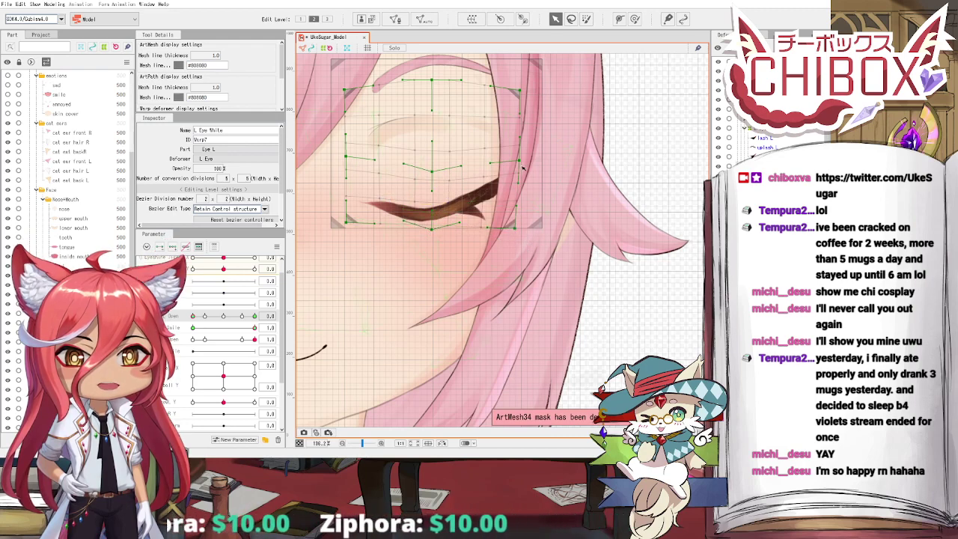
{"action": "left_click_drag", "start_coordinate": [520, 161], "coordinate": [519, 157]}
Step: Preview the left eye blinking and smiling by sweeping the eye open and smile parameters between 0.0 and 1.0
{"action": "left_click_drag", "start_coordinate": [222, 315], "coordinate": [182, 323]}
{"action": "scroll", "coordinate": [456, 257], "scroll_direction": "down", "scroll_amount": 3}
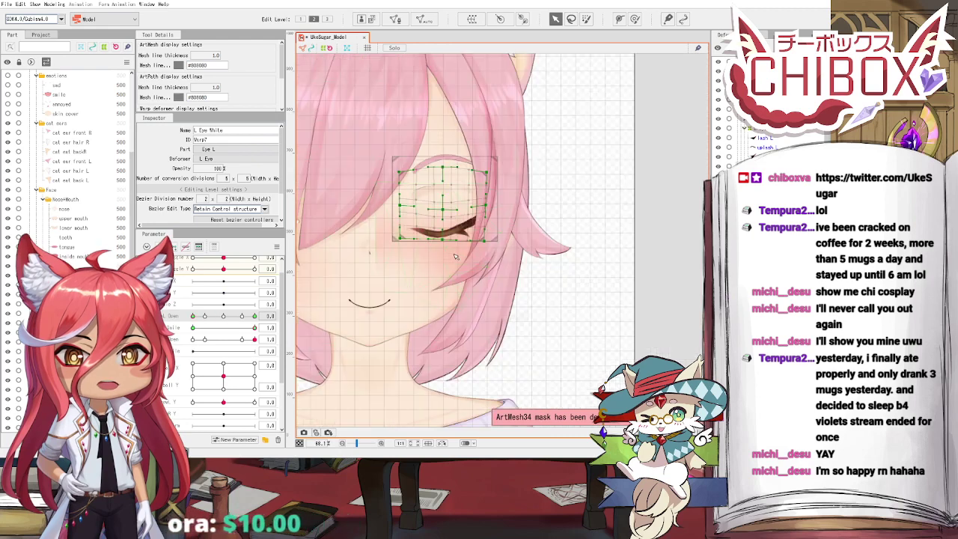
{"action": "left_click", "coordinate": [456, 257]}
{"action": "scroll", "coordinate": [303, 301], "scroll_direction": "down", "scroll_amount": 3}
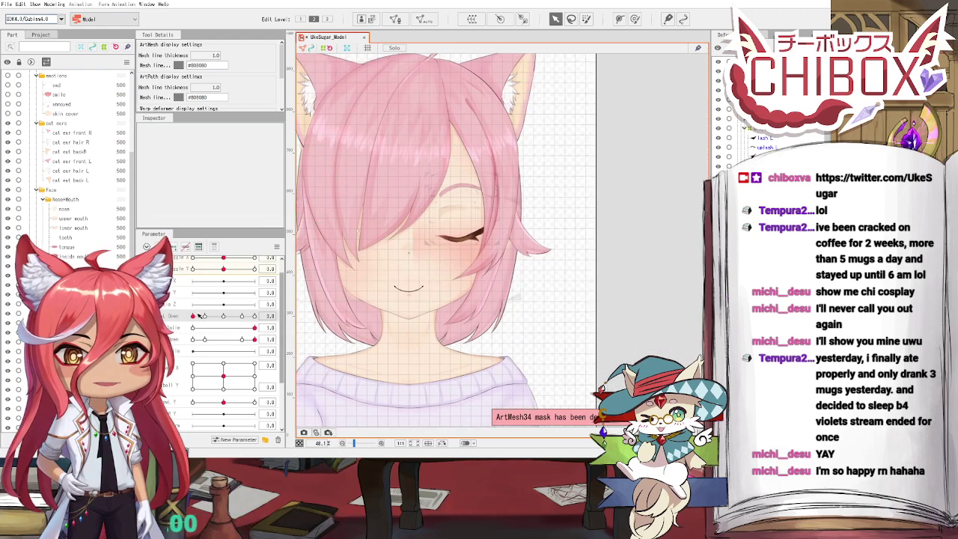
{"action": "left_click_drag", "start_coordinate": [200, 317], "coordinate": [254, 316]}
{"action": "scroll", "coordinate": [466, 226], "scroll_direction": "up", "scroll_amount": 2}
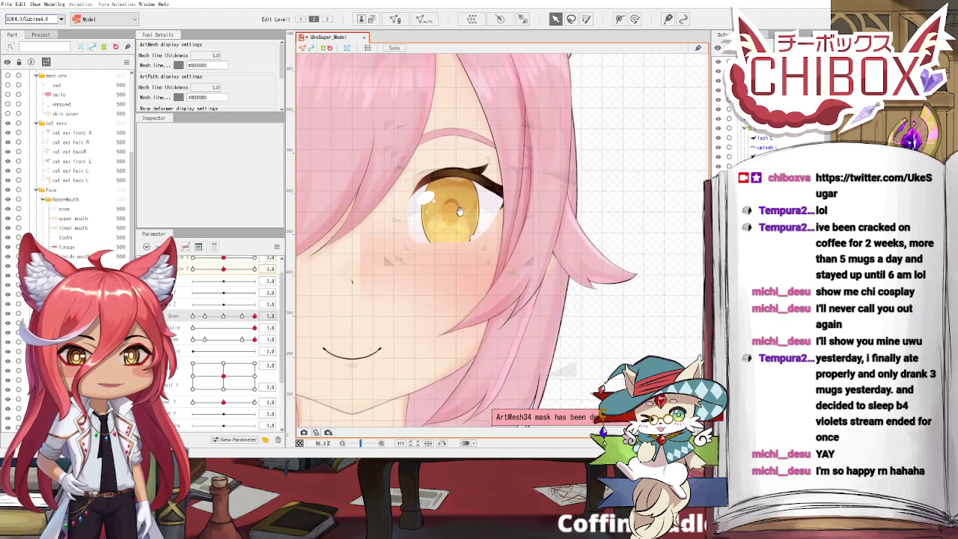
{"action": "left_click_drag", "start_coordinate": [460, 212], "coordinate": [456, 231]}
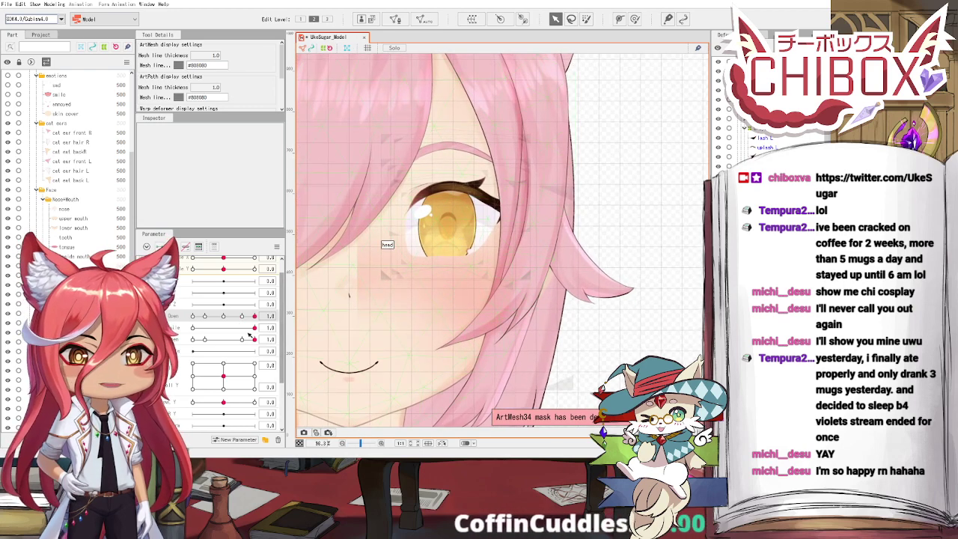
{"action": "left_click_drag", "start_coordinate": [253, 329], "coordinate": [180, 336]}
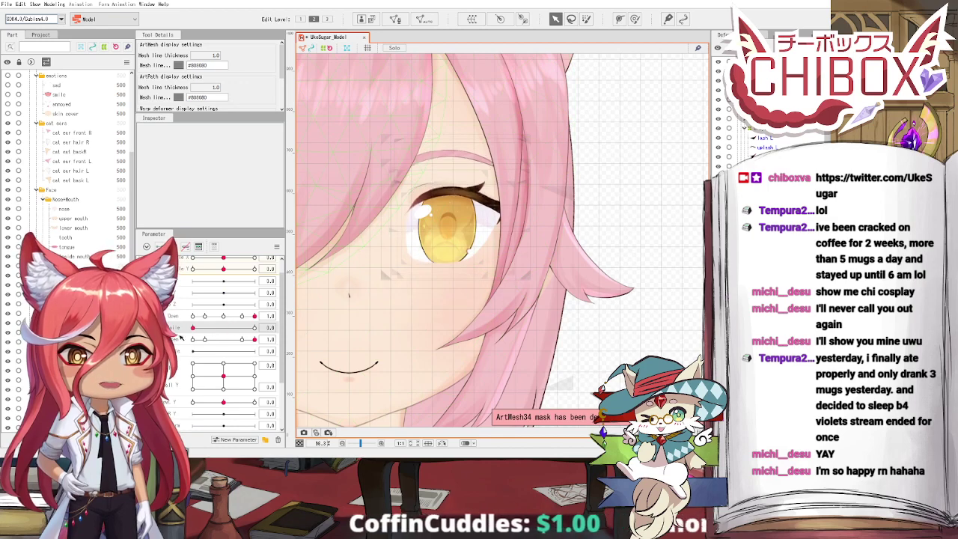
{"action": "mouse_move", "coordinate": [255, 317]}
{"action": "left_mouse_down"}
{"action": "mouse_move", "coordinate": [195, 317]}
{"action": "mouse_move", "coordinate": [256, 317]}
{"action": "left_mouse_up"}
{"action": "left_click_drag", "start_coordinate": [193, 328], "coordinate": [243, 318]}
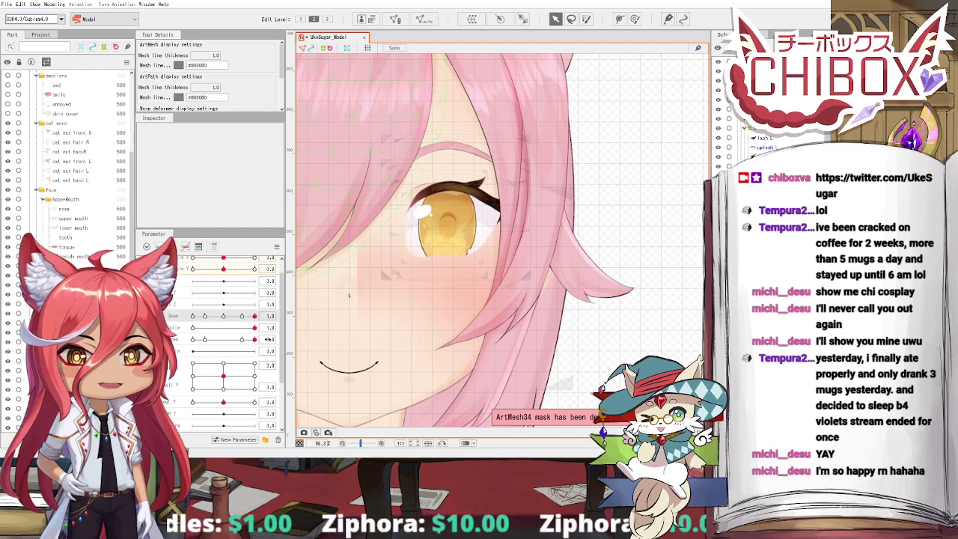
{"action": "left_click_drag", "start_coordinate": [183, 319], "coordinate": [450, 369]}
{"action": "scroll", "coordinate": [450, 369], "scroll_direction": "down", "scroll_amount": 4}
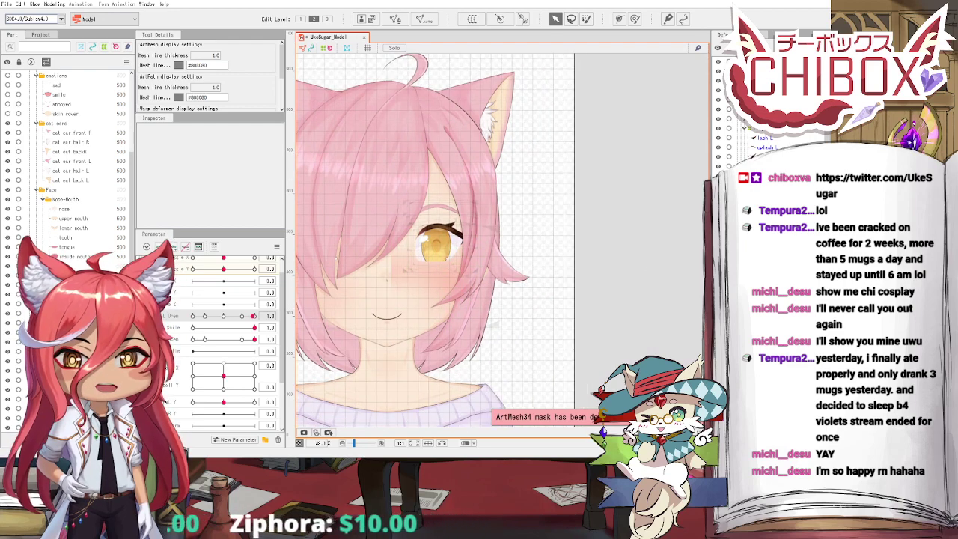
Step: Duplicate the L Side deformer together with all its child deformers and left-side eye, eyebrow and blush meshes
{"action": "left_click", "coordinate": [442, 247]}
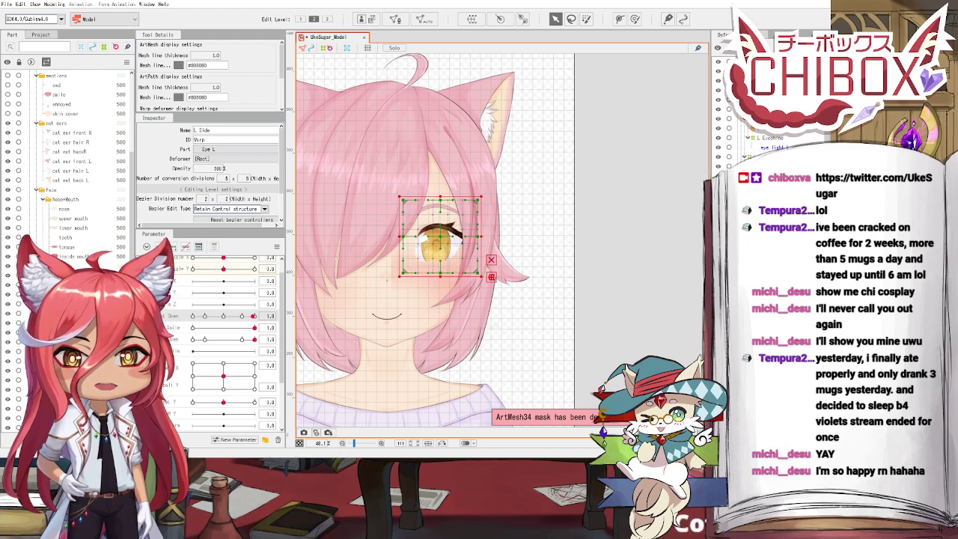
{"action": "left_click", "coordinate": [314, 234]}
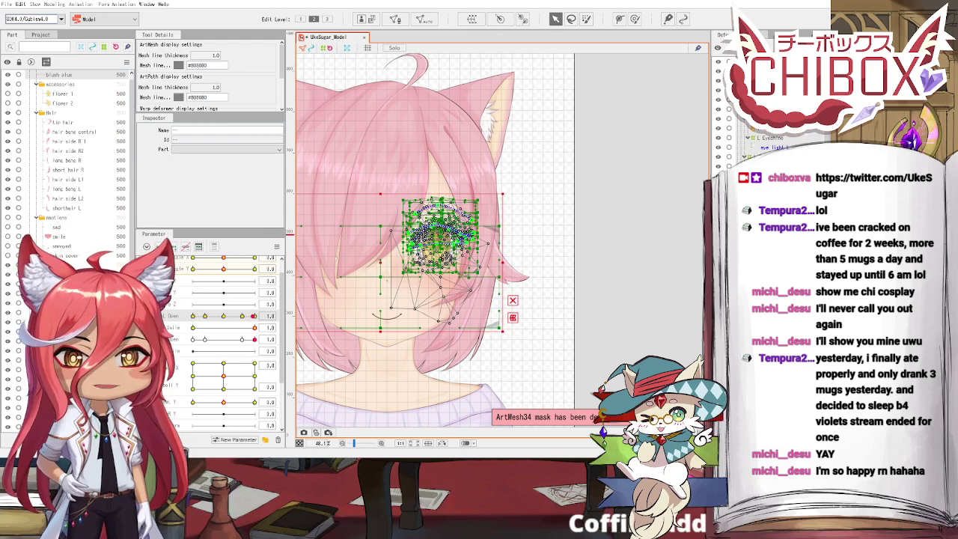
{"action": "key", "text": "ctrl+v"}
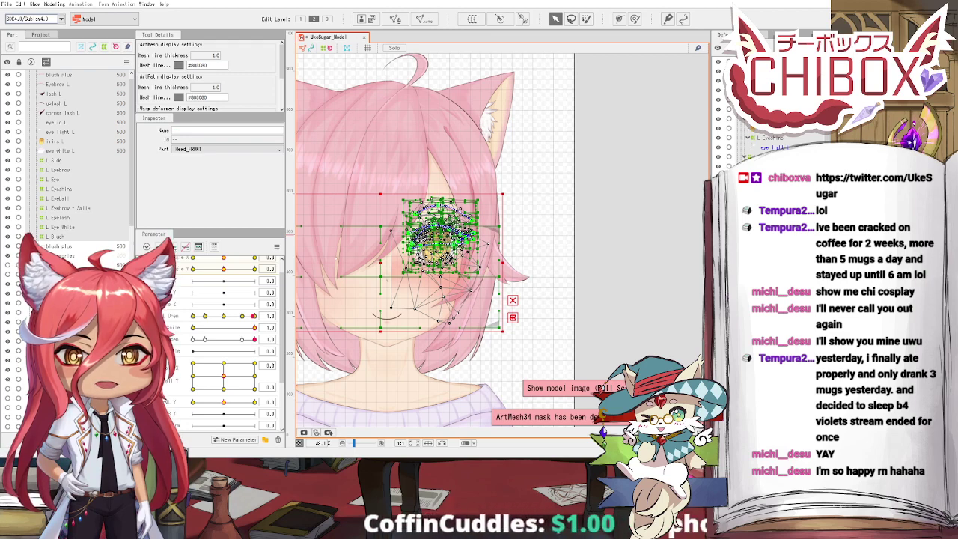
Step: Rename the duplicated L Side deformer as R Side
{"action": "left_click", "coordinate": [55, 160]}
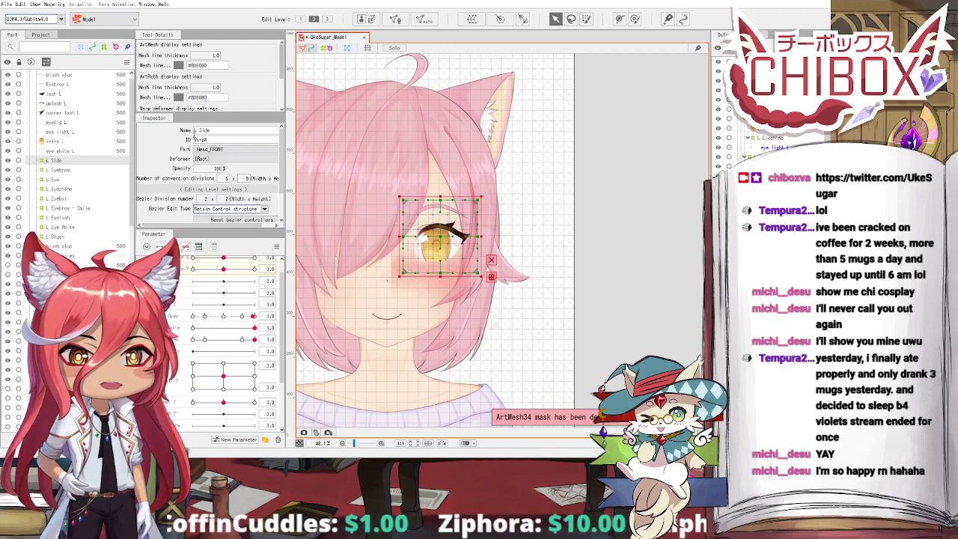
{"action": "left_click", "coordinate": [199, 130]}
{"action": "key", "text": "BackSpace"}
{"action": "type", "text": "R"}
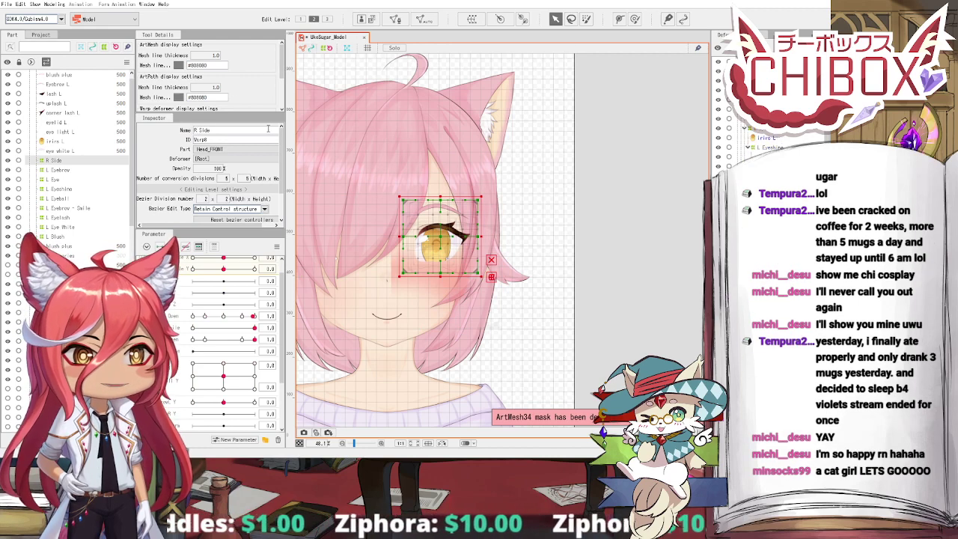
{"action": "key", "text": "Return"}
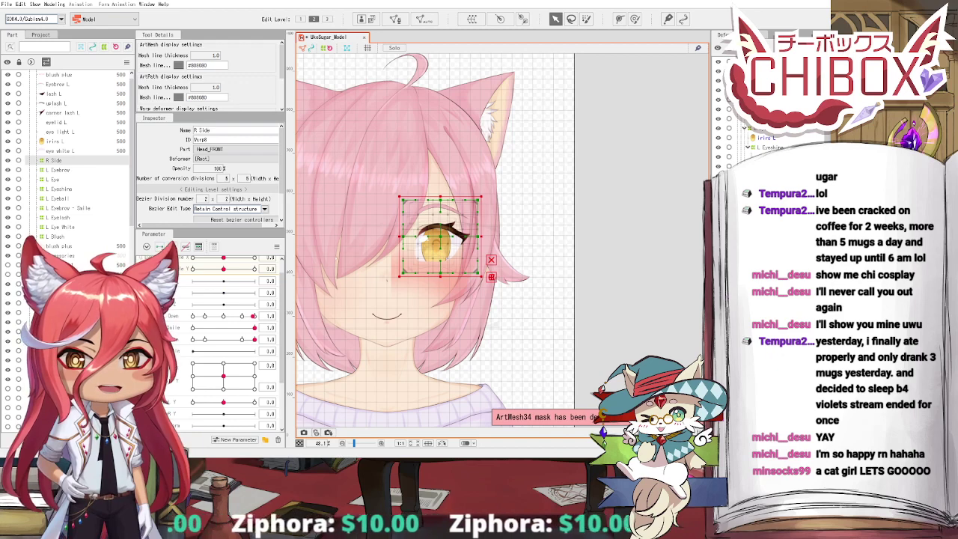
Step: Rename the duplicated eyebrow and eye deformers as R Eyebrow and R Eye
{"action": "left_click", "coordinate": [771, 81]}
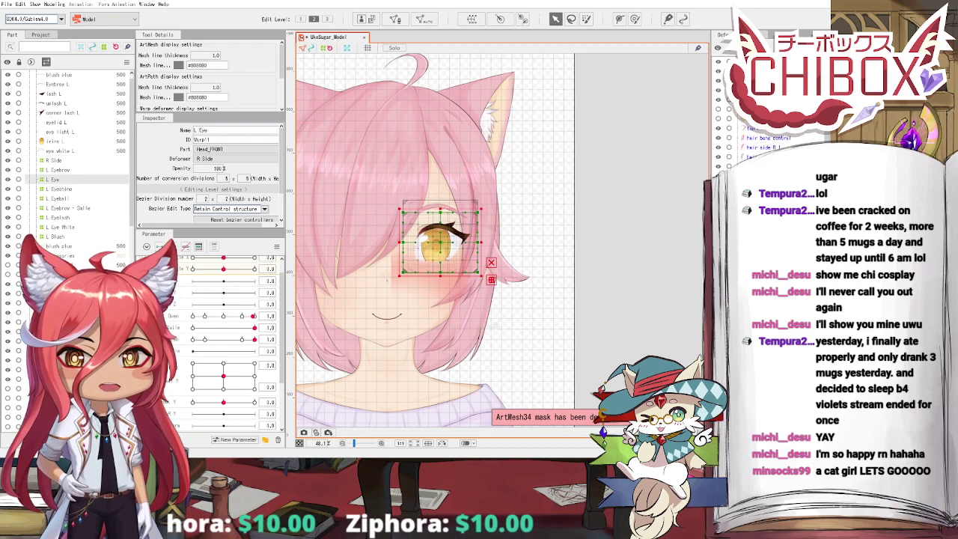
{"action": "left_click", "coordinate": [771, 71]}
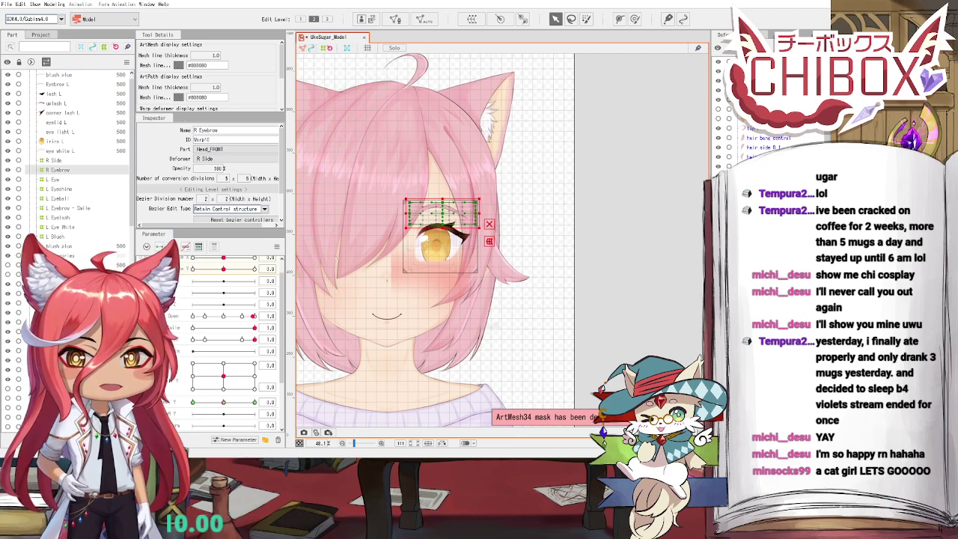
{"action": "left_click", "coordinate": [771, 81]}
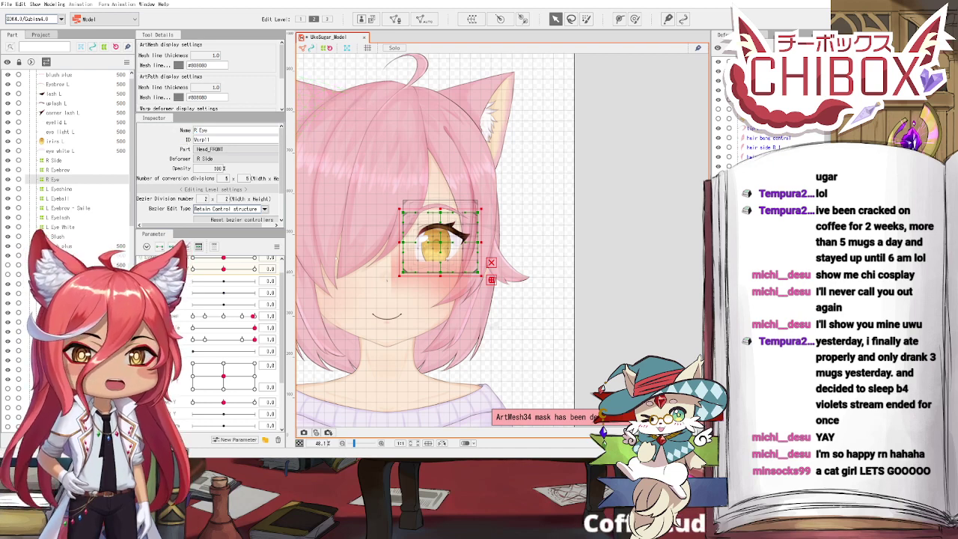
Step: Rename the duplicated L Blush deformer as R Blush and select the eyebrow smile deformer
{"action": "left_click", "coordinate": [56, 237]}
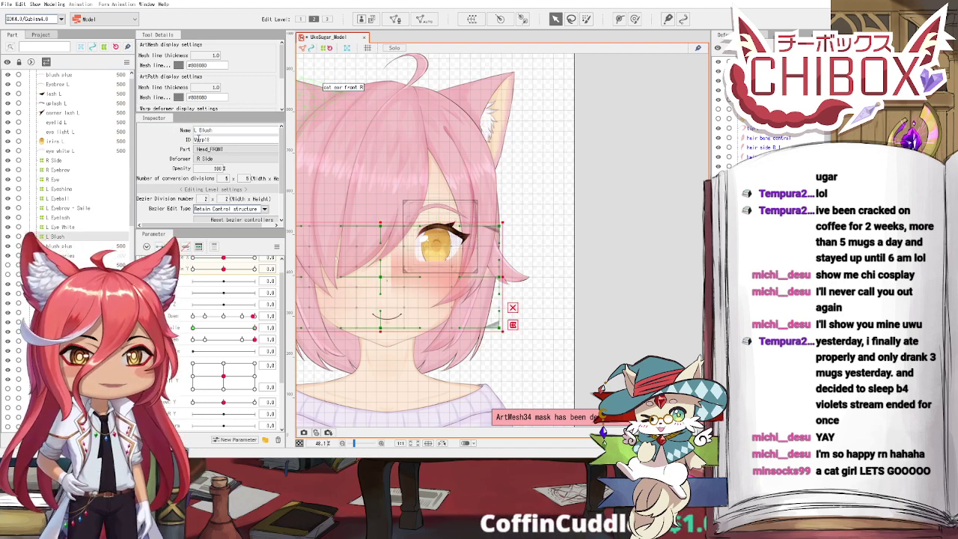
{"action": "left_click", "coordinate": [196, 130]}
{"action": "key", "text": "BackSpace"}
{"action": "type", "text": "R"}
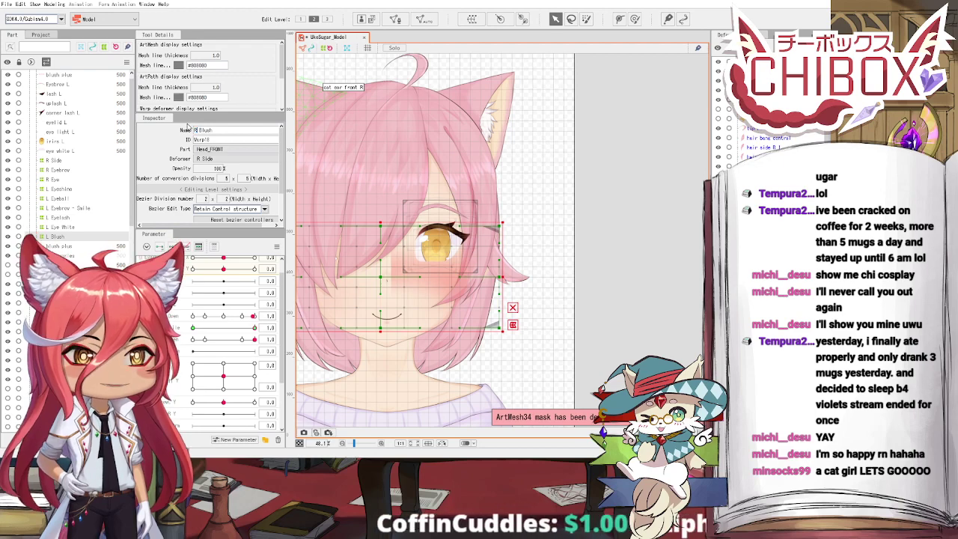
{"action": "key", "text": "Return"}
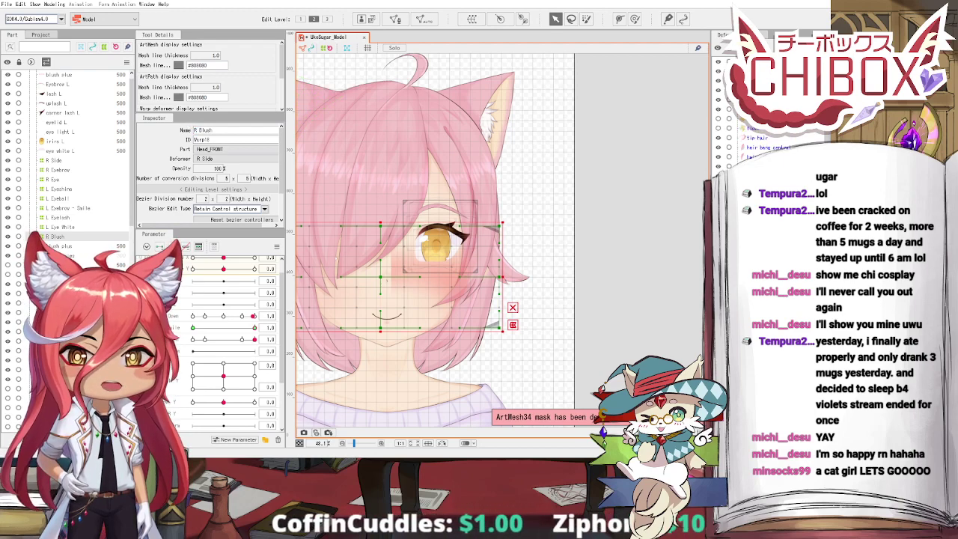
{"action": "left_click", "coordinate": [441, 212]}
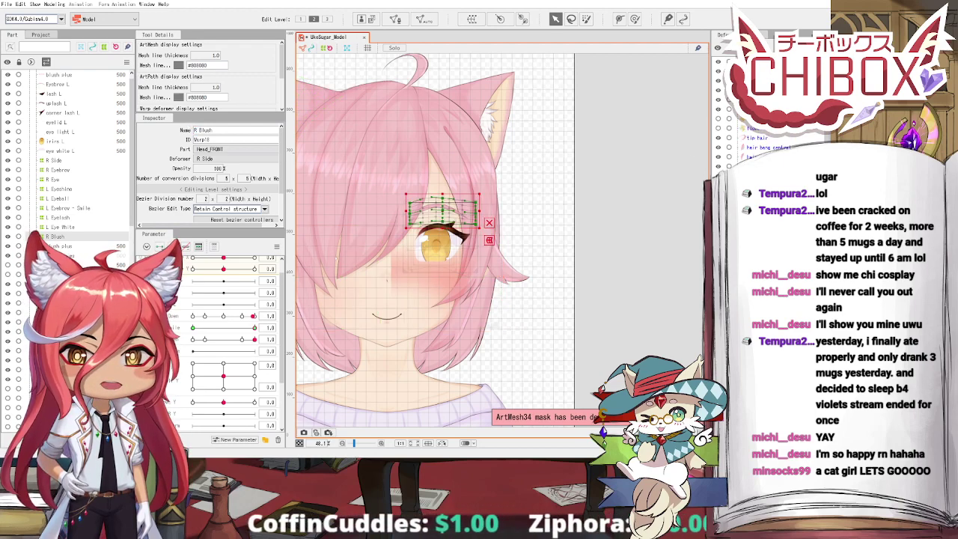
Step: Rename the duplicated eyebrow smile deformer as R Eyebrow - Smile
{"action": "left_click", "coordinate": [196, 130]}
{"action": "key", "text": "BackSpace"}
{"action": "type", "text": "R"}
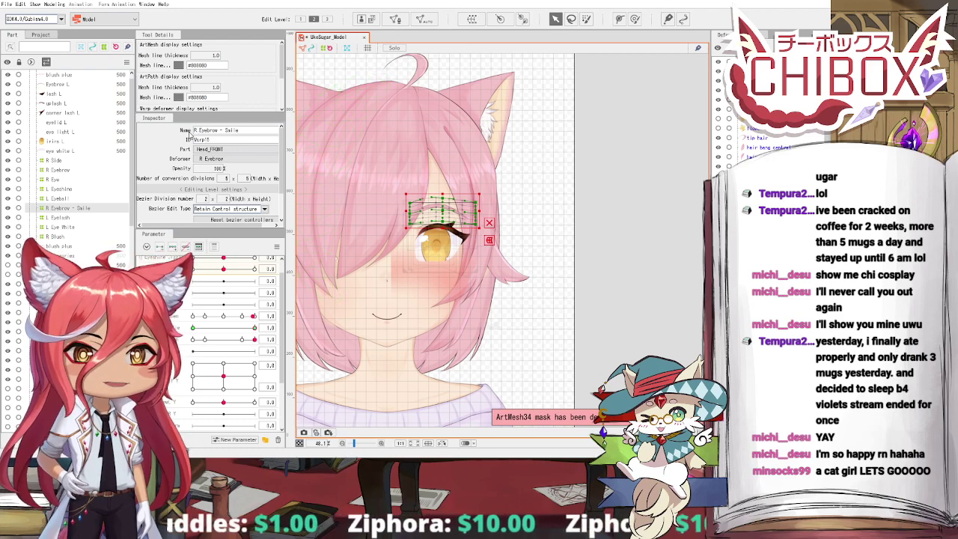
{"action": "key", "text": "Return"}
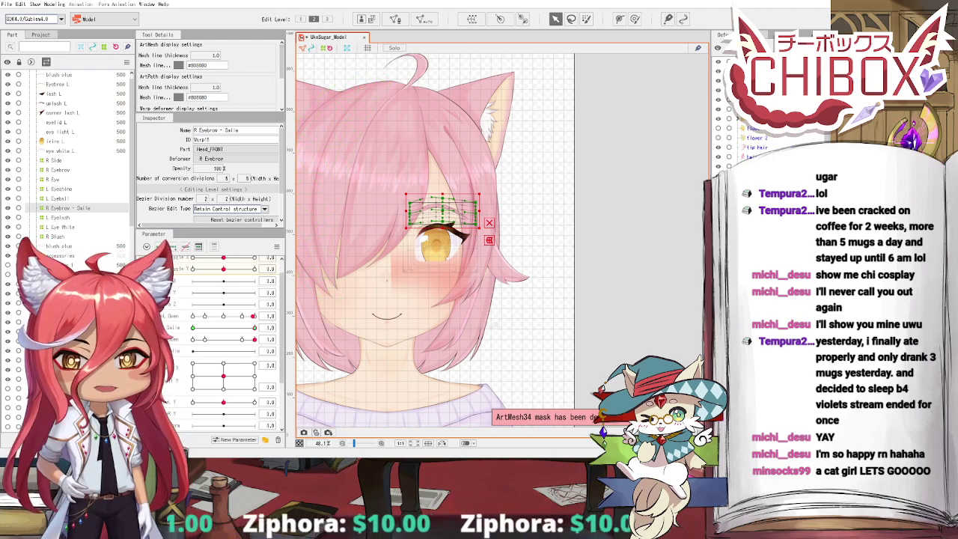
Step: Rename the duplicated eyeball and eyelash deformers as R Eyeball and R Eyelash
{"action": "left_click", "coordinate": [448, 257]}
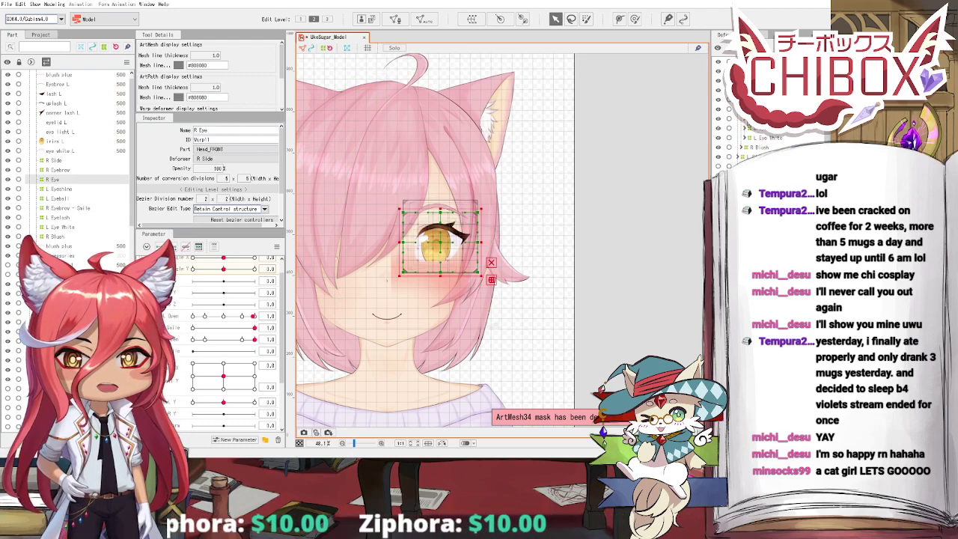
{"action": "left_click", "coordinate": [436, 249]}
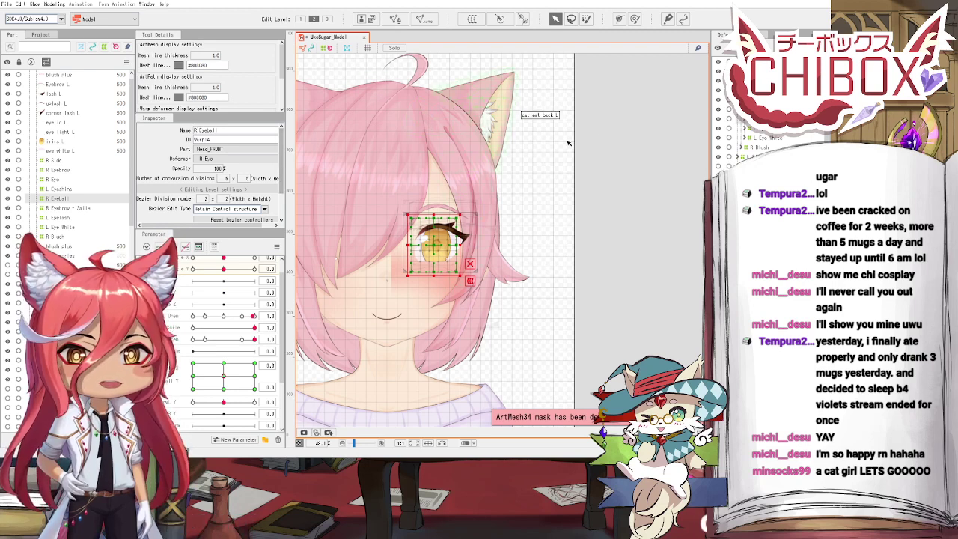
{"action": "left_click", "coordinate": [454, 231]}
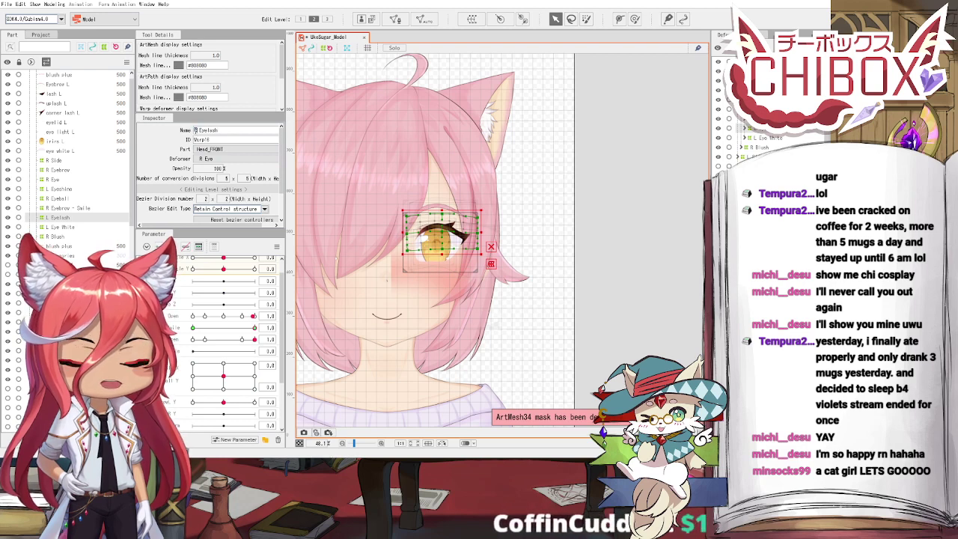
Step: Rename the duplicated L Eye White deformer as R Eye White
{"action": "left_click", "coordinate": [771, 138]}
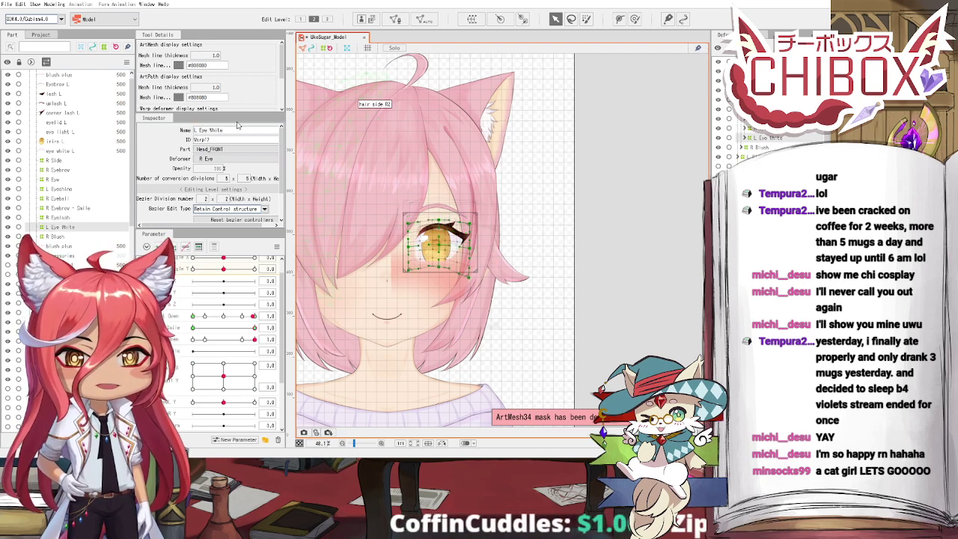
{"action": "left_click", "coordinate": [198, 130]}
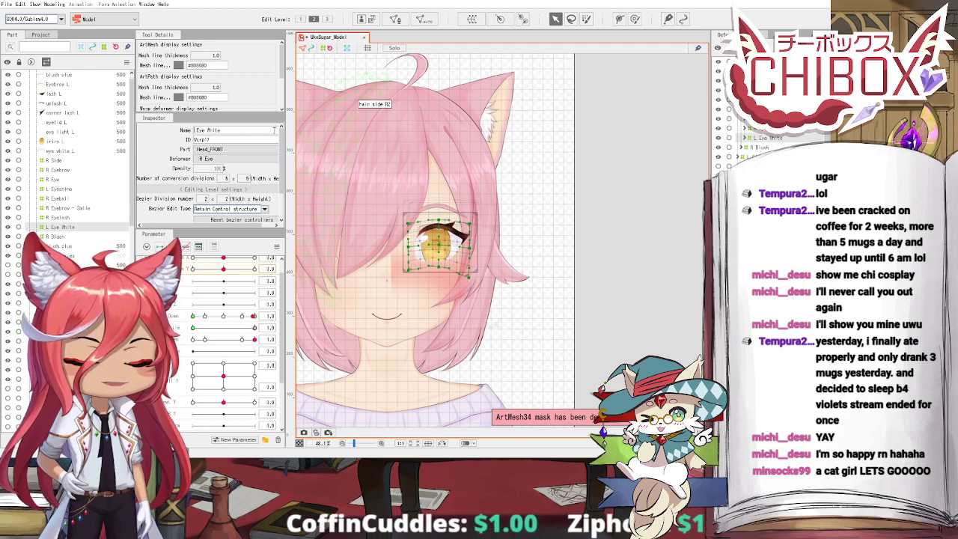
{"action": "key", "text": "BackSpace"}
{"action": "type", "text": "R"}
{"action": "key", "text": "Return"}
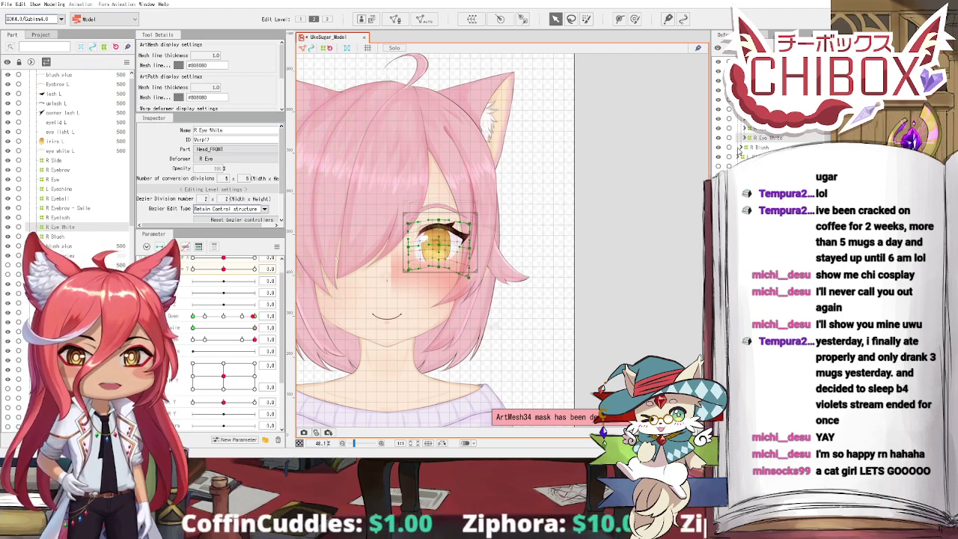
Step: Expand the duplicated eye deformers in the hierarchy and rename L Eyeshine as R Eyeshine
{"action": "left_click", "coordinate": [755, 147]}
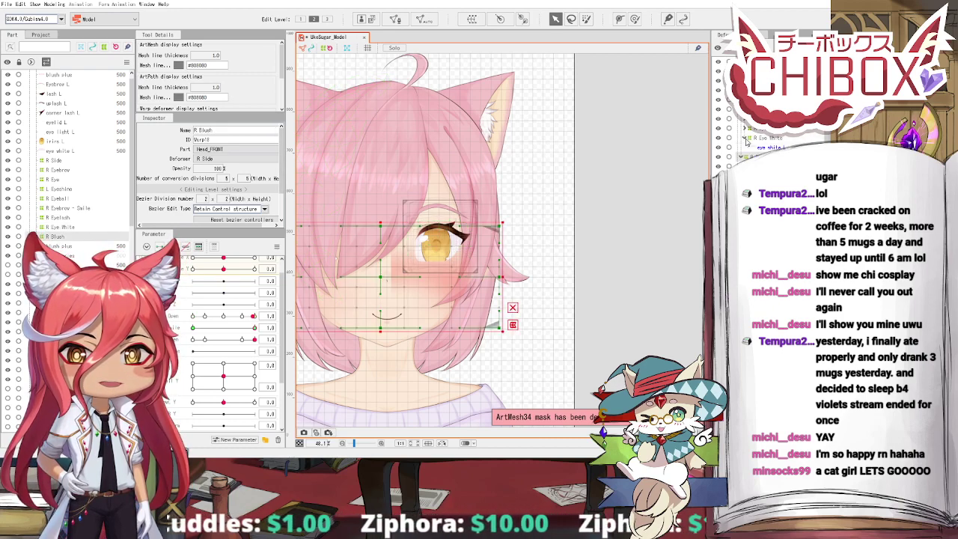
{"action": "left_click", "coordinate": [745, 128]}
{"action": "left_click", "coordinate": [745, 118]}
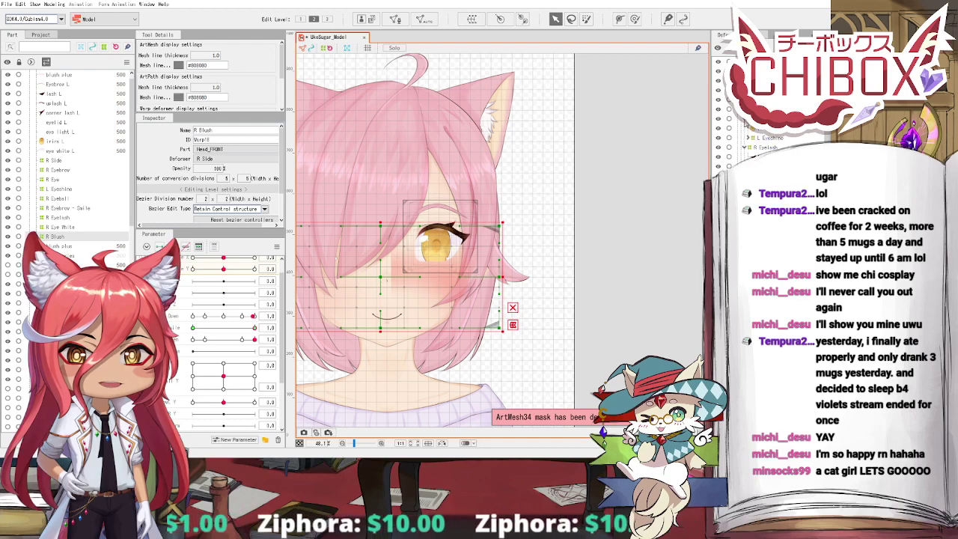
{"action": "left_click", "coordinate": [767, 138]}
{"action": "left_click_drag", "start_coordinate": [199, 131], "coordinate": [188, 131]}
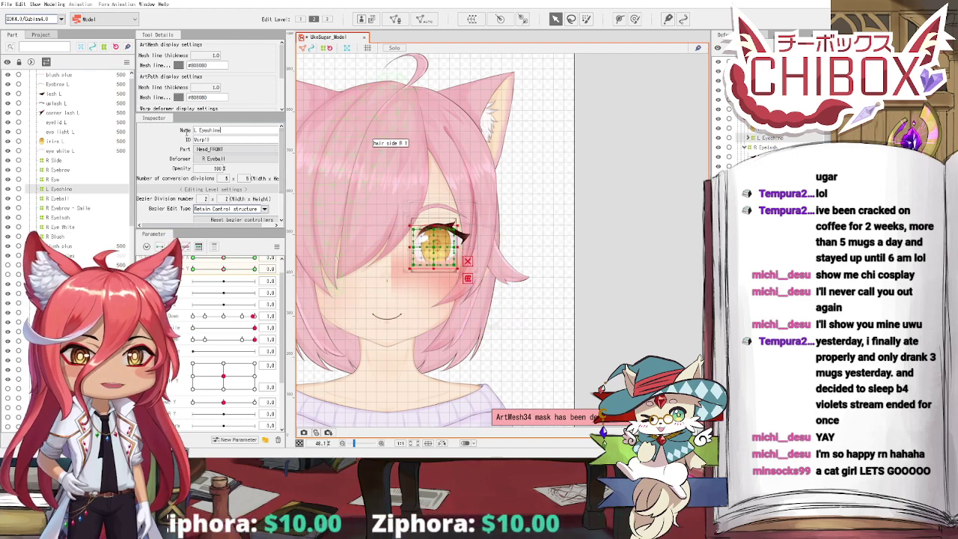
{"action": "key", "text": "BackSpace"}
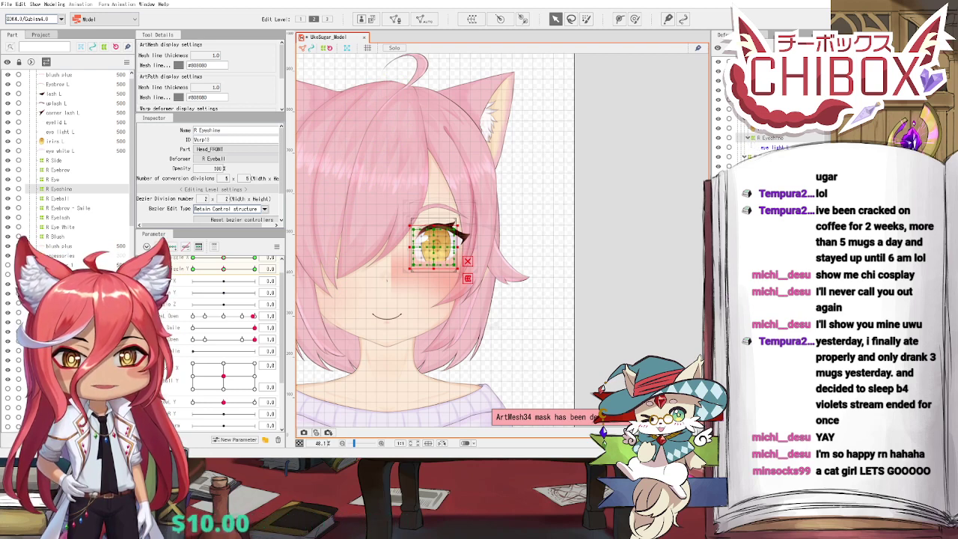
Step: Create a rotation deformer over the R Side deformer and flip it horizontally to mirror the duplicated eye
{"action": "left_click", "coordinate": [762, 90]}
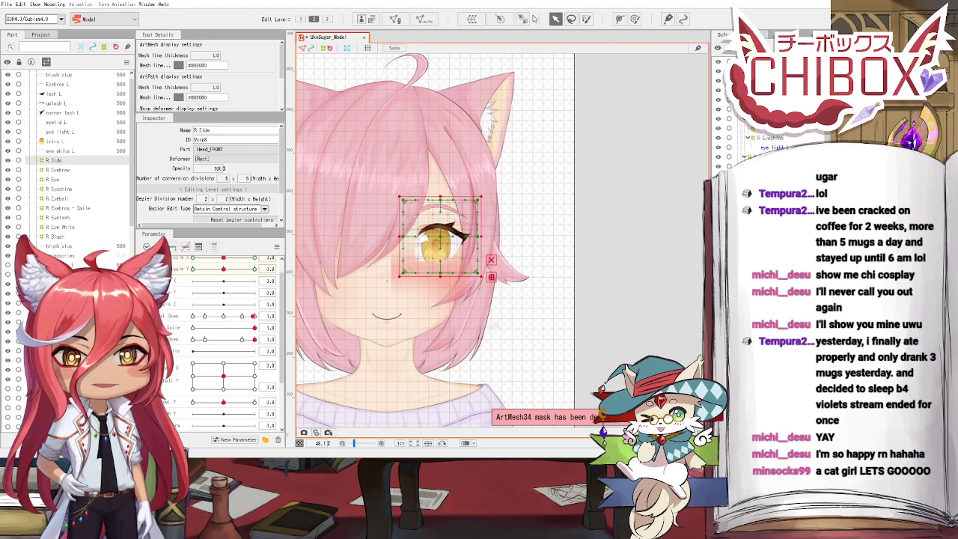
{"action": "left_click", "coordinate": [533, 343]}
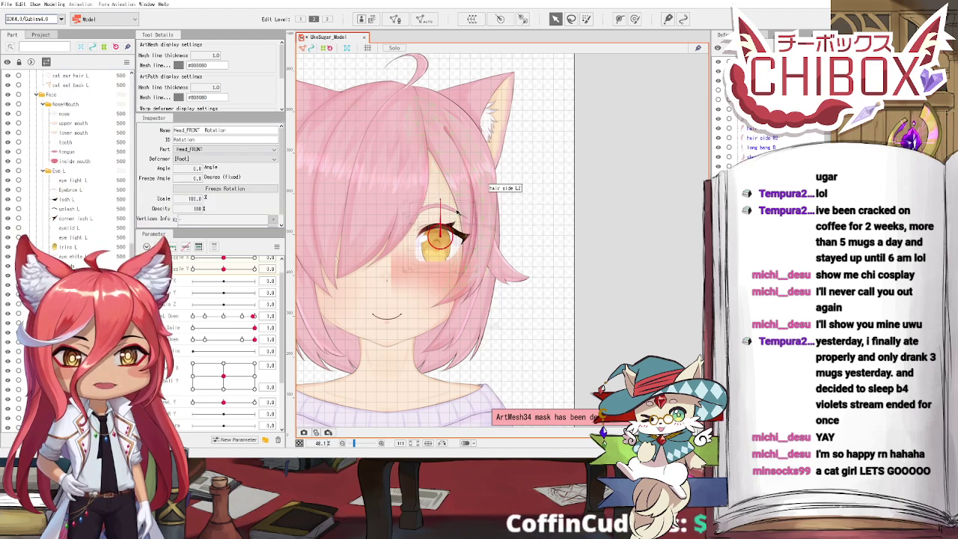
{"action": "right_click", "coordinate": [441, 238]}
{"action": "left_click", "coordinate": [505, 416]}
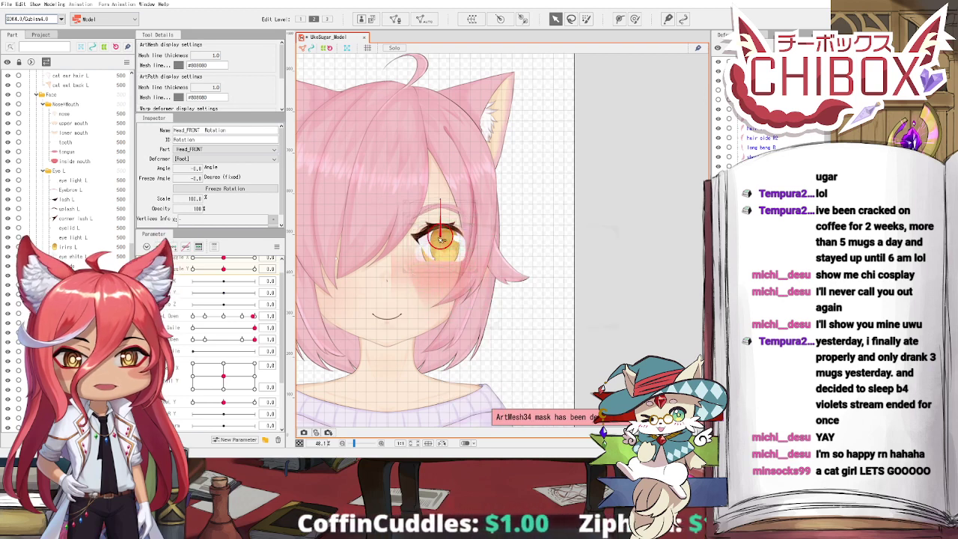
Step: Move the mirrored eye set across to the opposite side of the face and delete the temporary rotation deformer
{"action": "left_click_drag", "start_coordinate": [441, 239], "coordinate": [345, 240]}
{"action": "scroll", "coordinate": [344, 240], "scroll_direction": "up", "scroll_amount": 3}
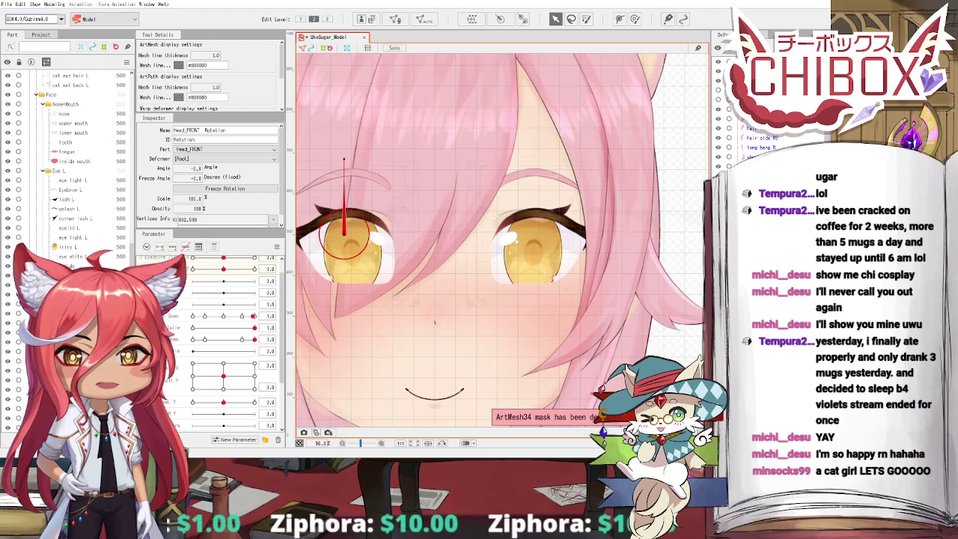
{"action": "key", "text": "Delete"}
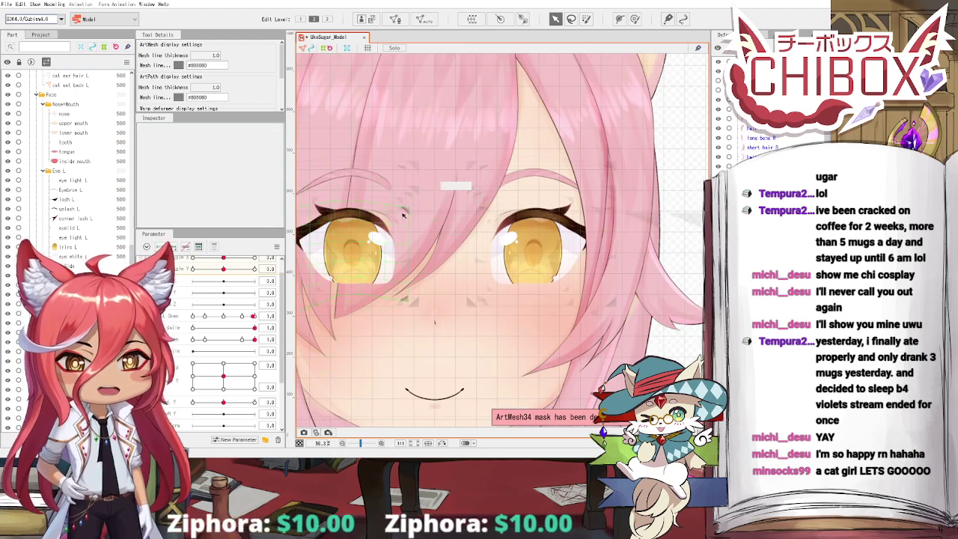
Step: Move the duplicated eye, eyebrow and blush meshes with all R deformers from the Head_FRONT part into the Eye L part
{"action": "scroll", "coordinate": [93, 191], "scroll_direction": "up", "scroll_amount": 10}
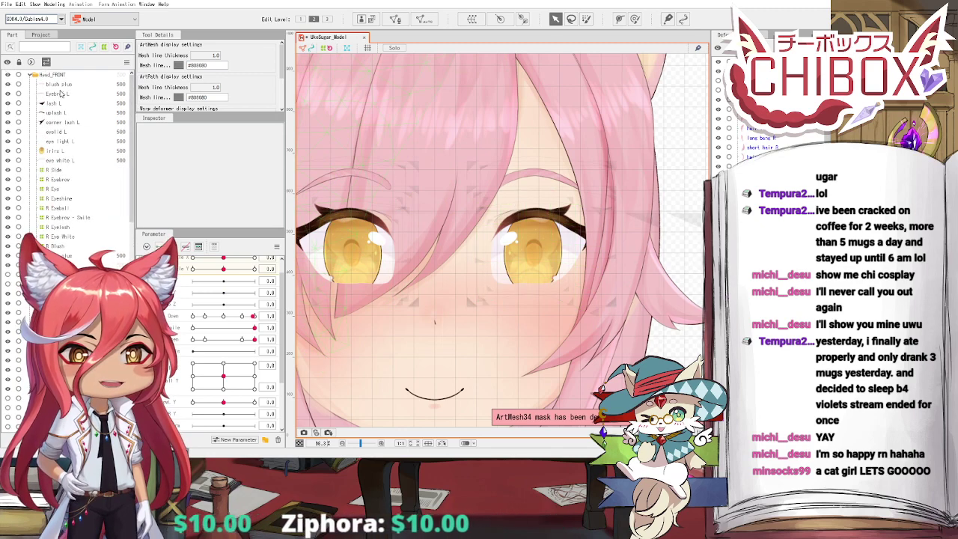
{"action": "left_click", "coordinate": [60, 86]}
{"action": "left_click", "coordinate": [56, 248], "text": "shift"}
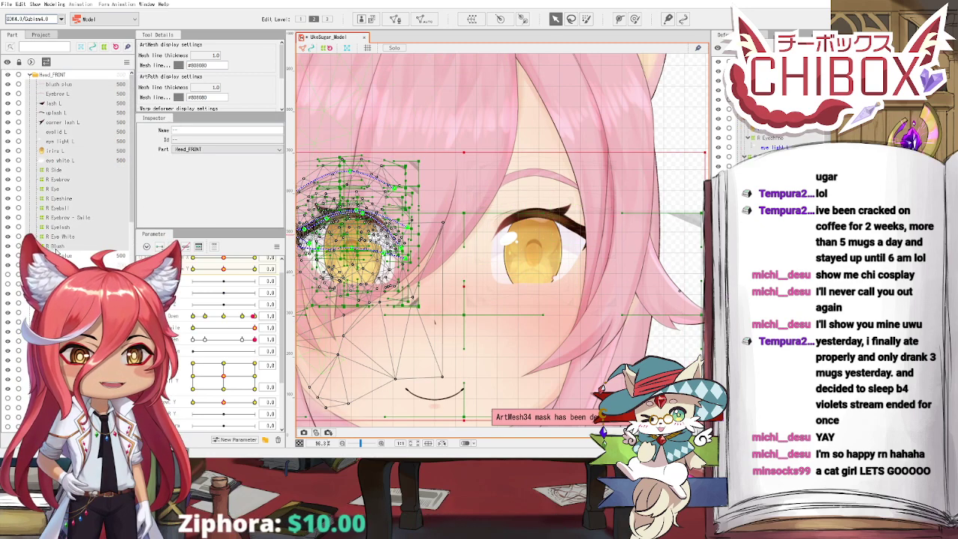
{"action": "left_click", "coordinate": [57, 255], "text": "shift"}
{"action": "left_click", "coordinate": [65, 172]}
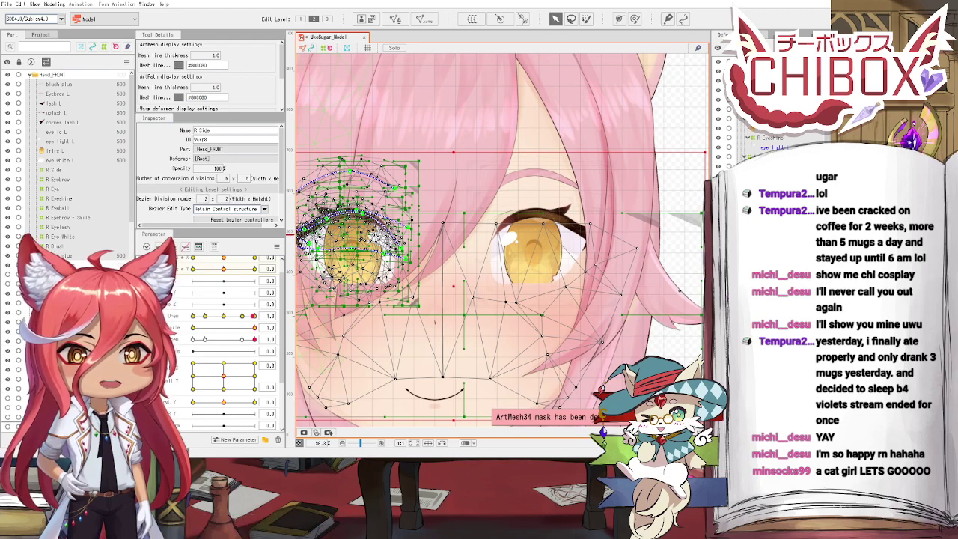
{"action": "scroll", "coordinate": [67, 149], "scroll_direction": "down", "scroll_amount": 2}
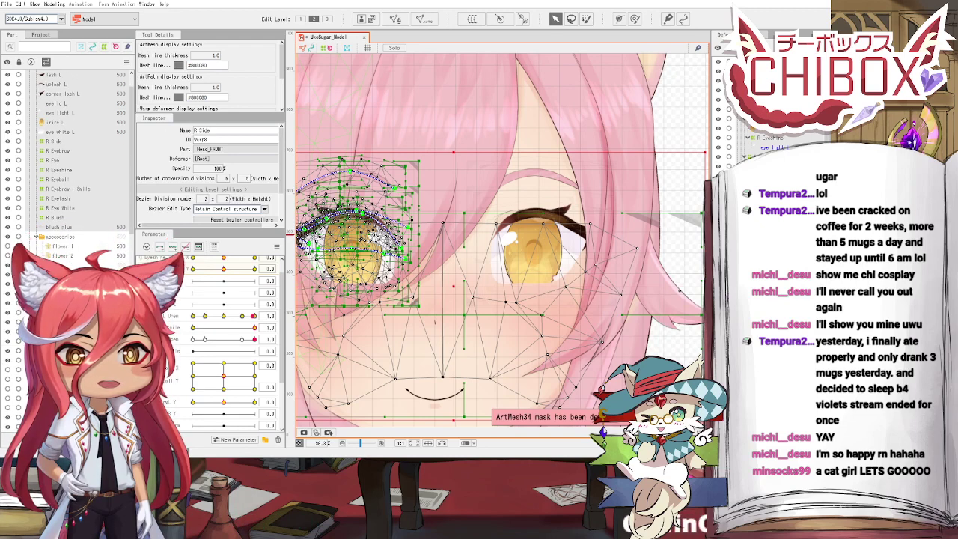
{"action": "scroll", "coordinate": [67, 187], "scroll_direction": "down", "scroll_amount": 5}
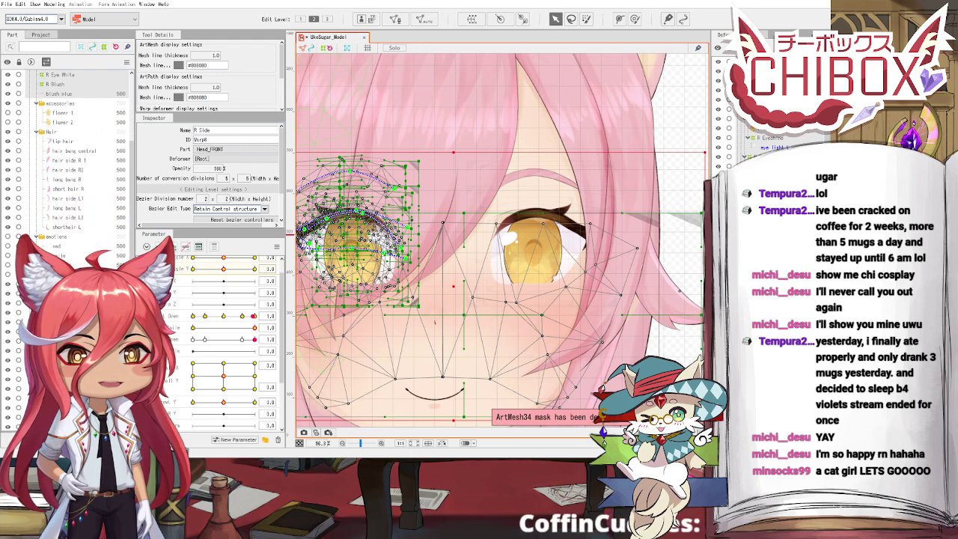
{"action": "scroll", "coordinate": [68, 187], "scroll_direction": "down", "scroll_amount": 5}
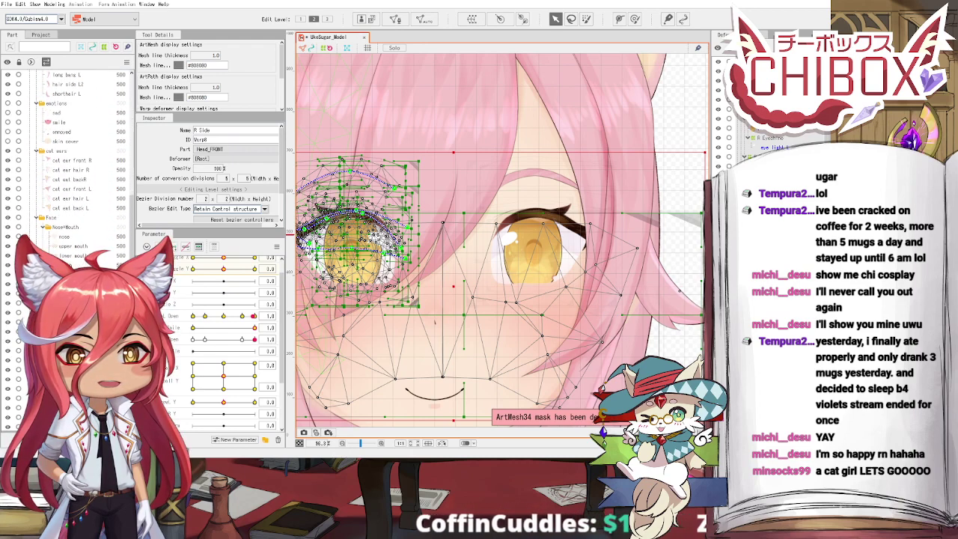
{"action": "scroll", "coordinate": [50, 239], "scroll_direction": "down", "scroll_amount": 3}
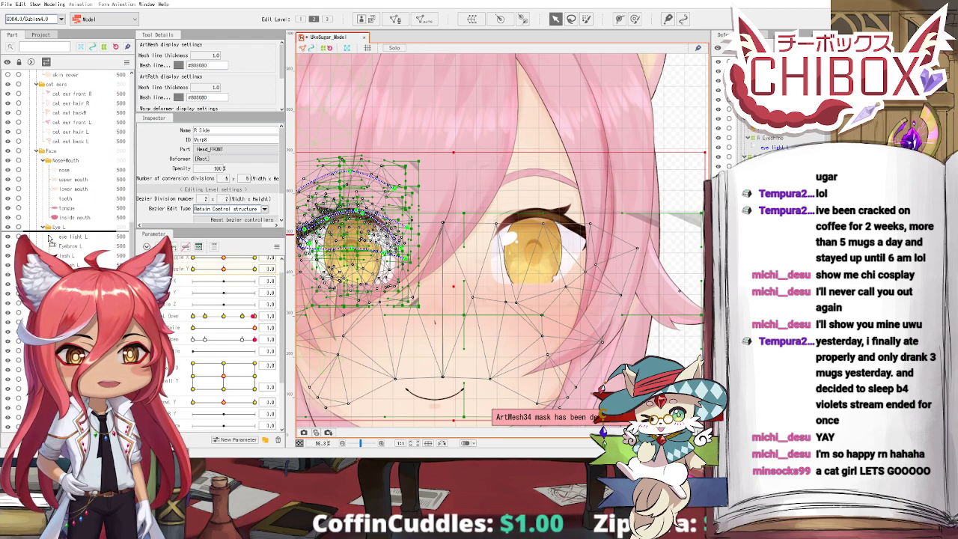
{"action": "left_click_drag", "start_coordinate": [50, 238], "coordinate": [50, 237]}
{"action": "scroll", "coordinate": [486, 303], "scroll_direction": "down", "scroll_amount": 5}
{"action": "left_click", "coordinate": [644, 297]}
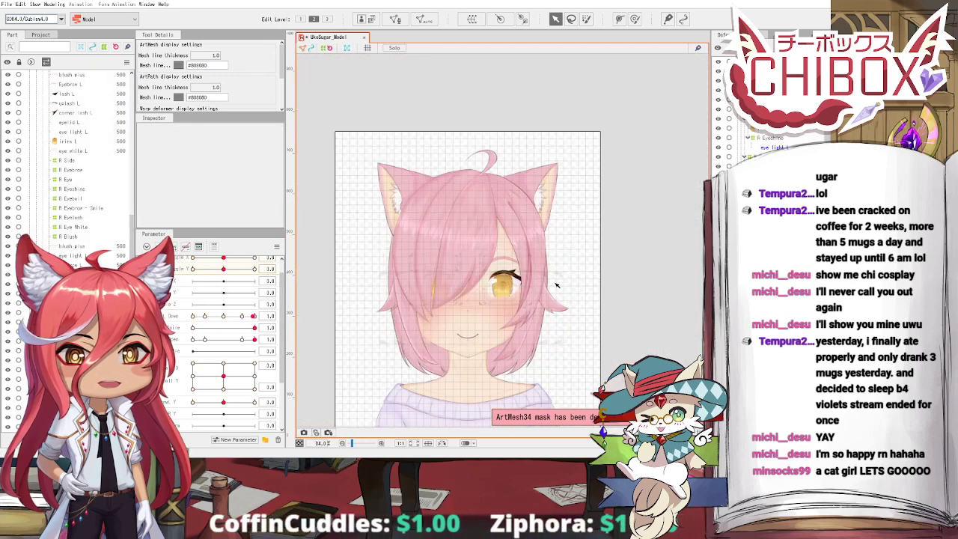
Step: Select the duplicated right-side meshes and deformers and transfer their keyforms from the left eye's Open parameter to the right eye's Open parameter
{"action": "scroll", "coordinate": [516, 283], "scroll_direction": "up", "scroll_amount": 5}
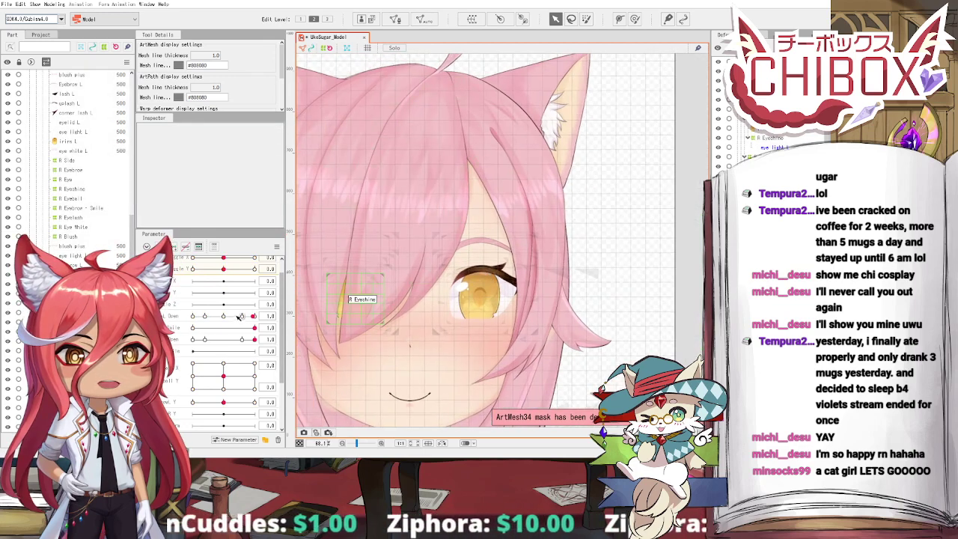
{"action": "mouse_move", "coordinate": [238, 316]}
{"action": "left_mouse_down"}
{"action": "mouse_move", "coordinate": [194, 317]}
{"action": "mouse_move", "coordinate": [255, 317]}
{"action": "left_mouse_up"}
{"action": "left_click", "coordinate": [597, 297]}
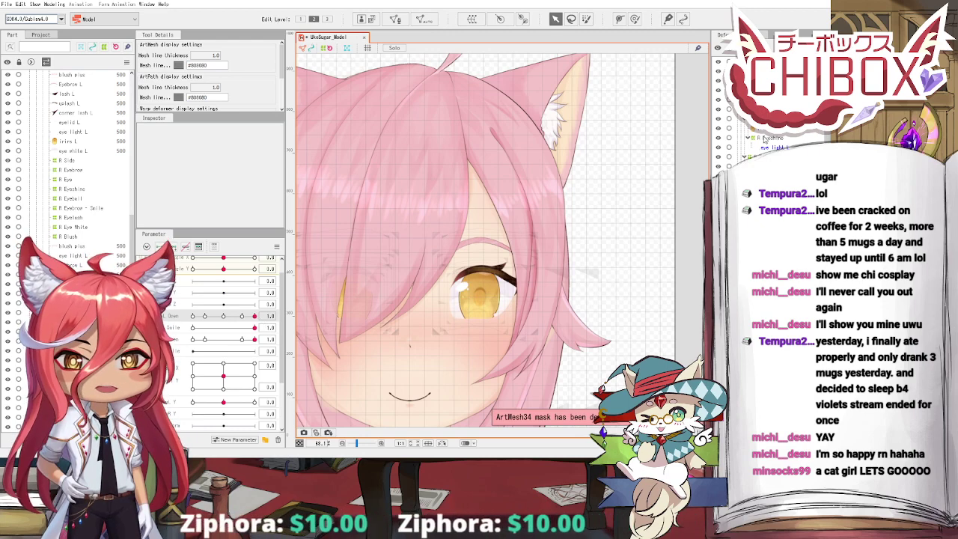
{"action": "double_click", "coordinate": [765, 140]}
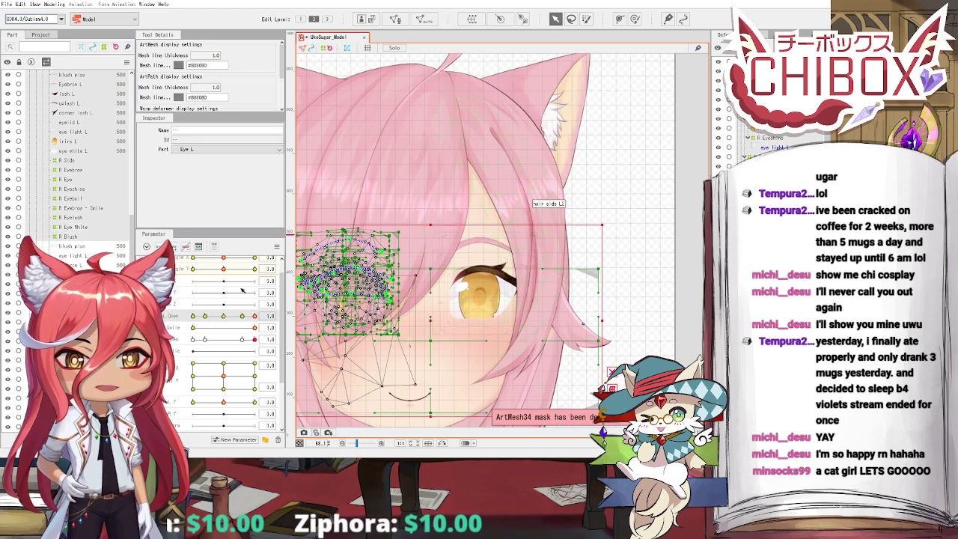
{"action": "scroll", "coordinate": [193, 270], "scroll_direction": "up", "scroll_amount": 1}
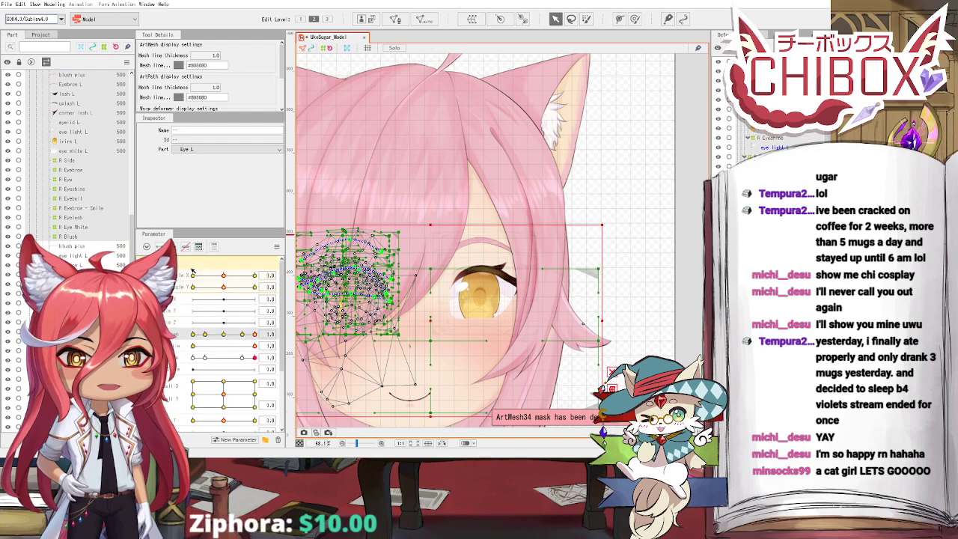
{"action": "left_click", "coordinate": [224, 278]}
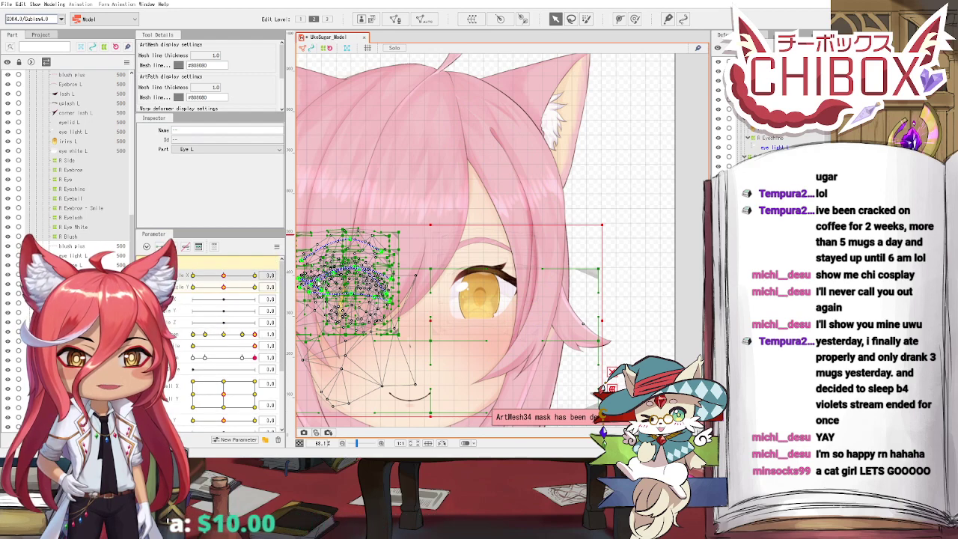
{"action": "left_click_drag", "start_coordinate": [240, 334], "coordinate": [254, 337]}
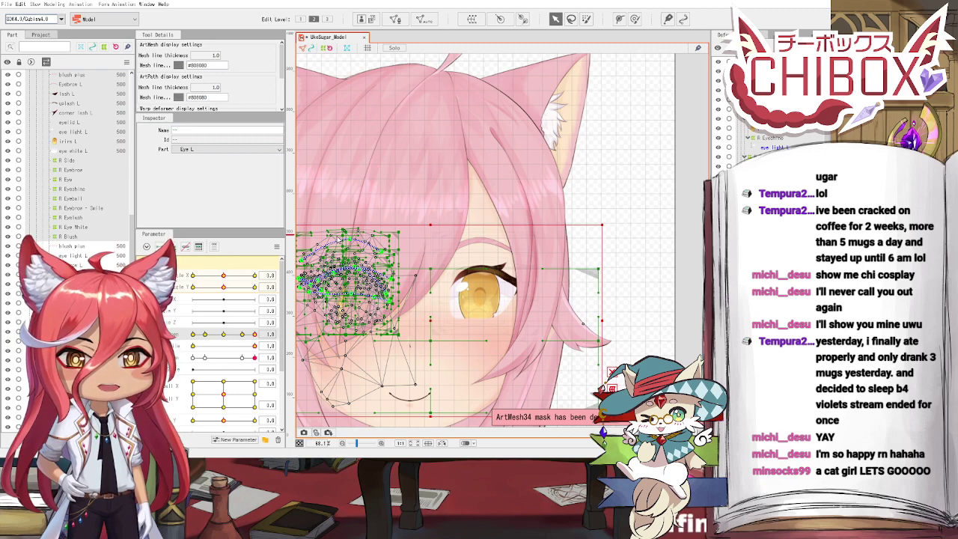
{"action": "left_click", "coordinate": [257, 345]}
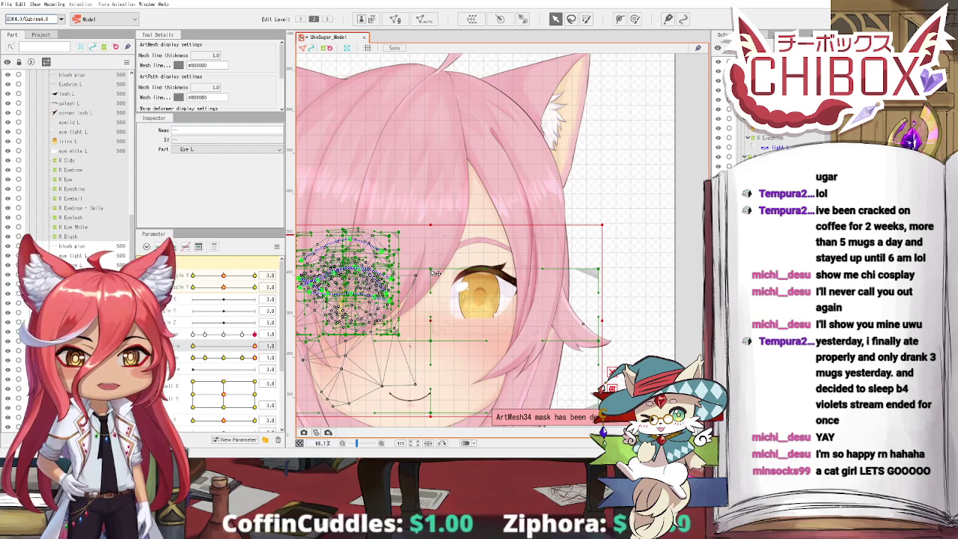
{"action": "left_click", "coordinate": [603, 203]}
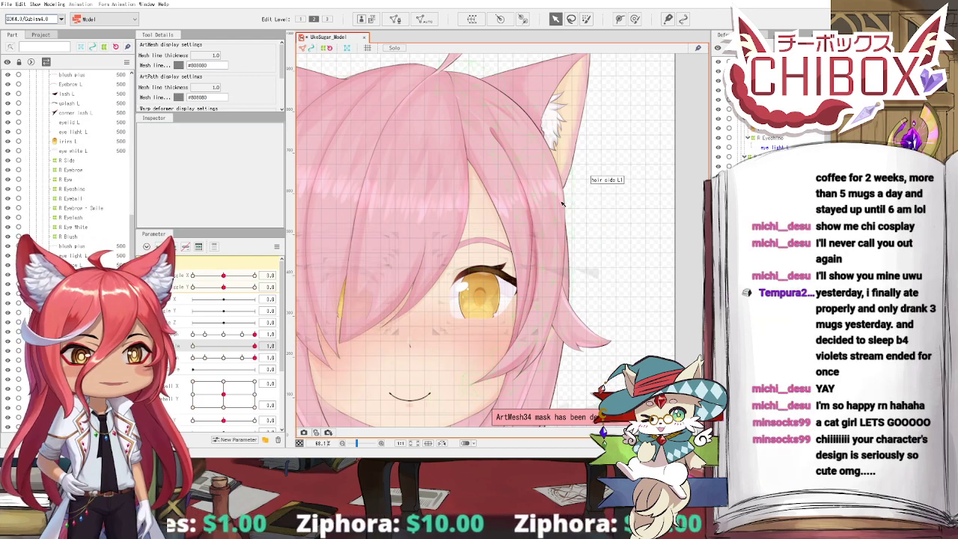
{"action": "left_click_drag", "start_coordinate": [563, 211], "coordinate": [532, 202]}
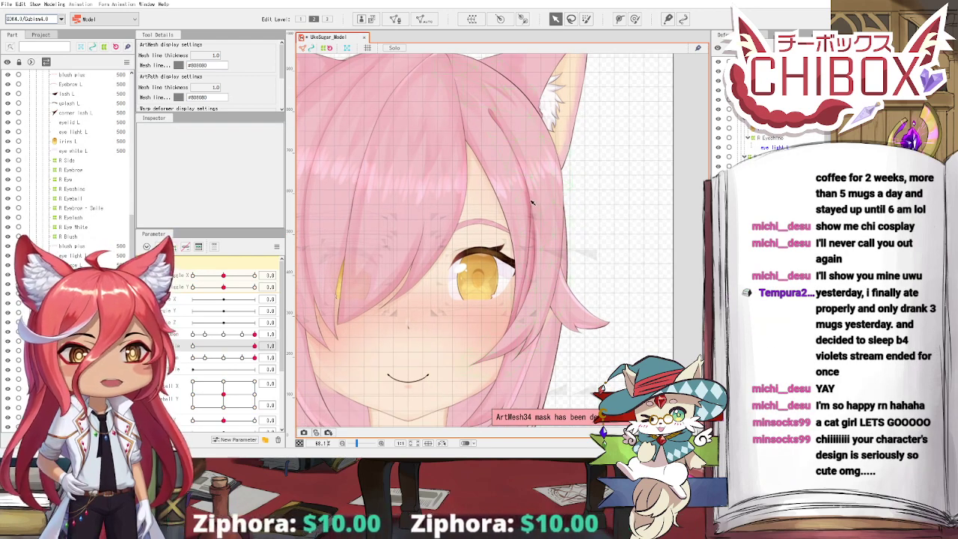
{"action": "left_click_drag", "start_coordinate": [422, 259], "coordinate": [441, 257]}
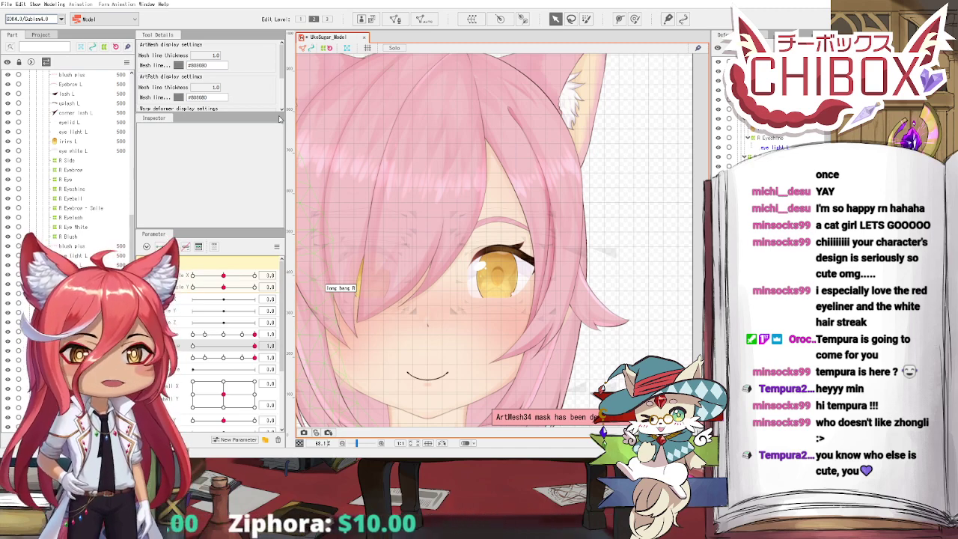
Step: Open the physics settings, test how both eyes react by moving the gaze across the preview model, and close the settings
{"action": "scroll", "coordinate": [440, 120], "scroll_direction": "up", "scroll_amount": 3}
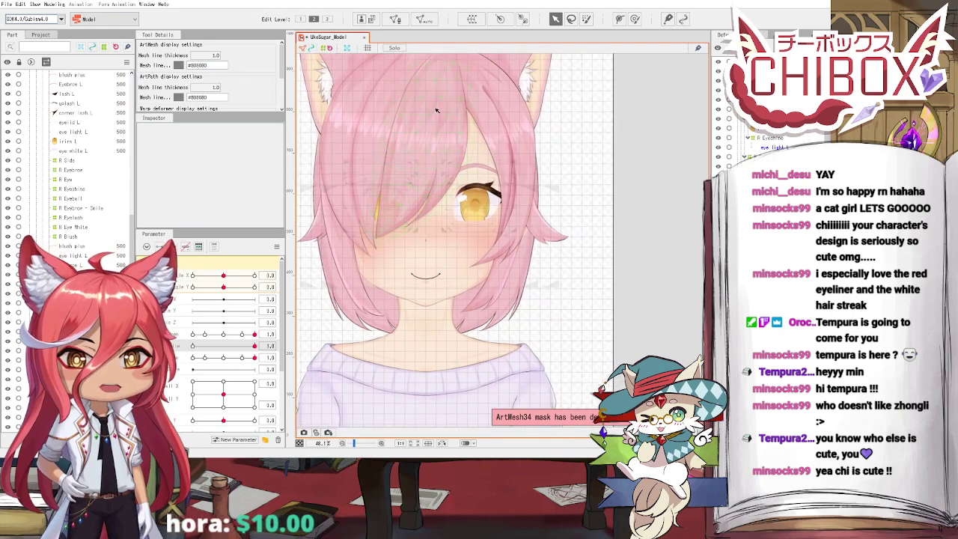
{"action": "left_click", "coordinate": [60, 4]}
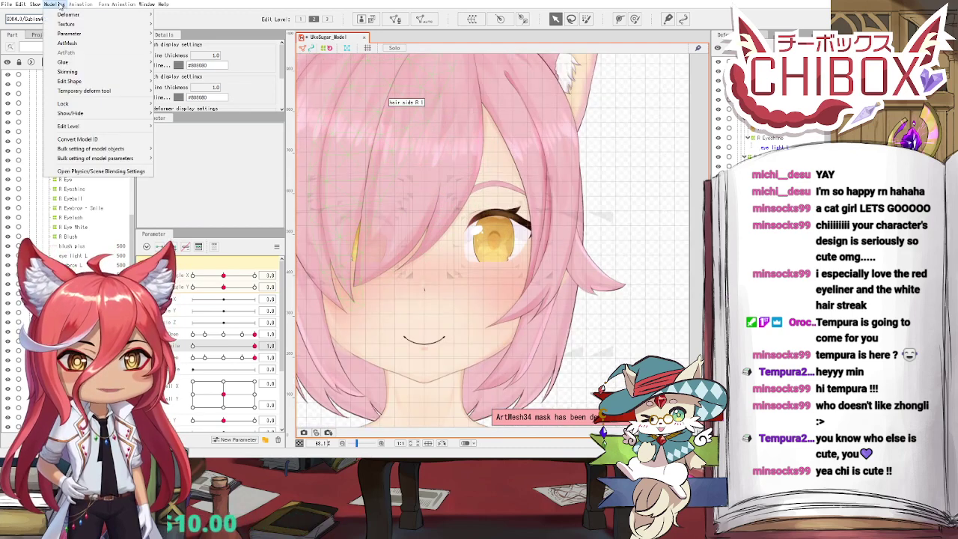
{"action": "left_click", "coordinate": [93, 172]}
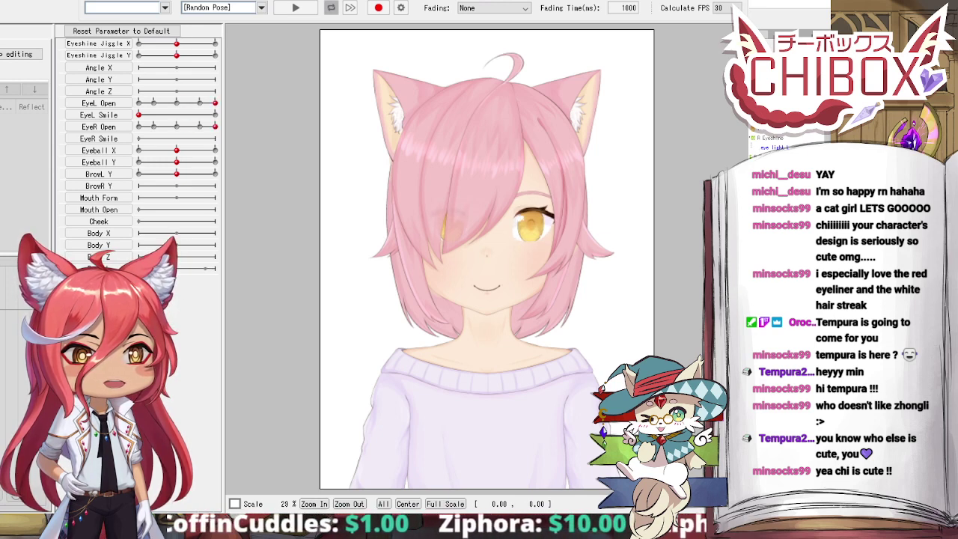
{"action": "scroll", "coordinate": [488, 240], "scroll_direction": "up", "scroll_amount": 4}
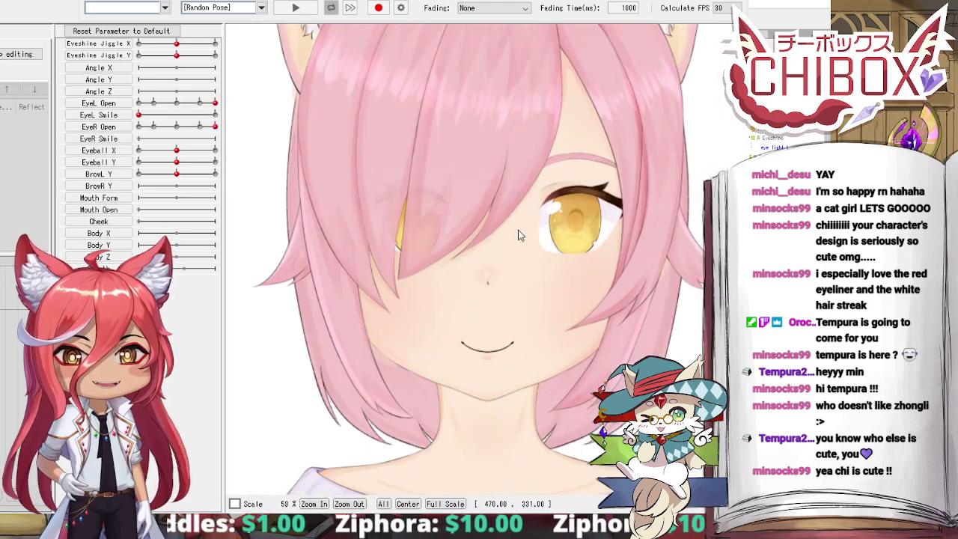
{"action": "scroll", "coordinate": [520, 237], "scroll_direction": "down", "scroll_amount": 4}
{"action": "scroll", "coordinate": [520, 236], "scroll_direction": "up", "scroll_amount": 5}
{"action": "scroll", "coordinate": [443, 221], "scroll_direction": "down", "scroll_amount": 3}
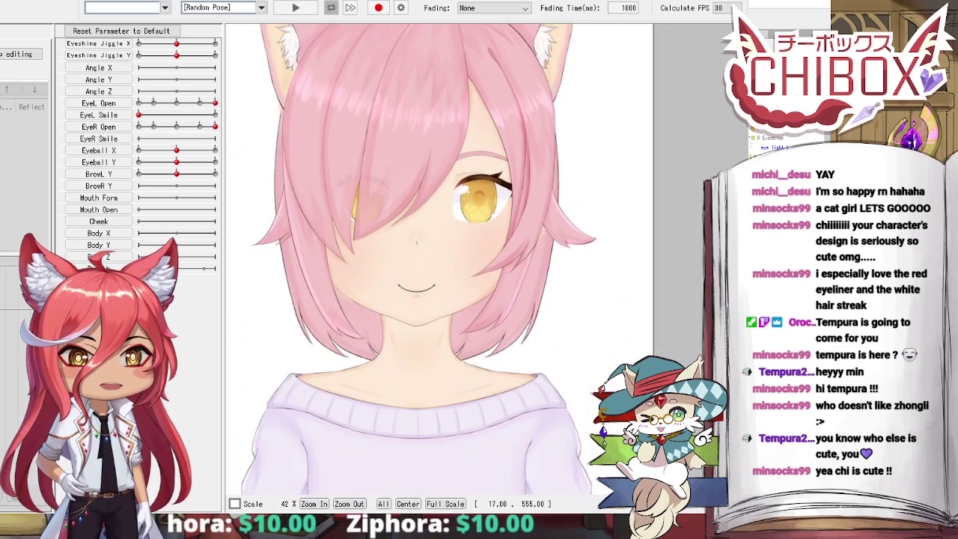
{"action": "scroll", "coordinate": [475, 242], "scroll_direction": "down", "scroll_amount": 4}
{"action": "scroll", "coordinate": [475, 243], "scroll_direction": "up", "scroll_amount": 2}
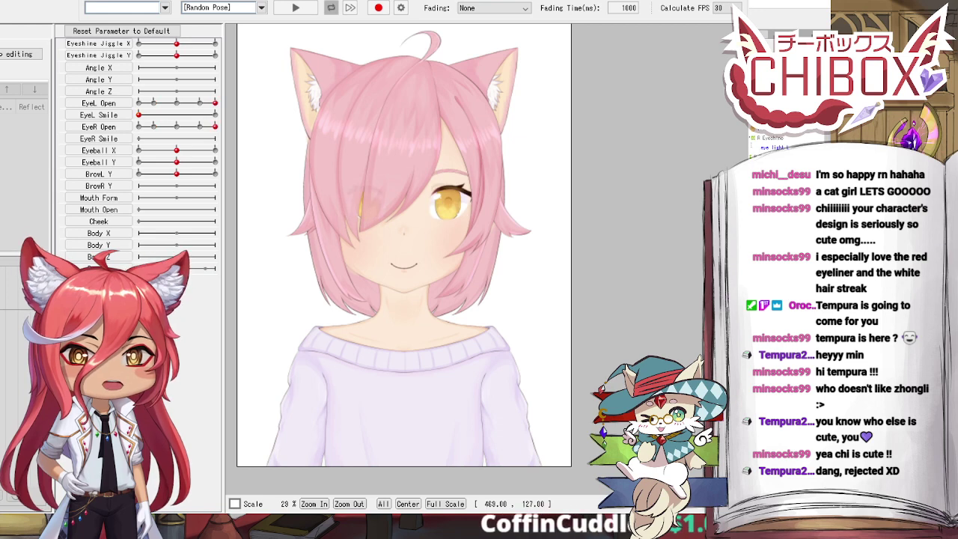
{"action": "scroll", "coordinate": [380, 182], "scroll_direction": "up", "scroll_amount": 3}
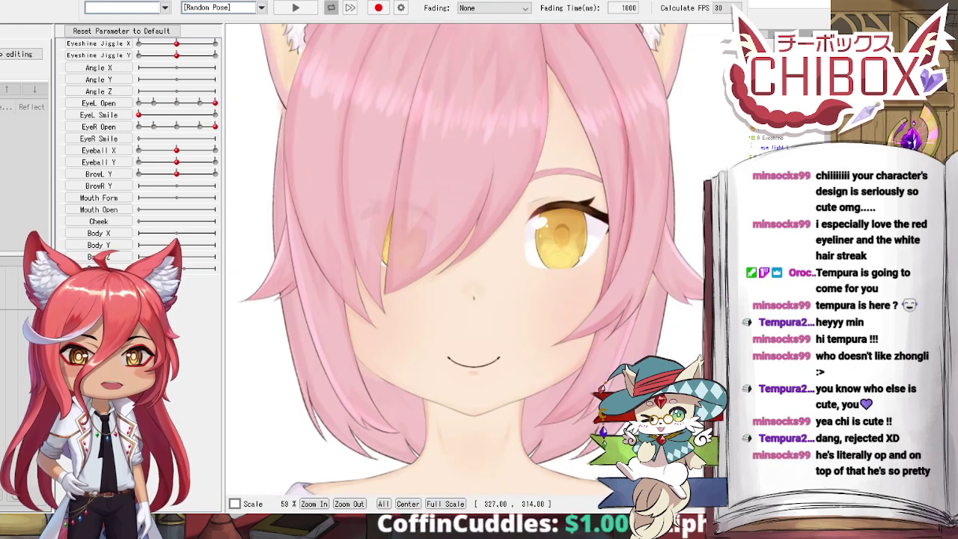
{"action": "left_click_drag", "start_coordinate": [378, 178], "coordinate": [307, 133]}
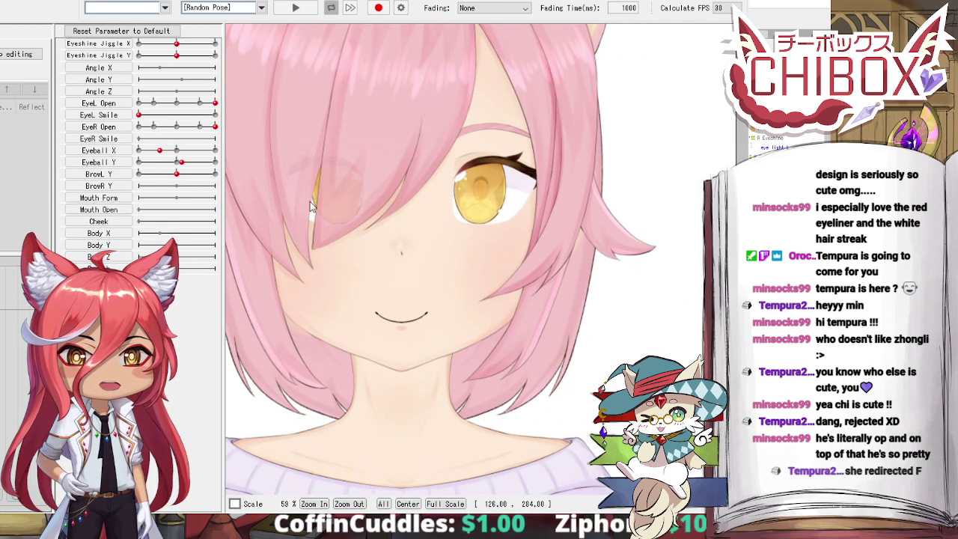
{"action": "left_click", "coordinate": [728, 2]}
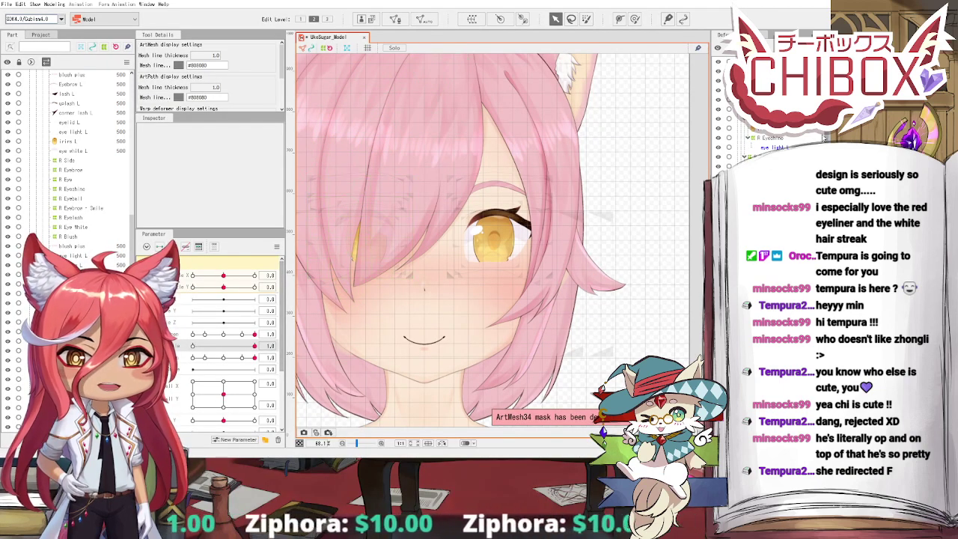
Step: Check the R Eyeball deformer against its Eyeball X parameter and reopen the physics settings with the face enlarged in the preview
{"action": "left_click", "coordinate": [368, 270]}
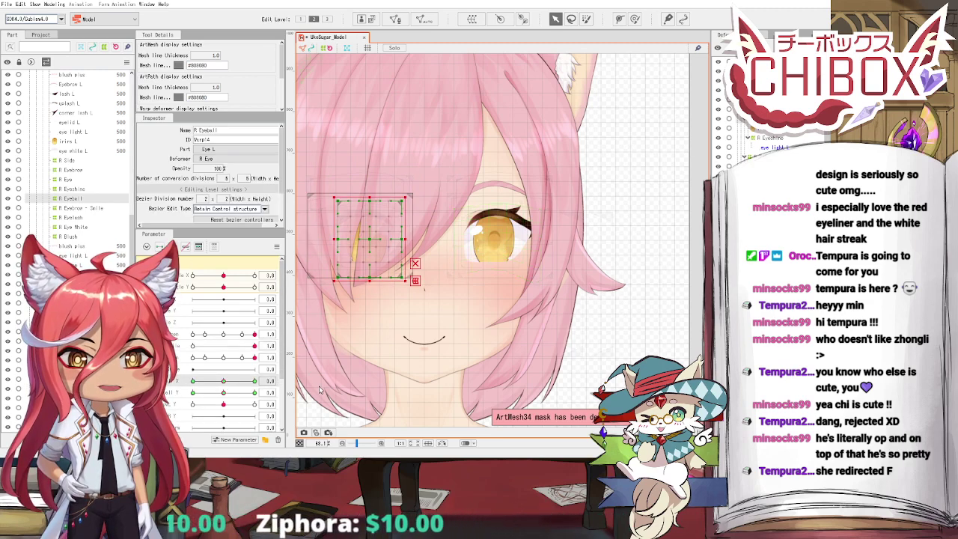
{"action": "mouse_move", "coordinate": [223, 382]}
{"action": "left_mouse_down"}
{"action": "mouse_move", "coordinate": [248, 382]}
{"action": "mouse_move", "coordinate": [224, 382]}
{"action": "left_mouse_up"}
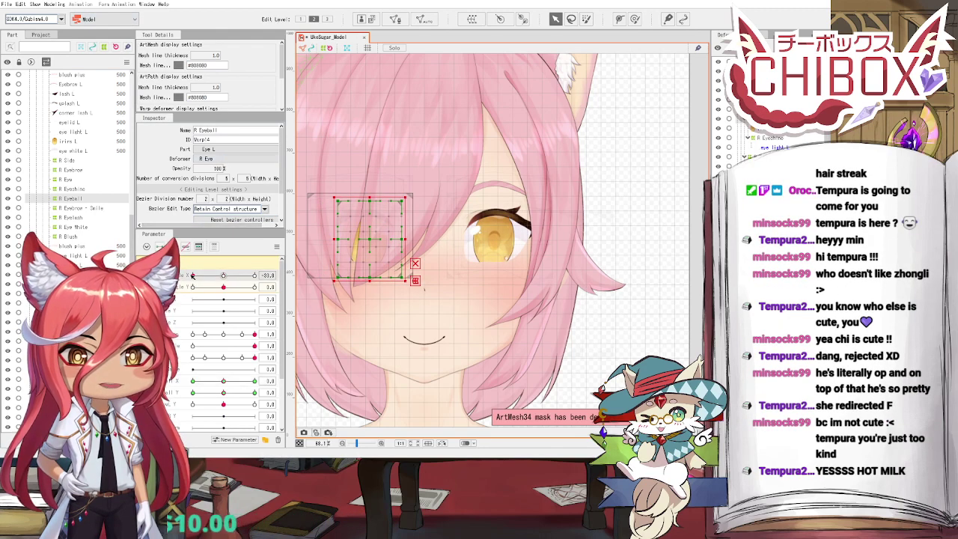
{"action": "left_click", "coordinate": [54, 5]}
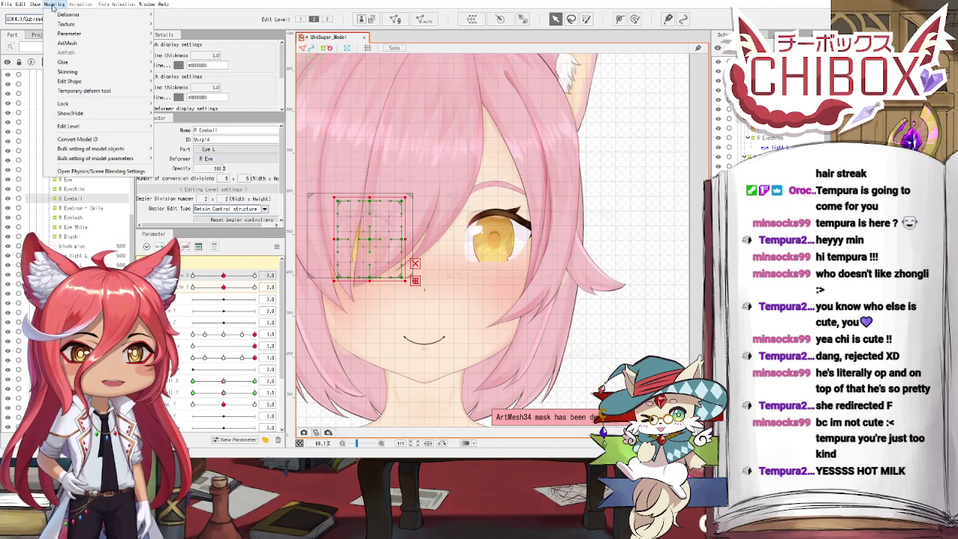
{"action": "left_click", "coordinate": [114, 173]}
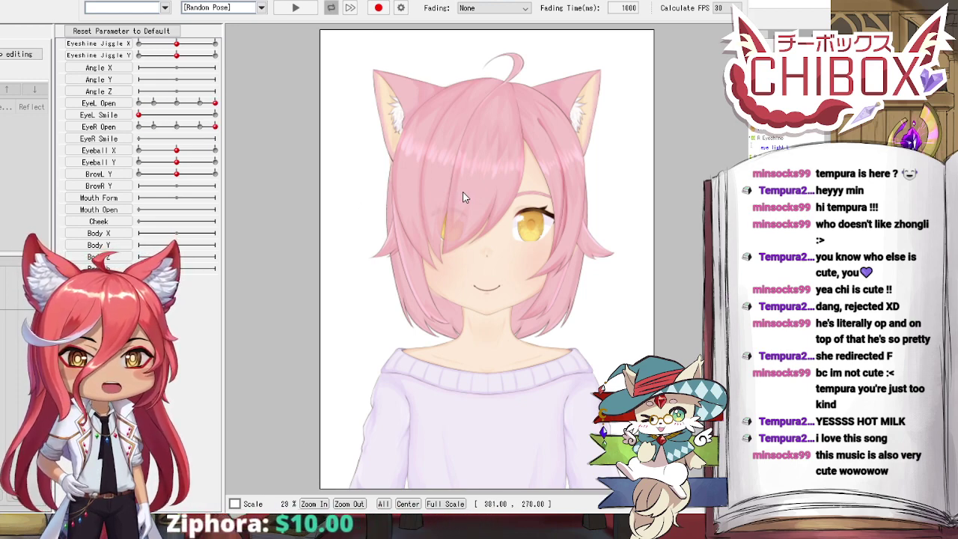
{"action": "scroll", "coordinate": [464, 197], "scroll_direction": "up", "scroll_amount": 3}
{"action": "scroll", "coordinate": [463, 196], "scroll_direction": "down", "scroll_amount": 1}
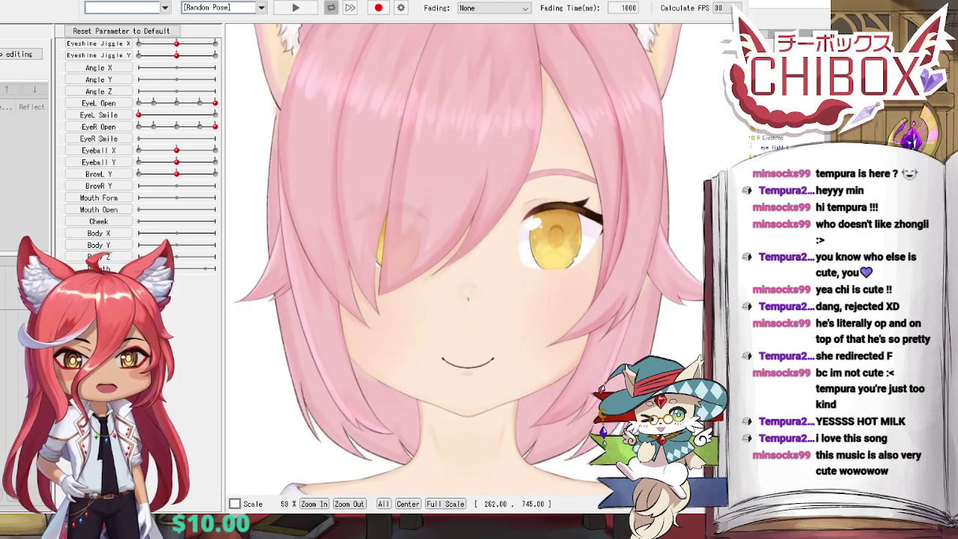
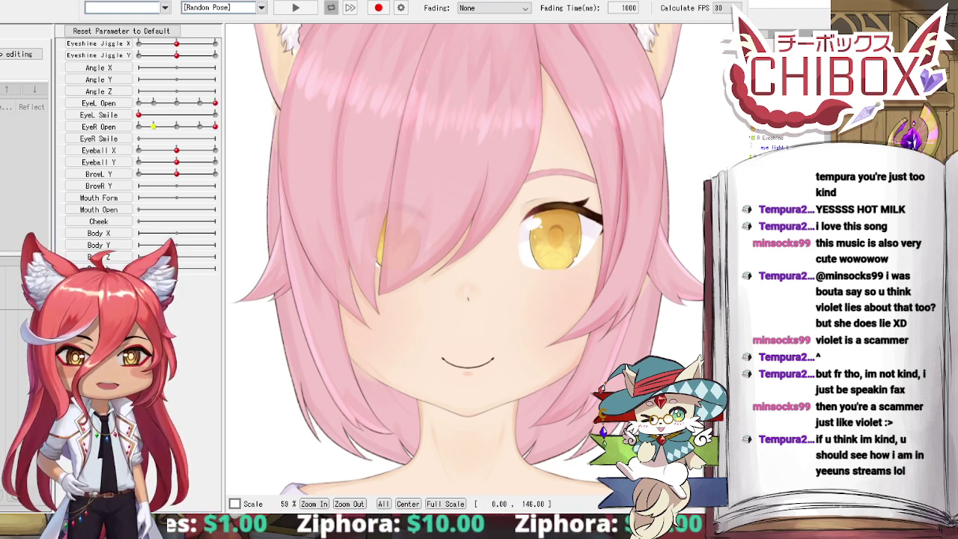
Step: Set EyeL Smile to its maximum in the physics preview and review the input and output settings of the physics groups
{"action": "left_click", "coordinate": [215, 114]}
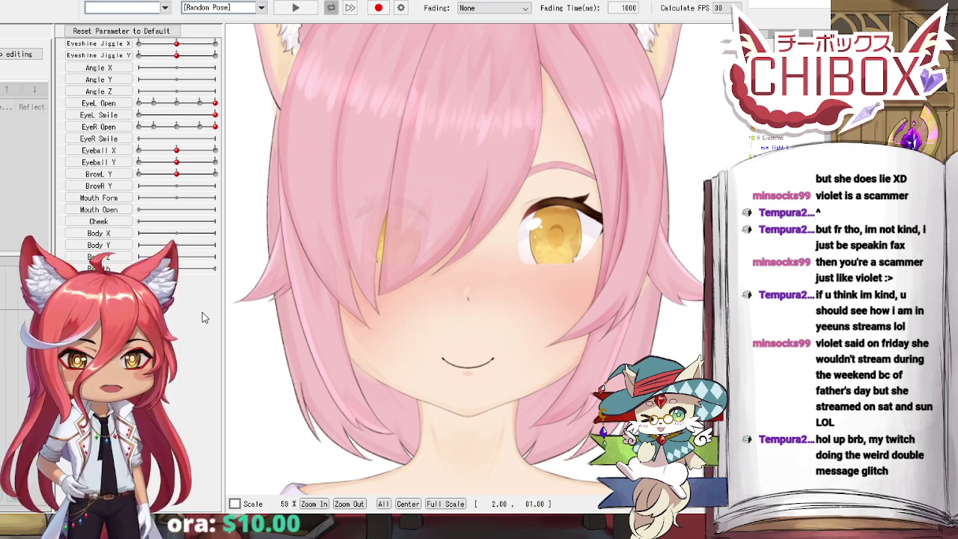
{"action": "left_click", "coordinate": [1, 68]}
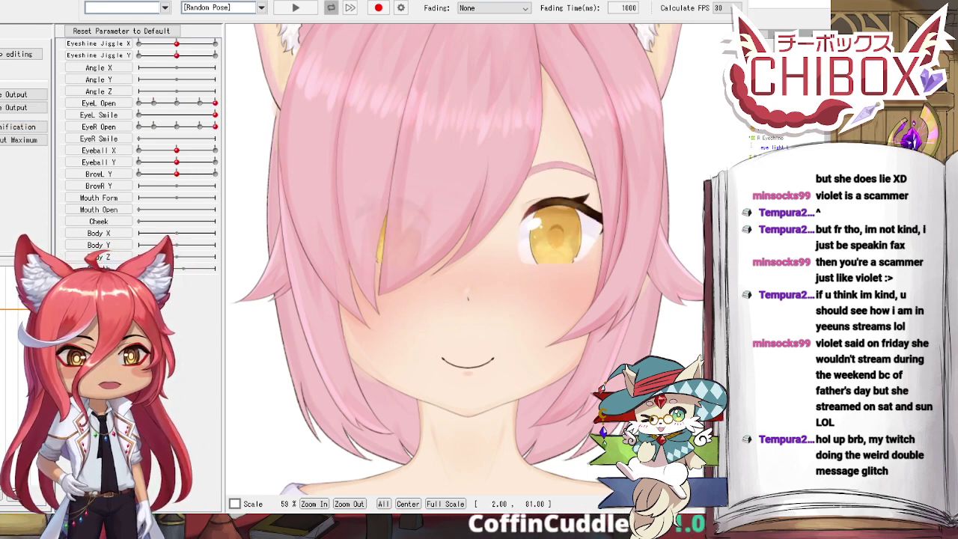
{"action": "scroll", "coordinate": [454, 235], "scroll_direction": "up", "scroll_amount": 4}
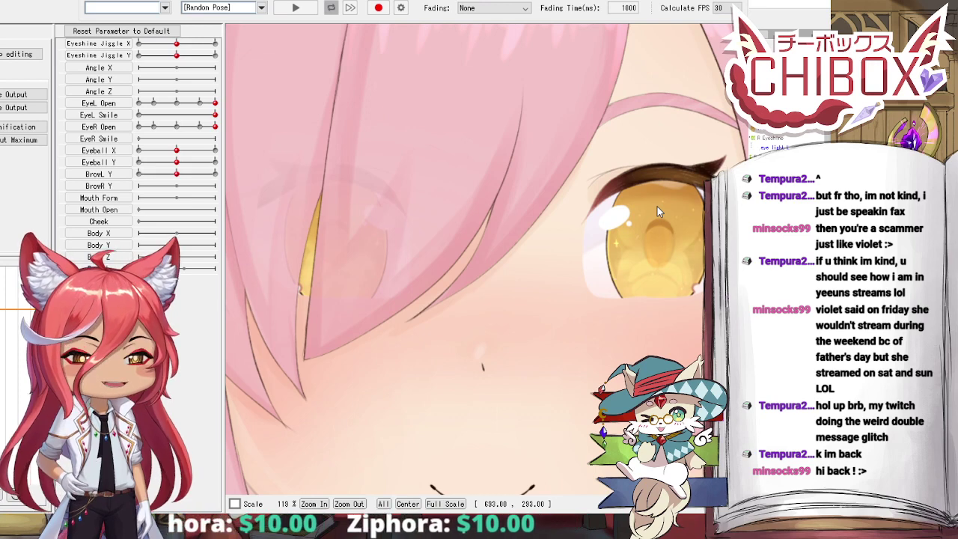
{"action": "scroll", "coordinate": [657, 207], "scroll_direction": "down", "scroll_amount": 4}
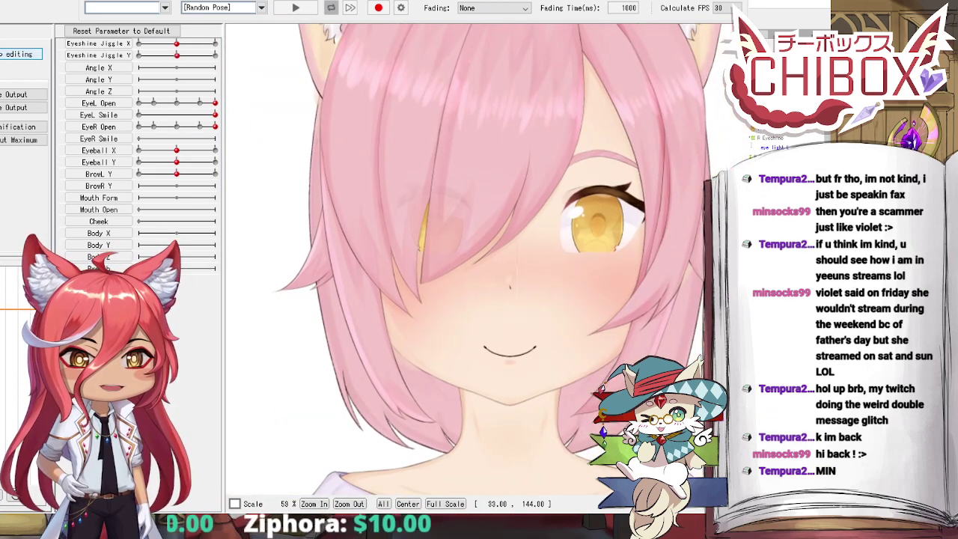
{"action": "left_click", "coordinate": [2, 74]}
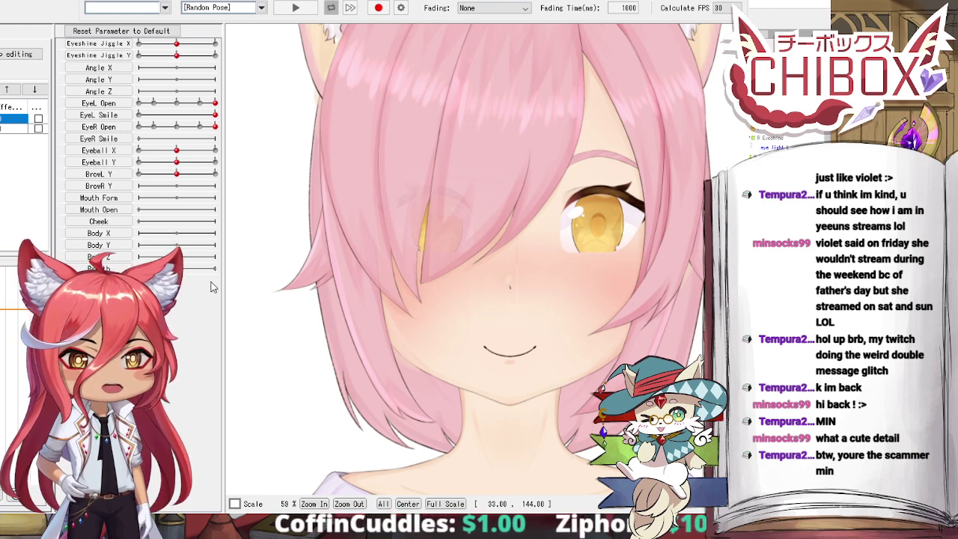
{"action": "left_click", "coordinate": [2, 112]}
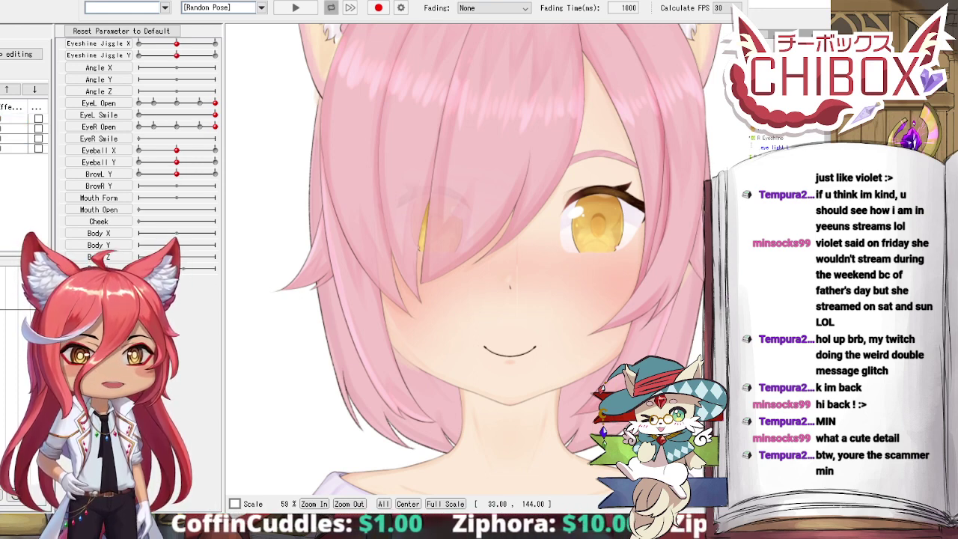
{"action": "left_click", "coordinate": [14, 118]}
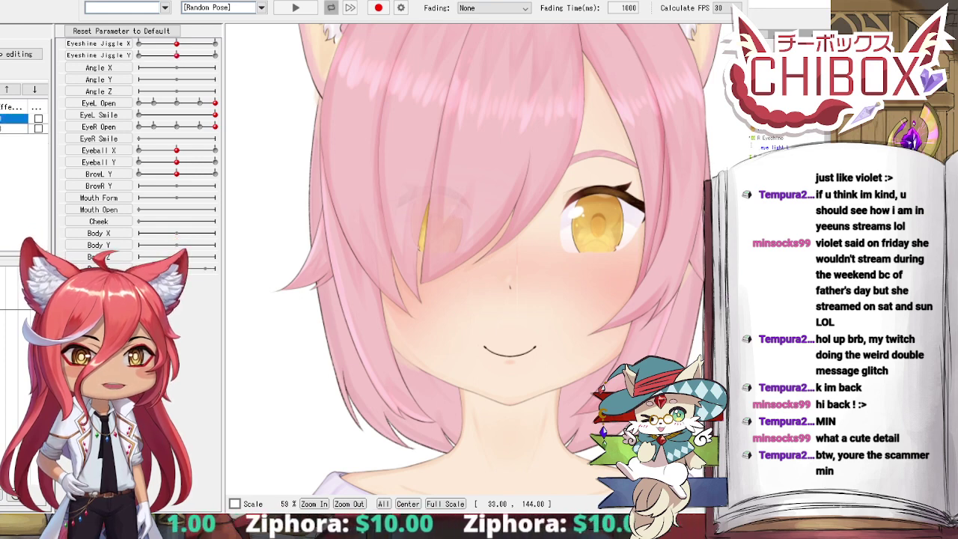
{"action": "left_click", "coordinate": [2, 73]}
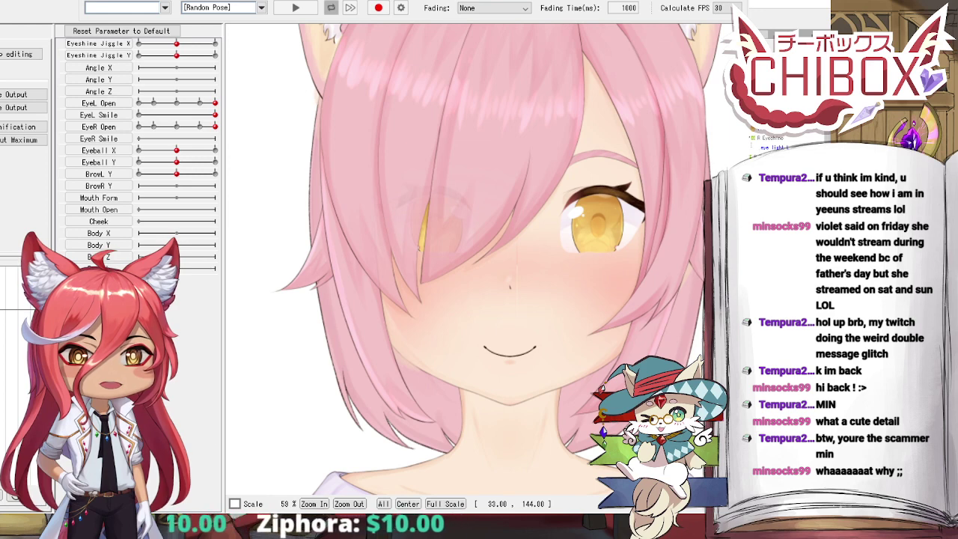
{"action": "right_click", "coordinate": [2, 115]}
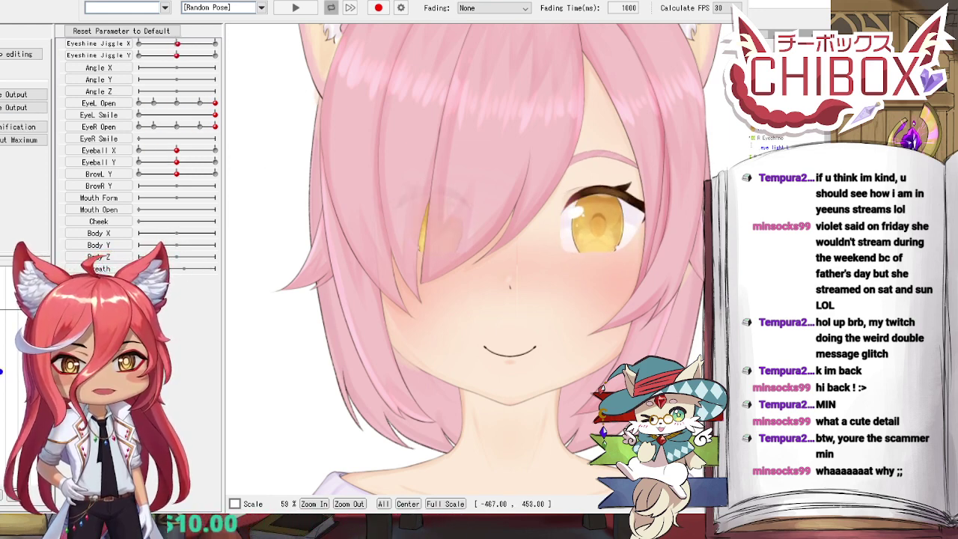
Step: Delete one entry from the physics group's input list and test the eye jiggle by moving the gaze across the preview
{"action": "left_click", "coordinate": [2, 74]}
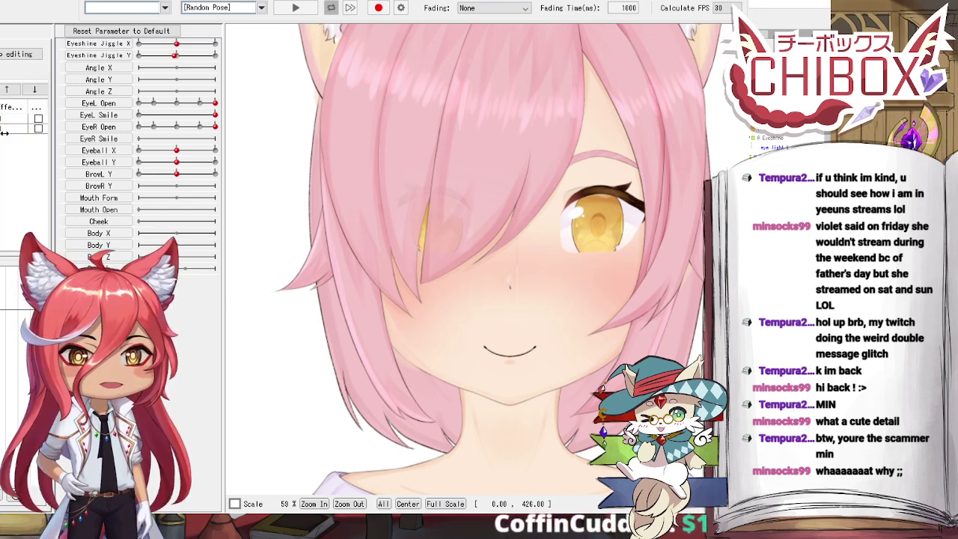
{"action": "key", "text": "Delete"}
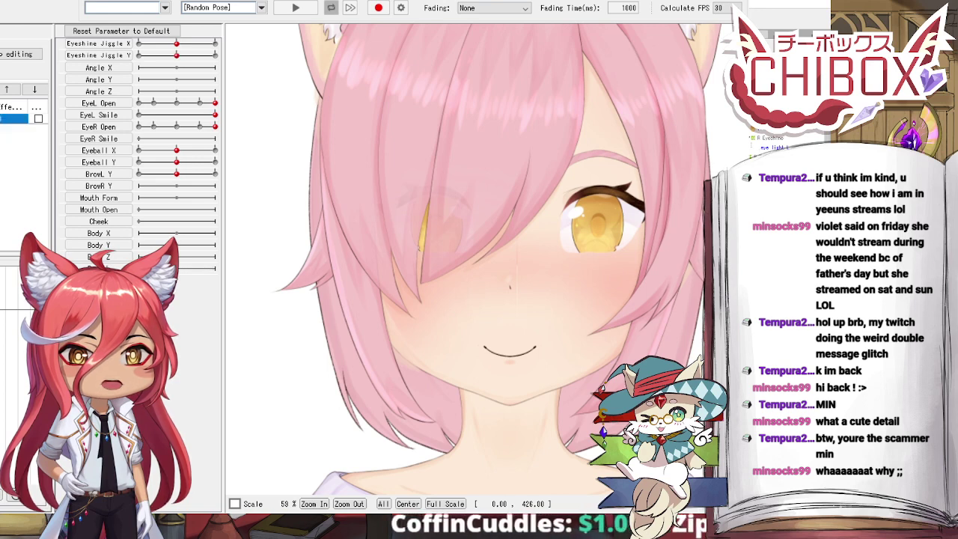
{"action": "left_click_drag", "start_coordinate": [315, 161], "coordinate": [229, 126]}
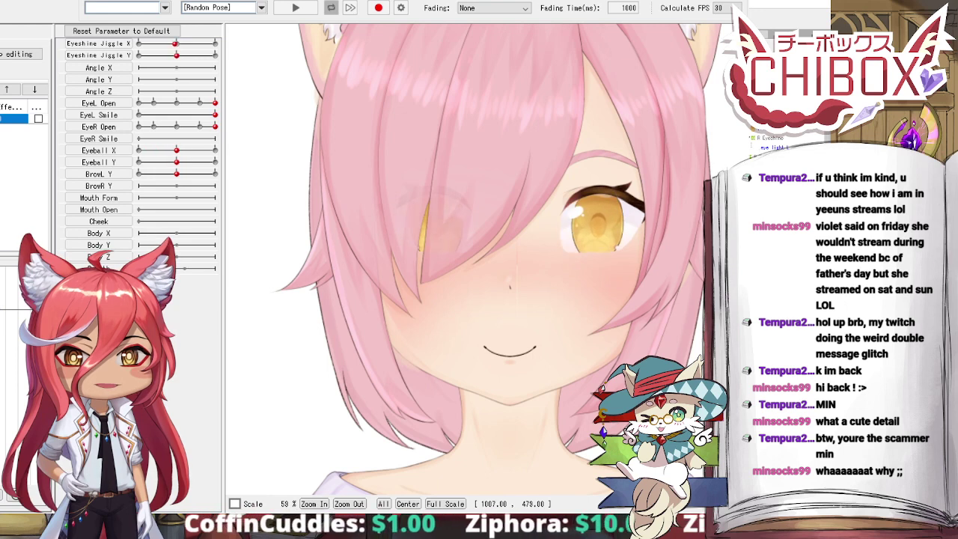
{"action": "scroll", "coordinate": [657, 234], "scroll_direction": "up", "scroll_amount": 3}
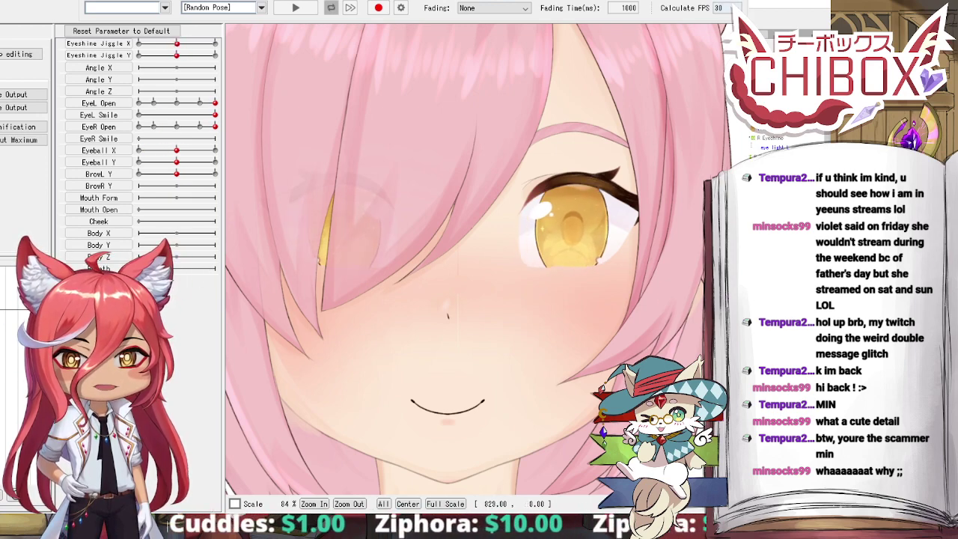
Step: Return from the physics settings to the model and set the EyeL Smile parameter to its minimum
{"action": "key", "text": "alt+Tab"}
{"action": "left_click_drag", "start_coordinate": [637, 214], "coordinate": [542, 214]}
{"action": "left_click", "coordinate": [592, 220]}
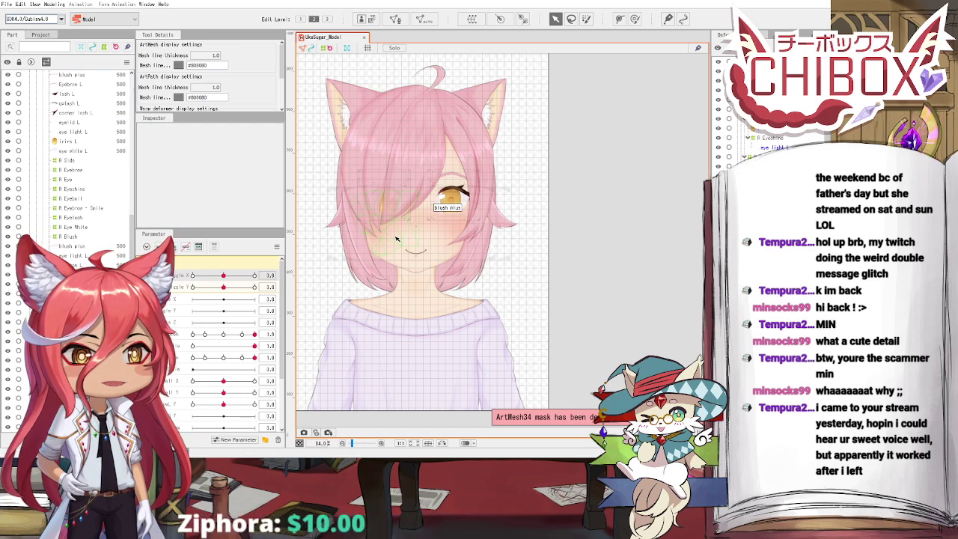
{"action": "scroll", "coordinate": [341, 246], "scroll_direction": "up", "scroll_amount": 4}
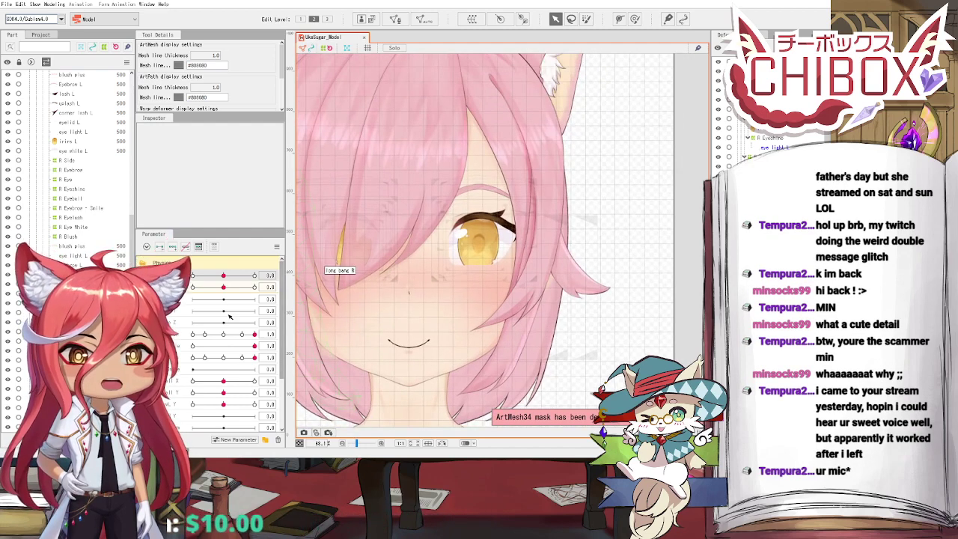
{"action": "left_click_drag", "start_coordinate": [234, 344], "coordinate": [188, 359]}
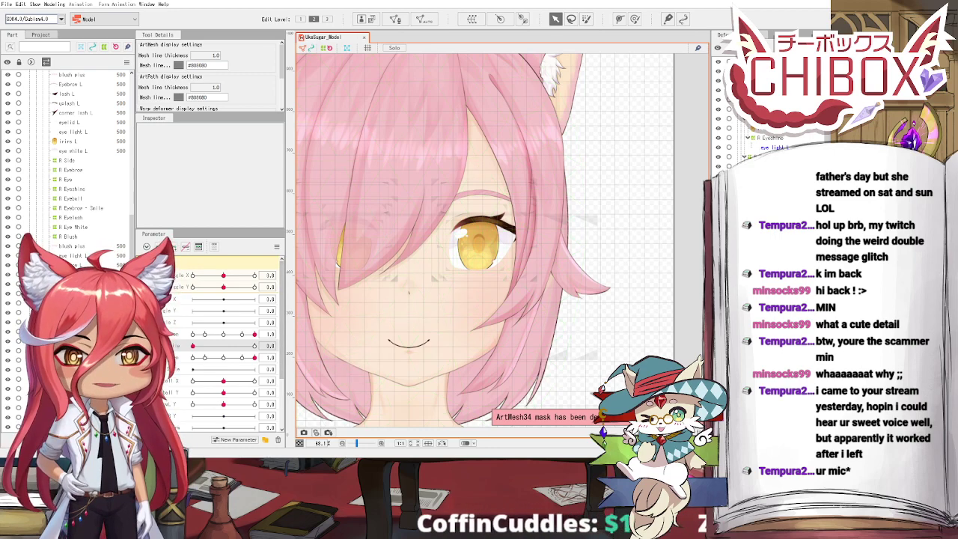
Step: Select every object under the R Side deformer and transfer their EyeL Smile keyforms to the right eye's smile parameter
{"action": "left_click", "coordinate": [354, 243]}
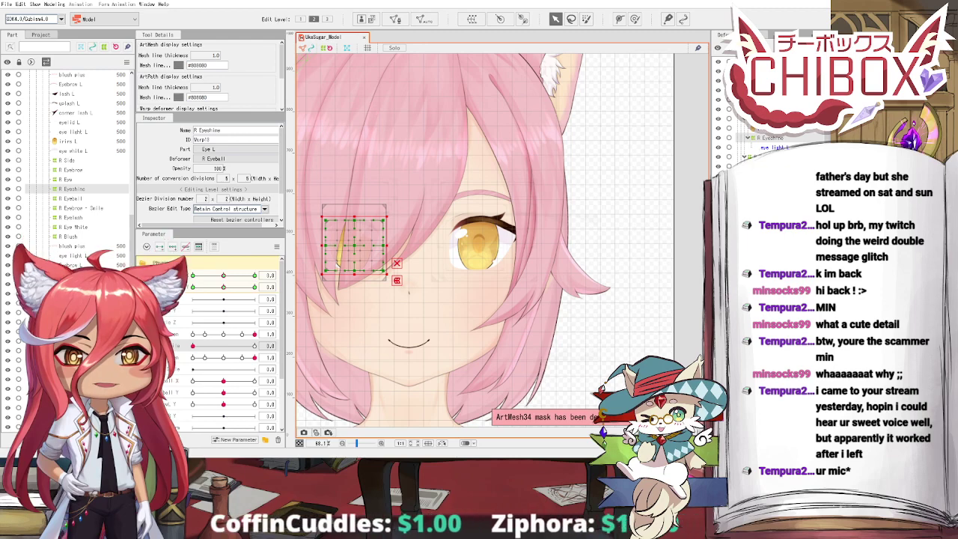
{"action": "key", "text": "d"}
{"action": "key", "text": "d"}
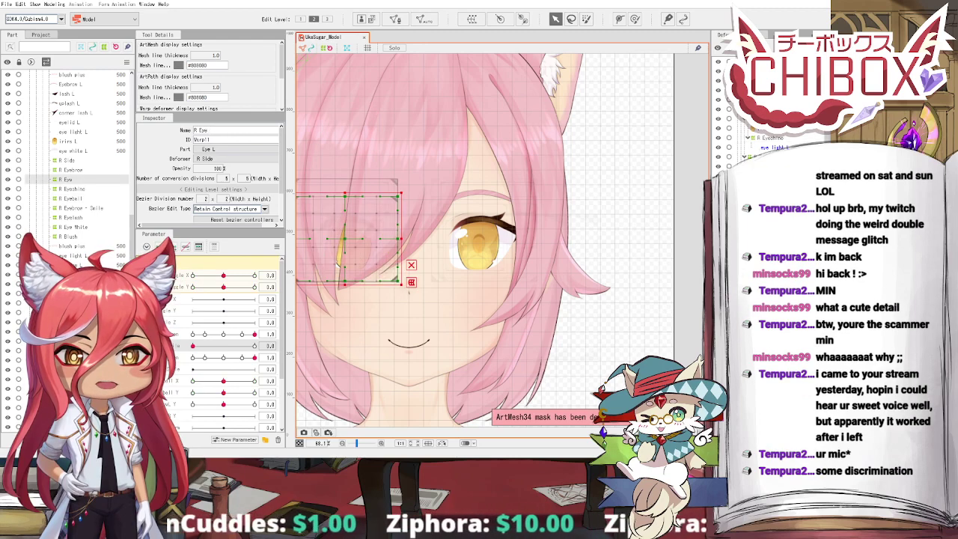
{"action": "key", "text": "d"}
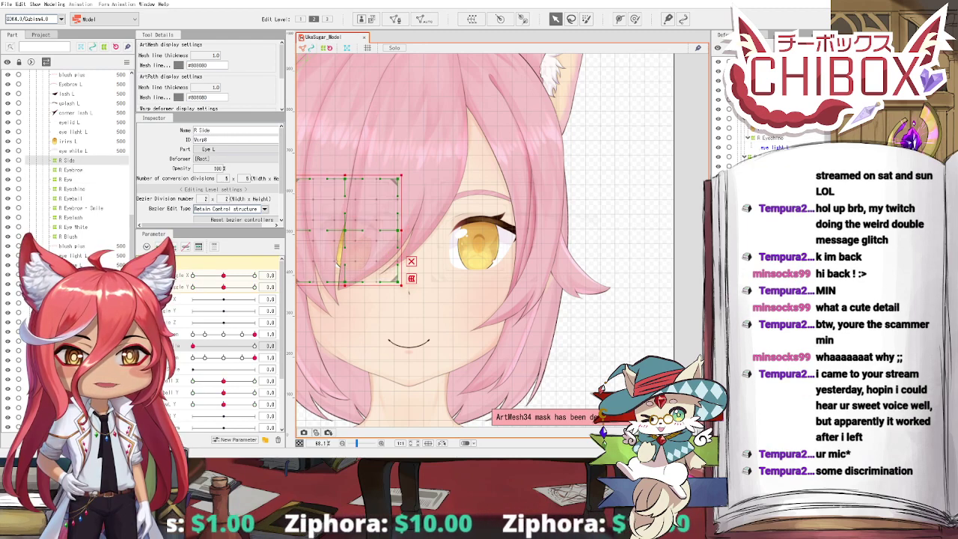
{"action": "key", "text": "d"}
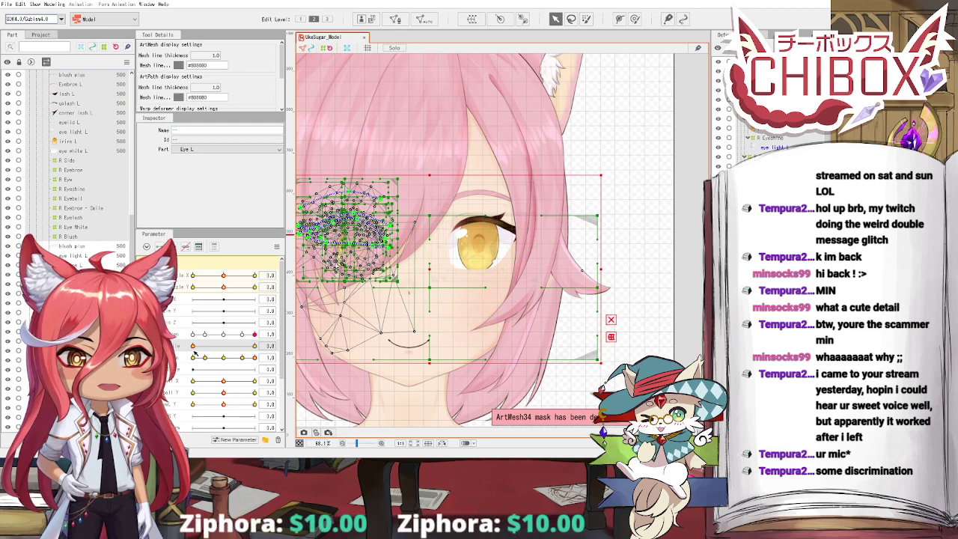
{"action": "left_click_drag", "start_coordinate": [193, 346], "coordinate": [309, 350]}
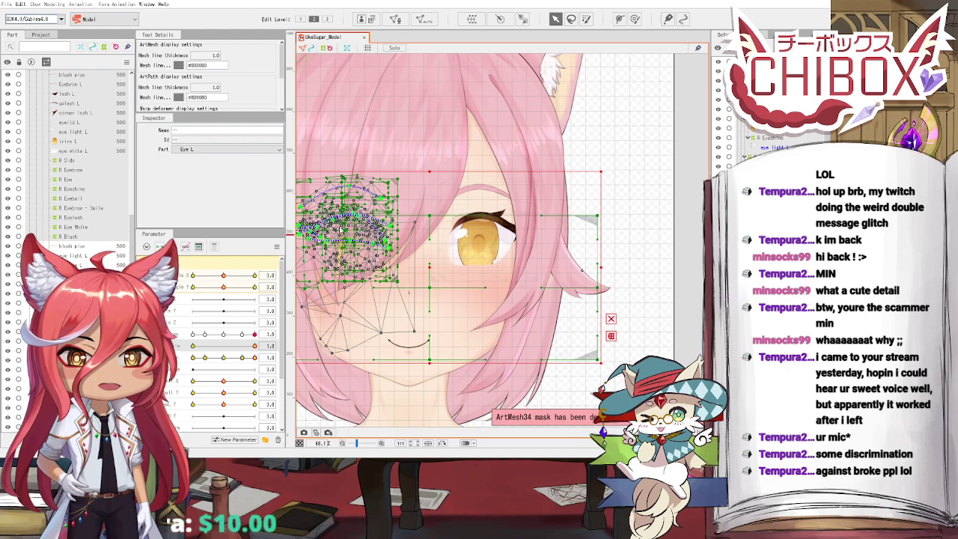
{"action": "key", "text": "ctrl+v"}
{"action": "left_click", "coordinate": [644, 272]}
{"action": "scroll", "coordinate": [509, 278], "scroll_direction": "down", "scroll_amount": 2}
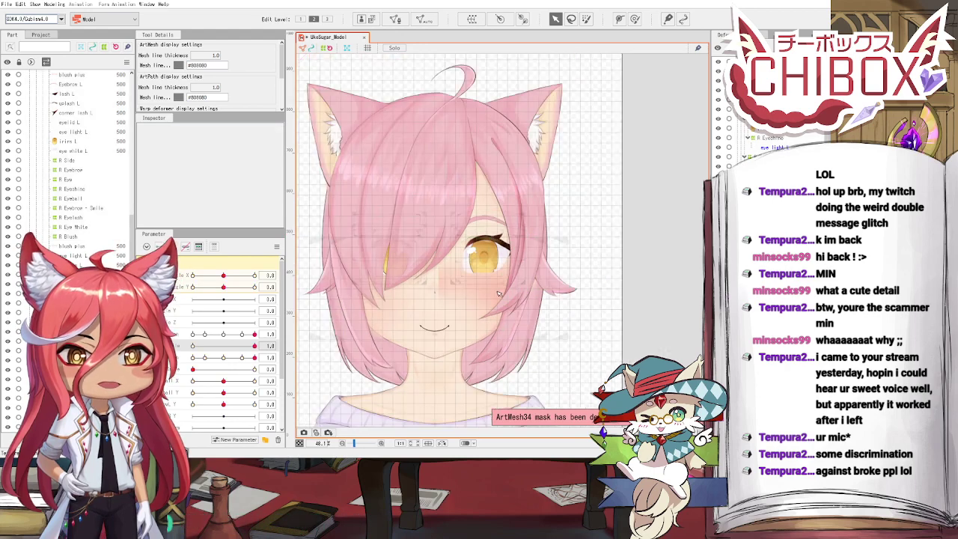
Step: Transfer the R Eyebrow deformer's keyforms from the left-brow parameter to the right-brow parameter
{"action": "left_click_drag", "start_coordinate": [502, 299], "coordinate": [460, 310]}
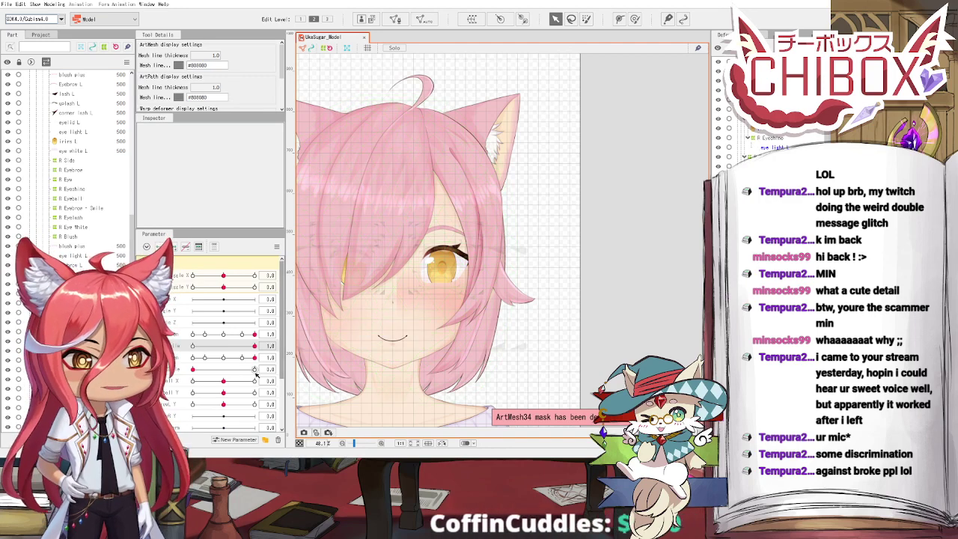
{"action": "scroll", "coordinate": [239, 375], "scroll_direction": "down", "scroll_amount": 3}
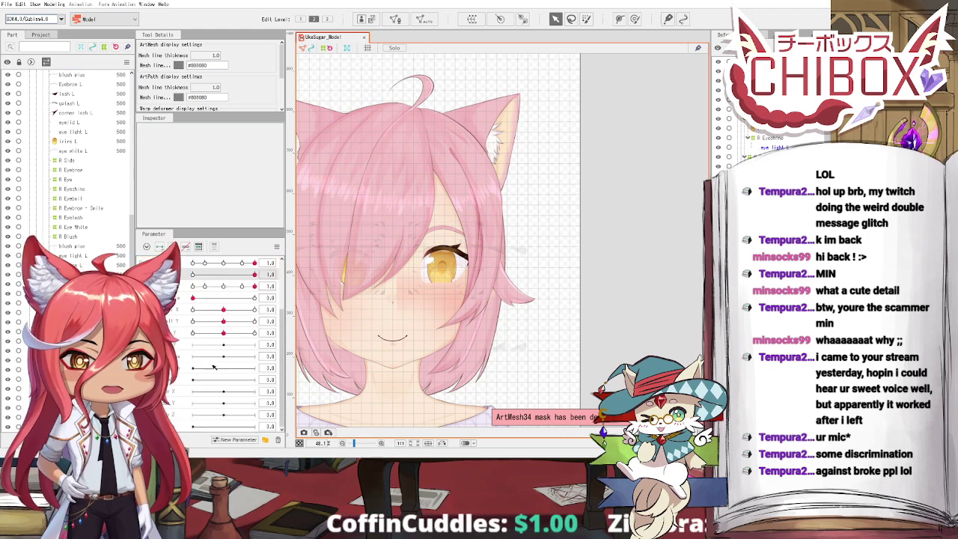
{"action": "left_click", "coordinate": [223, 333]}
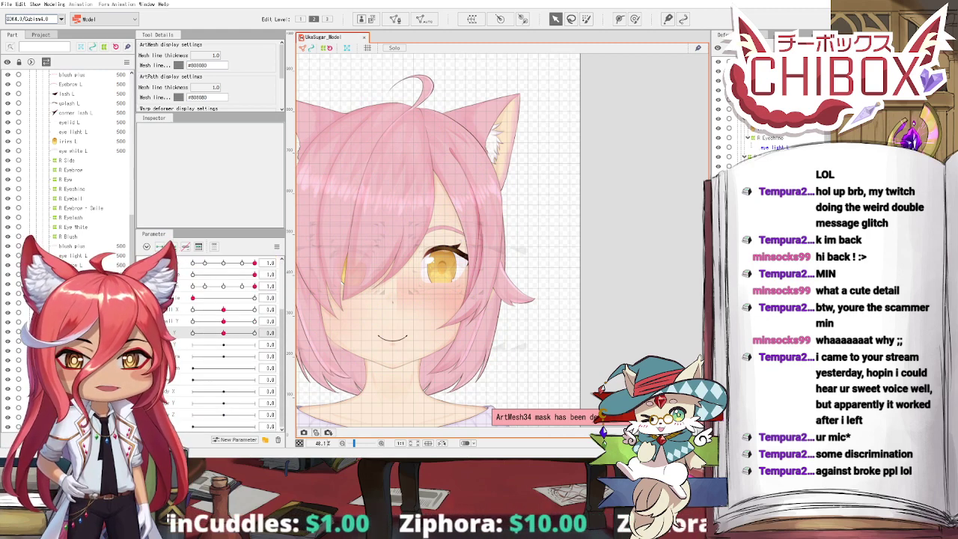
{"action": "left_click", "coordinate": [381, 291]}
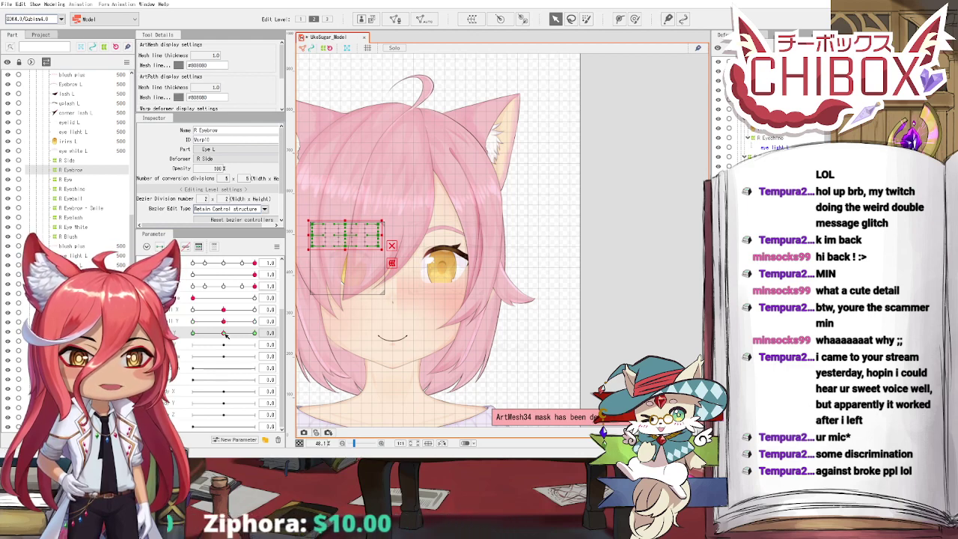
{"action": "left_click", "coordinate": [255, 334]}
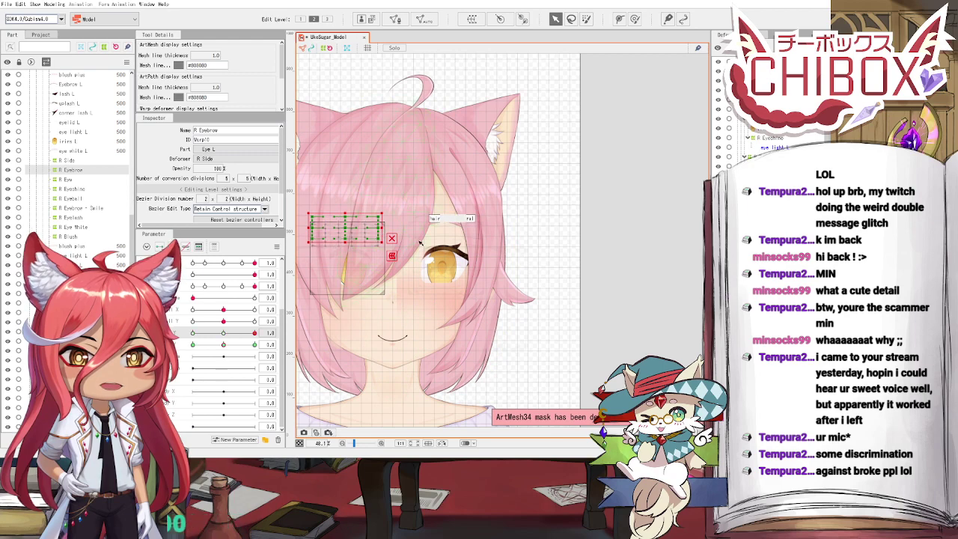
{"action": "key", "text": "Escape"}
{"action": "scroll", "coordinate": [449, 263], "scroll_direction": "down", "scroll_amount": 3}
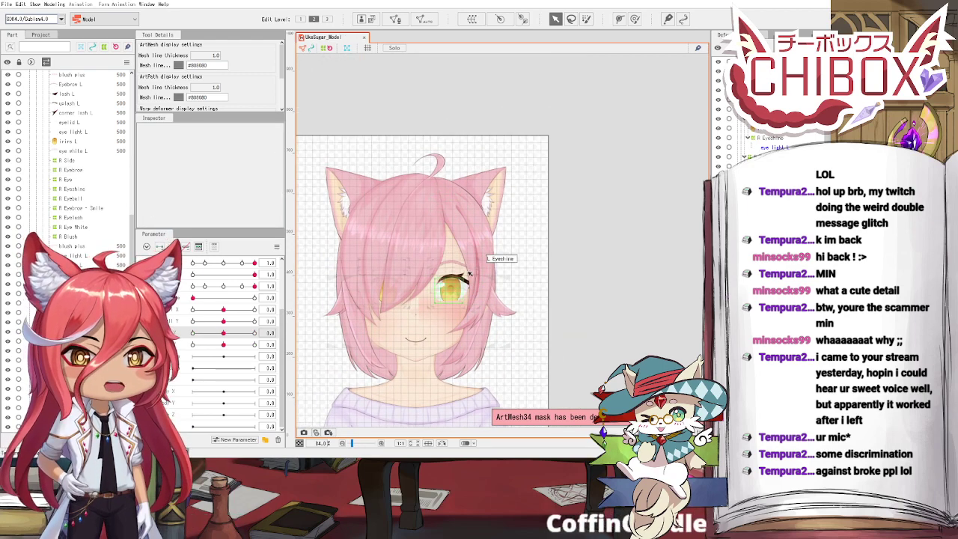
Step: Test the right eye's smile parameter at its maximum and return both eye smile parameters to their minimum
{"action": "left_click", "coordinate": [492, 255]}
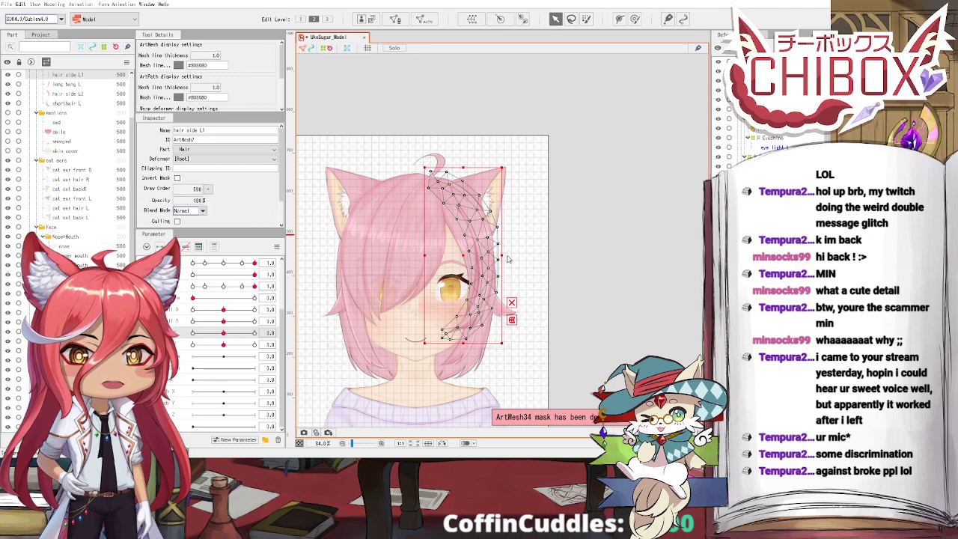
{"action": "key", "text": "Escape"}
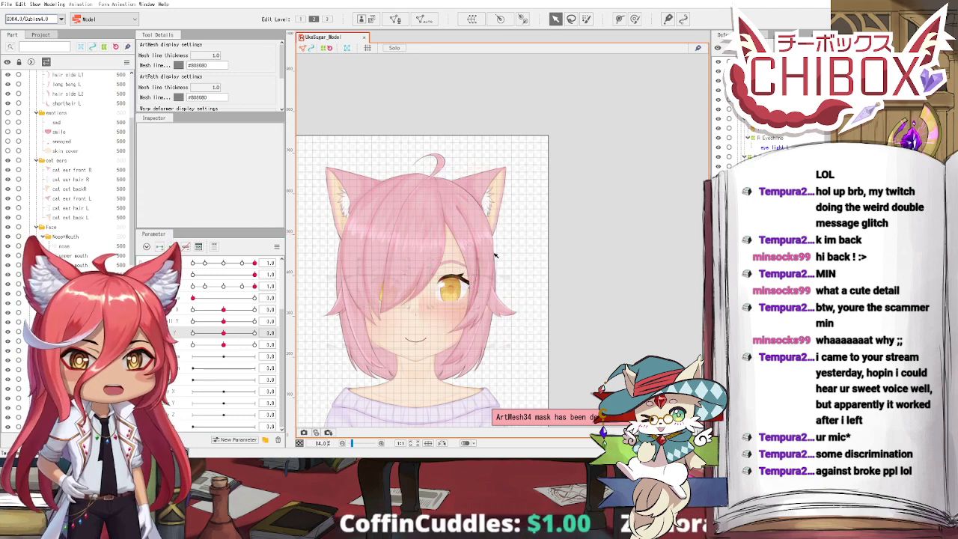
{"action": "scroll", "coordinate": [506, 174], "scroll_direction": "up", "scroll_amount": 4}
{"action": "scroll", "coordinate": [506, 174], "scroll_direction": "down", "scroll_amount": 3}
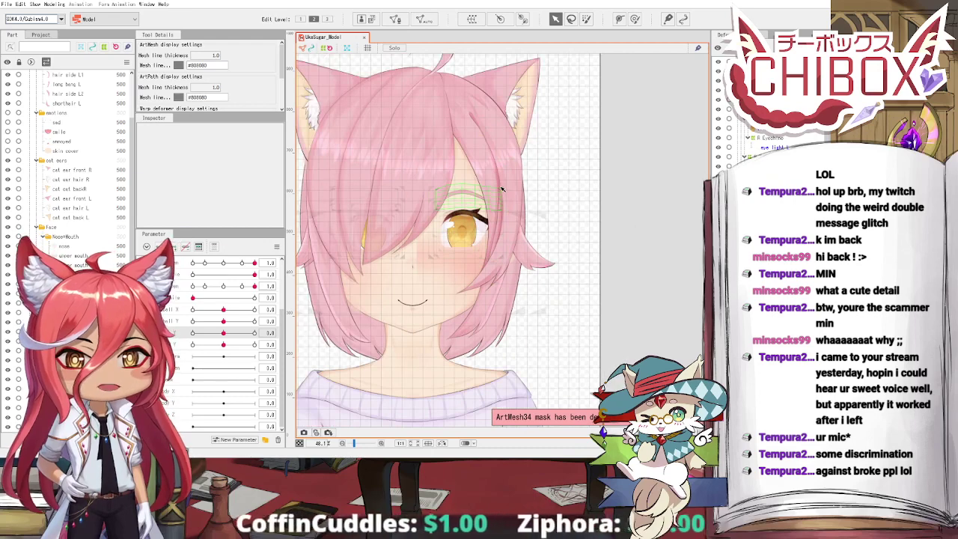
{"action": "left_click", "coordinate": [253, 298]}
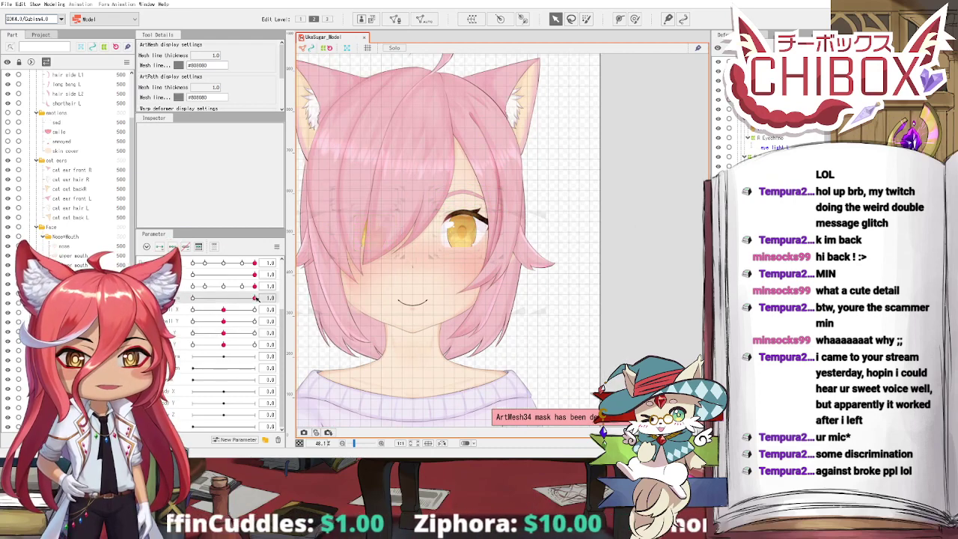
{"action": "mouse_move", "coordinate": [200, 298]}
{"action": "left_mouse_down"}
{"action": "mouse_move", "coordinate": [253, 302]}
{"action": "mouse_move", "coordinate": [194, 300]}
{"action": "left_mouse_up"}
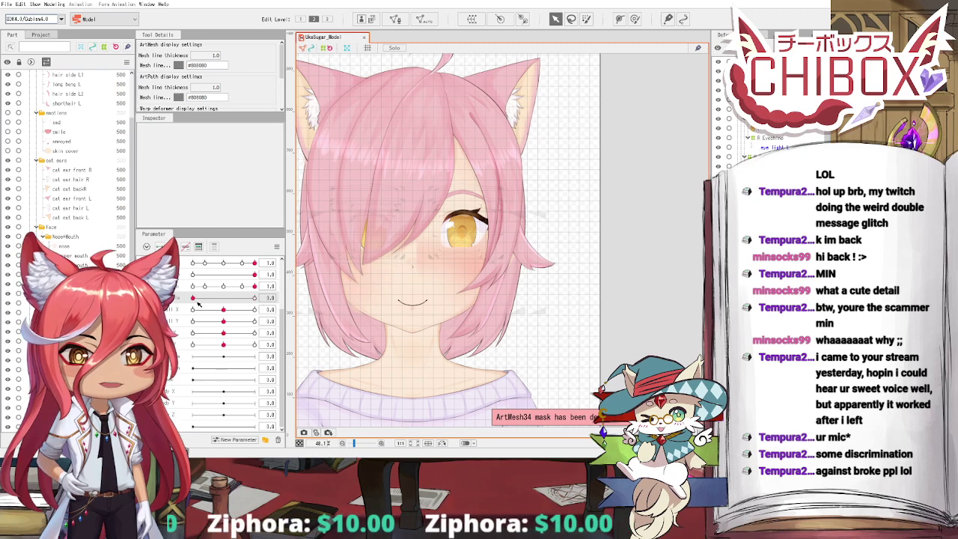
{"action": "left_click", "coordinate": [193, 275]}
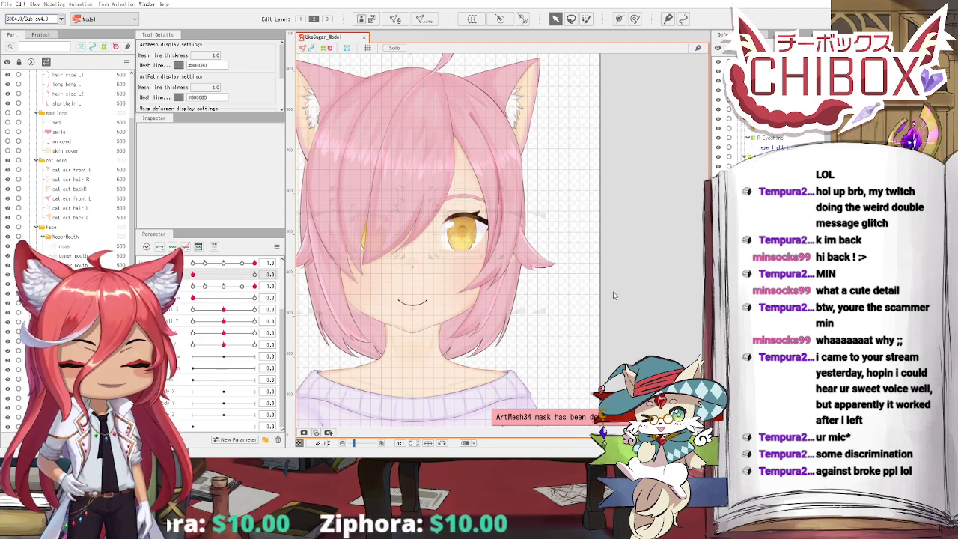
{"action": "scroll", "coordinate": [579, 315], "scroll_direction": "down", "scroll_amount": 5}
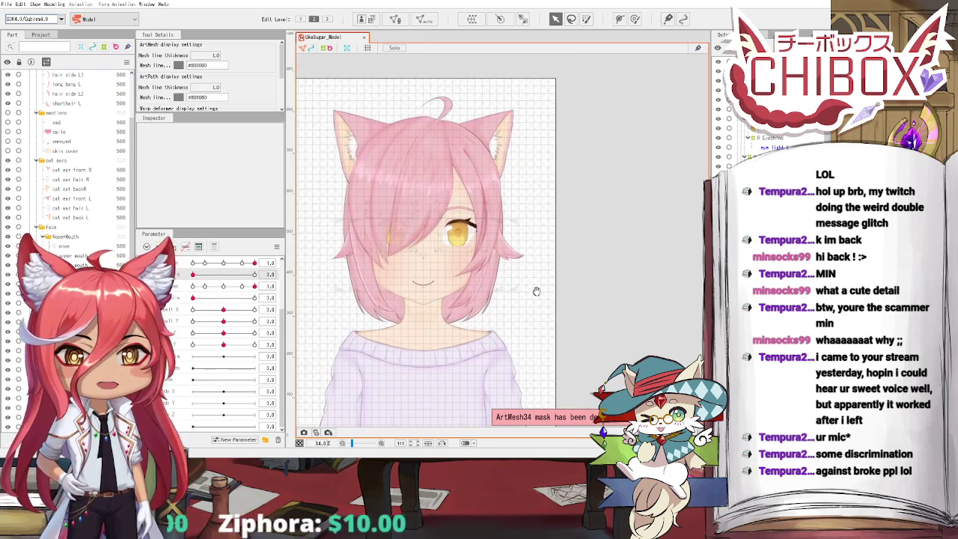
Step: Create a warp deformer named R Cat Ear with 2 × 2 Bezier divisions around the right cat ear's front, hair and back meshes
{"action": "left_click", "coordinate": [440, 161]}
{"action": "scroll", "coordinate": [458, 173], "scroll_direction": "up", "scroll_amount": 5}
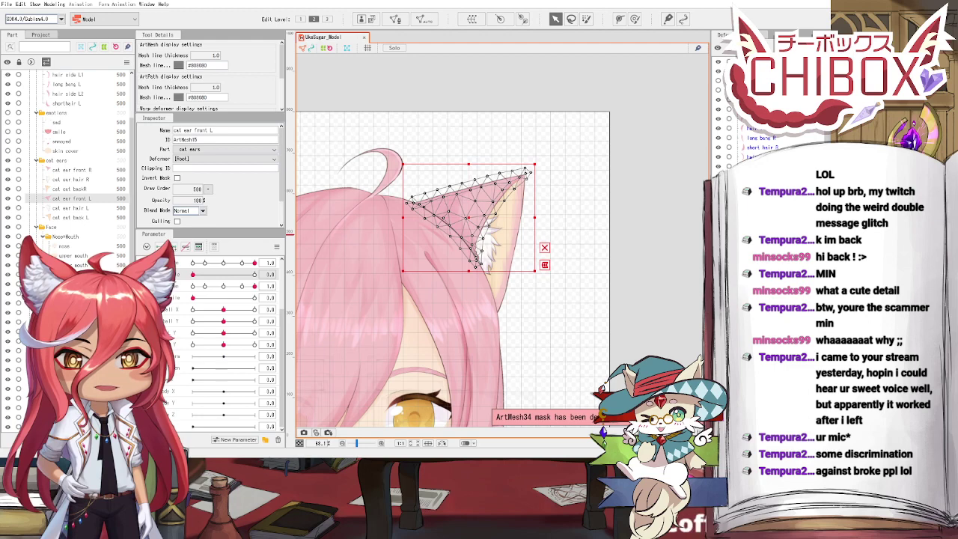
{"action": "left_click", "coordinate": [720, 81]}
{"action": "left_click_drag", "start_coordinate": [619, 195], "coordinate": [711, 122]}
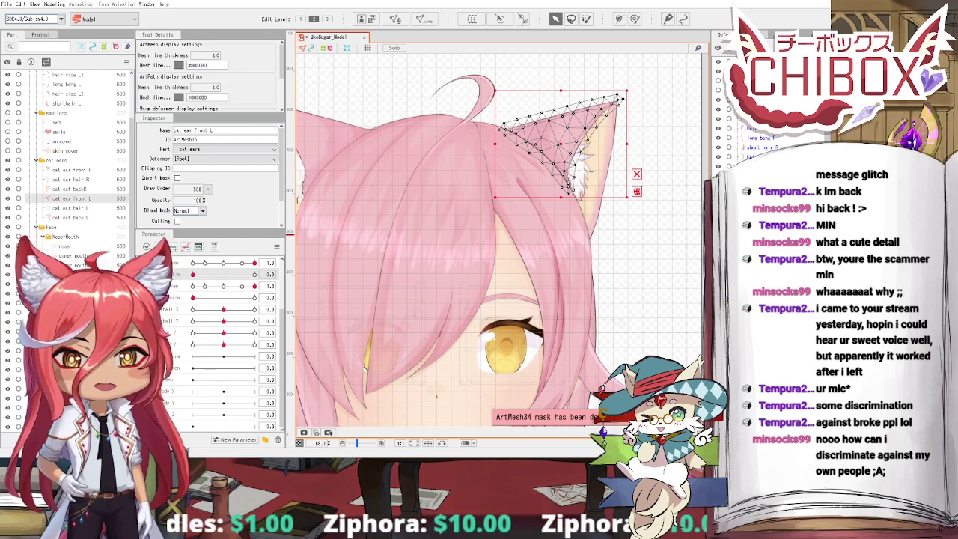
{"action": "left_click", "coordinate": [71, 170]}
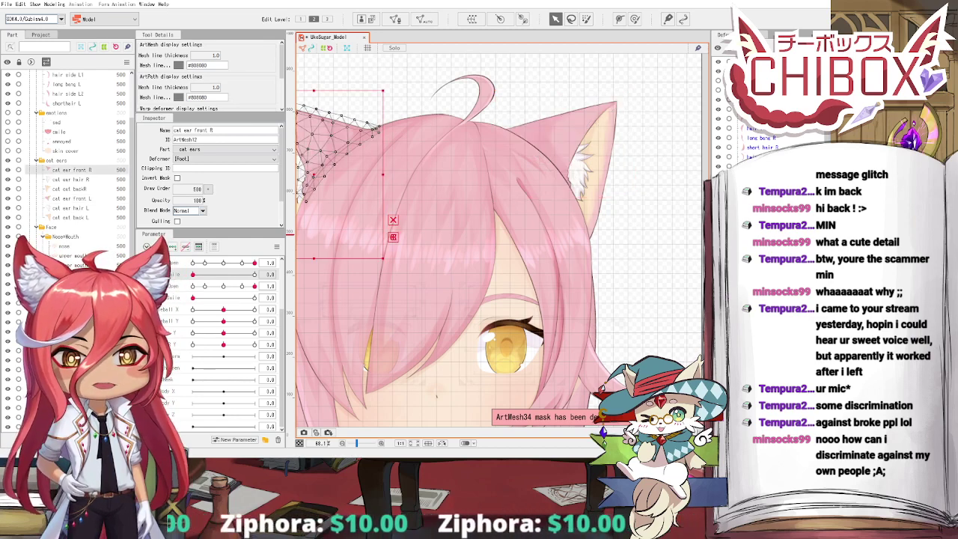
{"action": "left_click", "coordinate": [72, 180], "text": "ctrl"}
{"action": "left_click", "coordinate": [72, 189], "text": "ctrl"}
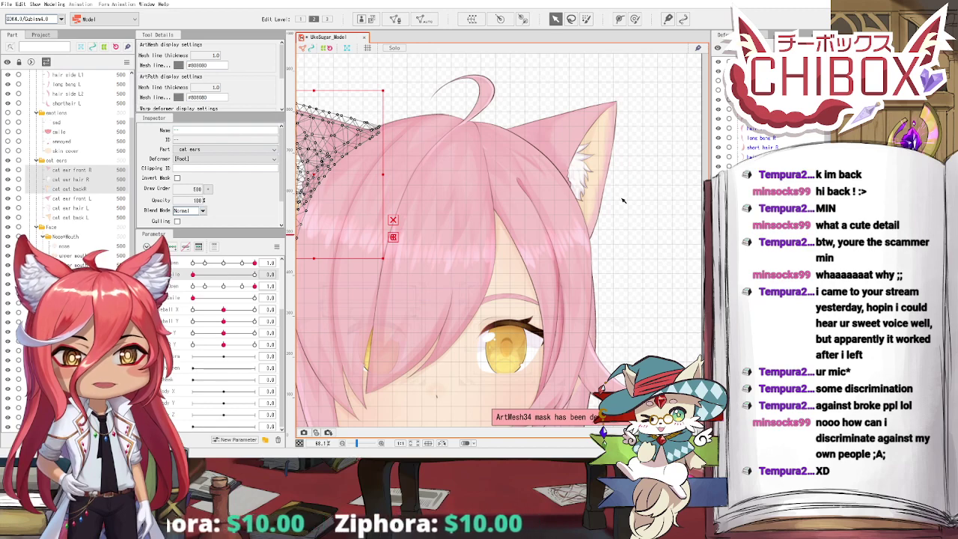
{"action": "left_click_drag", "start_coordinate": [616, 183], "coordinate": [654, 183]}
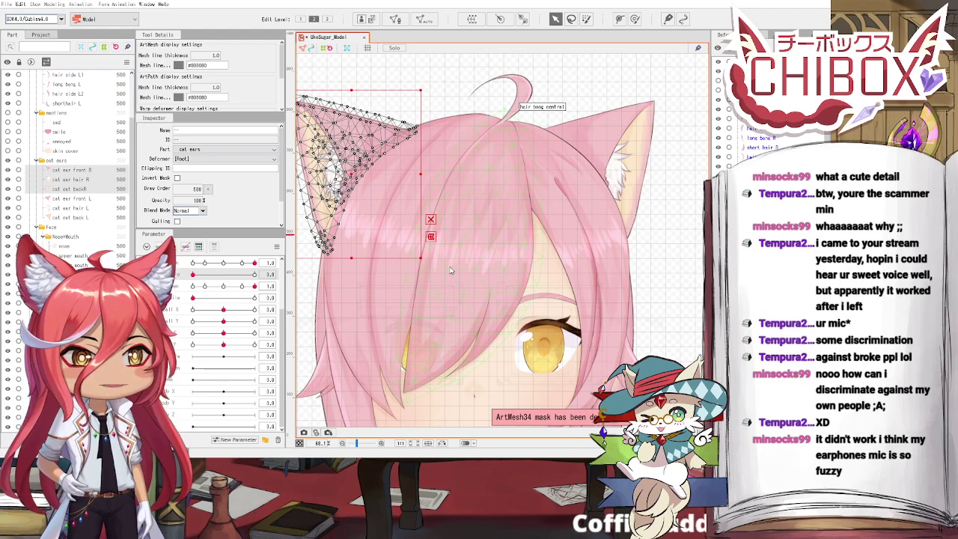
{"action": "left_click", "coordinate": [516, 373]}
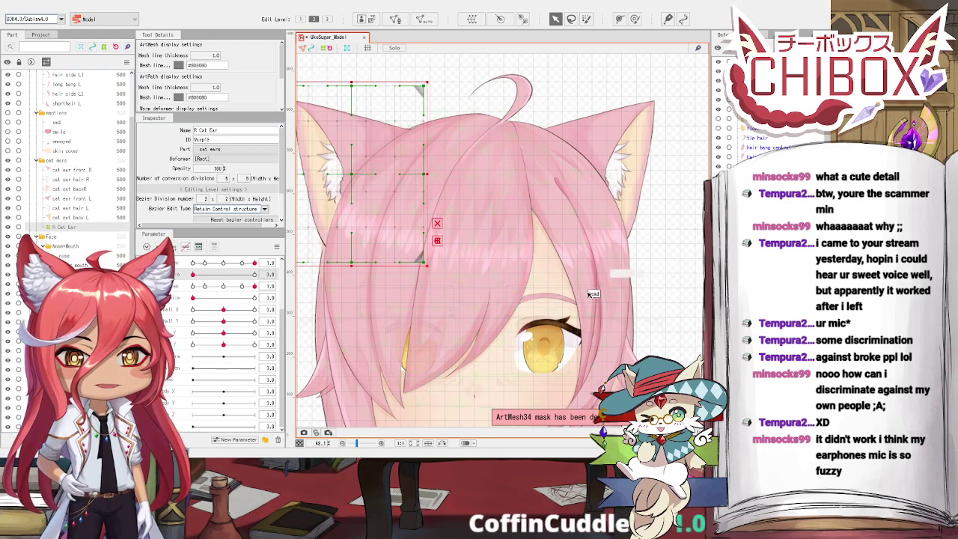
Step: Delete the left cat ear's front, hair and back meshes
{"action": "left_click_drag", "start_coordinate": [594, 293], "coordinate": [471, 301]}
{"action": "left_click", "coordinate": [499, 120]}
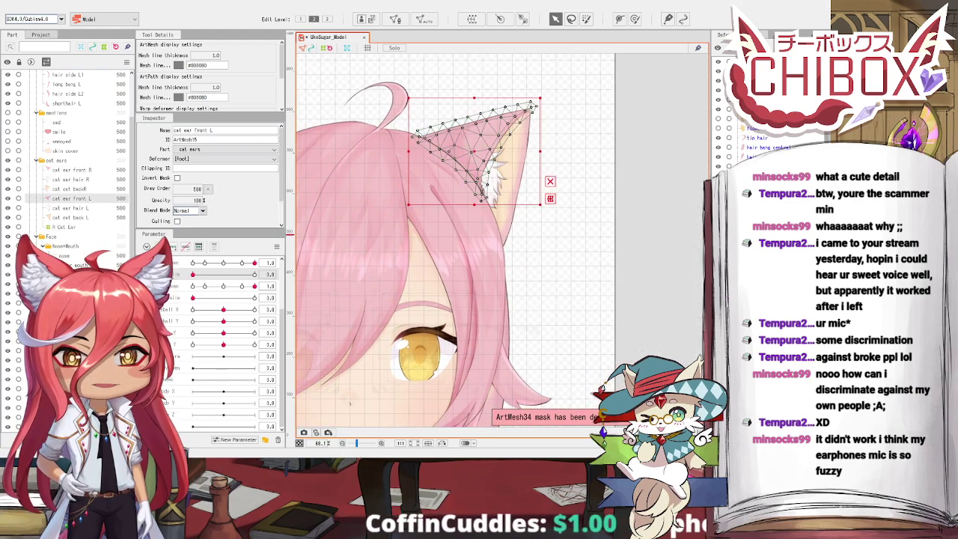
{"action": "left_click", "coordinate": [71, 218], "text": "shift"}
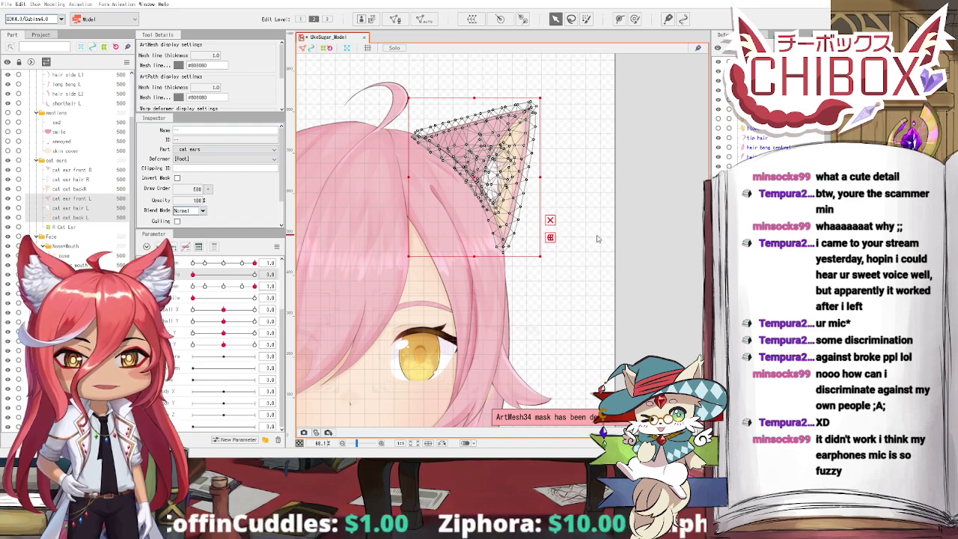
{"action": "key", "text": "Delete"}
{"action": "scroll", "coordinate": [523, 215], "scroll_direction": "down", "scroll_amount": 2}
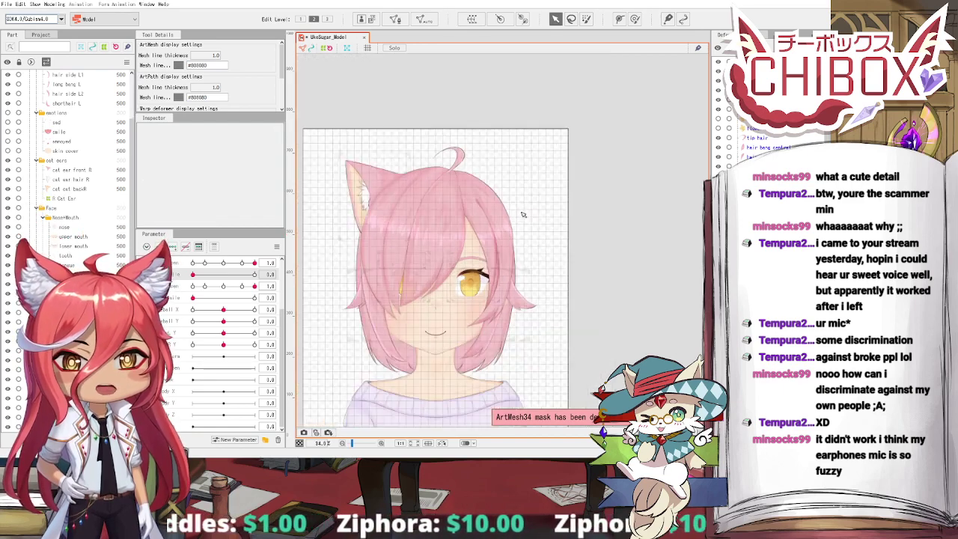
Step: Select the R Cat Ear deformer and create a new parameter for it in the physics parameter group
{"action": "left_click_drag", "start_coordinate": [524, 212], "coordinate": [564, 187]}
{"action": "scroll", "coordinate": [438, 157], "scroll_direction": "up", "scroll_amount": 1}
{"action": "scroll", "coordinate": [439, 160], "scroll_direction": "up", "scroll_amount": 1}
{"action": "left_click_drag", "start_coordinate": [440, 160], "coordinate": [455, 168]}
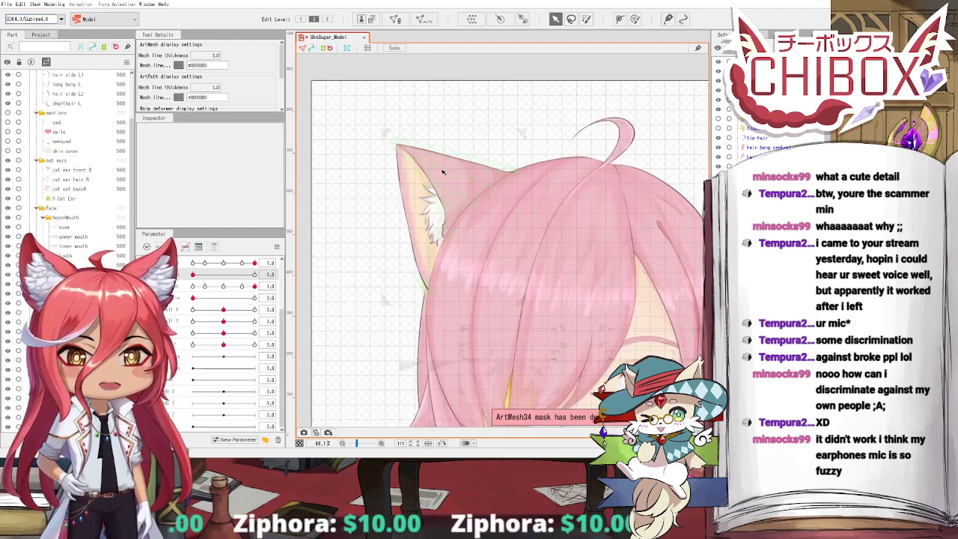
{"action": "left_click", "coordinate": [443, 172]}
{"action": "left_click", "coordinate": [64, 198]}
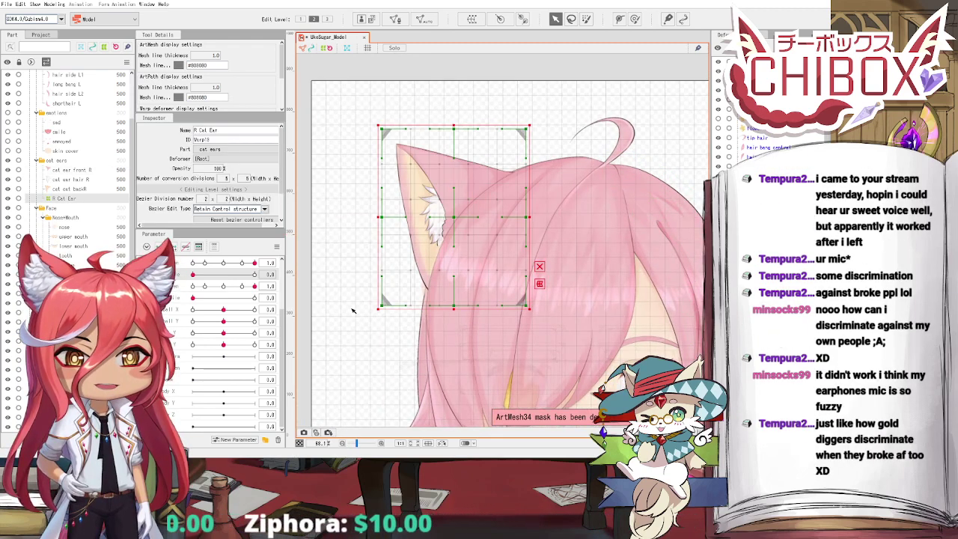
{"action": "scroll", "coordinate": [204, 313], "scroll_direction": "up", "scroll_amount": 2}
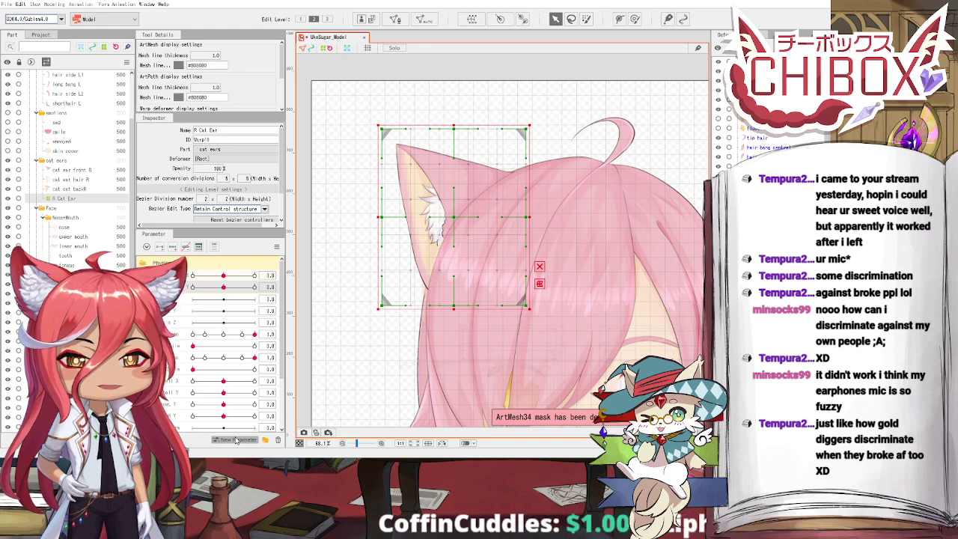
{"action": "key", "text": "Return"}
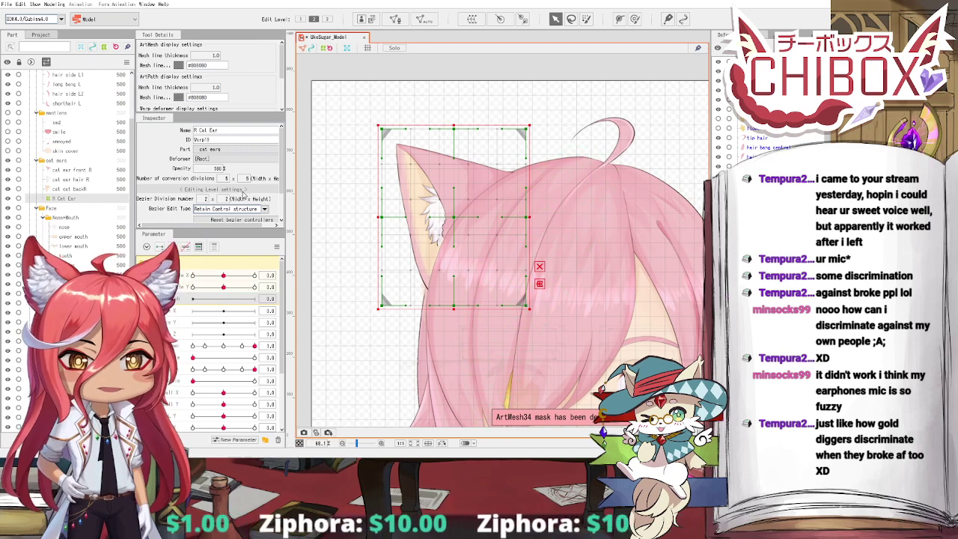
Step: Add two keys of the ear's physics parameter to the R Cat Ear deformer and bend the ear outward and down at the maximum
{"action": "left_click", "coordinate": [174, 246]}
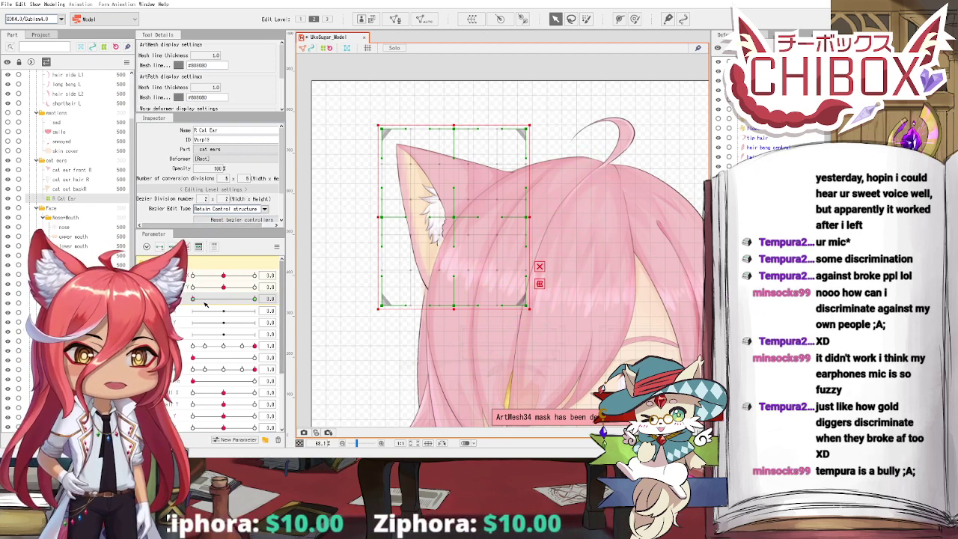
{"action": "left_click", "coordinate": [539, 267]}
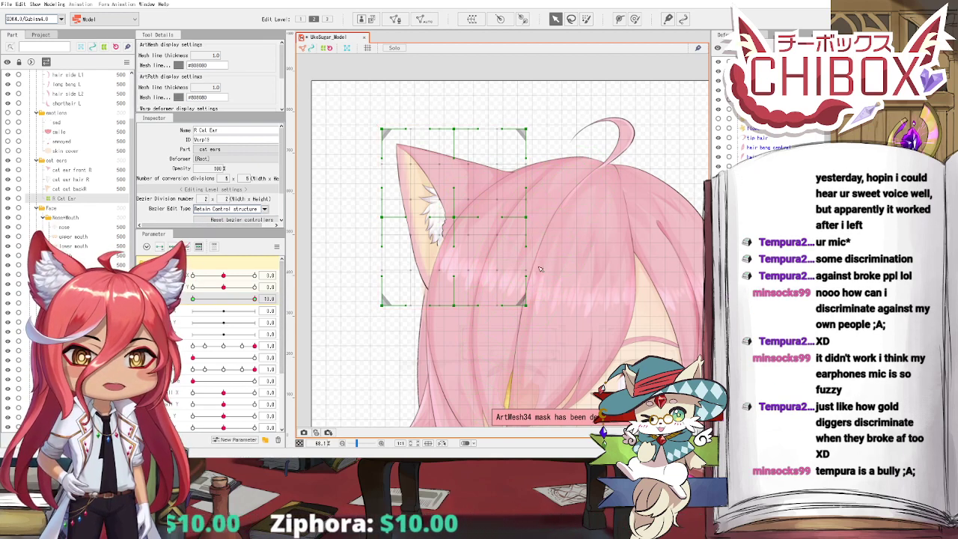
{"action": "left_click_drag", "start_coordinate": [457, 218], "coordinate": [456, 222]}
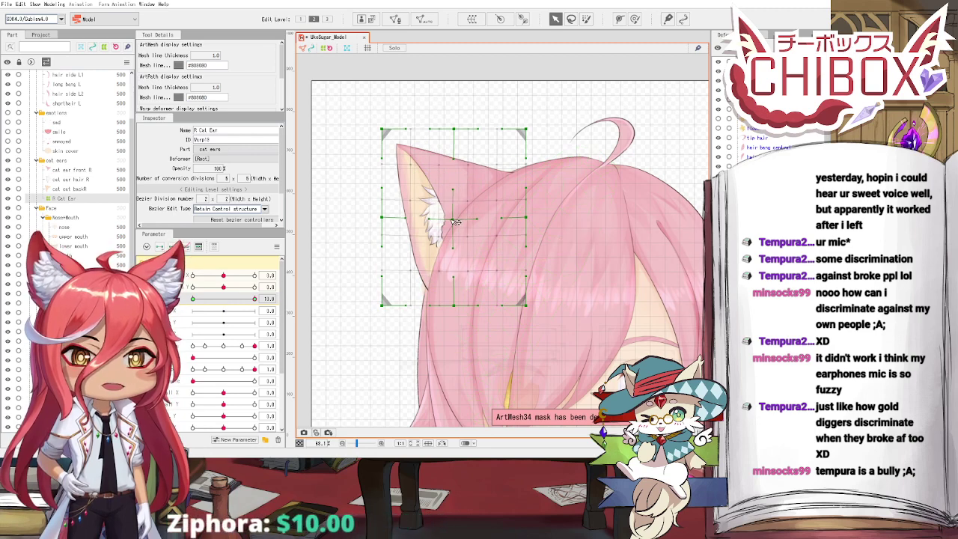
{"action": "left_click_drag", "start_coordinate": [384, 131], "coordinate": [362, 149]}
{"action": "left_click_drag", "start_coordinate": [387, 217], "coordinate": [378, 238]}
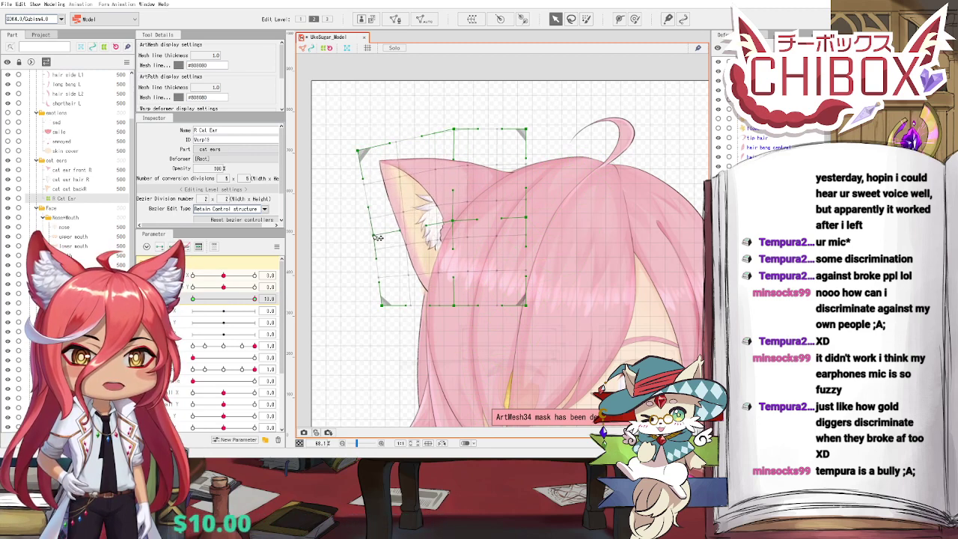
{"action": "left_click_drag", "start_coordinate": [454, 129], "coordinate": [444, 141]}
{"action": "left_click_drag", "start_coordinate": [428, 186], "coordinate": [455, 147]}
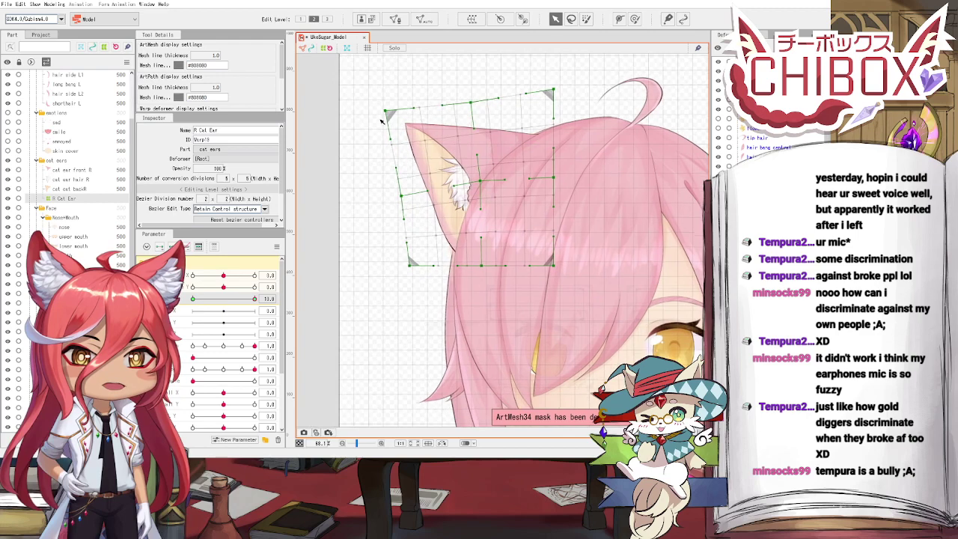
{"action": "left_click_drag", "start_coordinate": [386, 111], "coordinate": [382, 120]}
{"action": "left_click_drag", "start_coordinate": [409, 201], "coordinate": [404, 205]}
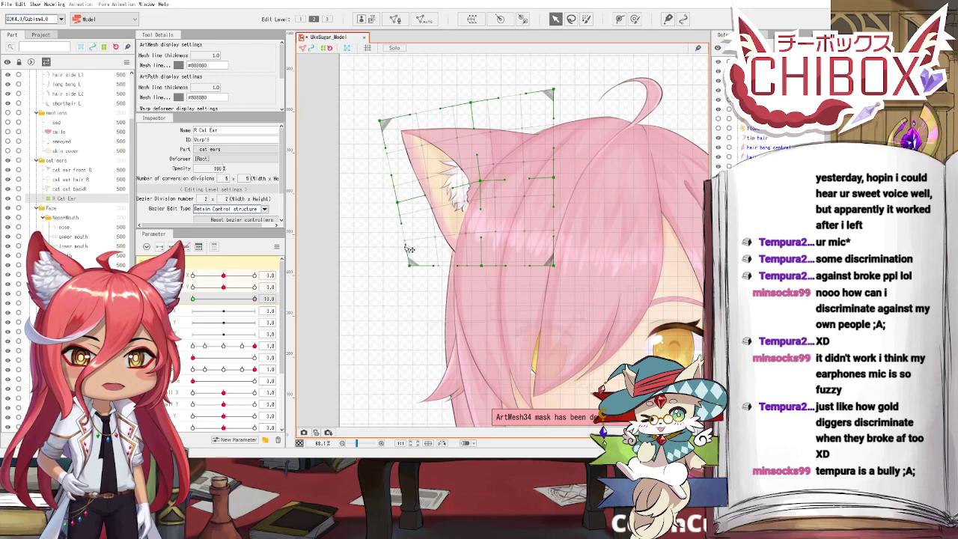
{"action": "mouse_move", "coordinate": [254, 300]}
{"action": "left_mouse_down"}
{"action": "mouse_move", "coordinate": [192, 302]}
{"action": "mouse_move", "coordinate": [255, 302]}
{"action": "left_mouse_up"}
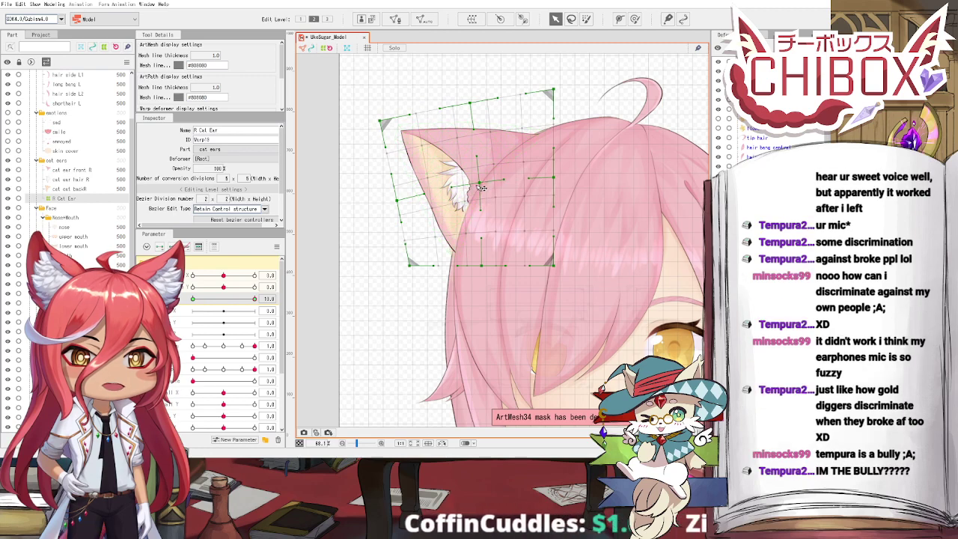
Step: Create a warp deformer named Cat Ear Front with 2 × 2 Bezier divisions around the right ear's front mesh and key it to the ear parameter
{"action": "left_click", "coordinate": [452, 249]}
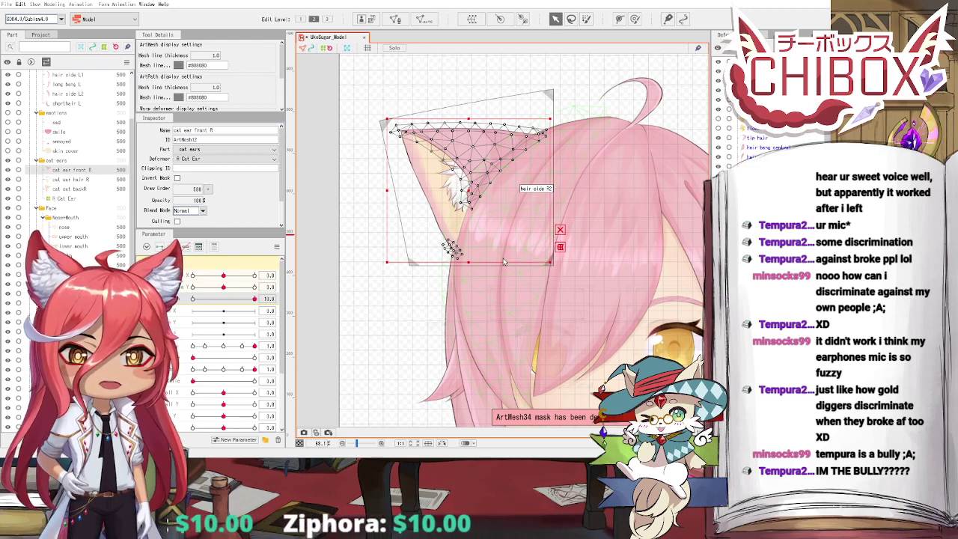
{"action": "left_click", "coordinate": [525, 370]}
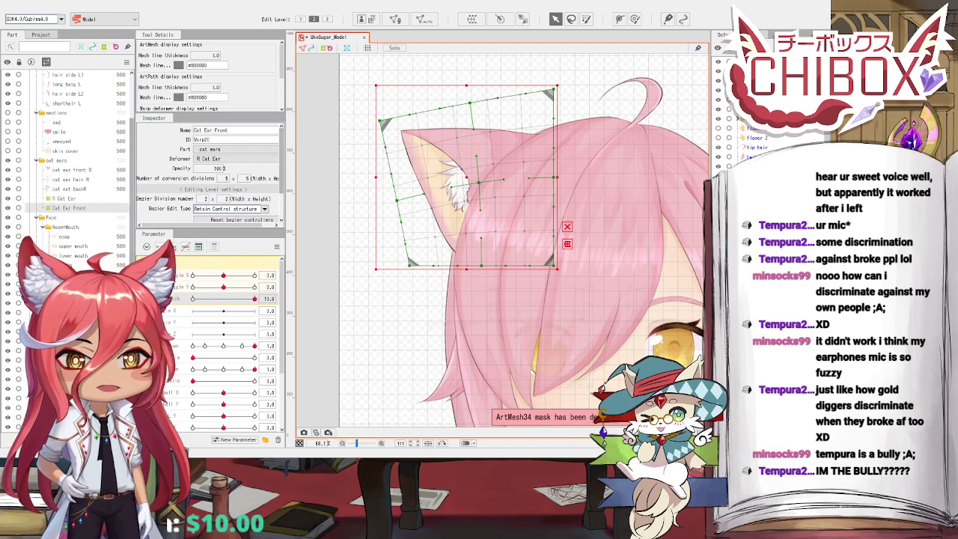
{"action": "left_click", "coordinate": [568, 227]}
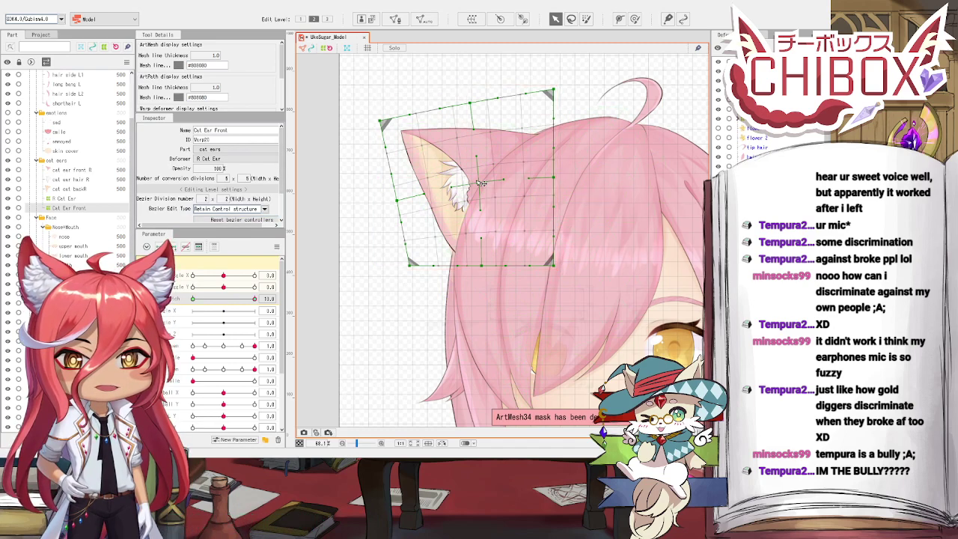
Step: Reshape the Cat Ear Front deformer at the parameter's maximum to fold the front over the ear, and test the motion back to the minimum
{"action": "left_click_drag", "start_coordinate": [480, 183], "coordinate": [473, 192]}
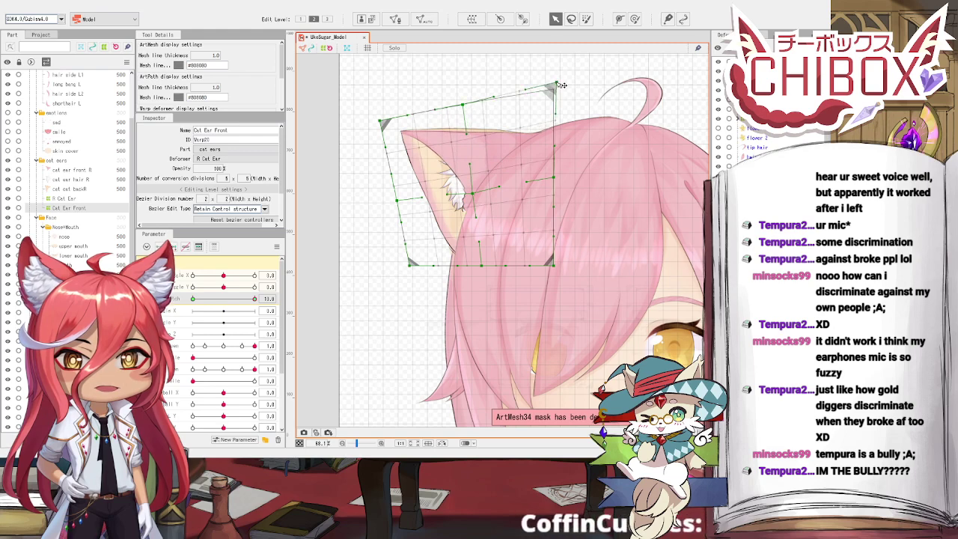
{"action": "scroll", "coordinate": [523, 124], "scroll_direction": "up", "scroll_amount": 6}
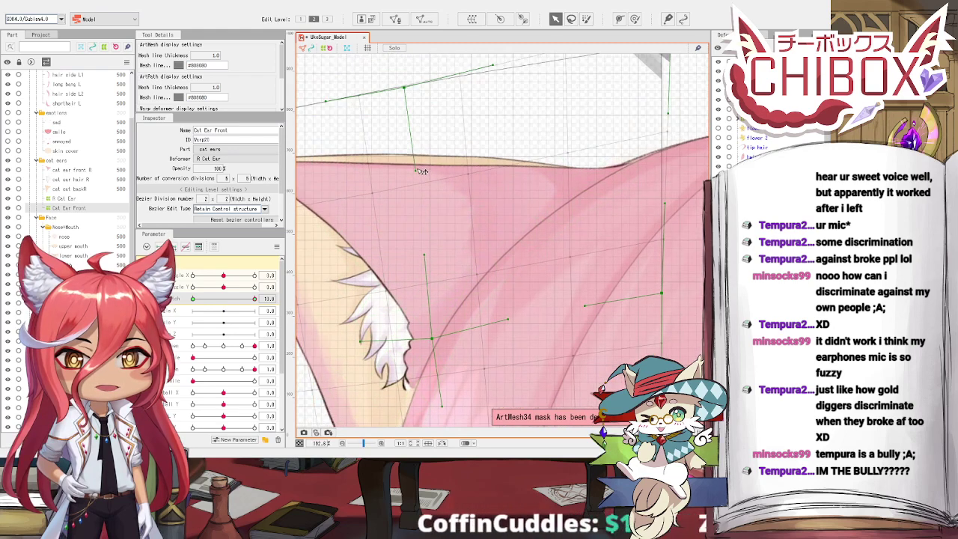
{"action": "left_click_drag", "start_coordinate": [416, 155], "coordinate": [584, 162]}
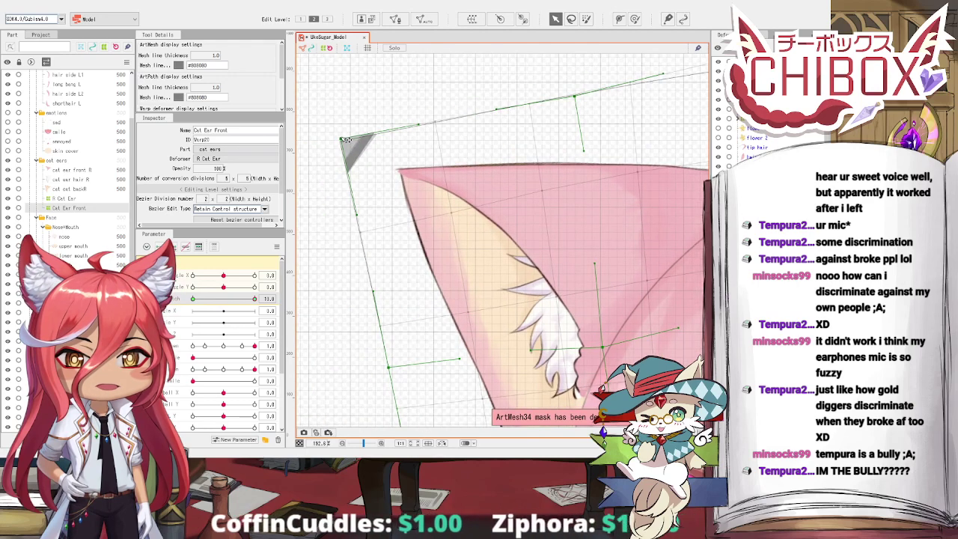
{"action": "left_click_drag", "start_coordinate": [576, 96], "coordinate": [573, 98]}
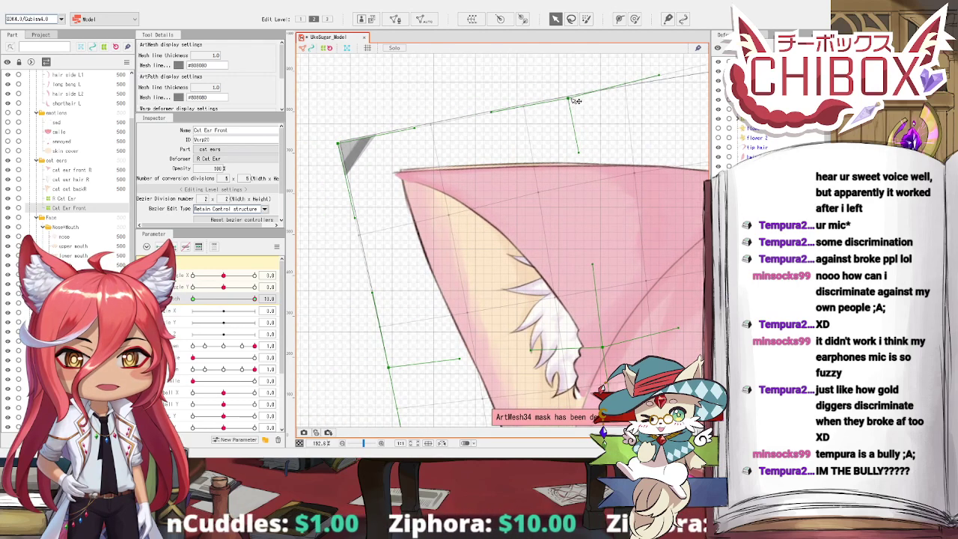
{"action": "scroll", "coordinate": [573, 99], "scroll_direction": "down", "scroll_amount": 4}
{"action": "left_click_drag", "start_coordinate": [575, 136], "coordinate": [498, 187]}
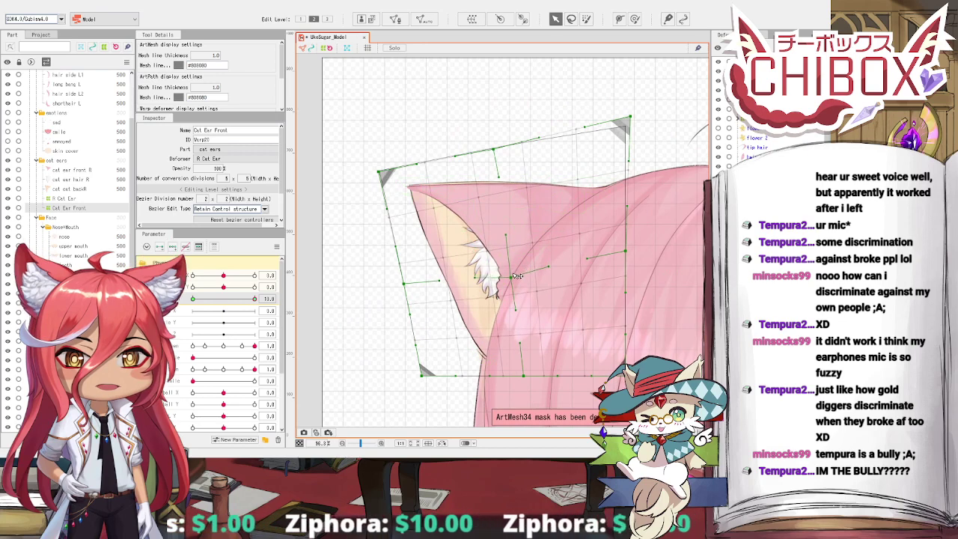
{"action": "mouse_move", "coordinate": [254, 299]}
{"action": "left_mouse_down"}
{"action": "mouse_move", "coordinate": [238, 310]}
{"action": "mouse_move", "coordinate": [255, 299]}
{"action": "left_mouse_up"}
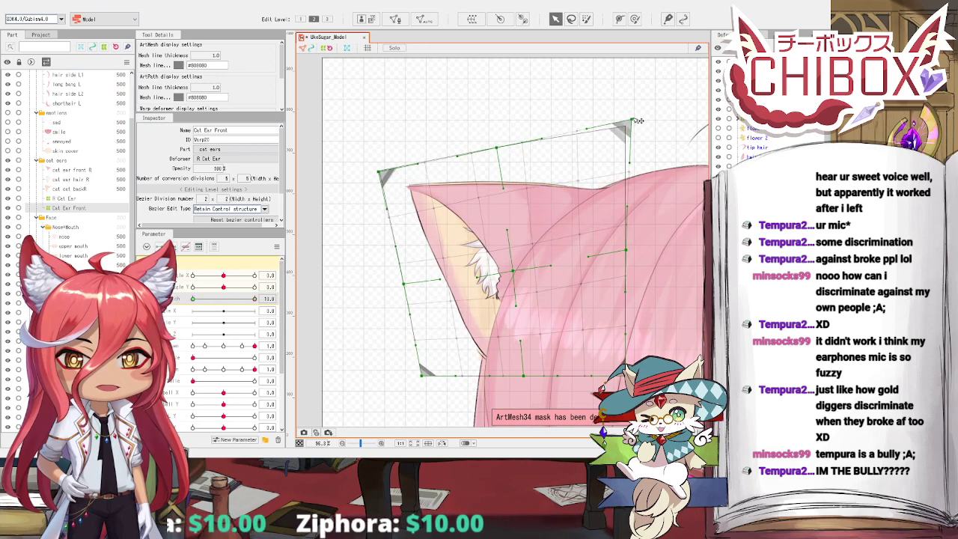
{"action": "left_click_drag", "start_coordinate": [254, 299], "coordinate": [211, 296]}
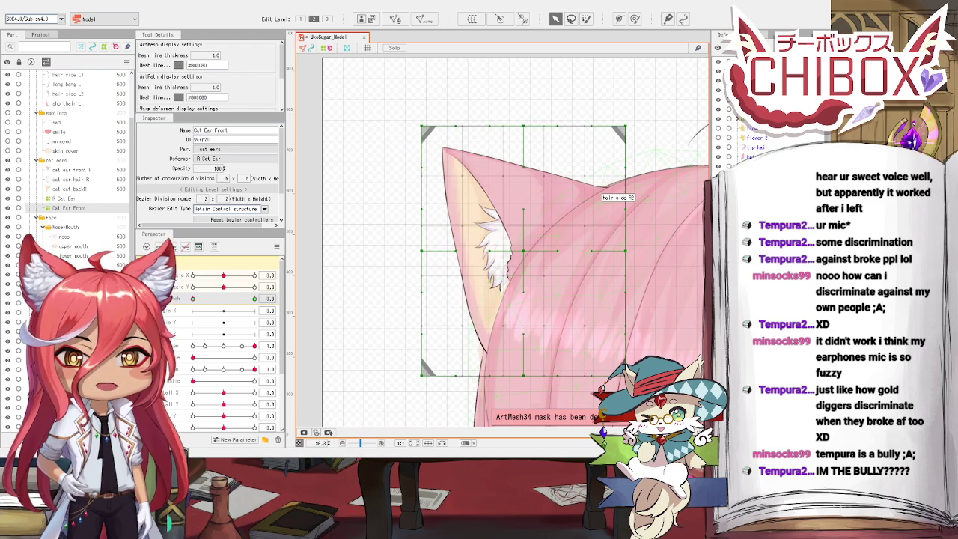
Step: Select the right cat ear's back mesh
{"action": "left_click", "coordinate": [537, 196]}
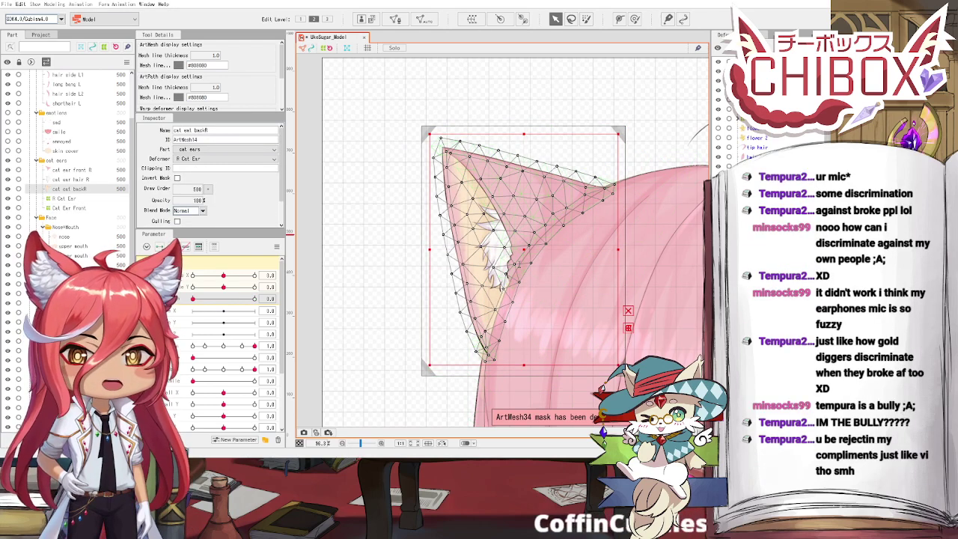
Step: Create a warp deformer named Cat Ear Back around the back ear mesh and bend its edges with the keyed ear parameter at maximum
{"action": "left_click", "coordinate": [524, 373]}
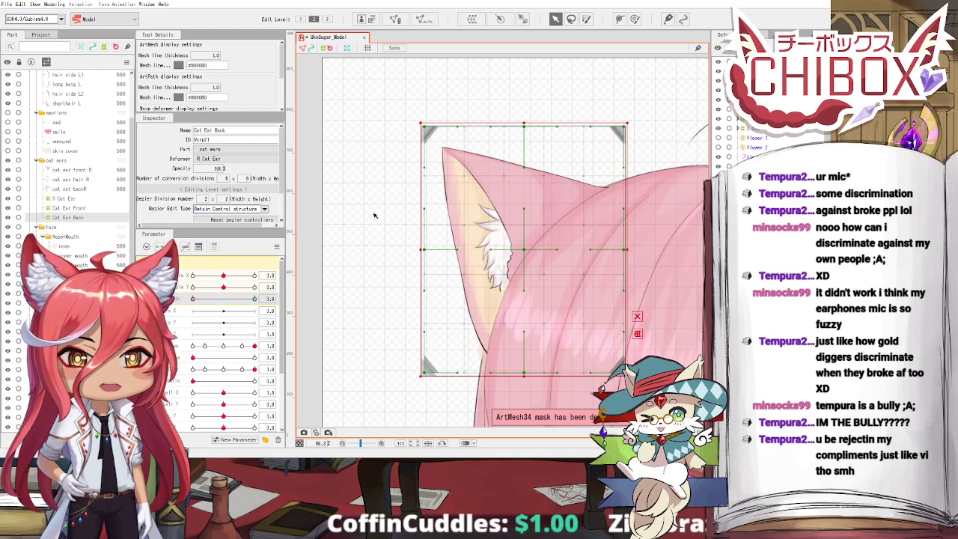
{"action": "scroll", "coordinate": [554, 146], "scroll_direction": "up", "scroll_amount": 2}
{"action": "left_click", "coordinate": [254, 299]}
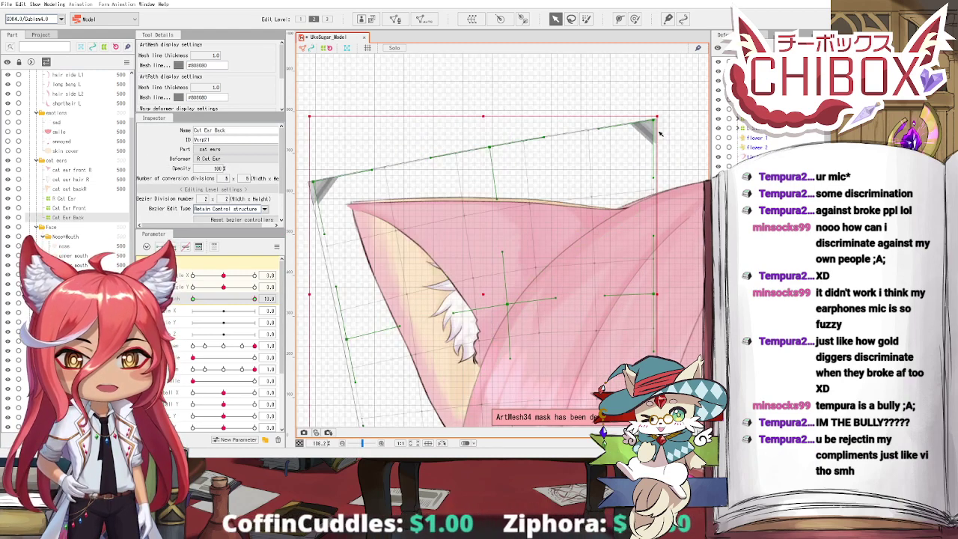
{"action": "left_click_drag", "start_coordinate": [655, 122], "coordinate": [656, 133]}
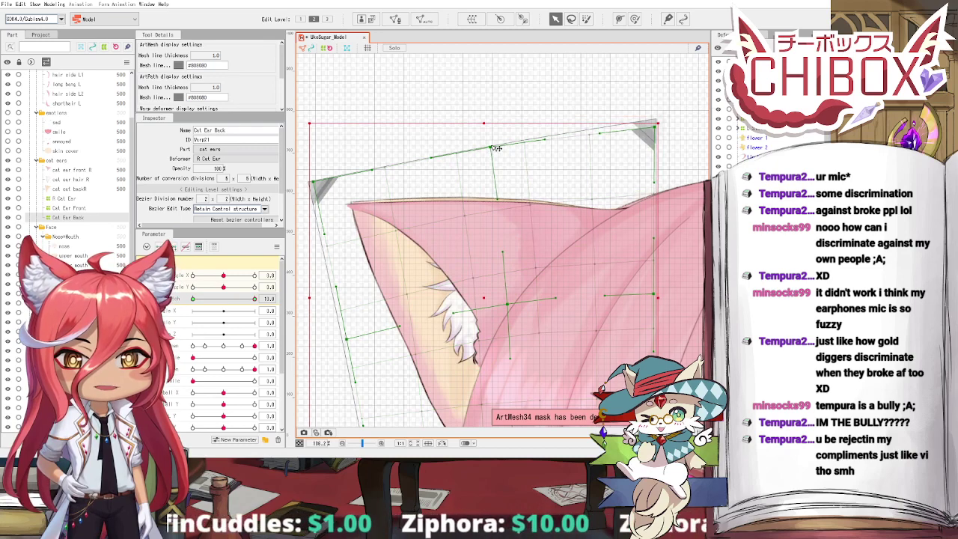
{"action": "left_click_drag", "start_coordinate": [492, 150], "coordinate": [556, 146]}
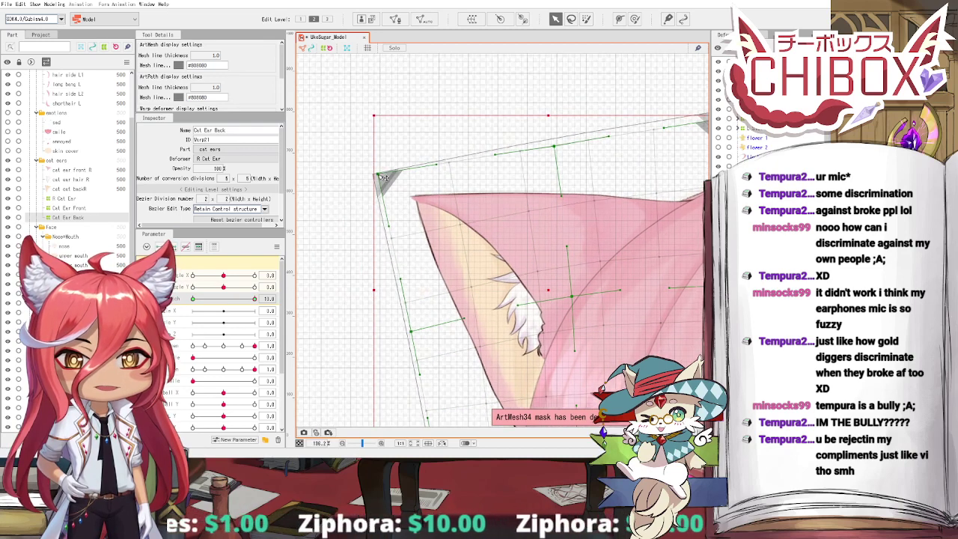
{"action": "left_click_drag", "start_coordinate": [379, 175], "coordinate": [377, 179]}
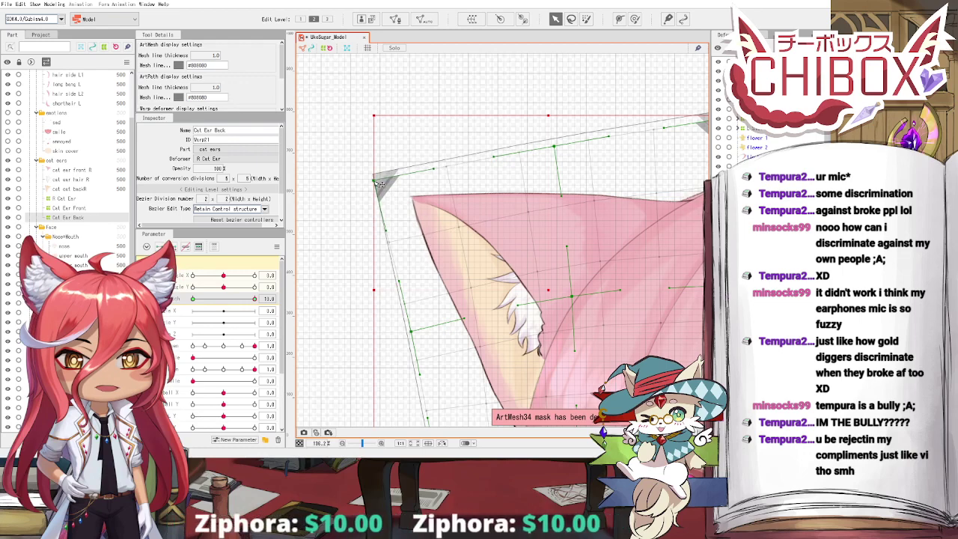
{"action": "left_click_drag", "start_coordinate": [430, 218], "coordinate": [450, 58]}
{"action": "left_click_drag", "start_coordinate": [458, 301], "coordinate": [467, 287]}
{"action": "key", "text": "ctrl+z"}
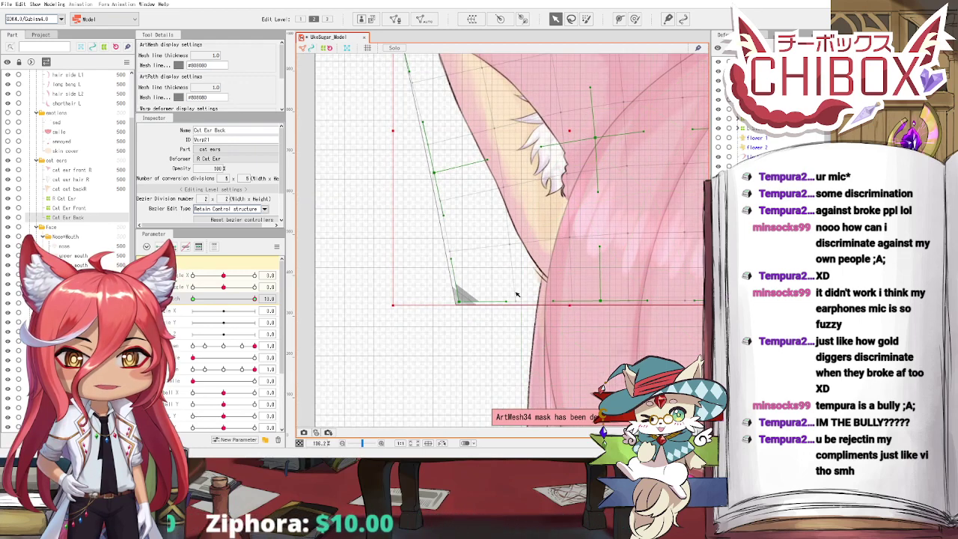
{"action": "left_click_drag", "start_coordinate": [607, 303], "coordinate": [601, 306]}
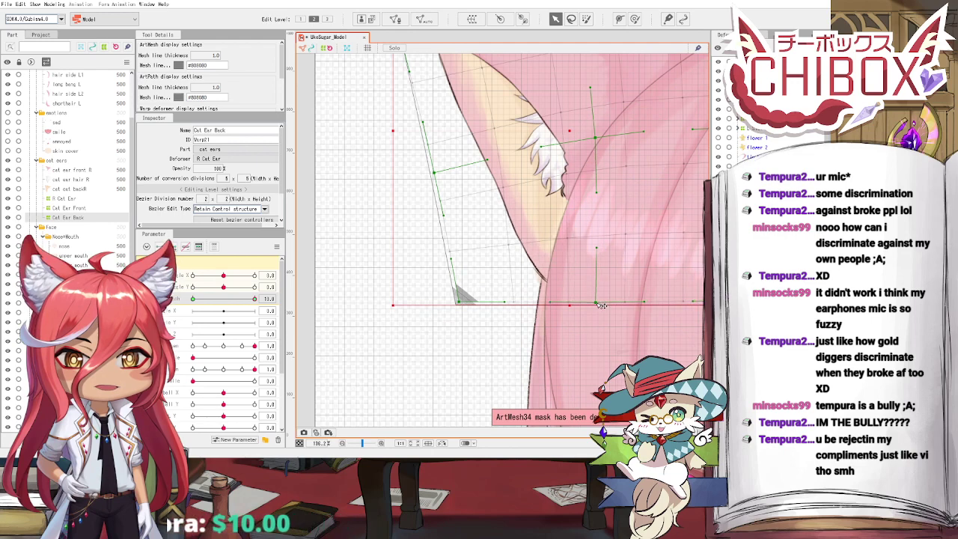
{"action": "scroll", "coordinate": [602, 337], "scroll_direction": "down", "scroll_amount": 3}
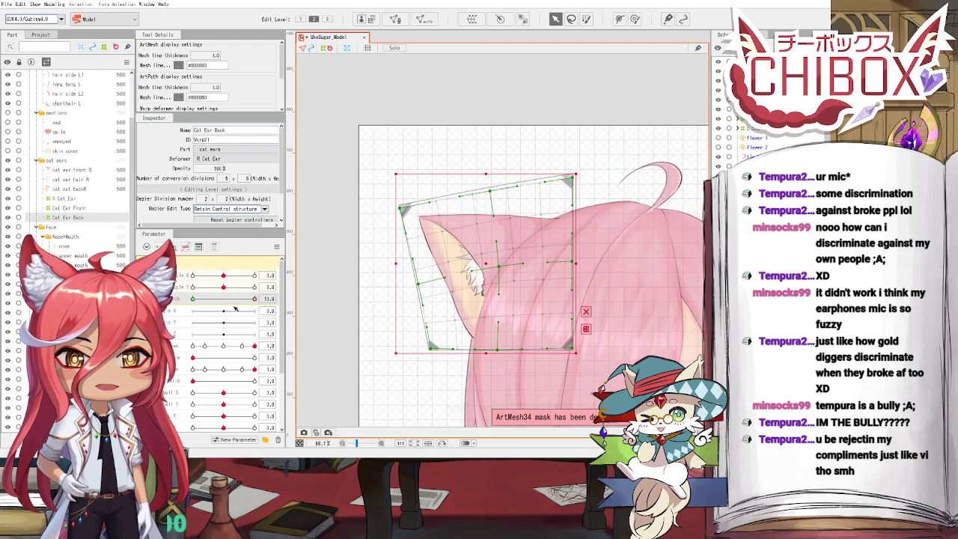
Step: Sweep the ear parameter through its range and check the cat ear's motion against the whole head
{"action": "left_click", "coordinate": [199, 300]}
{"action": "left_click_drag", "start_coordinate": [199, 299], "coordinate": [255, 331]}
{"action": "scroll", "coordinate": [547, 217], "scroll_direction": "down", "scroll_amount": 4}
{"action": "left_click", "coordinate": [547, 214]}
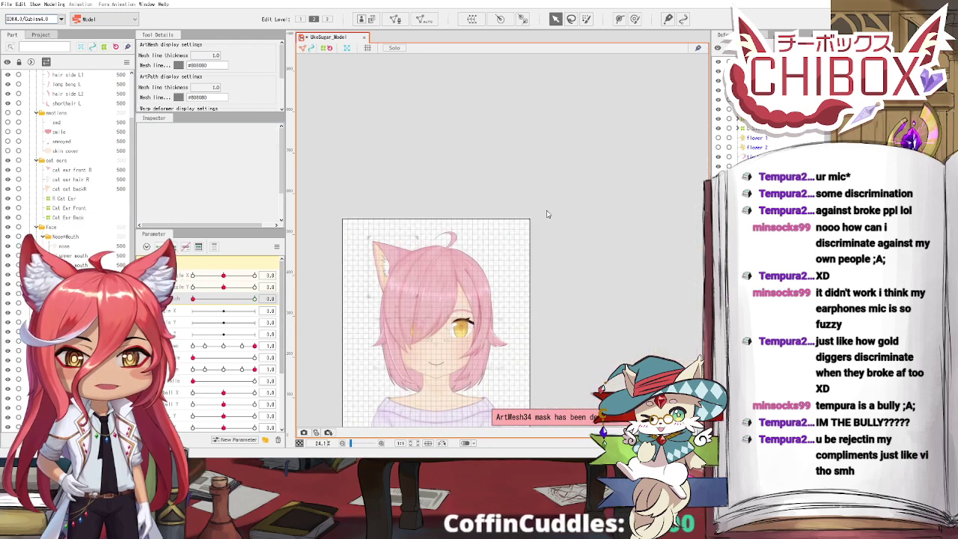
{"action": "scroll", "coordinate": [363, 299], "scroll_direction": "up", "scroll_amount": 3}
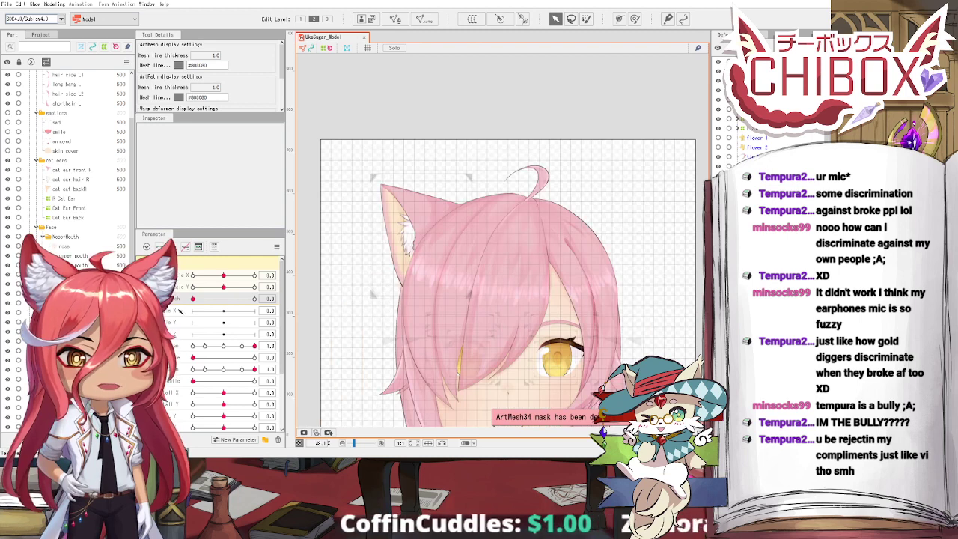
{"action": "mouse_move", "coordinate": [193, 299]}
{"action": "left_mouse_down"}
{"action": "mouse_move", "coordinate": [275, 305]}
{"action": "mouse_move", "coordinate": [190, 300]}
{"action": "left_mouse_up"}
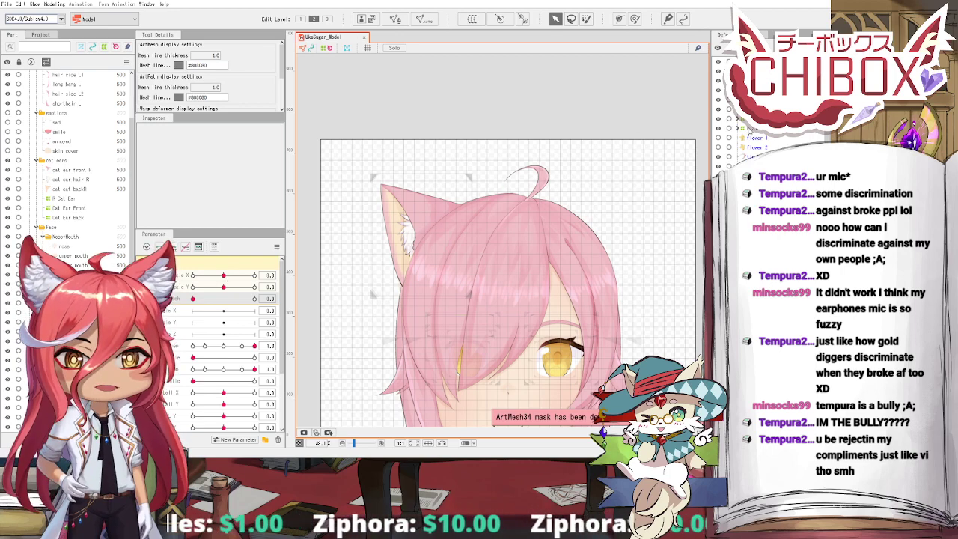
Step: Wrap the cat ear hair R mesh in a warp deformer named Fur Phys and key it on a new Fur parameter with three keys
{"action": "left_click", "coordinate": [408, 232]}
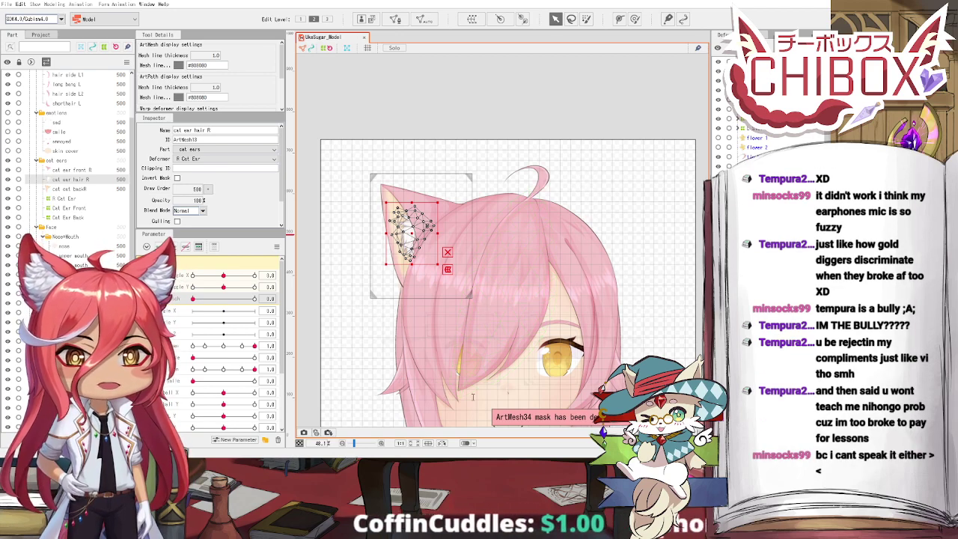
{"action": "left_click", "coordinate": [503, 381]}
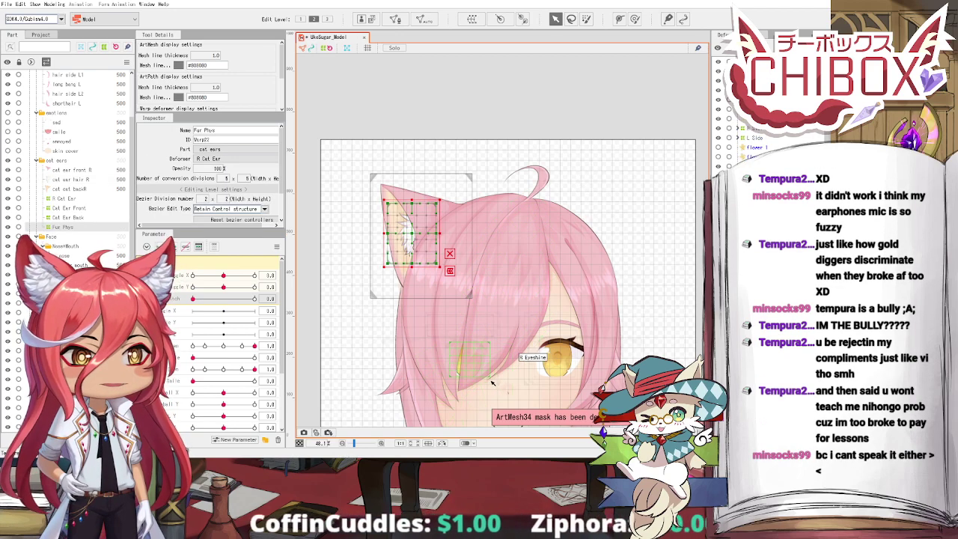
{"action": "scroll", "coordinate": [468, 229], "scroll_direction": "up", "scroll_amount": 2}
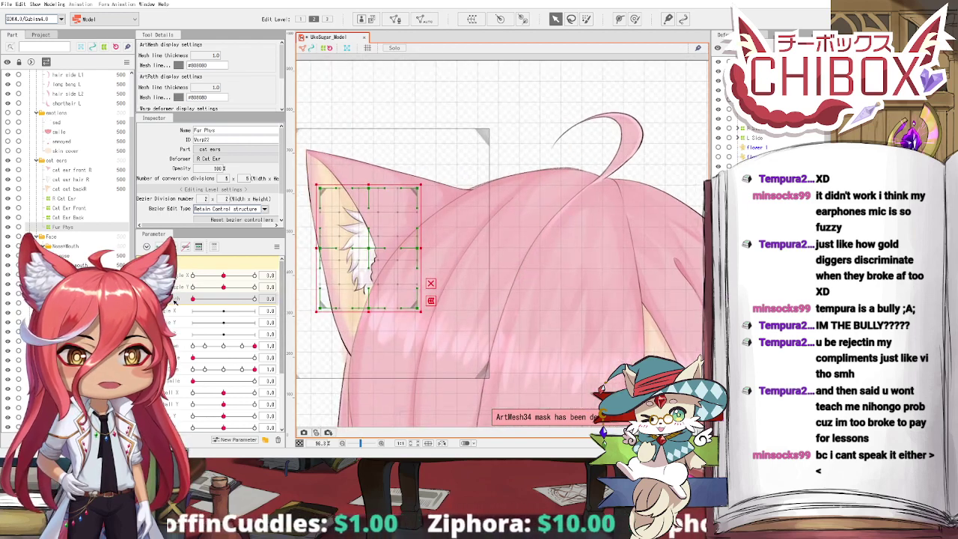
{"action": "left_click", "coordinate": [225, 442]}
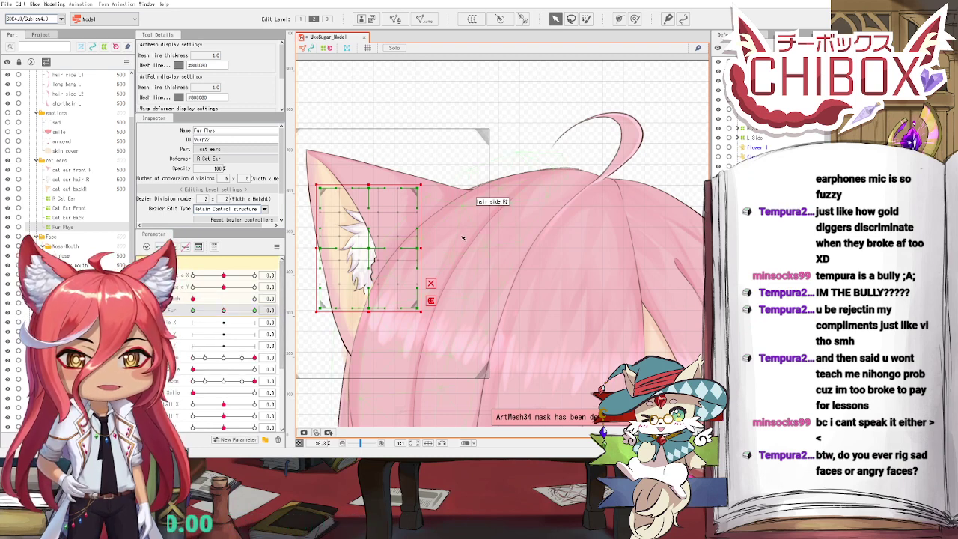
Step: Bend the Fur Phys deformer to sway the ear fur toward the head at the Fur parameter's maximum, and check the motion
{"action": "left_click_drag", "start_coordinate": [381, 262], "coordinate": [382, 245]}
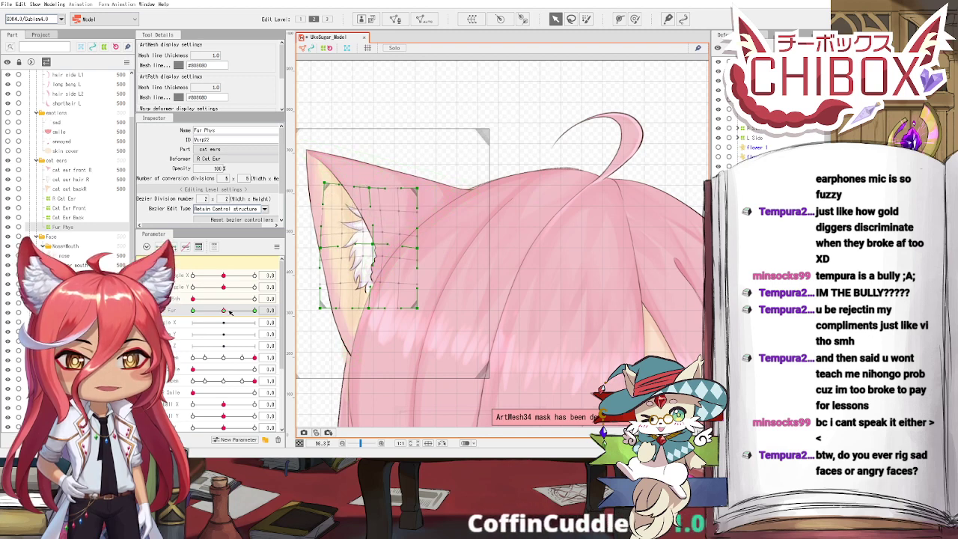
{"action": "left_click_drag", "start_coordinate": [227, 312], "coordinate": [224, 313]}
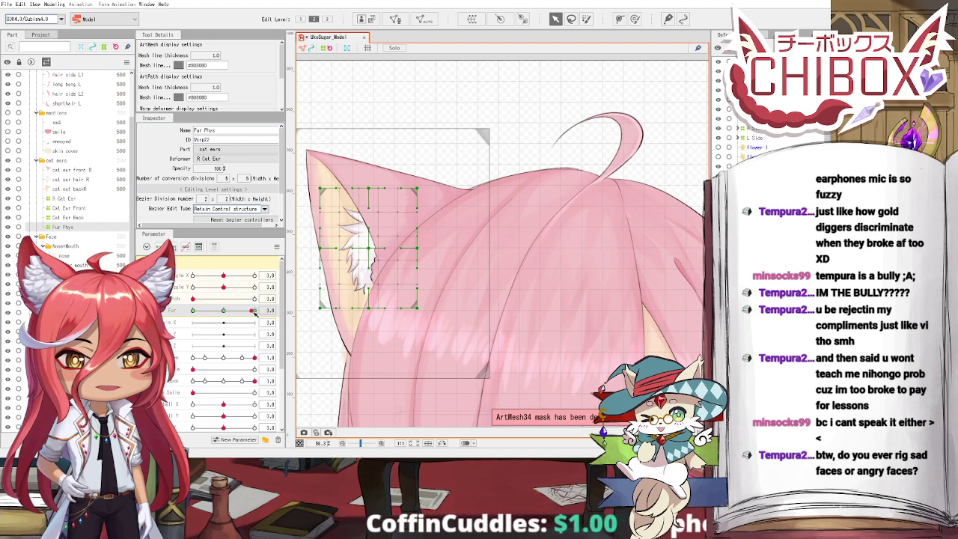
{"action": "left_click_drag", "start_coordinate": [371, 249], "coordinate": [384, 238]}
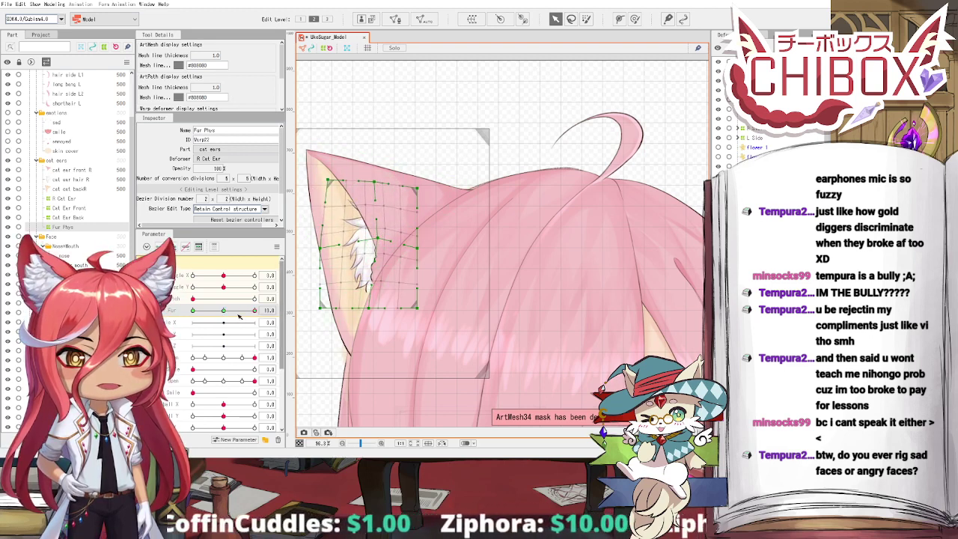
{"action": "left_click_drag", "start_coordinate": [223, 310], "coordinate": [261, 318]}
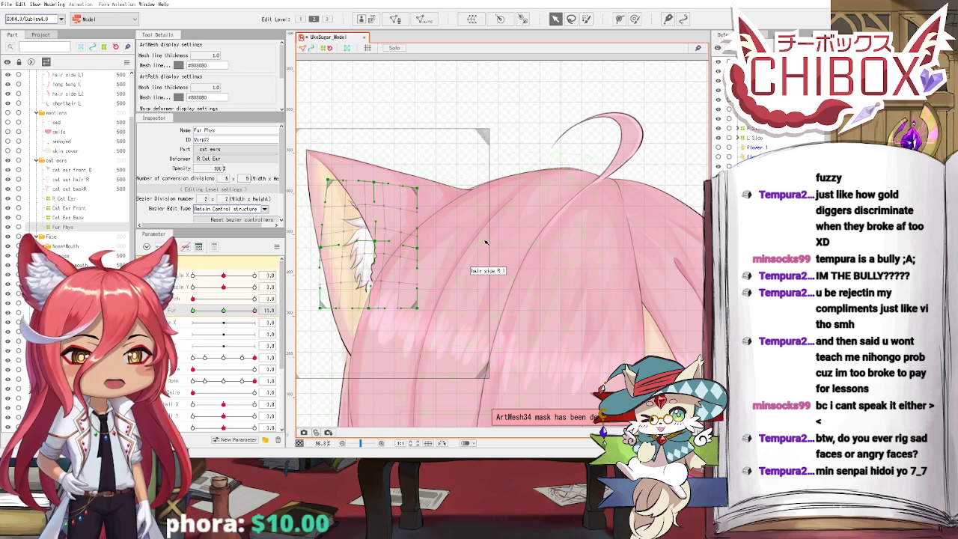
{"action": "left_click_drag", "start_coordinate": [435, 224], "coordinate": [391, 256]}
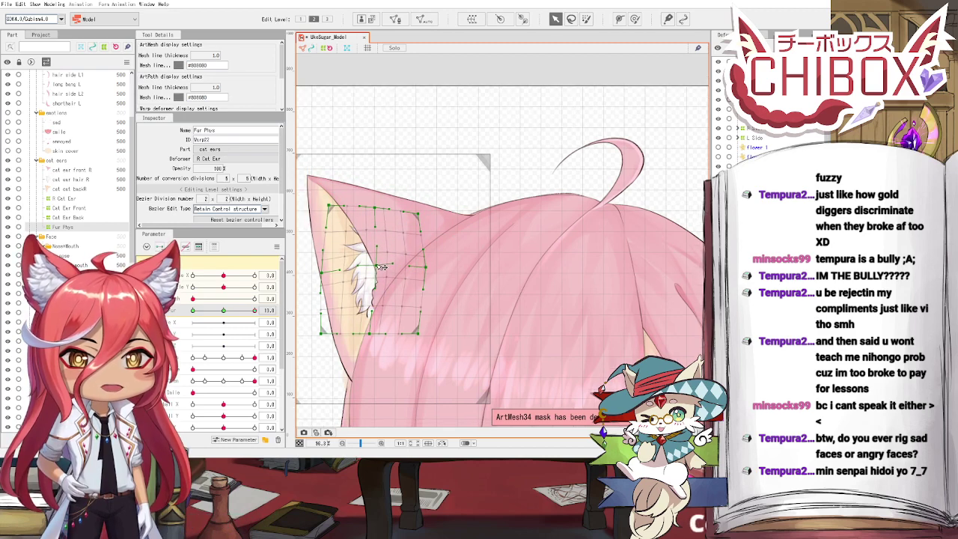
{"action": "scroll", "coordinate": [382, 268], "scroll_direction": "down", "scroll_amount": 5}
{"action": "scroll", "coordinate": [377, 265], "scroll_direction": "up", "scroll_amount": 5}
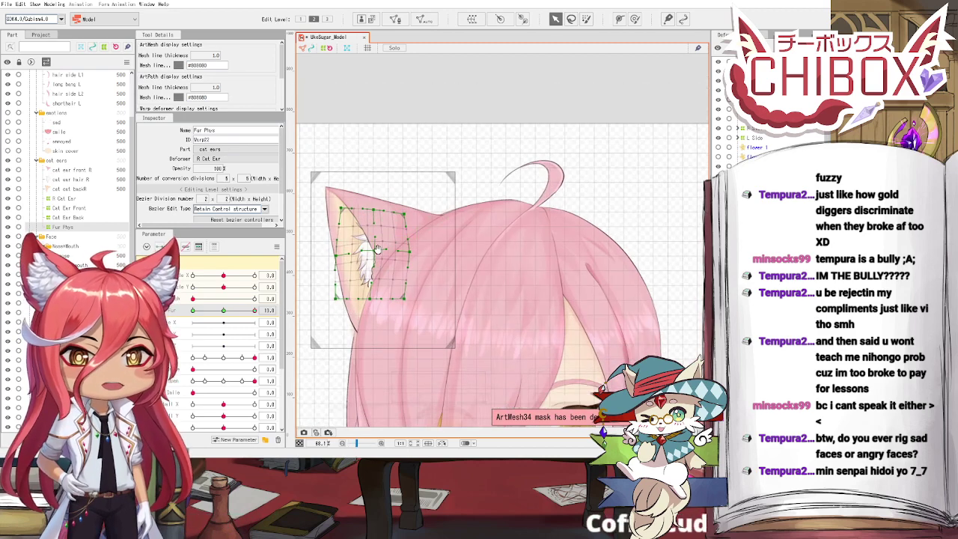
{"action": "left_click_drag", "start_coordinate": [232, 314], "coordinate": [271, 310]}
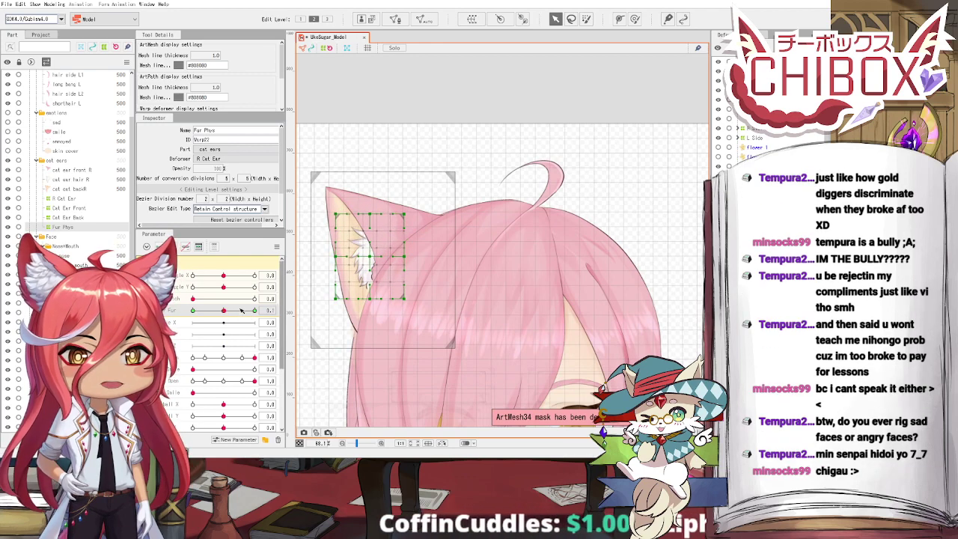
{"action": "left_click_drag", "start_coordinate": [408, 276], "coordinate": [443, 274]}
{"action": "scroll", "coordinate": [446, 275], "scroll_direction": "up", "scroll_amount": 2}
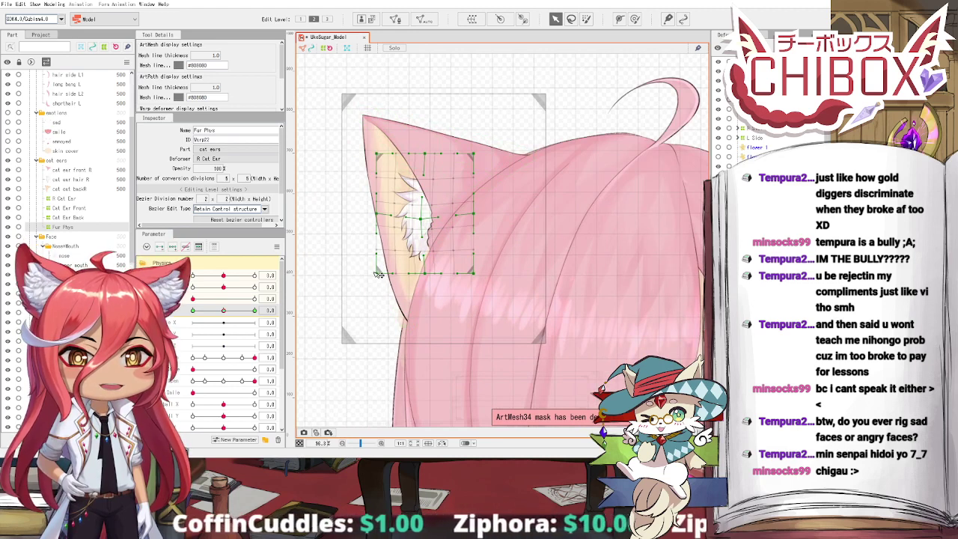
{"action": "left_click_drag", "start_coordinate": [377, 273], "coordinate": [370, 283]}
{"action": "left_click_drag", "start_coordinate": [377, 214], "coordinate": [372, 218]}
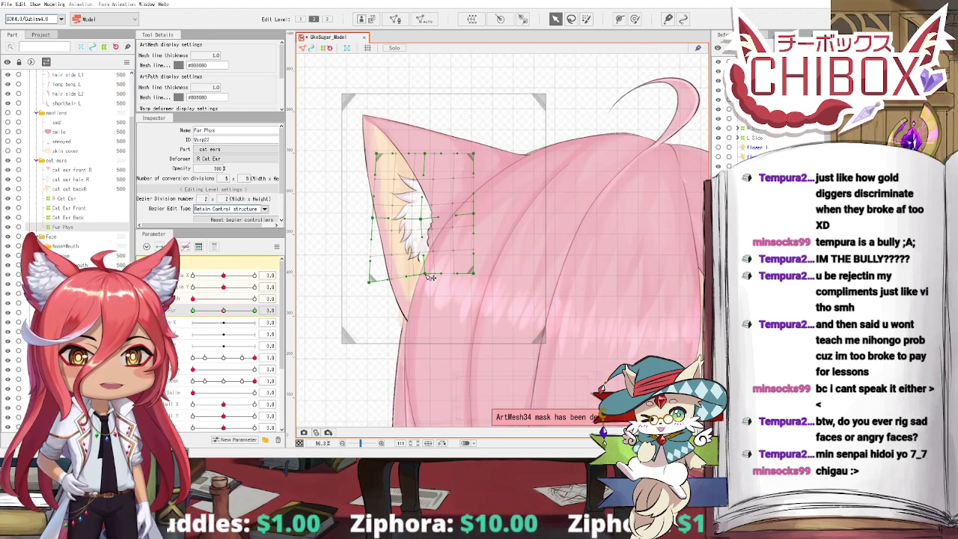
{"action": "left_click_drag", "start_coordinate": [425, 274], "coordinate": [429, 281]}
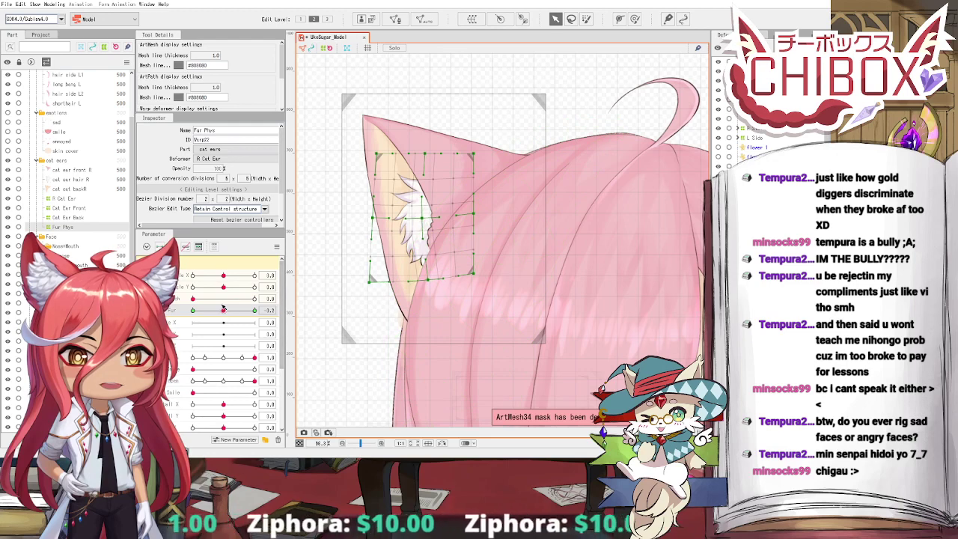
{"action": "key", "text": "ctrl+z"}
{"action": "key", "text": "ctrl+z"}
{"action": "key", "text": "ctrl+z"}
Step: Bend the Fur Phys deformer so the ear fur sways outward and down at the Fur parameter's minimum
{"action": "left_click_drag", "start_coordinate": [221, 312], "coordinate": [192, 310]}
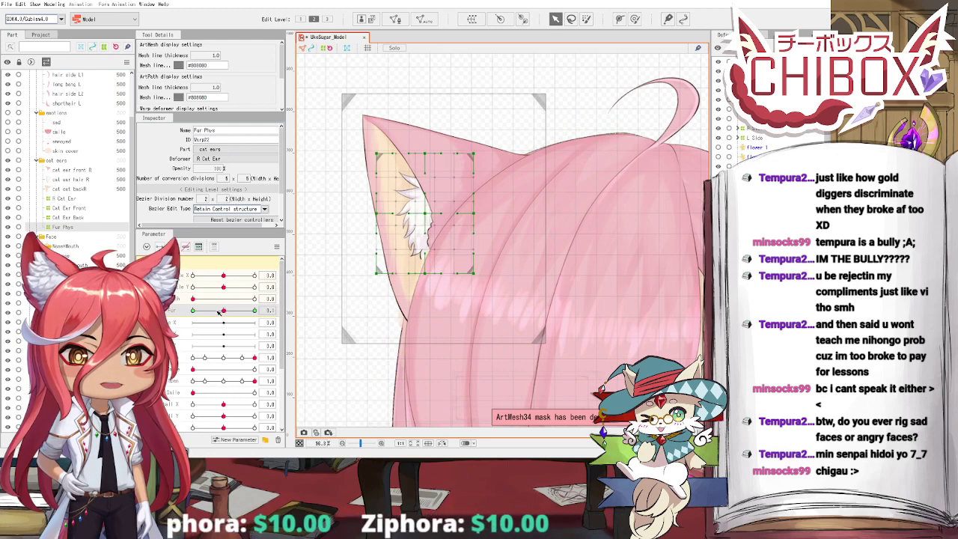
{"action": "left_click_drag", "start_coordinate": [432, 217], "coordinate": [429, 226]}
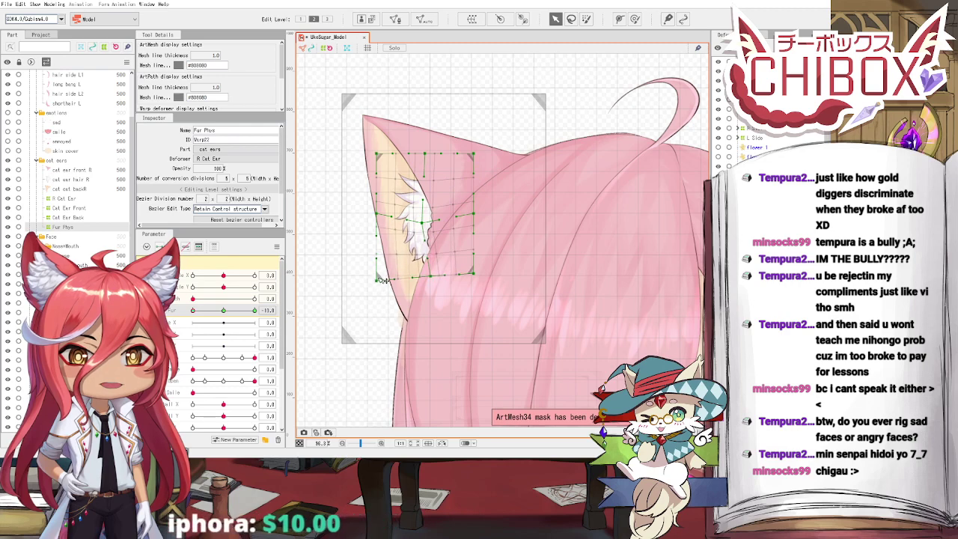
{"action": "left_click_drag", "start_coordinate": [382, 216], "coordinate": [371, 218]}
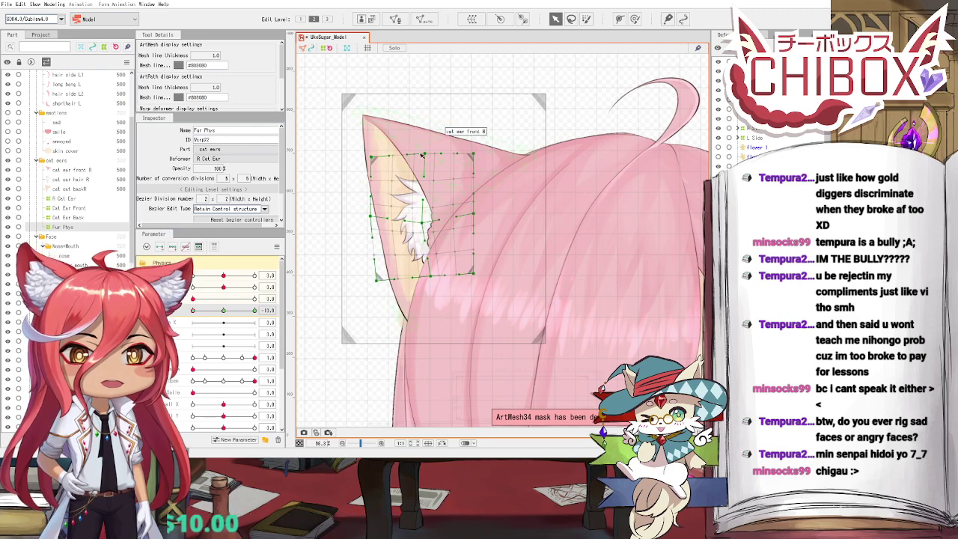
{"action": "left_click_drag", "start_coordinate": [212, 309], "coordinate": [190, 312]}
{"action": "left_click", "coordinate": [223, 310]}
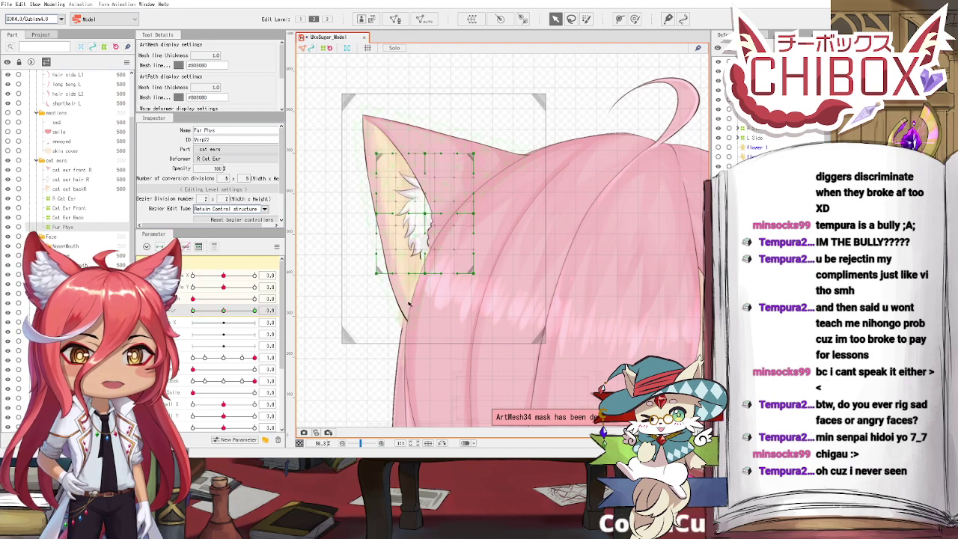
Step: Pull the Fur Phys deformer's outer upper corner further outward at the Fur parameter's minimum, and return the parameter to its middle key
{"action": "scroll", "coordinate": [420, 297], "scroll_direction": "up", "scroll_amount": 1}
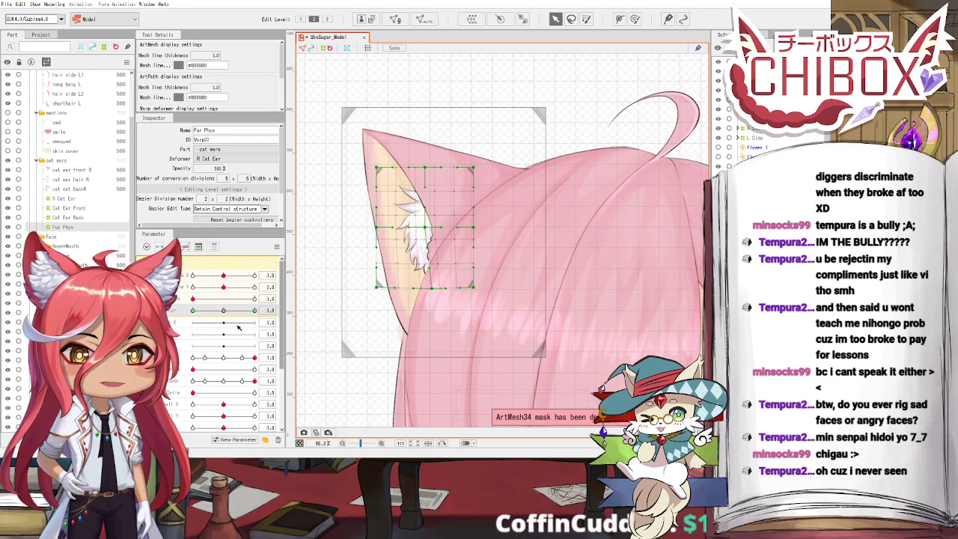
{"action": "left_click_drag", "start_coordinate": [225, 312], "coordinate": [255, 315]}
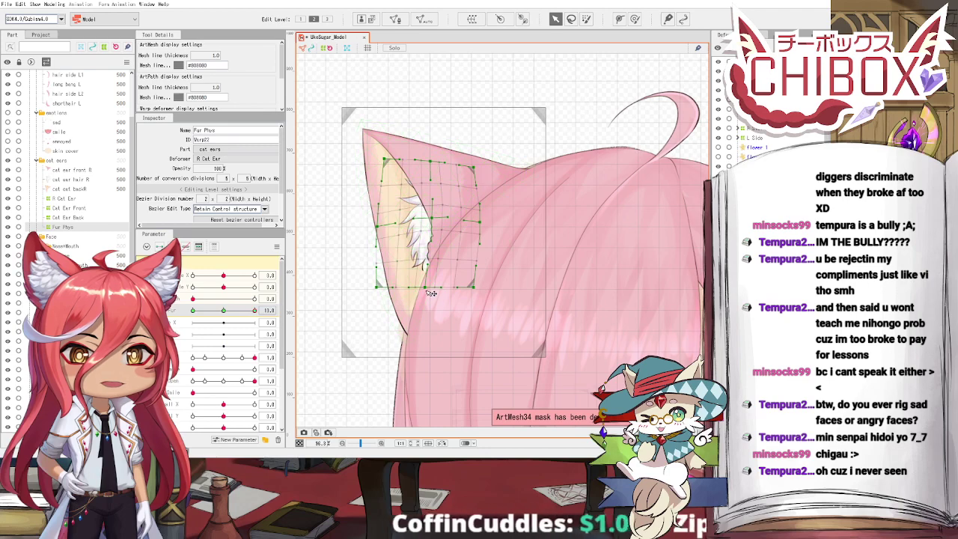
{"action": "left_click_drag", "start_coordinate": [245, 309], "coordinate": [192, 310]}
{"action": "left_click_drag", "start_coordinate": [373, 172], "coordinate": [365, 179]}
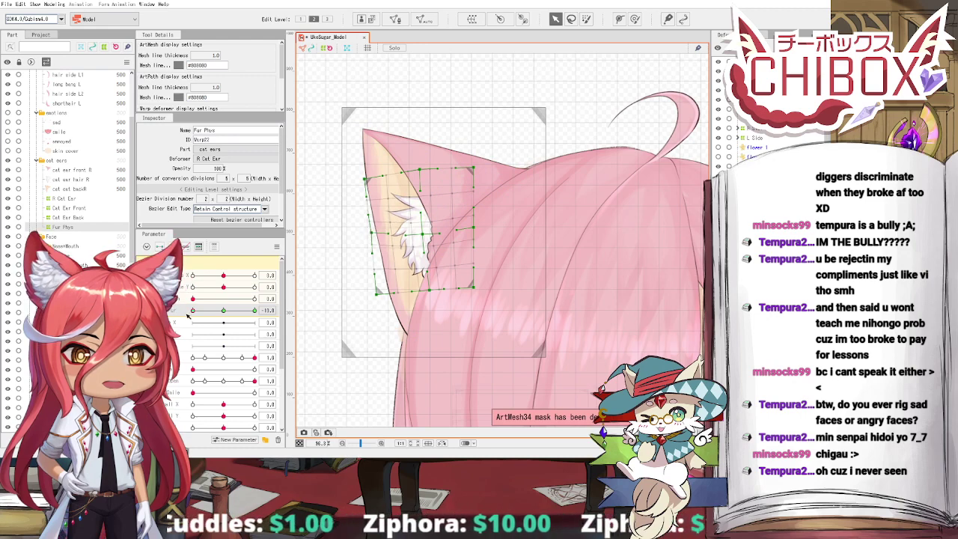
{"action": "left_click_drag", "start_coordinate": [192, 310], "coordinate": [224, 314]}
{"action": "left_click", "coordinate": [342, 199]}
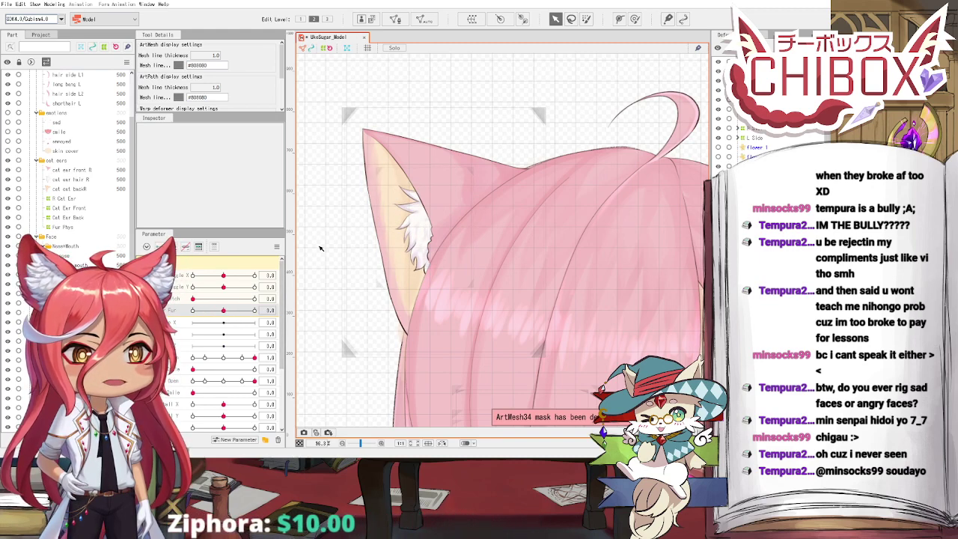
{"action": "scroll", "coordinate": [346, 239], "scroll_direction": "down", "scroll_amount": 3}
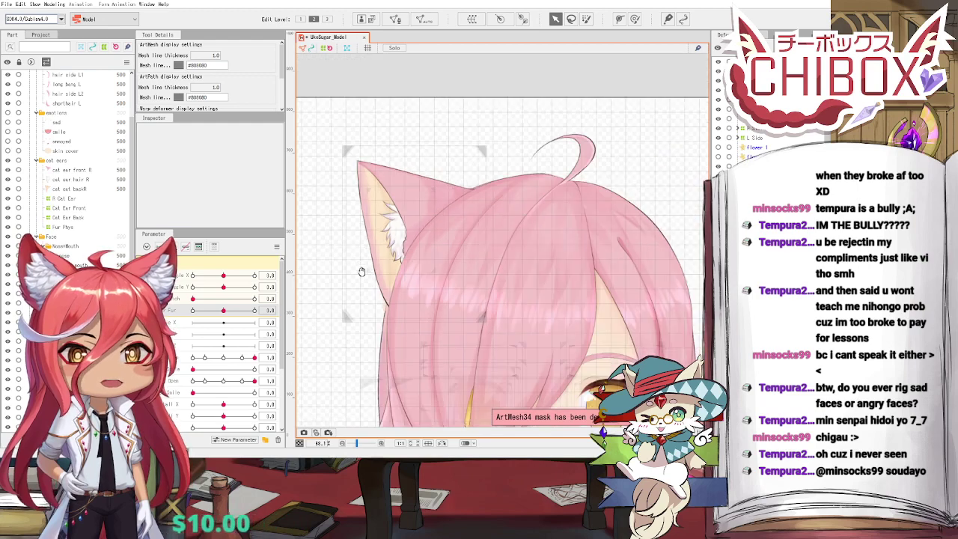
{"action": "scroll", "coordinate": [219, 358], "scroll_direction": "down", "scroll_amount": 2}
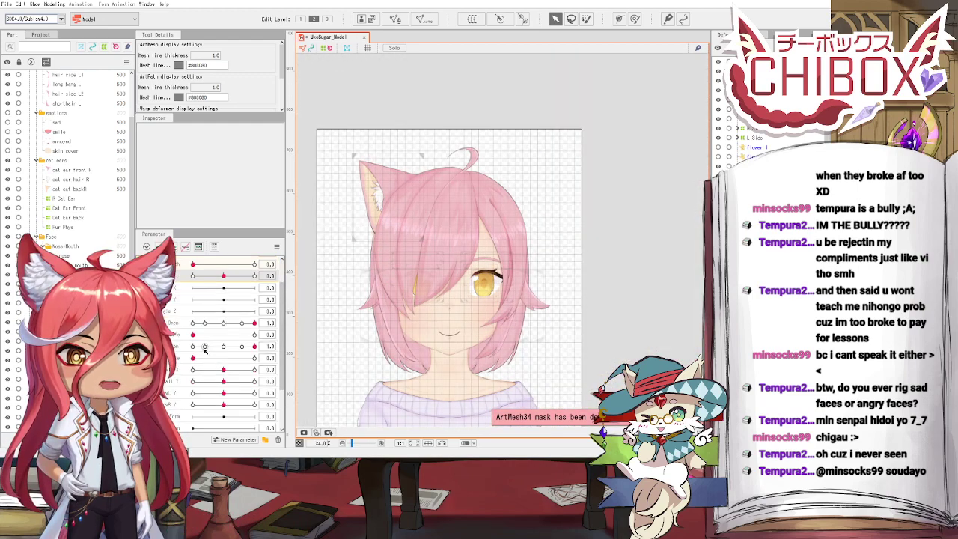
Step: Test the EyeL Smile and EyeR Smile parameters on the face and return both to their defaults
{"action": "left_click", "coordinate": [205, 335]}
{"action": "left_click", "coordinate": [198, 358]}
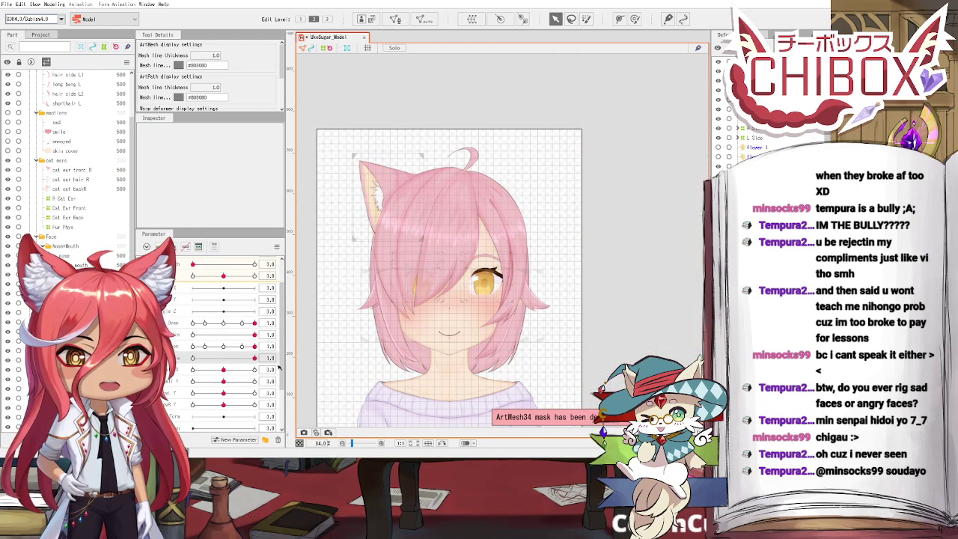
{"action": "left_click", "coordinate": [192, 335]}
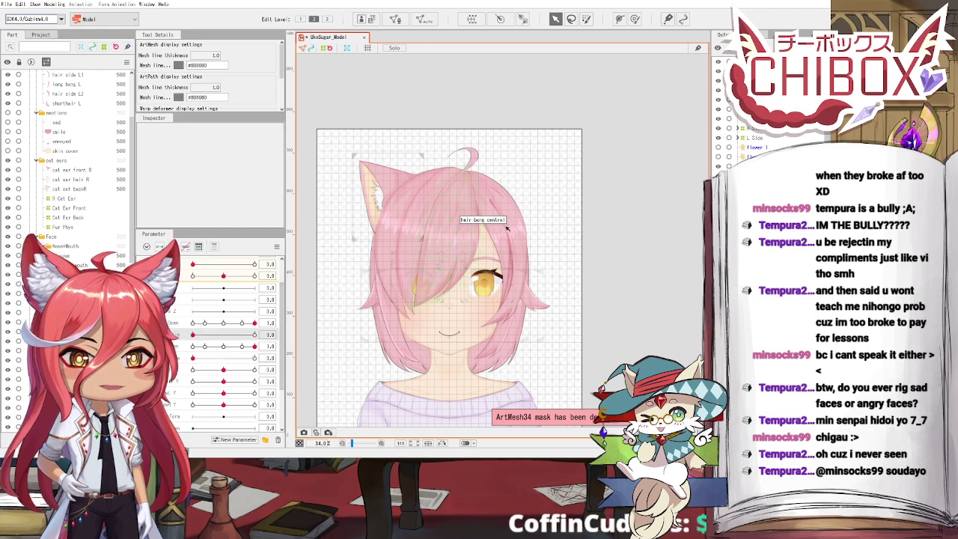
{"action": "scroll", "coordinate": [427, 166], "scroll_direction": "up", "scroll_amount": 3}
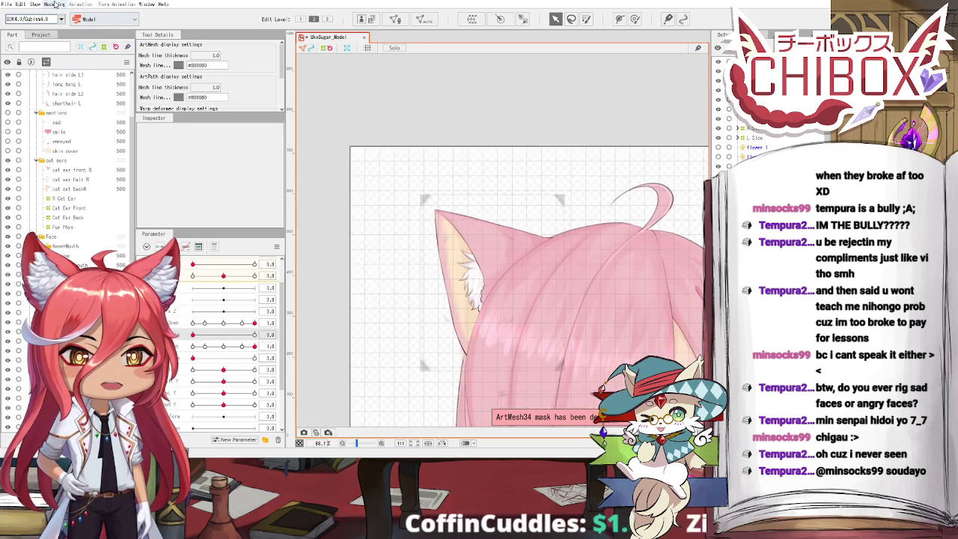
Step: Open the physics settings preview, sweep Ear Twitch between its extremes to examine the right ear and fur motion, and return to the model
{"action": "left_click", "coordinate": [55, 4]}
{"action": "left_click", "coordinate": [170, 116]}
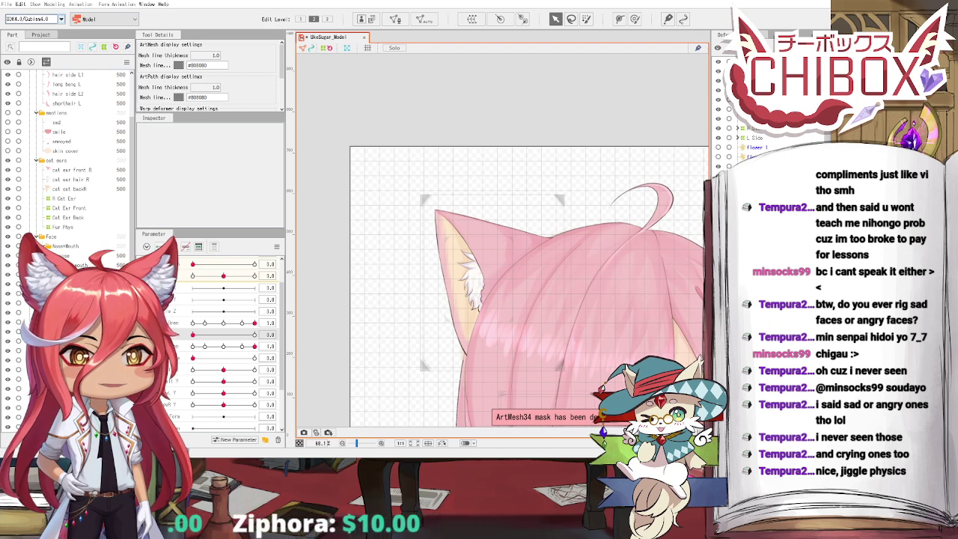
{"action": "left_click", "coordinate": [55, 4]}
{"action": "left_click", "coordinate": [97, 171]}
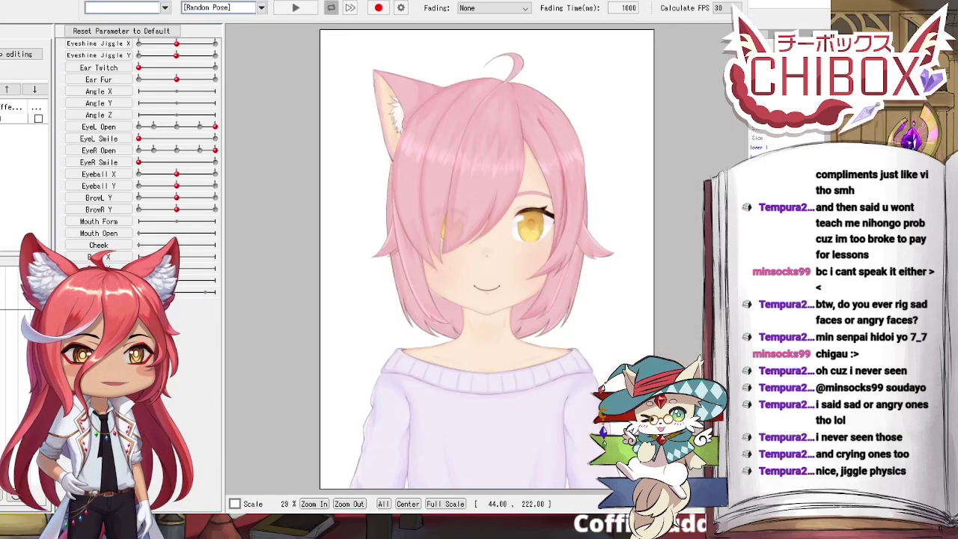
{"action": "scroll", "coordinate": [419, 131], "scroll_direction": "up", "scroll_amount": 2}
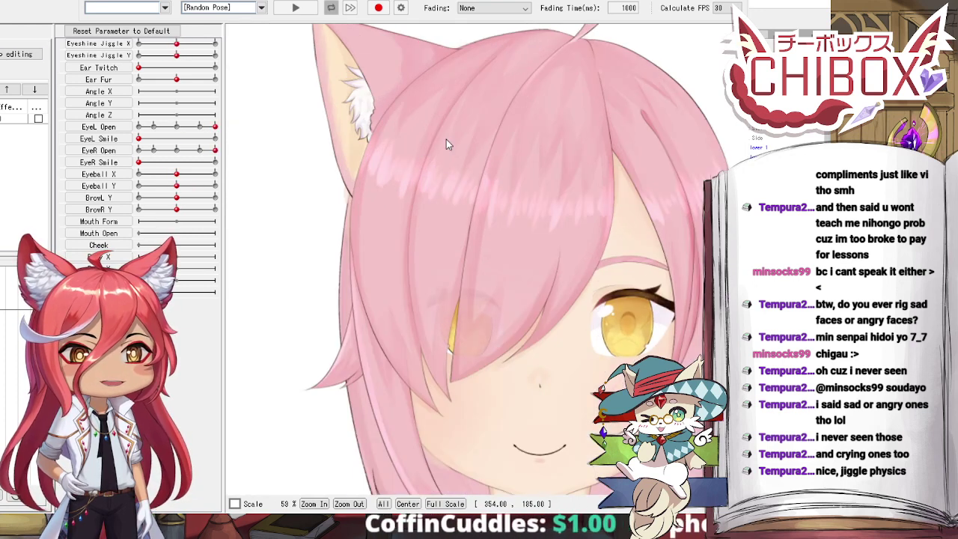
{"action": "left_click_drag", "start_coordinate": [556, 218], "coordinate": [562, 276]}
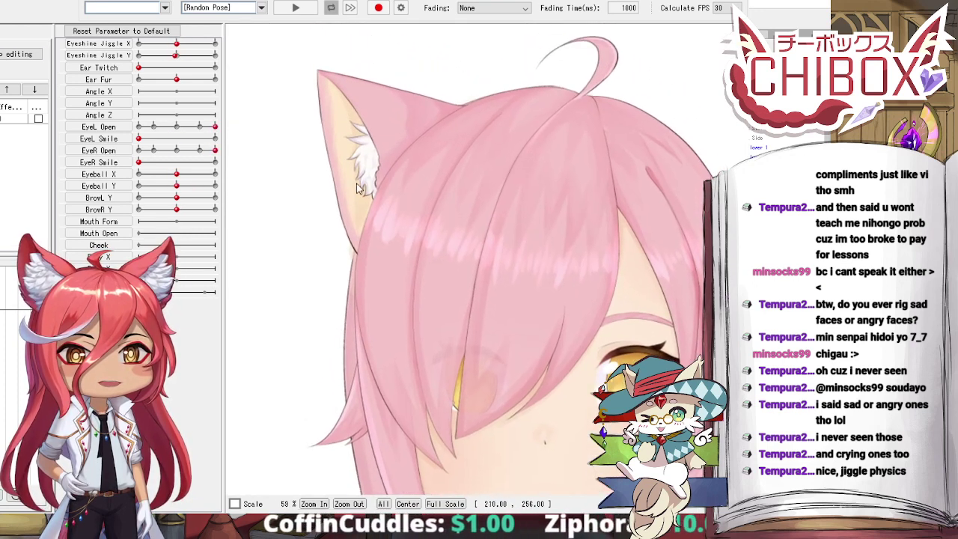
{"action": "left_click_drag", "start_coordinate": [150, 68], "coordinate": [130, 66]}
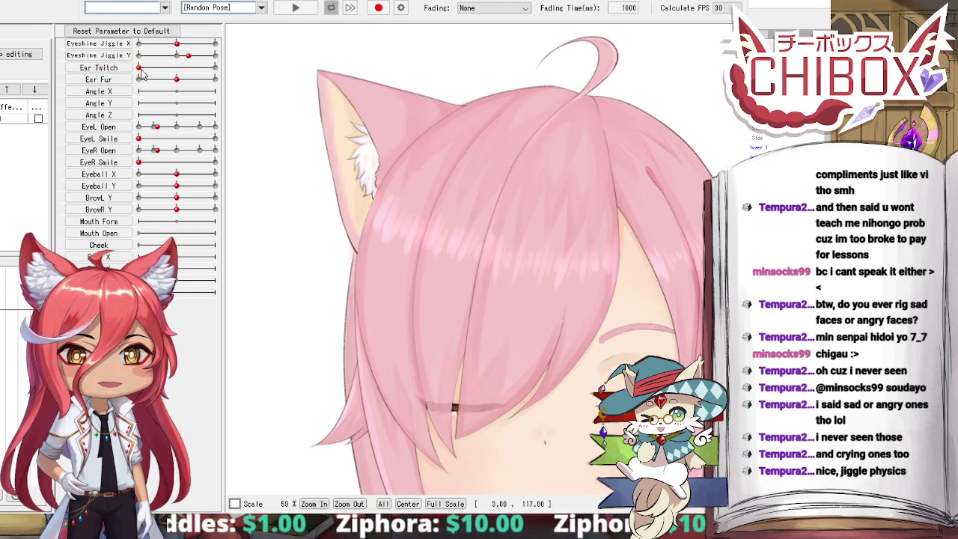
{"action": "left_click_drag", "start_coordinate": [152, 68], "coordinate": [289, 86]}
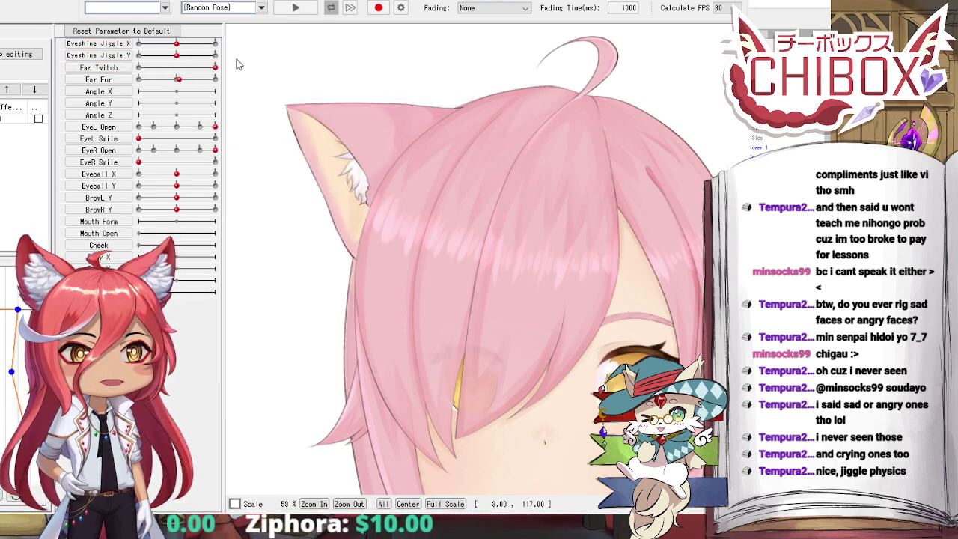
{"action": "left_click_drag", "start_coordinate": [237, 64], "coordinate": [149, 69]}
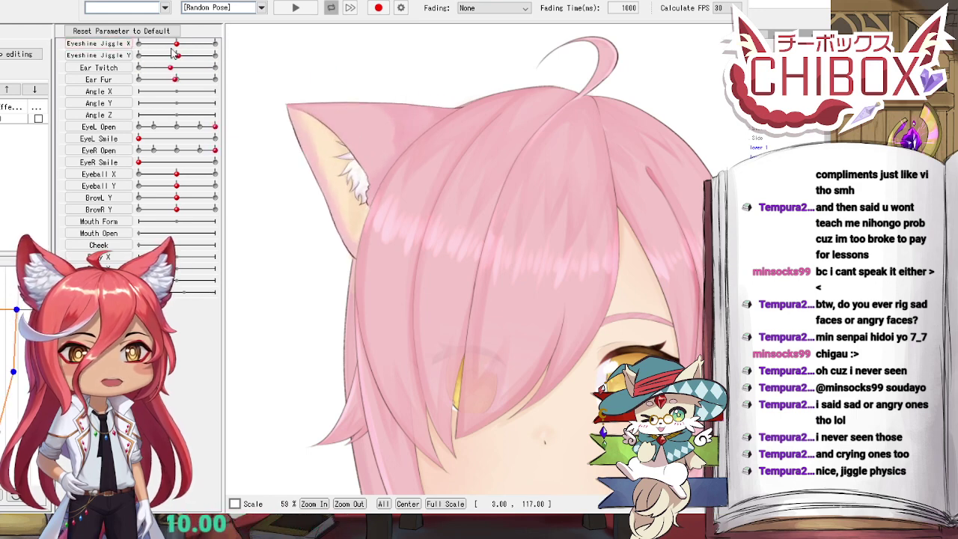
{"action": "key", "text": "alt+Tab"}
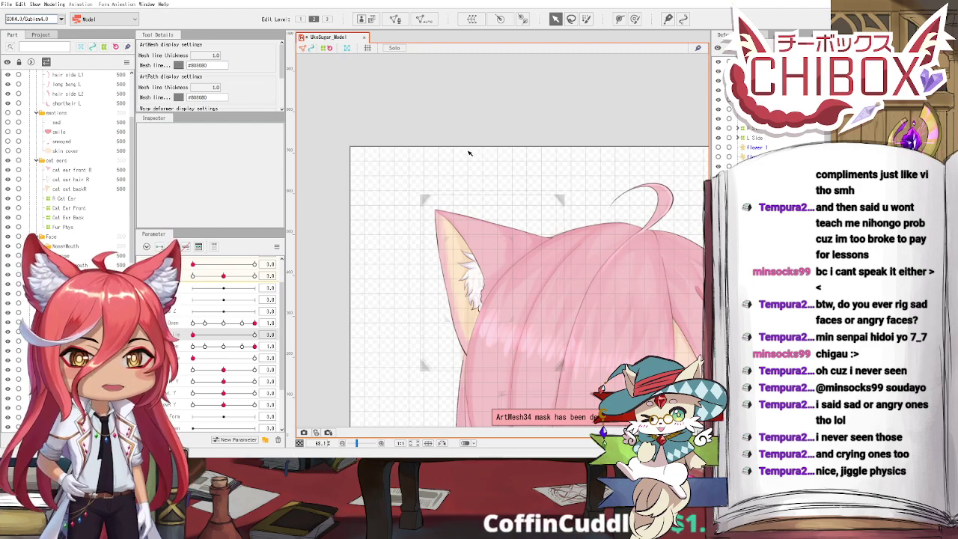
{"action": "scroll", "coordinate": [470, 153], "scroll_direction": "down", "scroll_amount": 4}
{"action": "left_click_drag", "start_coordinate": [357, 90], "coordinate": [356, 71]}
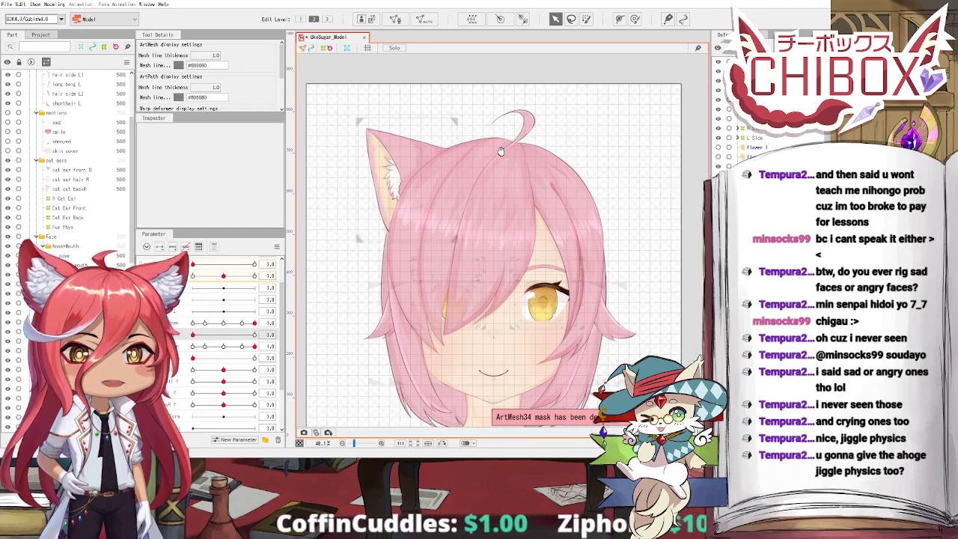
{"action": "scroll", "coordinate": [514, 178], "scroll_direction": "down", "scroll_amount": 3}
{"action": "scroll", "coordinate": [515, 178], "scroll_direction": "up", "scroll_amount": 2}
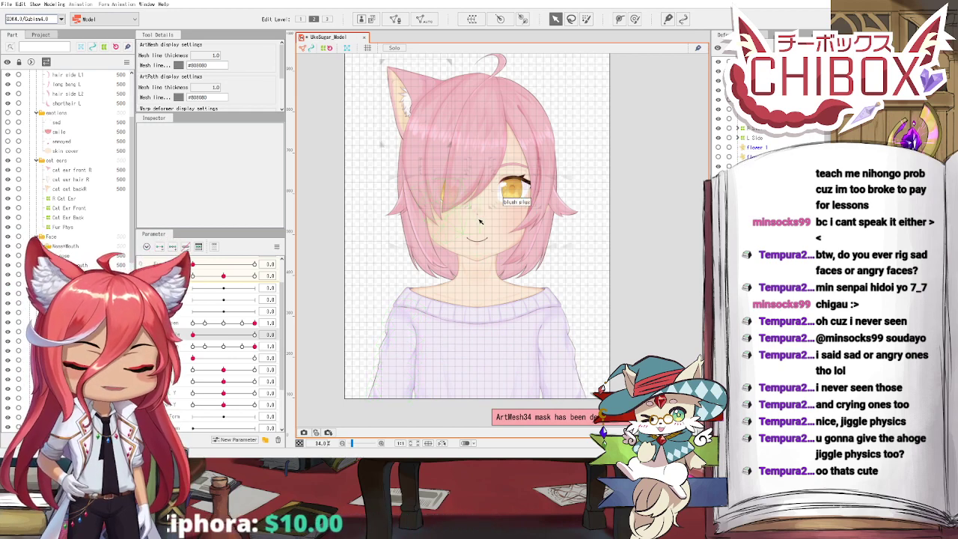
{"action": "scroll", "coordinate": [480, 221], "scroll_direction": "up", "scroll_amount": 2}
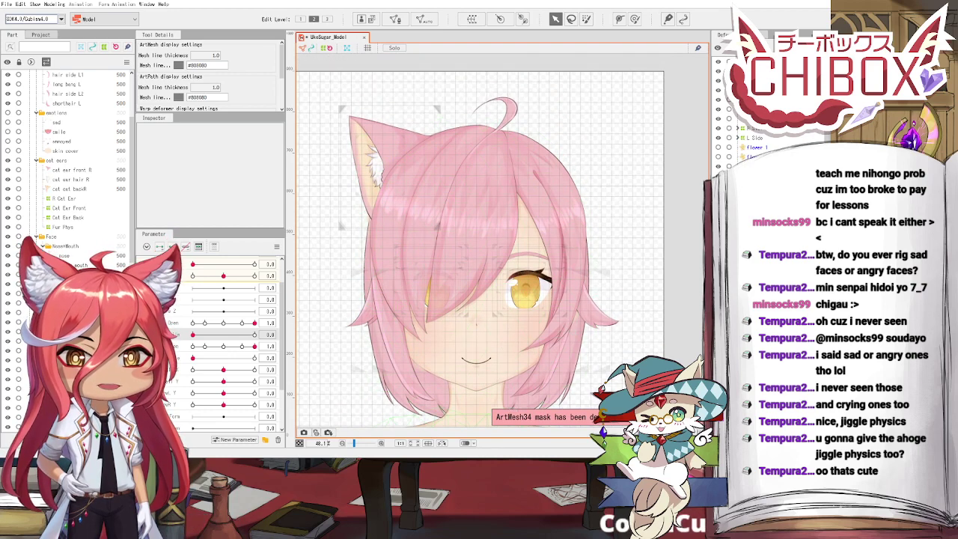
Step: Duplicate all of the cat ear's meshes and warp deformers within the cat ears part, and reflect the copy
{"action": "scroll", "coordinate": [570, 324], "scroll_direction": "up", "scroll_amount": 3}
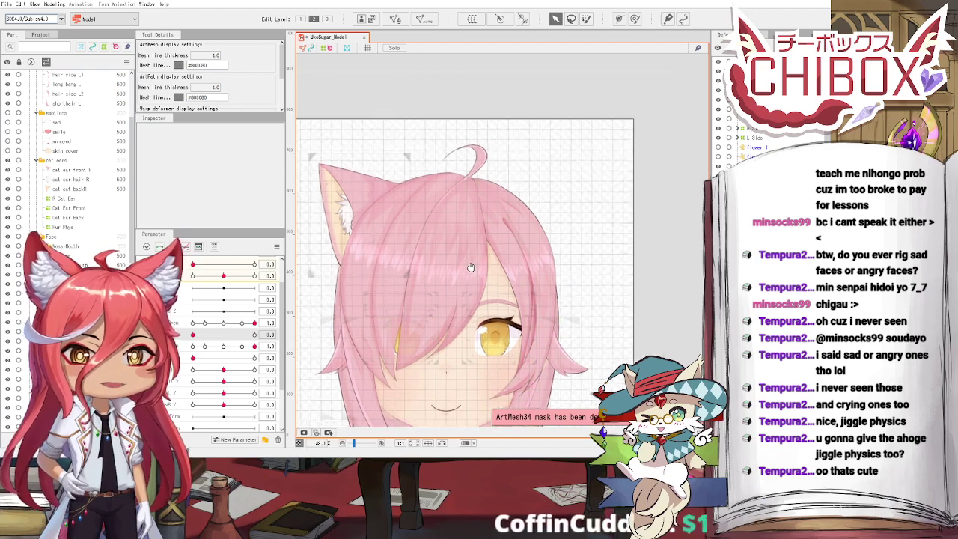
{"action": "scroll", "coordinate": [449, 310], "scroll_direction": "down", "scroll_amount": 3}
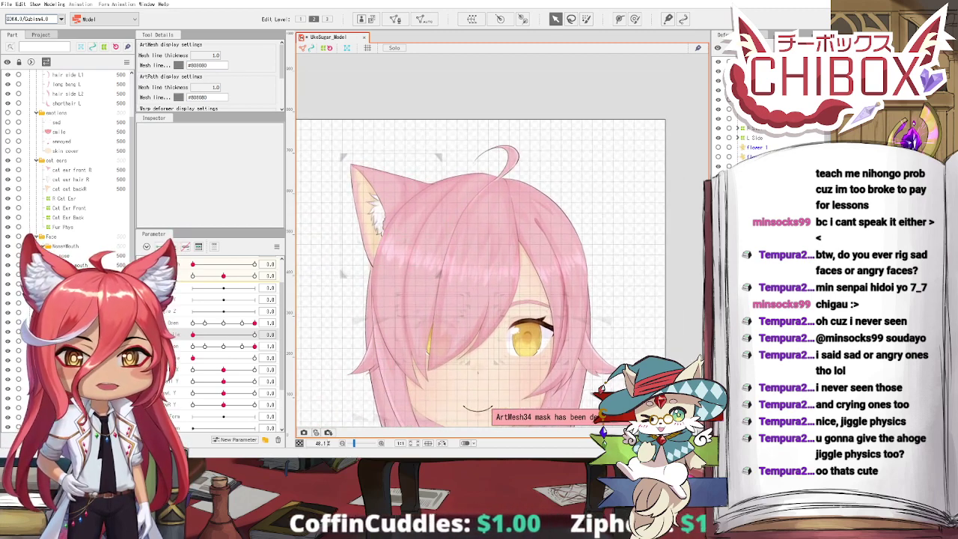
{"action": "left_click", "coordinate": [439, 274]}
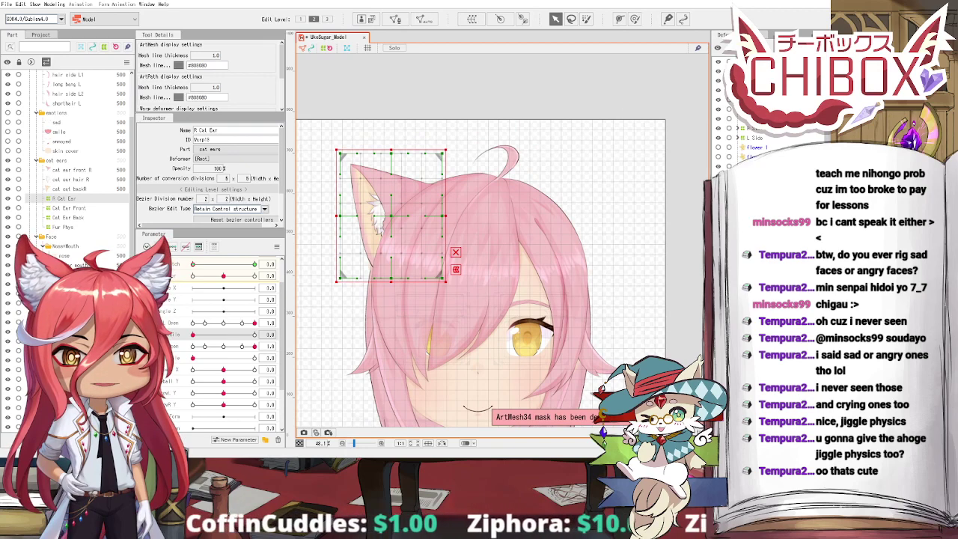
{"action": "double_click", "coordinate": [65, 198]}
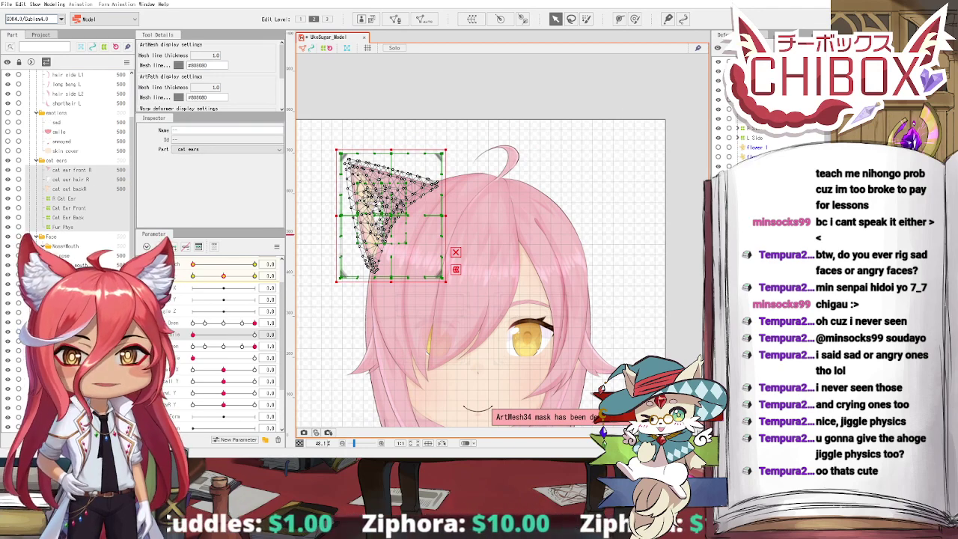
{"action": "key", "text": "ctrl+v"}
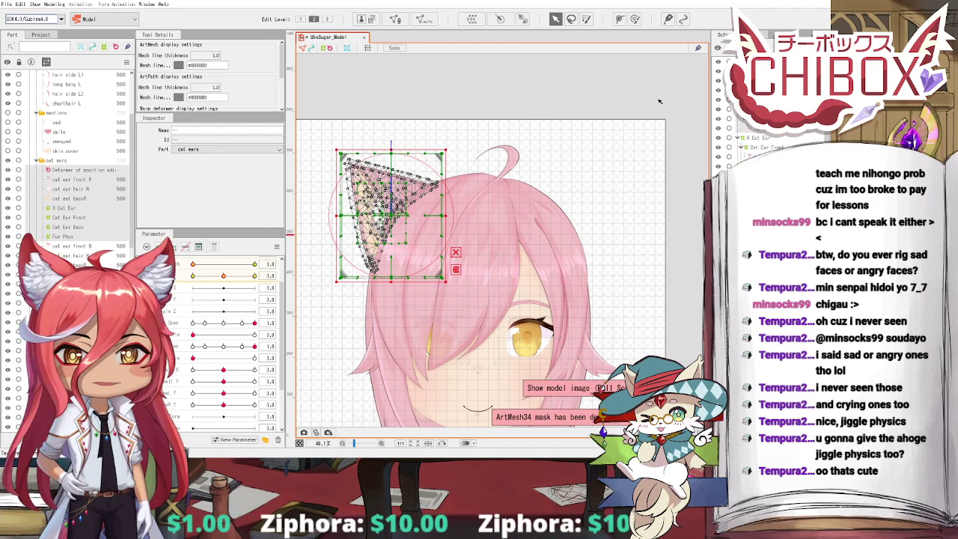
{"action": "right_click", "coordinate": [396, 215]}
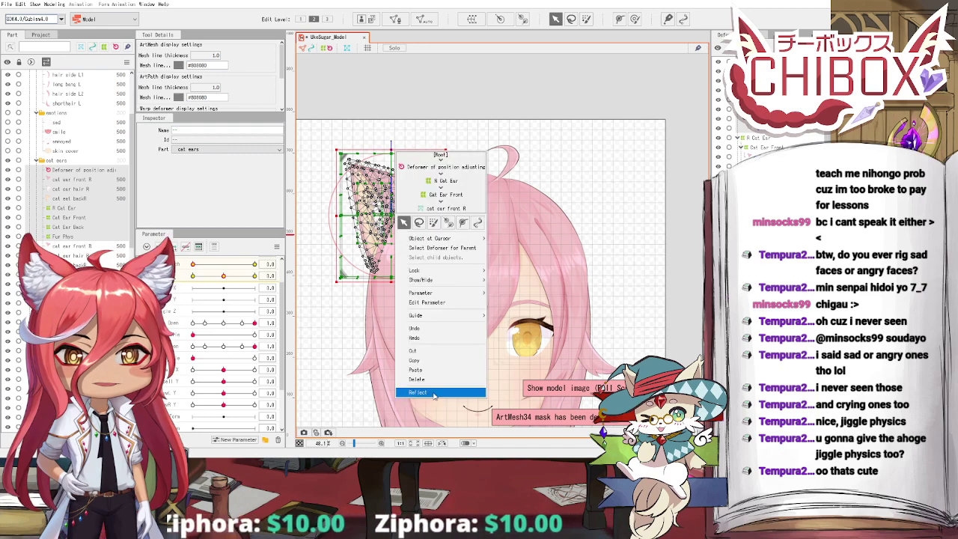
{"action": "left_click", "coordinate": [434, 394]}
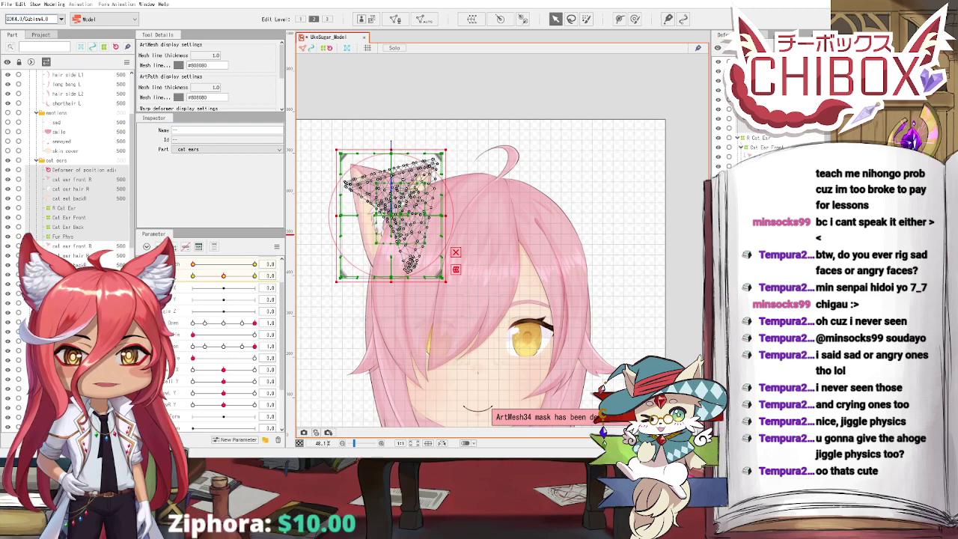
Step: Move the reflected ear to the opposite side of the head, and delete its temporary position-adjusting deformer
{"action": "left_click_drag", "start_coordinate": [392, 216], "coordinate": [567, 215]}
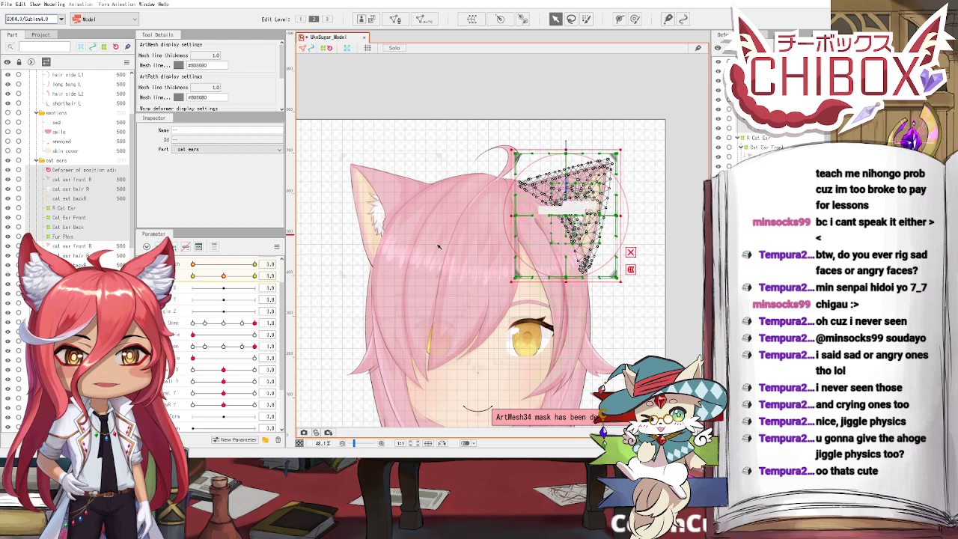
{"action": "mouse_move", "coordinate": [194, 265]}
{"action": "left_mouse_down"}
{"action": "mouse_move", "coordinate": [238, 266]}
{"action": "mouse_move", "coordinate": [197, 267]}
{"action": "mouse_move", "coordinate": [253, 278]}
{"action": "mouse_move", "coordinate": [189, 280]}
{"action": "mouse_move", "coordinate": [225, 287]}
{"action": "mouse_move", "coordinate": [206, 276]}
{"action": "left_mouse_up"}
{"action": "left_click", "coordinate": [651, 228]}
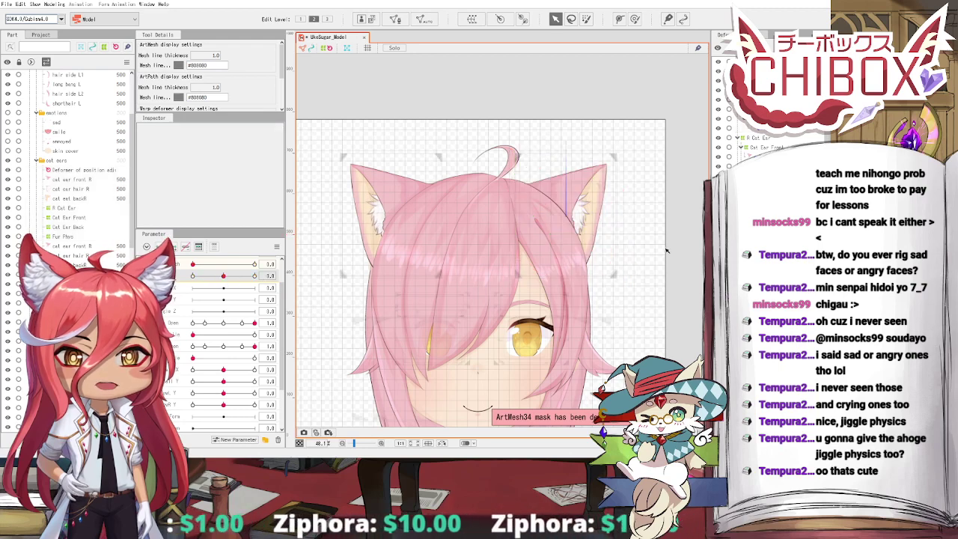
{"action": "left_click", "coordinate": [764, 128]}
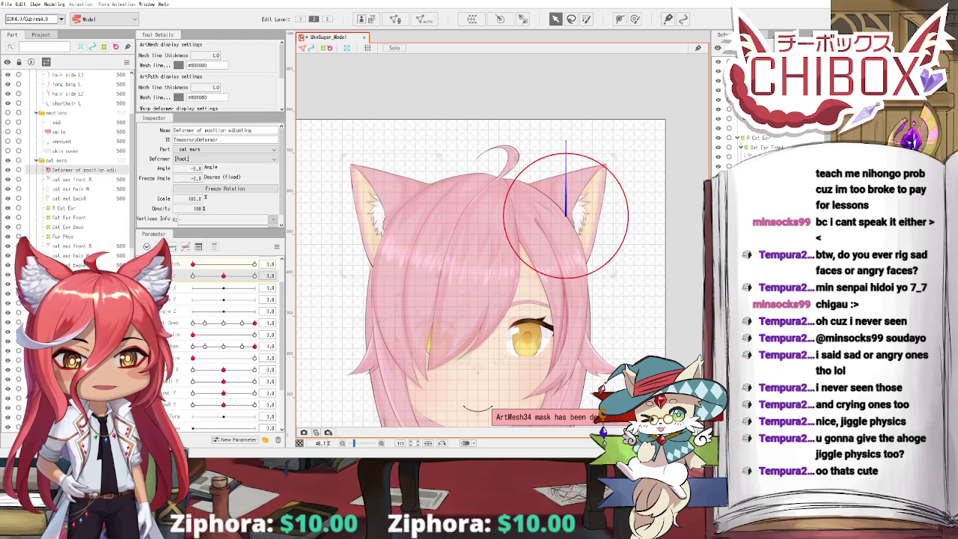
{"action": "key", "text": "Delete"}
Step: Rename the copied ear's parent warp deformer as L Cat Ear, and check the Ear Twitch parameter
{"action": "left_click", "coordinate": [760, 128]}
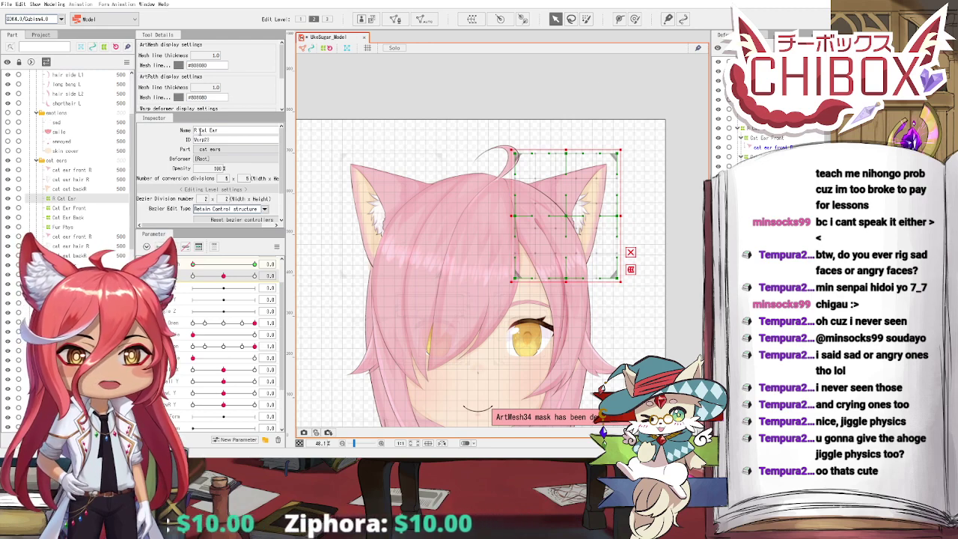
{"action": "left_click_drag", "start_coordinate": [199, 131], "coordinate": [192, 132]}
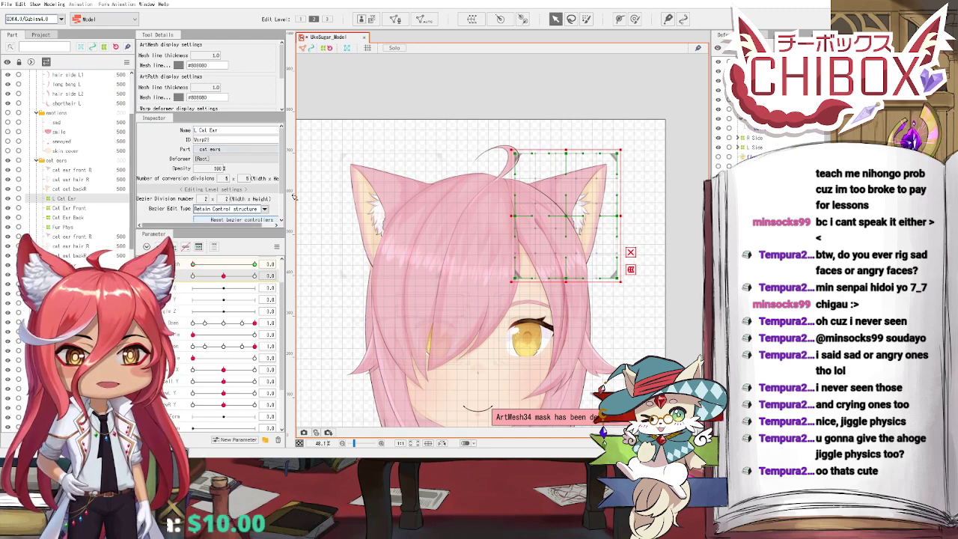
{"action": "left_click", "coordinate": [384, 126]}
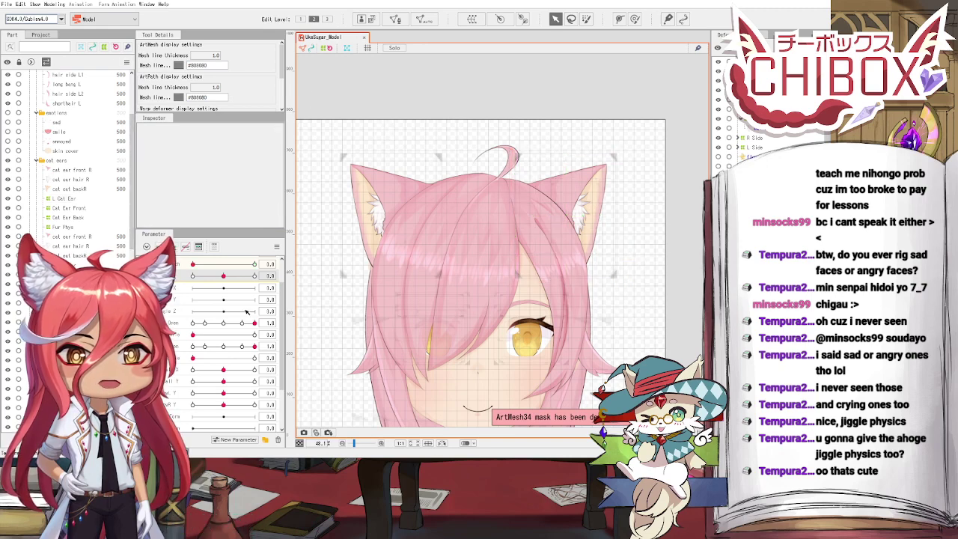
{"action": "mouse_move", "coordinate": [193, 265]}
{"action": "left_mouse_down"}
{"action": "mouse_move", "coordinate": [254, 265]}
{"action": "mouse_move", "coordinate": [193, 265]}
{"action": "left_mouse_up"}
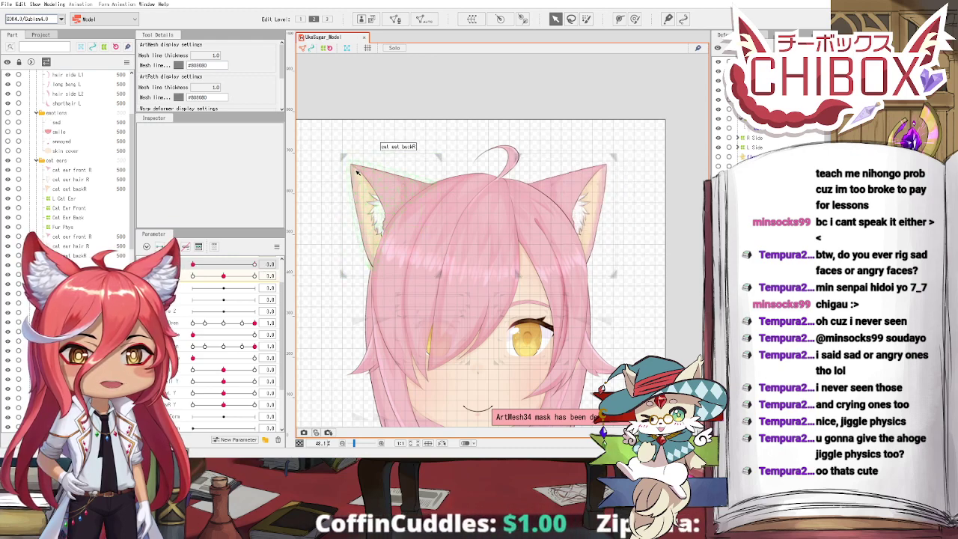
{"action": "scroll", "coordinate": [350, 159], "scroll_direction": "up", "scroll_amount": 2}
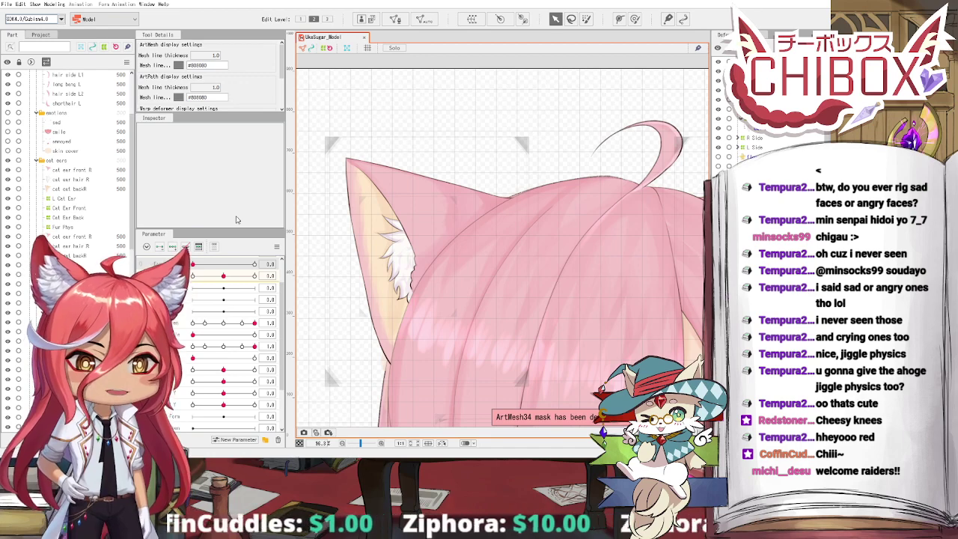
{"action": "scroll", "coordinate": [461, 151], "scroll_direction": "down", "scroll_amount": 5}
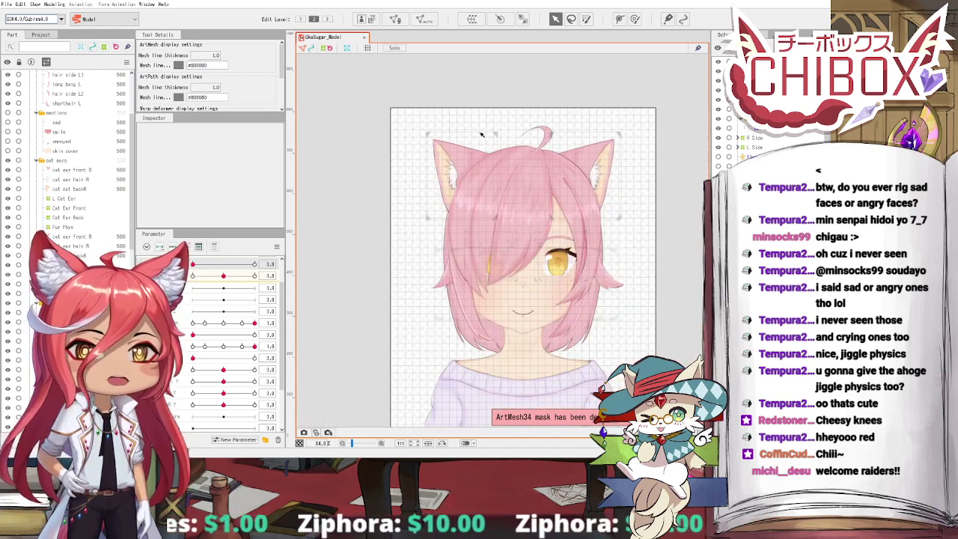
{"action": "left_click_drag", "start_coordinate": [461, 150], "coordinate": [439, 166]}
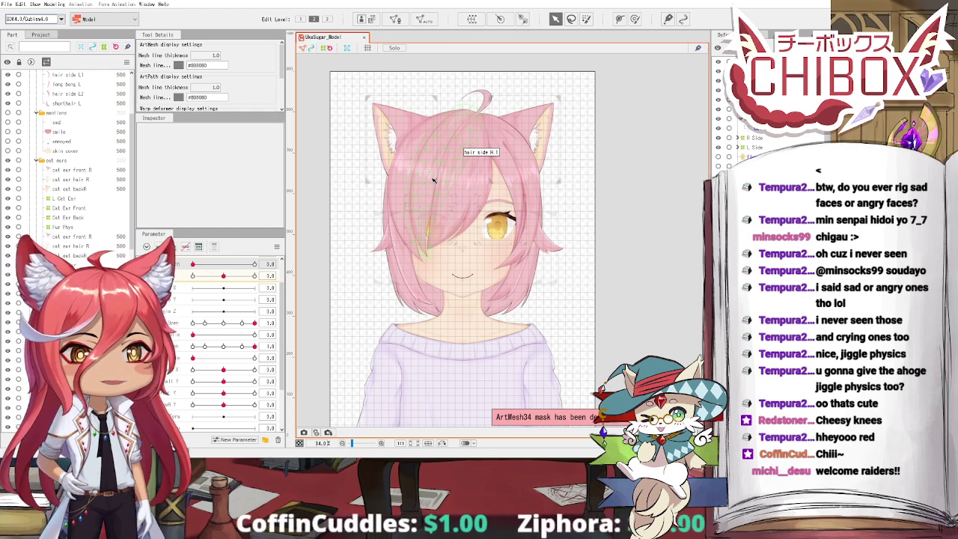
Step: Create a parent warp deformer named Cat Ear Jiggle with 4 x 4 Bezier divisions around the right ear's Cat Ear Front and Cat Ear Back deformers
{"action": "scroll", "coordinate": [433, 180], "scroll_direction": "up", "scroll_amount": 5}
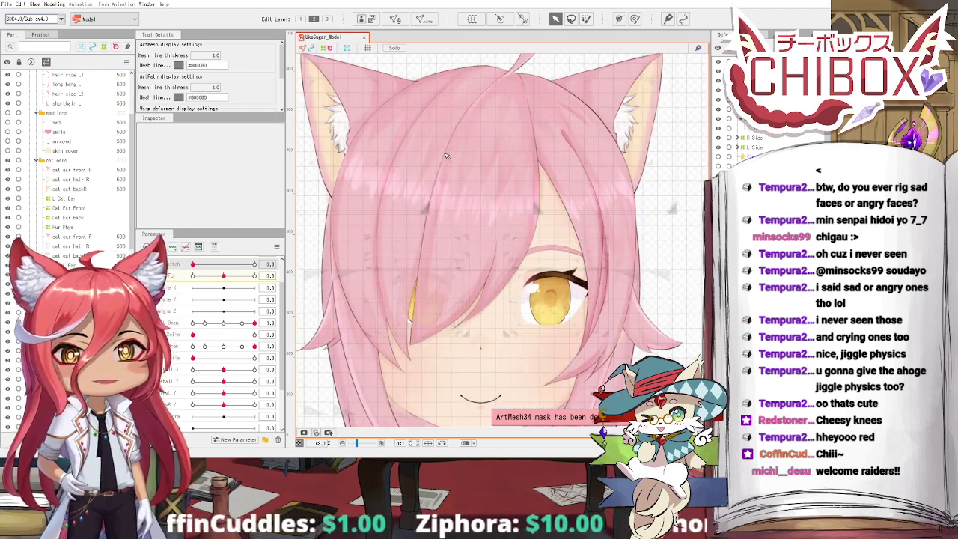
{"action": "left_click_drag", "start_coordinate": [432, 244], "coordinate": [438, 228]}
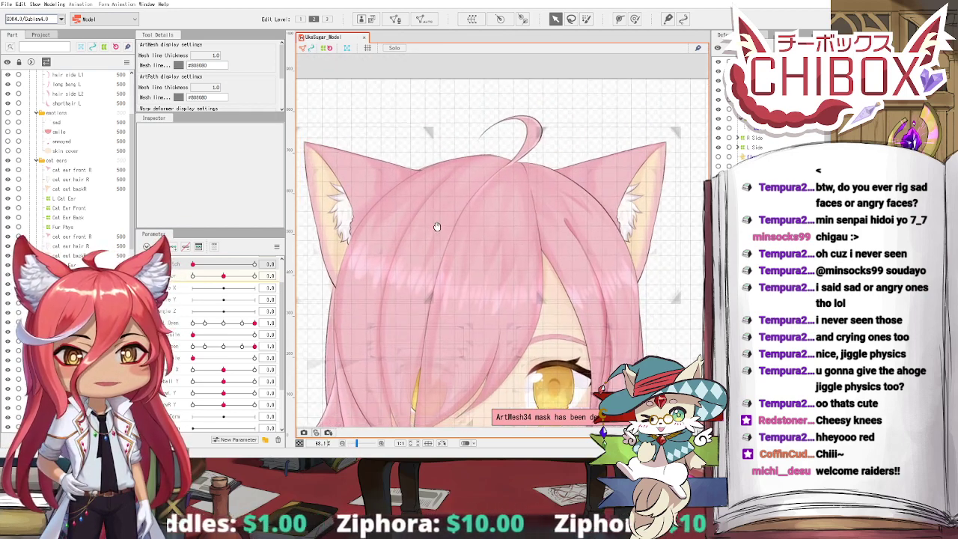
{"action": "left_click", "coordinate": [320, 158]}
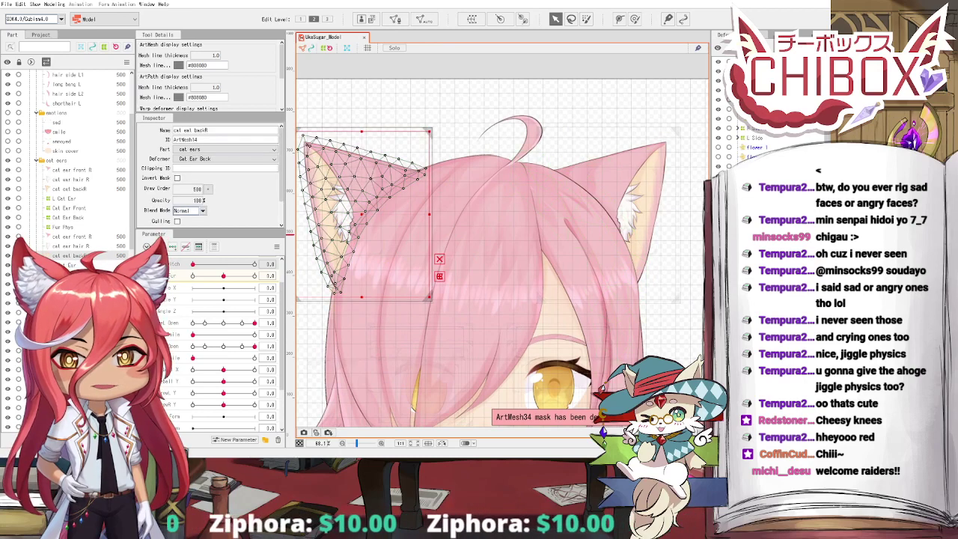
{"action": "left_click", "coordinate": [771, 247]}
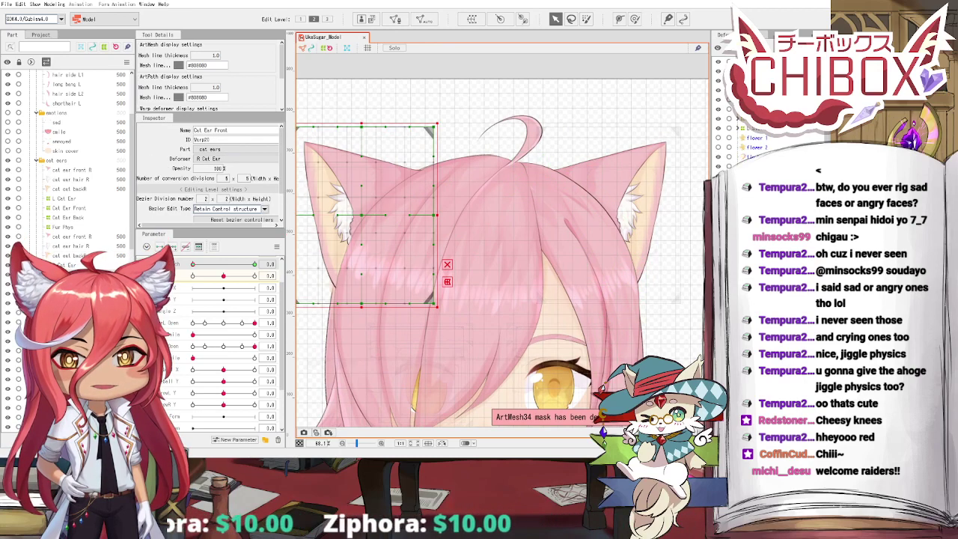
{"action": "left_click", "coordinate": [771, 257], "text": "ctrl"}
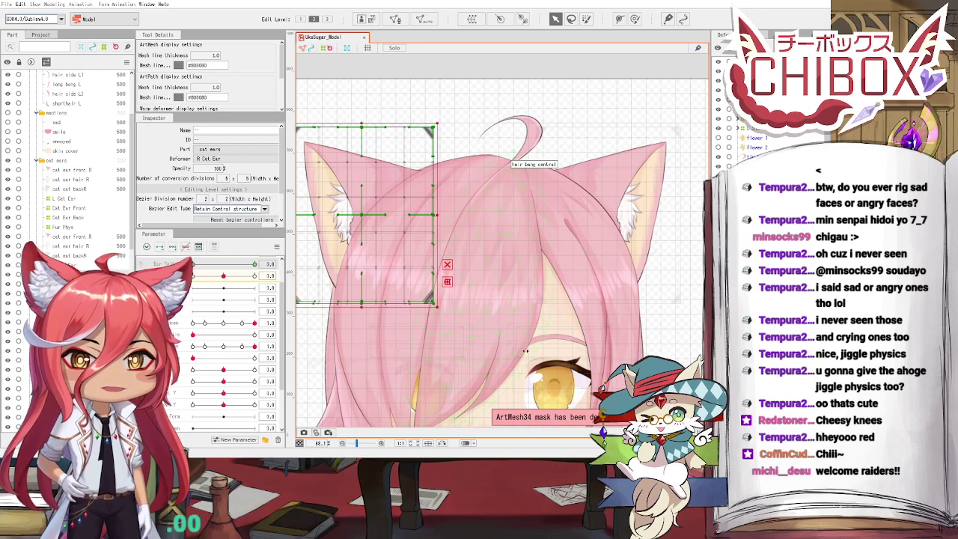
{"action": "left_click", "coordinate": [524, 374]}
{"action": "left_click_drag", "start_coordinate": [437, 266], "coordinate": [515, 295]}
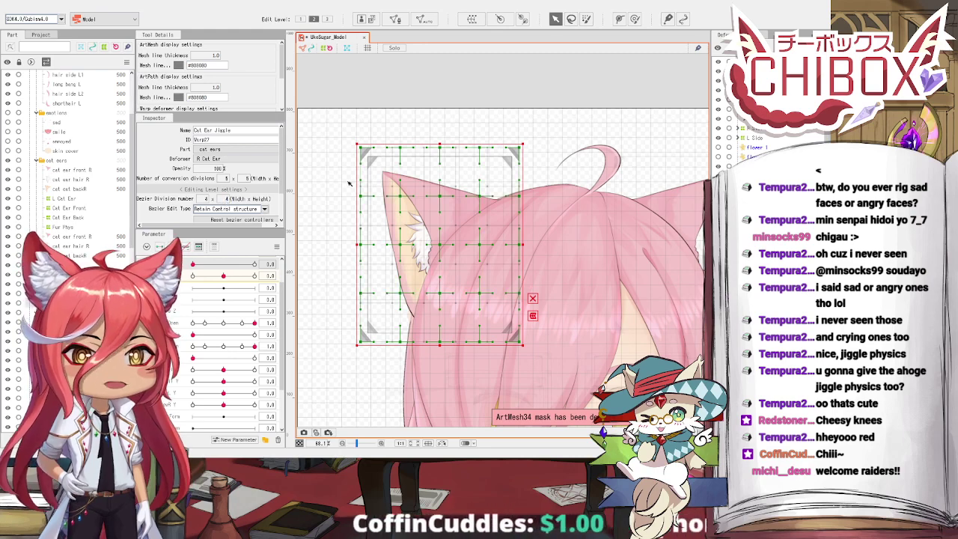
Step: Add an Ear Jiggle parameter ranging from -15 to 15, give the Cat Ear Jiggle deformer three keys on it, and set it to 15
{"action": "scroll", "coordinate": [197, 287], "scroll_direction": "up", "scroll_amount": 2}
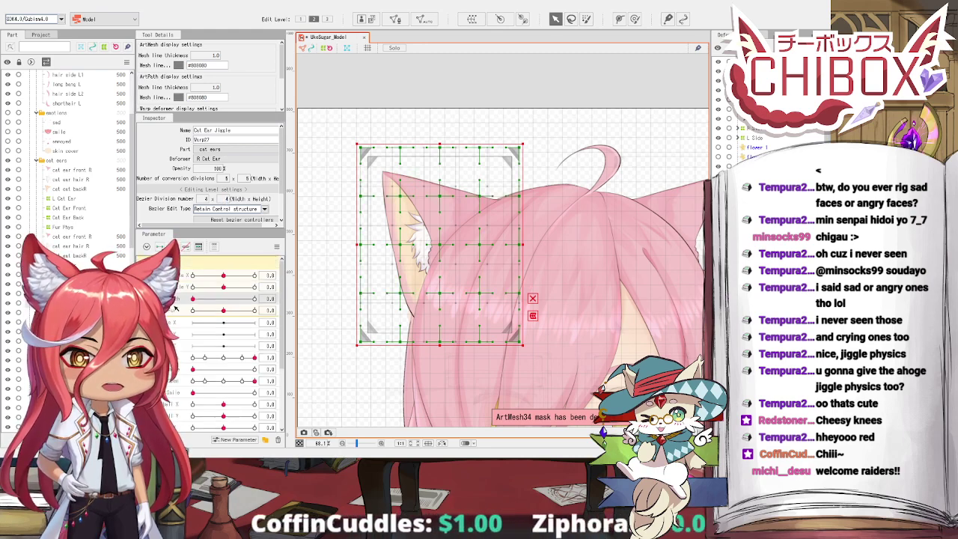
{"action": "left_click", "coordinate": [225, 442]}
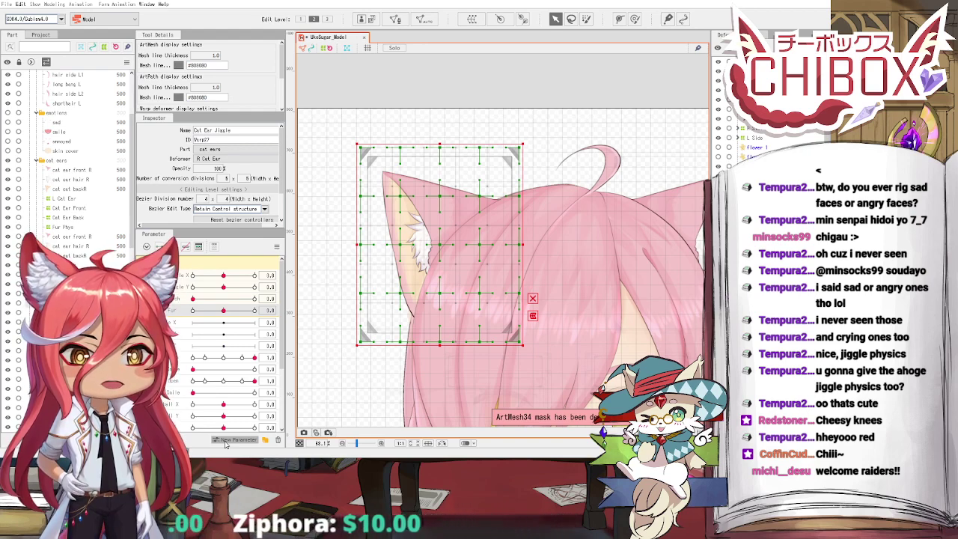
{"action": "left_click", "coordinate": [226, 443]}
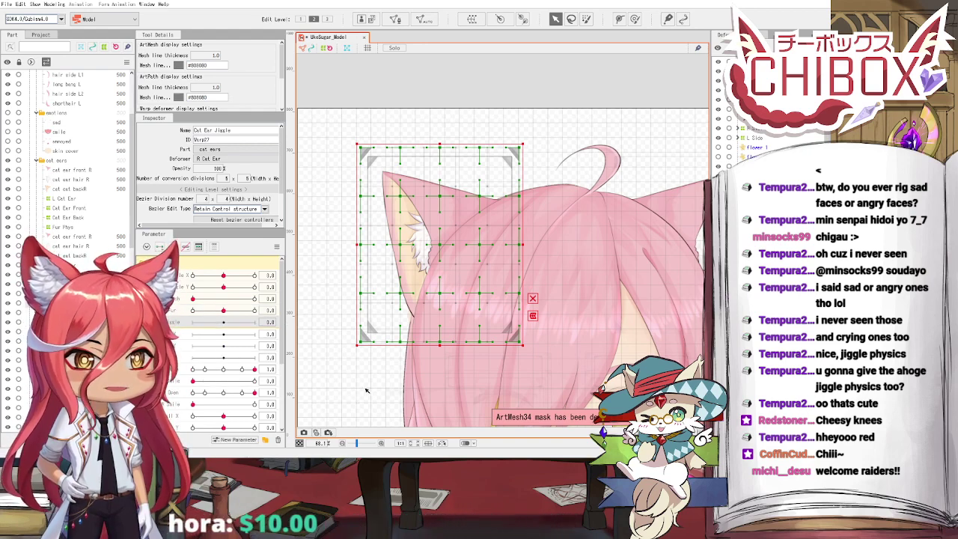
{"action": "left_click_drag", "start_coordinate": [413, 299], "coordinate": [395, 287]}
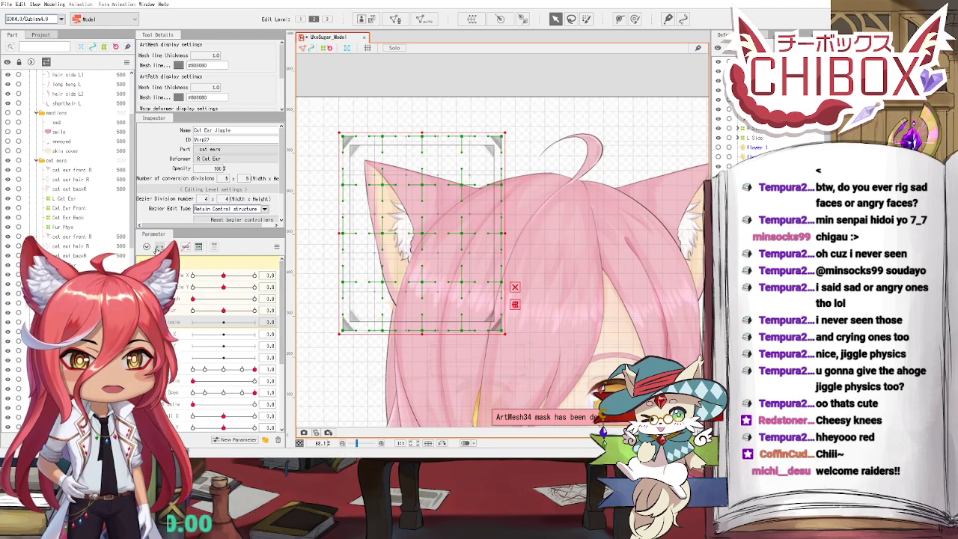
{"action": "left_click", "coordinate": [223, 321]}
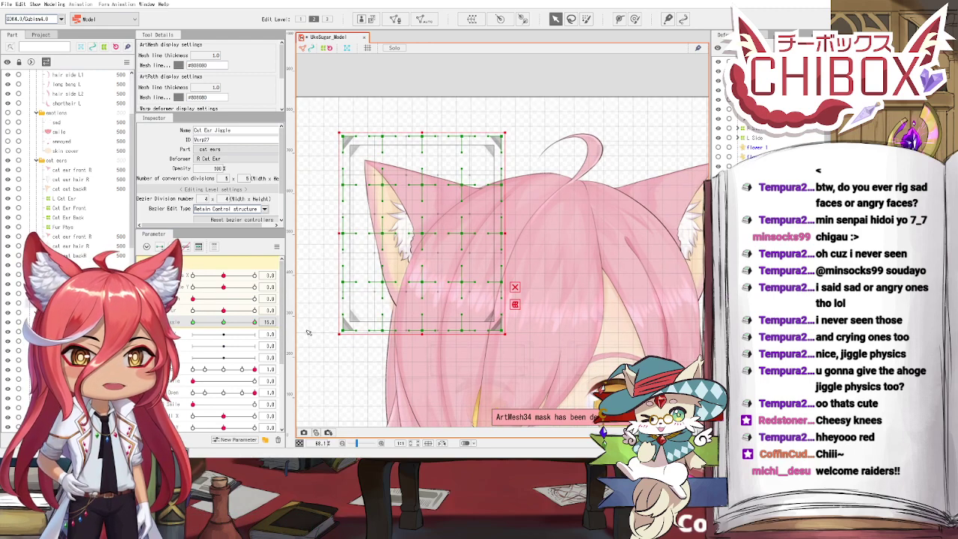
Step: Bend the outer corner of the Cat Ear Jiggle deformer upward and inward for the Ear Jiggle 15 key
{"action": "left_click_drag", "start_coordinate": [417, 241], "coordinate": [414, 306]}
{"action": "left_click", "coordinate": [545, 357]}
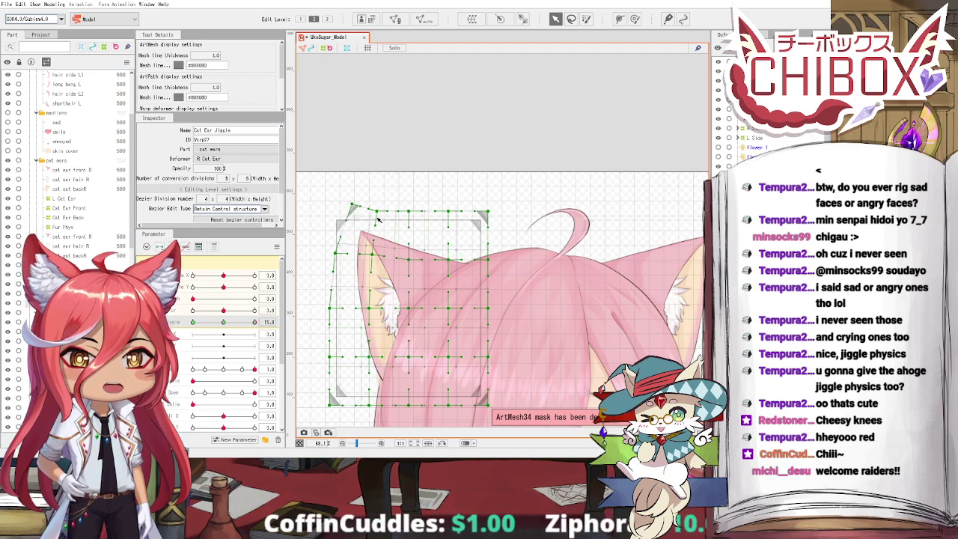
{"action": "left_click_drag", "start_coordinate": [347, 211], "coordinate": [374, 195]}
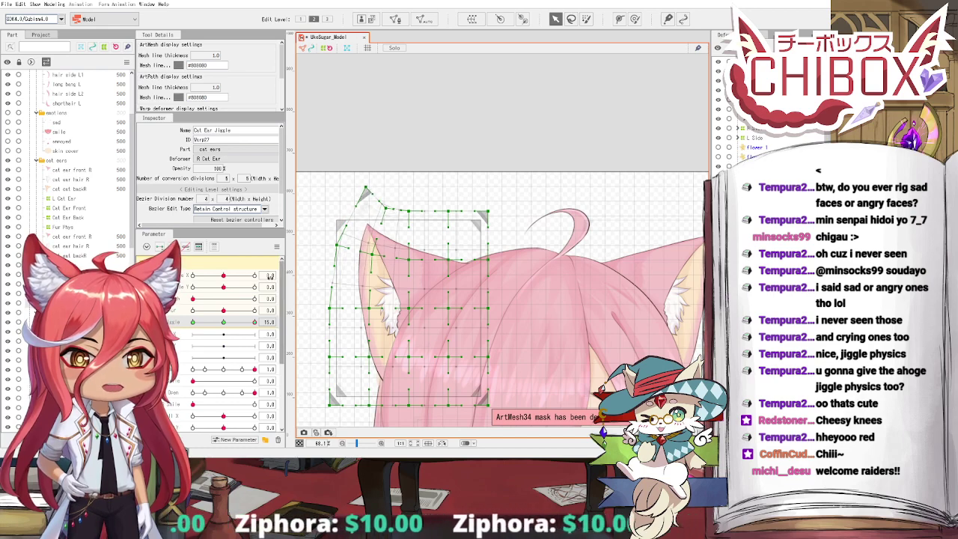
Step: Bend the Cat Ear Jiggle deformer's outer corner outward and down at Ear Jiggle -15, and return the parameter to its middle
{"action": "left_click_drag", "start_coordinate": [227, 324], "coordinate": [221, 327]}
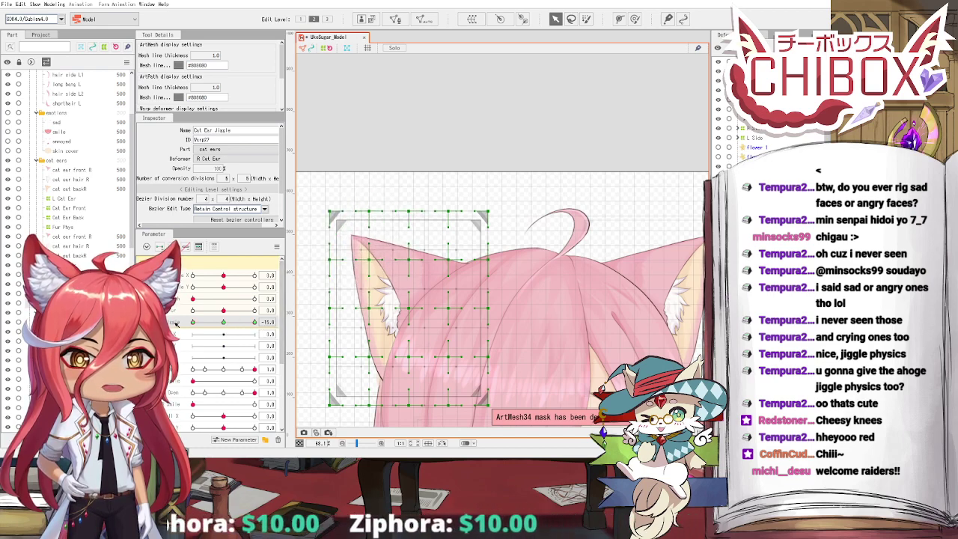
{"action": "left_click_drag", "start_coordinate": [331, 220], "coordinate": [401, 185]}
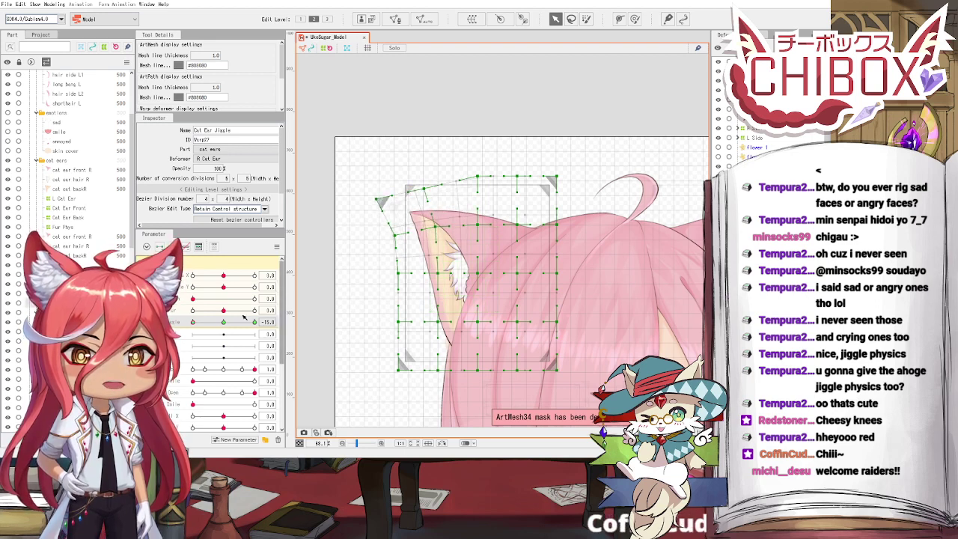
{"action": "mouse_move", "coordinate": [224, 323]}
{"action": "left_mouse_down"}
{"action": "mouse_move", "coordinate": [255, 322]}
{"action": "mouse_move", "coordinate": [192, 322]}
{"action": "mouse_move", "coordinate": [231, 323]}
{"action": "left_mouse_up"}
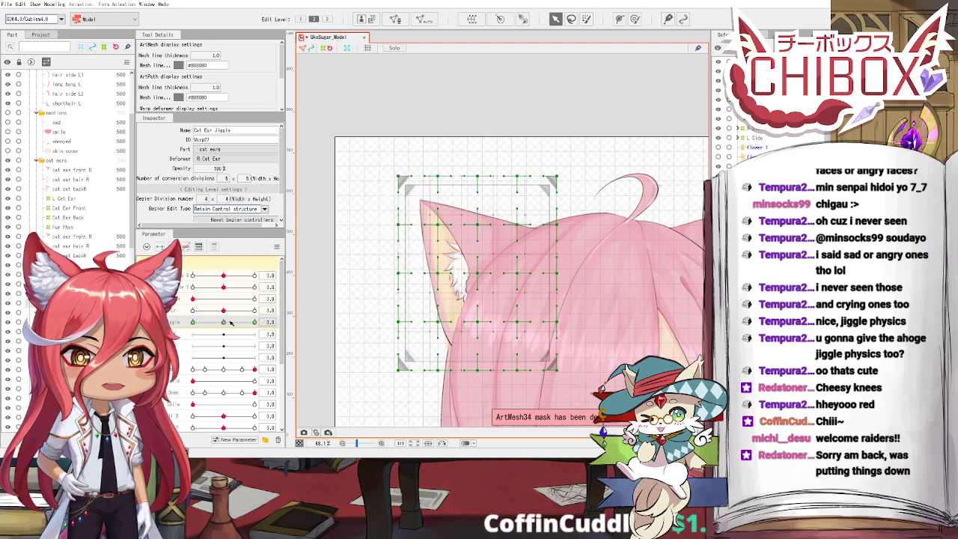
Step: Delete the reflected left ear copy, including its warp deformers and its front, hair and back meshes
{"action": "scroll", "coordinate": [516, 263], "scroll_direction": "down", "scroll_amount": 3}
{"action": "left_click_drag", "start_coordinate": [520, 246], "coordinate": [343, 271]}
{"action": "left_click", "coordinate": [466, 262]}
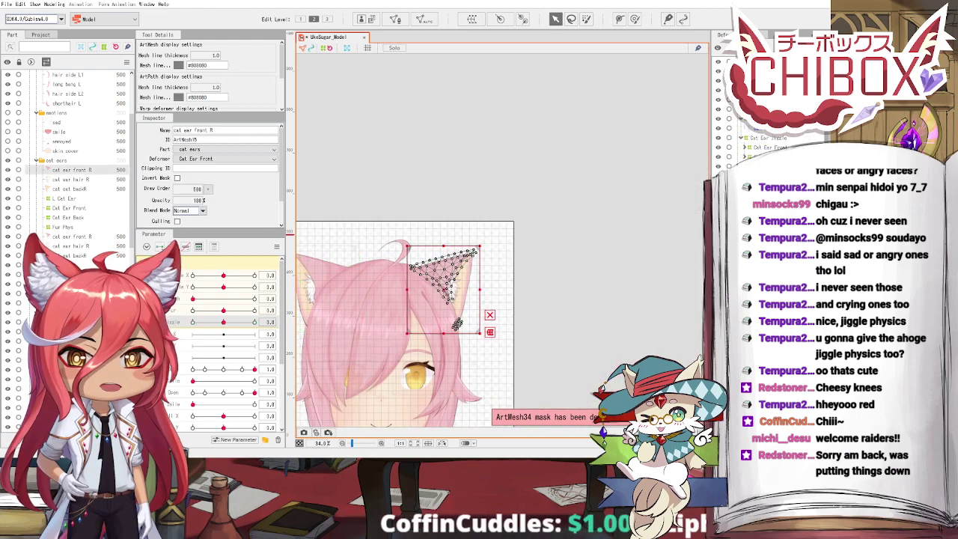
{"action": "left_click", "coordinate": [63, 227]}
{"action": "left_click", "coordinate": [65, 199], "text": "shift"}
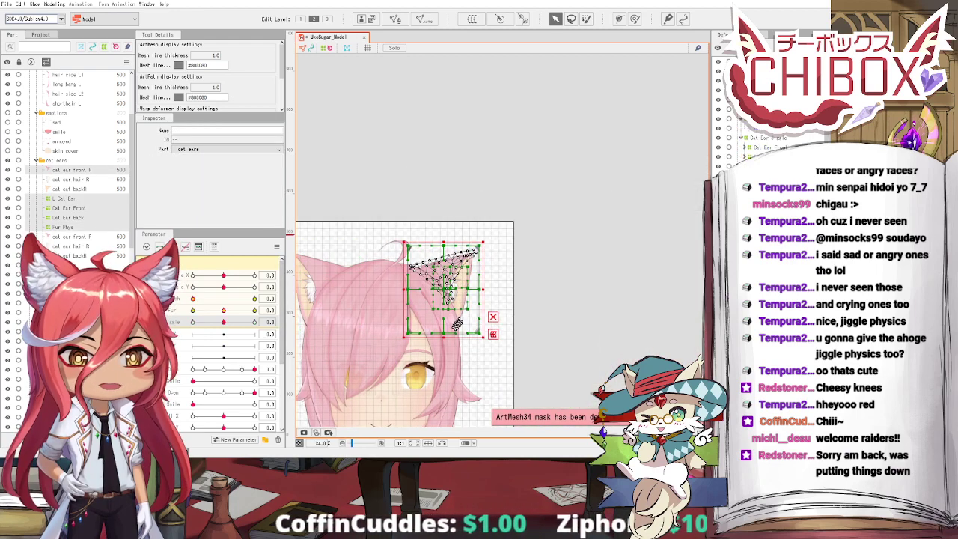
{"action": "key", "text": "Delete"}
{"action": "left_click", "coordinate": [464, 269]}
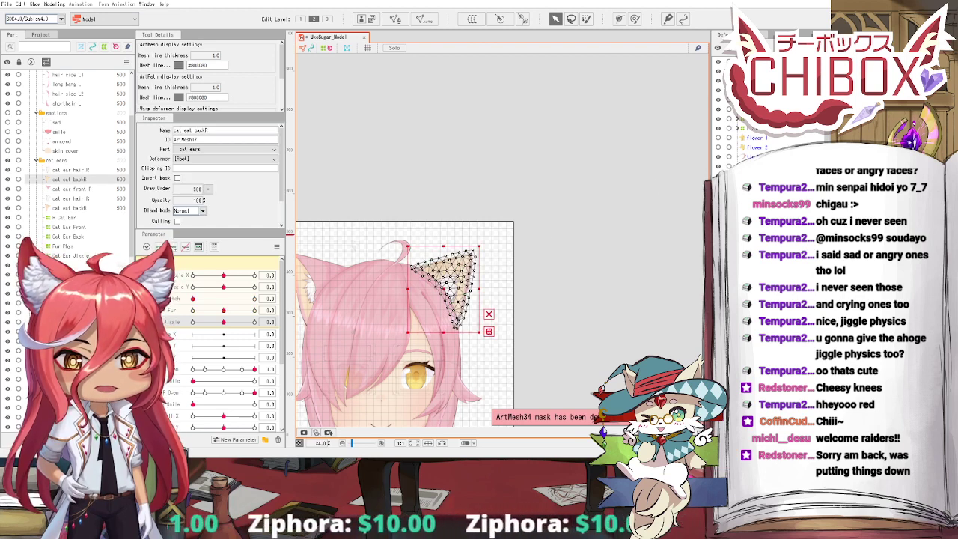
{"action": "key", "text": "Escape"}
{"action": "left_click", "coordinate": [451, 288]}
{"action": "left_click", "coordinate": [464, 269], "text": "shift"}
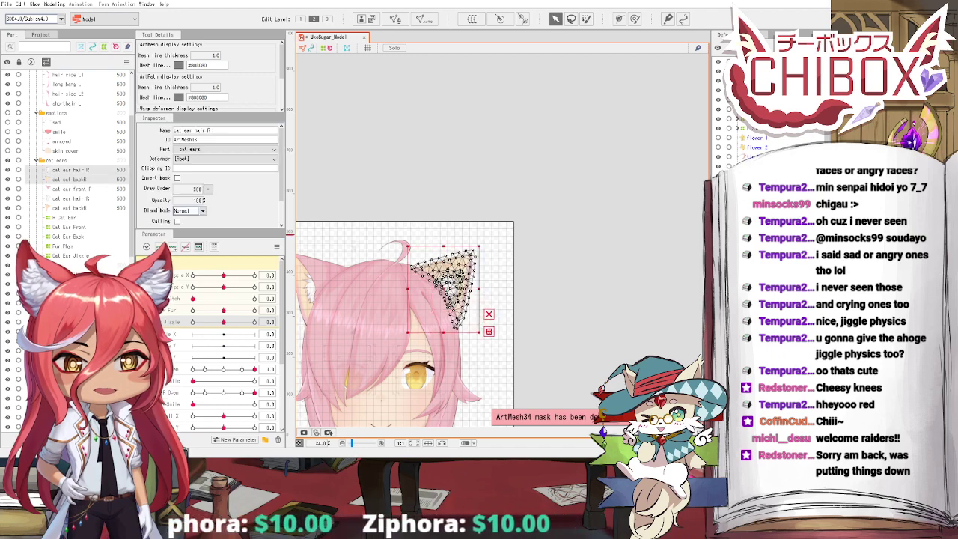
{"action": "key", "text": "Delete"}
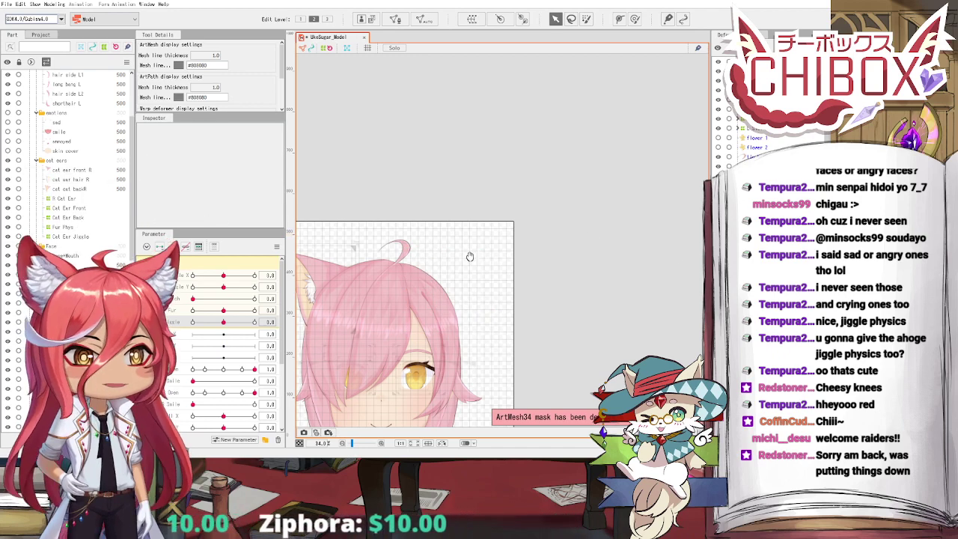
Step: Refine the right ear's Cat Ear Jiggle deformer bend at Ear Jiggle -15, and return the parameter close to its middle
{"action": "left_click_drag", "start_coordinate": [470, 256], "coordinate": [575, 249]}
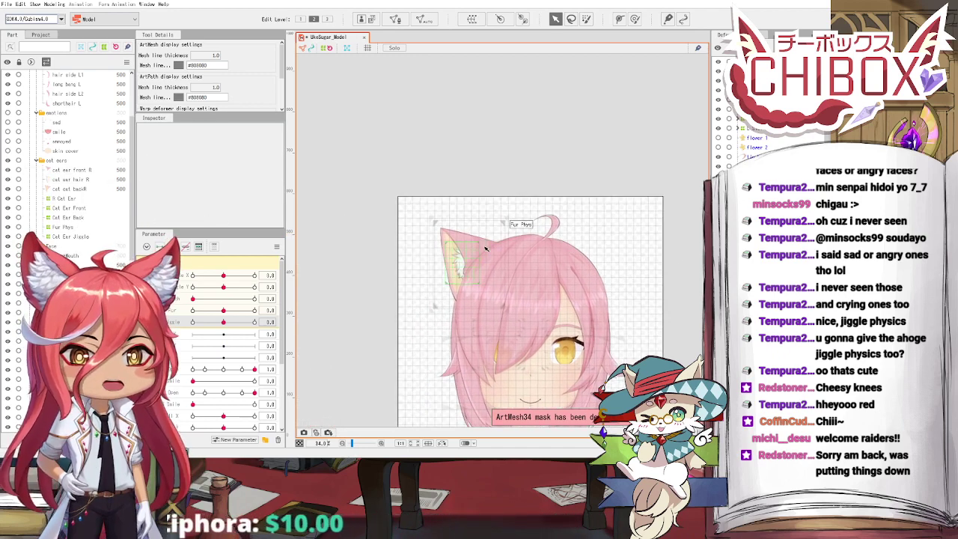
{"action": "scroll", "coordinate": [485, 248], "scroll_direction": "up", "scroll_amount": 5}
{"action": "left_click", "coordinate": [480, 274]}
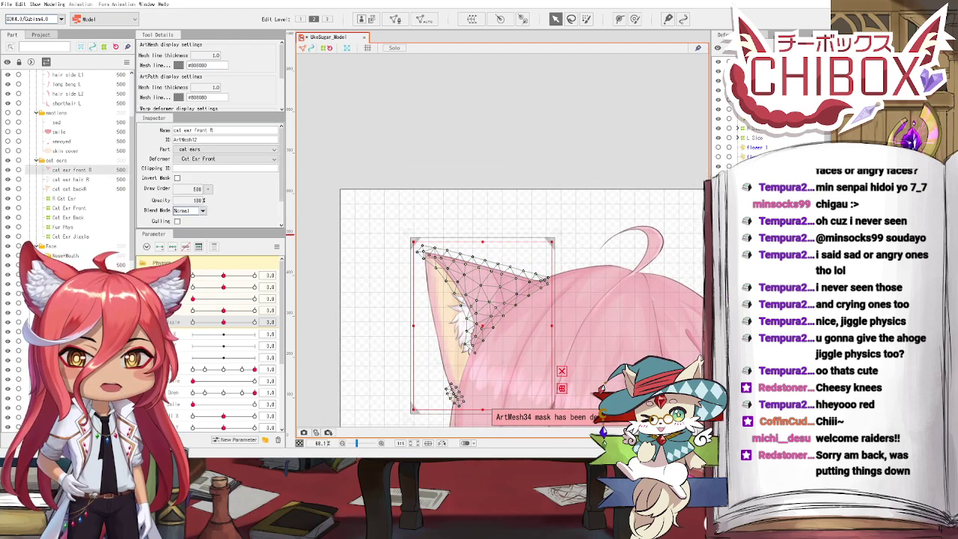
{"action": "left_click", "coordinate": [507, 223]}
{"action": "scroll", "coordinate": [507, 223], "scroll_direction": "up", "scroll_amount": 2}
{"action": "left_click_drag", "start_coordinate": [507, 223], "coordinate": [506, 134]}
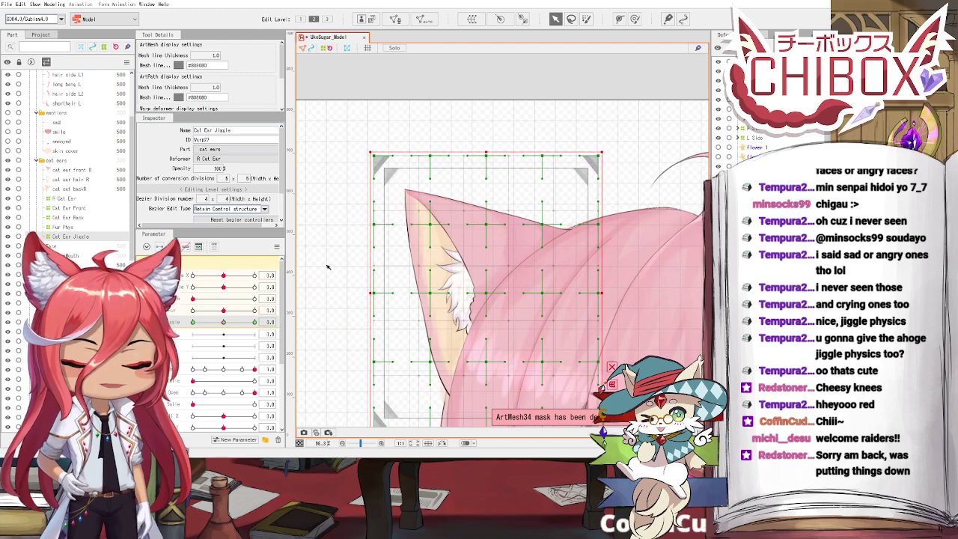
{"action": "left_click_drag", "start_coordinate": [224, 325], "coordinate": [189, 327]}
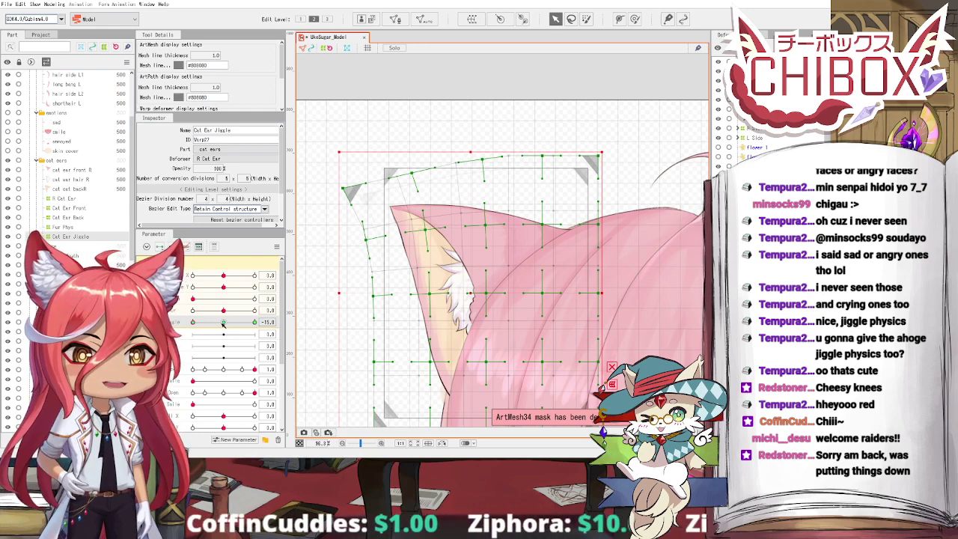
{"action": "left_click", "coordinate": [223, 322]}
Step: Open the physics settings, set up inputs and an output that drive Ear Jiggle, and test the motion in the preview
{"action": "left_click", "coordinate": [53, 5]}
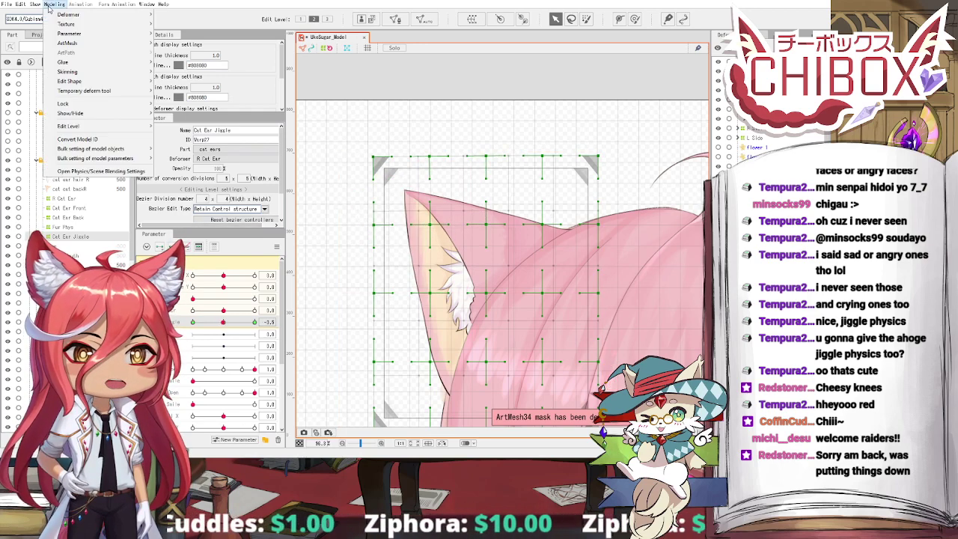
{"action": "left_click", "coordinate": [76, 170]}
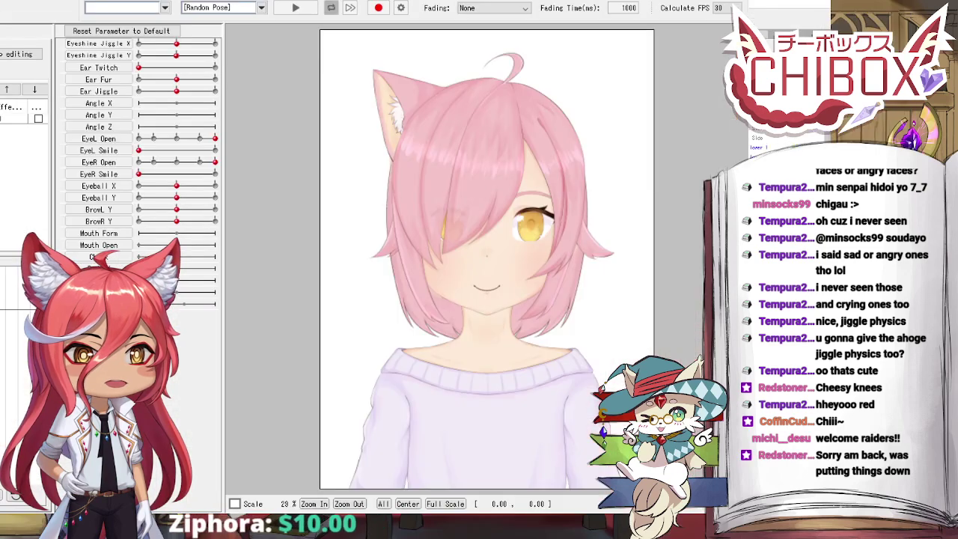
{"action": "scroll", "coordinate": [486, 262], "scroll_direction": "up", "scroll_amount": 2}
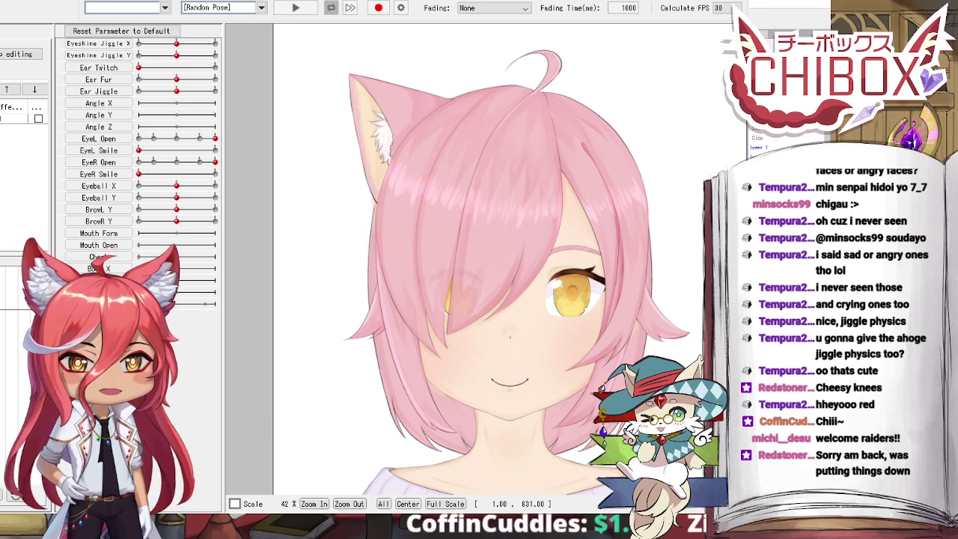
{"action": "left_click", "coordinate": [3, 72]}
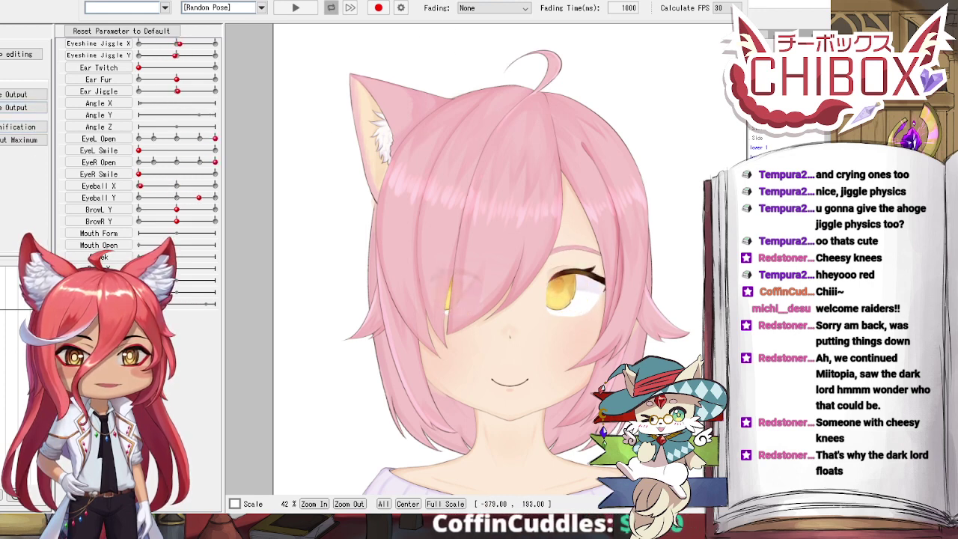
{"action": "left_click", "coordinate": [1, 75]}
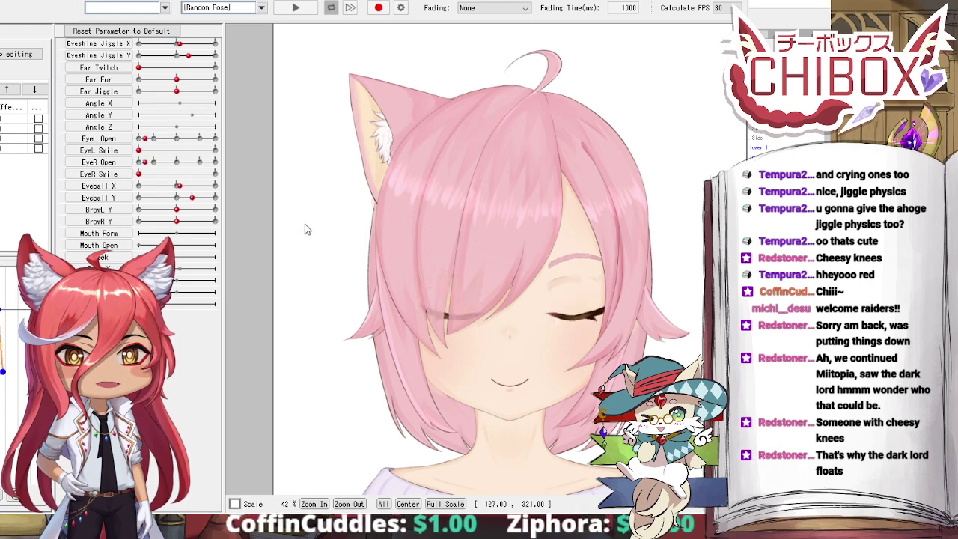
{"action": "left_click", "coordinate": [1, 75]}
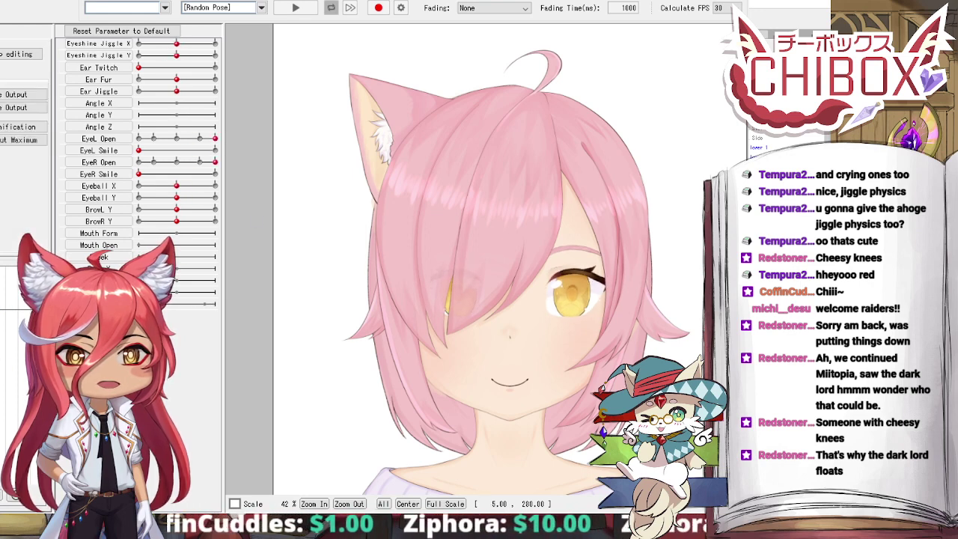
{"action": "left_click", "coordinate": [2, 75]}
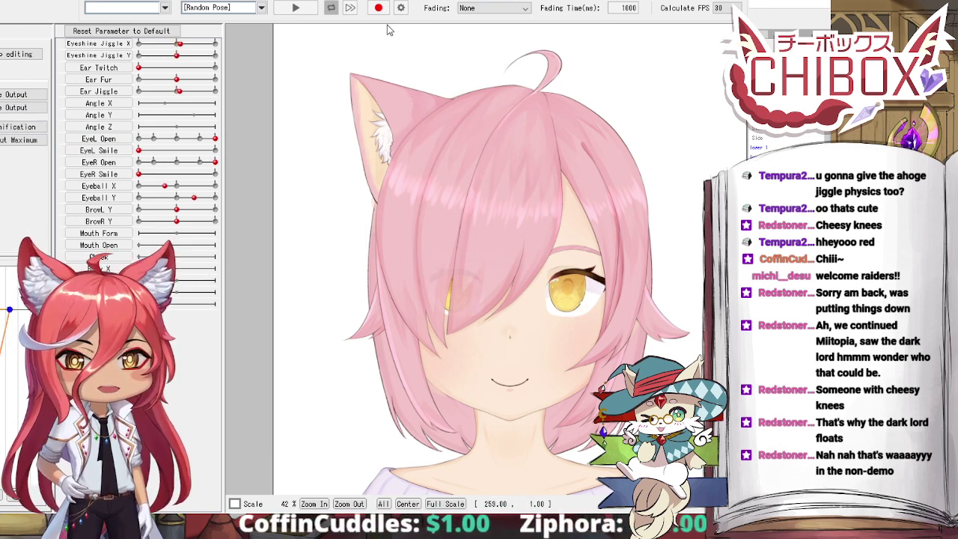
Step: Apply the selected physics table value to the whole column, and preview the ear motion on the full head
{"action": "scroll", "coordinate": [426, 254], "scroll_direction": "down", "scroll_amount": 1}
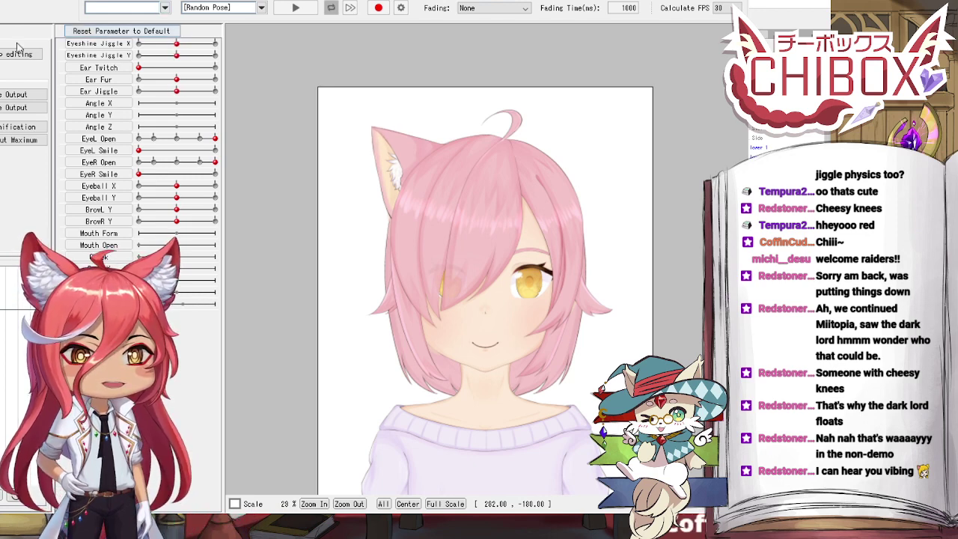
{"action": "right_click", "coordinate": [1, 112]}
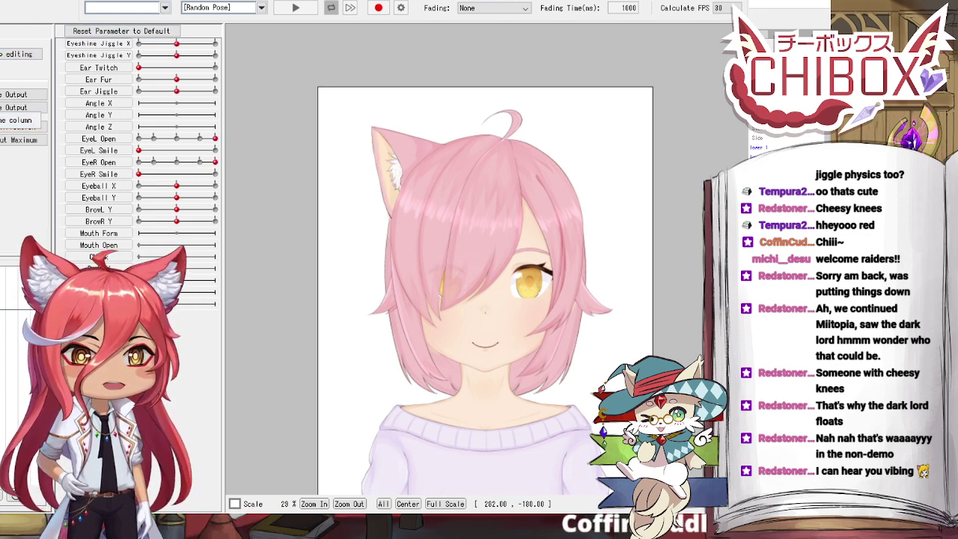
{"action": "left_click", "coordinate": [15, 120]}
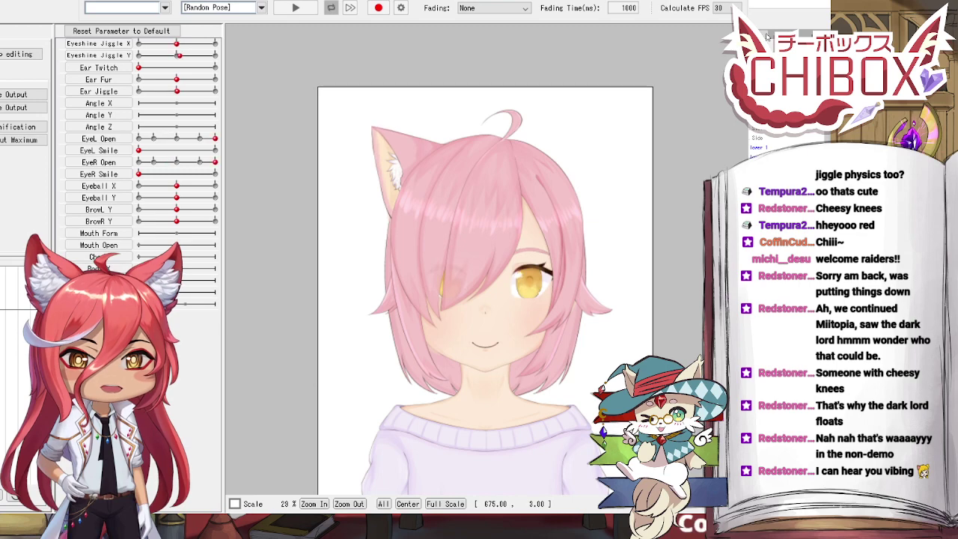
Step: Leave the physics preview and duplicate the right cat ear's front, hair and back meshes together with all their warp deformers
{"action": "left_click", "coordinate": [737, 1]}
{"action": "scroll", "coordinate": [630, 117], "scroll_direction": "down", "scroll_amount": 3}
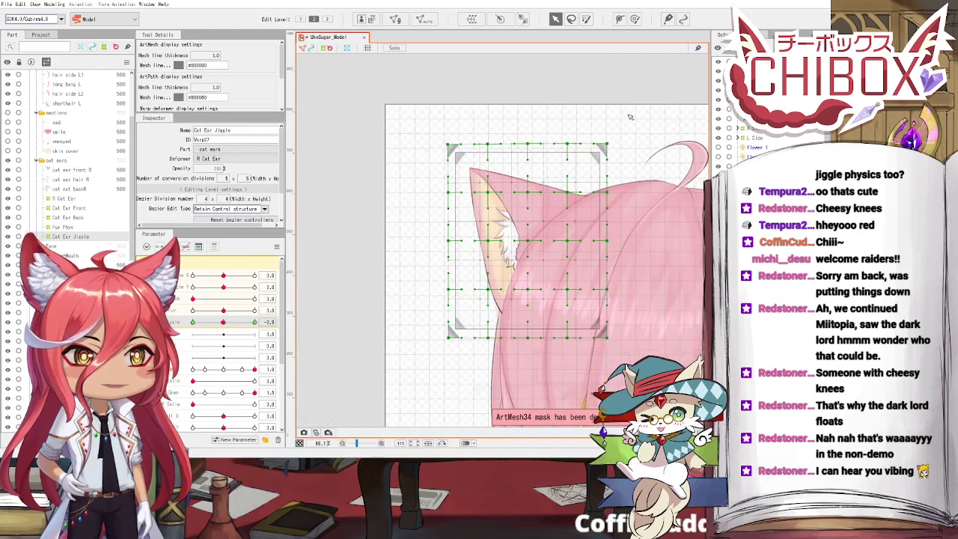
{"action": "left_click_drag", "start_coordinate": [630, 117], "coordinate": [541, 89]}
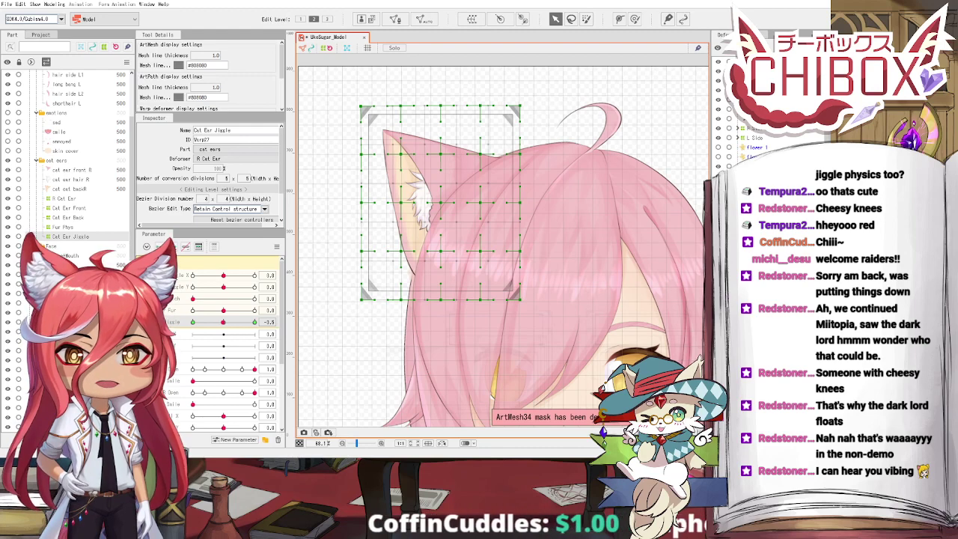
{"action": "left_click", "coordinate": [72, 170]}
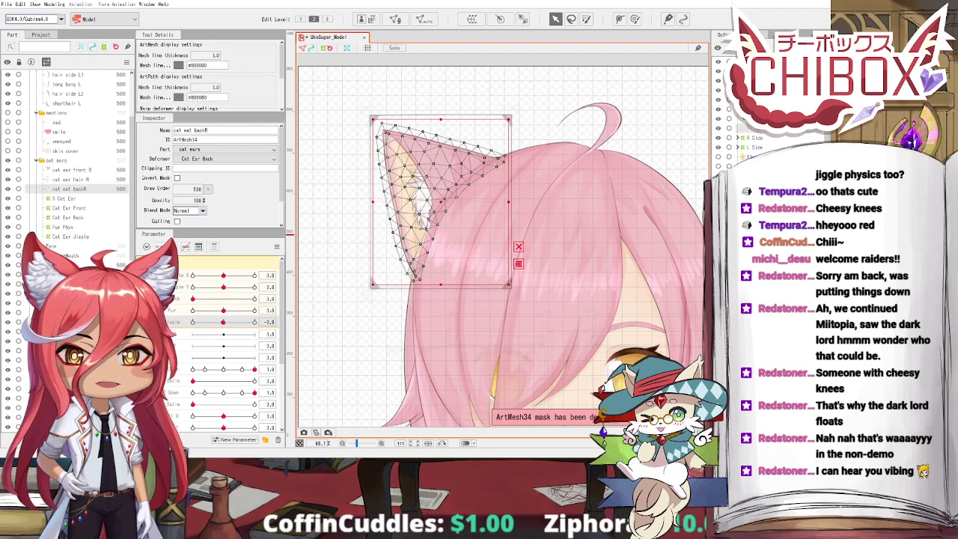
{"action": "left_click", "coordinate": [72, 235], "text": "shift"}
{"action": "key", "text": "ctrl+c"}
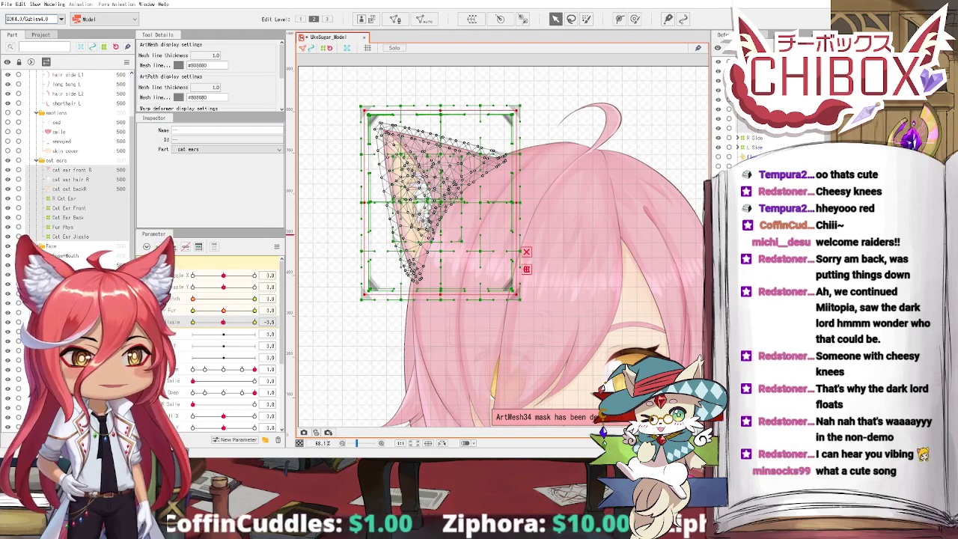
{"action": "key", "text": "ctrl+v"}
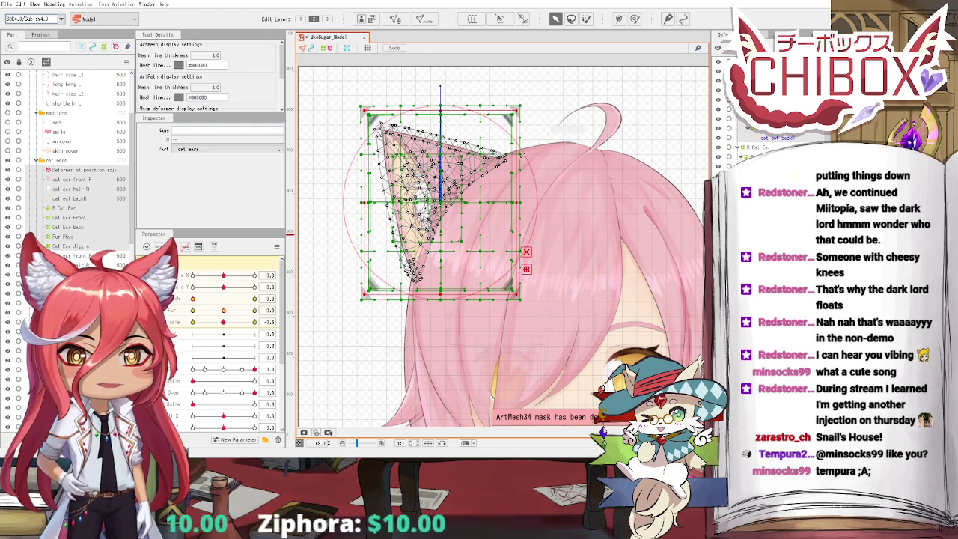
Step: Mirror the pasted cat ear horizontally onto the opposite side of the head, and return Ear Jiggle to 0
{"action": "right_click", "coordinate": [441, 125]}
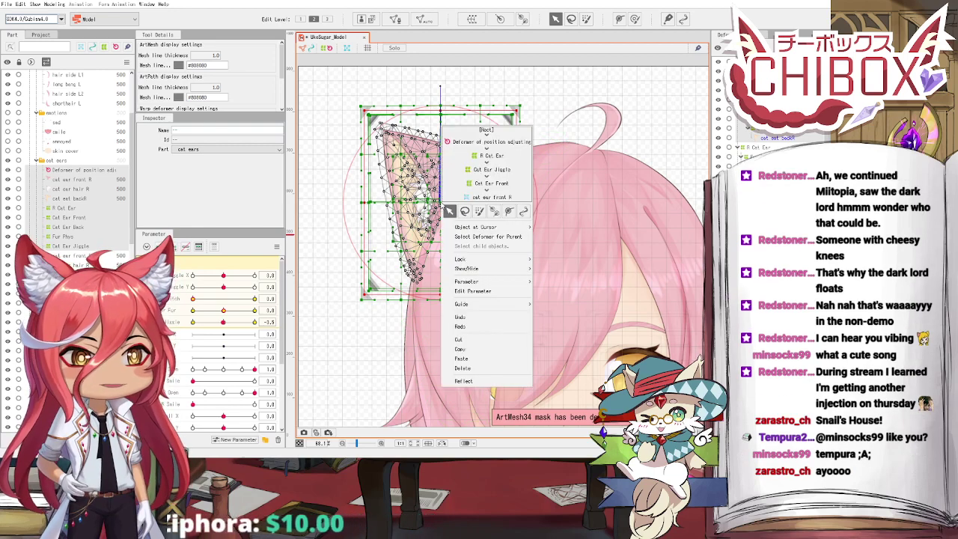
{"action": "left_click", "coordinate": [463, 381]}
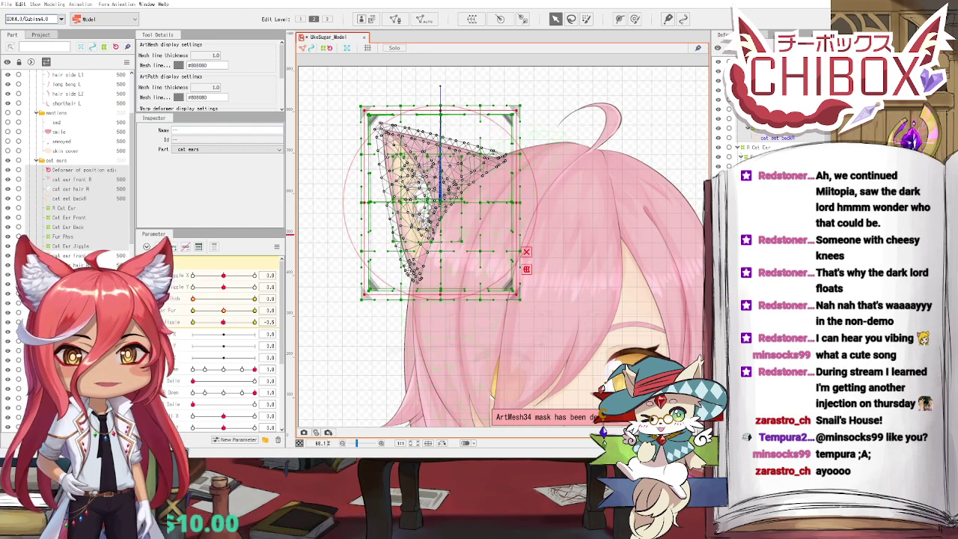
{"action": "scroll", "coordinate": [451, 276], "scroll_direction": "down", "scroll_amount": 3}
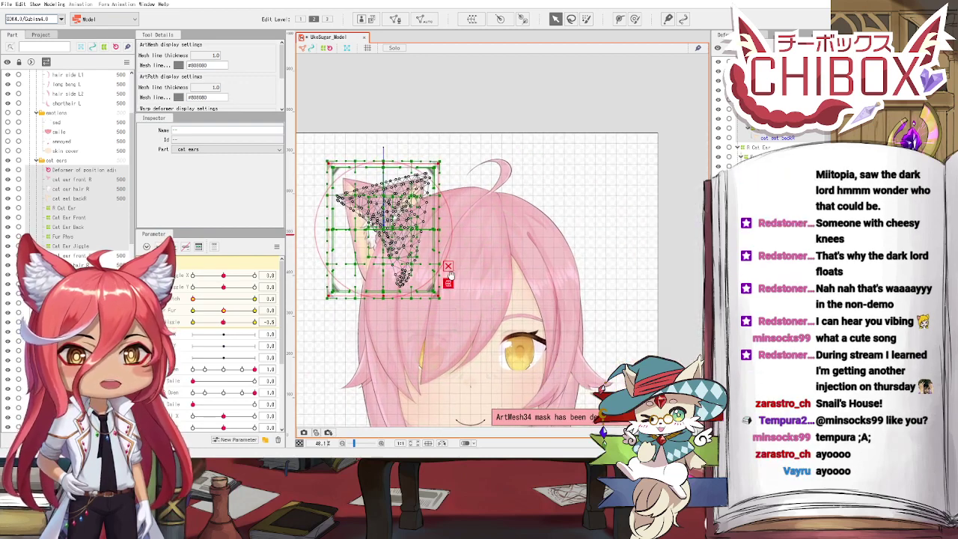
{"action": "left_click_drag", "start_coordinate": [419, 180], "coordinate": [593, 179]}
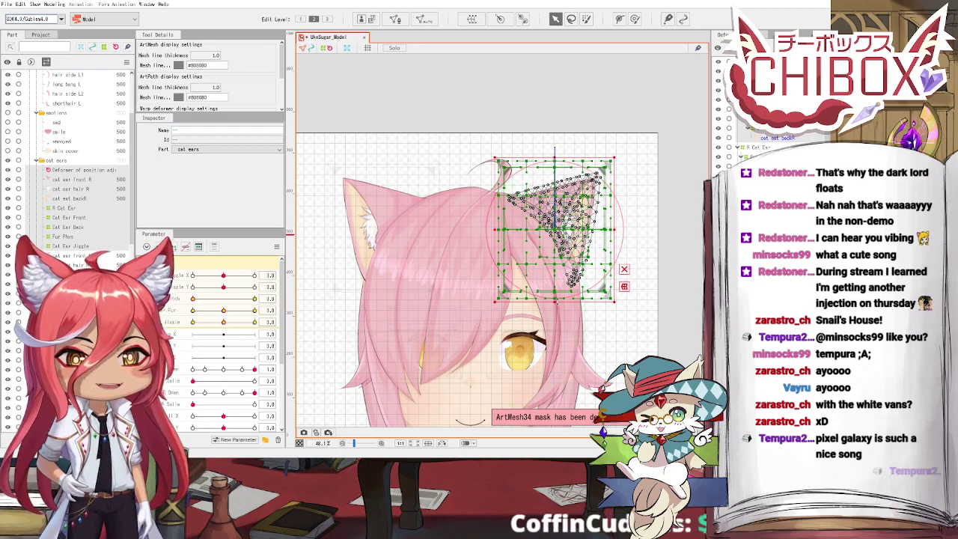
{"action": "left_click_drag", "start_coordinate": [194, 300], "coordinate": [224, 323]}
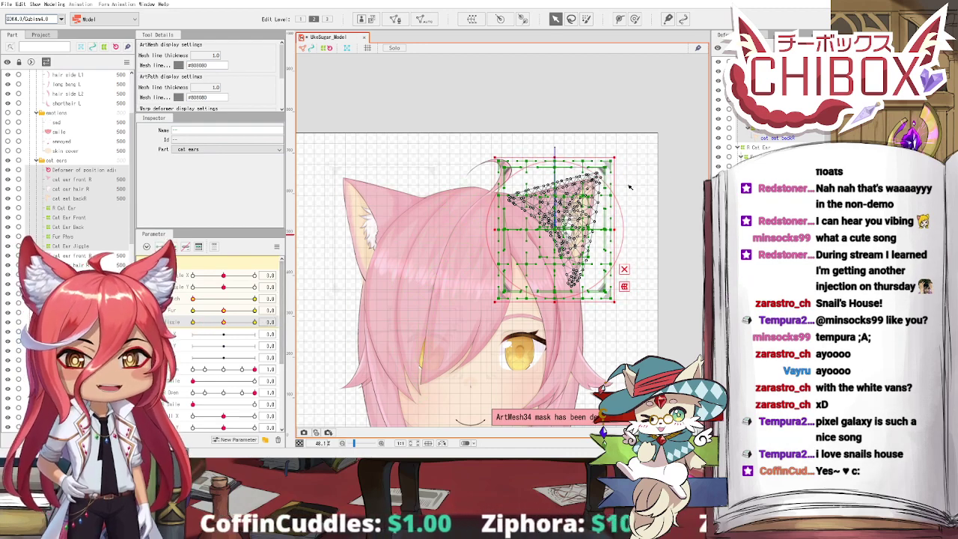
Step: Rename the mirrored ear's R Cat Ear deformer to L Cat Ear, and remove the position-adjusting deformer left by the paste
{"action": "left_click", "coordinate": [64, 207]}
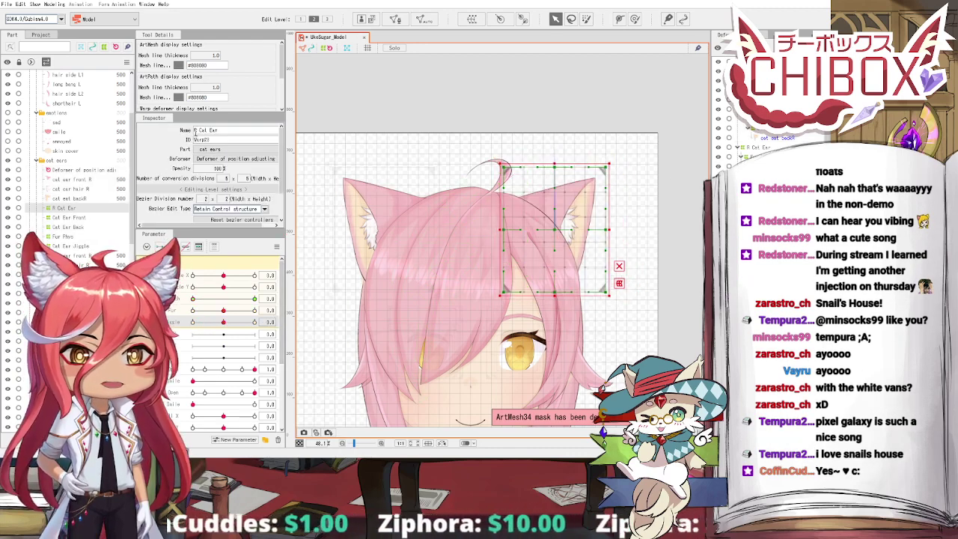
{"action": "left_click_drag", "start_coordinate": [198, 130], "coordinate": [176, 129]}
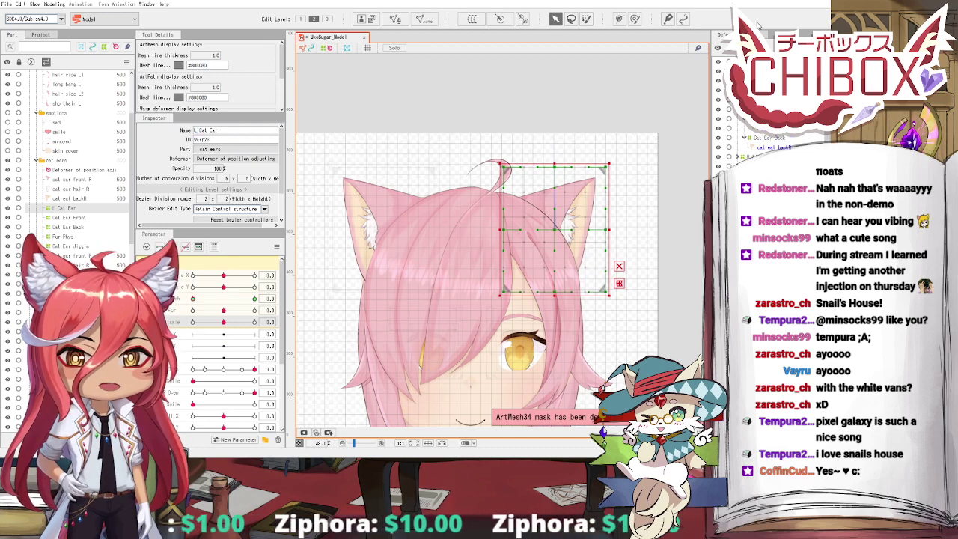
{"action": "left_click", "coordinate": [82, 169]}
{"action": "left_click", "coordinate": [537, 159]}
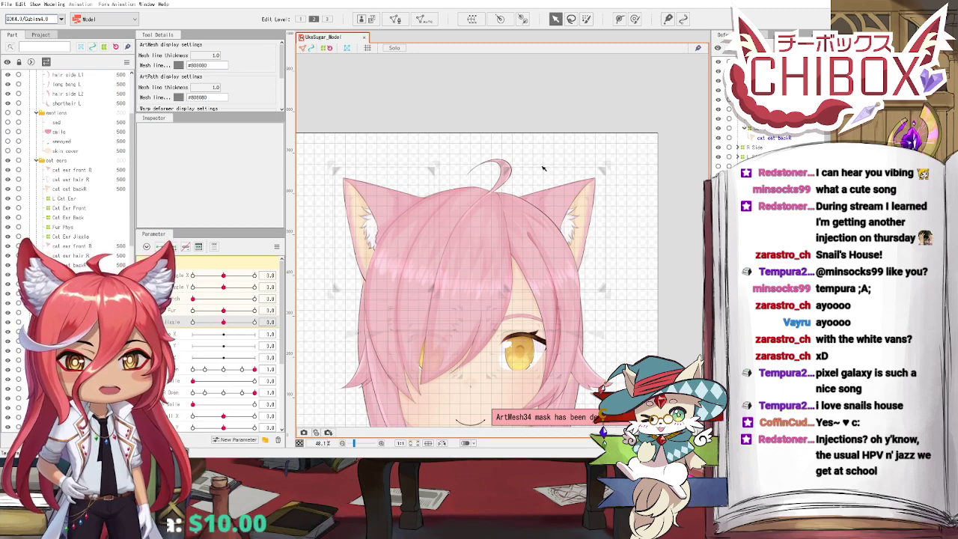
{"action": "scroll", "coordinate": [544, 168], "scroll_direction": "up", "scroll_amount": 2}
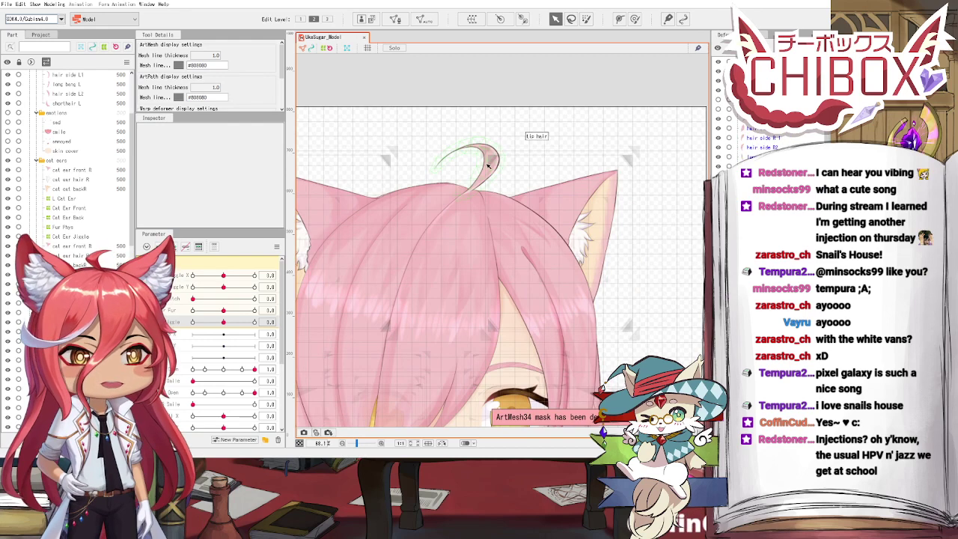
{"action": "scroll", "coordinate": [383, 252], "scroll_direction": "down", "scroll_amount": 2}
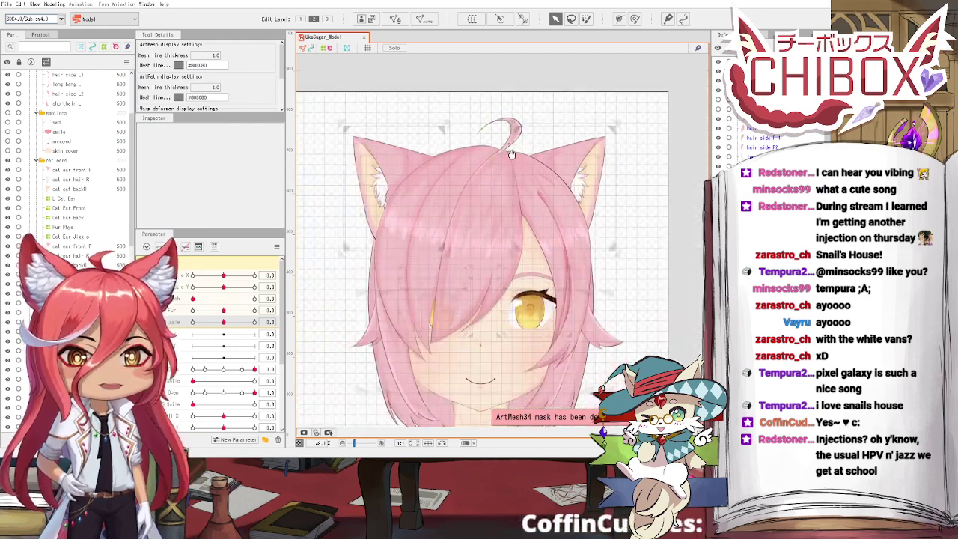
{"action": "scroll", "coordinate": [478, 185], "scroll_direction": "down", "scroll_amount": 2}
{"action": "left_click_drag", "start_coordinate": [478, 186], "coordinate": [434, 202]}
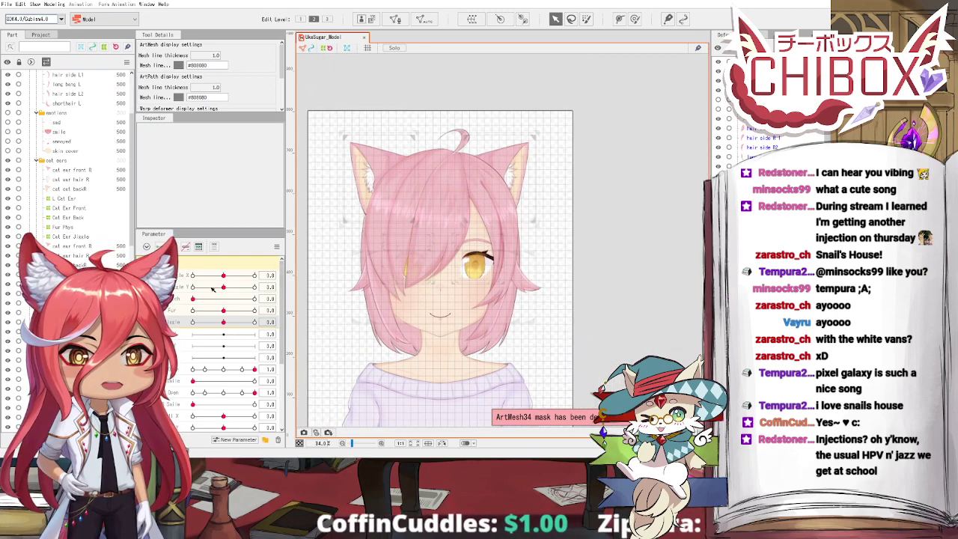
{"action": "scroll", "coordinate": [232, 337], "scroll_direction": "down", "scroll_amount": 2}
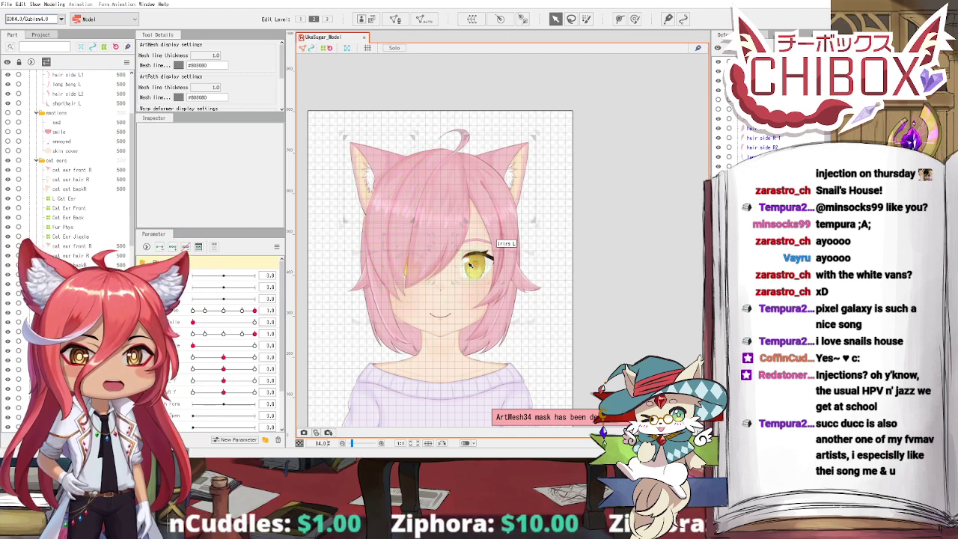
Step: Create a warp deformer named F C Bang with 2 x 2 Bezier divisions around the hair bang central mesh
{"action": "left_click", "coordinate": [437, 215]}
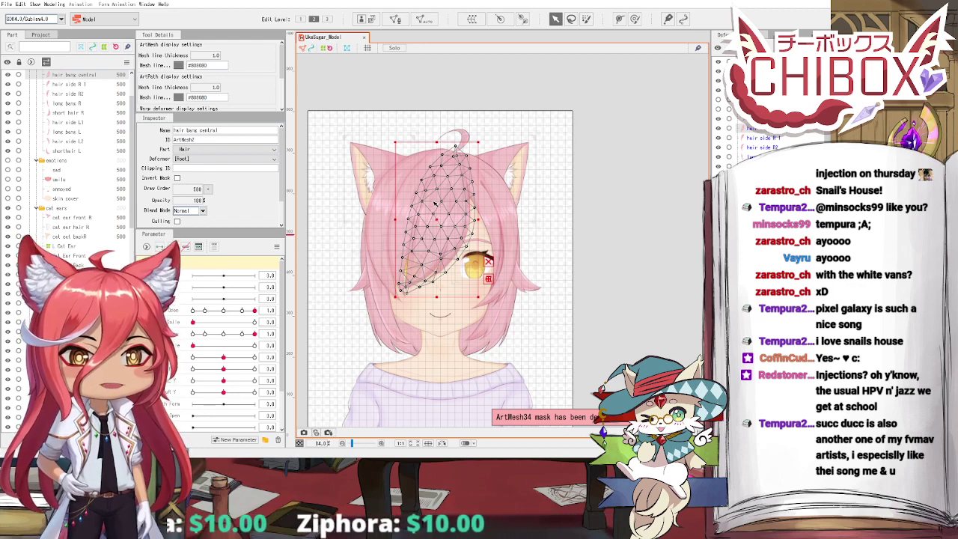
{"action": "scroll", "coordinate": [202, 389], "scroll_direction": "down", "scroll_amount": 2}
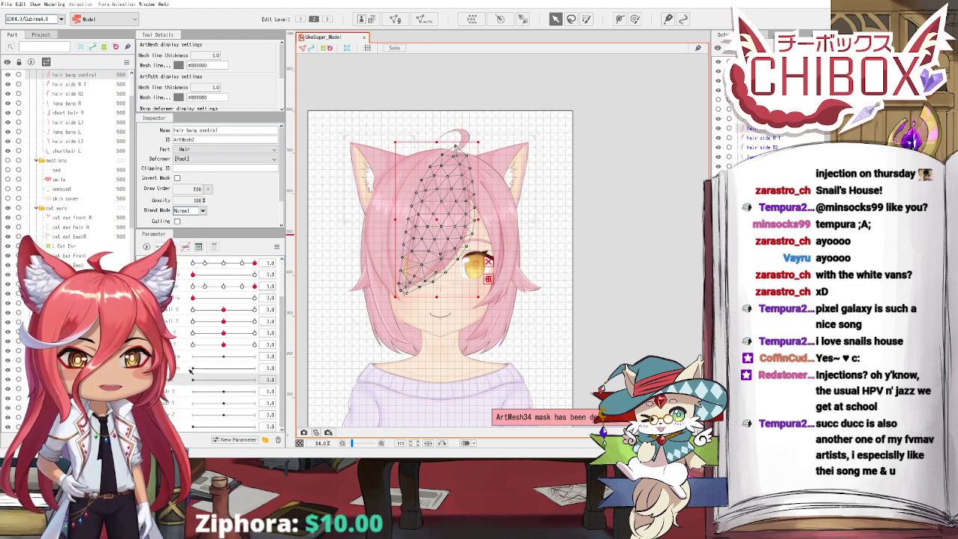
{"action": "scroll", "coordinate": [192, 380], "scroll_direction": "up", "scroll_amount": 1}
{"action": "scroll", "coordinate": [185, 380], "scroll_direction": "up", "scroll_amount": 2}
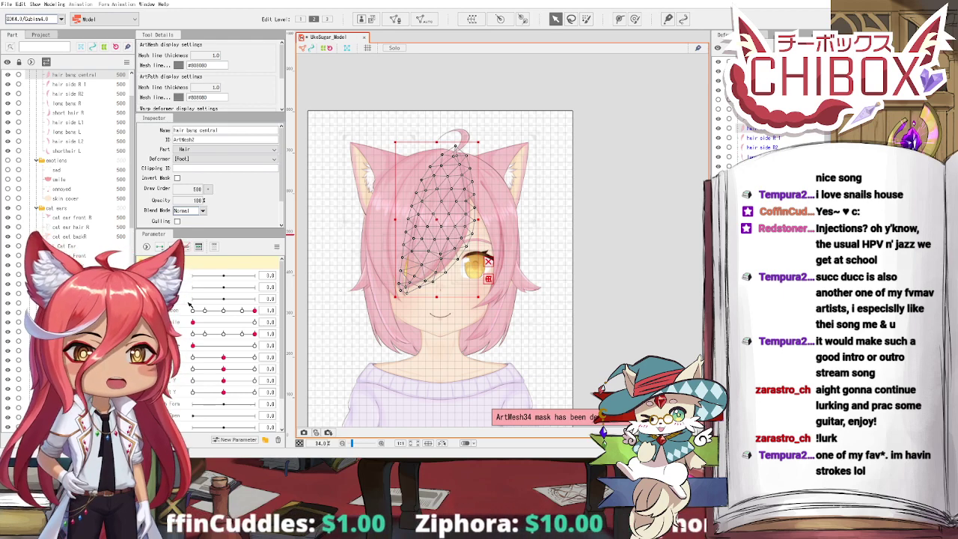
{"action": "scroll", "coordinate": [401, 220], "scroll_direction": "up", "scroll_amount": 4}
{"action": "left_click_drag", "start_coordinate": [464, 197], "coordinate": [488, 197]}
{"action": "scroll", "coordinate": [448, 211], "scroll_direction": "down", "scroll_amount": 4}
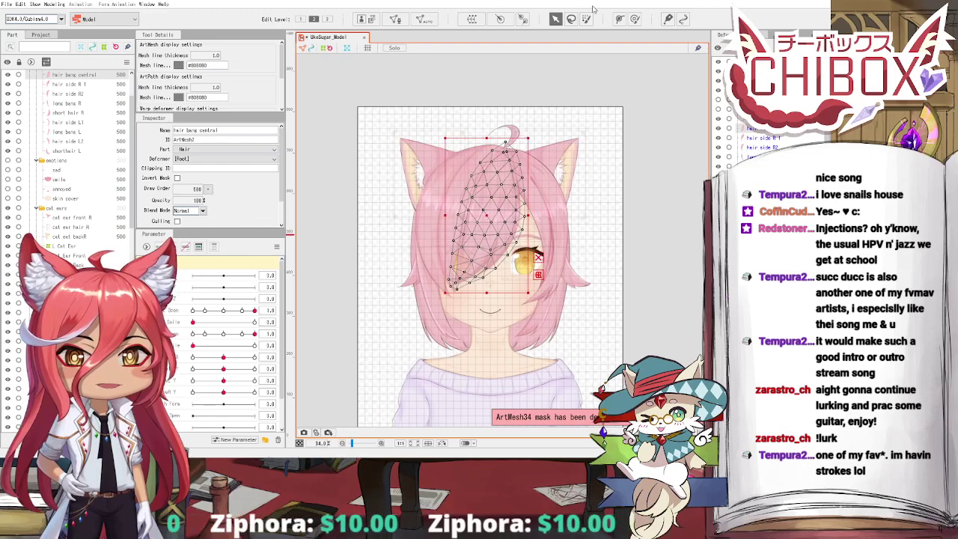
{"action": "double_click", "coordinate": [509, 161]}
{"action": "scroll", "coordinate": [509, 159], "scroll_direction": "up", "scroll_amount": 2}
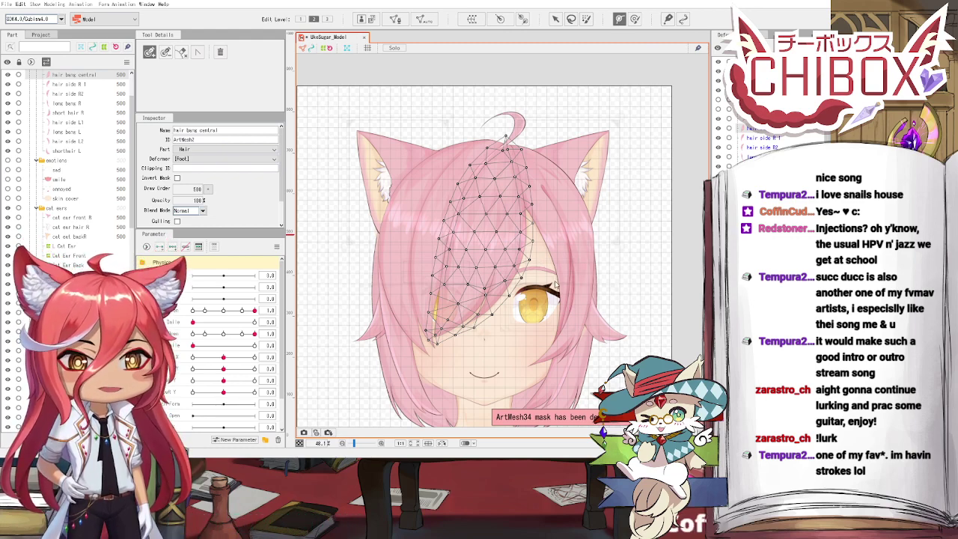
{"action": "left_click", "coordinate": [508, 366]}
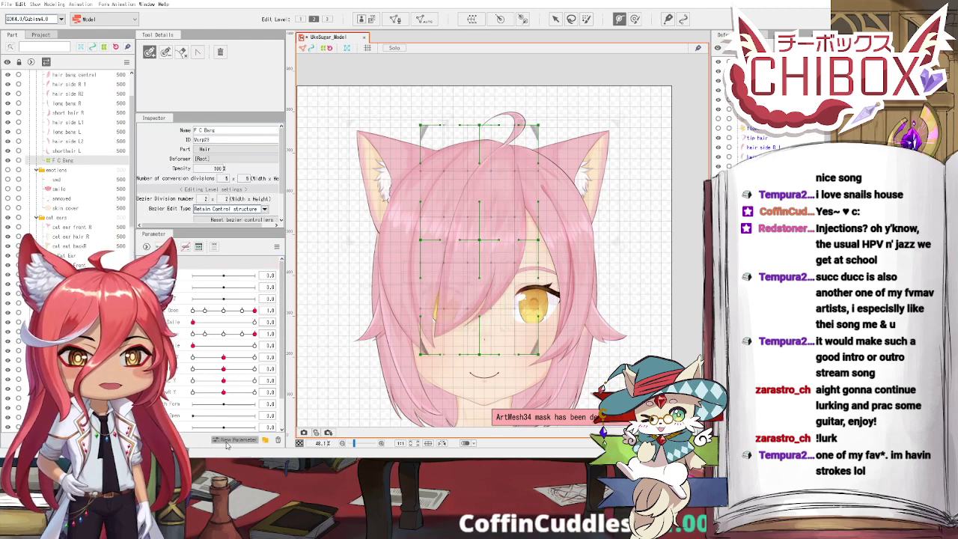
Step: Create a new parameter group for the hair physics and add three new parameters to it
{"action": "left_click", "coordinate": [266, 440]}
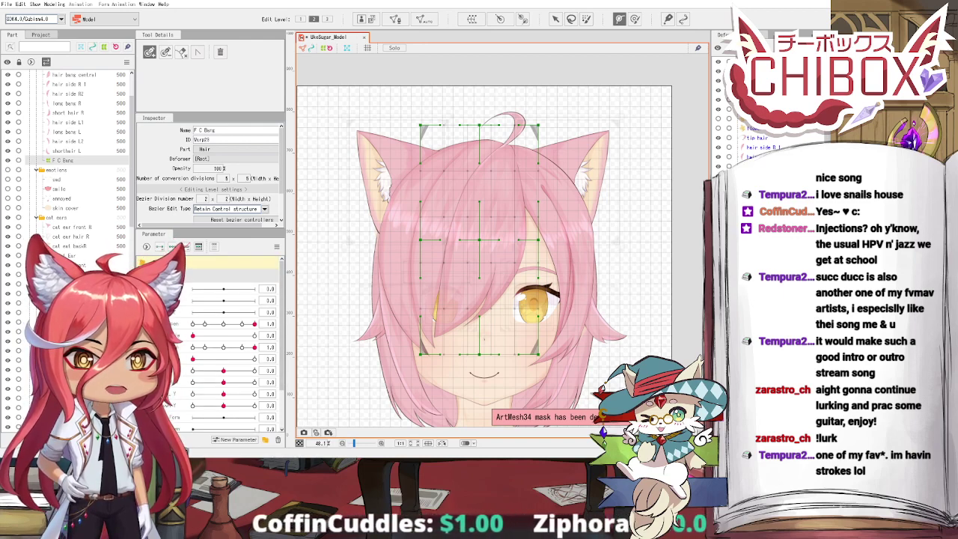
{"action": "double_click", "coordinate": [196, 274]}
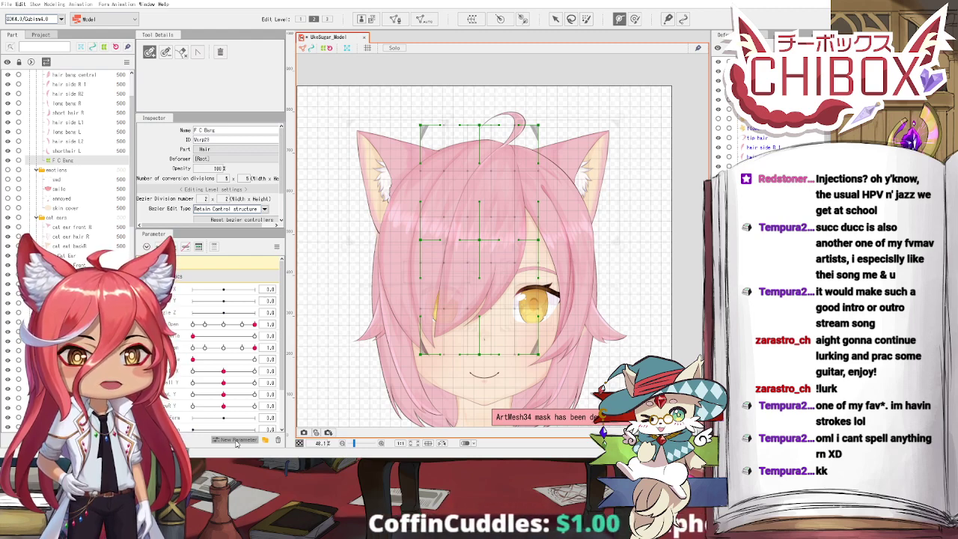
{"action": "key", "text": "Return"}
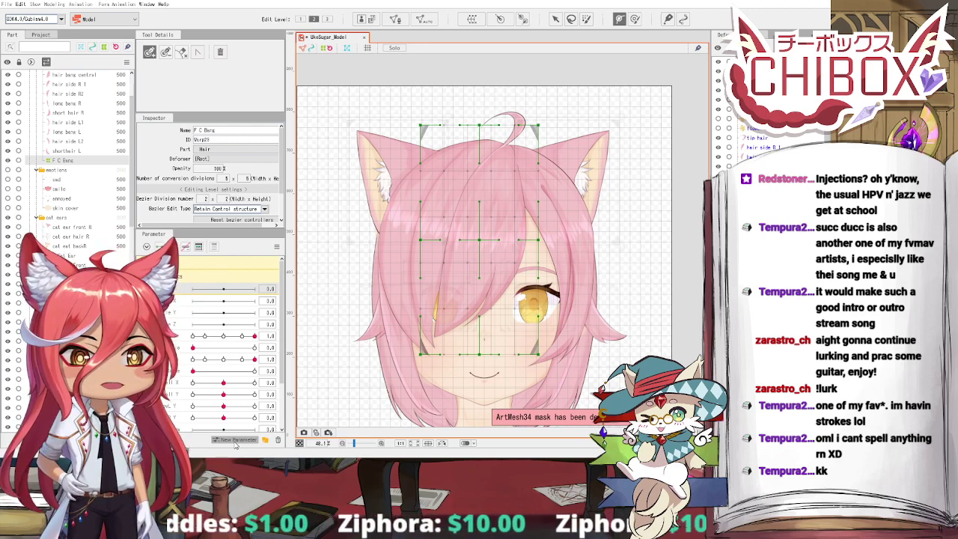
{"action": "left_click", "coordinate": [235, 441]}
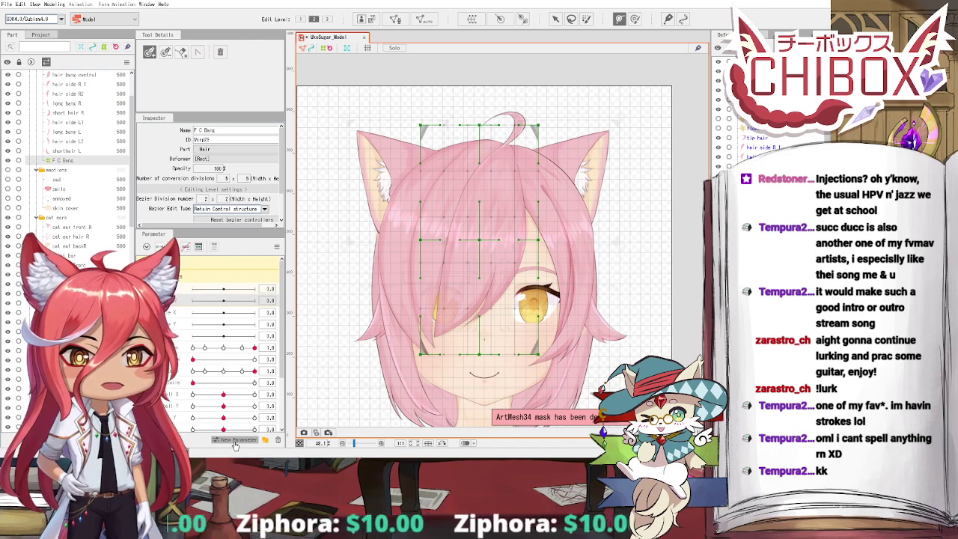
{"action": "left_click", "coordinate": [254, 403]}
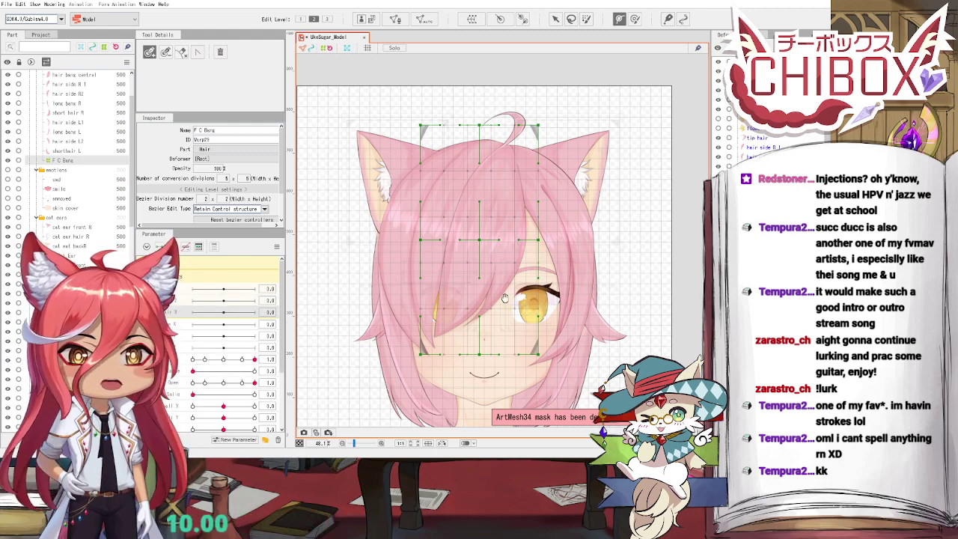
Step: Add three keys on each of the three new parameters for F C Bang, and set its Bezier divisions to 2 x 5
{"action": "left_click_drag", "start_coordinate": [505, 298], "coordinate": [491, 320]}
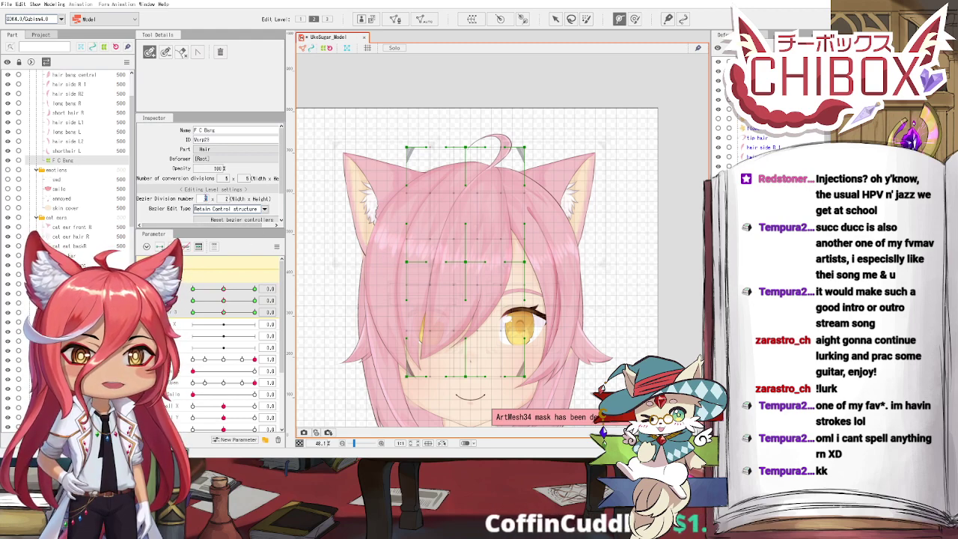
{"action": "type", "text": "5"}
{"action": "key", "text": "Return"}
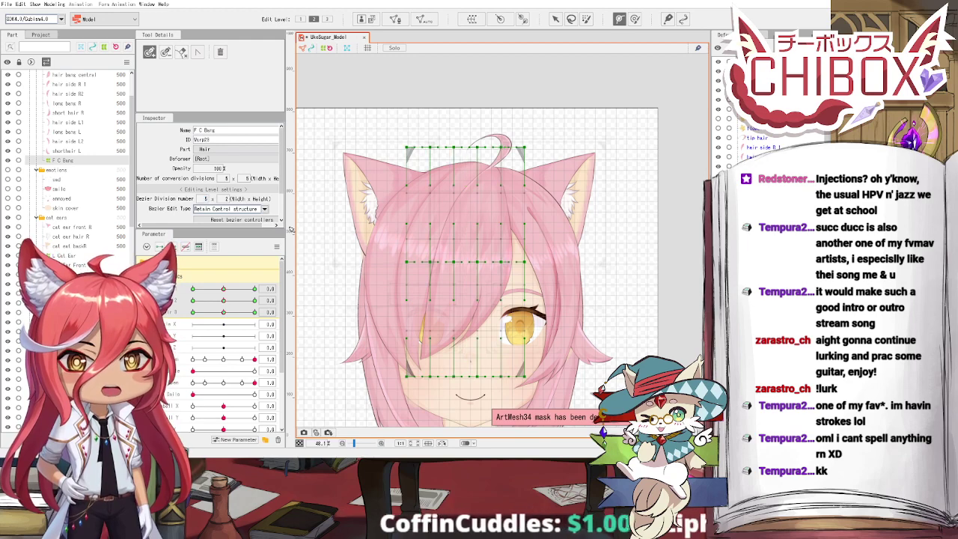
{"action": "left_click_drag", "start_coordinate": [226, 198], "coordinate": [221, 198]}
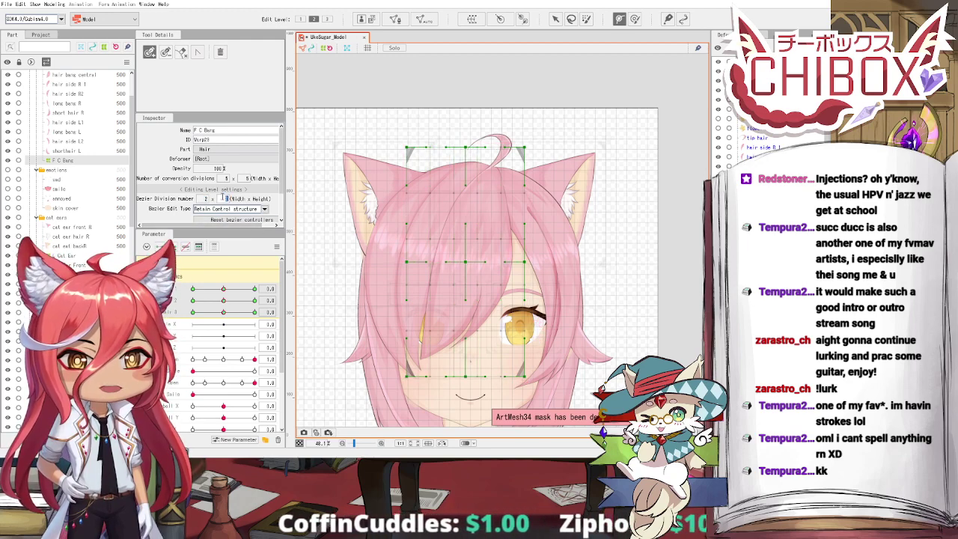
{"action": "key", "text": "Return"}
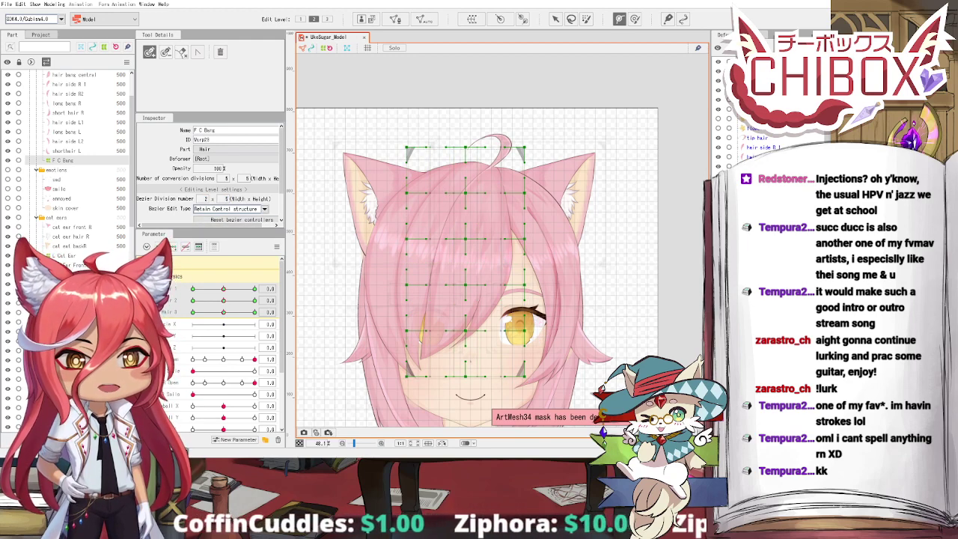
Step: Swing the lower rows of the F C Bang deformer toward the visible eye by rotating and shifting them at F Hair 1's maximum key
{"action": "key", "text": "ctrl+1"}
{"action": "left_click_drag", "start_coordinate": [509, 187], "coordinate": [485, 84]}
{"action": "left_click", "coordinate": [314, 19]}
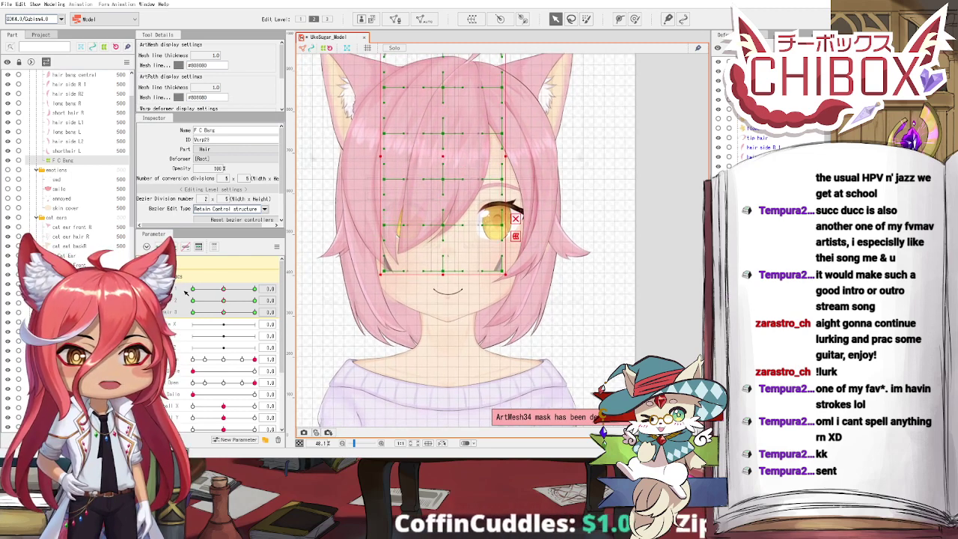
{"action": "left_click_drag", "start_coordinate": [412, 179], "coordinate": [409, 218]}
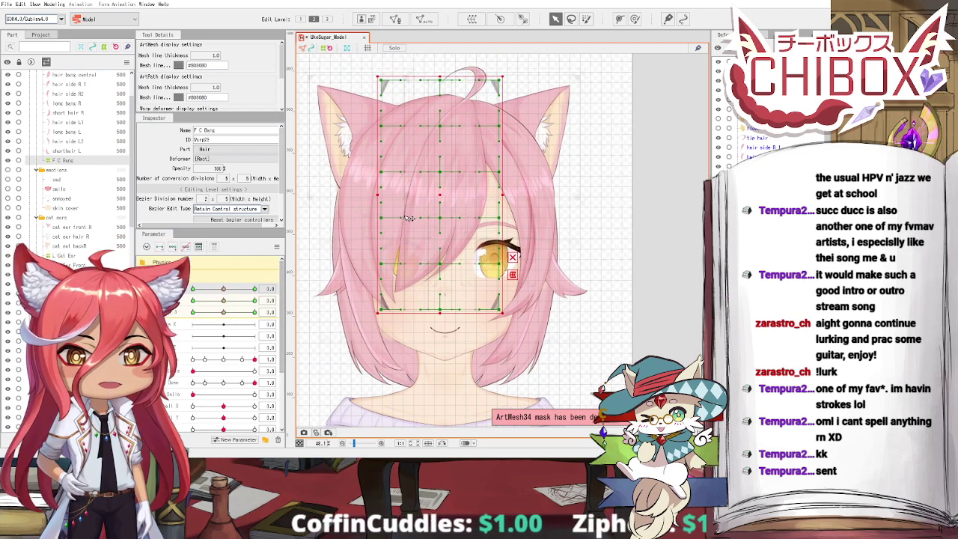
{"action": "left_click_drag", "start_coordinate": [367, 144], "coordinate": [567, 362]}
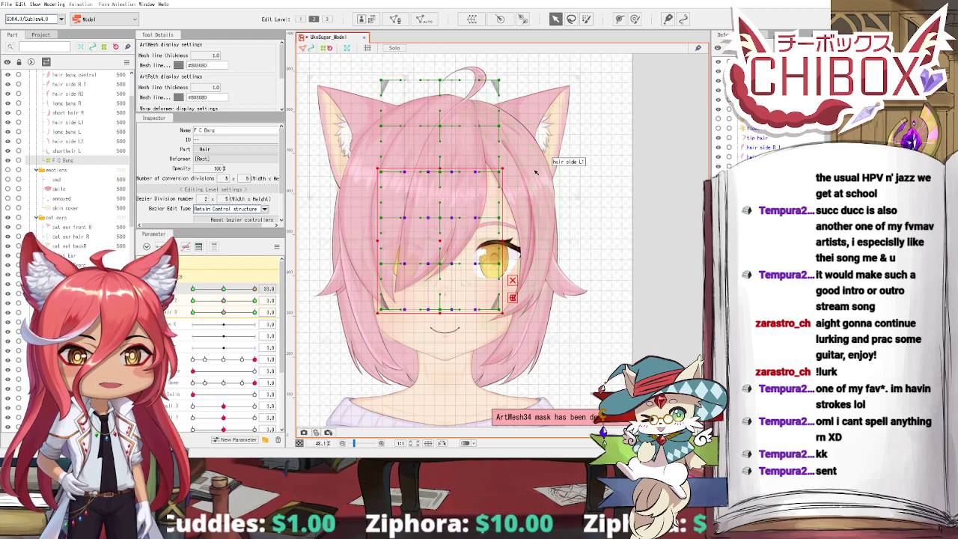
{"action": "left_click_drag", "start_coordinate": [536, 172], "coordinate": [518, 153]}
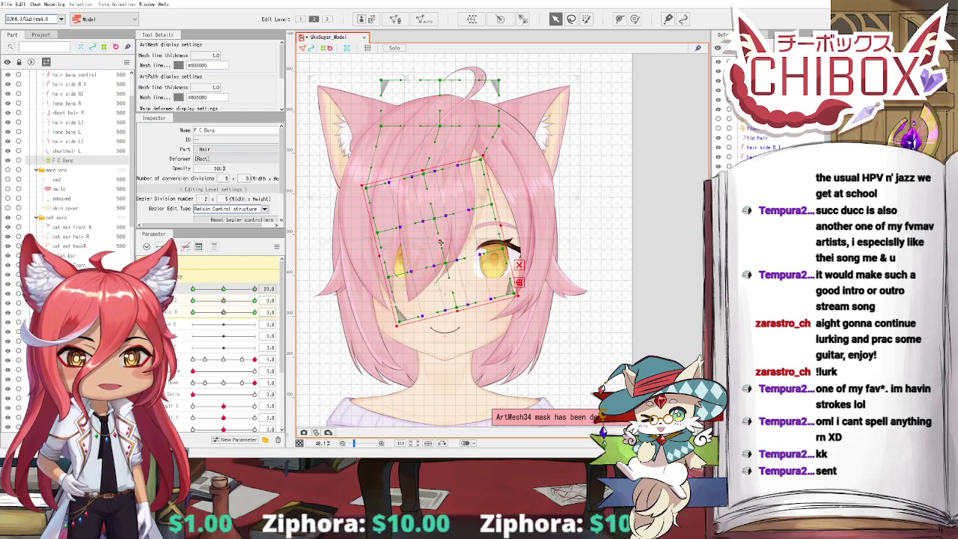
{"action": "left_click_drag", "start_coordinate": [440, 242], "coordinate": [460, 241]}
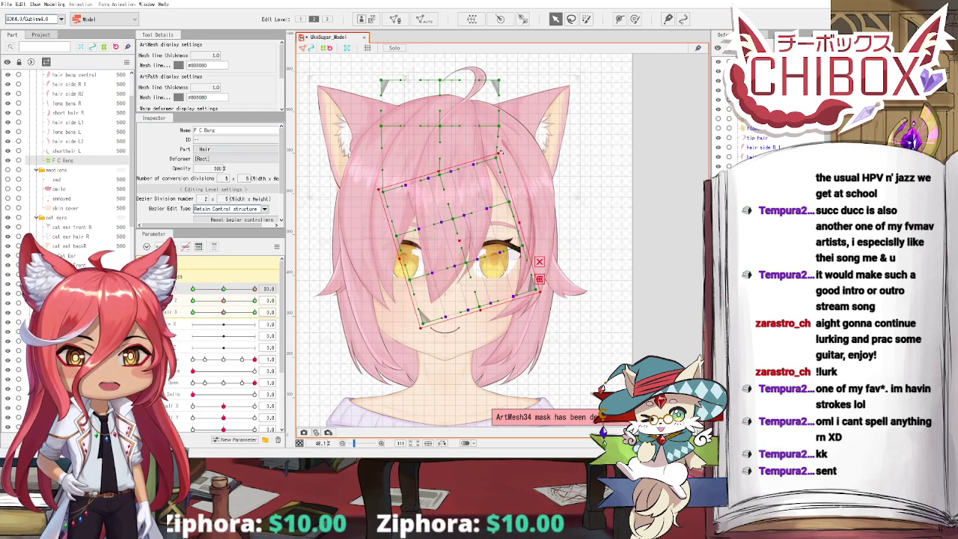
{"action": "left_click_drag", "start_coordinate": [501, 152], "coordinate": [498, 150]}
{"action": "left_click_drag", "start_coordinate": [460, 240], "coordinate": [470, 240]}
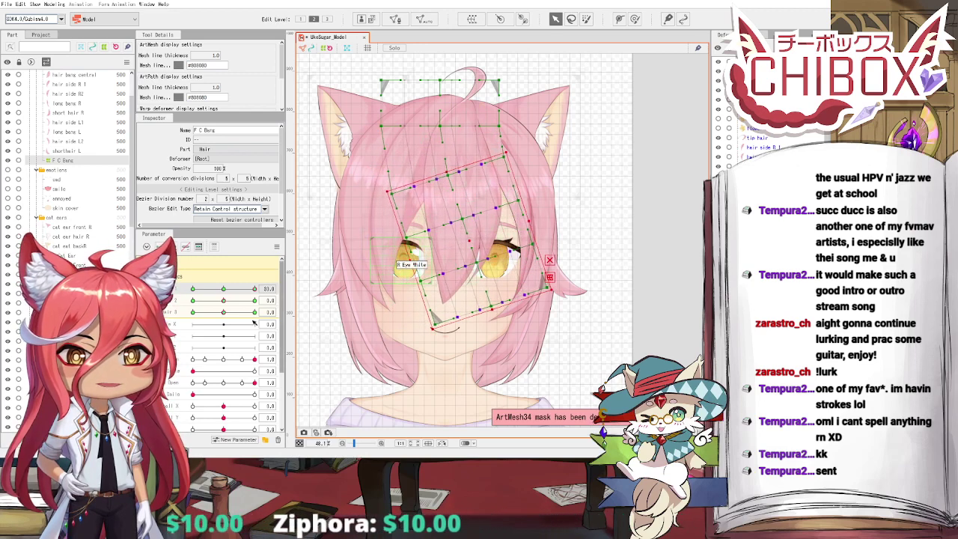
Step: Swing F C Bang's lower rows the opposite way at F Hair 1's minimum key, and slightly reduce the swing at its maximum
{"action": "left_click_drag", "start_coordinate": [232, 293], "coordinate": [180, 288]}
{"action": "left_click_drag", "start_coordinate": [503, 162], "coordinate": [516, 175]}
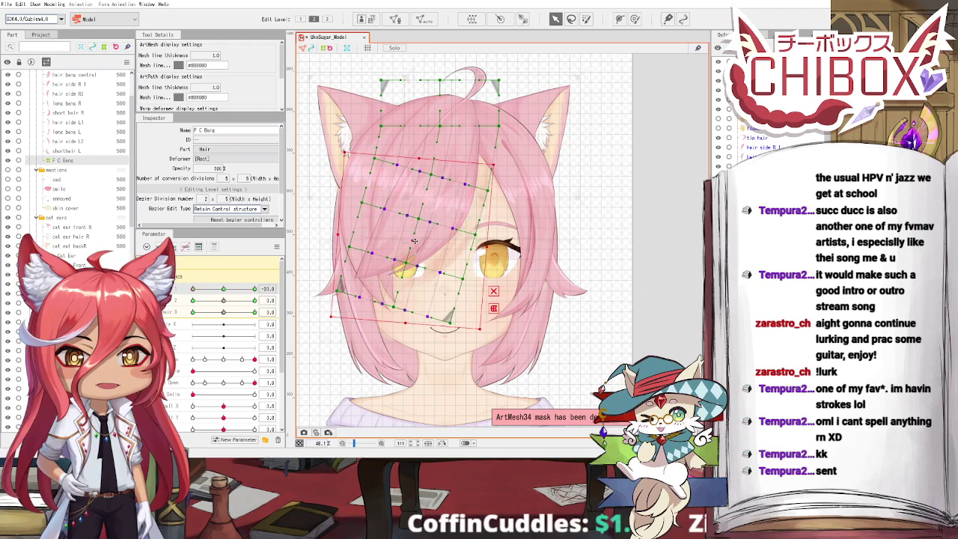
{"action": "left_click", "coordinate": [255, 289]}
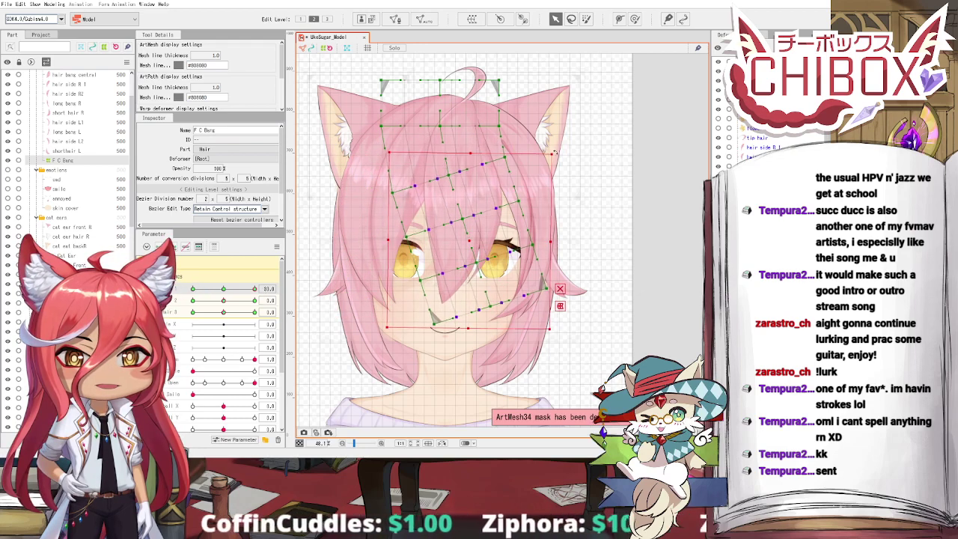
{"action": "left_click_drag", "start_coordinate": [555, 152], "coordinate": [557, 157]}
{"action": "left_click_drag", "start_coordinate": [551, 225], "coordinate": [547, 225]}
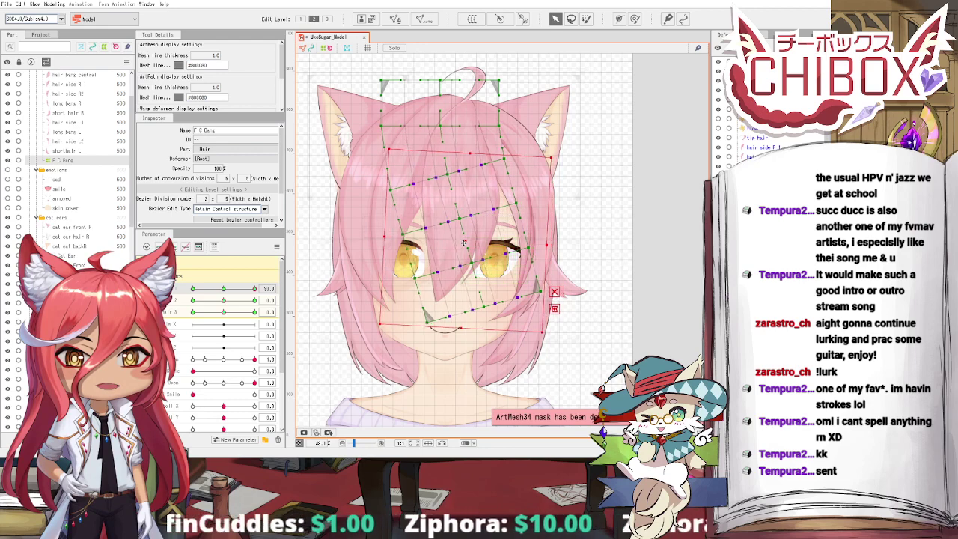
{"action": "left_click", "coordinate": [223, 289]}
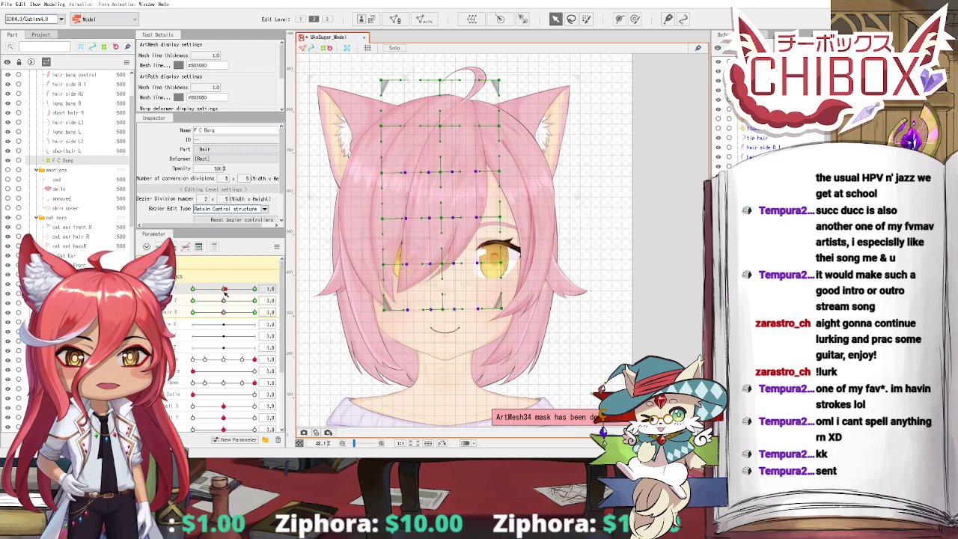
{"action": "left_click_drag", "start_coordinate": [223, 289], "coordinate": [215, 289]}
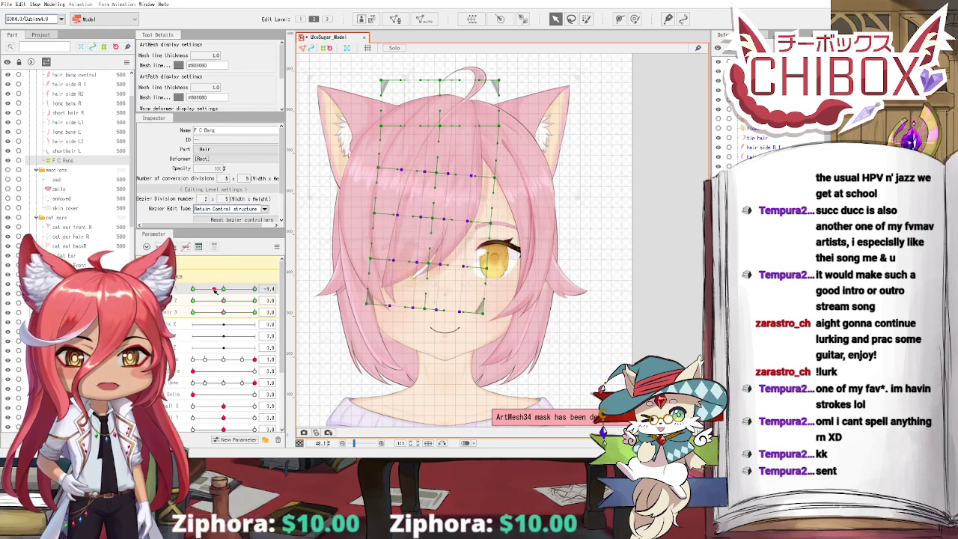
{"action": "left_click_drag", "start_coordinate": [215, 290], "coordinate": [193, 291]}
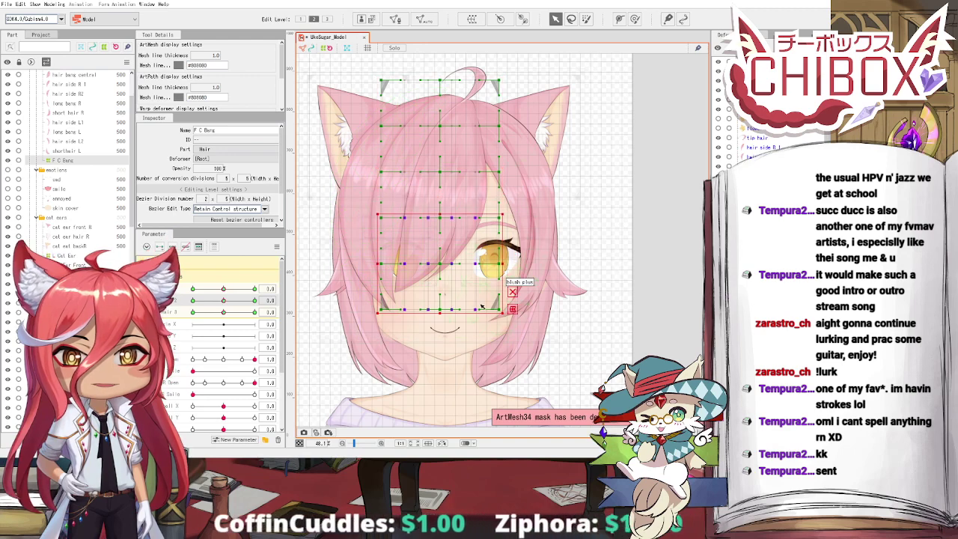
Step: Rotate and shift F C Bang's bottom three rows toward the visible eye at F Hair 2's maximum key, placing them slightly higher
{"action": "left_click", "coordinate": [256, 300]}
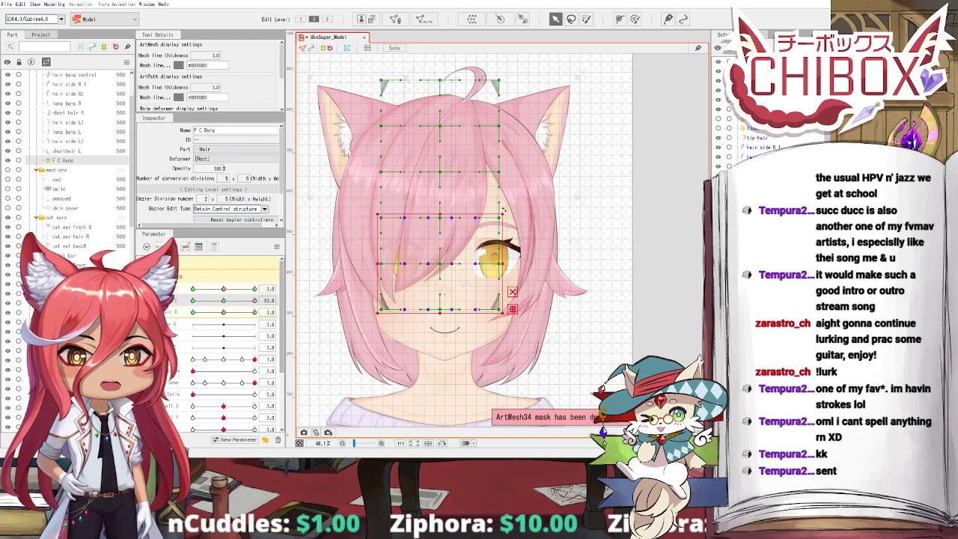
{"action": "left_click_drag", "start_coordinate": [503, 211], "coordinate": [474, 188]}
{"action": "left_click_drag", "start_coordinate": [442, 270], "coordinate": [482, 268]}
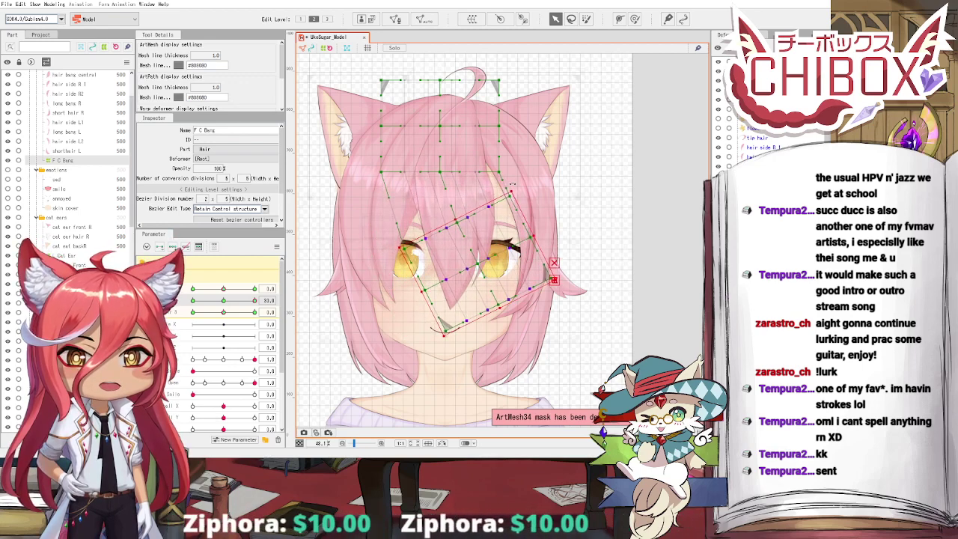
{"action": "mouse_move", "coordinate": [252, 301]}
{"action": "left_mouse_down"}
{"action": "mouse_move", "coordinate": [235, 301]}
{"action": "mouse_move", "coordinate": [255, 309]}
{"action": "left_mouse_up"}
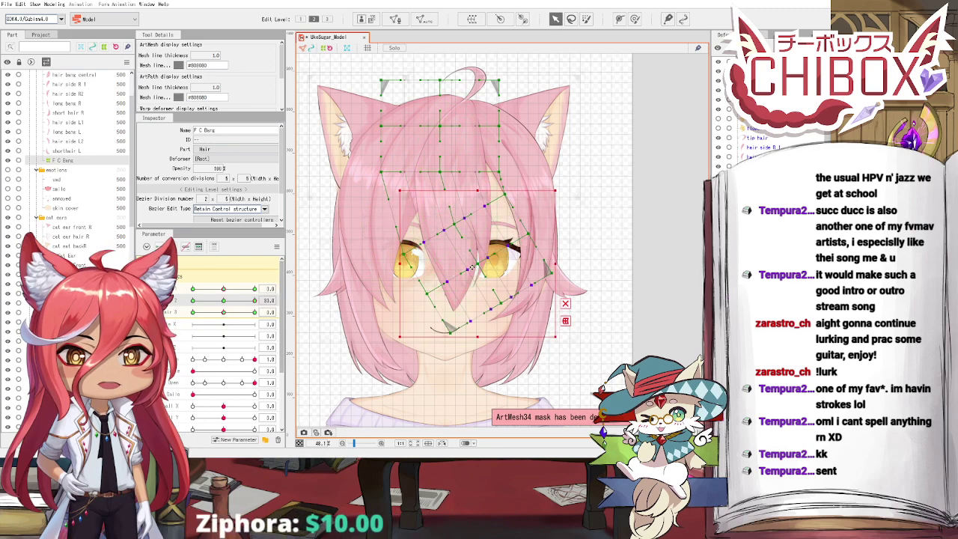
{"action": "left_click_drag", "start_coordinate": [475, 263], "coordinate": [472, 256]}
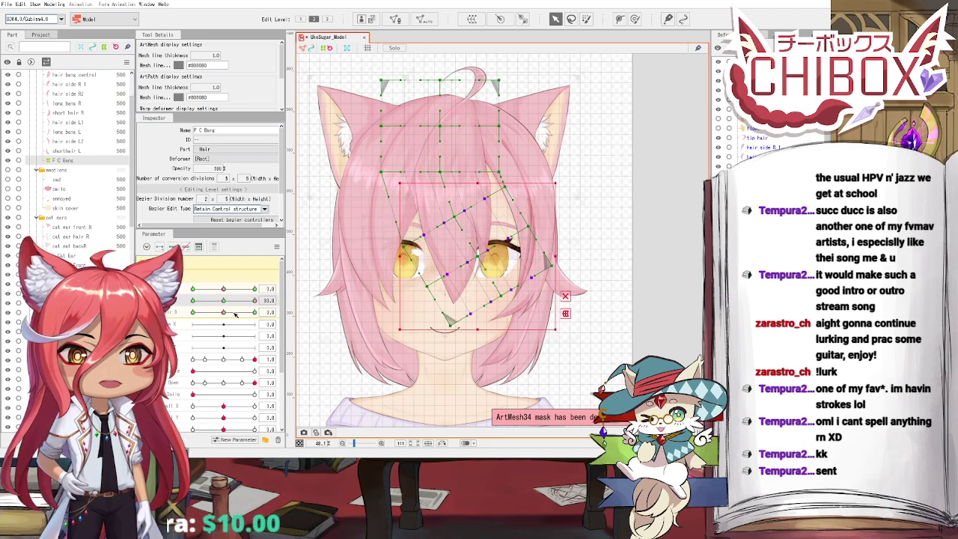
Step: Rotate and shift F C Bang's bottom three rows toward the covered eye at F Hair 2's minimum key
{"action": "left_click_drag", "start_coordinate": [226, 301], "coordinate": [178, 303]}
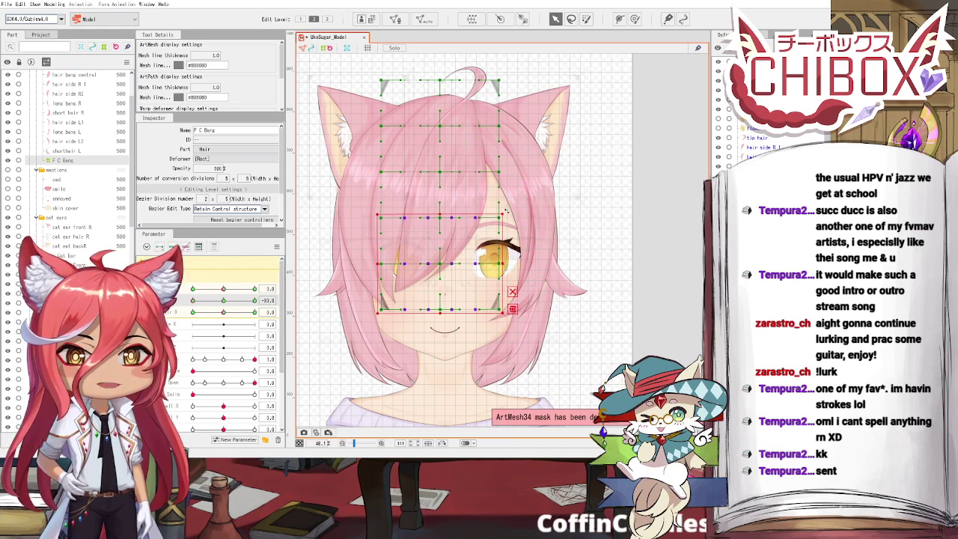
{"action": "left_click_drag", "start_coordinate": [506, 212], "coordinate": [486, 228]}
{"action": "left_click_drag", "start_coordinate": [439, 262], "coordinate": [421, 260]}
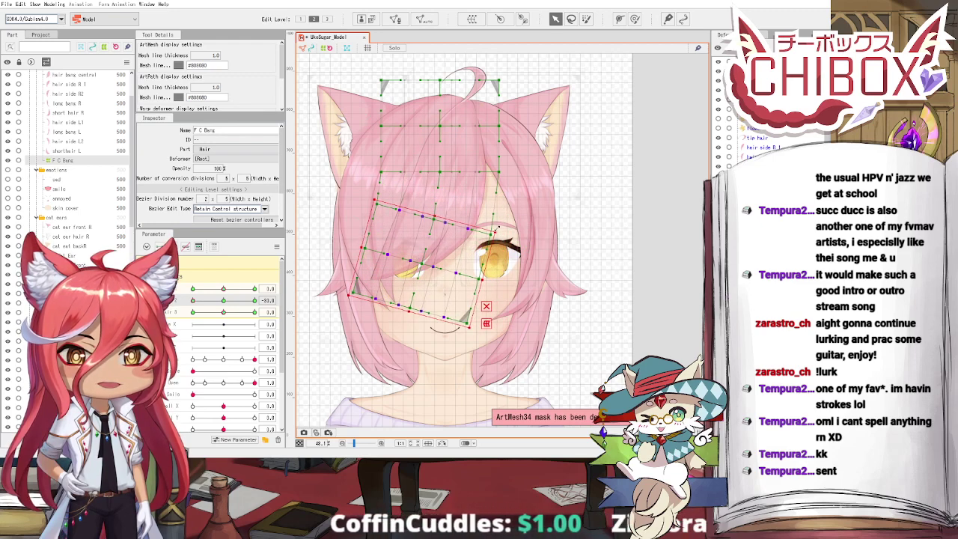
{"action": "left_click_drag", "start_coordinate": [497, 231], "coordinate": [499, 236]}
{"action": "left_click_drag", "start_coordinate": [414, 263], "coordinate": [410, 262]}
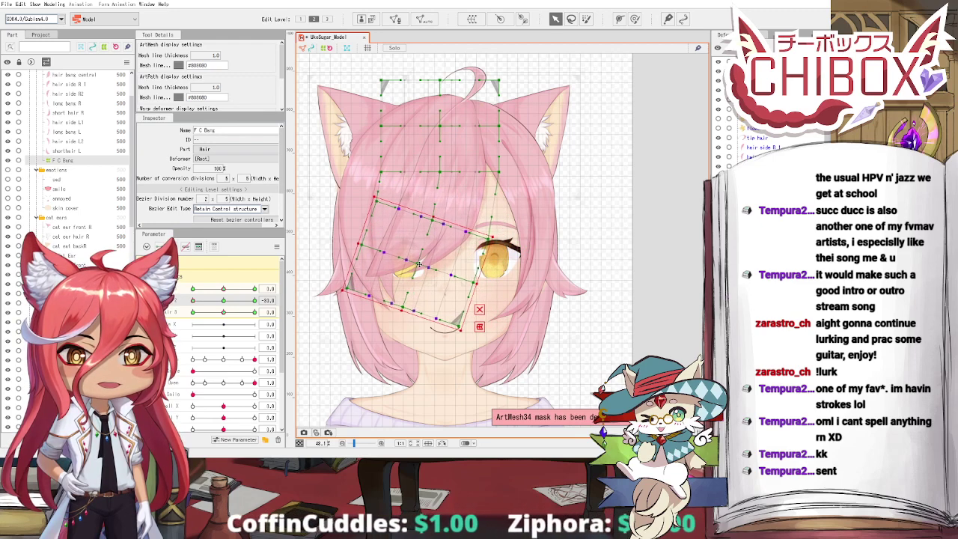
{"action": "mouse_move", "coordinate": [214, 301]}
{"action": "left_mouse_down"}
{"action": "mouse_move", "coordinate": [240, 316]}
{"action": "mouse_move", "coordinate": [224, 314]}
{"action": "left_mouse_up"}
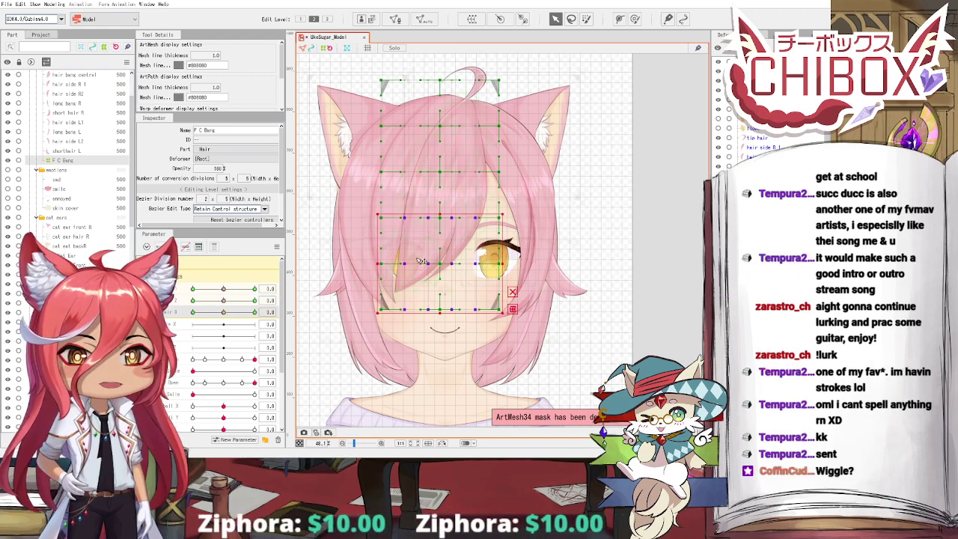
Step: Select F C Bang's bottom two rows and rotate and shift them toward the visible eye at F Hair 3's maximum key
{"action": "left_click_drag", "start_coordinate": [358, 247], "coordinate": [522, 330]}
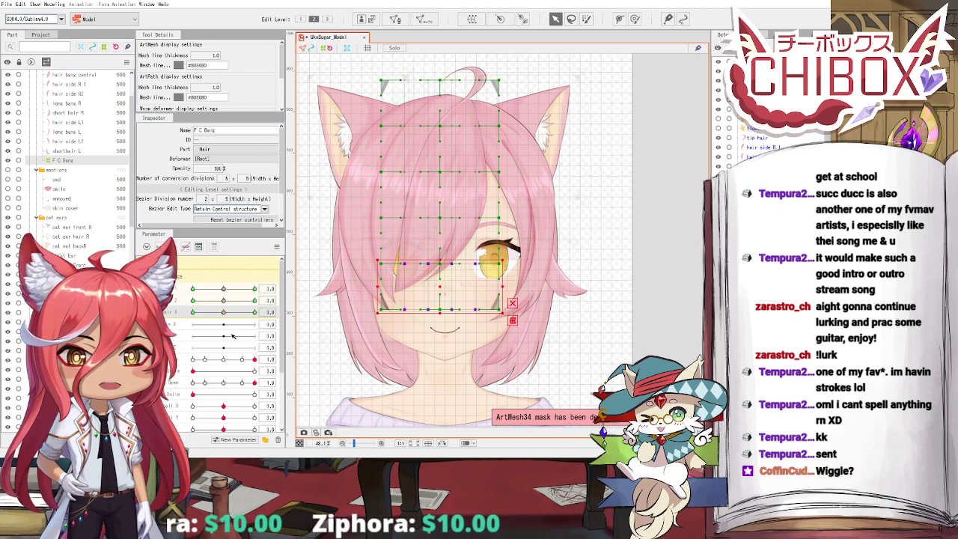
{"action": "left_click_drag", "start_coordinate": [223, 313], "coordinate": [255, 313]}
{"action": "left_click_drag", "start_coordinate": [508, 257], "coordinate": [509, 224]}
{"action": "left_click_drag", "start_coordinate": [444, 291], "coordinate": [463, 290]}
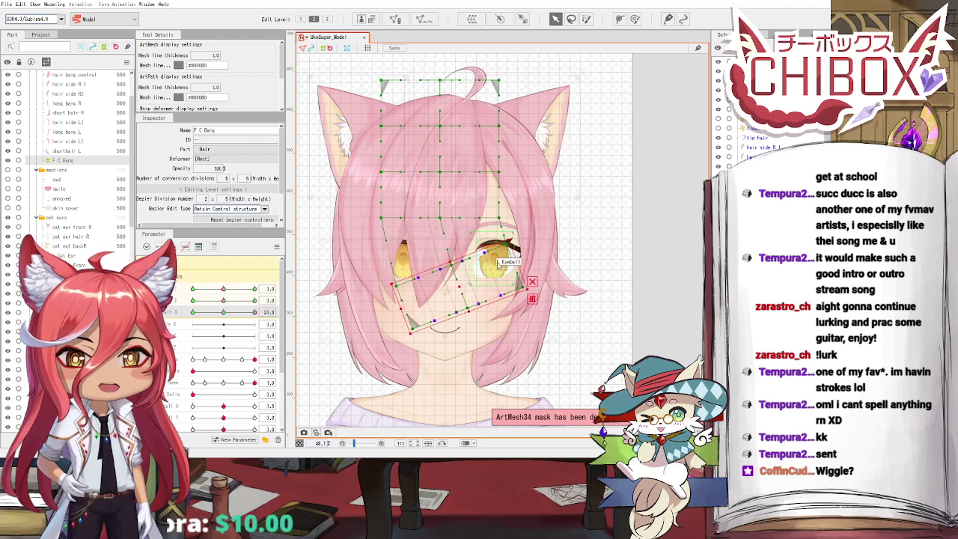
{"action": "left_click_drag", "start_coordinate": [507, 238], "coordinate": [515, 205]}
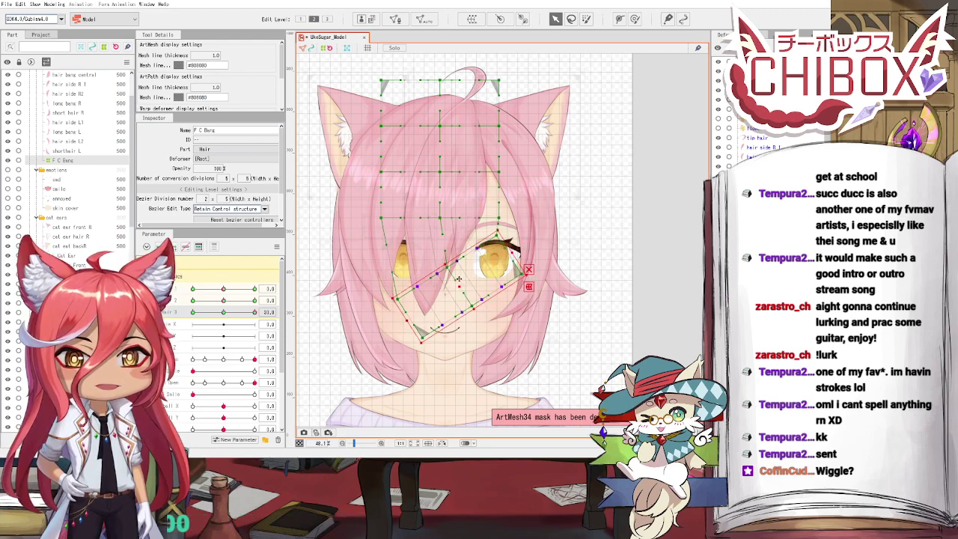
{"action": "left_click_drag", "start_coordinate": [459, 278], "coordinate": [478, 289]}
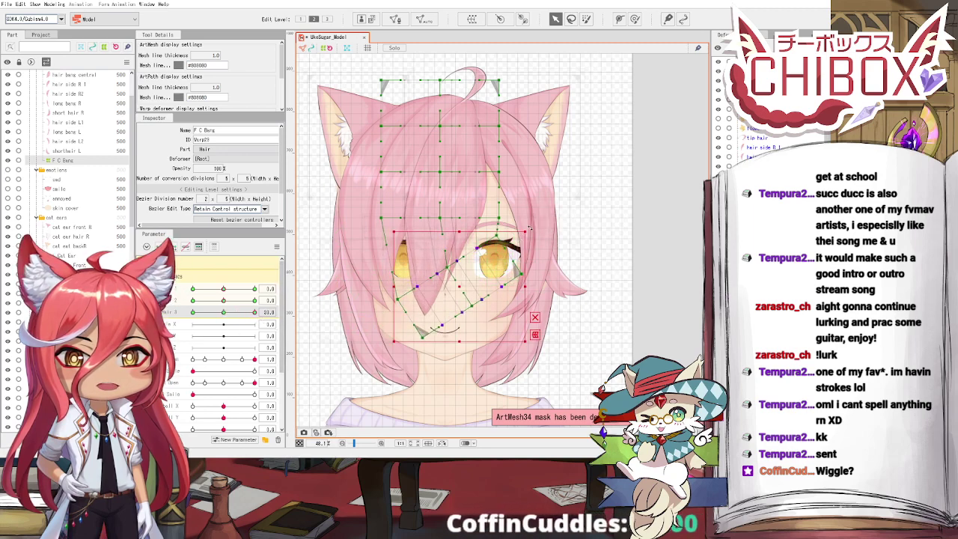
{"action": "left_click_drag", "start_coordinate": [529, 226], "coordinate": [525, 224]}
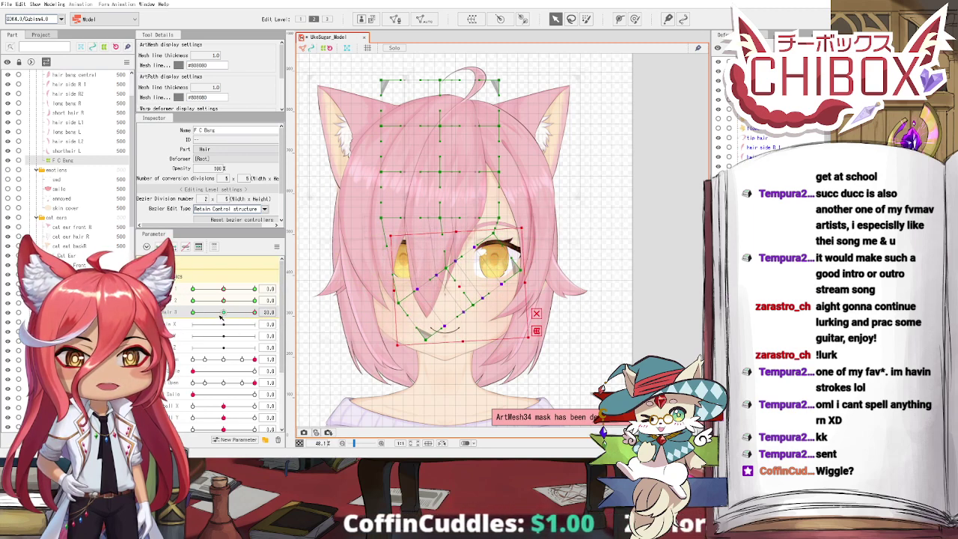
Step: Tilt F C Bang's bottom two rows the opposite way at F Hair 3's minimum key, and raise them slightly at its maximum
{"action": "left_click_drag", "start_coordinate": [223, 312], "coordinate": [193, 312]}
{"action": "left_click_drag", "start_coordinate": [502, 257], "coordinate": [507, 293]}
{"action": "left_click_drag", "start_coordinate": [434, 287], "coordinate": [428, 286]}
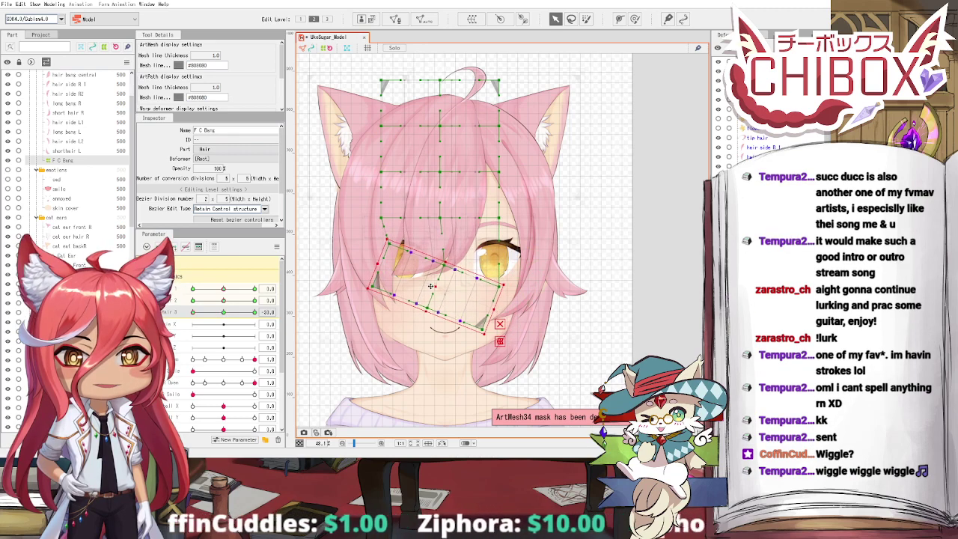
{"action": "left_click_drag", "start_coordinate": [222, 314], "coordinate": [256, 315]}
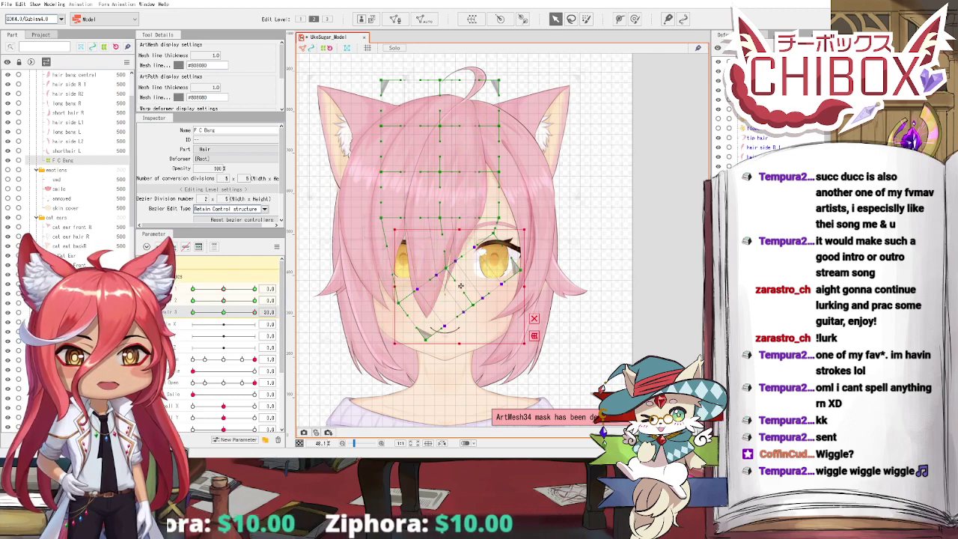
{"action": "left_click_drag", "start_coordinate": [460, 287], "coordinate": [461, 283]}
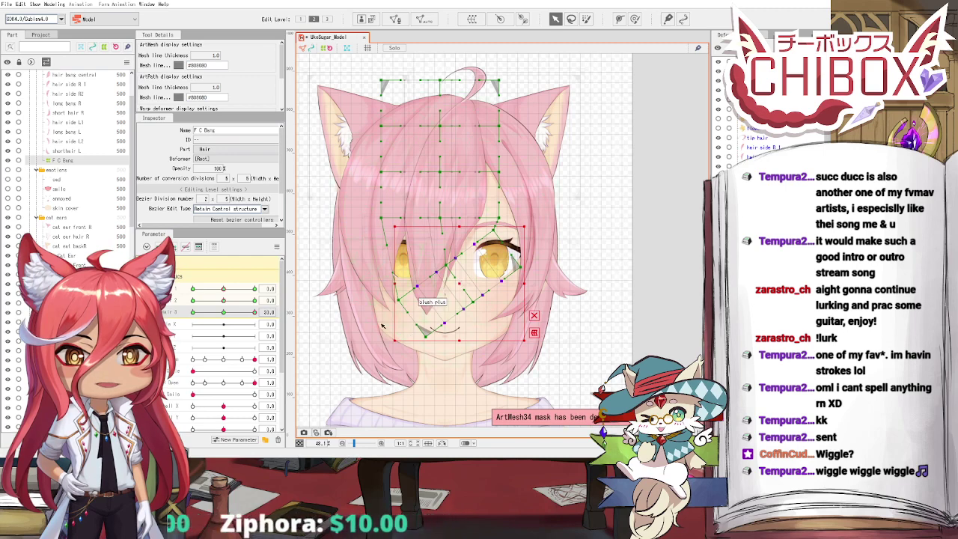
{"action": "left_click_drag", "start_coordinate": [225, 313], "coordinate": [256, 315]}
Step: Open the physics and scene blending settings, view the output settings, and return to the model
{"action": "left_click", "coordinate": [55, 4]}
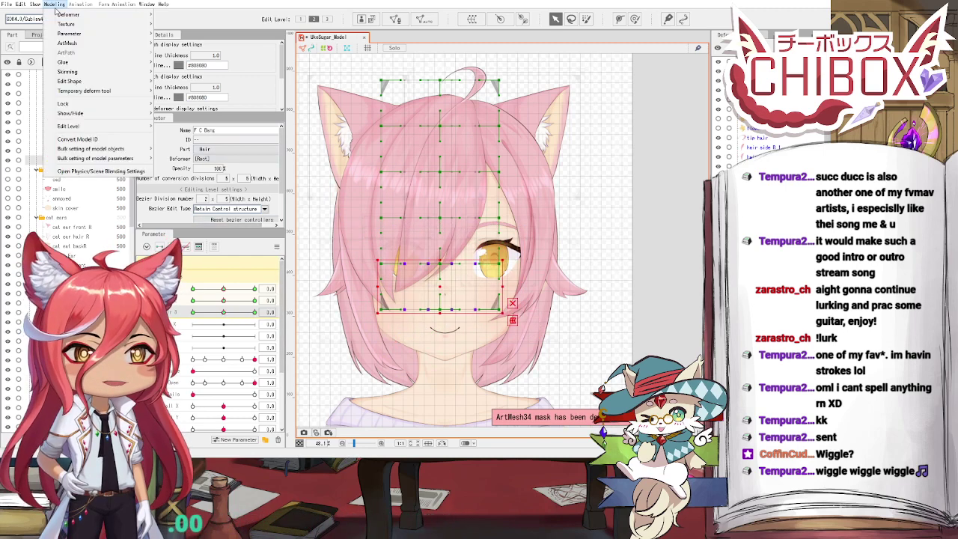
{"action": "left_click", "coordinate": [88, 172]}
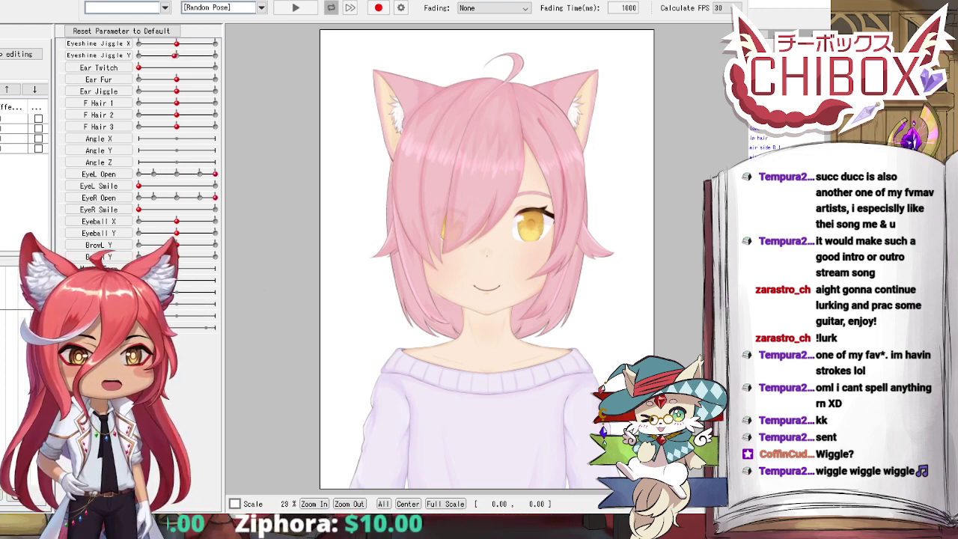
{"action": "left_click", "coordinate": [1, 74]}
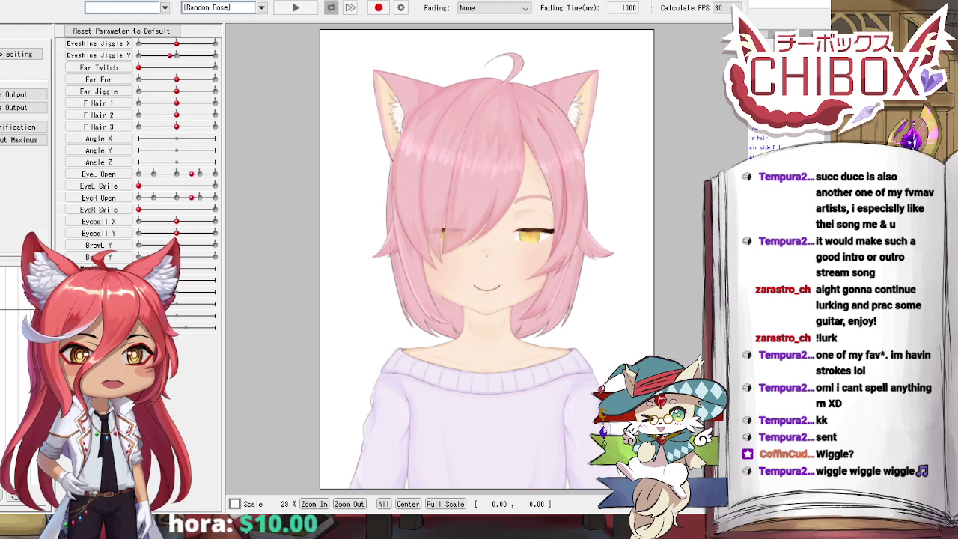
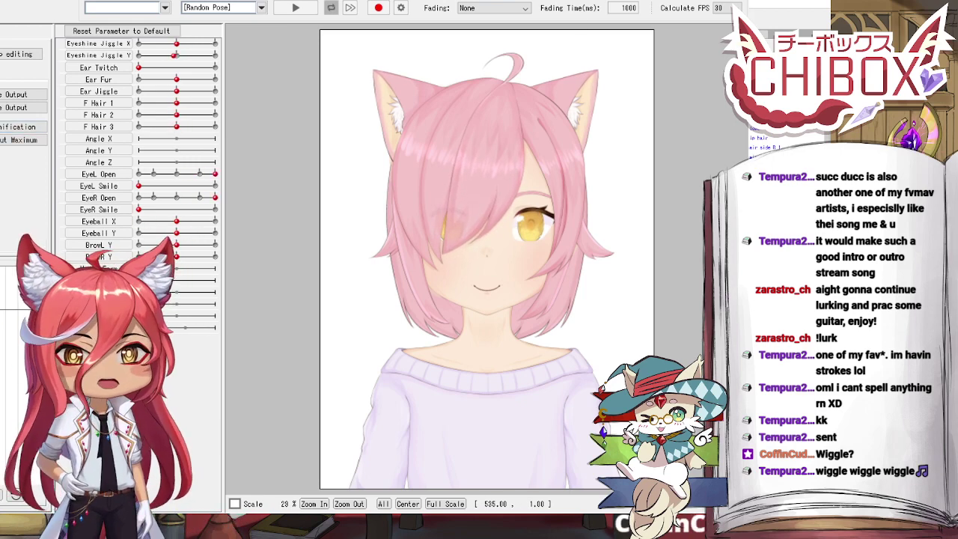
{"action": "left_click", "coordinate": [737, 2]}
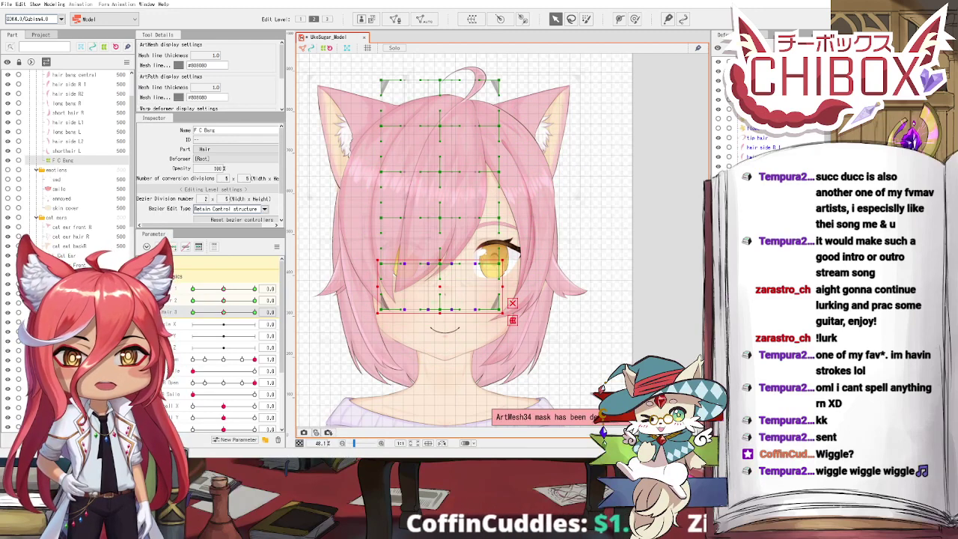
Step: Group the front hair meshes and F C Bang under a new warp deformer named Hair with 2 x 2 Bezier divisions
{"action": "key", "text": "Escape"}
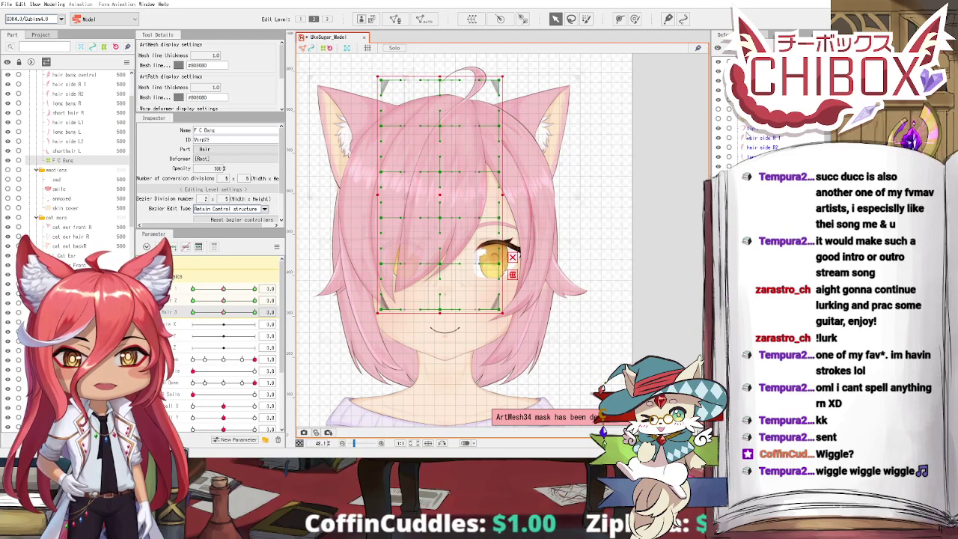
{"action": "left_click", "coordinate": [756, 130], "text": "ctrl"}
{"action": "left_click", "coordinate": [757, 137], "text": "ctrl"}
{"action": "left_click", "coordinate": [757, 156], "text": "ctrl"}
{"action": "left_click", "coordinate": [758, 175], "text": "ctrl"}
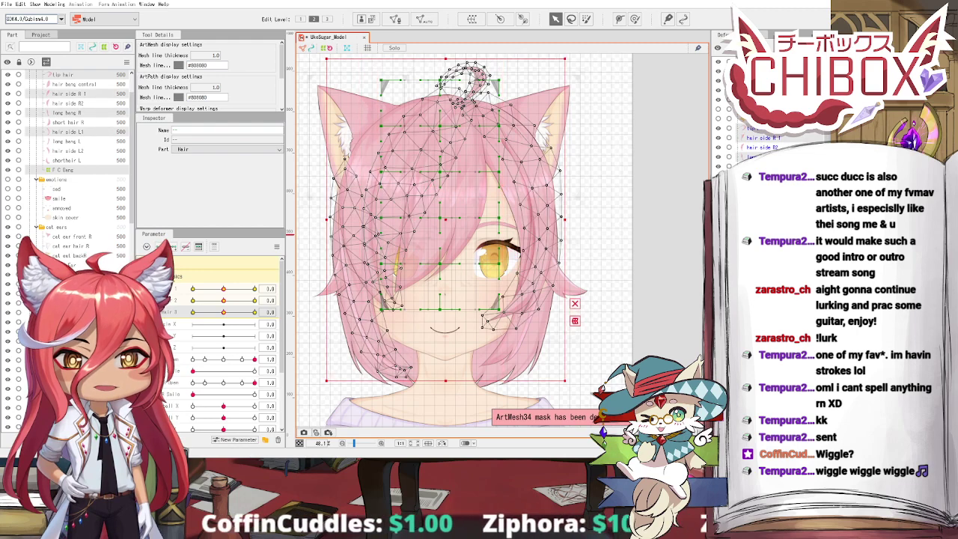
{"action": "left_click", "coordinate": [759, 204], "text": "ctrl"}
{"action": "left_click", "coordinate": [759, 195], "text": "ctrl"}
{"action": "left_click", "coordinate": [760, 185], "text": "ctrl"}
{"action": "left_click", "coordinate": [761, 167], "text": "ctrl"}
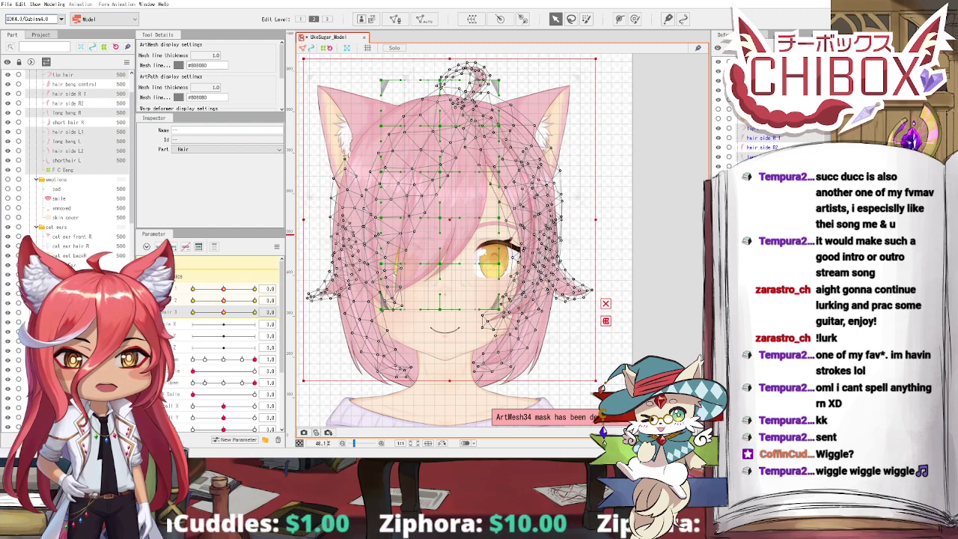
{"action": "left_click", "coordinate": [762, 148], "text": "ctrl"}
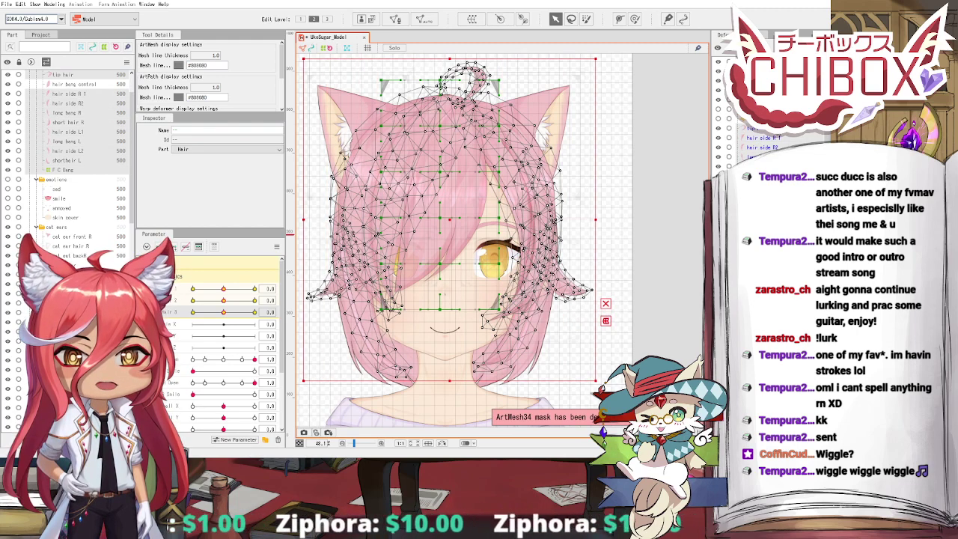
{"action": "left_click", "coordinate": [758, 119], "text": "ctrl"}
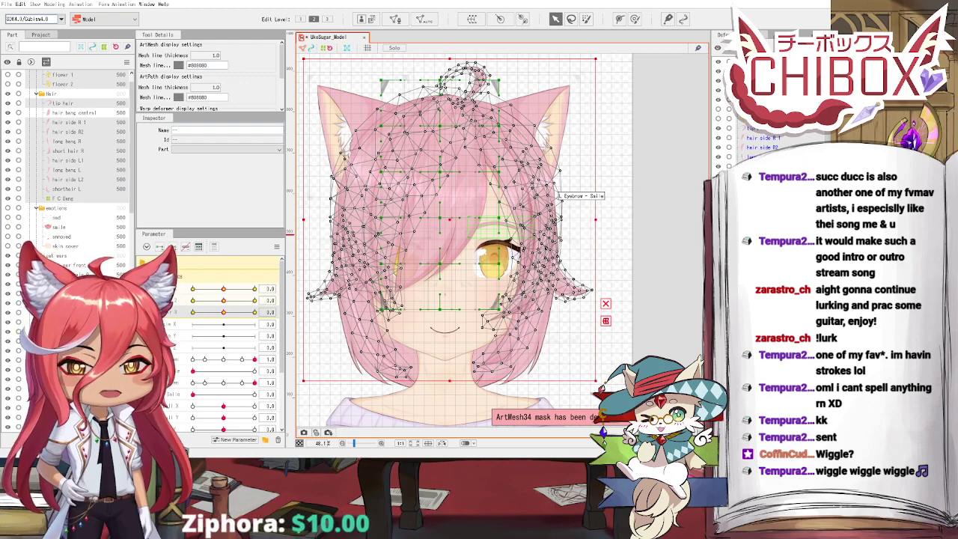
{"action": "left_click", "coordinate": [532, 377]}
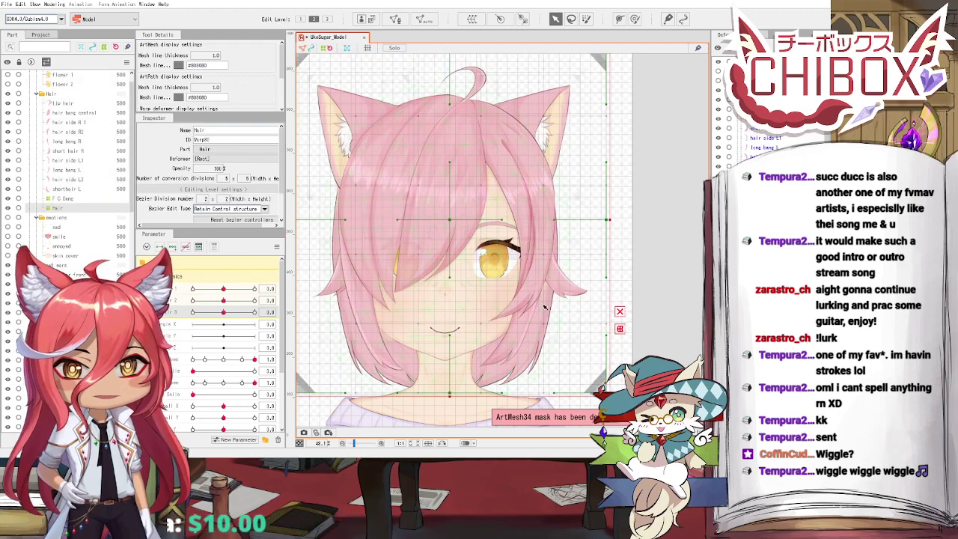
Step: Parent the hair back mesh to the Hair deformer and shift the deformer slightly up toward the covered eye, undoing the other test edits
{"action": "mouse_move", "coordinate": [609, 219]}
{"action": "left_mouse_down"}
{"action": "mouse_move", "coordinate": [654, 219]}
{"action": "mouse_move", "coordinate": [597, 219]}
{"action": "left_mouse_up"}
{"action": "key", "text": "ctrl+z"}
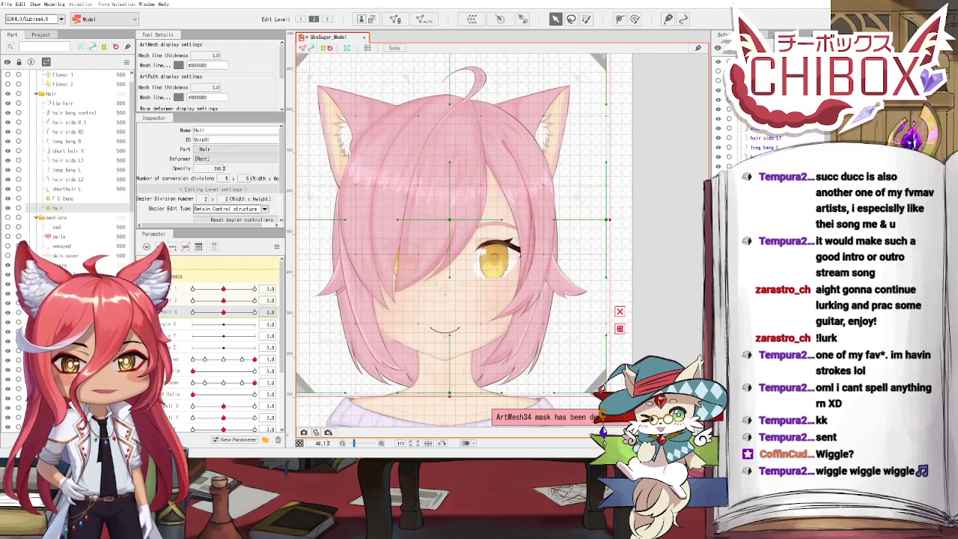
{"action": "left_click", "coordinate": [552, 235]}
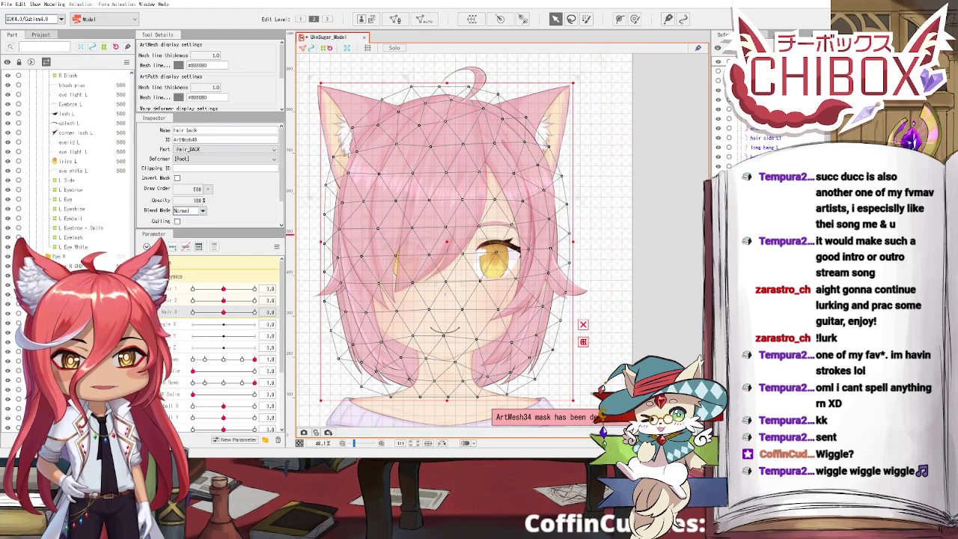
{"action": "left_click", "coordinate": [459, 262]}
{"action": "left_click_drag", "start_coordinate": [459, 262], "coordinate": [484, 182]}
{"action": "key", "text": "ctrl+z"}
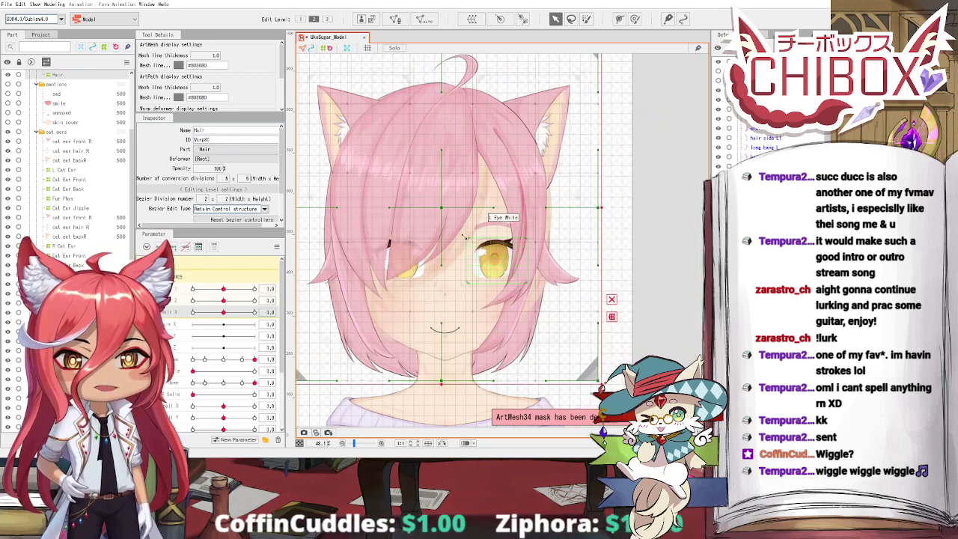
{"action": "key", "text": "ctrl+z"}
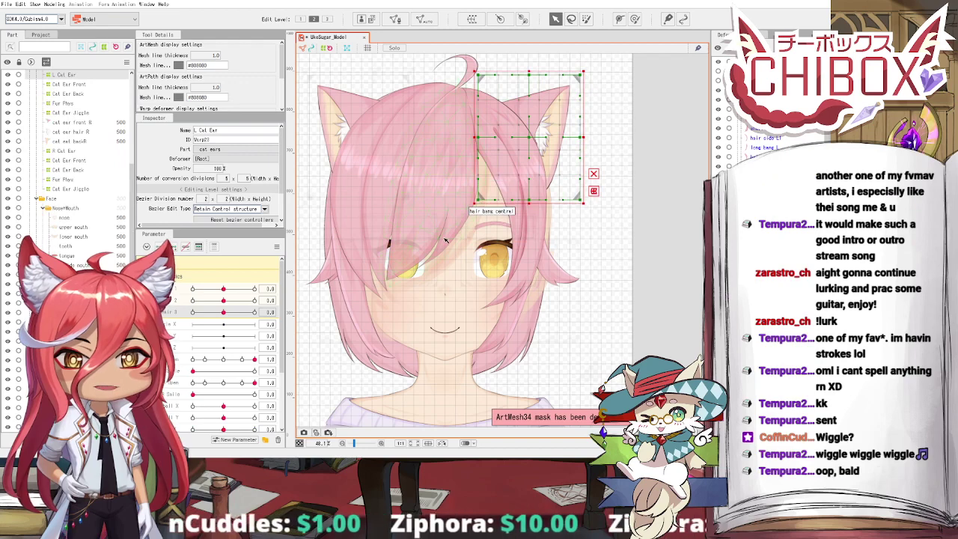
Step: Select the front hair shadow meshes in the Head_FRONT part and set their parent deformer to Hair
{"action": "left_click", "coordinate": [445, 240]}
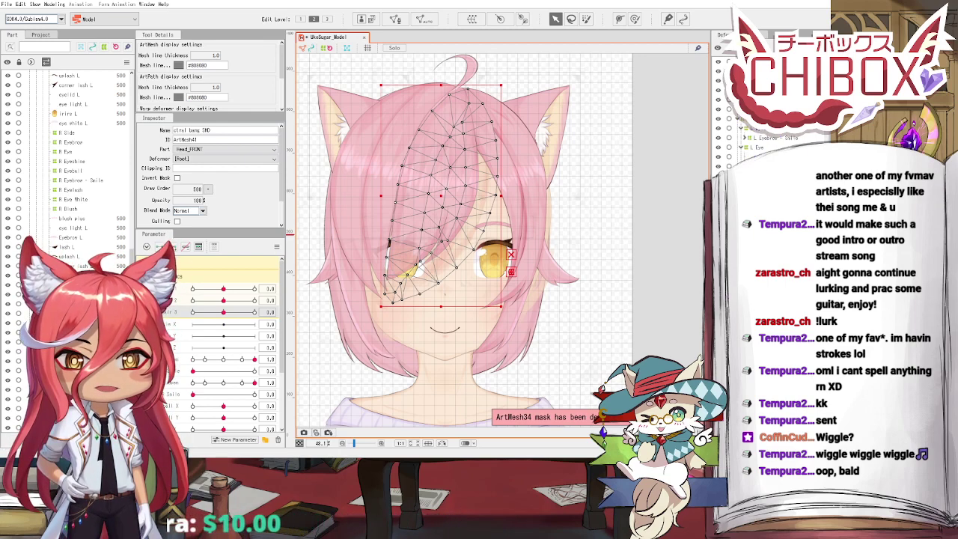
{"action": "key", "text": "Down"}
{"action": "key", "text": "Down"}
{"action": "key", "text": "Down"}
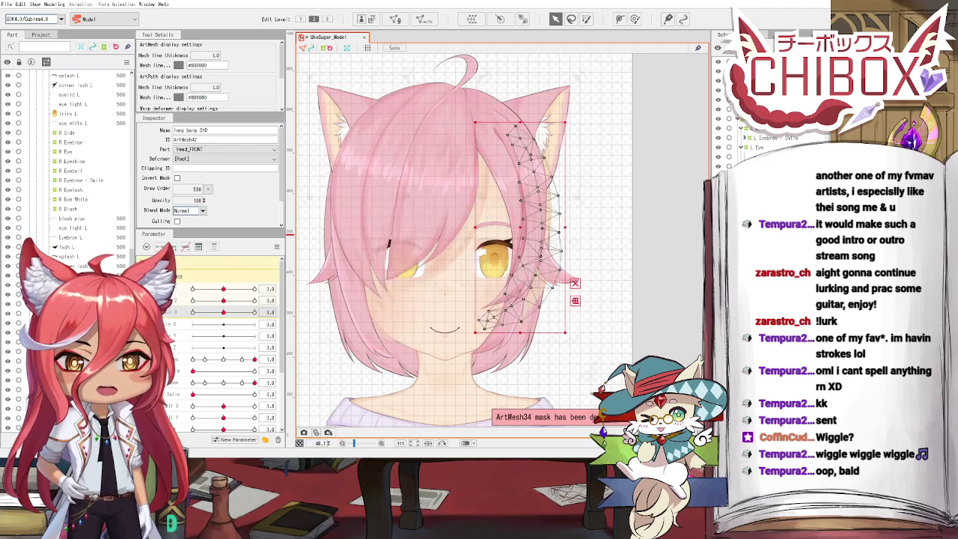
{"action": "key", "text": "Up"}
{"action": "key", "text": "Up"}
{"action": "key", "text": "Up"}
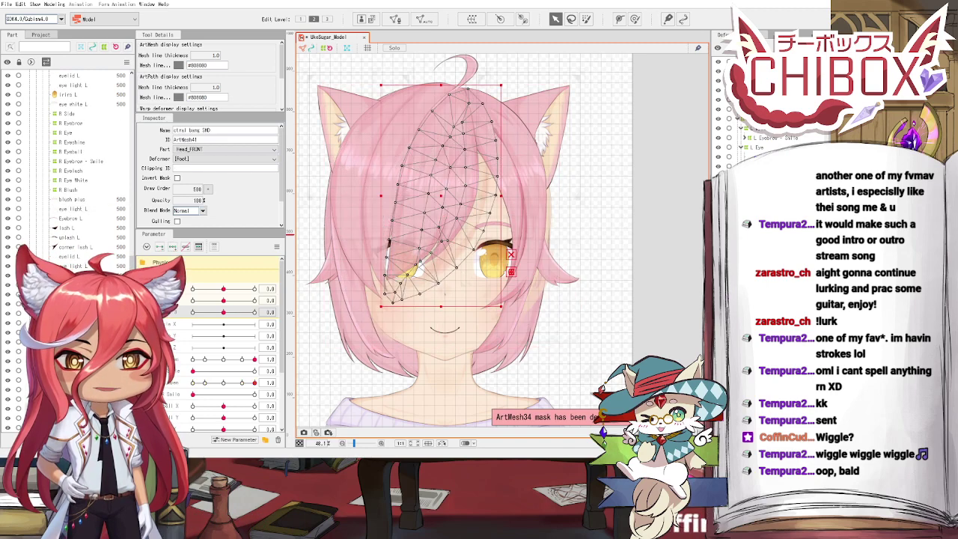
{"action": "key", "text": "Up"}
{"action": "key", "text": "shift+Down"}
{"action": "key", "text": "shift+Down"}
{"action": "key", "text": "shift+Down"}
{"action": "key", "text": "shift+Down"}
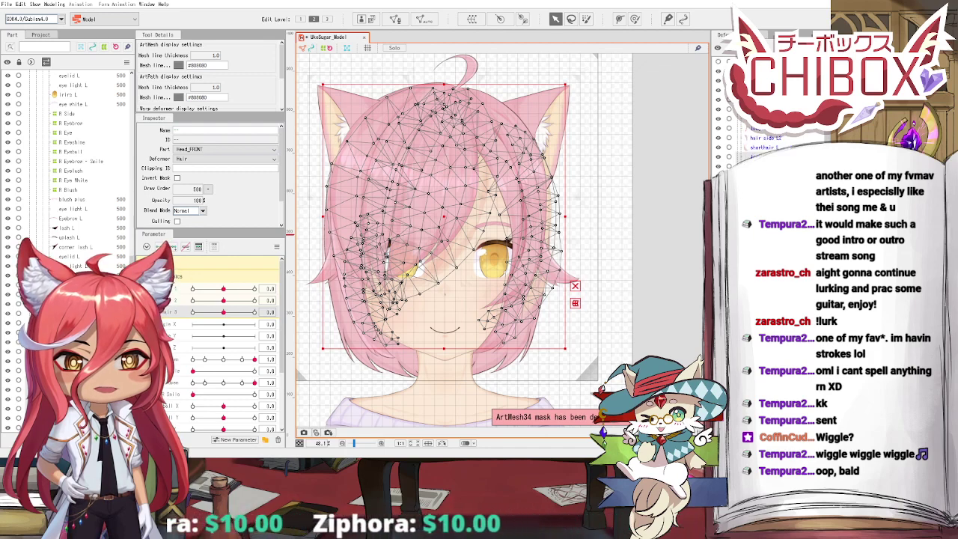
Step: Delete the eye light L mesh with ID ArtMesh34 on the covered eye and inspect that eye up close
{"action": "left_click", "coordinate": [395, 271]}
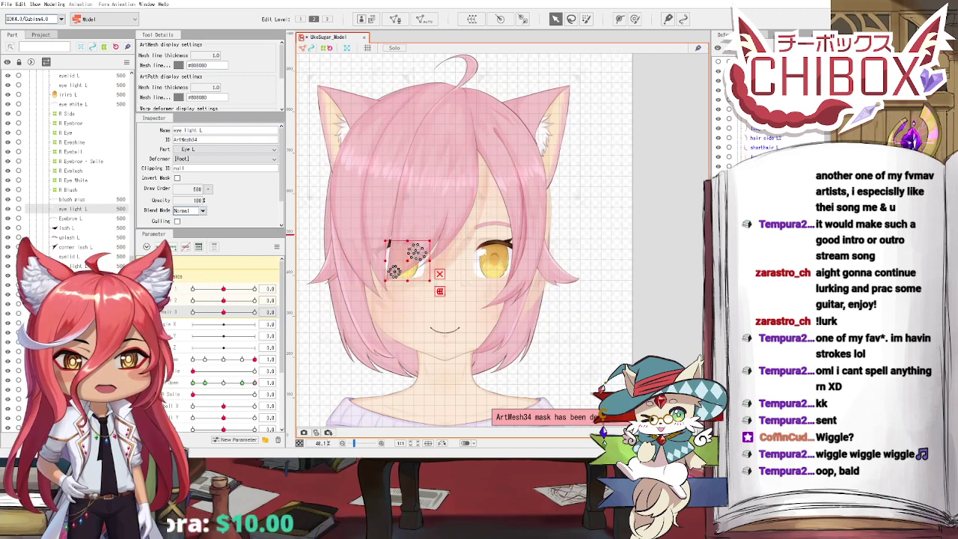
{"action": "key", "text": "Delete"}
{"action": "scroll", "coordinate": [390, 256], "scroll_direction": "up", "scroll_amount": 8}
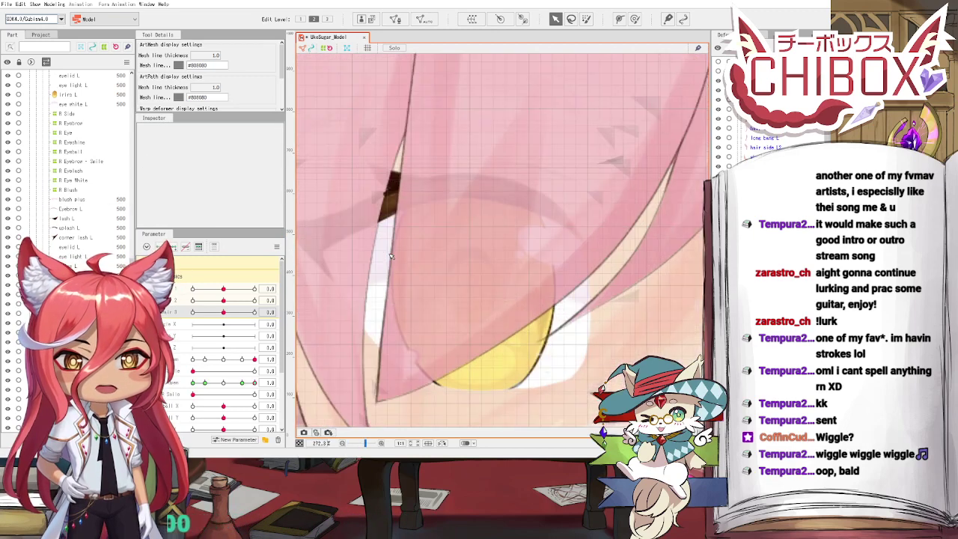
{"action": "scroll", "coordinate": [583, 257], "scroll_direction": "down", "scroll_amount": 8}
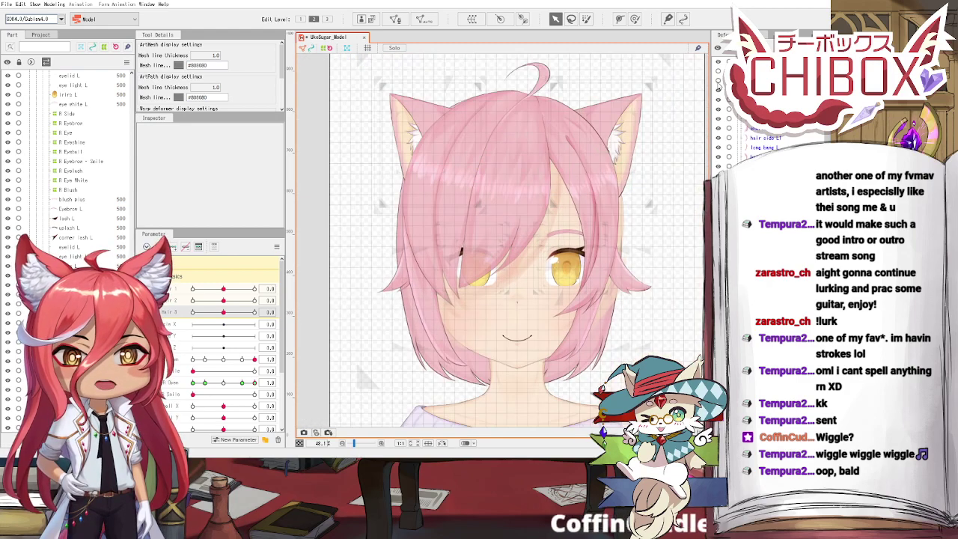
Step: Parent the central bang's shadow mesh to F C Bang and select that deformer to check its F Hair parameters
{"action": "left_click", "coordinate": [523, 201]}
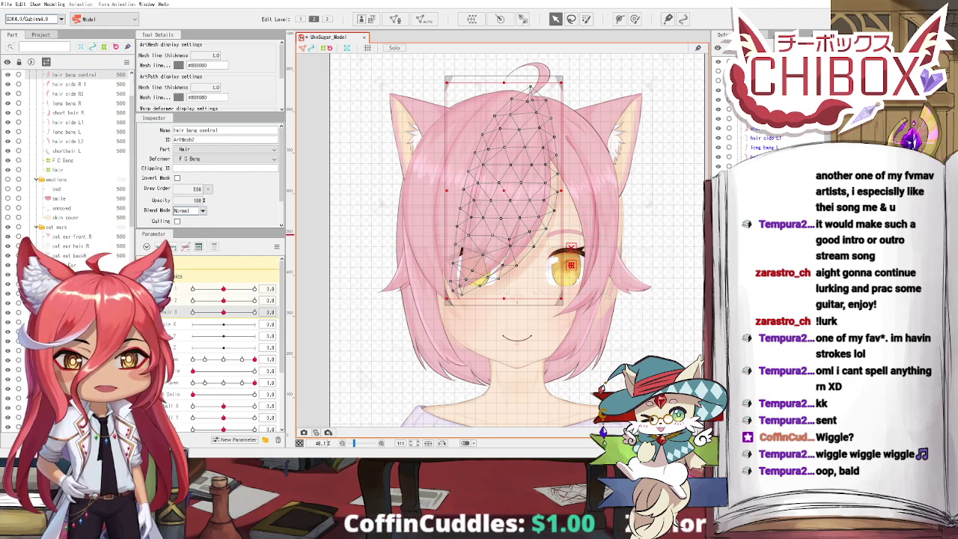
{"action": "left_click", "coordinate": [486, 276]}
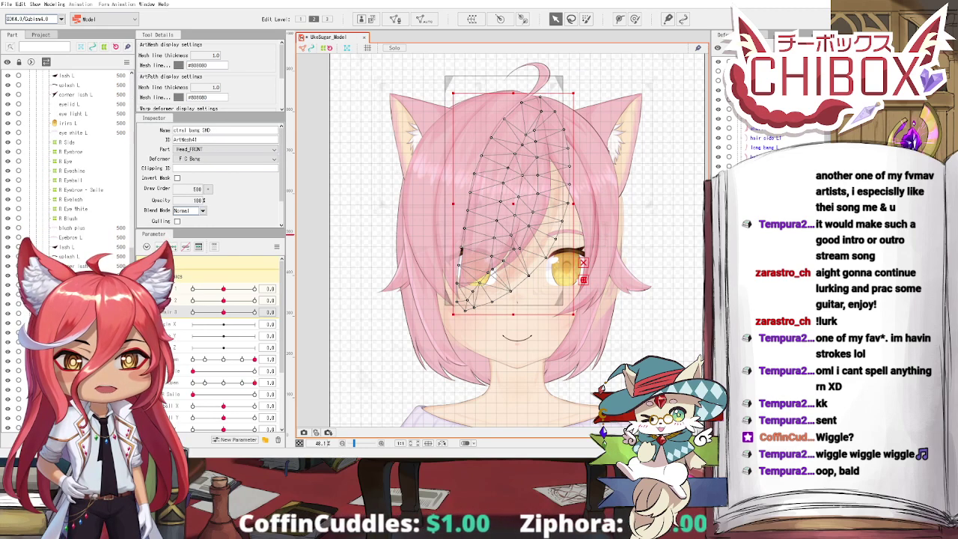
{"action": "left_click", "coordinate": [758, 225]}
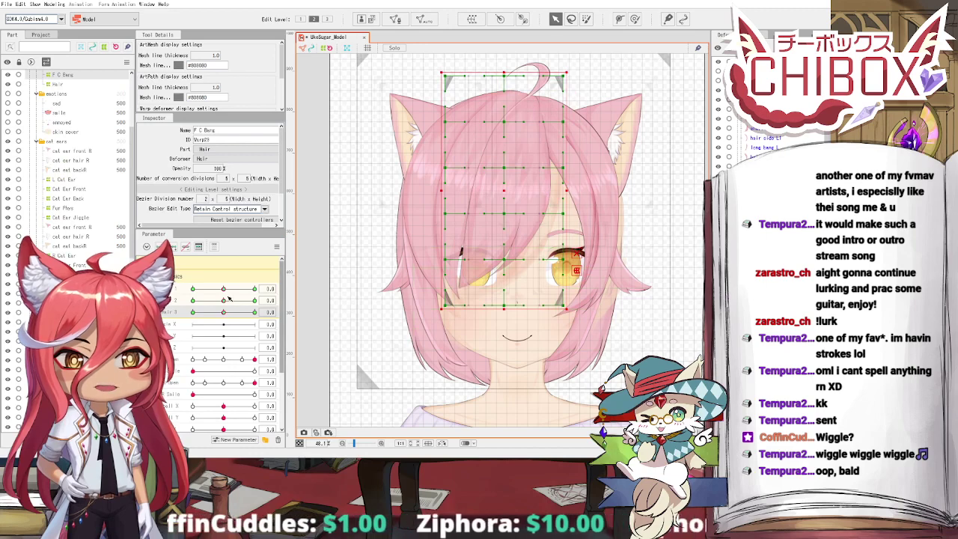
{"action": "left_click_drag", "start_coordinate": [224, 289], "coordinate": [223, 312]}
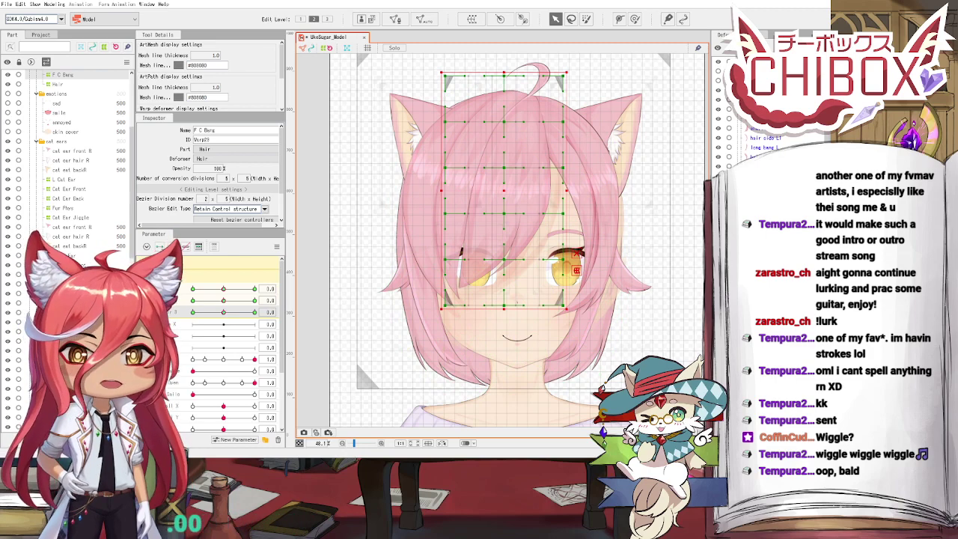
Step: Examine how the hair back mesh and the long bang shadow sit along the head's edge beside the visible eye
{"action": "left_click", "coordinate": [461, 251]}
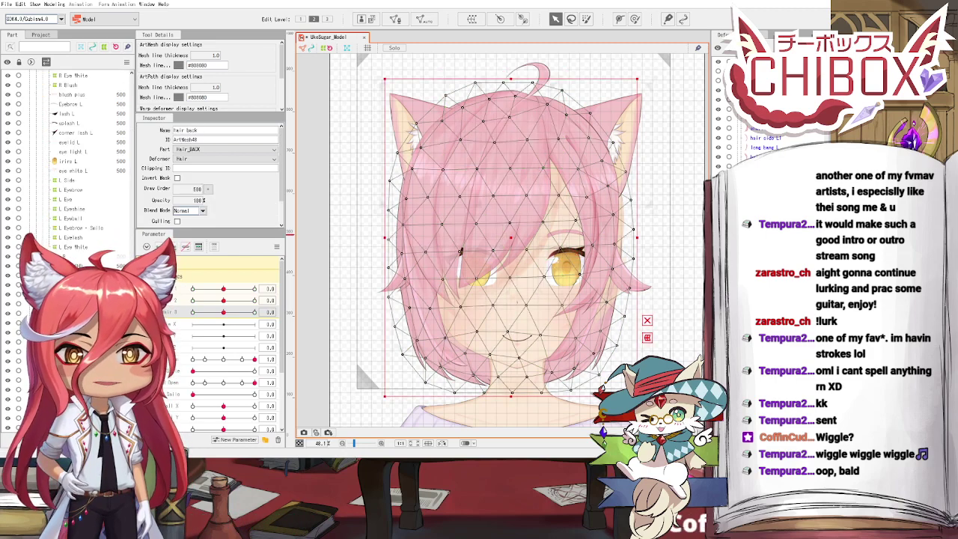
{"action": "scroll", "coordinate": [620, 266], "scroll_direction": "down", "scroll_amount": 3}
{"action": "left_click", "coordinate": [620, 266]}
{"action": "scroll", "coordinate": [564, 262], "scroll_direction": "up", "scroll_amount": 5}
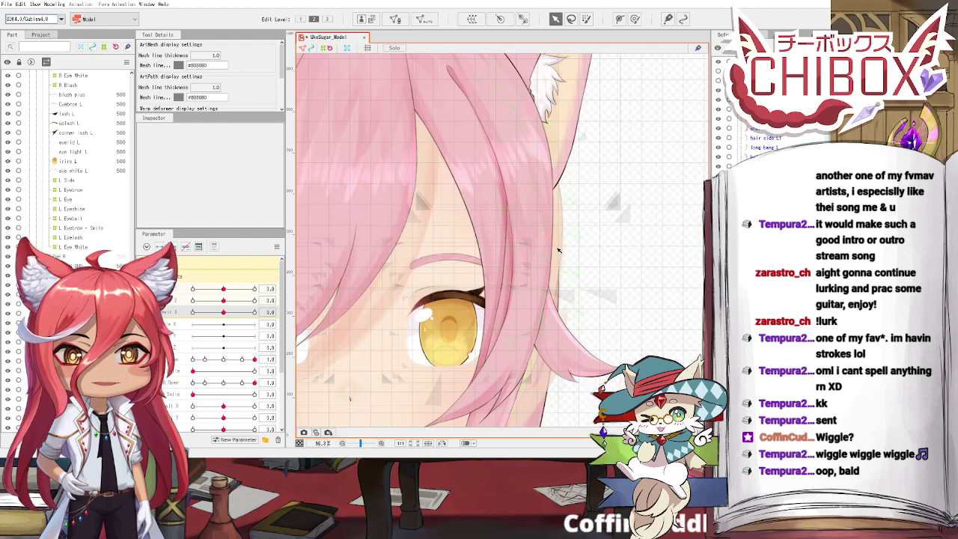
{"action": "left_click", "coordinate": [558, 251]}
{"action": "scroll", "coordinate": [558, 251], "scroll_direction": "down", "scroll_amount": 2}
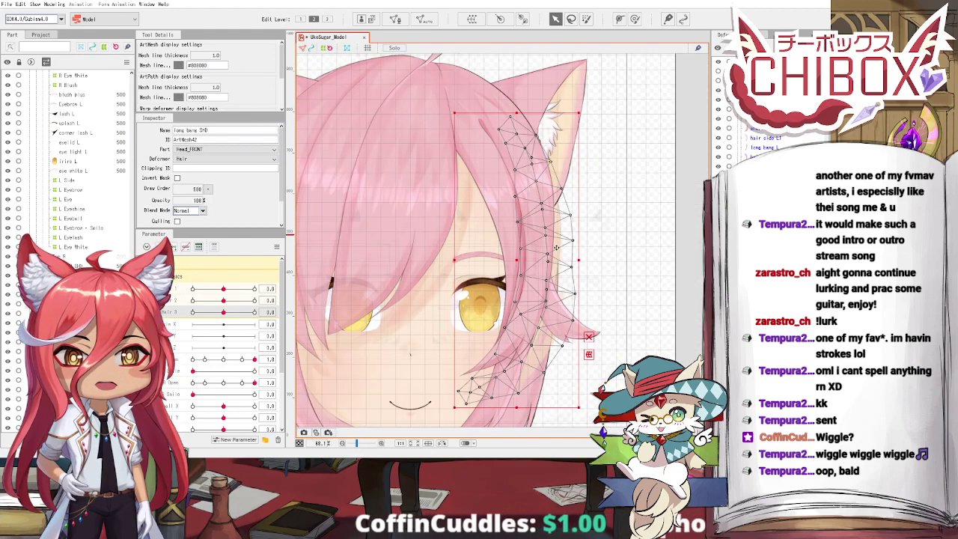
{"action": "scroll", "coordinate": [557, 247], "scroll_direction": "down", "scroll_amount": 2}
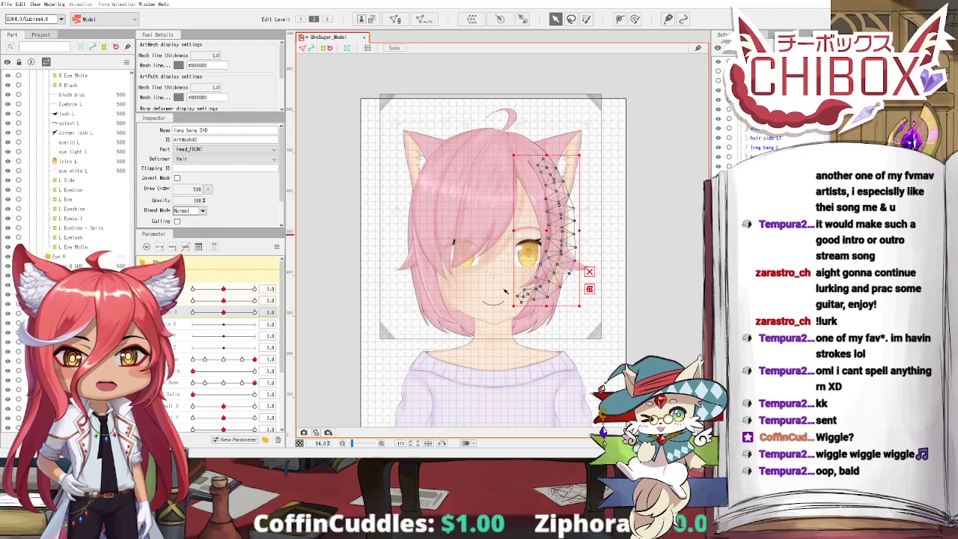
Step: Copy the head mesh's ID and set it as the Clipping ID of the longbang R SHD mesh
{"action": "left_click", "coordinate": [505, 291]}
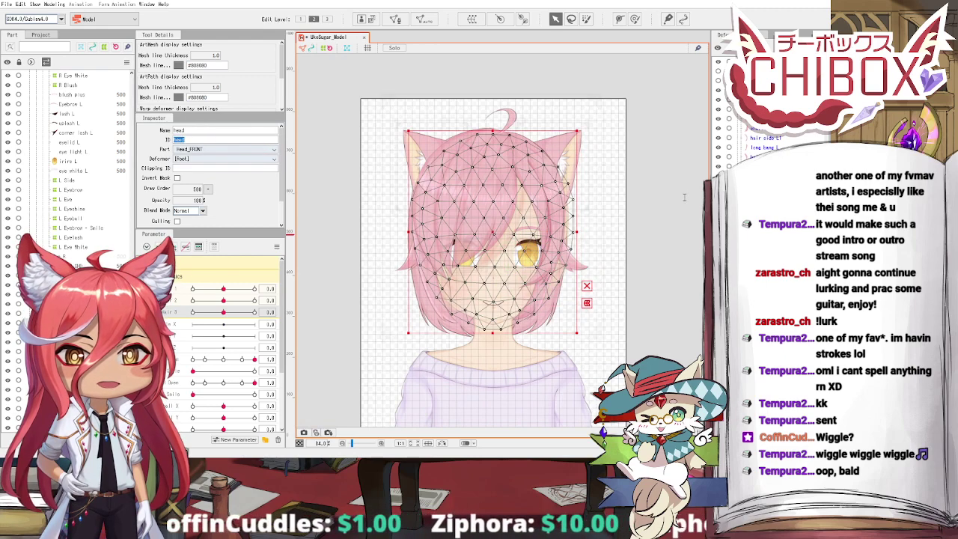
{"action": "left_click", "coordinate": [423, 259]}
{"action": "scroll", "coordinate": [656, 193], "scroll_direction": "up", "scroll_amount": 2}
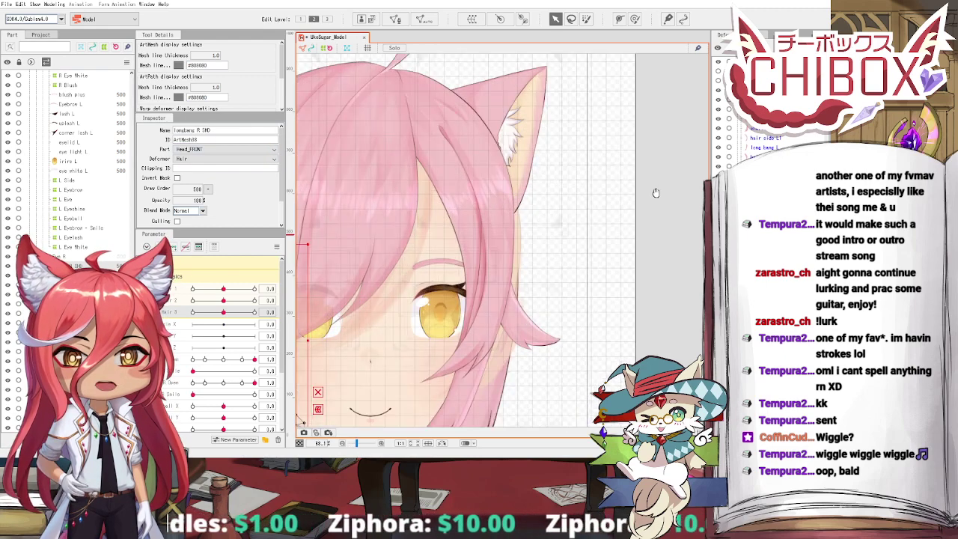
{"action": "left_click_drag", "start_coordinate": [656, 193], "coordinate": [601, 209]}
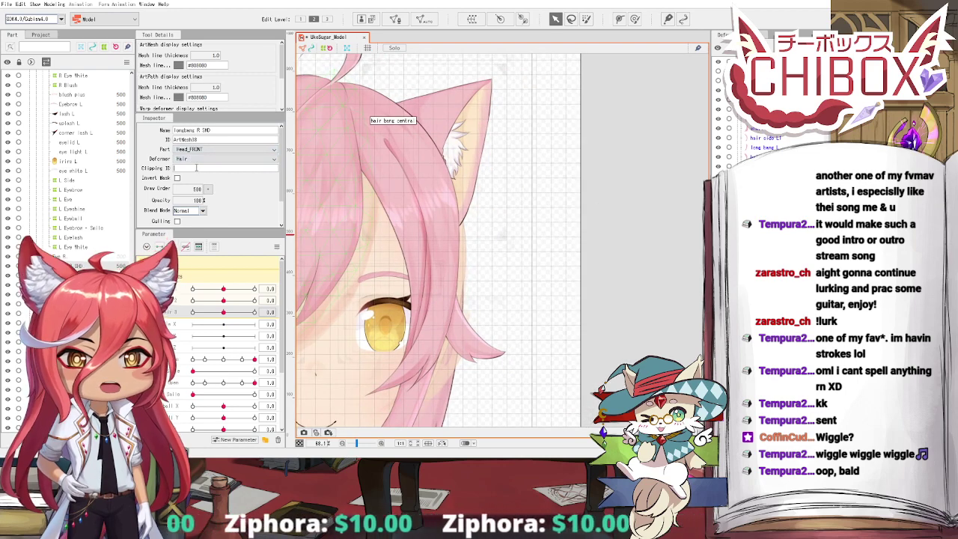
{"action": "key", "text": "ctrl+v"}
Step: Set the Clipping ID to head on the sidehair 2 R SHD, sidehair 1 R SHD, long bang SHD and hair SHD meshes
{"action": "left_click", "coordinate": [307, 94]}
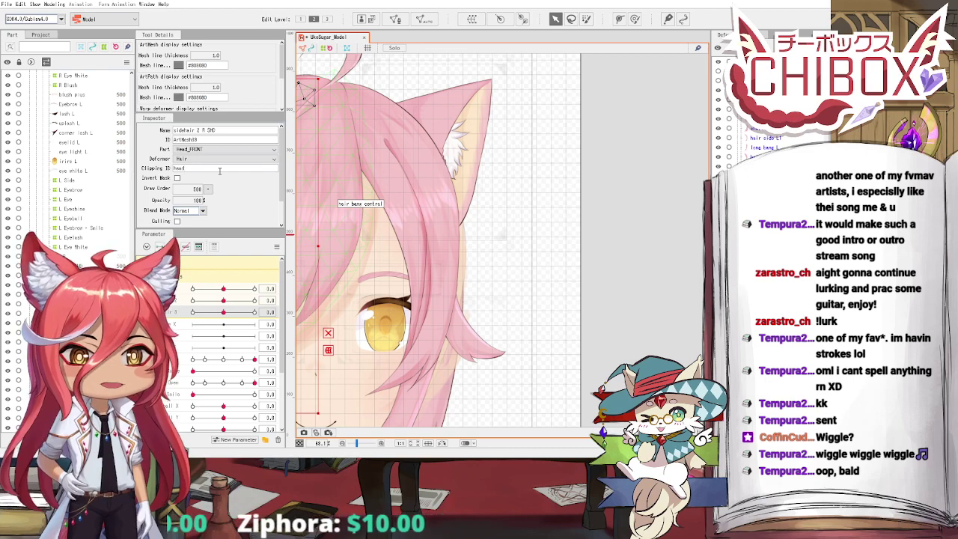
{"action": "left_click", "coordinate": [328, 105]}
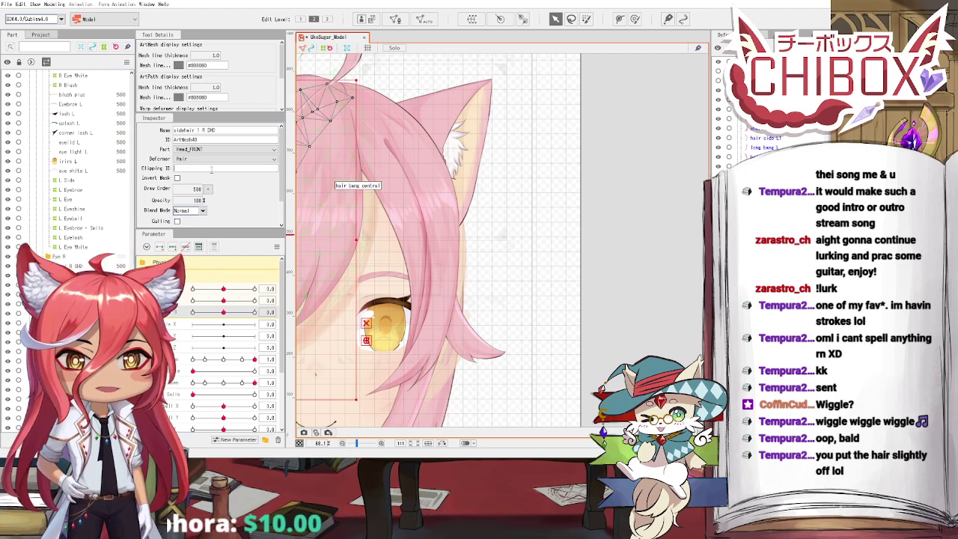
{"action": "left_click", "coordinate": [461, 203]}
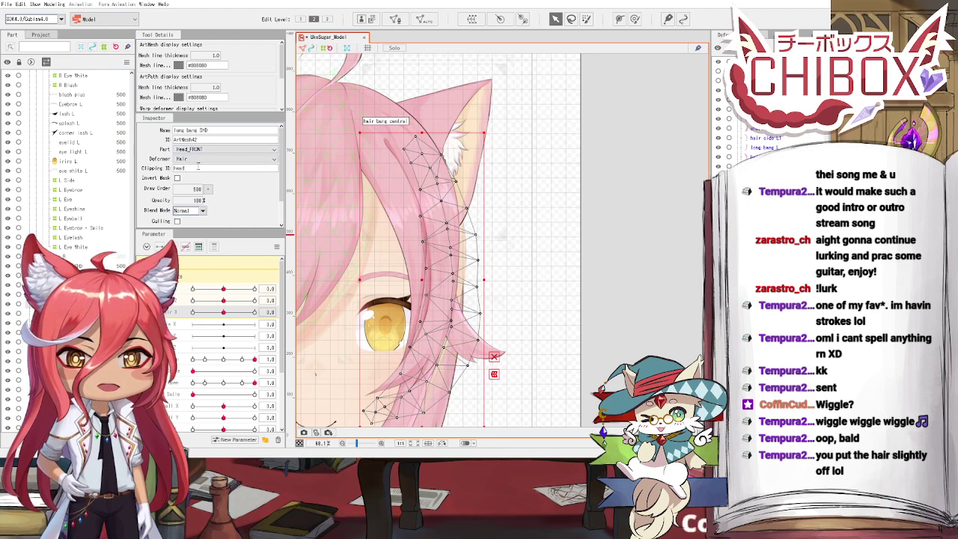
{"action": "left_click", "coordinate": [402, 344]}
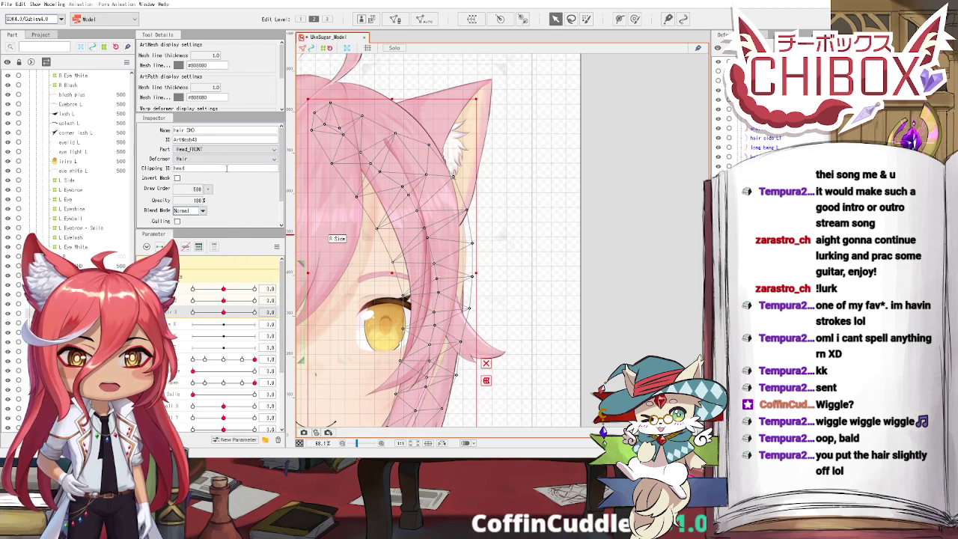
{"action": "left_click", "coordinate": [550, 221]}
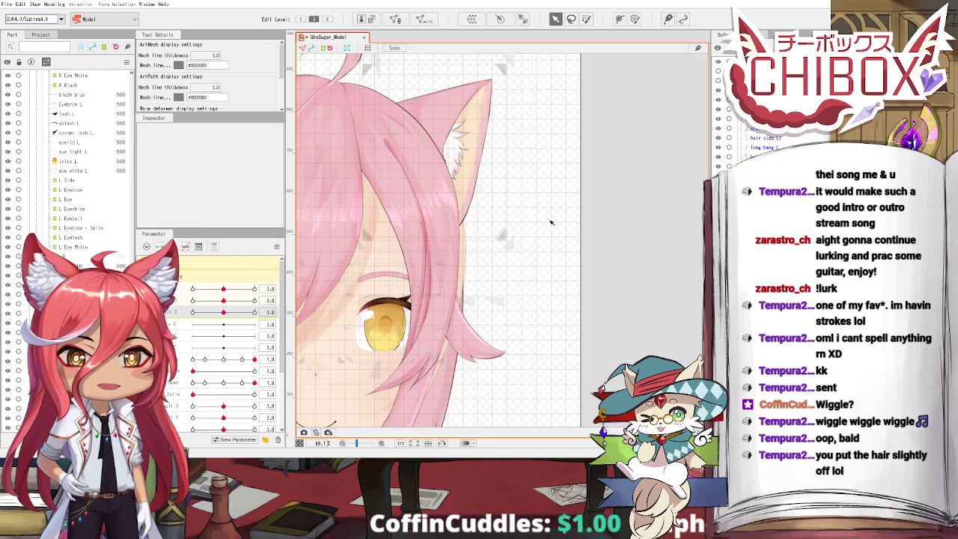
Step: Draw a deform path on the head mesh that follows the face outline from one temple under the chin to the other
{"action": "left_click_drag", "start_coordinate": [551, 221], "coordinate": [609, 187]}
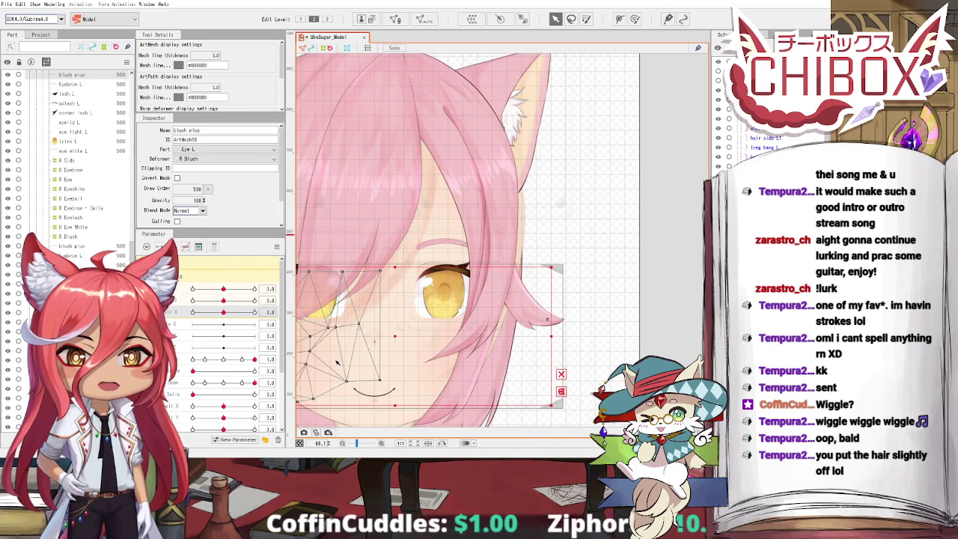
{"action": "left_click", "coordinate": [344, 402]}
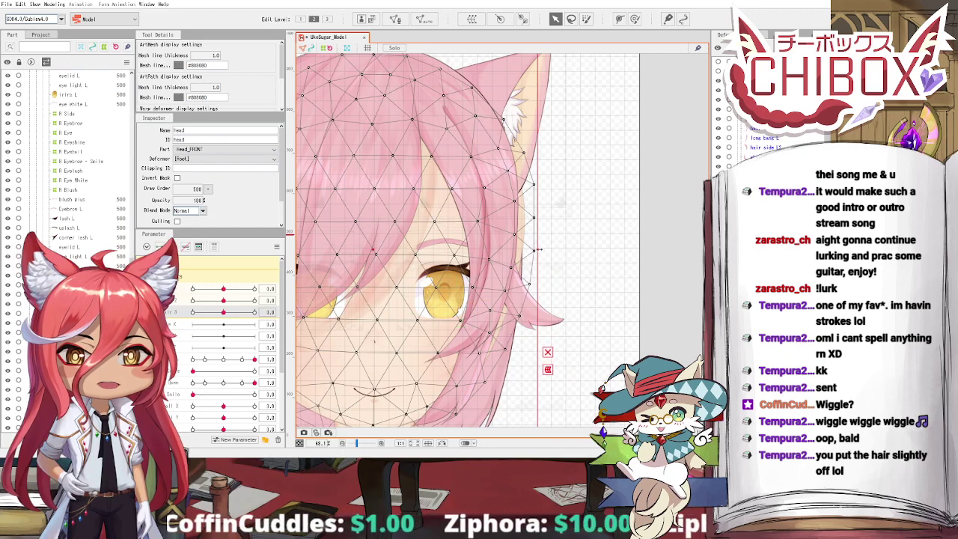
{"action": "left_click_drag", "start_coordinate": [536, 249], "coordinate": [529, 250]}
{"action": "scroll", "coordinate": [530, 250], "scroll_direction": "down", "scroll_amount": 5}
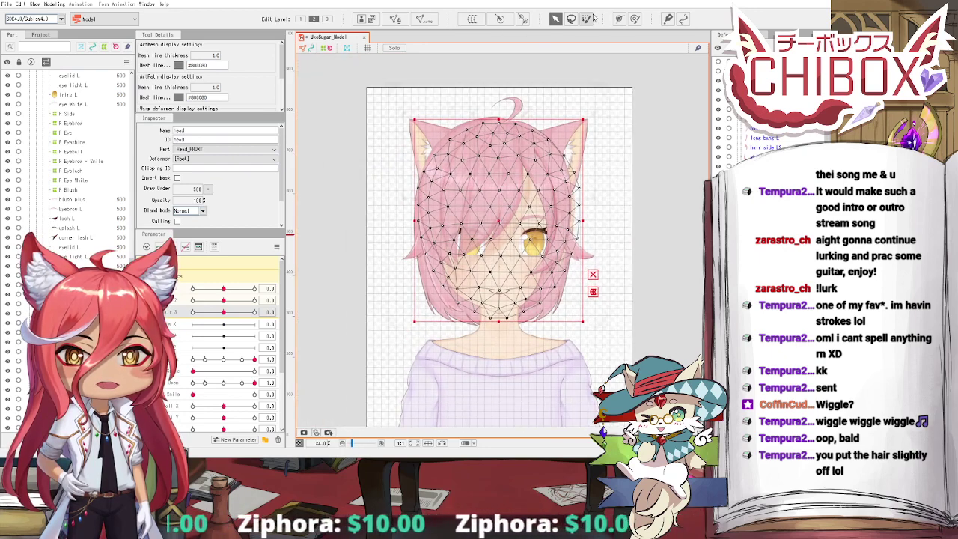
{"action": "left_click", "coordinate": [619, 19]}
{"action": "scroll", "coordinate": [562, 184], "scroll_direction": "up", "scroll_amount": 4}
{"action": "left_click_drag", "start_coordinate": [562, 184], "coordinate": [664, 76]}
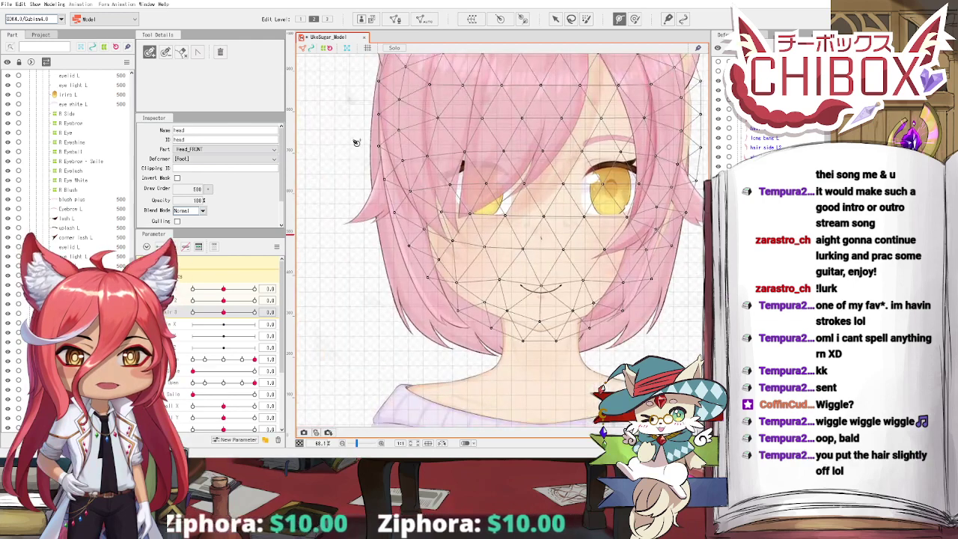
{"action": "left_click", "coordinate": [382, 96]}
{"action": "left_click", "coordinate": [408, 238]}
{"action": "left_click", "coordinate": [466, 311]}
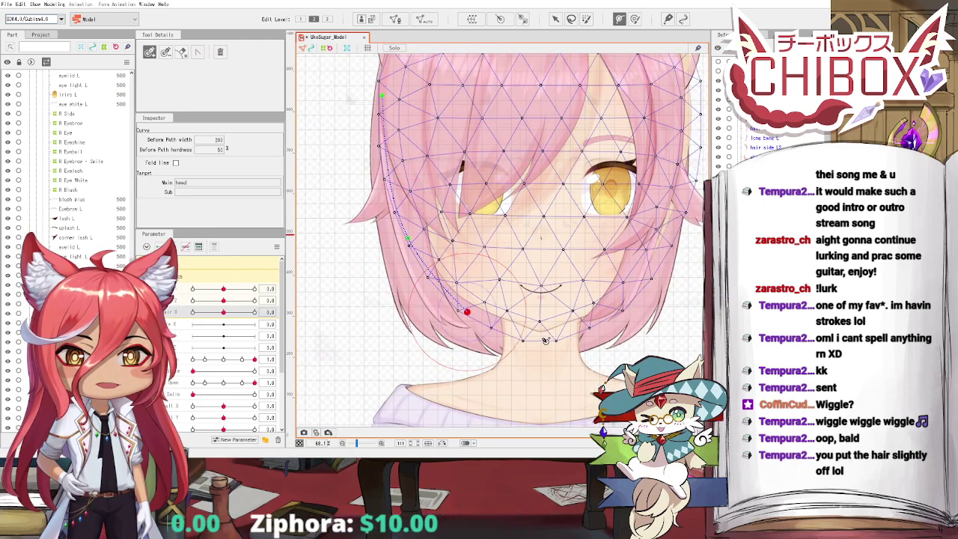
{"action": "left_click", "coordinate": [541, 338]}
{"action": "left_click", "coordinate": [635, 303]}
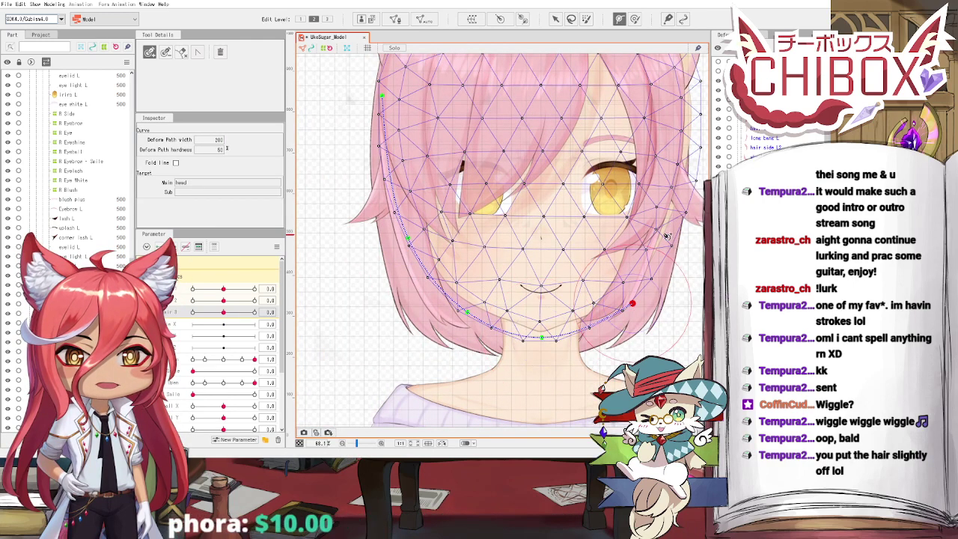
{"action": "left_click_drag", "start_coordinate": [692, 159], "coordinate": [608, 303]}
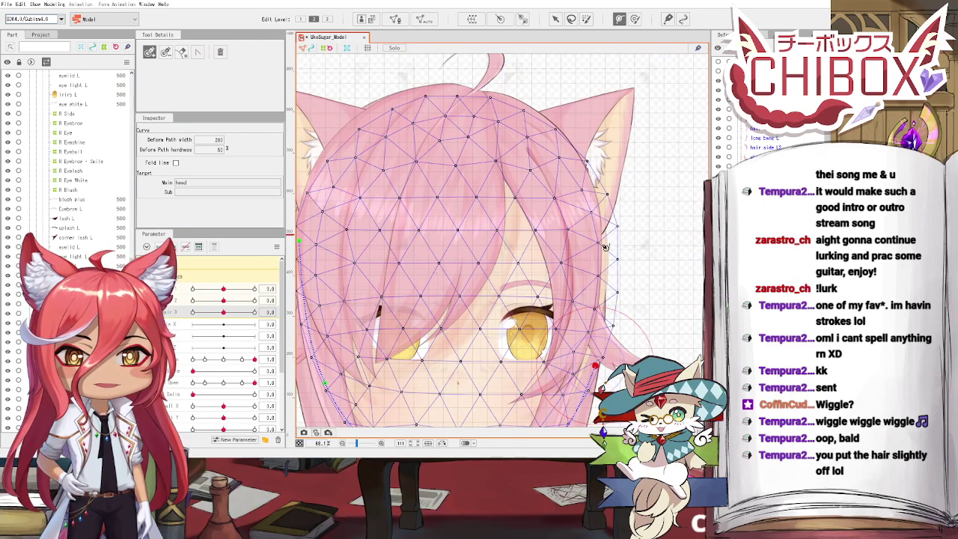
{"action": "left_click_drag", "start_coordinate": [608, 216], "coordinate": [600, 262]}
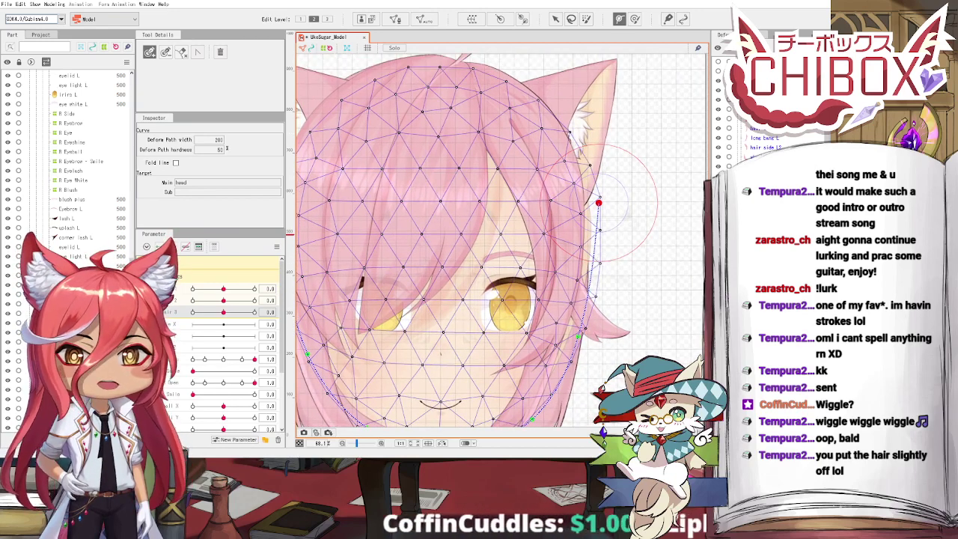
{"action": "scroll", "coordinate": [603, 256], "scroll_direction": "down", "scroll_amount": 2}
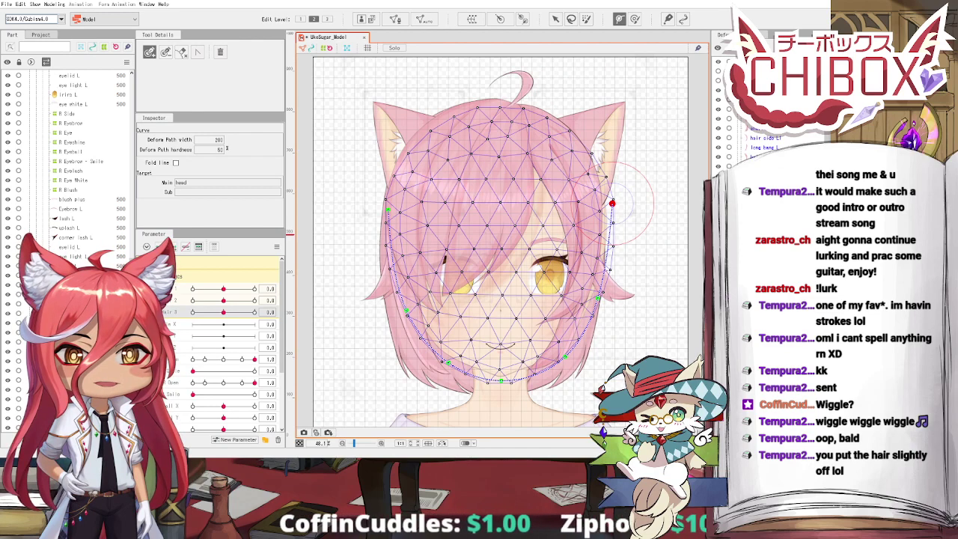
Step: Return to normal selection, review the Hair deformer over the whole head, then deselect it and save the model
{"action": "left_click", "coordinate": [505, 228]}
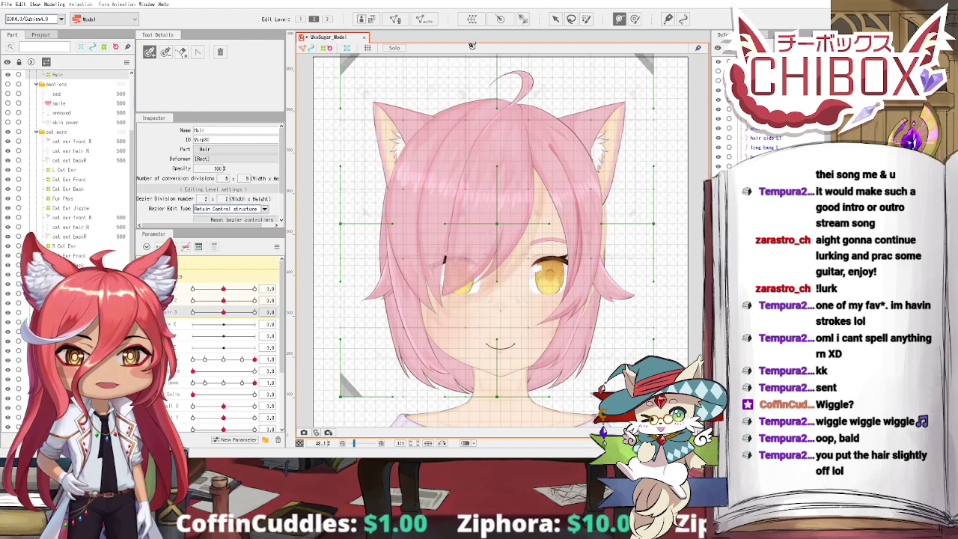
{"action": "key", "text": "v"}
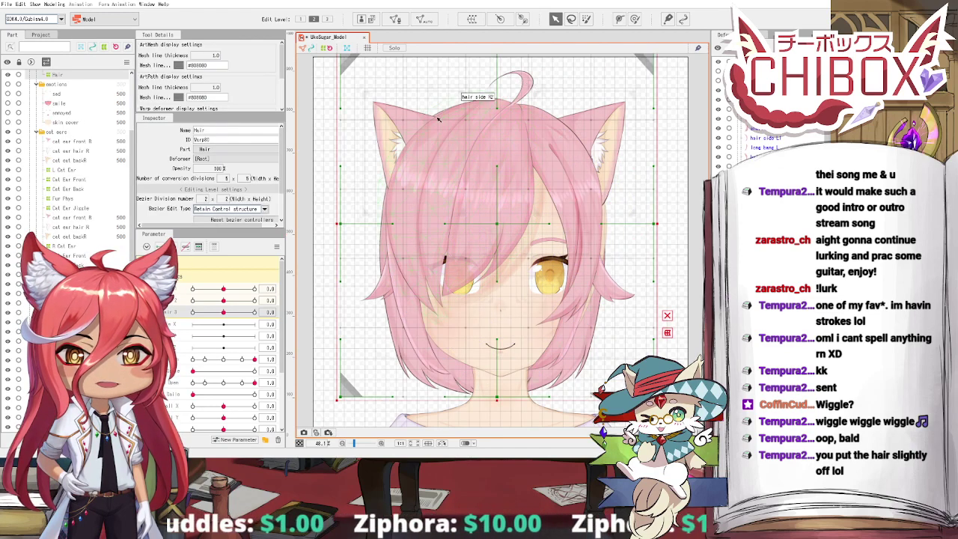
{"action": "left_click_drag", "start_coordinate": [497, 229], "coordinate": [503, 226]}
{"action": "scroll", "coordinate": [502, 226], "scroll_direction": "down", "scroll_amount": 2}
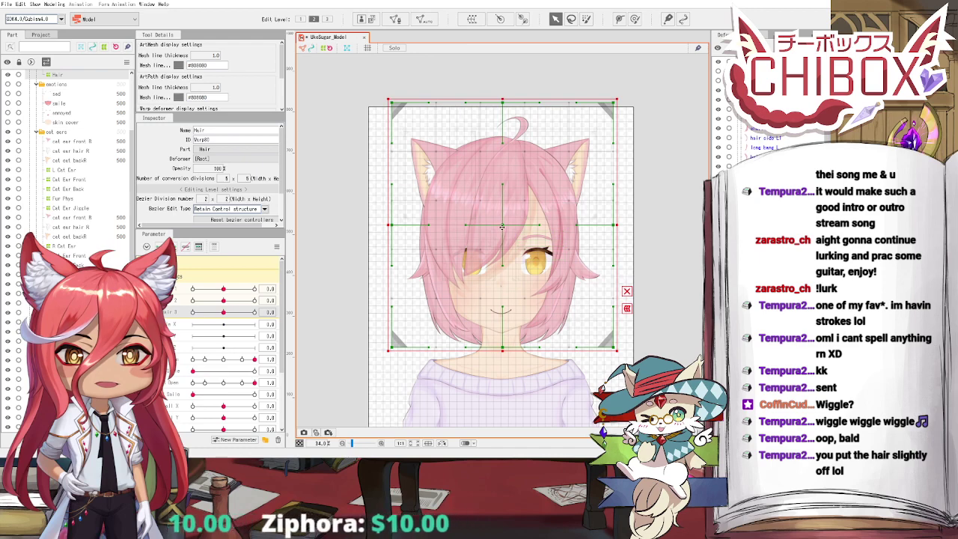
{"action": "scroll", "coordinate": [503, 226], "scroll_direction": "up", "scroll_amount": 4}
{"action": "scroll", "coordinate": [506, 225], "scroll_direction": "down", "scroll_amount": 4}
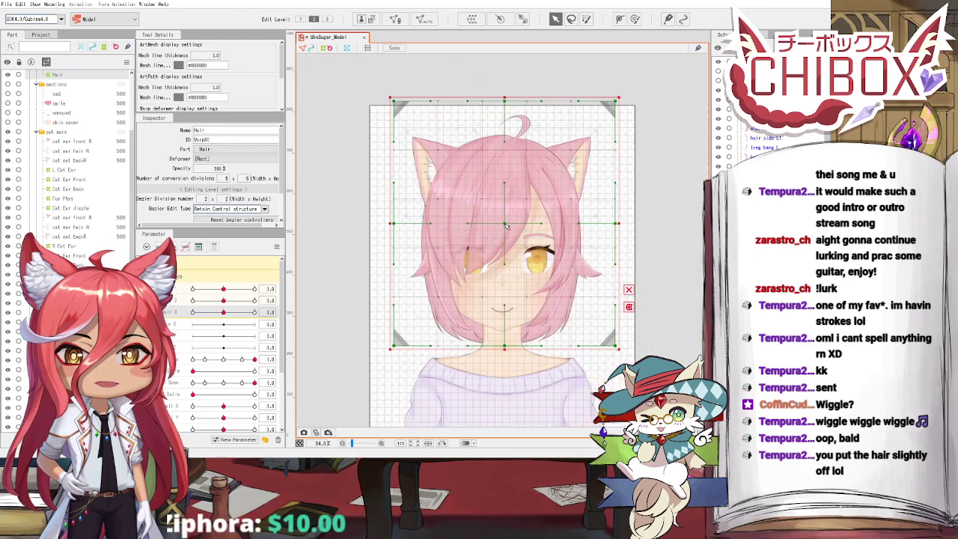
{"action": "scroll", "coordinate": [506, 225], "scroll_direction": "down", "scroll_amount": 4}
{"action": "left_click", "coordinate": [595, 243]}
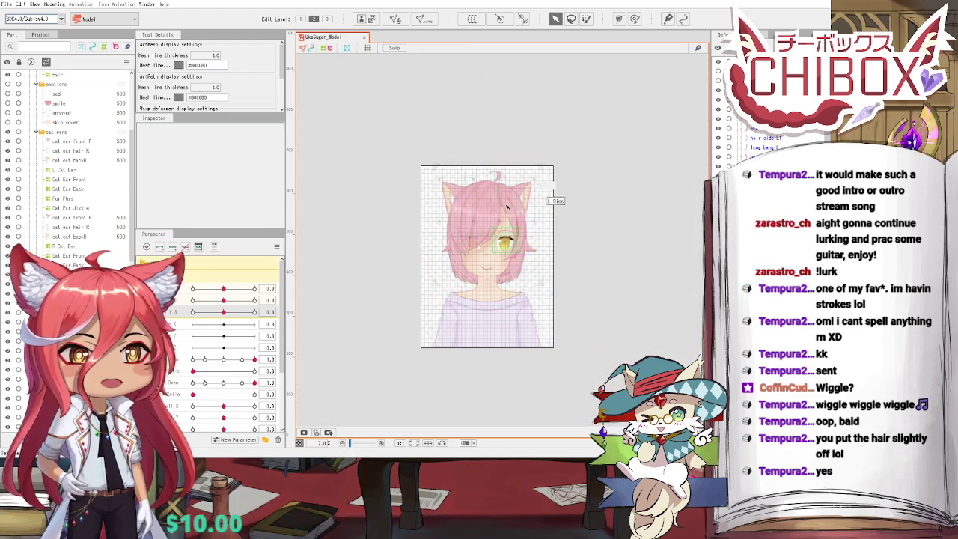
Step: Test the first hair parameter and inspect how the hair sits against the head
{"action": "scroll", "coordinate": [476, 235], "scroll_direction": "up", "scroll_amount": 6}
{"action": "scroll", "coordinate": [464, 241], "scroll_direction": "down", "scroll_amount": 4}
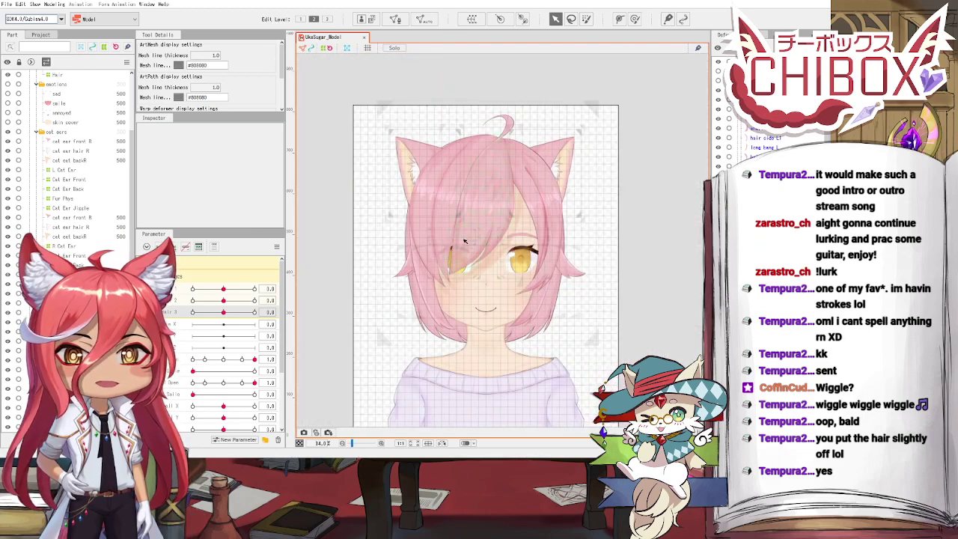
{"action": "scroll", "coordinate": [504, 285], "scroll_direction": "up", "scroll_amount": 2}
{"action": "mouse_move", "coordinate": [222, 290]}
{"action": "left_mouse_down"}
{"action": "mouse_move", "coordinate": [212, 290]}
{"action": "mouse_move", "coordinate": [223, 290]}
{"action": "left_mouse_up"}
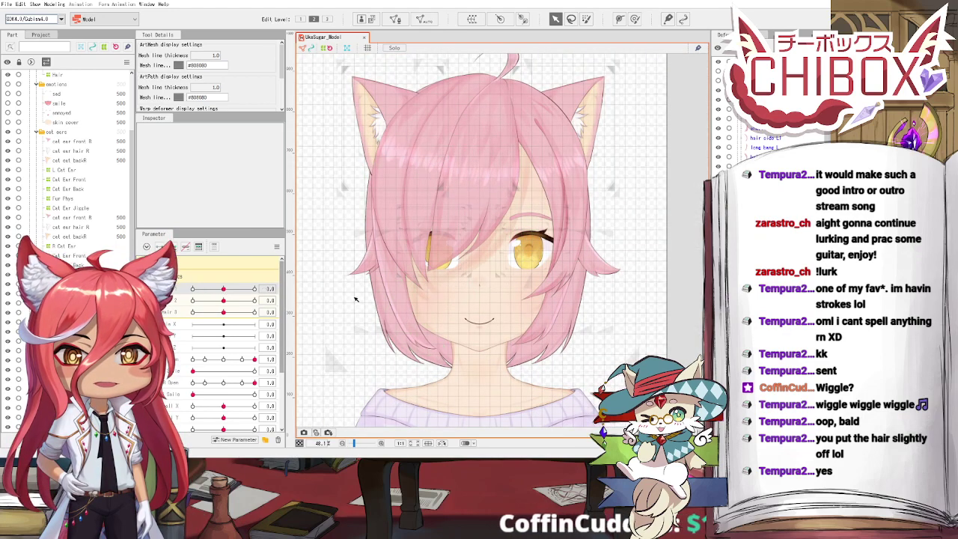
{"action": "left_click_drag", "start_coordinate": [603, 238], "coordinate": [606, 282]}
Step: Go through the hair strand and shadow meshes to check their deformer and clipping assignments
{"action": "left_click", "coordinate": [766, 81]}
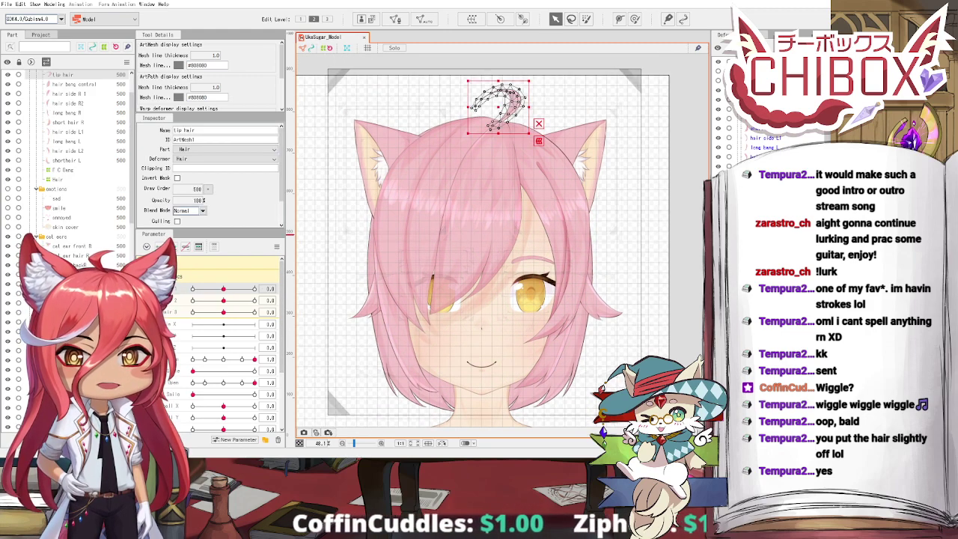
{"action": "left_click", "coordinate": [766, 119]}
{"action": "left_click", "coordinate": [766, 136]}
{"action": "left_click", "coordinate": [766, 146]}
{"action": "left_click", "coordinate": [766, 156]}
{"action": "left_click", "coordinate": [766, 166]}
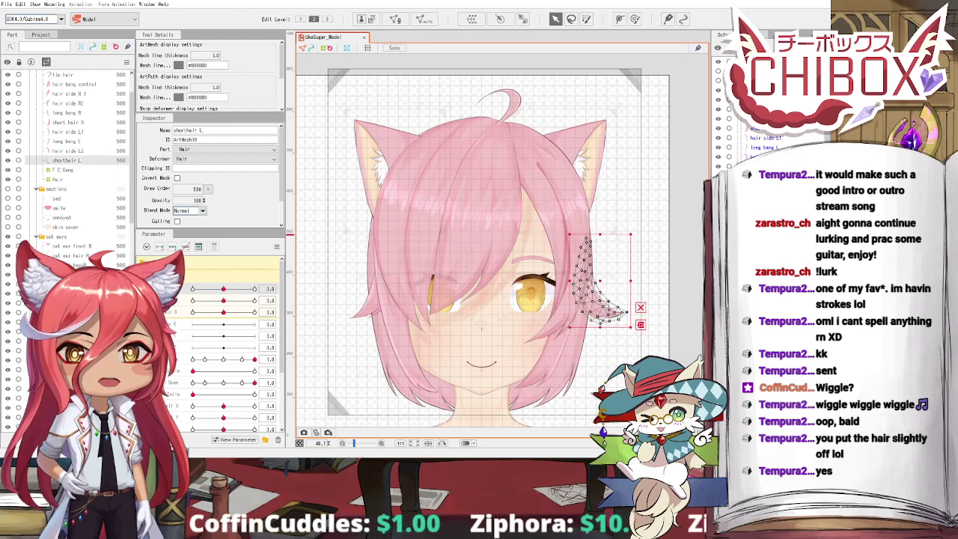
{"action": "left_click", "coordinate": [766, 176]}
{"action": "key", "text": "Down"}
{"action": "key", "text": "Down"}
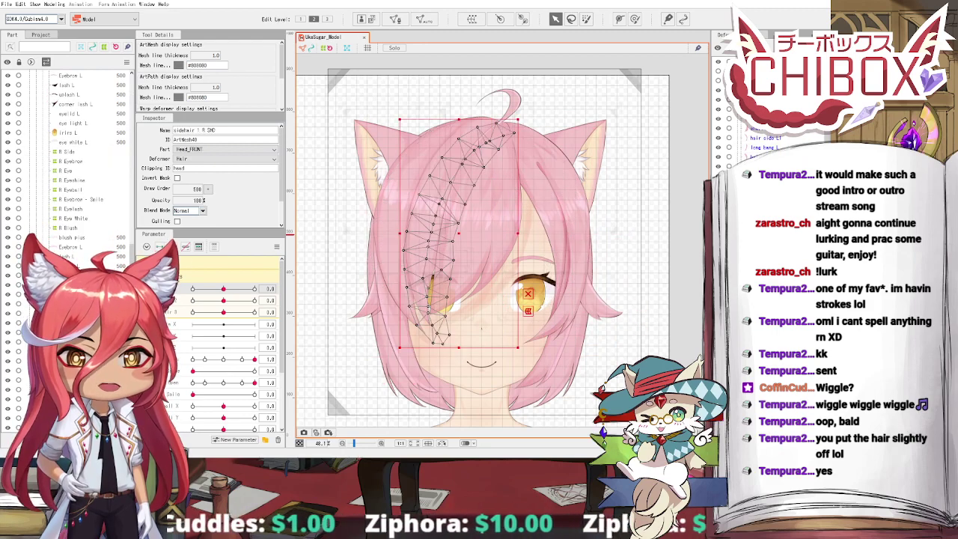
{"action": "key", "text": "Up"}
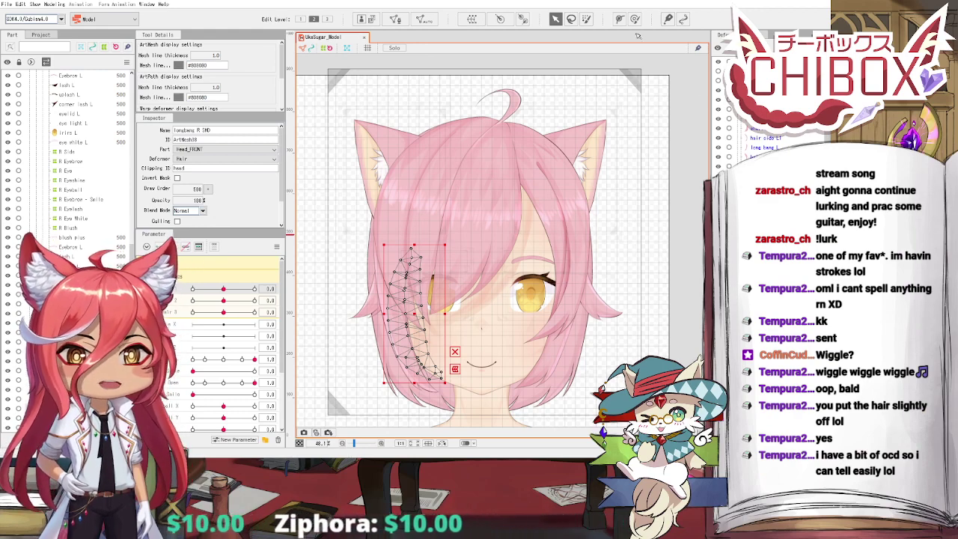
{"action": "scroll", "coordinate": [615, 188], "scroll_direction": "up", "scroll_amount": 3}
{"action": "scroll", "coordinate": [599, 216], "scroll_direction": "down", "scroll_amount": 3}
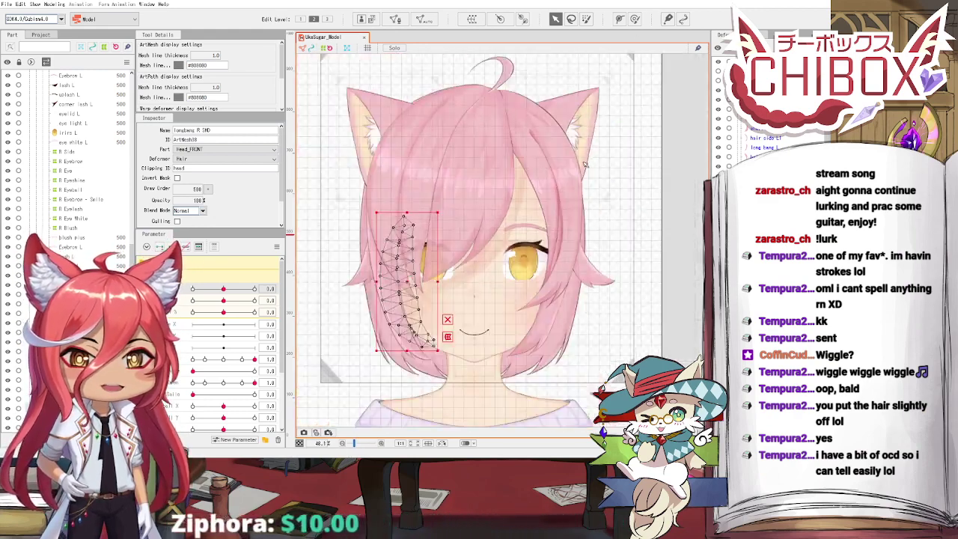
{"action": "left_click", "coordinate": [556, 223]}
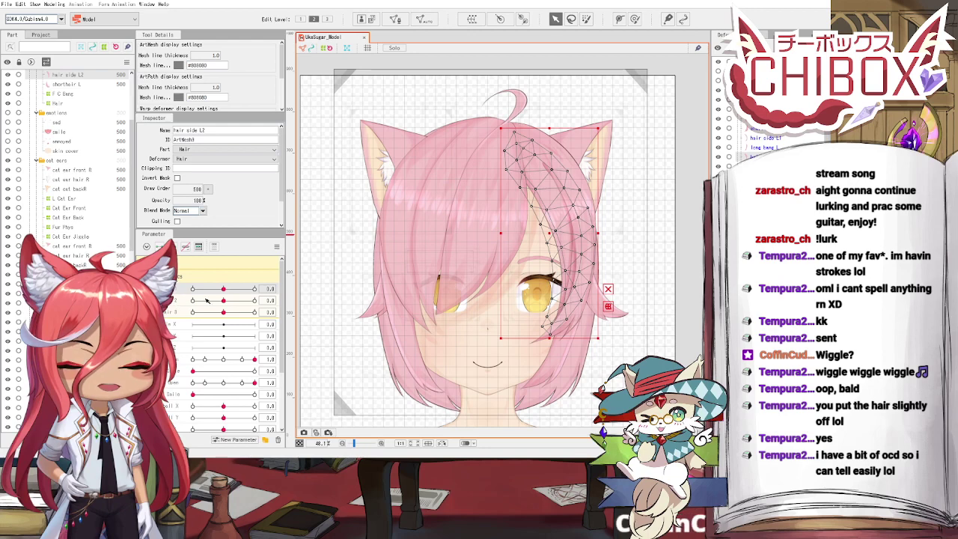
Step: Create a warp deformer named F R Hair around the hair side R strands, parented to Hair, with 2 x 5 Bezier divisions
{"action": "left_click", "coordinate": [421, 221]}
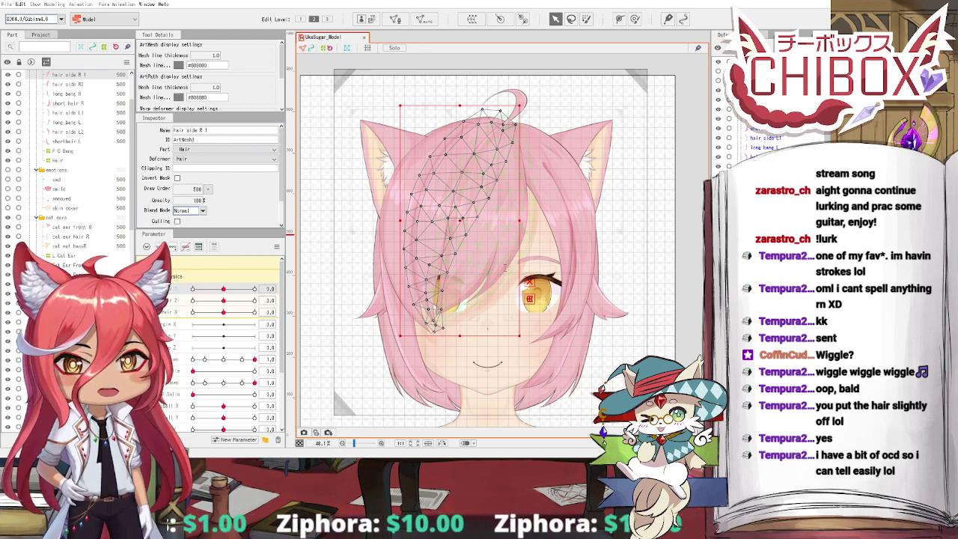
{"action": "left_click", "coordinate": [503, 372]}
{"action": "left_click_drag", "start_coordinate": [454, 284], "coordinate": [434, 285]}
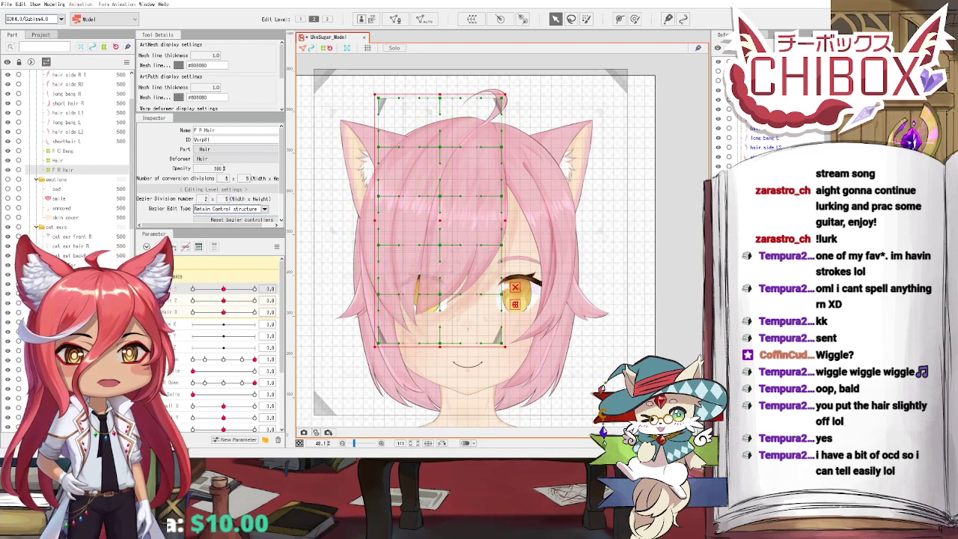
{"action": "scroll", "coordinate": [523, 291], "scroll_direction": "down", "scroll_amount": 2}
{"action": "left_click_drag", "start_coordinate": [522, 290], "coordinate": [525, 255]}
{"action": "scroll", "coordinate": [460, 265], "scroll_direction": "up", "scroll_amount": 2}
{"action": "left_click_drag", "start_coordinate": [461, 265], "coordinate": [445, 344]}
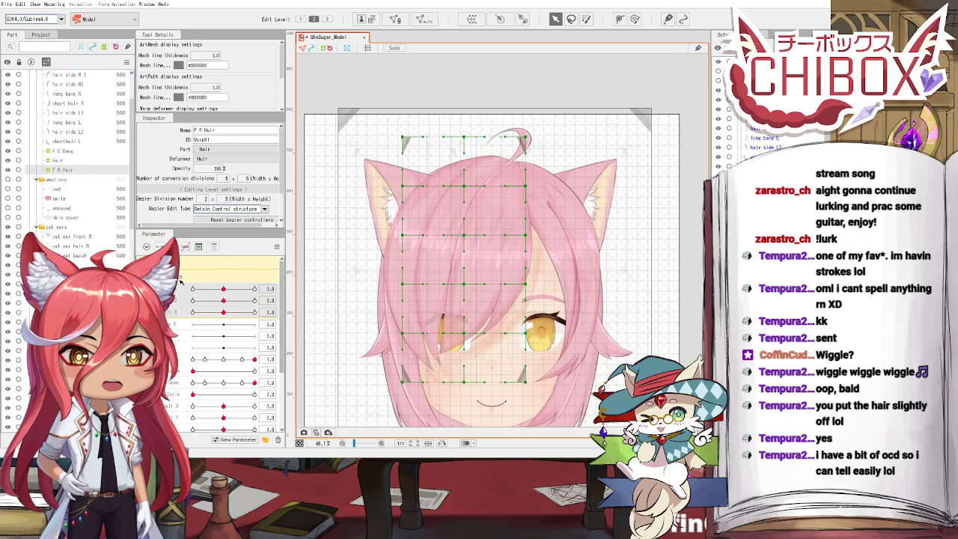
Step: Add three keys to F R Hair on each F Hair parameter, set the first to maximum and compare with F C Bang
{"action": "left_click_drag", "start_coordinate": [238, 293], "coordinate": [271, 299]}
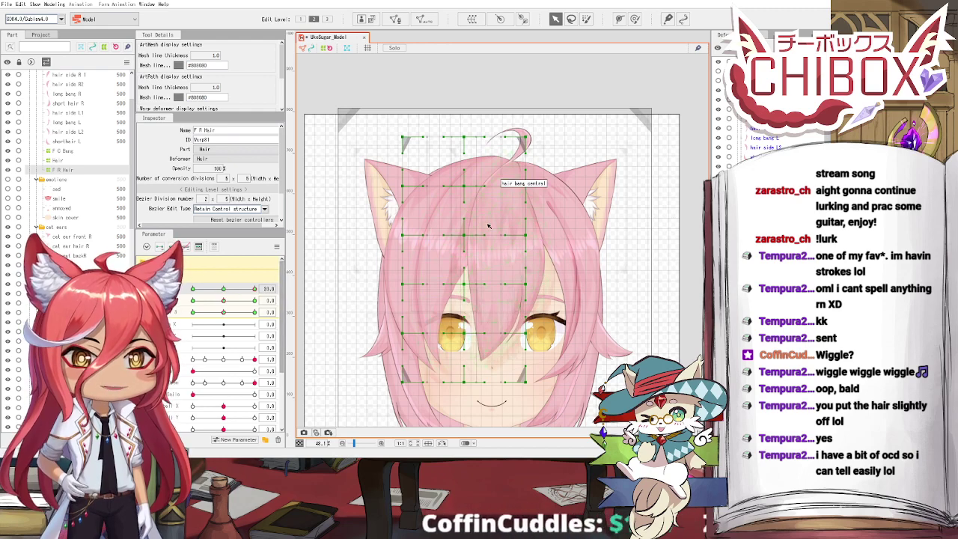
{"action": "left_click", "coordinate": [260, 299]}
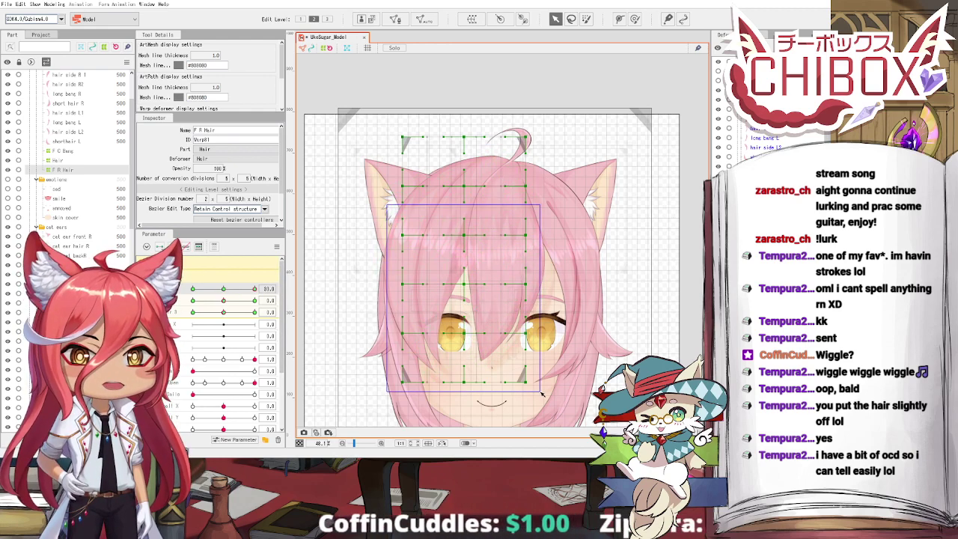
{"action": "left_click", "coordinate": [343, 289]}
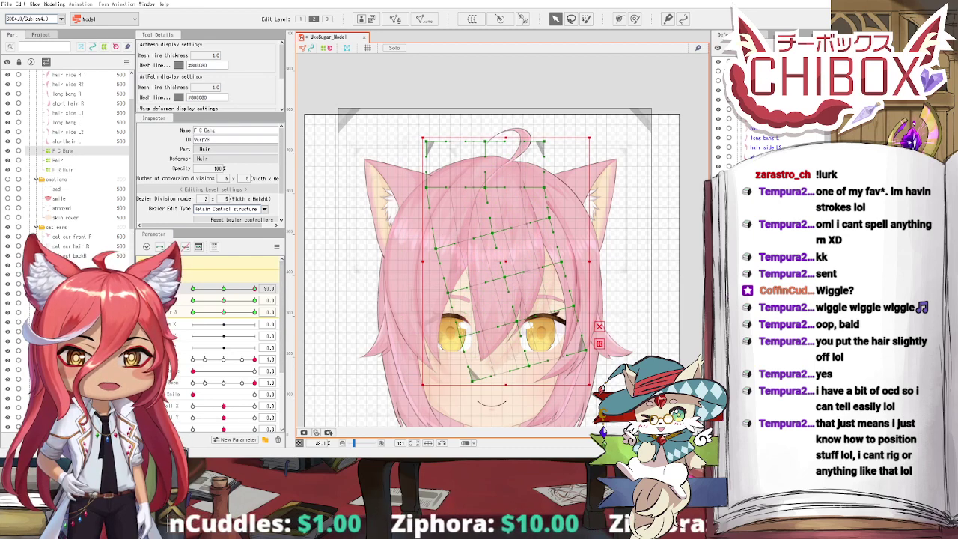
Step: At the first F Hair parameter's maximum, rotate the lower part of F R Hair and shift it toward the visible eye
{"action": "left_click", "coordinate": [63, 170]}
{"action": "left_click_drag", "start_coordinate": [373, 218], "coordinate": [487, 274]}
{"action": "left_click_drag", "start_coordinate": [464, 309], "coordinate": [480, 311]}
{"action": "left_click_drag", "start_coordinate": [526, 213], "coordinate": [508, 208]}
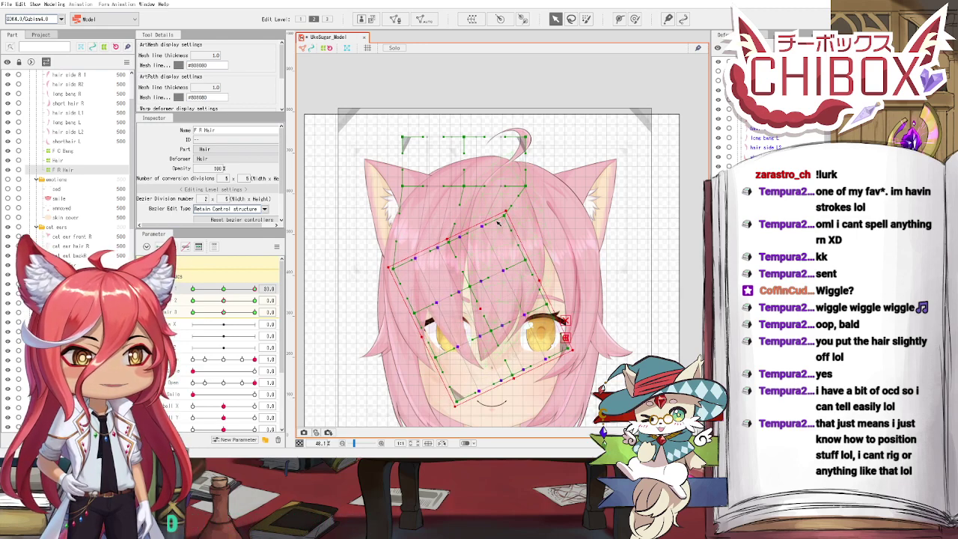
{"action": "left_click_drag", "start_coordinate": [475, 311], "coordinate": [488, 310]}
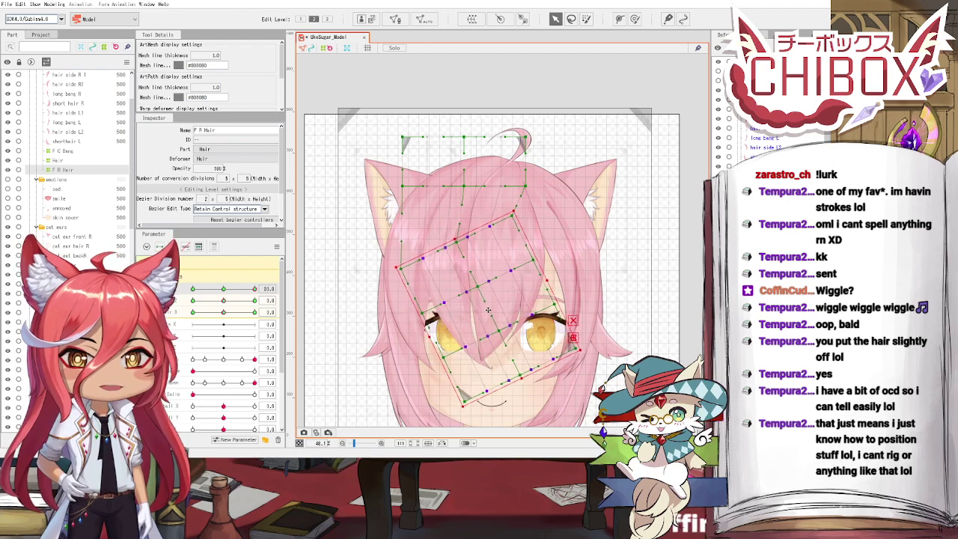
Step: At the first F Hair parameter's maximum, nudge the lower part of F R Hair slightly upward to keep the strand length consistent
{"action": "left_click_drag", "start_coordinate": [224, 290], "coordinate": [255, 289]}
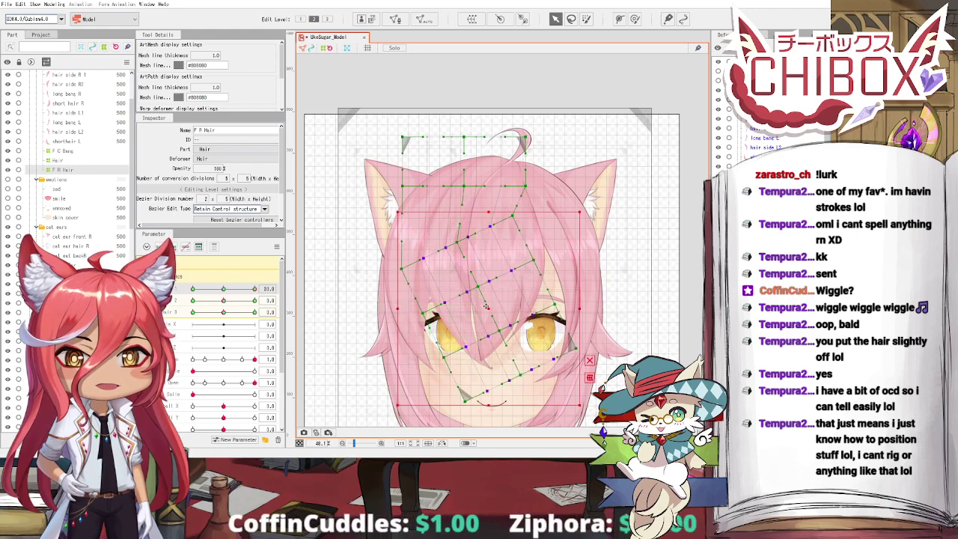
{"action": "left_click_drag", "start_coordinate": [487, 306], "coordinate": [486, 303]}
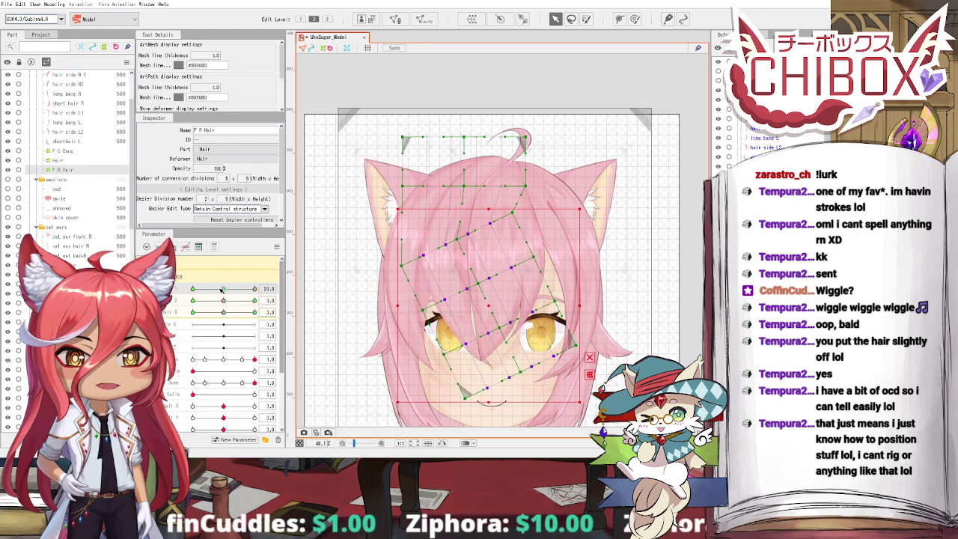
{"action": "mouse_move", "coordinate": [254, 290]}
{"action": "left_mouse_down"}
{"action": "mouse_move", "coordinate": [237, 292]}
{"action": "mouse_move", "coordinate": [255, 289]}
{"action": "left_mouse_up"}
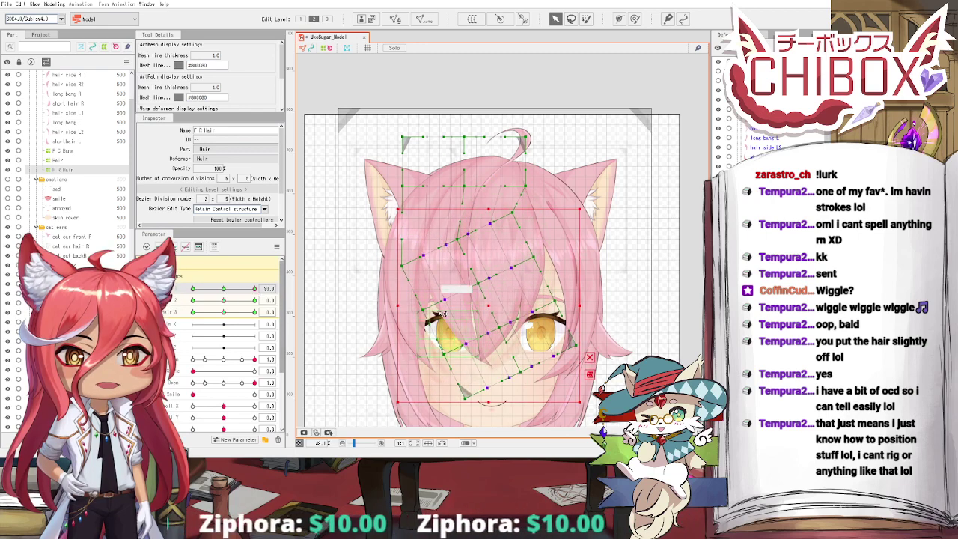
{"action": "left_click", "coordinate": [489, 308]}
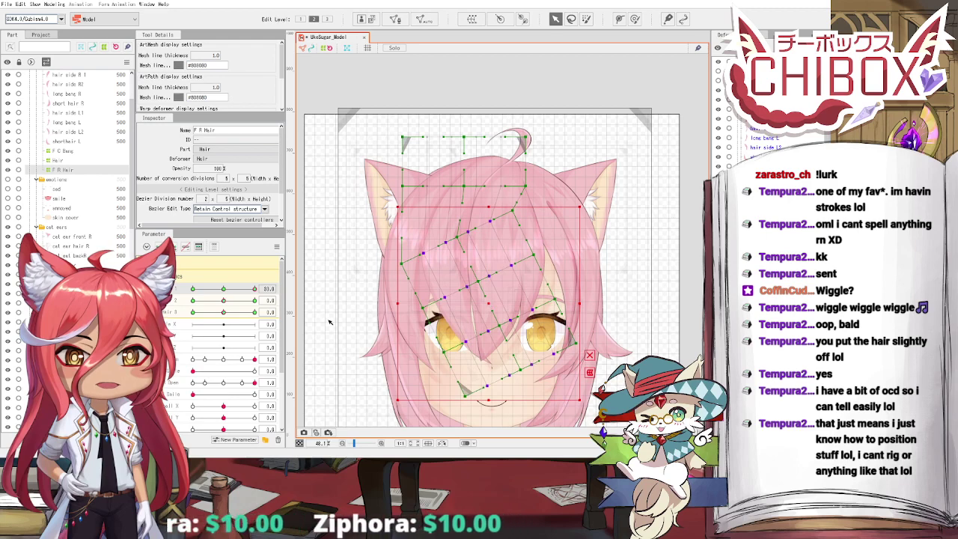
Step: At the first F Hair parameter's minimum, rotate the lower part of F R Hair slightly clockwise and shift it away from the visible eye
{"action": "left_click_drag", "start_coordinate": [255, 290], "coordinate": [242, 292]}
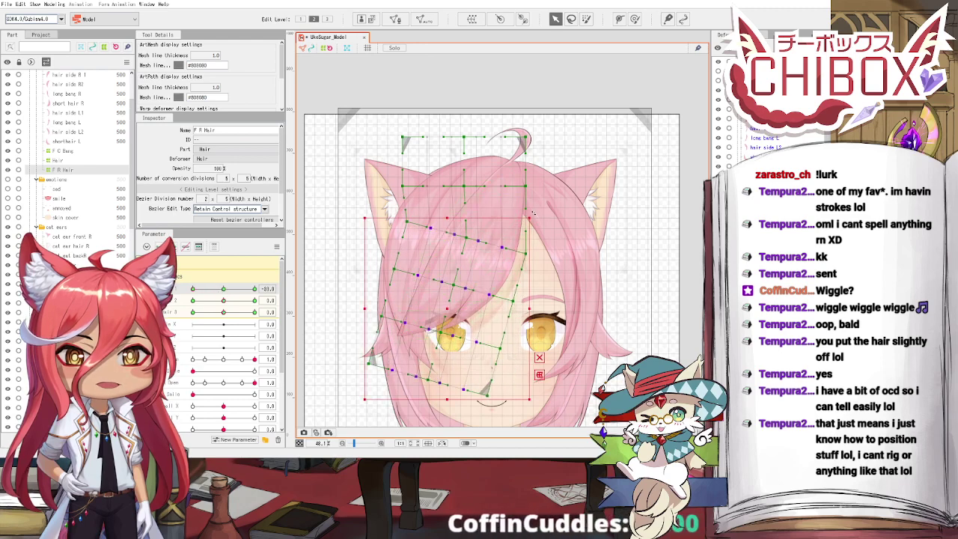
{"action": "left_click_drag", "start_coordinate": [446, 307], "coordinate": [441, 305]}
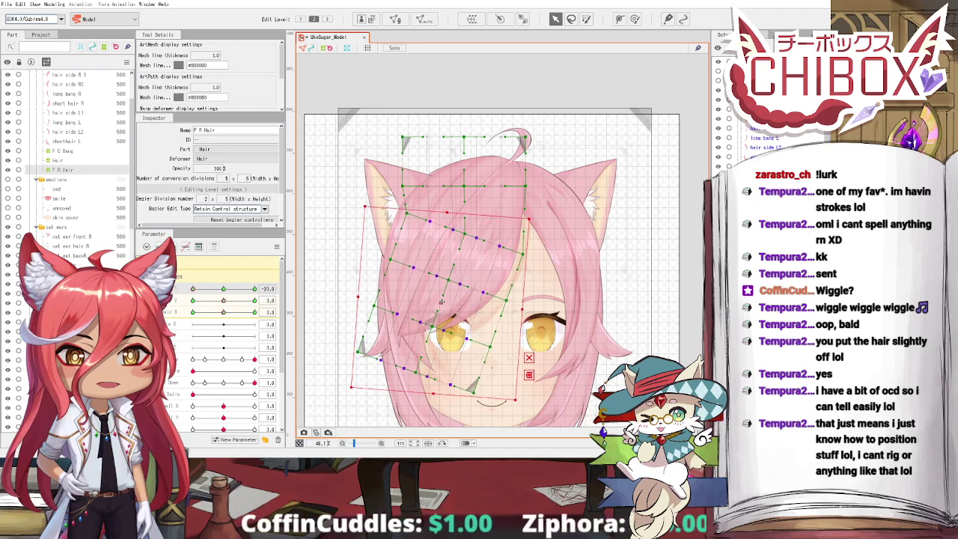
{"action": "left_click_drag", "start_coordinate": [193, 289], "coordinate": [223, 290]}
Step: At the second F Hair parameter's maximum, rotate the three lowest rows of F R Hair toward the visible eye and raise them slightly
{"action": "left_click", "coordinate": [388, 301]}
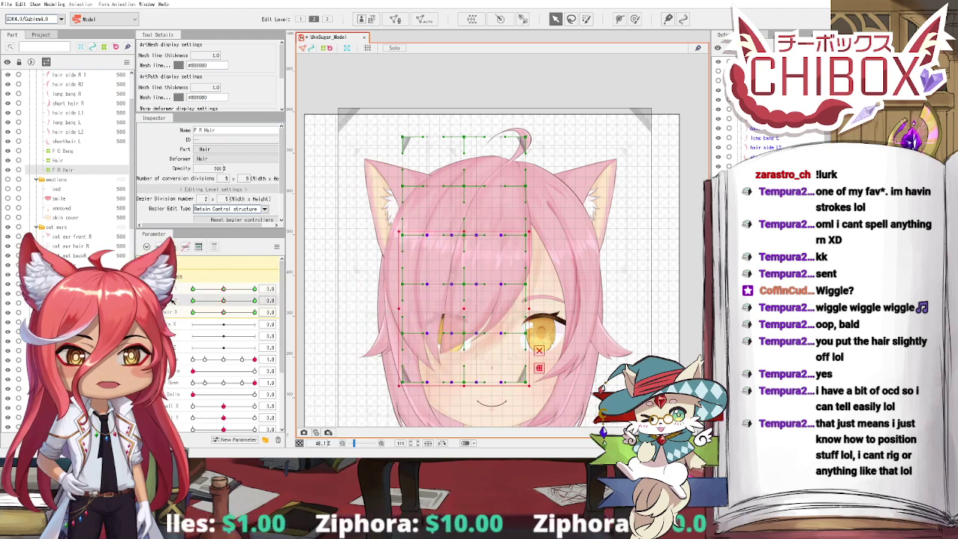
{"action": "left_click_drag", "start_coordinate": [391, 273], "coordinate": [555, 402]}
{"action": "left_click_drag", "start_coordinate": [533, 278], "coordinate": [505, 255]}
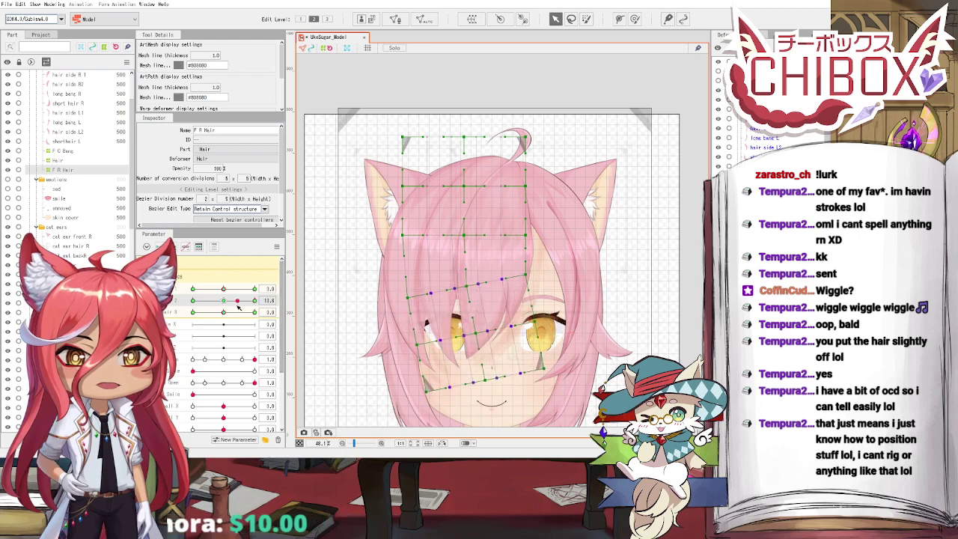
{"action": "left_click", "coordinate": [417, 337]}
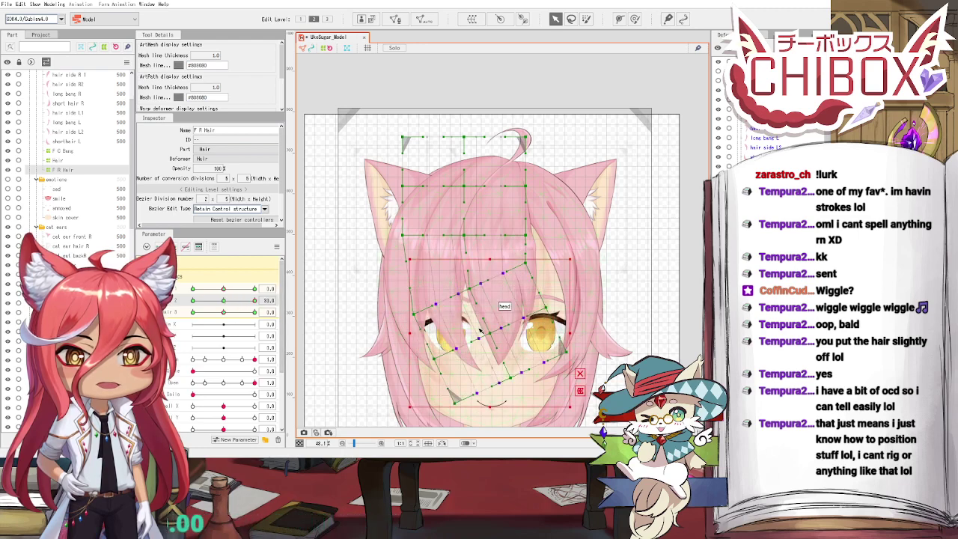
{"action": "left_click_drag", "start_coordinate": [489, 333], "coordinate": [489, 330]}
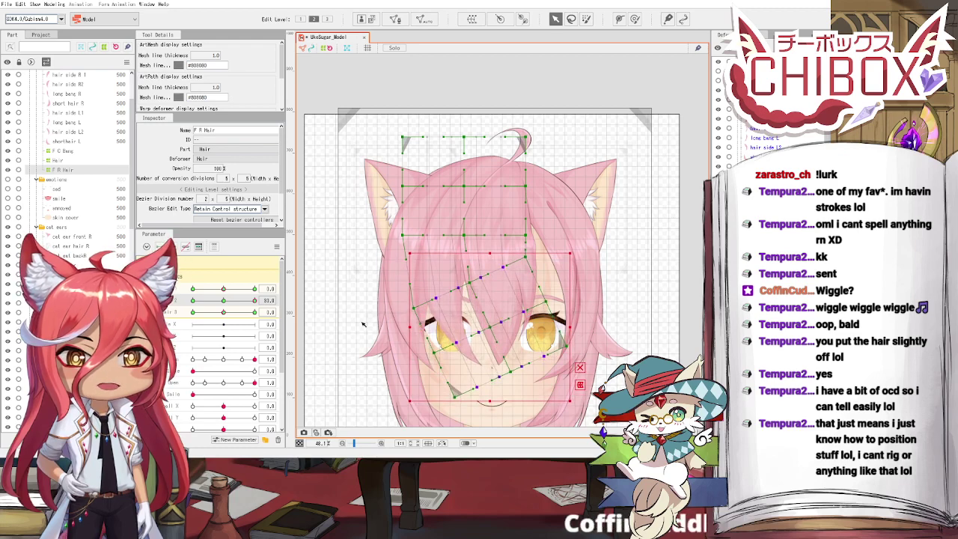
Step: At the second F Hair parameter's minimum, rotate the three lowest rows of F R Hair away from the visible eye and adjust their position
{"action": "left_click_drag", "start_coordinate": [232, 304], "coordinate": [182, 294]}
{"action": "left_click_drag", "start_coordinate": [533, 277], "coordinate": [470, 335]}
{"action": "left_click_drag", "start_coordinate": [531, 289], "coordinate": [533, 296]}
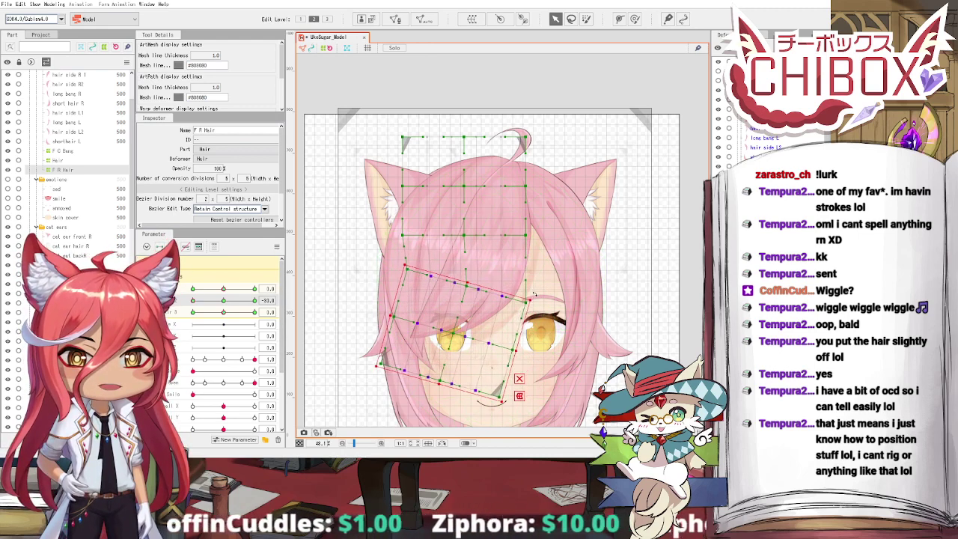
{"action": "left_click_drag", "start_coordinate": [457, 329], "coordinate": [457, 324]}
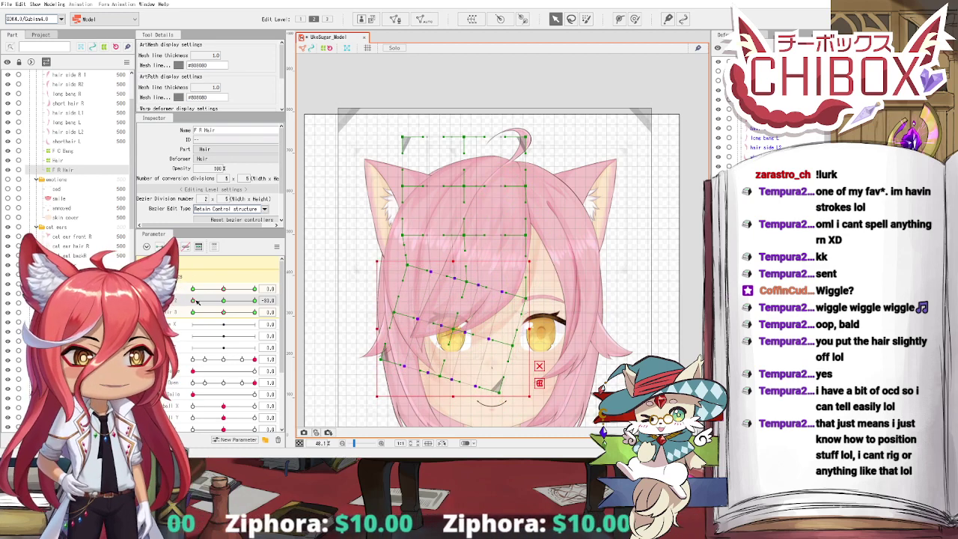
{"action": "left_click_drag", "start_coordinate": [194, 300], "coordinate": [224, 307]}
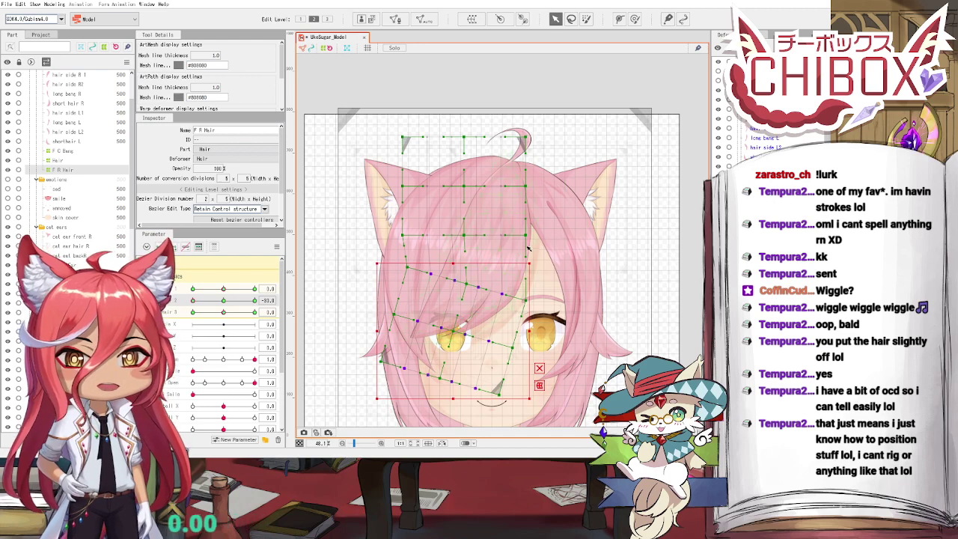
{"action": "left_click_drag", "start_coordinate": [531, 258], "coordinate": [535, 262]}
{"action": "left_click_drag", "start_coordinate": [447, 337], "coordinate": [451, 334]}
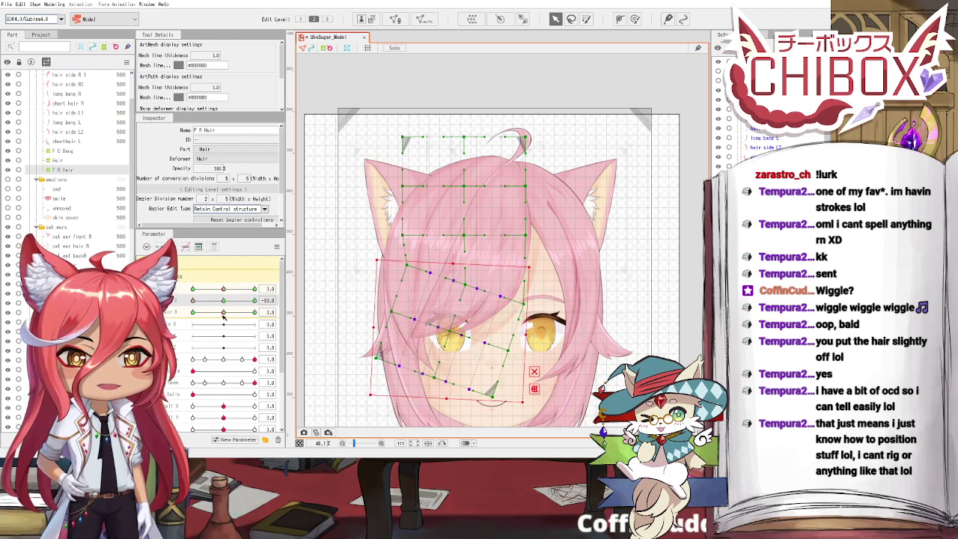
{"action": "mouse_move", "coordinate": [194, 302]}
{"action": "left_mouse_down"}
{"action": "mouse_move", "coordinate": [250, 309]}
{"action": "mouse_move", "coordinate": [203, 310]}
{"action": "left_mouse_up"}
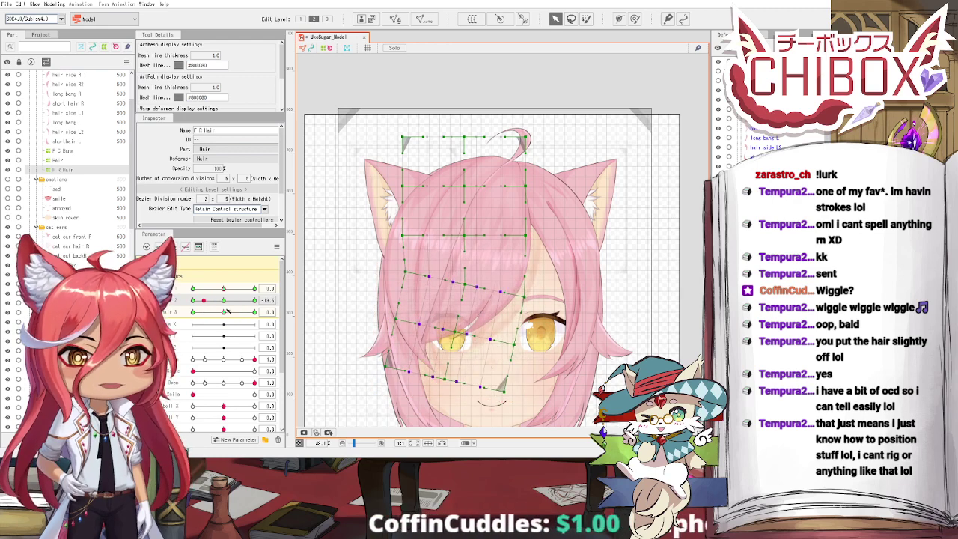
Step: At the third F Hair parameter's maximum, rotate the two lowest rows of F R Hair toward the visible eye and raise them slightly
{"action": "left_click", "coordinate": [452, 329]}
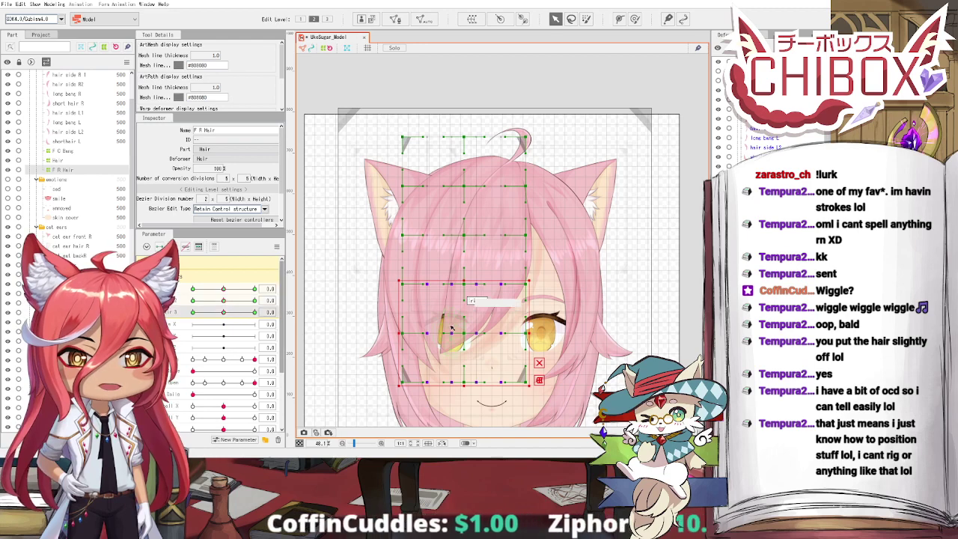
{"action": "left_click_drag", "start_coordinate": [223, 312], "coordinate": [254, 311]}
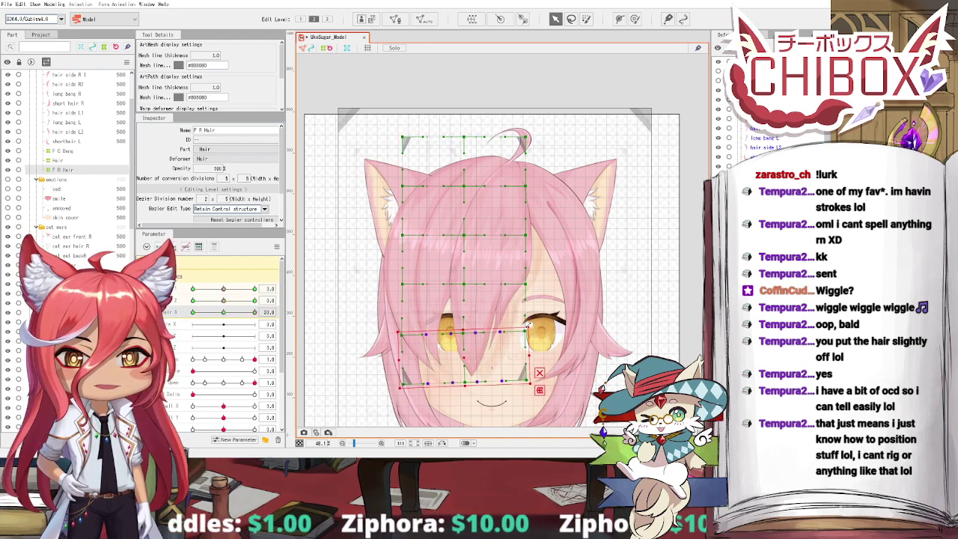
{"action": "left_click_drag", "start_coordinate": [528, 326], "coordinate": [490, 362]}
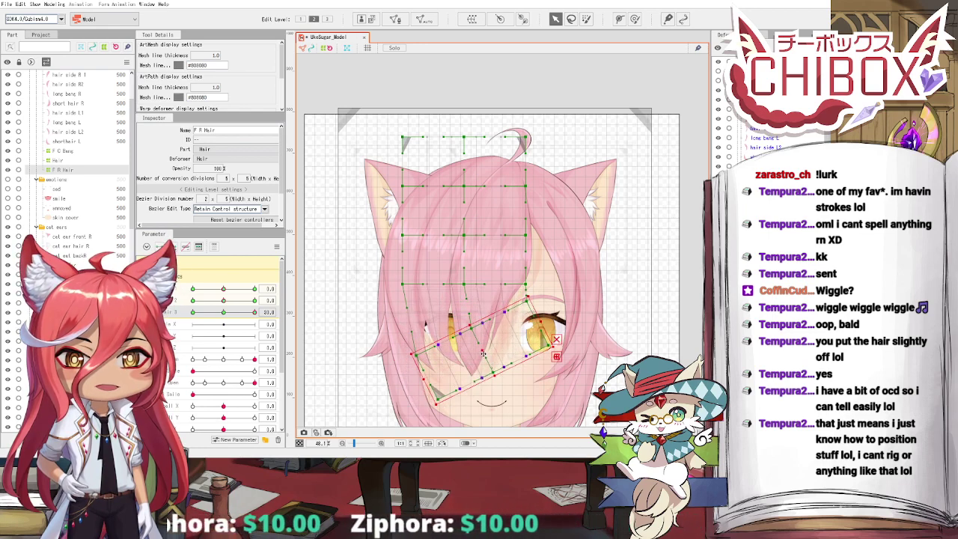
{"action": "left_click_drag", "start_coordinate": [224, 313], "coordinate": [256, 313]}
{"action": "left_click_drag", "start_coordinate": [476, 352], "coordinate": [481, 345]}
Step: At the third F Hair parameter's minimum, rotate the two lowest rows of F R Hair clockwise, keeping only those rows selected
{"action": "left_click_drag", "start_coordinate": [224, 313], "coordinate": [187, 313]}
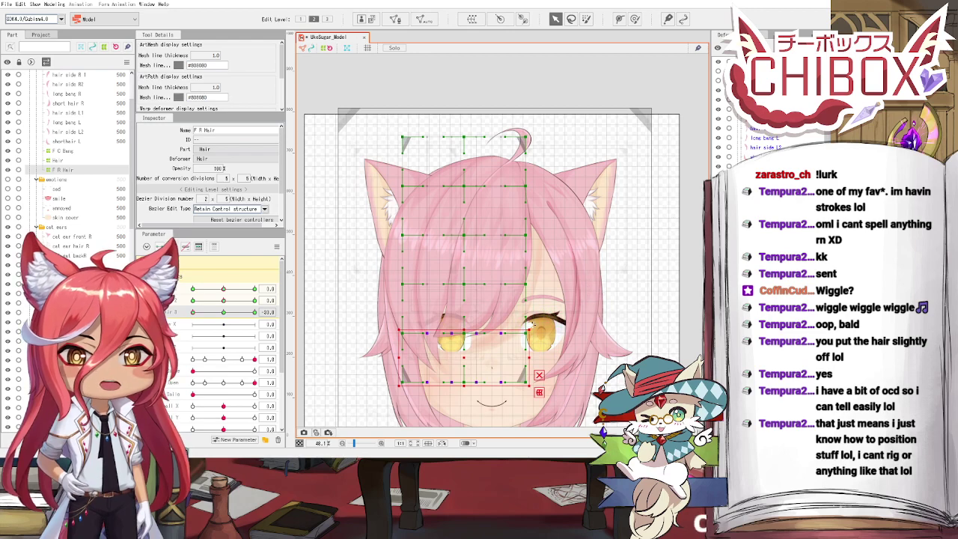
{"action": "left_click_drag", "start_coordinate": [534, 325], "coordinate": [540, 351]}
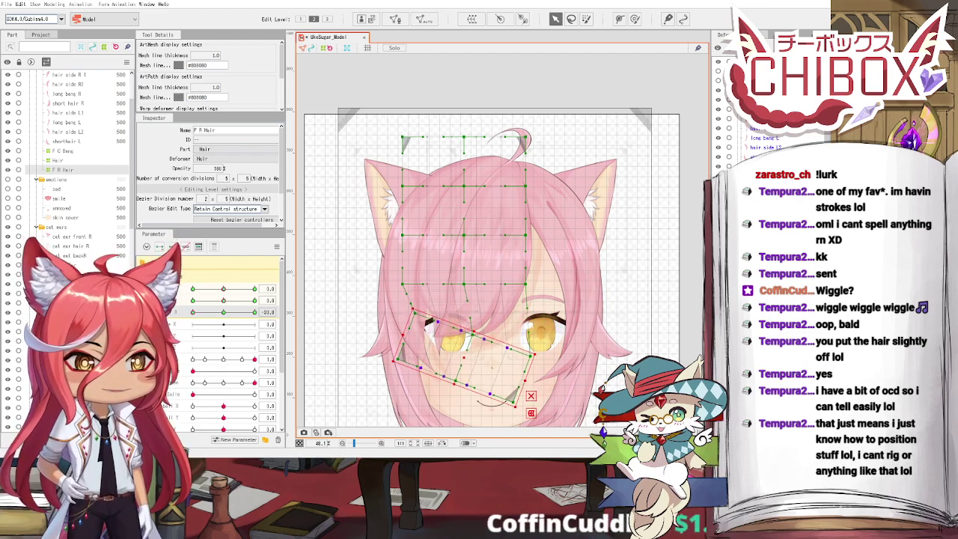
{"action": "left_click_drag", "start_coordinate": [458, 344], "coordinate": [429, 299]}
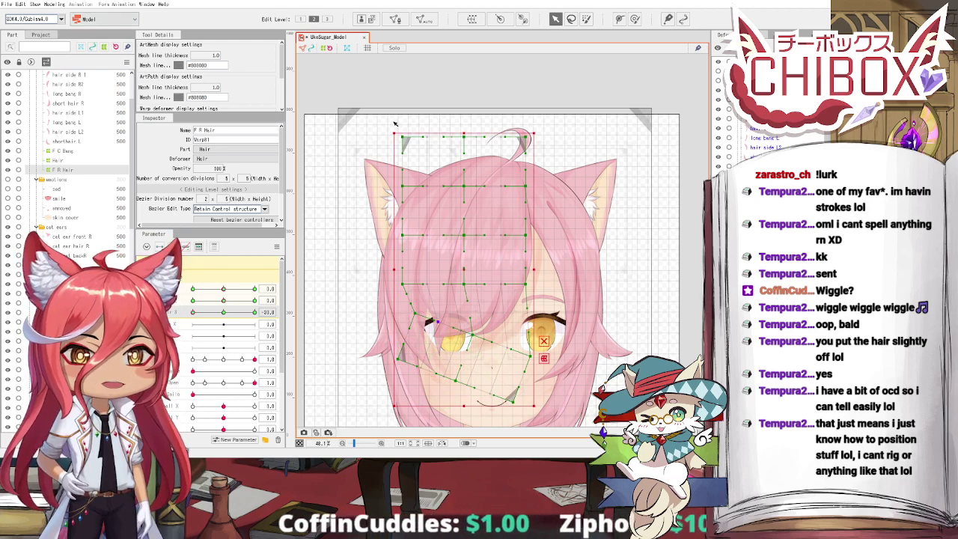
{"action": "left_click_drag", "start_coordinate": [477, 285], "coordinate": [476, 217]}
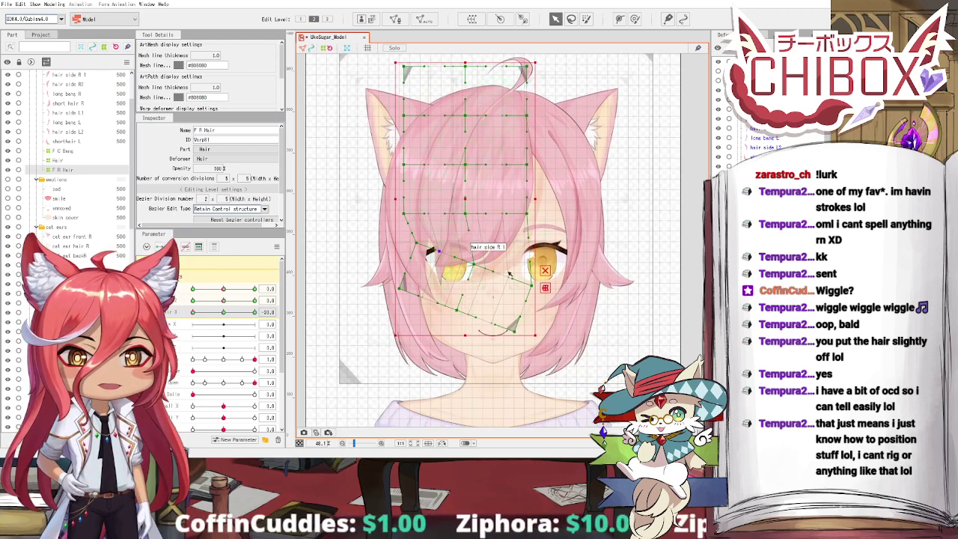
{"action": "key", "text": "ctrl+z"}
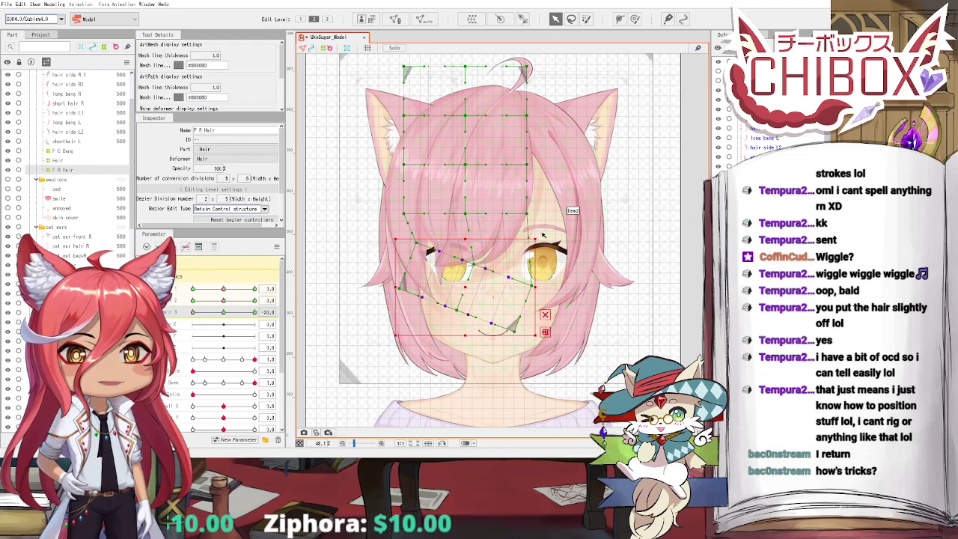
{"action": "left_click", "coordinate": [544, 235]}
{"action": "key", "text": "ctrl+z"}
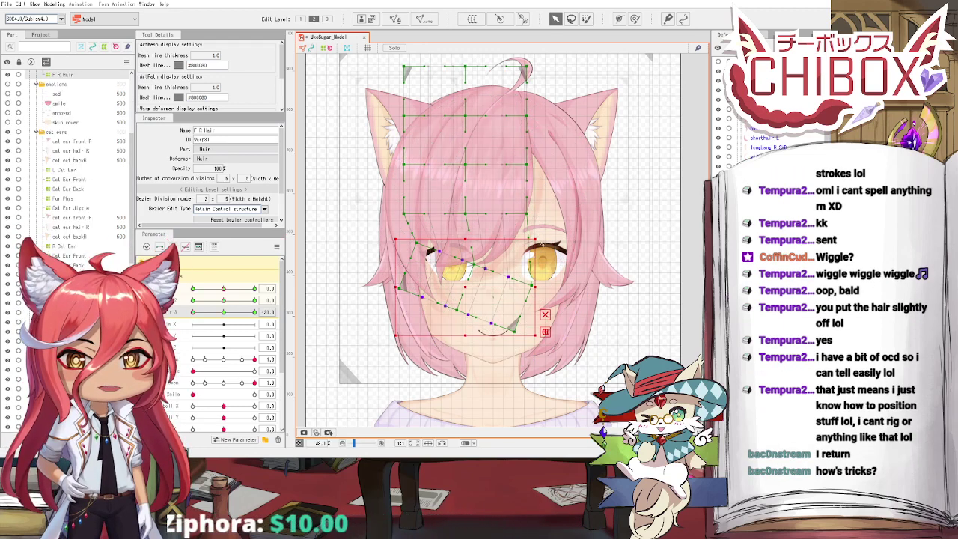
Step: Rotate the two lowest F R Hair rows further at that minimum, shift them outward, and check the swing across the parameter
{"action": "left_click_drag", "start_coordinate": [465, 283], "coordinate": [460, 283]}
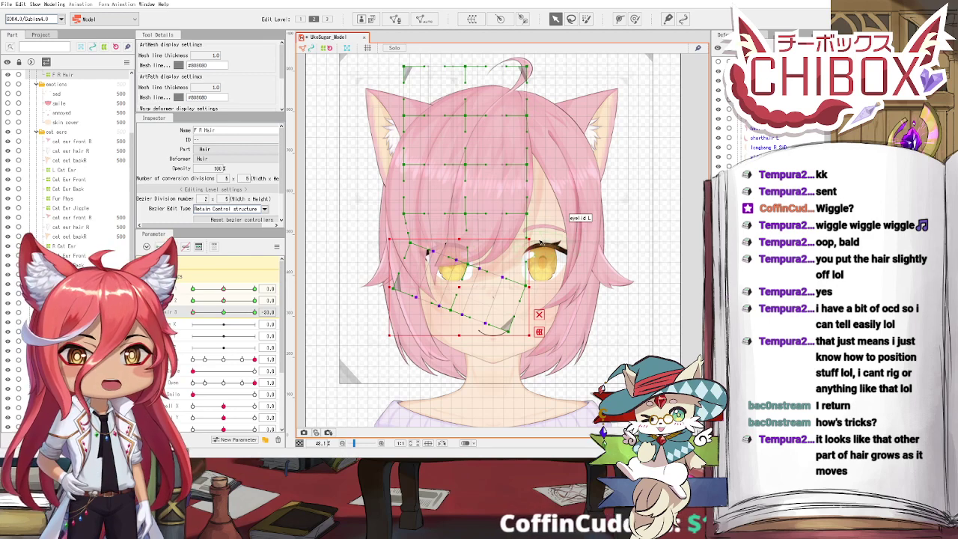
{"action": "left_click_drag", "start_coordinate": [532, 240], "coordinate": [540, 255]}
{"action": "left_click_drag", "start_coordinate": [459, 287], "coordinate": [450, 282]}
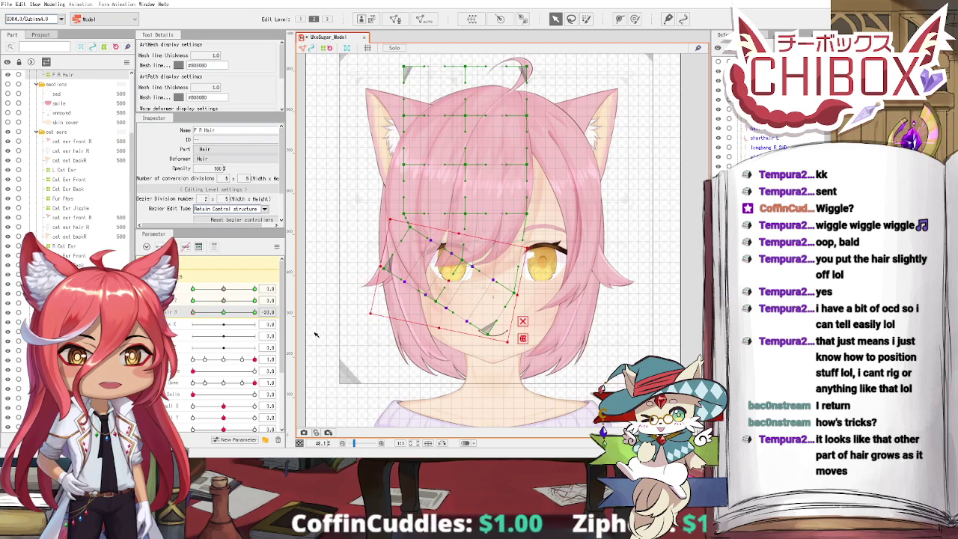
{"action": "left_click", "coordinate": [230, 313]}
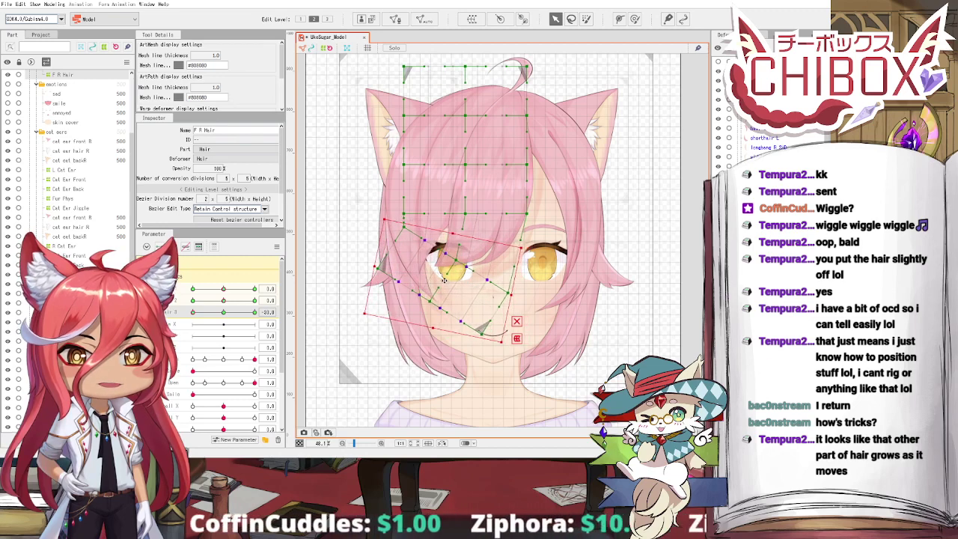
{"action": "left_click_drag", "start_coordinate": [232, 313], "coordinate": [194, 312]}
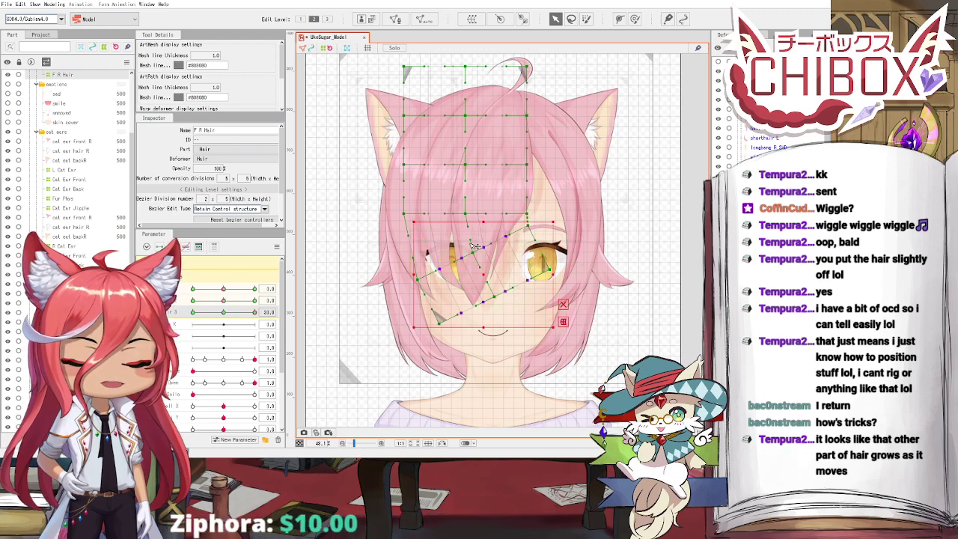
Step: Clear the selection, open the physics and scene blending settings to preview the hair motion, and return the third F Hair parameter to its default
{"action": "left_click", "coordinate": [476, 287]}
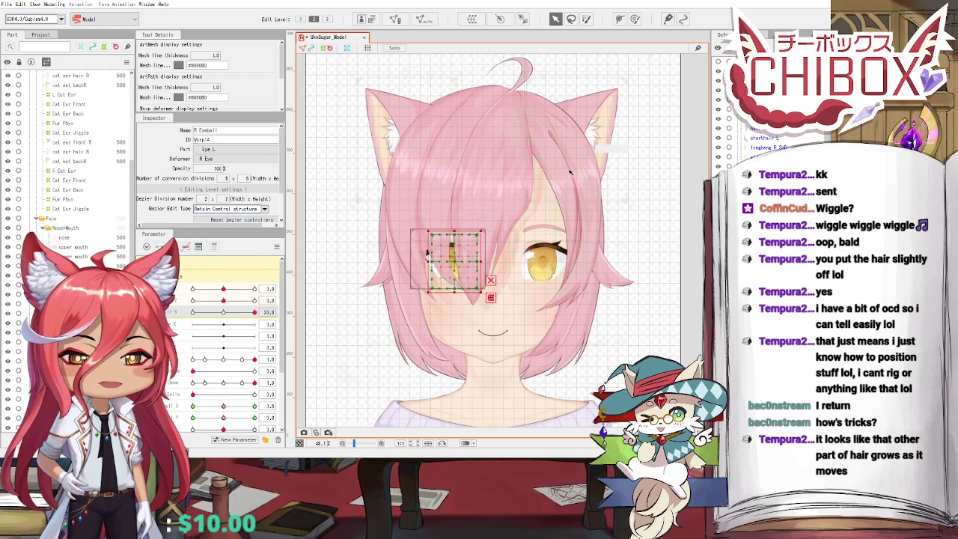
{"action": "left_click", "coordinate": [630, 186]}
{"action": "left_click", "coordinate": [49, 6]}
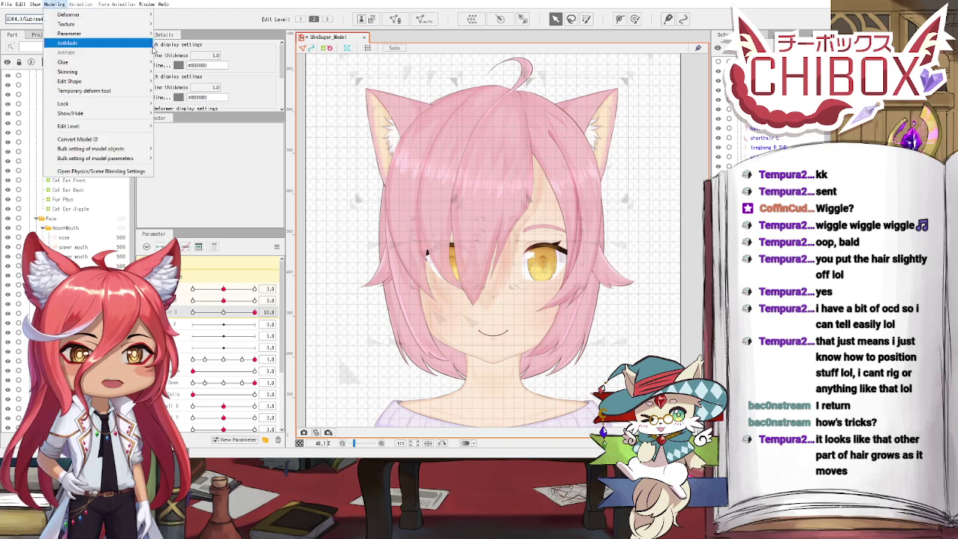
{"action": "left_click", "coordinate": [88, 171]}
{"action": "mouse_move", "coordinate": [228, 314]}
{"action": "left_mouse_down"}
{"action": "mouse_move", "coordinate": [210, 314]}
{"action": "mouse_move", "coordinate": [223, 312]}
{"action": "left_mouse_up"}
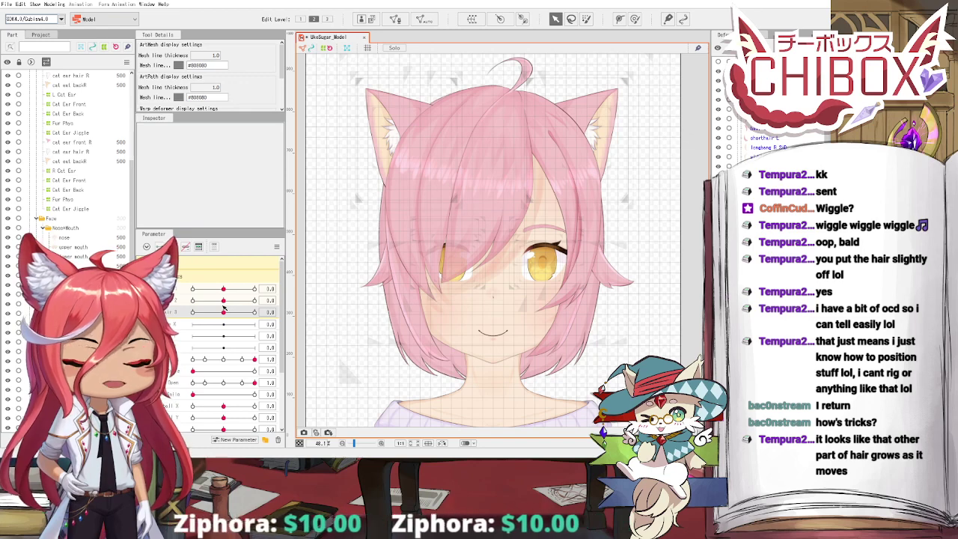
Step: Select the F C Bang deformer around the central bang and compare its shape at the third F Hair parameter's maximum and default
{"action": "left_click_drag", "start_coordinate": [223, 310], "coordinate": [256, 313]}
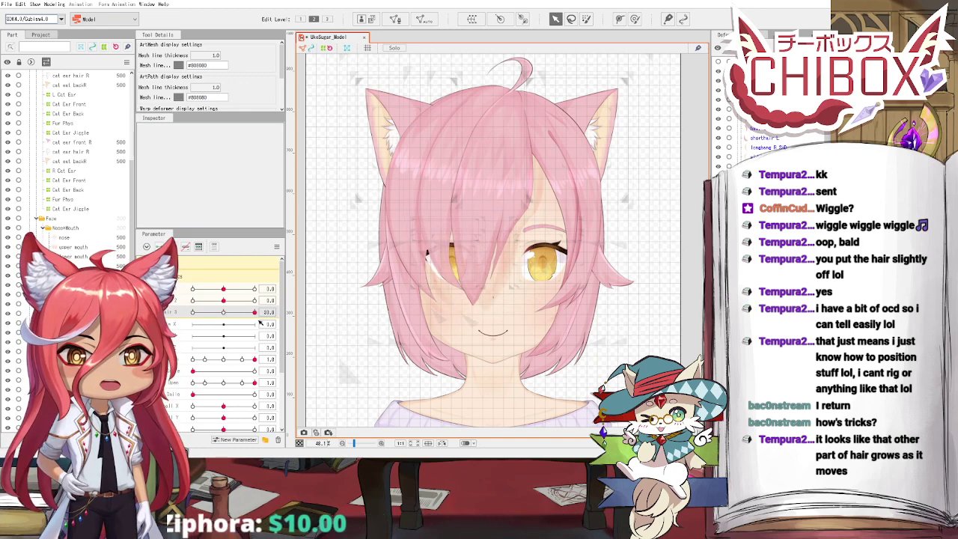
{"action": "left_click", "coordinate": [484, 270]}
{"action": "left_click", "coordinate": [483, 272]}
{"action": "left_click", "coordinate": [492, 270]}
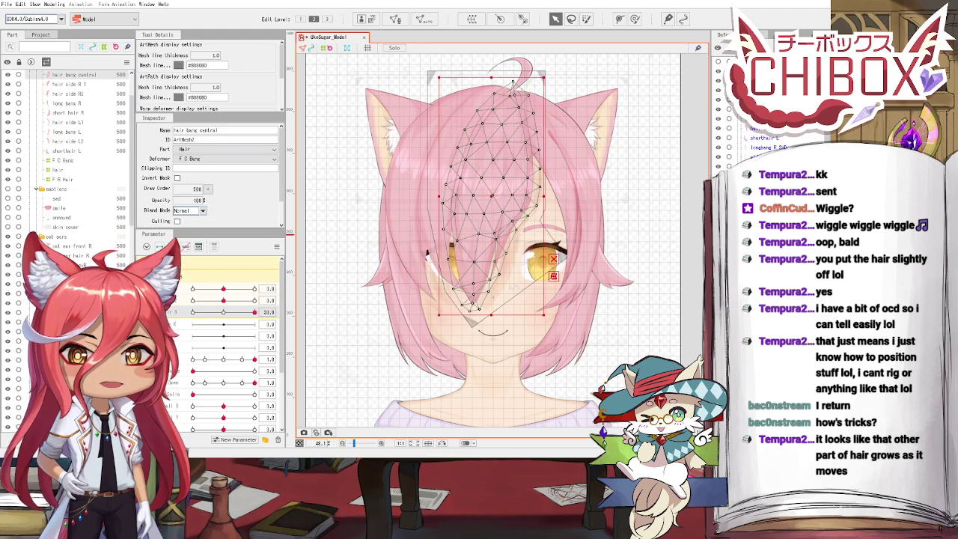
{"action": "left_click", "coordinate": [492, 270]}
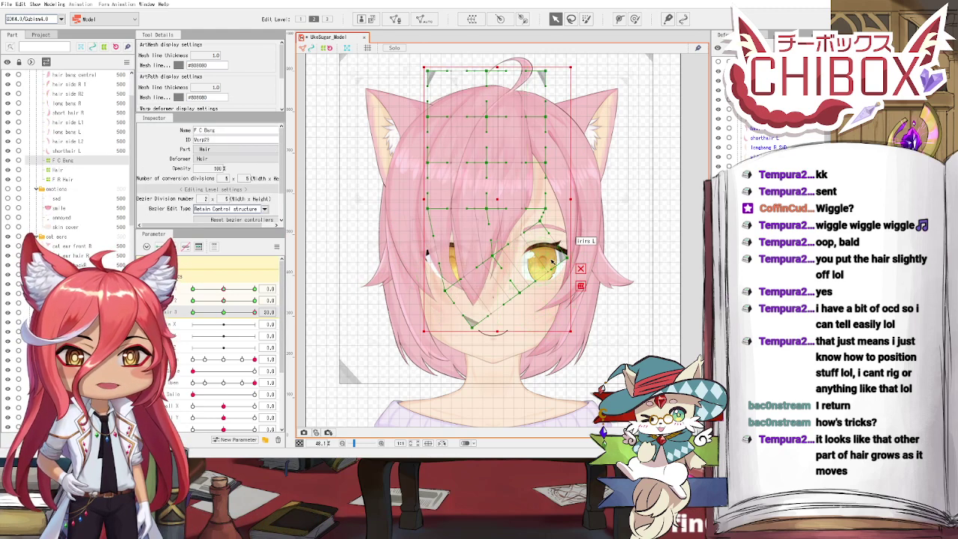
{"action": "left_click", "coordinate": [224, 313]}
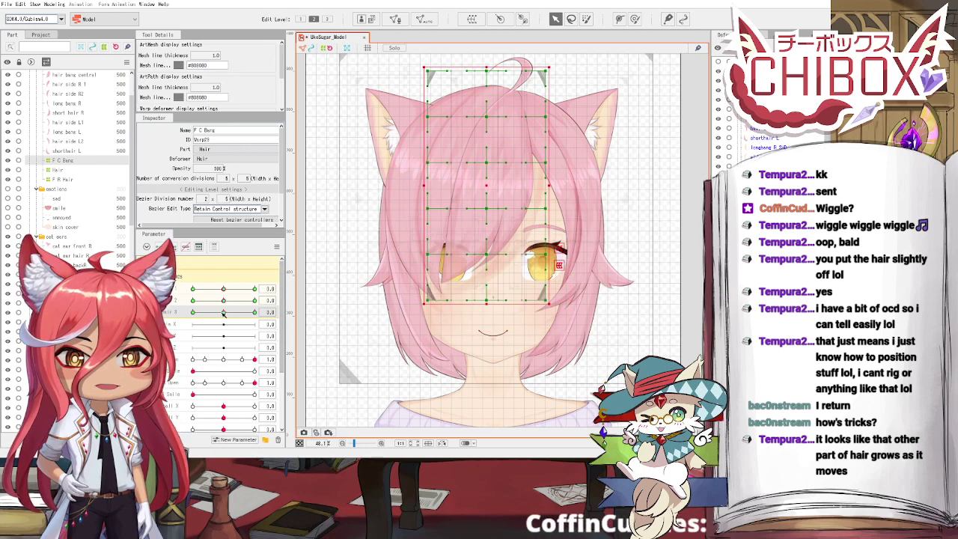
Step: Try rotating the two lowest F C Bang rows further counterclockwise and shifting them up and outward at the third F Hair parameter's maximum
{"action": "left_click", "coordinate": [527, 302]}
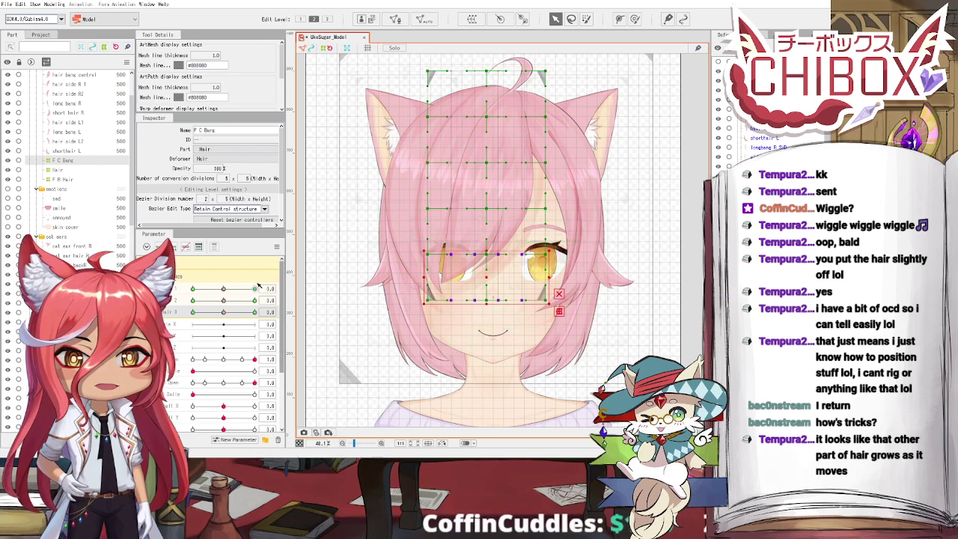
{"action": "left_click", "coordinate": [254, 312]}
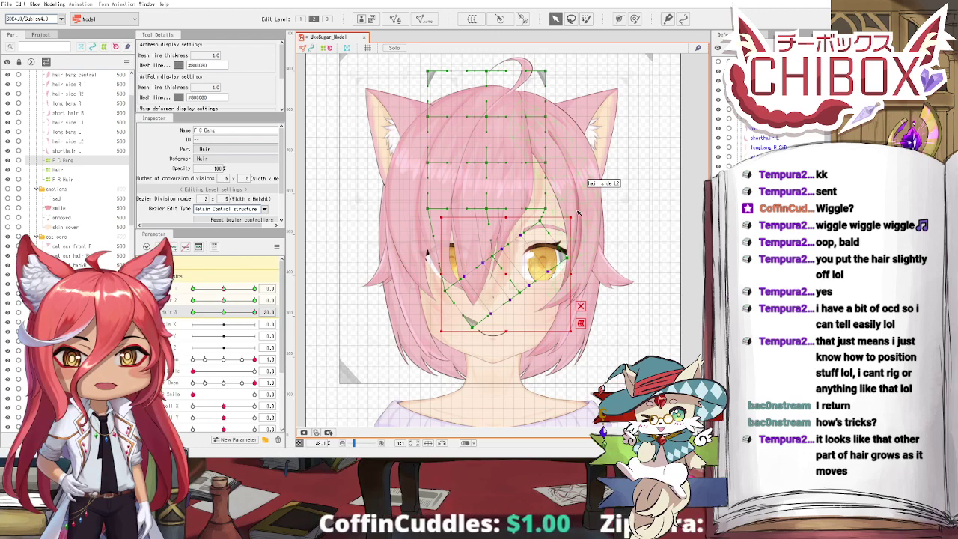
{"action": "left_click_drag", "start_coordinate": [575, 214], "coordinate": [489, 187]}
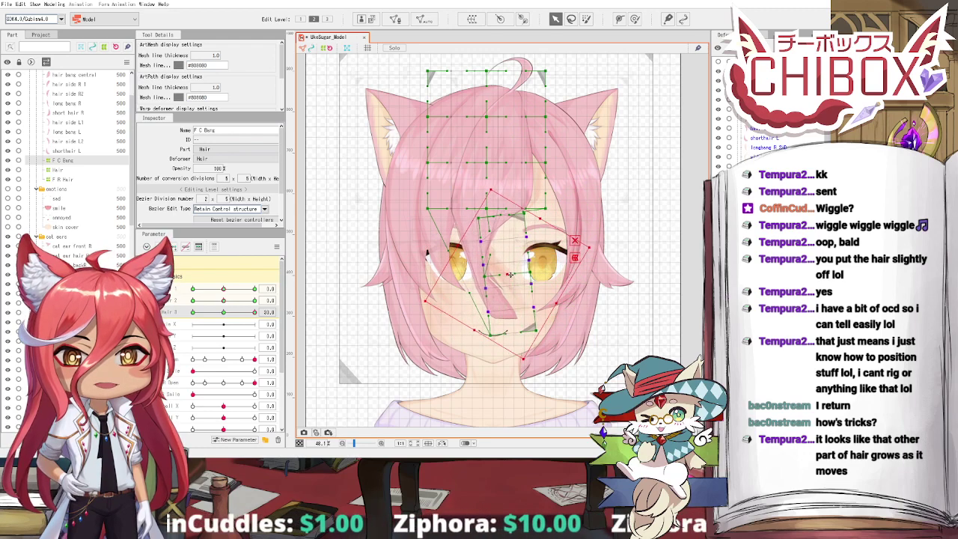
{"action": "left_click_drag", "start_coordinate": [507, 274], "coordinate": [551, 239]}
{"action": "left_click_drag", "start_coordinate": [254, 312], "coordinate": [218, 313]}
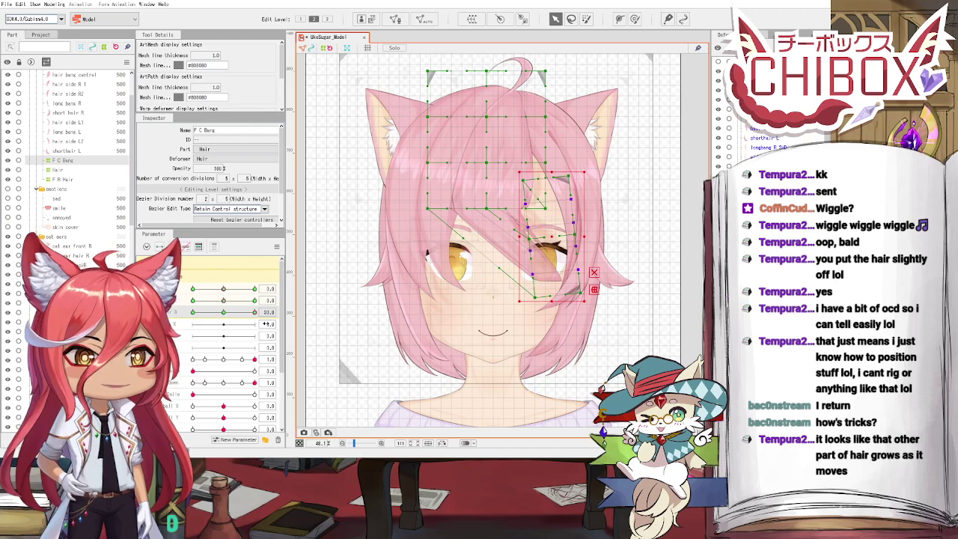
{"action": "left_click_drag", "start_coordinate": [251, 313], "coordinate": [226, 318]}
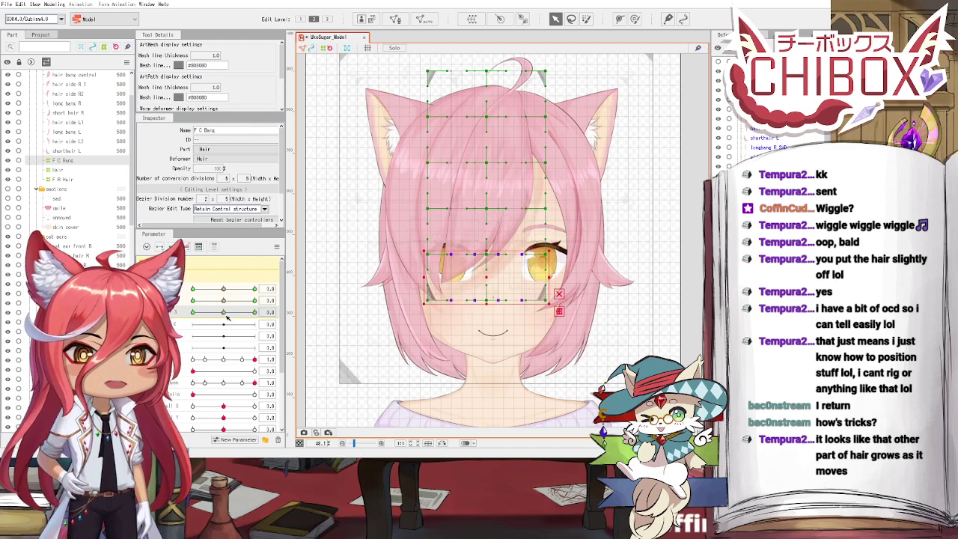
Step: Undo the latest F C Bang row rotation and shift, then return the third F Hair parameter to its default
{"action": "key", "text": "ctrl+z"}
{"action": "key", "text": "ctrl+z"}
{"action": "key", "text": "ctrl+z"}
{"action": "key", "text": "ctrl+z"}
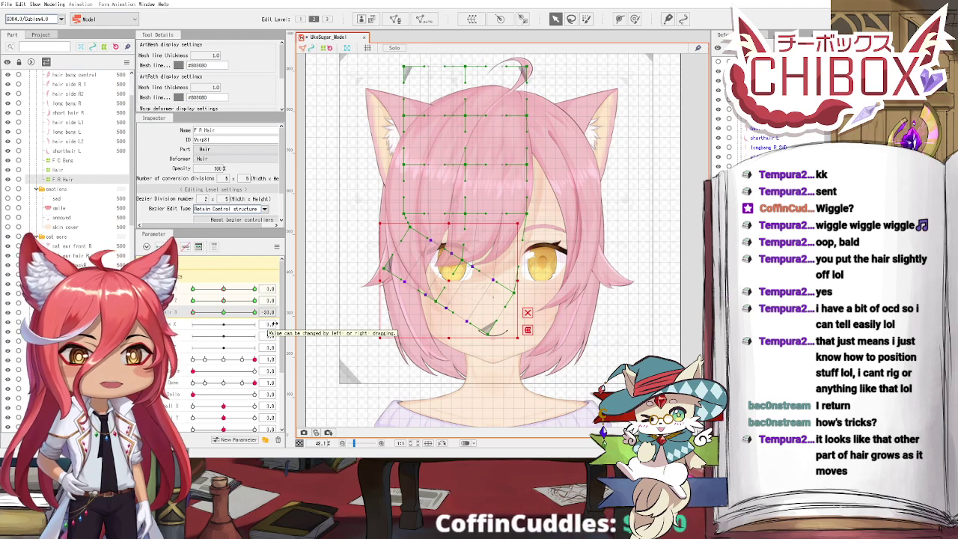
{"action": "left_click_drag", "start_coordinate": [243, 315], "coordinate": [225, 318]}
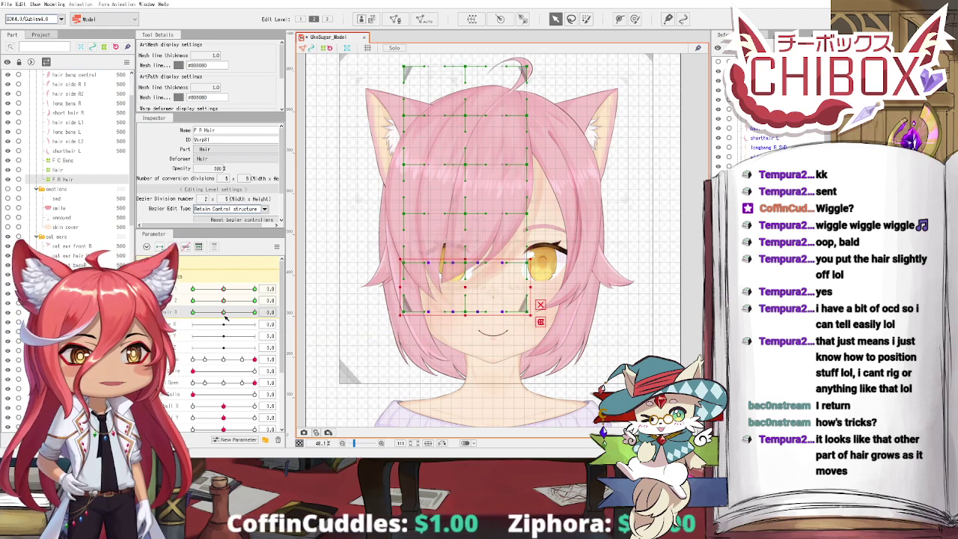
Step: Lock both blush plus meshes on the cheeks and assign the sidehair 1 R SHD mesh to the F R Hair deformer
{"action": "scroll", "coordinate": [471, 352], "scroll_direction": "down", "scroll_amount": 3}
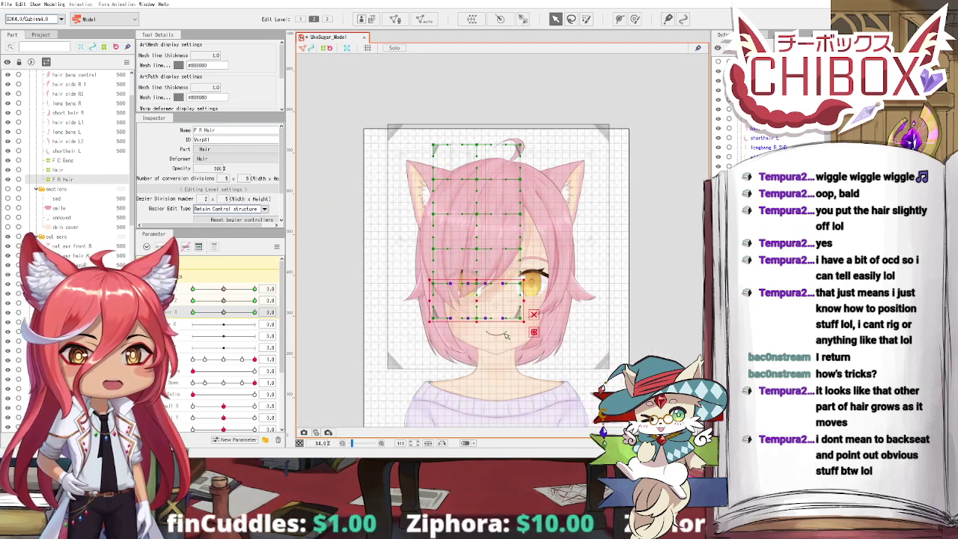
{"action": "left_click", "coordinate": [596, 258]}
{"action": "scroll", "coordinate": [430, 263], "scroll_direction": "up", "scroll_amount": 3}
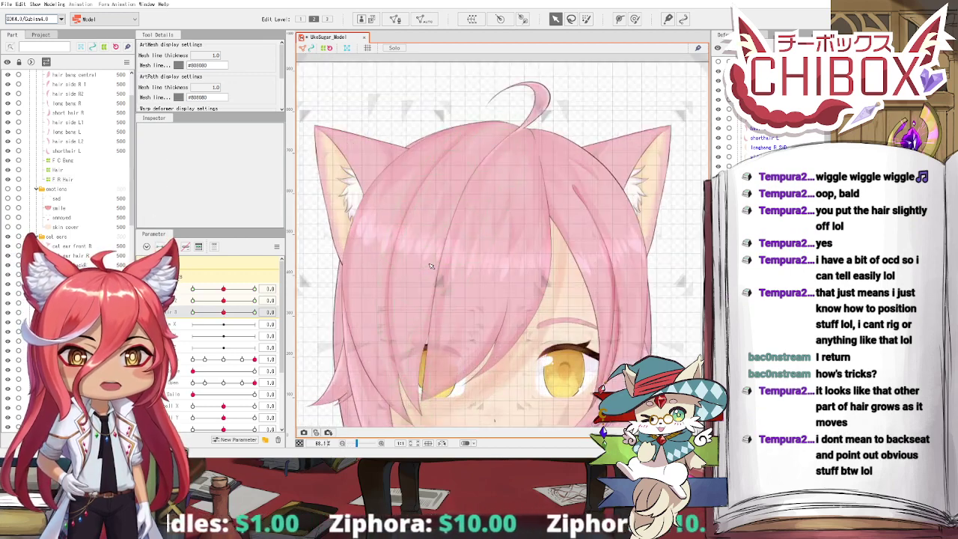
{"action": "left_click", "coordinate": [376, 258]}
{"action": "scroll", "coordinate": [375, 258], "scroll_direction": "down", "scroll_amount": 2}
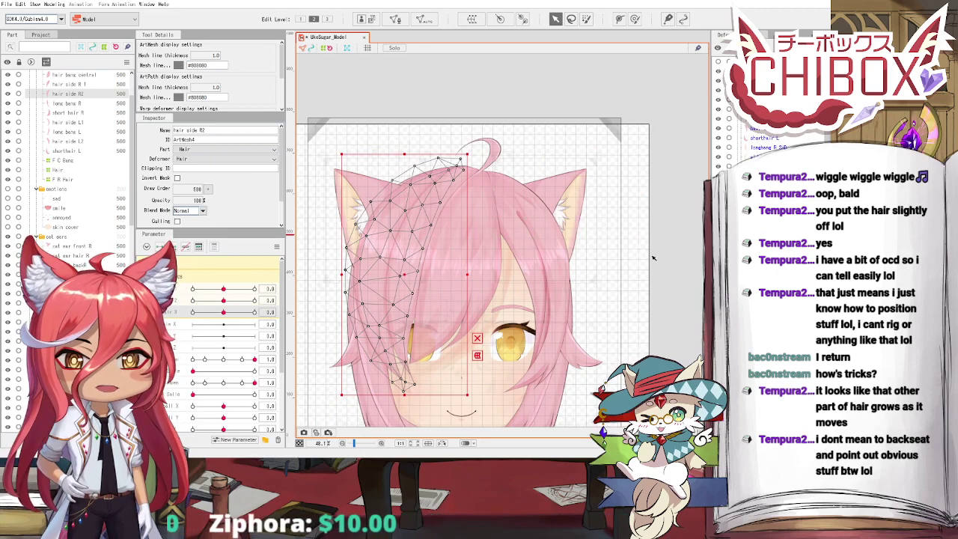
{"action": "left_click", "coordinate": [415, 374]}
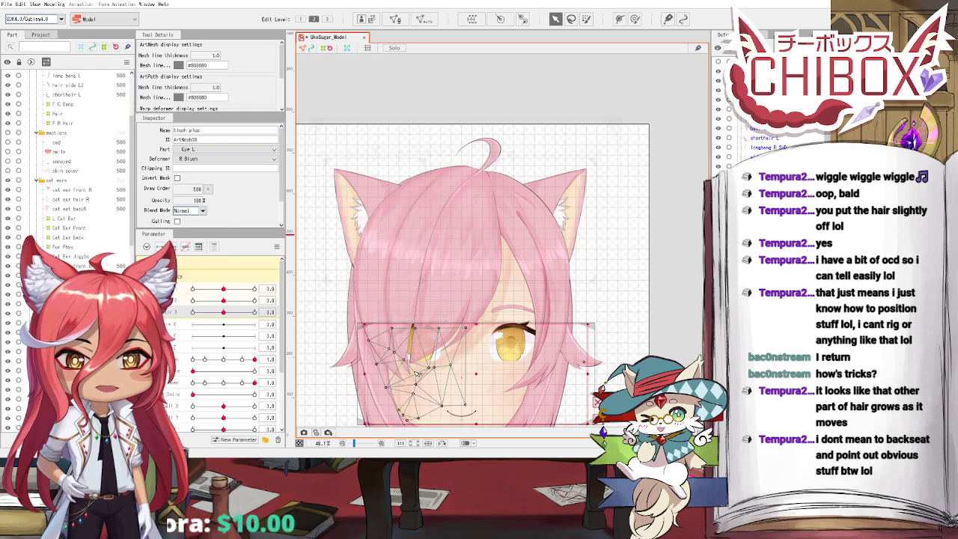
{"action": "key", "text": "Escape"}
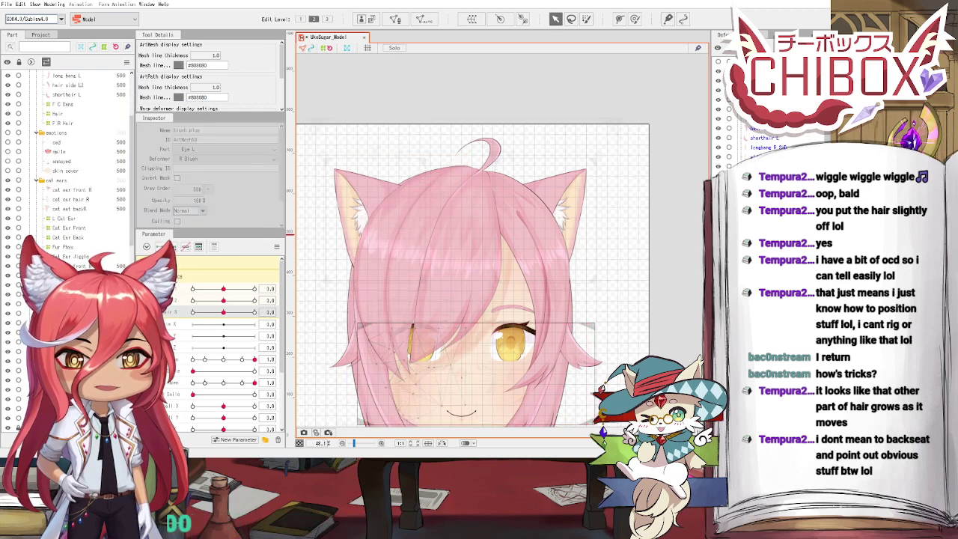
{"action": "left_click", "coordinate": [491, 383]}
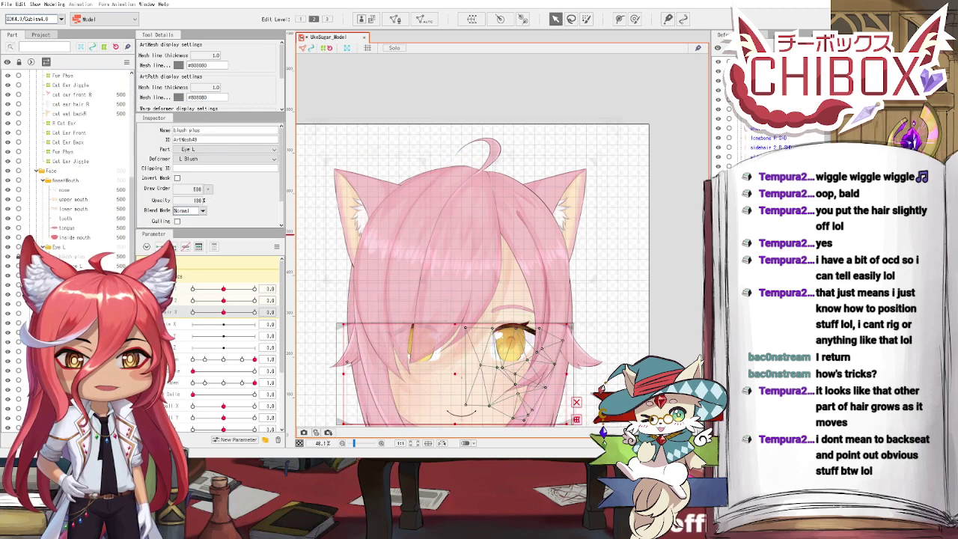
{"action": "key", "text": "Escape"}
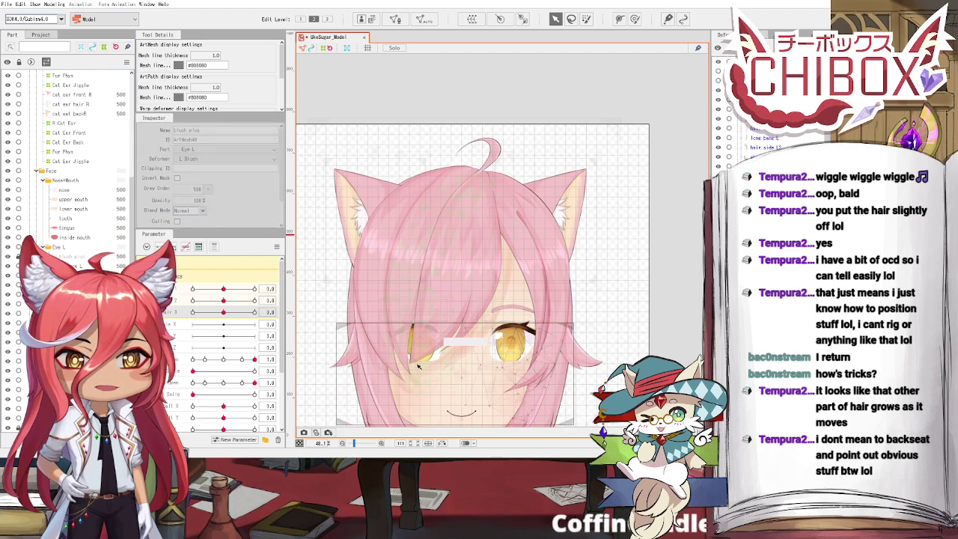
{"action": "left_click", "coordinate": [413, 370]}
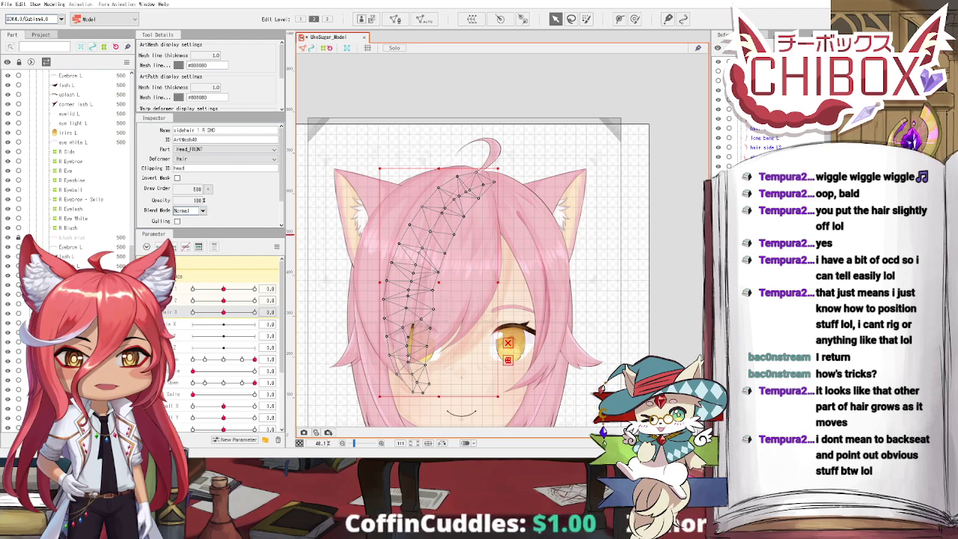
{"action": "left_click", "coordinate": [217, 173]}
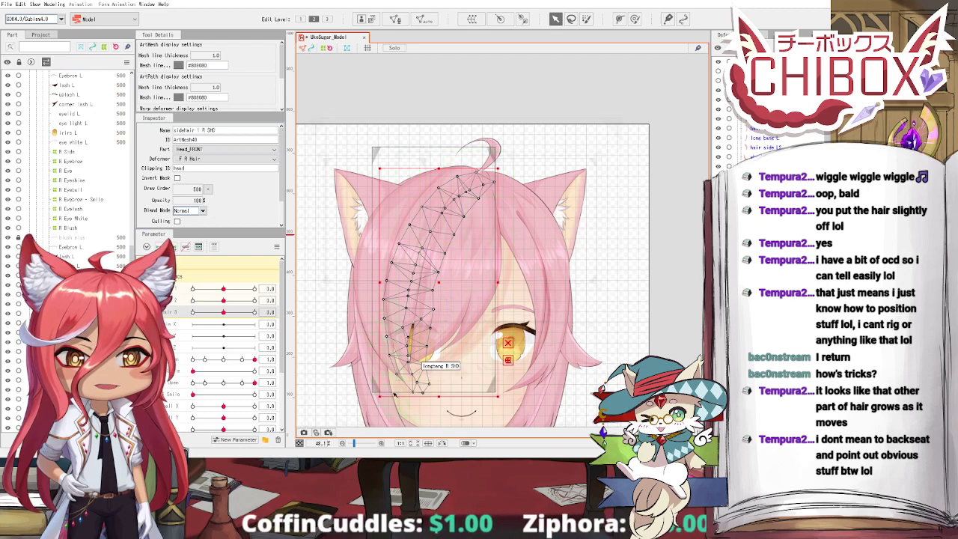
Step: Create a warp deformer named R S Hair around the hair side R2 mesh
{"action": "left_click", "coordinate": [380, 306]}
{"action": "left_click_drag", "start_coordinate": [570, 238], "coordinate": [612, 200]}
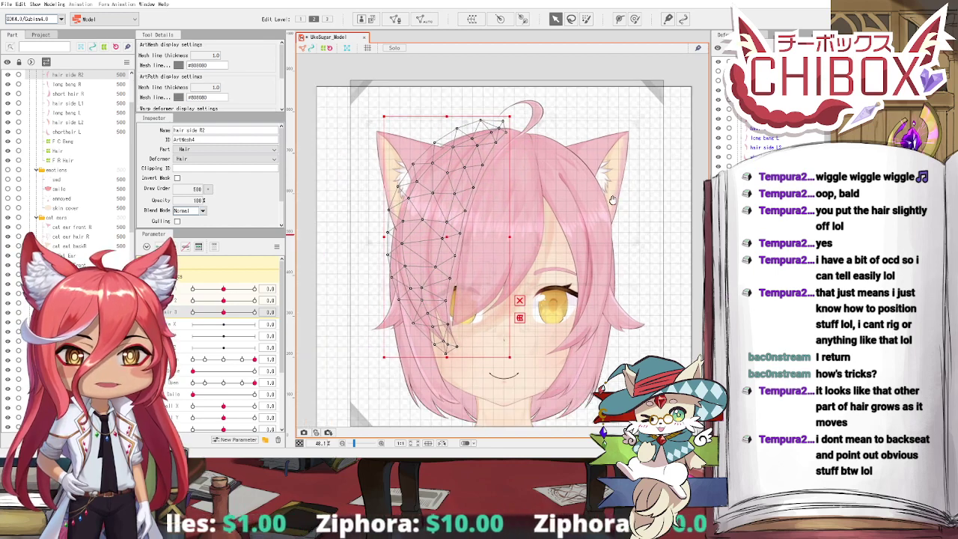
{"action": "scroll", "coordinate": [612, 199], "scroll_direction": "up", "scroll_amount": 2}
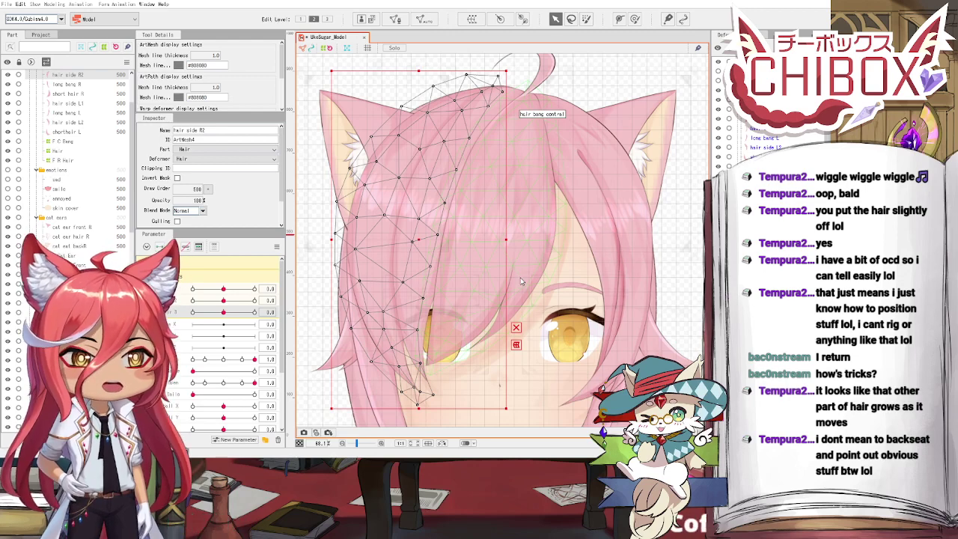
{"action": "left_click", "coordinate": [515, 378]}
{"action": "left_click_drag", "start_coordinate": [509, 271], "coordinate": [507, 308]}
{"action": "scroll", "coordinate": [508, 299], "scroll_direction": "down", "scroll_amount": 5}
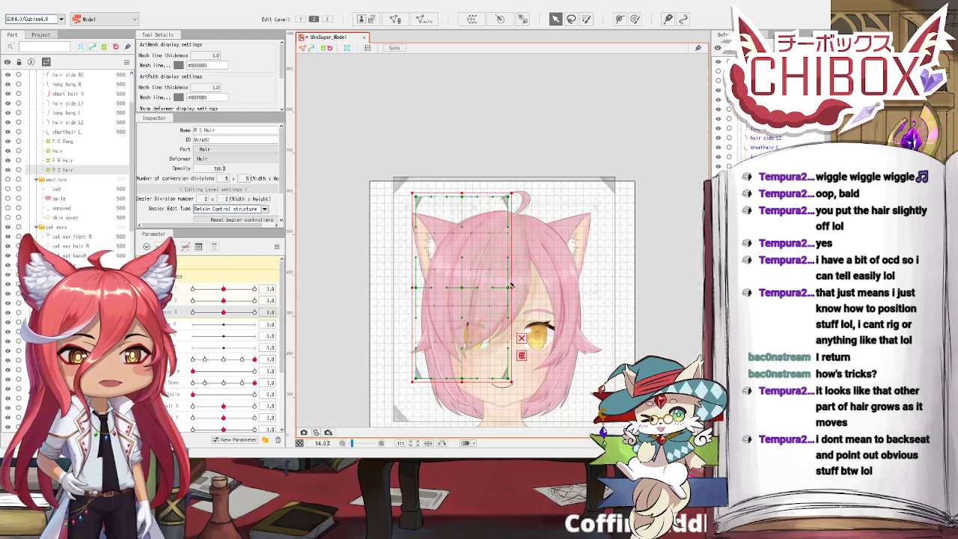
Step: Set the R S Hair deformer's Bezier division number to 2 x 5
{"action": "scroll", "coordinate": [564, 344], "scroll_direction": "down", "scroll_amount": 2}
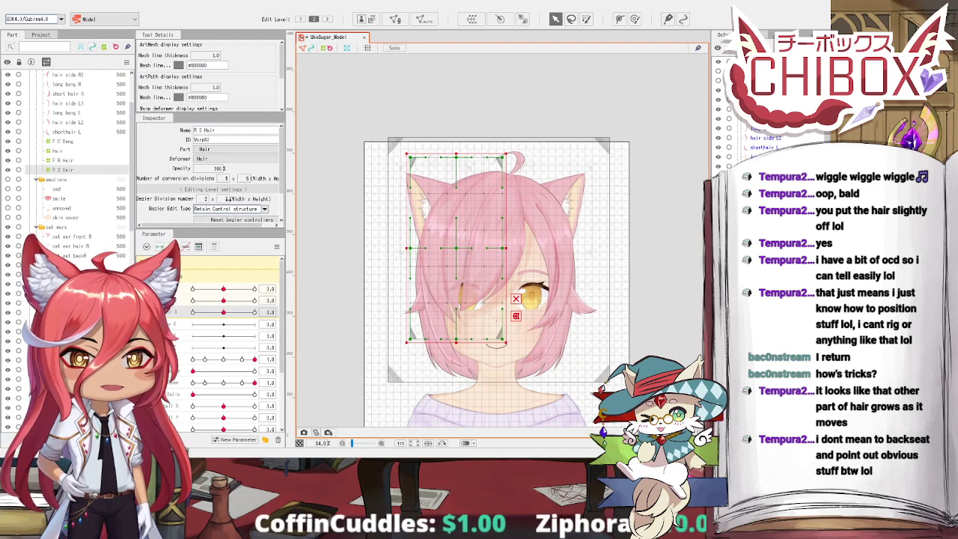
{"action": "type", "text": "5"}
{"action": "key", "text": "Return"}
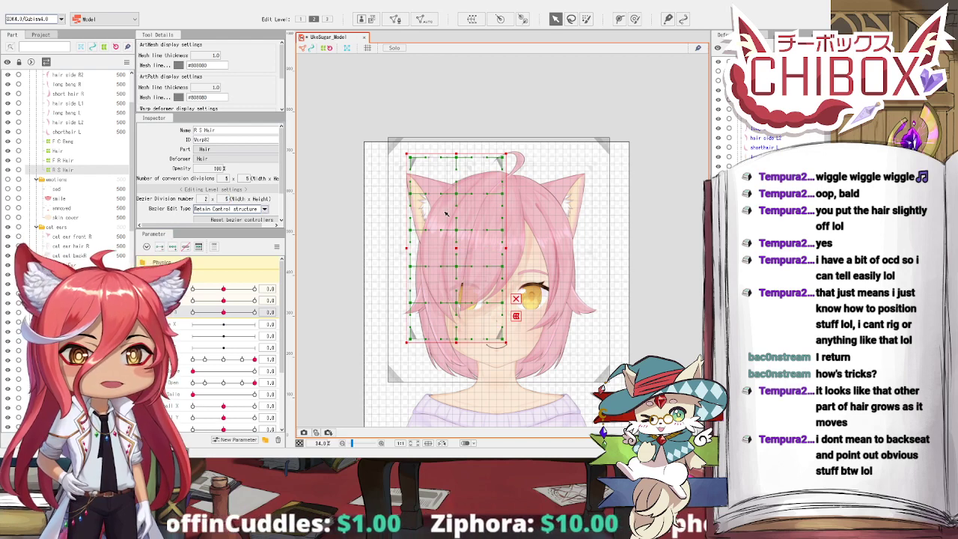
{"action": "scroll", "coordinate": [559, 168], "scroll_direction": "up", "scroll_amount": 2}
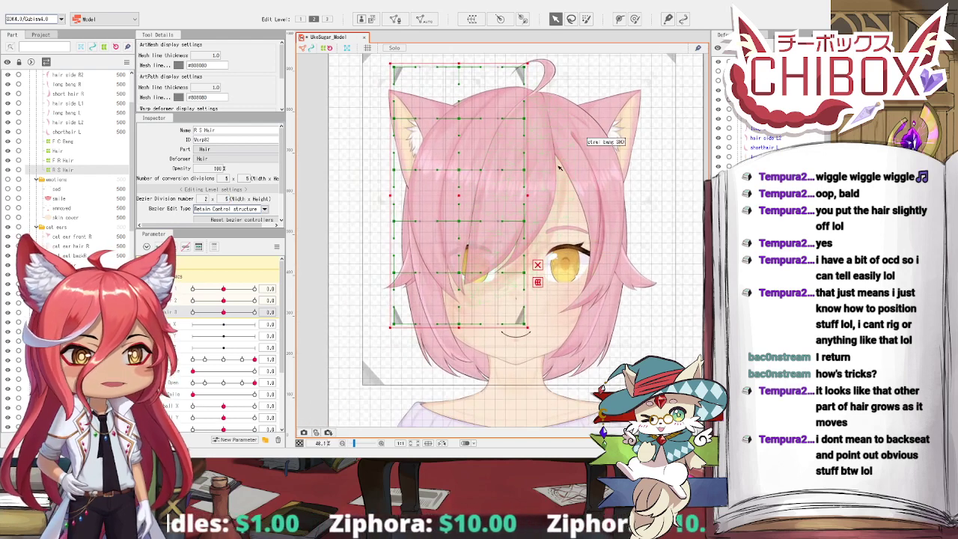
Step: Add three keys to each of the three F Hair parameters for the R S Hair deformer
{"action": "left_click", "coordinate": [537, 265]}
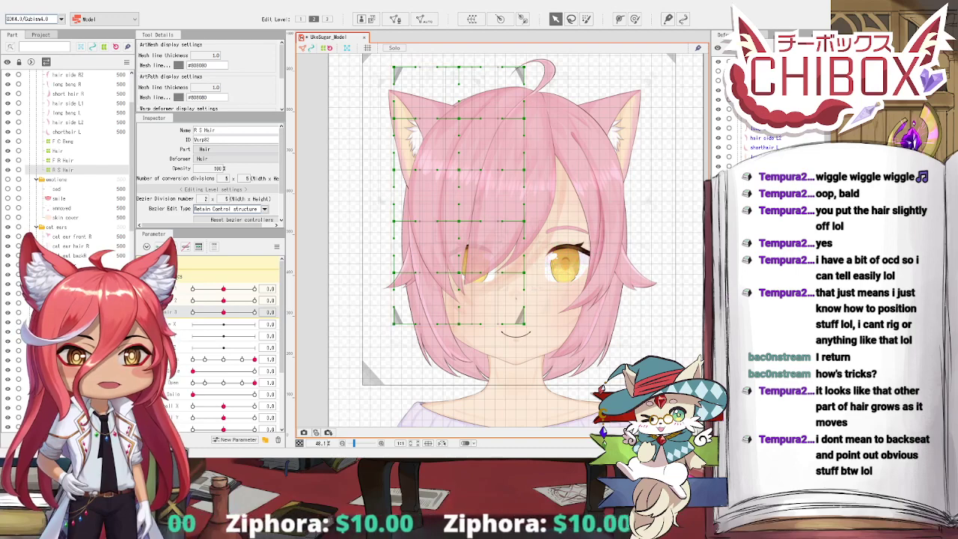
{"action": "left_click", "coordinate": [223, 289], "text": "shift"}
{"action": "left_click", "coordinate": [173, 246]}
{"action": "left_click", "coordinate": [223, 289]}
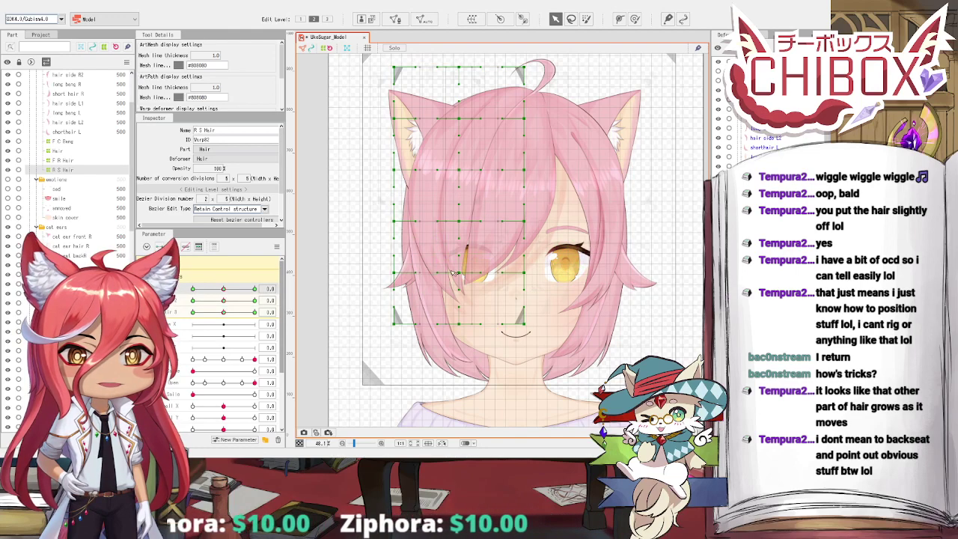
Step: Select the four lowest control point rows of the R S Hair deformer
{"action": "left_click_drag", "start_coordinate": [374, 149], "coordinate": [578, 383]}
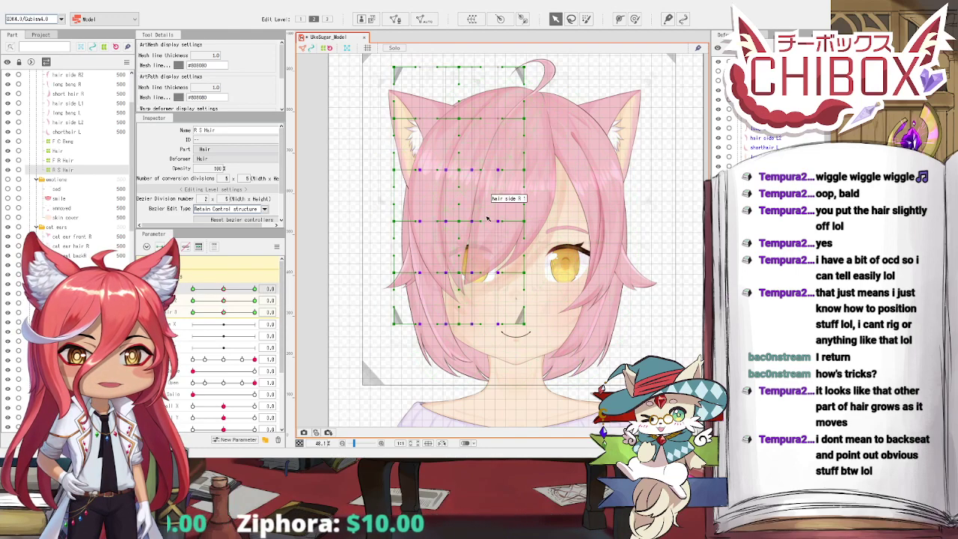
{"action": "left_click", "coordinate": [485, 262]}
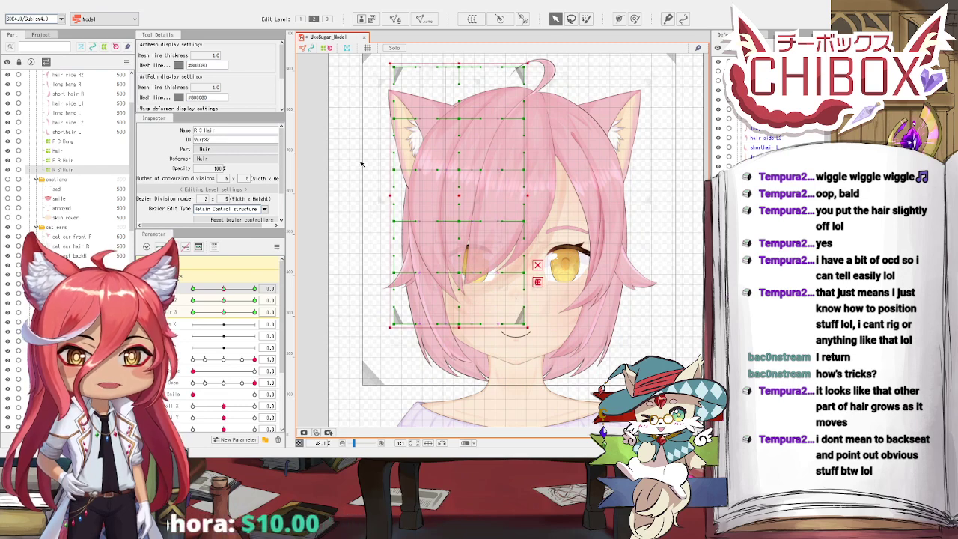
{"action": "left_click_drag", "start_coordinate": [521, 282], "coordinate": [533, 296]}
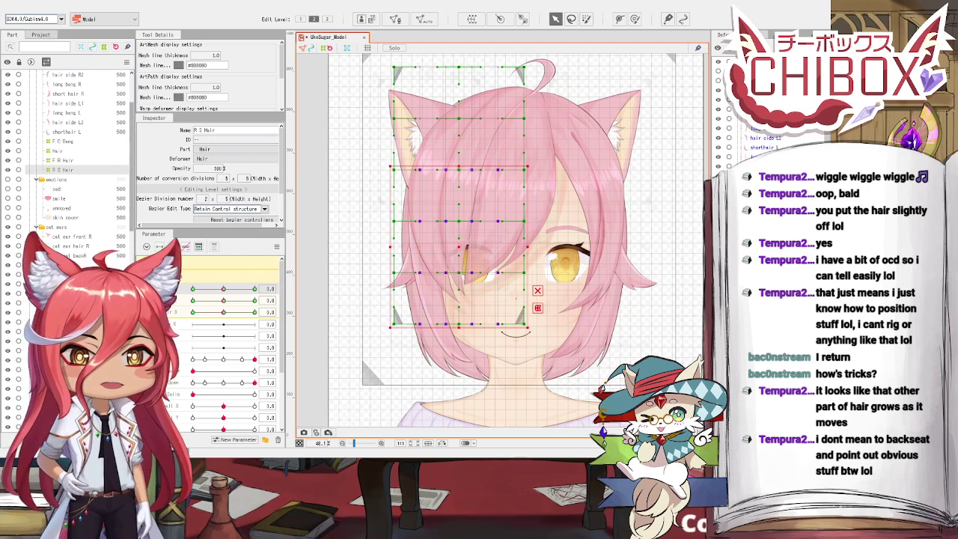
Step: Open the physics and scene blending settings to preview the hair motion, and return to the model
{"action": "left_click", "coordinate": [236, 454]}
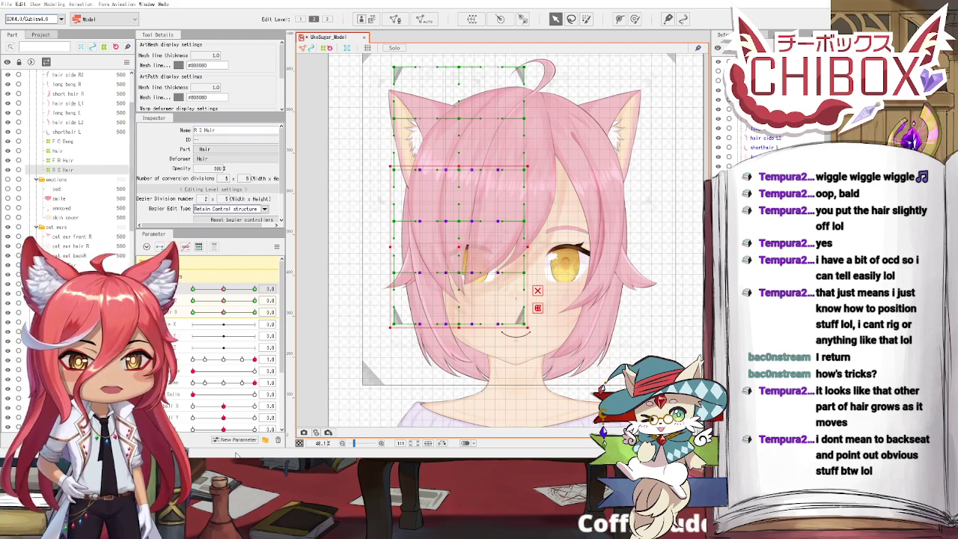
{"action": "left_click", "coordinate": [54, 4]}
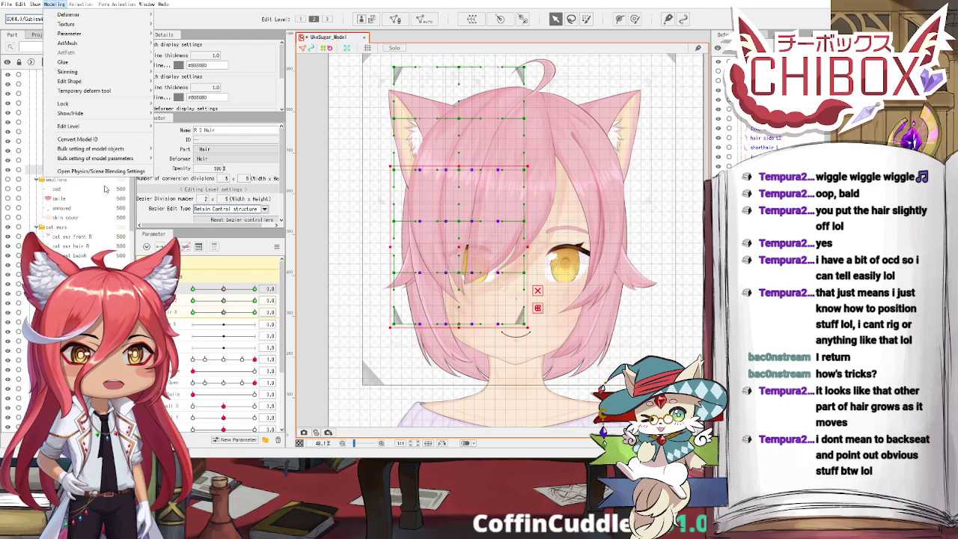
{"action": "left_click", "coordinate": [147, 173]}
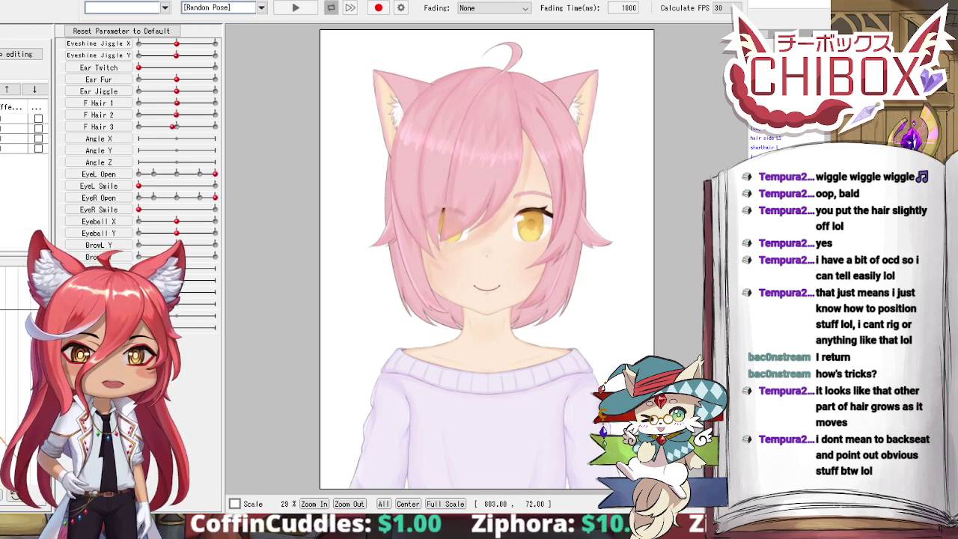
{"action": "key", "text": "alt+Tab"}
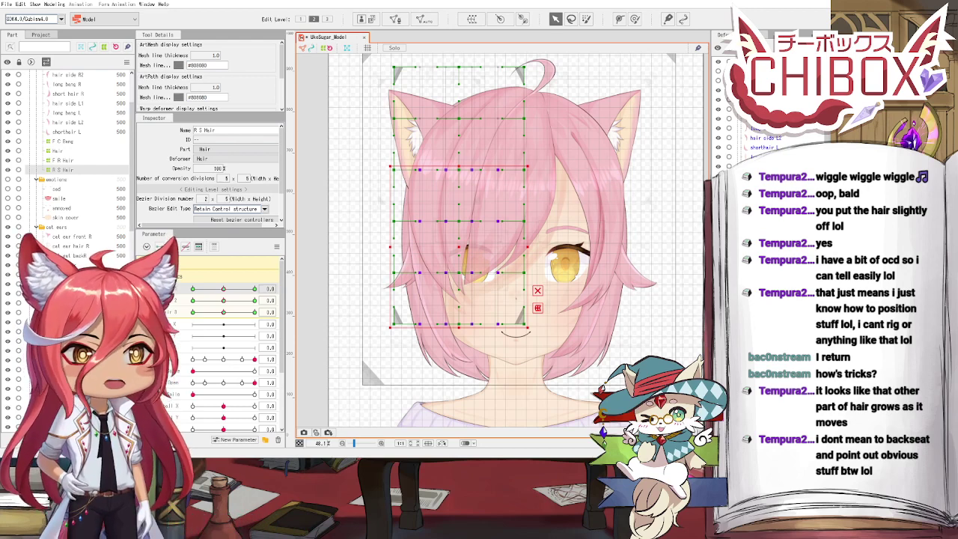
Step: At the first F Hair parameter's maximum, rotate the four lowest R S Hair rows counterclockwise, shift them toward the face, and check the swing
{"action": "left_click_drag", "start_coordinate": [488, 208], "coordinate": [459, 199]}
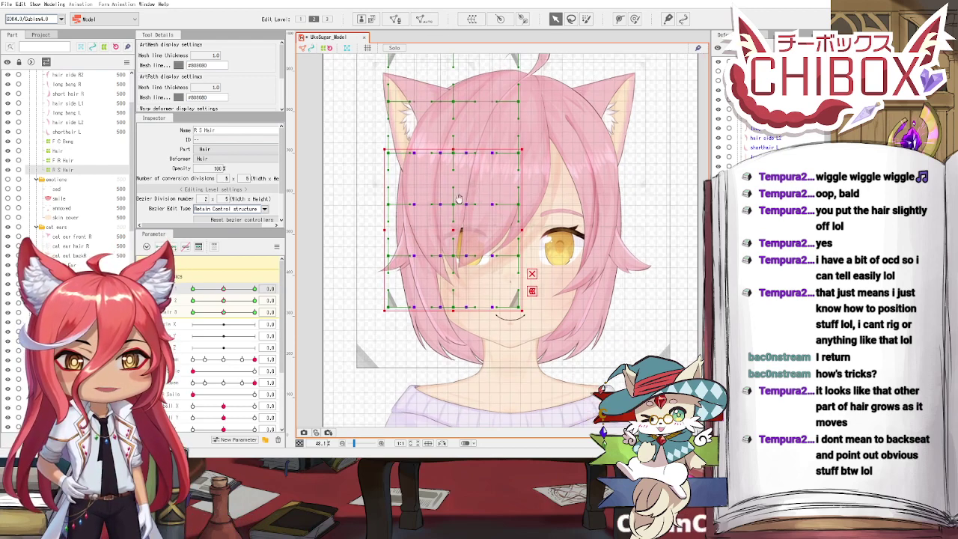
{"action": "left_click_drag", "start_coordinate": [224, 290], "coordinate": [258, 289]}
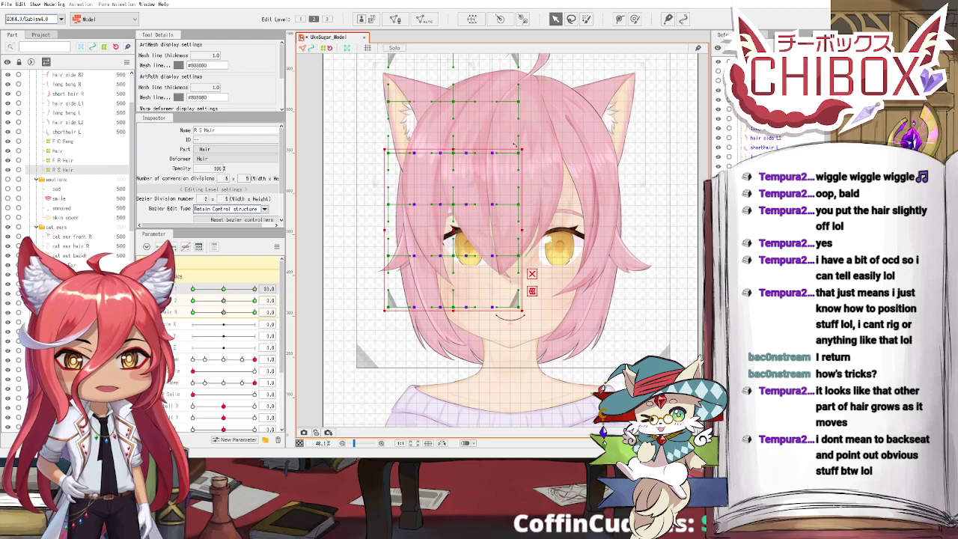
{"action": "left_click_drag", "start_coordinate": [525, 146], "coordinate": [476, 133]}
{"action": "left_click_drag", "start_coordinate": [453, 228], "coordinate": [477, 238]}
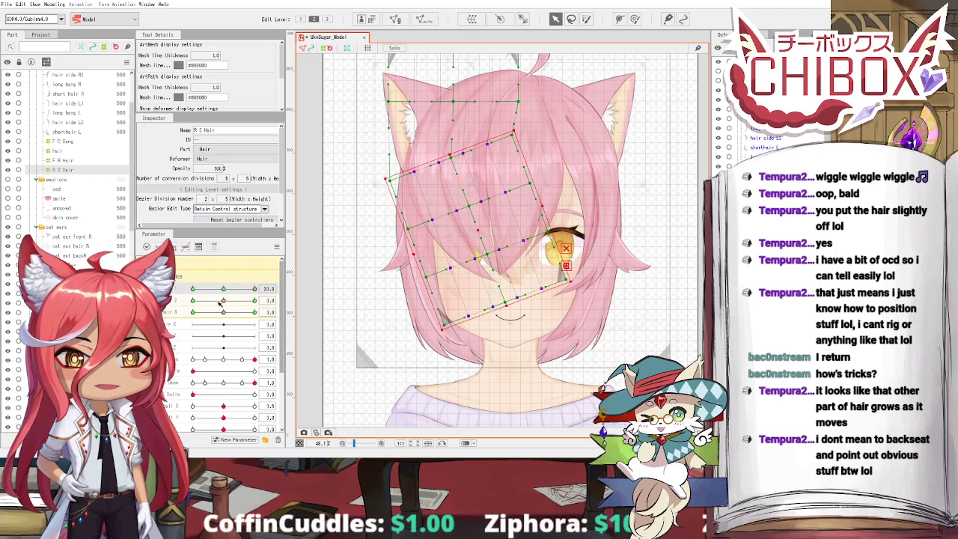
{"action": "left_click_drag", "start_coordinate": [224, 289], "coordinate": [256, 290]}
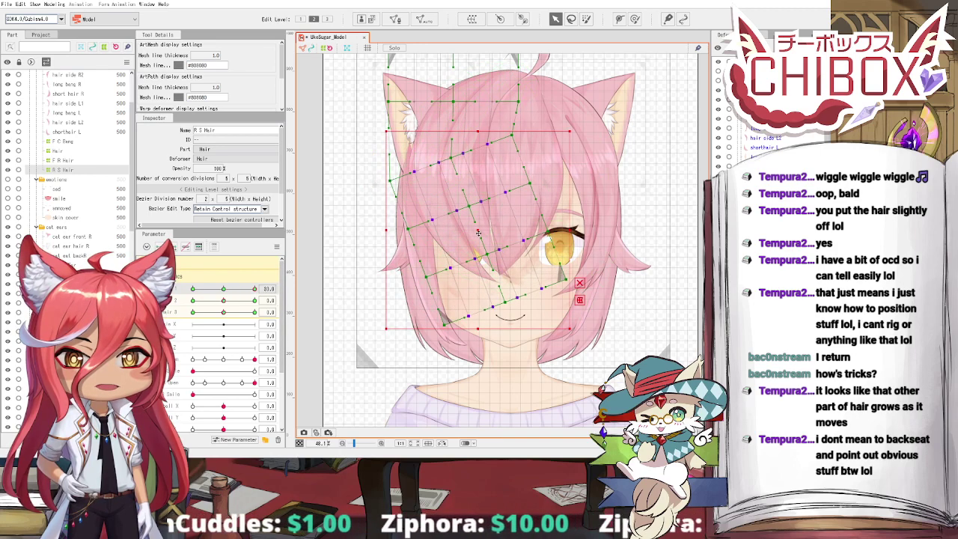
Step: At the first F Hair parameter's minimum, rotate the four lowest R S Hair rows clockwise and shift them outward from the face and slightly up
{"action": "left_click_drag", "start_coordinate": [255, 289], "coordinate": [193, 289]}
{"action": "left_click_drag", "start_coordinate": [367, 324], "coordinate": [548, 176]}
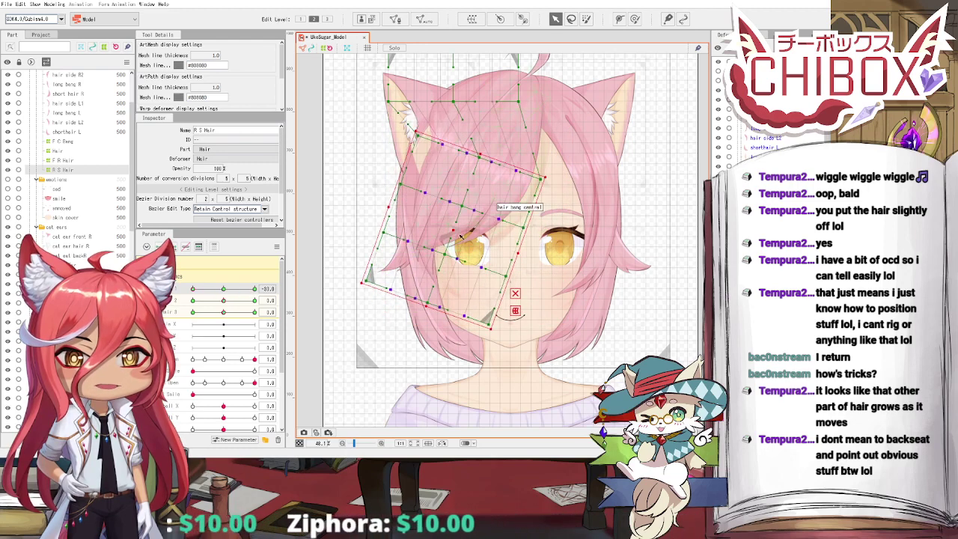
{"action": "left_click_drag", "start_coordinate": [366, 281], "coordinate": [344, 281]}
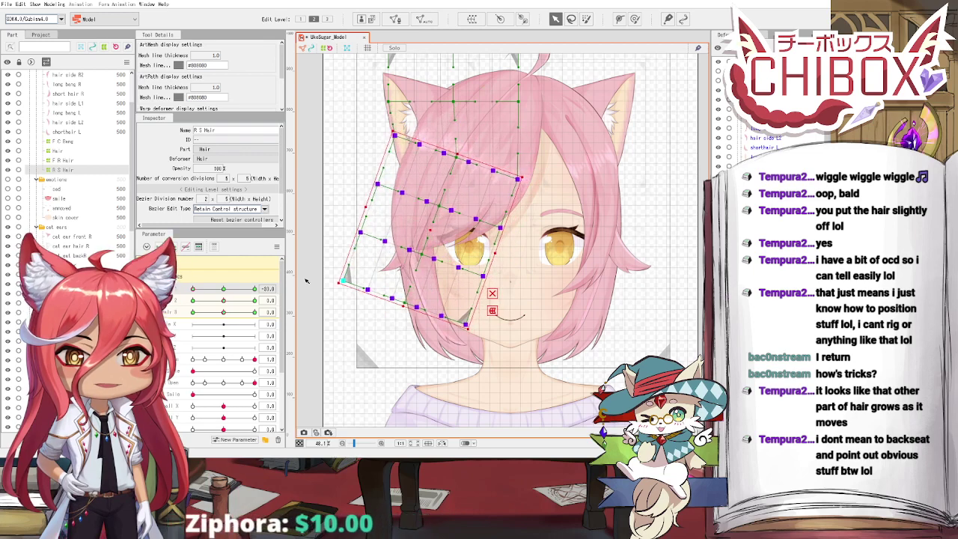
{"action": "mouse_move", "coordinate": [204, 290]}
{"action": "left_mouse_down"}
{"action": "mouse_move", "coordinate": [251, 292]}
{"action": "mouse_move", "coordinate": [193, 291]}
{"action": "left_mouse_up"}
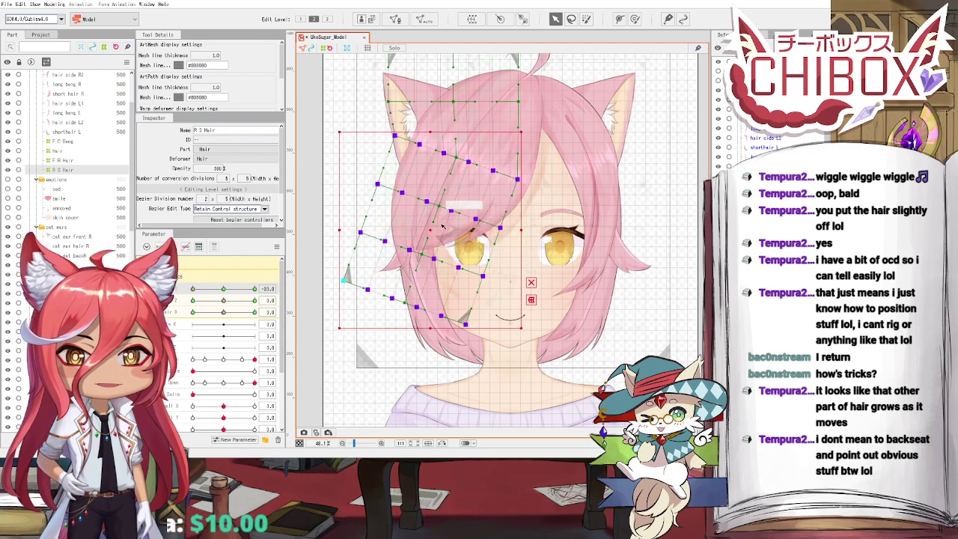
{"action": "left_click_drag", "start_coordinate": [432, 231], "coordinate": [434, 226]}
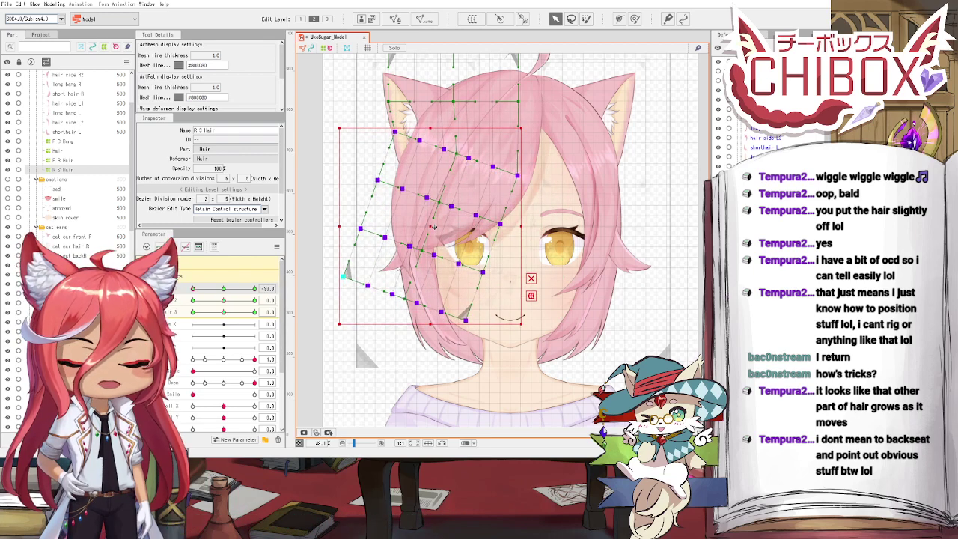
{"action": "mouse_move", "coordinate": [191, 288]}
{"action": "left_mouse_down"}
{"action": "mouse_move", "coordinate": [223, 291]}
{"action": "mouse_move", "coordinate": [192, 289]}
{"action": "left_mouse_up"}
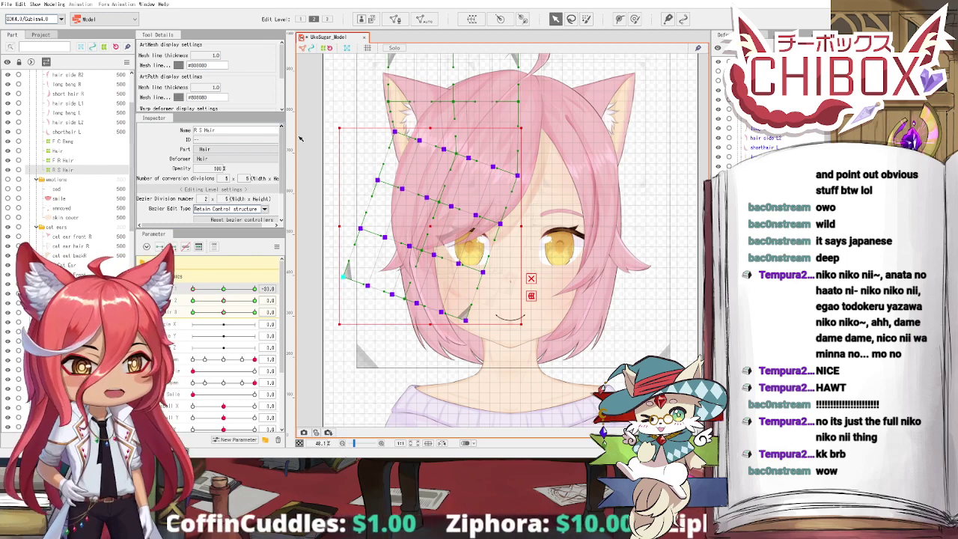
Step: Reset the first F Hair parameter and, at the second's maximum, rotate the three lowest R S Hair rows counterclockwise and shift them toward the face
{"action": "left_click_drag", "start_coordinate": [197, 289], "coordinate": [224, 291]}
{"action": "left_click_drag", "start_coordinate": [223, 301], "coordinate": [255, 305]}
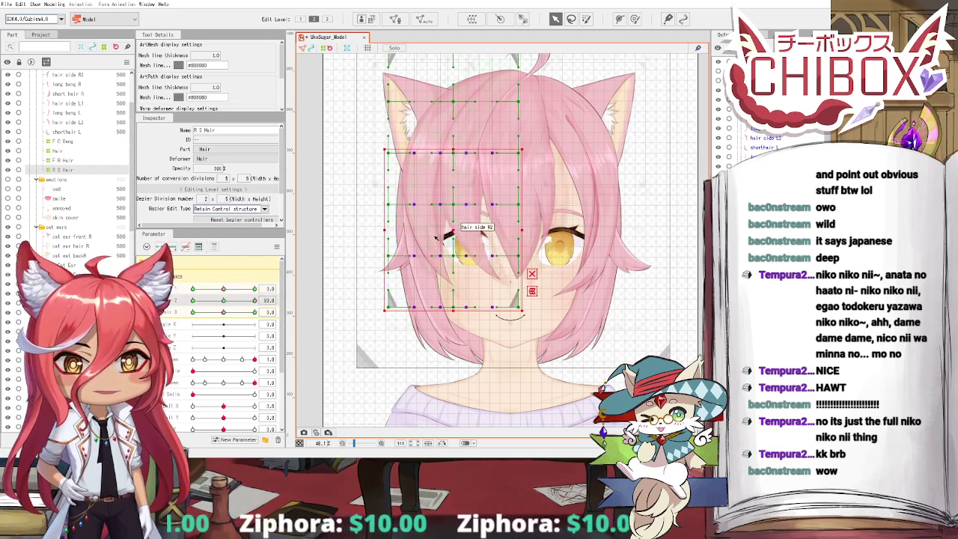
{"action": "left_click_drag", "start_coordinate": [369, 323], "coordinate": [501, 178]}
{"action": "left_click_drag", "start_coordinate": [455, 254], "coordinate": [473, 252]}
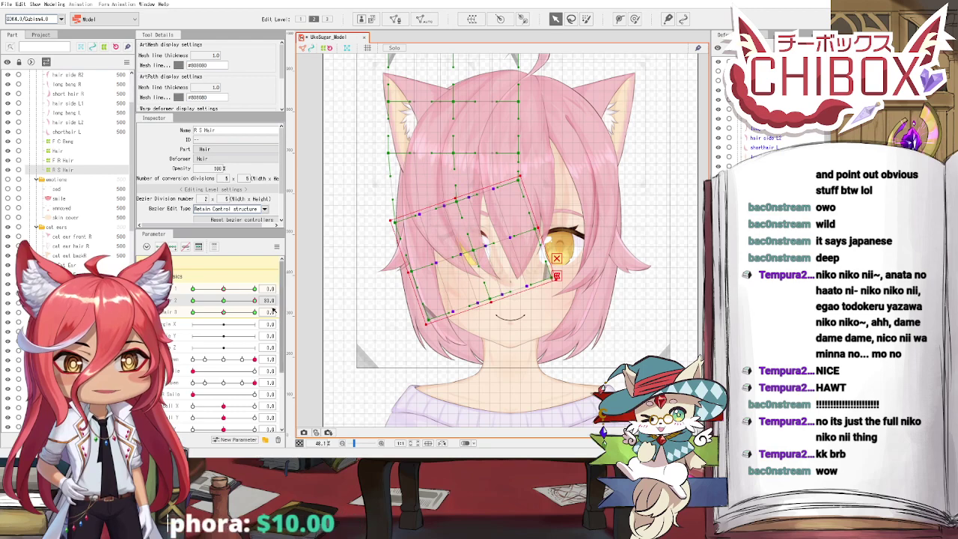
Step: At the second F Hair parameter's minimum, rotate the three lowest R S Hair rows clockwise, shift them outward, and return the parameter to its default
{"action": "left_click_drag", "start_coordinate": [238, 303], "coordinate": [193, 301]}
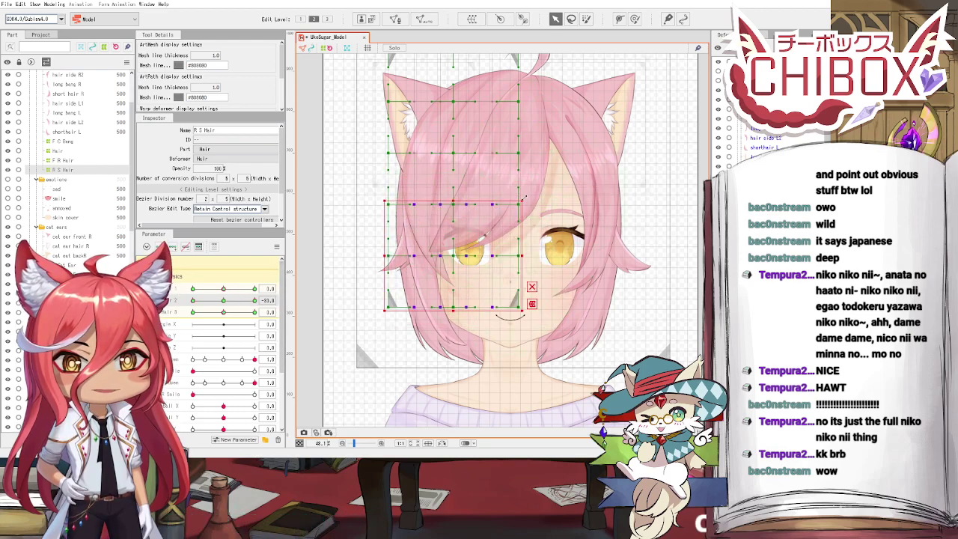
{"action": "left_click_drag", "start_coordinate": [524, 198], "coordinate": [538, 226]}
{"action": "left_click_drag", "start_coordinate": [455, 256], "coordinate": [436, 250]}
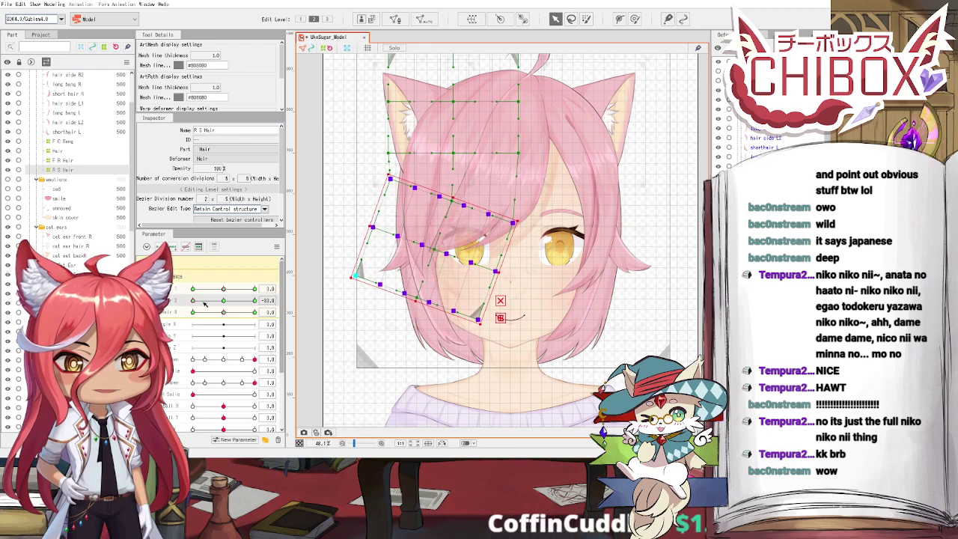
{"action": "mouse_move", "coordinate": [196, 302]}
{"action": "left_mouse_down"}
{"action": "mouse_move", "coordinate": [249, 309]}
{"action": "mouse_move", "coordinate": [187, 306]}
{"action": "left_mouse_up"}
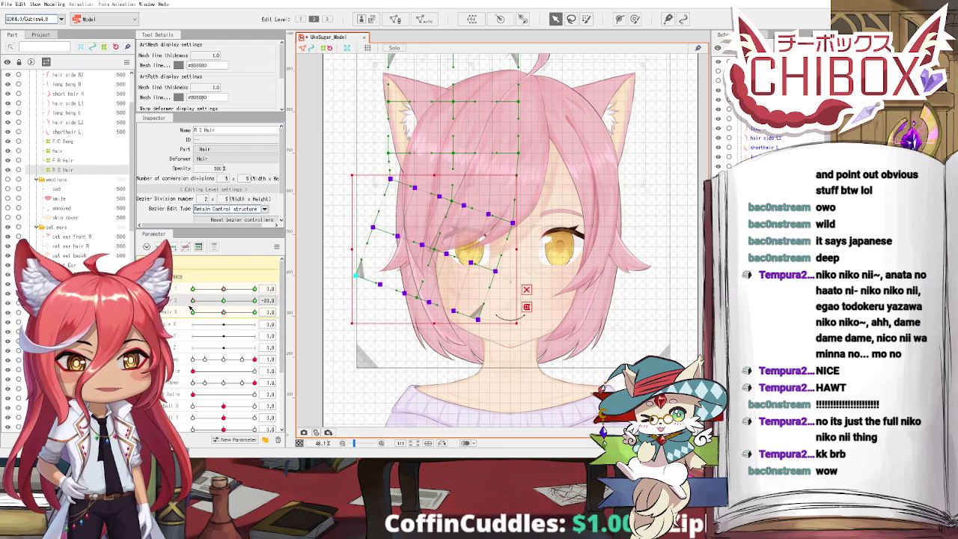
{"action": "left_click", "coordinate": [223, 301]}
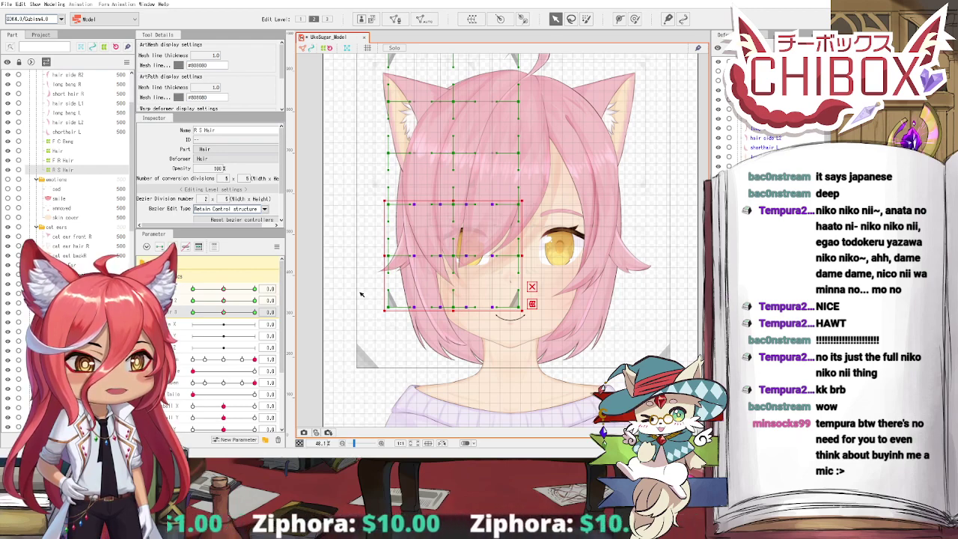
Step: At the third F Hair parameter's maximum, rotate the two lowest R S Hair rows counterclockwise and shift them toward the face
{"action": "left_click_drag", "start_coordinate": [367, 253], "coordinate": [547, 323]}
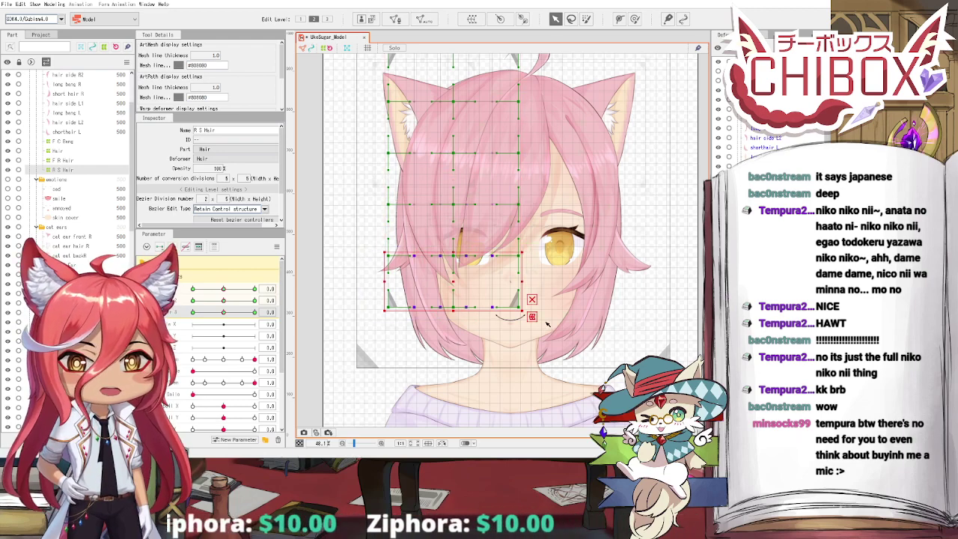
{"action": "left_click", "coordinate": [254, 312]}
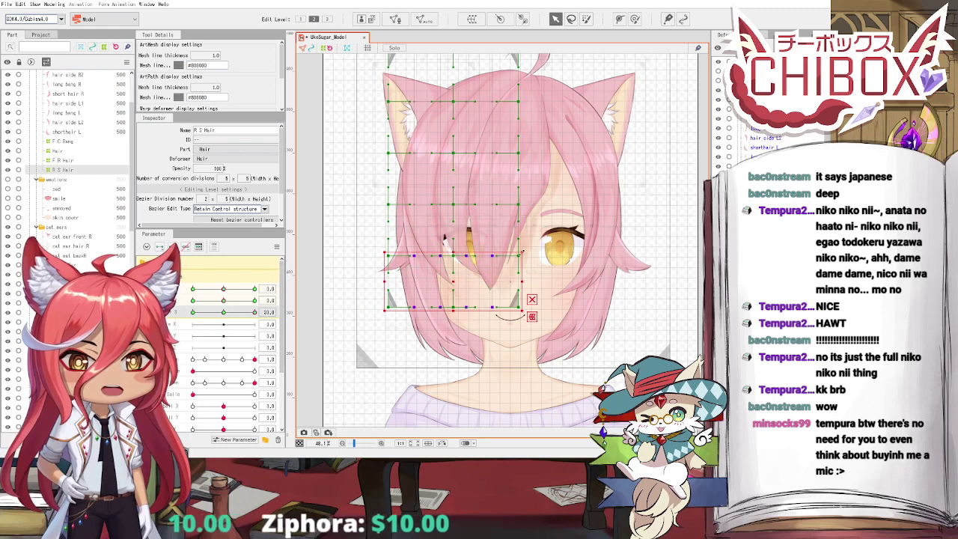
{"action": "left_click_drag", "start_coordinate": [524, 249], "coordinate": [471, 278]}
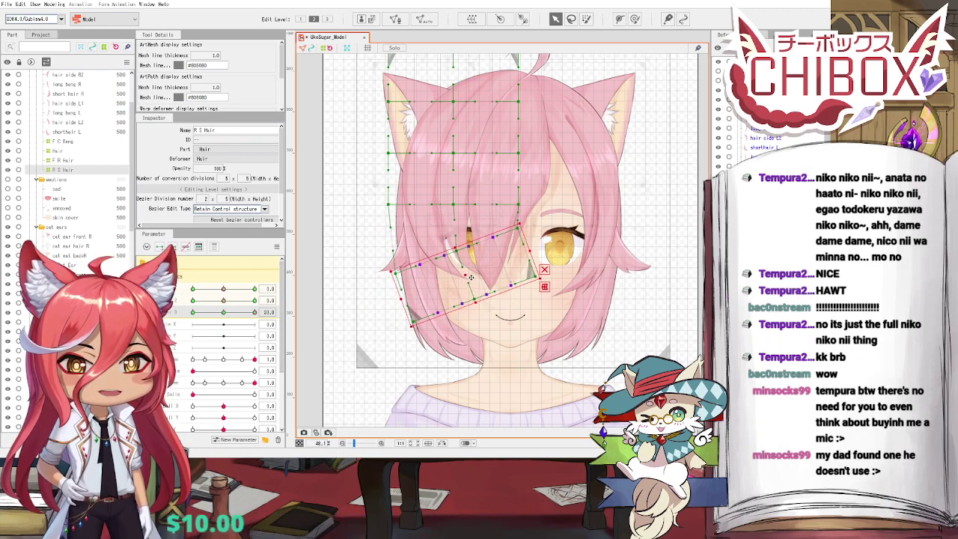
Step: At the third F Hair parameter's minimum, rotate the two lowest R S Hair rows clockwise, shift them outward and slightly down, and check the swing
{"action": "left_click_drag", "start_coordinate": [225, 312], "coordinate": [179, 299]}
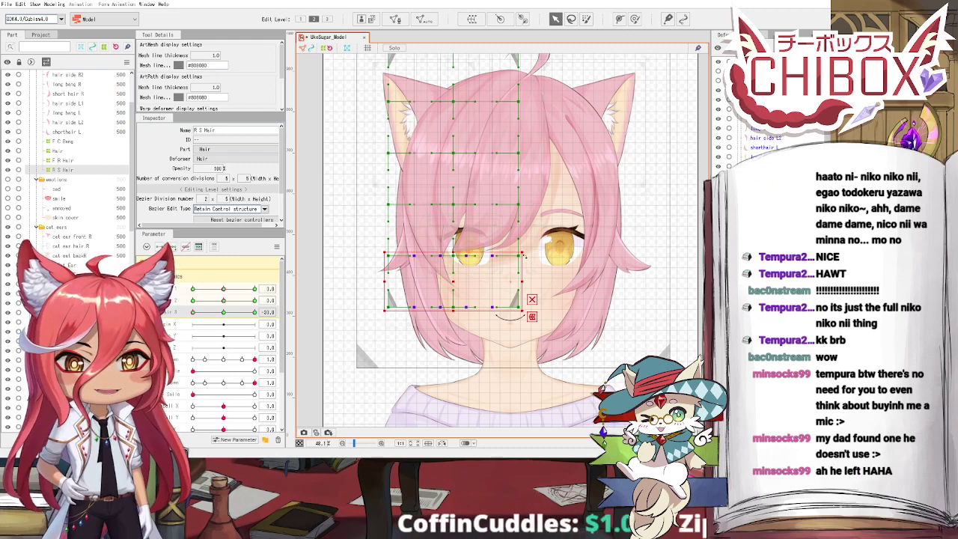
{"action": "left_click_drag", "start_coordinate": [524, 248], "coordinate": [439, 270]}
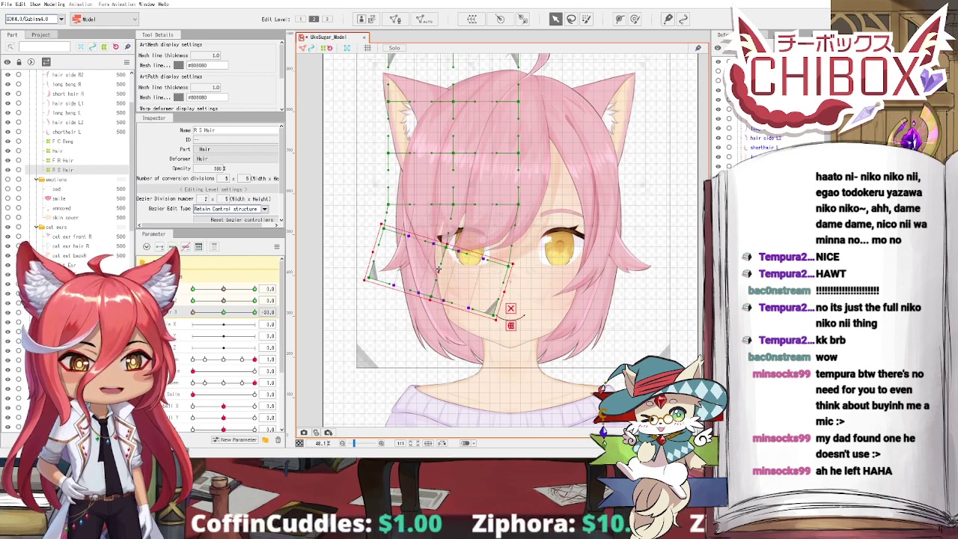
{"action": "left_click_drag", "start_coordinate": [516, 257], "coordinate": [517, 265]}
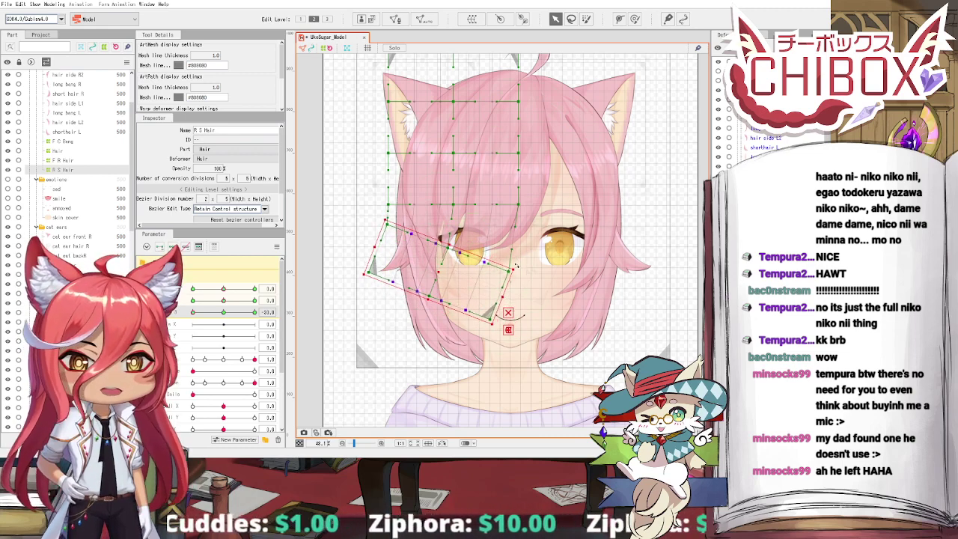
{"action": "left_click_drag", "start_coordinate": [440, 269], "coordinate": [441, 267]}
{"action": "left_click_drag", "start_coordinate": [218, 313], "coordinate": [192, 313]}
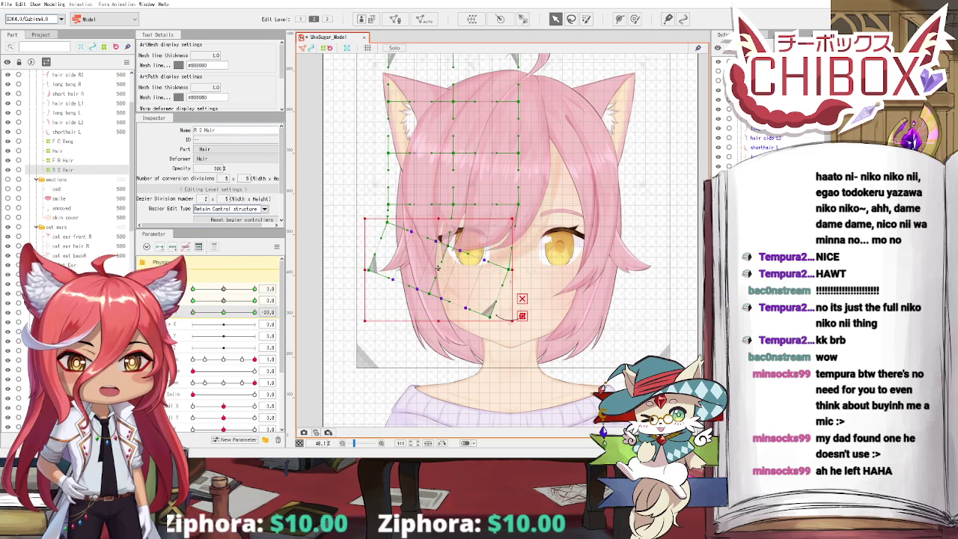
{"action": "left_click_drag", "start_coordinate": [438, 268], "coordinate": [438, 272]}
{"action": "left_click_drag", "start_coordinate": [208, 312], "coordinate": [176, 312]}
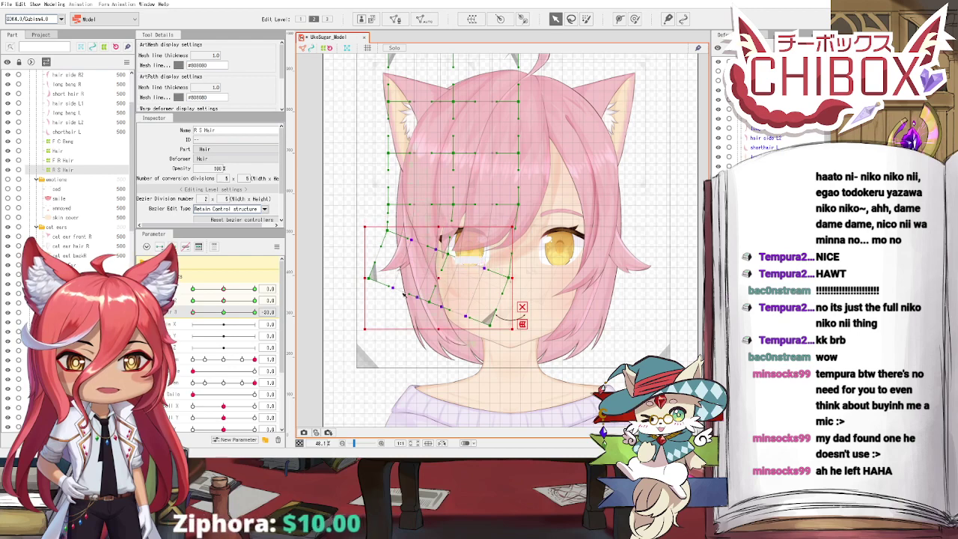
{"action": "mouse_move", "coordinate": [192, 311]}
{"action": "left_mouse_down"}
{"action": "mouse_move", "coordinate": [202, 317]}
{"action": "mouse_move", "coordinate": [176, 312]}
{"action": "left_mouse_up"}
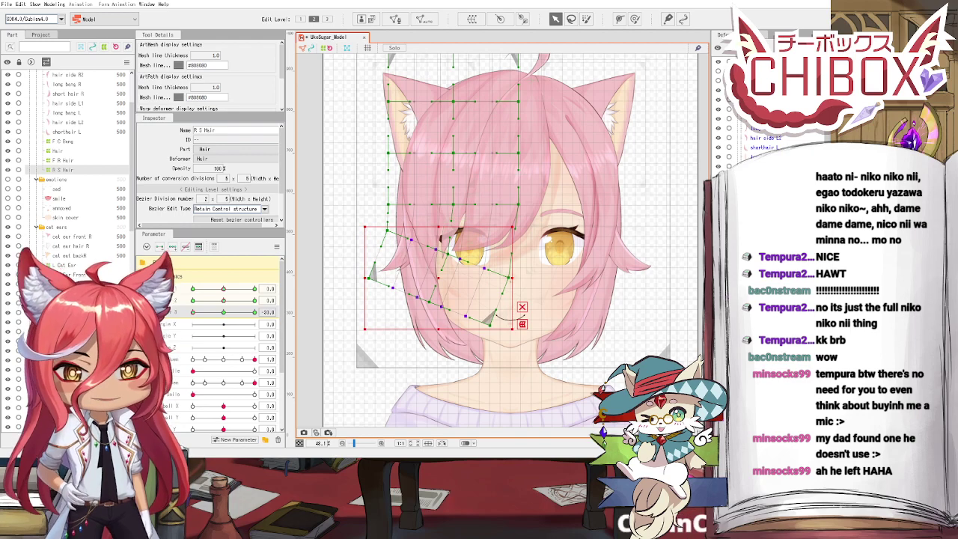
Step: Select the F R Hair deformer beneath the overlapping hair shadows and check its swing at both extremes of the third F Hair parameter
{"action": "left_click", "coordinate": [448, 288]}
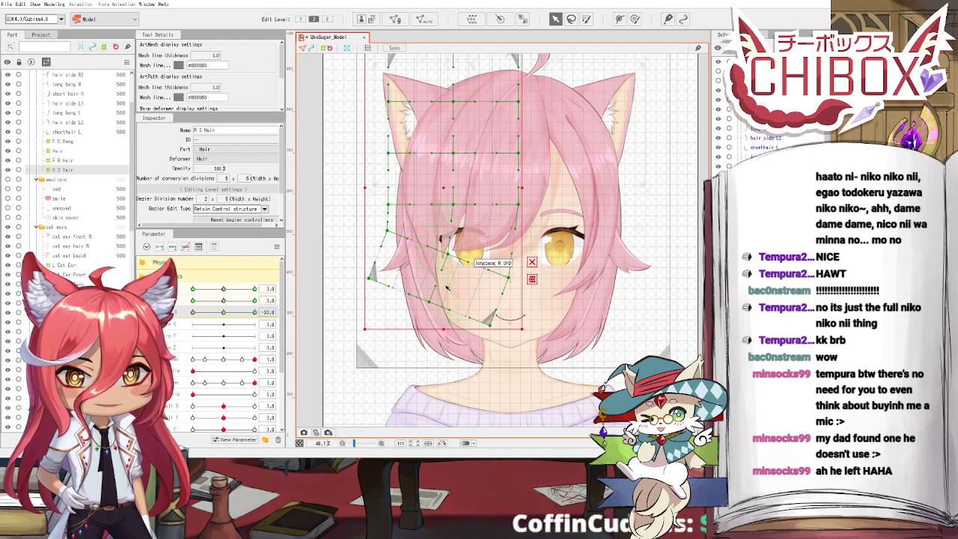
{"action": "left_click", "coordinate": [448, 288]}
{"action": "left_click", "coordinate": [329, 274]}
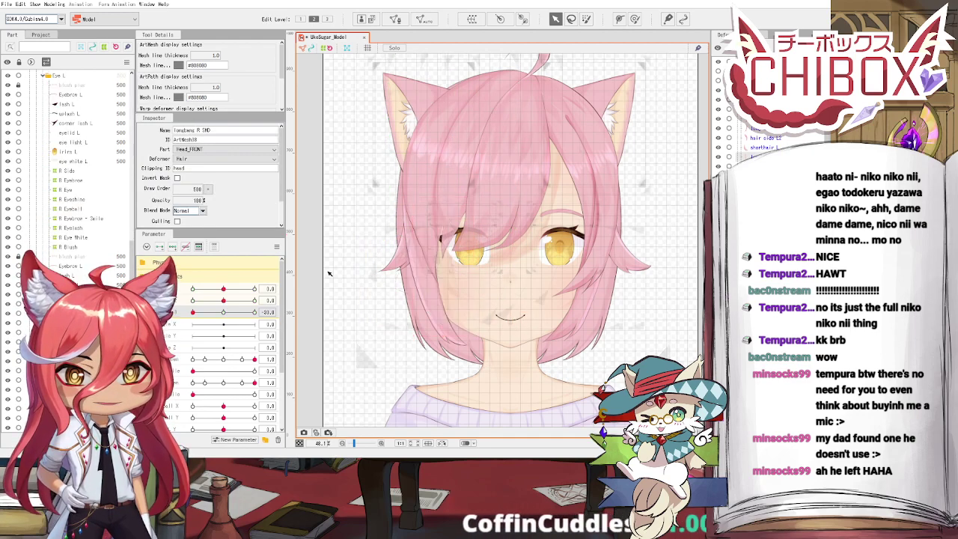
{"action": "left_click", "coordinate": [452, 288]}
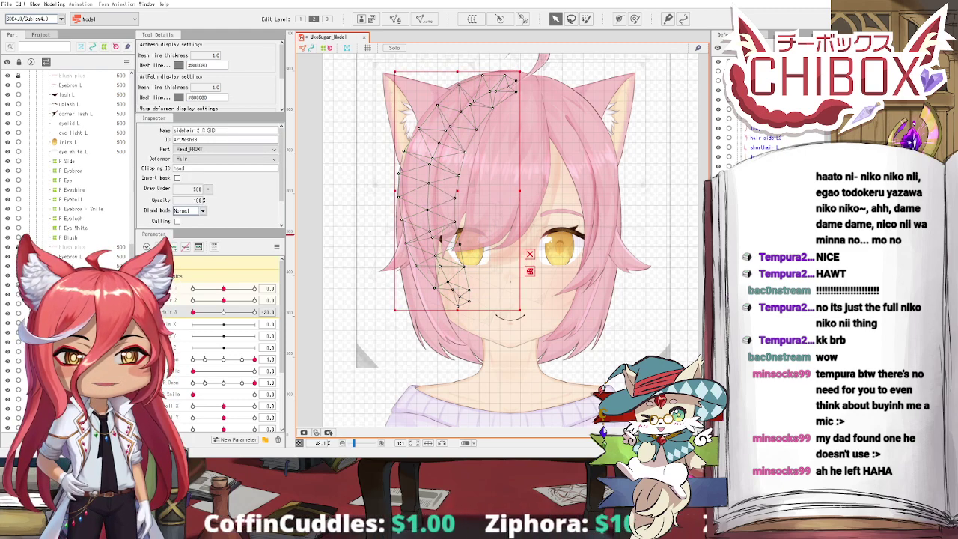
{"action": "left_click", "coordinate": [453, 286]}
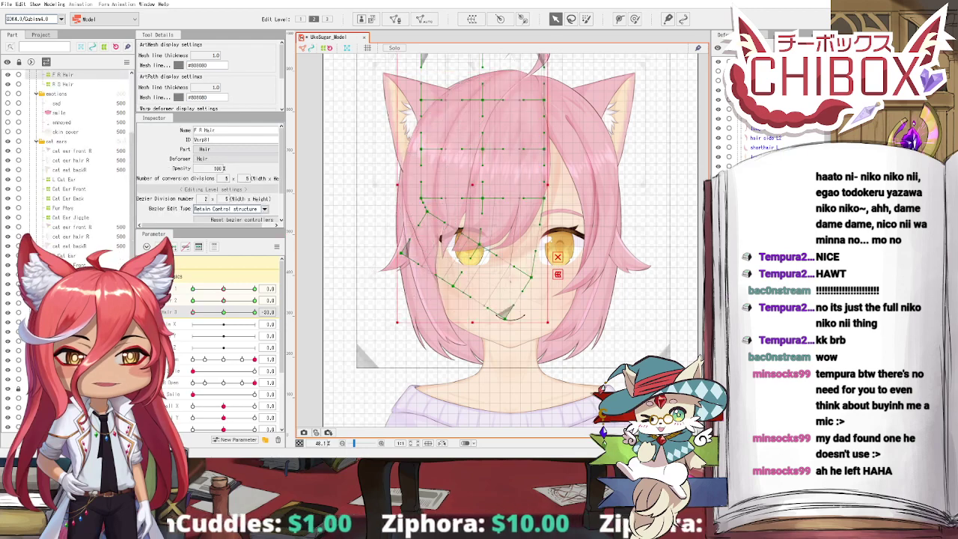
{"action": "left_click", "coordinate": [224, 312]}
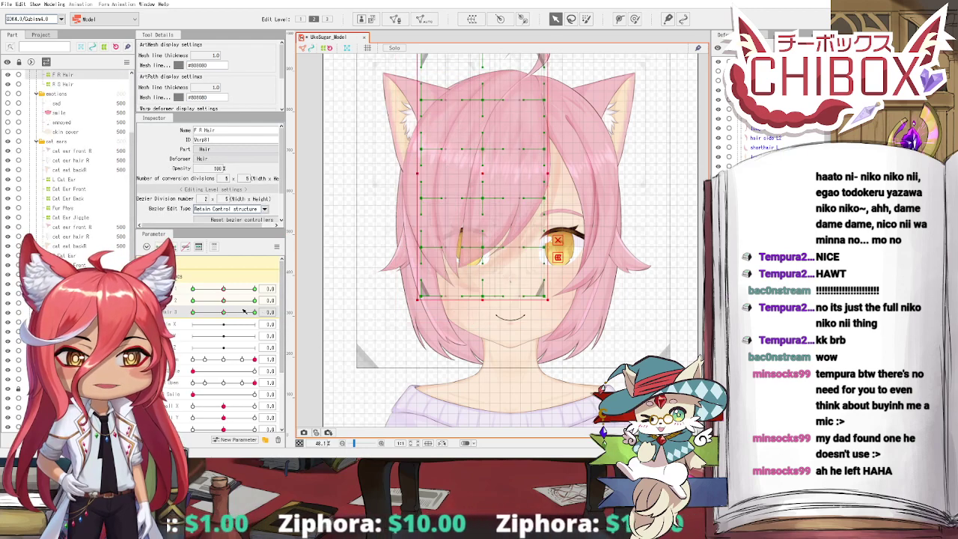
{"action": "left_click", "coordinate": [449, 280]}
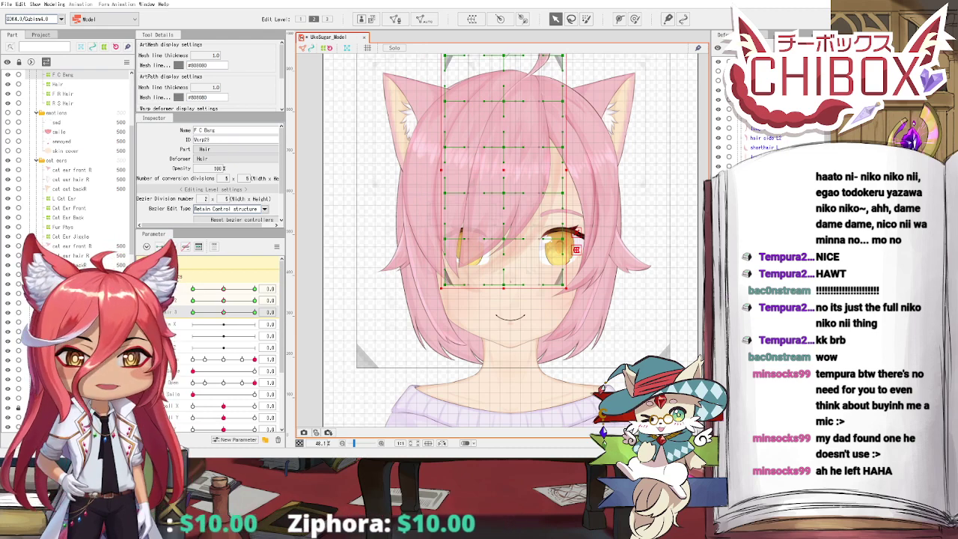
{"action": "left_click", "coordinate": [425, 290]}
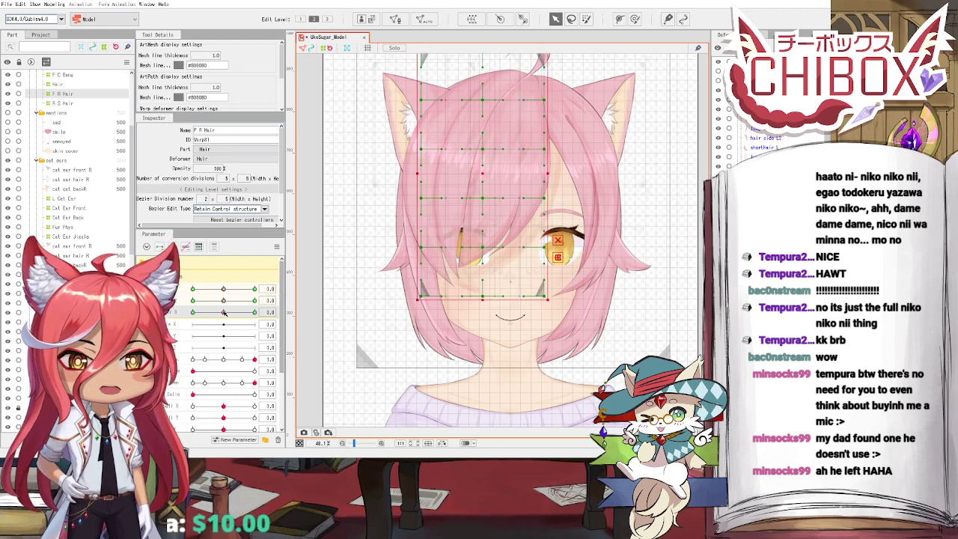
{"action": "left_click_drag", "start_coordinate": [224, 313], "coordinate": [288, 323]}
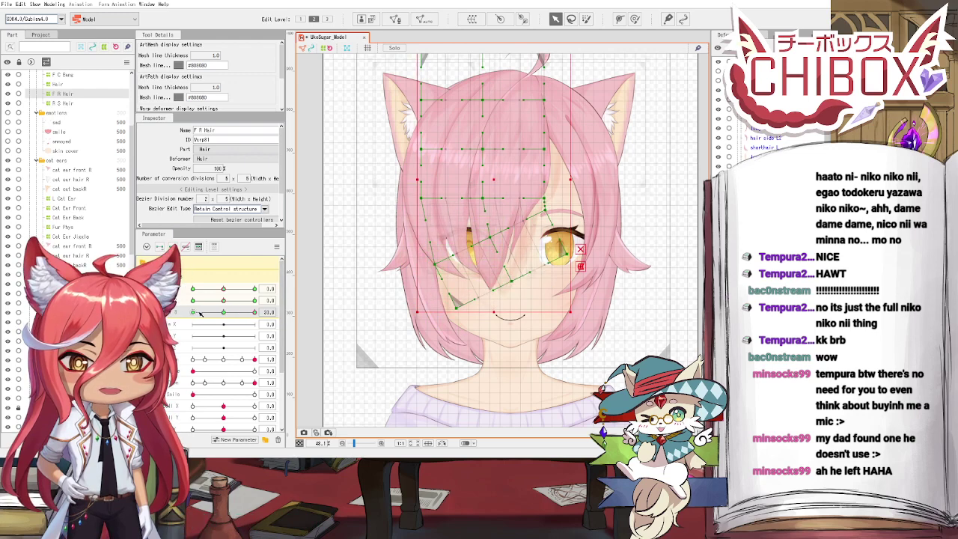
{"action": "left_click_drag", "start_coordinate": [200, 313], "coordinate": [219, 304]}
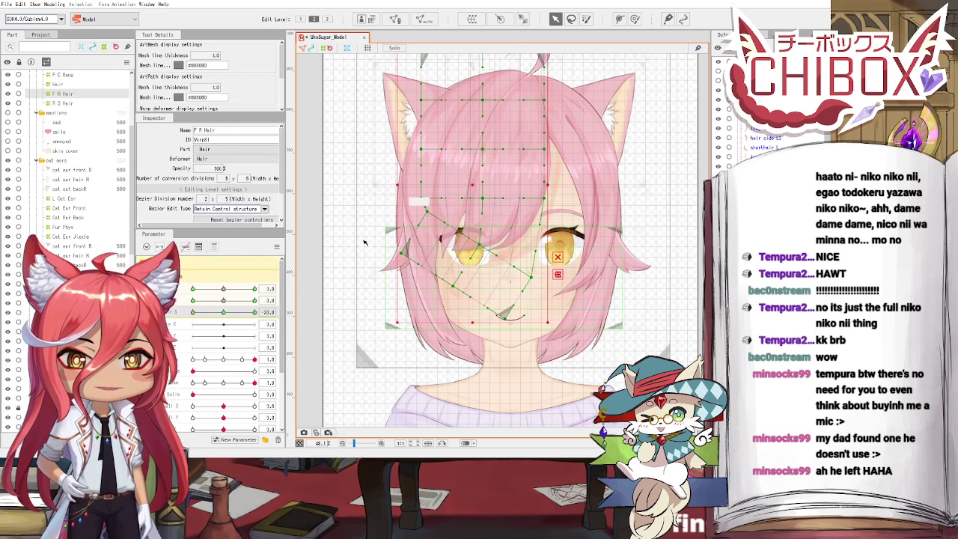
Step: At the third F Hair parameter's minimum, shift the two lowest F R Hair rows slightly down and outward, check the swing, and deselect the deformer
{"action": "left_click", "coordinate": [223, 313]}
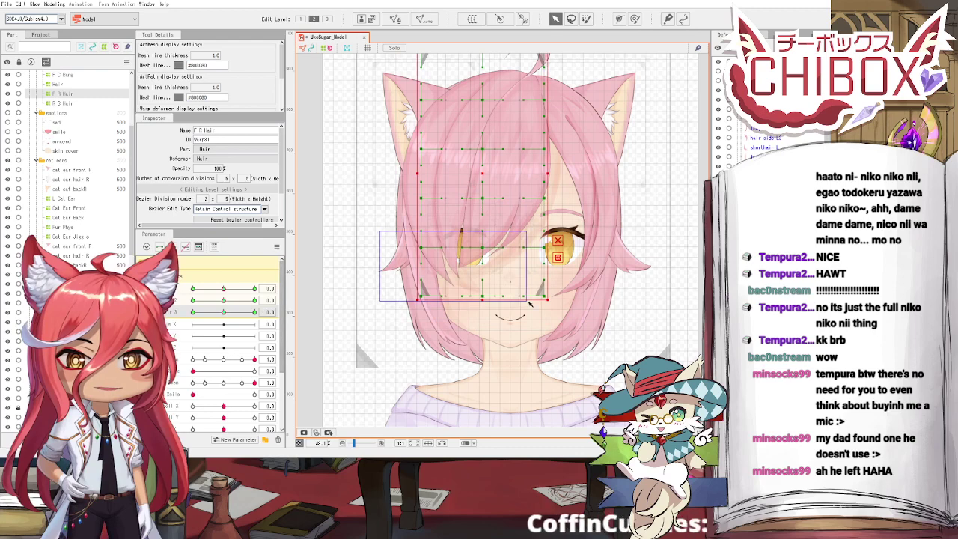
{"action": "left_click_drag", "start_coordinate": [530, 303], "coordinate": [559, 321]}
{"action": "left_click", "coordinate": [192, 313]}
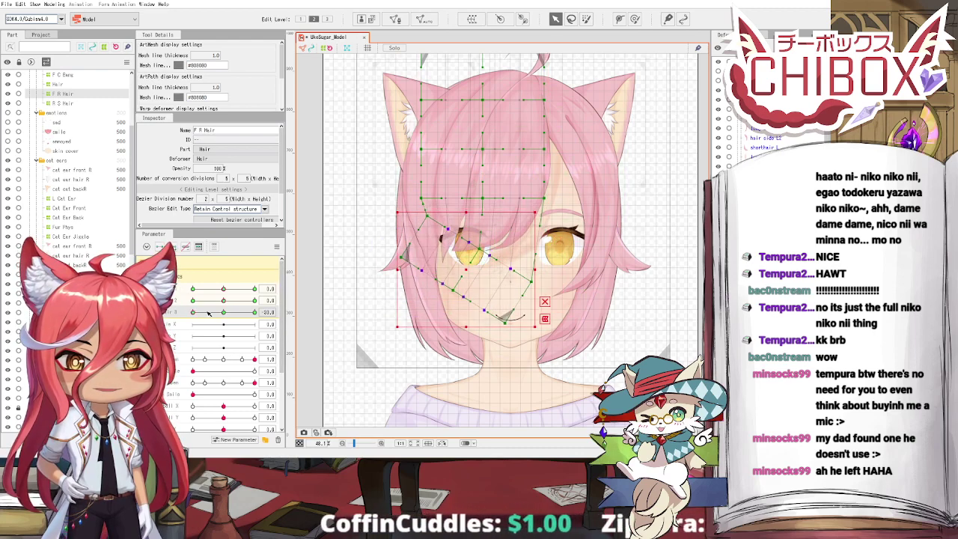
{"action": "left_click_drag", "start_coordinate": [193, 312], "coordinate": [165, 313]}
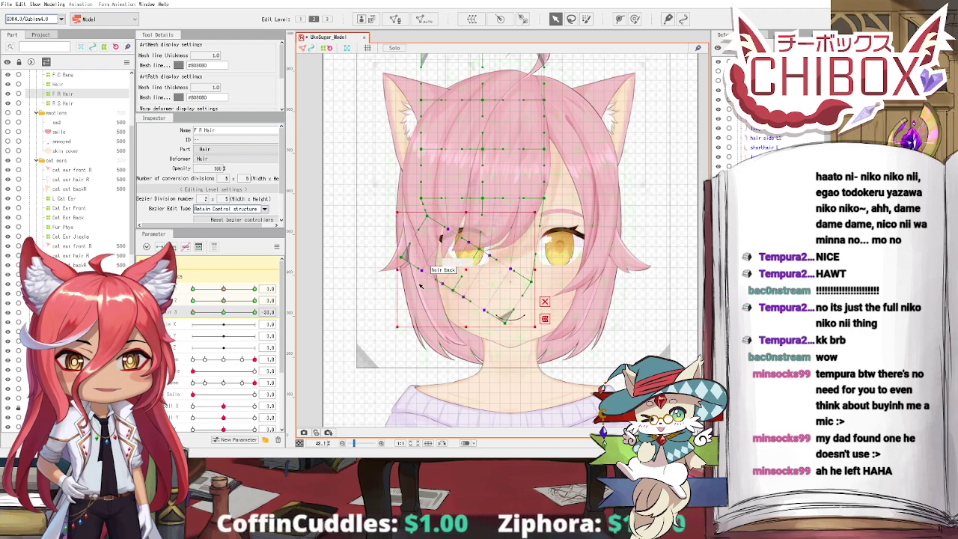
{"action": "left_click_drag", "start_coordinate": [464, 269], "coordinate": [464, 272]}
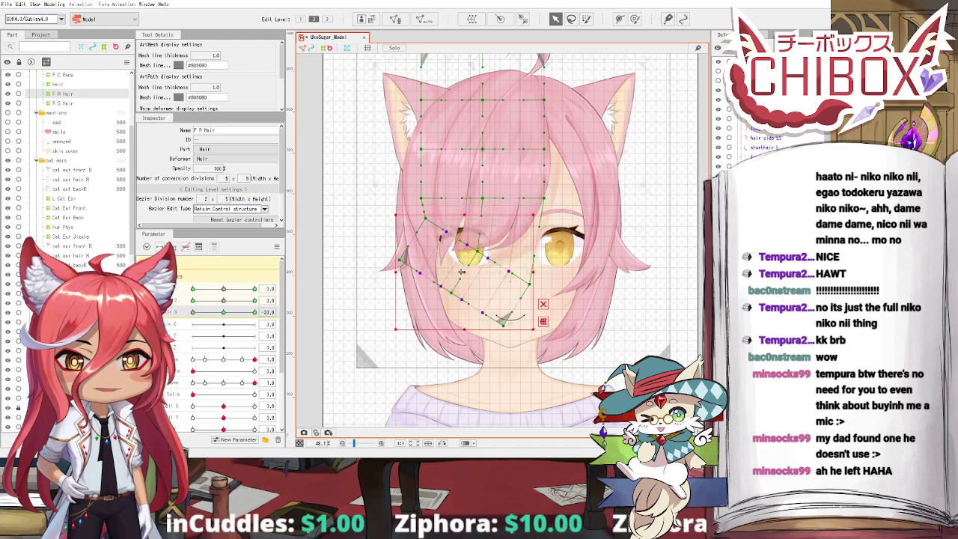
{"action": "left_click", "coordinate": [221, 317]}
{"action": "left_click_drag", "start_coordinate": [221, 317], "coordinate": [194, 313]}
{"action": "left_click", "coordinate": [445, 276]}
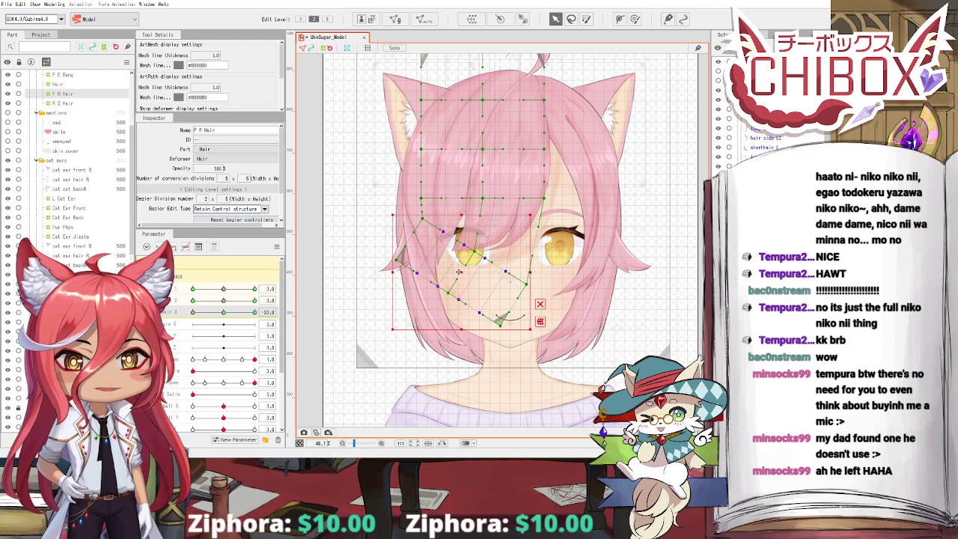
{"action": "left_click", "coordinate": [227, 313]}
{"action": "mouse_move", "coordinate": [228, 316]}
{"action": "left_mouse_down"}
{"action": "mouse_move", "coordinate": [195, 321]}
{"action": "mouse_move", "coordinate": [225, 313]}
{"action": "left_mouse_up"}
{"action": "left_click", "coordinate": [335, 287]}
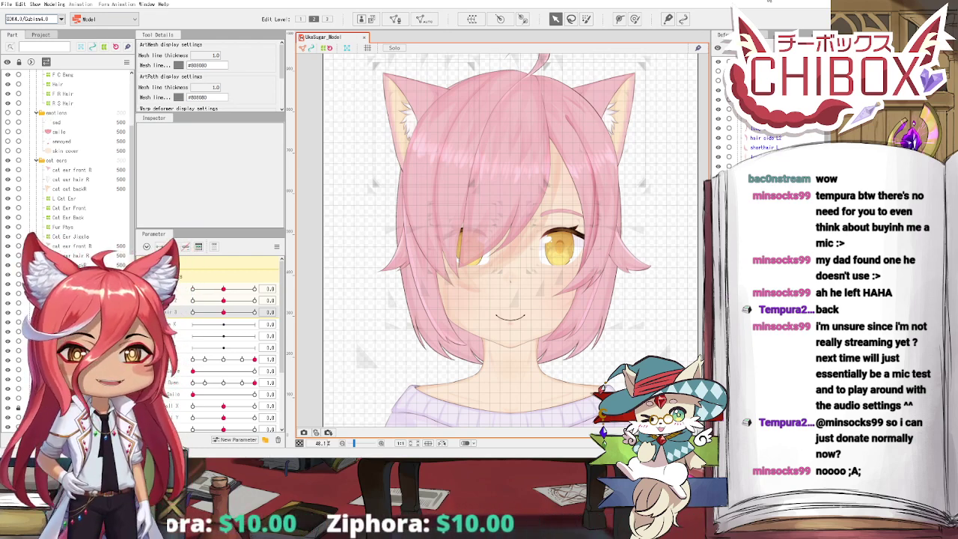
{"action": "left_click_drag", "start_coordinate": [564, 196], "coordinate": [536, 192]}
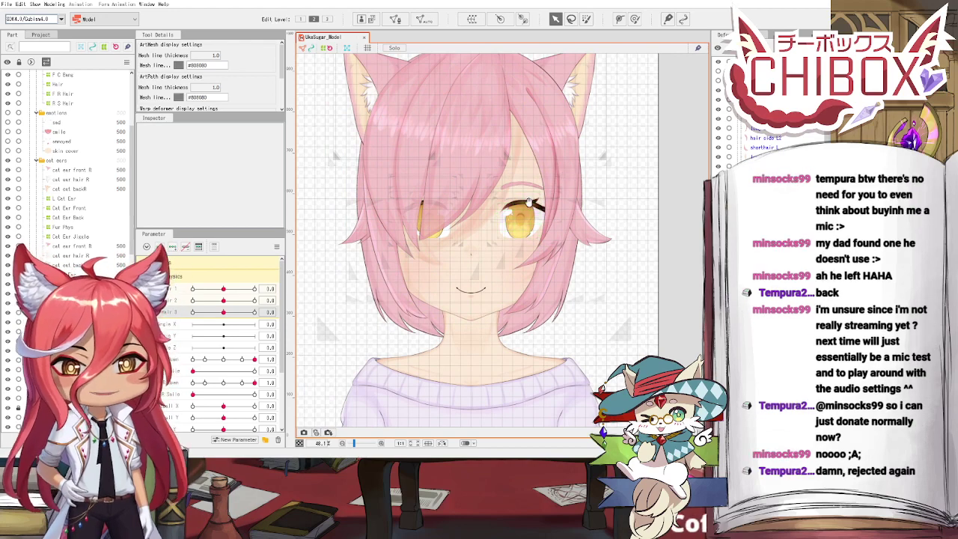
{"action": "left_click_drag", "start_coordinate": [528, 202], "coordinate": [530, 211]}
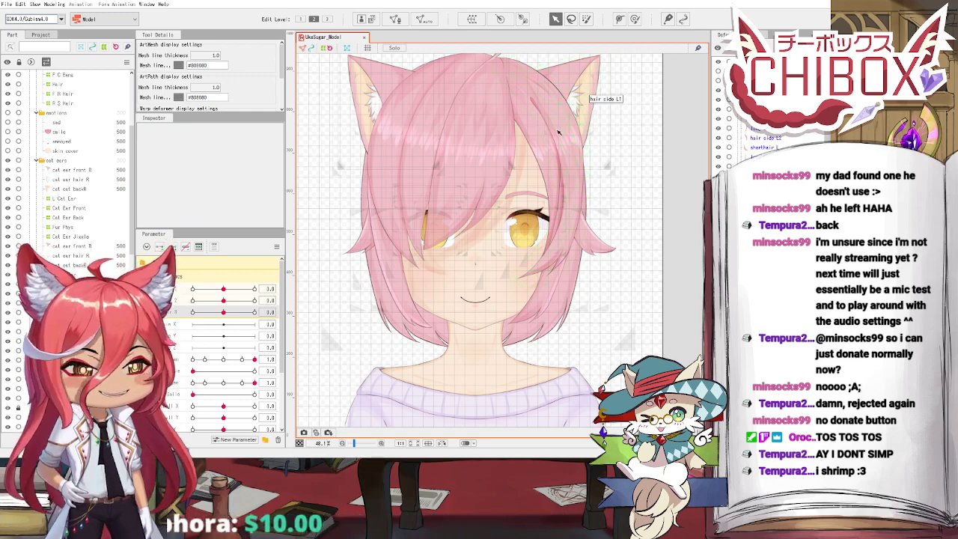
{"action": "scroll", "coordinate": [558, 131], "scroll_direction": "down", "scroll_amount": 2}
{"action": "left_click_drag", "start_coordinate": [557, 136], "coordinate": [554, 164]}
{"action": "scroll", "coordinate": [553, 155], "scroll_direction": "up", "scroll_amount": 2}
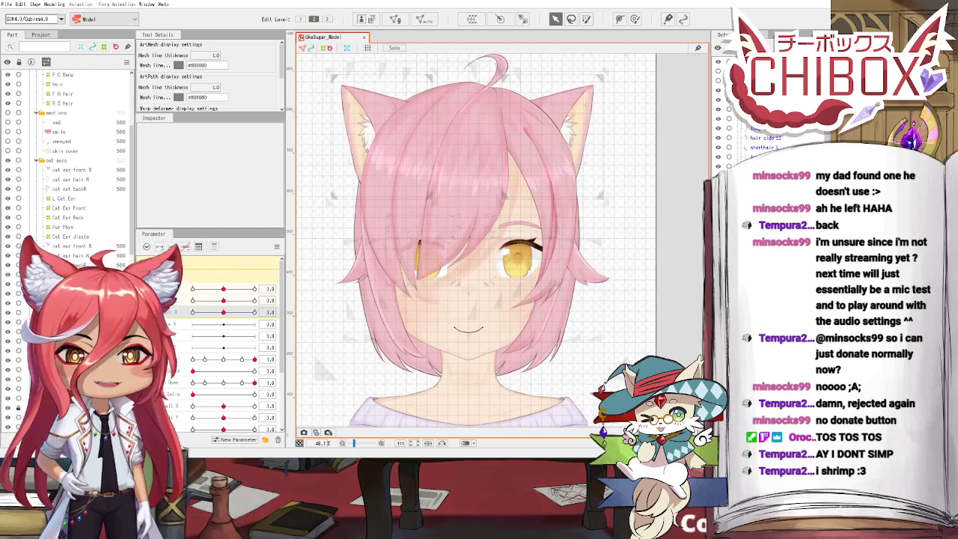
Step: Inspect the Hair and F C Bang deformers and the long bang SHD mesh beside the face
{"action": "left_click", "coordinate": [58, 85]}
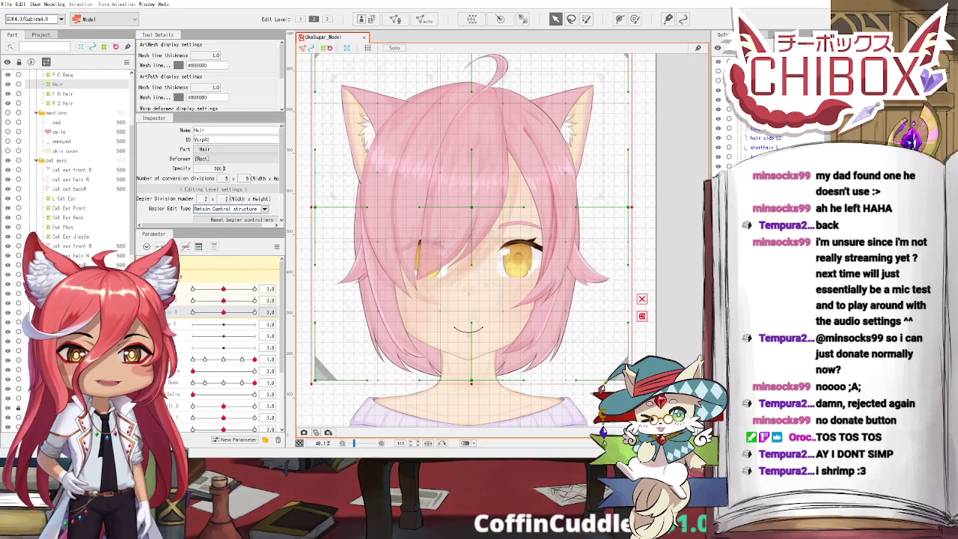
{"action": "left_click", "coordinate": [509, 165]}
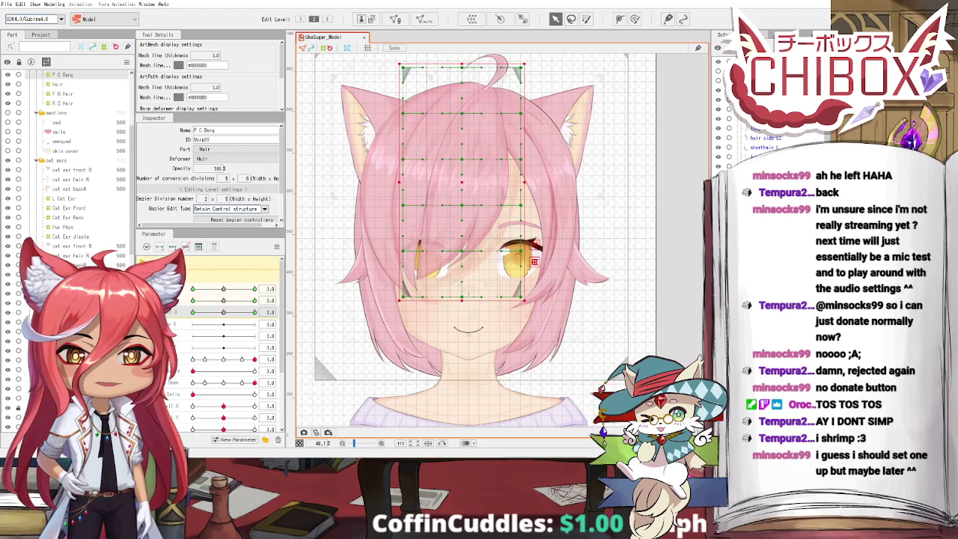
{"action": "left_click", "coordinate": [553, 179]}
{"action": "left_click", "coordinate": [563, 193]}
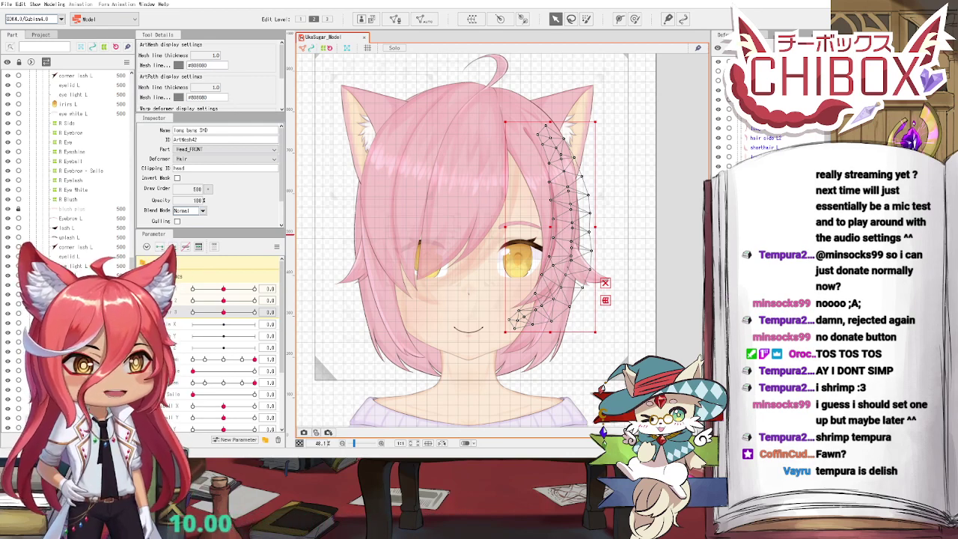
{"action": "left_click", "coordinate": [461, 182]}
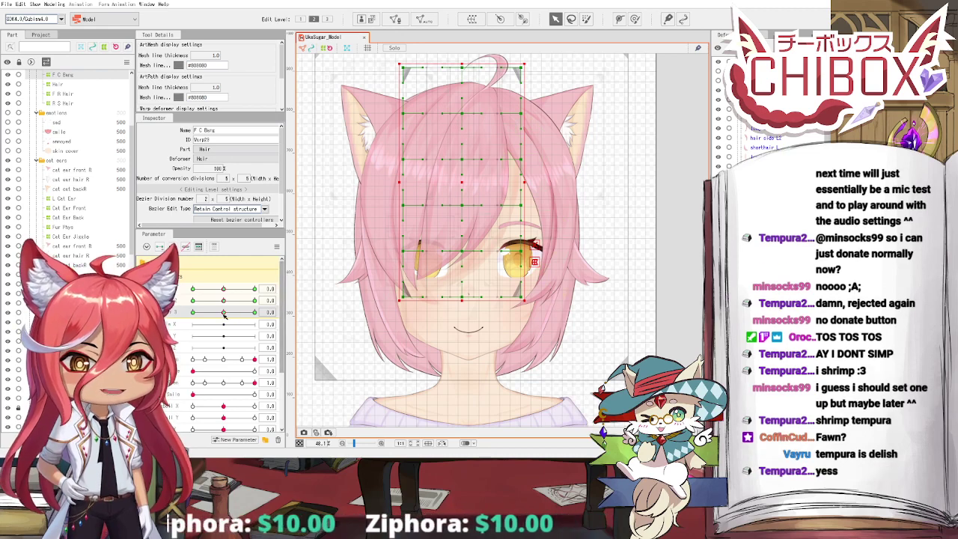
{"action": "mouse_move", "coordinate": [224, 312]}
{"action": "left_mouse_down"}
{"action": "mouse_move", "coordinate": [211, 313]}
{"action": "mouse_move", "coordinate": [224, 312]}
{"action": "left_mouse_up"}
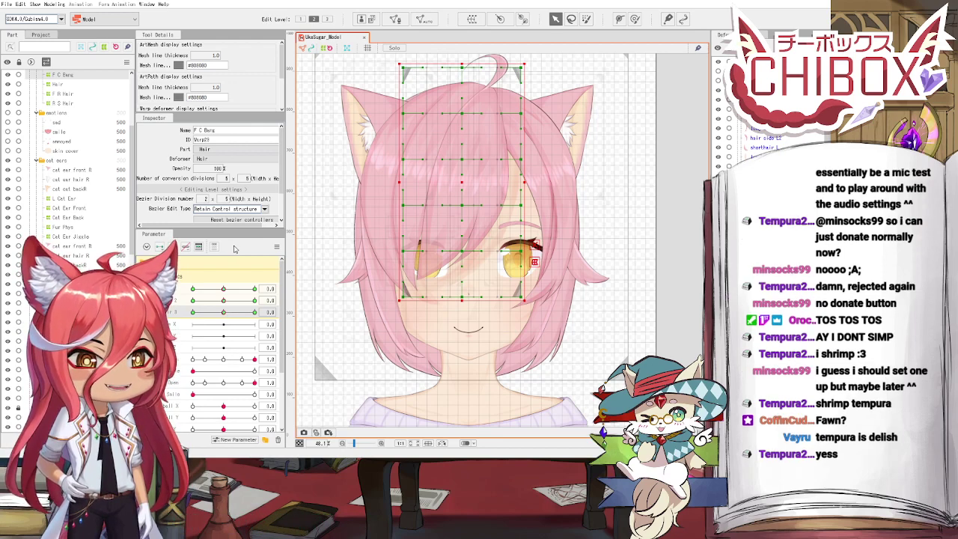
{"action": "mouse_move", "coordinate": [223, 312]}
{"action": "left_mouse_down"}
{"action": "mouse_move", "coordinate": [238, 319]}
{"action": "mouse_move", "coordinate": [225, 317]}
{"action": "left_mouse_up"}
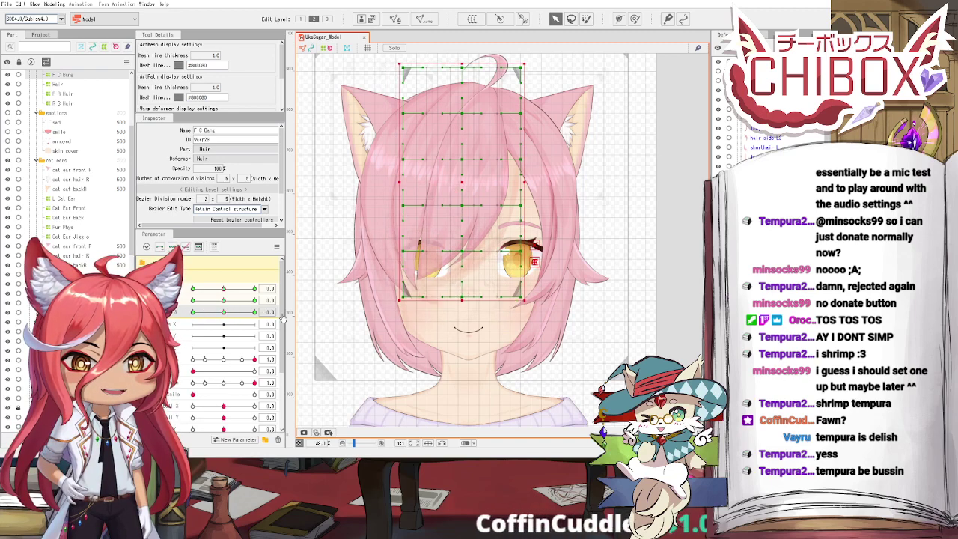
Step: Wrap long bang R in a new R S Hair warp deformer with 2 x 5 Bezier divisions and select its four lowest rows
{"action": "left_click", "coordinate": [389, 298]}
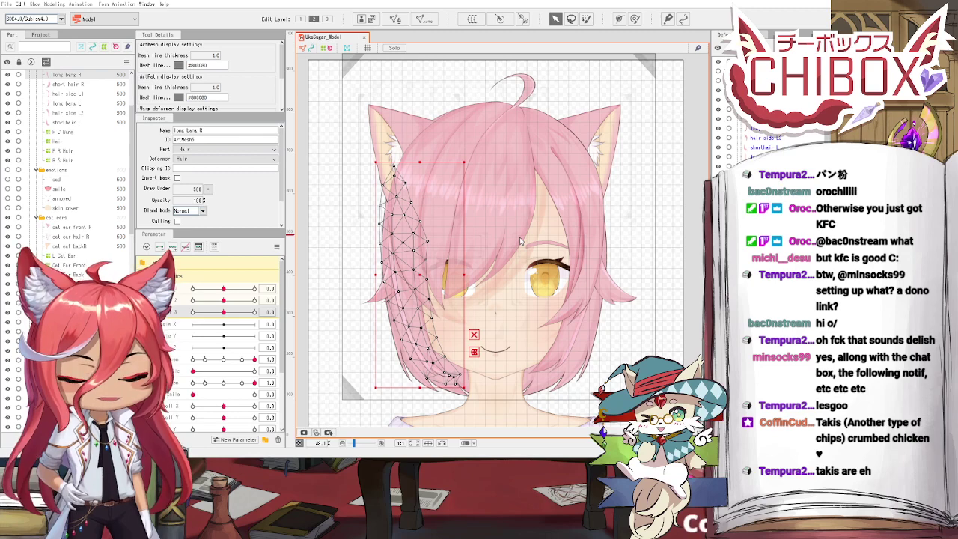
{"action": "left_click", "coordinate": [512, 376]}
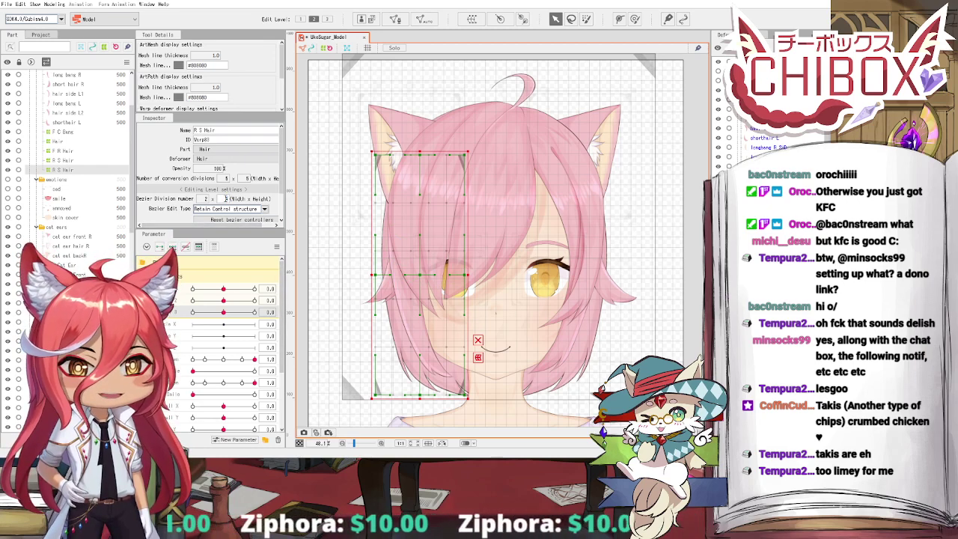
{"action": "type", "text": "5"}
{"action": "key", "text": "Return"}
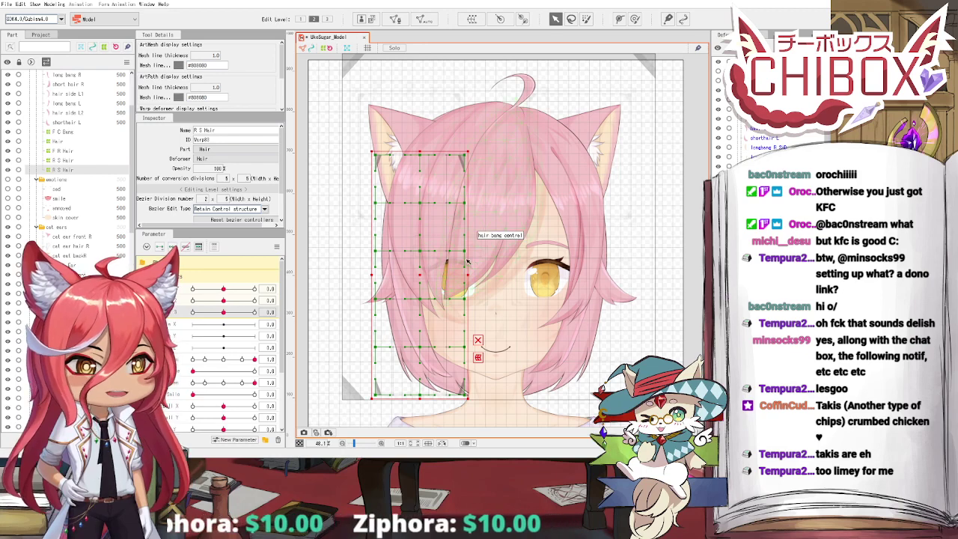
{"action": "key", "text": "1"}
{"action": "left_click_drag", "start_coordinate": [473, 264], "coordinate": [480, 233]}
{"action": "key", "text": "2"}
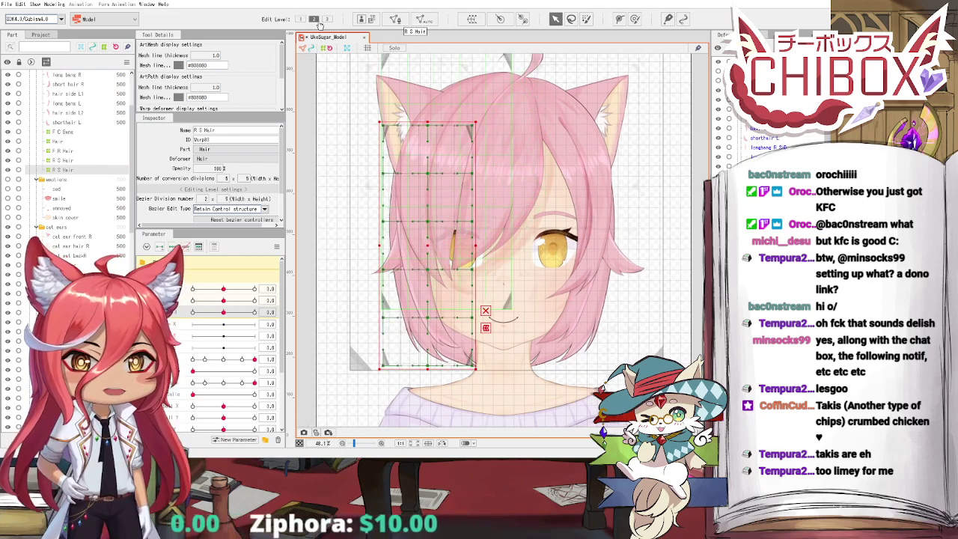
{"action": "left_click_drag", "start_coordinate": [340, 188], "coordinate": [543, 382]}
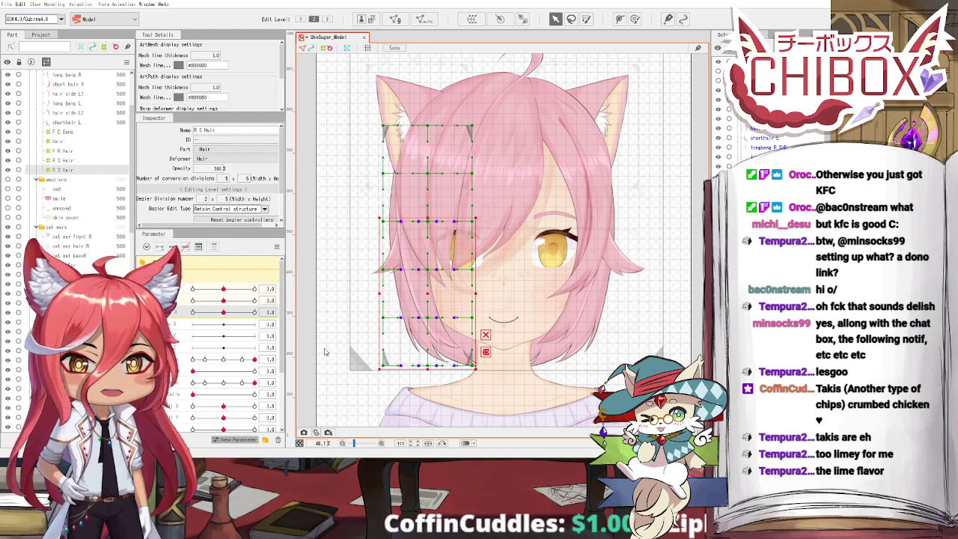
Step: Create three new hair parameters below the F Hair ones and give the new R S Hair deformer three keys on each
{"action": "left_click", "coordinate": [404, 274]}
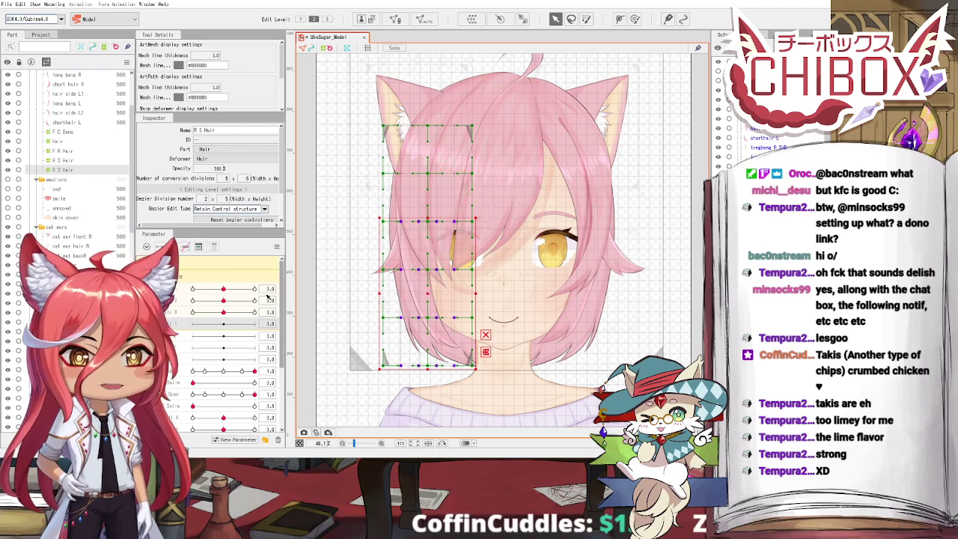
{"action": "left_click", "coordinate": [228, 442]}
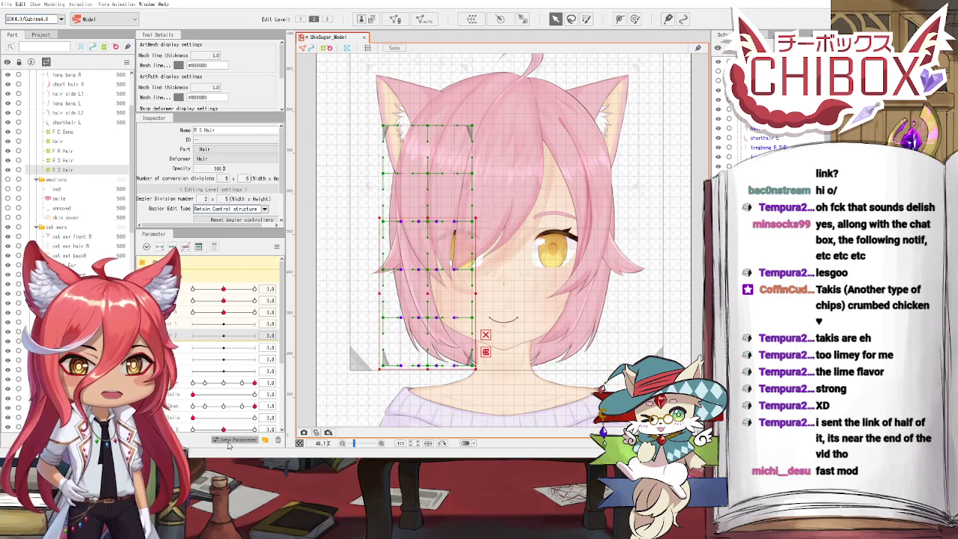
{"action": "left_click", "coordinate": [228, 441]}
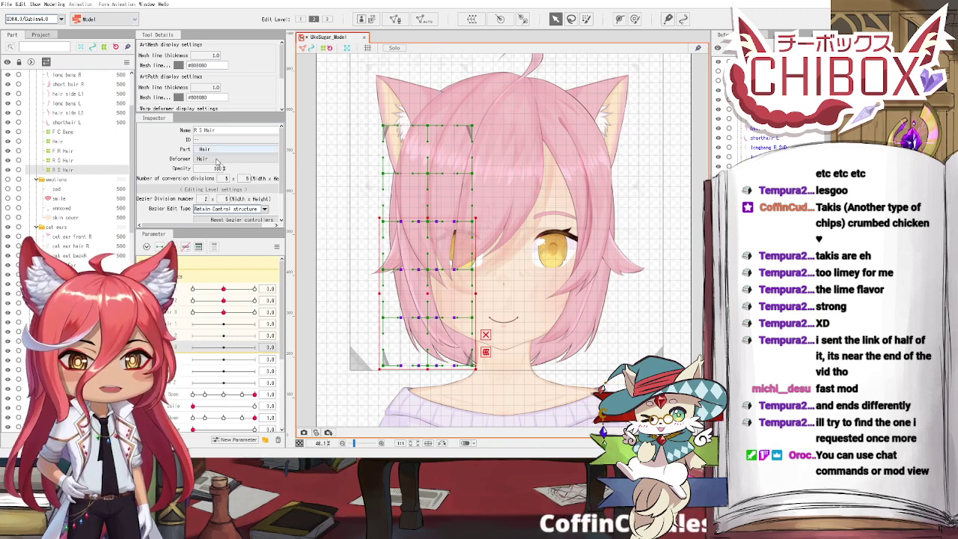
{"action": "left_click", "coordinate": [180, 324], "text": "shift"}
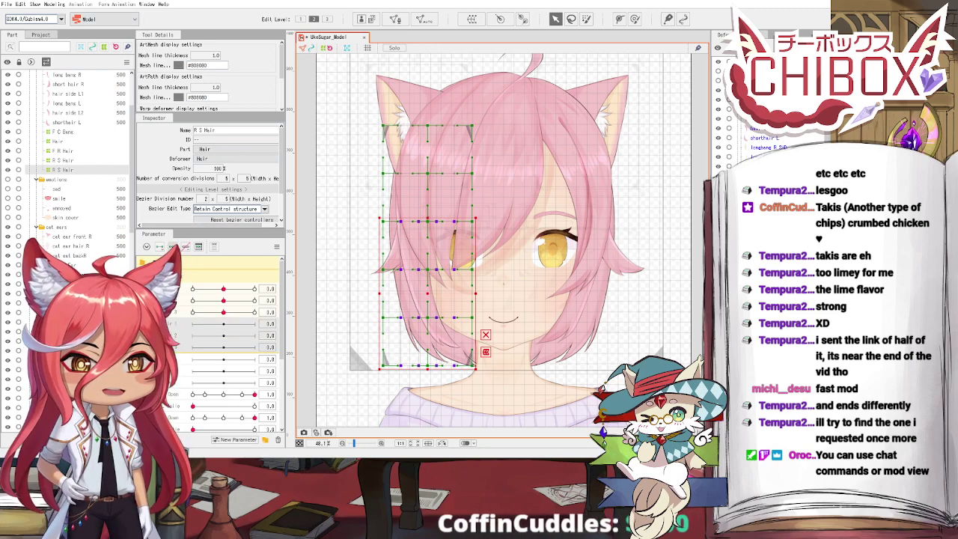
Step: At the first new hair parameter's maximum, rotate the four lowest R S Hair rows counterclockwise and shift them toward the face
{"action": "left_click_drag", "start_coordinate": [194, 325], "coordinate": [255, 325]}
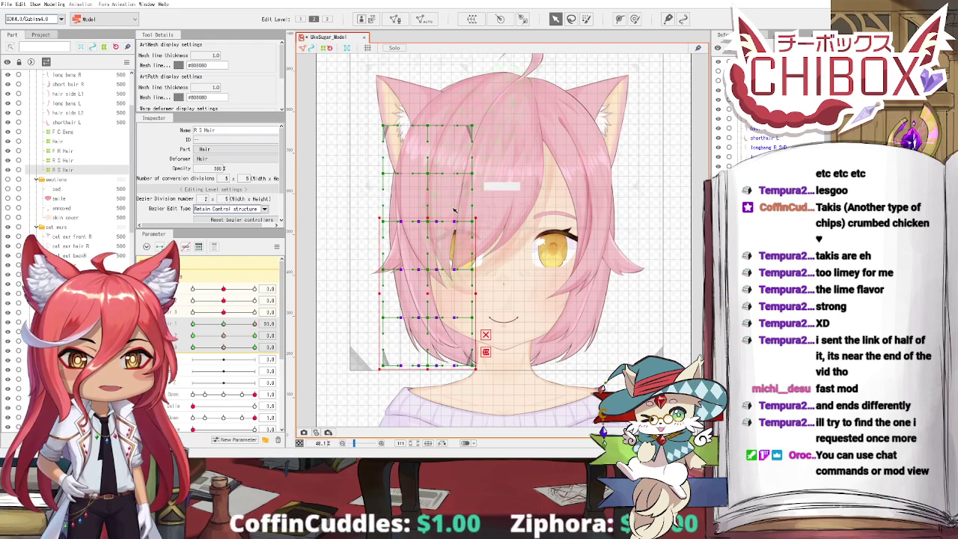
{"action": "left_click_drag", "start_coordinate": [422, 208], "coordinate": [461, 283]}
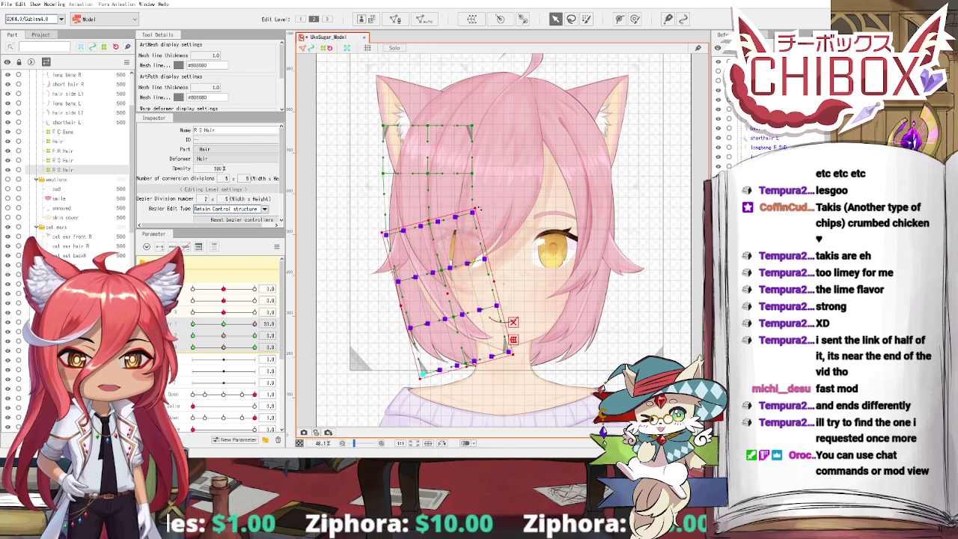
{"action": "left_click_drag", "start_coordinate": [477, 206], "coordinate": [473, 204]}
{"action": "left_click_drag", "start_coordinate": [446, 291], "coordinate": [453, 291]}
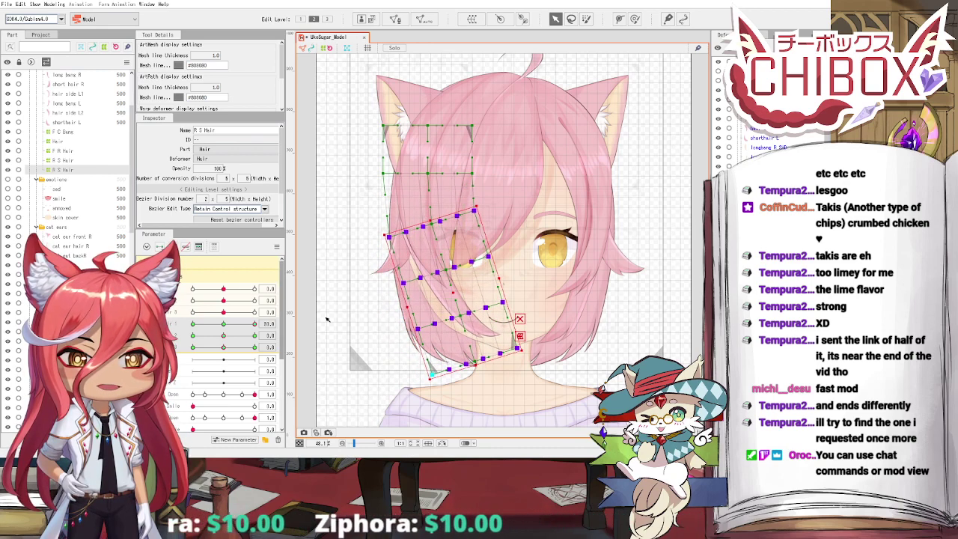
{"action": "left_click_drag", "start_coordinate": [455, 292], "coordinate": [456, 292]}
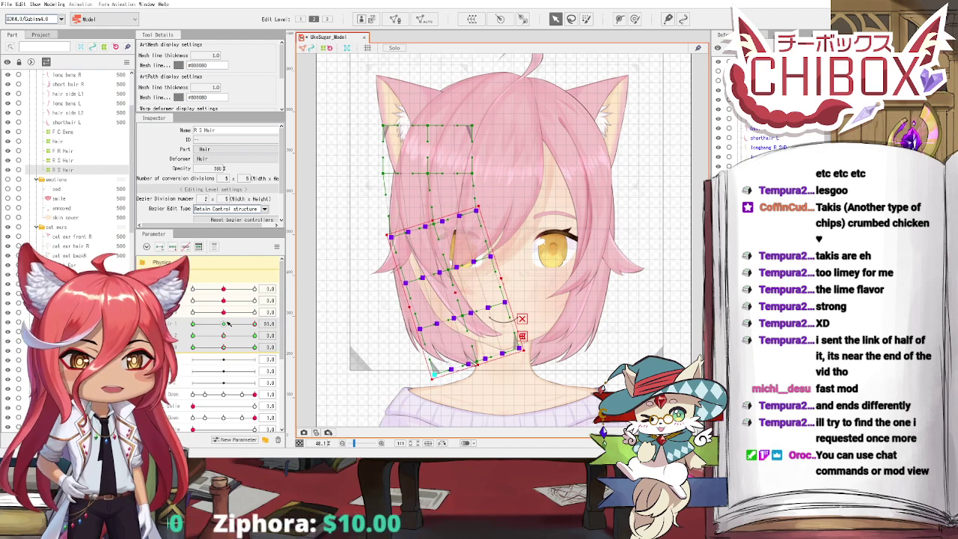
Step: At the first new hair parameter's minimum, rotate the four lowest R S Hair rows clockwise and shift them outward
{"action": "left_click_drag", "start_coordinate": [229, 323], "coordinate": [193, 323]}
{"action": "left_click_drag", "start_coordinate": [473, 207], "coordinate": [463, 251]}
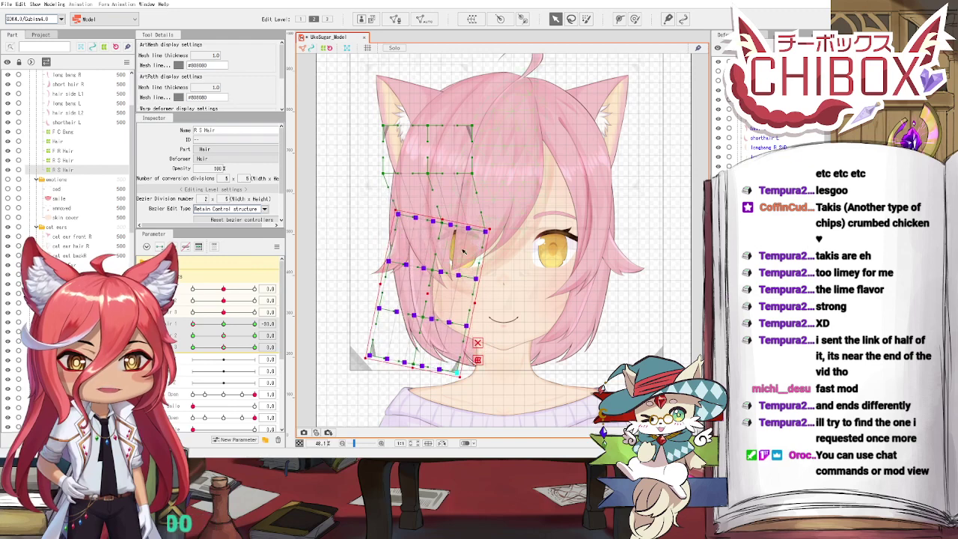
{"action": "left_click_drag", "start_coordinate": [425, 295], "coordinate": [413, 290]}
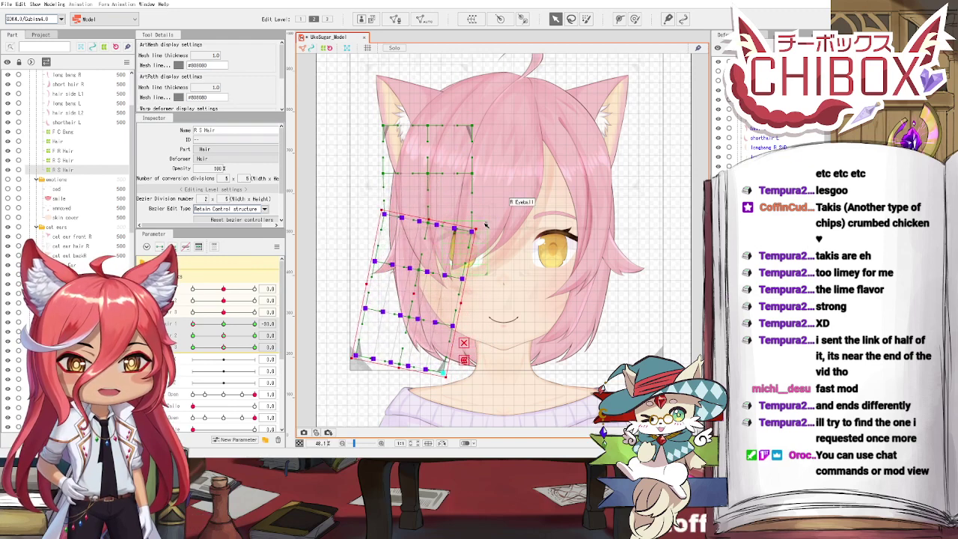
{"action": "left_click_drag", "start_coordinate": [477, 223], "coordinate": [480, 227]}
{"action": "left_click_drag", "start_coordinate": [428, 293], "coordinate": [421, 292]}
Step: Check the first new hair parameter's swing, and refine its maximum by turning the four lowest R S Hair rows slightly further counterclockwise
{"action": "left_click_drag", "start_coordinate": [194, 324], "coordinate": [256, 339]}
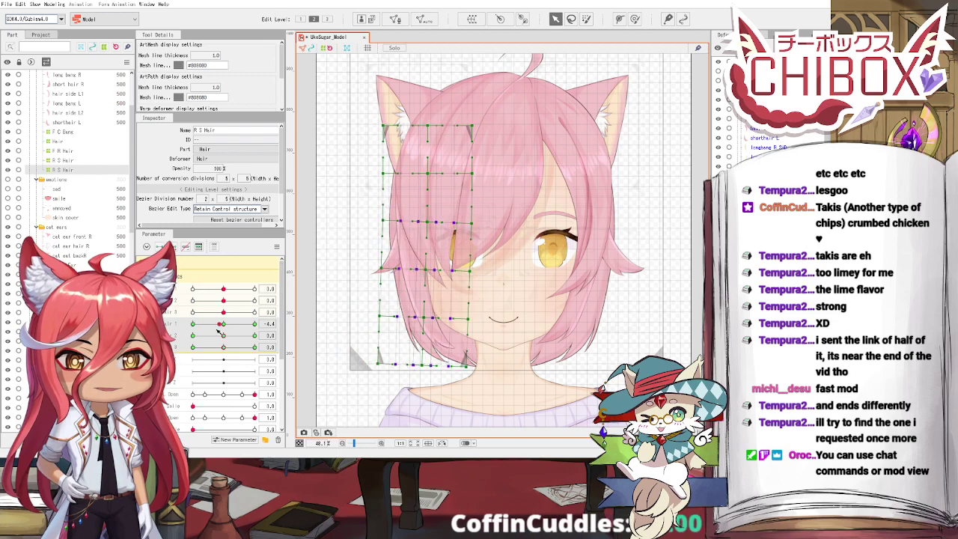
{"action": "left_click", "coordinate": [454, 294]}
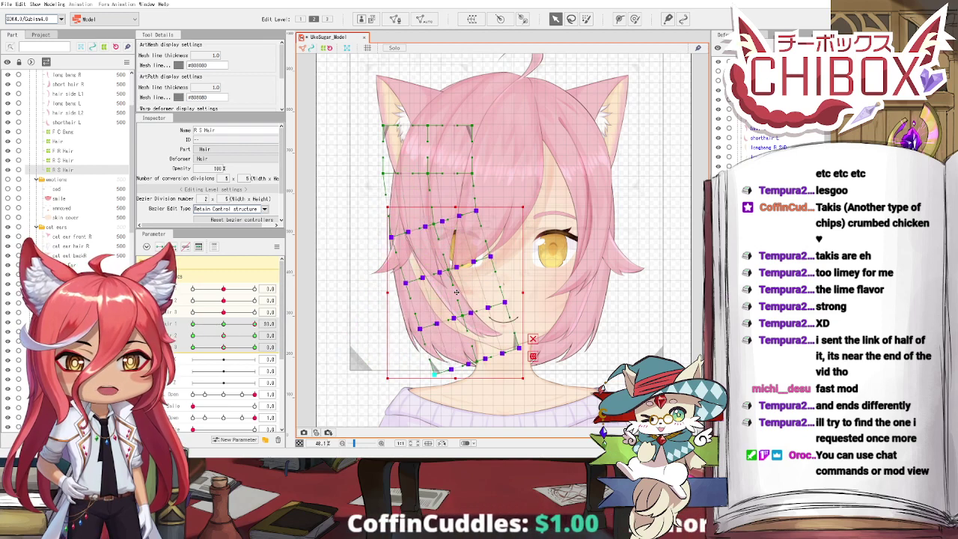
{"action": "left_click_drag", "start_coordinate": [454, 294], "coordinate": [456, 294]}
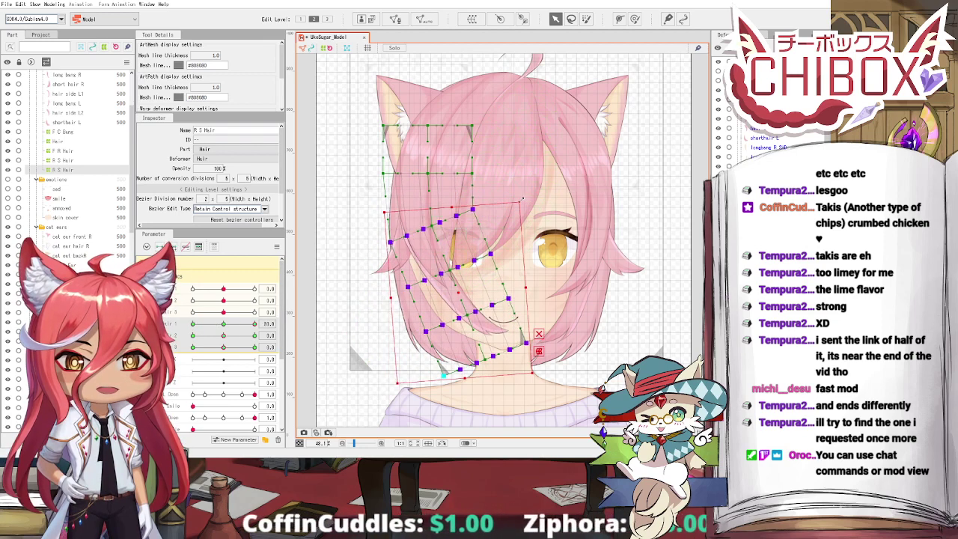
Step: At the second new hair parameter's maximum, rotate the three lowest R S Hair rows counterclockwise and shift them toward the face
{"action": "mouse_move", "coordinate": [254, 324]}
{"action": "left_mouse_down"}
{"action": "mouse_move", "coordinate": [214, 325]}
{"action": "mouse_move", "coordinate": [247, 325]}
{"action": "mouse_move", "coordinate": [223, 324]}
{"action": "mouse_move", "coordinate": [247, 324]}
{"action": "mouse_move", "coordinate": [223, 324]}
{"action": "mouse_move", "coordinate": [254, 336]}
{"action": "left_mouse_up"}
{"action": "left_click", "coordinate": [224, 324]}
{"action": "left_click_drag", "start_coordinate": [364, 256], "coordinate": [479, 370]}
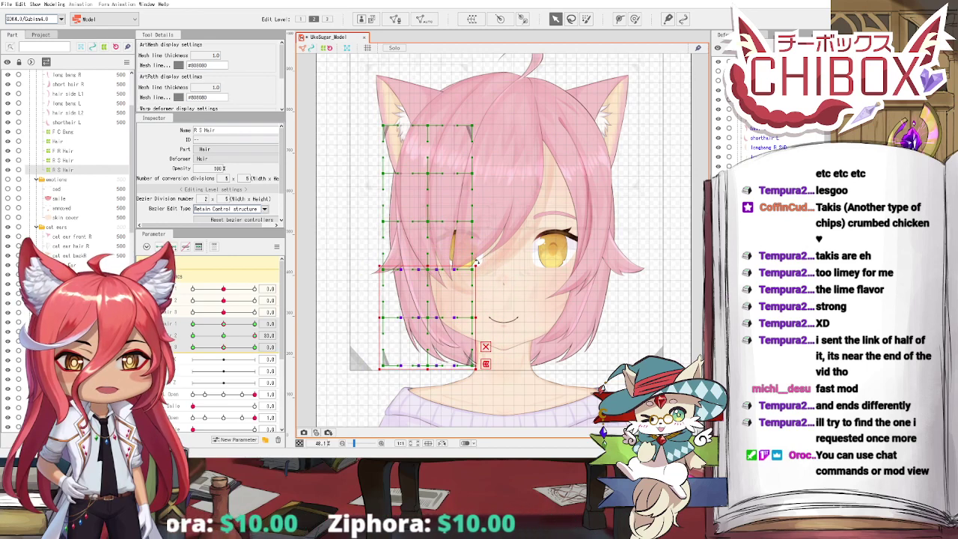
{"action": "left_click_drag", "start_coordinate": [477, 262], "coordinate": [460, 251]}
{"action": "left_click_drag", "start_coordinate": [432, 319], "coordinate": [445, 320]}
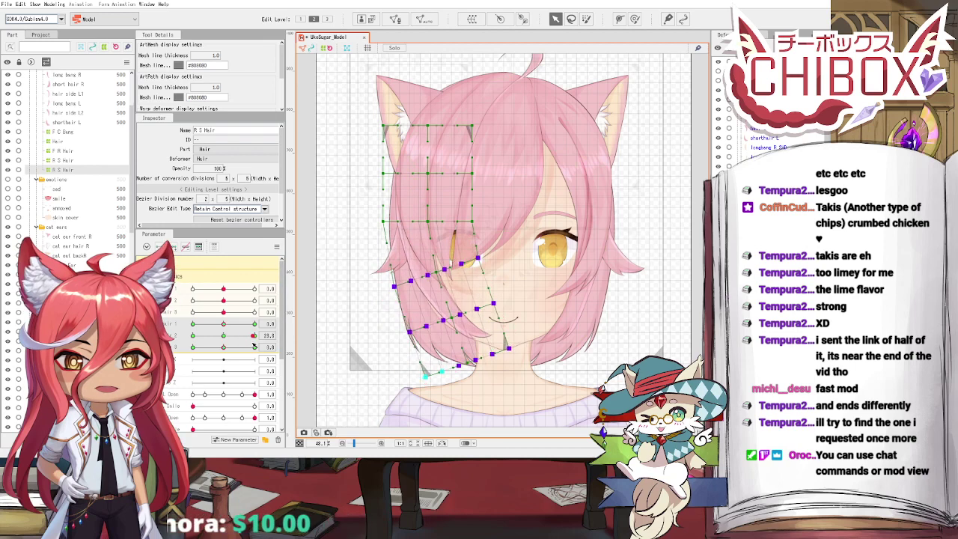
{"action": "mouse_move", "coordinate": [254, 345]}
{"action": "left_mouse_down"}
{"action": "mouse_move", "coordinate": [236, 345]}
{"action": "mouse_move", "coordinate": [256, 336]}
{"action": "left_mouse_up"}
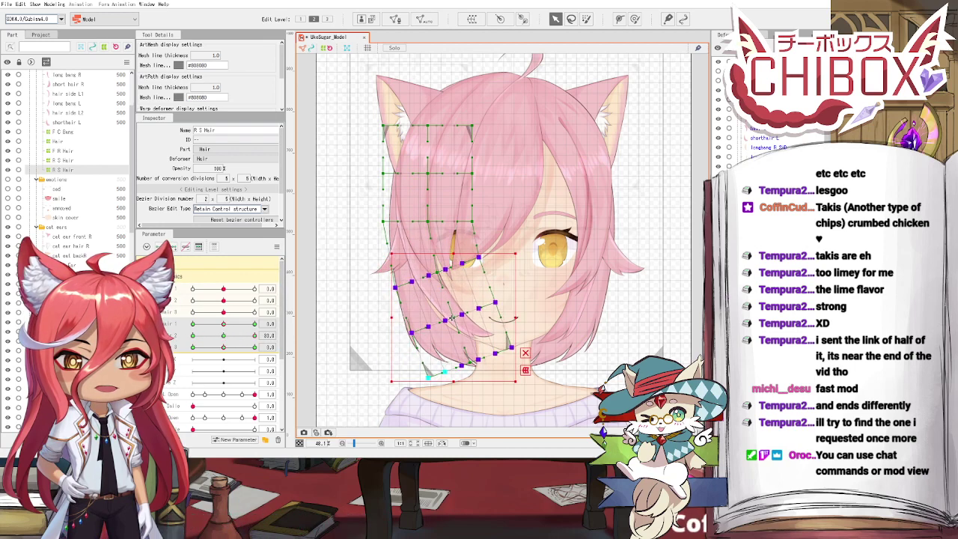
{"action": "left_click_drag", "start_coordinate": [452, 318], "coordinate": [452, 314]}
Step: At the second new hair parameter's minimum, rotate the three lowest R S Hair rows clockwise and shift them outward
{"action": "left_click_drag", "start_coordinate": [254, 336], "coordinate": [192, 336]}
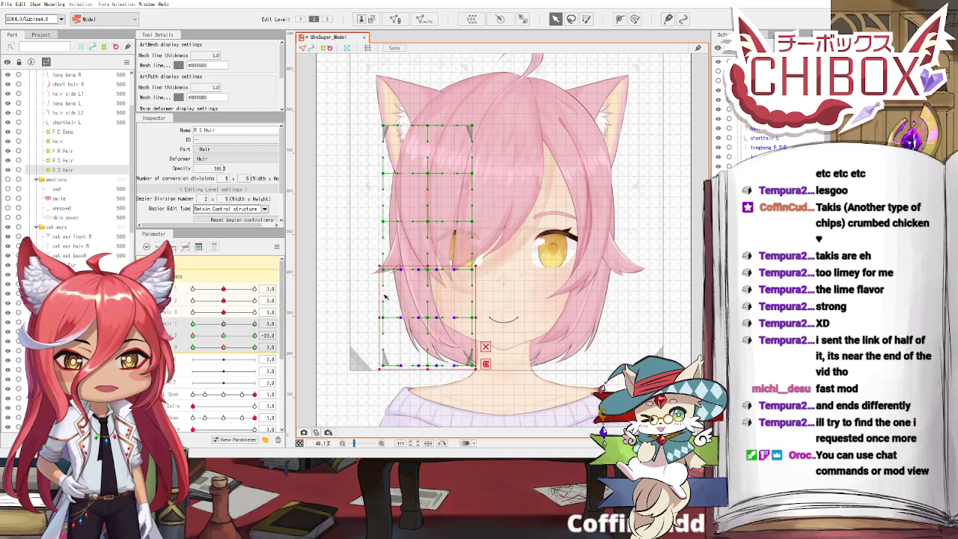
{"action": "left_click_drag", "start_coordinate": [480, 261], "coordinate": [490, 284]}
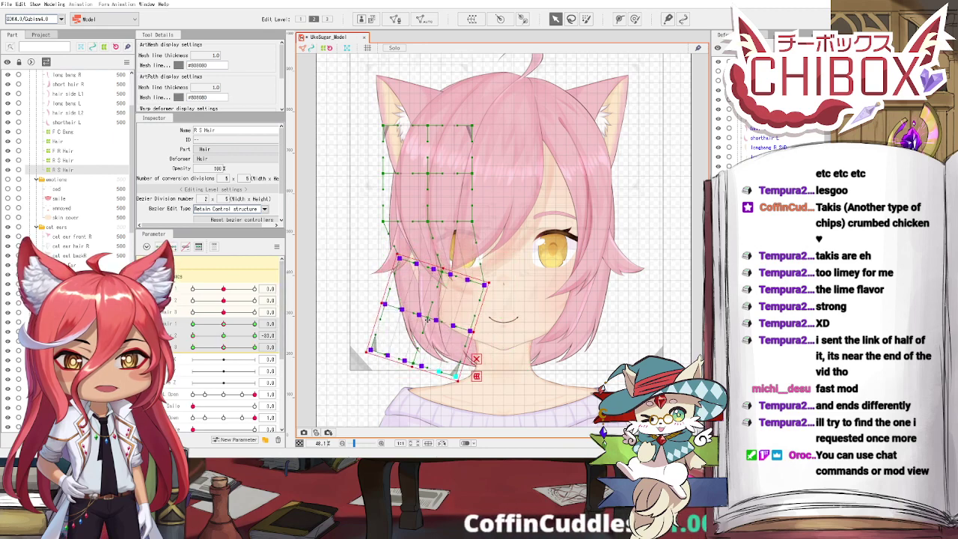
{"action": "left_click_drag", "start_coordinate": [428, 319], "coordinate": [405, 318]}
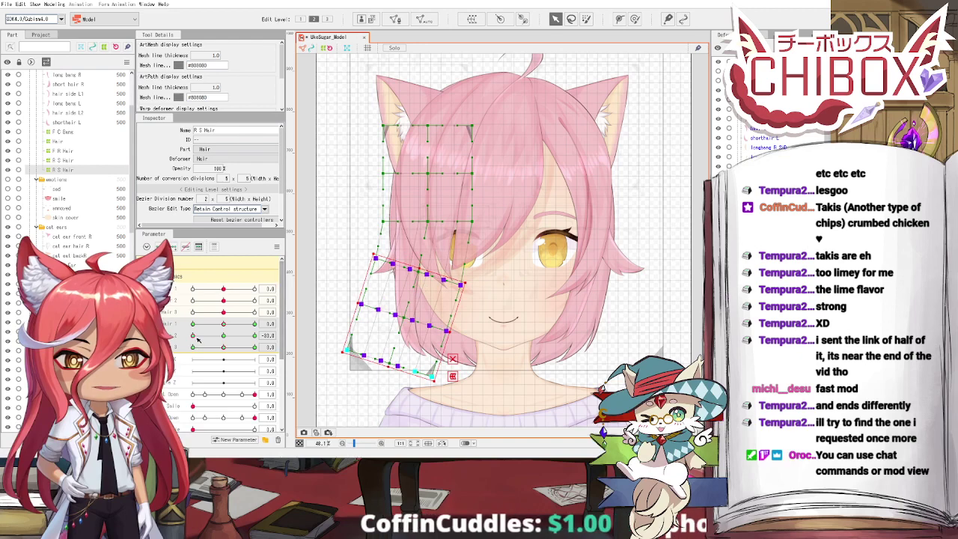
Step: At the third new hair parameter's maximum, rotate the two lowest R S Hair rows counterclockwise, shift them toward the face, and check the swing
{"action": "left_click_drag", "start_coordinate": [194, 336], "coordinate": [255, 347]}
{"action": "left_click_drag", "start_coordinate": [363, 302], "coordinate": [509, 384]}
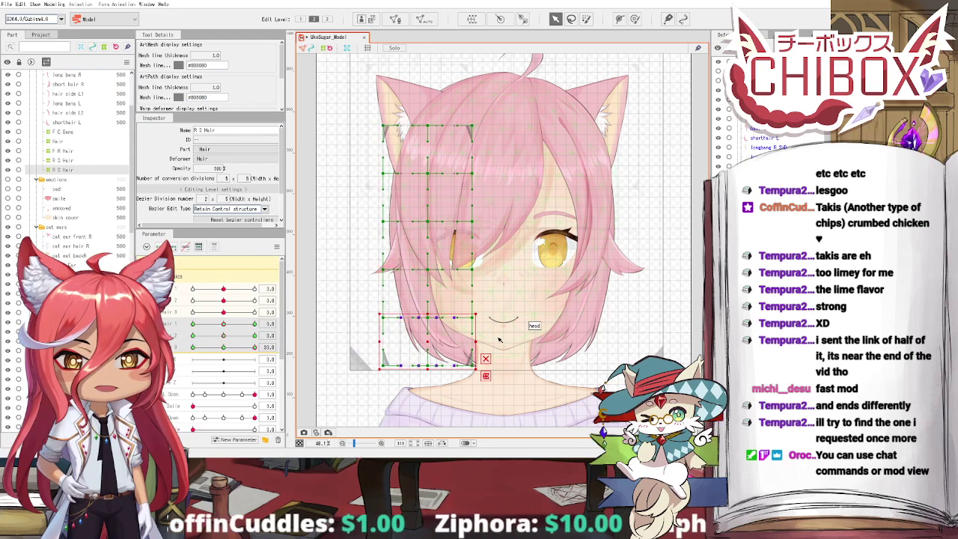
{"action": "left_click_drag", "start_coordinate": [480, 309], "coordinate": [459, 289]}
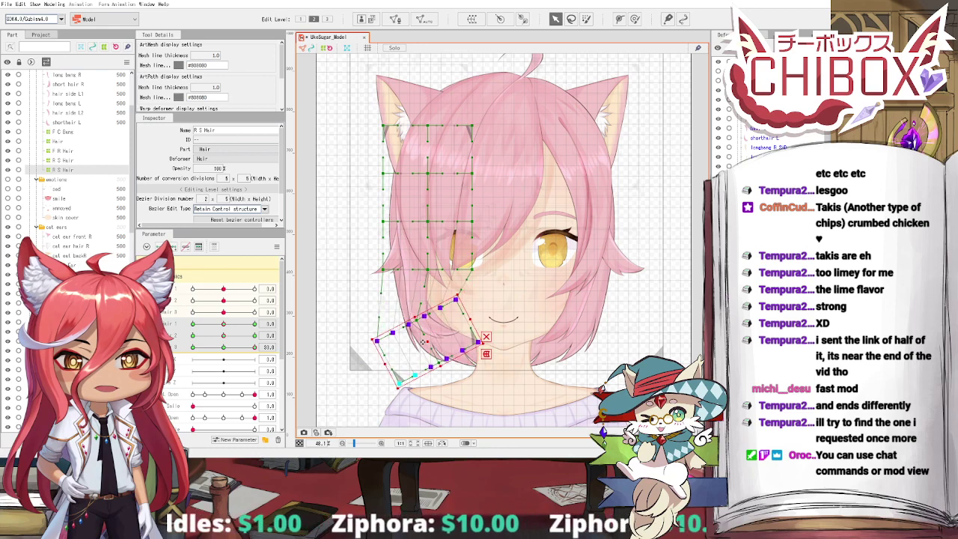
{"action": "left_click_drag", "start_coordinate": [424, 342], "coordinate": [445, 343]}
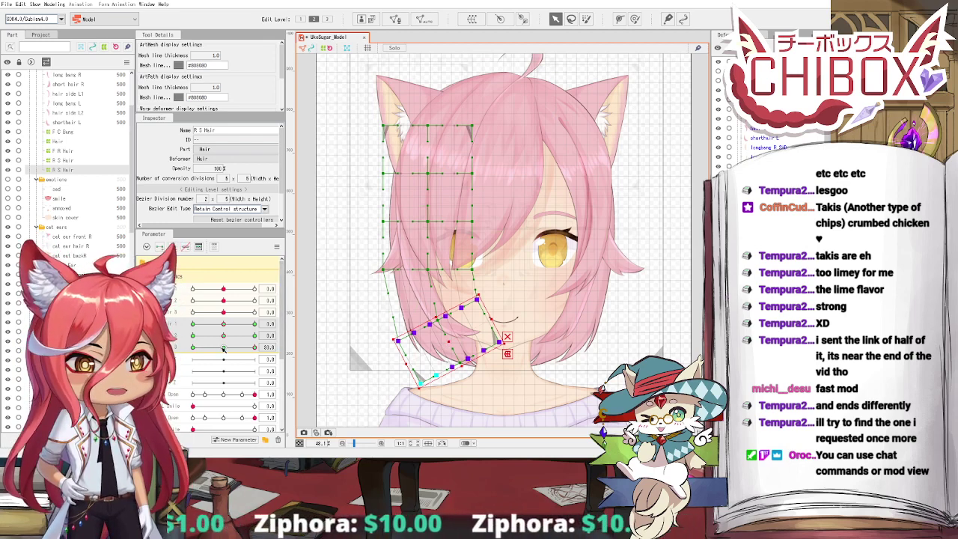
{"action": "left_click_drag", "start_coordinate": [223, 349], "coordinate": [240, 348]}
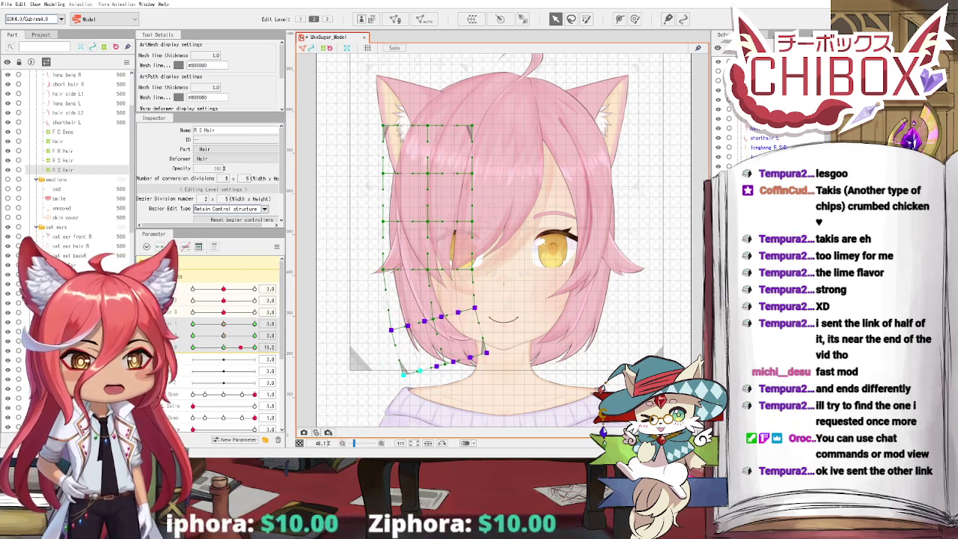
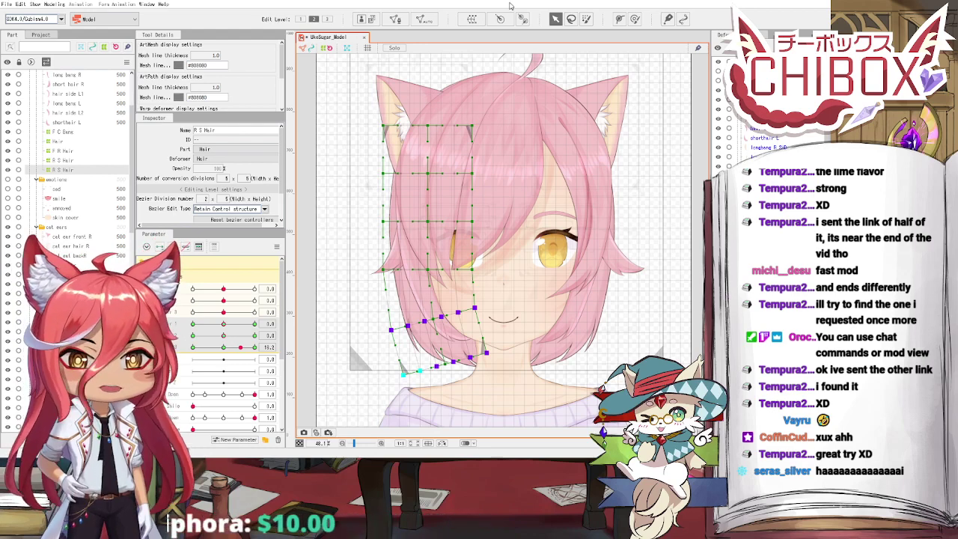
Step: At the third new hair parameter's minimum, rotate the two lowest R S Hair rows clockwise, shift them outward, and return the parameter to 0
{"action": "left_click_drag", "start_coordinate": [228, 349], "coordinate": [191, 347]}
{"action": "left_click_drag", "start_coordinate": [479, 311], "coordinate": [412, 343]}
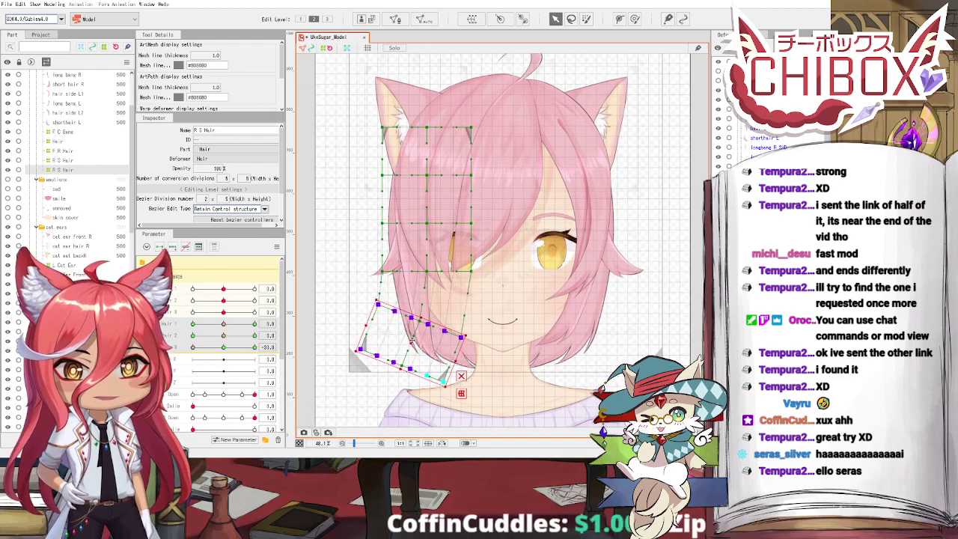
{"action": "left_click_drag", "start_coordinate": [467, 329], "coordinate": [467, 336]}
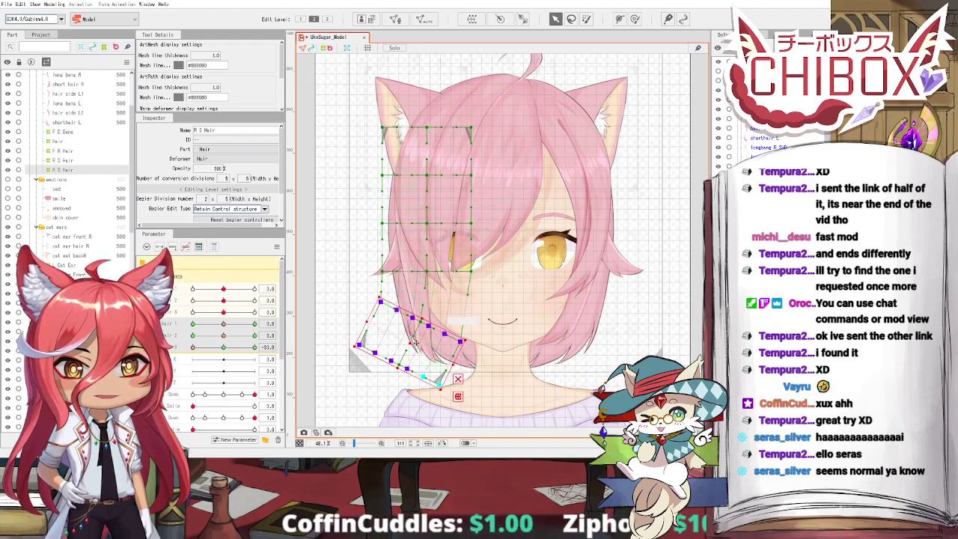
{"action": "left_click_drag", "start_coordinate": [407, 344], "coordinate": [401, 344]}
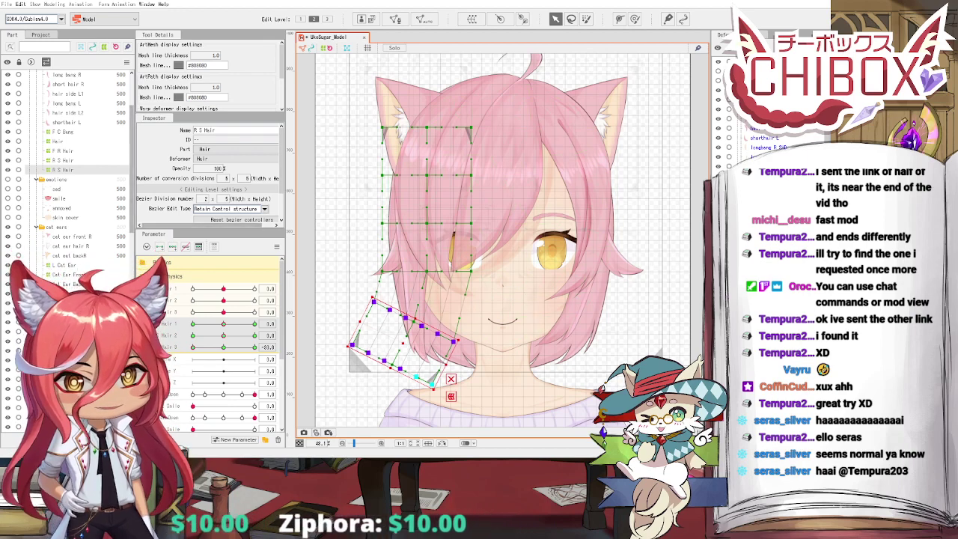
{"action": "left_click_drag", "start_coordinate": [193, 347], "coordinate": [223, 347]}
Step: Wrap the short flicked strand, short hair R, in a warp deformer named R Strand, keyed on the three new hair parameters
{"action": "left_click_drag", "start_coordinate": [462, 277], "coordinate": [421, 256]}
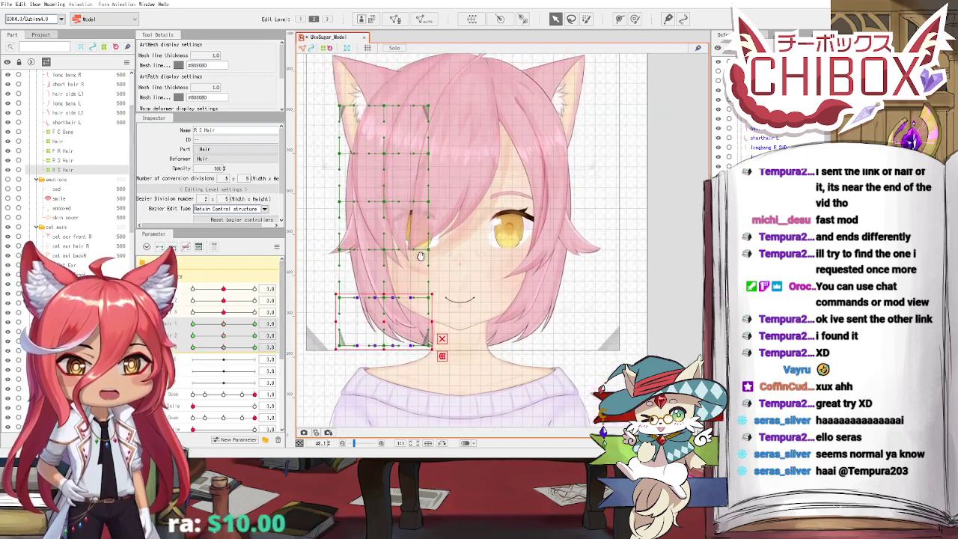
{"action": "left_click", "coordinate": [529, 298]}
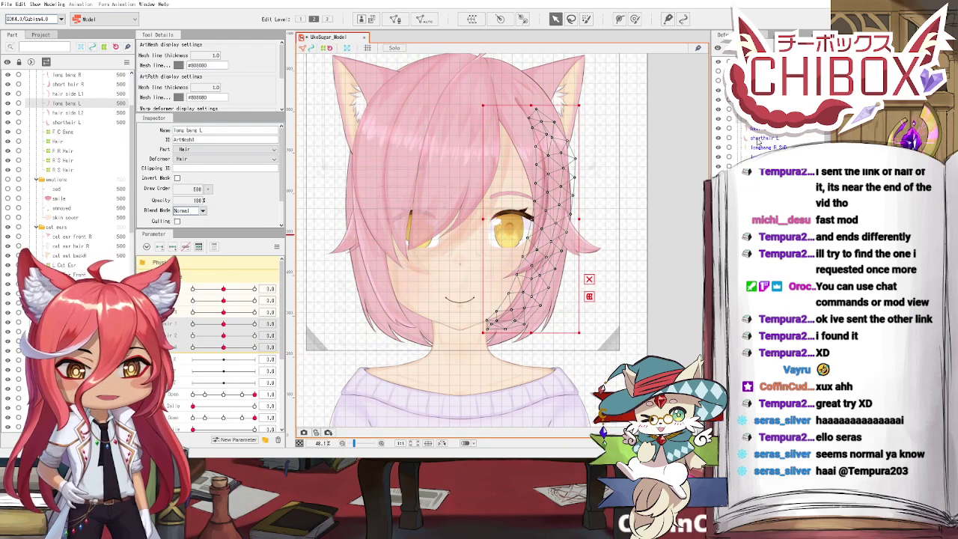
{"action": "left_click", "coordinate": [638, 237]}
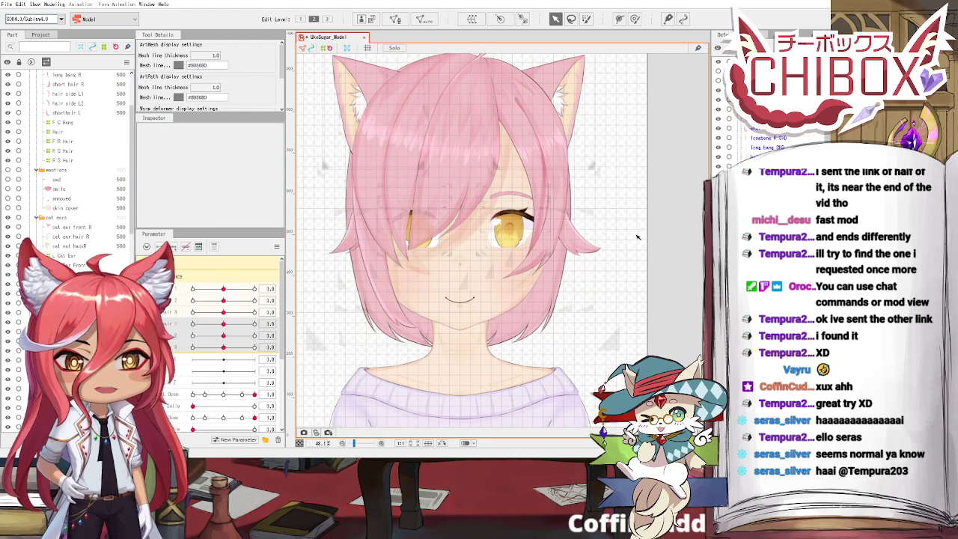
{"action": "left_click", "coordinate": [588, 247]}
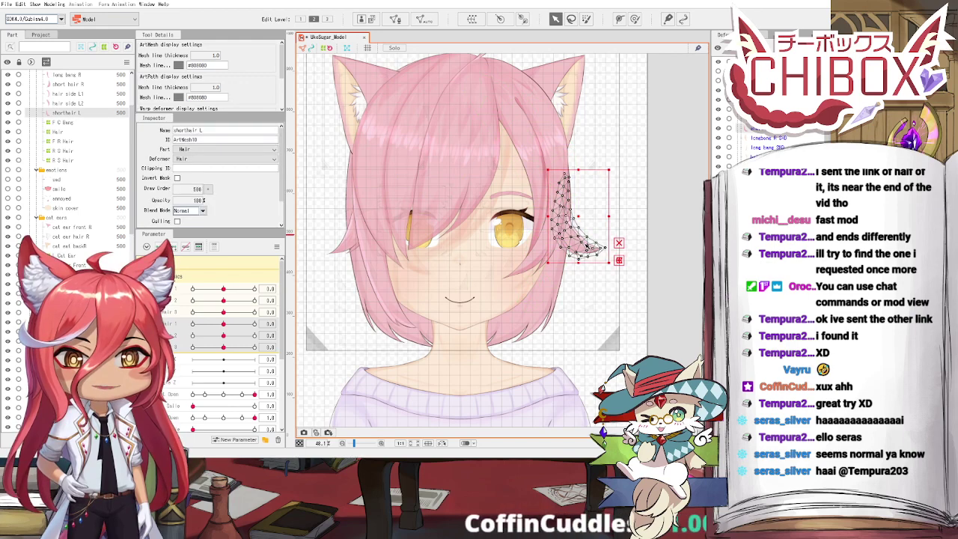
{"action": "left_click", "coordinate": [617, 297]}
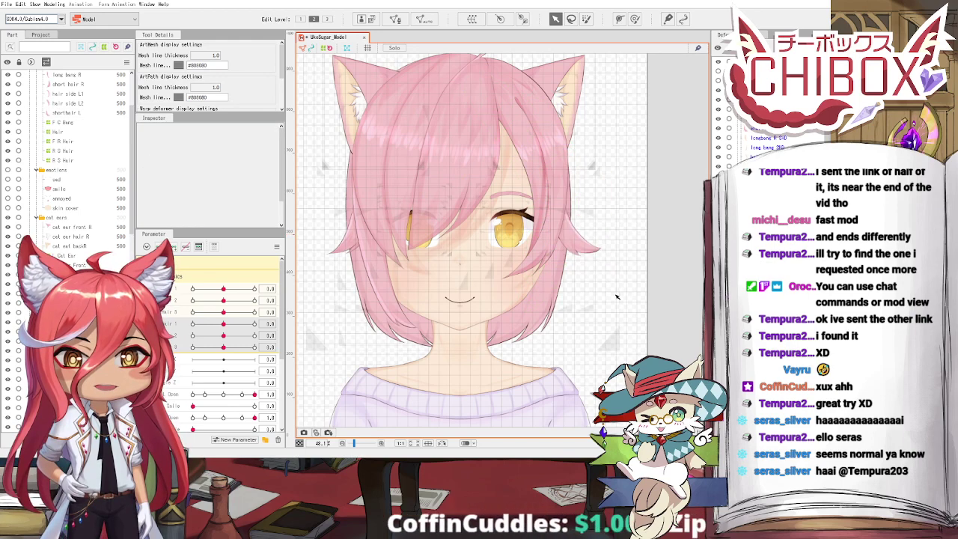
{"action": "left_click", "coordinate": [351, 245]}
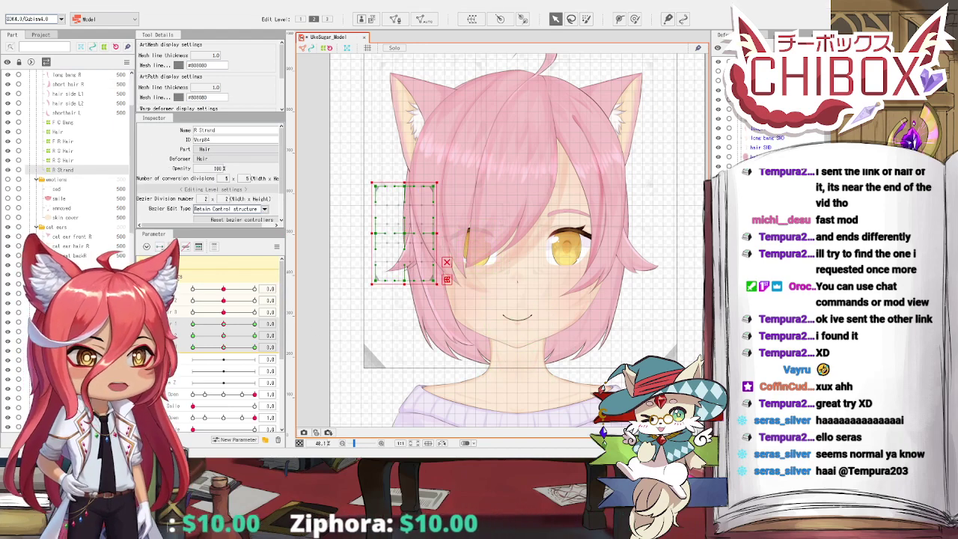
Step: Check R Strand at the first new hair parameter's maximum, reset the parameter, and try three Bezier divisions across the deformer's width
{"action": "left_click_drag", "start_coordinate": [230, 325], "coordinate": [259, 325]}
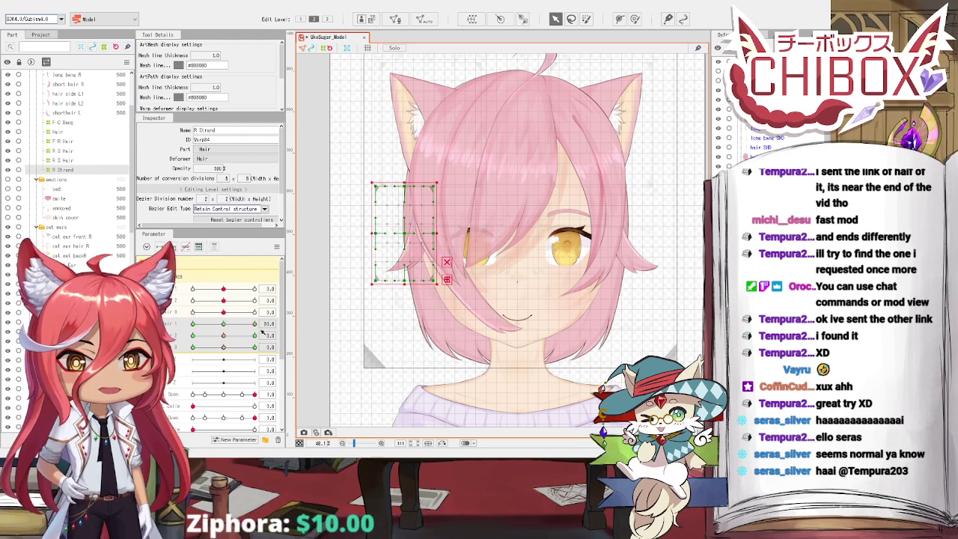
{"action": "left_click", "coordinate": [448, 265]}
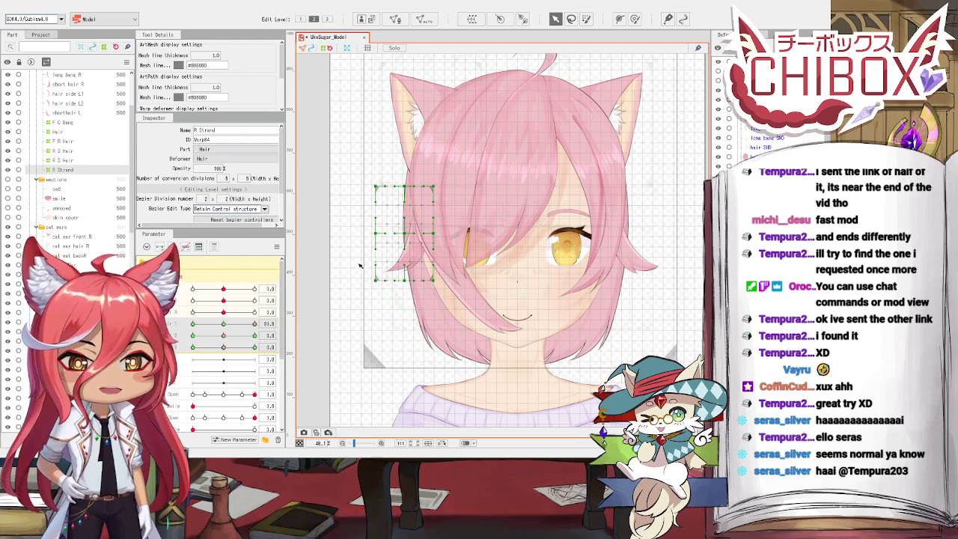
{"action": "left_click", "coordinate": [225, 324]}
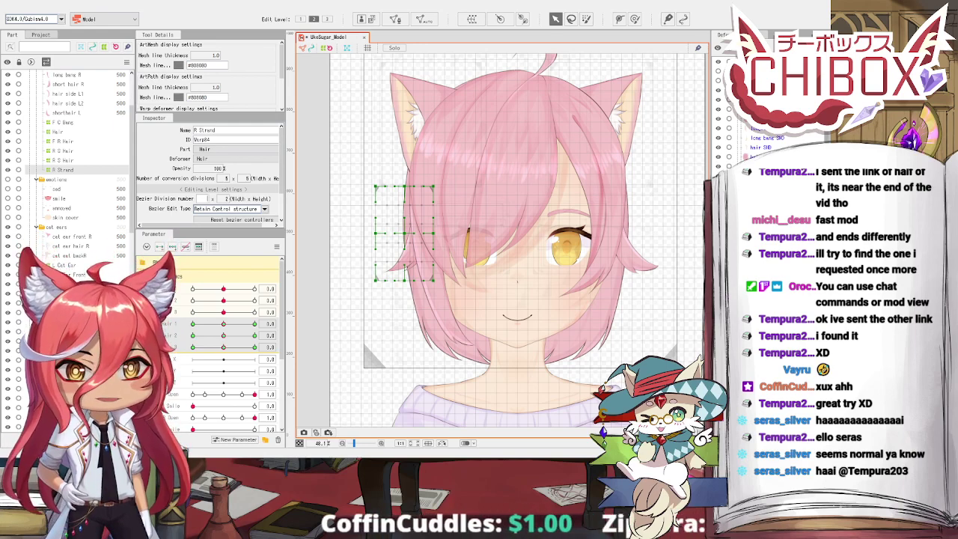
{"action": "type", "text": "3"}
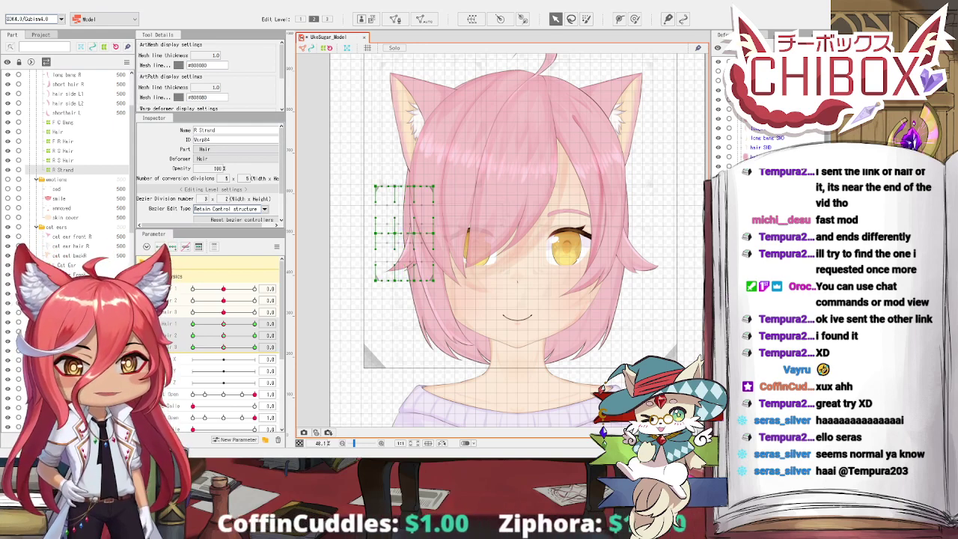
{"action": "key", "text": "Return"}
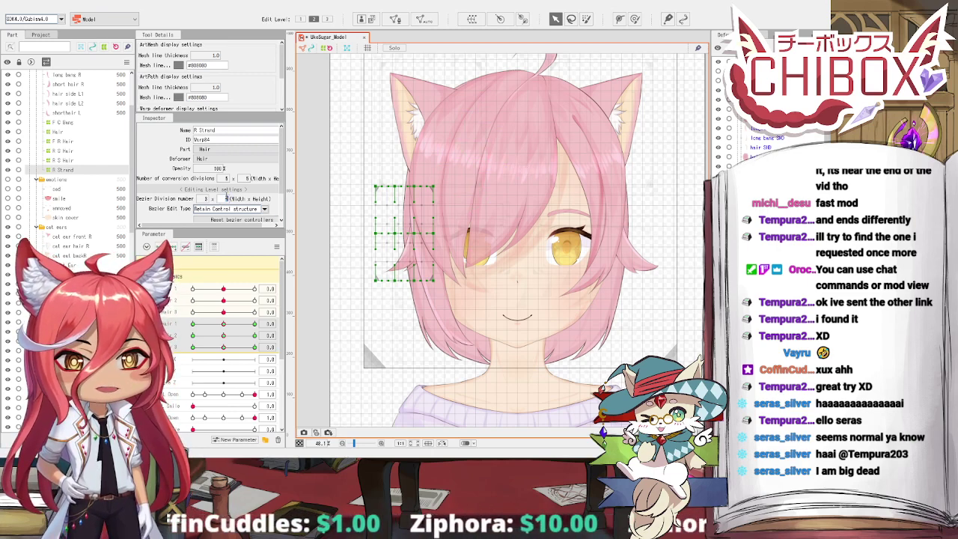
Step: Set the R Strand deformer's Bezier division number to 4 x 2 (width x height)
{"action": "left_click", "coordinate": [207, 199]}
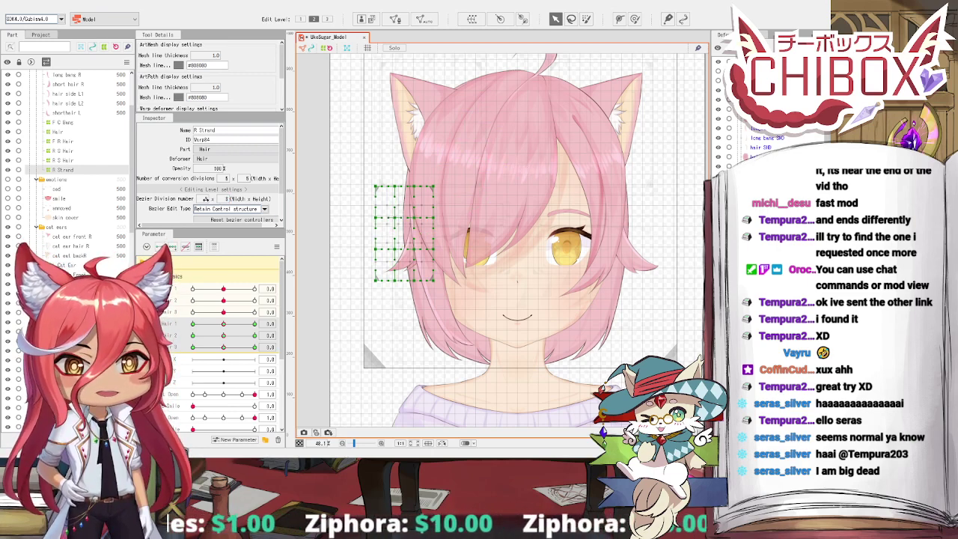
{"action": "type", "text": "4"}
{"action": "key", "text": "Return"}
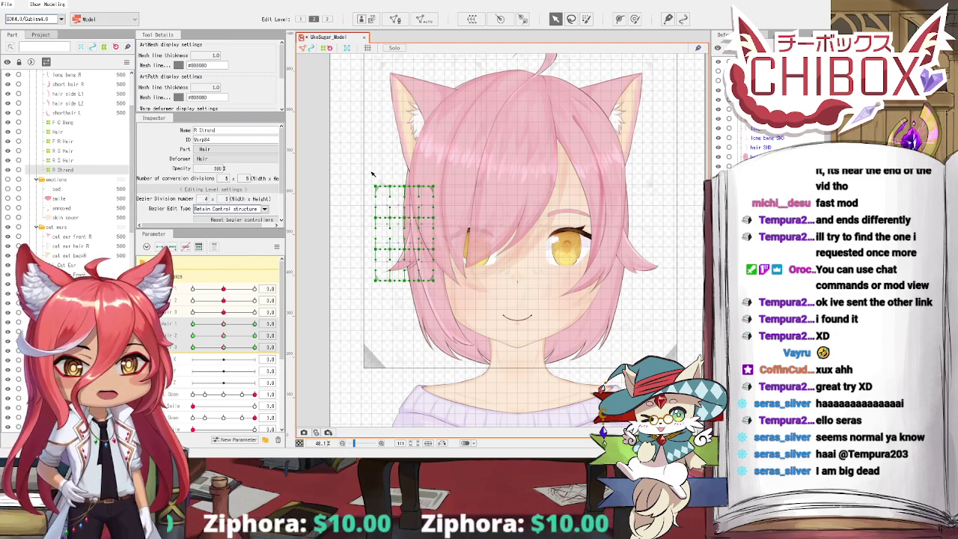
{"action": "left_click", "coordinate": [224, 200]}
{"action": "type", "text": "2"}
{"action": "key", "text": "Return"}
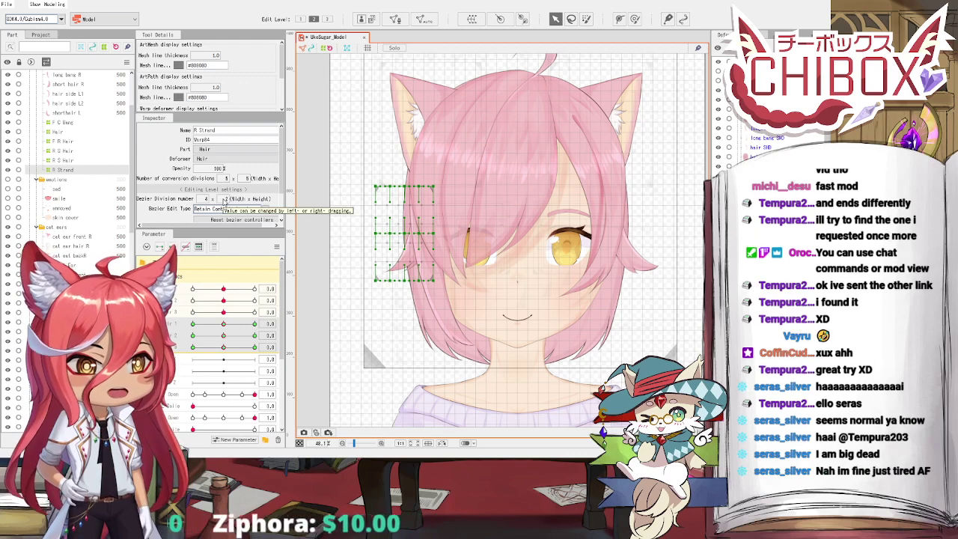
Step: Set the first new hair parameter to its maximum and start selecting R Strand's control points
{"action": "scroll", "coordinate": [369, 224], "scroll_direction": "up", "scroll_amount": 3}
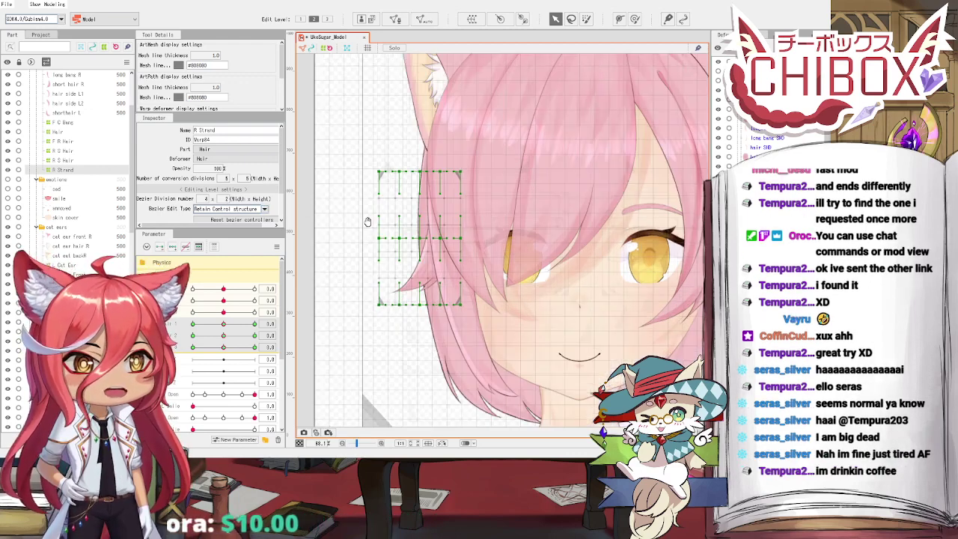
{"action": "left_click_drag", "start_coordinate": [221, 324], "coordinate": [307, 316]}
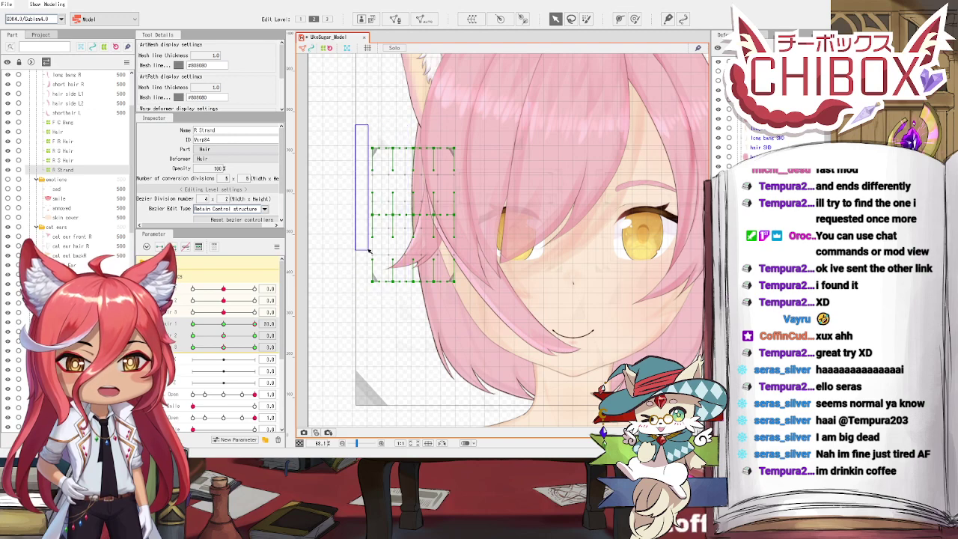
{"action": "left_click_drag", "start_coordinate": [389, 251], "coordinate": [357, 228]}
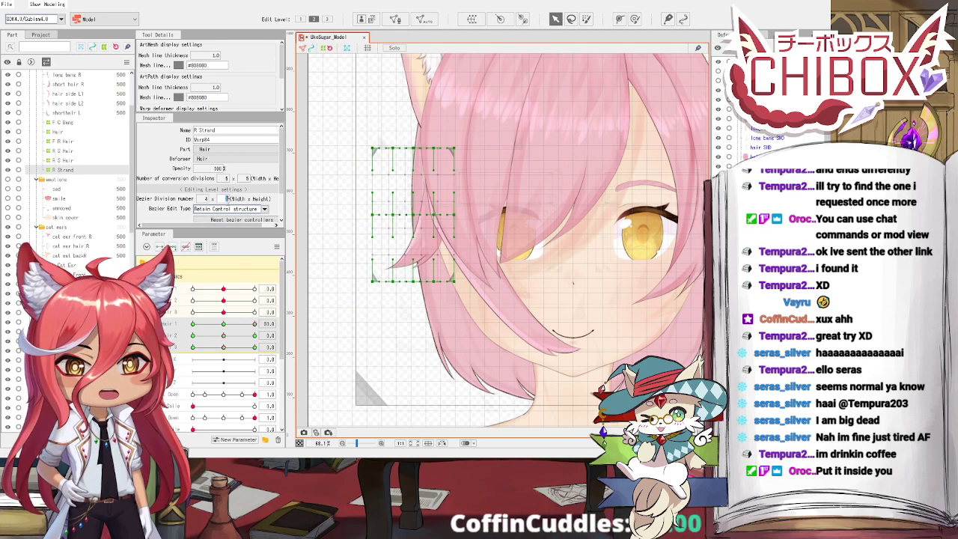
Step: Set the R Strand warp deformer's Bezier division number to 2 × 5
{"action": "key", "text": "Return"}
{"action": "double_click", "coordinate": [204, 199]}
{"action": "type", "text": "2"}
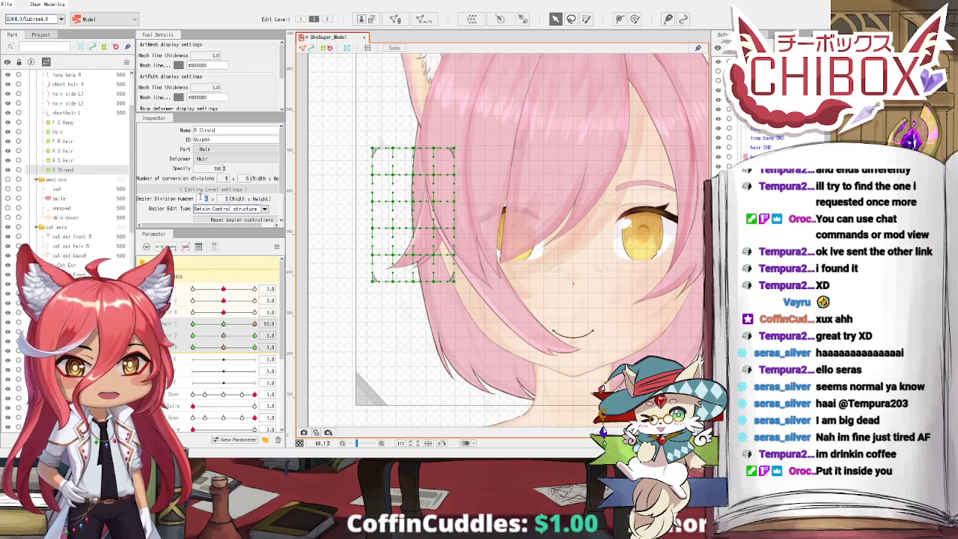
{"action": "key", "text": "Return"}
Step: At the first keyed hair physics parameter's maximum, rotate and shift the lowest four rows of R Strand control points inward toward the face
{"action": "left_click_drag", "start_coordinate": [338, 210], "coordinate": [483, 307]}
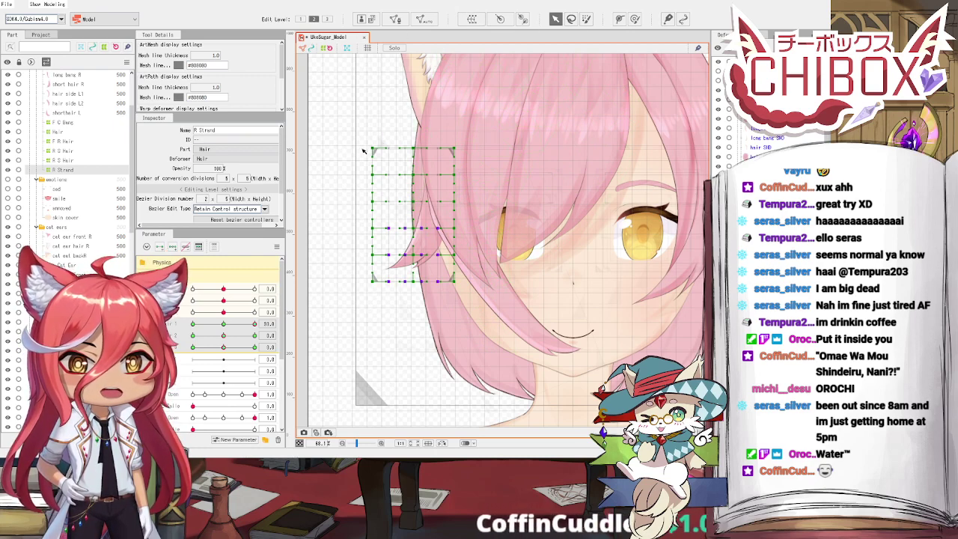
{"action": "left_click", "coordinate": [79, 170]}
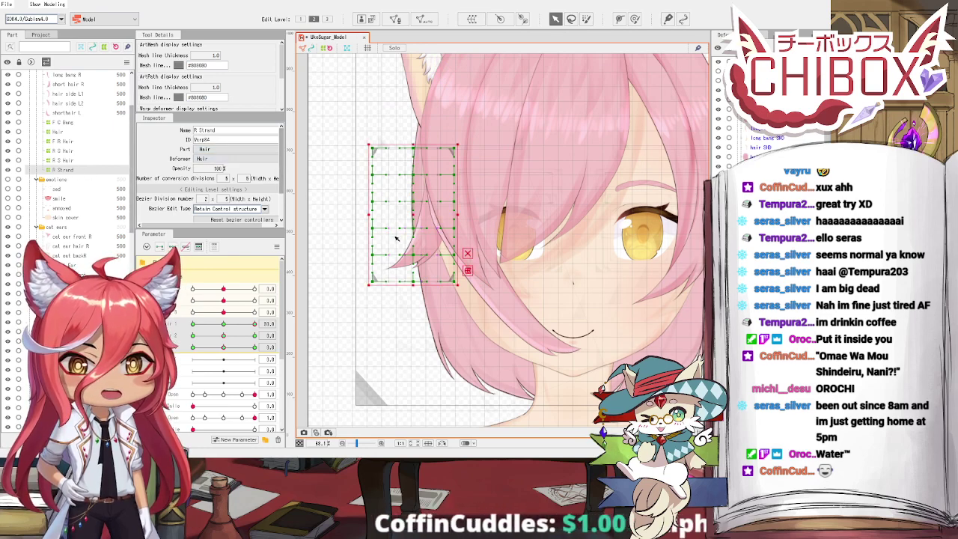
{"action": "left_click_drag", "start_coordinate": [466, 261], "coordinate": [500, 302]}
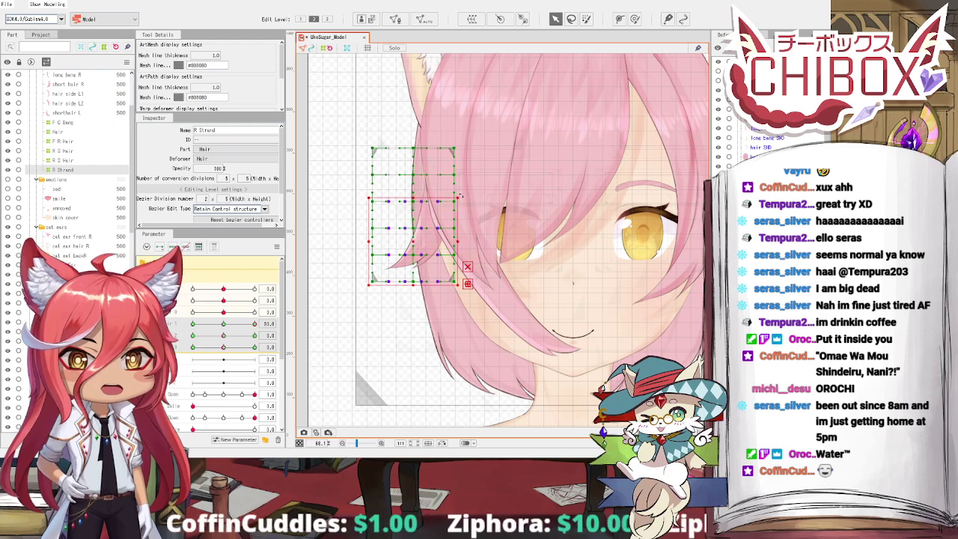
{"action": "left_click_drag", "start_coordinate": [419, 247], "coordinate": [407, 242]}
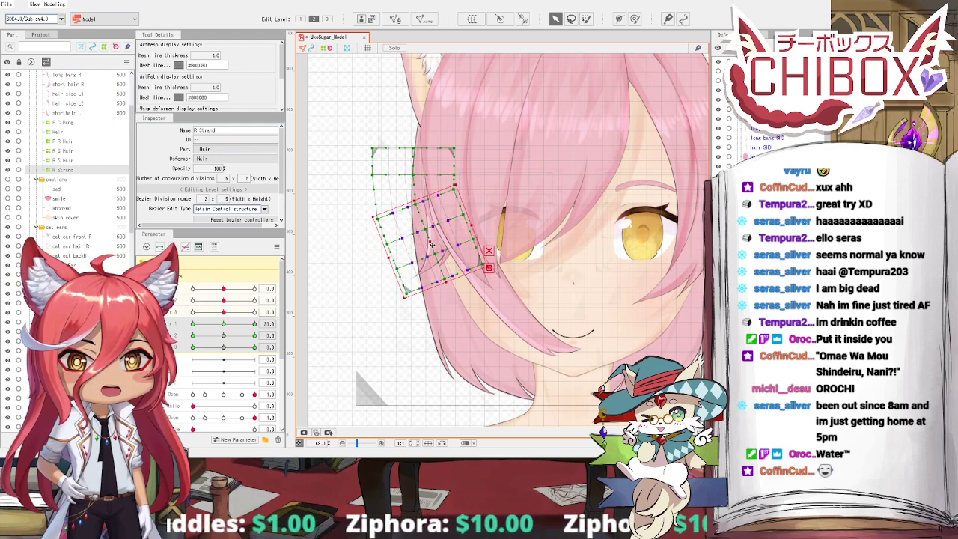
Step: At the first keyed hair physics parameter's minimum, rotate and shift the lowest four rows of R Strand outward from the face
{"action": "left_click", "coordinate": [227, 323]}
{"action": "left_click_drag", "start_coordinate": [227, 323], "coordinate": [193, 323]}
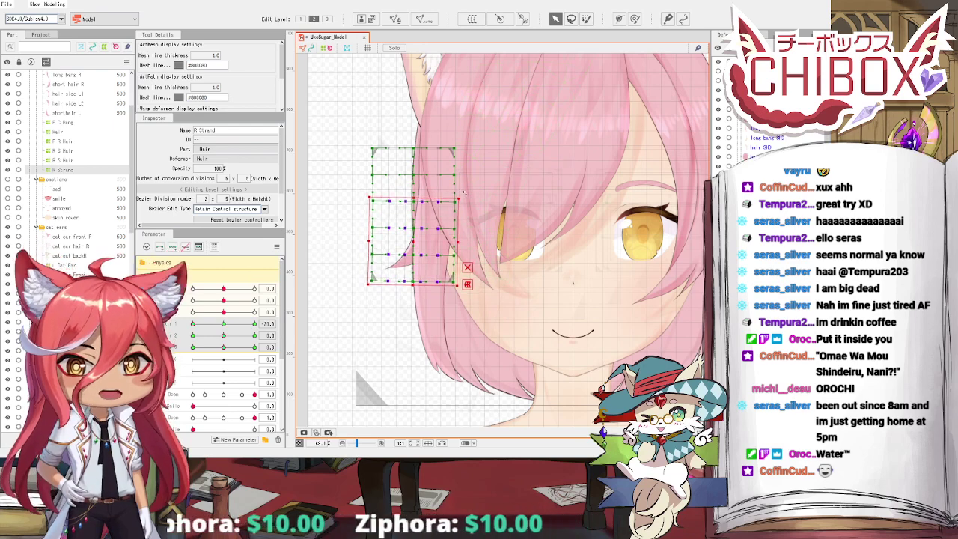
{"action": "left_click_drag", "start_coordinate": [449, 225], "coordinate": [400, 241]}
{"action": "left_click_drag", "start_coordinate": [202, 327], "coordinate": [167, 328]}
{"action": "left_click_drag", "start_coordinate": [402, 248], "coordinate": [398, 248]}
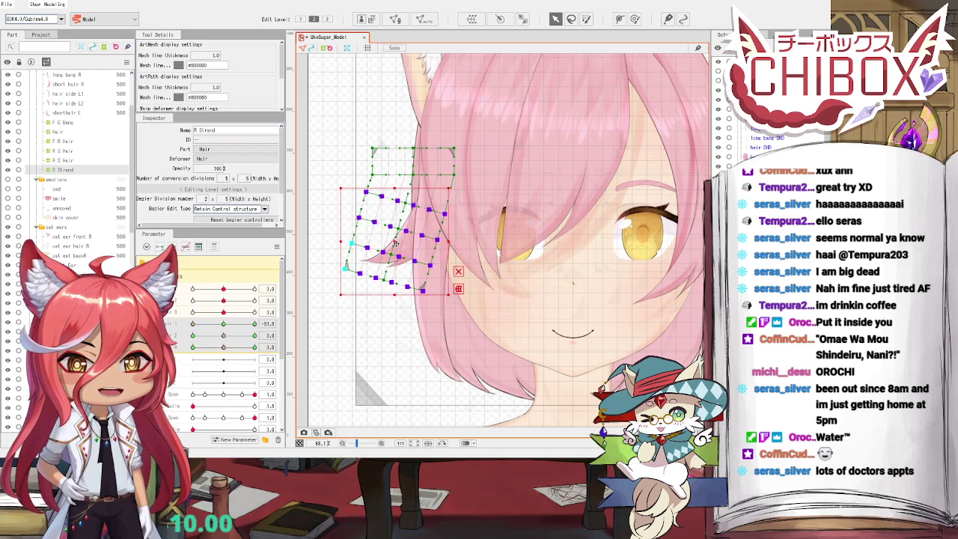
Step: Refine the inward swing of R Strand at the first parameter's maximum, and return the parameter to its default
{"action": "left_click_drag", "start_coordinate": [212, 325], "coordinate": [262, 323]}
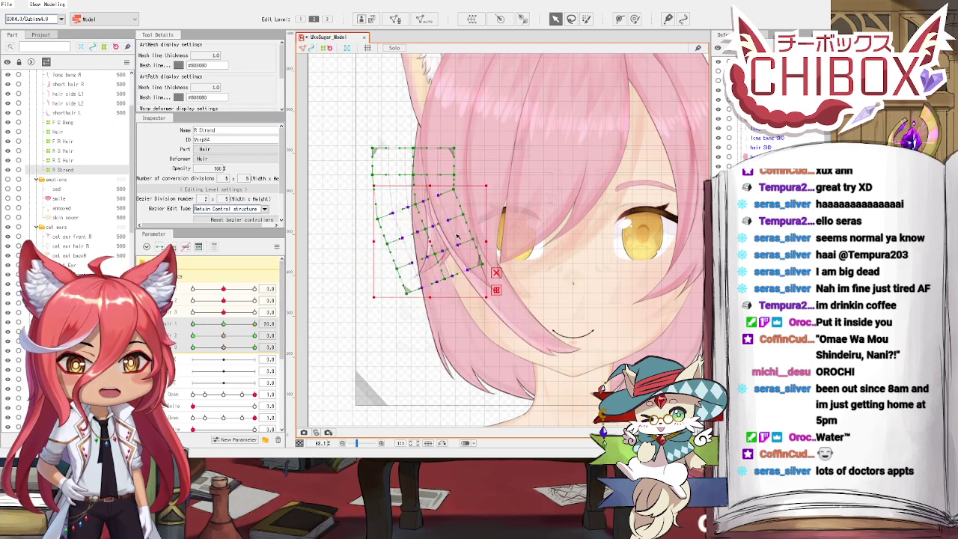
{"action": "left_click_drag", "start_coordinate": [489, 184], "coordinate": [487, 182]}
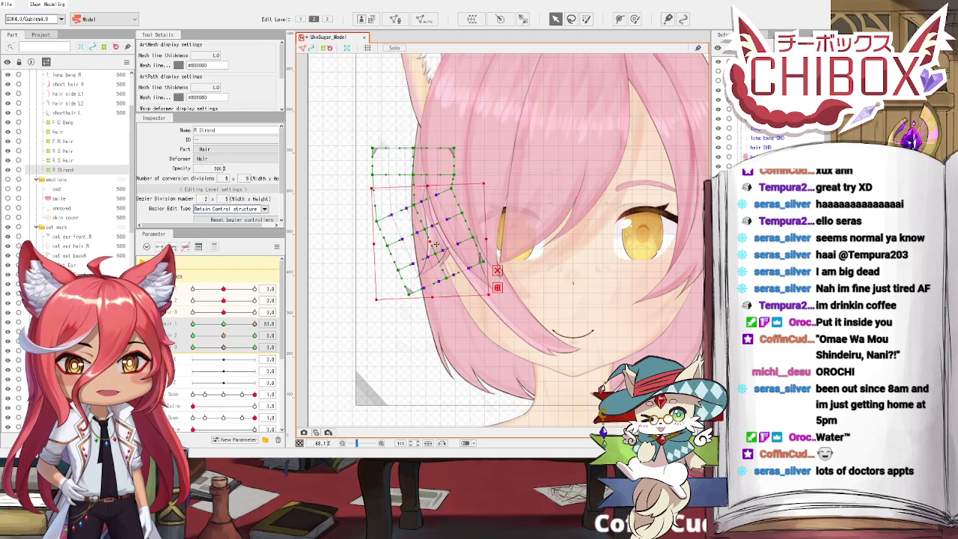
{"action": "left_click_drag", "start_coordinate": [432, 241], "coordinate": [436, 242]}
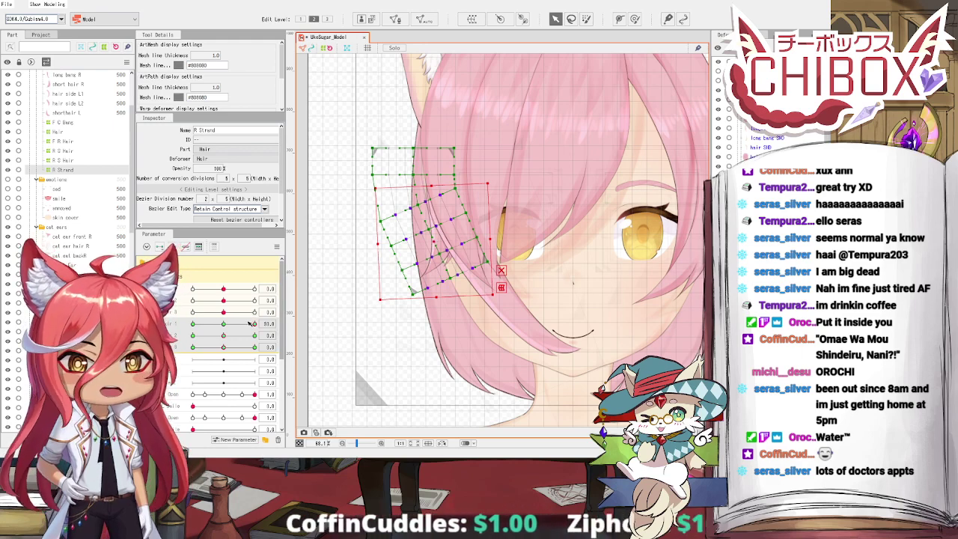
{"action": "mouse_move", "coordinate": [251, 323]}
{"action": "left_mouse_down"}
{"action": "mouse_move", "coordinate": [222, 323]}
{"action": "mouse_move", "coordinate": [255, 324]}
{"action": "left_mouse_up"}
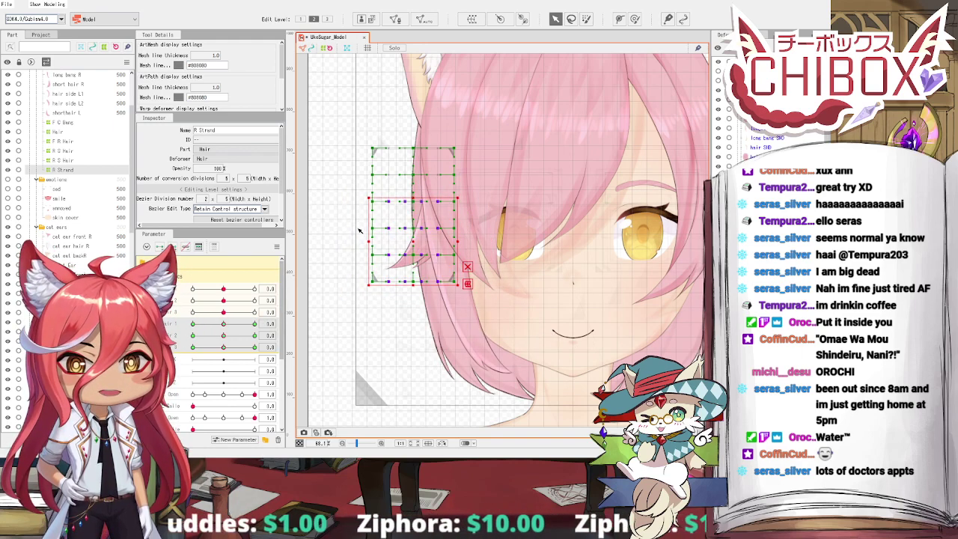
Step: At the second keyed hair physics parameter's maximum, rotate and shift the lowest three rows of R Strand inward toward the face
{"action": "left_click_drag", "start_coordinate": [357, 222], "coordinate": [476, 303]}
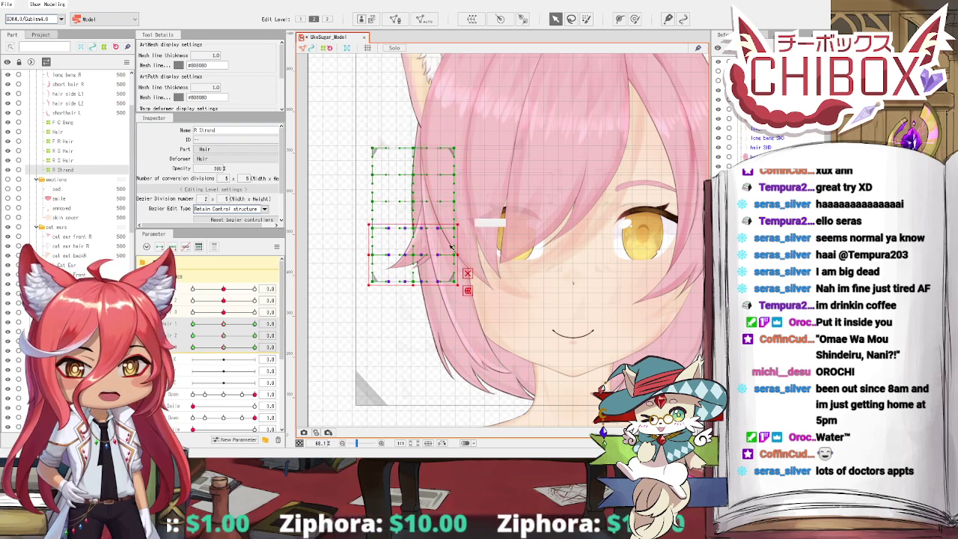
{"action": "left_click", "coordinate": [255, 335]}
{"action": "left_click_drag", "start_coordinate": [459, 223], "coordinate": [449, 214]}
{"action": "left_click_drag", "start_coordinate": [414, 258], "coordinate": [424, 257]}
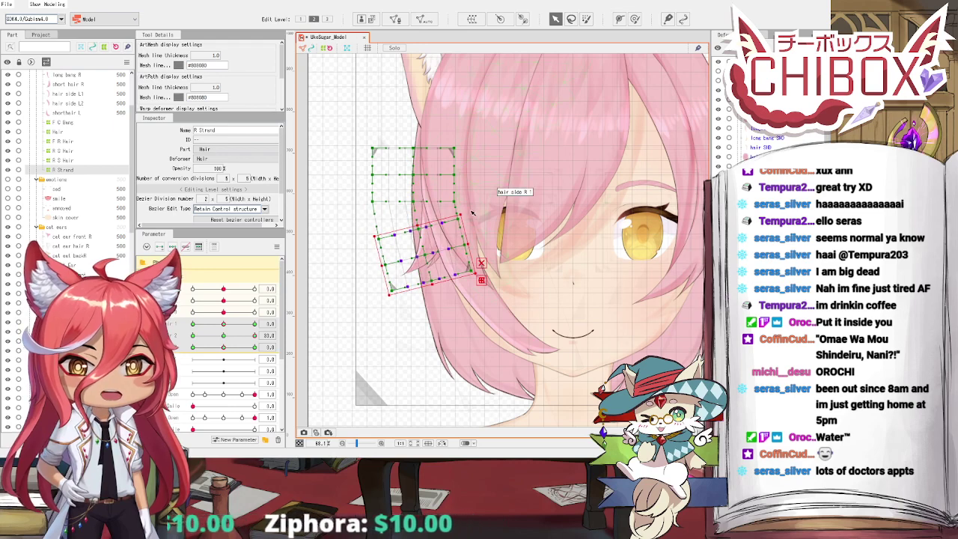
{"action": "left_click_drag", "start_coordinate": [461, 210], "coordinate": [456, 207]}
{"action": "left_click_drag", "start_coordinate": [428, 256], "coordinate": [434, 257]}
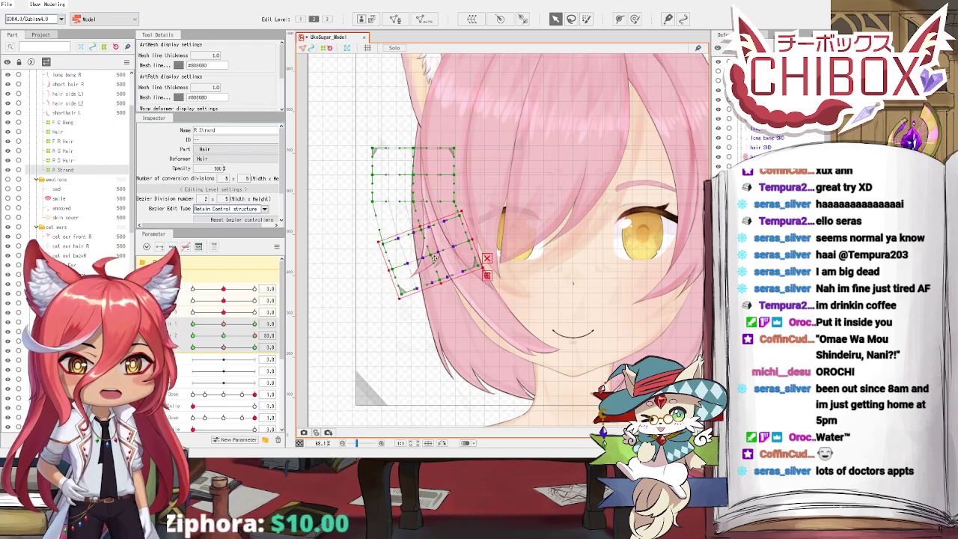
Step: At the second parameter's minimum, rotate and shift the lowest three rows of R Strand outward, and reset the parameter to default
{"action": "left_click_drag", "start_coordinate": [255, 336], "coordinate": [192, 336]}
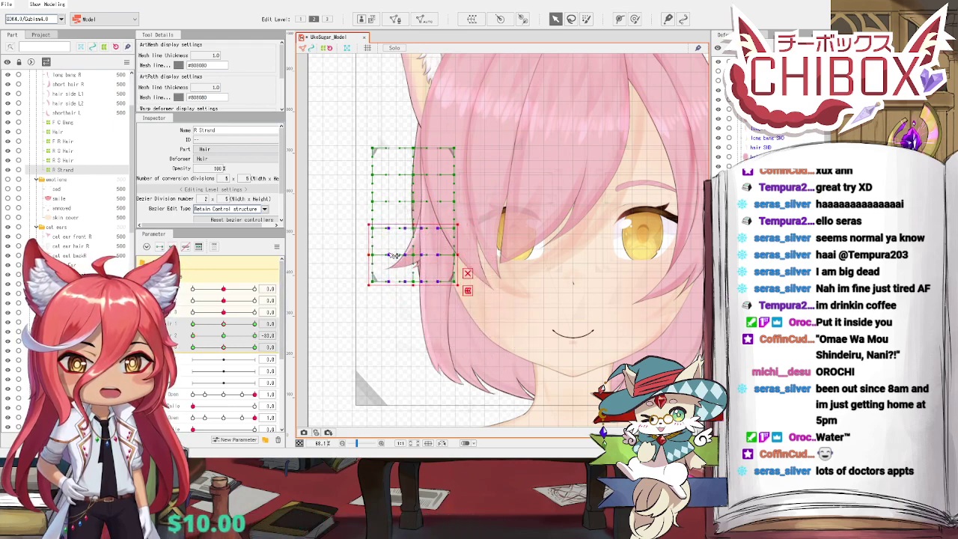
{"action": "left_click_drag", "start_coordinate": [462, 221], "coordinate": [409, 253]}
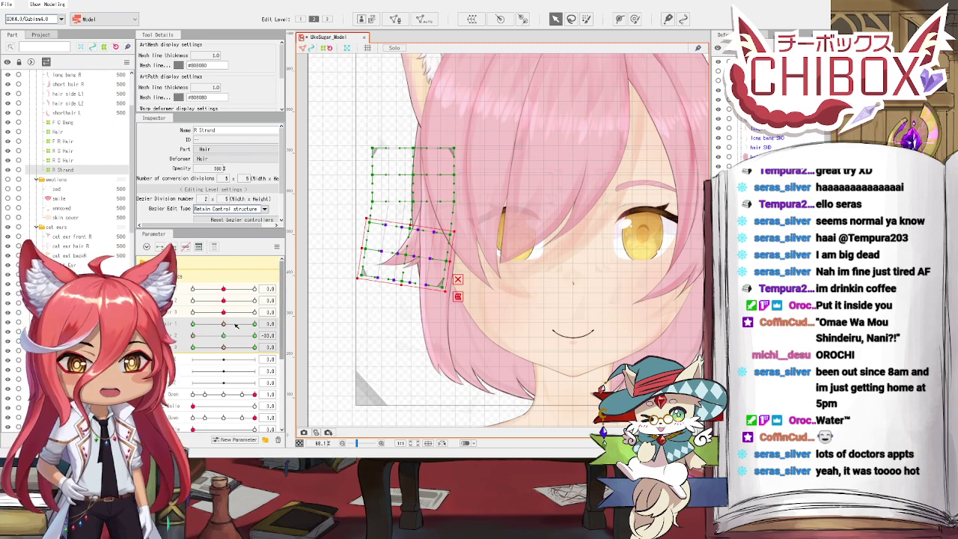
{"action": "left_click_drag", "start_coordinate": [226, 335], "coordinate": [188, 329]}
{"action": "mouse_move", "coordinate": [198, 332]}
{"action": "left_mouse_down"}
{"action": "mouse_move", "coordinate": [261, 340]}
{"action": "mouse_move", "coordinate": [192, 338]}
{"action": "left_mouse_up"}
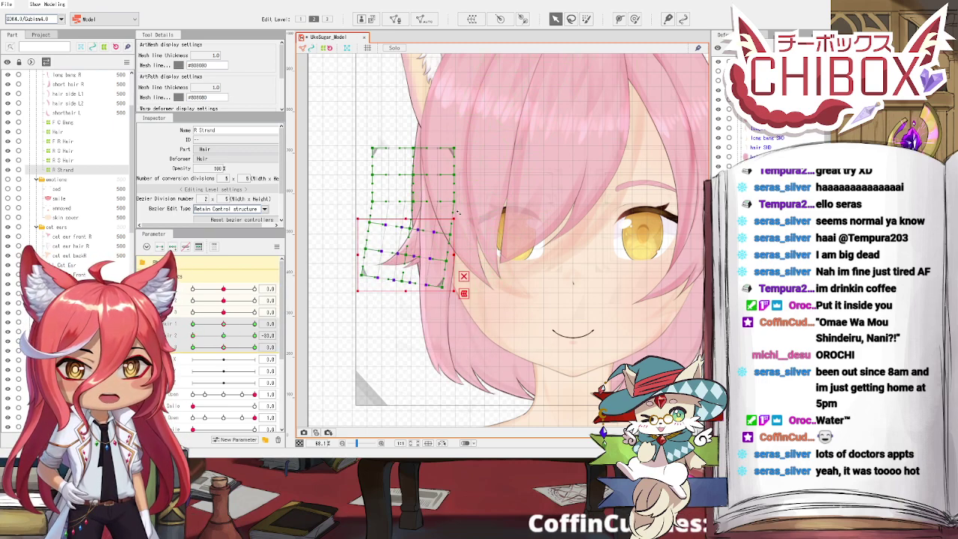
{"action": "left_click_drag", "start_coordinate": [458, 213], "coordinate": [463, 220]}
{"action": "left_click_drag", "start_coordinate": [408, 256], "coordinate": [399, 248]}
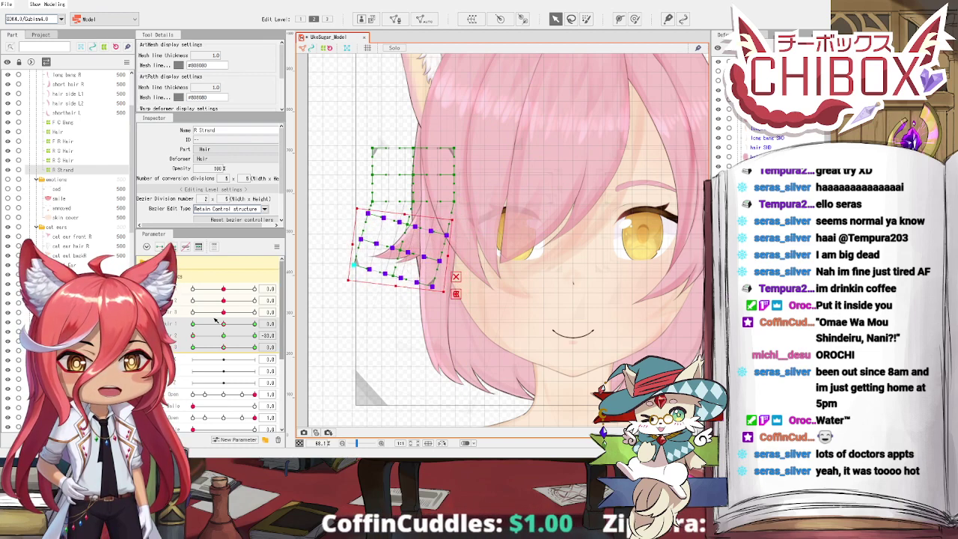
{"action": "left_click_drag", "start_coordinate": [193, 335], "coordinate": [223, 337]}
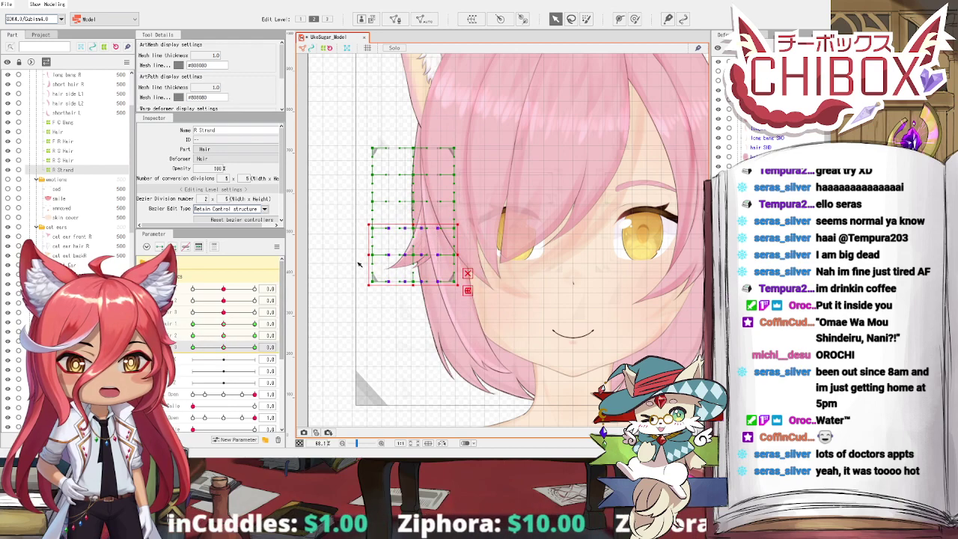
Step: At the third keyed hair physics parameter's maximum, rotate and shift the lowest two rows of R Strand inward toward the face
{"action": "left_click_drag", "start_coordinate": [357, 253], "coordinate": [482, 309]}
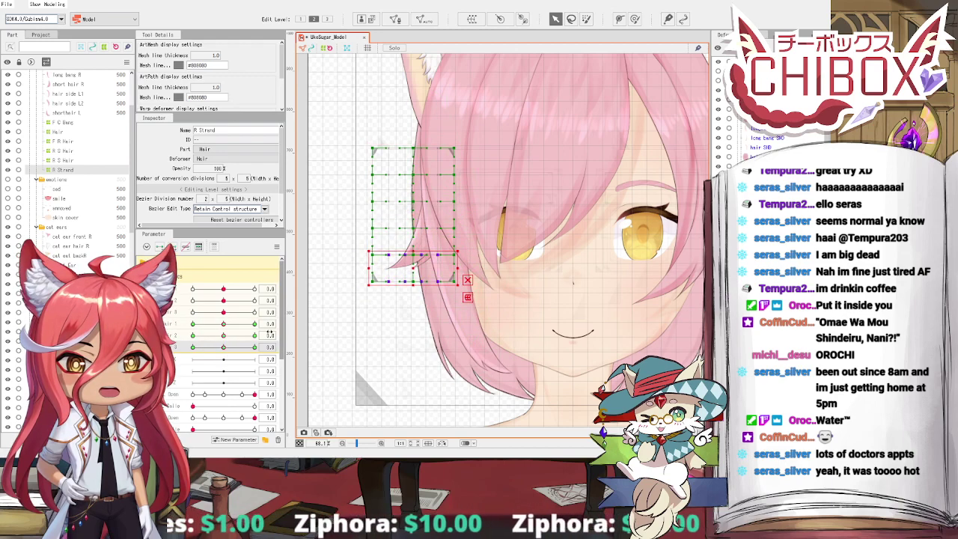
{"action": "left_click", "coordinate": [254, 348]}
{"action": "left_click_drag", "start_coordinate": [459, 247], "coordinate": [446, 236]}
{"action": "left_click_drag", "start_coordinate": [414, 269], "coordinate": [423, 269]}
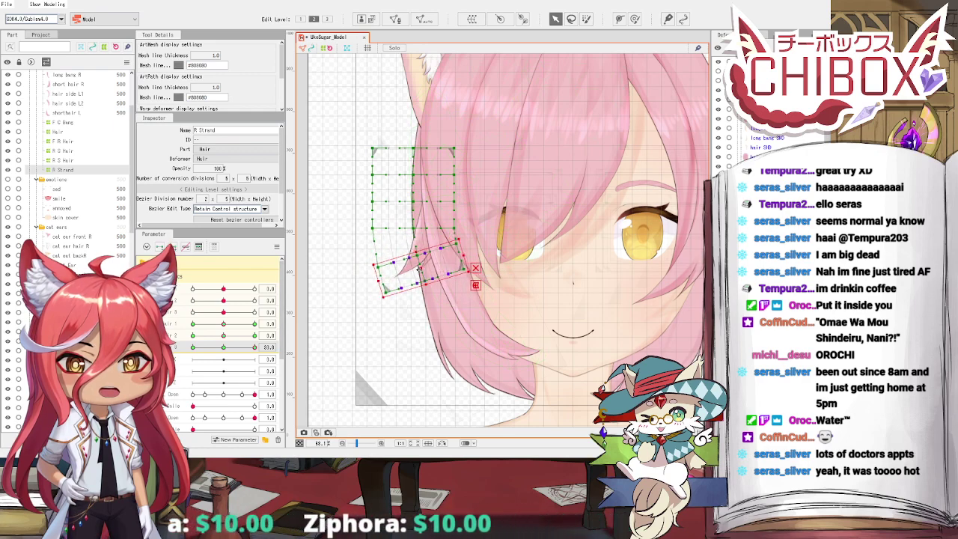
{"action": "left_click_drag", "start_coordinate": [458, 234], "coordinate": [447, 233]}
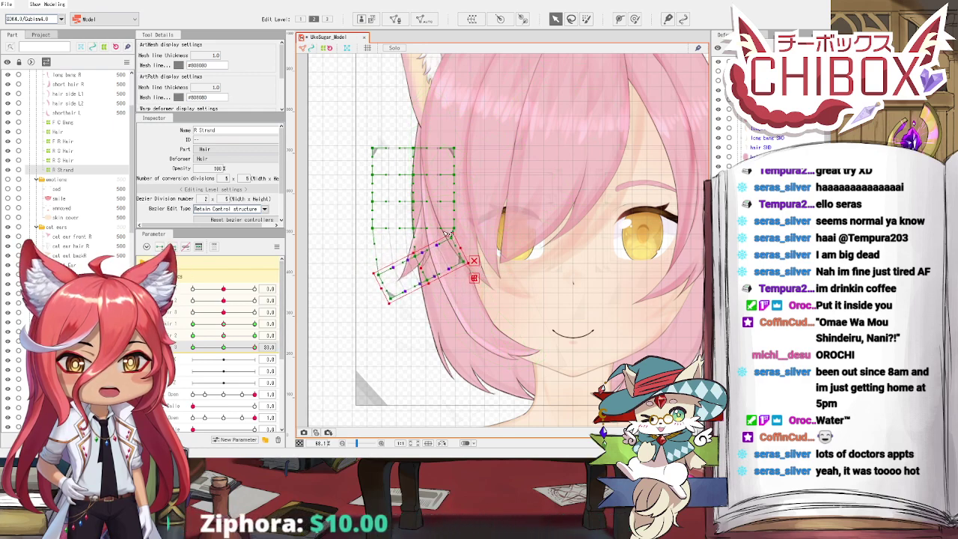
{"action": "left_click_drag", "start_coordinate": [422, 268], "coordinate": [425, 268]}
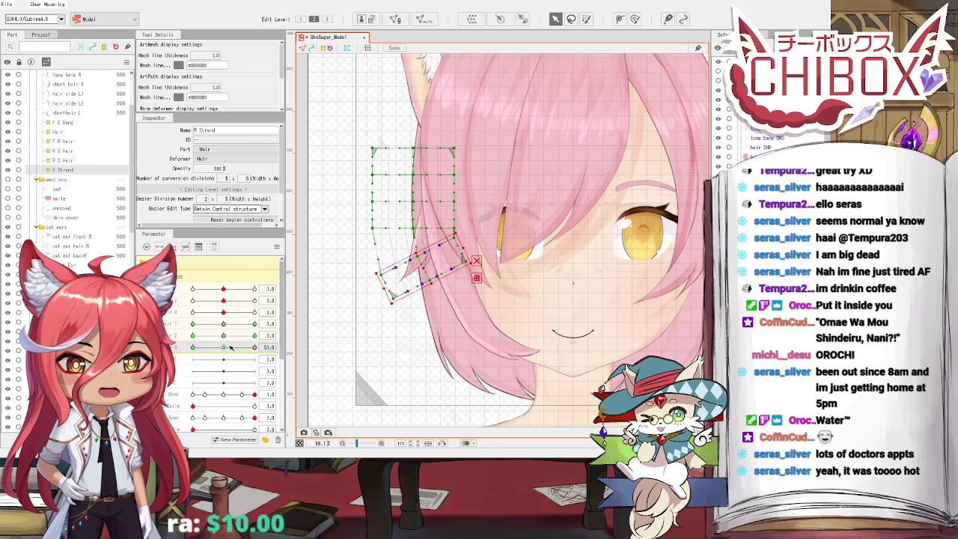
Step: At the third parameter's minimum, rotate the lowest two rows of R Strand outward, test the swing, reset the parameter and deselect the deformer
{"action": "left_click_drag", "start_coordinate": [231, 348], "coordinate": [193, 348]}
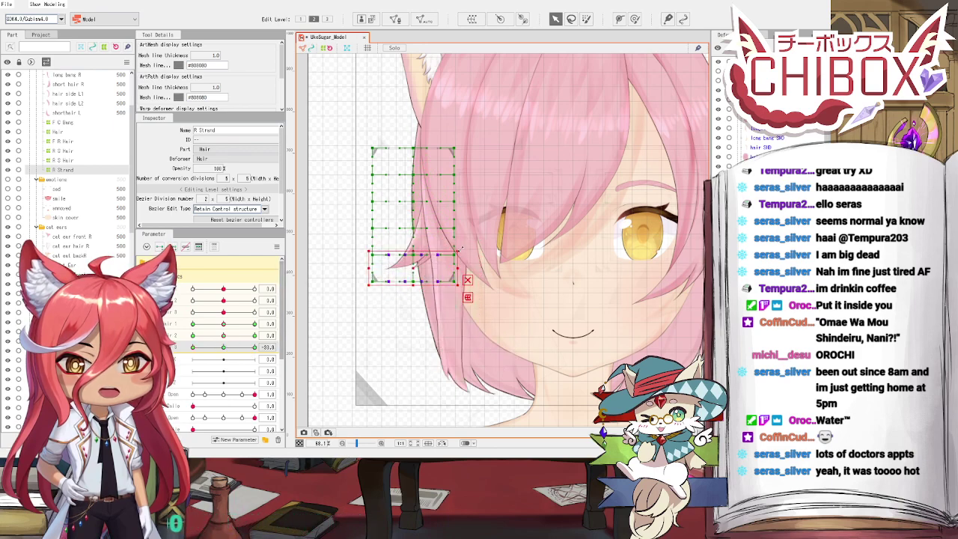
{"action": "left_click_drag", "start_coordinate": [460, 249], "coordinate": [397, 281]}
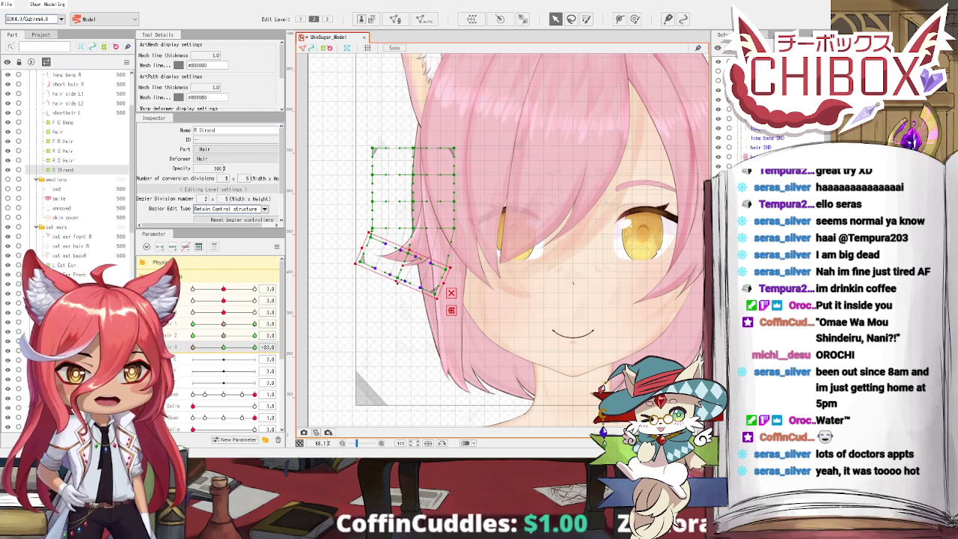
{"action": "left_click_drag", "start_coordinate": [193, 347], "coordinate": [256, 359]}
{"action": "left_click", "coordinate": [224, 348]}
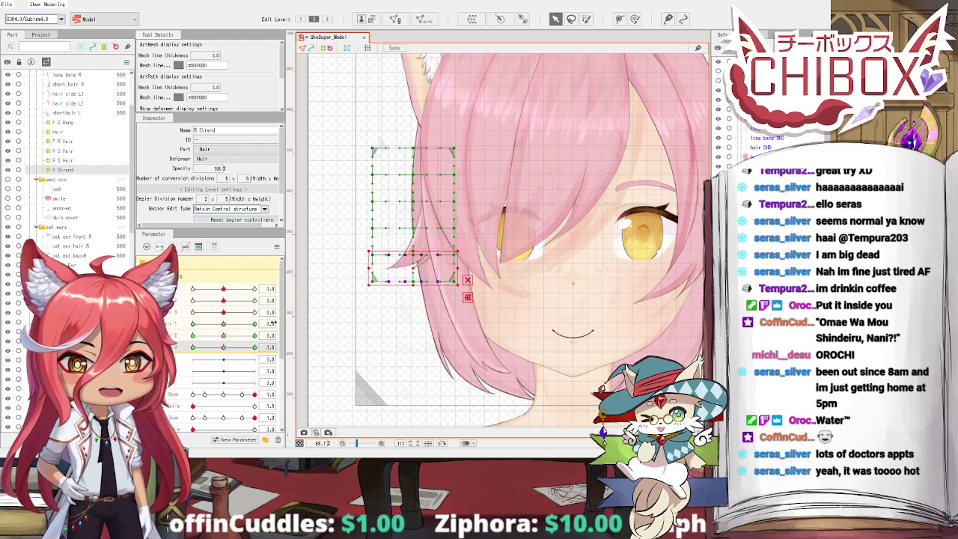
{"action": "left_click", "coordinate": [316, 227]}
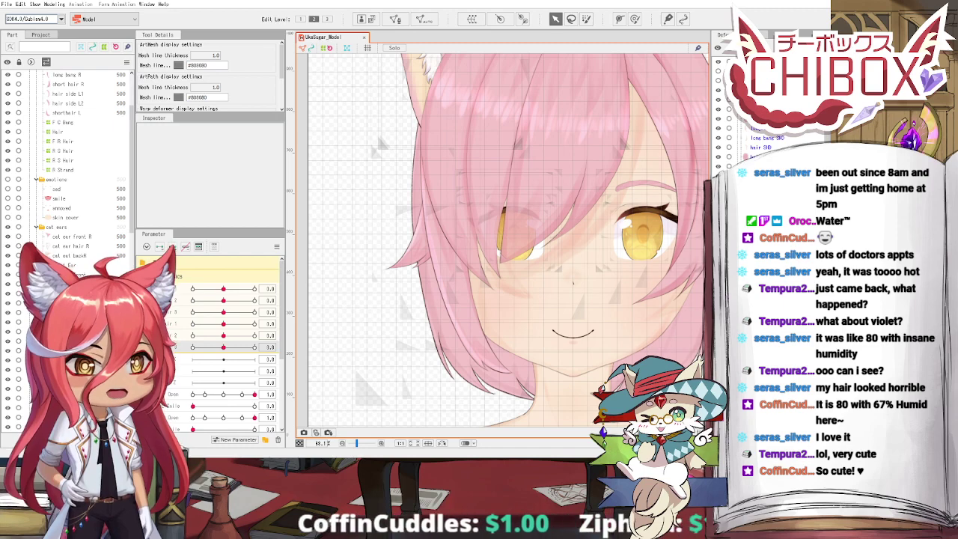
Step: Examine the whole head's hair and compare the strands on both sides of the face
{"action": "scroll", "coordinate": [539, 141], "scroll_direction": "down", "scroll_amount": 5}
{"action": "left_click_drag", "start_coordinate": [539, 141], "coordinate": [420, 196]}
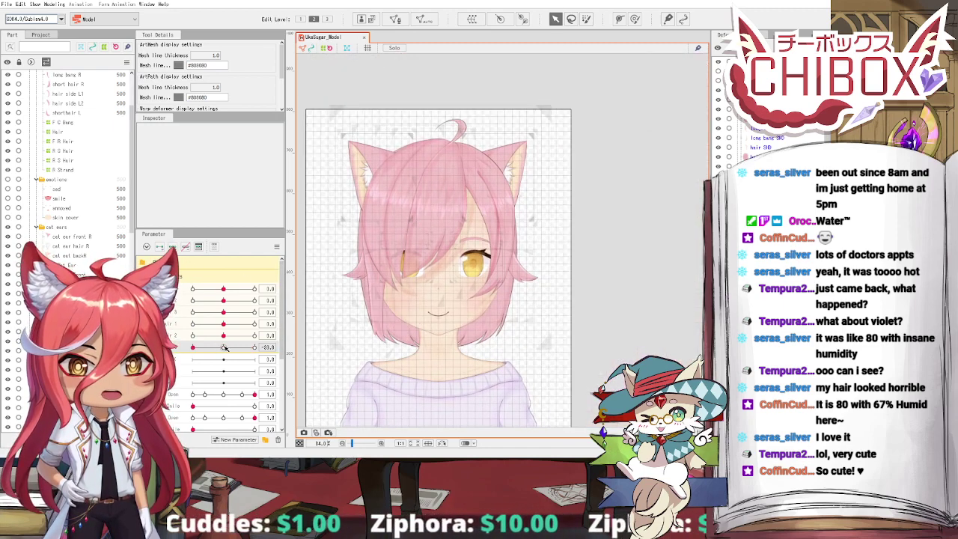
{"action": "scroll", "coordinate": [604, 215], "scroll_direction": "up", "scroll_amount": 5}
{"action": "scroll", "coordinate": [604, 214], "scroll_direction": "down", "scroll_amount": 3}
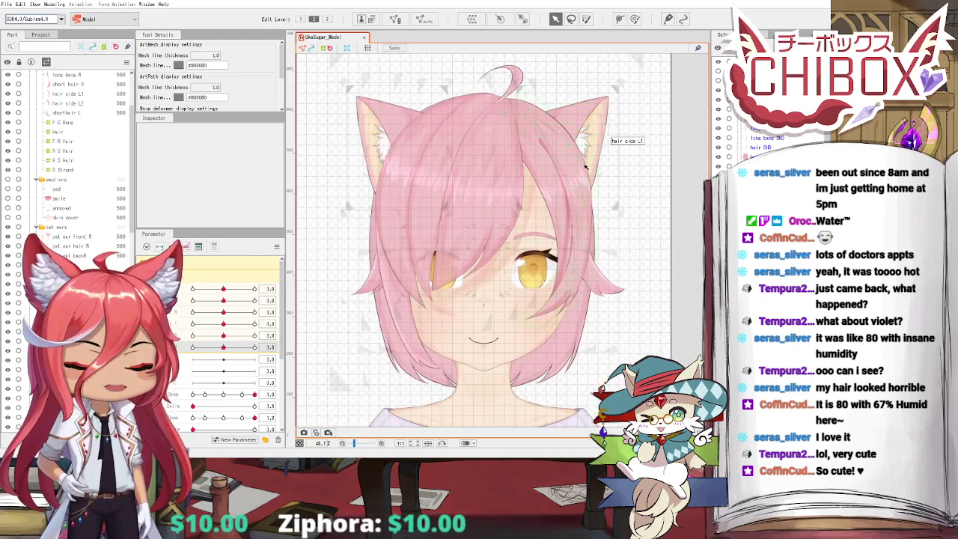
{"action": "left_click_drag", "start_coordinate": [579, 192], "coordinate": [569, 210]}
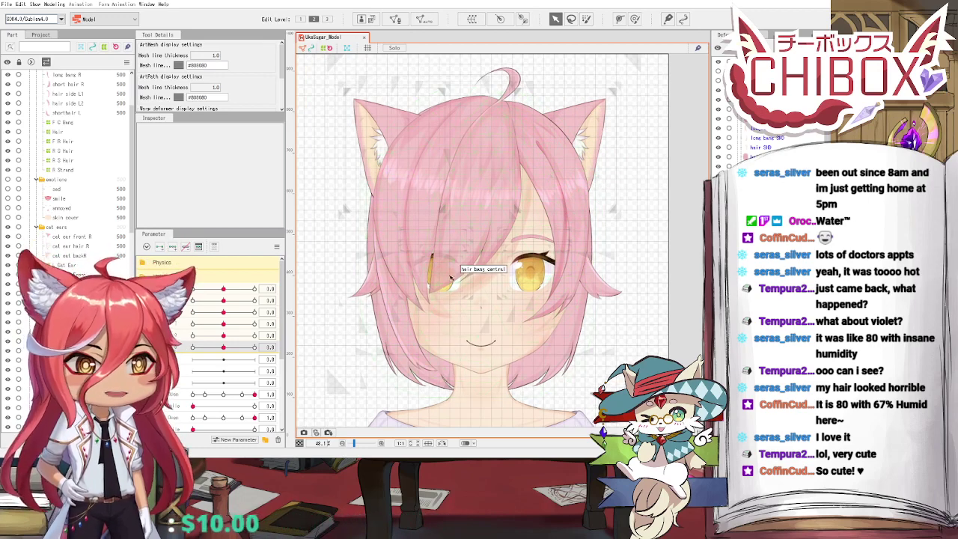
Step: Pick out the hair side L2 strand among the side hair meshes and add a warp deformer named L S Hair1 to it
{"action": "left_click", "coordinate": [566, 222]}
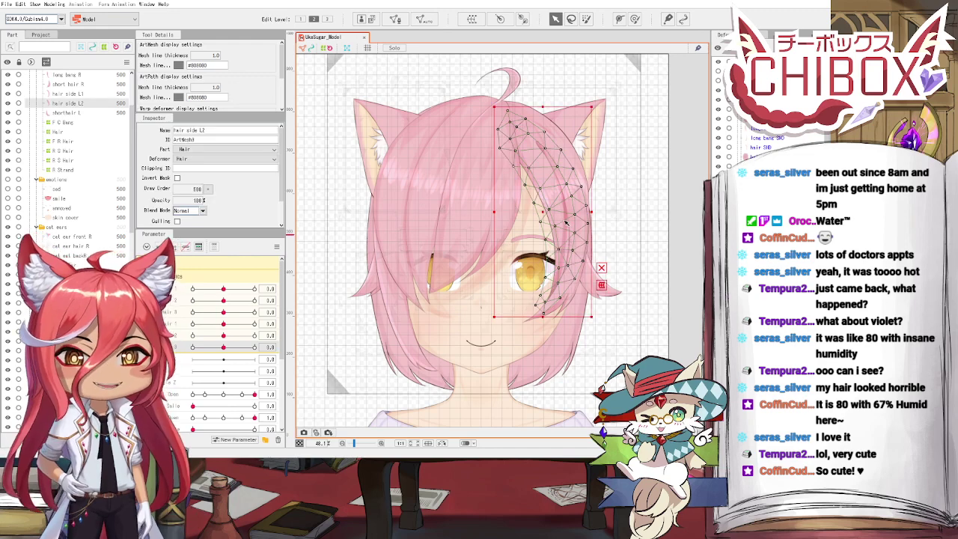
{"action": "left_click", "coordinate": [418, 323]}
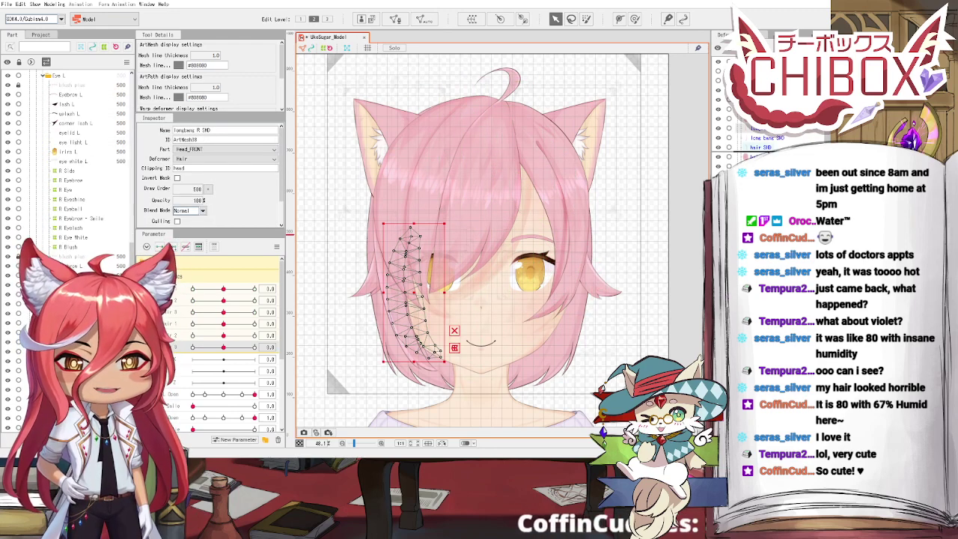
{"action": "left_click", "coordinate": [419, 322]}
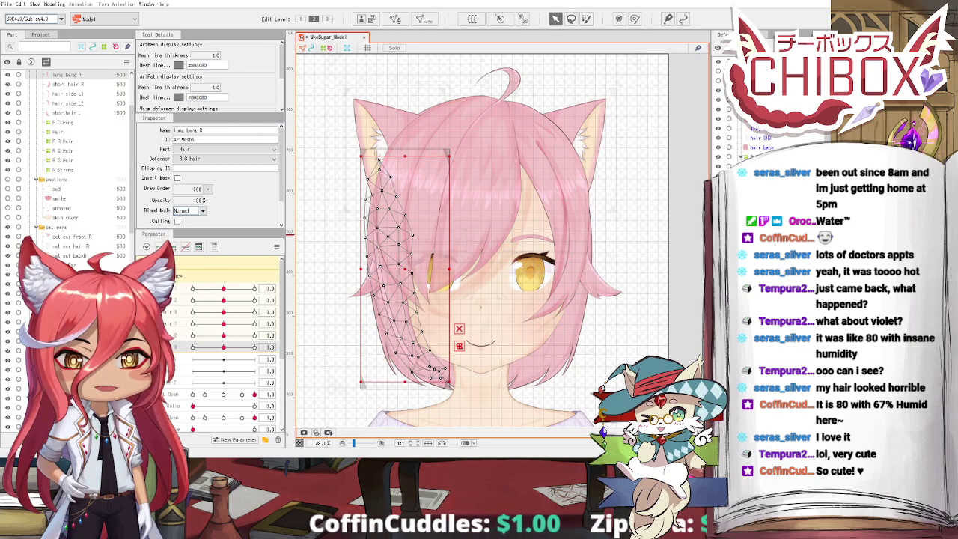
{"action": "left_click", "coordinate": [365, 286]}
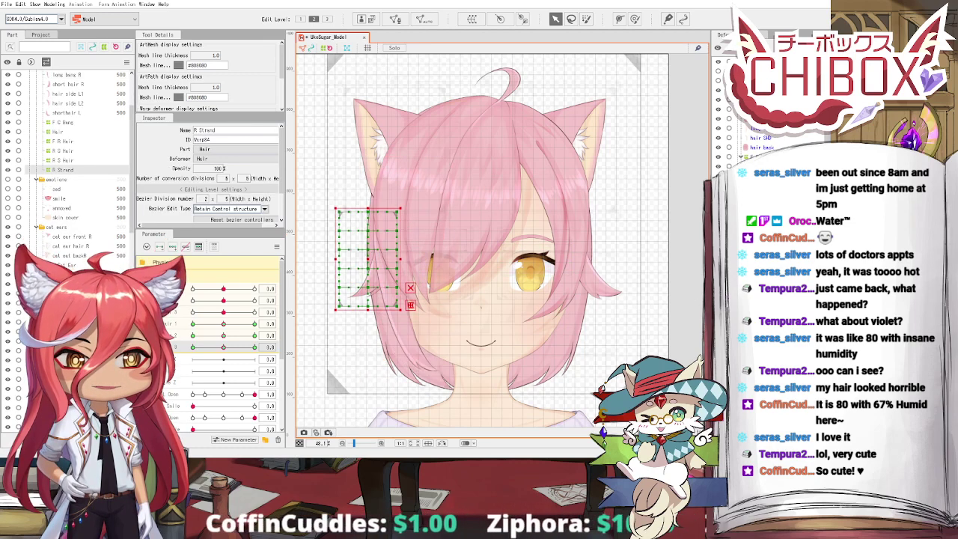
{"action": "left_click", "coordinate": [589, 285]}
{"action": "left_click", "coordinate": [591, 286]}
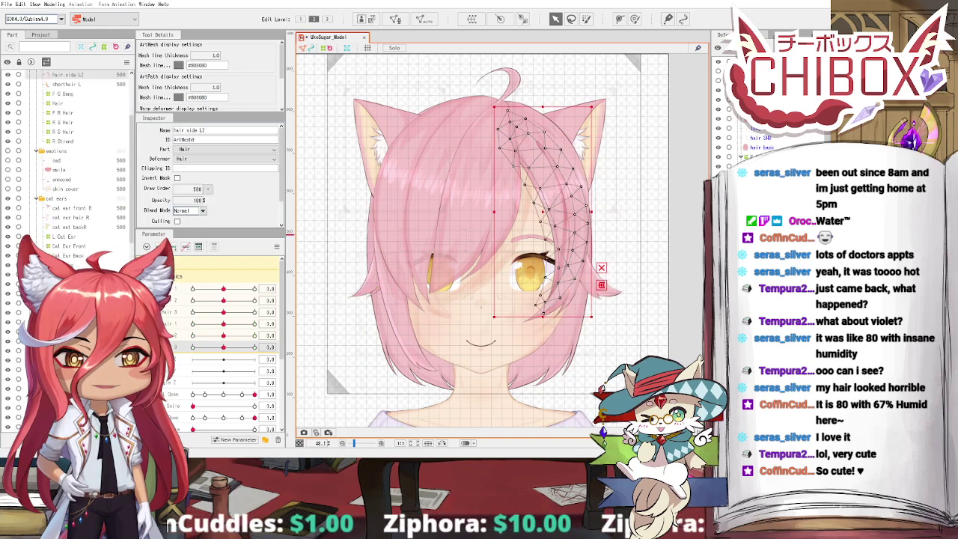
{"action": "left_click", "coordinate": [590, 285]}
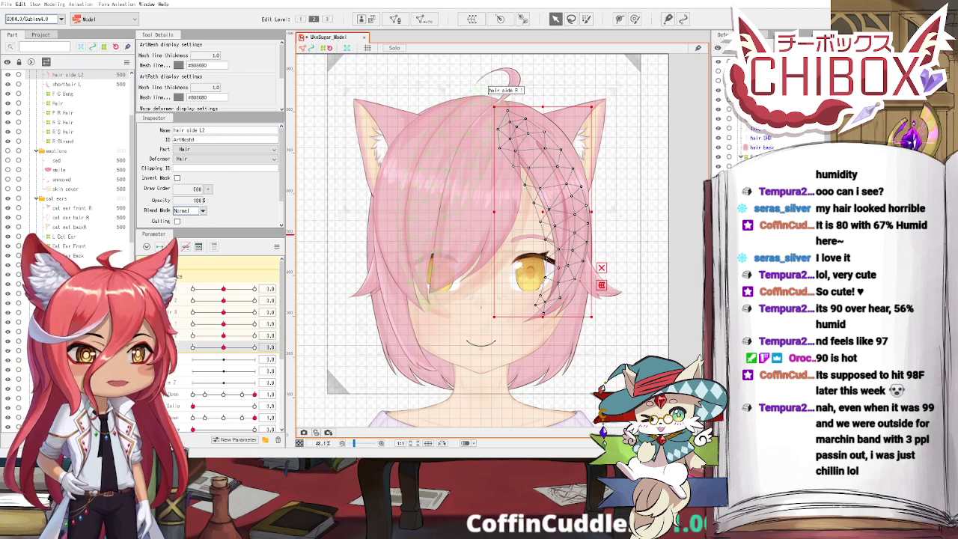
{"action": "left_click_drag", "start_coordinate": [589, 89], "coordinate": [546, 86]}
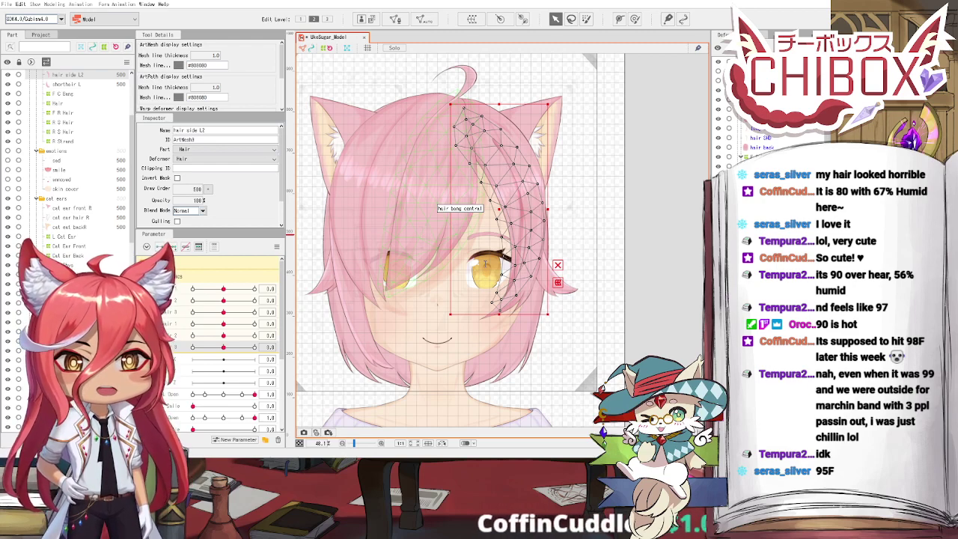
{"action": "left_click", "coordinate": [523, 383]}
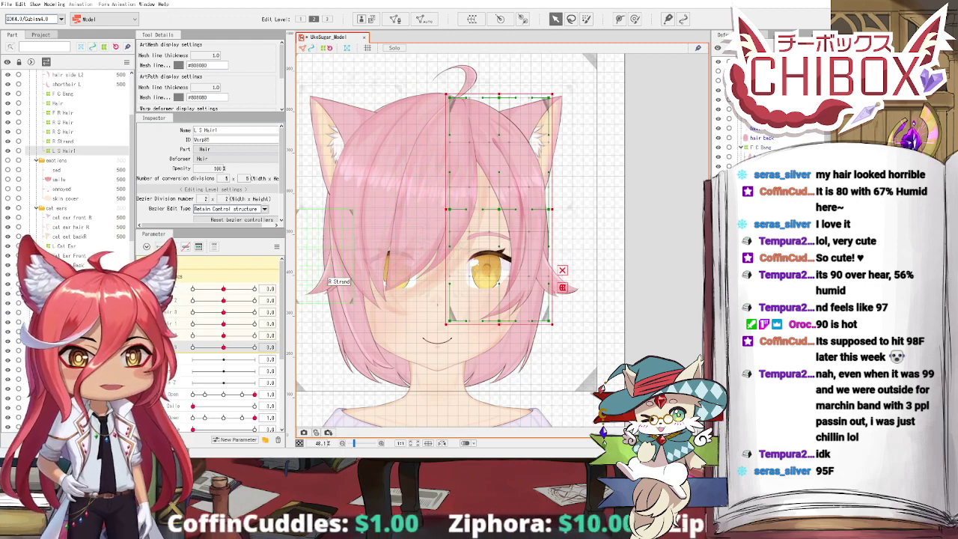
Step: Set the Bezier division of the L S Hair1 warp deformer to 2 x 5
{"action": "left_click_drag", "start_coordinate": [230, 200], "coordinate": [221, 199]}
{"action": "type", "text": "5"}
{"action": "key", "text": "Return"}
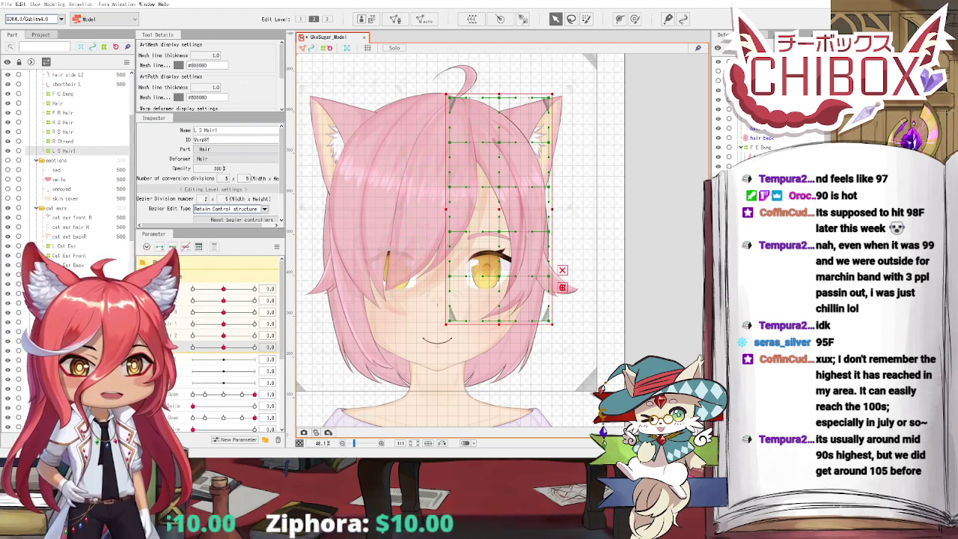
Step: At the first keyed hair physics parameter's maximum, rotate and shift the lowest four rows of L S Hair1 outward from the face
{"action": "left_click", "coordinate": [442, 187]}
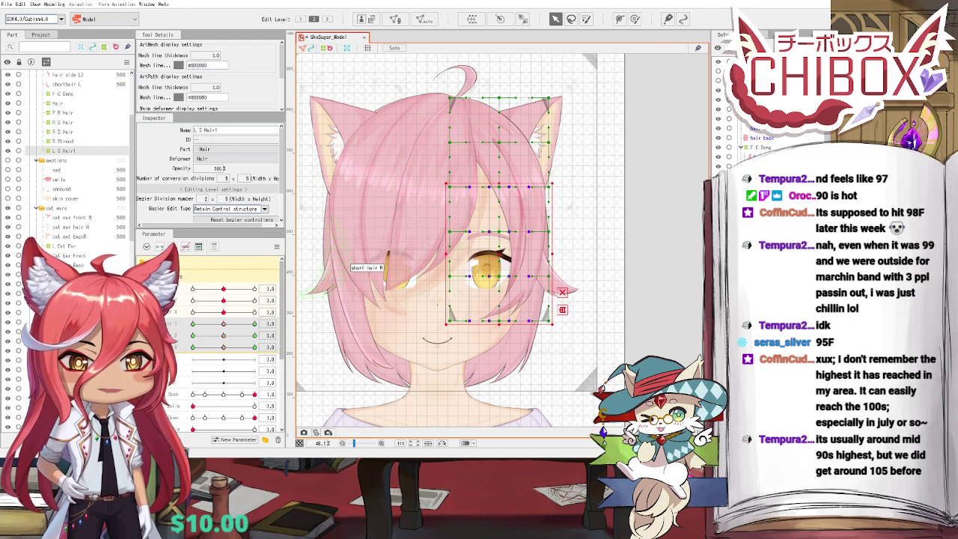
{"action": "left_click_drag", "start_coordinate": [223, 324], "coordinate": [265, 331]}
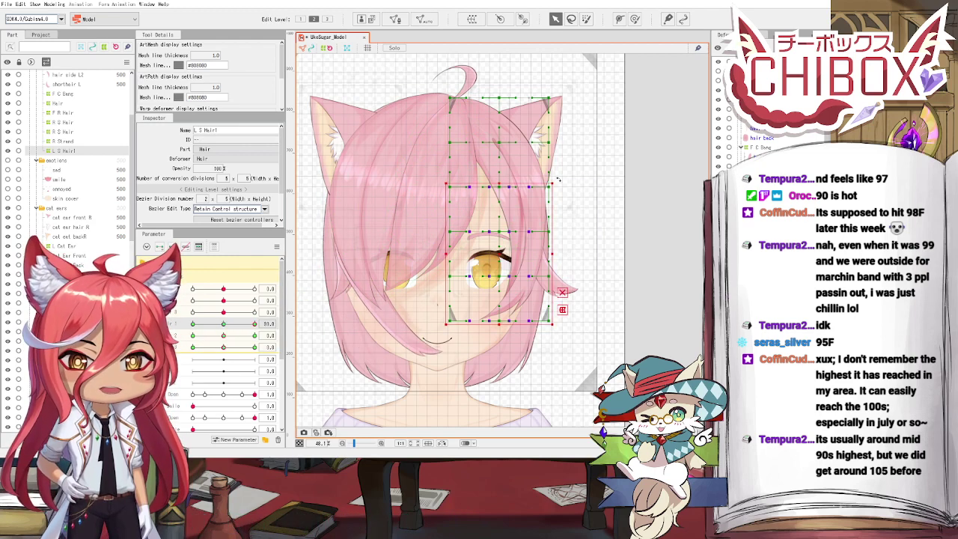
{"action": "left_click_drag", "start_coordinate": [558, 180], "coordinate": [530, 166]}
{"action": "left_click_drag", "start_coordinate": [497, 256], "coordinate": [528, 256]}
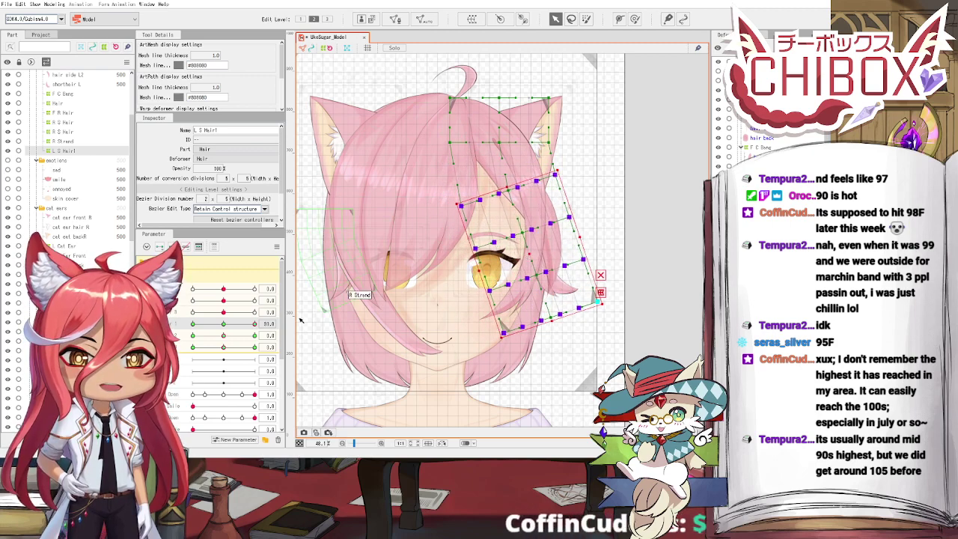
{"action": "left_click_drag", "start_coordinate": [224, 324], "coordinate": [262, 327]}
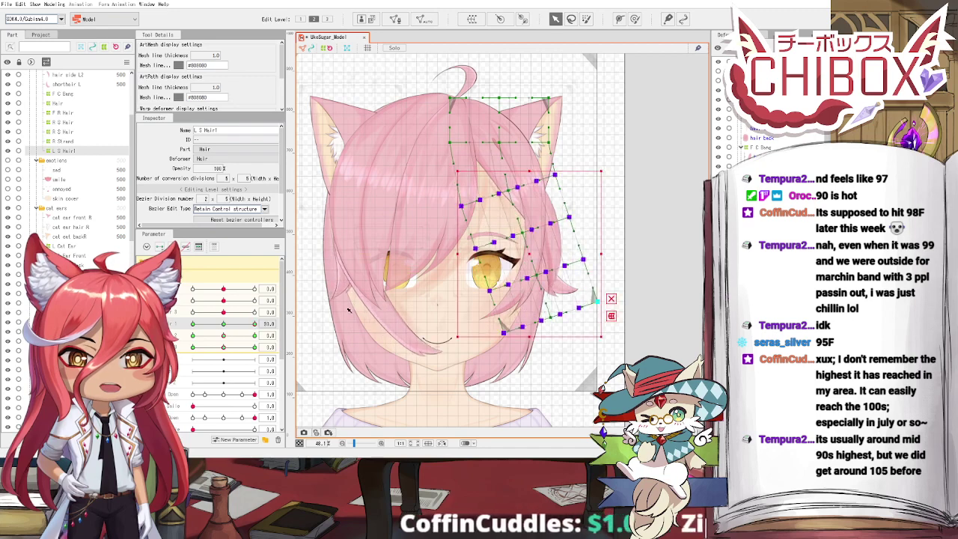
{"action": "left_click_drag", "start_coordinate": [522, 256], "coordinate": [519, 256]}
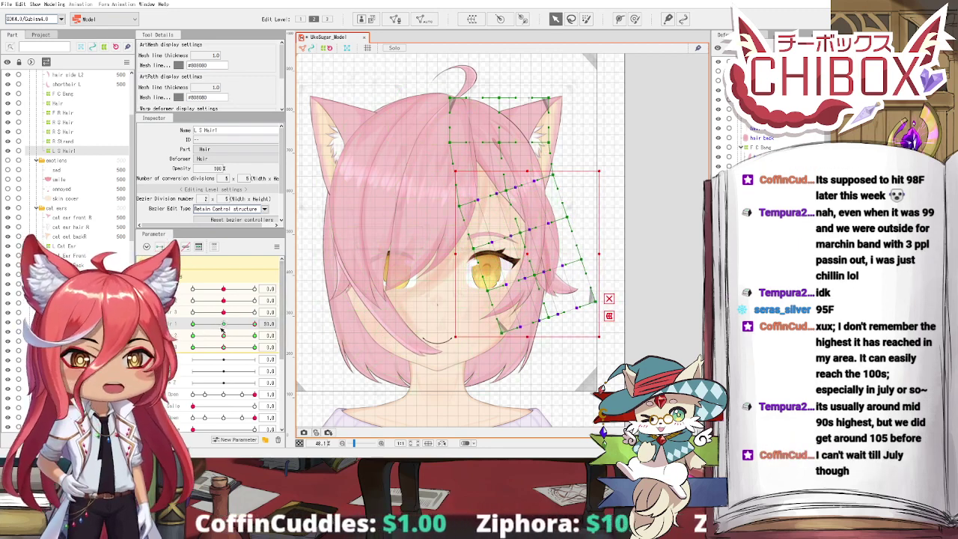
Step: At the first parameter's minimum, rotate and shift the lowest four rows of L S Hair1 inward toward the face
{"action": "left_click", "coordinate": [255, 327]}
{"action": "left_click_drag", "start_coordinate": [254, 327], "coordinate": [192, 327]}
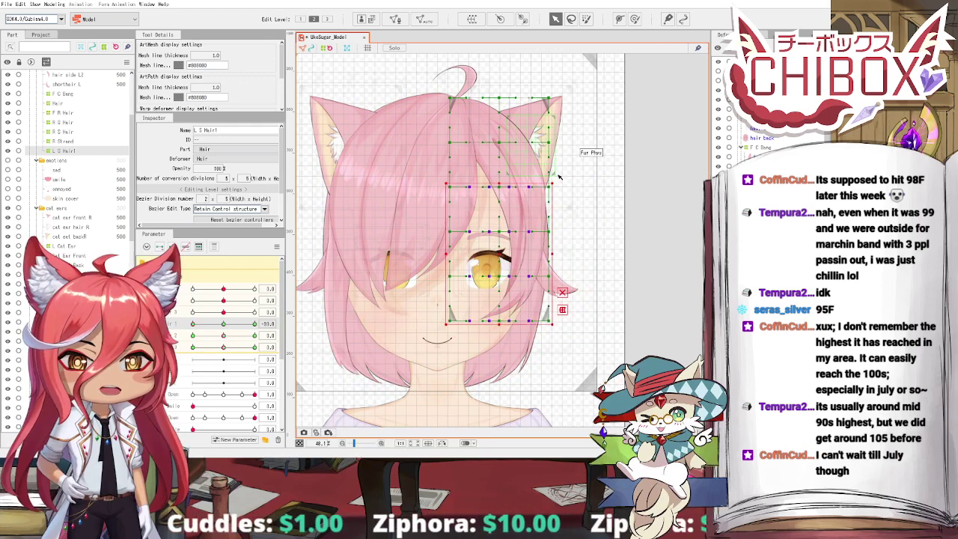
{"action": "left_click_drag", "start_coordinate": [557, 179], "coordinate": [572, 194]}
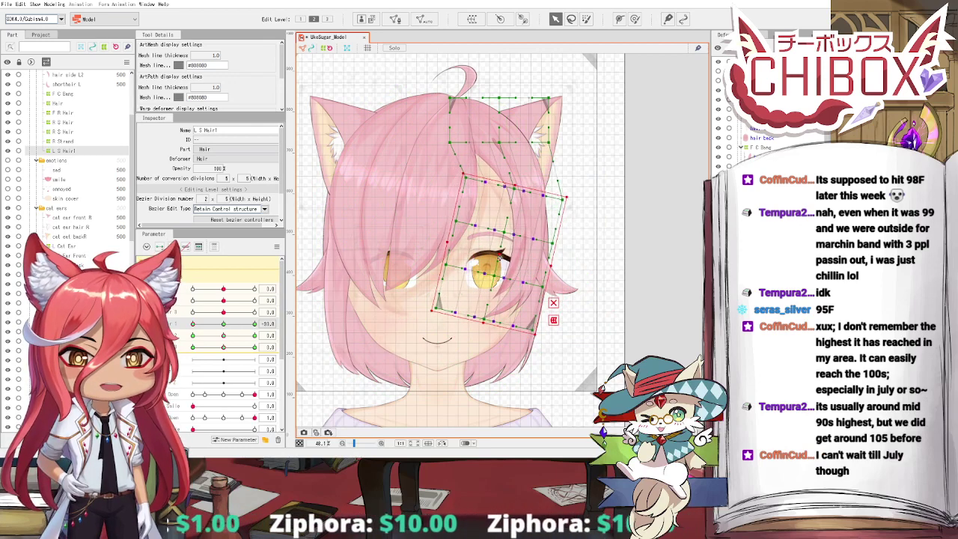
{"action": "left_click_drag", "start_coordinate": [500, 257], "coordinate": [488, 257]}
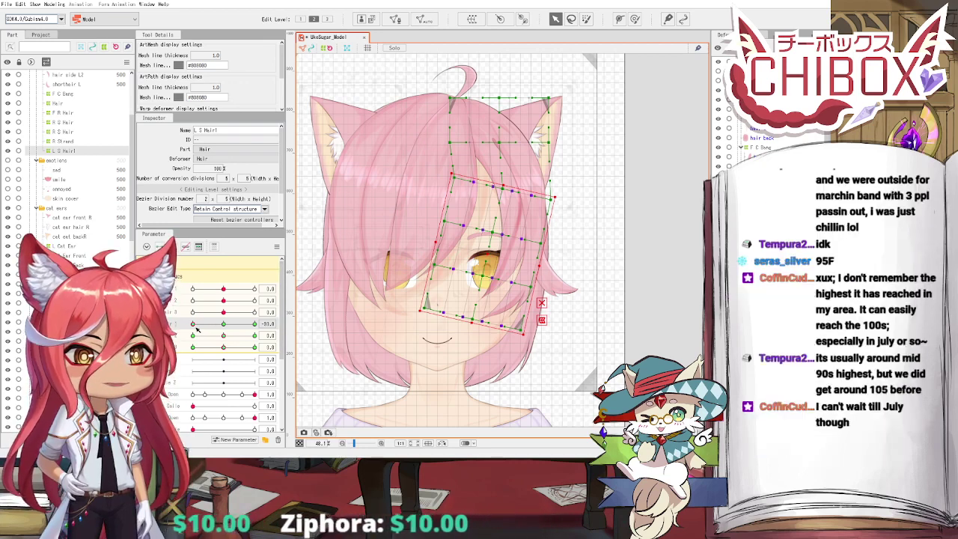
{"action": "mouse_move", "coordinate": [194, 325]}
{"action": "left_mouse_down"}
{"action": "mouse_move", "coordinate": [254, 324]}
{"action": "mouse_move", "coordinate": [192, 325]}
{"action": "left_mouse_up"}
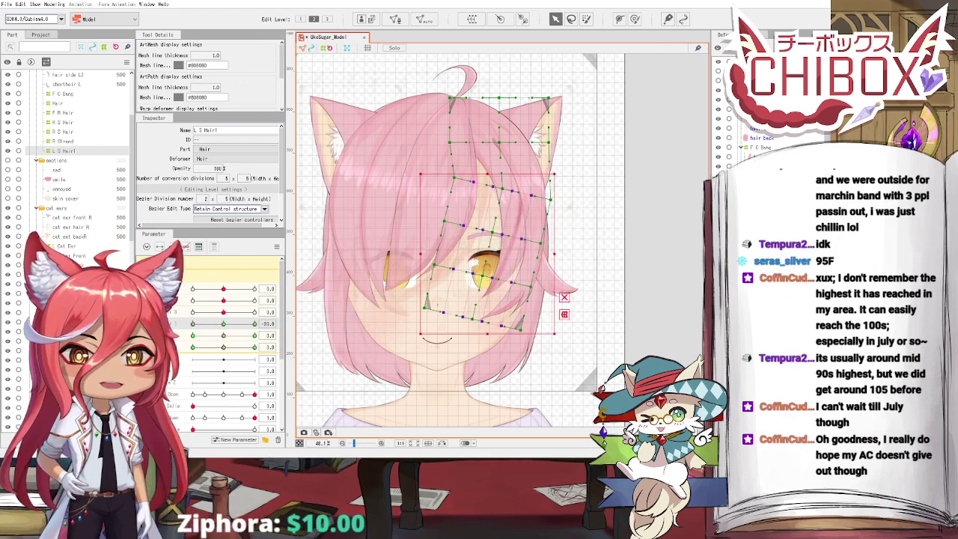
{"action": "left_click_drag", "start_coordinate": [557, 169], "coordinate": [563, 175]}
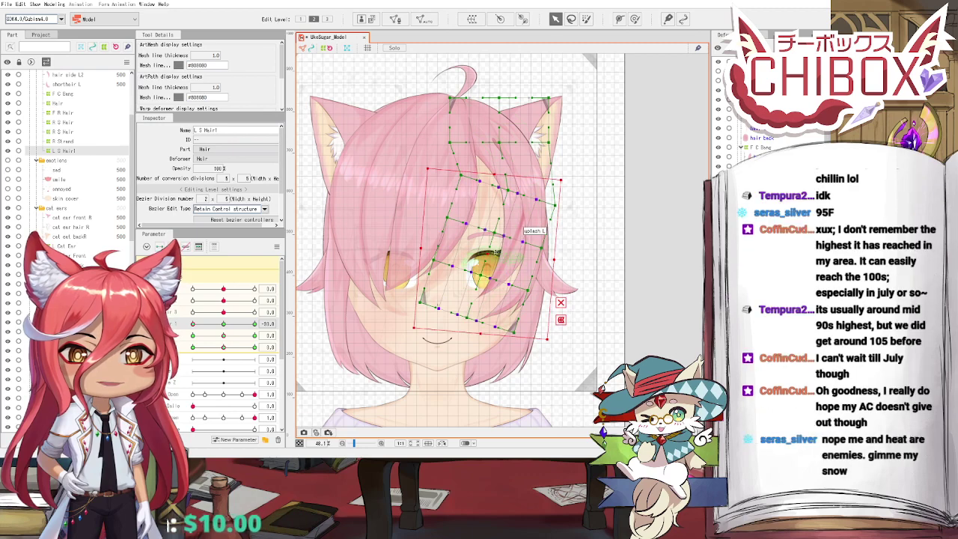
{"action": "left_click_drag", "start_coordinate": [489, 251], "coordinate": [481, 250]}
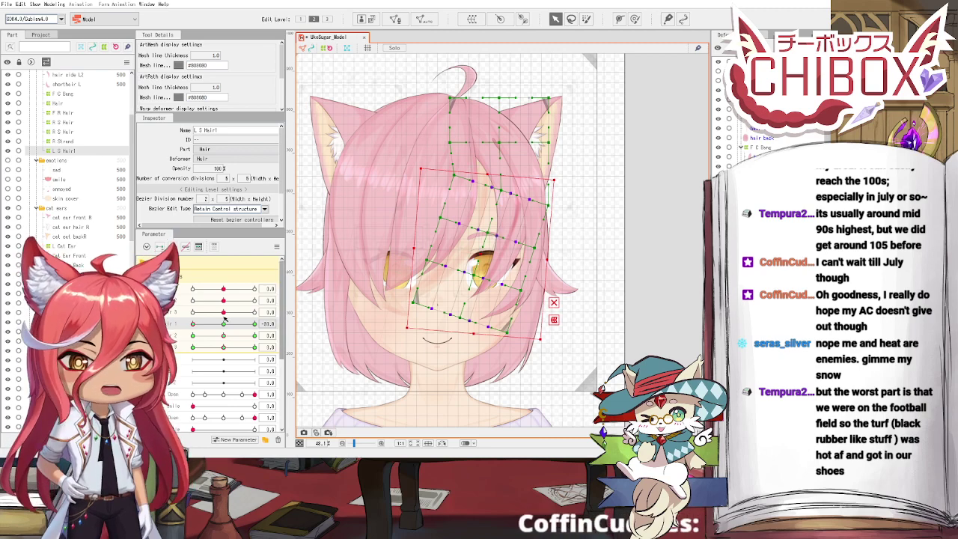
Step: At the first parameter's maximum, rotate the lowest four rows of L S Hair1 slightly further outward, and reset the parameter to default
{"action": "left_click_drag", "start_coordinate": [213, 323], "coordinate": [254, 324]}
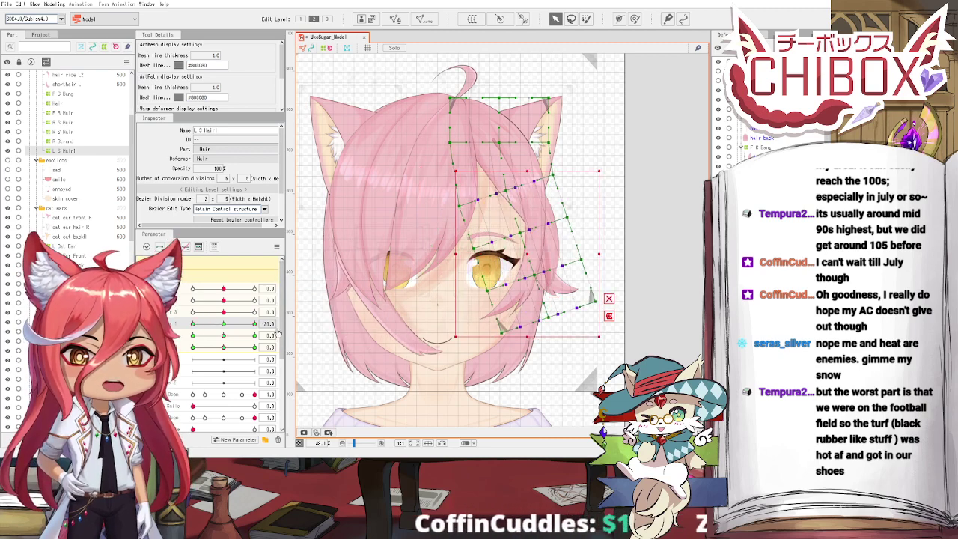
{"action": "left_click_drag", "start_coordinate": [603, 169], "coordinate": [600, 165]}
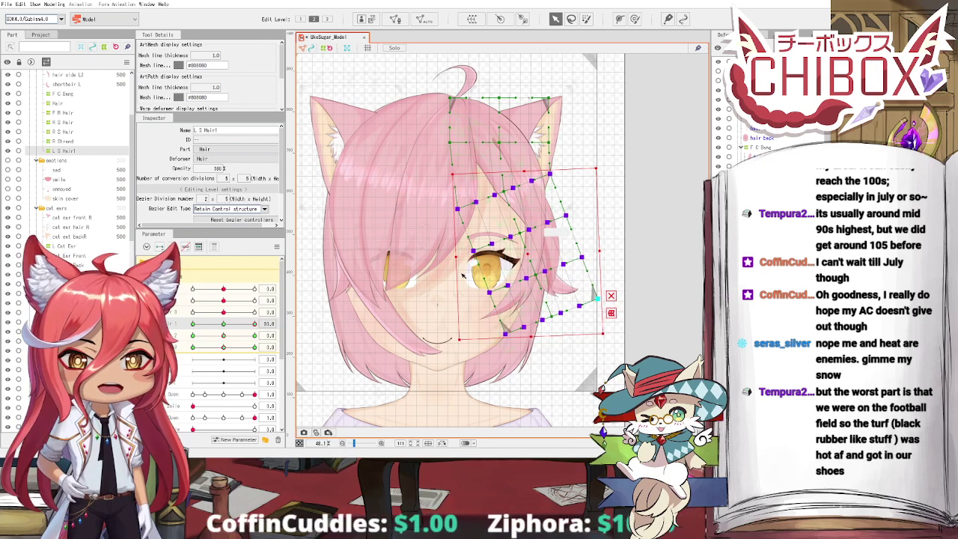
{"action": "left_click_drag", "start_coordinate": [255, 323], "coordinate": [223, 324]}
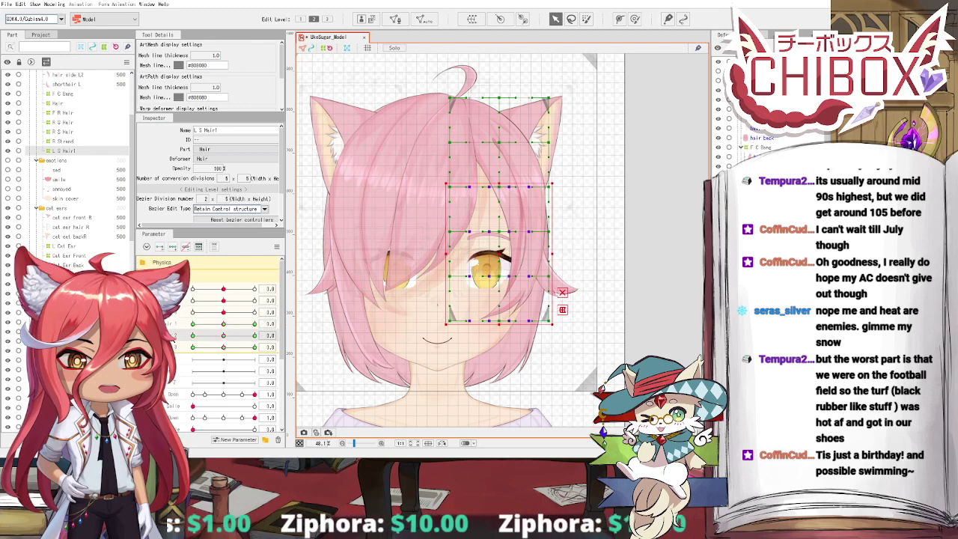
Step: At the second keyed hair physics parameter's maximum, rotate and shift the lowest three rows of L S Hair1 outward
{"action": "left_click", "coordinate": [436, 230]}
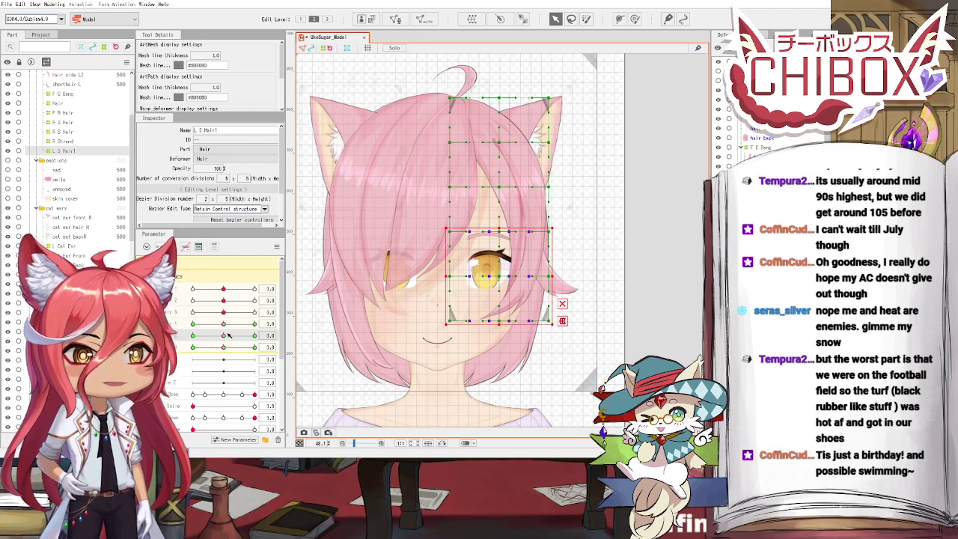
{"action": "left_click_drag", "start_coordinate": [226, 335], "coordinate": [256, 336]}
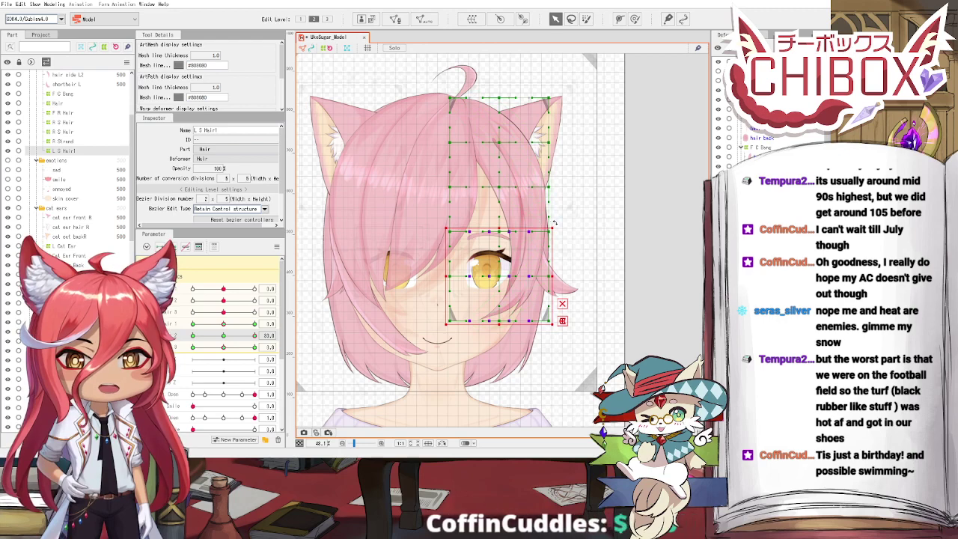
{"action": "left_click_drag", "start_coordinate": [554, 222], "coordinate": [526, 217]}
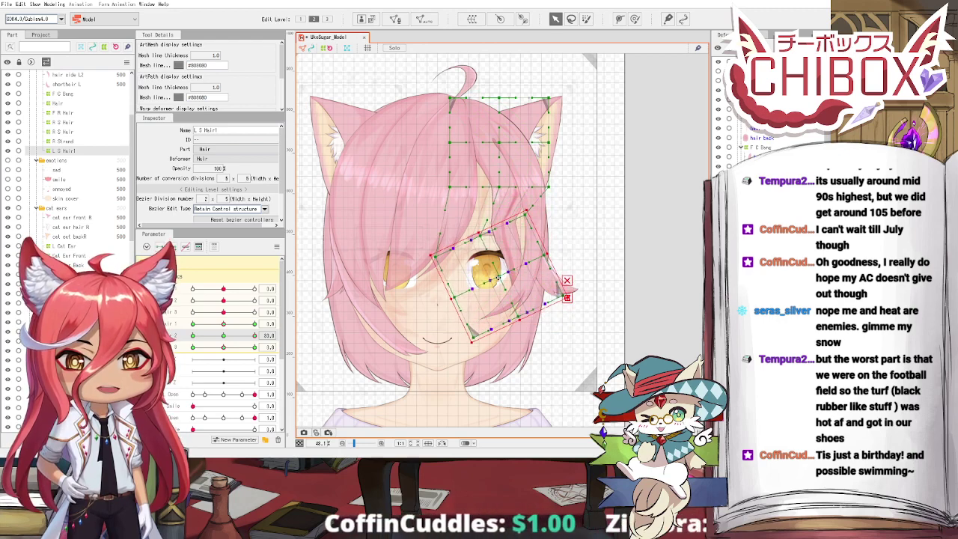
{"action": "left_click_drag", "start_coordinate": [498, 277], "coordinate": [523, 277]}
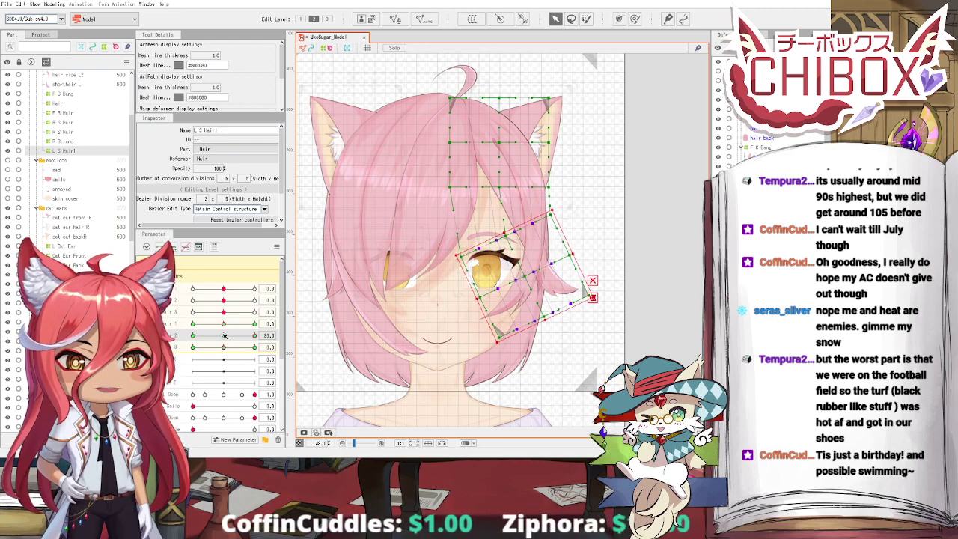
Step: At the second parameter's minimum, rotate and shift the lowest three rows of L S Hair1 toward the face, and reset the parameter to default
{"action": "left_click_drag", "start_coordinate": [224, 336], "coordinate": [192, 336]}
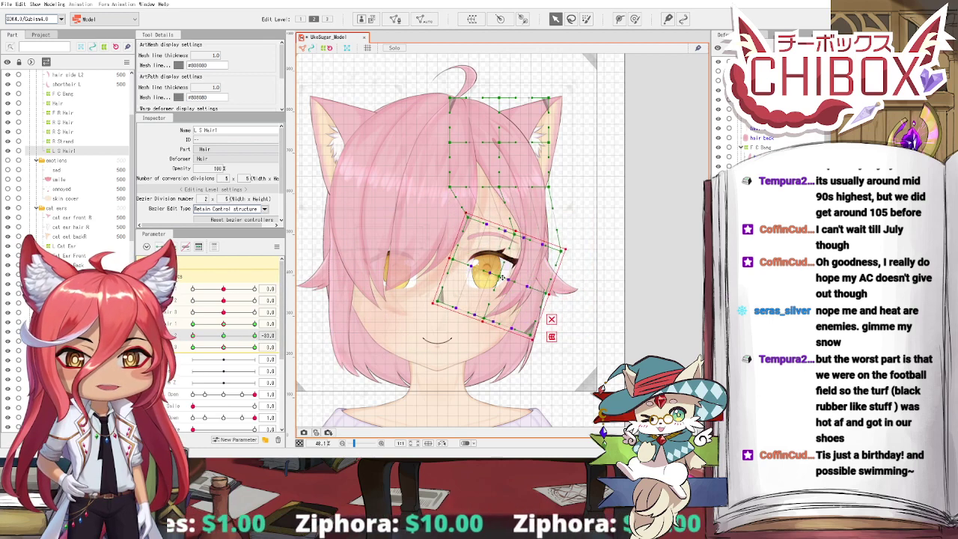
{"action": "left_click_drag", "start_coordinate": [564, 252], "coordinate": [550, 252]}
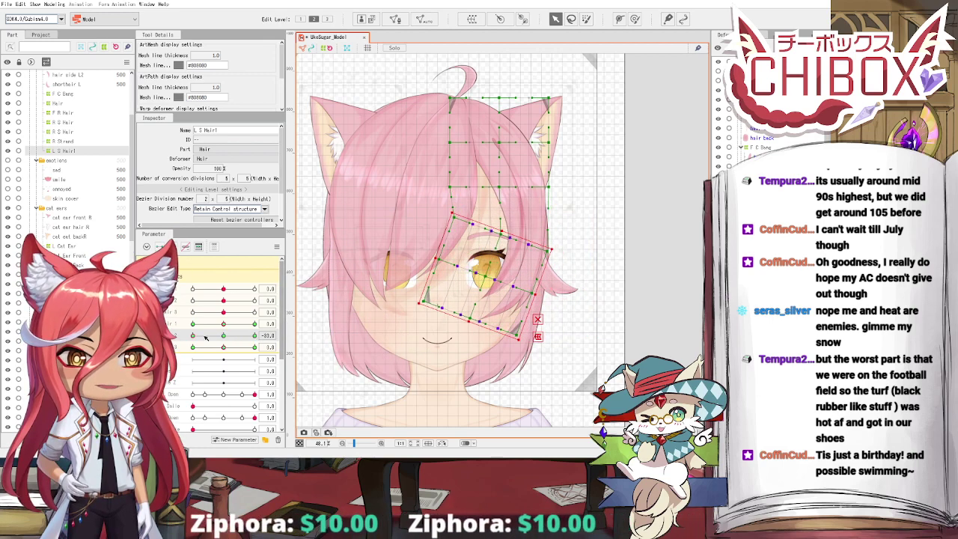
{"action": "left_click_drag", "start_coordinate": [223, 335], "coordinate": [192, 339]}
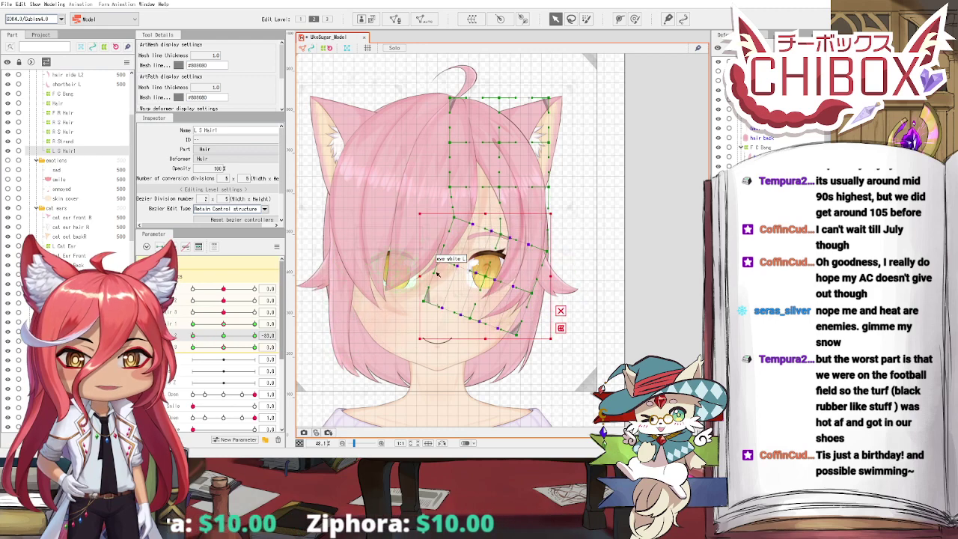
{"action": "left_click_drag", "start_coordinate": [551, 210], "coordinate": [555, 214]}
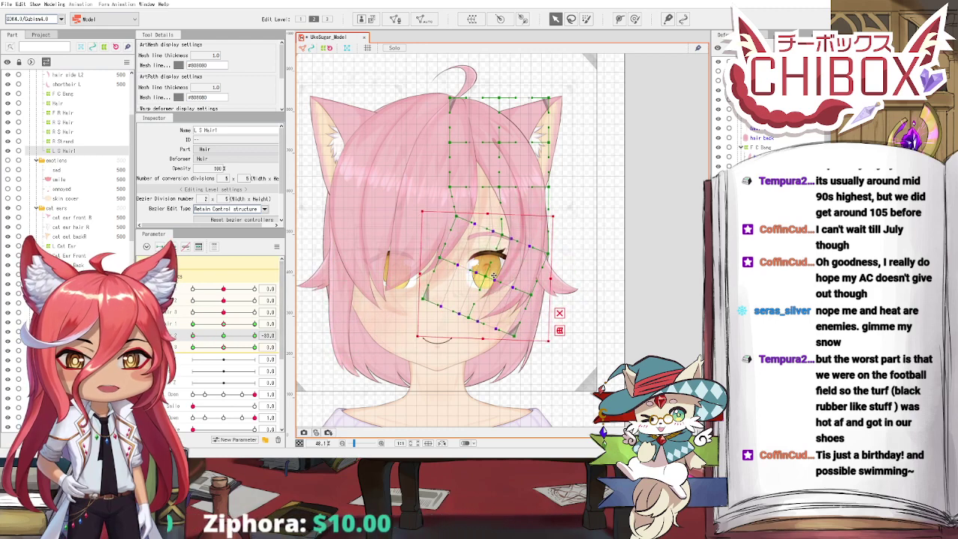
{"action": "left_click_drag", "start_coordinate": [494, 277], "coordinate": [485, 276]}
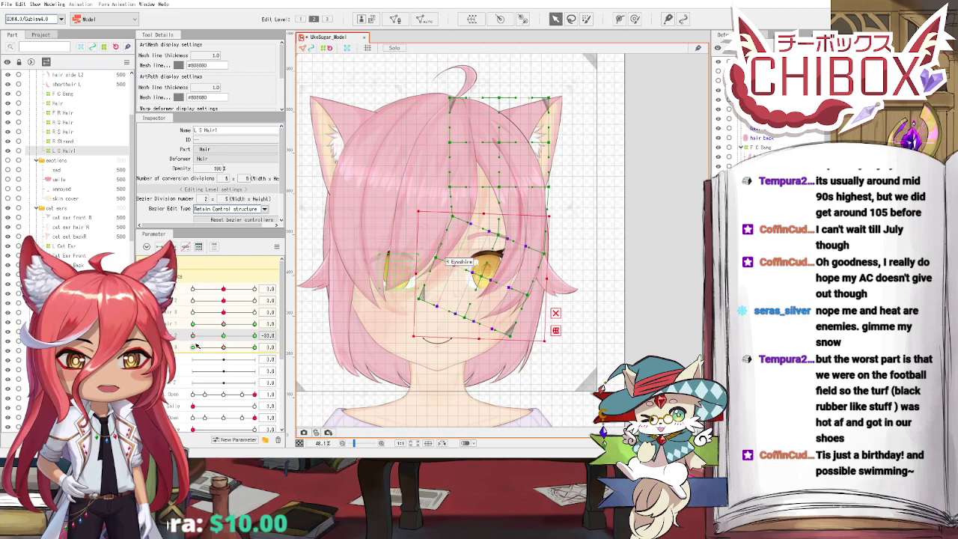
{"action": "left_click_drag", "start_coordinate": [193, 337], "coordinate": [225, 336]}
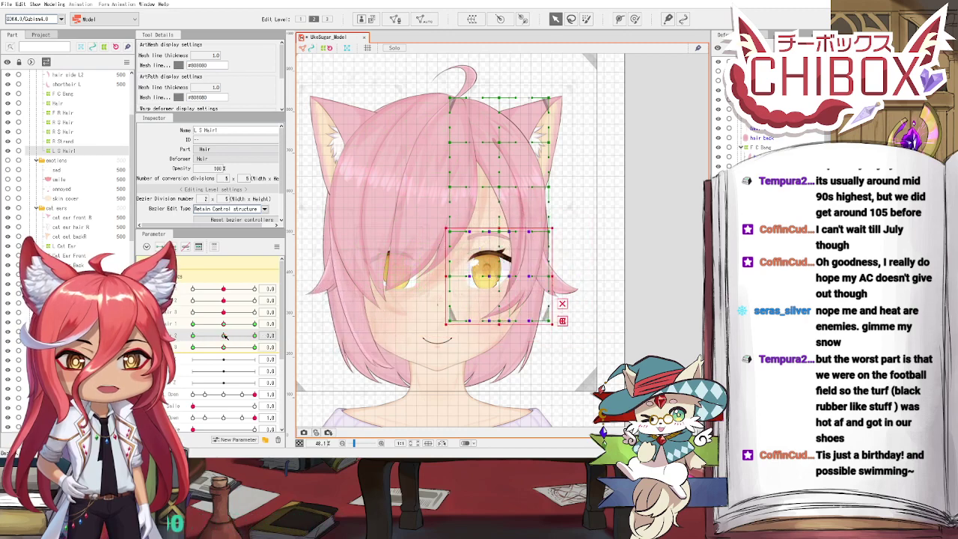
Step: At the third keyed hair physics parameter's maximum, rotate and shift the lowest two rows of L S Hair1 outward, and reset the parameter to default
{"action": "left_click_drag", "start_coordinate": [433, 266], "coordinate": [574, 350]}
{"action": "left_click_drag", "start_coordinate": [224, 348], "coordinate": [256, 347]}
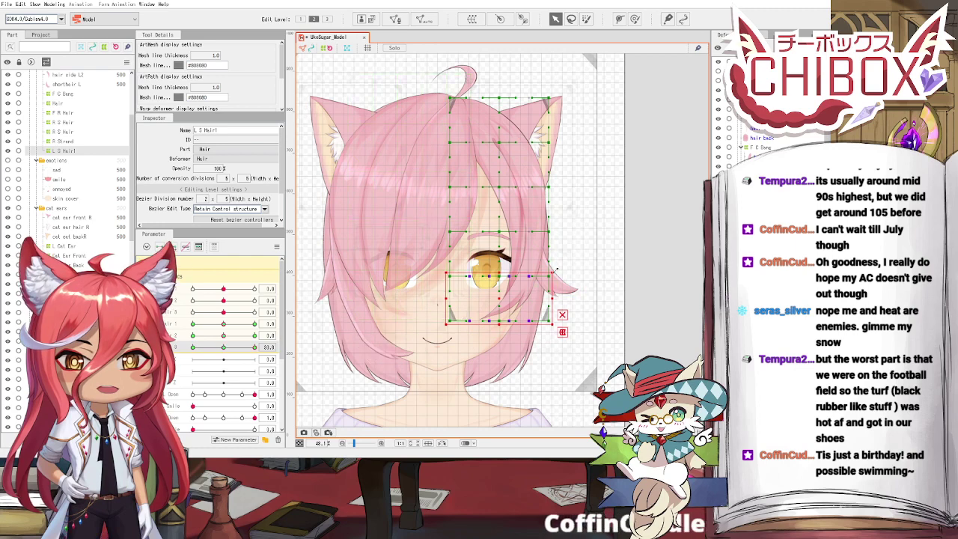
{"action": "left_click_drag", "start_coordinate": [552, 266], "coordinate": [542, 257]}
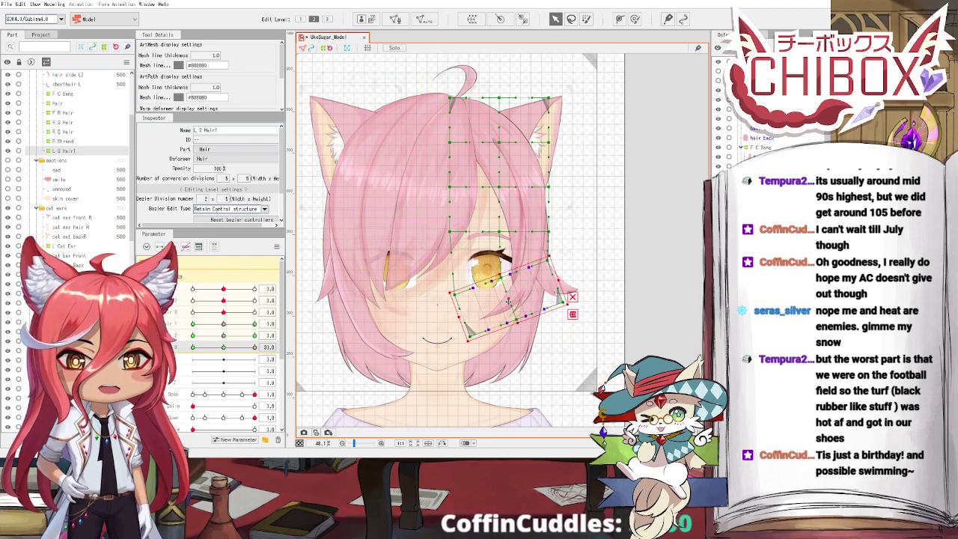
{"action": "left_click_drag", "start_coordinate": [515, 302], "coordinate": [518, 302]}
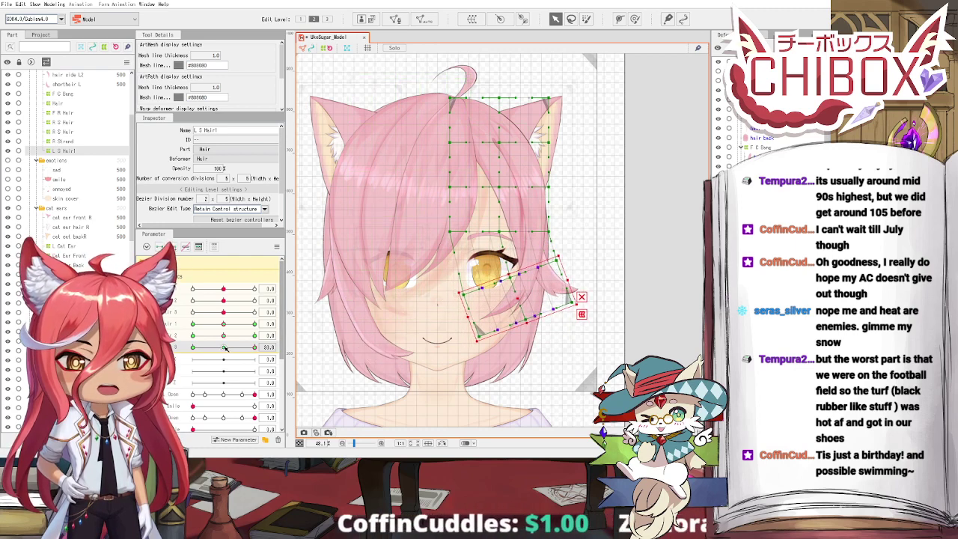
{"action": "left_click_drag", "start_coordinate": [225, 347], "coordinate": [339, 346]}
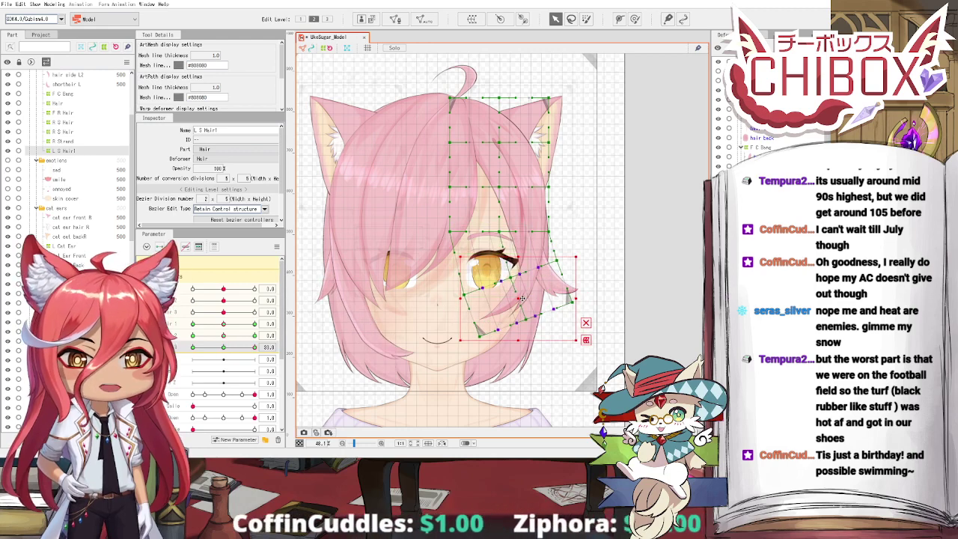
{"action": "left_click", "coordinate": [224, 347]}
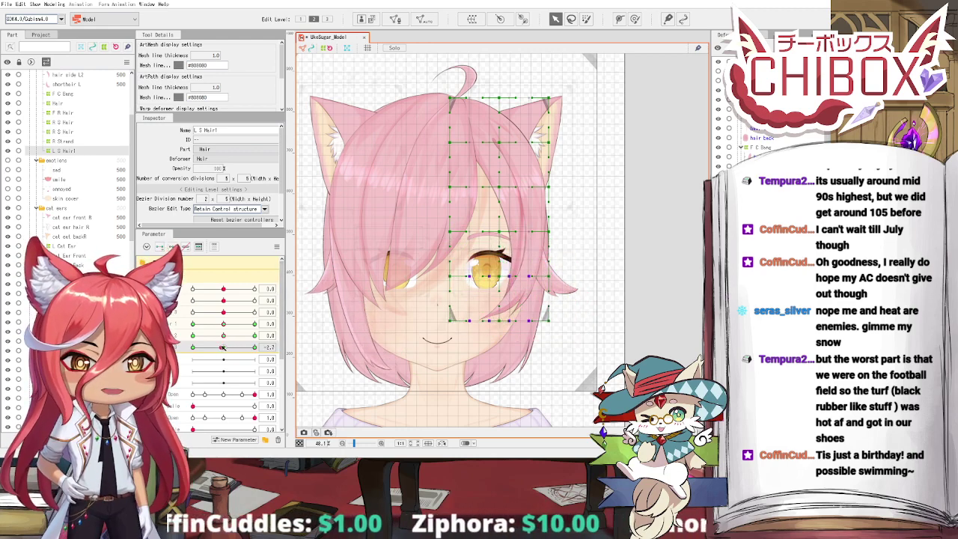
Step: At the third parameter's minimum, rotate and shift the lowest two rows of L S Hair1 toward the face, and reset the parameter to default
{"action": "left_click_drag", "start_coordinate": [224, 347], "coordinate": [193, 347]}
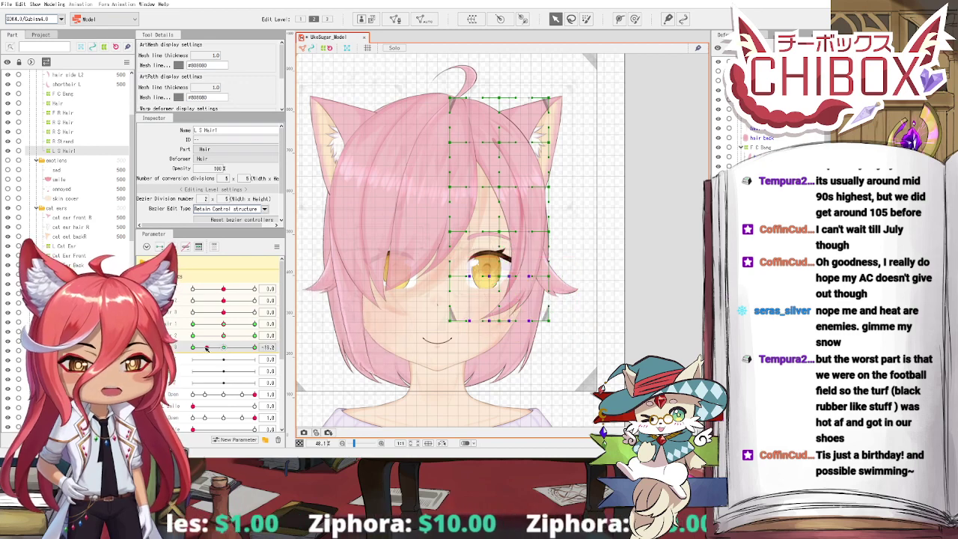
{"action": "left_click_drag", "start_coordinate": [556, 327], "coordinate": [545, 340]}
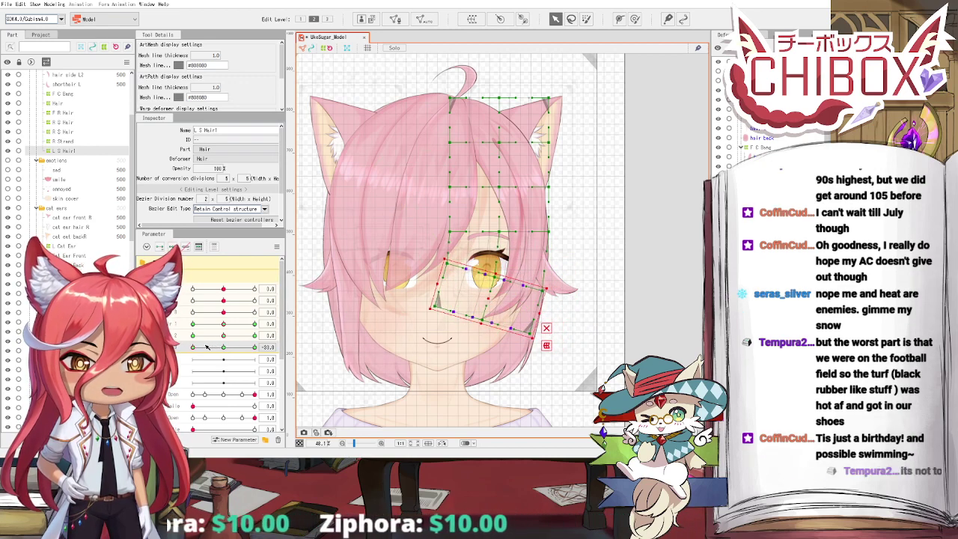
{"action": "left_click", "coordinate": [243, 347]}
{"action": "left_click_drag", "start_coordinate": [244, 347], "coordinate": [192, 348]}
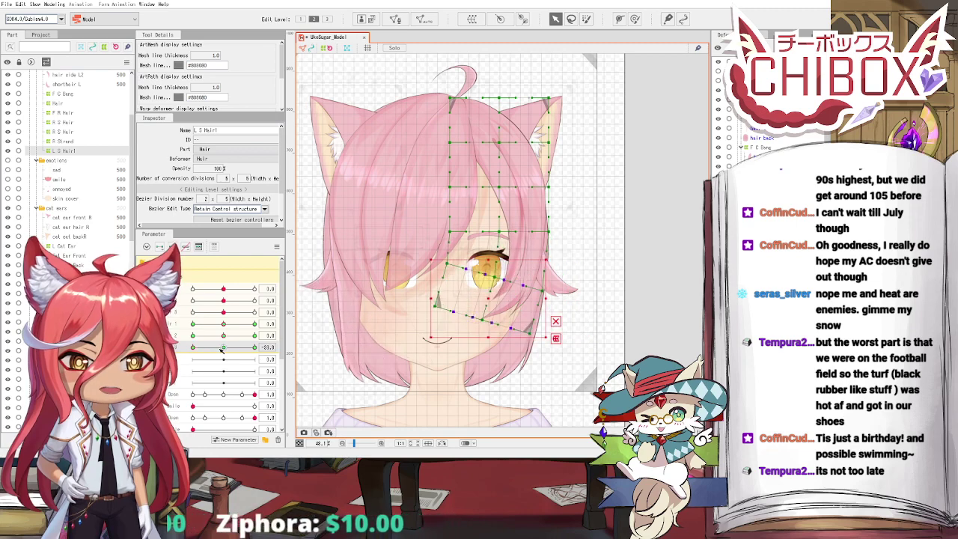
{"action": "left_click", "coordinate": [545, 254]}
{"action": "left_click_drag", "start_coordinate": [550, 255], "coordinate": [552, 255]}
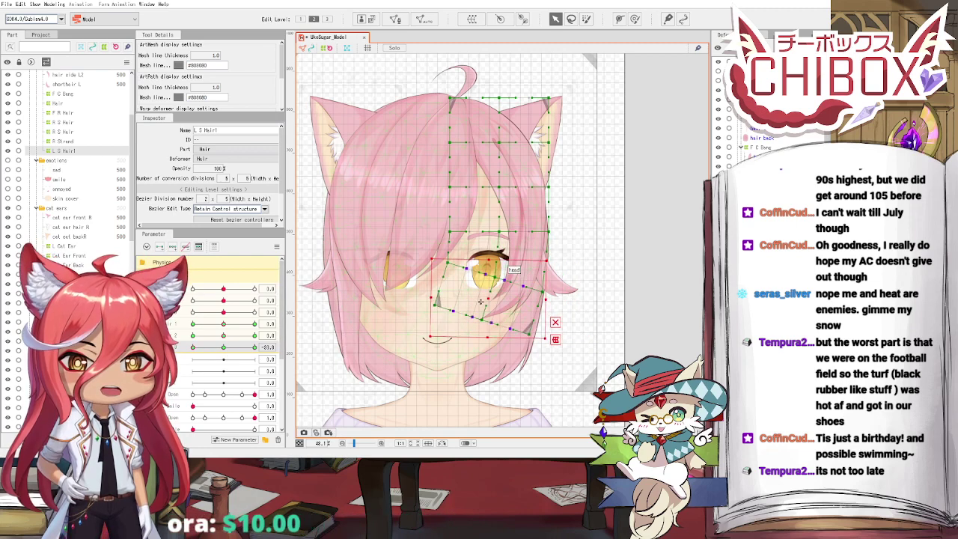
{"action": "left_click_drag", "start_coordinate": [488, 300], "coordinate": [485, 299]}
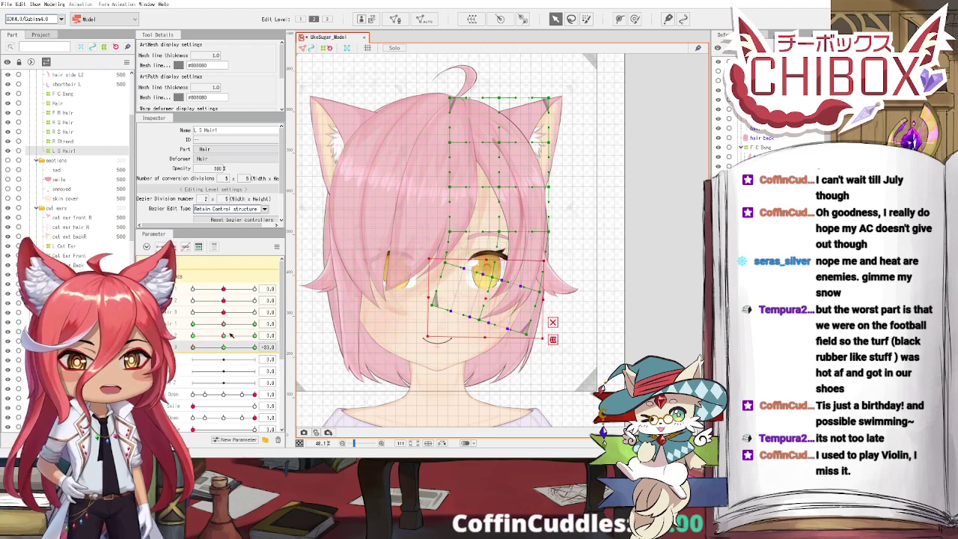
{"action": "left_click", "coordinate": [224, 347]}
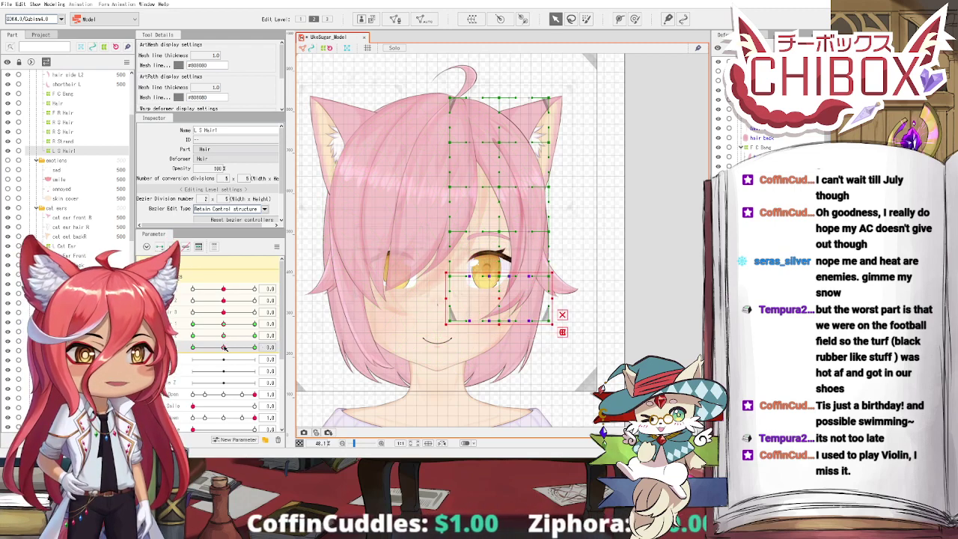
{"action": "mouse_move", "coordinate": [224, 347]}
{"action": "left_mouse_down"}
{"action": "mouse_move", "coordinate": [242, 349]}
{"action": "mouse_move", "coordinate": [207, 358]}
{"action": "mouse_move", "coordinate": [224, 355]}
{"action": "left_mouse_up"}
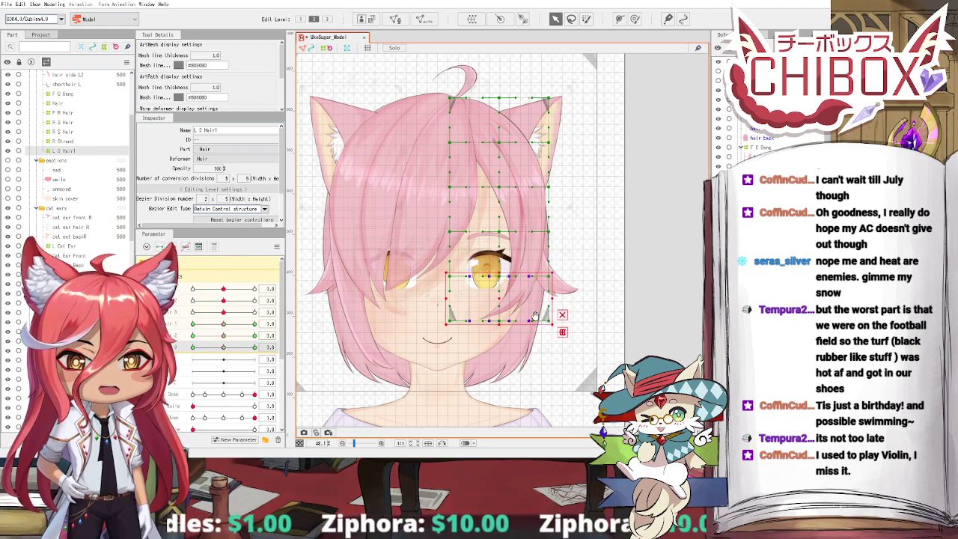
Step: Try creating an L S Hair 2 warp deformer around long bang SHD alone, with a bezier division of 2 × 5
{"action": "left_click_drag", "start_coordinate": [580, 273], "coordinate": [565, 290]}
{"action": "left_click", "coordinate": [564, 291]}
{"action": "left_click", "coordinate": [533, 234]}
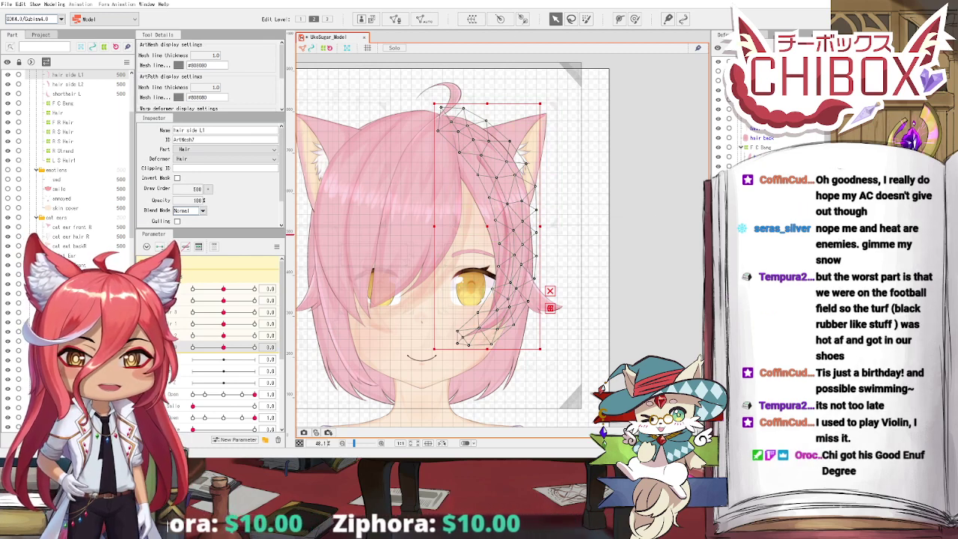
{"action": "left_click", "coordinate": [531, 238]}
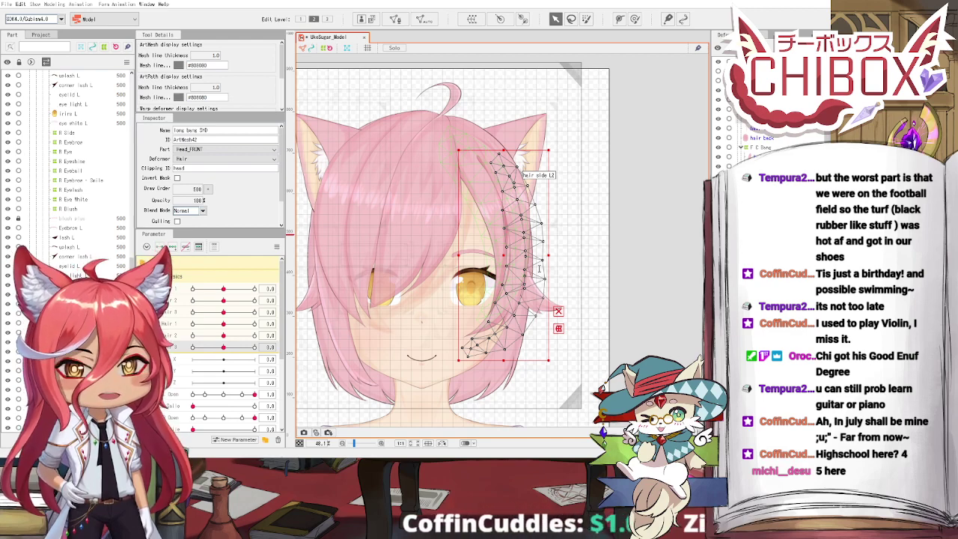
{"action": "left_click", "coordinate": [533, 352]}
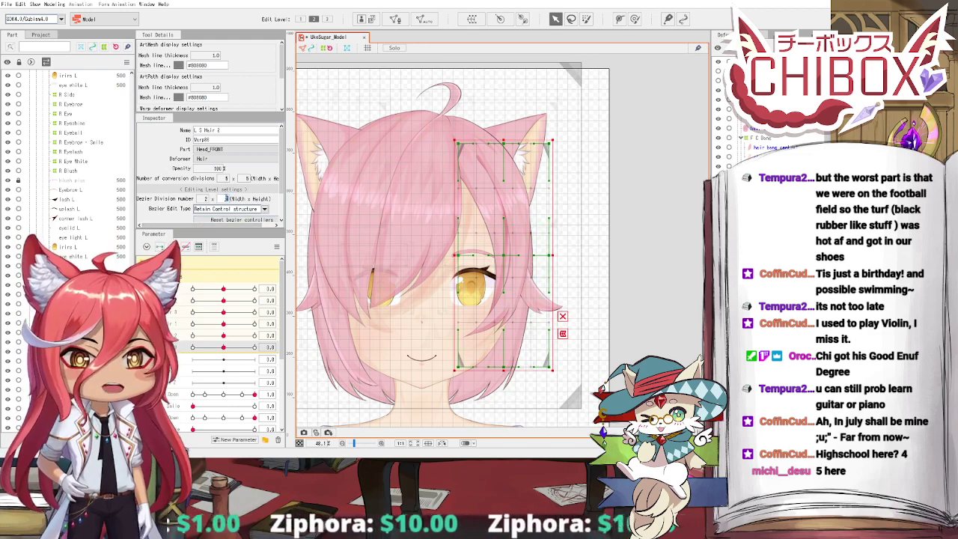
{"action": "type", "text": "5"}
{"action": "key", "text": "Return"}
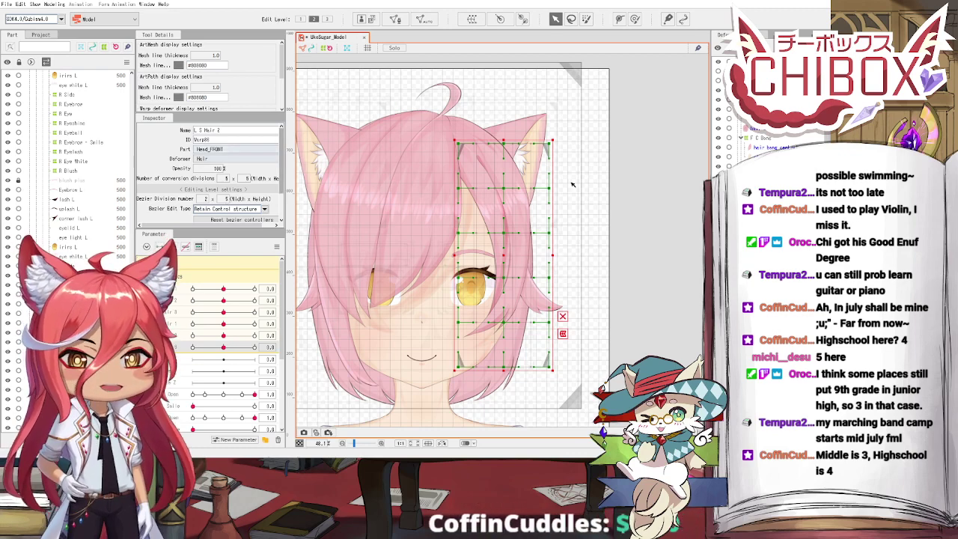
Step: Try keying L S Hair 2 on the three hair physics parameters and rotating its lowest four rows outward at the first one's maximum
{"action": "left_click_drag", "start_coordinate": [588, 428], "coordinate": [585, 408]}
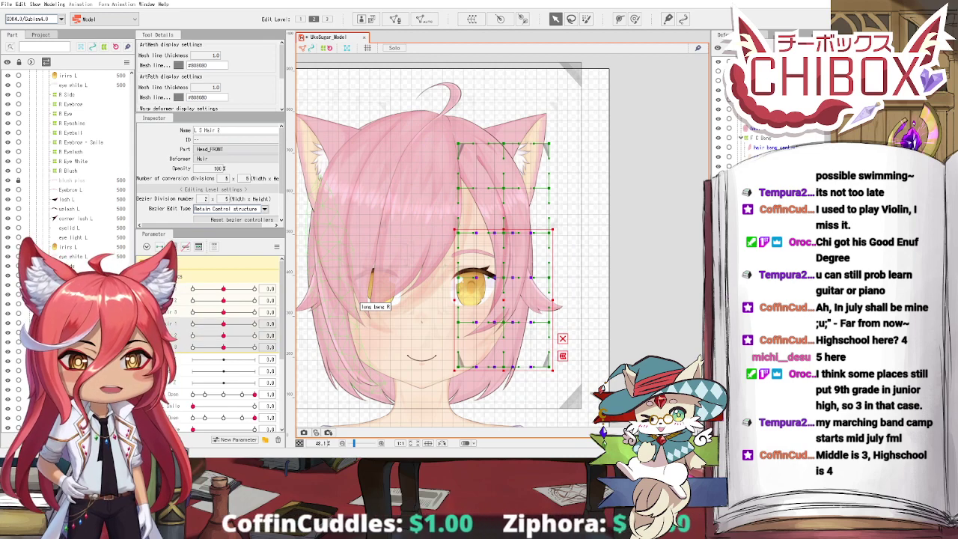
{"action": "left_click", "coordinate": [255, 324]}
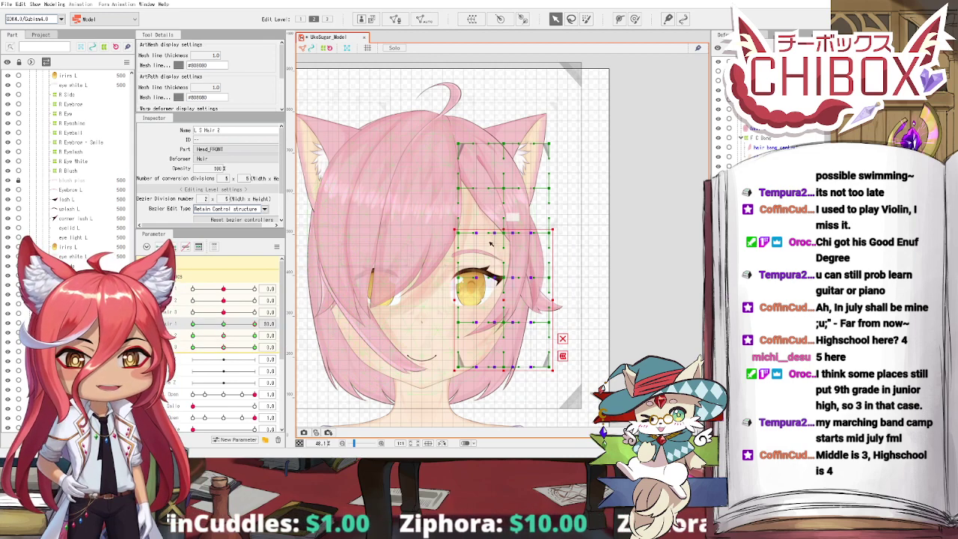
{"action": "left_click_drag", "start_coordinate": [554, 223], "coordinate": [542, 301]}
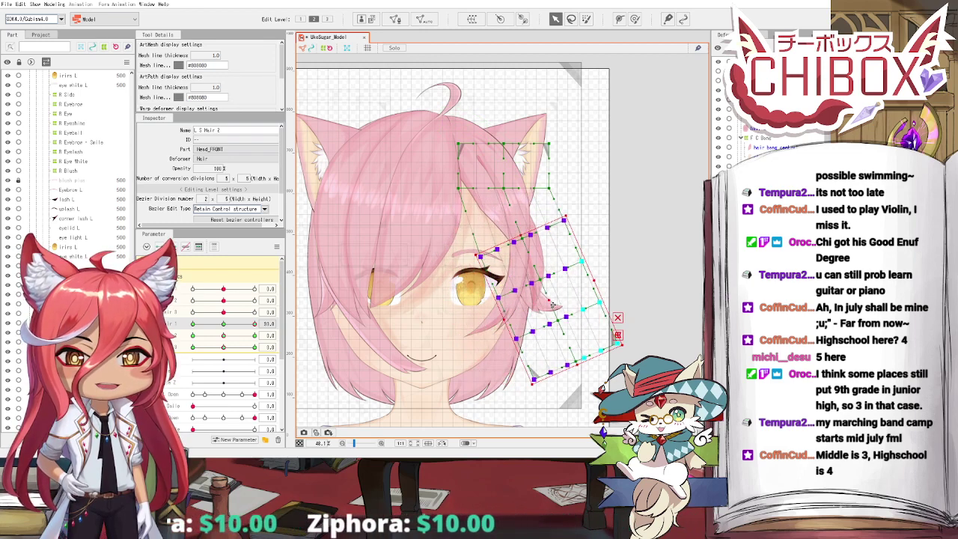
Step: Undo the deformation, keying and creation of the L S Hair 2 warp deformer
{"action": "key", "text": "ctrl+z"}
{"action": "key", "text": "ctrl+z"}
{"action": "key", "text": "ctrl+z"}
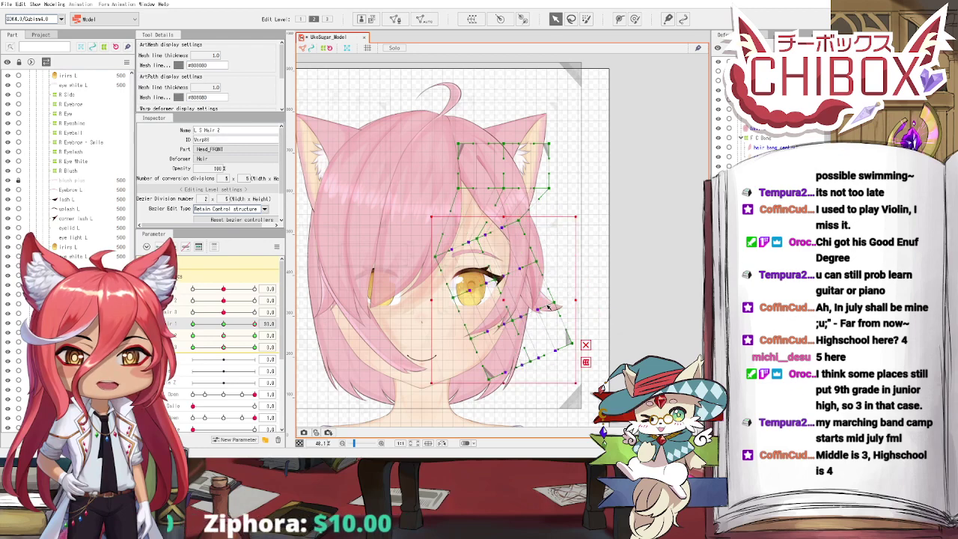
{"action": "key", "text": "ctrl+z"}
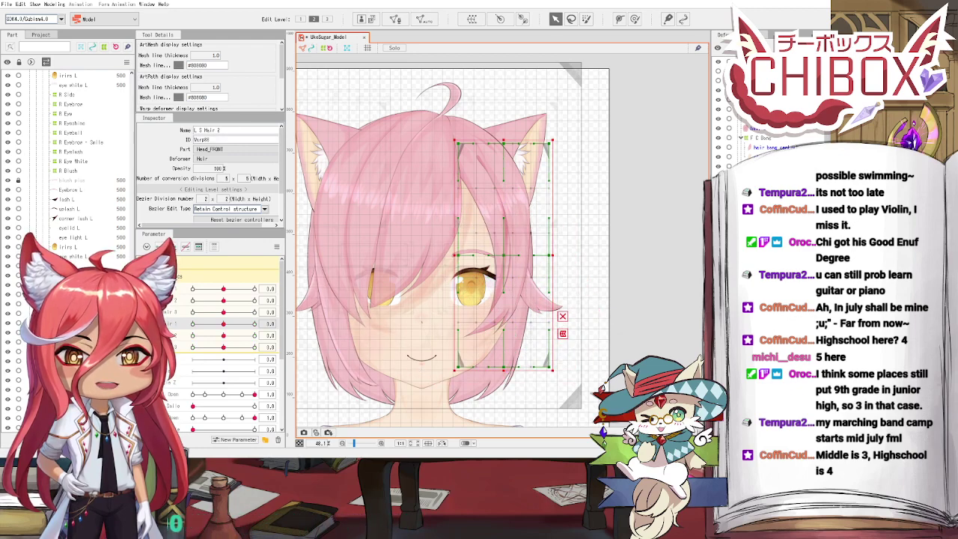
{"action": "key", "text": "ctrl+z"}
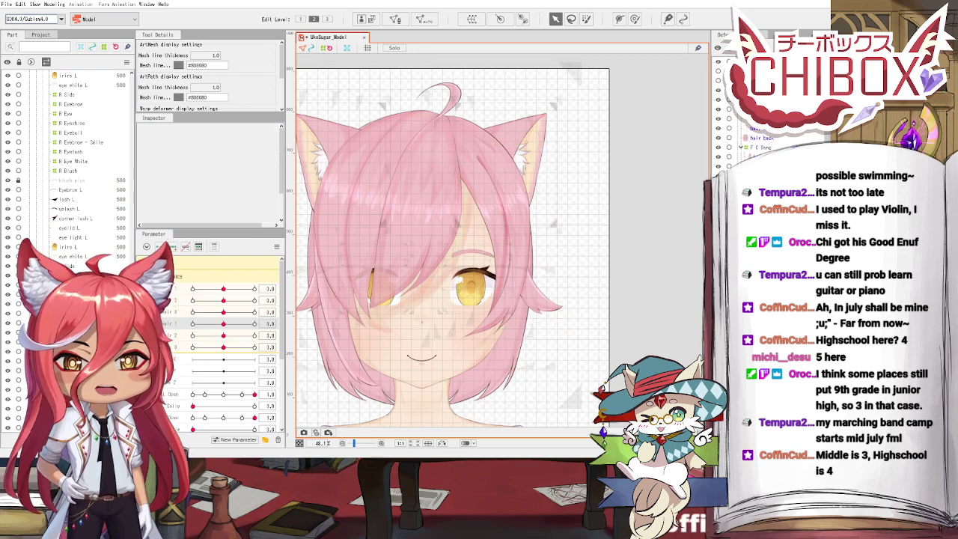
{"action": "key", "text": "ctrl+z"}
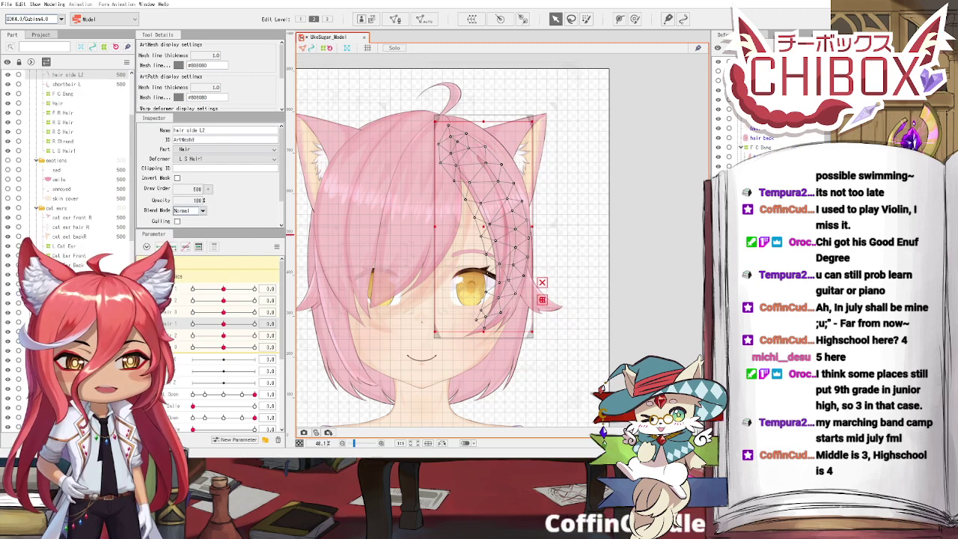
{"action": "left_click_drag", "start_coordinate": [485, 227], "coordinate": [376, 228]}
{"action": "key", "text": "ctrl+z"}
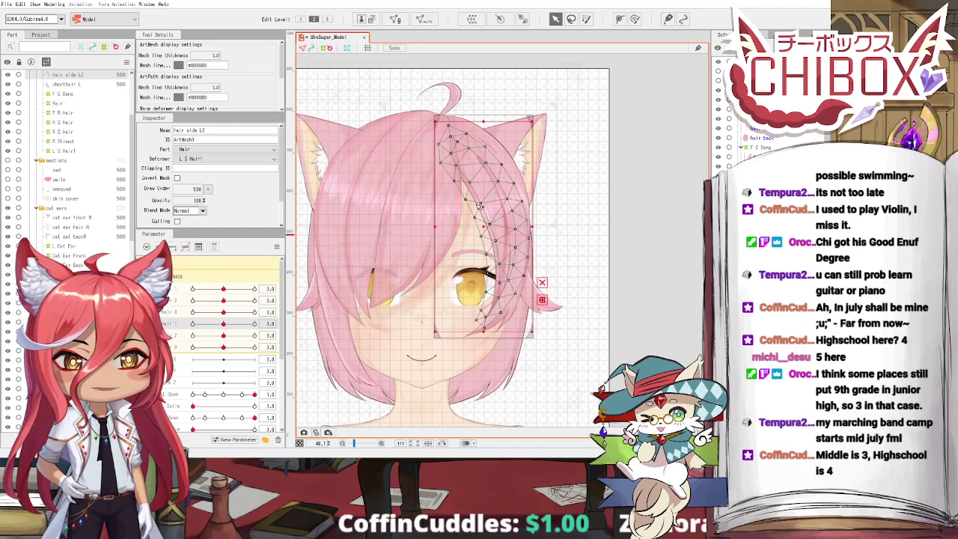
Step: Create the warp deformer L S Hair 2 around both hair side L1 and long bang SHD, with a bezier division of 2 × 5
{"action": "left_click", "coordinate": [488, 339]}
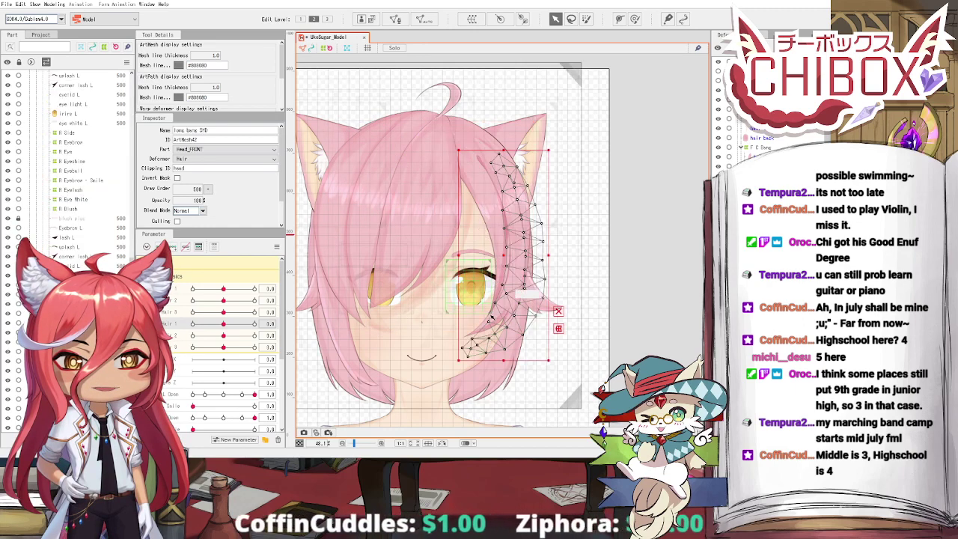
{"action": "left_click", "coordinate": [495, 223]}
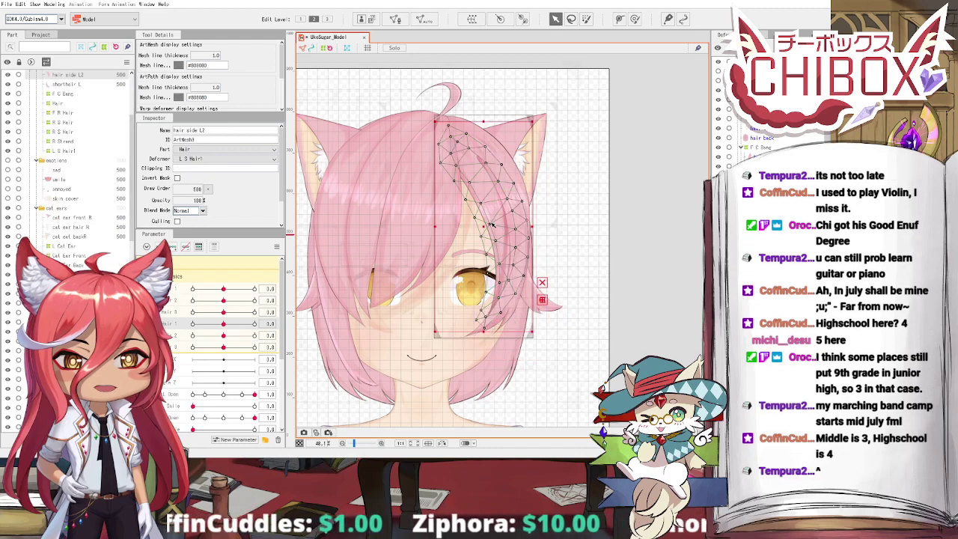
{"action": "left_click", "coordinate": [528, 294]}
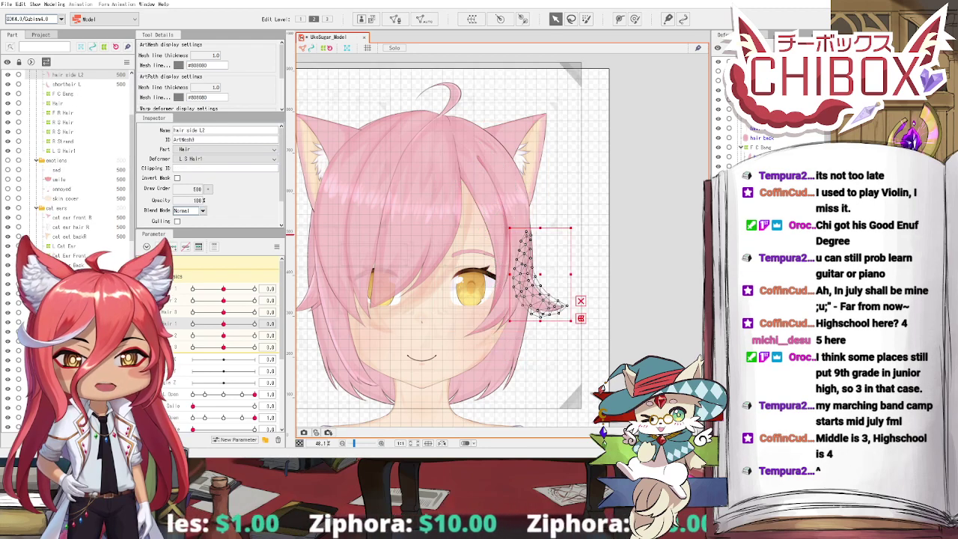
{"action": "left_click", "coordinate": [524, 298]}
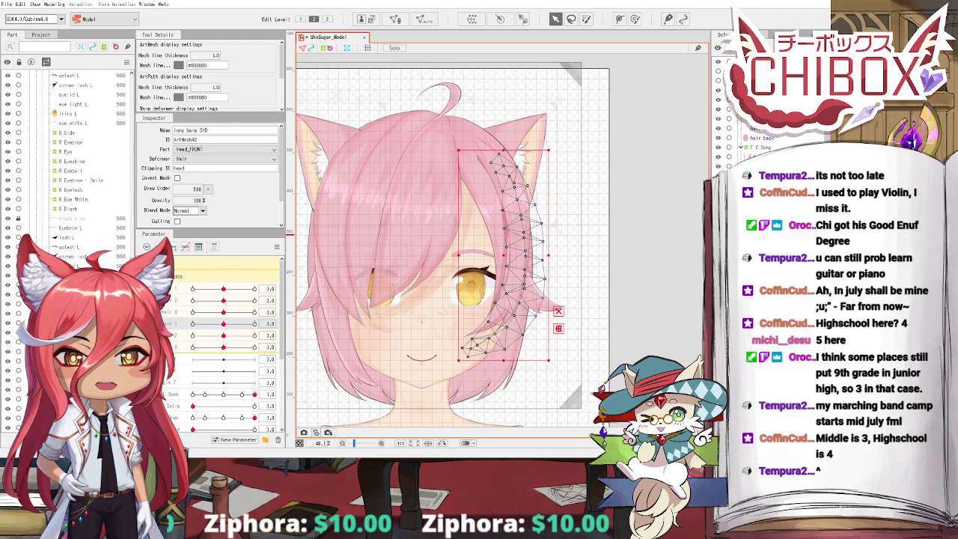
{"action": "left_click", "coordinate": [533, 296], "text": "shift"}
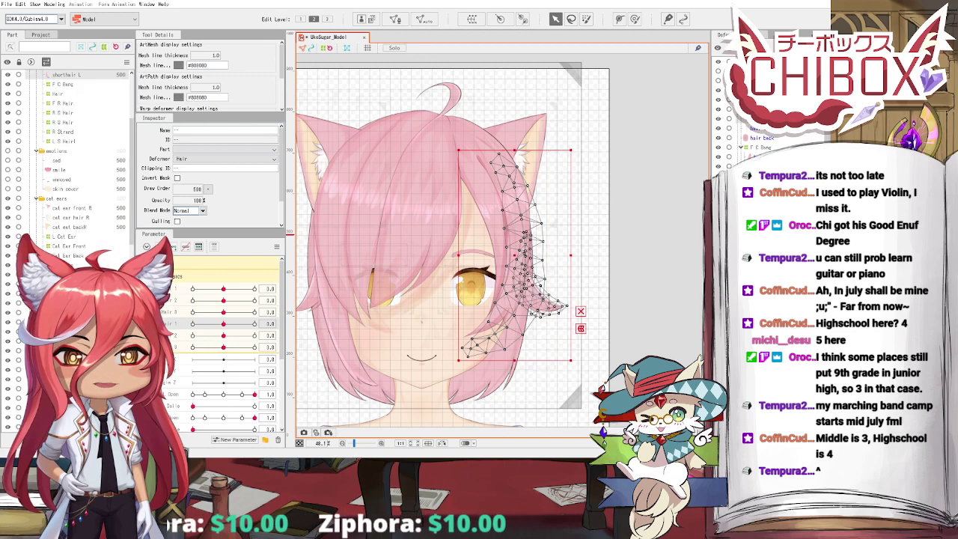
{"action": "left_click", "coordinate": [533, 295], "text": "shift"}
{"action": "left_click", "coordinate": [524, 279], "text": "shift"}
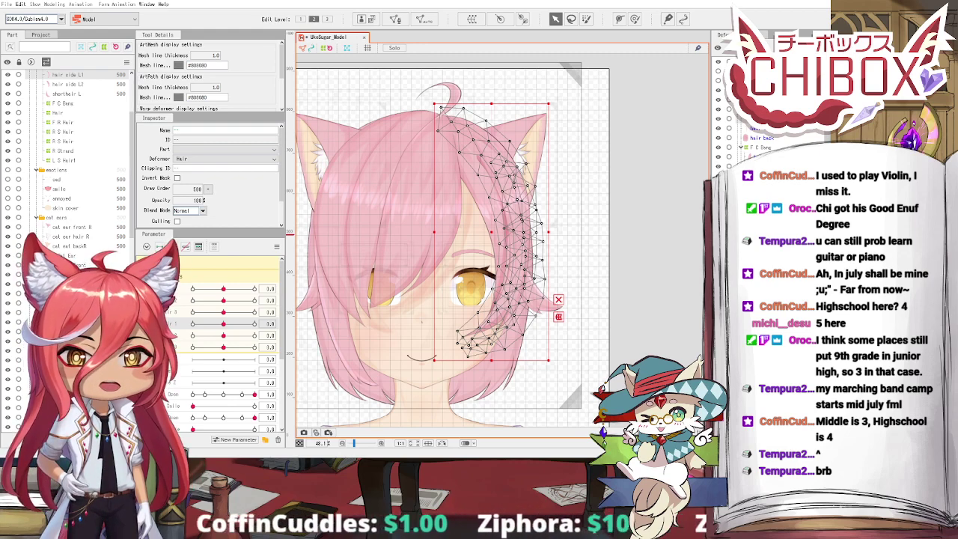
{"action": "left_click", "coordinate": [641, 212]}
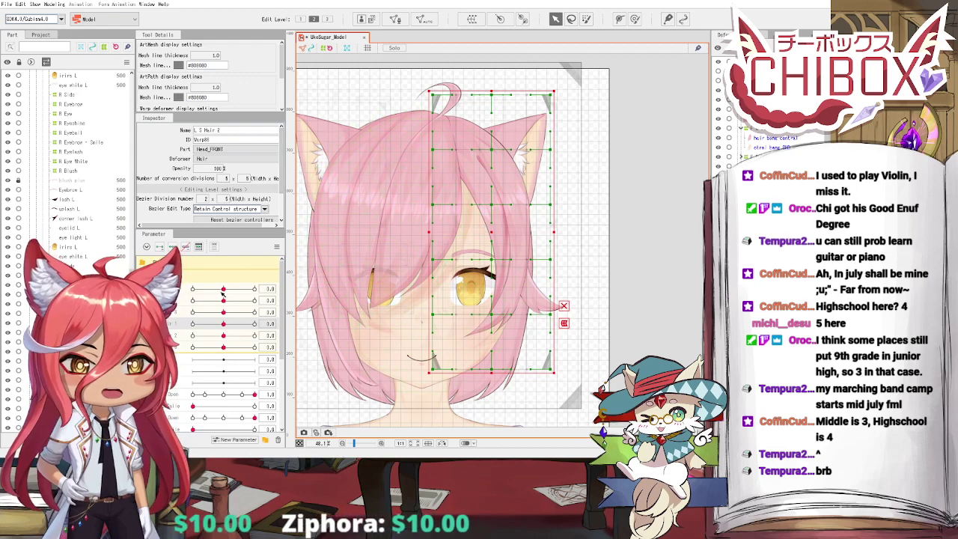
Step: Key L S Hair 2 on the three hair physics parameters and rotate its lowest four rows outward at the first parameter's maximum
{"action": "left_click_drag", "start_coordinate": [512, 256], "coordinate": [582, 396]}
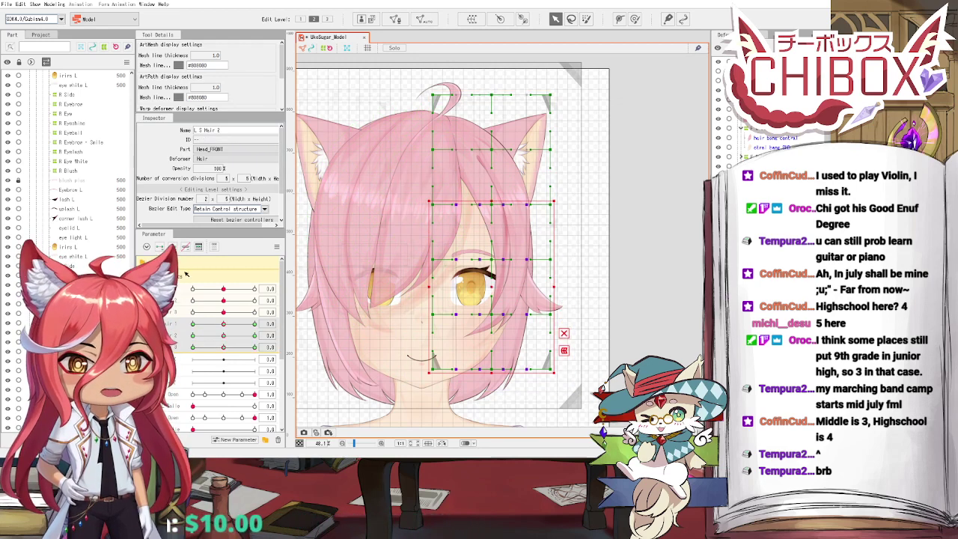
{"action": "left_click_drag", "start_coordinate": [223, 323], "coordinate": [298, 329]}
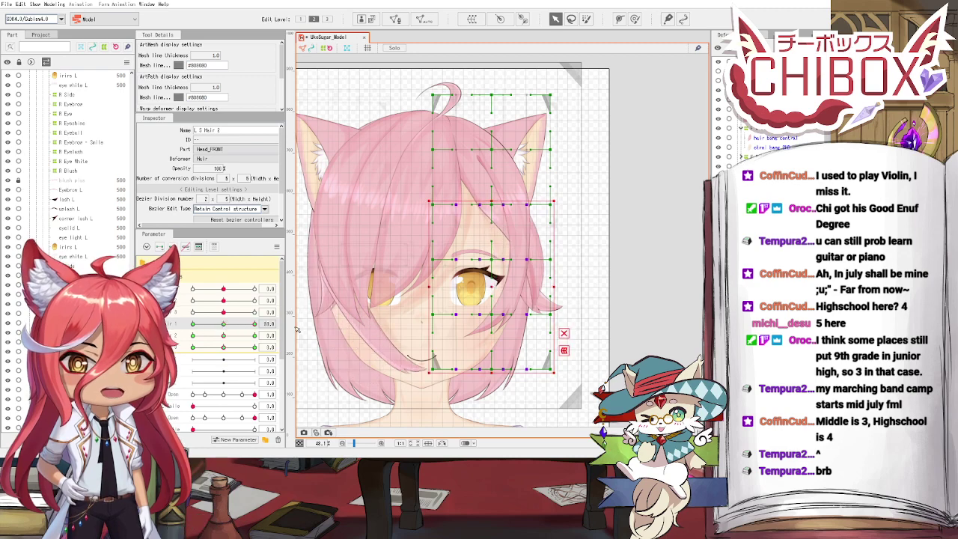
{"action": "left_click_drag", "start_coordinate": [555, 193], "coordinate": [568, 218]}
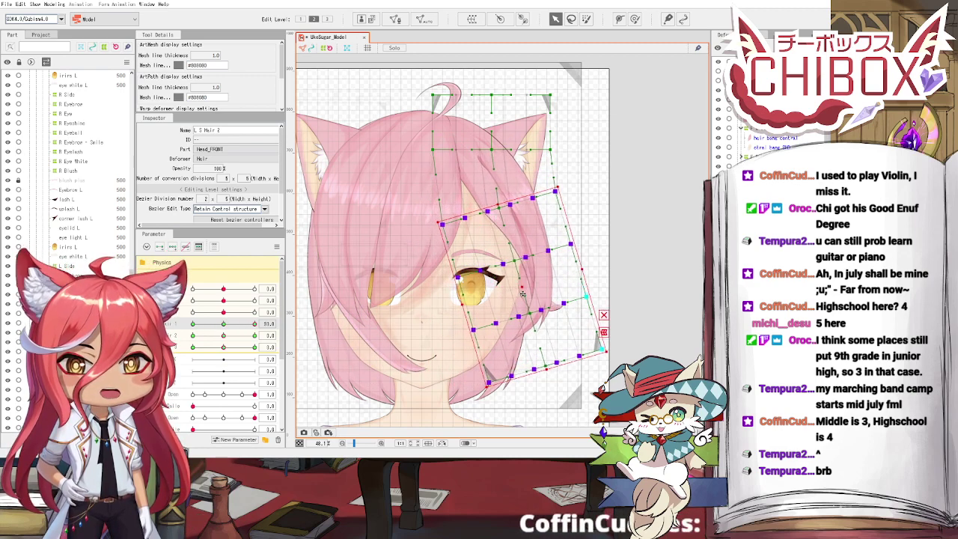
{"action": "left_click_drag", "start_coordinate": [560, 184], "coordinate": [555, 183]}
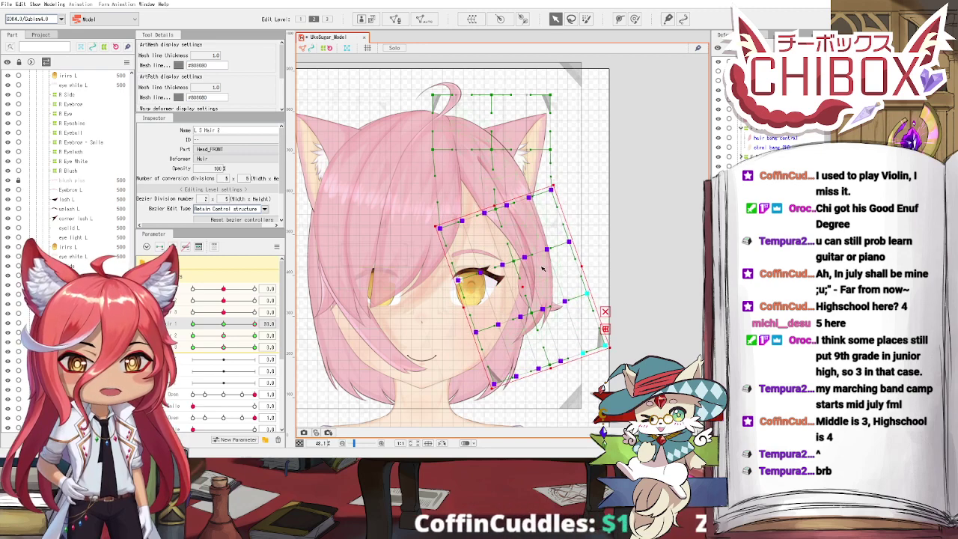
{"action": "left_click_drag", "start_coordinate": [544, 269], "coordinate": [547, 269]}
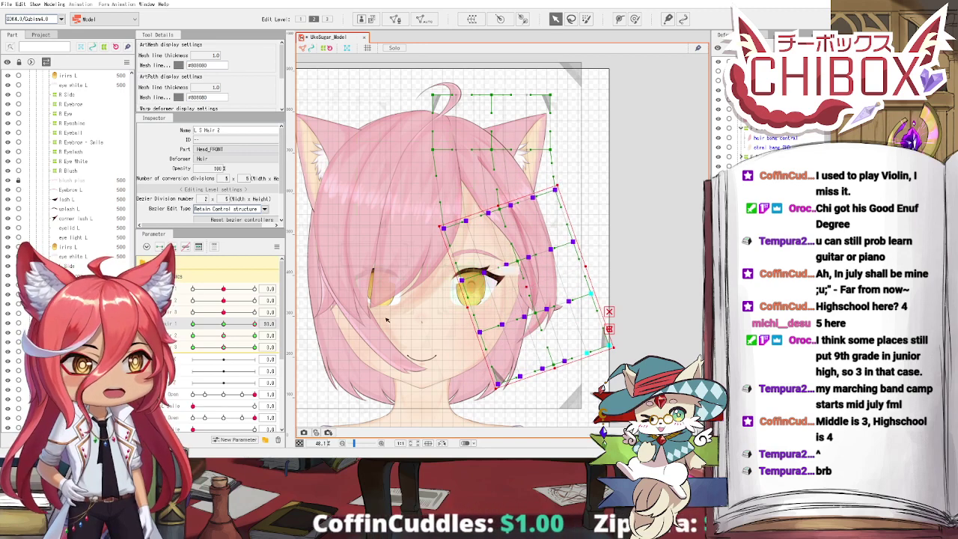
Step: At the first hair physics parameter's minimum, rotate the lowest four rows of L S Hair 2 inward and fine-tune their position
{"action": "left_click_drag", "start_coordinate": [223, 324], "coordinate": [192, 325]}
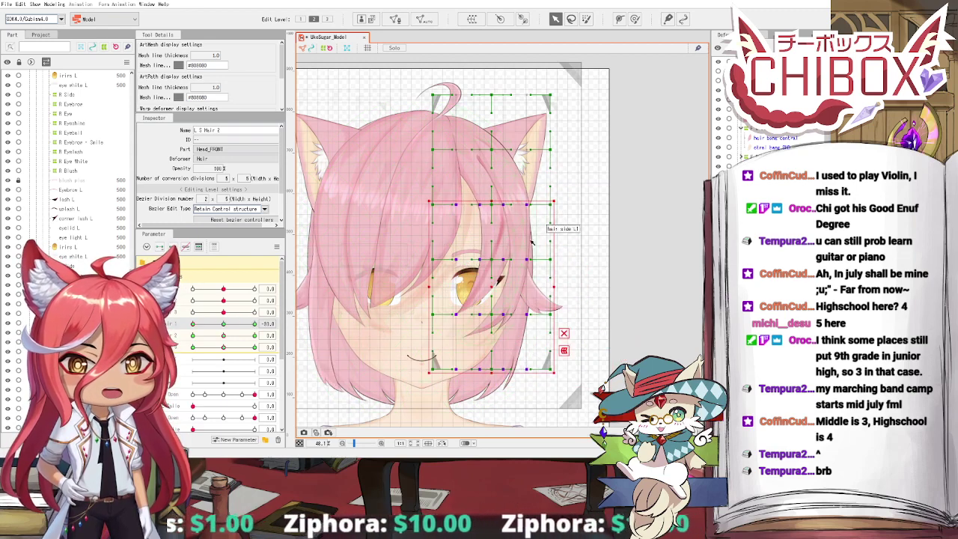
{"action": "left_click_drag", "start_coordinate": [533, 242], "coordinate": [476, 290]}
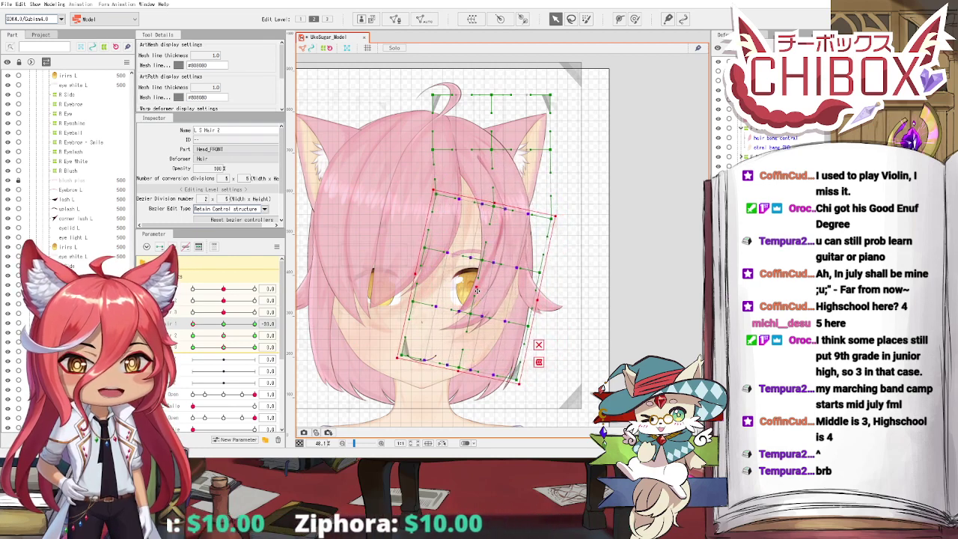
{"action": "mouse_move", "coordinate": [197, 323]}
{"action": "left_mouse_down"}
{"action": "mouse_move", "coordinate": [255, 324]}
{"action": "mouse_move", "coordinate": [193, 324]}
{"action": "left_mouse_up"}
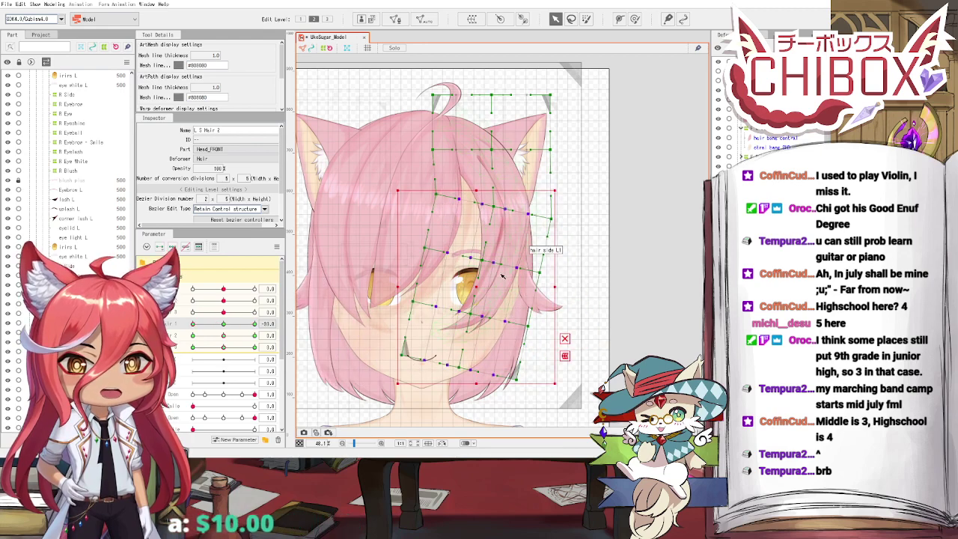
{"action": "left_click_drag", "start_coordinate": [476, 285], "coordinate": [480, 285]}
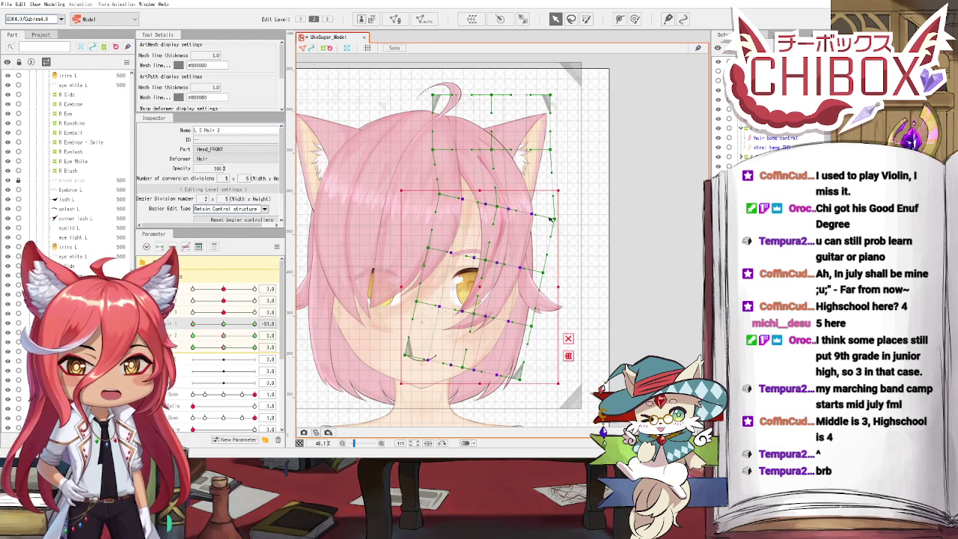
{"action": "left_click_drag", "start_coordinate": [222, 325], "coordinate": [196, 325]}
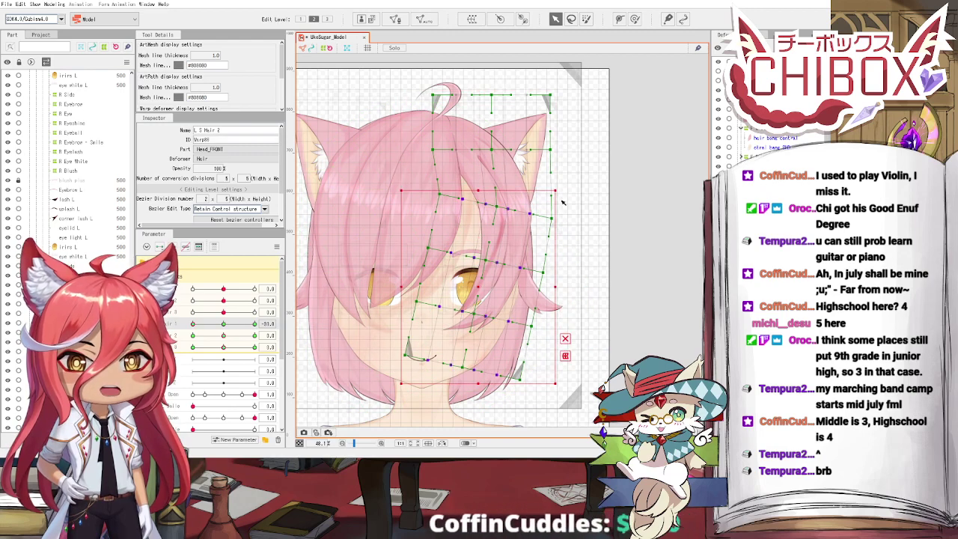
{"action": "left_click_drag", "start_coordinate": [559, 186], "coordinate": [564, 190]}
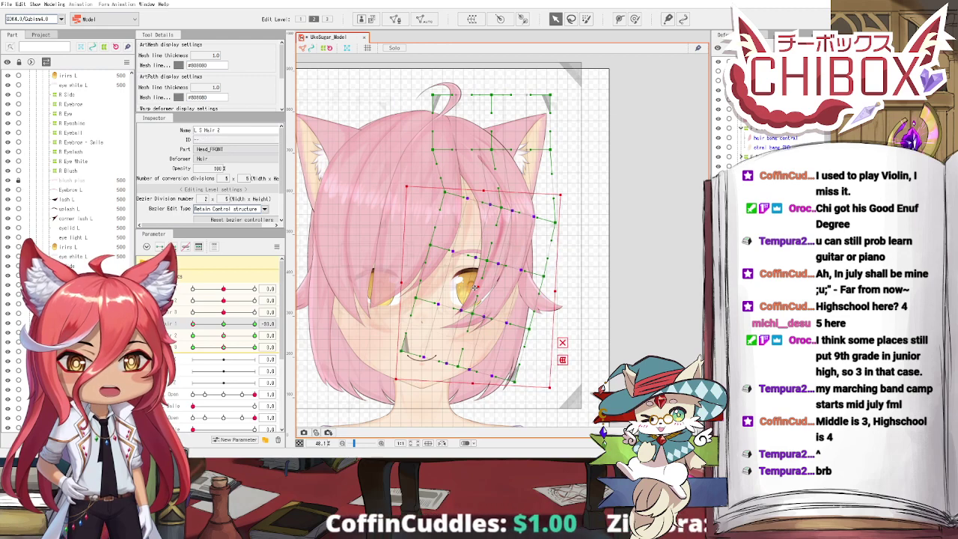
{"action": "left_click_drag", "start_coordinate": [476, 287], "coordinate": [470, 288]}
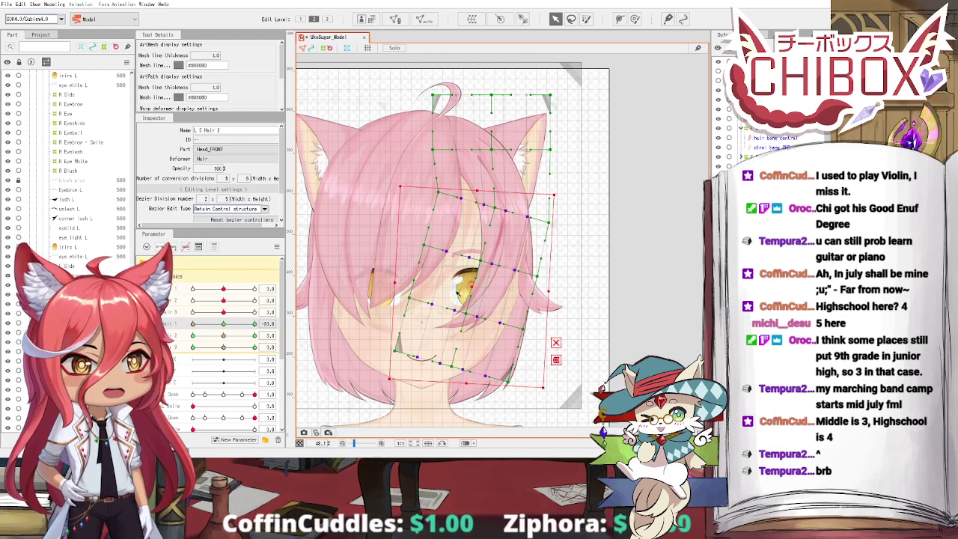
Step: Try rotating the lowest three rows of L S Hair 2 outward at the second hair physics parameter's maximum, and undo both changes
{"action": "left_click_drag", "start_coordinate": [196, 324], "coordinate": [268, 344]}
{"action": "left_click", "coordinate": [423, 258]}
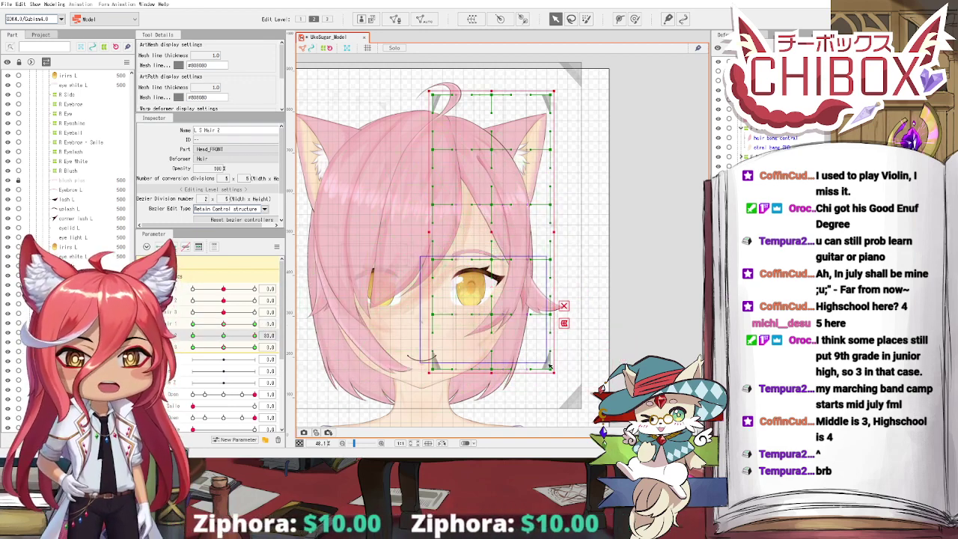
{"action": "left_click_drag", "start_coordinate": [560, 253], "coordinate": [517, 234]}
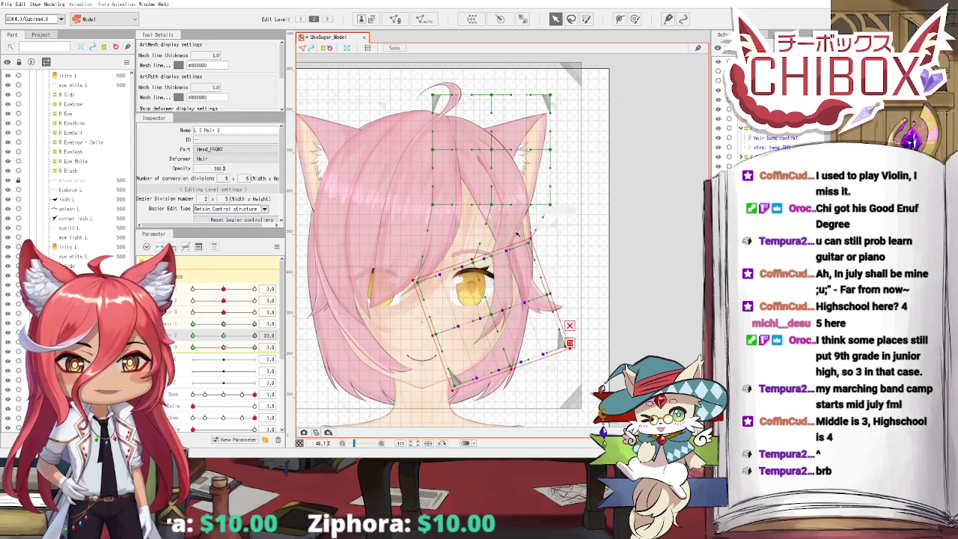
{"action": "left_click_drag", "start_coordinate": [489, 314], "coordinate": [521, 315]}
{"action": "key", "text": "ctrl+z"}
{"action": "key", "text": "ctrl+z"}
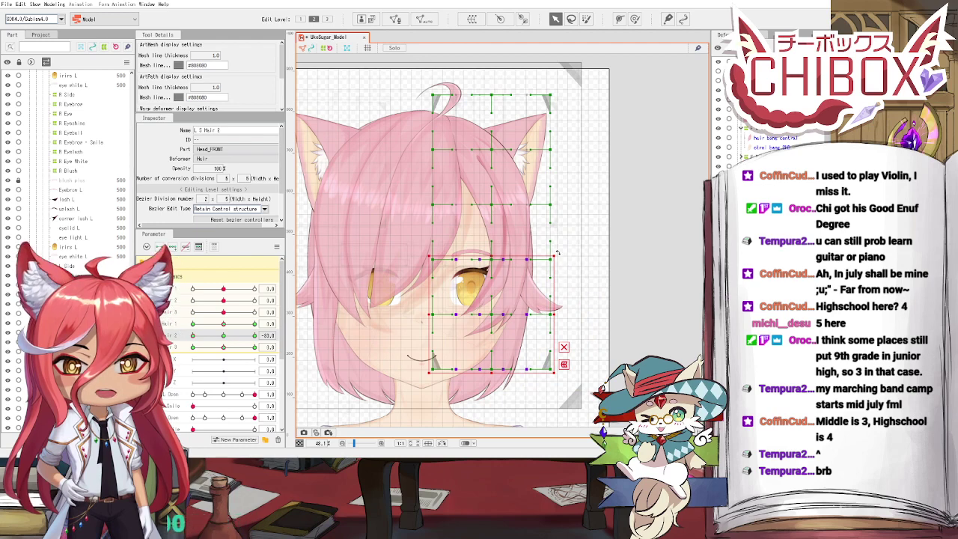
Step: Rotate the lowest three rows of L S Hair 2 inward at the second hair physics parameter's minimum
{"action": "left_click_drag", "start_coordinate": [558, 253], "coordinate": [543, 290]}
{"action": "left_click_drag", "start_coordinate": [486, 313], "coordinate": [479, 312]}
Step: At the third hair physics parameter's maximum, rotate the lowest two rows of L S Hair 2 and shift them outward
{"action": "left_click_drag", "start_coordinate": [193, 335], "coordinate": [259, 347]}
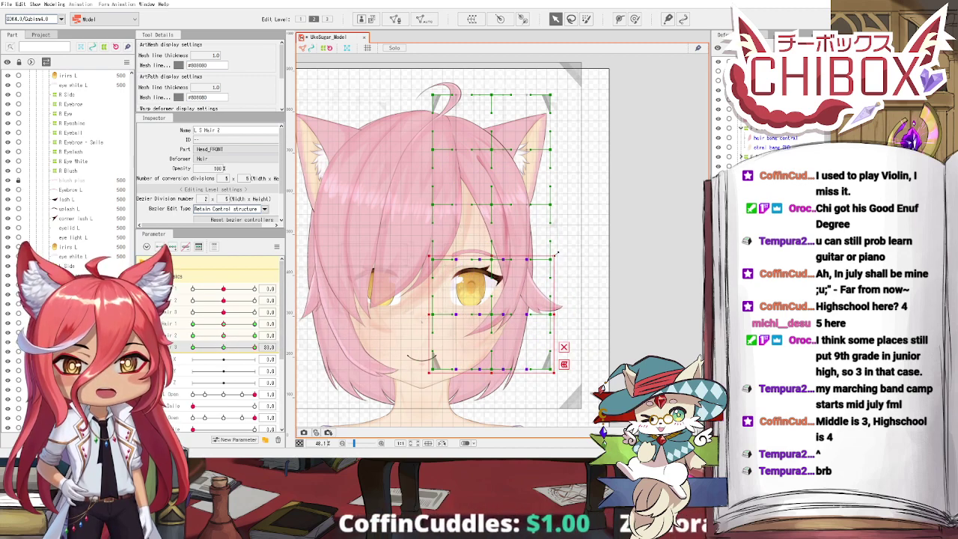
{"action": "left_click_drag", "start_coordinate": [419, 304], "coordinate": [568, 385]}
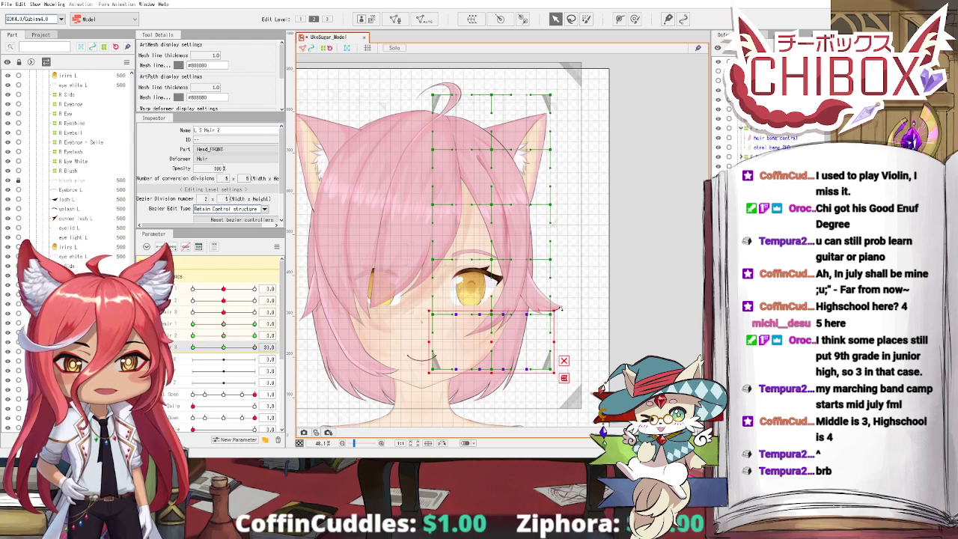
{"action": "left_click_drag", "start_coordinate": [561, 308], "coordinate": [543, 283]}
{"action": "left_click_drag", "start_coordinate": [492, 347], "coordinate": [520, 351]}
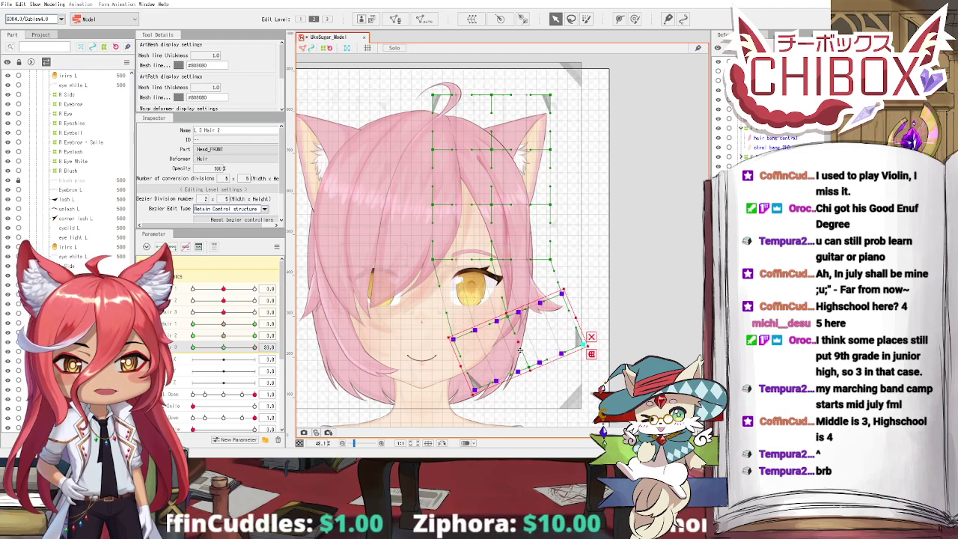
Step: At the third hair physics parameter's minimum, rotate the lowest two rows of L S Hair 2 and shift them inward
{"action": "left_click_drag", "start_coordinate": [222, 349], "coordinate": [191, 349]}
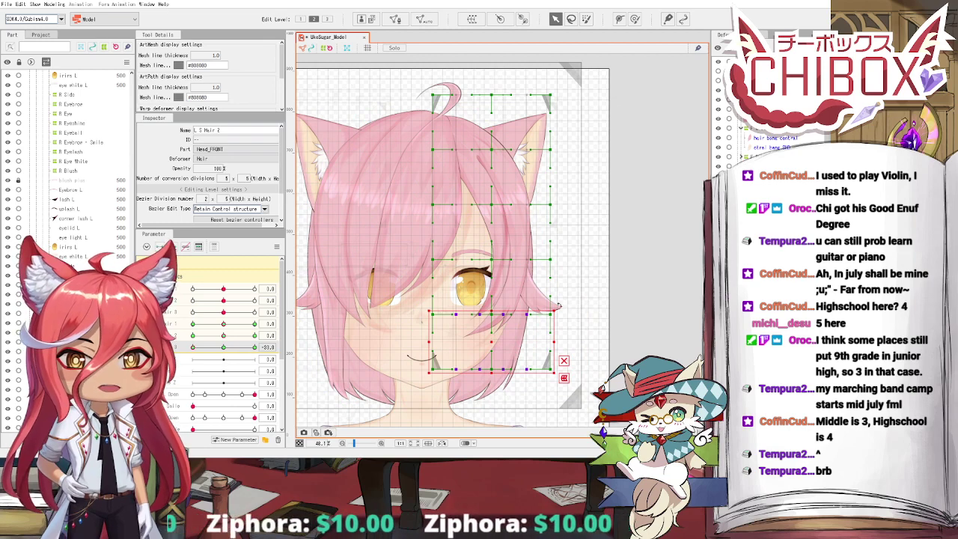
{"action": "left_click_drag", "start_coordinate": [569, 307], "coordinate": [563, 318]}
{"action": "left_click_drag", "start_coordinate": [492, 341], "coordinate": [480, 341]}
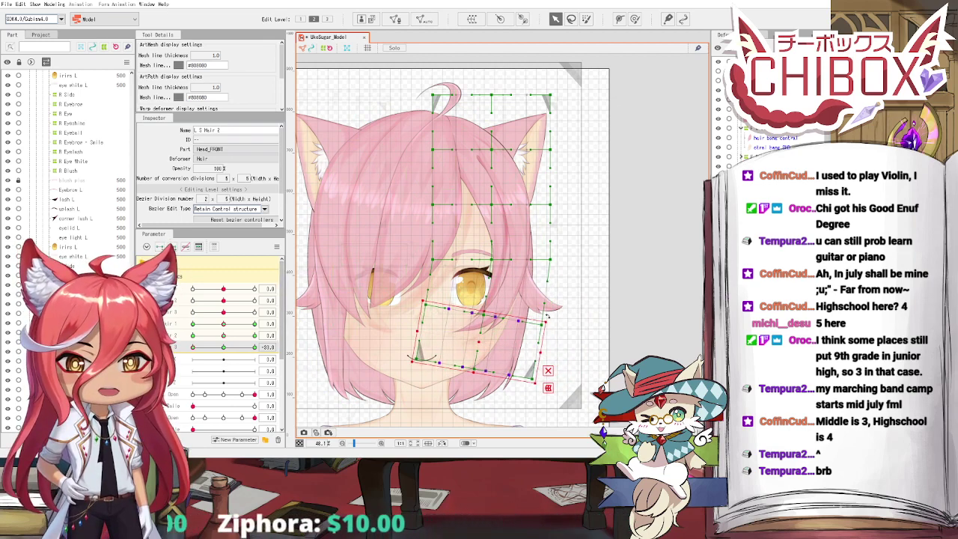
{"action": "left_click_drag", "start_coordinate": [548, 318], "coordinate": [549, 324]}
{"action": "left_click_drag", "start_coordinate": [477, 338], "coordinate": [473, 338]}
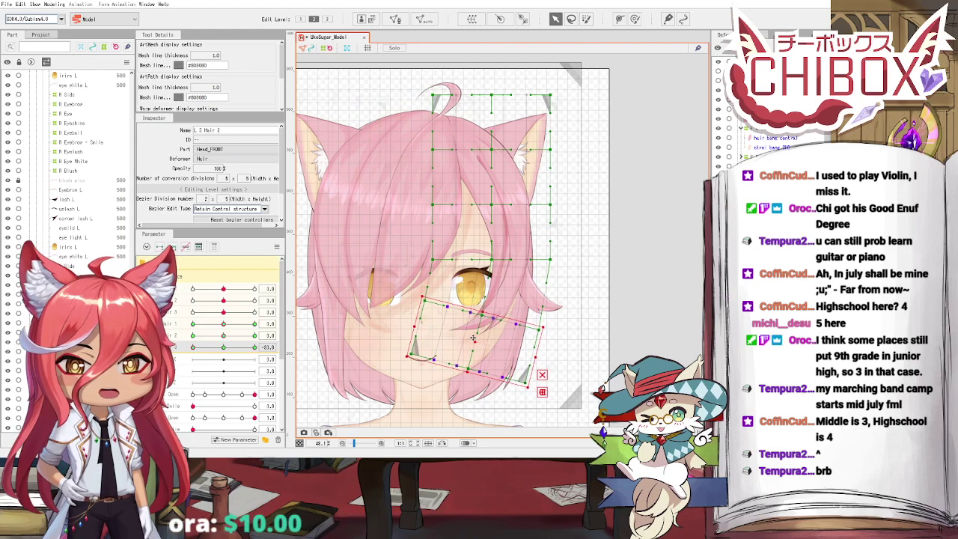
Step: Increase the outward tilt of L S Hair 2's lowest two rows at the third parameter's maximum, and return that parameter to neutral
{"action": "left_click_drag", "start_coordinate": [223, 348], "coordinate": [258, 348]}
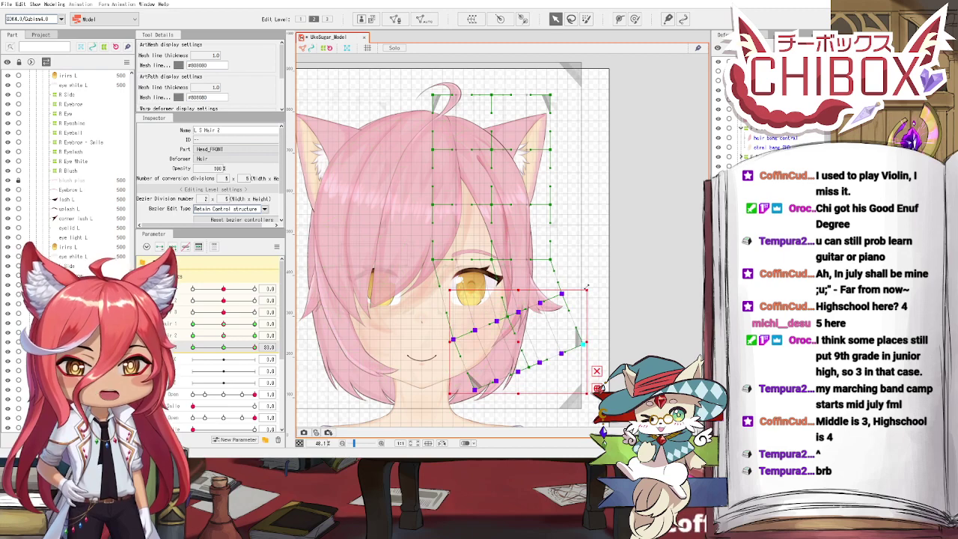
{"action": "left_click_drag", "start_coordinate": [587, 286], "coordinate": [574, 288]}
{"action": "left_click_drag", "start_coordinate": [515, 336], "coordinate": [521, 342]}
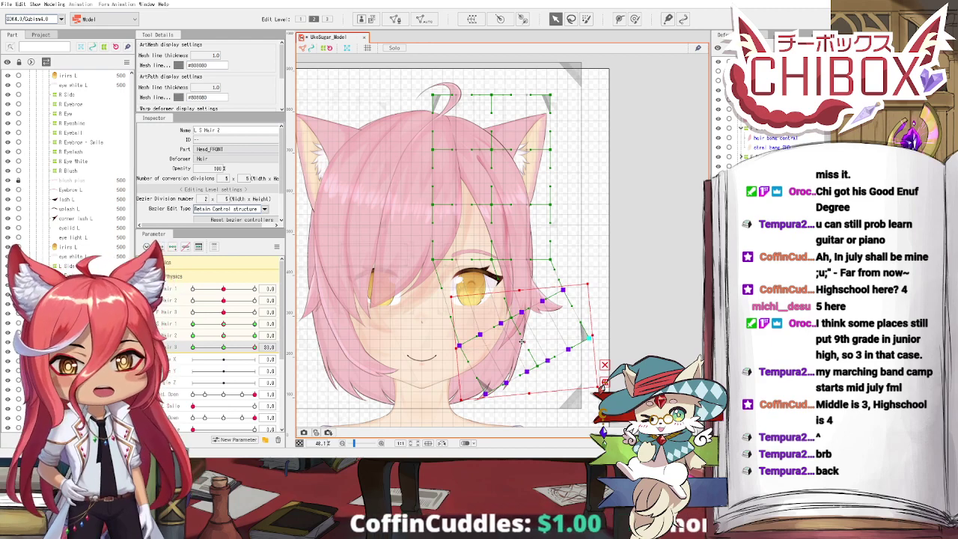
{"action": "left_click", "coordinate": [247, 349]}
{"action": "left_click_drag", "start_coordinate": [247, 350], "coordinate": [224, 351]}
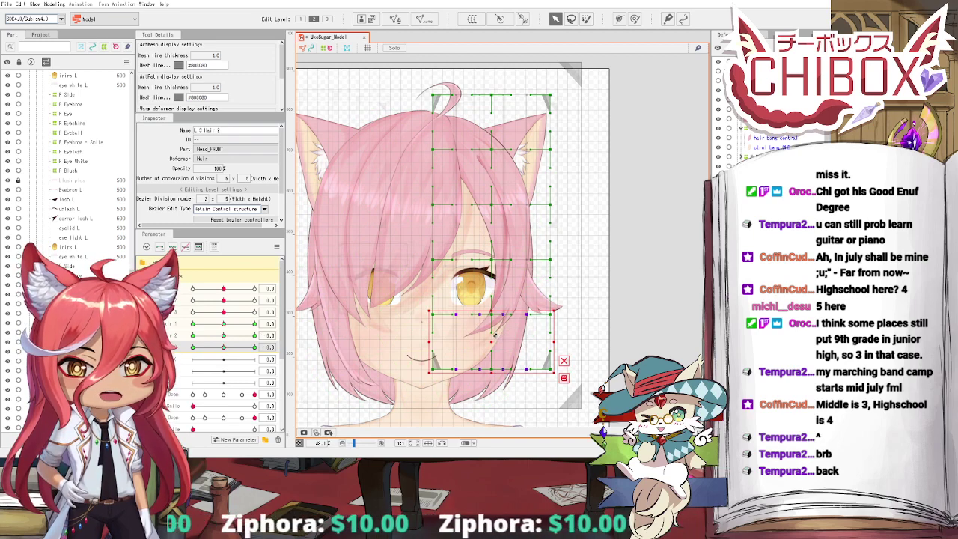
{"action": "right_click", "coordinate": [494, 336]}
{"action": "left_click", "coordinate": [644, 314]}
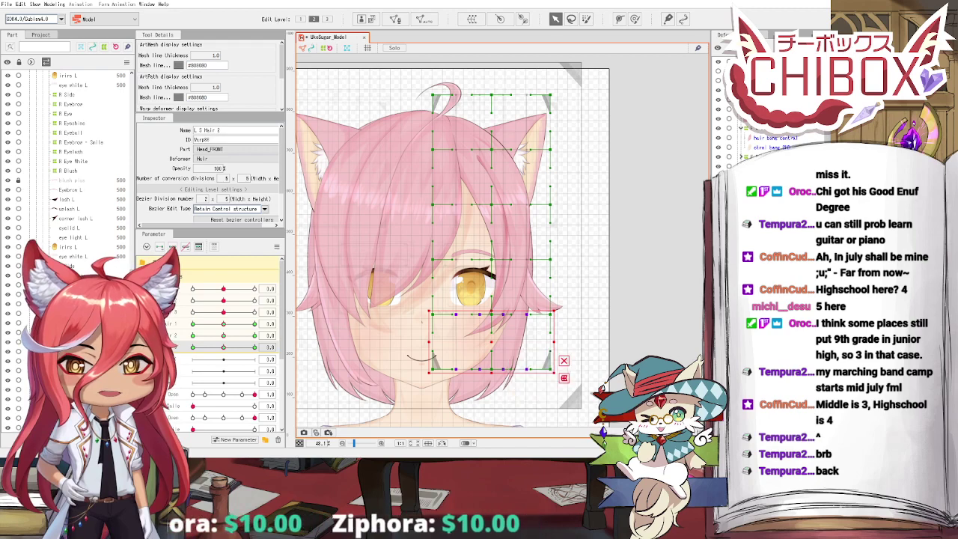
{"action": "left_click", "coordinate": [497, 329]}
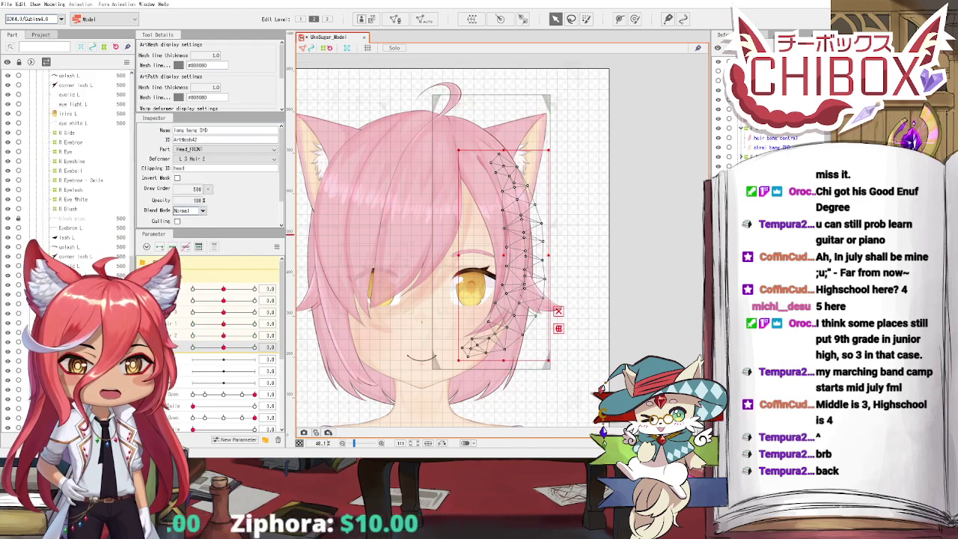
{"action": "left_click", "coordinate": [547, 364]}
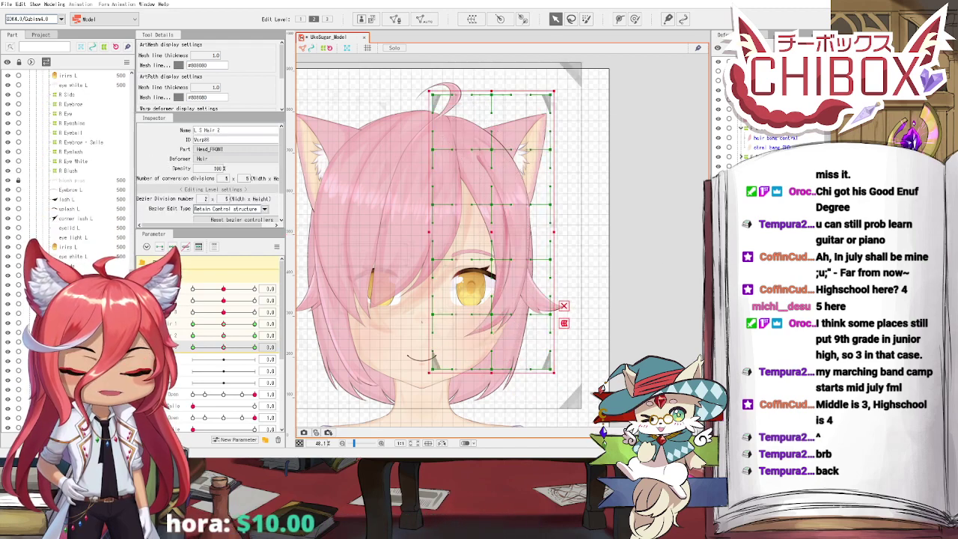
{"action": "left_click", "coordinate": [605, 286]}
Step: Create the warp deformer L S Strand around shorthair L, with a bezier division of 2 × 5
{"action": "left_click", "coordinate": [550, 299]}
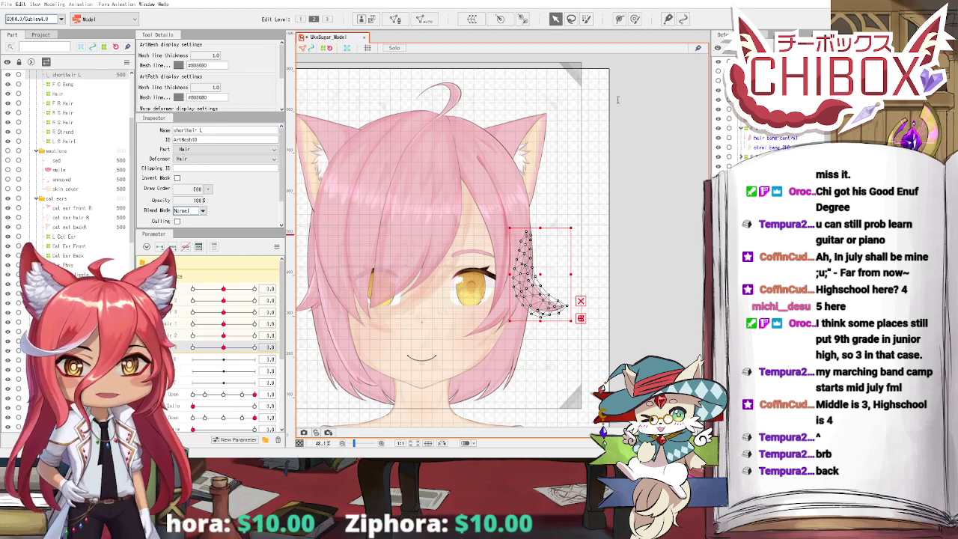
{"action": "left_click", "coordinate": [638, 207]}
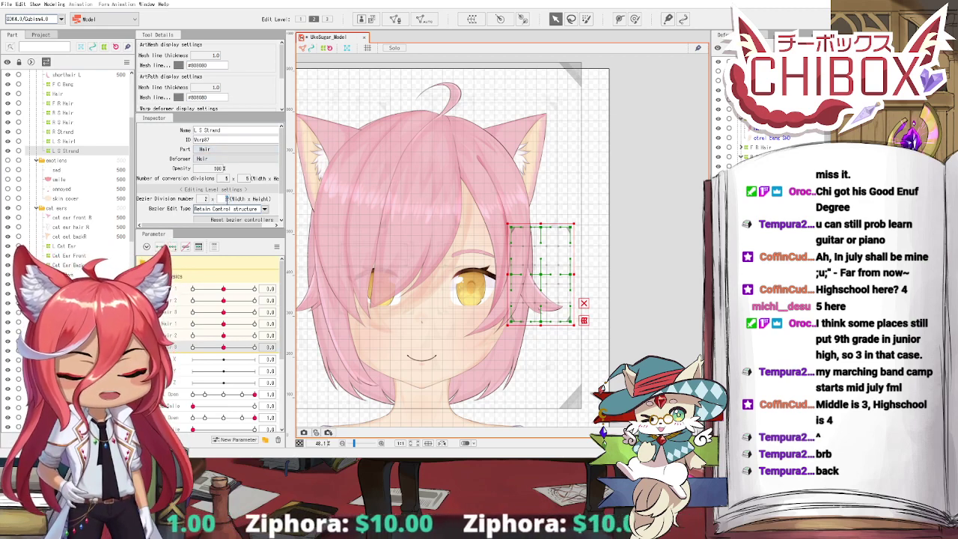
{"action": "left_click", "coordinate": [586, 304]}
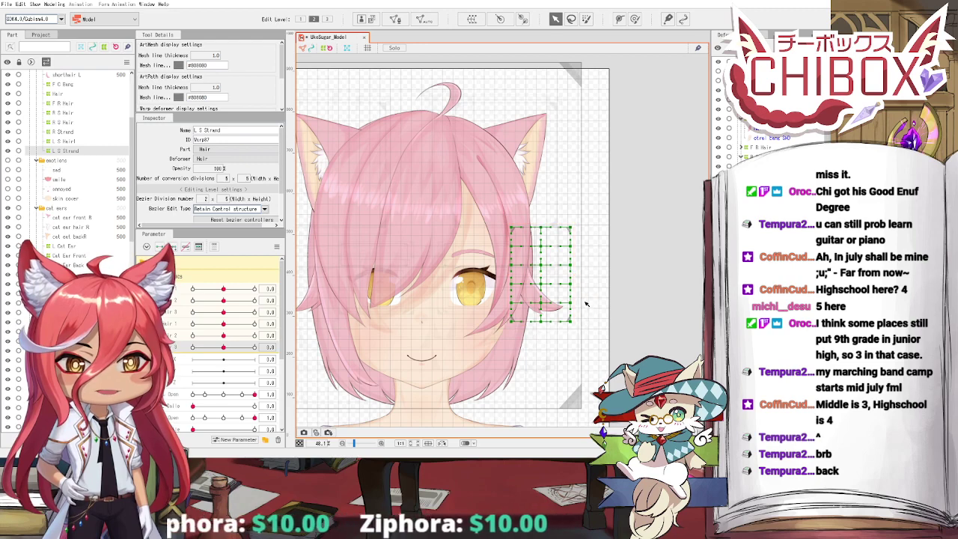
Step: Key L S Strand on the three hair physics parameters and swing its lowest four rows outward at the first parameter's maximum
{"action": "left_click", "coordinate": [166, 323], "text": "shift"}
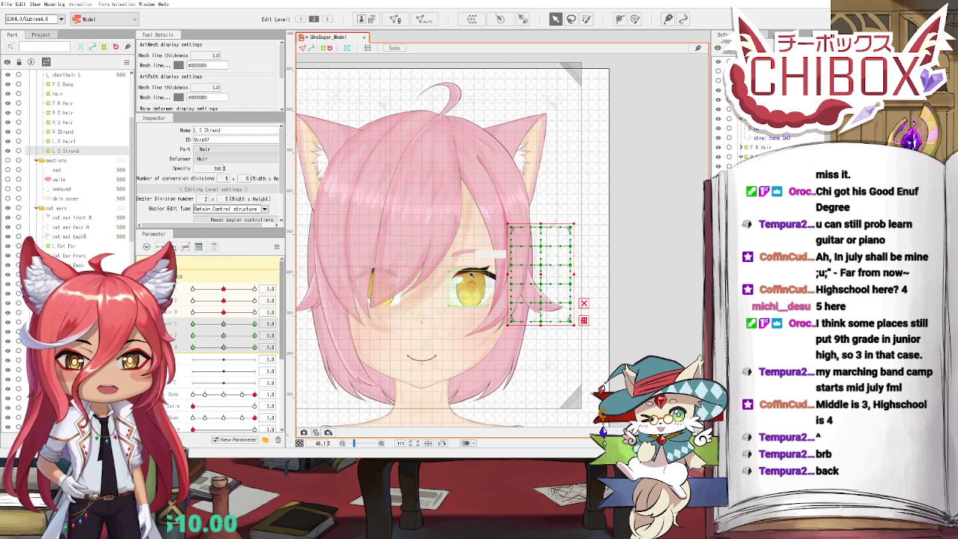
{"action": "left_click_drag", "start_coordinate": [587, 327], "coordinate": [586, 331]}
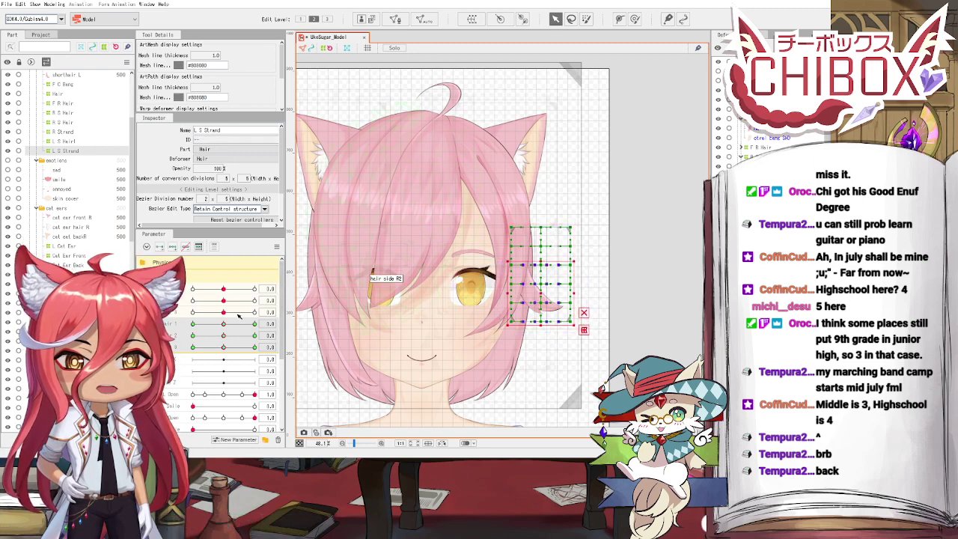
{"action": "left_click_drag", "start_coordinate": [224, 325], "coordinate": [255, 324]}
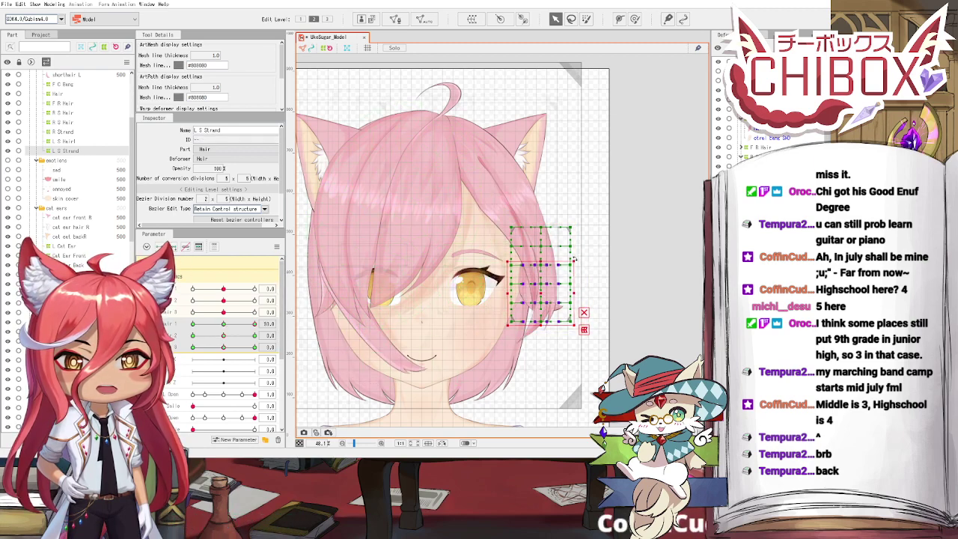
{"action": "left_click_drag", "start_coordinate": [574, 259], "coordinate": [563, 250]}
{"action": "left_click_drag", "start_coordinate": [541, 292], "coordinate": [557, 294]}
{"action": "left_click_drag", "start_coordinate": [233, 324], "coordinate": [254, 324]}
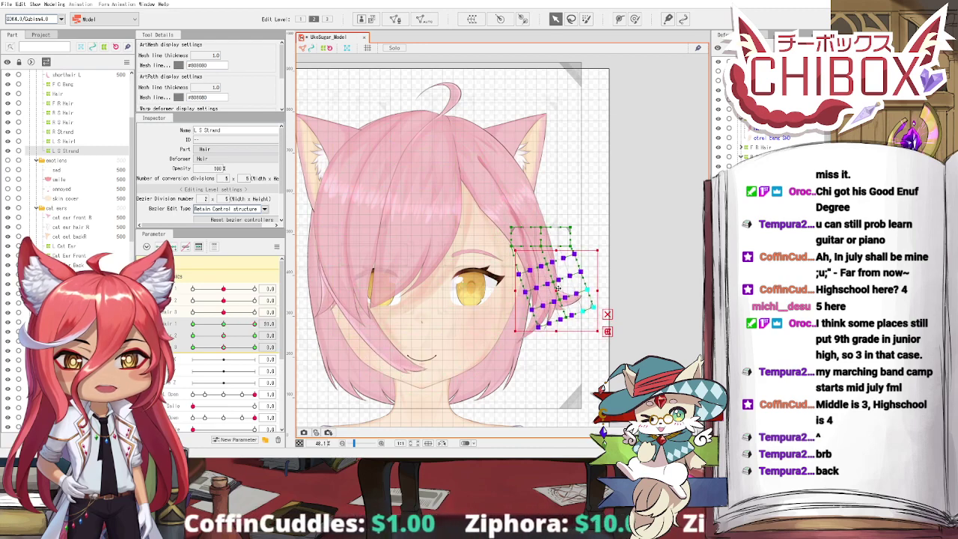
{"action": "left_click_drag", "start_coordinate": [598, 247], "coordinate": [596, 245]}
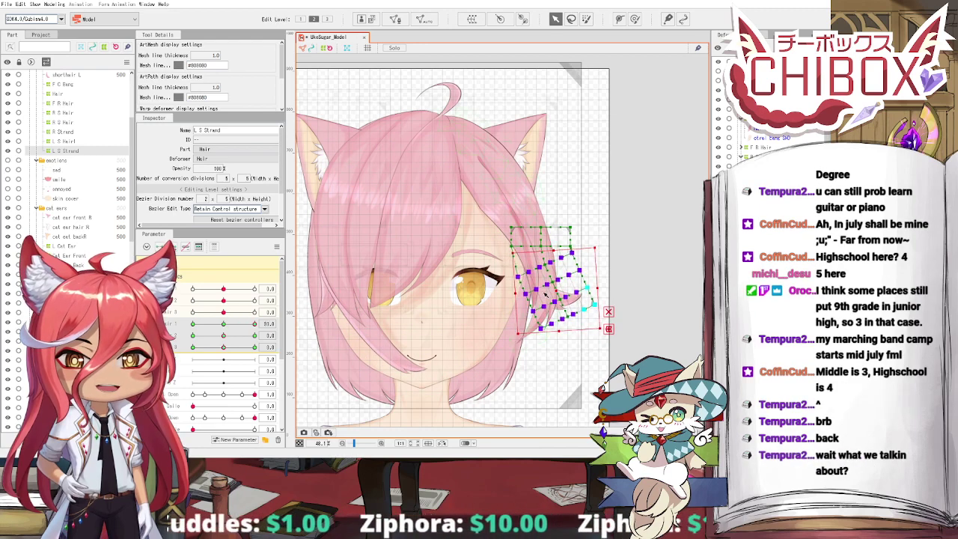
Step: Finish L S Strand's outward swing at the first hair physics parameter's maximum, and swing its lowest four rows inward at the minimum
{"action": "left_click_drag", "start_coordinate": [538, 295], "coordinate": [540, 296]}
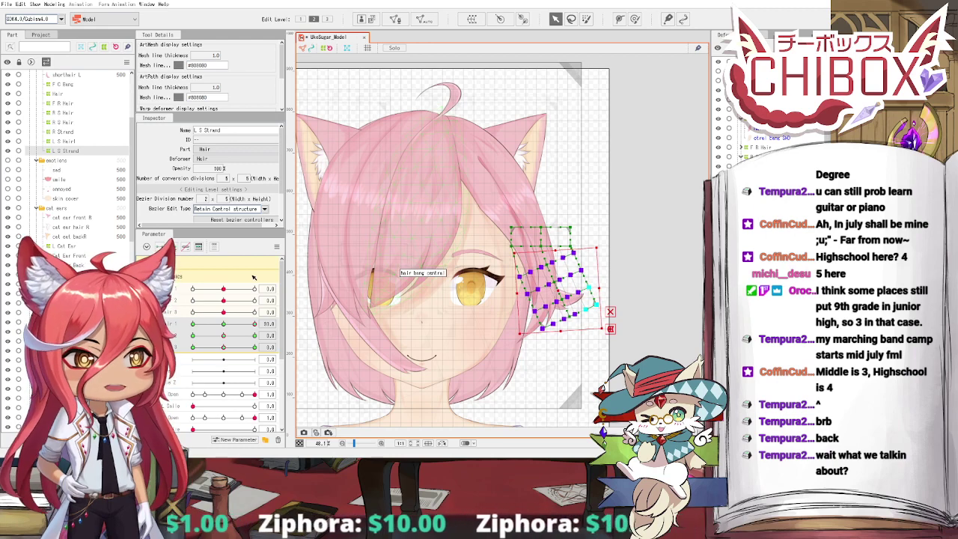
{"action": "mouse_move", "coordinate": [223, 325]}
{"action": "left_mouse_down"}
{"action": "mouse_move", "coordinate": [254, 325]}
{"action": "mouse_move", "coordinate": [212, 323]}
{"action": "left_mouse_up"}
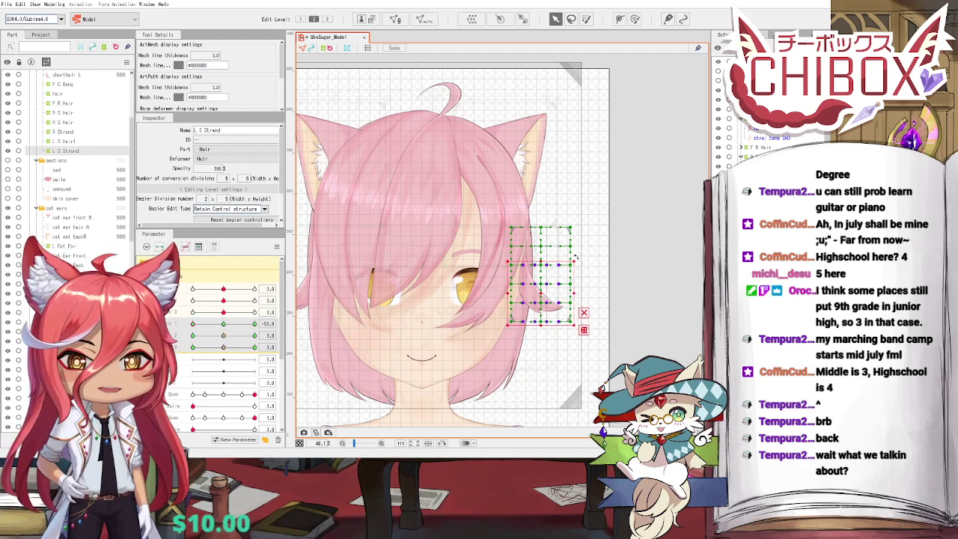
{"action": "left_click_drag", "start_coordinate": [575, 257], "coordinate": [527, 295]}
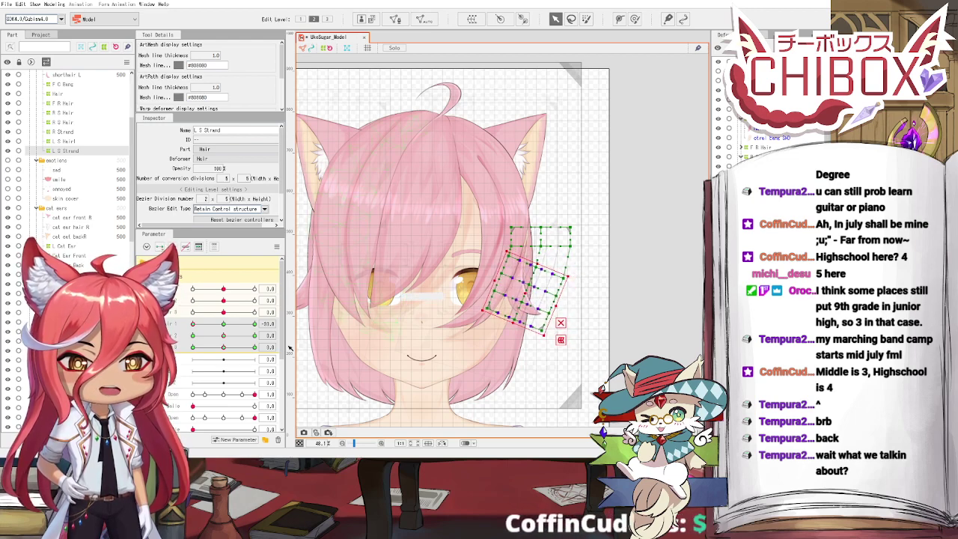
Step: Swing L S Strand's lowest three rows outward at the second hair physics parameter's maximum and inward at its minimum
{"action": "mouse_move", "coordinate": [193, 325]}
{"action": "left_mouse_down"}
{"action": "mouse_move", "coordinate": [255, 329]}
{"action": "mouse_move", "coordinate": [192, 341]}
{"action": "left_mouse_up"}
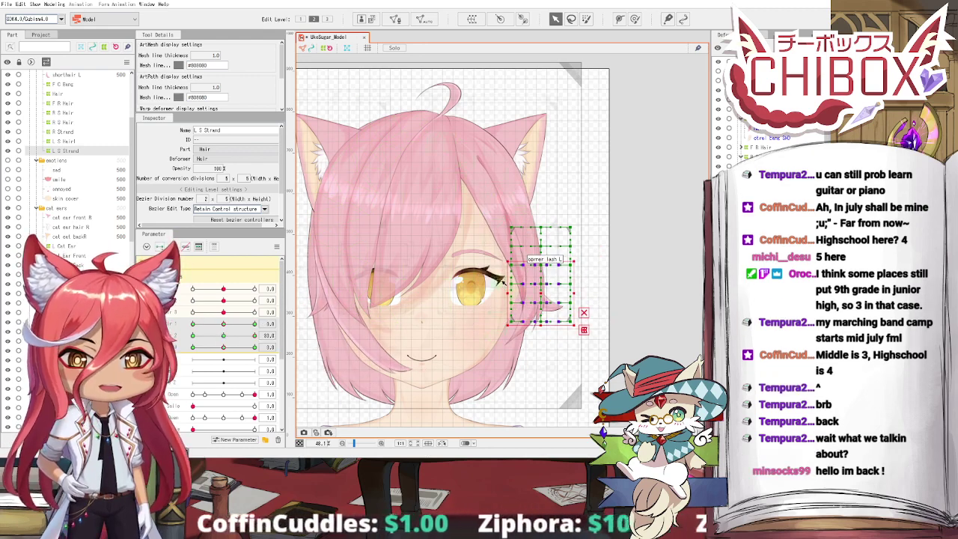
{"action": "left_click_drag", "start_coordinate": [573, 331], "coordinate": [556, 304]}
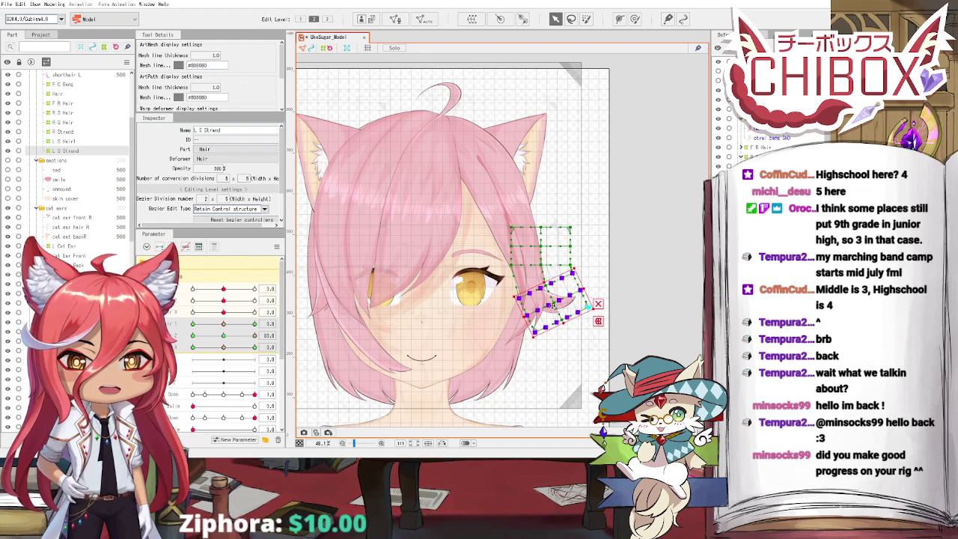
{"action": "left_click_drag", "start_coordinate": [233, 336], "coordinate": [192, 336]}
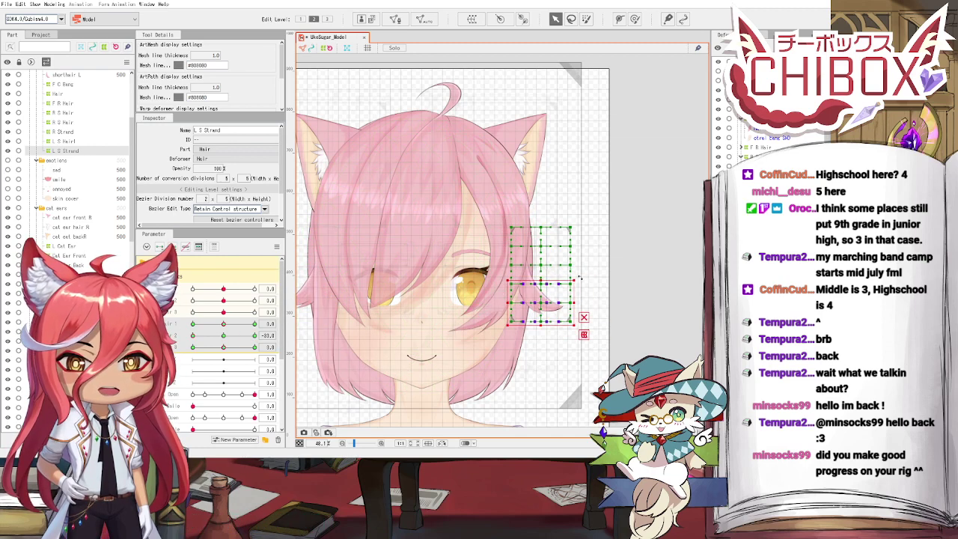
{"action": "left_click_drag", "start_coordinate": [580, 278], "coordinate": [543, 305]}
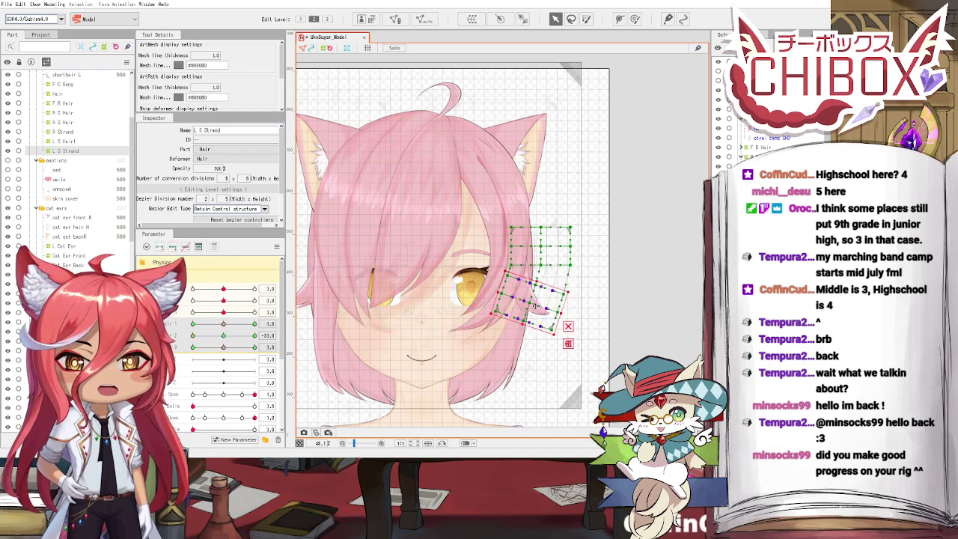
{"action": "mouse_move", "coordinate": [192, 336]}
{"action": "left_mouse_down"}
{"action": "mouse_move", "coordinate": [255, 337]}
{"action": "mouse_move", "coordinate": [193, 336]}
{"action": "left_mouse_up"}
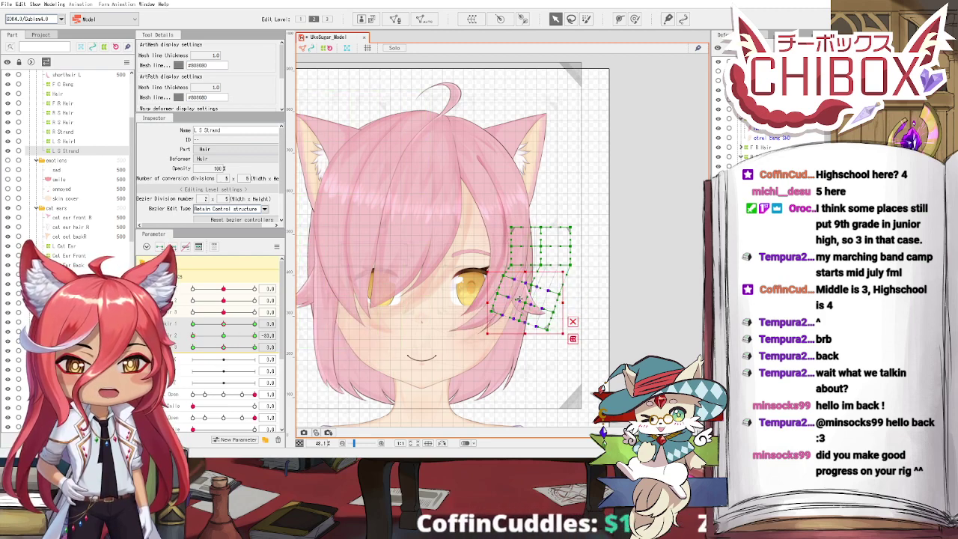
{"action": "left_click_drag", "start_coordinate": [520, 299], "coordinate": [572, 275]}
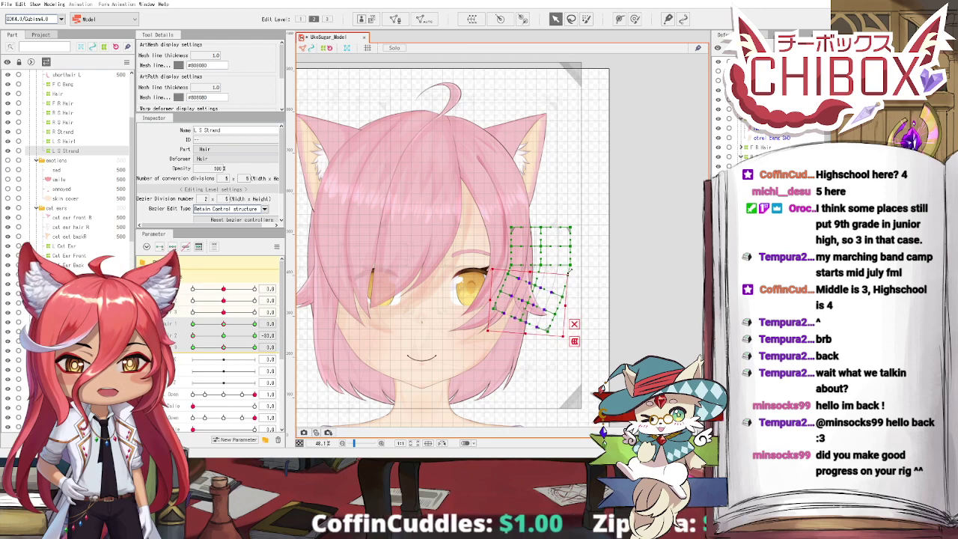
Step: Swing L S Strand's lowest two rows outward at the third parameter's maximum and inward at its minimum, and return that parameter to neutral
{"action": "left_click_drag", "start_coordinate": [193, 337], "coordinate": [255, 346]}
{"action": "left_click_drag", "start_coordinate": [585, 328], "coordinate": [586, 328]}
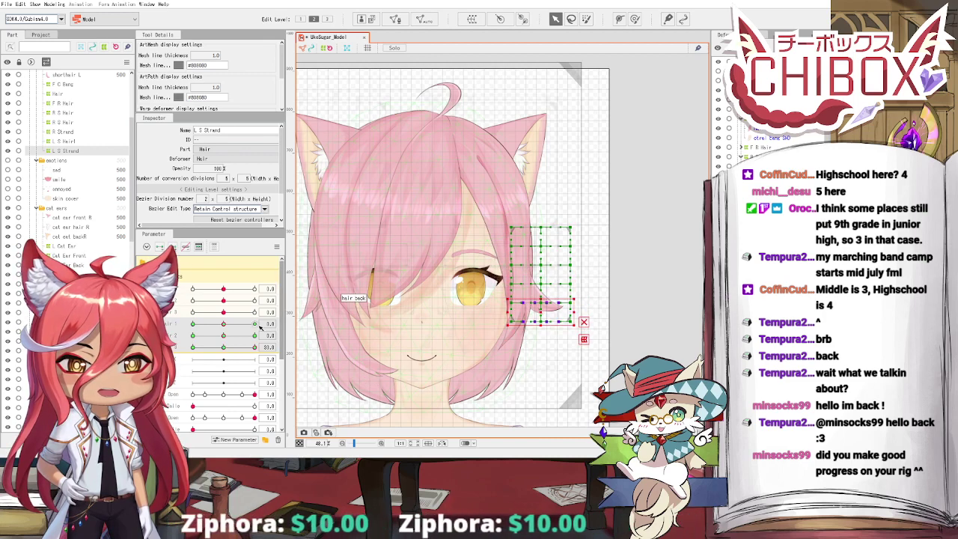
{"action": "left_click_drag", "start_coordinate": [576, 296], "coordinate": [567, 289]}
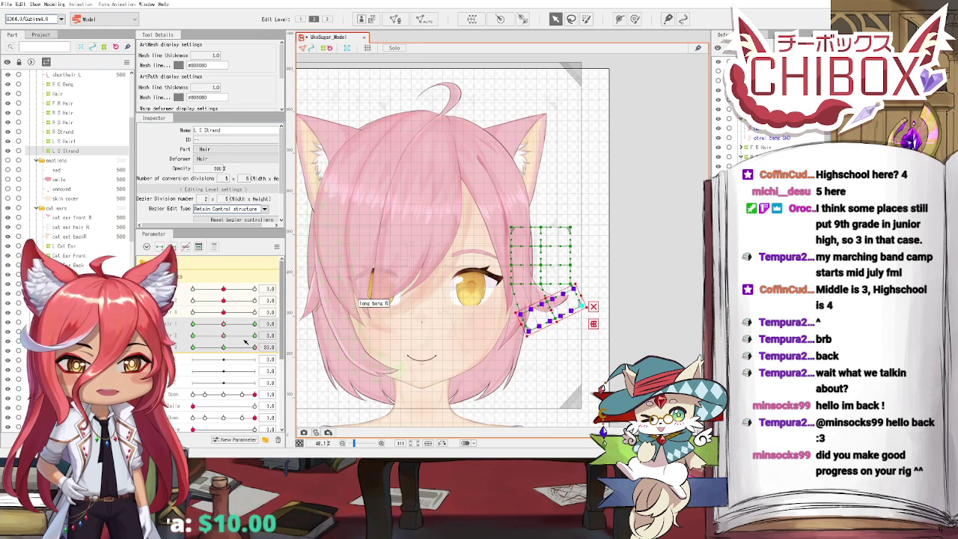
{"action": "left_click_drag", "start_coordinate": [223, 349], "coordinate": [182, 342]}
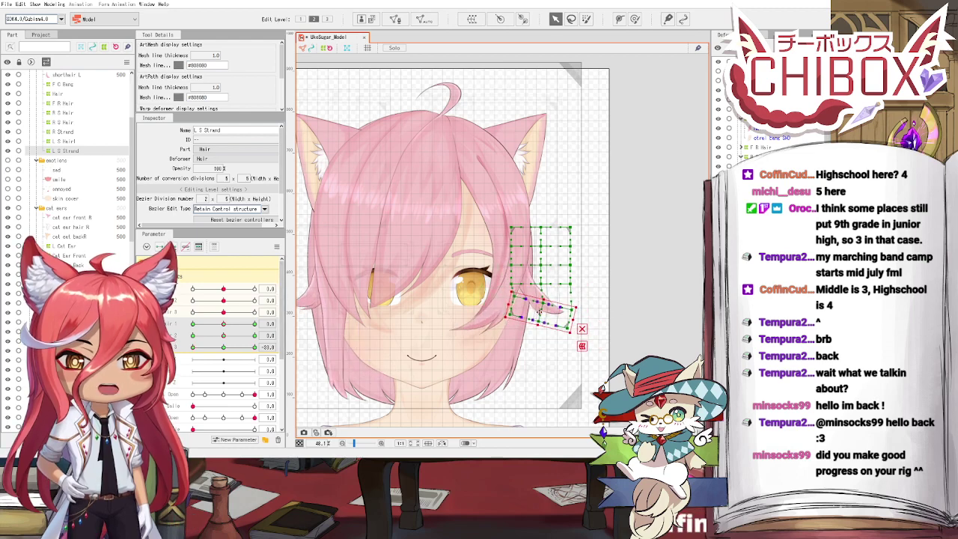
{"action": "left_click_drag", "start_coordinate": [539, 312], "coordinate": [576, 309]}
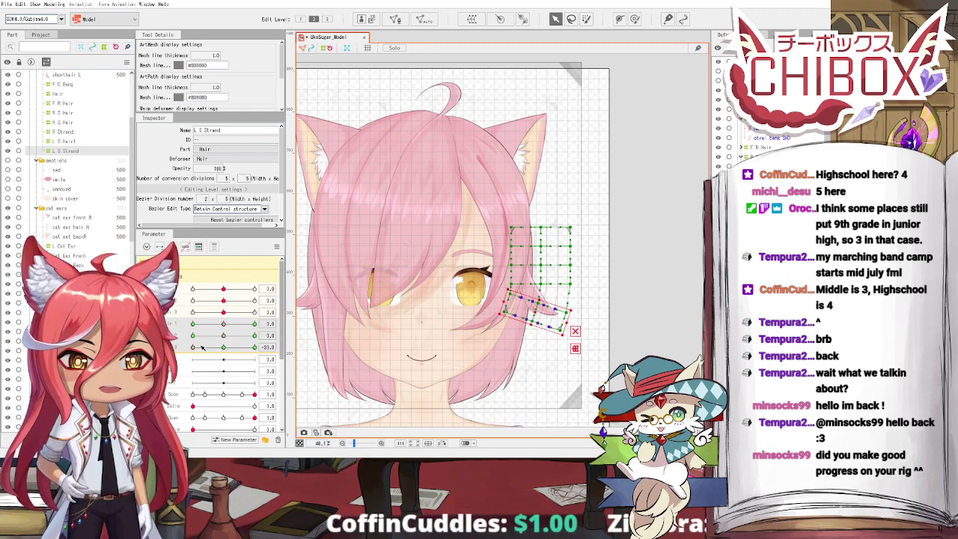
{"action": "left_click_drag", "start_coordinate": [202, 348], "coordinate": [225, 349]}
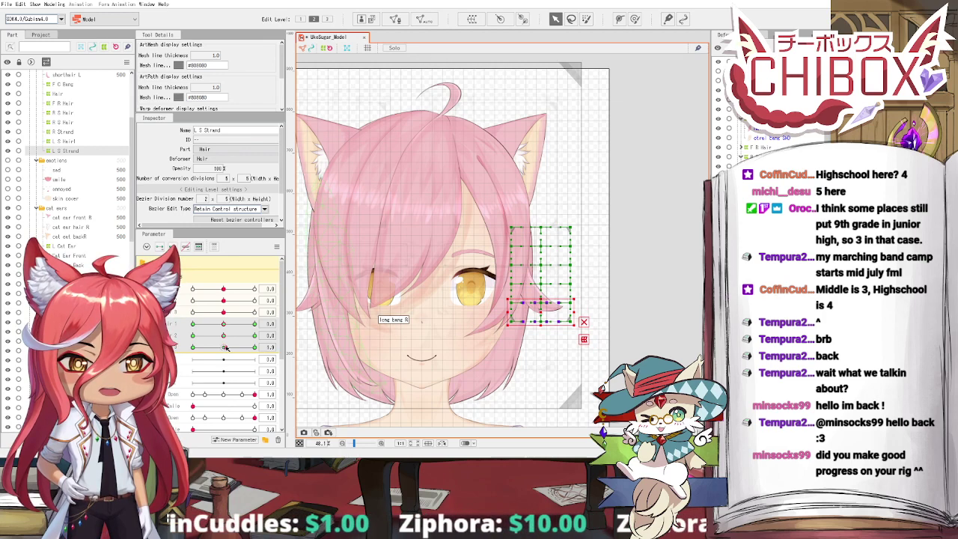
Step: Assign the hair SHD mesh over the side hair to the L S Hair 2 deformer, matching long bang SHD
{"action": "left_click", "coordinate": [497, 372]}
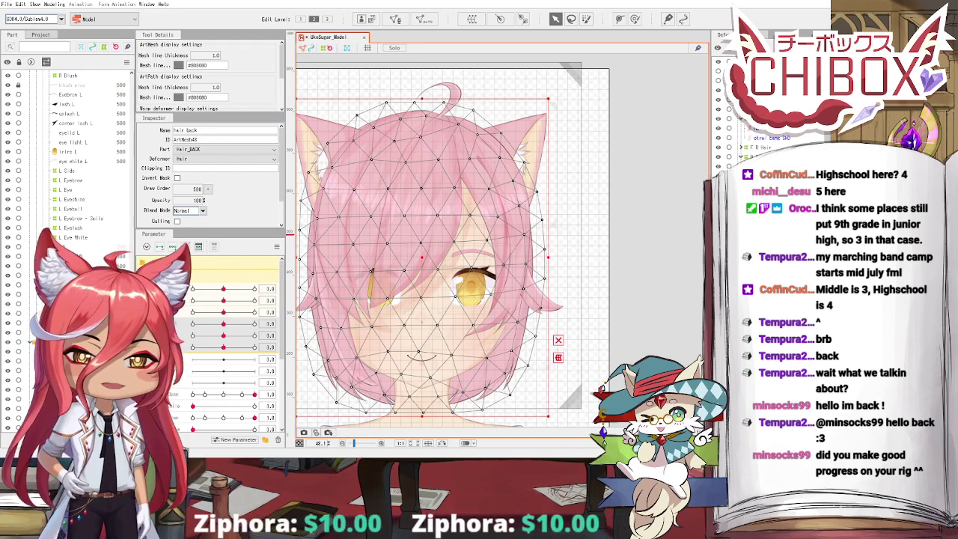
{"action": "left_click", "coordinate": [494, 352]}
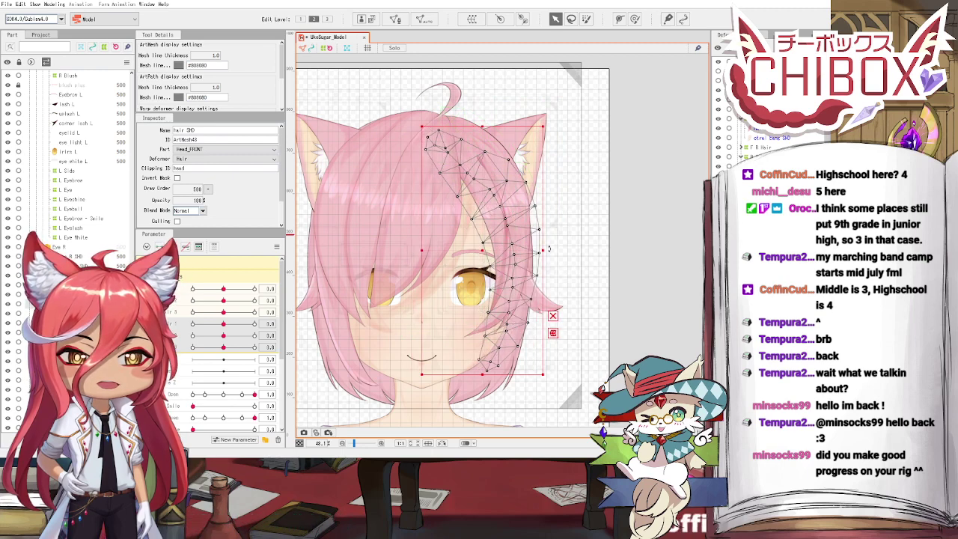
{"action": "left_click", "coordinate": [522, 239], "text": "shift"}
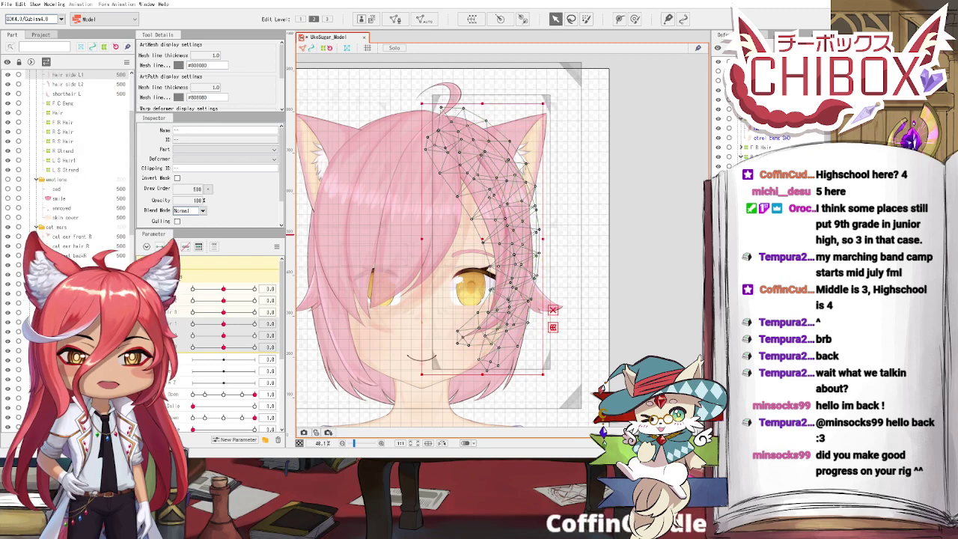
{"action": "left_click", "coordinate": [533, 238]}
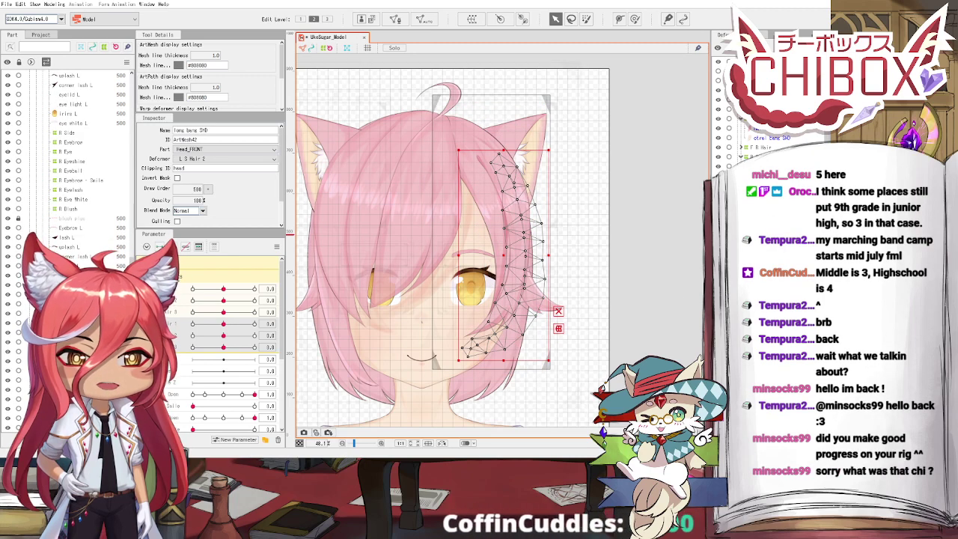
{"action": "left_click", "coordinate": [773, 147]}
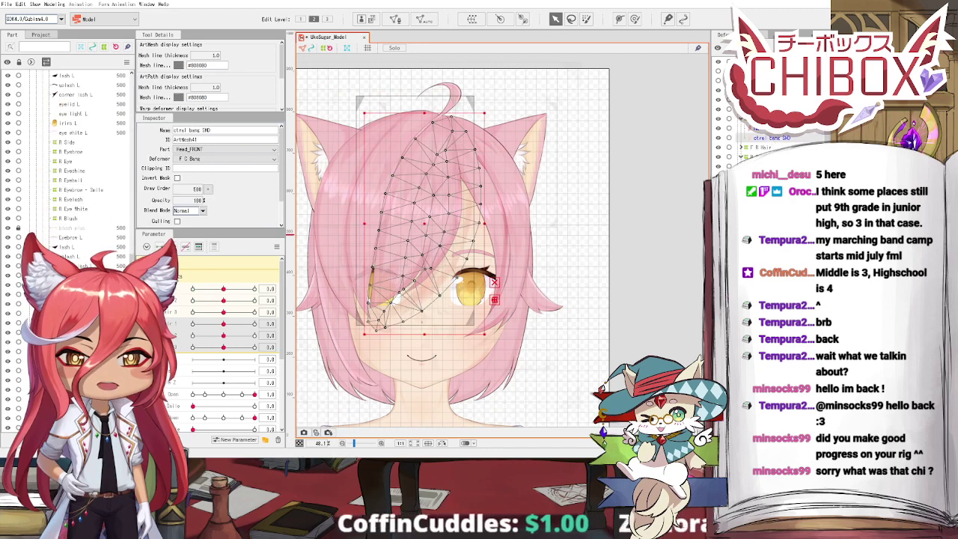
{"action": "left_click", "coordinate": [769, 110]}
{"action": "left_click", "coordinate": [770, 128]}
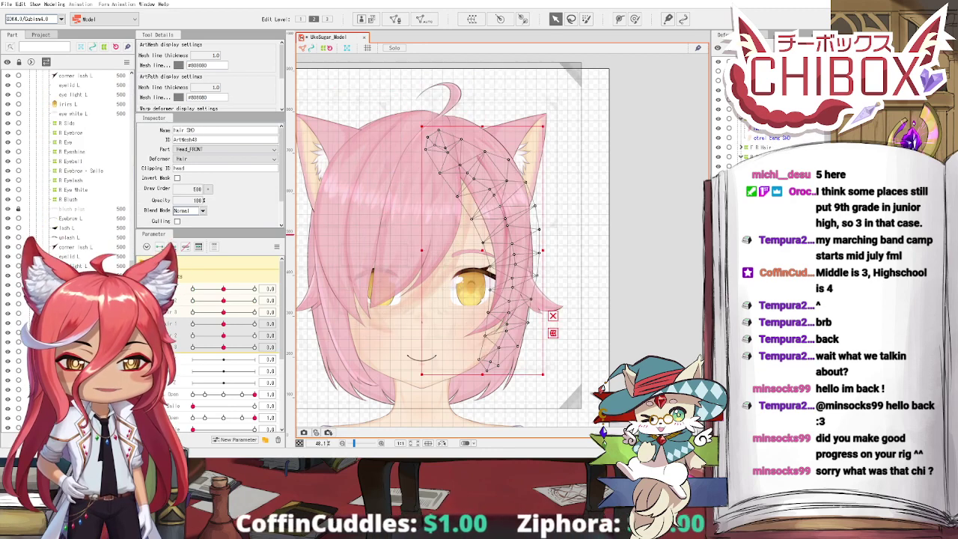
{"action": "left_click", "coordinate": [517, 234]}
{"action": "left_click", "coordinate": [517, 235]}
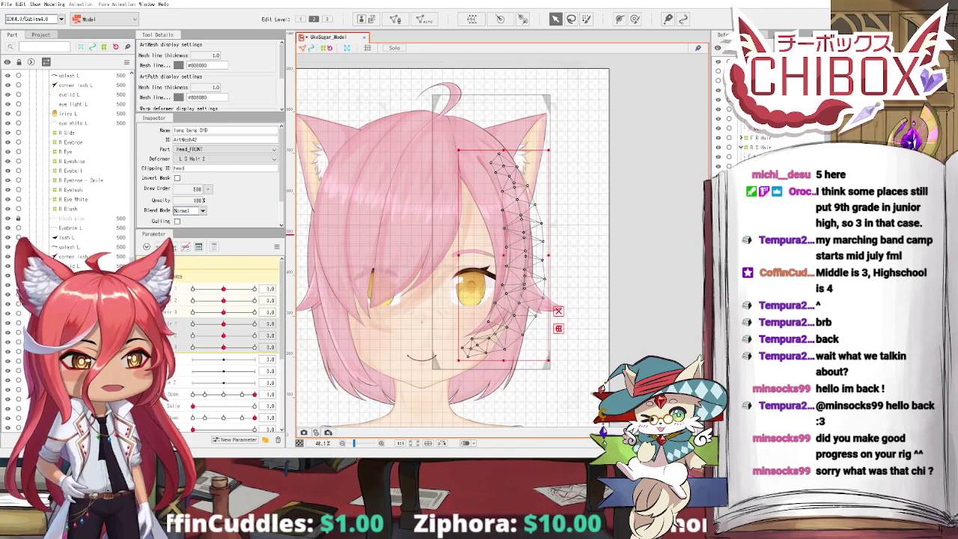
{"action": "left_click", "coordinate": [516, 235]}
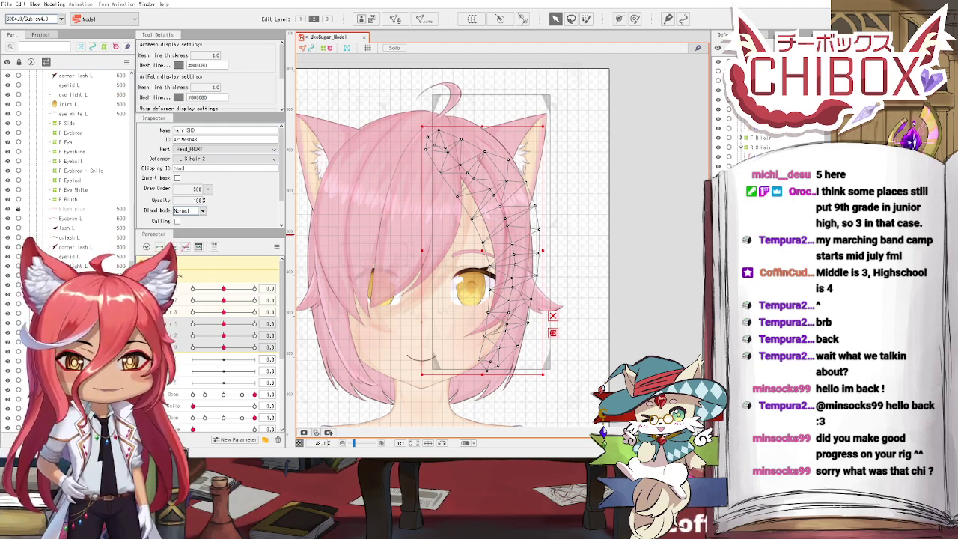
Step: Create a warp deformer named B Hair around the hair back mesh
{"action": "left_click", "coordinate": [516, 262]}
{"action": "left_click_drag", "start_coordinate": [647, 190], "coordinate": [681, 149]}
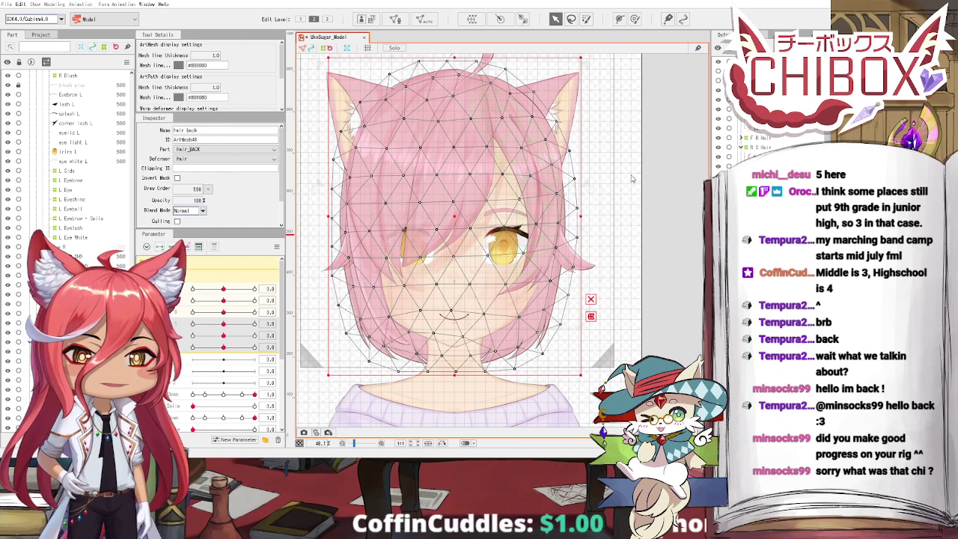
{"action": "key", "text": "Return"}
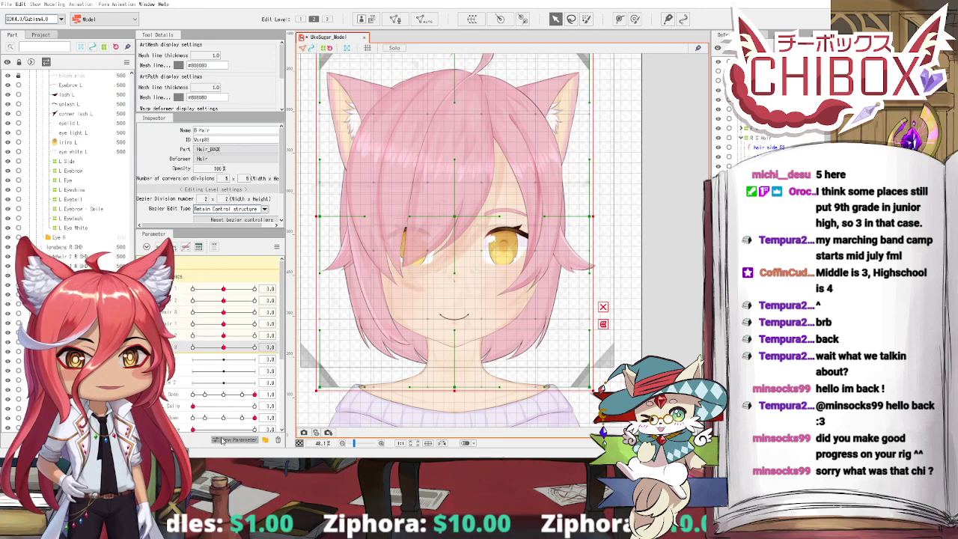
Step: Add three new parameters for the back hair below the existing hair physics parameters and select all three
{"action": "key", "text": "Return"}
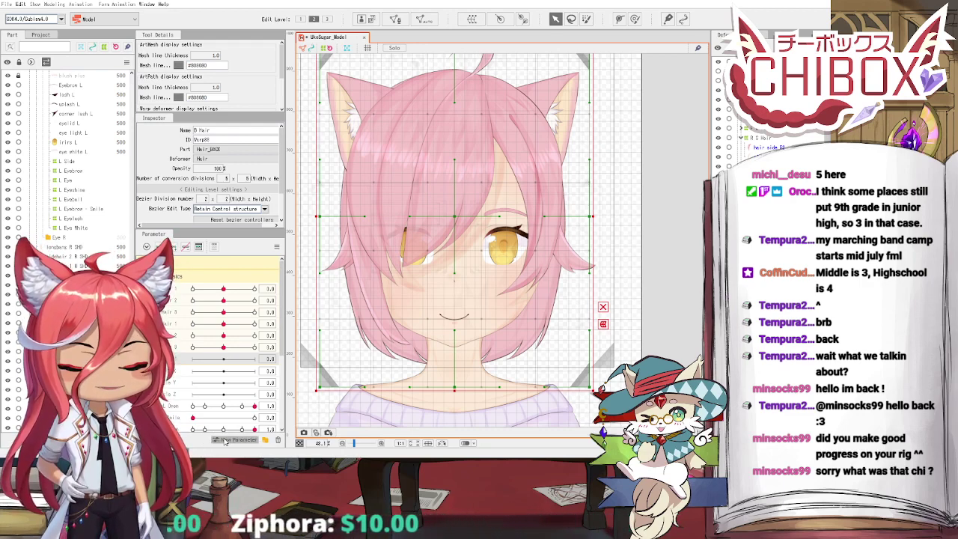
{"action": "left_click", "coordinate": [225, 441]}
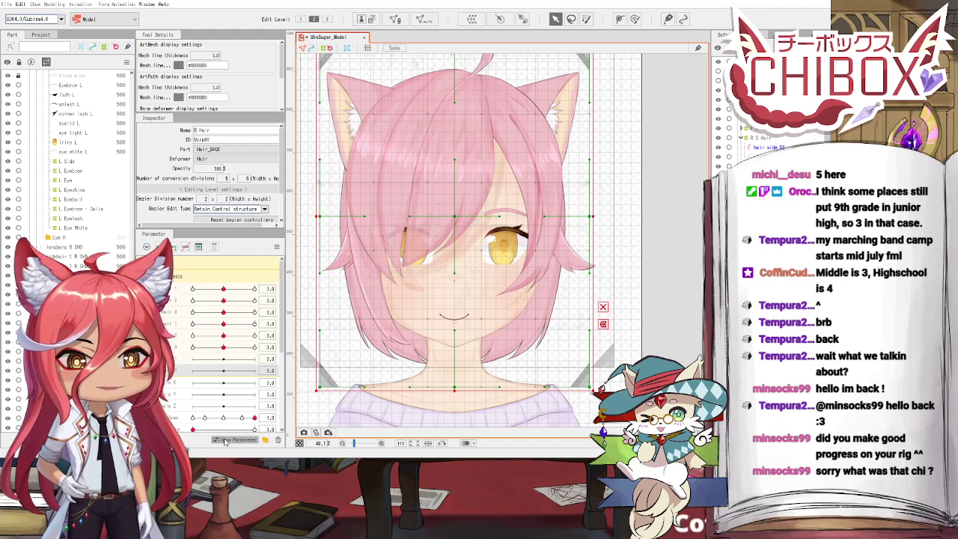
{"action": "left_click", "coordinate": [224, 441]}
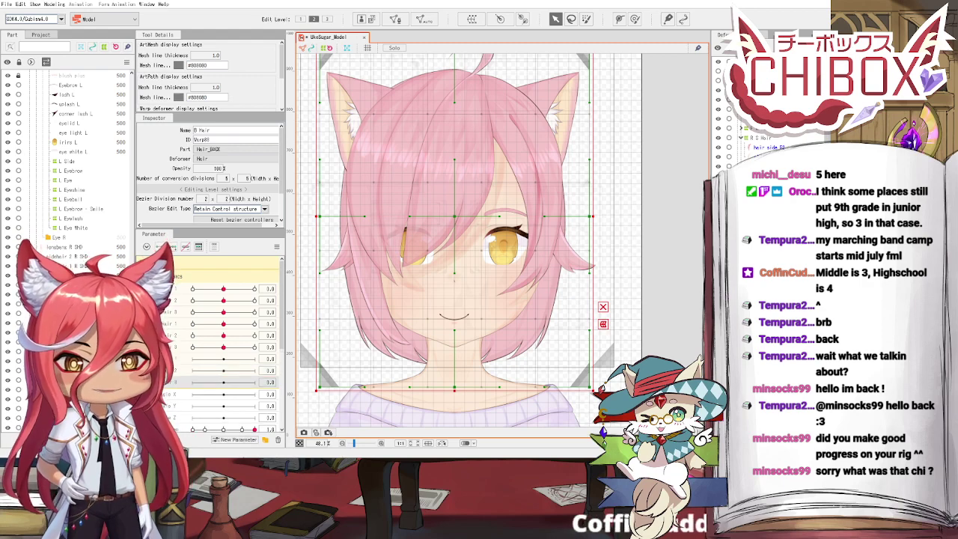
{"action": "left_click", "coordinate": [176, 359]}
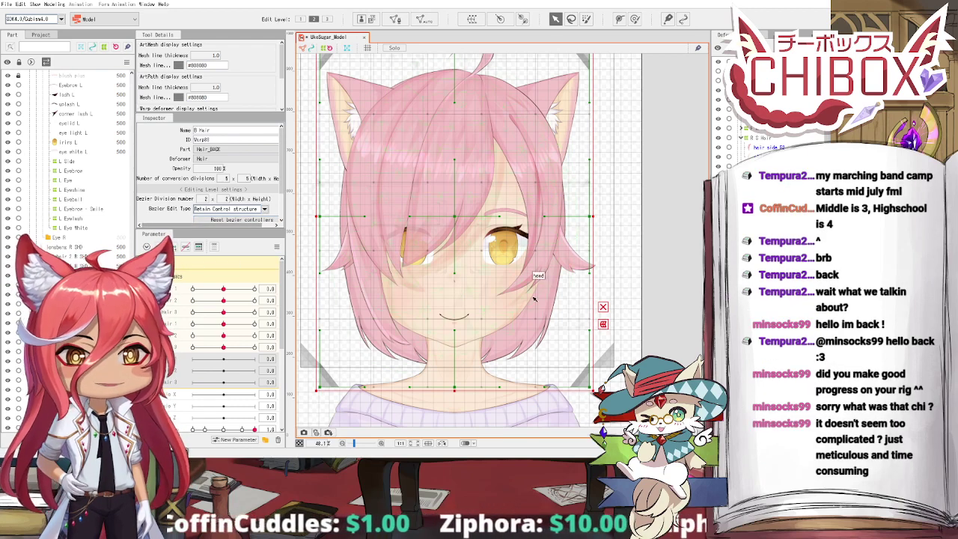
Step: Set B Hair's bezier division to 2 × 5
{"action": "left_click", "coordinate": [605, 308]}
{"action": "key", "text": "ctrl+z"}
{"action": "key", "text": "ctrl+z"}
{"action": "key", "text": "ctrl+z"}
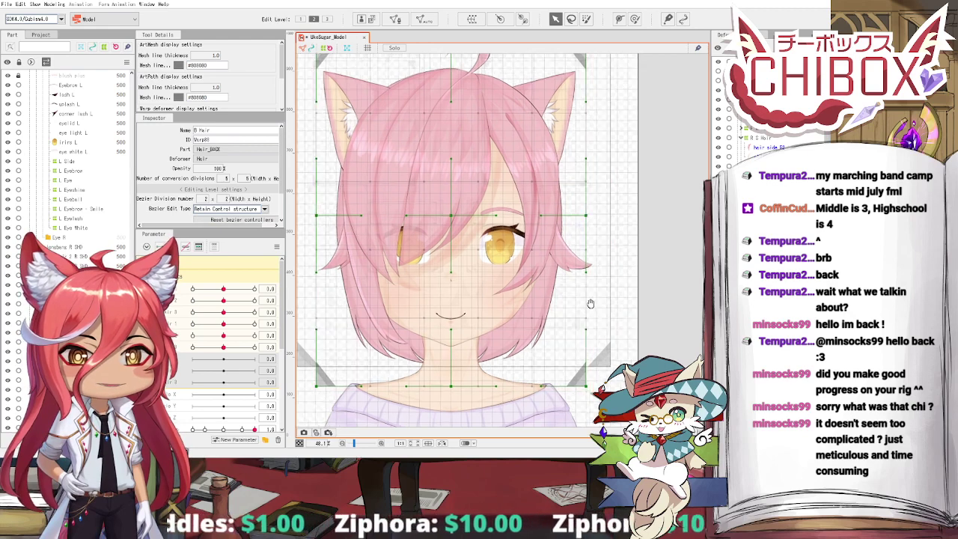
{"action": "left_click", "coordinate": [225, 200]}
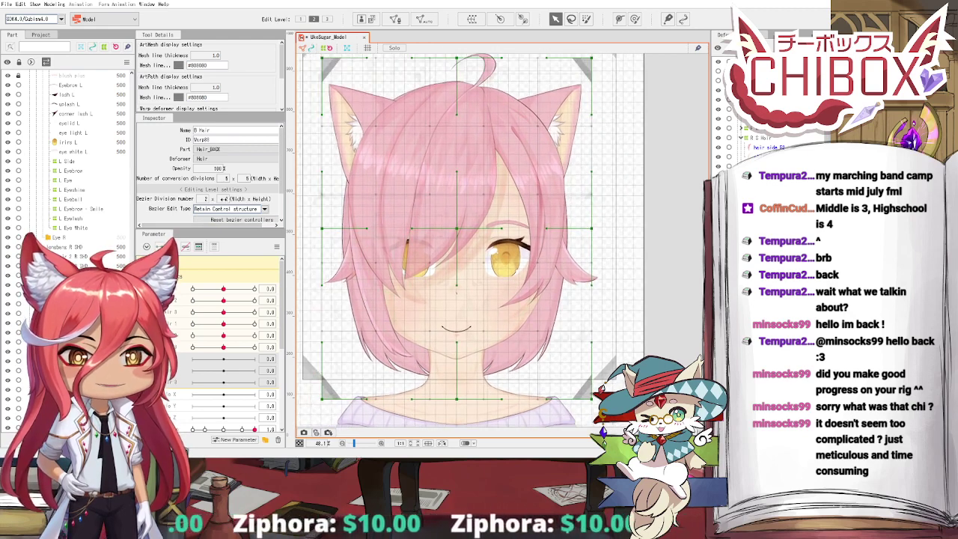
{"action": "type", "text": "5"}
{"action": "key", "text": "Return"}
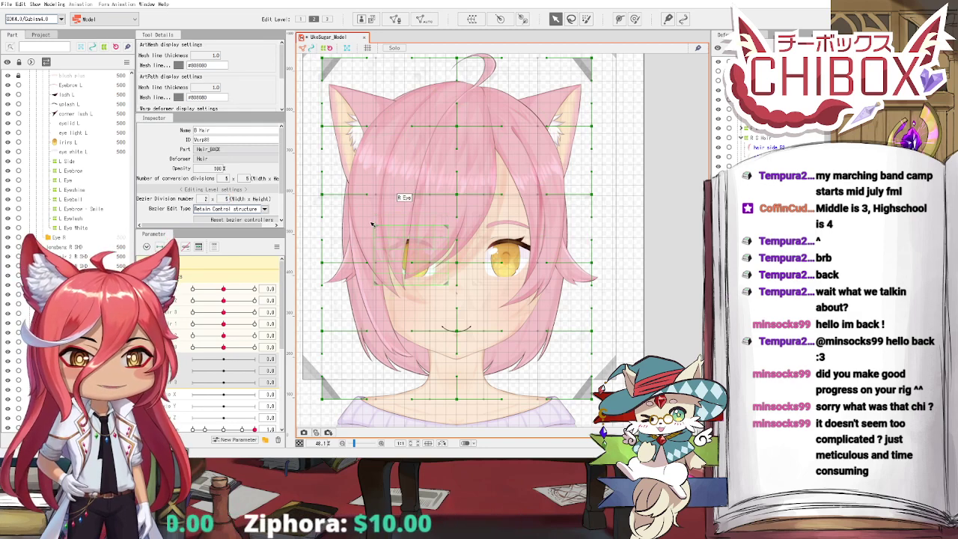
Step: Add three keys to the back hair parameters and, at the first one's maximum, tilt B Hair's lower four rows counterclockwise and shift them right
{"action": "scroll", "coordinate": [369, 228], "scroll_direction": "down", "scroll_amount": 3}
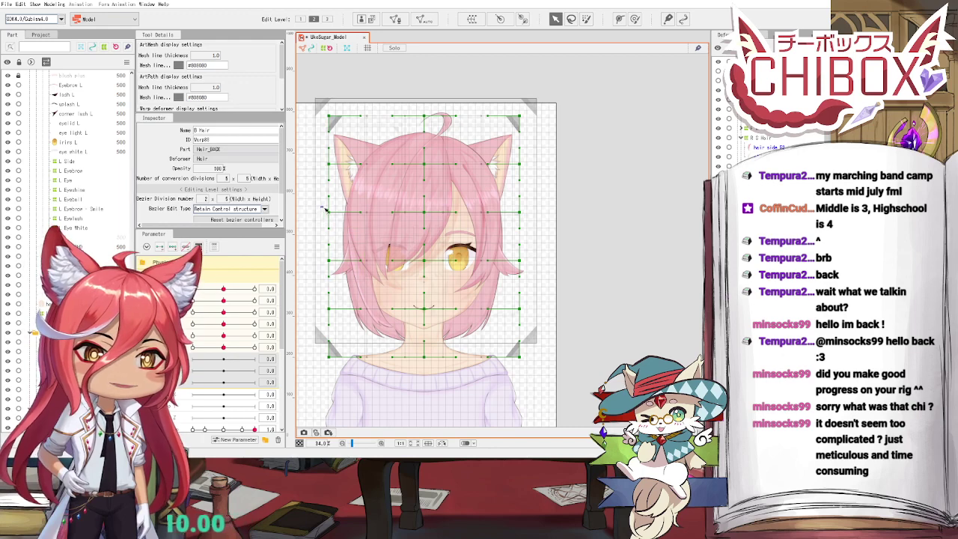
{"action": "left_click_drag", "start_coordinate": [326, 211], "coordinate": [556, 391]}
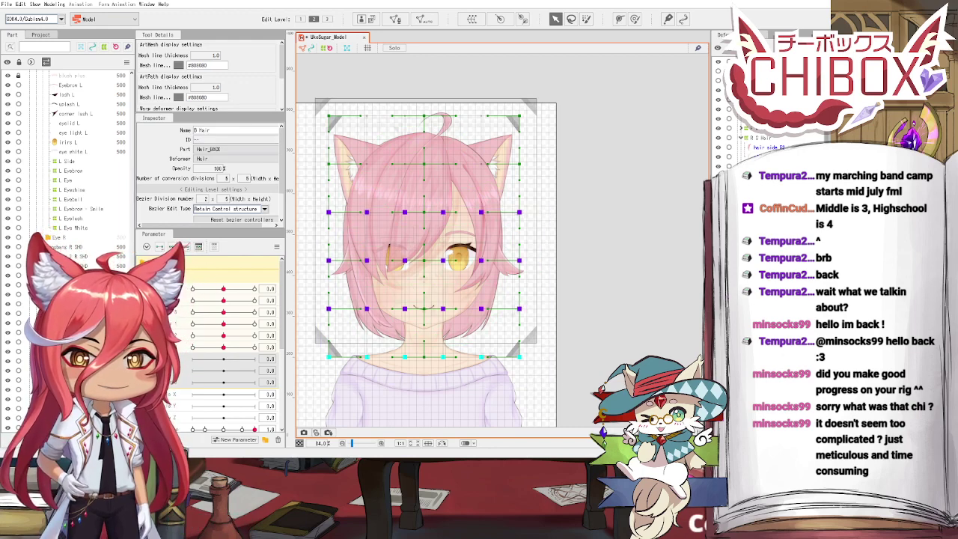
{"action": "left_click", "coordinate": [556, 391]}
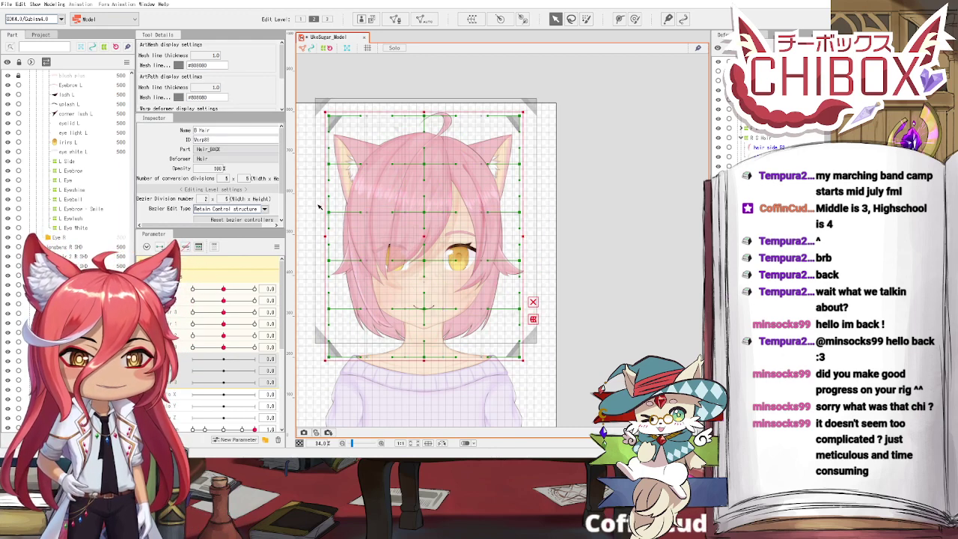
{"action": "left_click_drag", "start_coordinate": [319, 207], "coordinate": [554, 378]}
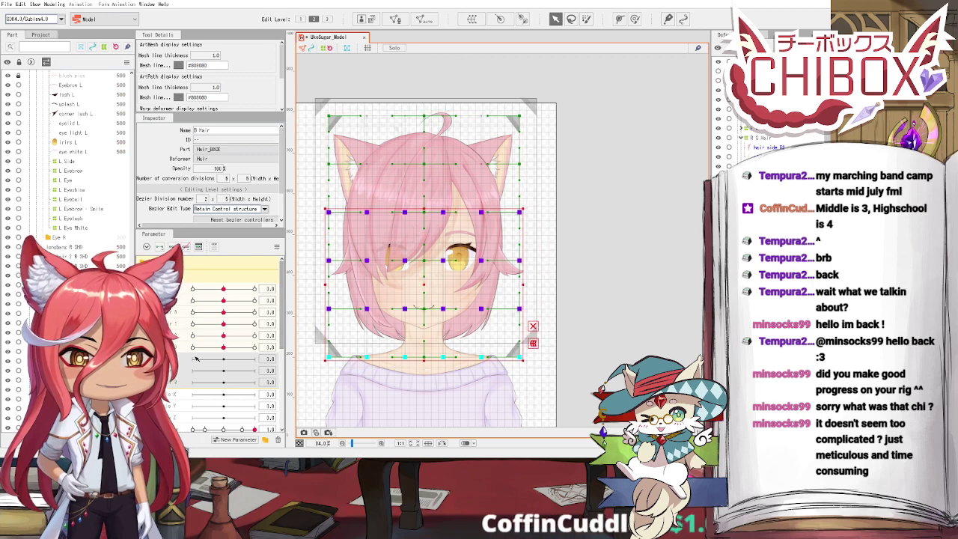
{"action": "left_click_drag", "start_coordinate": [224, 360], "coordinate": [255, 359]}
{"action": "left_click_drag", "start_coordinate": [525, 205], "coordinate": [511, 196]}
{"action": "left_click_drag", "start_coordinate": [426, 285], "coordinate": [436, 286]}
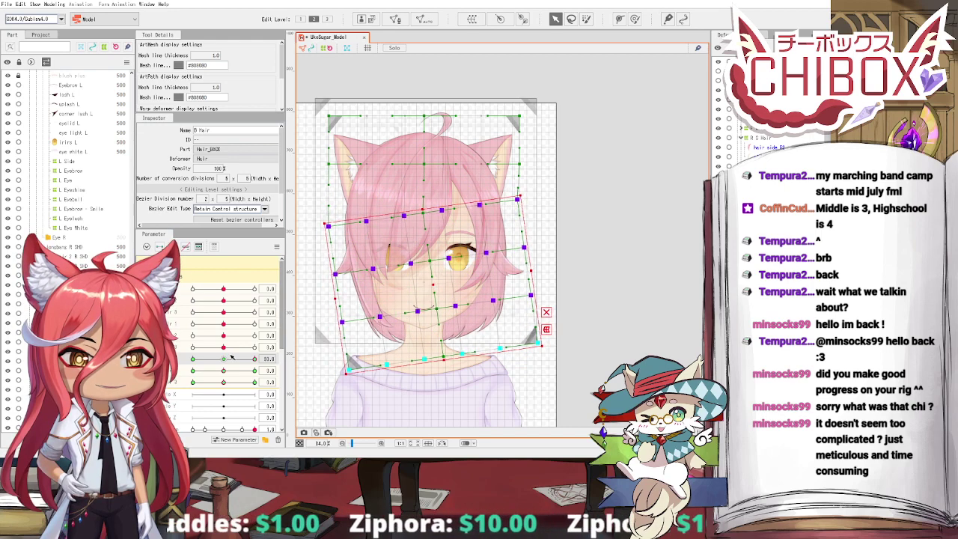
Step: At the first back hair parameter's minimum, tilt B Hair's lower four control-point rows clockwise and shift them left, then return to the default
{"action": "left_click_drag", "start_coordinate": [255, 360], "coordinate": [223, 360]}
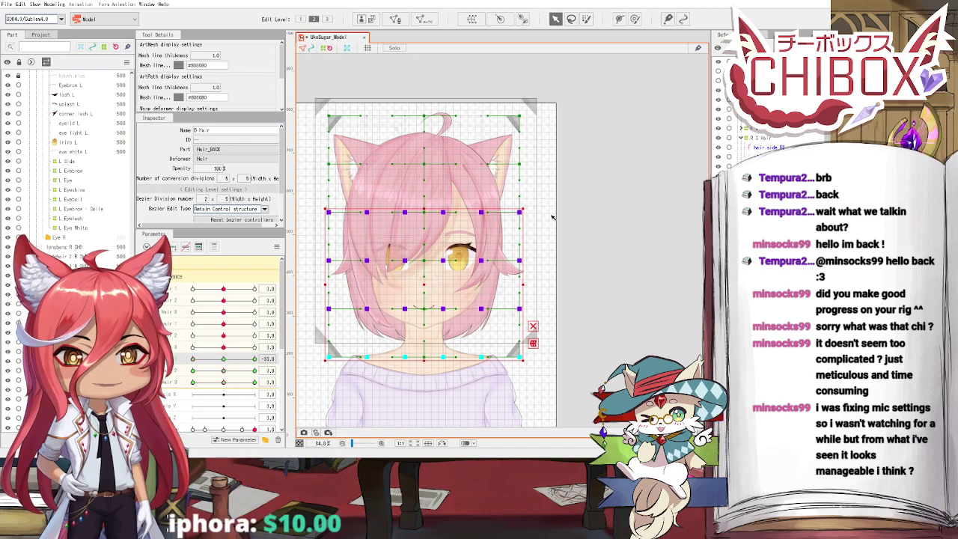
{"action": "left_click_drag", "start_coordinate": [530, 206], "coordinate": [528, 226]}
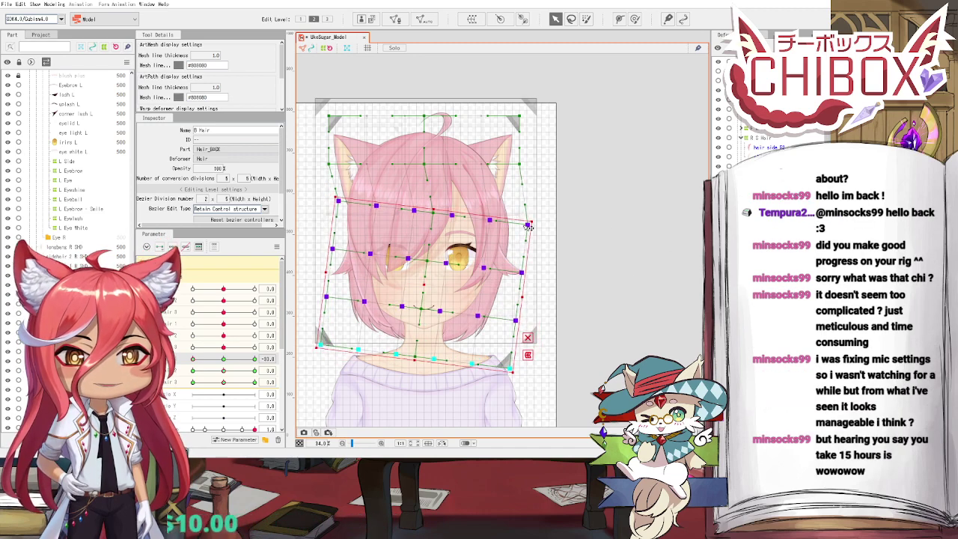
{"action": "left_click_drag", "start_coordinate": [425, 283], "coordinate": [417, 282]}
{"action": "left_click_drag", "start_coordinate": [196, 364], "coordinate": [223, 360]}
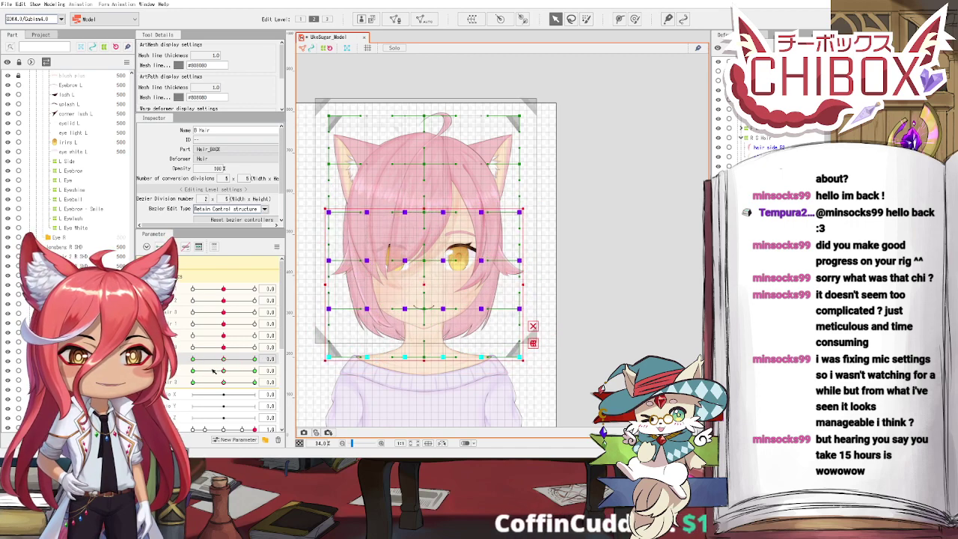
Step: At the second back hair parameter's maximum, tilt B Hair's lowest three control-point rows counterclockwise and shift them slightly right
{"action": "left_click_drag", "start_coordinate": [317, 257], "coordinate": [547, 382]}
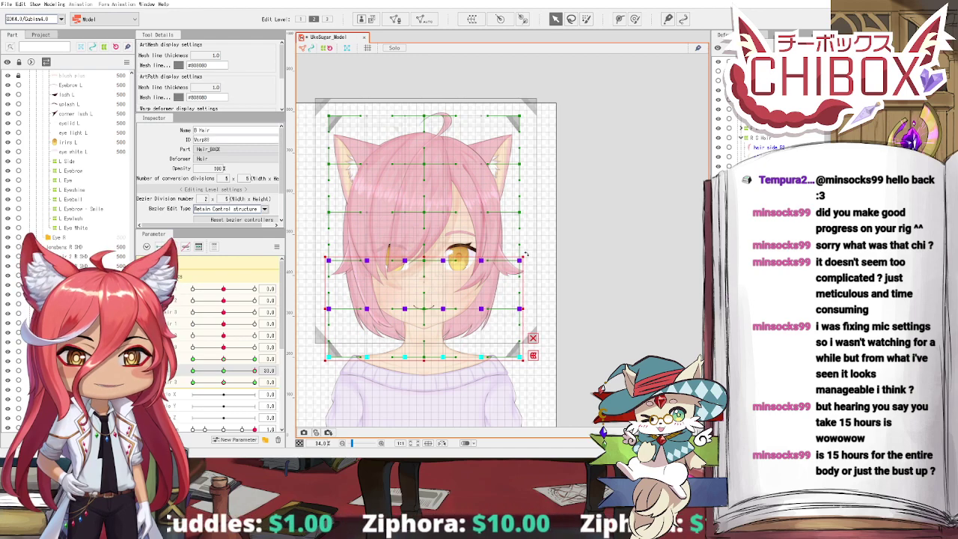
{"action": "left_click_drag", "start_coordinate": [527, 256], "coordinate": [521, 244]}
{"action": "left_click_drag", "start_coordinate": [430, 311], "coordinate": [434, 311]}
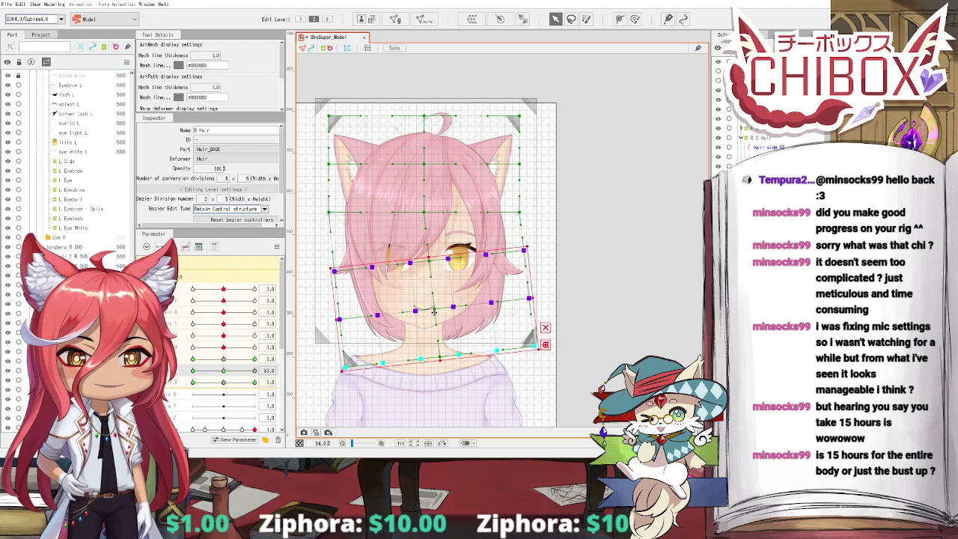
{"action": "left_click_drag", "start_coordinate": [528, 244], "coordinate": [524, 238]}
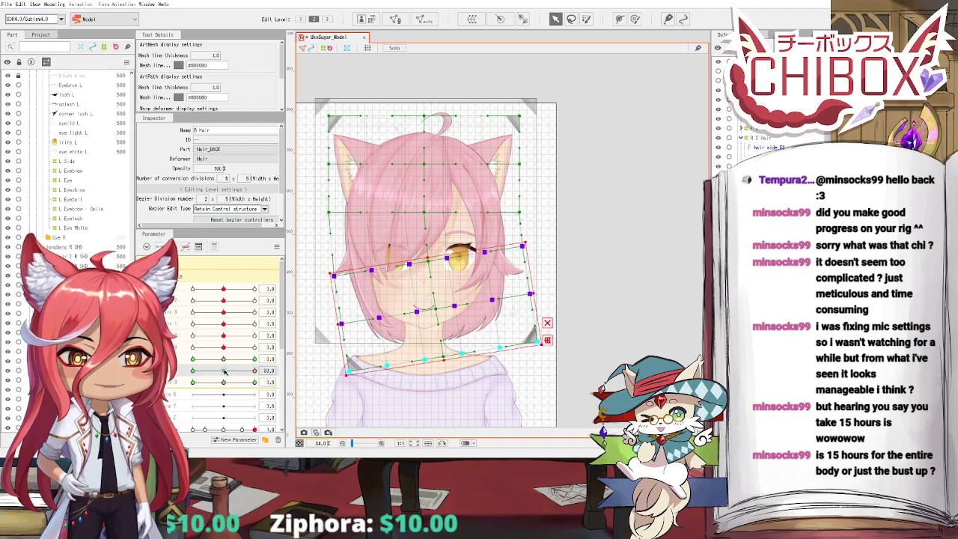
Step: At the second back hair parameter's minimum, tilt B Hair's lowest three control-point rows clockwise and nudge them left
{"action": "left_click_drag", "start_coordinate": [225, 372], "coordinate": [185, 372]}
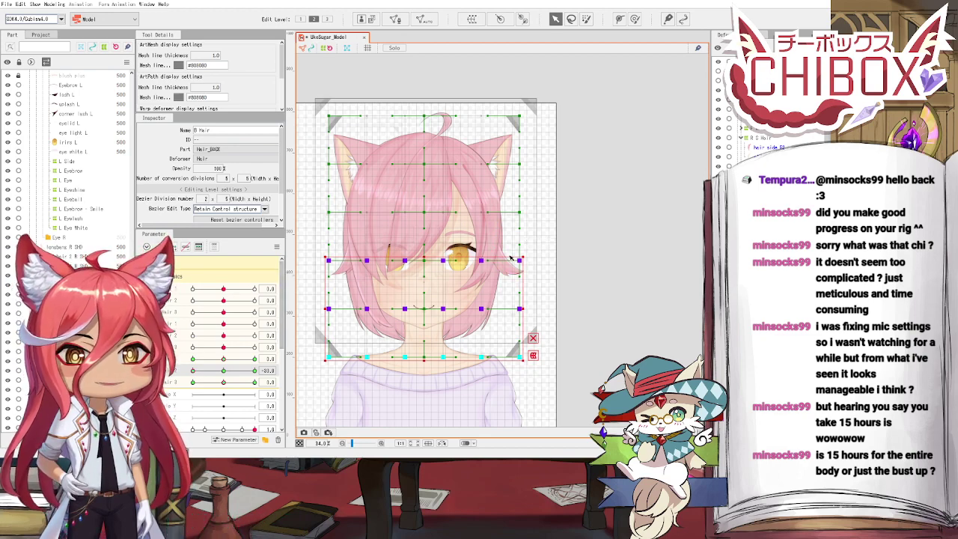
{"action": "left_click_drag", "start_coordinate": [525, 255], "coordinate": [521, 278]}
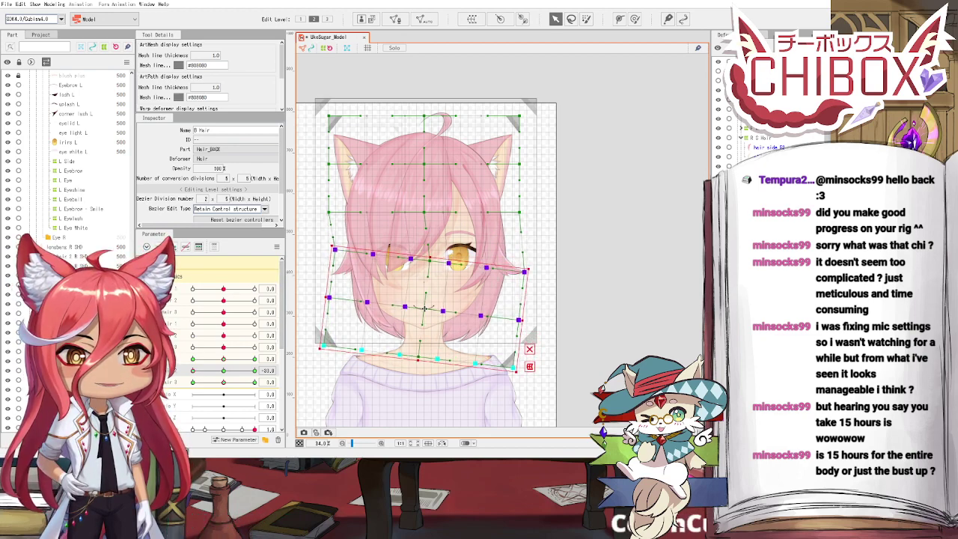
{"action": "left_click_drag", "start_coordinate": [424, 307], "coordinate": [418, 307]}
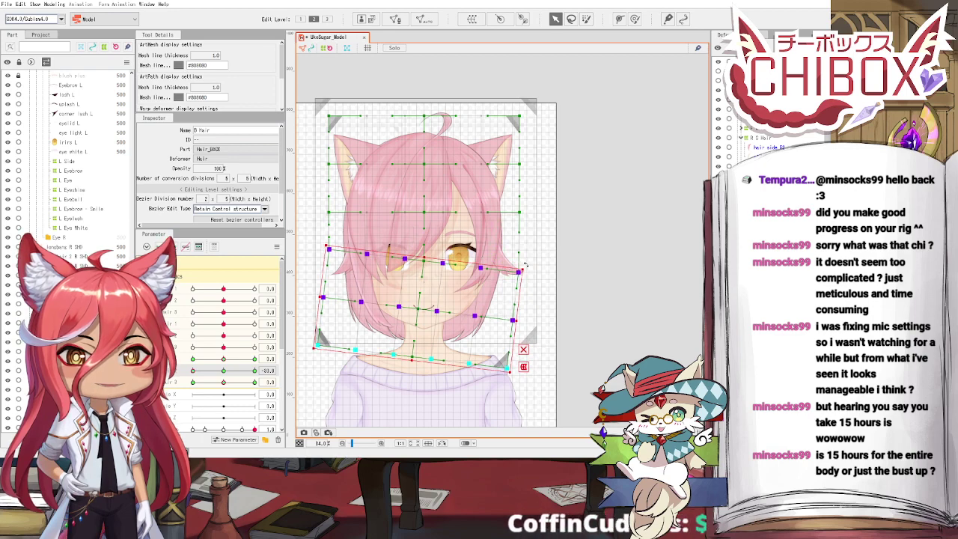
{"action": "left_click_drag", "start_coordinate": [526, 263], "coordinate": [524, 272]}
{"action": "left_click_drag", "start_coordinate": [423, 307], "coordinate": [421, 307]}
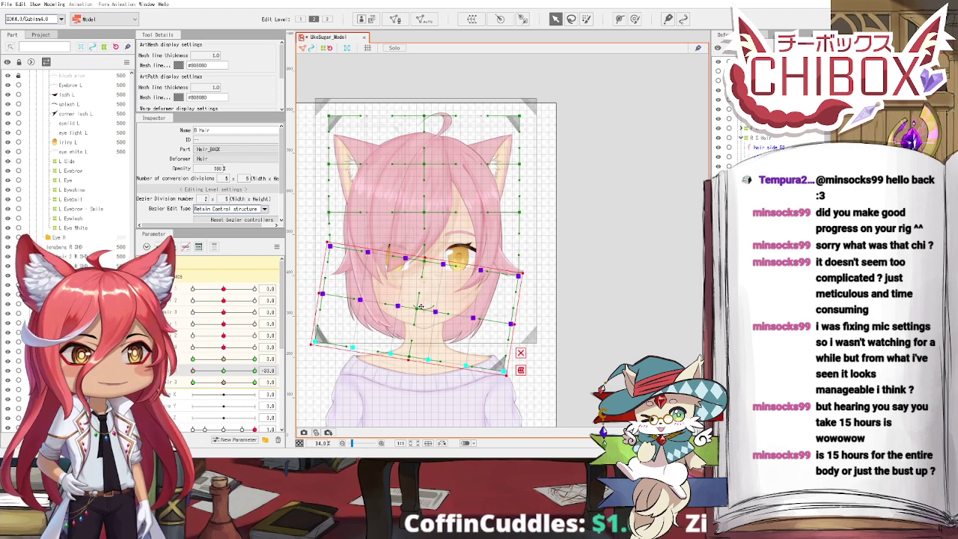
{"action": "mouse_move", "coordinate": [193, 371]}
{"action": "left_mouse_down"}
{"action": "mouse_move", "coordinate": [256, 378]}
{"action": "mouse_move", "coordinate": [191, 373]}
{"action": "left_mouse_up"}
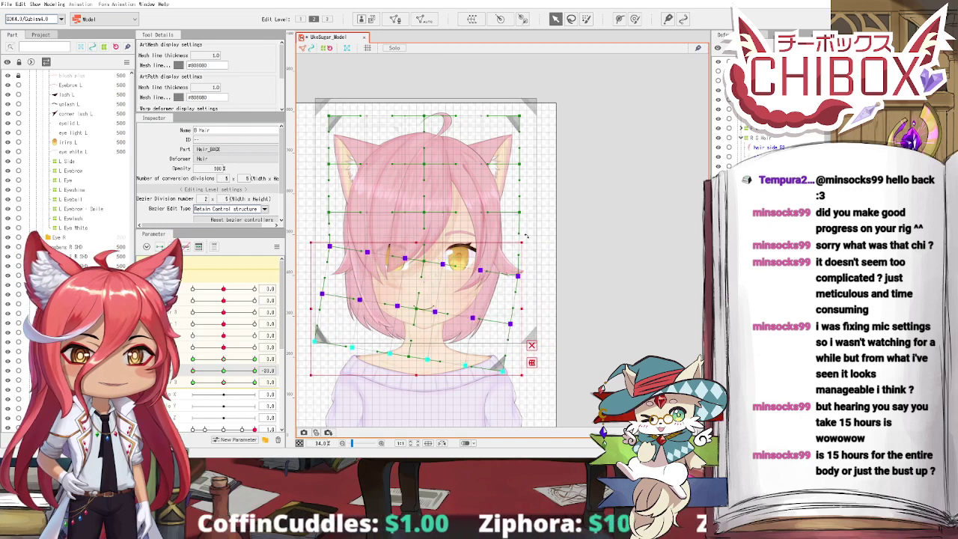
{"action": "left_click_drag", "start_coordinate": [527, 237], "coordinate": [528, 239]}
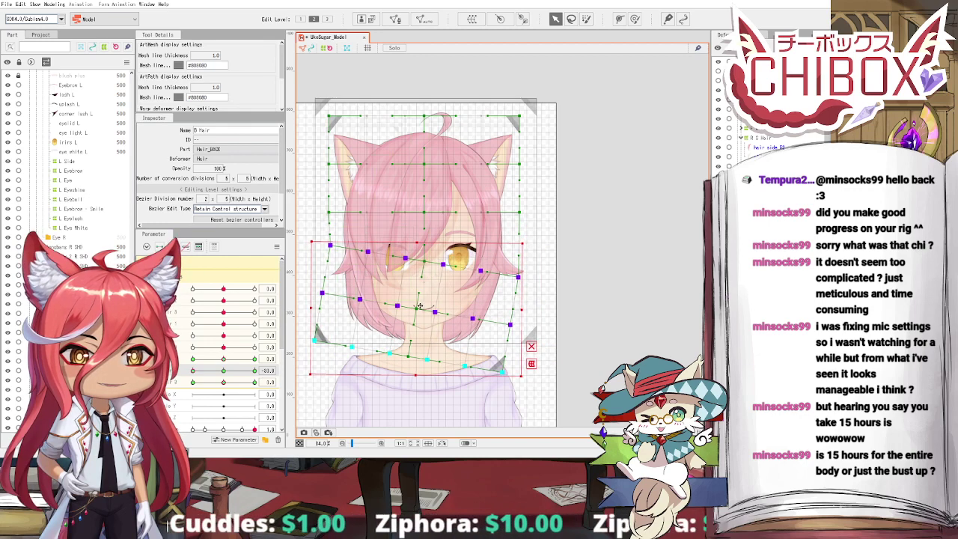
{"action": "left_click_drag", "start_coordinate": [445, 297], "coordinate": [444, 297]}
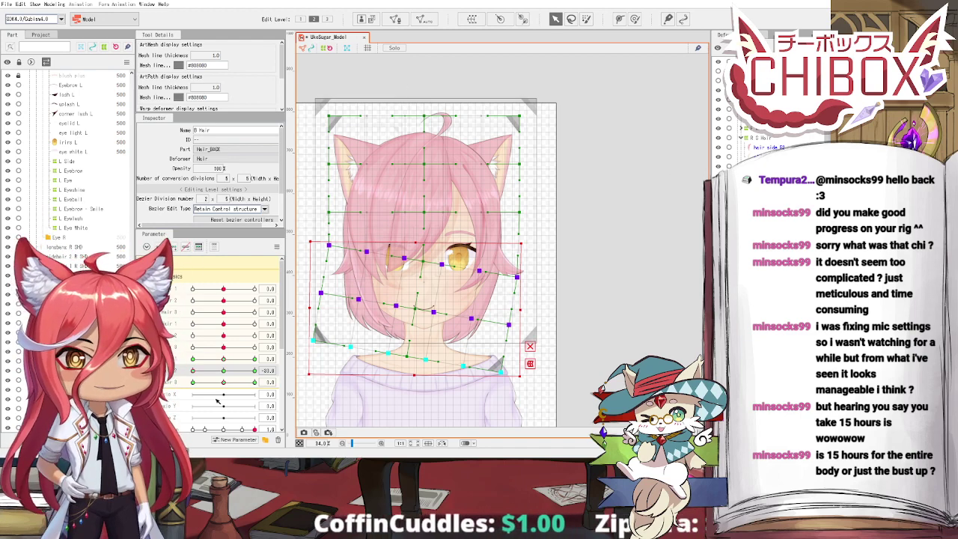
Step: At the third back hair parameter's maximum, tilt B Hair's lowest two control-point rows counterclockwise and shift them right
{"action": "left_click", "coordinate": [196, 373]}
{"action": "left_click_drag", "start_coordinate": [196, 372], "coordinate": [230, 380]}
{"action": "left_click", "coordinate": [255, 383]}
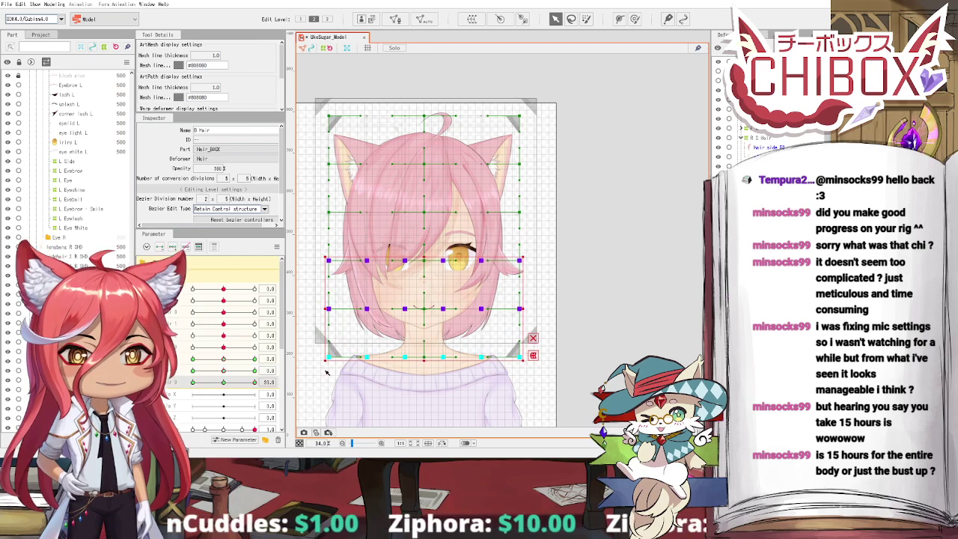
{"action": "left_click_drag", "start_coordinate": [223, 371], "coordinate": [255, 383]}
{"action": "left_click", "coordinate": [223, 371]}
{"action": "left_click_drag", "start_coordinate": [315, 300], "coordinate": [571, 397]}
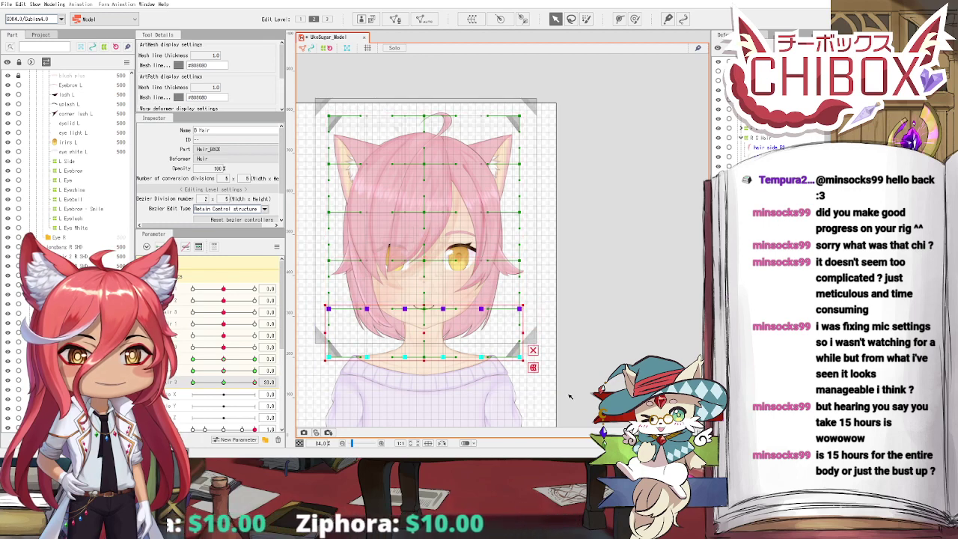
{"action": "left_click_drag", "start_coordinate": [529, 301], "coordinate": [512, 291]}
{"action": "left_click_drag", "start_coordinate": [417, 335], "coordinate": [482, 332]}
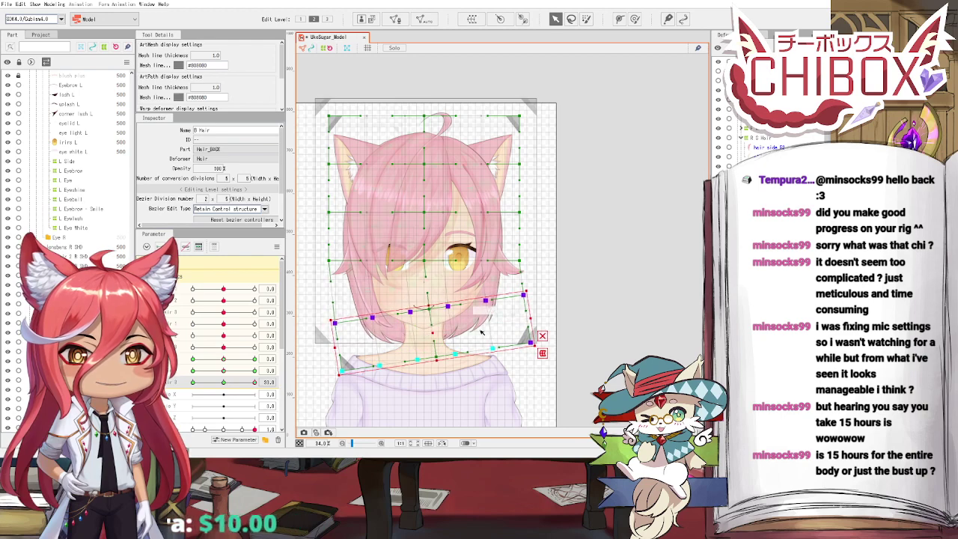
Step: Strengthen the third parameter's maximum pose by tilting B Hair's lowest two rows further and moving them slightly more to the right
{"action": "left_click_drag", "start_coordinate": [531, 289], "coordinate": [528, 284]}
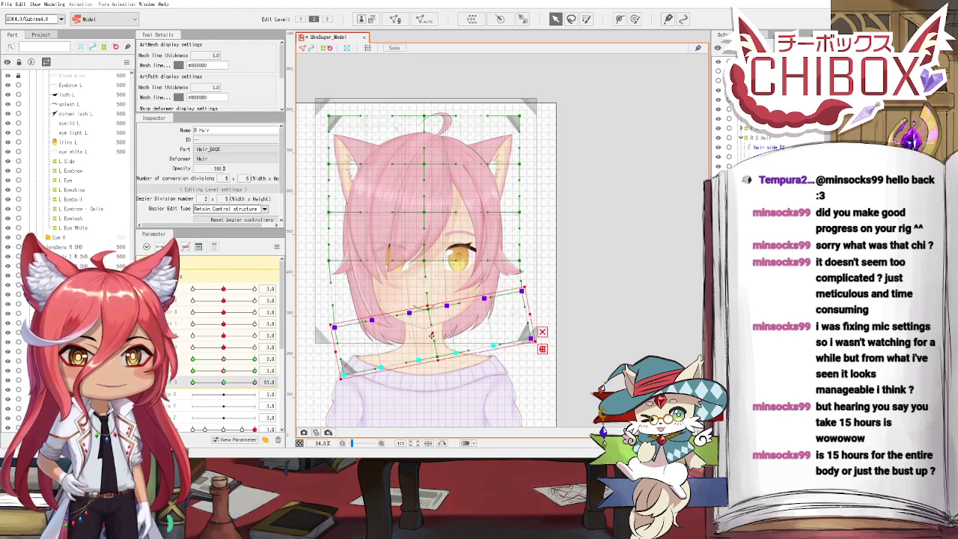
{"action": "left_click_drag", "start_coordinate": [431, 335], "coordinate": [434, 336]}
{"action": "left_click_drag", "start_coordinate": [532, 282], "coordinate": [521, 276]}
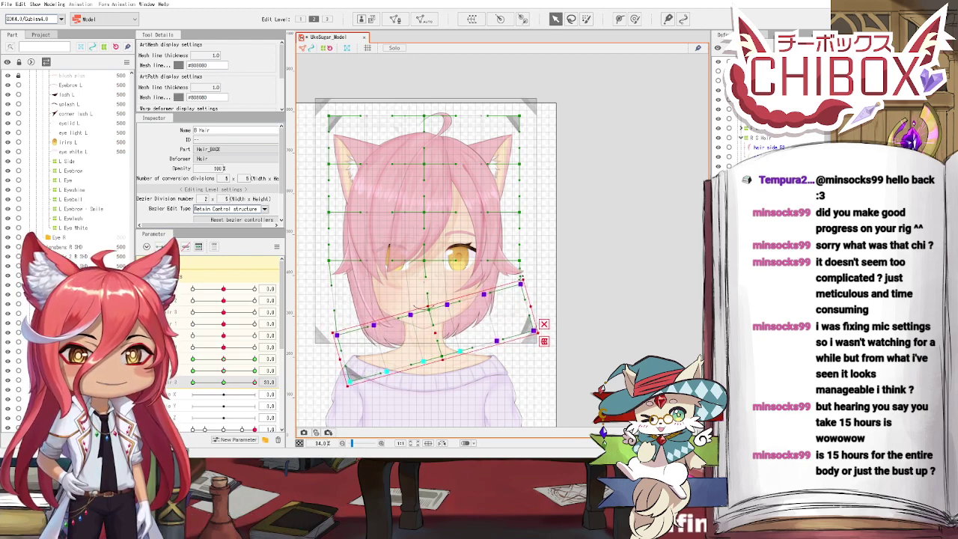
{"action": "left_click_drag", "start_coordinate": [440, 327], "coordinate": [441, 331]}
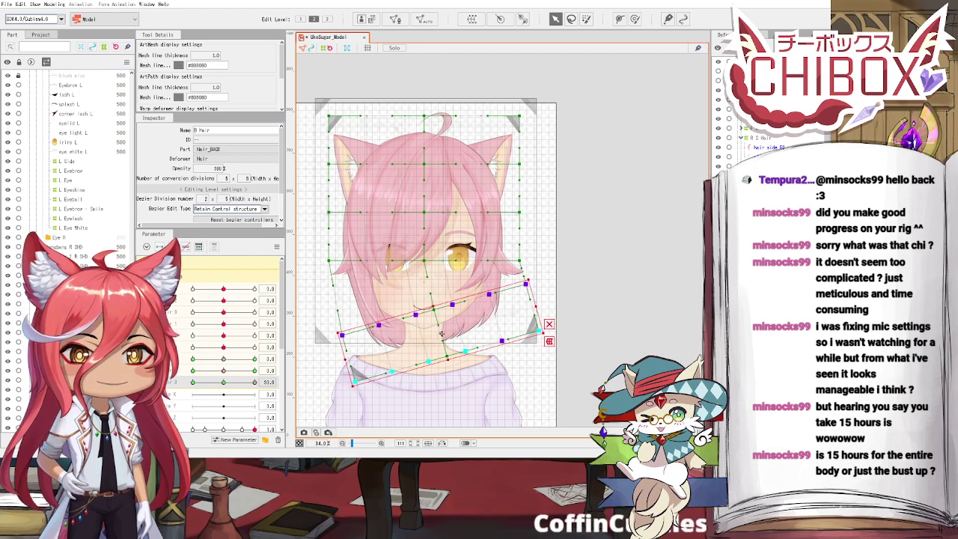
{"action": "left_click_drag", "start_coordinate": [236, 383], "coordinate": [257, 384]}
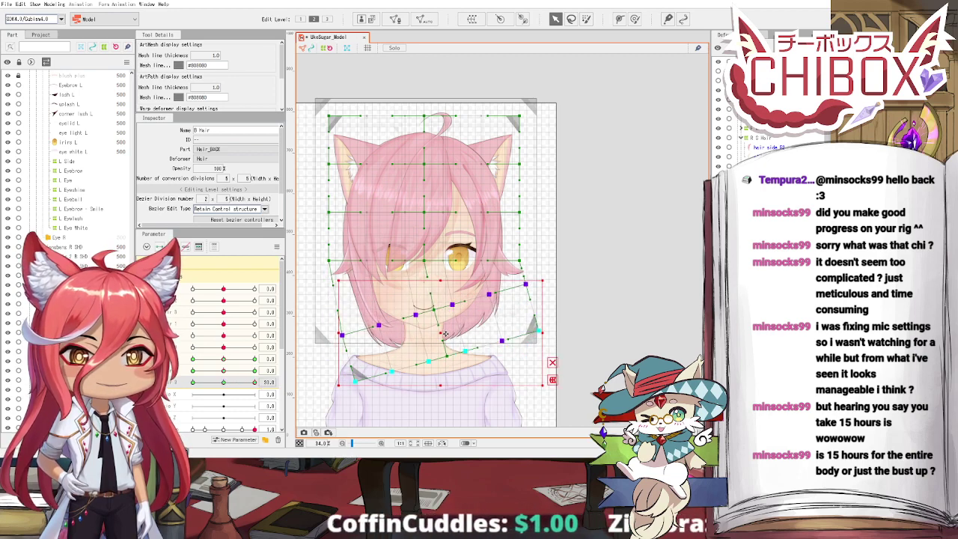
{"action": "left_click_drag", "start_coordinate": [445, 333], "coordinate": [446, 328]}
Step: Reflect the third back hair parameter's maximum swing onto its minimum, return it to the default, and save the model
{"action": "mouse_move", "coordinate": [248, 382]}
{"action": "left_mouse_down"}
{"action": "mouse_move", "coordinate": [236, 383]}
{"action": "mouse_move", "coordinate": [257, 385]}
{"action": "mouse_move", "coordinate": [224, 385]}
{"action": "mouse_move", "coordinate": [256, 382]}
{"action": "left_mouse_up"}
{"action": "right_click", "coordinate": [287, 241]}
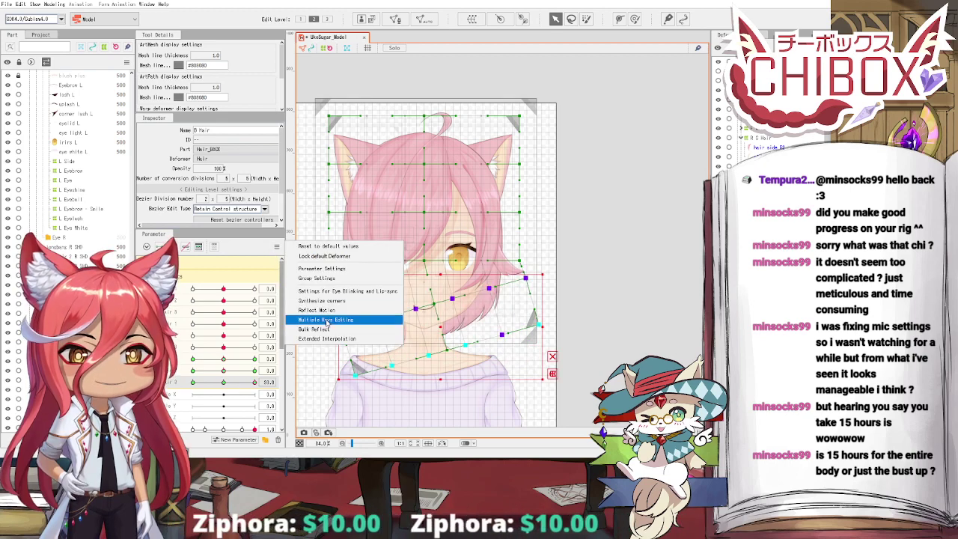
{"action": "left_click", "coordinate": [389, 317]}
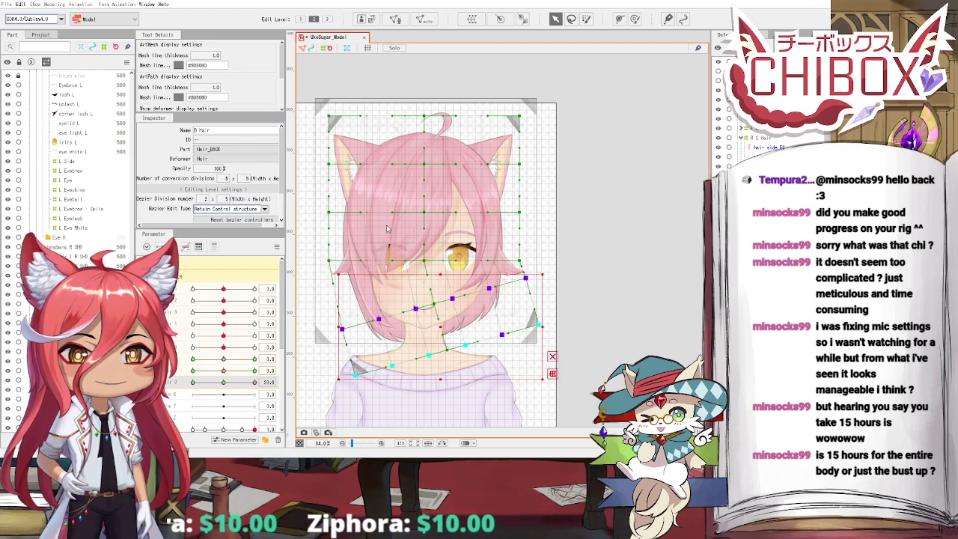
{"action": "left_click_drag", "start_coordinate": [255, 382], "coordinate": [224, 385]}
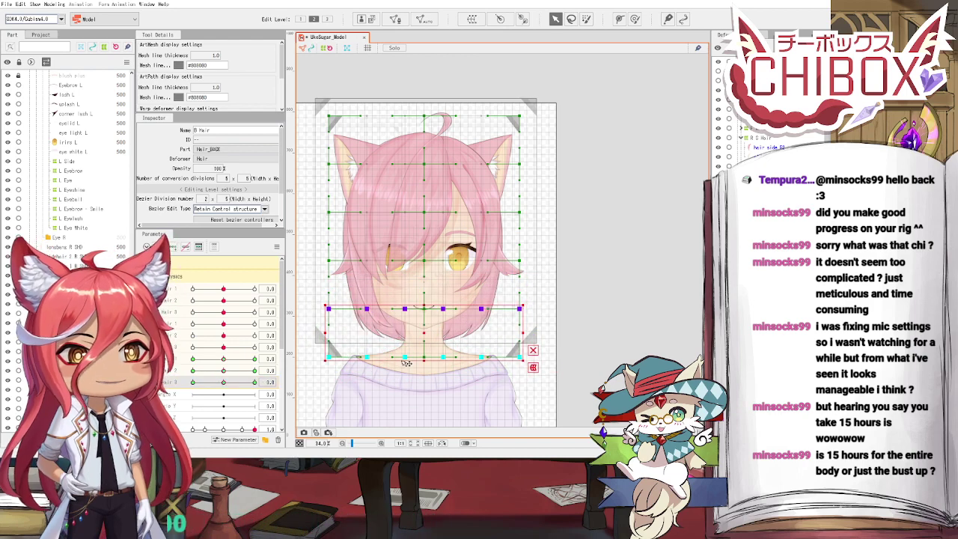
{"action": "scroll", "coordinate": [406, 363], "scroll_direction": "down", "scroll_amount": 2}
{"action": "left_click", "coordinate": [558, 331]}
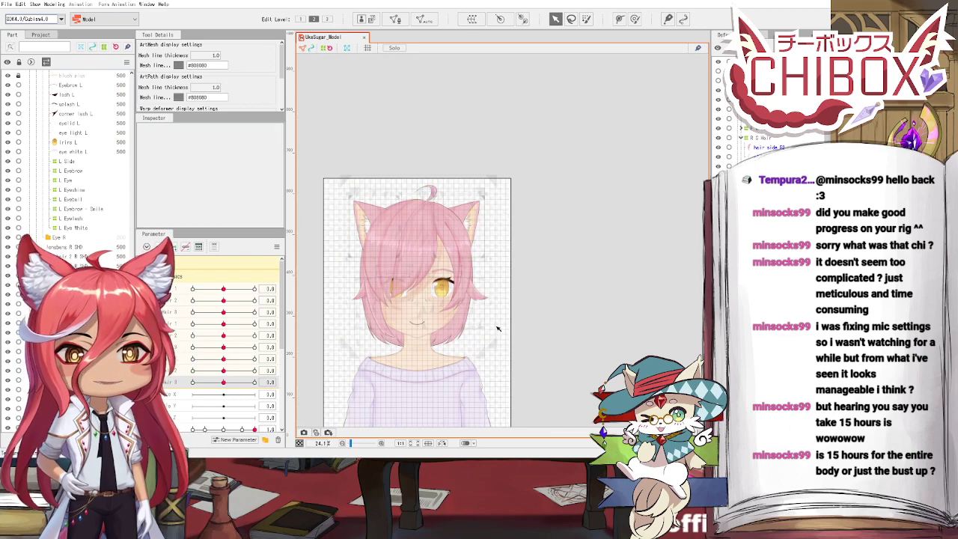
Step: Create a warp deformer named Ahoge around the tip hair mesh and add a new parameter below the first hair physics parameter
{"action": "scroll", "coordinate": [479, 301], "scroll_direction": "up", "scroll_amount": 2}
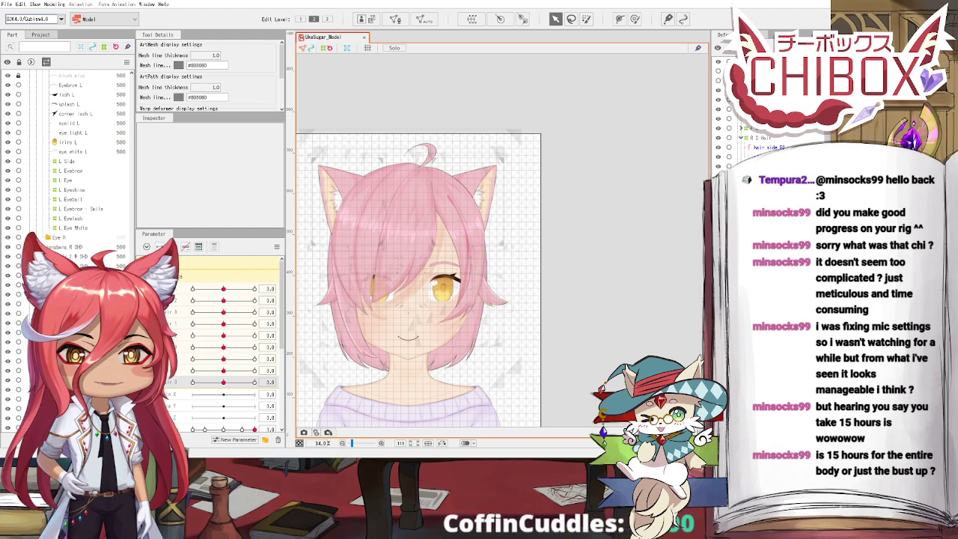
{"action": "left_click", "coordinate": [452, 283]}
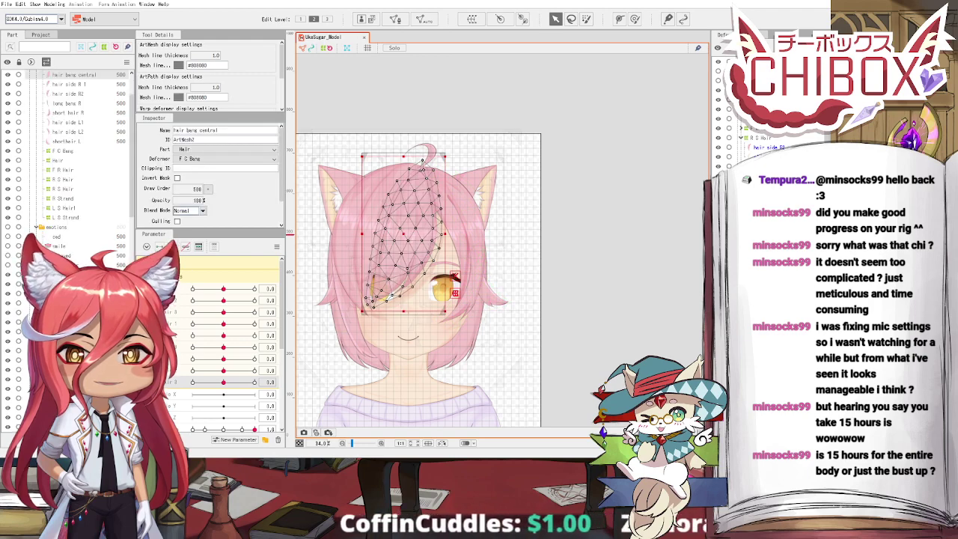
{"action": "left_click", "coordinate": [428, 153]}
{"action": "scroll", "coordinate": [438, 112], "scroll_direction": "up", "scroll_amount": 4}
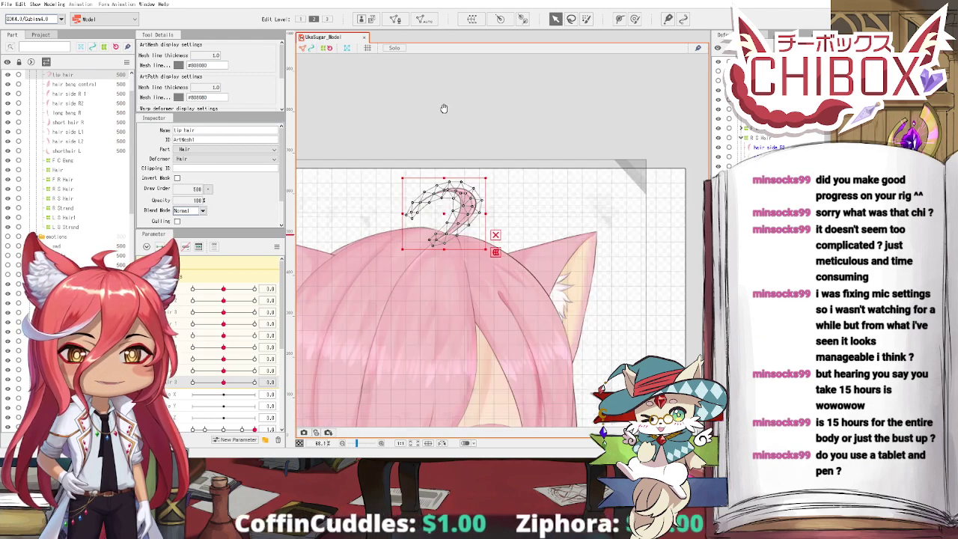
{"action": "left_click_drag", "start_coordinate": [444, 109], "coordinate": [457, 130]}
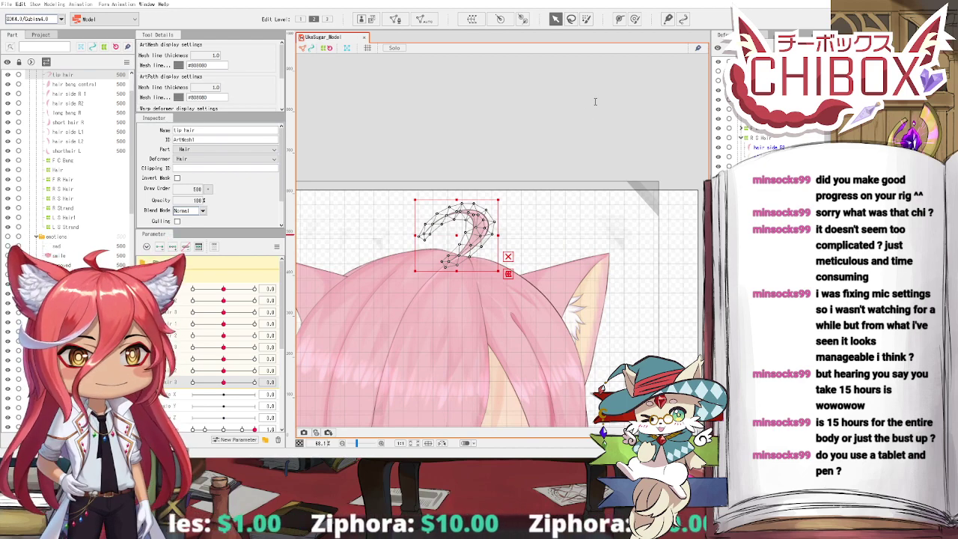
{"action": "left_click", "coordinate": [614, 211]}
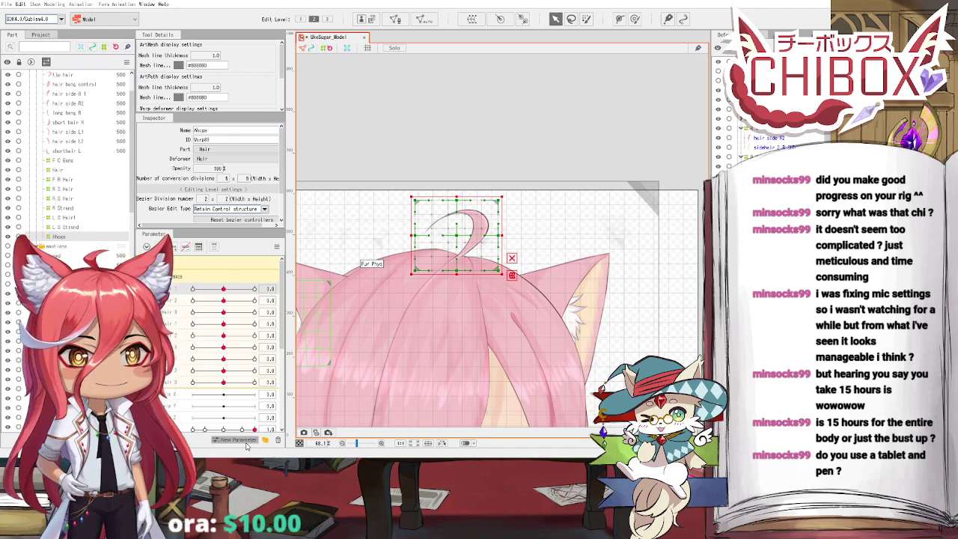
{"action": "key", "text": "Return"}
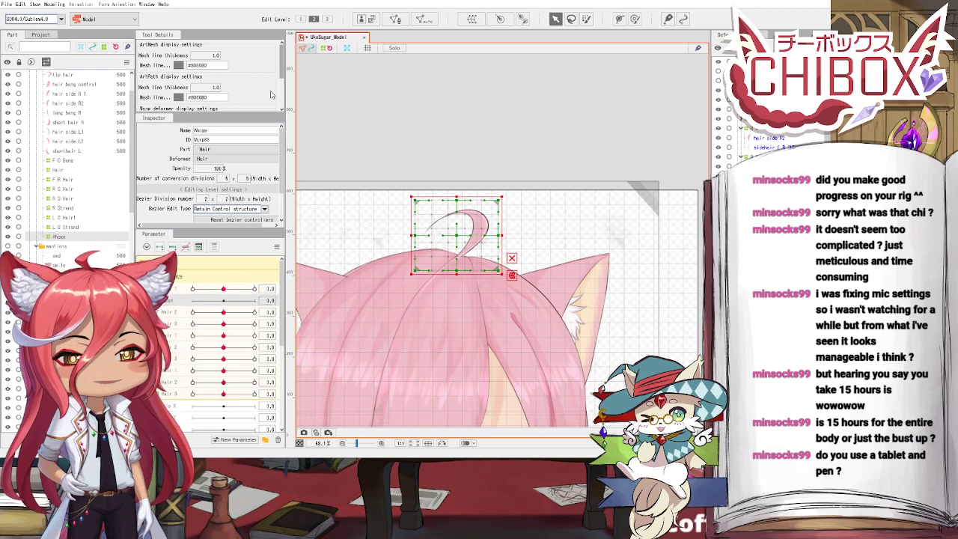
Step: Move the new parameter above the first hair physics parameter and add three keys to it for the Ahoge deformer
{"action": "left_click_drag", "start_coordinate": [174, 301], "coordinate": [175, 277]}
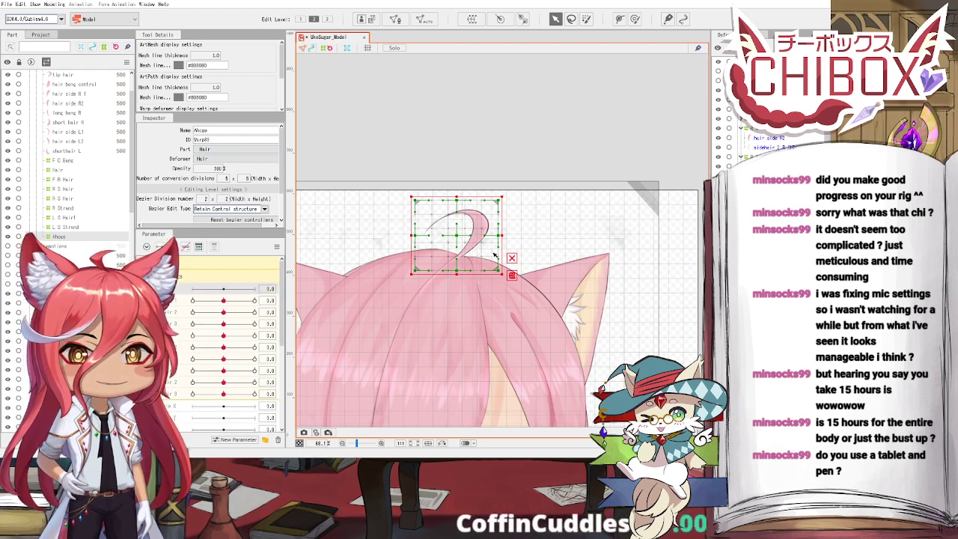
{"action": "scroll", "coordinate": [482, 251], "scroll_direction": "up", "scroll_amount": 3}
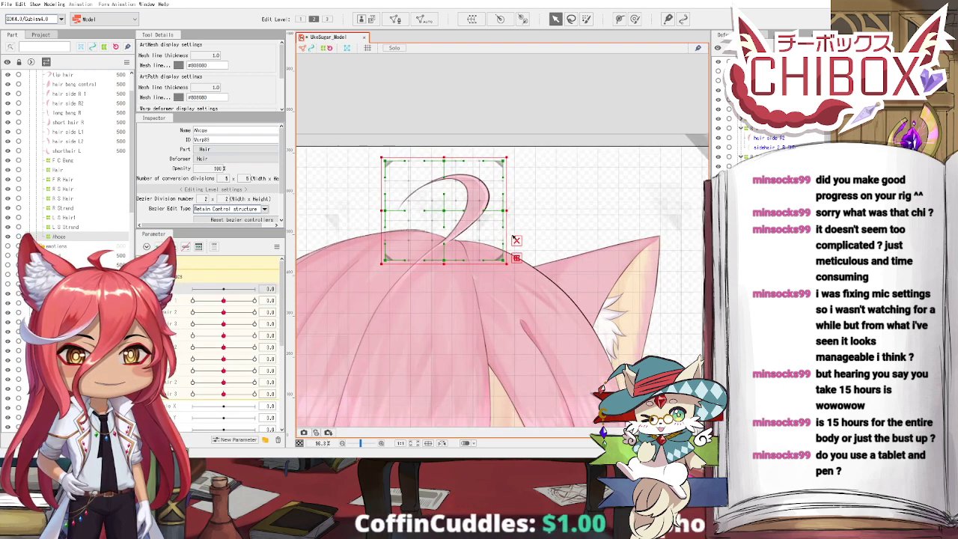
{"action": "scroll", "coordinate": [463, 224], "scroll_direction": "up", "scroll_amount": 3}
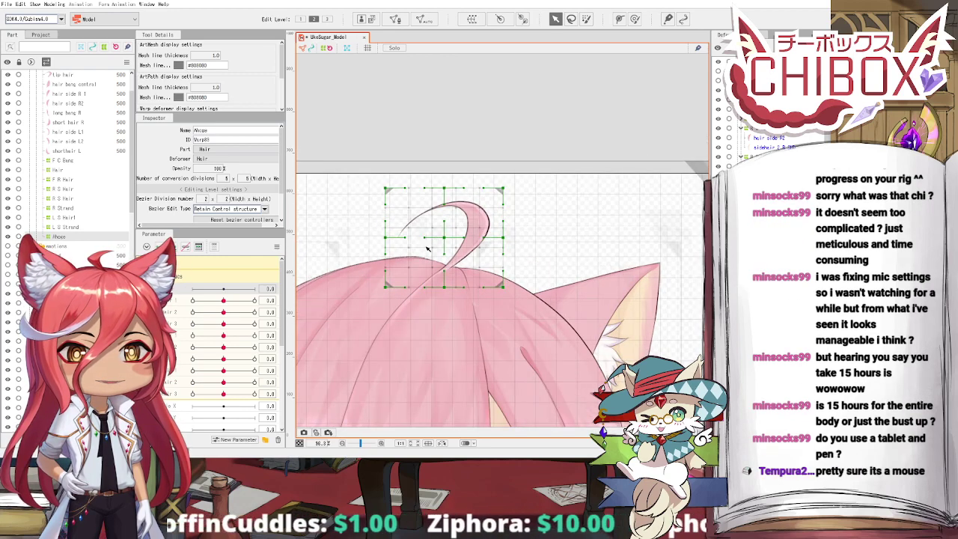
{"action": "left_click", "coordinate": [172, 247]}
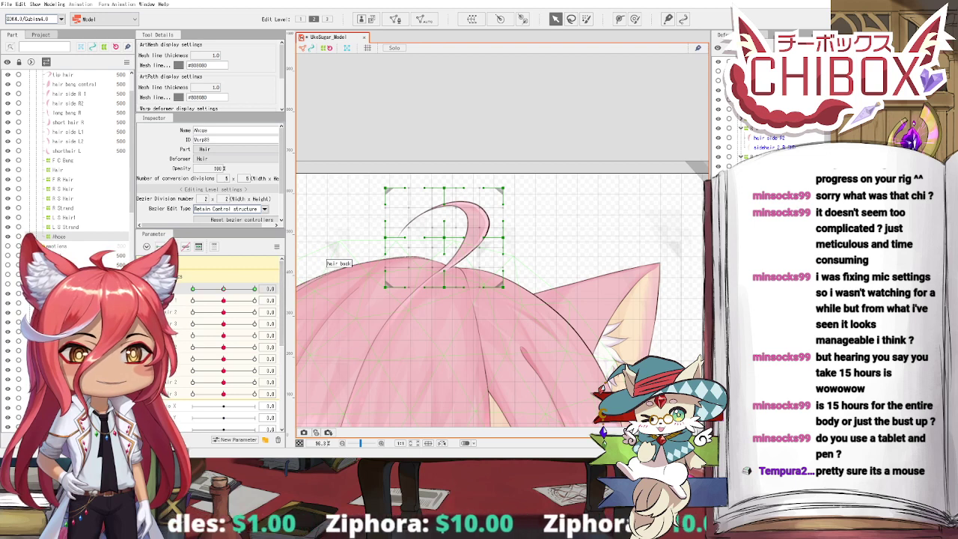
Step: Remove the added parameter, key Ahoge at three points on the first two hair physics parameters, and set its Bezier division to 2 × 3
{"action": "left_click", "coordinate": [255, 288]}
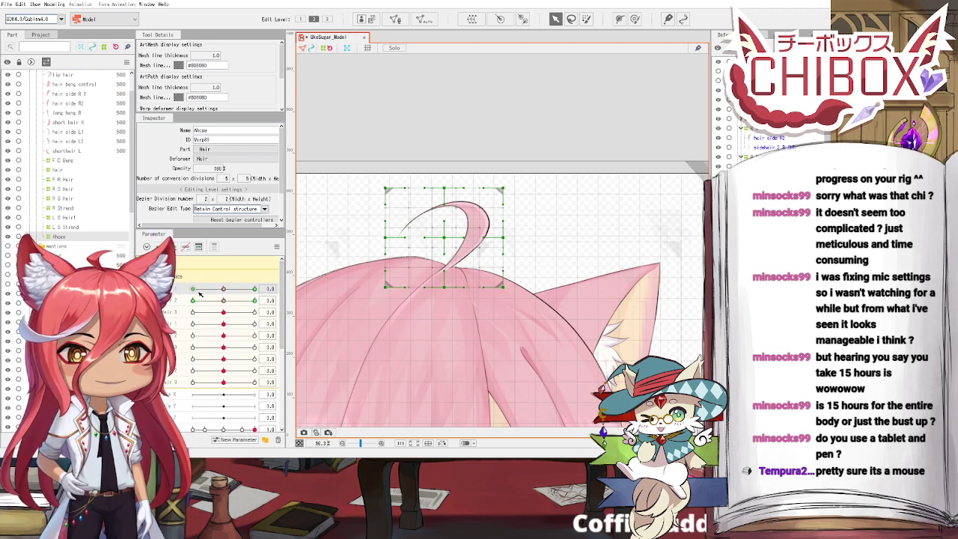
{"action": "left_click_drag", "start_coordinate": [230, 292], "coordinate": [223, 289]}
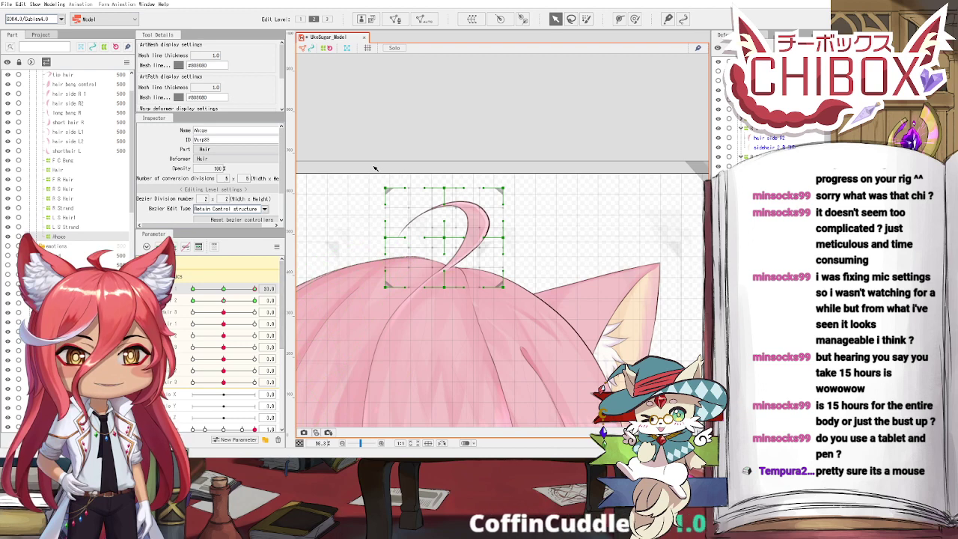
{"action": "left_click_drag", "start_coordinate": [510, 237], "coordinate": [525, 251]}
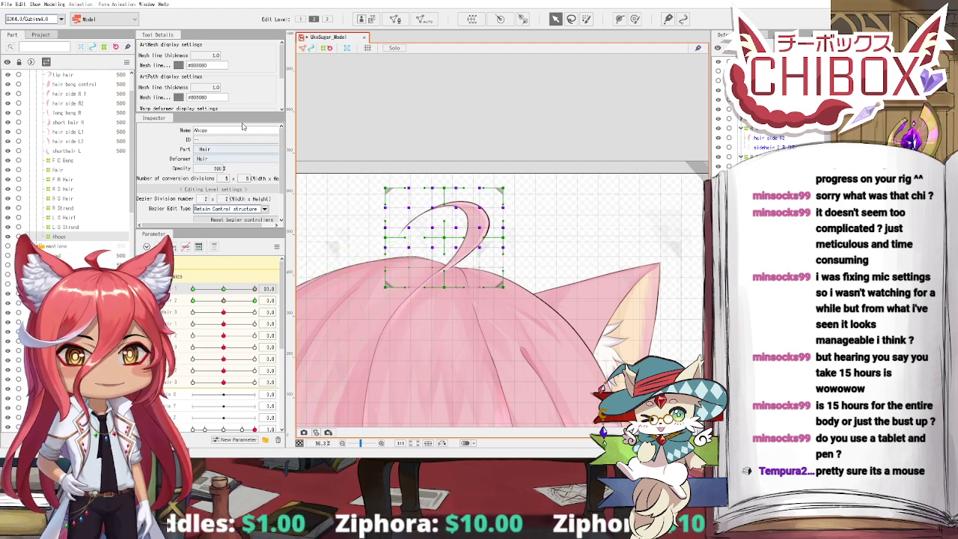
{"action": "left_click", "coordinate": [391, 207]}
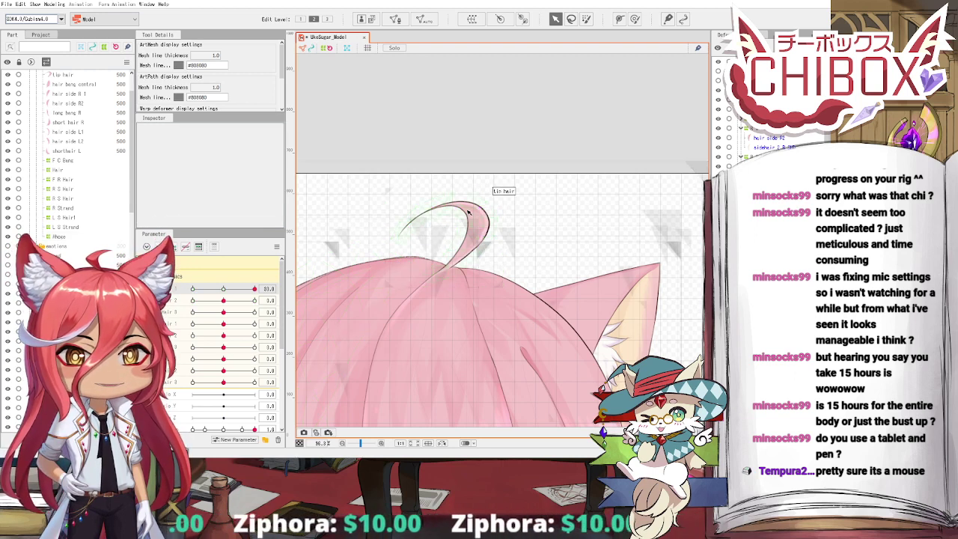
{"action": "left_click", "coordinate": [423, 211]}
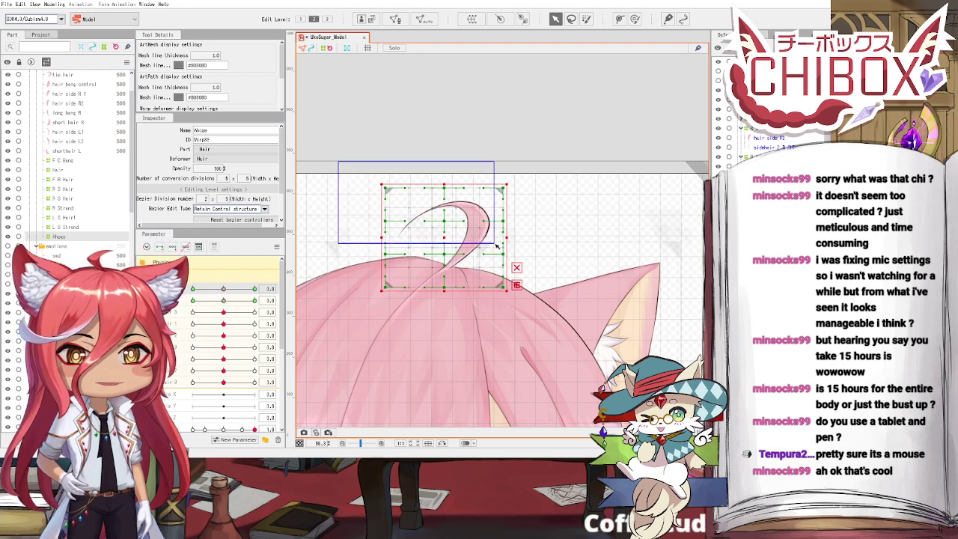
Step: Try tilting Ahoge's upper control points clockwise and shifting them right at the first hair parameter's maximum, and undo that pose
{"action": "left_click_drag", "start_coordinate": [515, 262], "coordinate": [515, 260]}
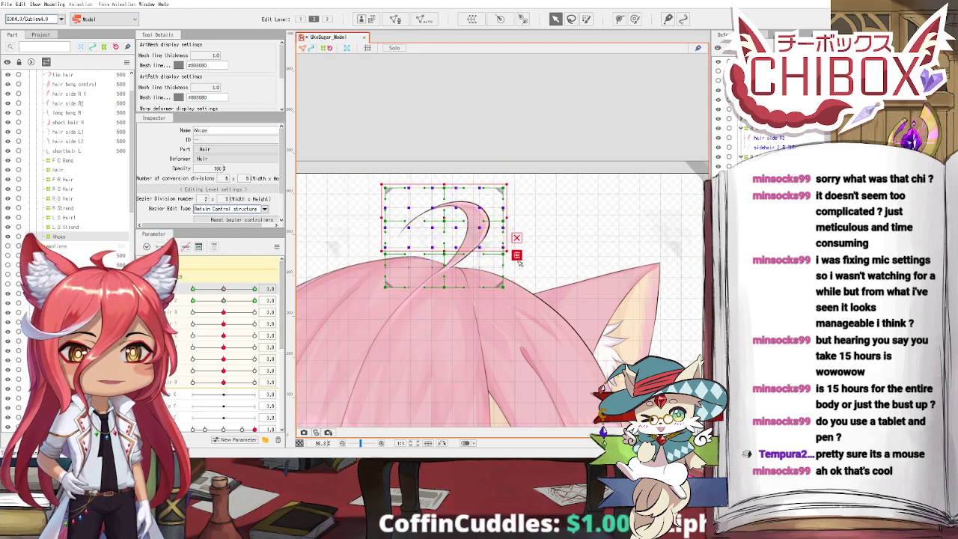
{"action": "left_click_drag", "start_coordinate": [519, 260], "coordinate": [356, 169]}
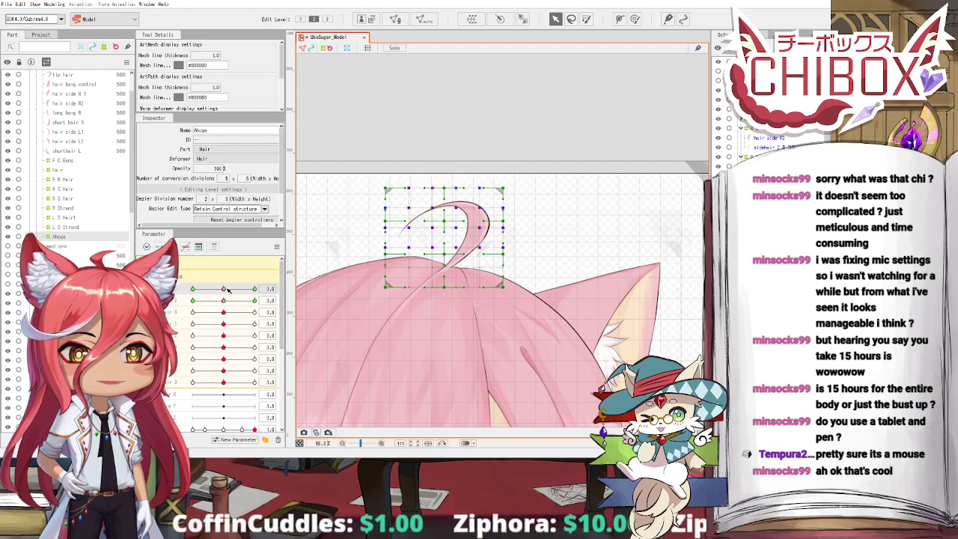
{"action": "left_click_drag", "start_coordinate": [226, 289], "coordinate": [278, 303]}
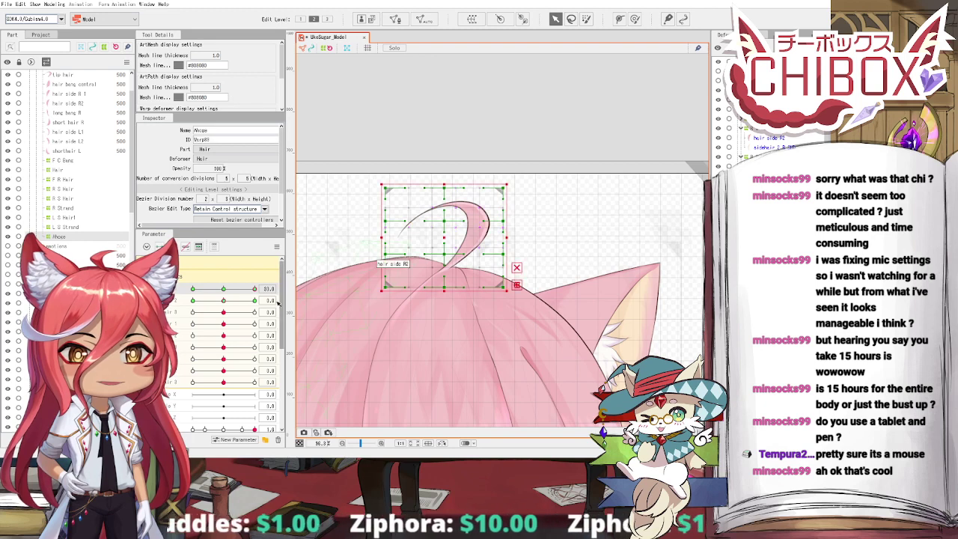
{"action": "left_click_drag", "start_coordinate": [364, 171], "coordinate": [516, 245]}
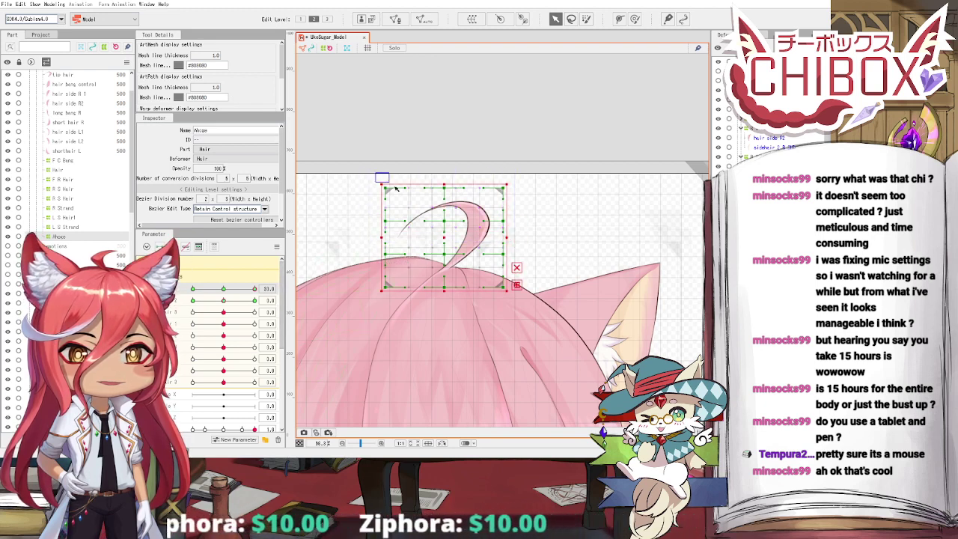
{"action": "left_click_drag", "start_coordinate": [397, 189], "coordinate": [529, 255]}
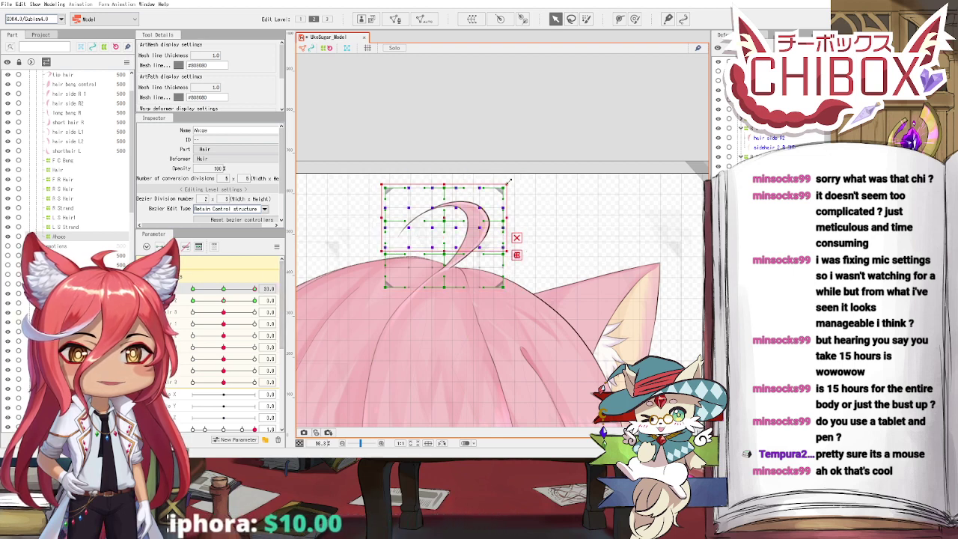
{"action": "key", "text": "ctrl+z"}
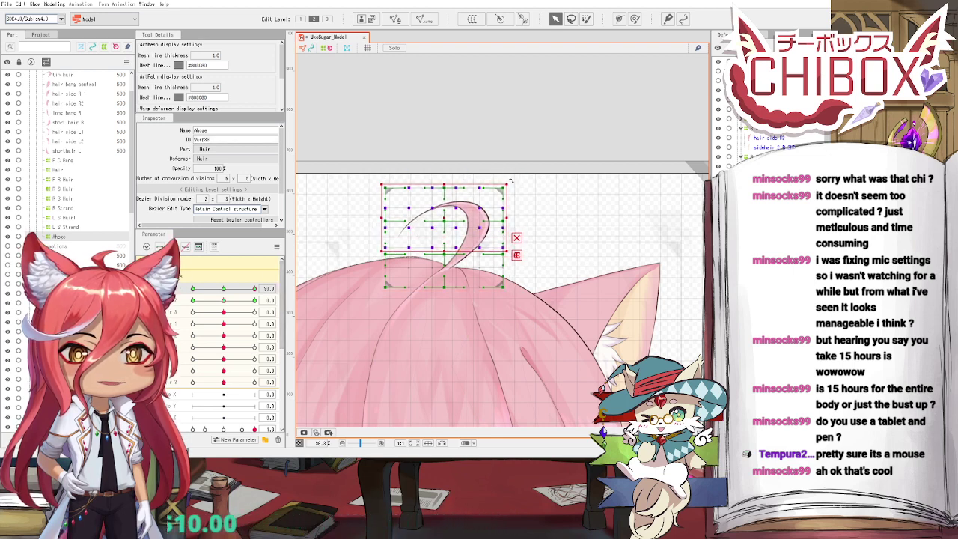
{"action": "left_click_drag", "start_coordinate": [509, 180], "coordinate": [518, 201]}
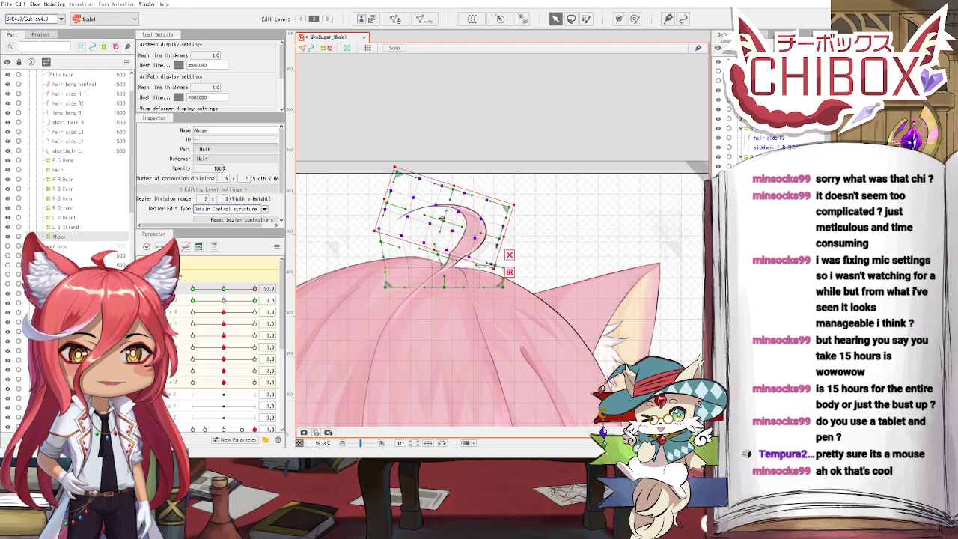
{"action": "left_click_drag", "start_coordinate": [443, 218], "coordinate": [451, 215]}
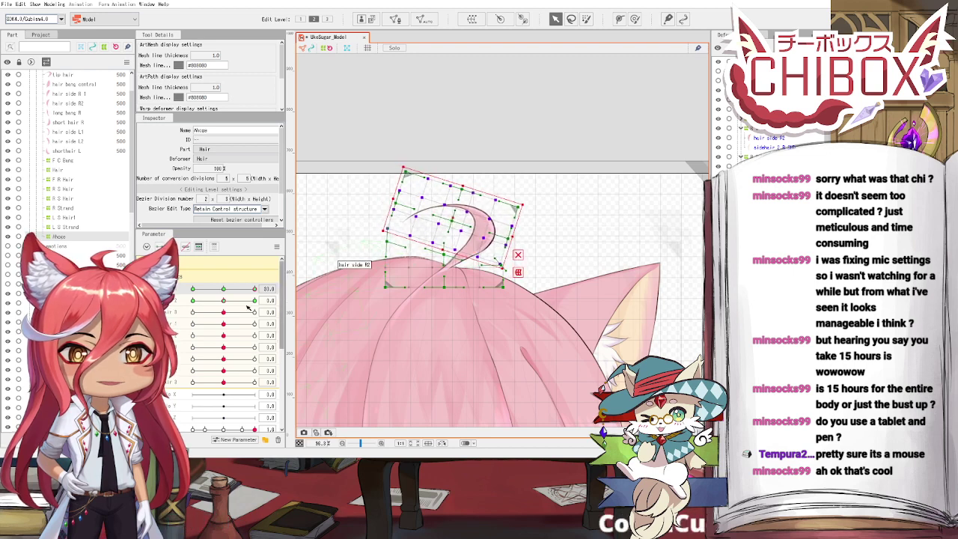
{"action": "mouse_move", "coordinate": [254, 290]}
{"action": "left_mouse_down"}
{"action": "mouse_move", "coordinate": [227, 289]}
{"action": "mouse_move", "coordinate": [257, 294]}
{"action": "left_mouse_up"}
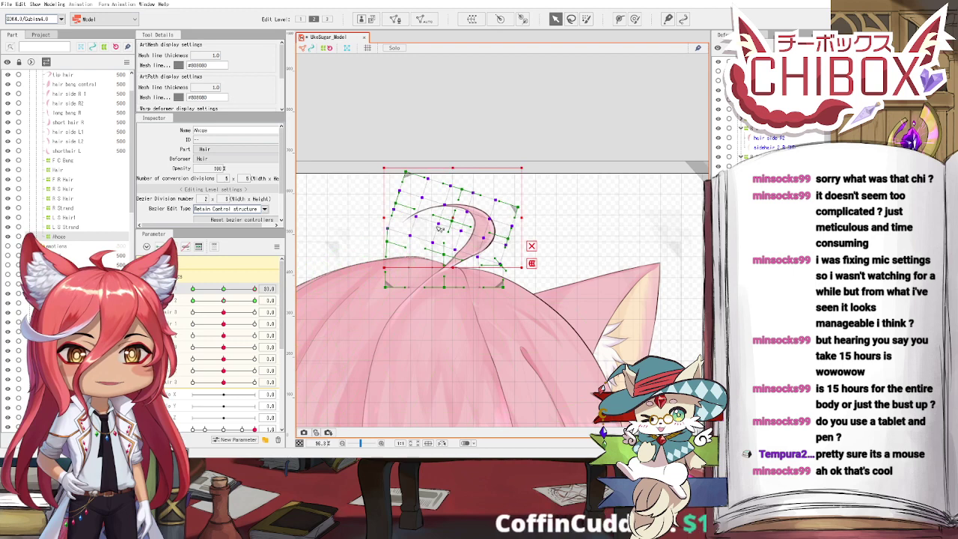
{"action": "key", "text": "ctrl+z"}
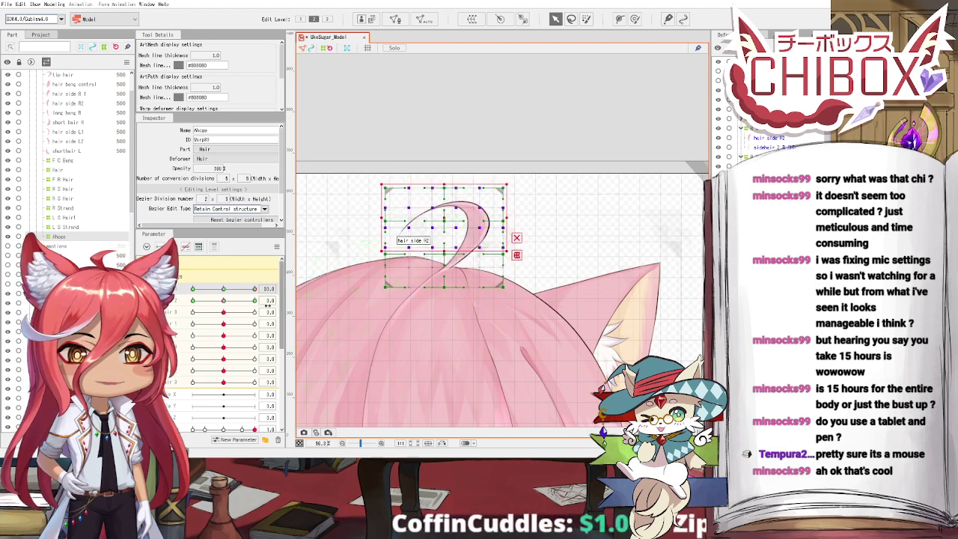
Step: With the first two hair parameters at maximum, tilt Ahoge's upper control points clockwise and shift them right, then reset the first parameter
{"action": "left_click_drag", "start_coordinate": [223, 301], "coordinate": [256, 302]}
{"action": "left_click_drag", "start_coordinate": [493, 190], "coordinate": [502, 202]}
{"action": "left_click_drag", "start_coordinate": [443, 220], "coordinate": [453, 220]}
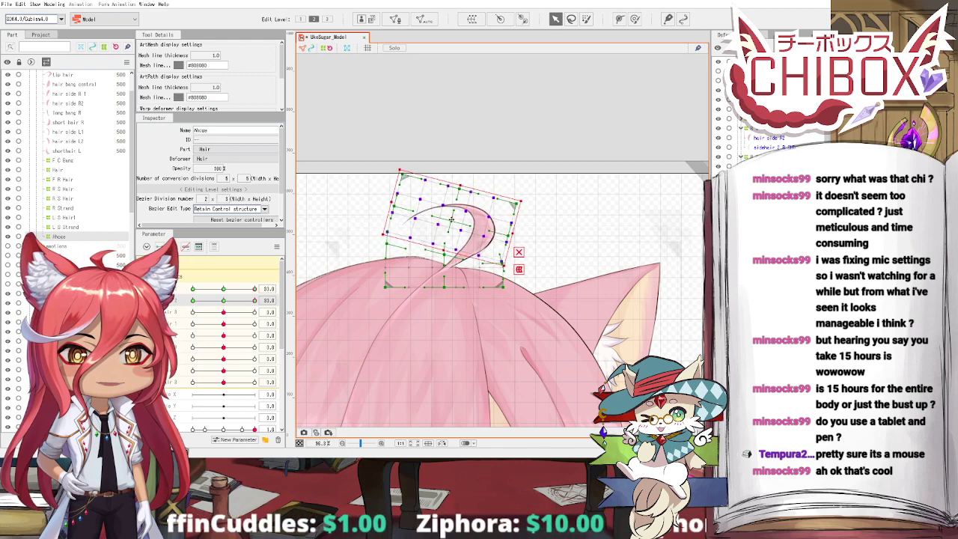
{"action": "left_click_drag", "start_coordinate": [226, 289], "coordinate": [257, 295]}
{"action": "left_click", "coordinate": [225, 290]}
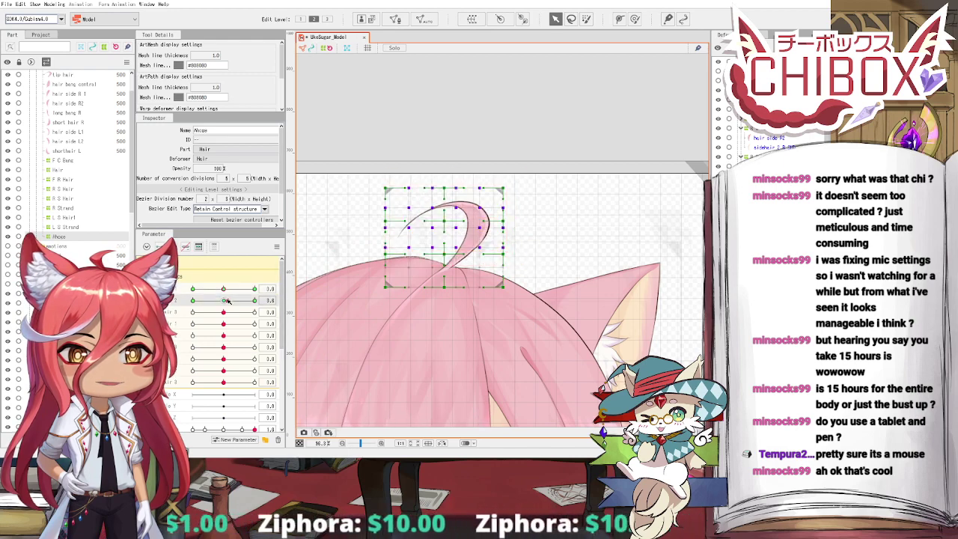
Step: With only the second hair parameter at maximum, tilt Ahoge's upper control points clockwise and move them right over the hair root
{"action": "left_click", "coordinate": [224, 299]}
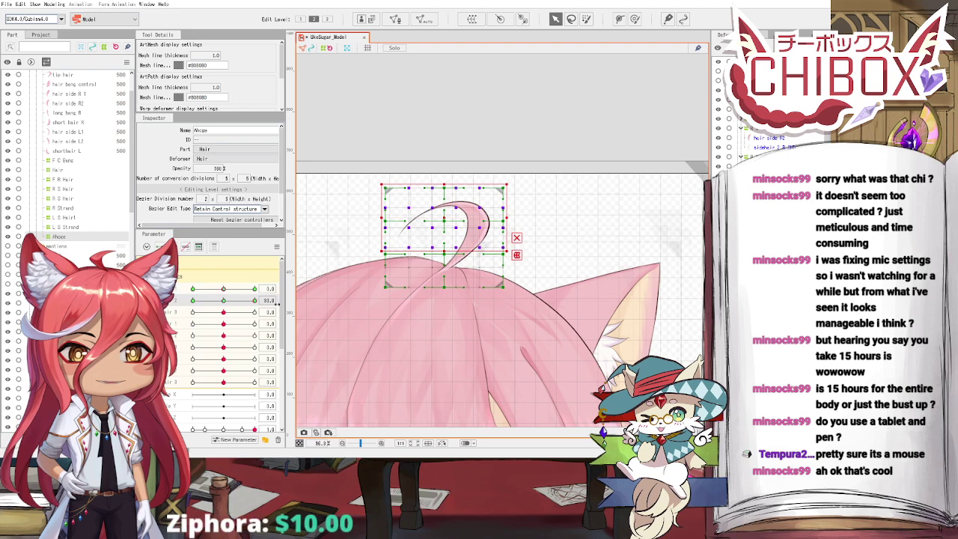
{"action": "left_click_drag", "start_coordinate": [508, 179], "coordinate": [517, 205]}
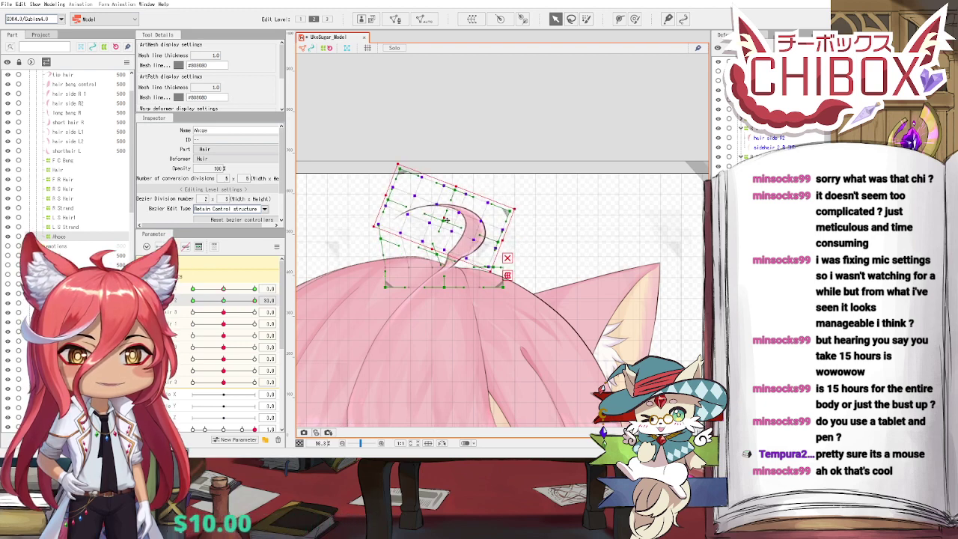
{"action": "left_click_drag", "start_coordinate": [447, 220], "coordinate": [458, 220]}
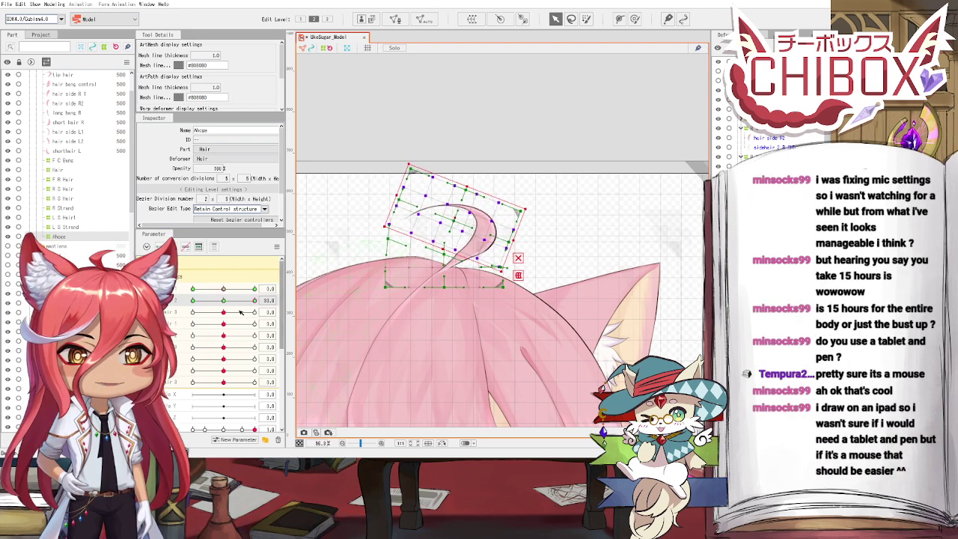
{"action": "key", "text": "ctrl+z"}
{"action": "key", "text": "ctrl+z"}
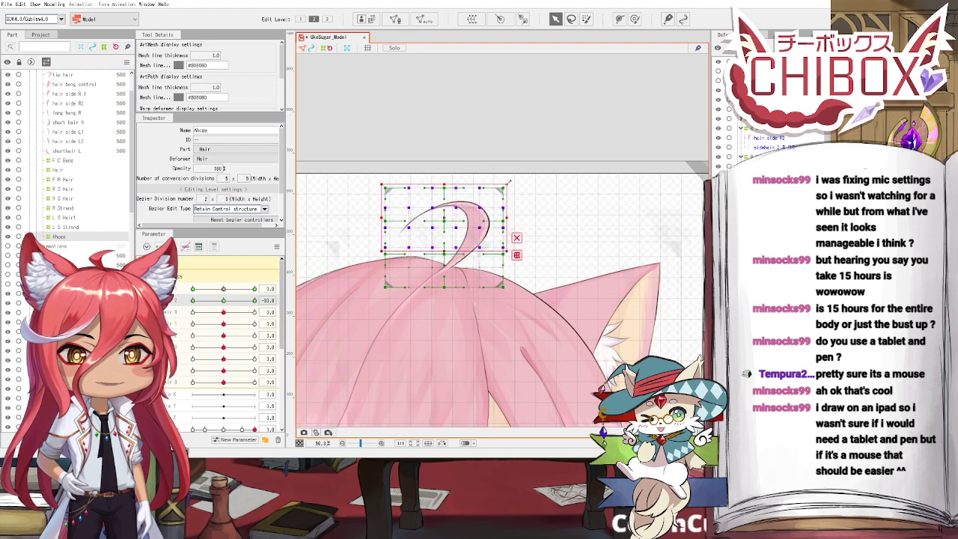
Step: At the second hair parameter's minimum, tilt Ahoge's upper control points counterclockwise and shift them left
{"action": "left_click_drag", "start_coordinate": [511, 182], "coordinate": [496, 163]}
{"action": "left_click_drag", "start_coordinate": [444, 220], "coordinate": [423, 219]}
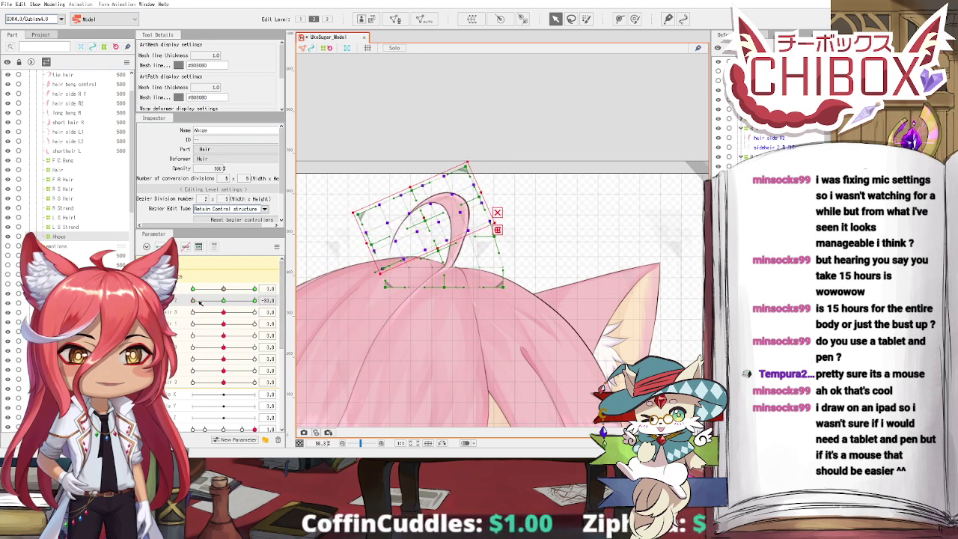
{"action": "mouse_move", "coordinate": [192, 300]}
{"action": "left_mouse_down"}
{"action": "mouse_move", "coordinate": [252, 300]}
{"action": "mouse_move", "coordinate": [191, 306]}
{"action": "left_mouse_up"}
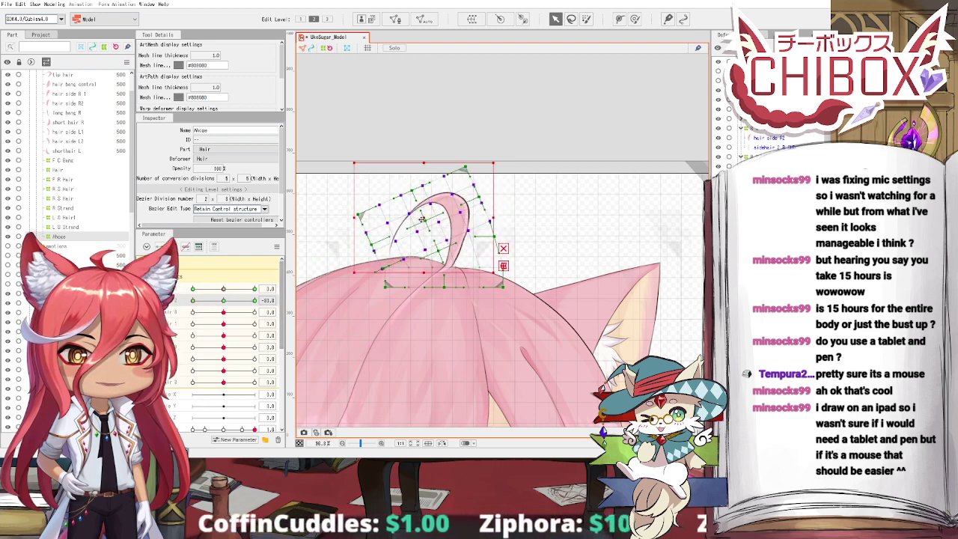
Step: Refine the second hair parameter's minimum pose by lowering Ahoge's upper control points and nudging them slightly right, checking the swing
{"action": "left_click_drag", "start_coordinate": [424, 219], "coordinate": [423, 221]}
{"action": "mouse_move", "coordinate": [193, 301]}
{"action": "left_mouse_down"}
{"action": "mouse_move", "coordinate": [253, 312]}
{"action": "mouse_move", "coordinate": [192, 306]}
{"action": "left_mouse_up"}
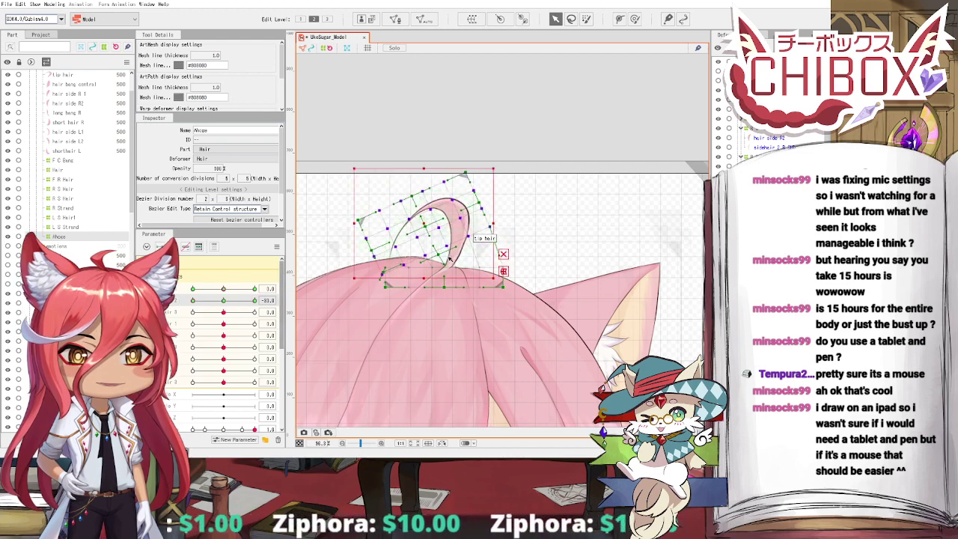
{"action": "left_click_drag", "start_coordinate": [425, 224], "coordinate": [428, 224]}
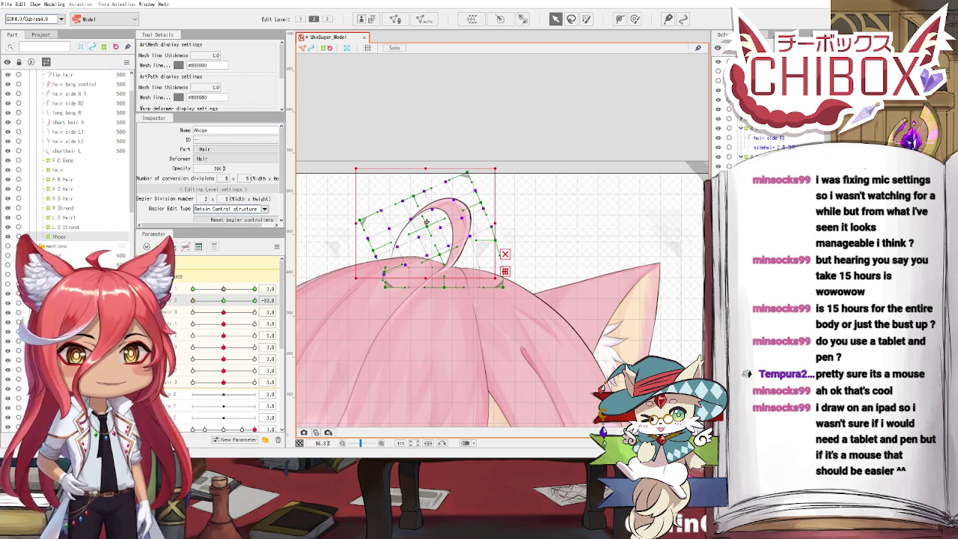
{"action": "left_click_drag", "start_coordinate": [427, 222], "coordinate": [426, 224]}
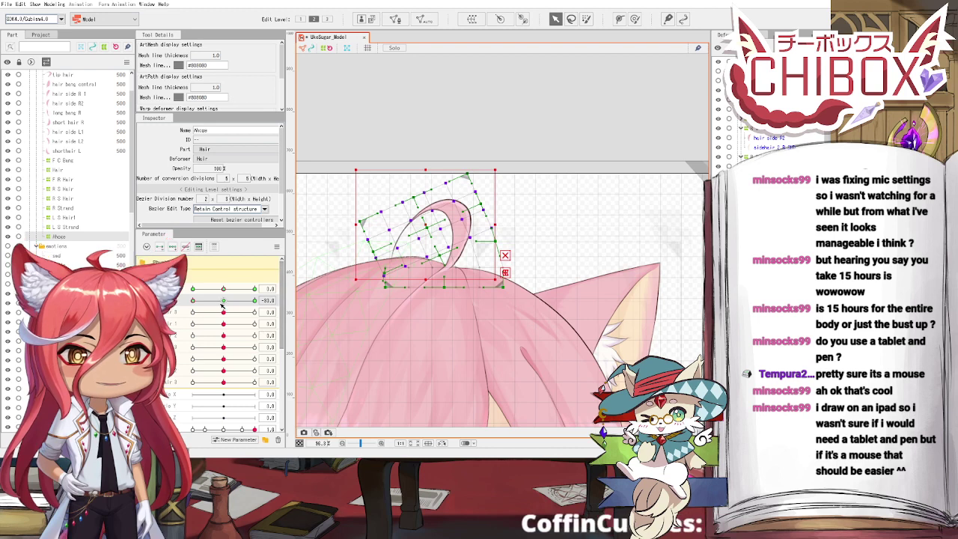
{"action": "left_click_drag", "start_coordinate": [221, 304], "coordinate": [192, 304]}
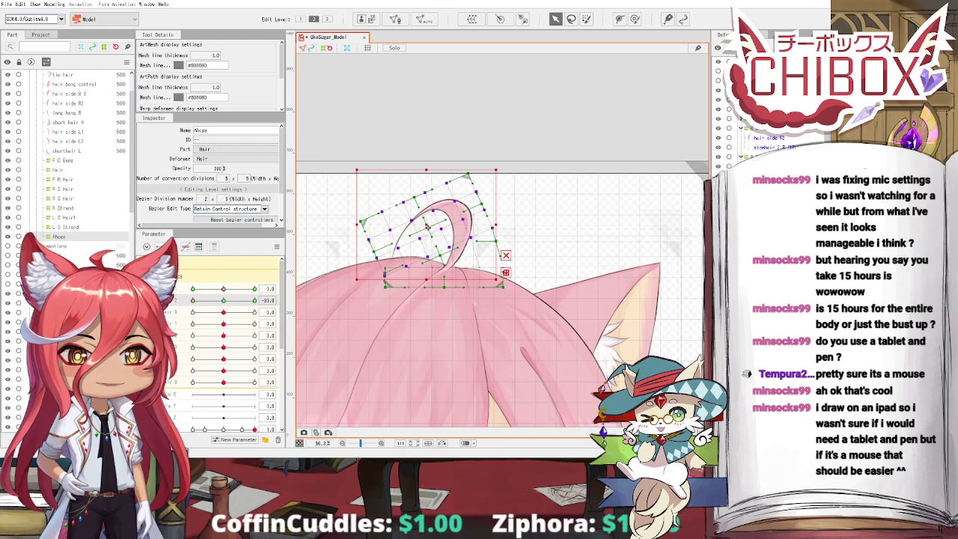
Step: At the second hair parameter's maximum, tilt Ahoge's upper control points slightly further clockwise and lower them a little, then check the swing
{"action": "left_click", "coordinate": [254, 301]}
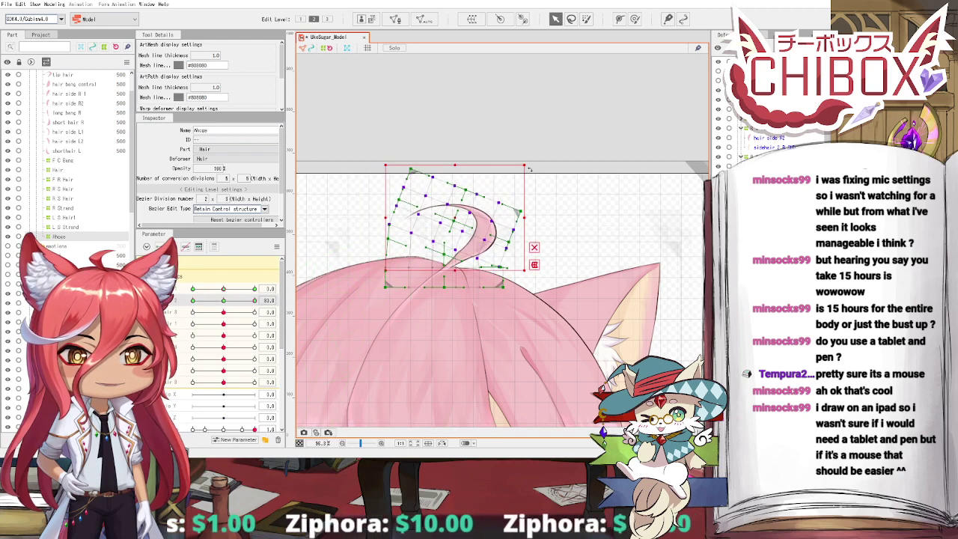
{"action": "left_click_drag", "start_coordinate": [529, 169], "coordinate": [531, 173]}
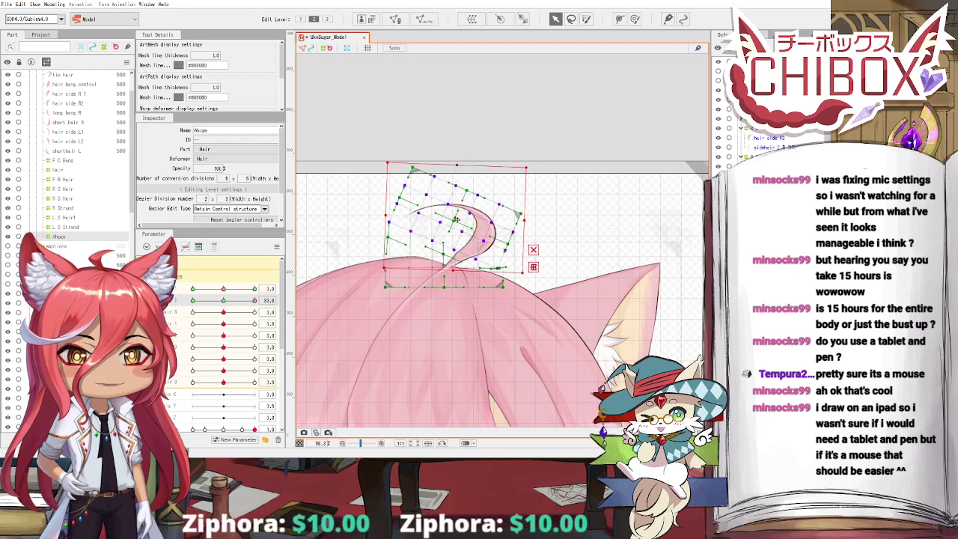
{"action": "left_click_drag", "start_coordinate": [456, 220], "coordinate": [457, 224]}
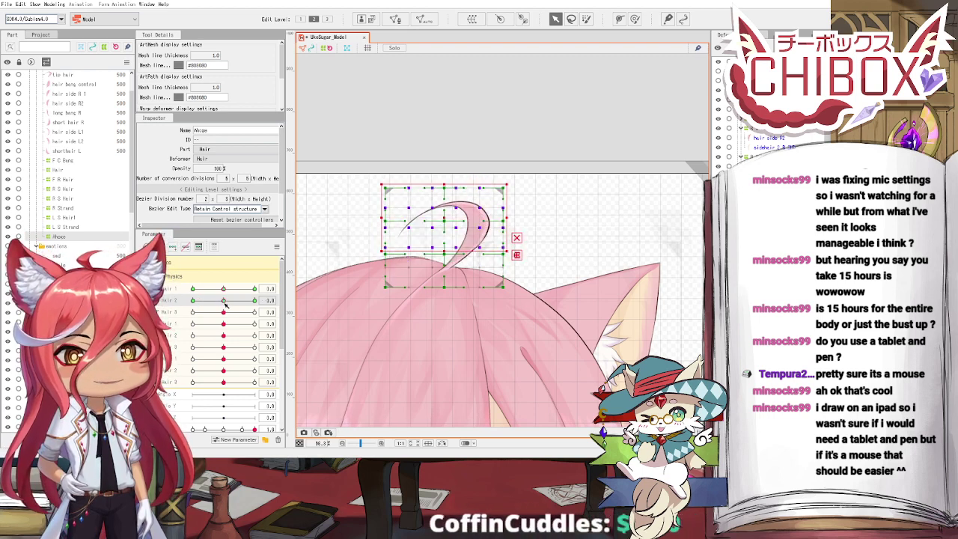
{"action": "left_click_drag", "start_coordinate": [225, 300], "coordinate": [255, 300]}
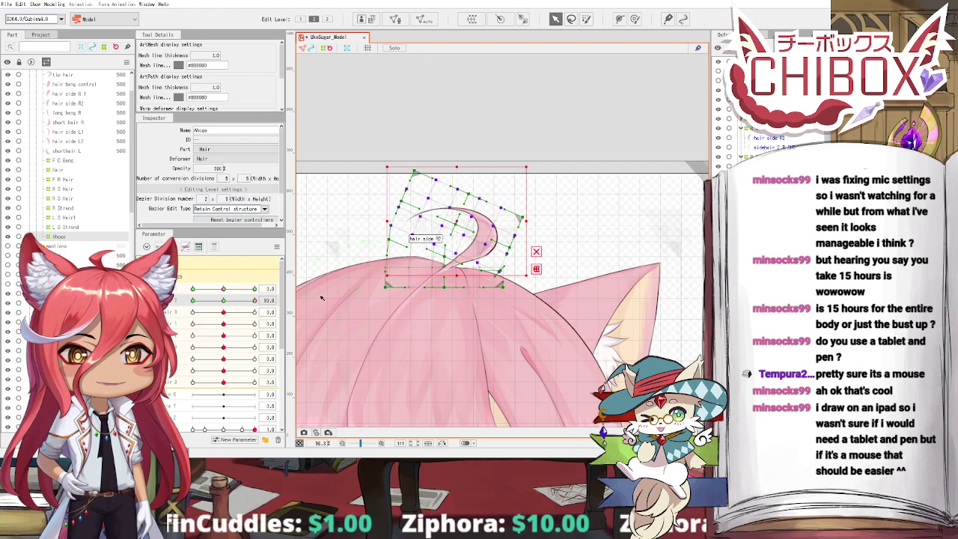
Step: With only the first hair parameter at maximum, tilt the whole Ahoge deformer clockwise, keeping it over the hair root
{"action": "left_click_drag", "start_coordinate": [254, 300], "coordinate": [223, 300]}
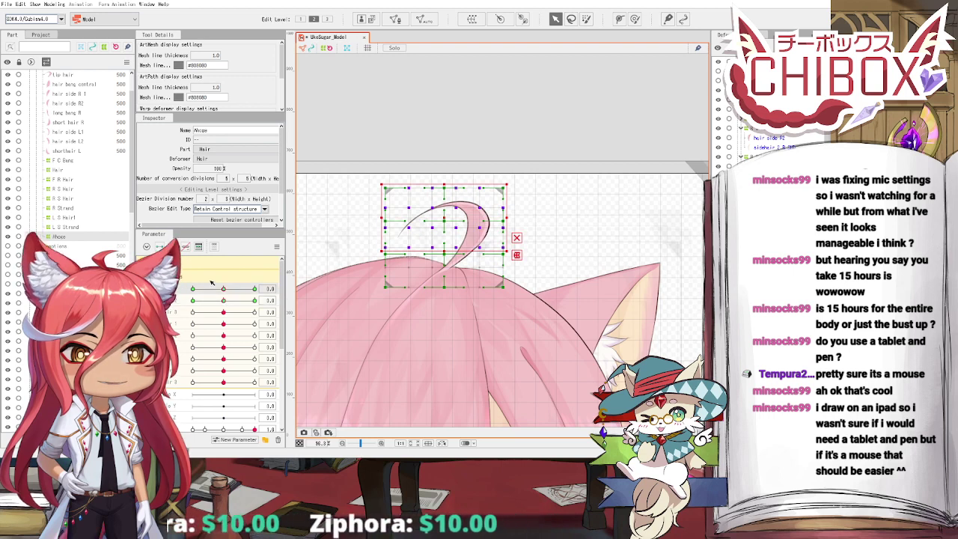
{"action": "left_click_drag", "start_coordinate": [368, 164], "coordinate": [527, 282]}
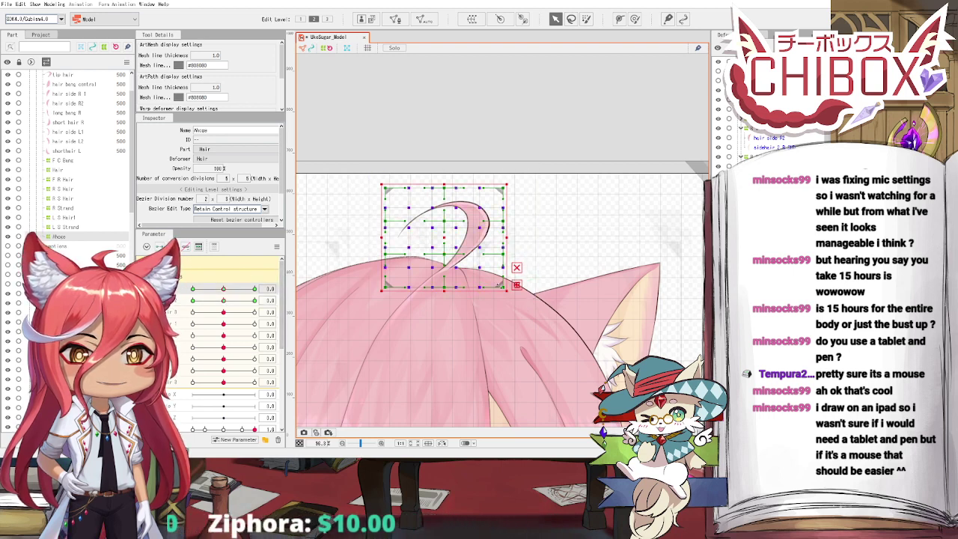
{"action": "left_click", "coordinate": [450, 152]}
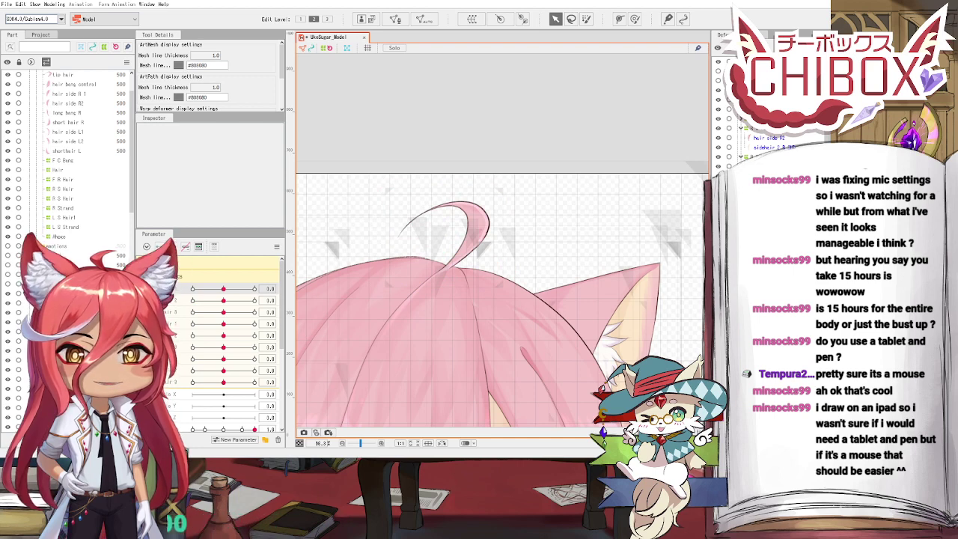
{"action": "left_click", "coordinate": [58, 236]}
{"action": "left_click", "coordinate": [255, 289]}
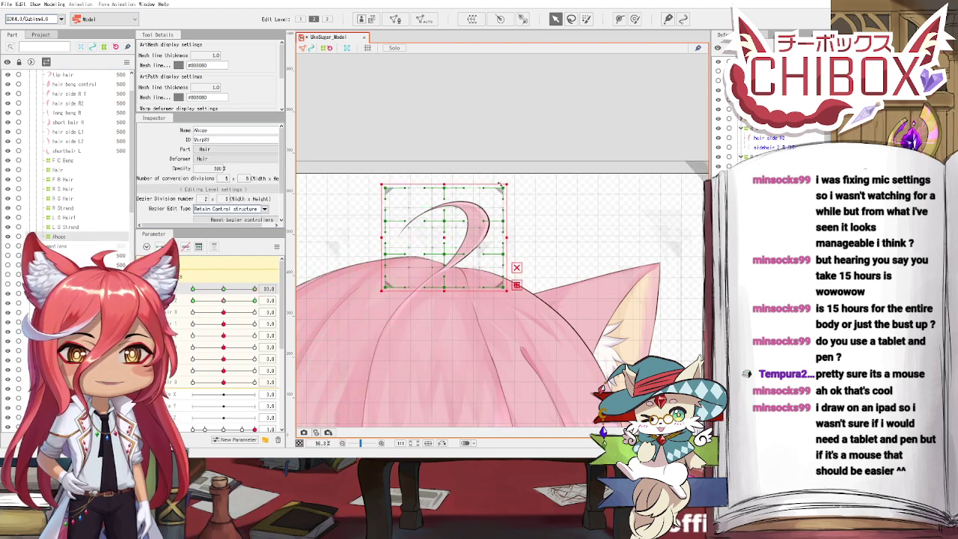
{"action": "left_click_drag", "start_coordinate": [510, 181], "coordinate": [464, 243]}
Step: At the first hair parameter's minimum, tilt Ahoge counterclockwise over the hair root, check the swing and return to the default pose
{"action": "left_click_drag", "start_coordinate": [229, 291], "coordinate": [206, 288]}
{"action": "left_click_drag", "start_coordinate": [510, 182], "coordinate": [479, 171]}
{"action": "left_click_drag", "start_coordinate": [435, 238], "coordinate": [434, 238]}
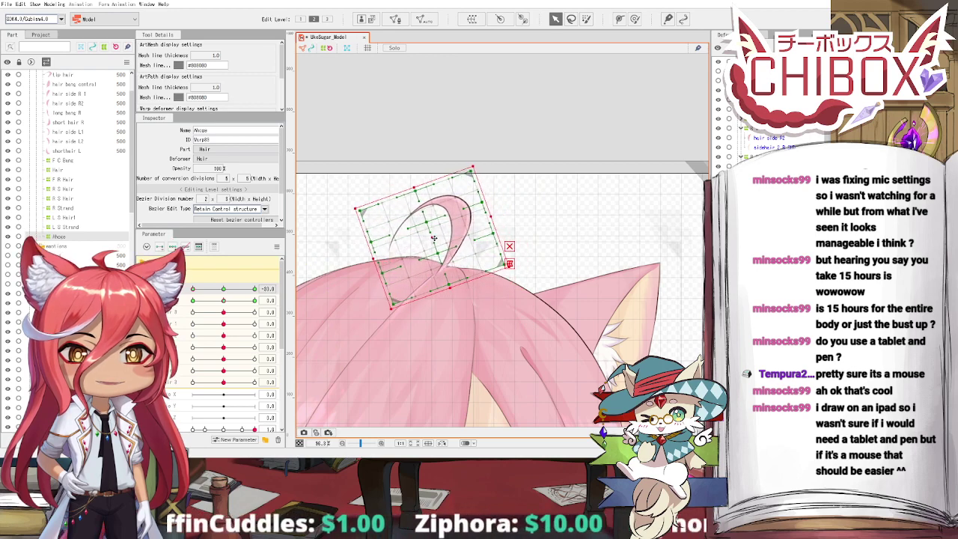
{"action": "left_click_drag", "start_coordinate": [223, 288], "coordinate": [190, 288]}
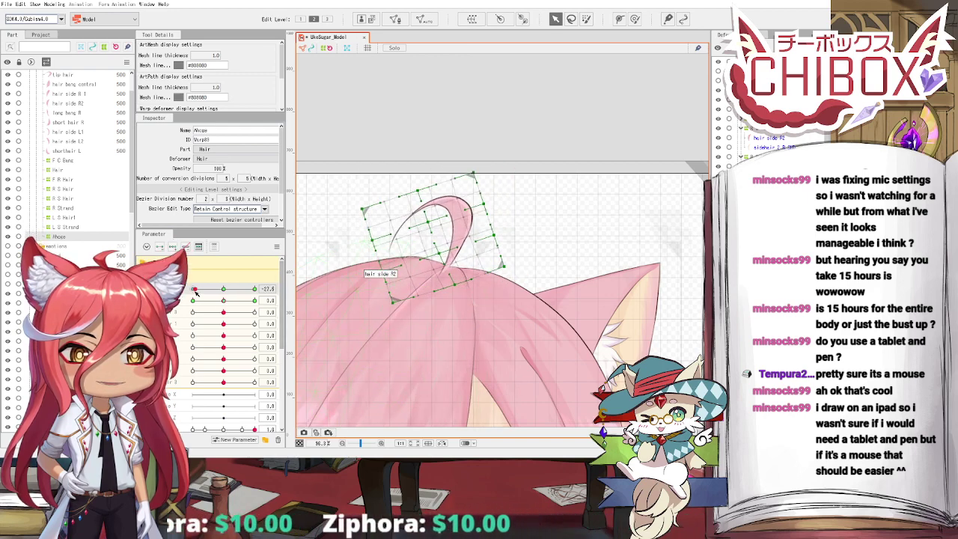
{"action": "left_click_drag", "start_coordinate": [196, 293], "coordinate": [254, 301]}
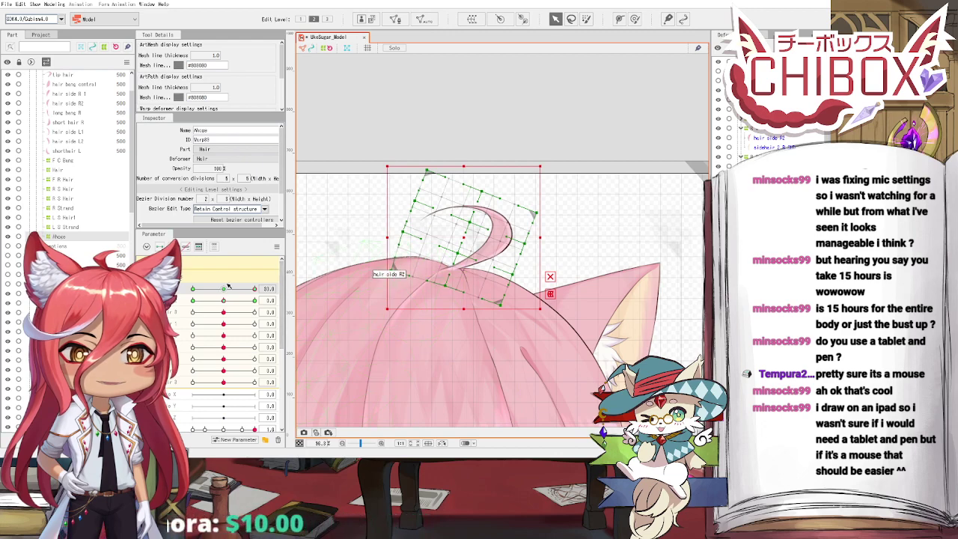
{"action": "mouse_move", "coordinate": [223, 288]}
{"action": "left_mouse_down"}
{"action": "mouse_move", "coordinate": [206, 289]}
{"action": "mouse_move", "coordinate": [247, 300]}
{"action": "mouse_move", "coordinate": [223, 306]}
{"action": "mouse_move", "coordinate": [223, 293]}
{"action": "left_mouse_up"}
{"action": "left_click", "coordinate": [376, 175]}
Step: Open the physics settings to check the hair movement on the model preview, and return to the modeling window
{"action": "left_click", "coordinate": [54, 5]}
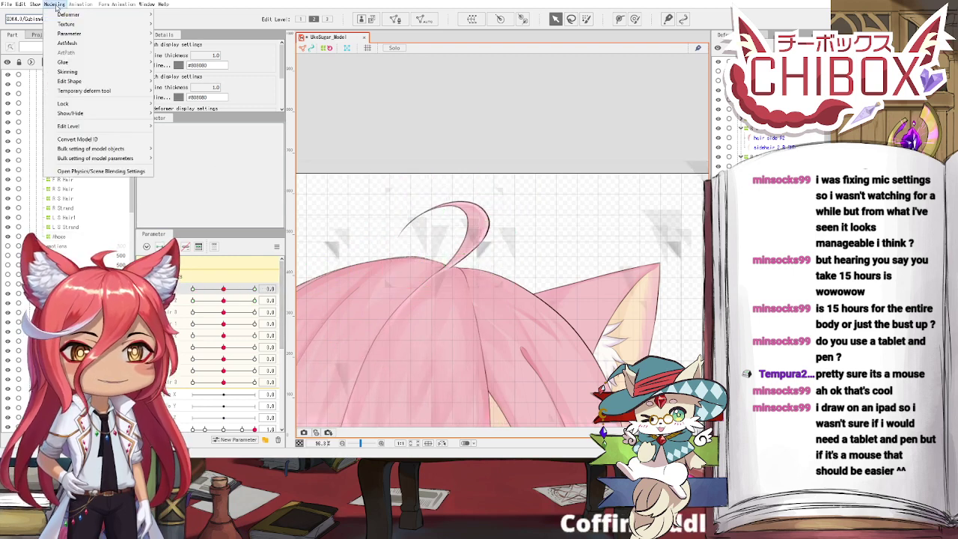
{"action": "left_click", "coordinate": [118, 173]}
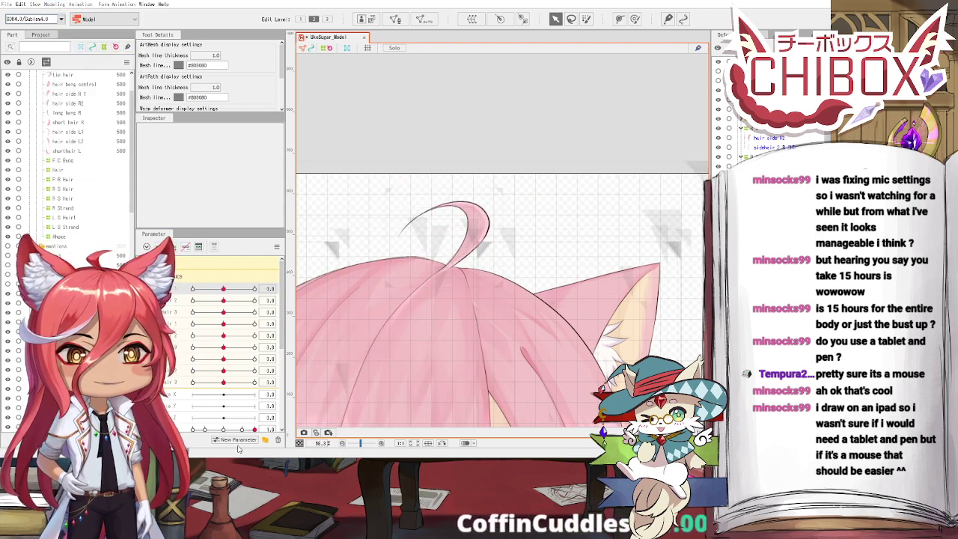
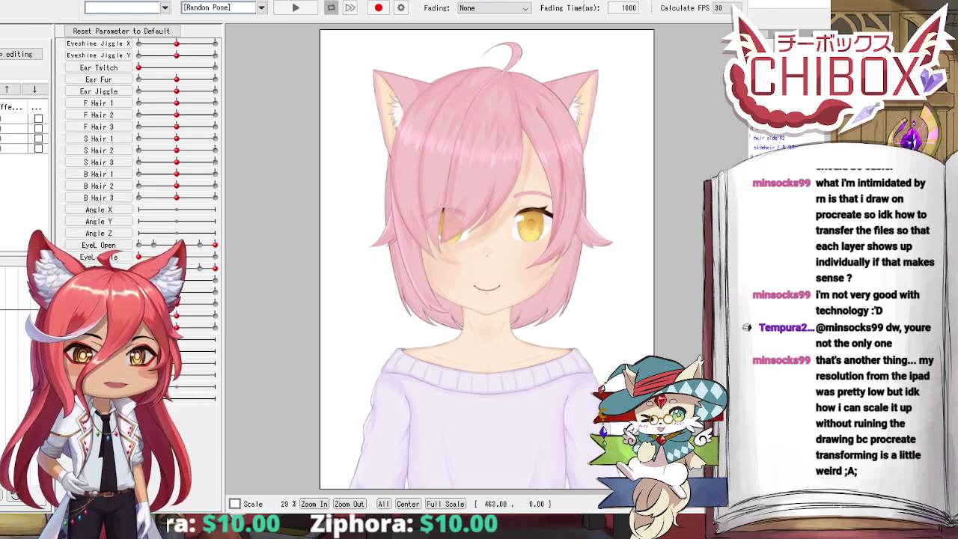
{"action": "key", "text": "alt+Tab"}
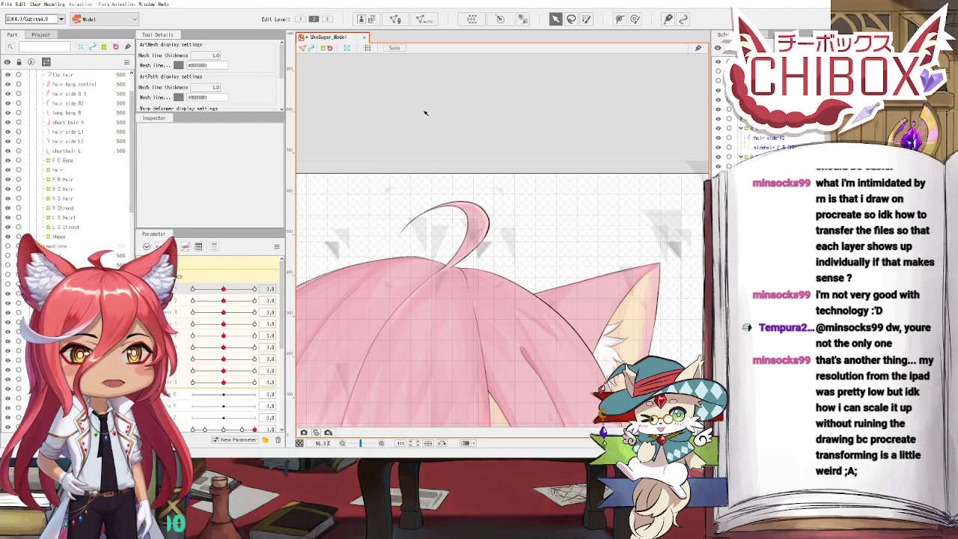
Step: Select every object of the model and place them under a new rotation deformer
{"action": "scroll", "coordinate": [425, 113], "scroll_direction": "down", "scroll_amount": 5}
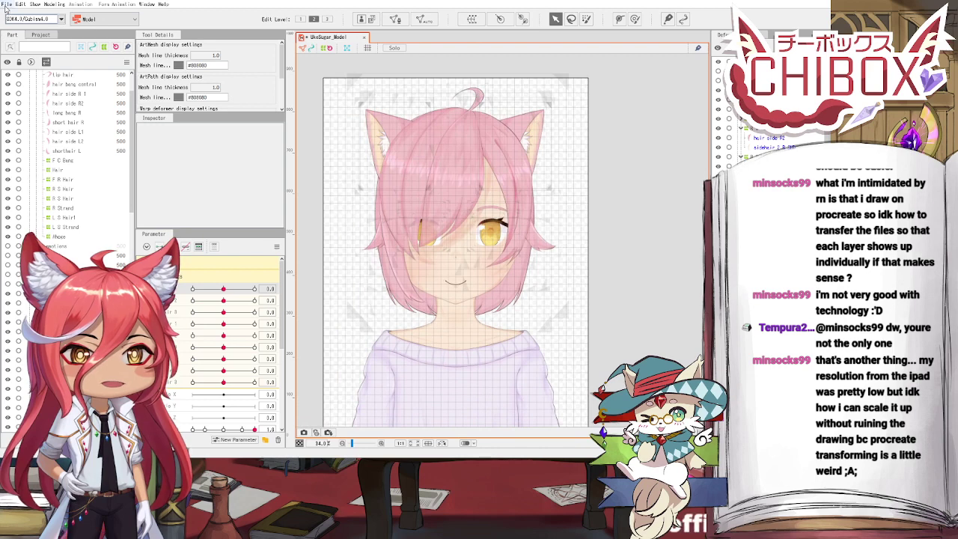
{"action": "left_click", "coordinate": [6, 6]}
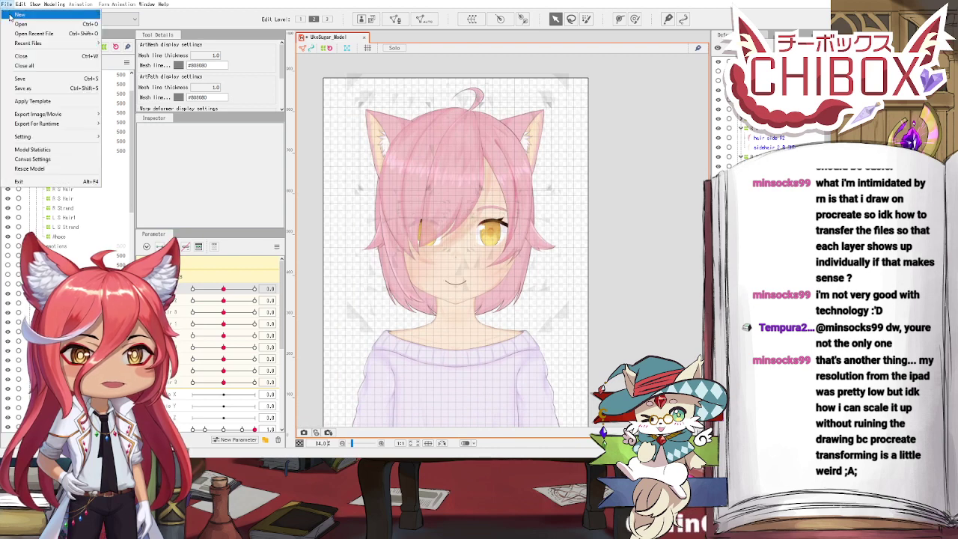
{"action": "left_click", "coordinate": [56, 169]}
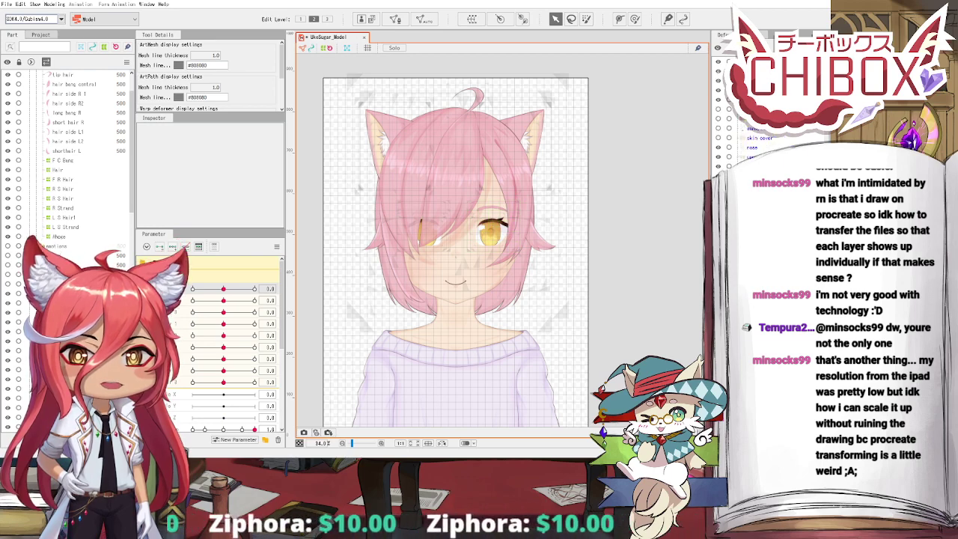
{"action": "key", "text": "ctrl+a"}
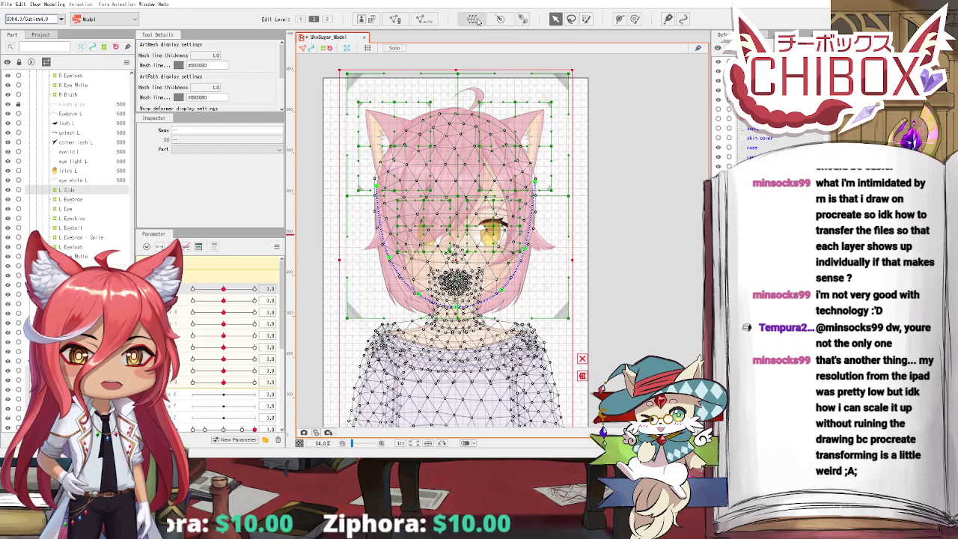
{"action": "left_click", "coordinate": [574, 310]}
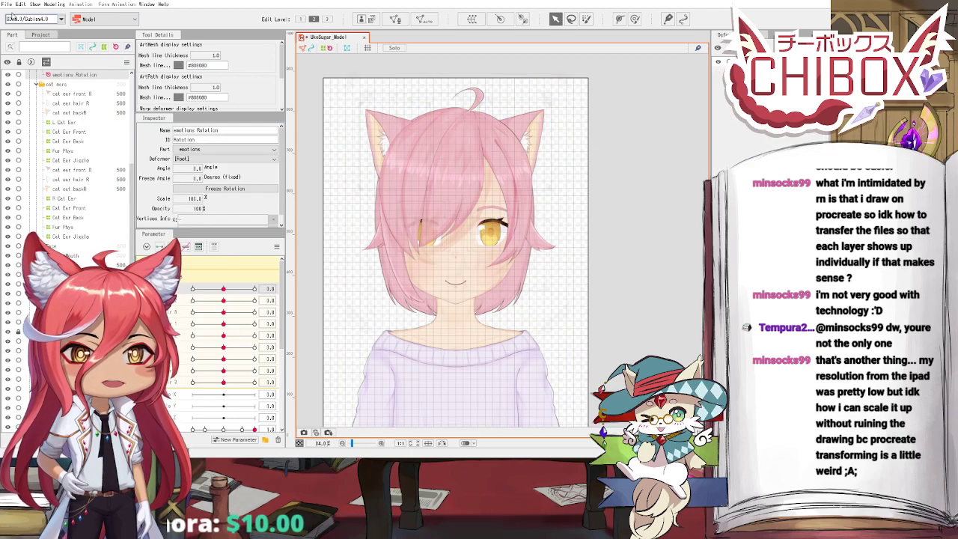
Step: Enlarge the model's canvas so that wide empty margins surround the character, and check the result
{"action": "left_click", "coordinate": [6, 4]}
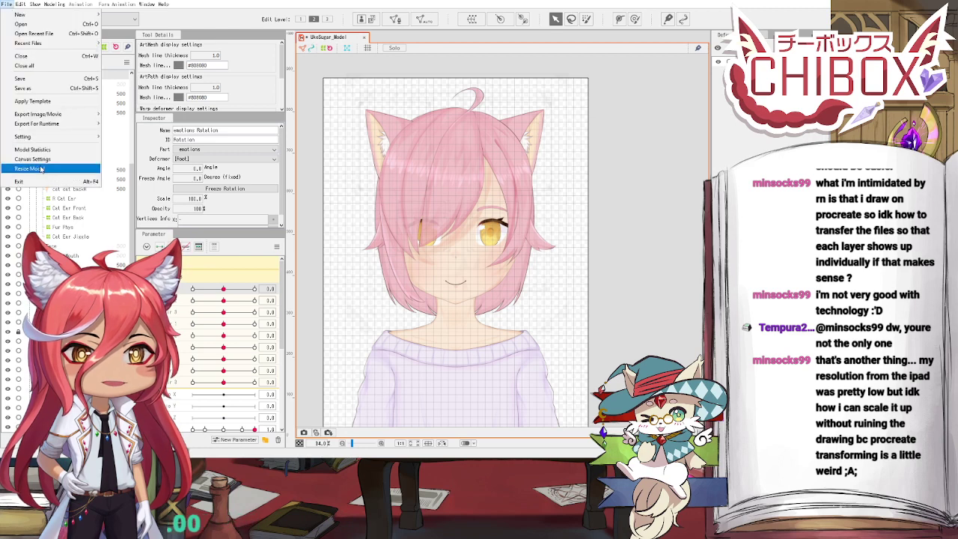
{"action": "left_click", "coordinate": [181, 178]}
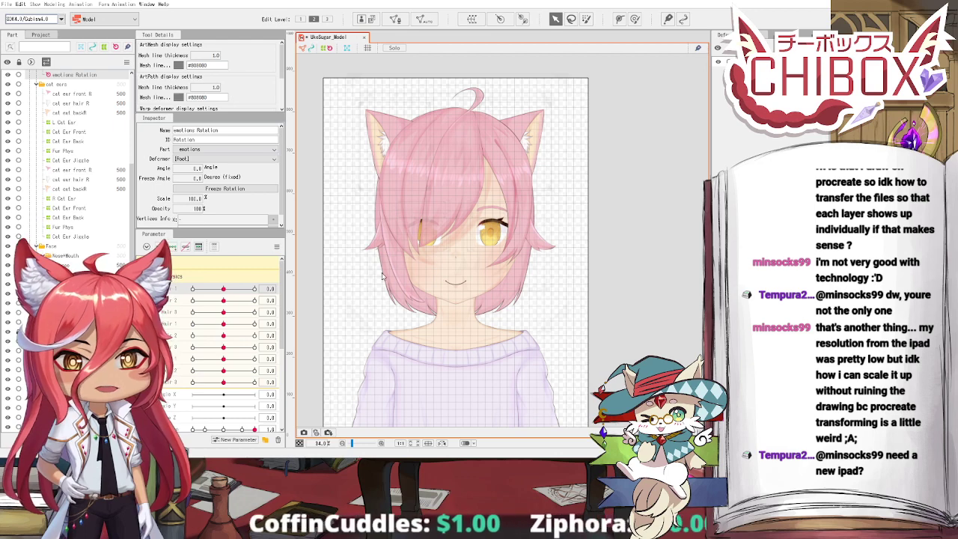
{"action": "scroll", "coordinate": [381, 277], "scroll_direction": "down", "scroll_amount": 3}
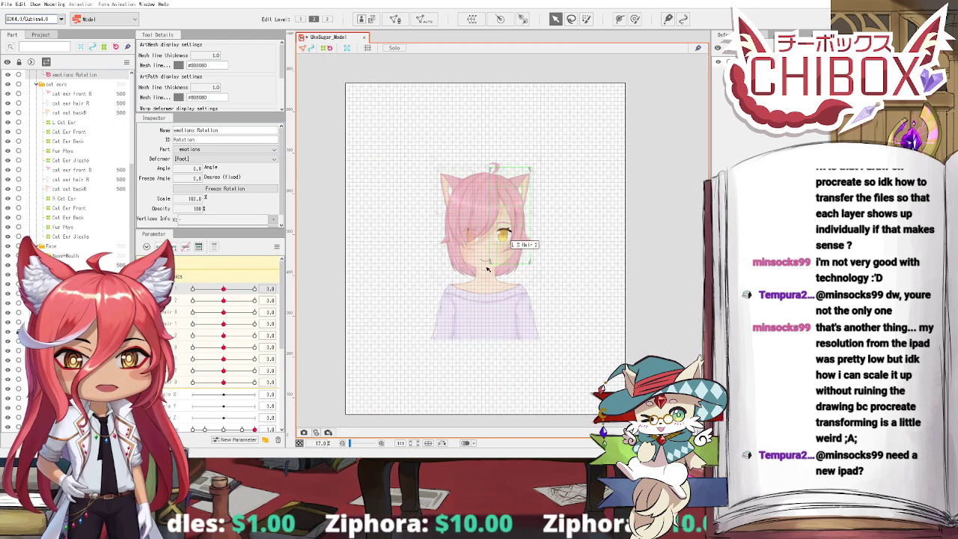
{"action": "scroll", "coordinate": [491, 264], "scroll_direction": "down", "scroll_amount": 4}
{"action": "key", "text": "ctrl+0"}
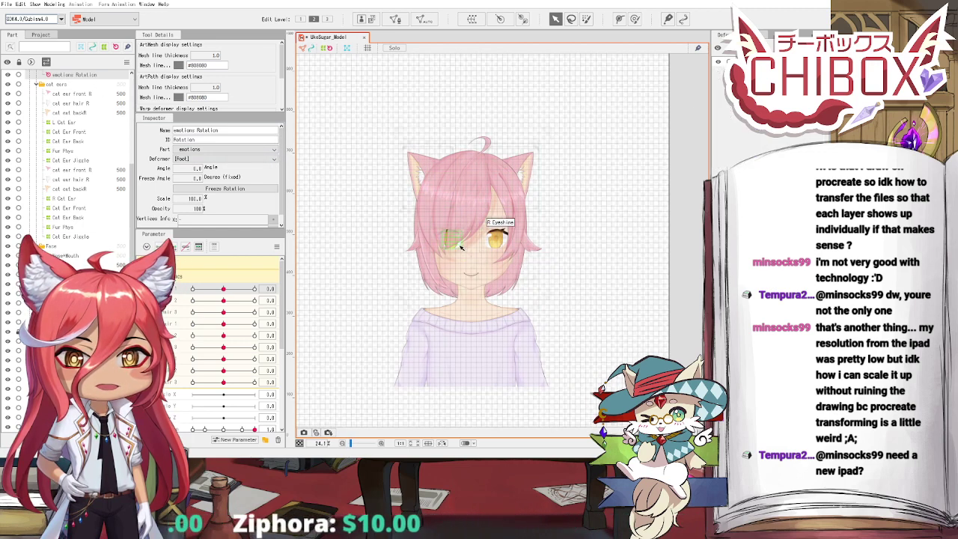
{"action": "scroll", "coordinate": [462, 249], "scroll_direction": "down", "scroll_amount": 4}
{"action": "scroll", "coordinate": [462, 251], "scroll_direction": "up", "scroll_amount": 7}
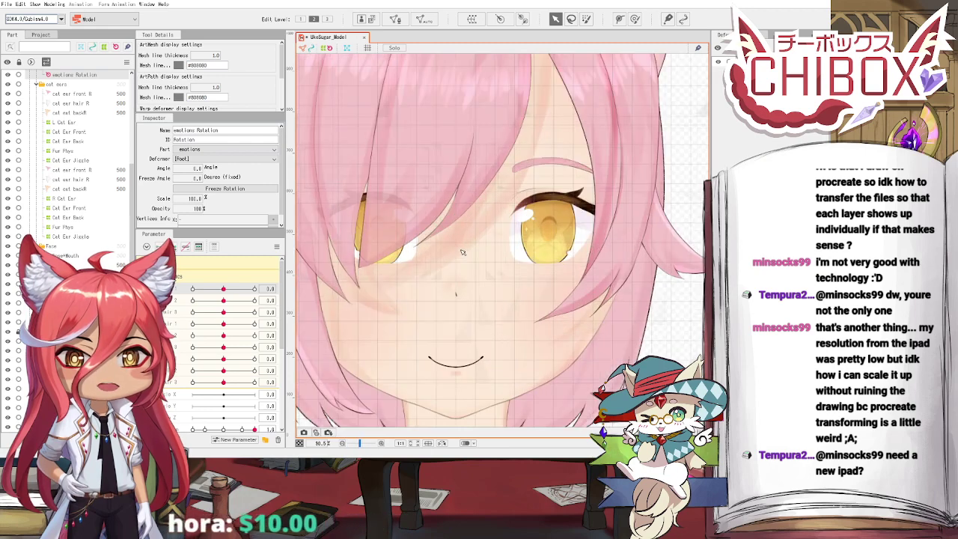
{"action": "scroll", "coordinate": [462, 252], "scroll_direction": "down", "scroll_amount": 4}
{"action": "scroll", "coordinate": [514, 117], "scroll_direction": "up", "scroll_amount": 2}
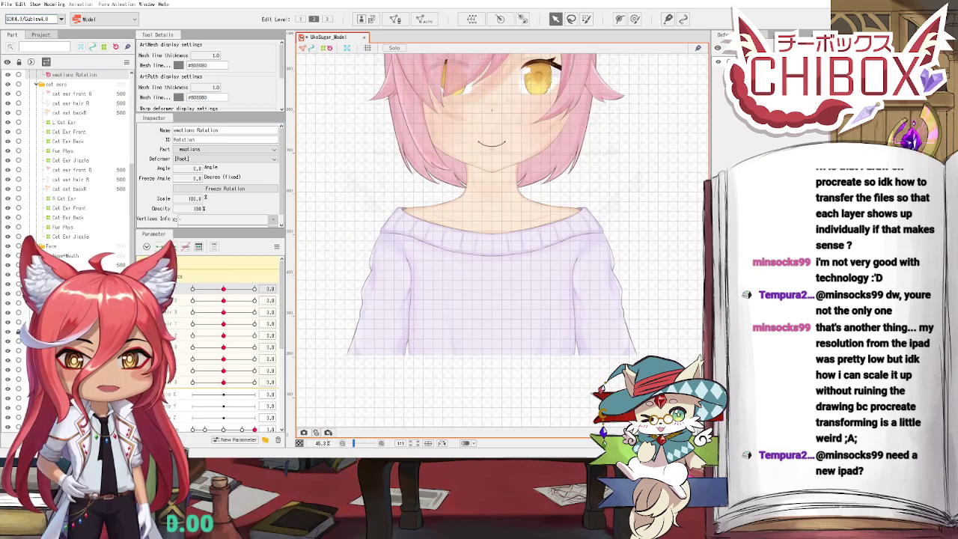
{"action": "left_click", "coordinate": [333, 48]}
{"action": "scroll", "coordinate": [467, 95], "scroll_direction": "down", "scroll_amount": 3}
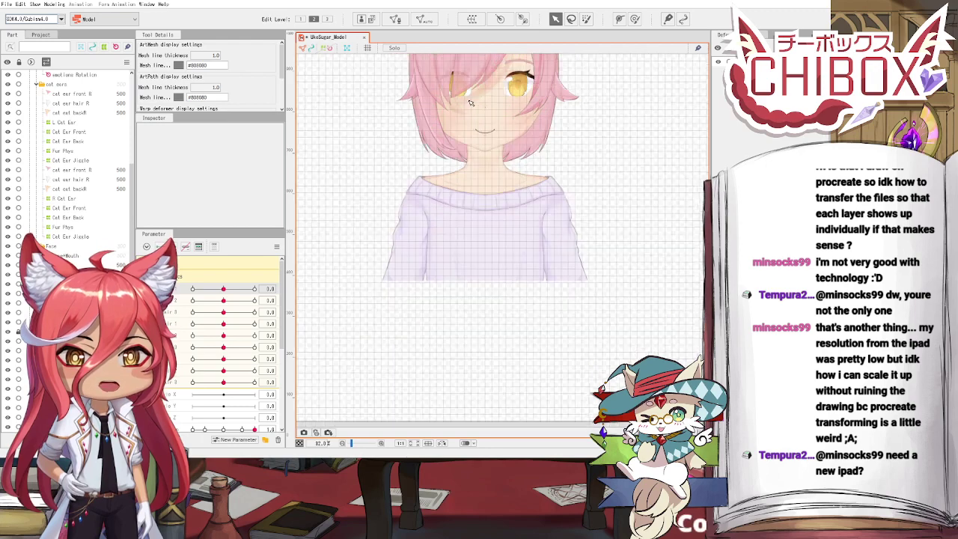
{"action": "left_click_drag", "start_coordinate": [464, 106], "coordinate": [435, 266]}
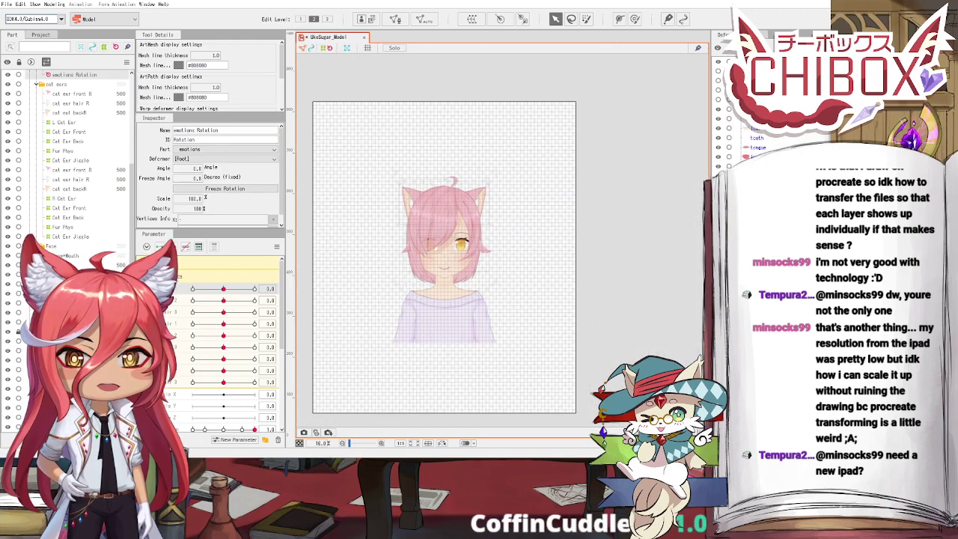
Step: Place the whole model under a rotation deformer again and inspect it on the enlarged canvas
{"action": "key", "text": "ctrl+a"}
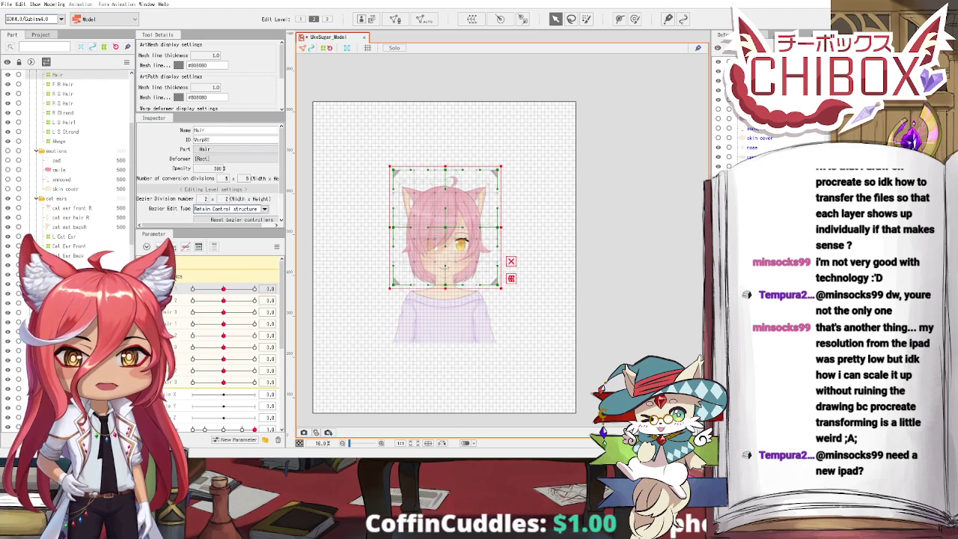
{"action": "left_click", "coordinate": [516, 344]}
{"action": "scroll", "coordinate": [511, 323], "scroll_direction": "down", "scroll_amount": 4}
{"action": "scroll", "coordinate": [511, 322], "scroll_direction": "up", "scroll_amount": 6}
{"action": "left_click_drag", "start_coordinate": [510, 323], "coordinate": [610, 278]}
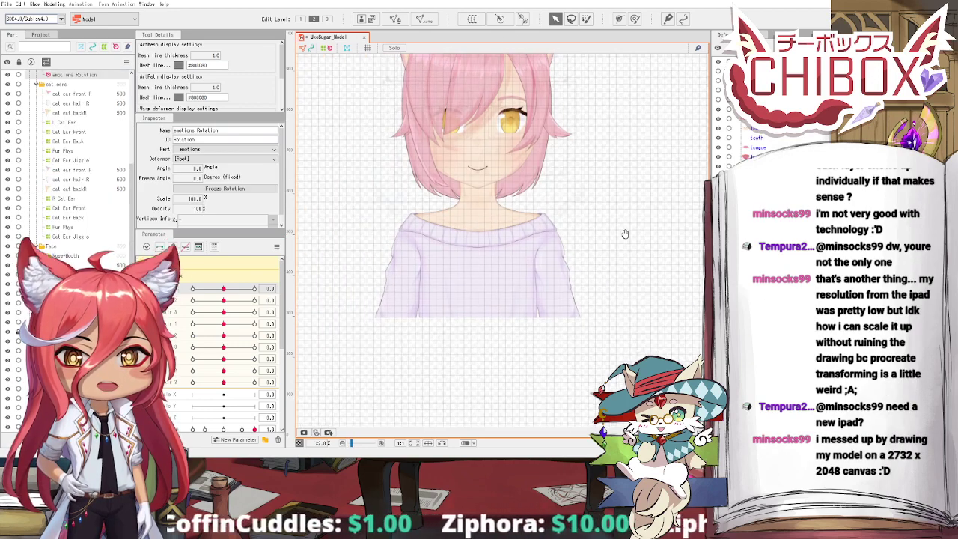
Step: Select the whole model and add a root-level warp deformer and a rotation deformer around it
{"action": "key", "text": "ctrl+a"}
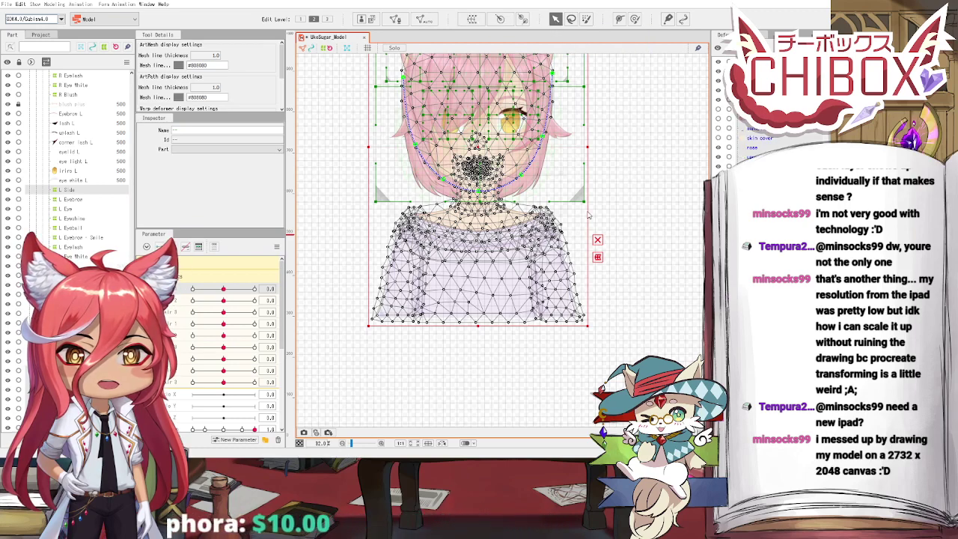
{"action": "left_click", "coordinate": [630, 209]}
{"action": "left_click_drag", "start_coordinate": [613, 149], "coordinate": [629, 184]}
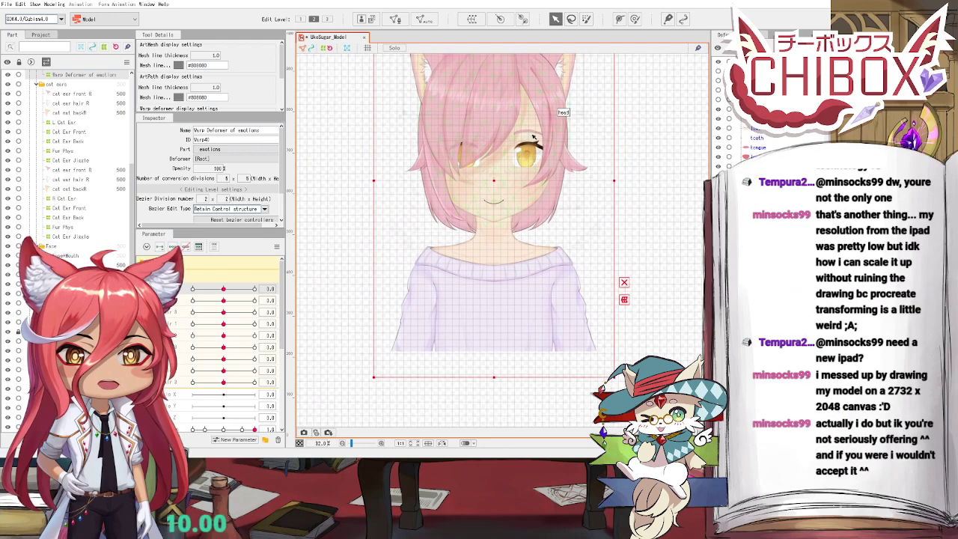
{"action": "scroll", "coordinate": [535, 140], "scroll_direction": "down", "scroll_amount": 3}
{"action": "left_click_drag", "start_coordinate": [561, 130], "coordinate": [567, 169]}
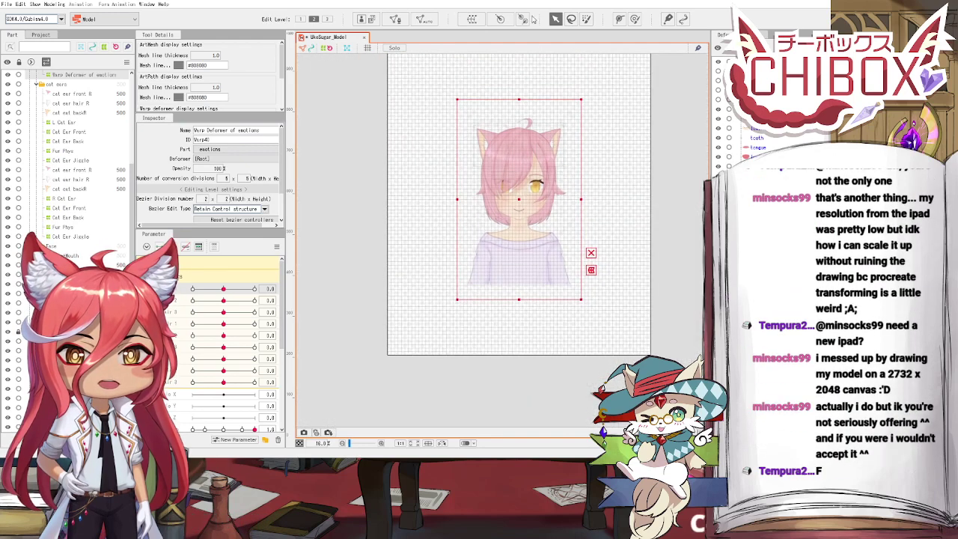
{"action": "key", "text": "ctrl+z"}
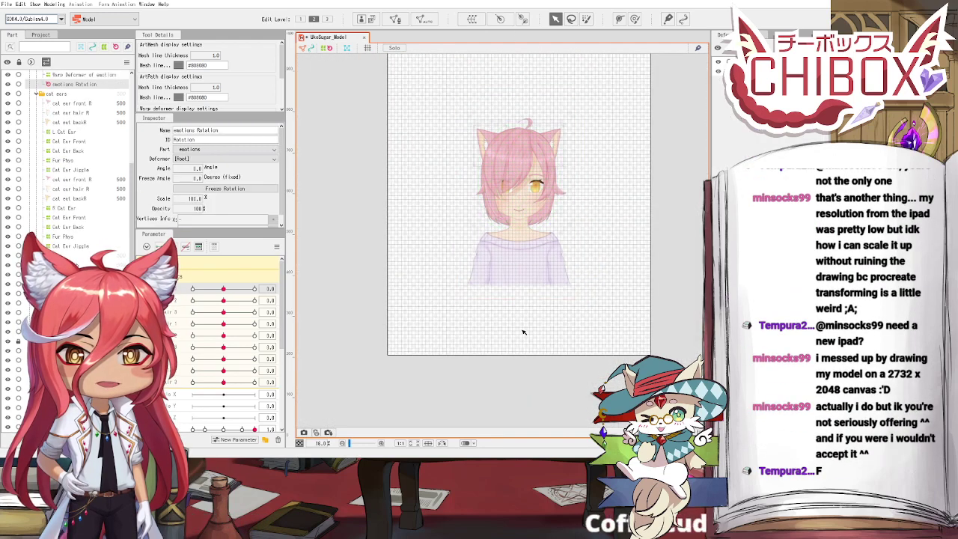
Step: Undo the warp and rotation deformers added around the whole model
{"action": "key", "text": "ctrl+z"}
{"action": "key", "text": "ctrl+z"}
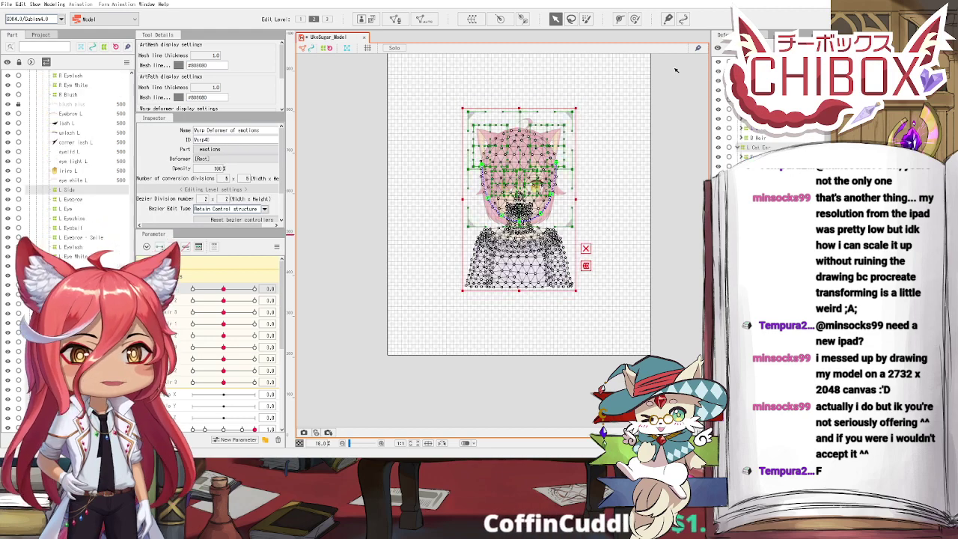
{"action": "scroll", "coordinate": [522, 195], "scroll_direction": "up", "scroll_amount": 3}
{"action": "scroll", "coordinate": [521, 194], "scroll_direction": "down", "scroll_amount": 5}
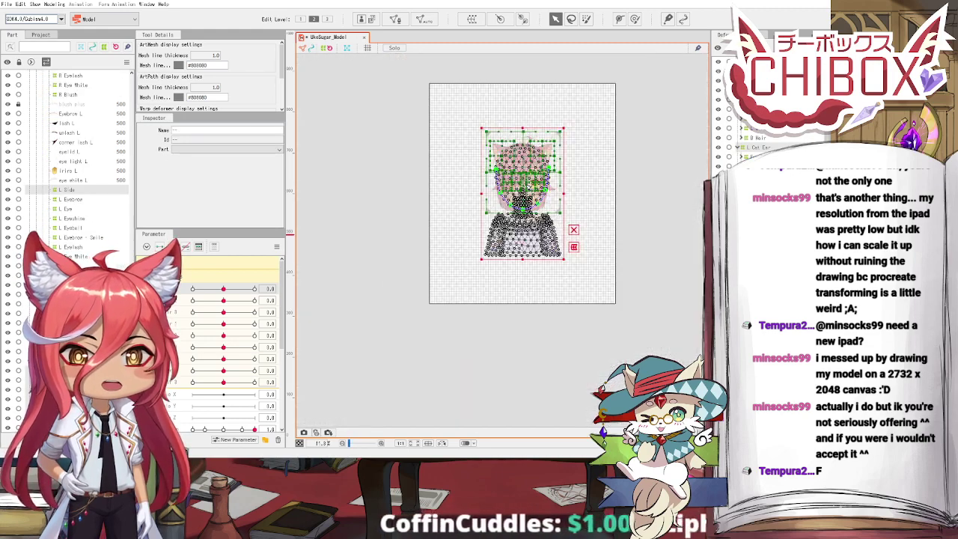
Step: Open the canvas settings to review the size of the enlarged canvas
{"action": "left_click", "coordinate": [5, 4]}
{"action": "left_click", "coordinate": [476, 107]}
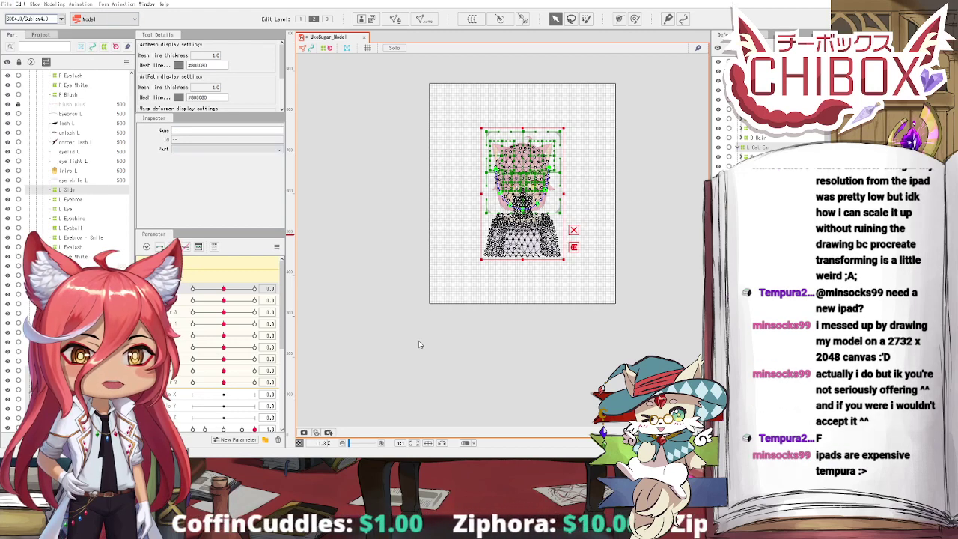
{"action": "left_click", "coordinate": [5, 4]}
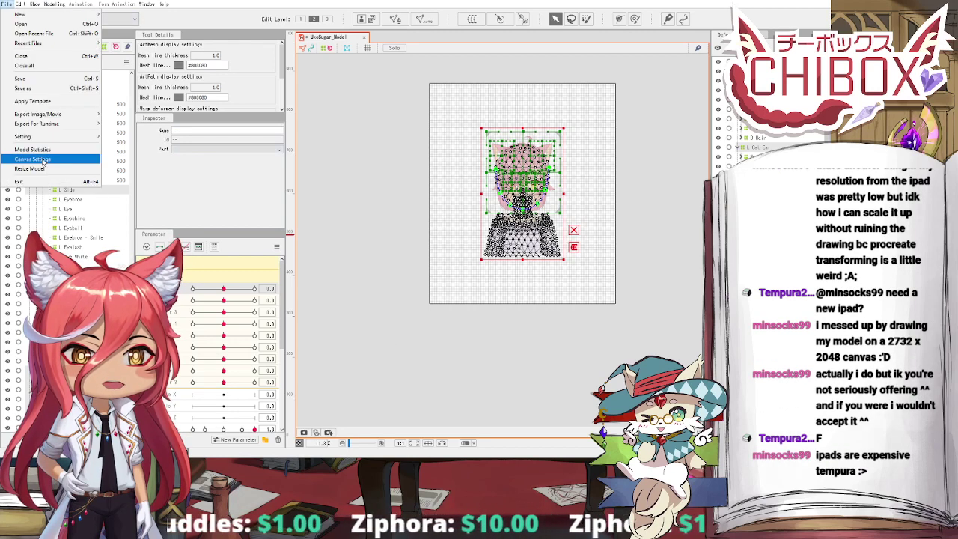
{"action": "left_click", "coordinate": [387, 223]}
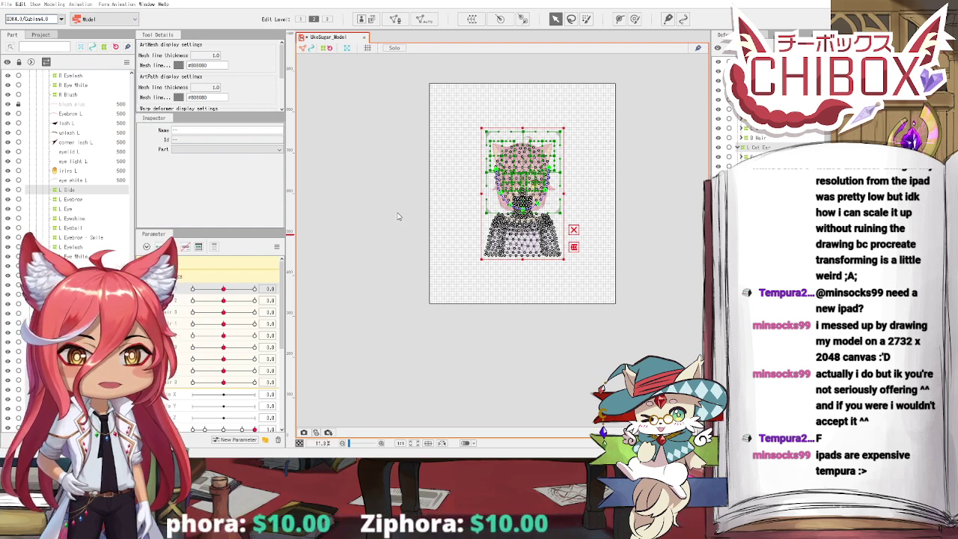
Step: Undo the last repositioning of the whole model on the enlarged canvas
{"action": "key", "text": "ctrl+z"}
{"action": "scroll", "coordinate": [613, 297], "scroll_direction": "down", "scroll_amount": 3}
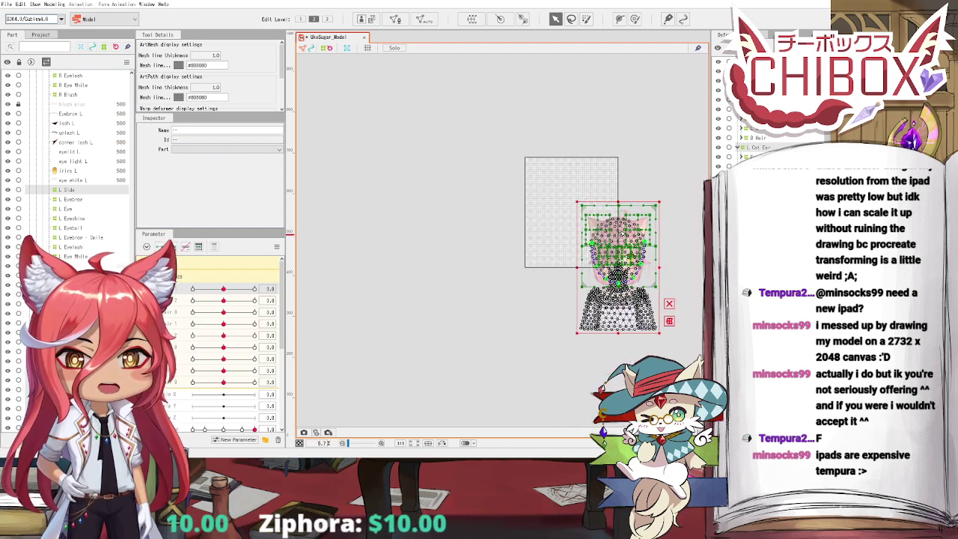
{"action": "scroll", "coordinate": [529, 217], "scroll_direction": "up", "scroll_amount": 3}
{"action": "scroll", "coordinate": [626, 176], "scroll_direction": "up", "scroll_amount": 3}
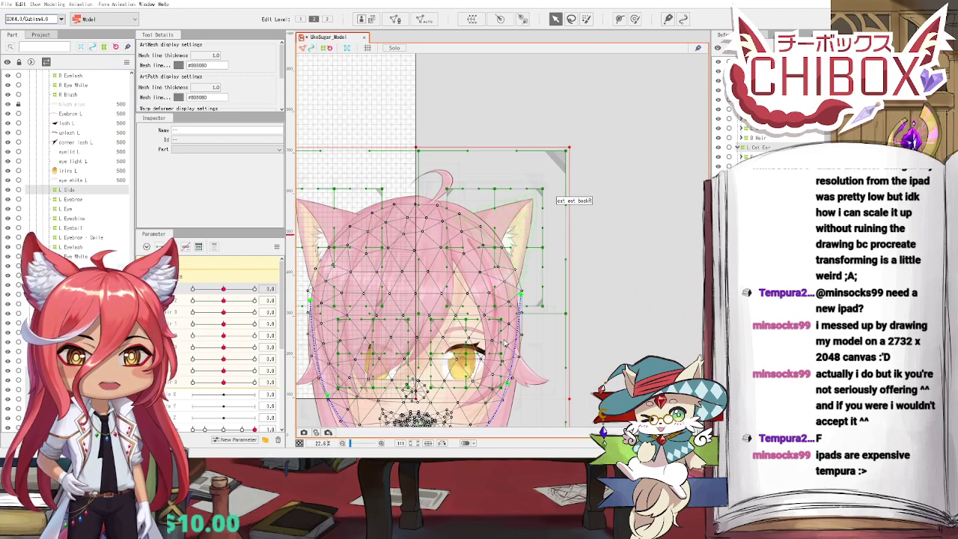
{"action": "left_click", "coordinate": [506, 343]}
{"action": "scroll", "coordinate": [525, 152], "scroll_direction": "down", "scroll_amount": 5}
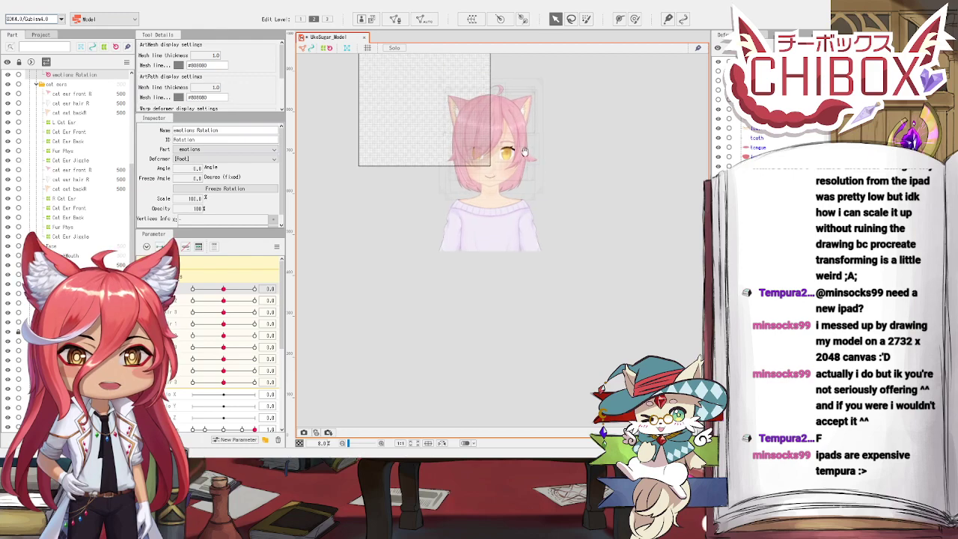
Step: Select the whole model and move it so that it sits centred on the enlarged canvas
{"action": "key", "text": "ctrl+a"}
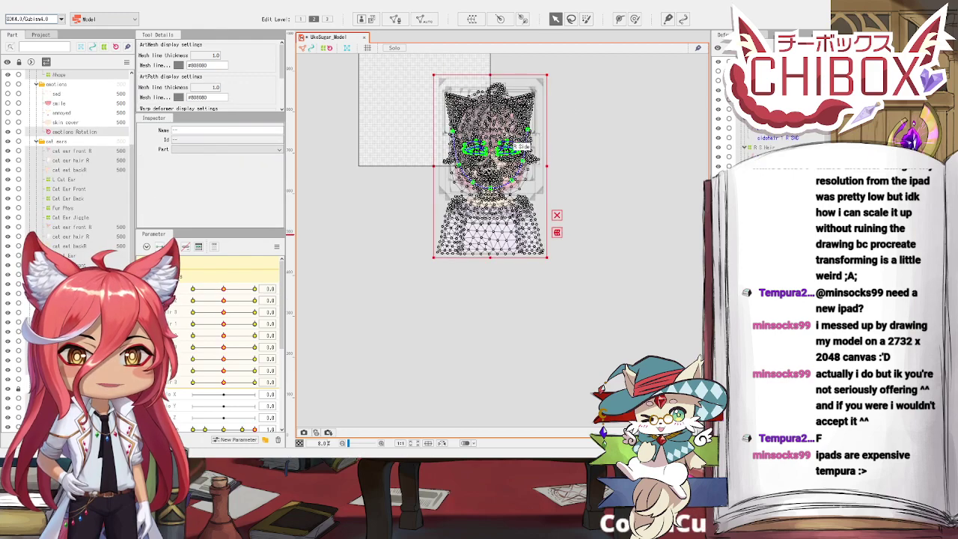
{"action": "scroll", "coordinate": [493, 169], "scroll_direction": "up", "scroll_amount": 4}
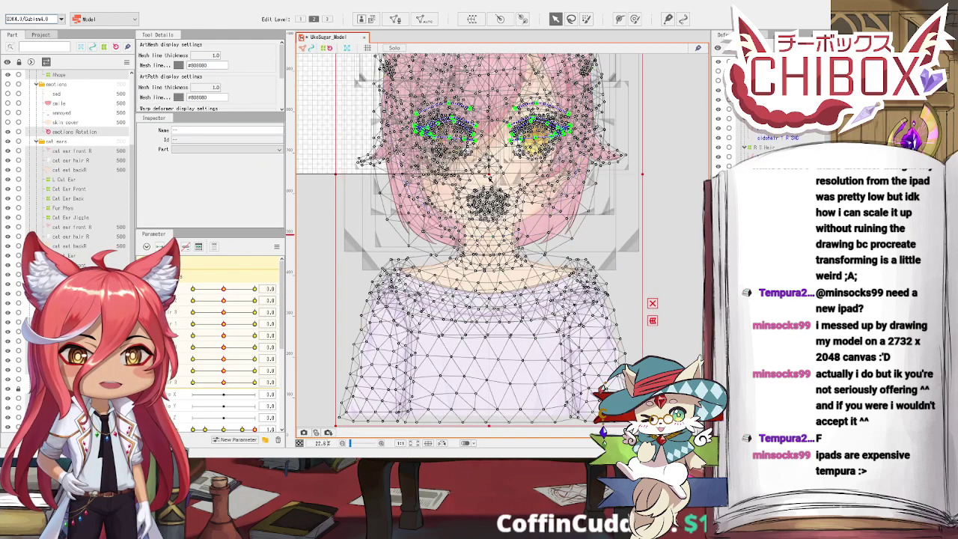
{"action": "scroll", "coordinate": [490, 179], "scroll_direction": "down", "scroll_amount": 4}
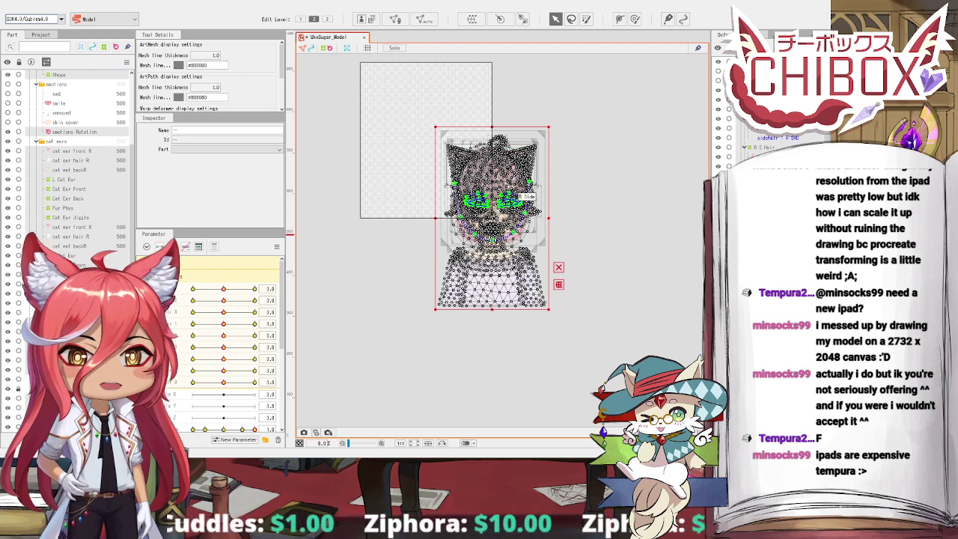
{"action": "left_click", "coordinate": [522, 195]}
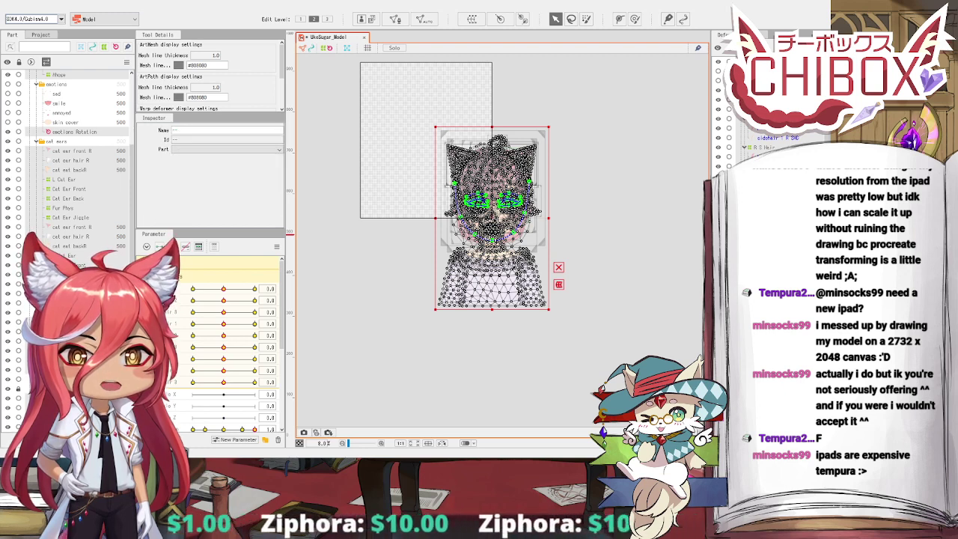
{"action": "left_click_drag", "start_coordinate": [492, 218], "coordinate": [432, 144]}
{"action": "left_click", "coordinate": [518, 84]}
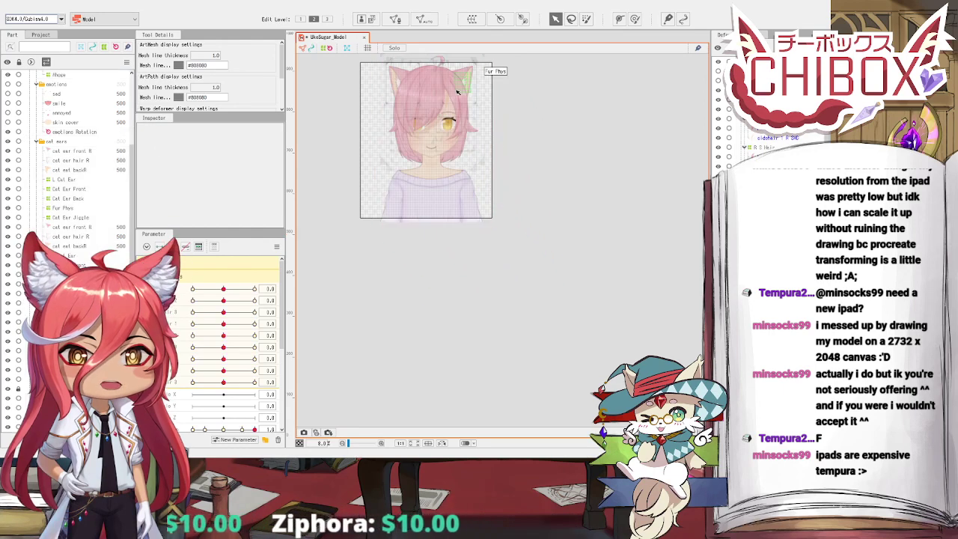
{"action": "scroll", "coordinate": [453, 87], "scroll_direction": "up", "scroll_amount": 5}
{"action": "scroll", "coordinate": [480, 187], "scroll_direction": "down", "scroll_amount": 4}
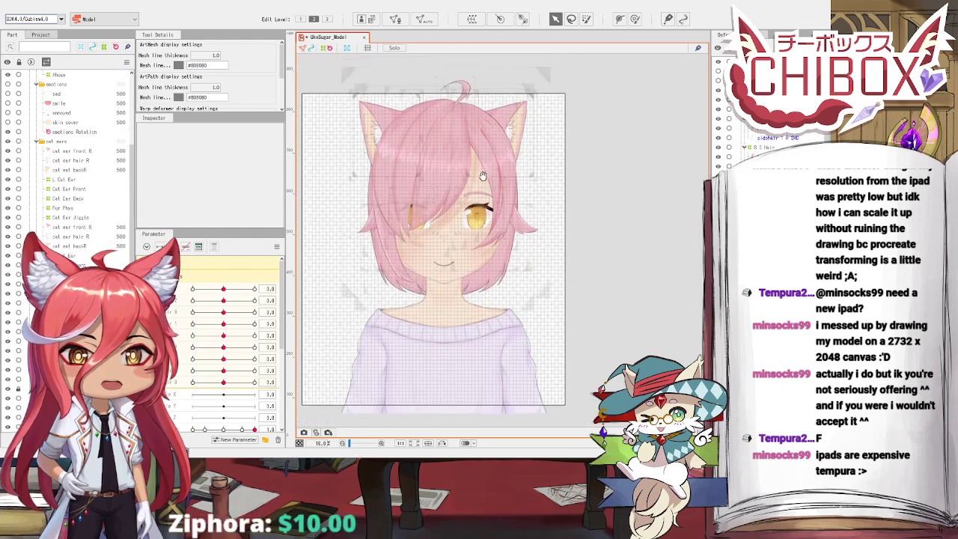
Step: Undo the whole-model move and the canvas enlargement, going back to the original canvas size
{"action": "key", "text": "ctrl+z"}
{"action": "key", "text": "ctrl+z"}
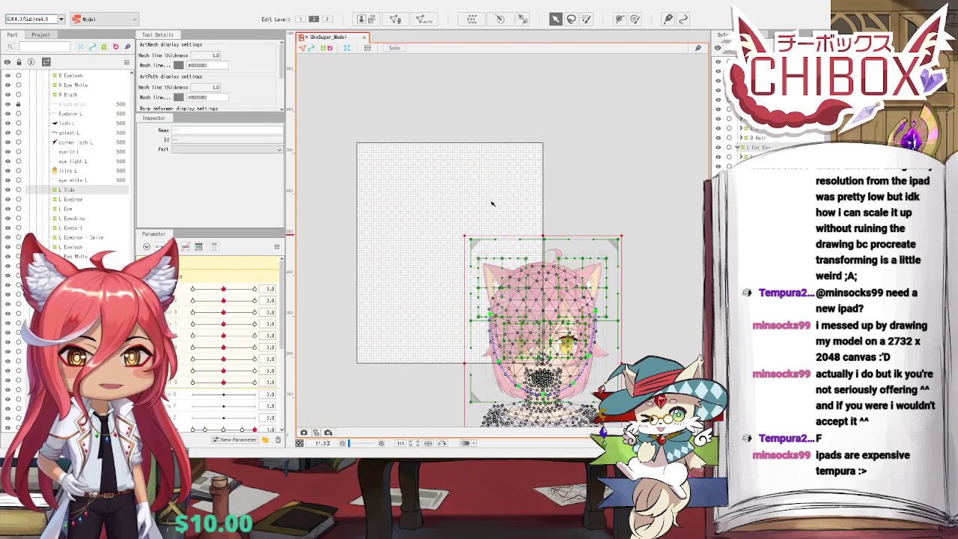
{"action": "key", "text": "ctrl+z"}
{"action": "key", "text": "ctrl+z"}
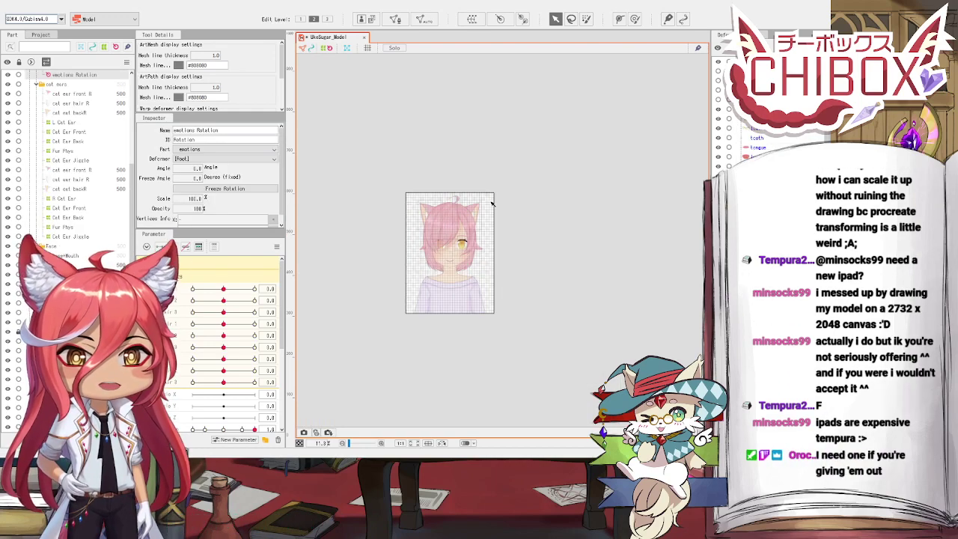
Step: Examine the model's face, hair and sweater up close and as a whole on the original canvas
{"action": "scroll", "coordinate": [505, 220], "scroll_direction": "up", "scroll_amount": 2}
{"action": "scroll", "coordinate": [505, 220], "scroll_direction": "up", "scroll_amount": 5}
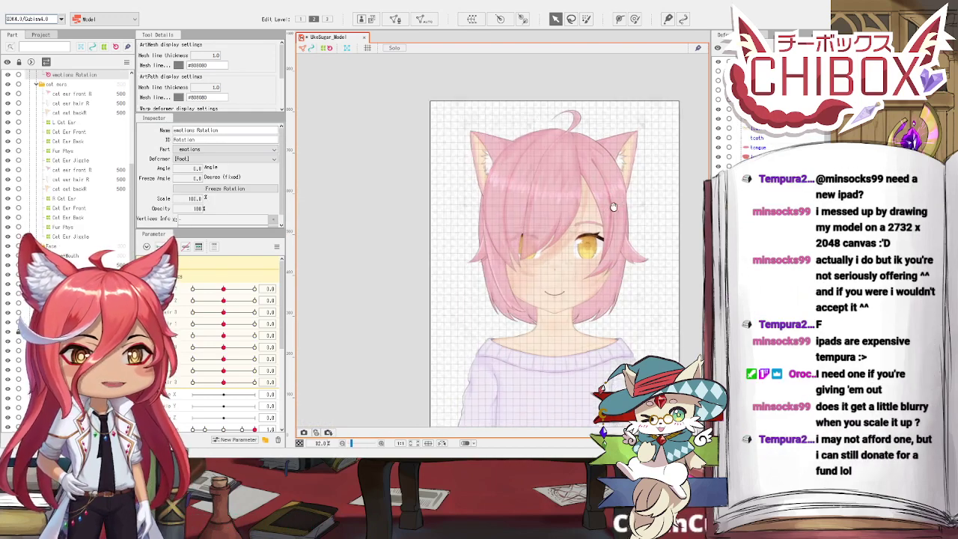
{"action": "left_click_drag", "start_coordinate": [606, 183], "coordinate": [521, 81]}
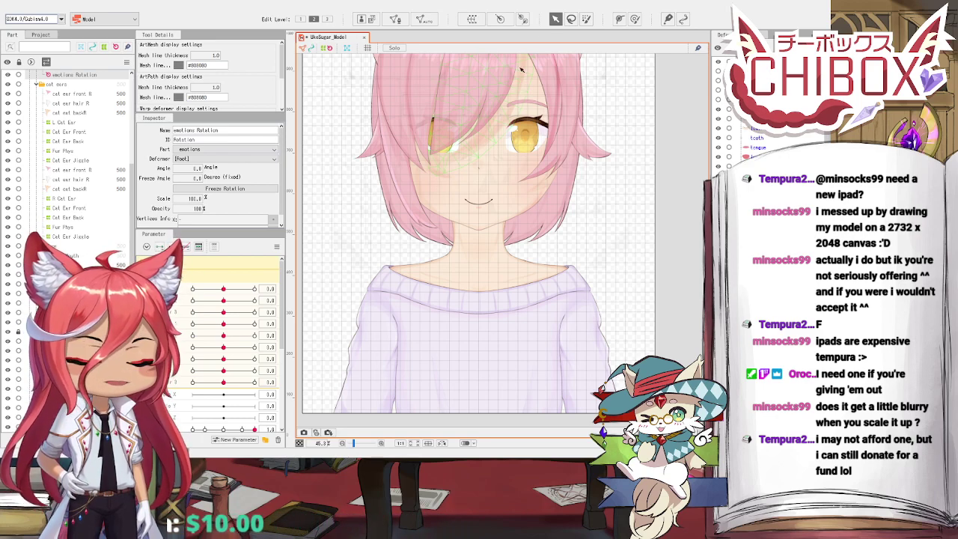
{"action": "scroll", "coordinate": [563, 80], "scroll_direction": "down", "scroll_amount": 2}
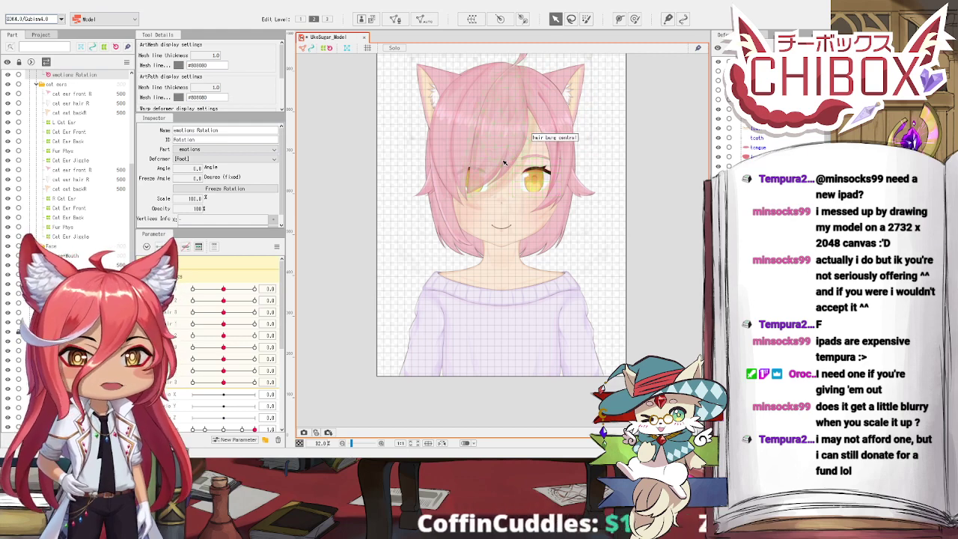
{"action": "scroll", "coordinate": [504, 162], "scroll_direction": "down", "scroll_amount": 2}
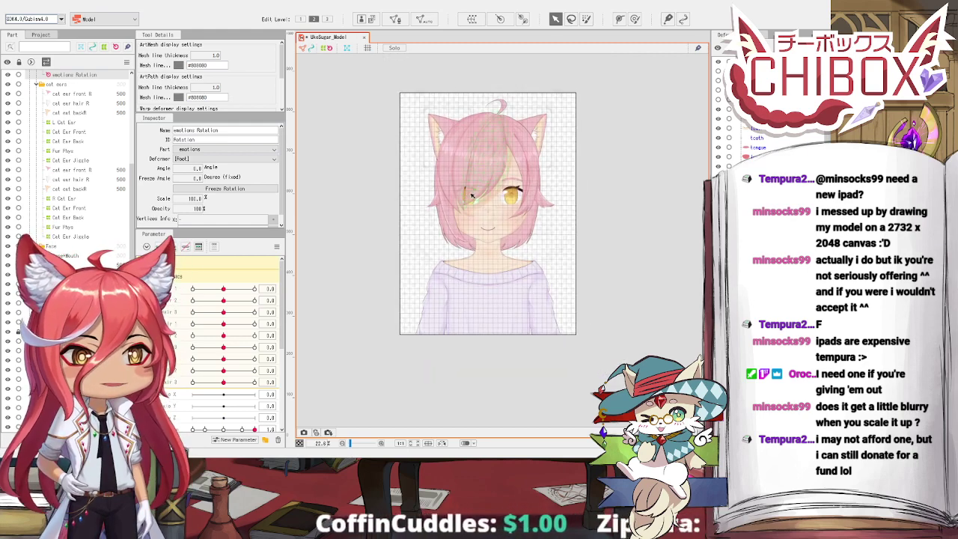
{"action": "left_click_drag", "start_coordinate": [471, 196], "coordinate": [461, 179]}
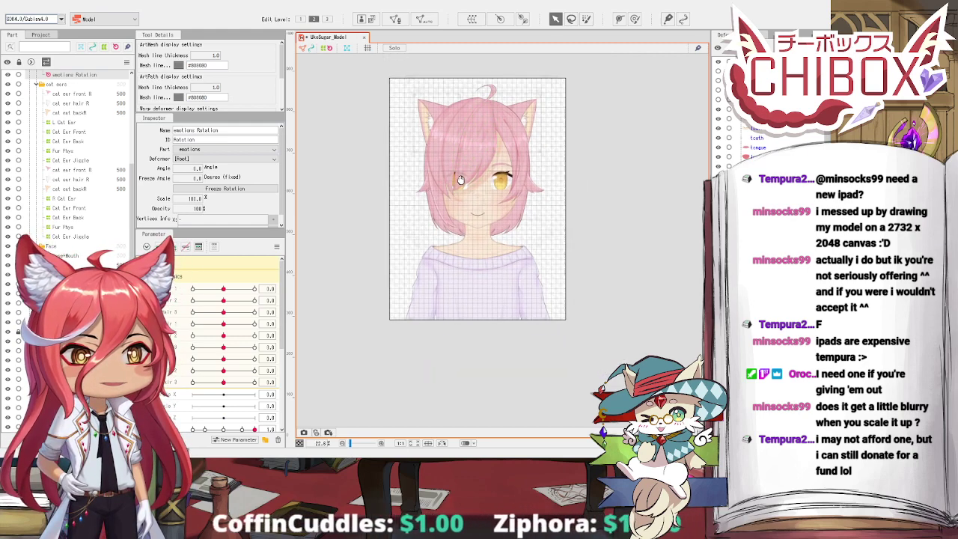
{"action": "scroll", "coordinate": [472, 172], "scroll_direction": "up", "scroll_amount": 3}
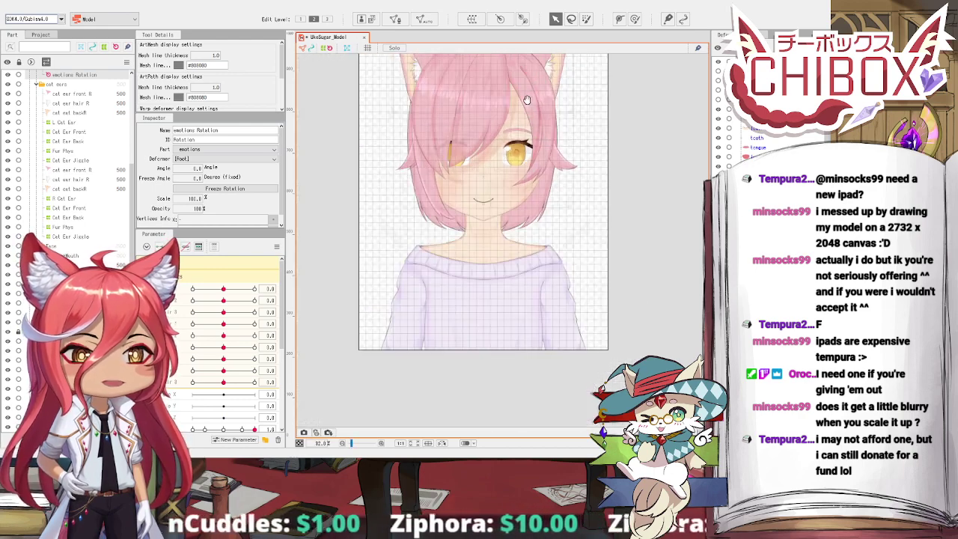
{"action": "left_click_drag", "start_coordinate": [527, 100], "coordinate": [536, 116]}
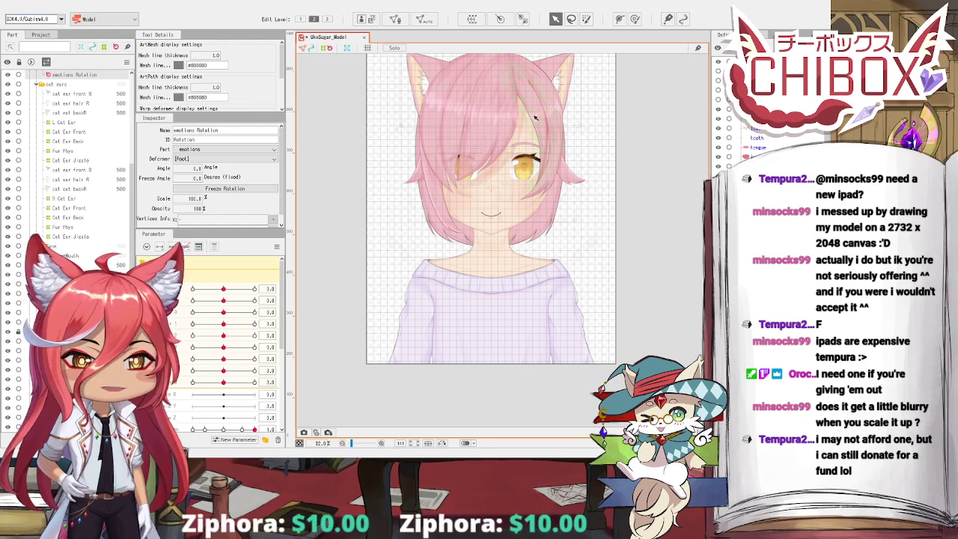
{"action": "left_click_drag", "start_coordinate": [536, 118], "coordinate": [526, 123]}
{"action": "scroll", "coordinate": [524, 126], "scroll_direction": "up", "scroll_amount": 2}
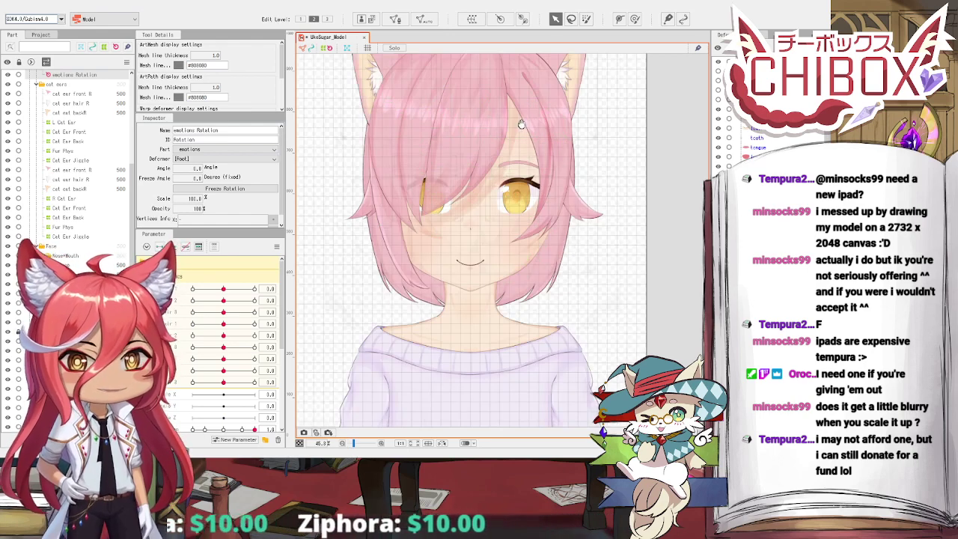
{"action": "scroll", "coordinate": [522, 126], "scroll_direction": "down", "scroll_amount": 2}
{"action": "left_click_drag", "start_coordinate": [519, 127], "coordinate": [513, 172]}
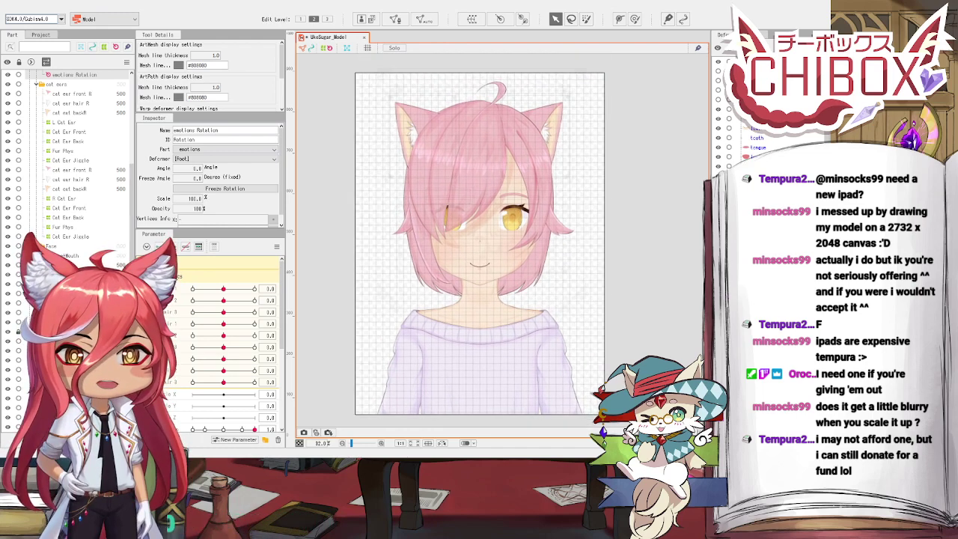
Step: Delete the emotions rotation deformer and select the Hair warp deformer around the head
{"action": "key", "text": "Delete"}
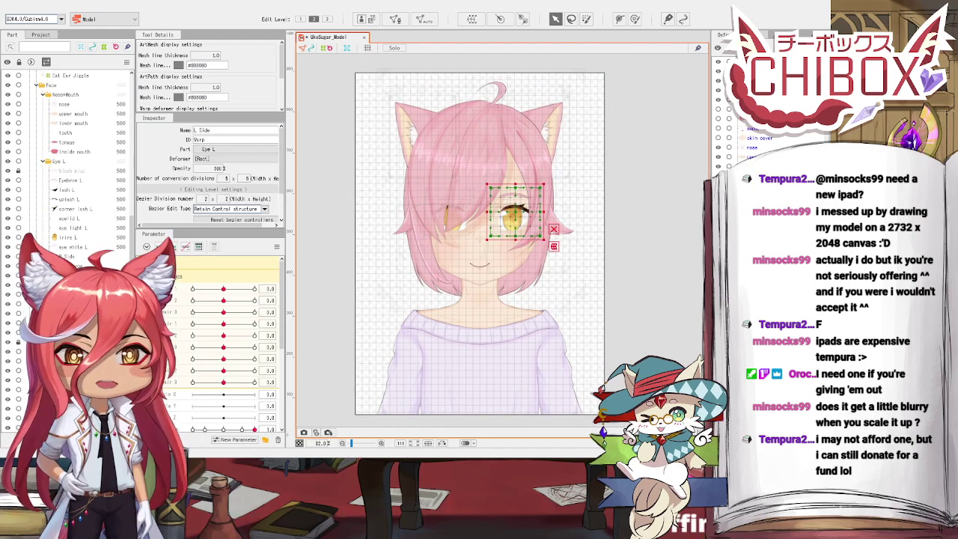
{"action": "left_click", "coordinate": [465, 161]}
{"action": "left_click_drag", "start_coordinate": [617, 150], "coordinate": [615, 141]}
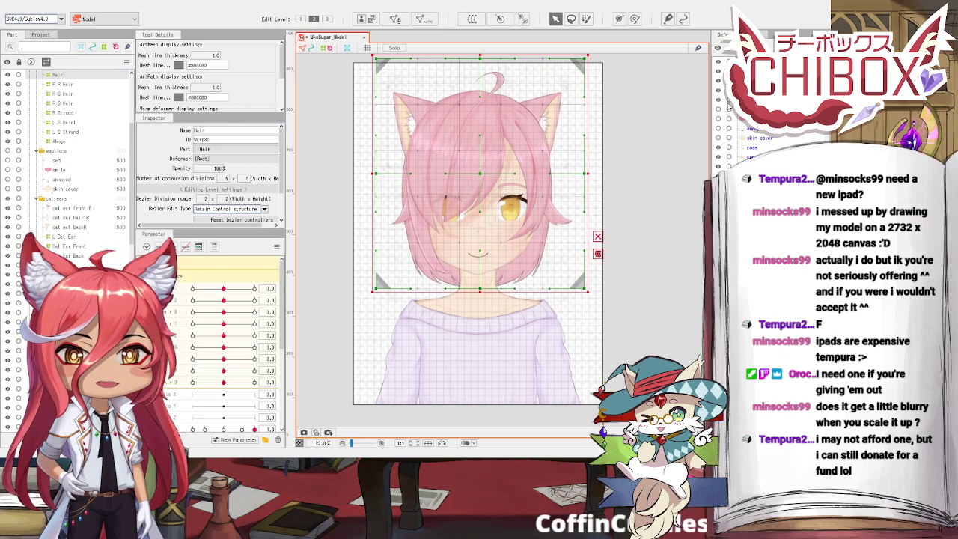
Step: Open the physics and scene blending settings and examine the model's hair and ears in the preview
{"action": "left_click", "coordinate": [54, 5]}
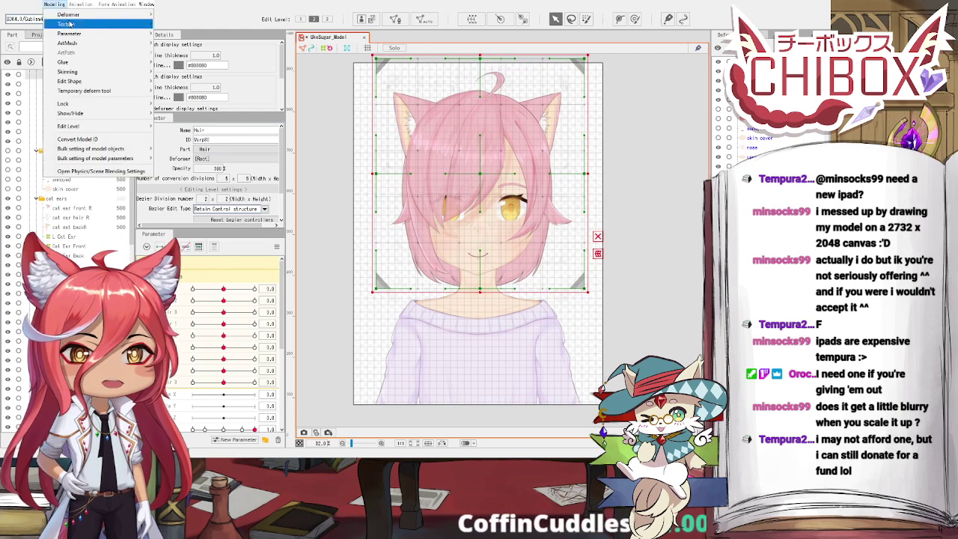
{"action": "left_click", "coordinate": [109, 173]}
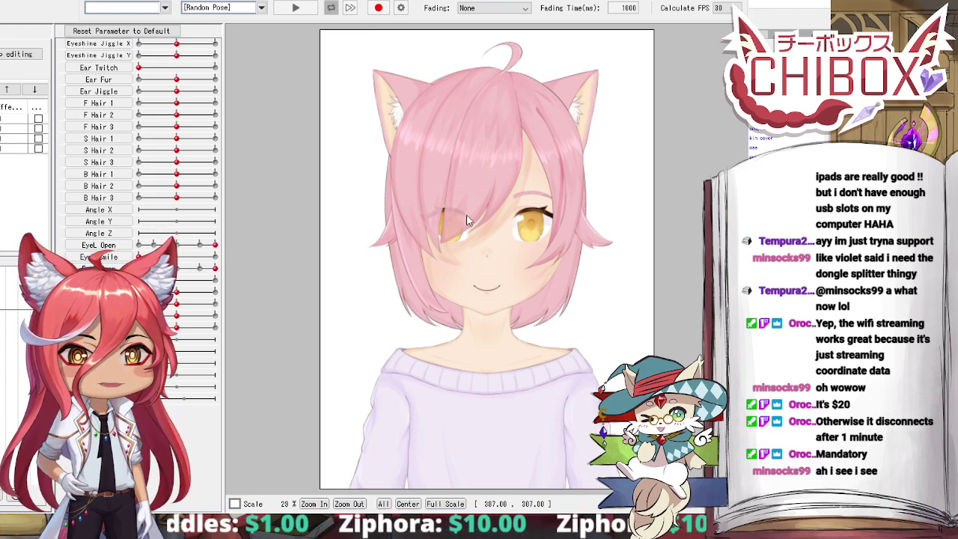
{"action": "scroll", "coordinate": [503, 194], "scroll_direction": "up", "scroll_amount": 2}
{"action": "scroll", "coordinate": [524, 217], "scroll_direction": "down", "scroll_amount": 1}
{"action": "left_click_drag", "start_coordinate": [547, 221], "coordinate": [511, 223]}
{"action": "scroll", "coordinate": [511, 225], "scroll_direction": "down", "scroll_amount": 1}
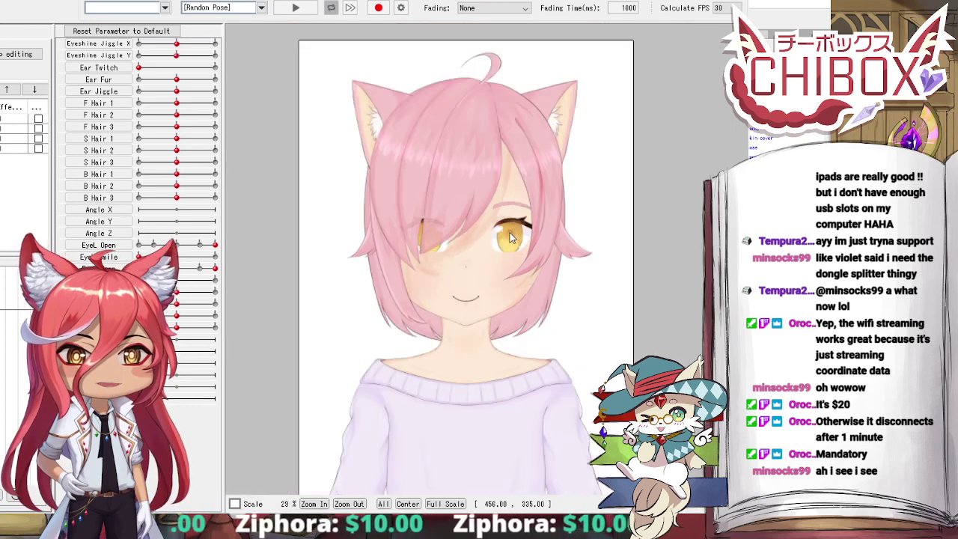
{"action": "scroll", "coordinate": [509, 235], "scroll_direction": "down", "scroll_amount": 1}
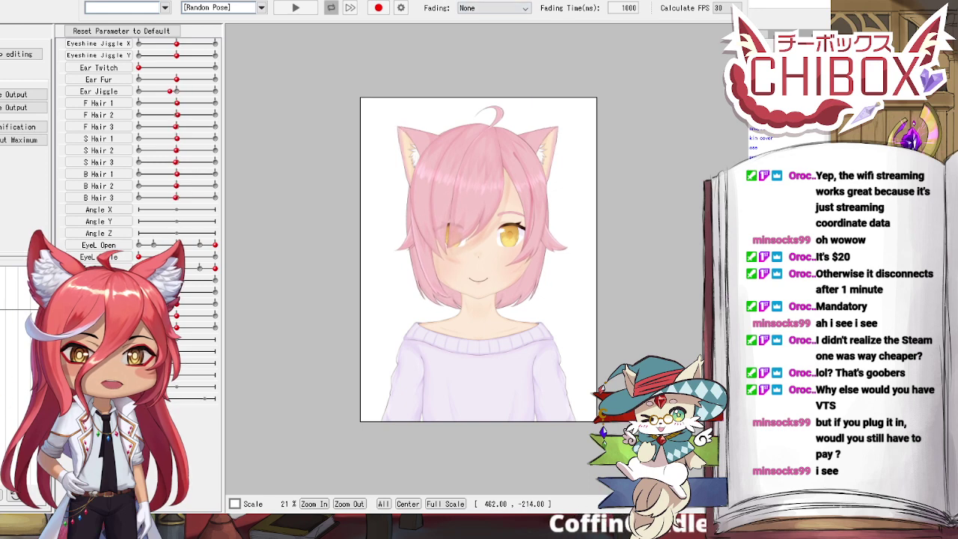
Step: Return to the modeling view and look over the whole model on the canvas
{"action": "key", "text": "alt+Tab"}
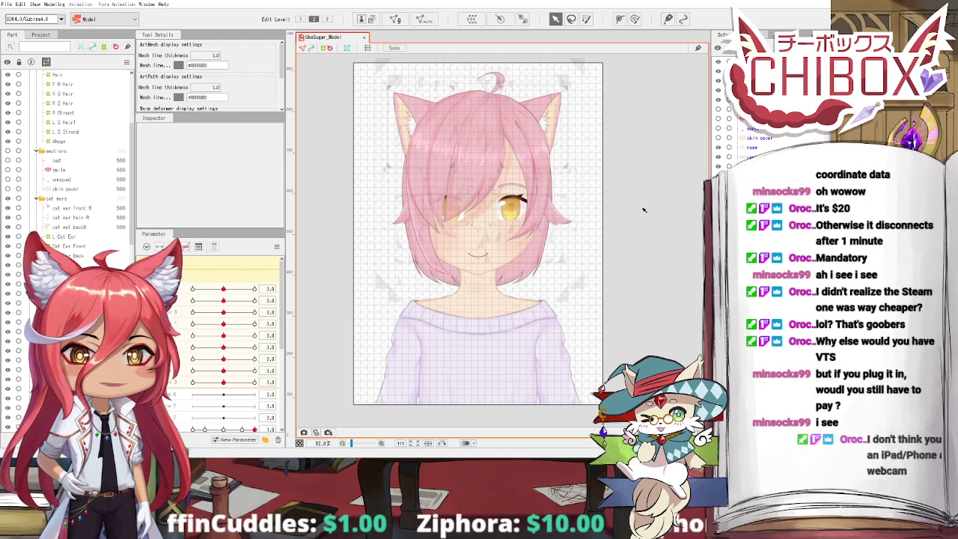
{"action": "scroll", "coordinate": [633, 214], "scroll_direction": "up", "scroll_amount": 2}
{"action": "left_click_drag", "start_coordinate": [632, 214], "coordinate": [643, 194]}
{"action": "scroll", "coordinate": [638, 280], "scroll_direction": "down", "scroll_amount": 2}
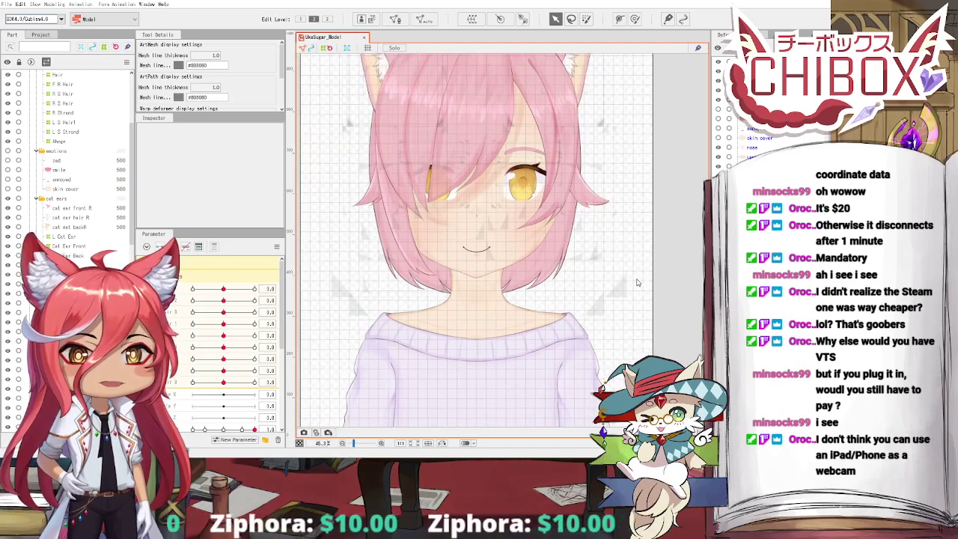
{"action": "scroll", "coordinate": [638, 280], "scroll_direction": "down", "scroll_amount": 1}
{"action": "left_click_drag", "start_coordinate": [638, 281], "coordinate": [594, 252]}
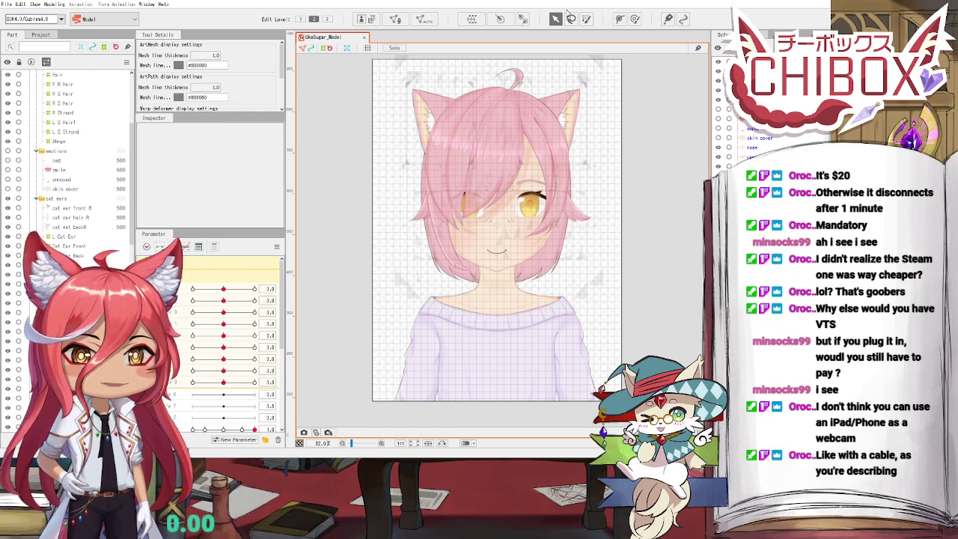
{"action": "scroll", "coordinate": [607, 129], "scroll_direction": "down", "scroll_amount": 2}
{"action": "left_click_drag", "start_coordinate": [605, 128], "coordinate": [606, 153]}
{"action": "scroll", "coordinate": [550, 166], "scroll_direction": "up", "scroll_amount": 2}
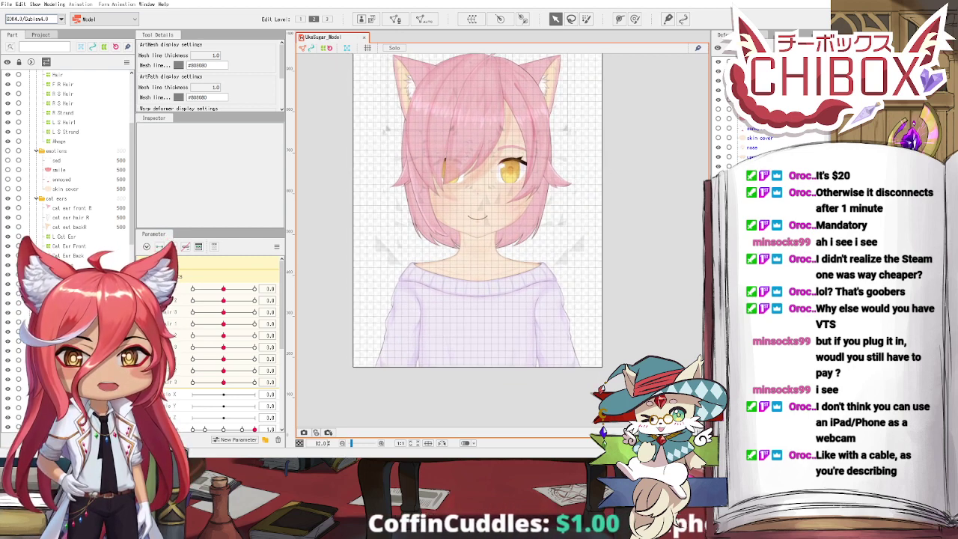
Step: Select the range of mouth art meshes, including the inside mouth, without the sad emotion mesh
{"action": "left_click", "coordinate": [757, 118]}
{"action": "left_click", "coordinate": [755, 109]}
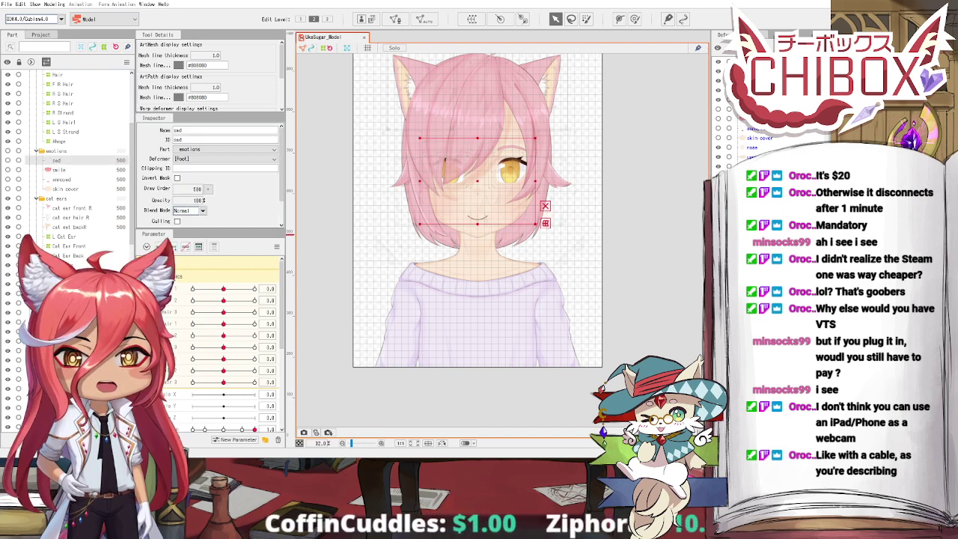
{"action": "left_click", "coordinate": [756, 176]}
{"action": "left_click", "coordinate": [756, 186]}
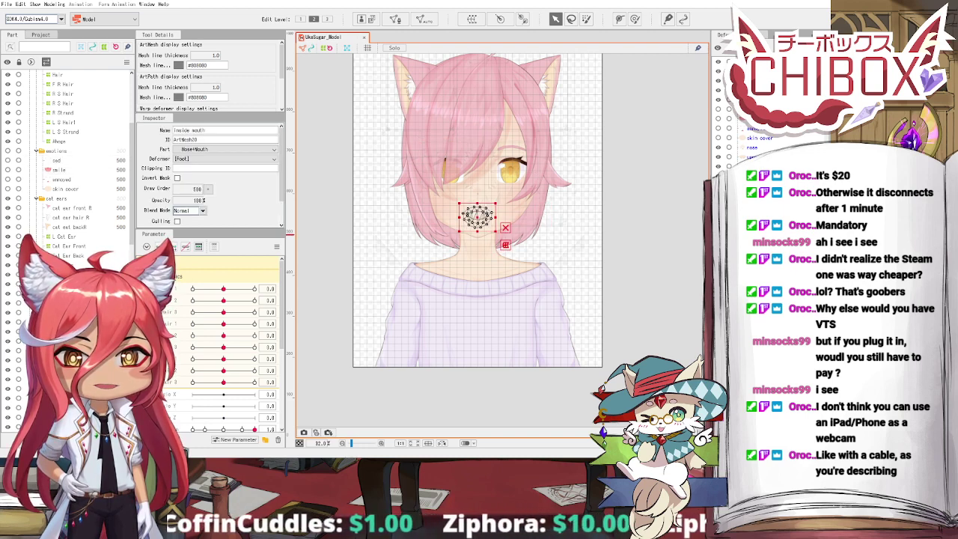
{"action": "left_click", "coordinate": [754, 157], "text": "shift"}
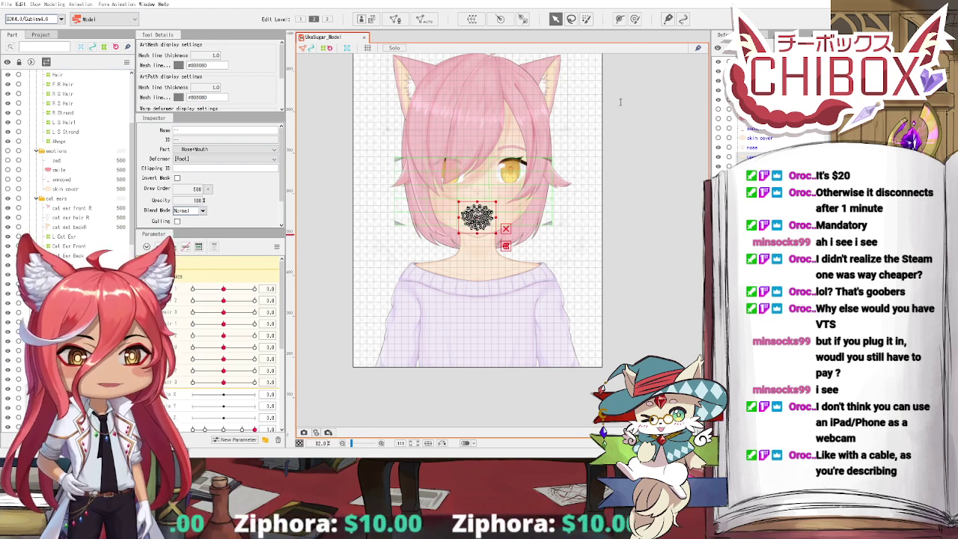
Step: Check the back collar art mesh at the neckline and clear the selection
{"action": "left_click", "coordinate": [634, 206]}
{"action": "left_click", "coordinate": [405, 301]}
{"action": "left_click", "coordinate": [411, 269]}
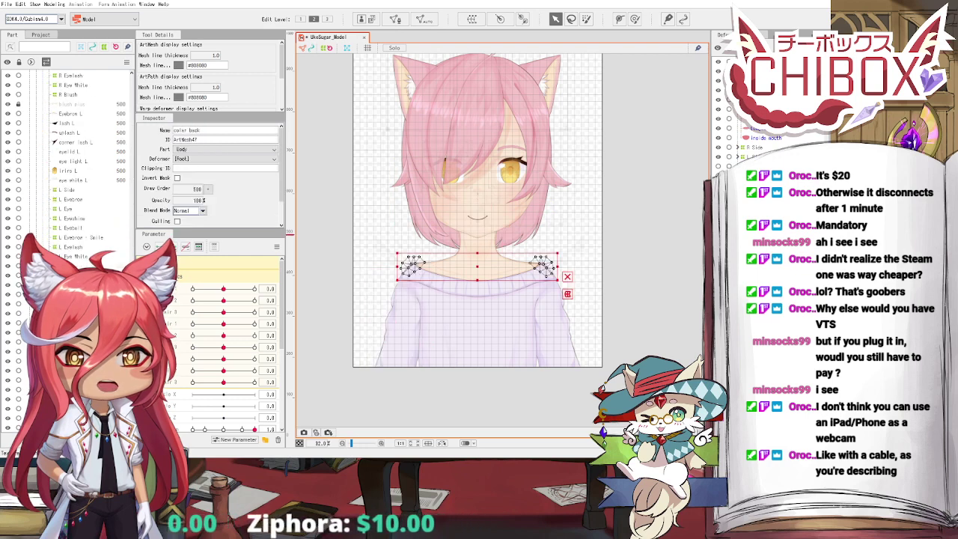
{"action": "left_click", "coordinate": [621, 256]}
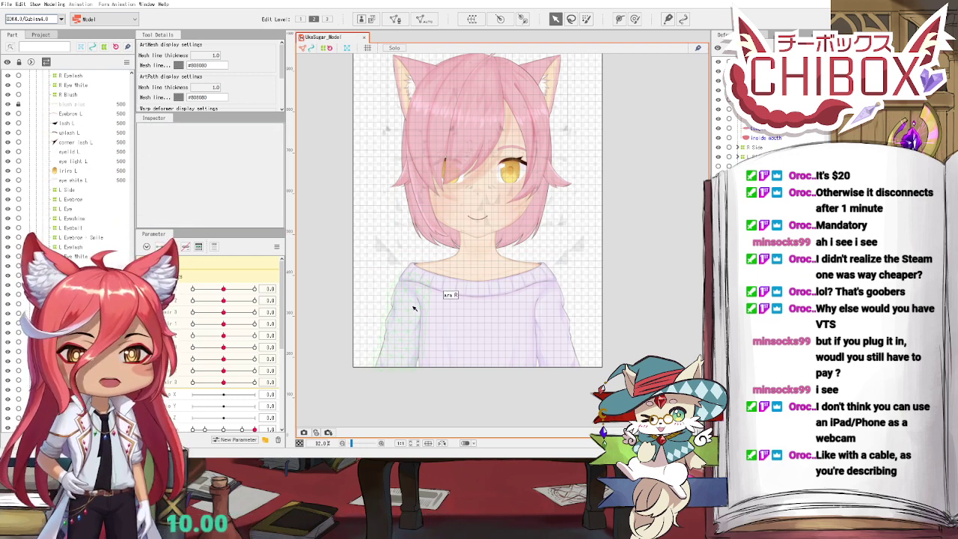
Step: Look over the character's face and body, checking the neck art mesh and the Mouth warp deformer
{"action": "scroll", "coordinate": [476, 218], "scroll_direction": "up", "scroll_amount": 2}
{"action": "left_click_drag", "start_coordinate": [475, 217], "coordinate": [483, 316]}
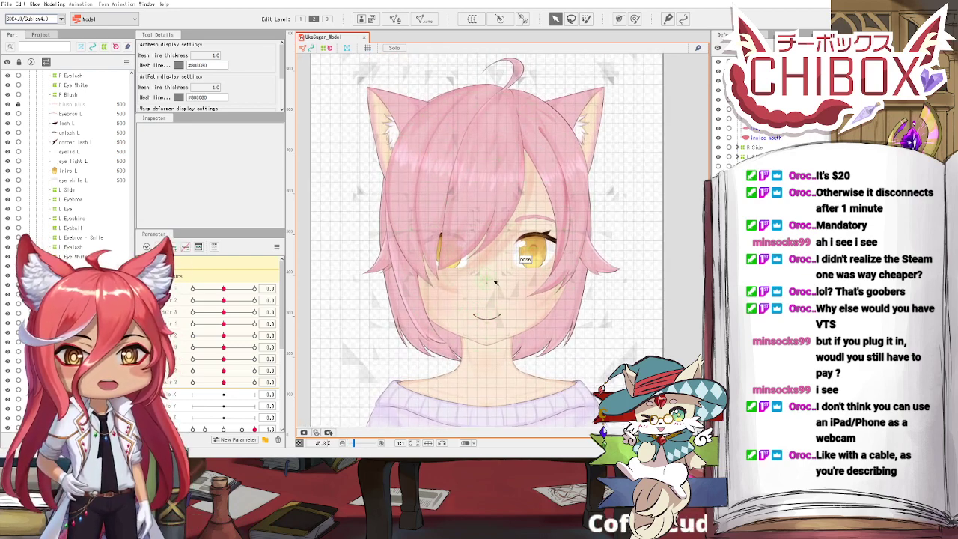
{"action": "scroll", "coordinate": [522, 243], "scroll_direction": "up", "scroll_amount": 4}
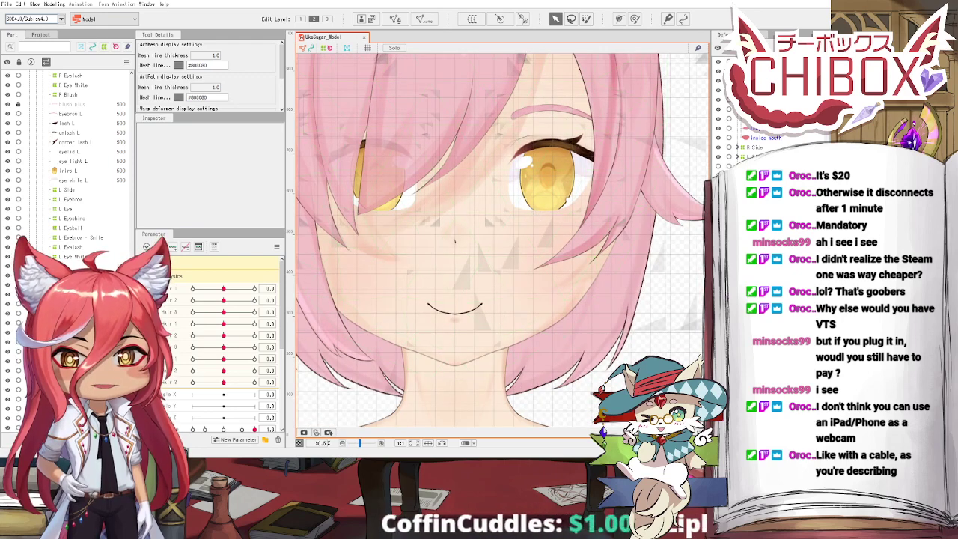
{"action": "scroll", "coordinate": [598, 234], "scroll_direction": "down", "scroll_amount": 4}
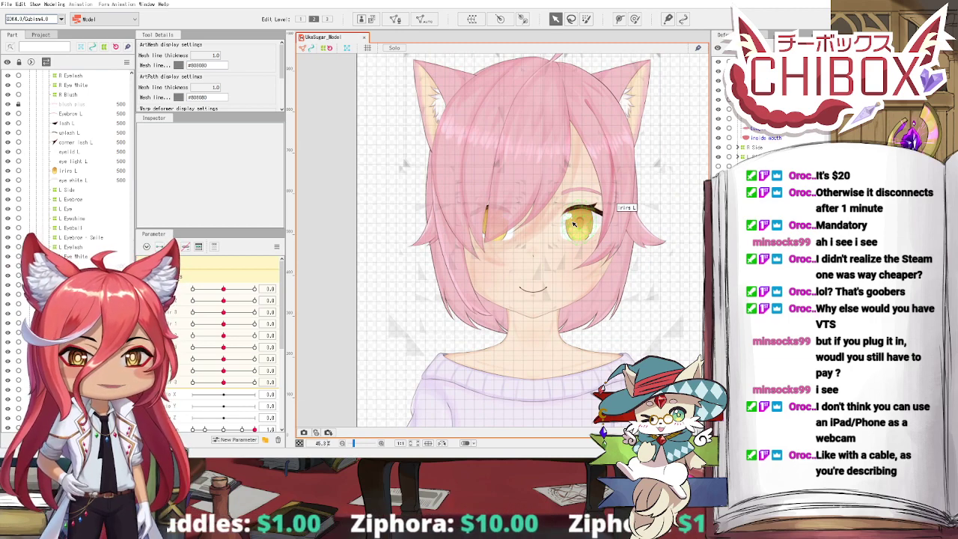
{"action": "scroll", "coordinate": [576, 210], "scroll_direction": "down", "scroll_amount": 3}
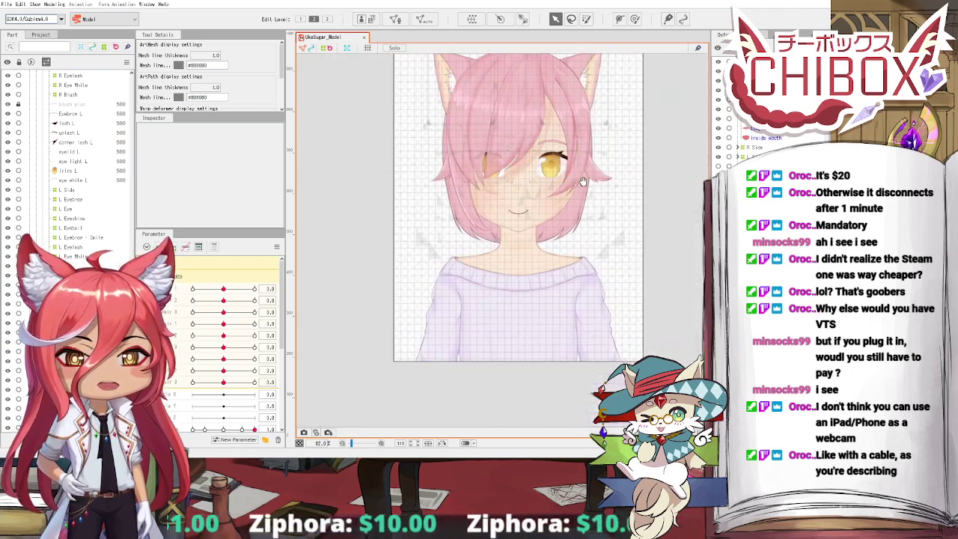
{"action": "left_click", "coordinate": [537, 247]}
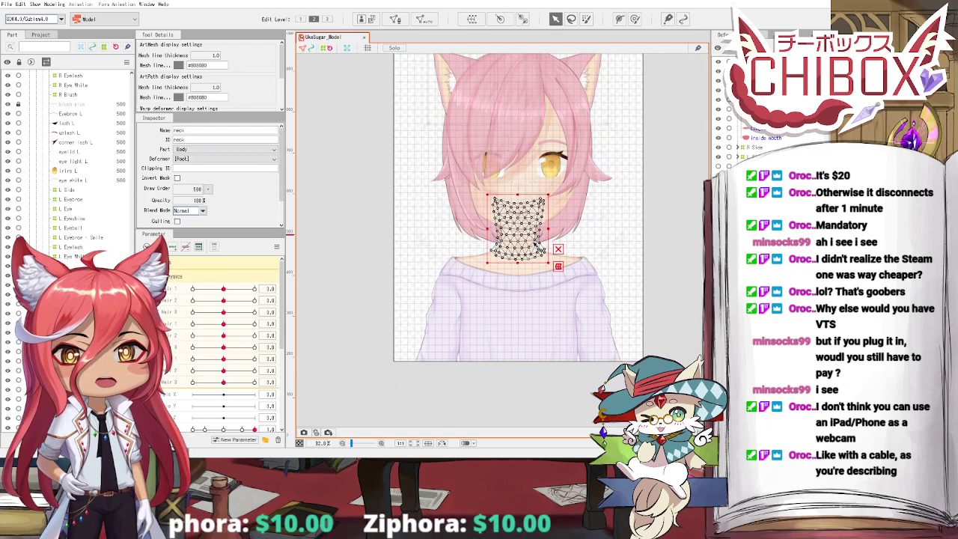
{"action": "scroll", "coordinate": [537, 246], "scroll_direction": "up", "scroll_amount": 2}
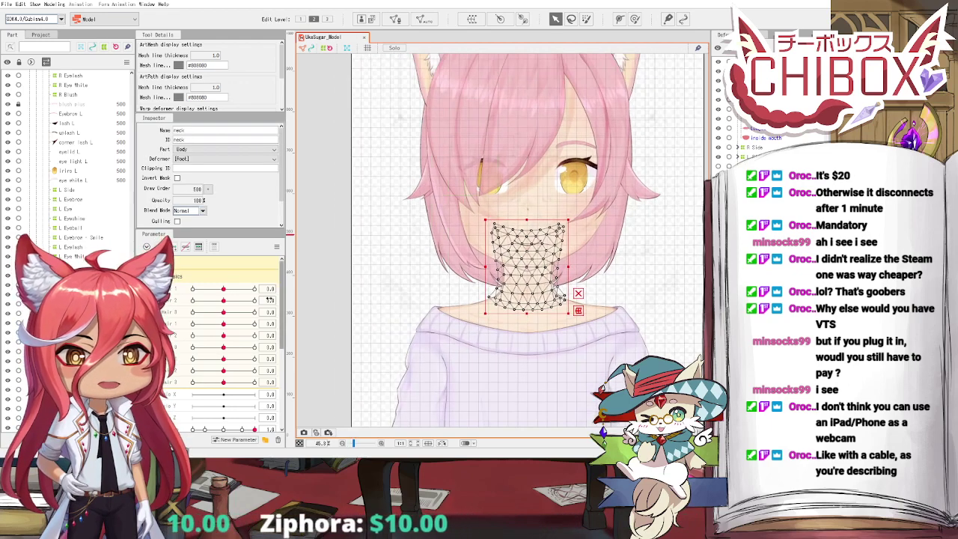
{"action": "scroll", "coordinate": [270, 300], "scroll_direction": "down", "scroll_amount": 2}
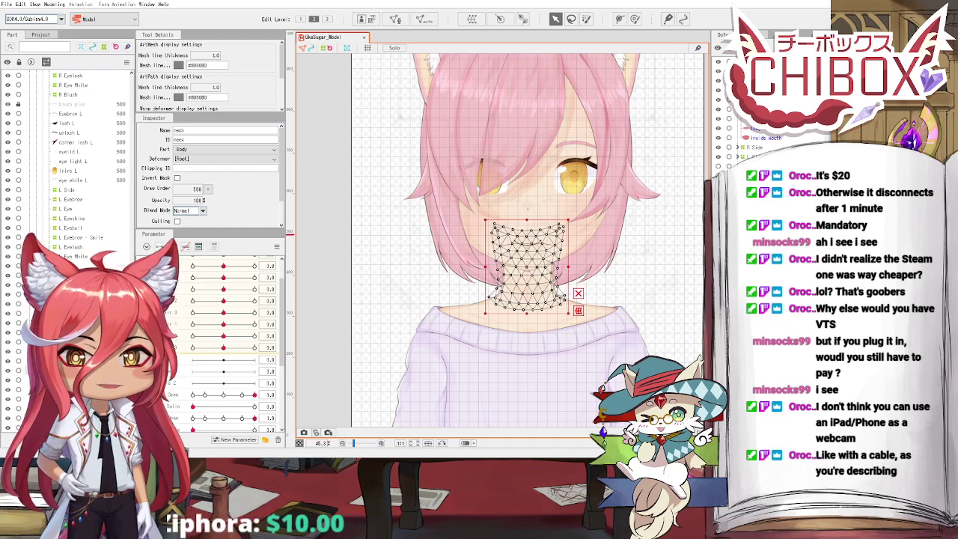
{"action": "left_click", "coordinate": [528, 241]}
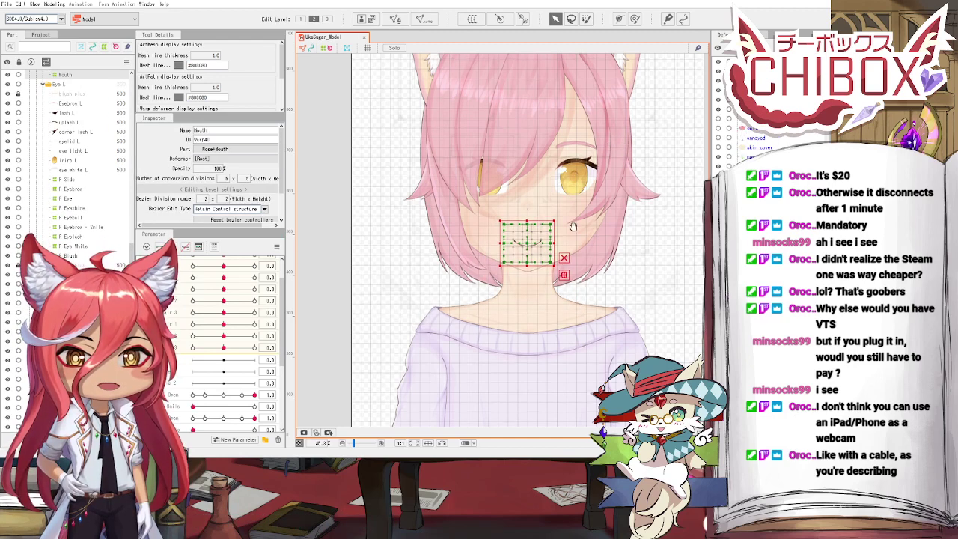
{"action": "scroll", "coordinate": [542, 282], "scroll_direction": "down", "scroll_amount": 2}
Step: Try to gather the face, nose, mouth, eye-side, cat ear and hair objects in one selection, leaving out the neck
{"action": "left_click", "coordinate": [489, 301]}
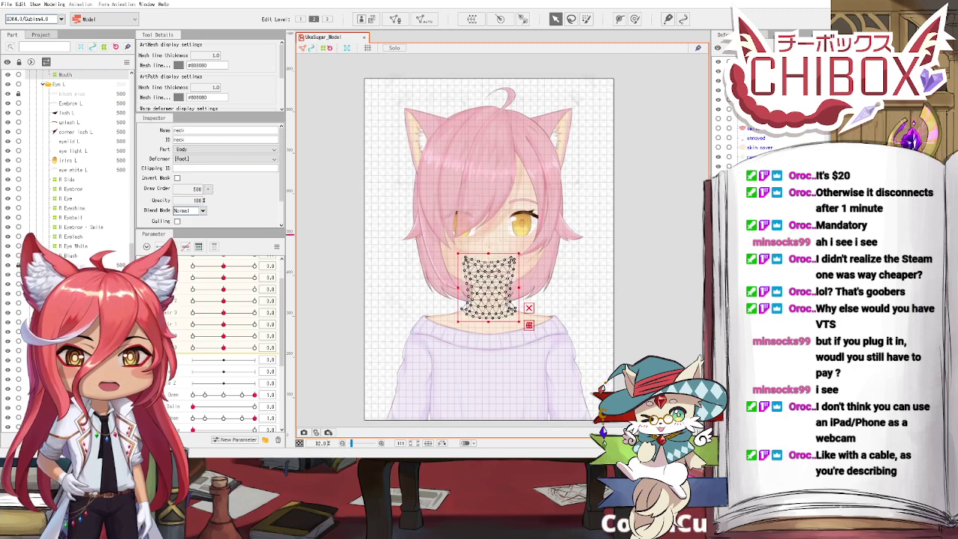
{"action": "left_click", "coordinate": [492, 235], "text": "shift"}
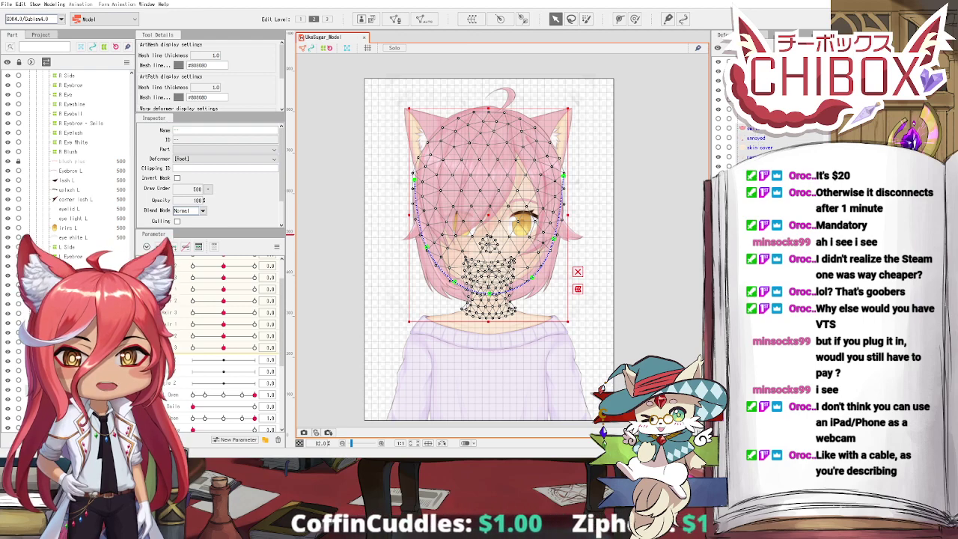
{"action": "left_click", "coordinate": [490, 271], "text": "shift"}
{"action": "left_click", "coordinate": [525, 217], "text": "shift"}
{"action": "left_click", "coordinate": [459, 217], "text": "shift"}
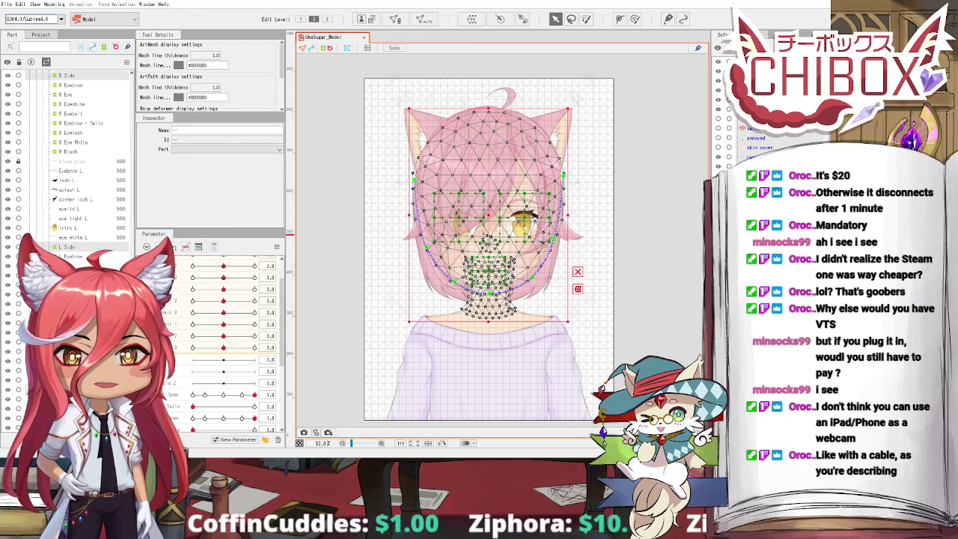
{"action": "left_click", "coordinate": [431, 142], "text": "shift"}
{"action": "left_click", "coordinate": [547, 143], "text": "shift"}
{"action": "left_click", "coordinate": [491, 189], "text": "shift"}
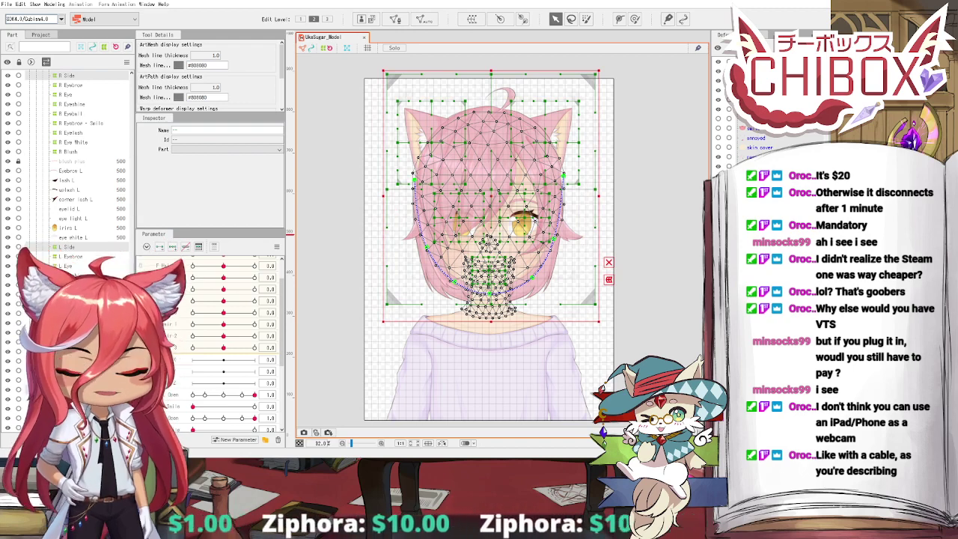
{"action": "left_click", "coordinate": [491, 308], "text": "shift"}
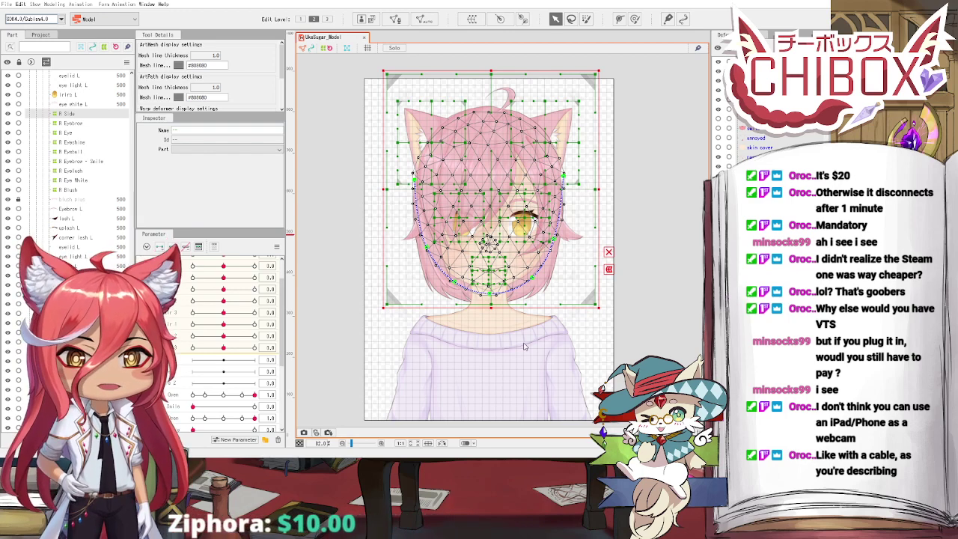
{"action": "left_click", "coordinate": [487, 240]}
{"action": "scroll", "coordinate": [495, 238], "scroll_direction": "down", "scroll_amount": 5}
{"action": "left_click", "coordinate": [631, 258]}
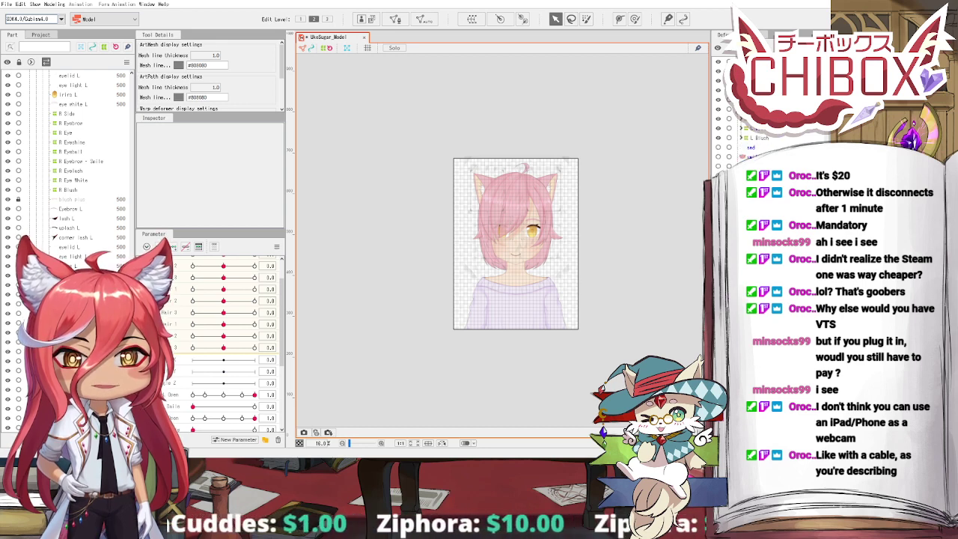
Step: Select the face, nose, Mouth and both eye-side deformers and enclose them in a new warp deformer named Head
{"action": "left_click", "coordinate": [516, 255]}
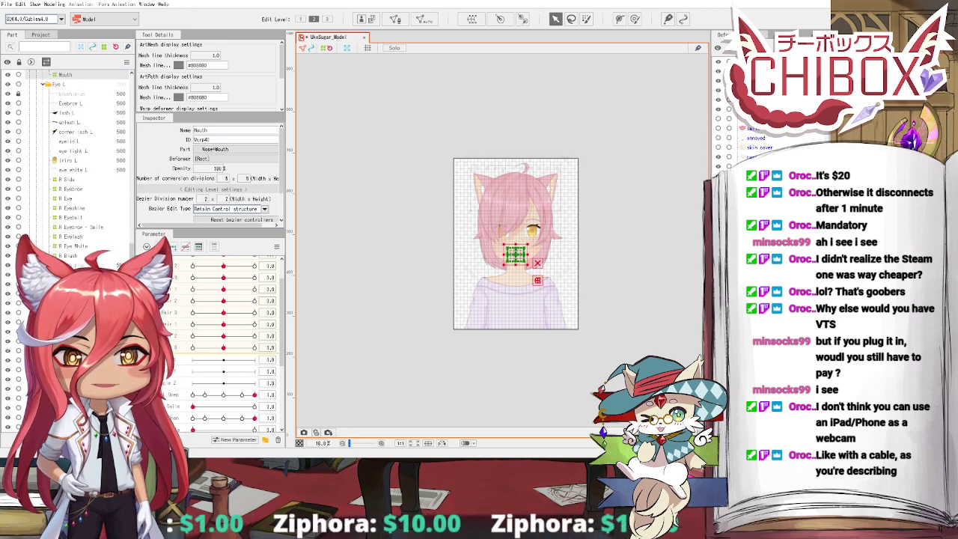
{"action": "key", "text": "ctrl+a"}
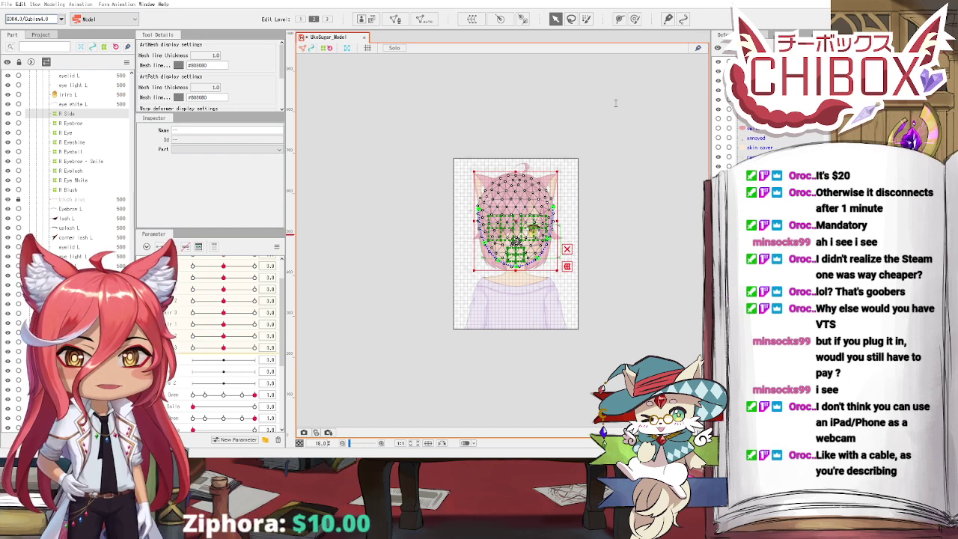
{"action": "key", "text": "p"}
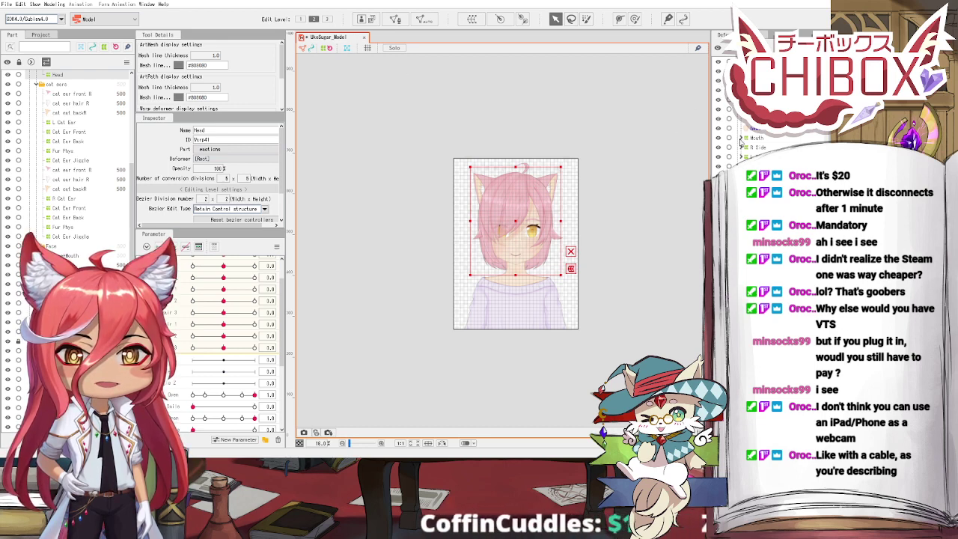
Step: Expand the Mouth deformer, look through the hair entries in the deformer hierarchy, and clear the selection
{"action": "left_click", "coordinate": [741, 139]}
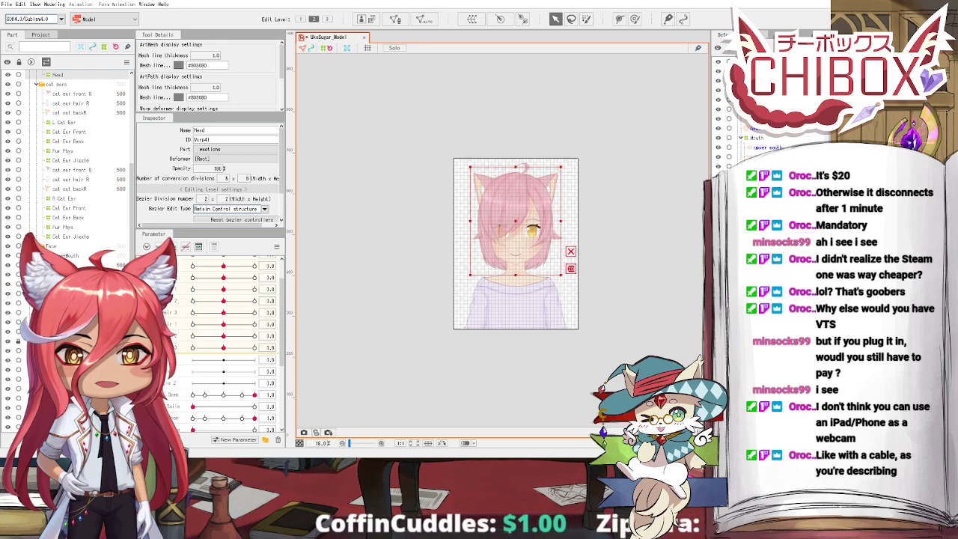
{"action": "scroll", "coordinate": [758, 143], "scroll_direction": "down", "scroll_amount": 5}
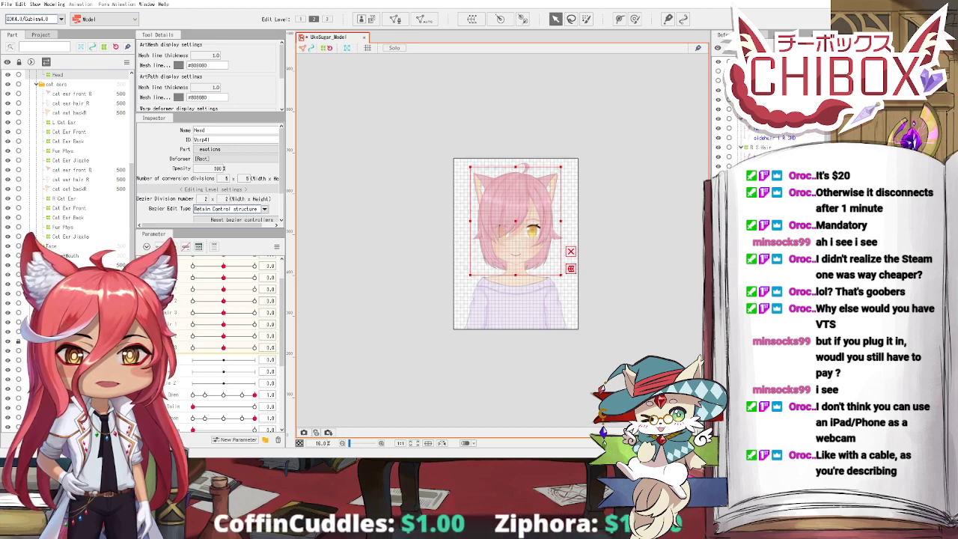
{"action": "scroll", "coordinate": [758, 142], "scroll_direction": "down", "scroll_amount": 5}
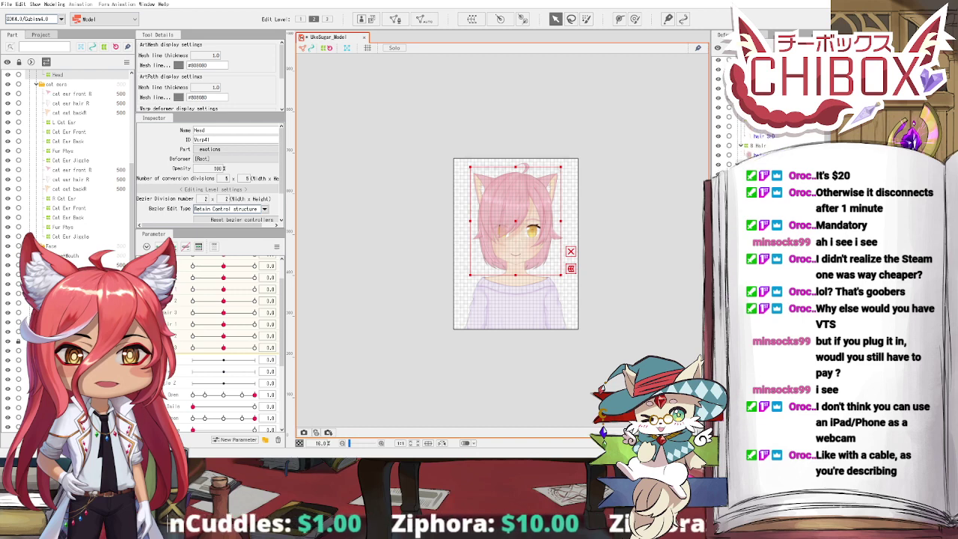
{"action": "scroll", "coordinate": [757, 142], "scroll_direction": "down", "scroll_amount": 5}
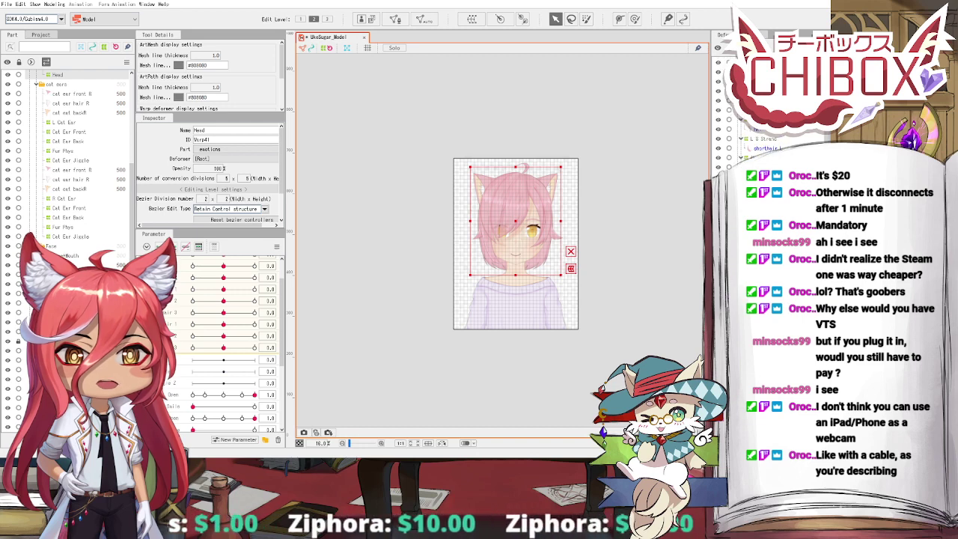
{"action": "scroll", "coordinate": [719, 78], "scroll_direction": "up", "scroll_amount": 10}
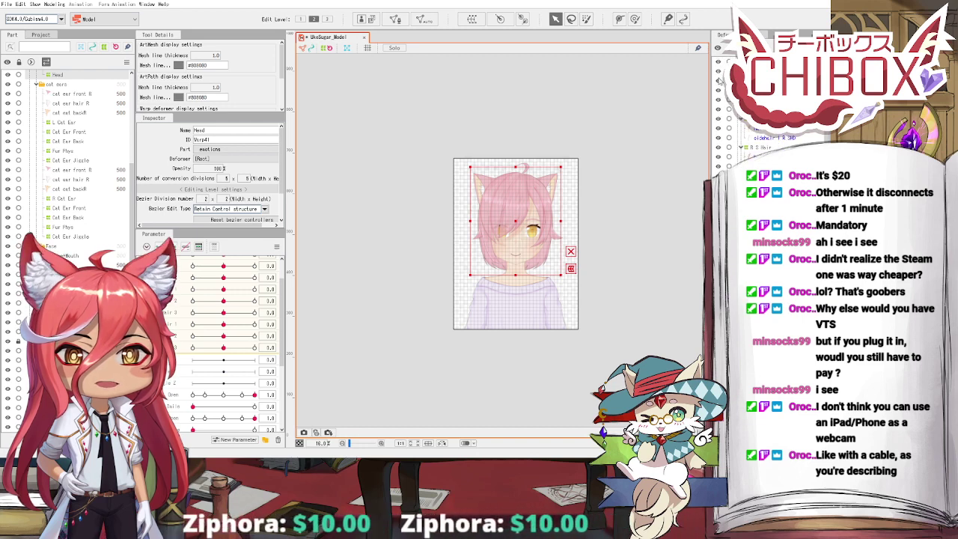
{"action": "left_click", "coordinate": [610, 142]}
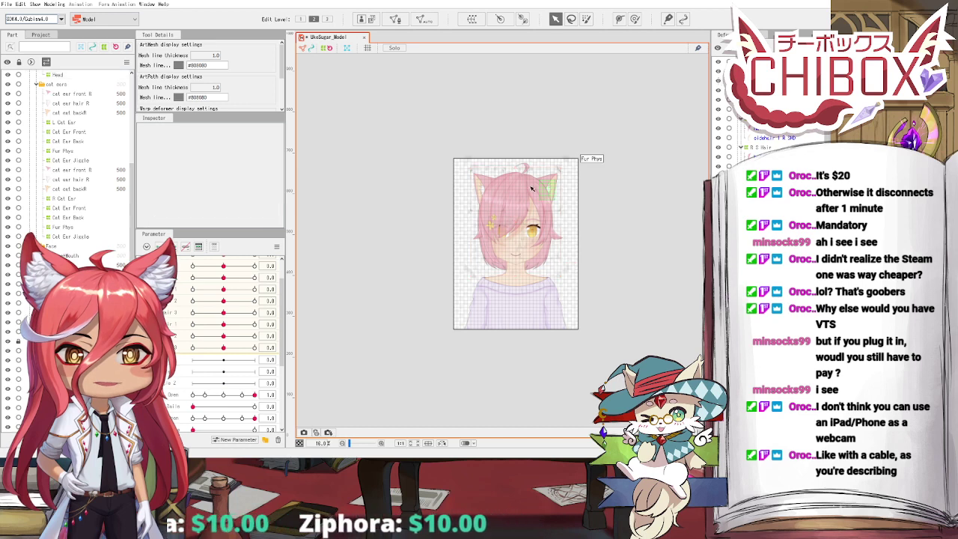
Step: Check the Hair and Head warp deformers on the model and make the emotions part visible
{"action": "left_click", "coordinate": [506, 197]}
{"action": "left_click", "coordinate": [491, 223]}
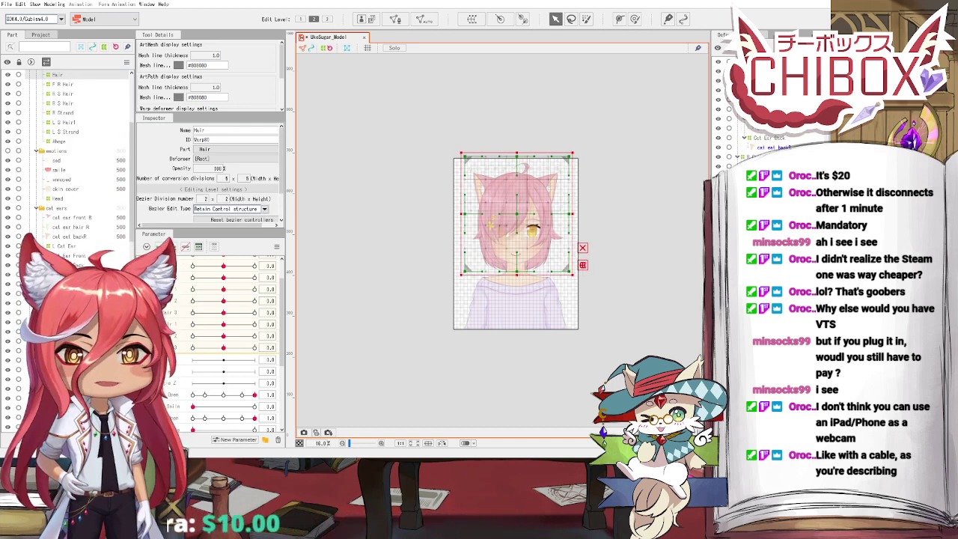
{"action": "left_click", "coordinate": [490, 223]}
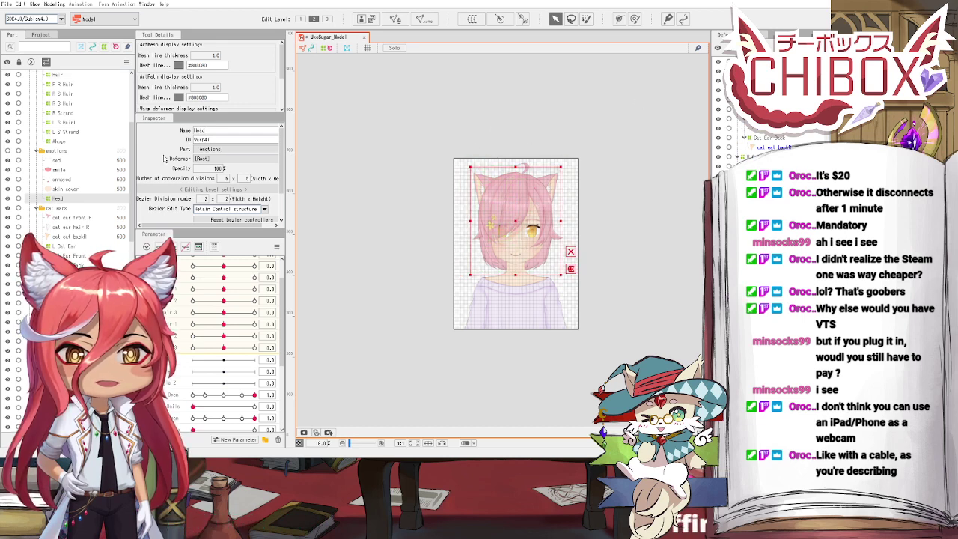
{"action": "left_click", "coordinate": [9, 152]}
{"action": "scroll", "coordinate": [560, 215], "scroll_direction": "up", "scroll_amount": 3}
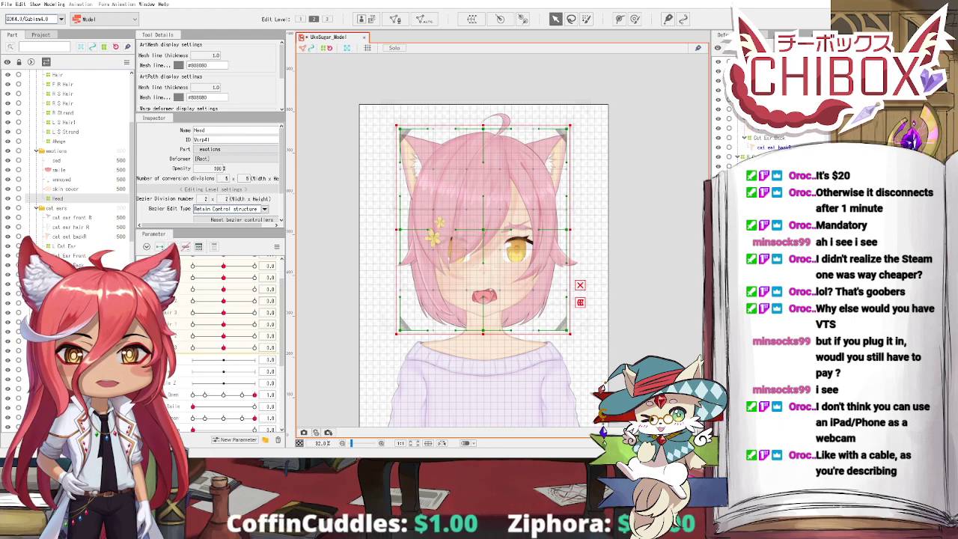
Step: Create a rotation deformer named Head Z over the Hair, Head and both Cat Ear deformers, with its pivot at the chin
{"action": "scroll", "coordinate": [771, 142], "scroll_direction": "down", "scroll_amount": 5}
{"action": "left_click", "coordinate": [764, 119]}
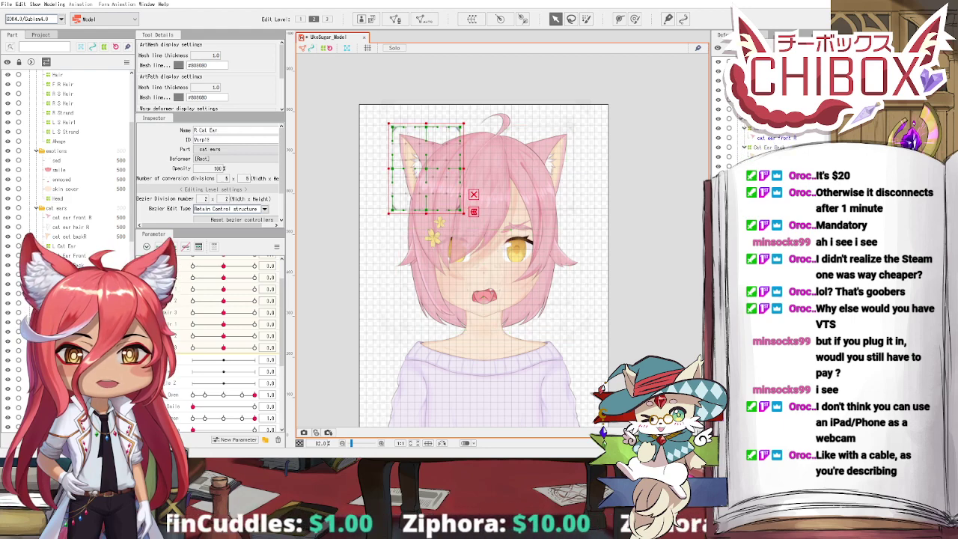
{"action": "left_click", "coordinate": [505, 266]}
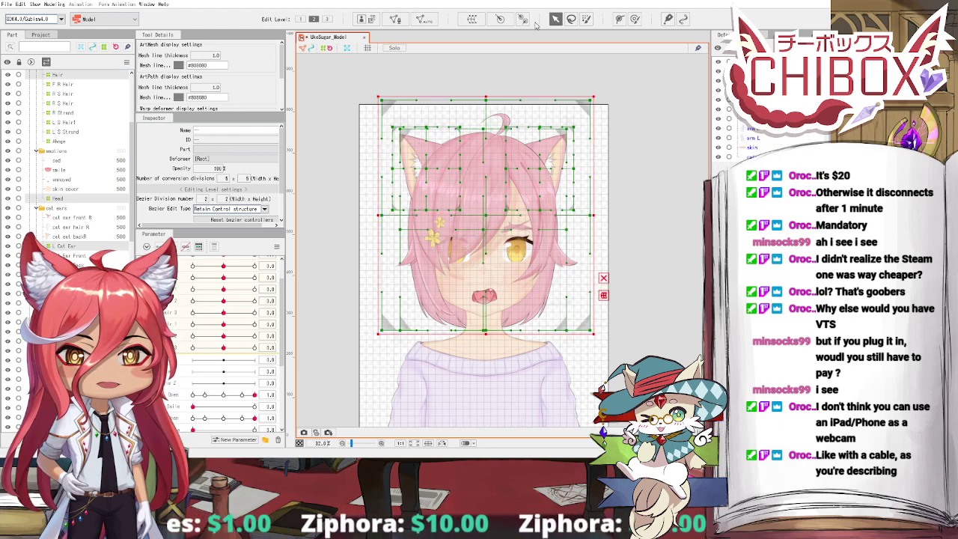
{"action": "left_click", "coordinate": [514, 322]}
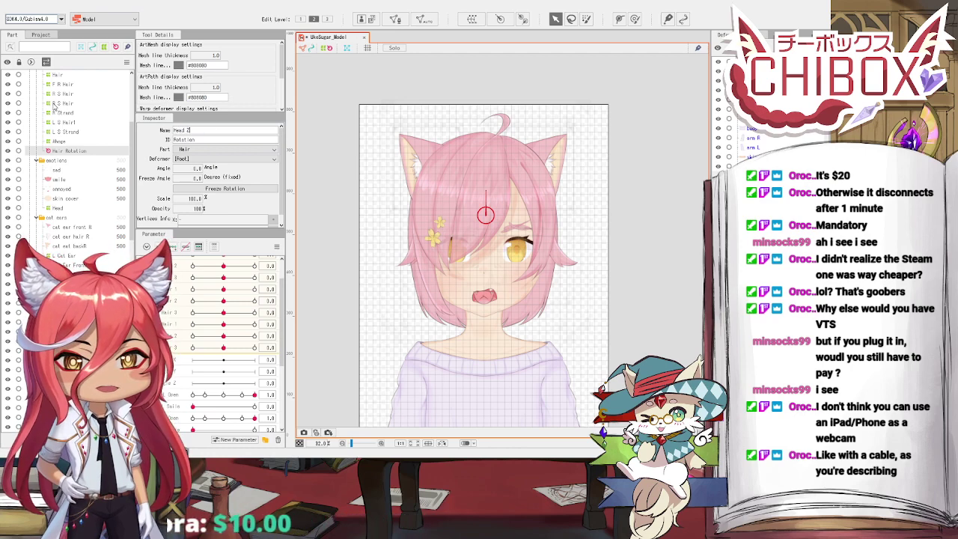
{"action": "key", "text": "Return"}
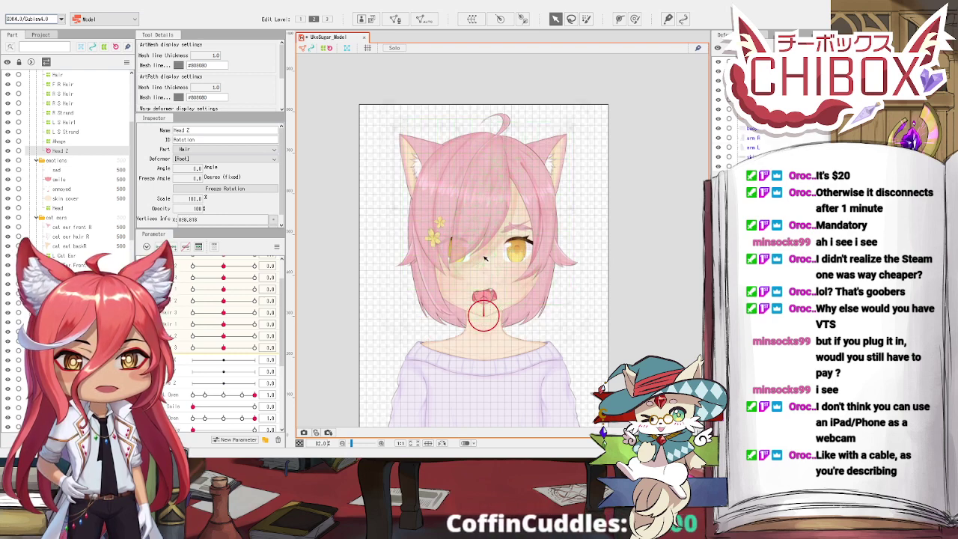
Step: Lengthen the Head Z rotation deformer's handle from the chin up to the forehead
{"action": "scroll", "coordinate": [484, 275], "scroll_direction": "up", "scroll_amount": 4}
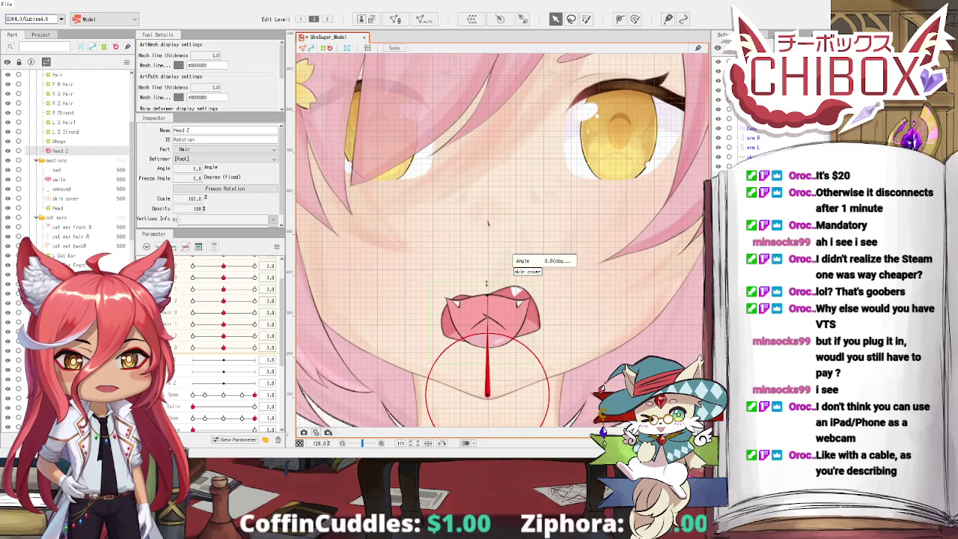
{"action": "left_click_drag", "start_coordinate": [488, 294], "coordinate": [486, 30]}
{"action": "scroll", "coordinate": [477, 129], "scroll_direction": "down", "scroll_amount": 3}
{"action": "left_click_drag", "start_coordinate": [477, 128], "coordinate": [484, 228]}
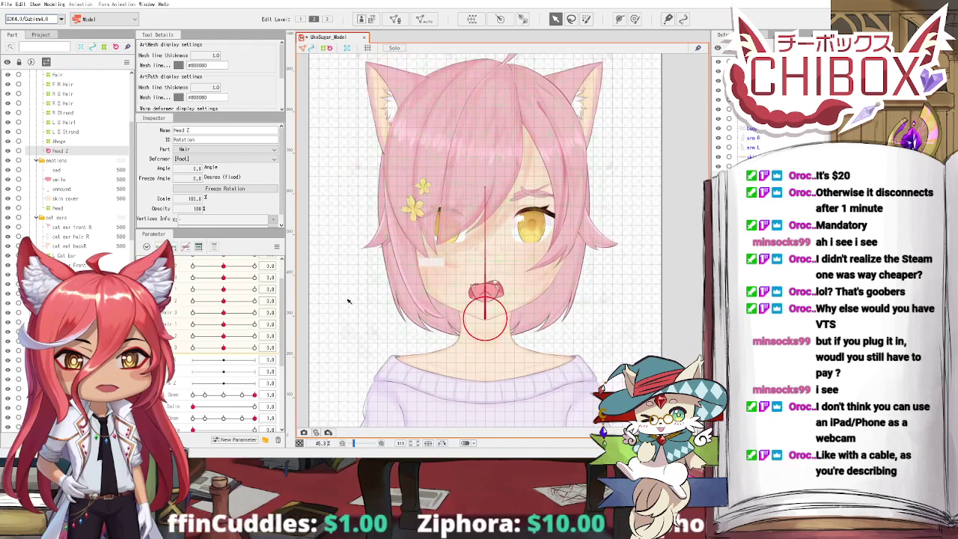
Step: Key Head Z at three points on Angle Z, tilting the head clockwise at 30 and mirroring the tilt to -30
{"action": "left_click", "coordinate": [180, 383]}
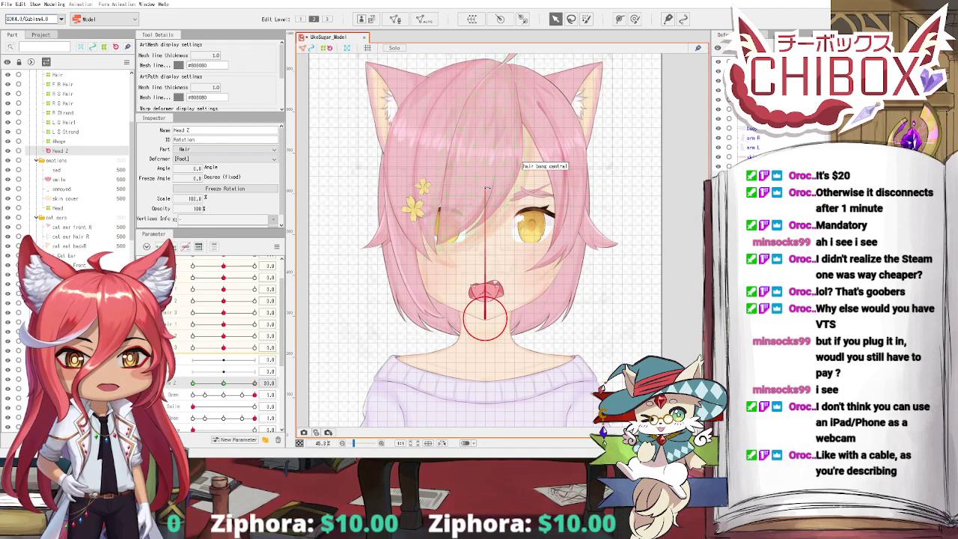
{"action": "left_click_drag", "start_coordinate": [485, 189], "coordinate": [495, 186]}
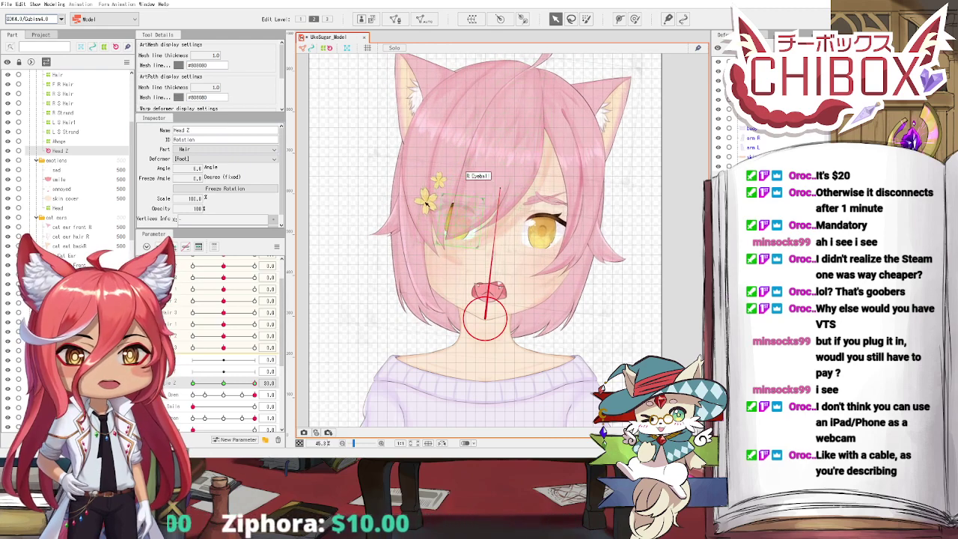
{"action": "left_click", "coordinate": [276, 247]}
{"action": "left_click", "coordinate": [317, 311]}
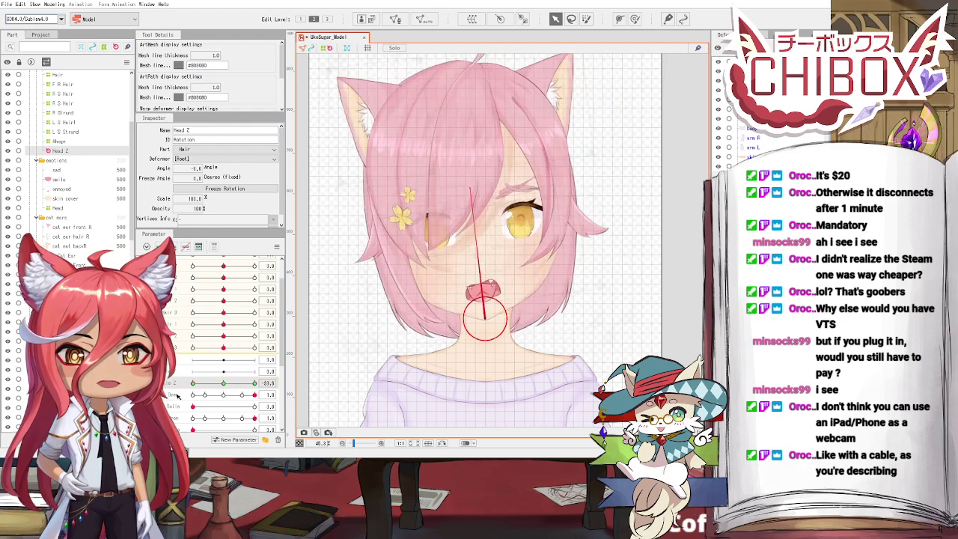
Step: Preview the head tilt on the whole model by sweeping Angle Z across its range
{"action": "scroll", "coordinate": [322, 225], "scroll_direction": "down", "scroll_amount": 2}
{"action": "left_click", "coordinate": [687, 298]}
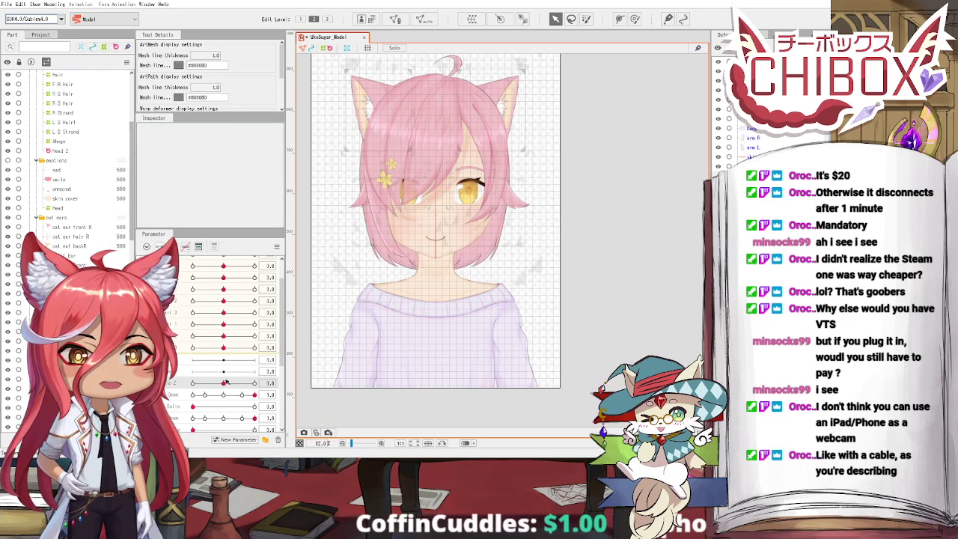
{"action": "left_click_drag", "start_coordinate": [225, 382], "coordinate": [201, 384]}
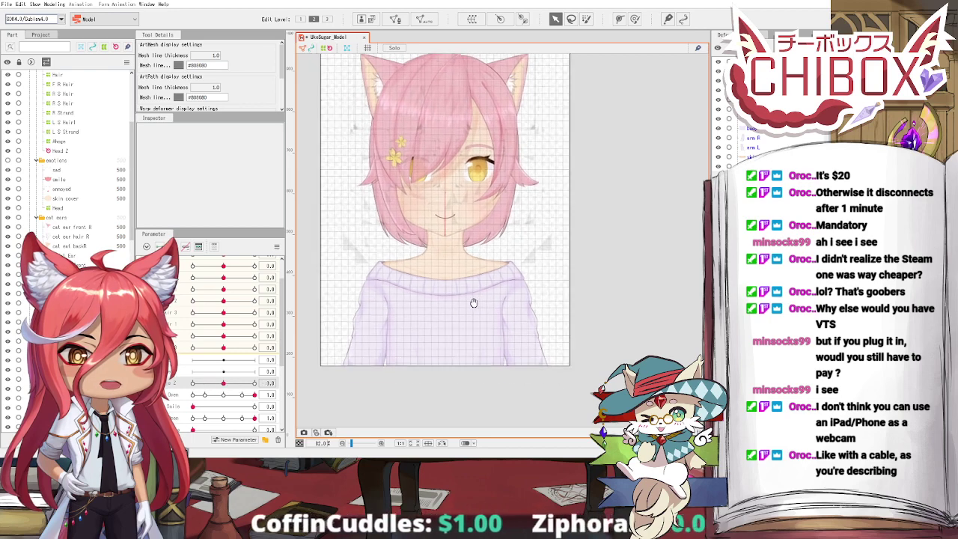
Step: Create a rotation deformer named Body Z over the body, arm and neck meshes and Head Z, with its pivot at the base of the torso
{"action": "left_click", "coordinate": [466, 319]}
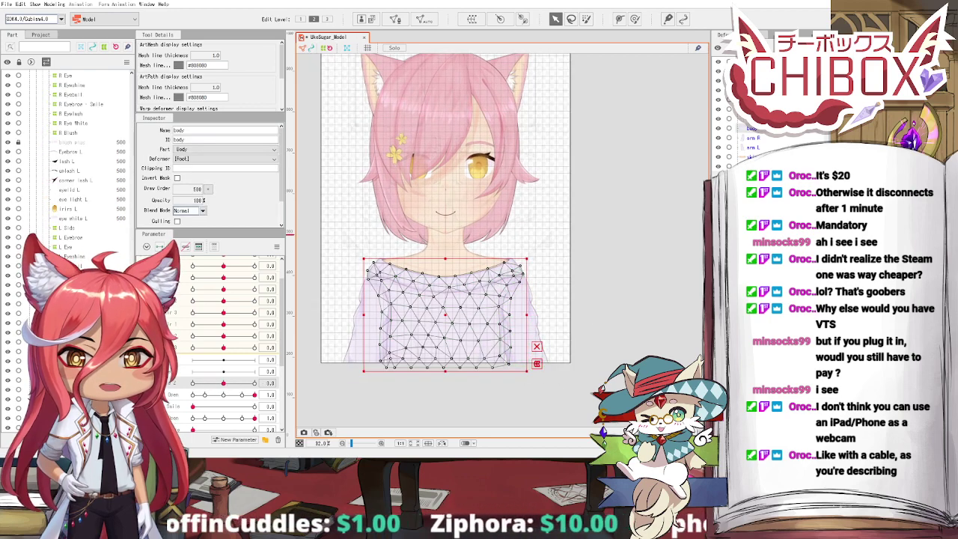
{"action": "left_click", "coordinate": [446, 228]}
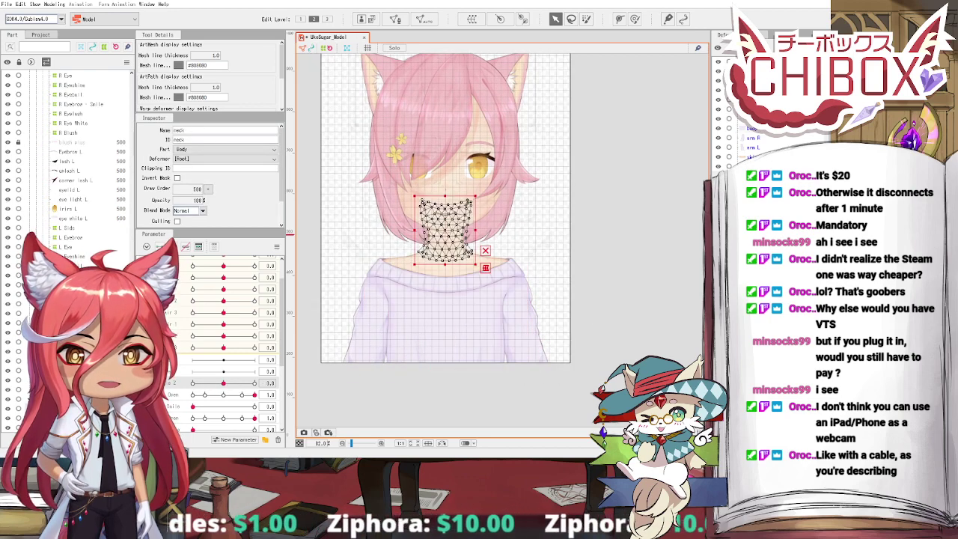
{"action": "left_click", "coordinate": [755, 71]}
{"action": "left_click", "coordinate": [749, 131]}
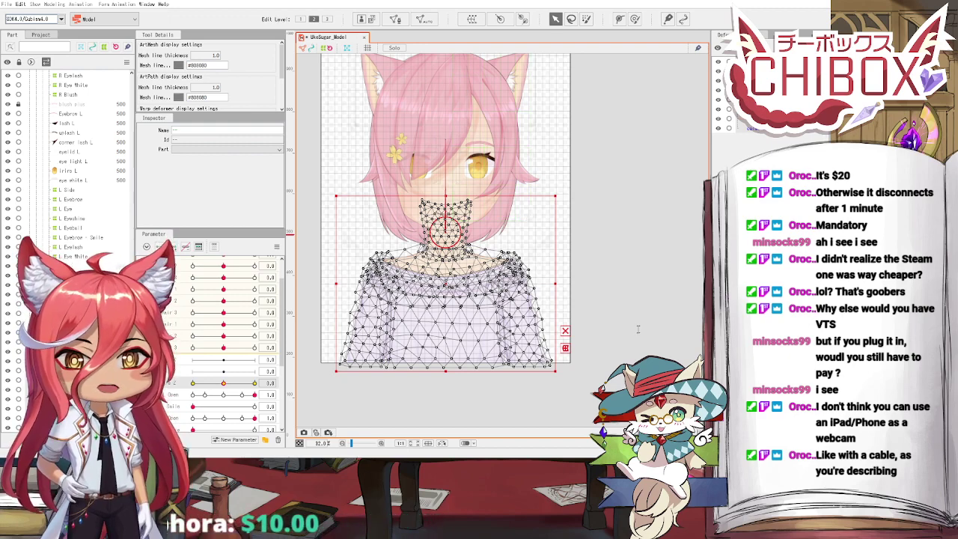
{"action": "left_click", "coordinate": [533, 341]}
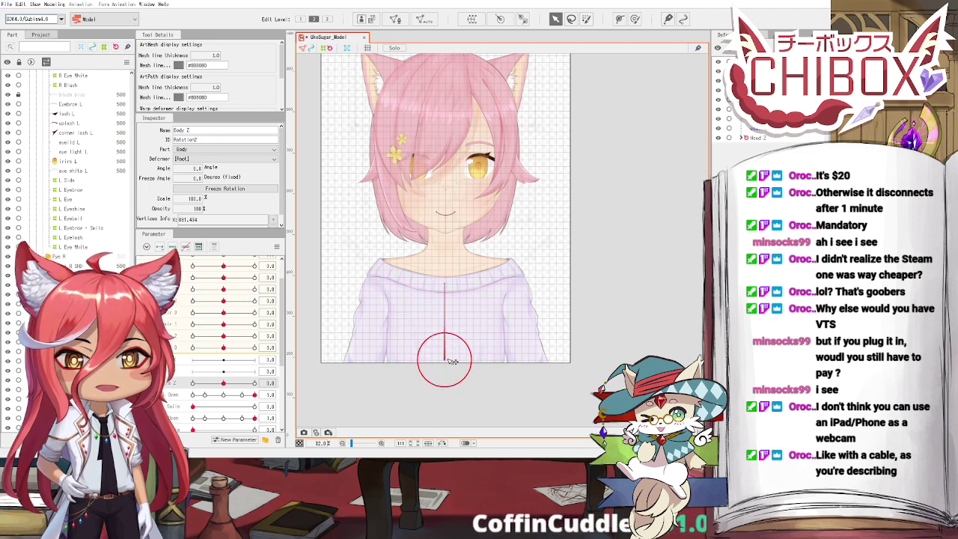
Step: Key the Body Z deformer at three points on the body Z rotation parameter, tilting slightly clockwise at 10 and reflecting the motion to -10
{"action": "scroll", "coordinate": [244, 390], "scroll_direction": "down", "scroll_amount": 3}
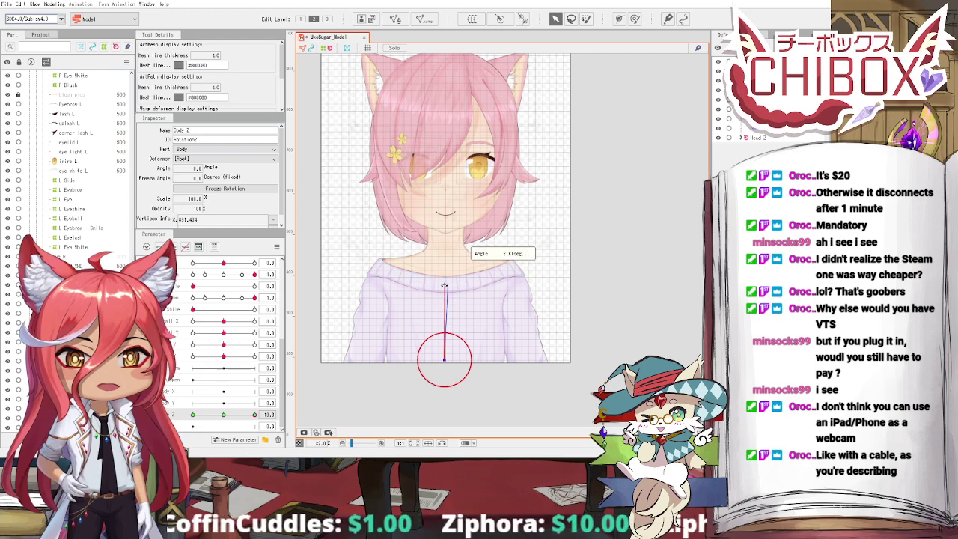
{"action": "left_click_drag", "start_coordinate": [443, 285], "coordinate": [449, 284]}
{"action": "left_click", "coordinate": [277, 247]}
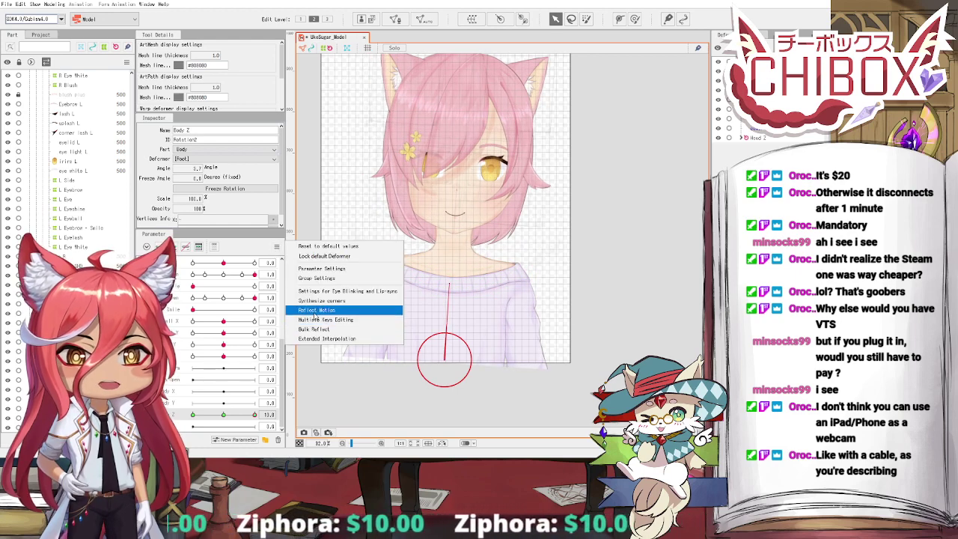
{"action": "left_click", "coordinate": [320, 311]}
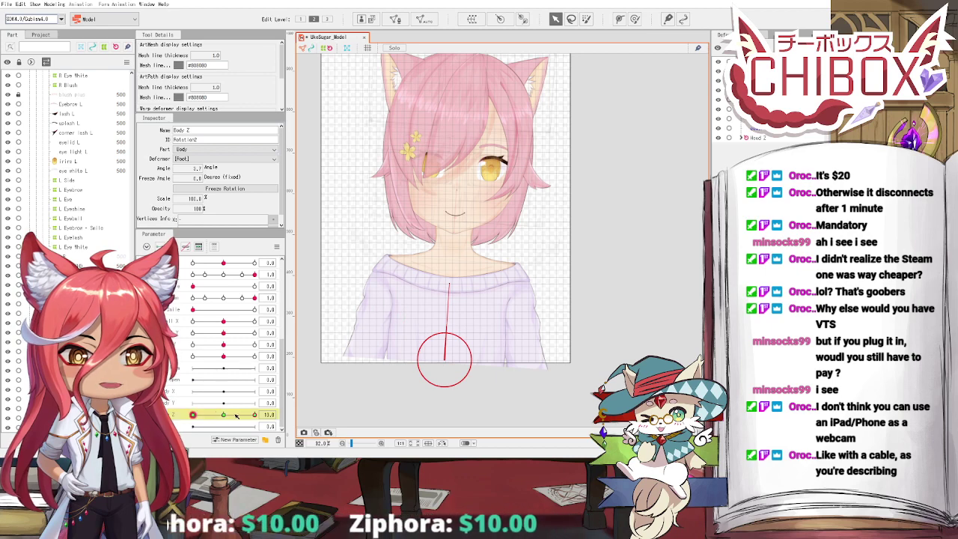
{"action": "mouse_move", "coordinate": [255, 415]}
{"action": "left_mouse_down"}
{"action": "mouse_move", "coordinate": [192, 415]}
{"action": "mouse_move", "coordinate": [254, 417]}
{"action": "mouse_move", "coordinate": [240, 420]}
{"action": "left_mouse_up"}
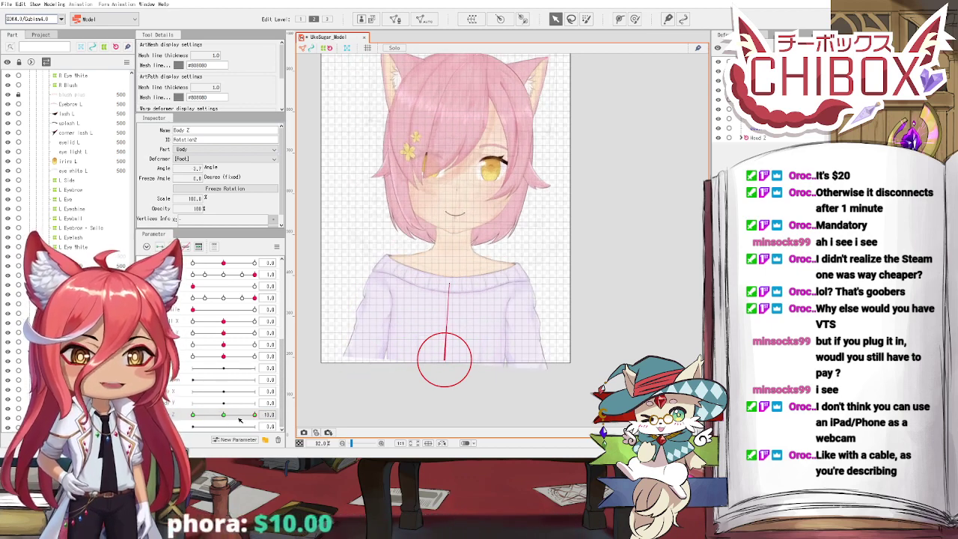
{"action": "left_click", "coordinate": [224, 416]}
{"action": "scroll", "coordinate": [417, 346], "scroll_direction": "down", "scroll_amount": 2}
{"action": "left_click_drag", "start_coordinate": [417, 347], "coordinate": [404, 383]}
{"action": "left_click", "coordinate": [565, 322]}
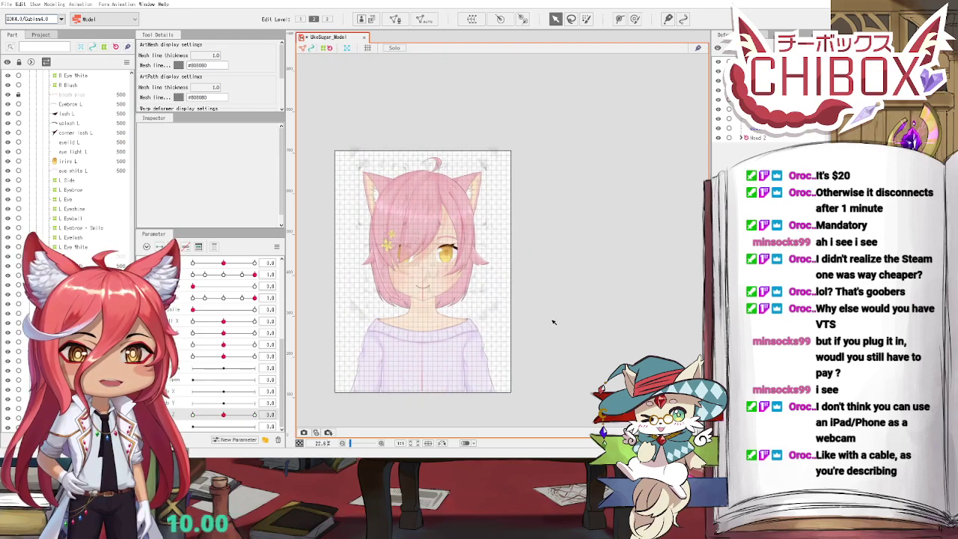
Step: Create a warp deformer named Sweater Z under Body Z over the body and arm meshes, leaving out the neck
{"action": "scroll", "coordinate": [498, 316], "scroll_direction": "up", "scroll_amount": 2}
{"action": "left_click", "coordinate": [490, 297]}
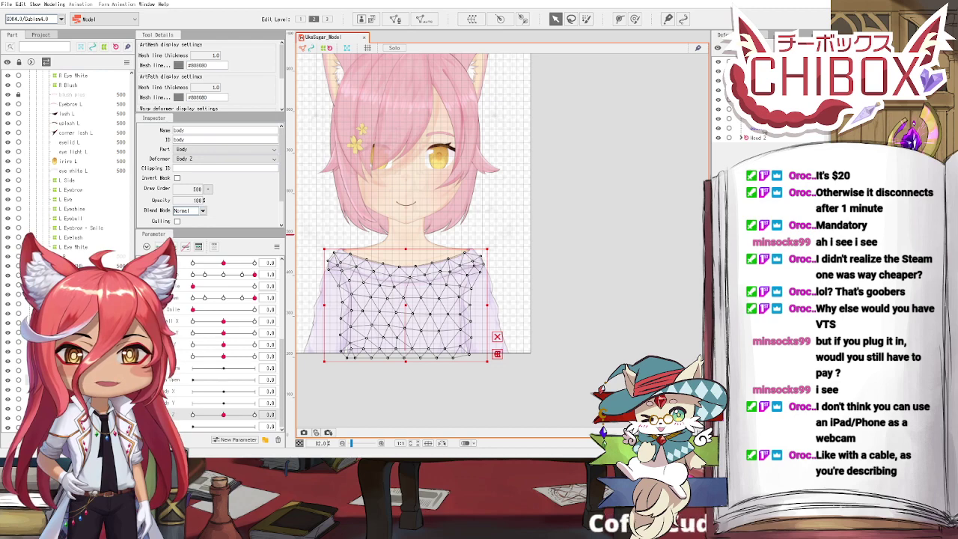
{"action": "left_click", "coordinate": [755, 128]}
{"action": "left_click", "coordinate": [755, 71], "text": "shift"}
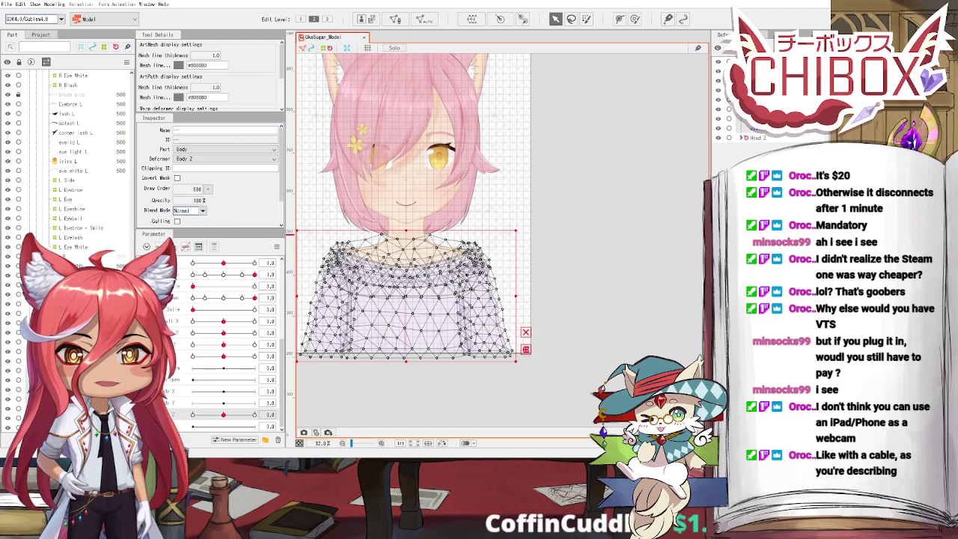
{"action": "left_click", "coordinate": [755, 72], "text": "ctrl"}
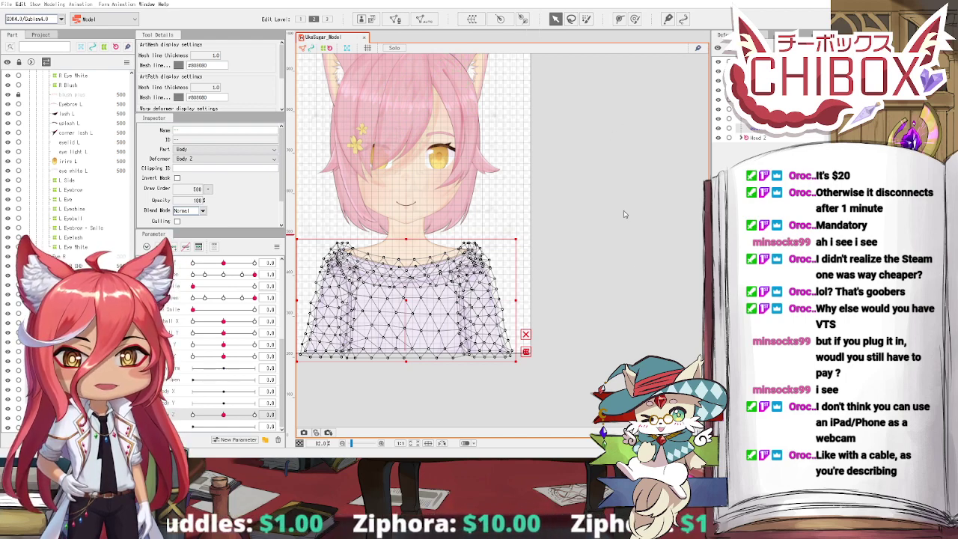
{"action": "scroll", "coordinate": [547, 277], "scroll_direction": "up", "scroll_amount": 3}
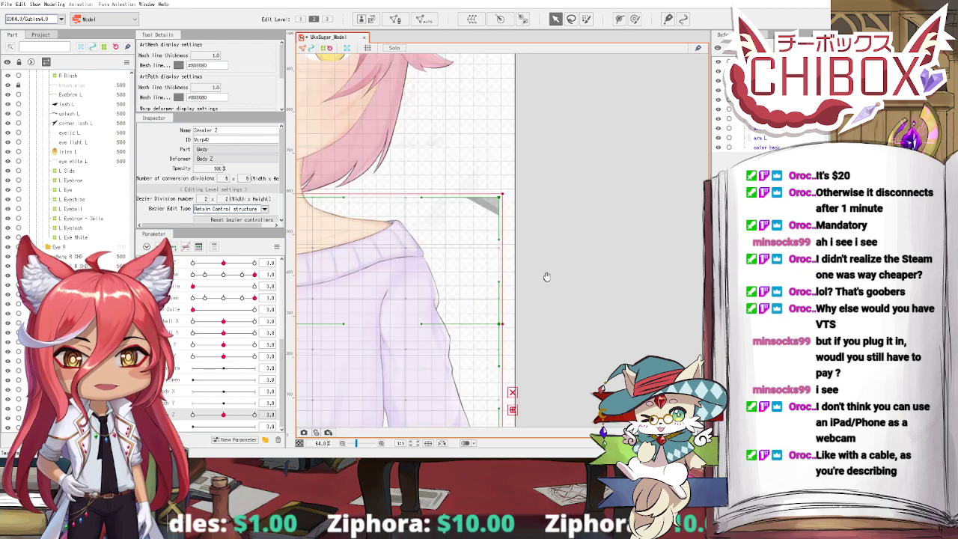
Step: At body Z rotation 10, lower Sweater Z's left bottom corner to cover the canvas edge and set its Bezier division to 2 x 3
{"action": "left_click_drag", "start_coordinate": [548, 277], "coordinate": [634, 116]}
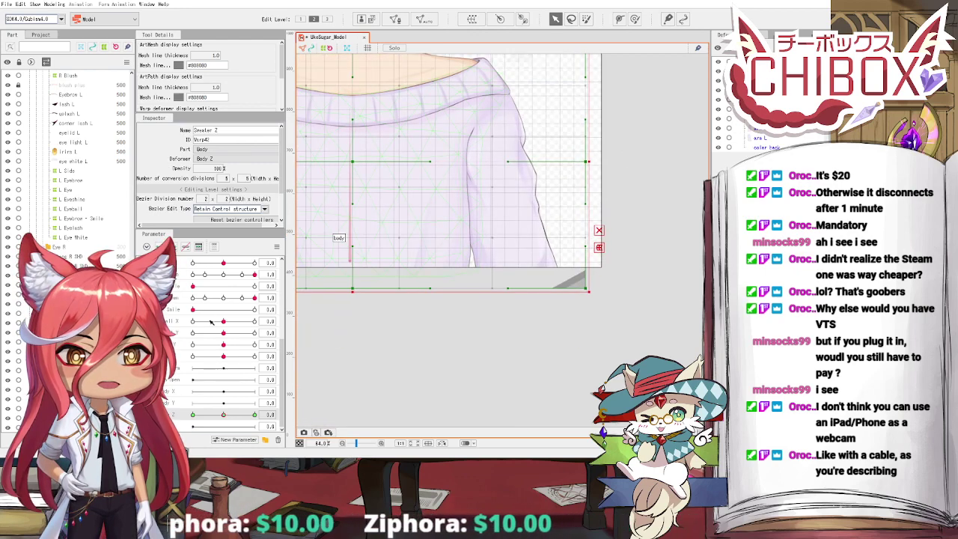
{"action": "left_click", "coordinate": [232, 415]}
{"action": "left_click_drag", "start_coordinate": [447, 299], "coordinate": [574, 299]}
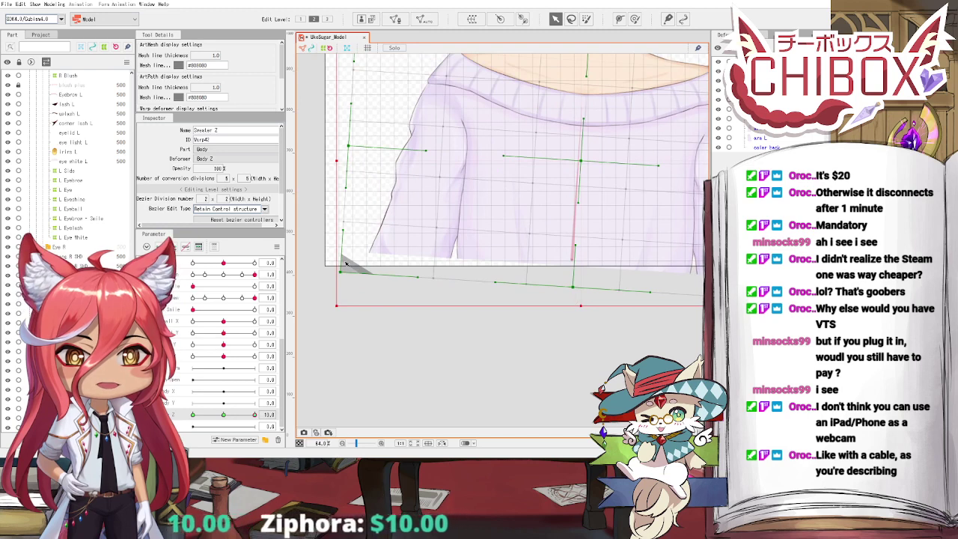
{"action": "left_click_drag", "start_coordinate": [345, 274], "coordinate": [347, 290]}
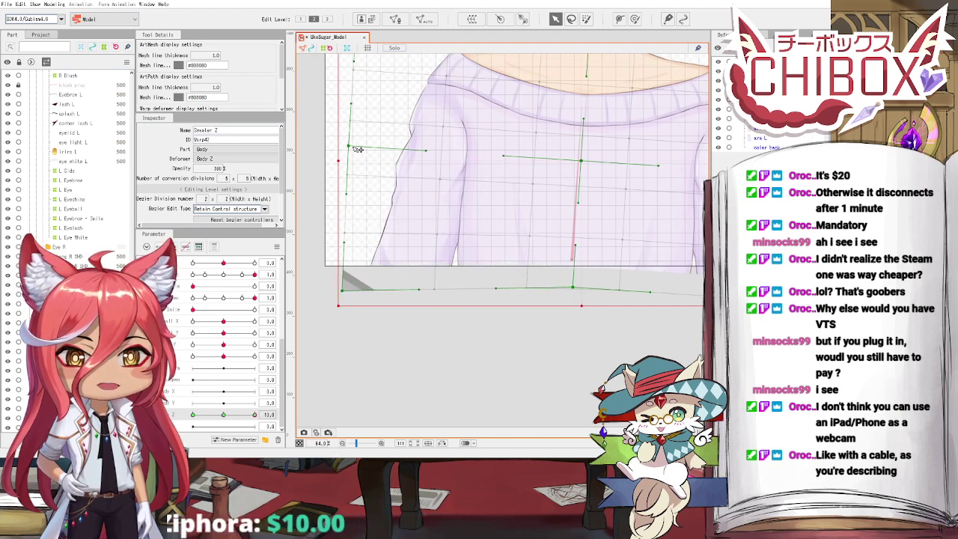
{"action": "left_click_drag", "start_coordinate": [359, 149], "coordinate": [352, 149]}
{"action": "left_click_drag", "start_coordinate": [345, 222], "coordinate": [351, 223]}
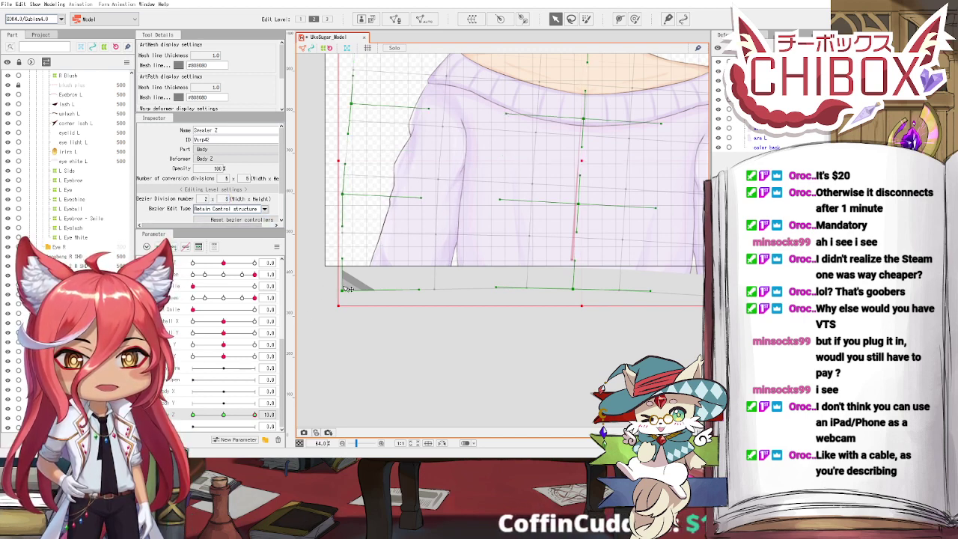
Step: Refine Sweater Z's left edge at body Z rotation 10 by nudging the lower control point outward, checking the sleeve through the tilt
{"action": "left_click_drag", "start_coordinate": [224, 415], "coordinate": [266, 416]}
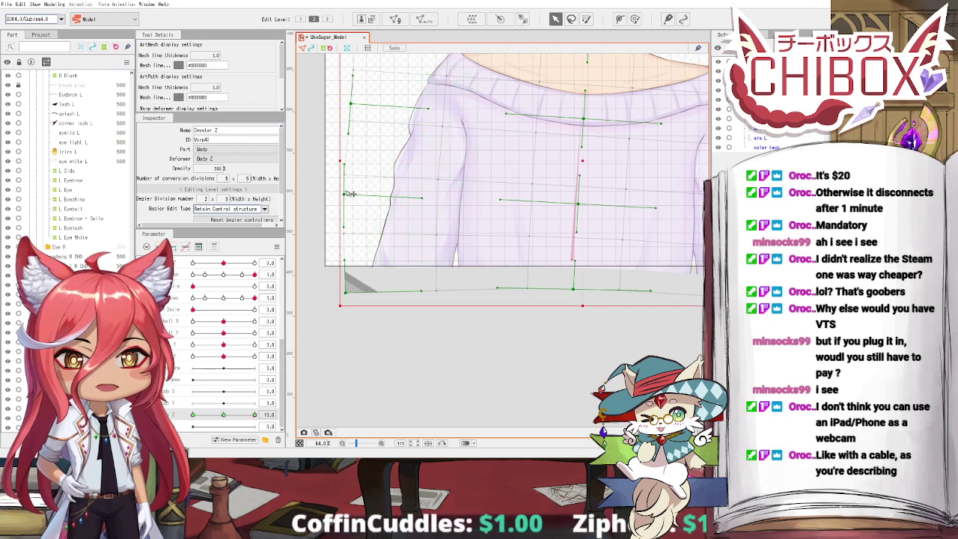
{"action": "left_click_drag", "start_coordinate": [346, 194], "coordinate": [343, 194]}
{"action": "left_click_drag", "start_coordinate": [500, 200], "coordinate": [497, 200]}
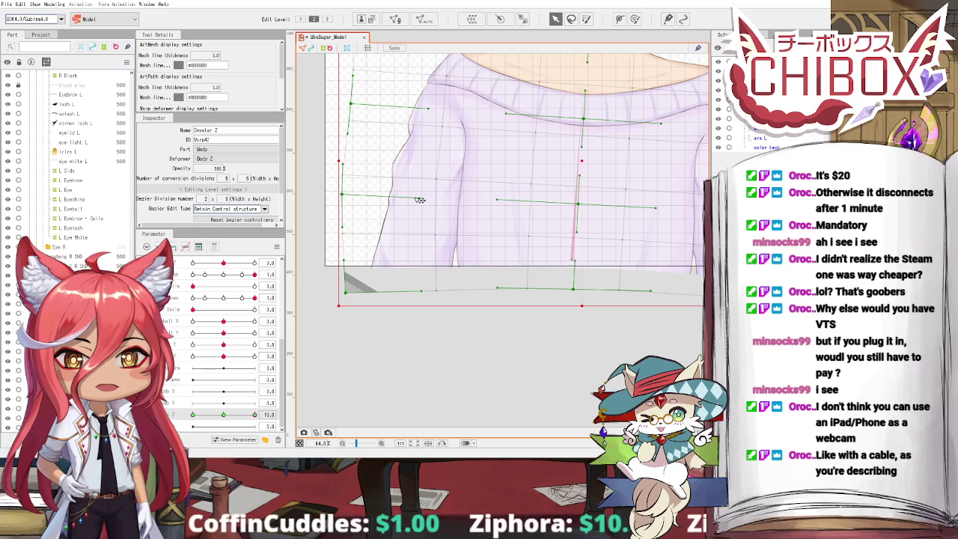
{"action": "left_click_drag", "start_coordinate": [343, 195], "coordinate": [340, 195]}
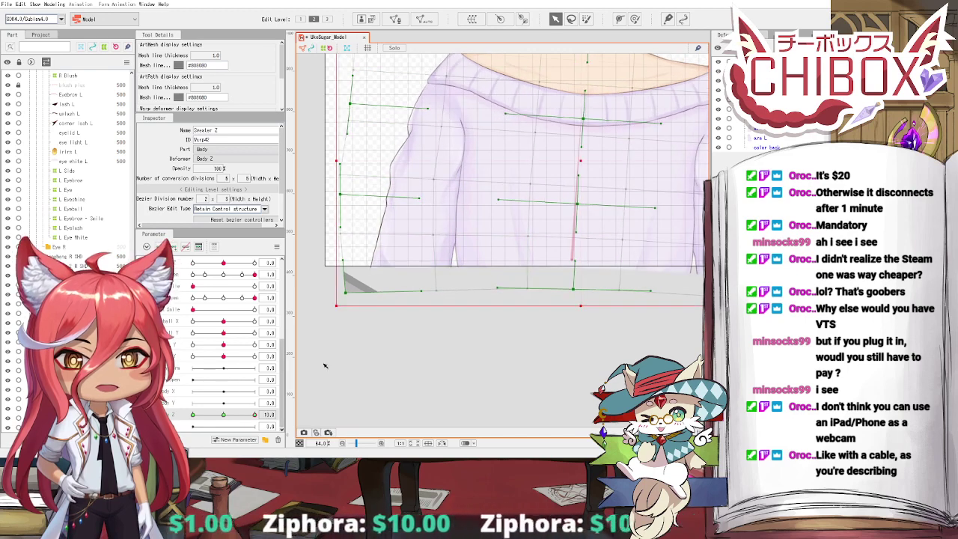
{"action": "scroll", "coordinate": [325, 366], "scroll_direction": "down", "scroll_amount": 3}
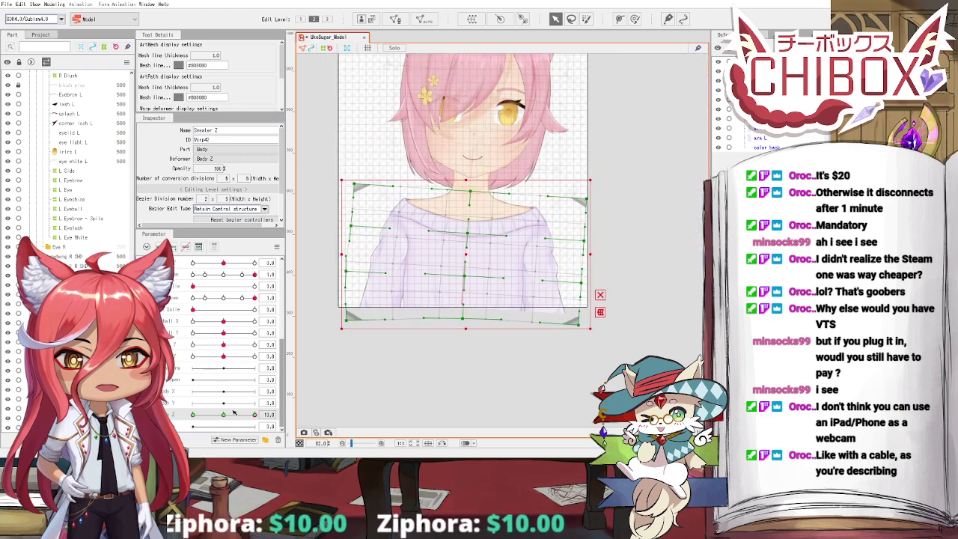
{"action": "left_click_drag", "start_coordinate": [233, 412], "coordinate": [274, 426]}
{"action": "left_click_drag", "start_coordinate": [488, 290], "coordinate": [412, 279]}
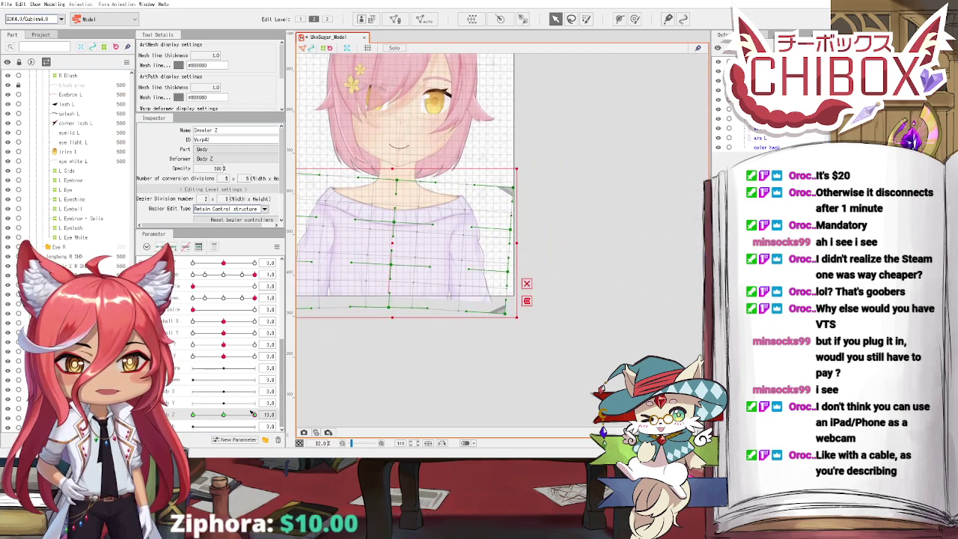
Step: Reflect the Sweater Z motion to body Z rotation -10 and check the mirrored sweater shape
{"action": "left_click", "coordinate": [276, 247]}
{"action": "left_click", "coordinate": [322, 312]}
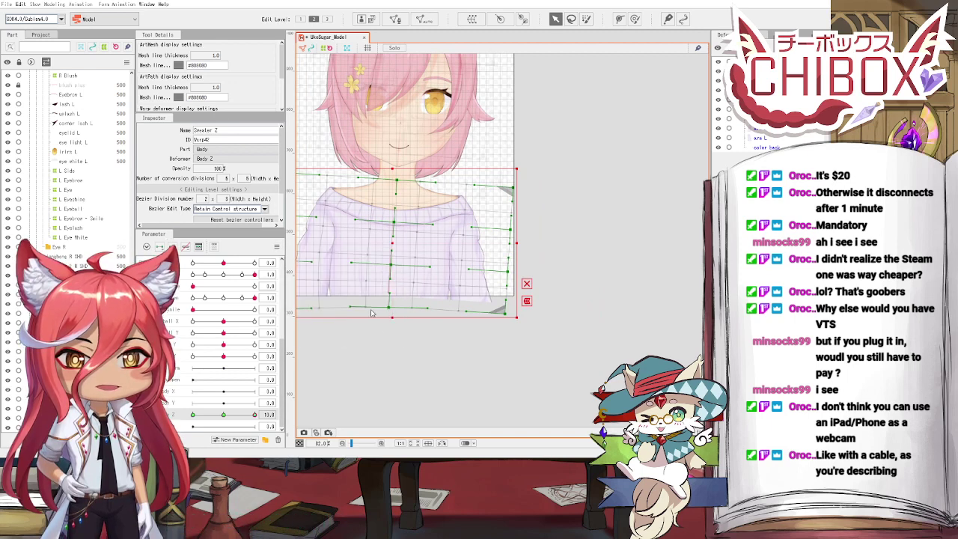
{"action": "left_click_drag", "start_coordinate": [255, 414], "coordinate": [193, 416]}
{"action": "scroll", "coordinate": [509, 217], "scroll_direction": "up", "scroll_amount": 3}
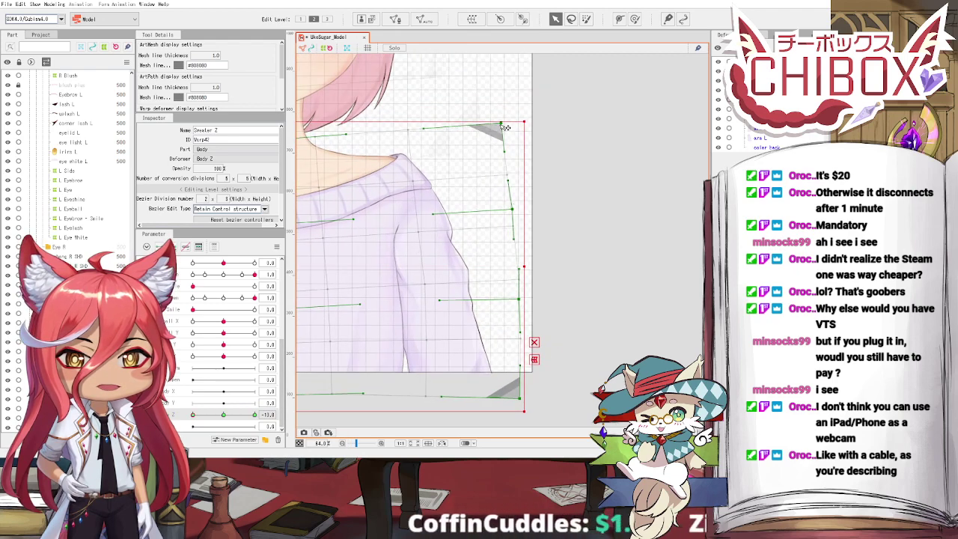
{"action": "scroll", "coordinate": [505, 265], "scroll_direction": "down", "scroll_amount": 3}
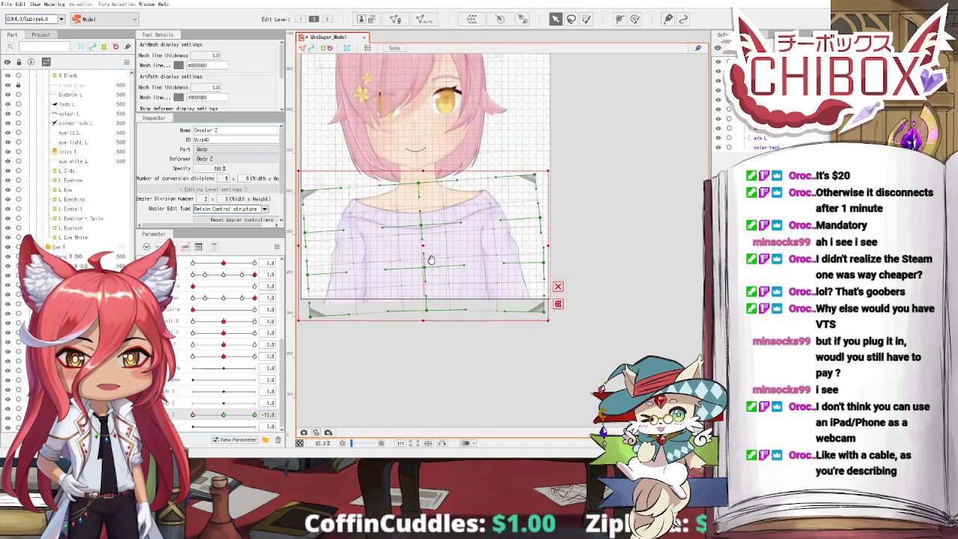
Step: Adjust Sweater Z's right bottom corner and lower right edge at body Z rotation -10, testing the sleeve through the tilt
{"action": "left_click_drag", "start_coordinate": [222, 414], "coordinate": [194, 415]}
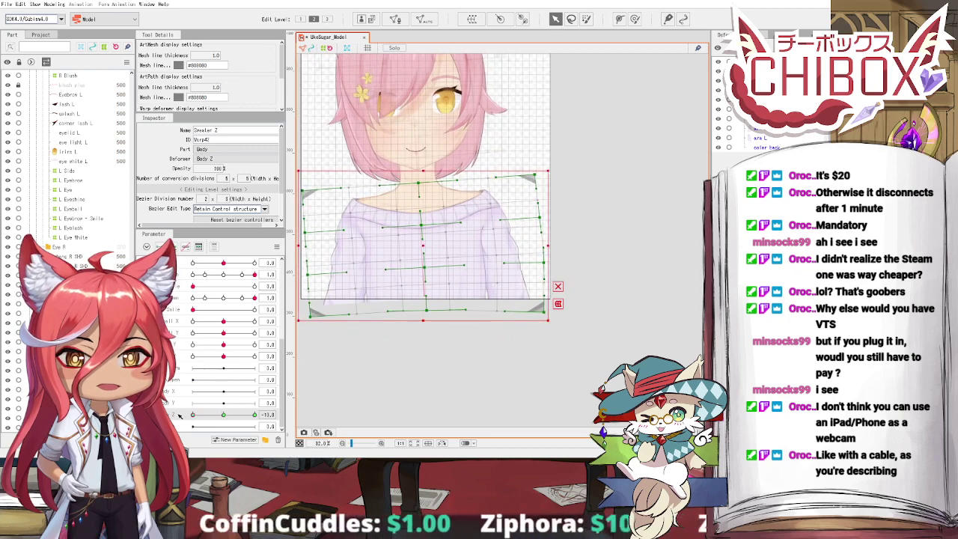
{"action": "scroll", "coordinate": [522, 261], "scroll_direction": "up", "scroll_amount": 3}
{"action": "left_click_drag", "start_coordinate": [571, 232], "coordinate": [519, 215]}
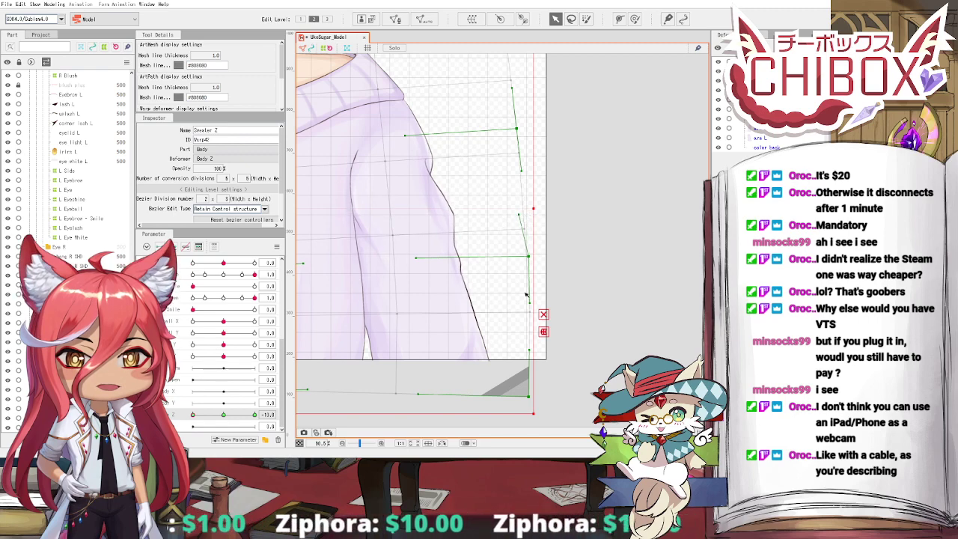
{"action": "left_click_drag", "start_coordinate": [526, 372], "coordinate": [534, 297]}
{"action": "left_click_drag", "start_coordinate": [538, 183], "coordinate": [543, 188]}
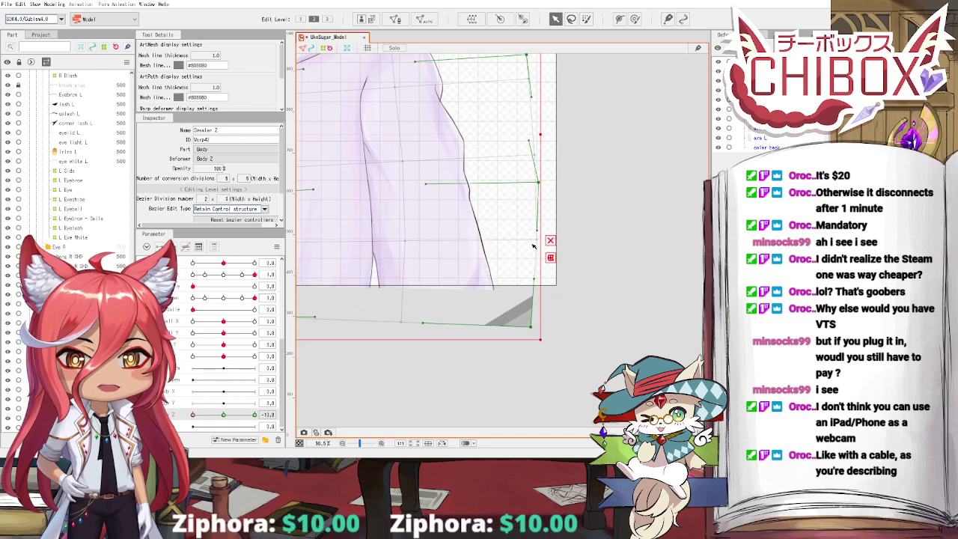
{"action": "scroll", "coordinate": [454, 275], "scroll_direction": "down", "scroll_amount": 5}
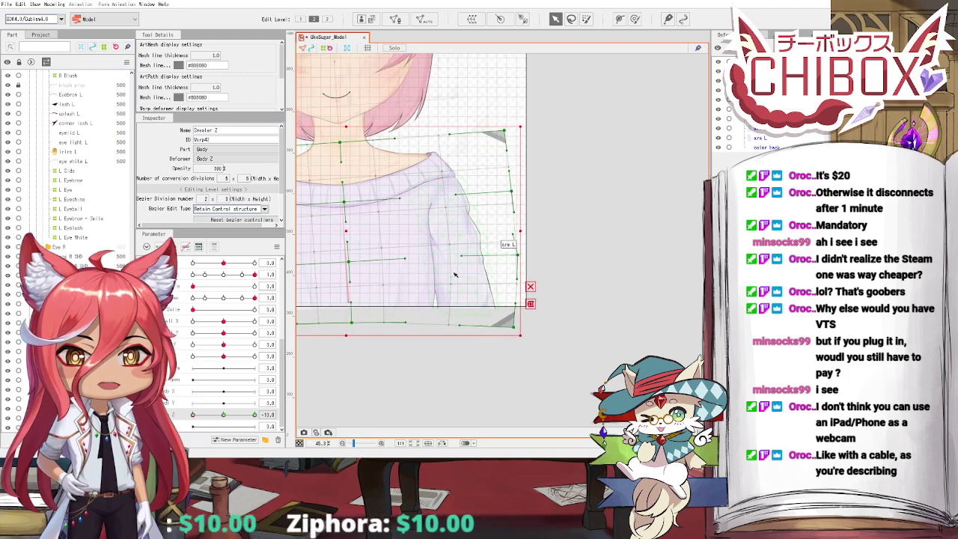
{"action": "left_click_drag", "start_coordinate": [225, 414], "coordinate": [191, 414]}
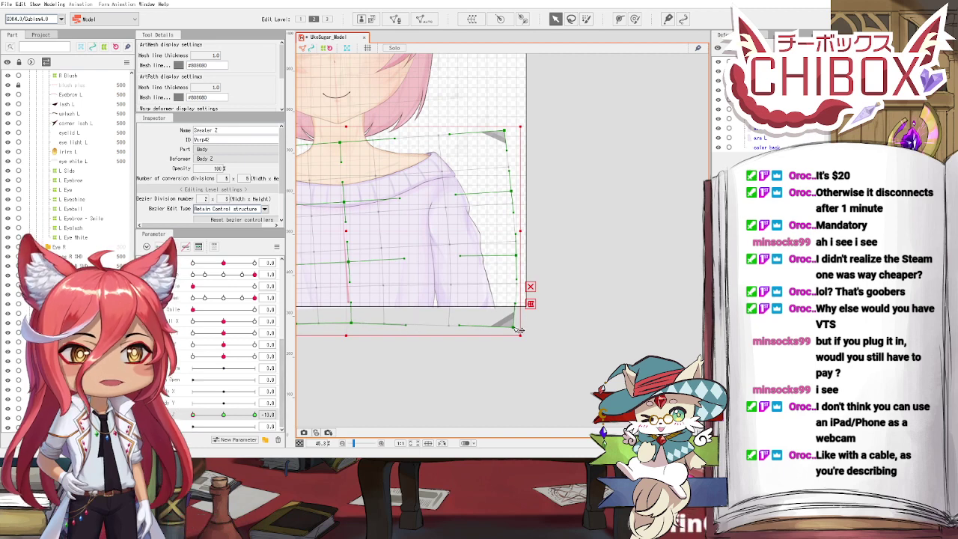
{"action": "left_click_drag", "start_coordinate": [224, 414], "coordinate": [192, 414]}
Step: Deselect the warp deformer and examine the whole model at body Z rotation -10
{"action": "scroll", "coordinate": [371, 290], "scroll_direction": "down", "scroll_amount": 4}
{"action": "left_click_drag", "start_coordinate": [514, 272], "coordinate": [541, 280]}
{"action": "left_click", "coordinate": [541, 280]}
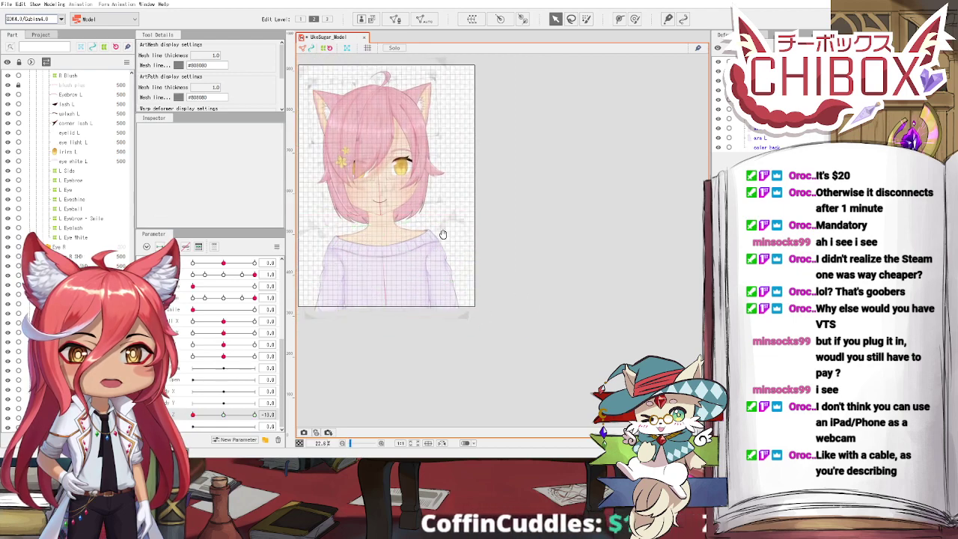
{"action": "left_click_drag", "start_coordinate": [424, 231], "coordinate": [454, 255]}
{"action": "scroll", "coordinate": [356, 218], "scroll_direction": "up", "scroll_amount": 2}
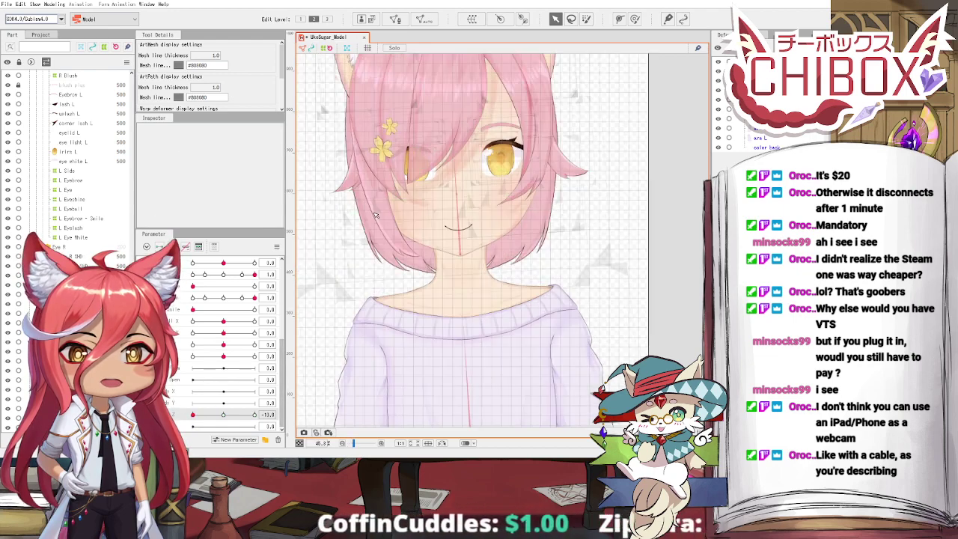
{"action": "left_click_drag", "start_coordinate": [375, 211], "coordinate": [387, 230]}
{"action": "scroll", "coordinate": [380, 194], "scroll_direction": "down", "scroll_amount": 1}
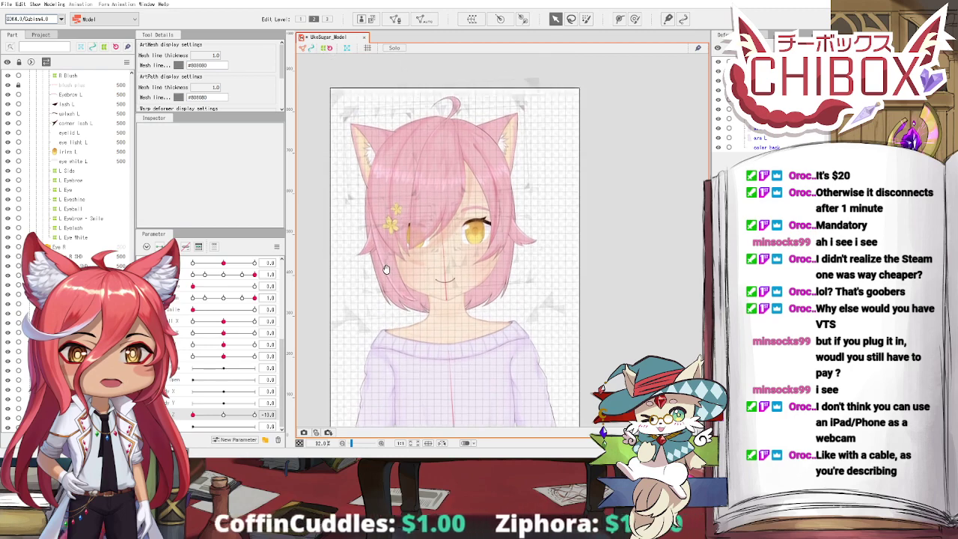
Step: Test the body Z tilt on the whole model and examine the sleeve at body Z rotation -10
{"action": "mouse_move", "coordinate": [224, 415]}
{"action": "left_mouse_down"}
{"action": "mouse_move", "coordinate": [185, 416]}
{"action": "mouse_move", "coordinate": [214, 422]}
{"action": "left_mouse_up"}
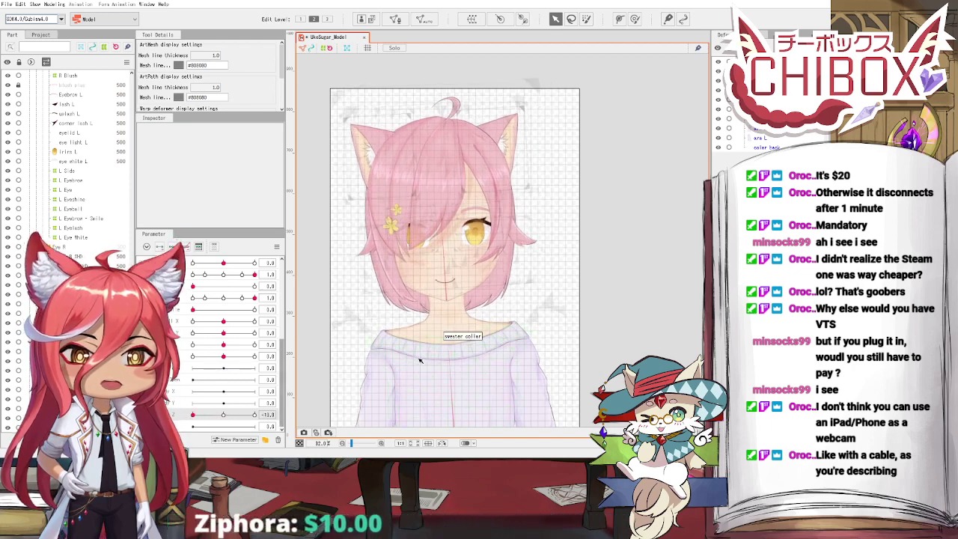
{"action": "scroll", "coordinate": [420, 361], "scroll_direction": "down", "scroll_amount": 2}
{"action": "left_click_drag", "start_coordinate": [461, 367], "coordinate": [457, 276]}
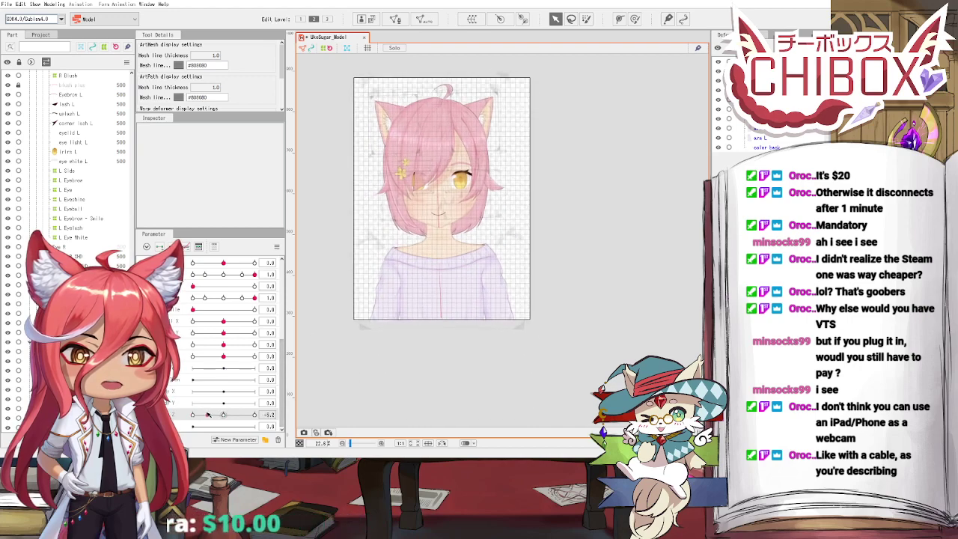
{"action": "scroll", "coordinate": [397, 322], "scroll_direction": "up", "scroll_amount": 2}
{"action": "left_click_drag", "start_coordinate": [420, 314], "coordinate": [376, 277]}
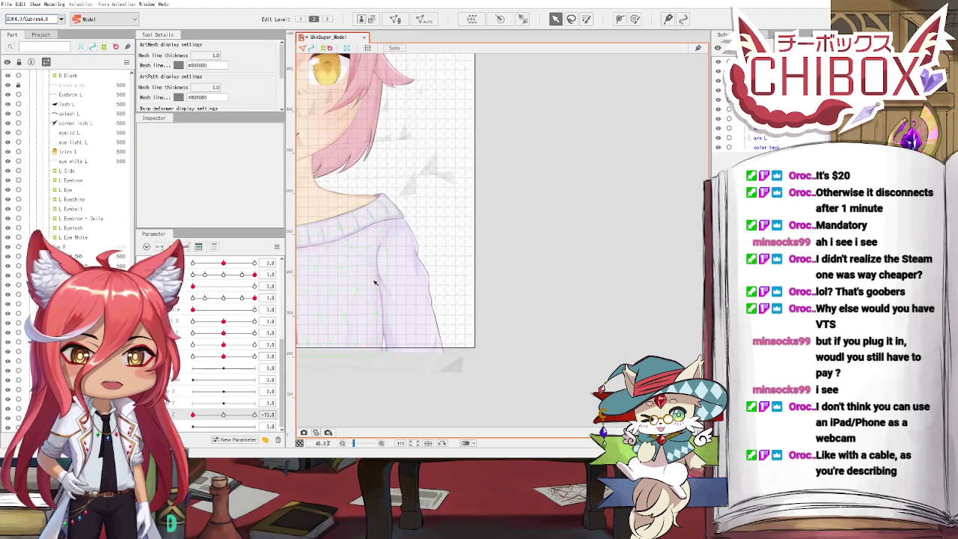
Step: Select the Sweater Z deformer and fine-tune its lower right edge and bottom right corner at body Z rotation -10
{"action": "left_click", "coordinate": [408, 268]}
{"action": "left_click", "coordinate": [447, 178]}
{"action": "left_click_drag", "start_coordinate": [563, 277], "coordinate": [611, 196]}
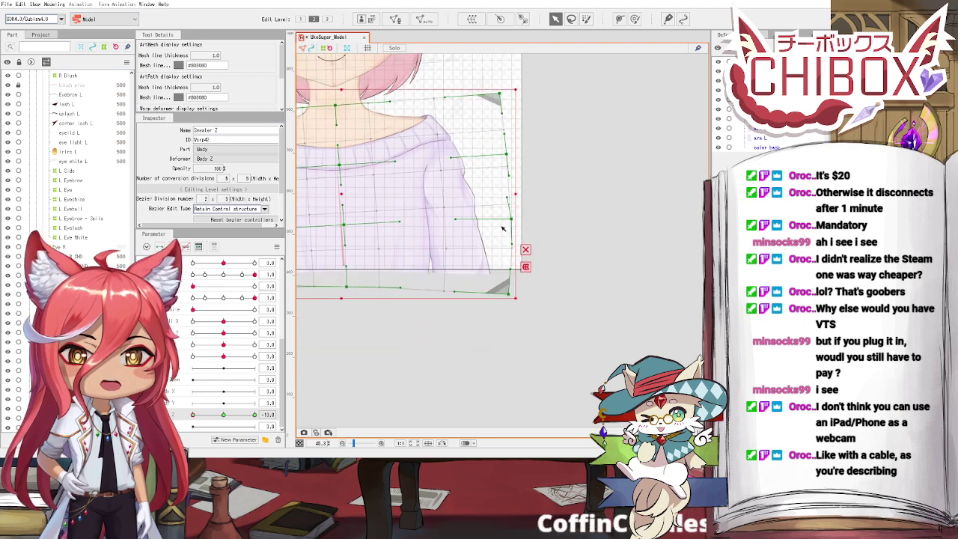
{"action": "left_click_drag", "start_coordinate": [254, 414], "coordinate": [192, 414]}
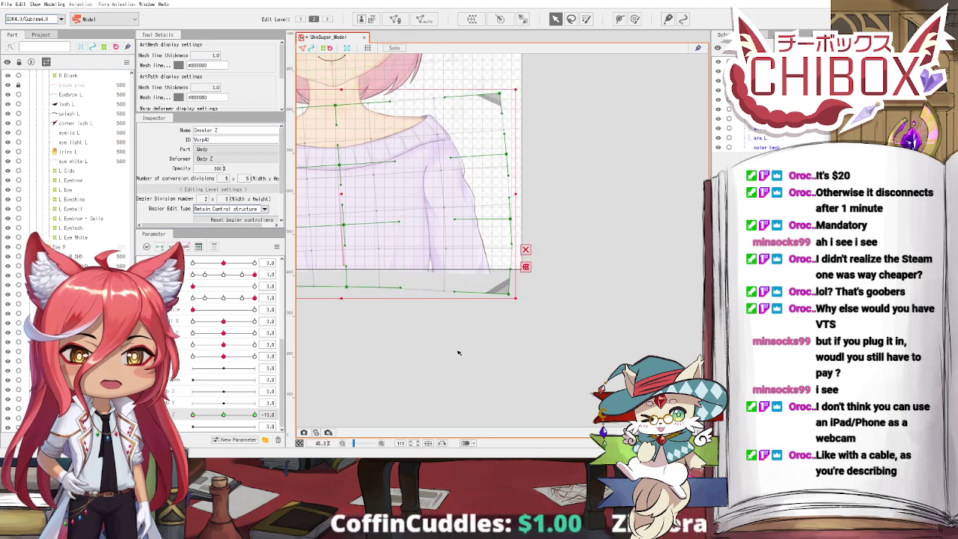
{"action": "scroll", "coordinate": [512, 299], "scroll_direction": "up", "scroll_amount": 3}
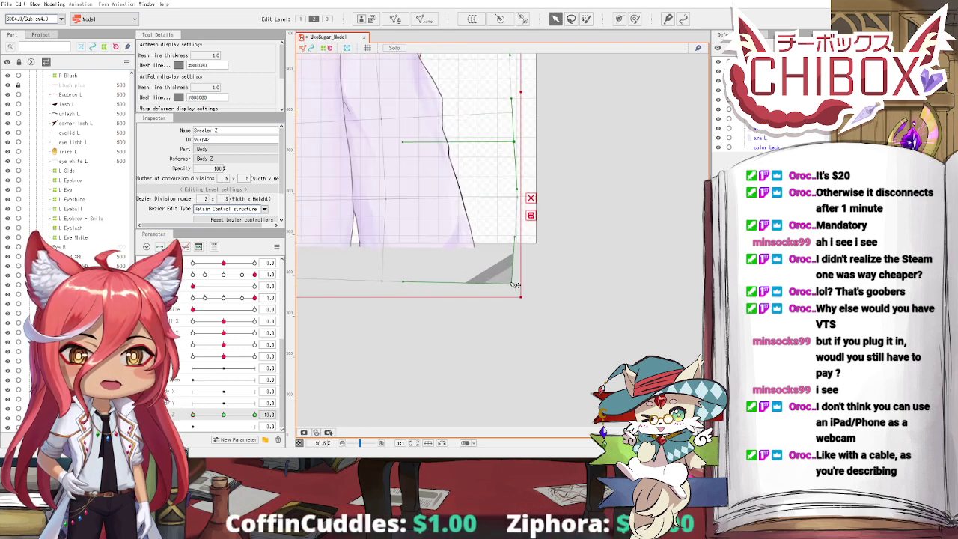
{"action": "scroll", "coordinate": [513, 281], "scroll_direction": "down", "scroll_amount": 2}
{"action": "left_click_drag", "start_coordinate": [477, 322], "coordinate": [460, 392]}
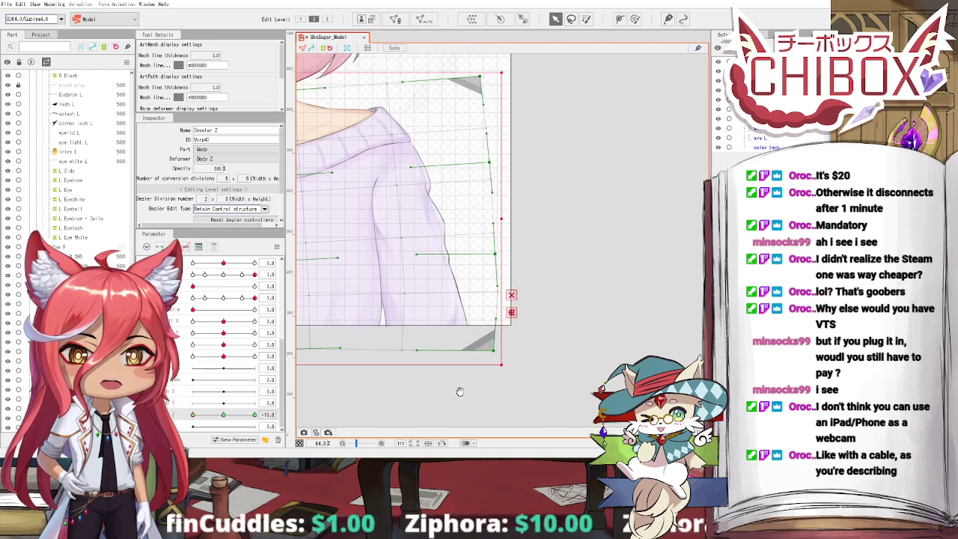
{"action": "mouse_move", "coordinate": [192, 414]}
{"action": "left_mouse_down"}
{"action": "mouse_move", "coordinate": [216, 414]}
{"action": "mouse_move", "coordinate": [193, 414]}
{"action": "left_mouse_up"}
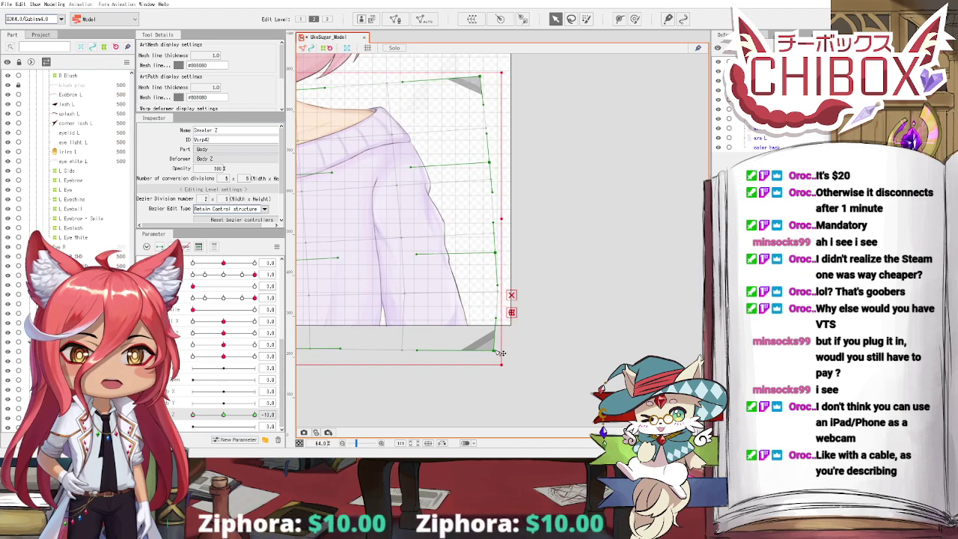
{"action": "left_click_drag", "start_coordinate": [494, 353], "coordinate": [491, 351]}
Step: Move Sweater Z's bottom right corner further outward at body Z rotation -10, testing the sleeve through the tilt
{"action": "left_click_drag", "start_coordinate": [193, 414], "coordinate": [225, 414]}
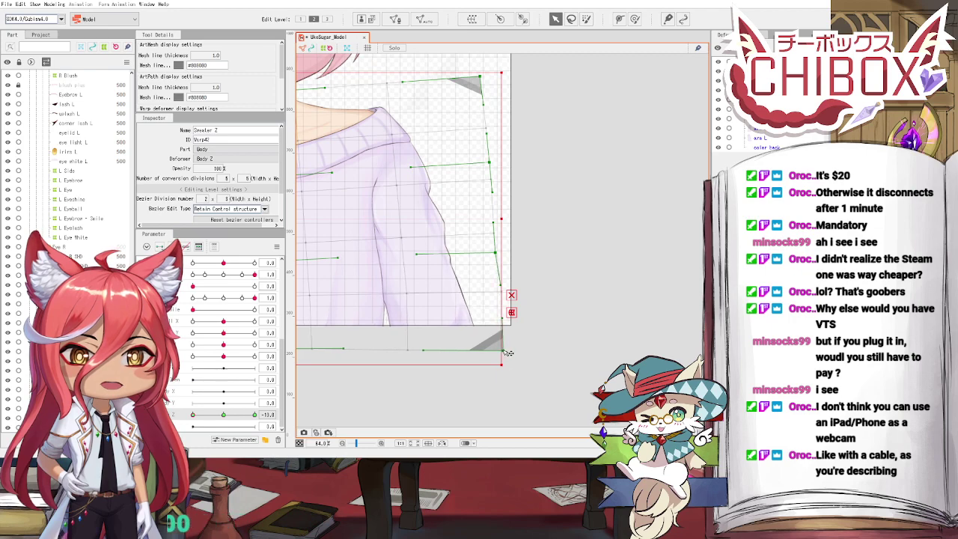
{"action": "left_click", "coordinate": [194, 409]}
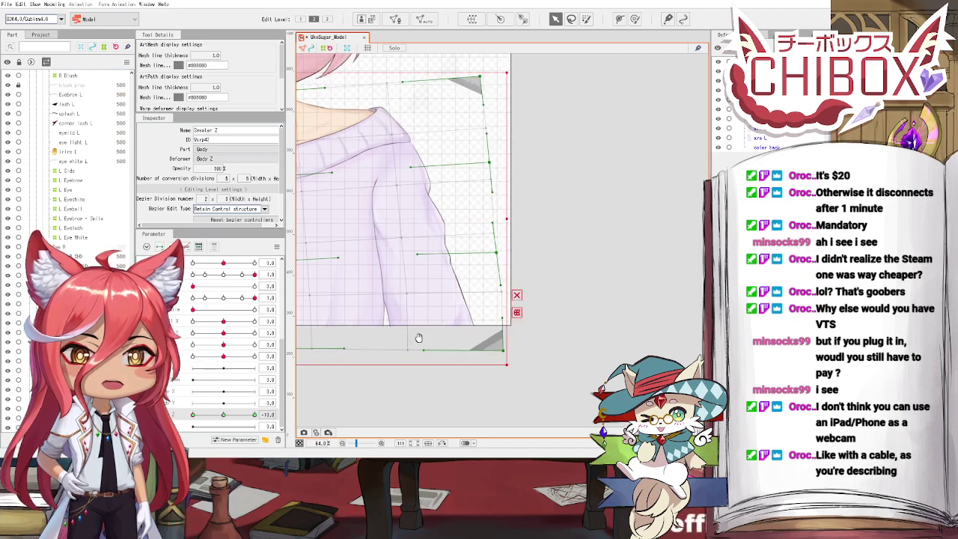
{"action": "scroll", "coordinate": [419, 338], "scroll_direction": "down", "scroll_amount": 3}
{"action": "left_click", "coordinate": [223, 415]}
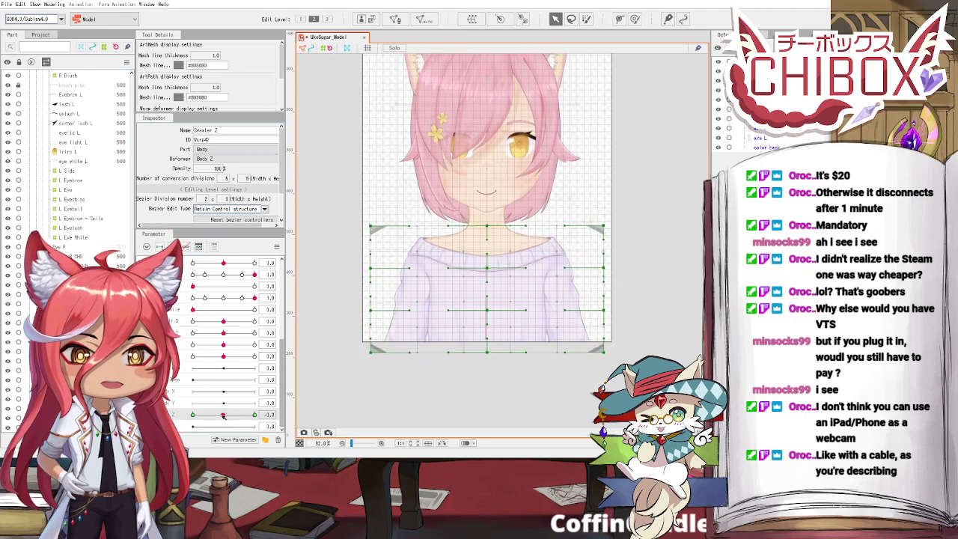
{"action": "left_click_drag", "start_coordinate": [223, 416], "coordinate": [183, 415]}
{"action": "scroll", "coordinate": [580, 352], "scroll_direction": "up", "scroll_amount": 3}
{"action": "left_click_drag", "start_coordinate": [580, 352], "coordinate": [646, 339]}
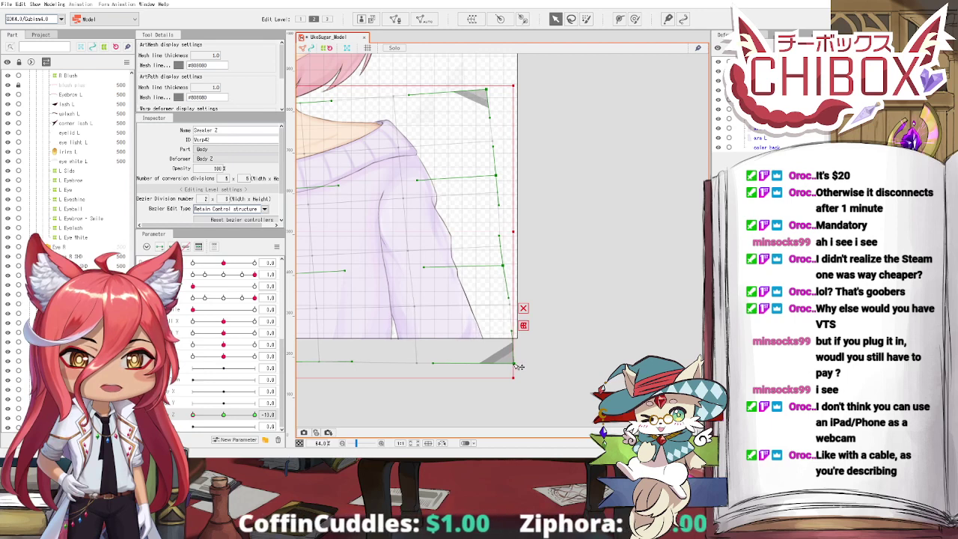
{"action": "left_click_drag", "start_coordinate": [514, 364], "coordinate": [521, 364]}
Step: Reflect the adjusted Sweater Z motion to body Z rotation 10 and test the tilt
{"action": "right_click", "coordinate": [292, 181]}
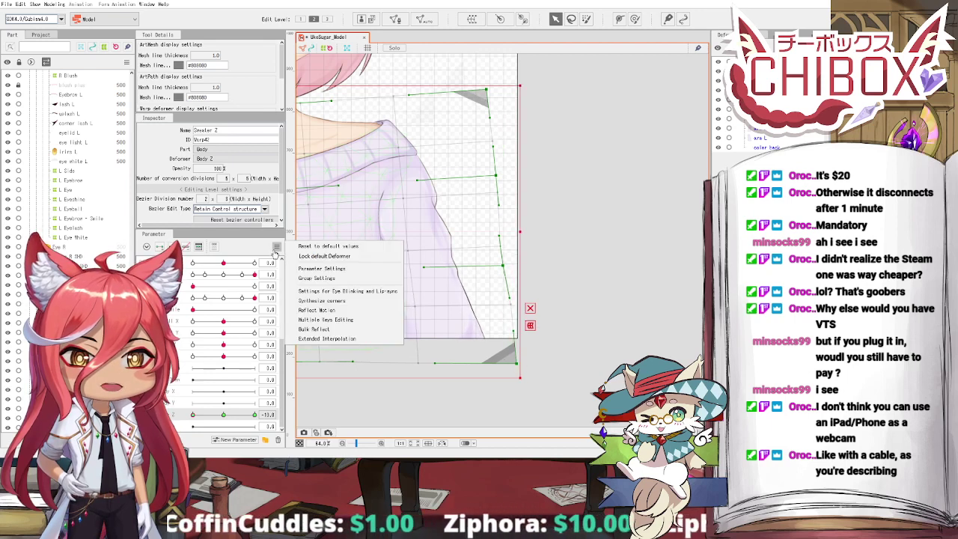
{"action": "left_click", "coordinate": [322, 301]}
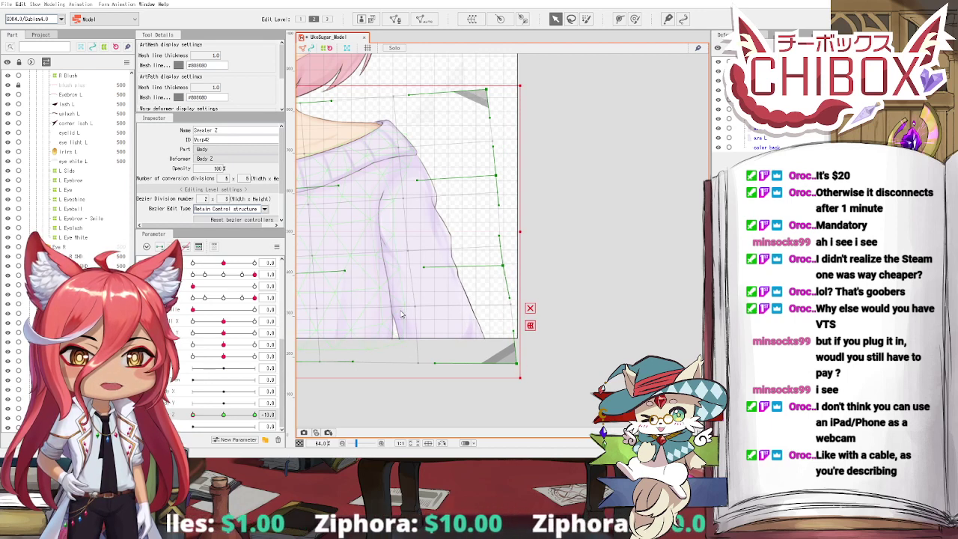
{"action": "left_click_drag", "start_coordinate": [193, 414], "coordinate": [229, 416]}
Step: Pull Sweater Z's bottom right corner slightly back inward at body Z rotation -10, checking the sleeve edge through the tilt
{"action": "scroll", "coordinate": [532, 365], "scroll_direction": "up", "scroll_amount": 5}
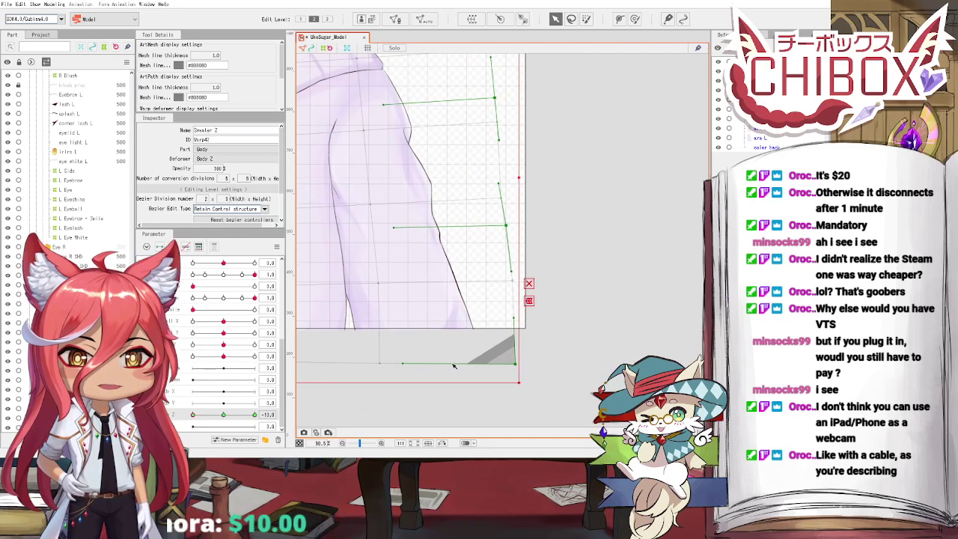
{"action": "left_click_drag", "start_coordinate": [223, 416], "coordinate": [182, 412]}
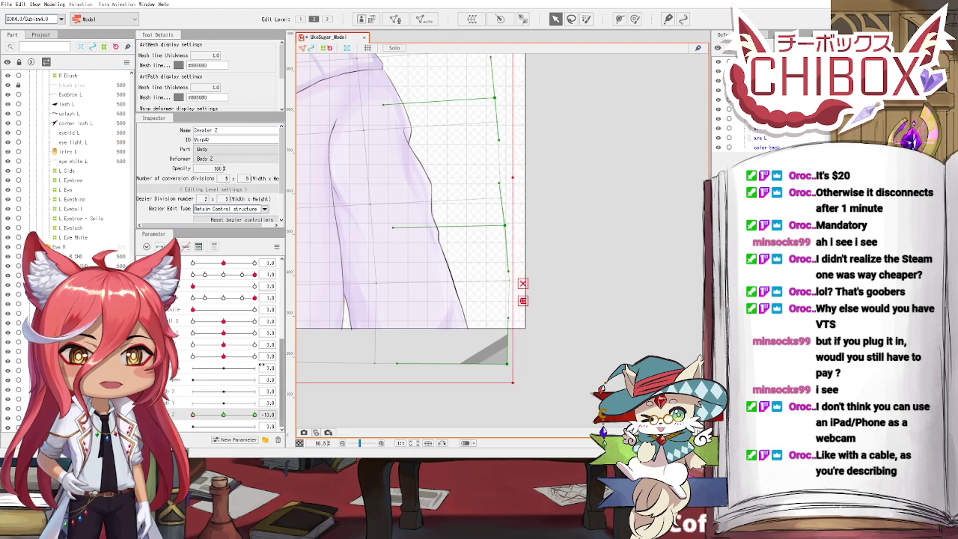
{"action": "scroll", "coordinate": [511, 371], "scroll_direction": "down", "scroll_amount": 5}
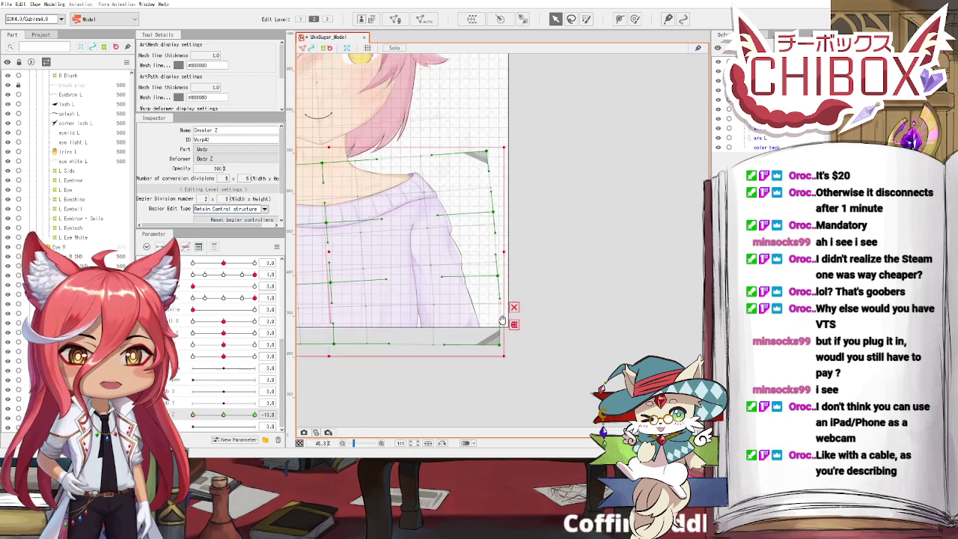
Step: Reflect the refined Sweater Z shape from body Z rotation -10 to 10
{"action": "left_click", "coordinate": [277, 246]}
{"action": "left_click", "coordinate": [300, 308]}
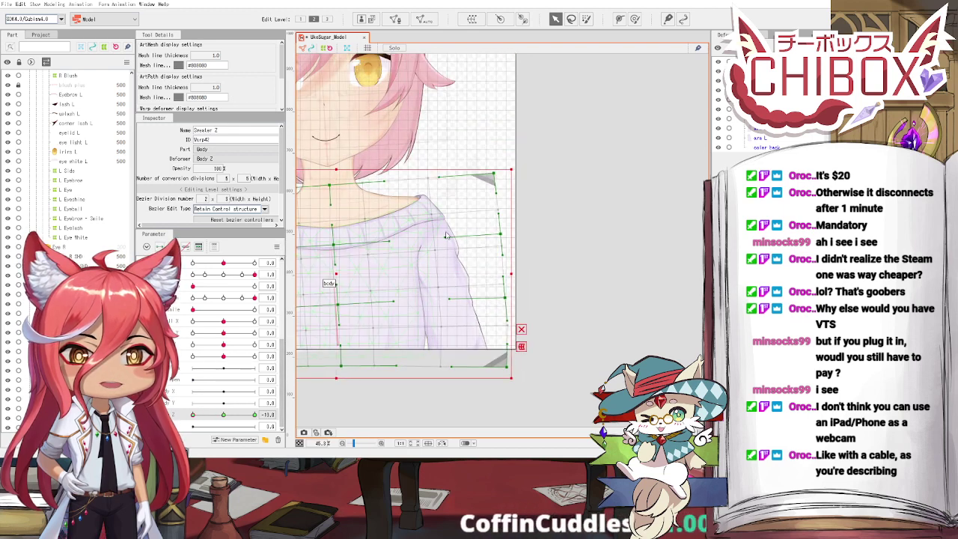
{"action": "left_click", "coordinate": [277, 247]}
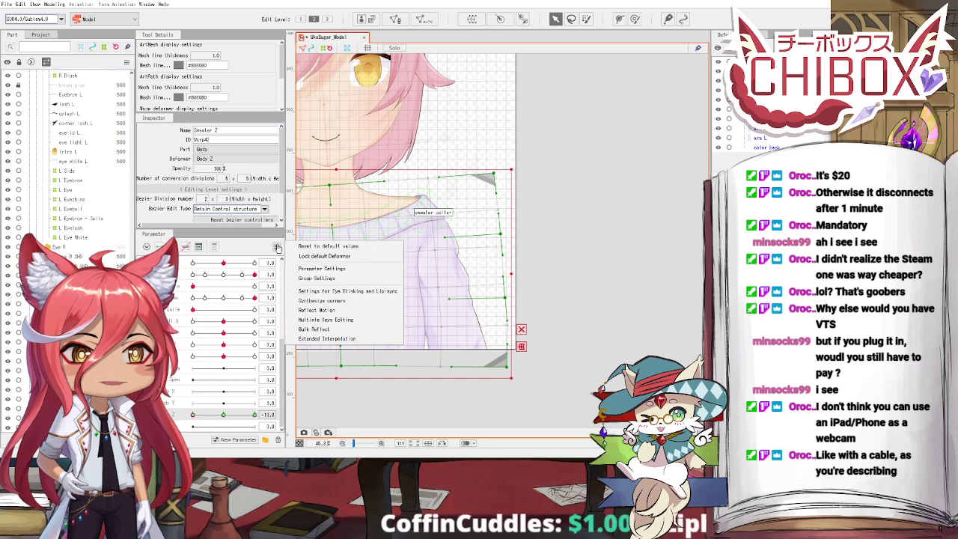
{"action": "left_click", "coordinate": [314, 307]}
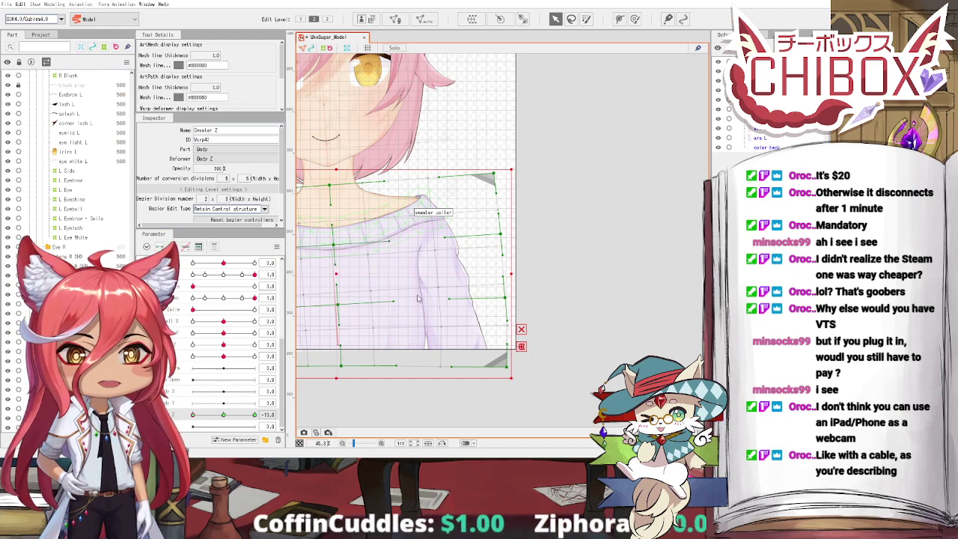
Step: Check the sweater across the full body Z tilt, return the rotation to 0 and deselect the deformer
{"action": "left_click_drag", "start_coordinate": [193, 415], "coordinate": [266, 424]}
{"action": "scroll", "coordinate": [463, 332], "scroll_direction": "down", "scroll_amount": 4}
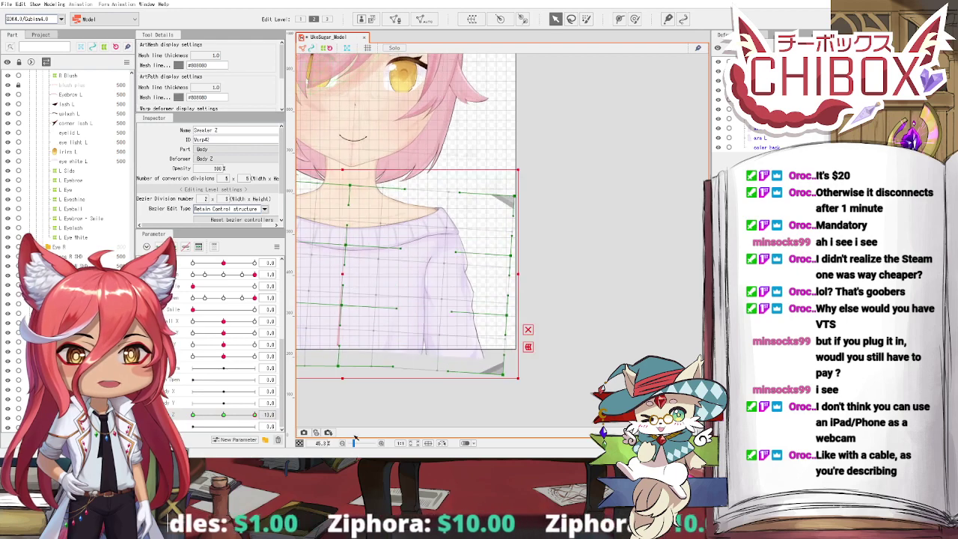
{"action": "left_click_drag", "start_coordinate": [358, 358], "coordinate": [373, 363]}
{"action": "left_click_drag", "start_coordinate": [235, 416], "coordinate": [222, 418]}
{"action": "left_click", "coordinate": [619, 293]}
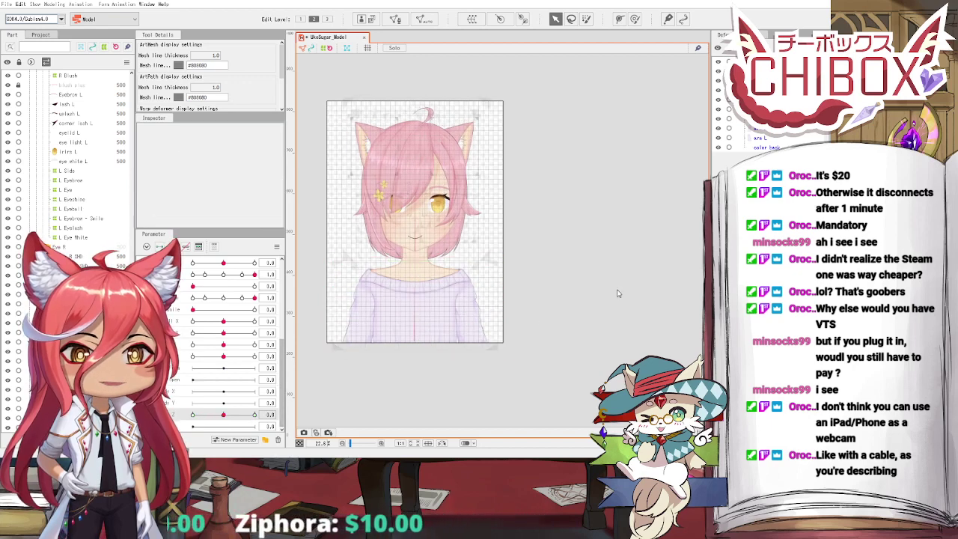